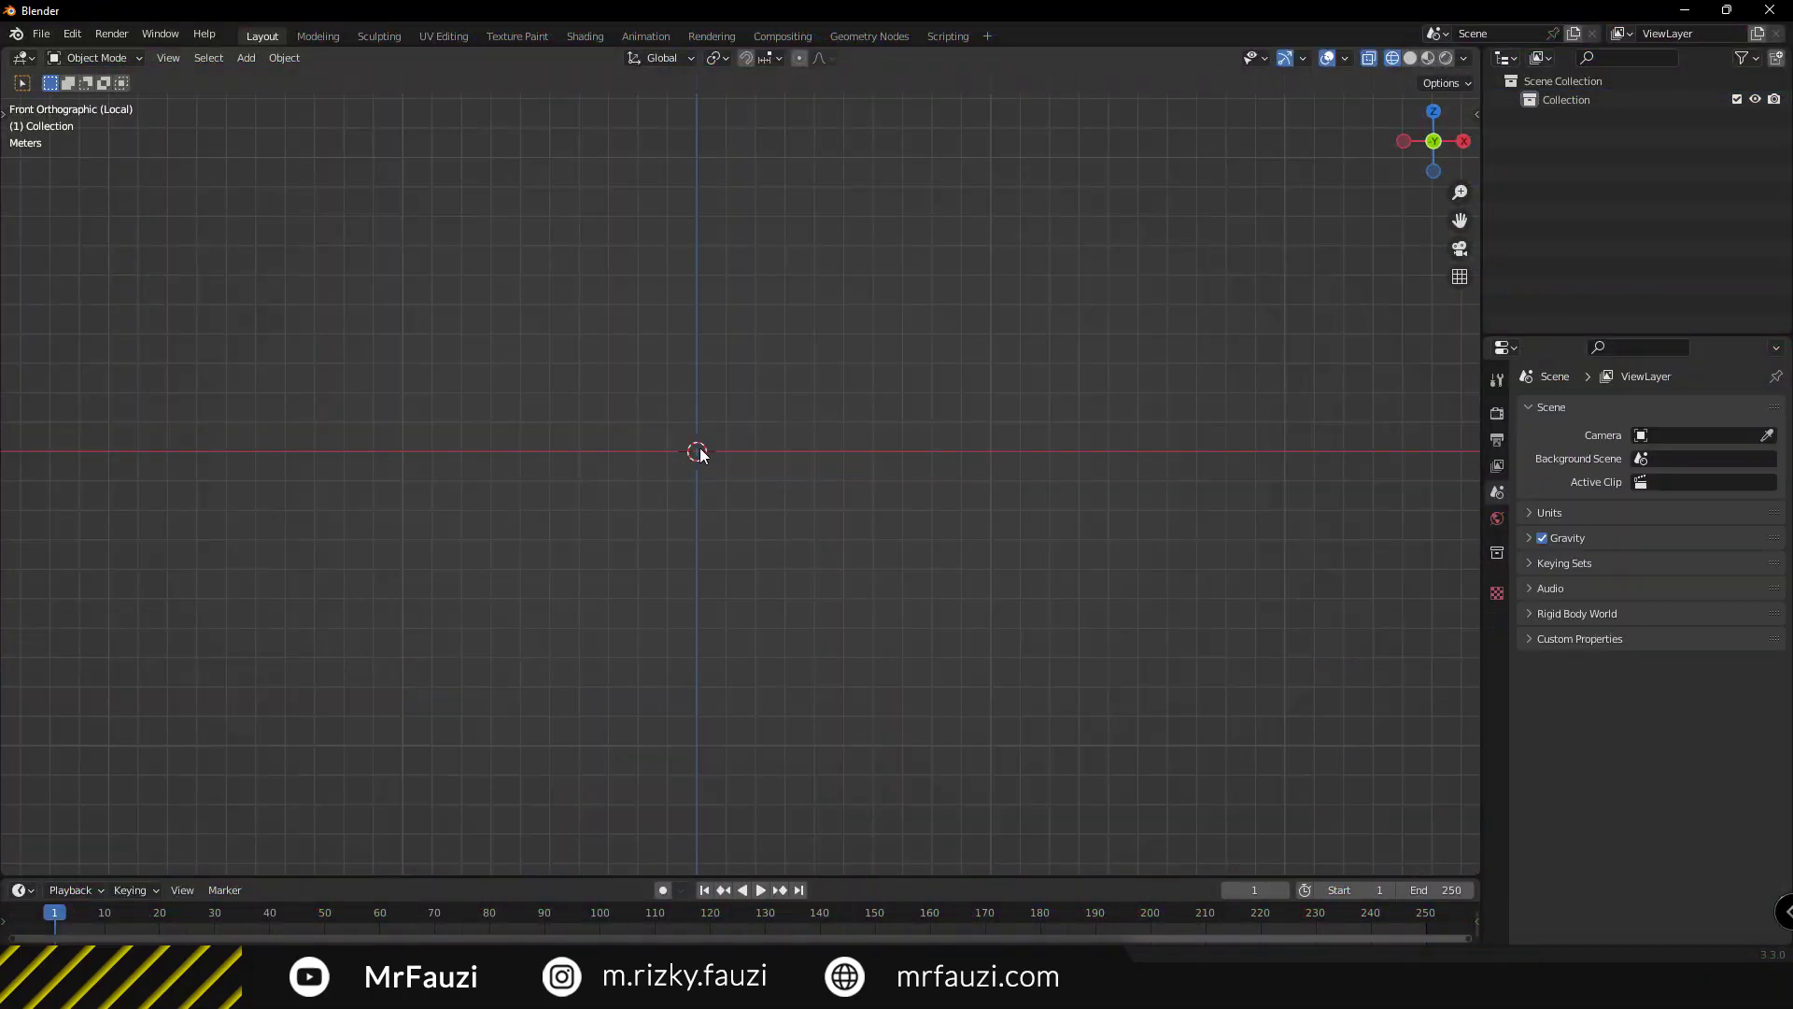
Add a cube to the scene and scale it up.
key(shift+a)
click(630, 464)
key(s)
click(786, 473)
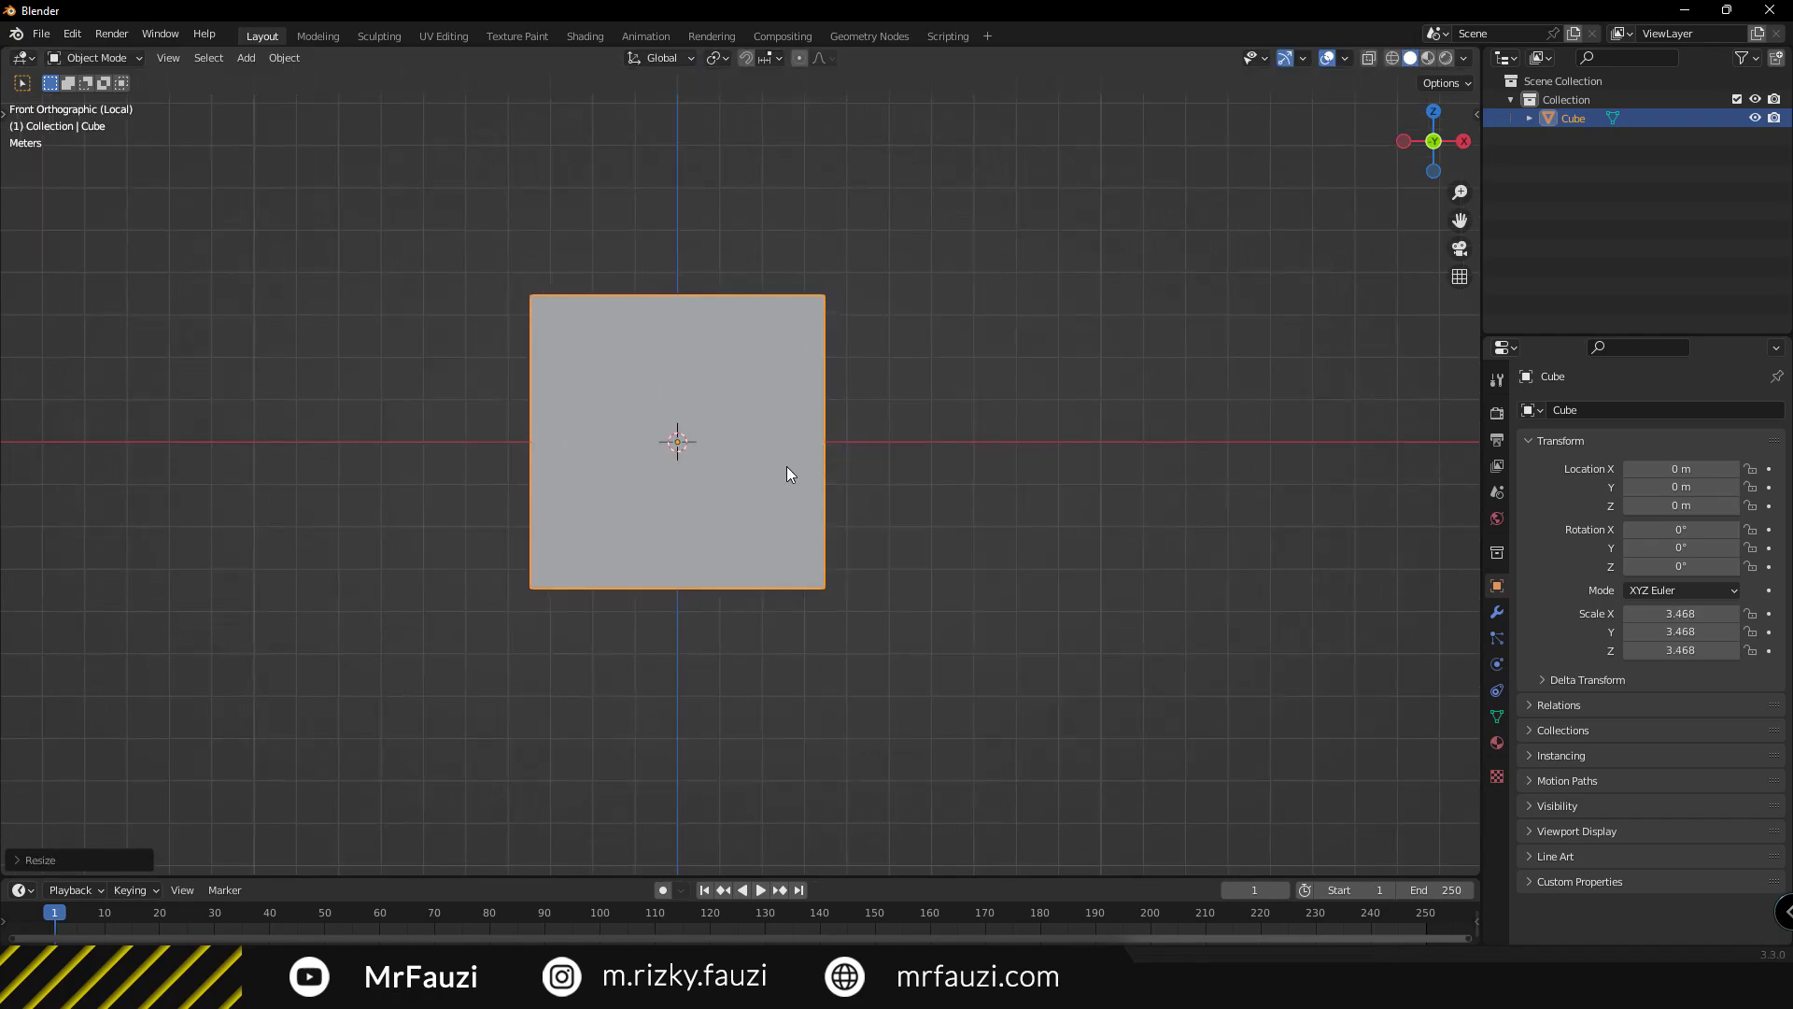
key(s)
scroll(800, 479, down, 3)
click(920, 497)
middle_drag(920, 497, 747, 505)
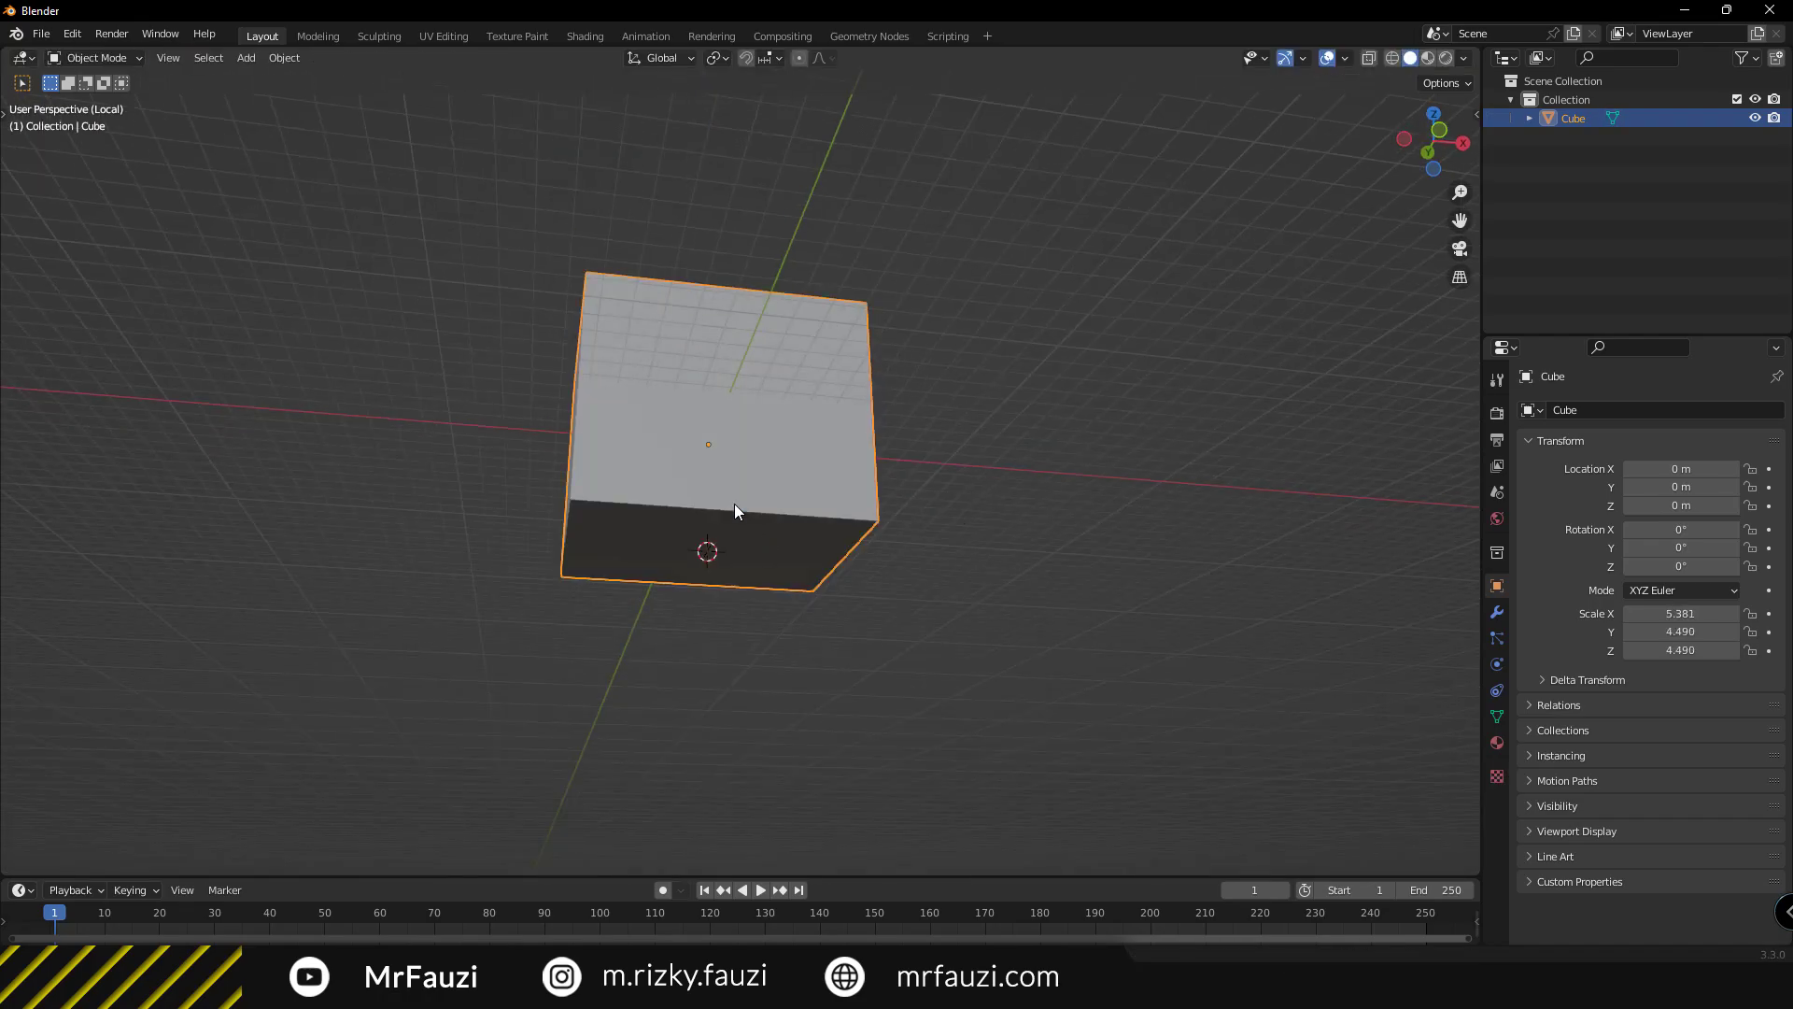
Move the cube's origin to the 3D cursor, recenter it, and stretch it along Y into a long box.
right_click(734, 502)
click(848, 546)
key(alt+g)
key(KP_1)
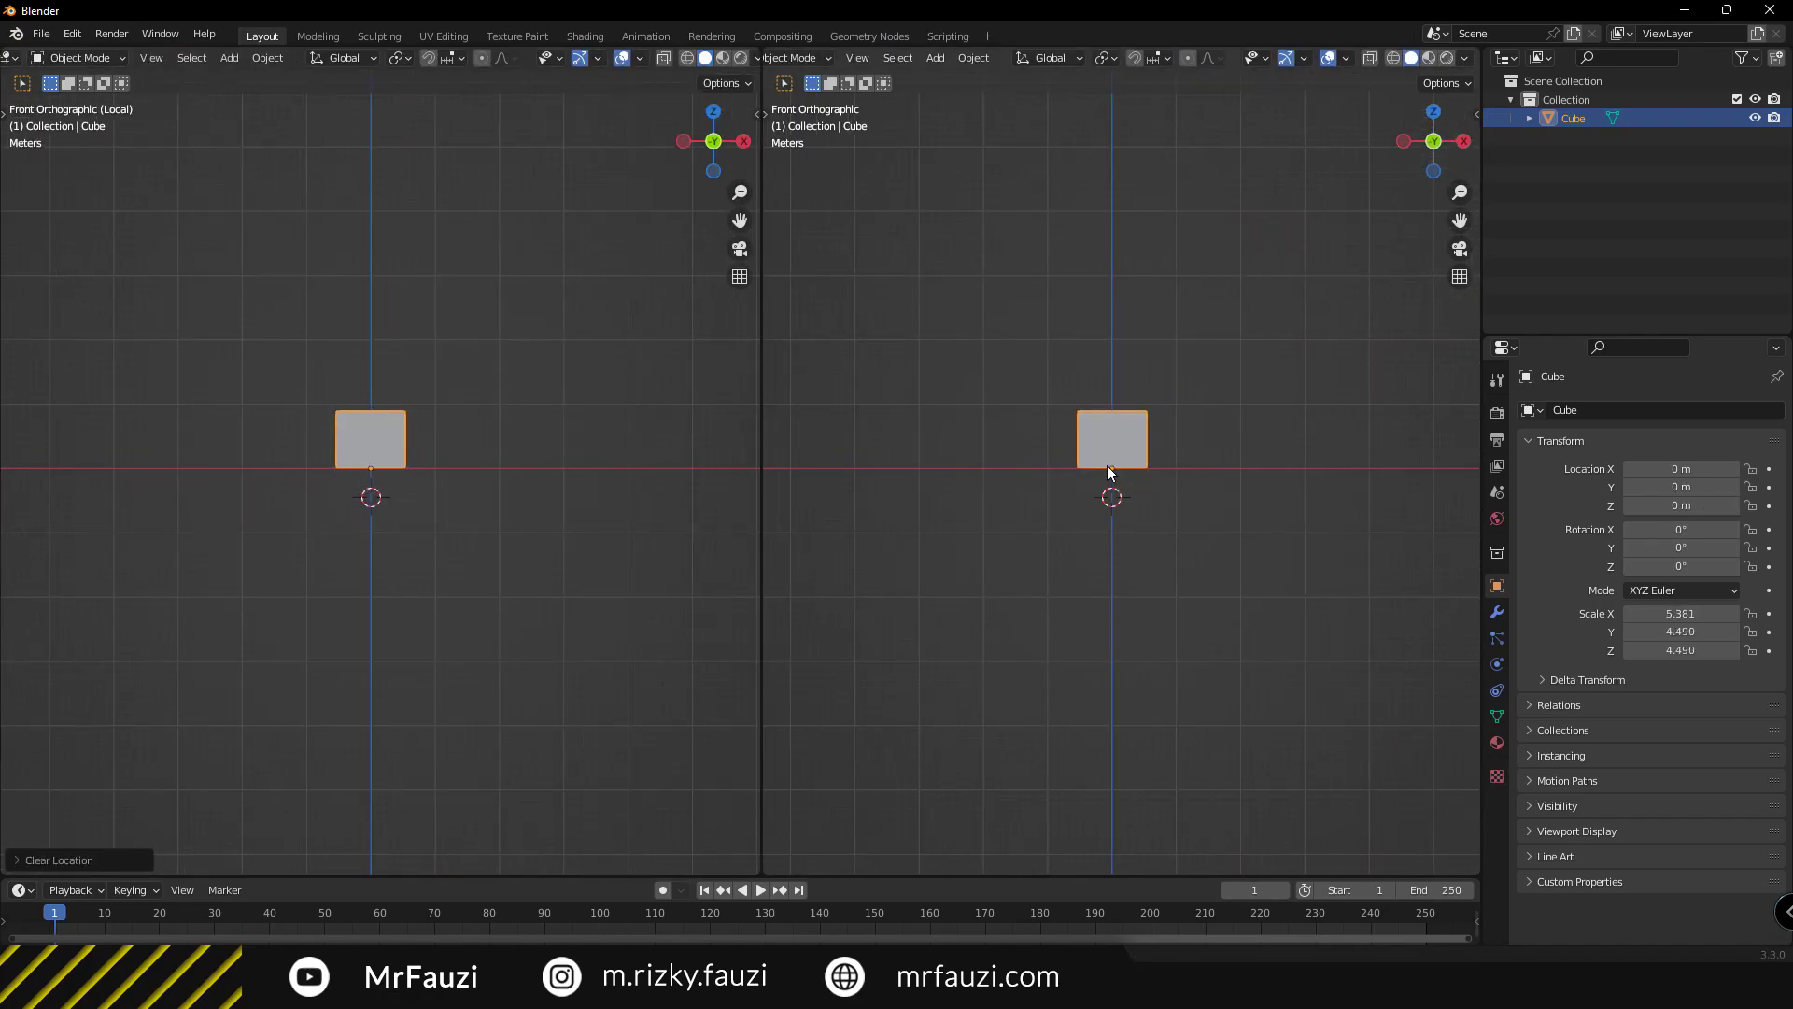
key(KP_7)
key(s)
key(y)
click(1027, 500)
scroll(1201, 504, up, 2)
scroll(448, 433, up, 6)
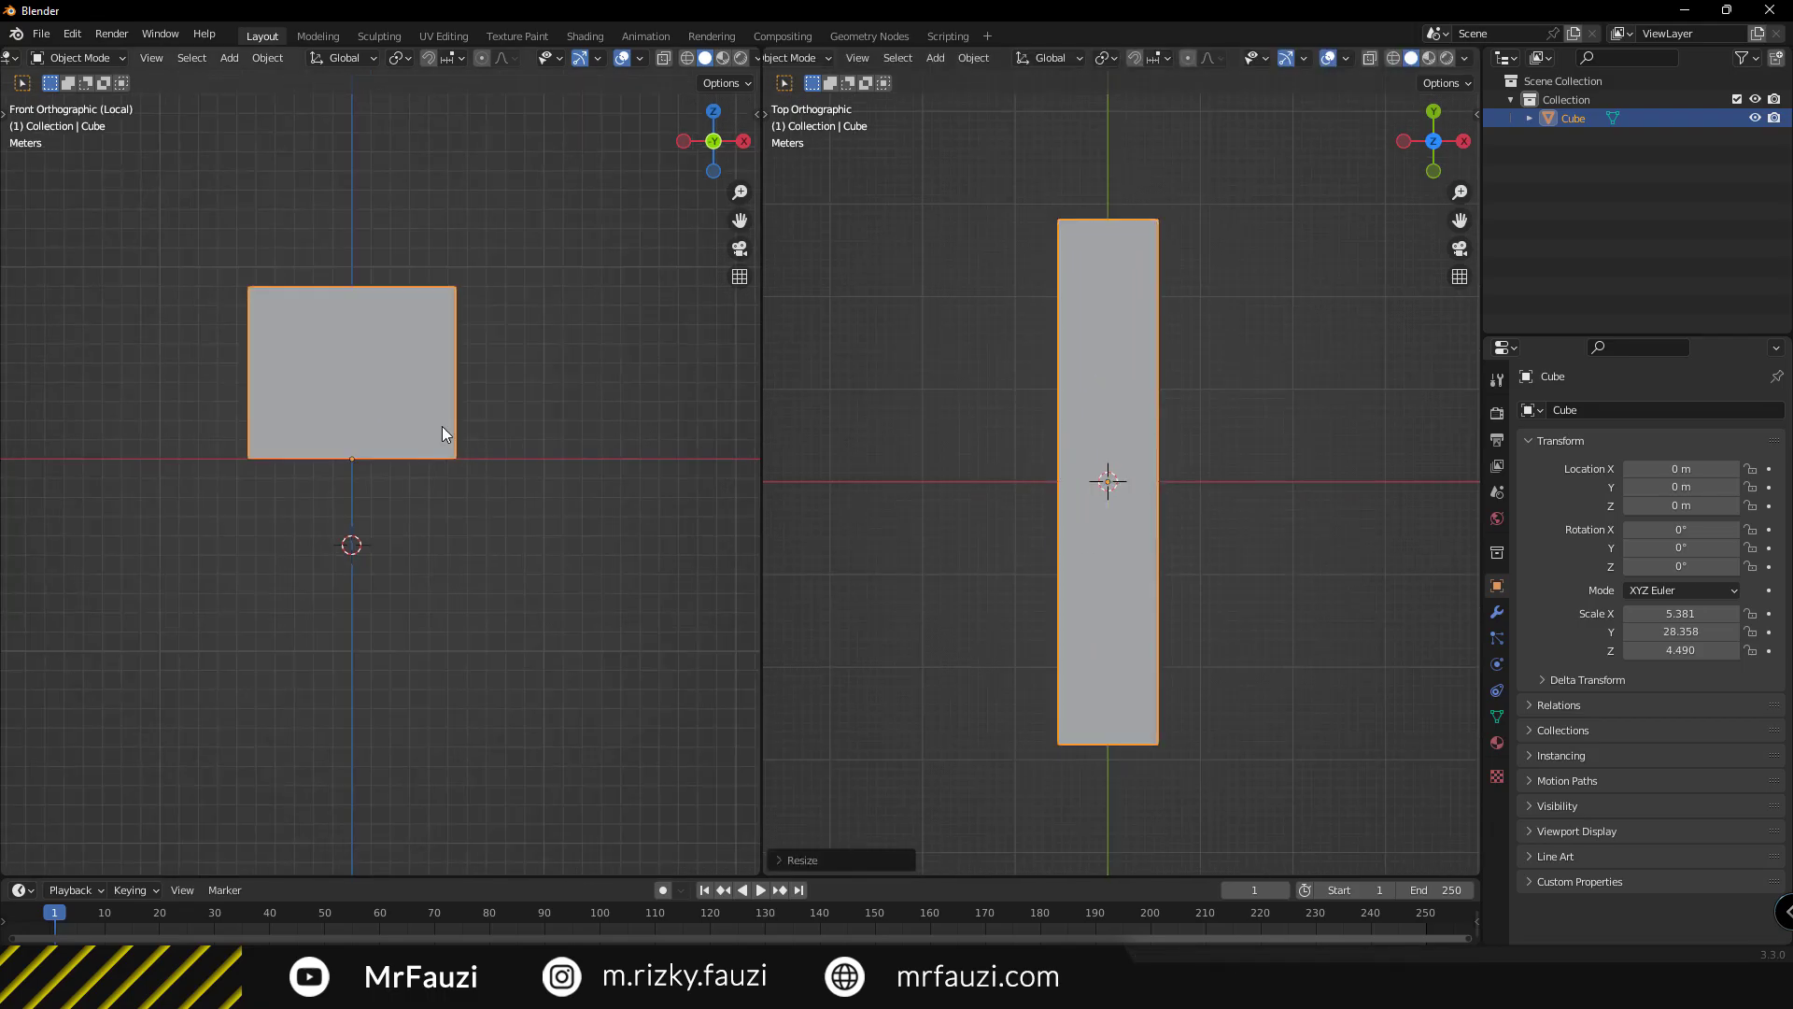
Duplicate the corridor box as Cube.001 and scale it slightly larger to enclose the original.
key(shift+d)
key(s)
click(614, 392)
key(s)
key(y)
click(1271, 298)
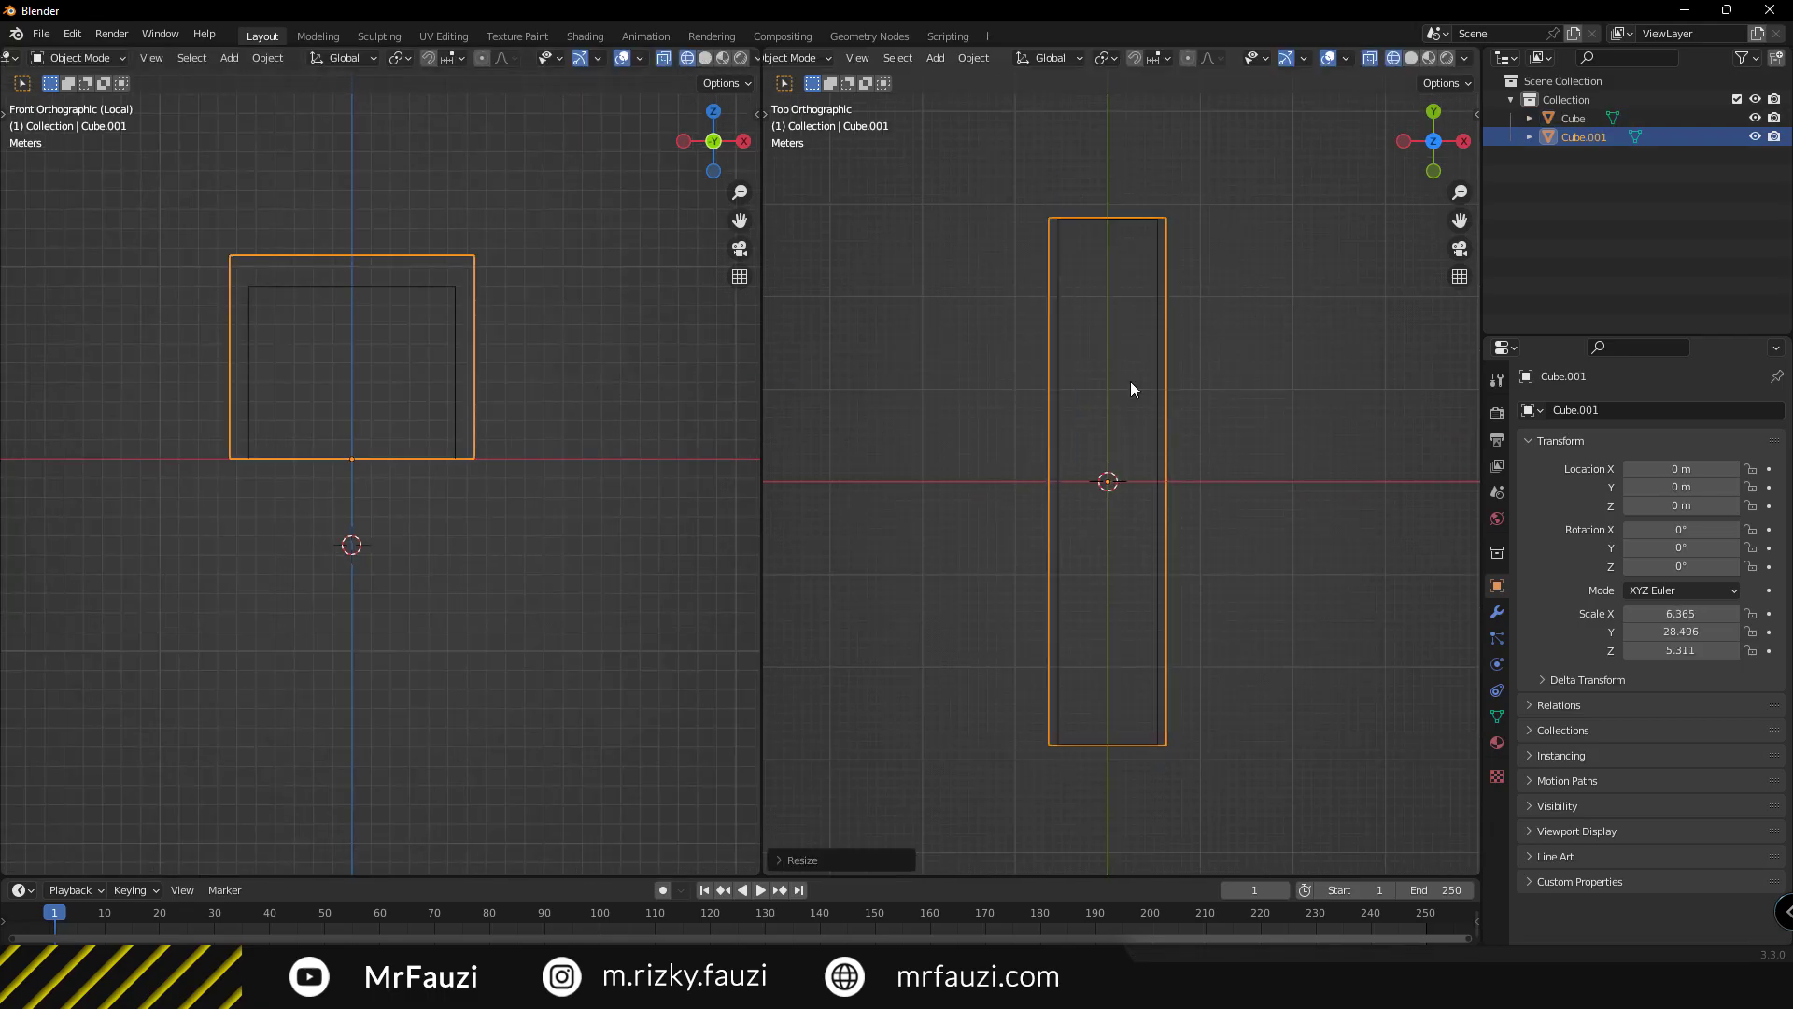
click(1221, 332)
key(s)
Select the inner corridor box and isolate it in local view.
click(580, 352)
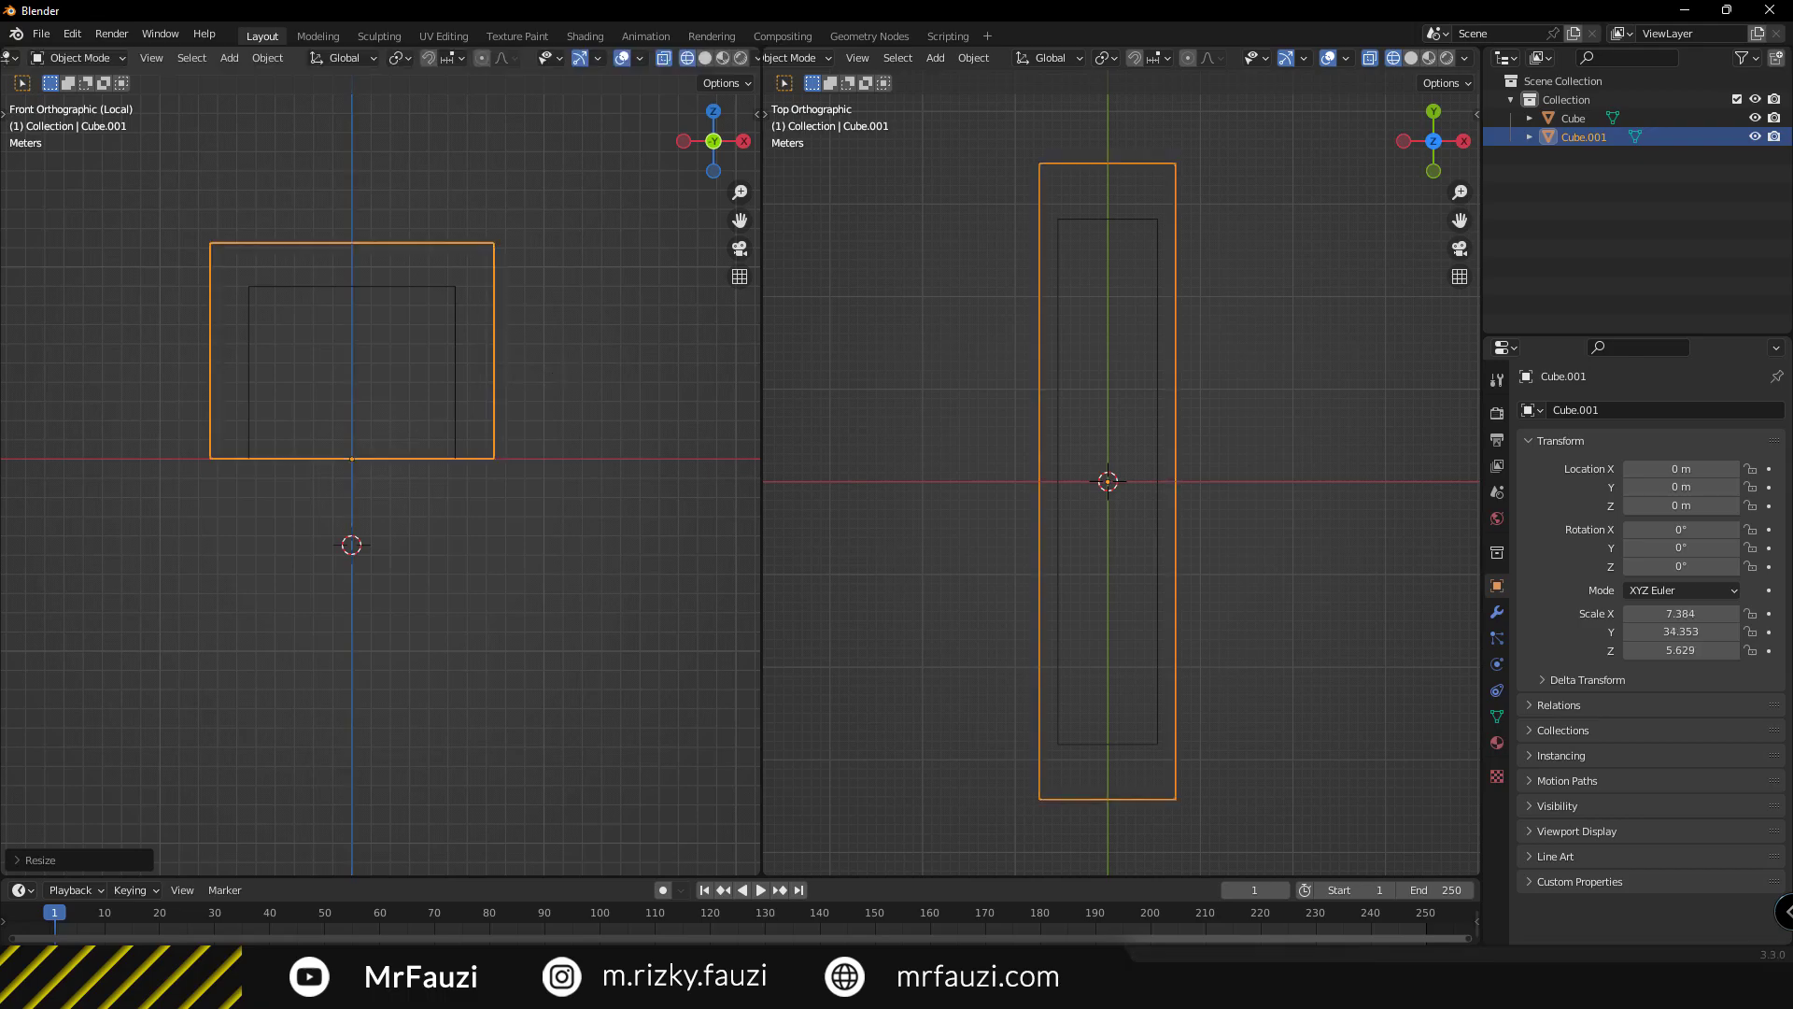
scroll(534, 469, up, 1)
click(534, 469)
click(390, 409)
middle_drag(1125, 467, 1085, 396)
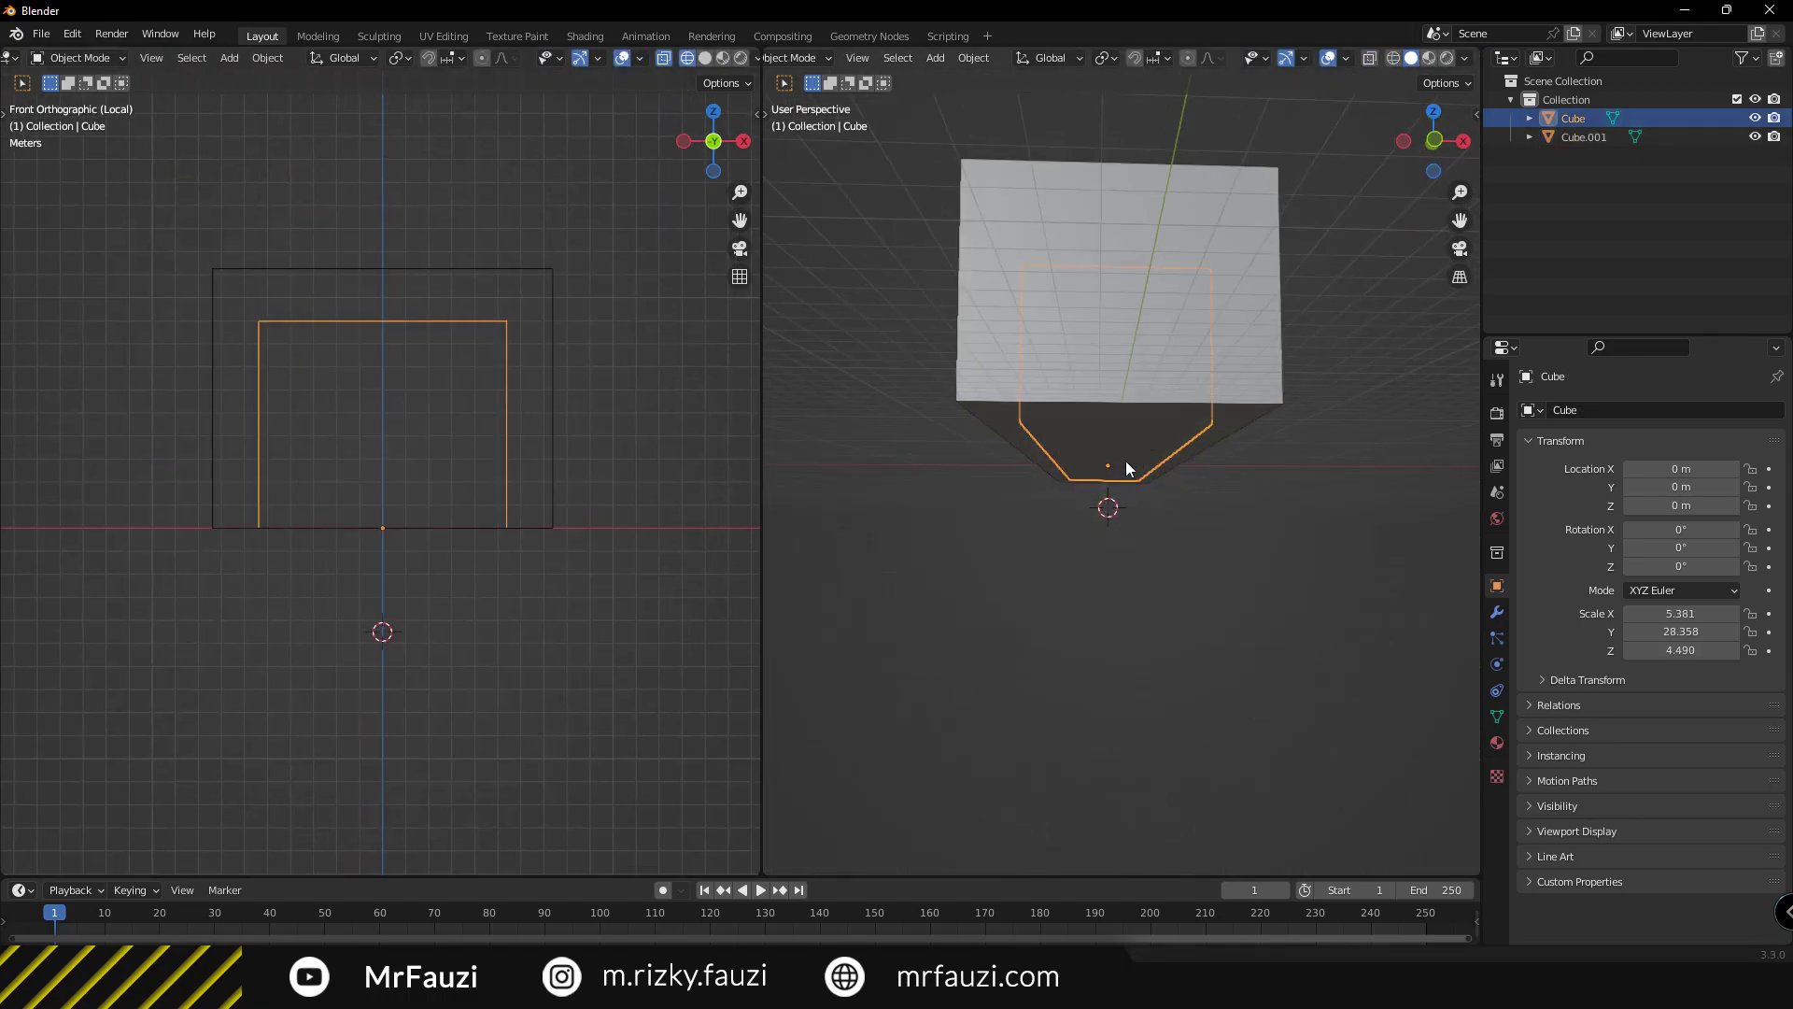
click(1085, 403)
key(KP_Divide)
key(KP_Divide)
key(KP_Divide)
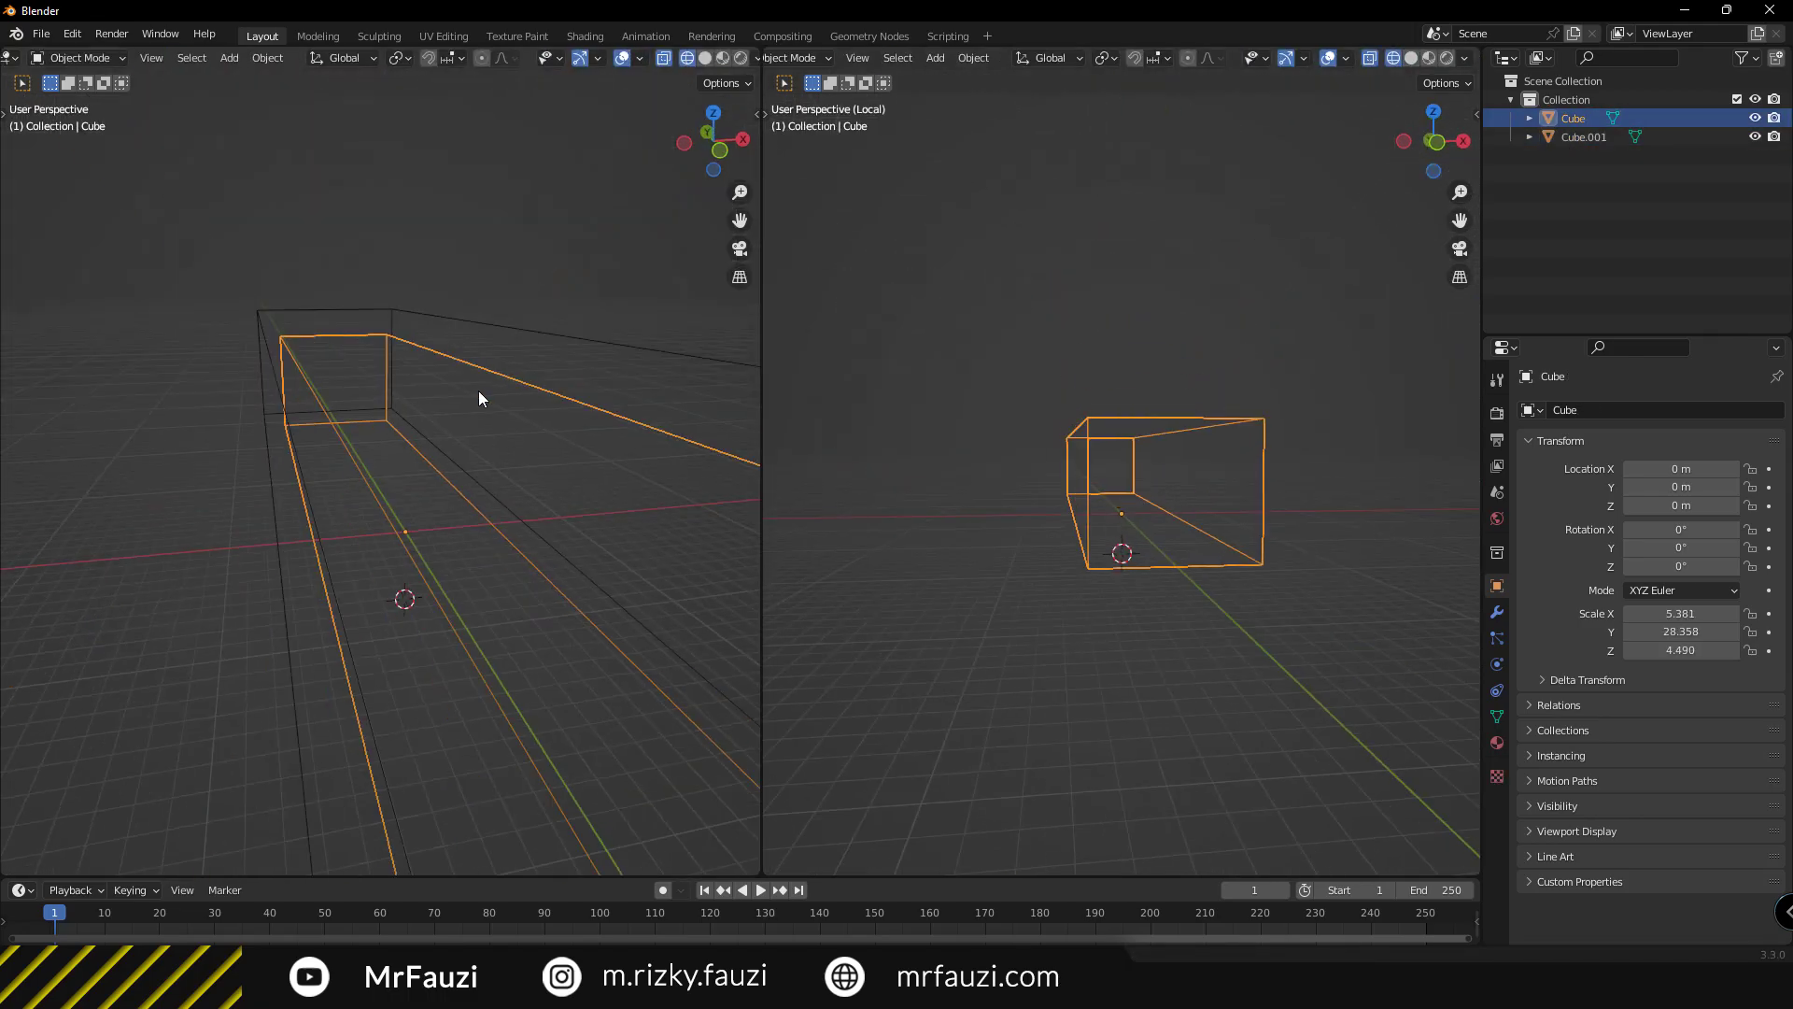
Isolate the corridor box in the other view and add a lengthwise loop cut along its floor.
key(shift+z)
key(shift+z)
scroll(1174, 495, up, 3)
key(Tab)
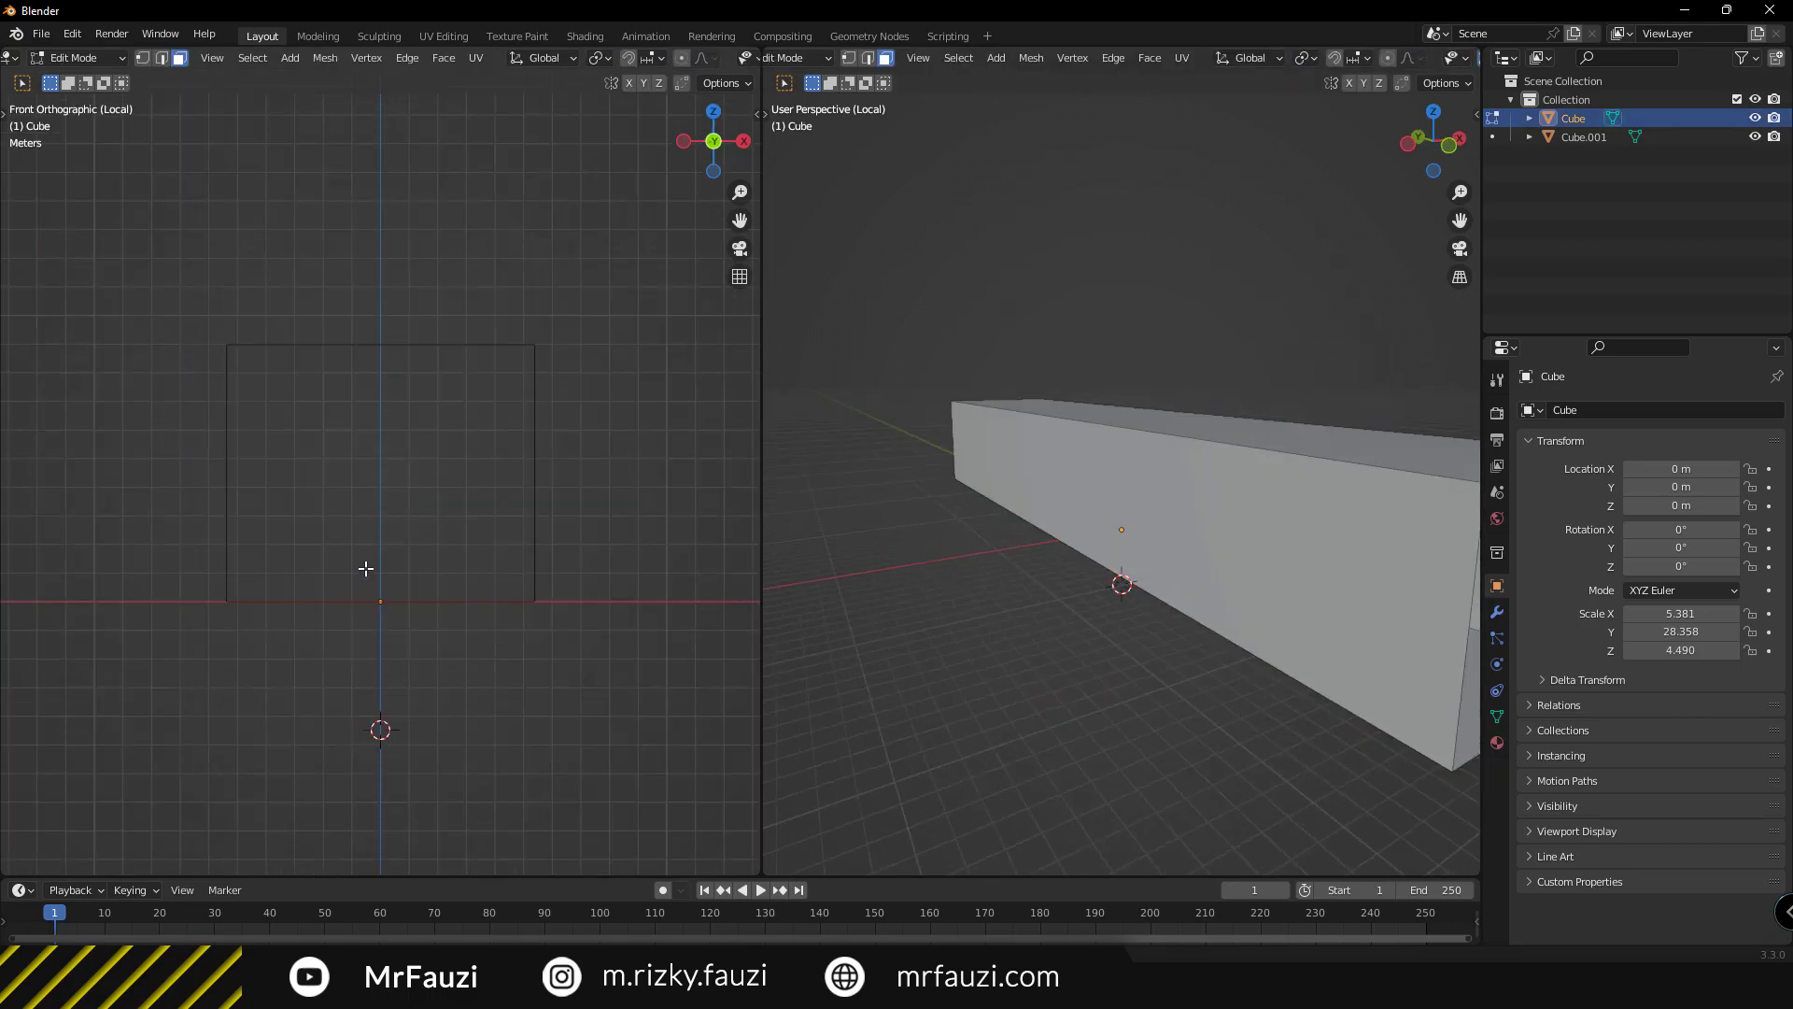
scroll(364, 619, up, 3)
scroll(346, 713, down, 5)
key(ctrl+r)
scroll(386, 608, up, 3)
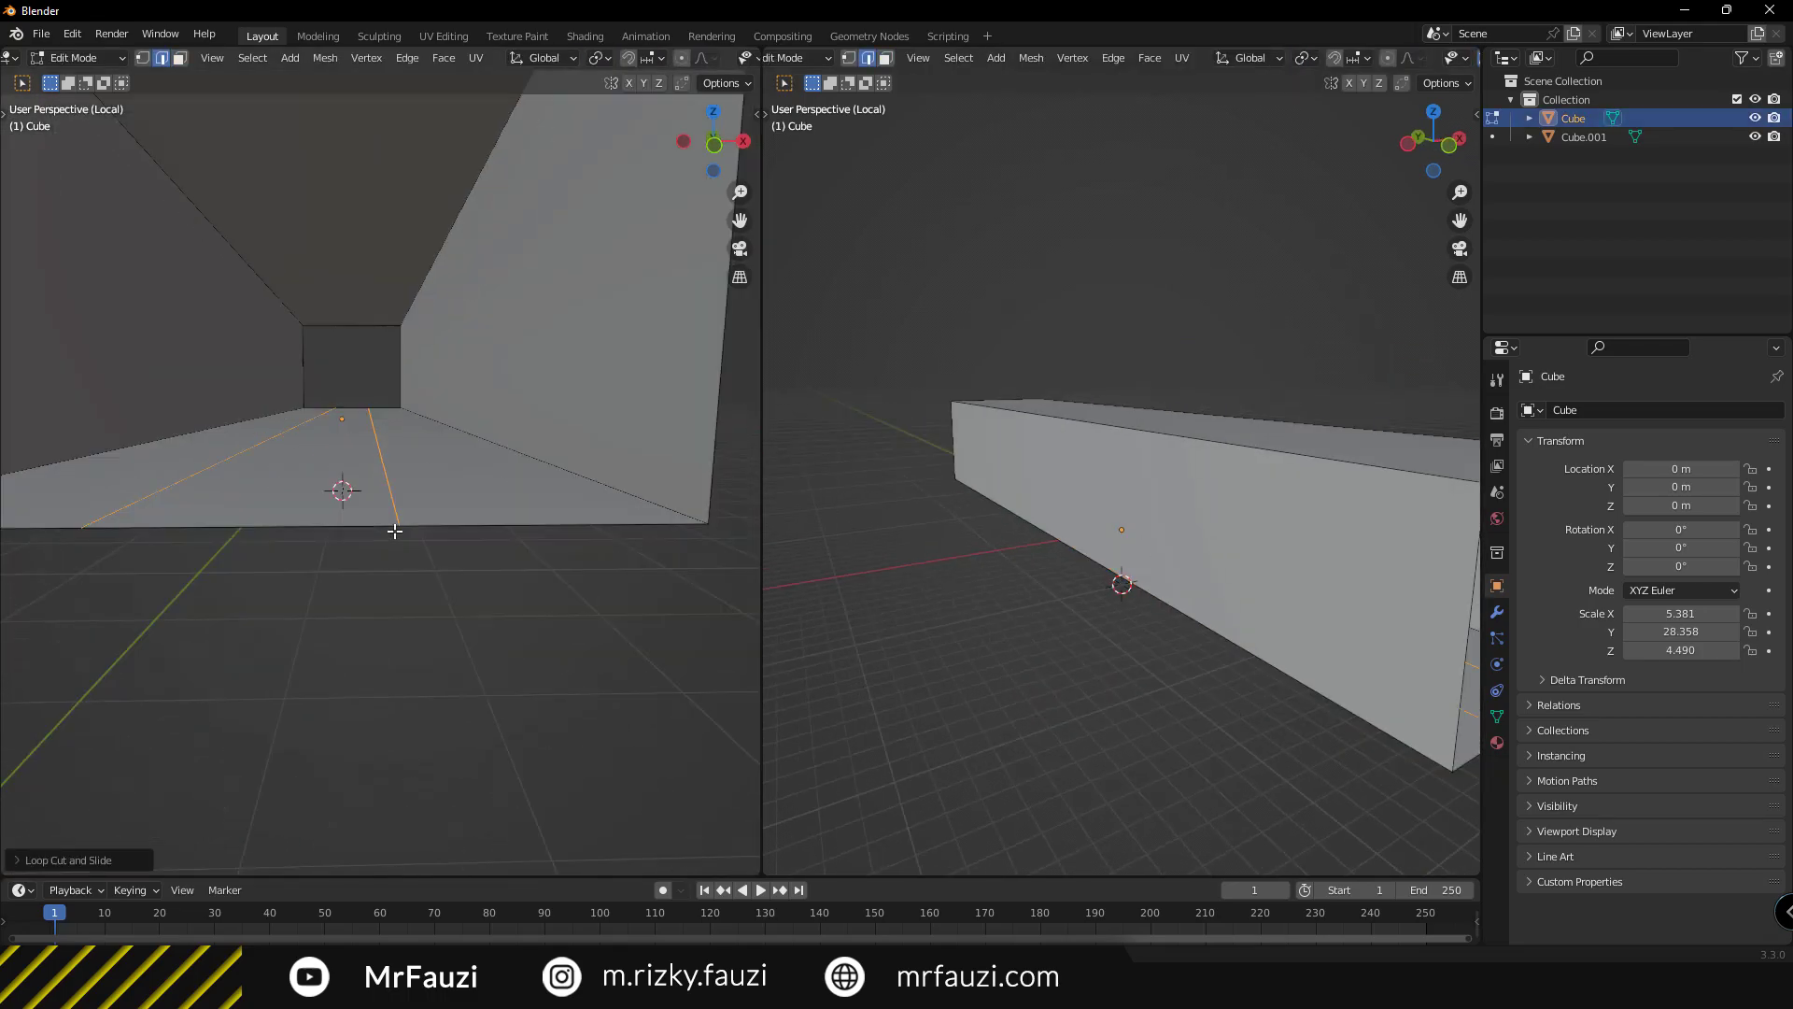
click(560, 732)
key(s)
click(431, 517)
Switch to face select, view from the front, and return to Object Mode.
key(Escape)
key(3)
key(KP_1)
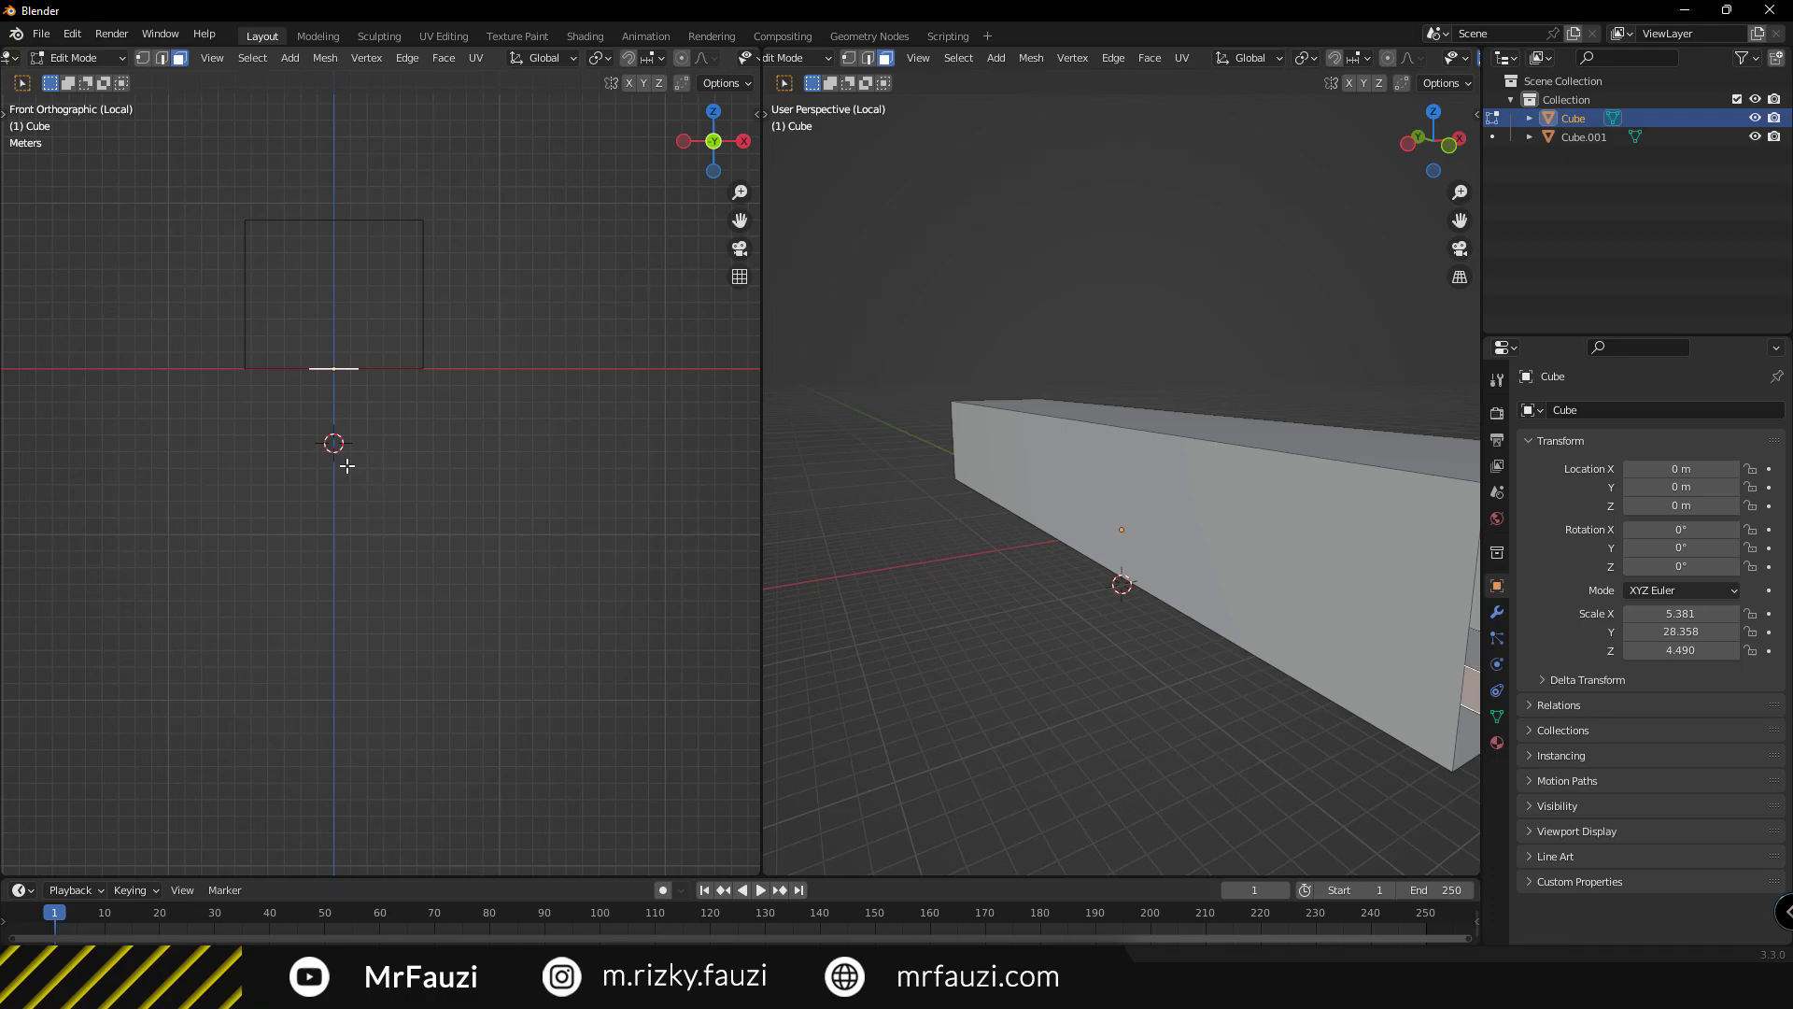
key(Escape)
key(Tab)
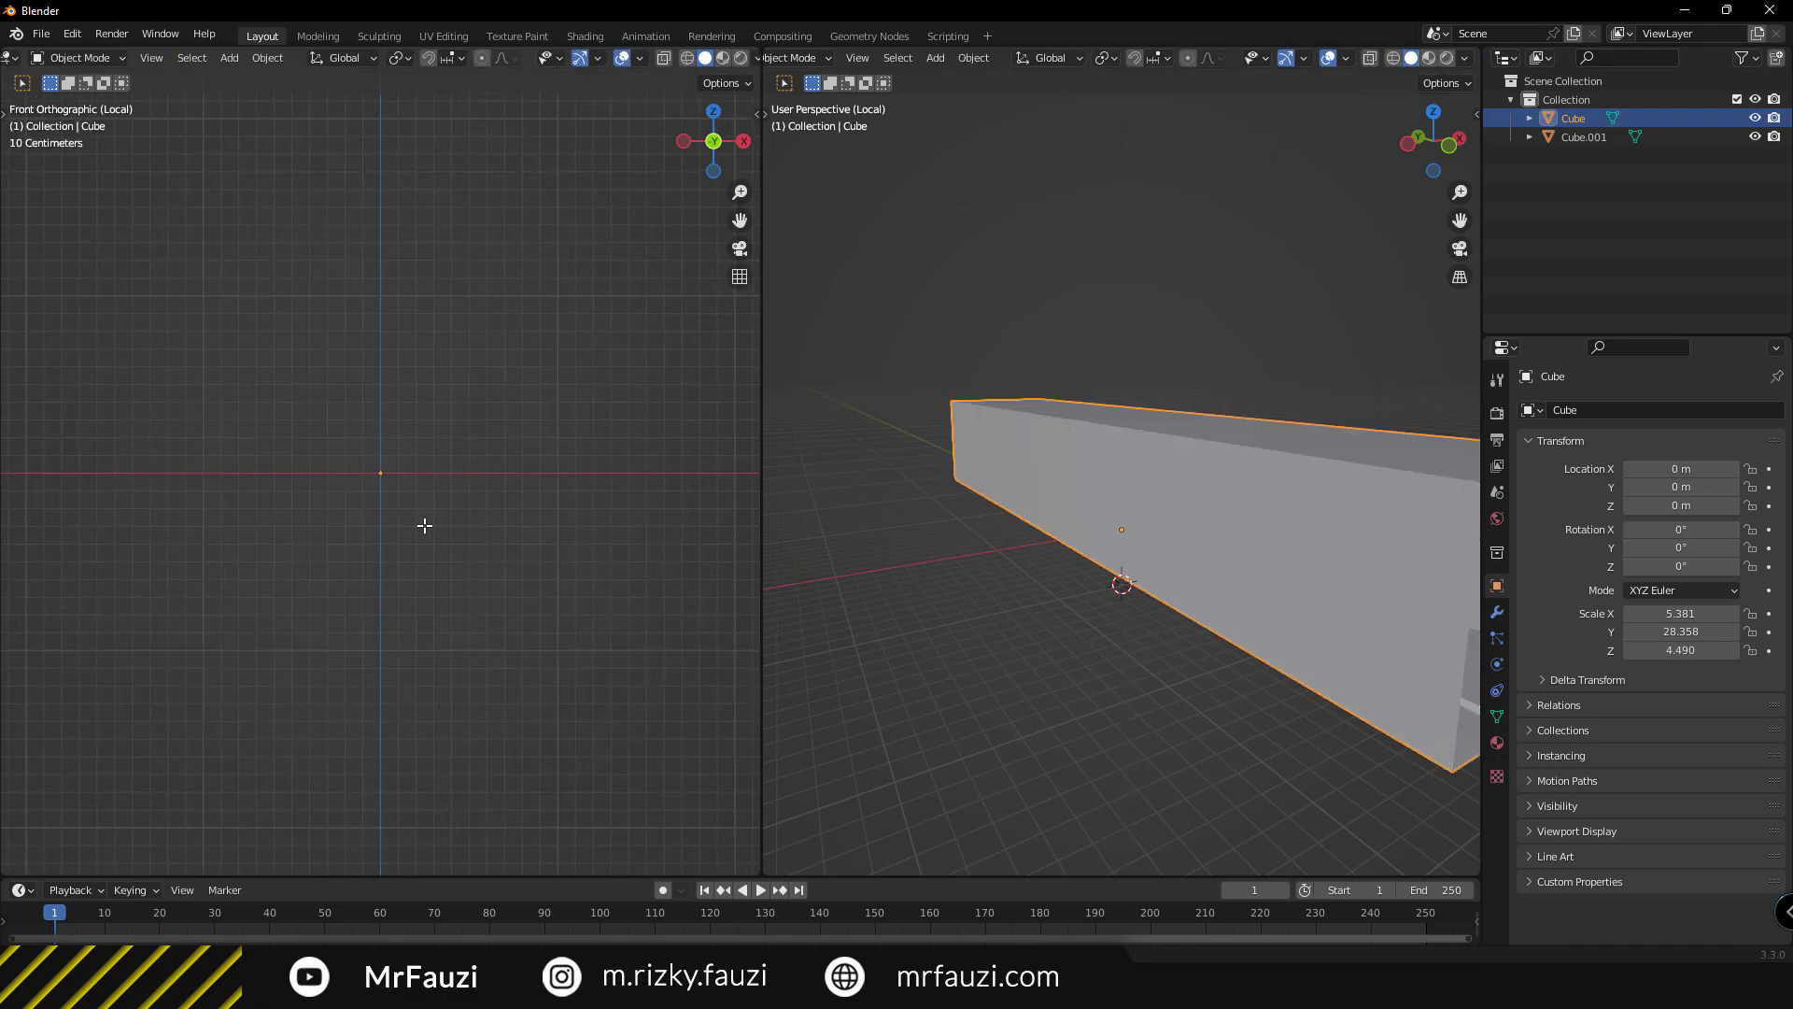
mouse_move(425, 520)
middle_down()
mouse_move(380, 561)
mouse_move(495, 558)
mouse_move(397, 487)
middle_up()
Snap the 3D cursor to world origin, add a cube there, and flatten it along Z.
key(shift+s)
key(1)
key(shift+a)
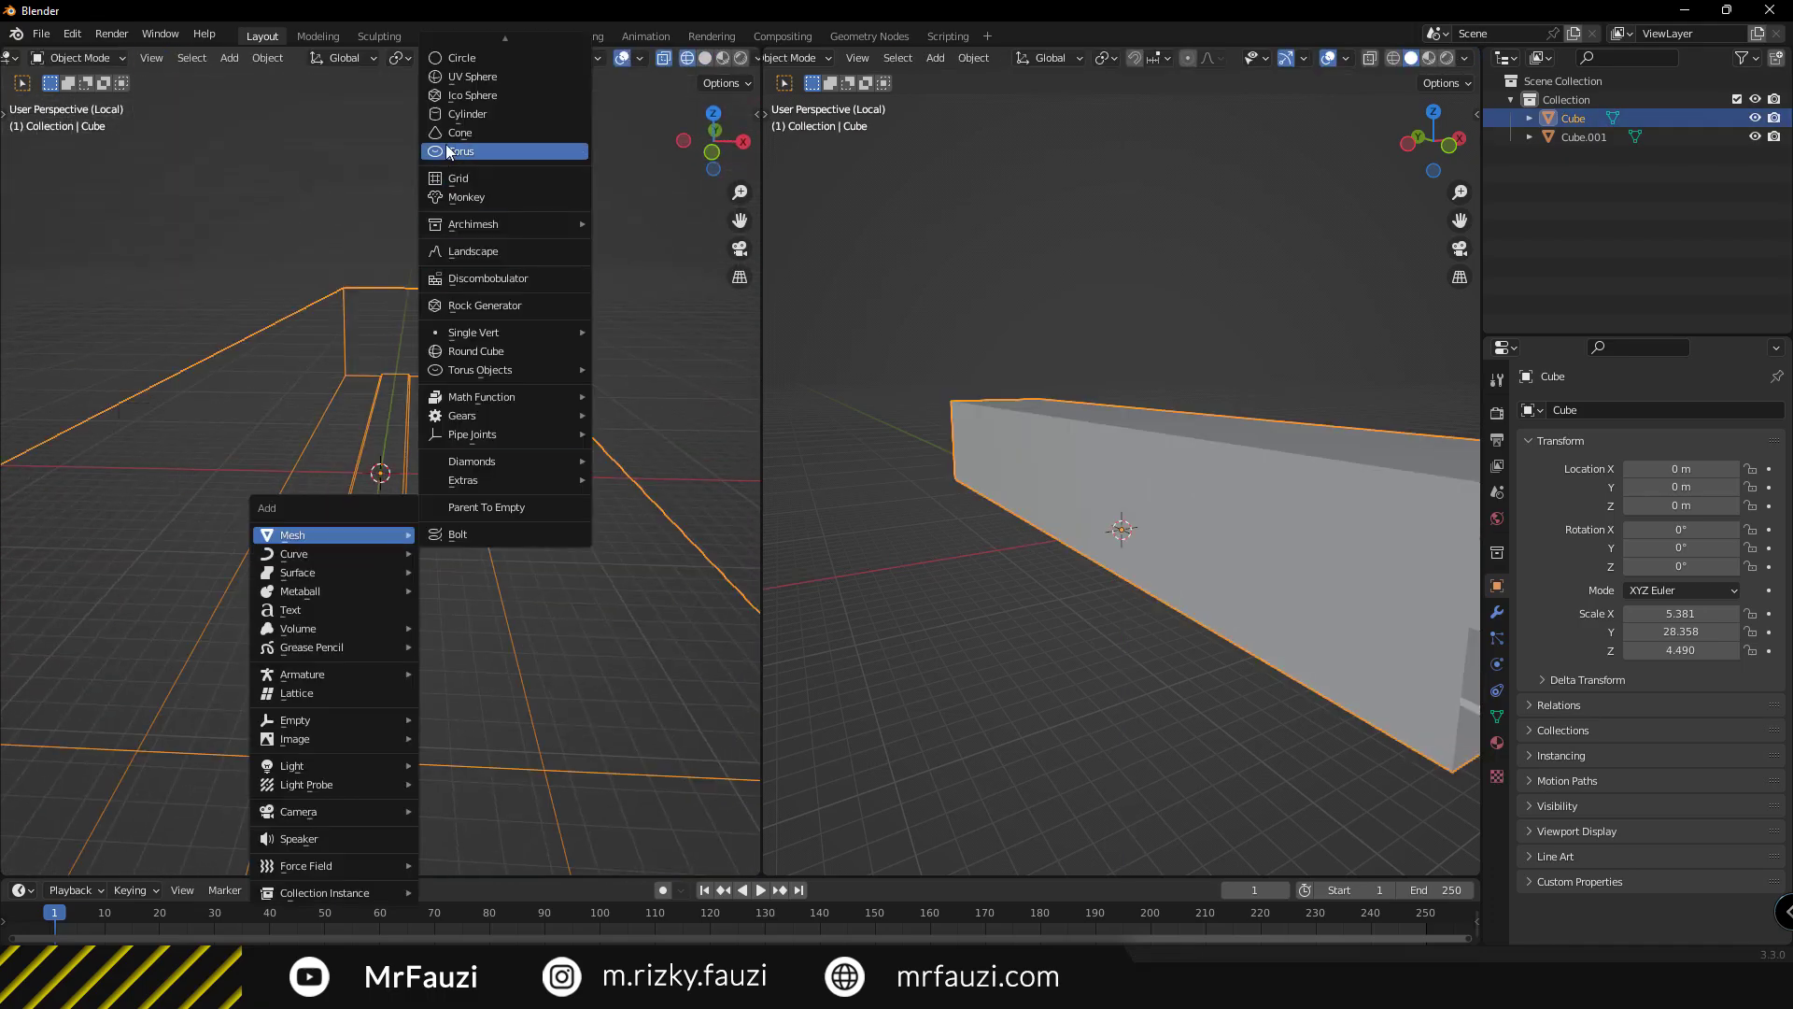
click(320, 535)
key(KP_1)
key(s)
key(z)
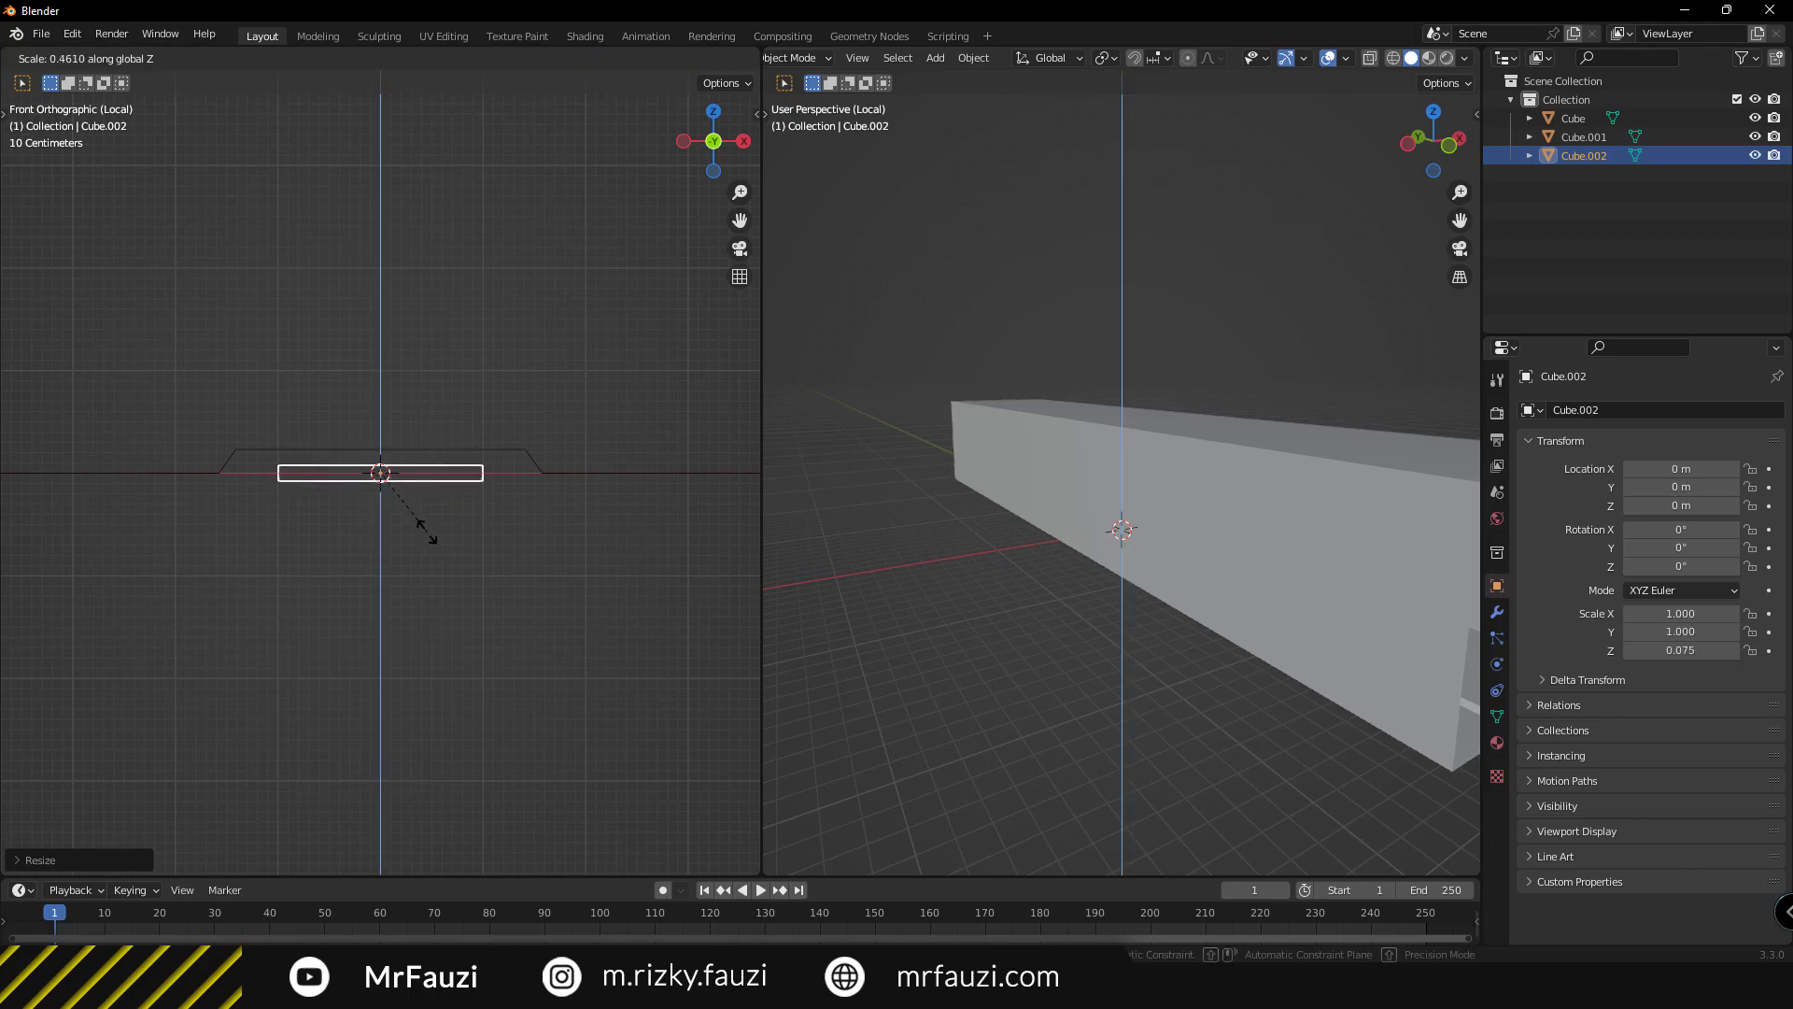
click(436, 423)
scroll(441, 418, down, 4)
Size the slab to 5.391 × 28.407 × 0.060, place it at Z 0.287 m, and enter Edit Mode.
key(s)
key(x)
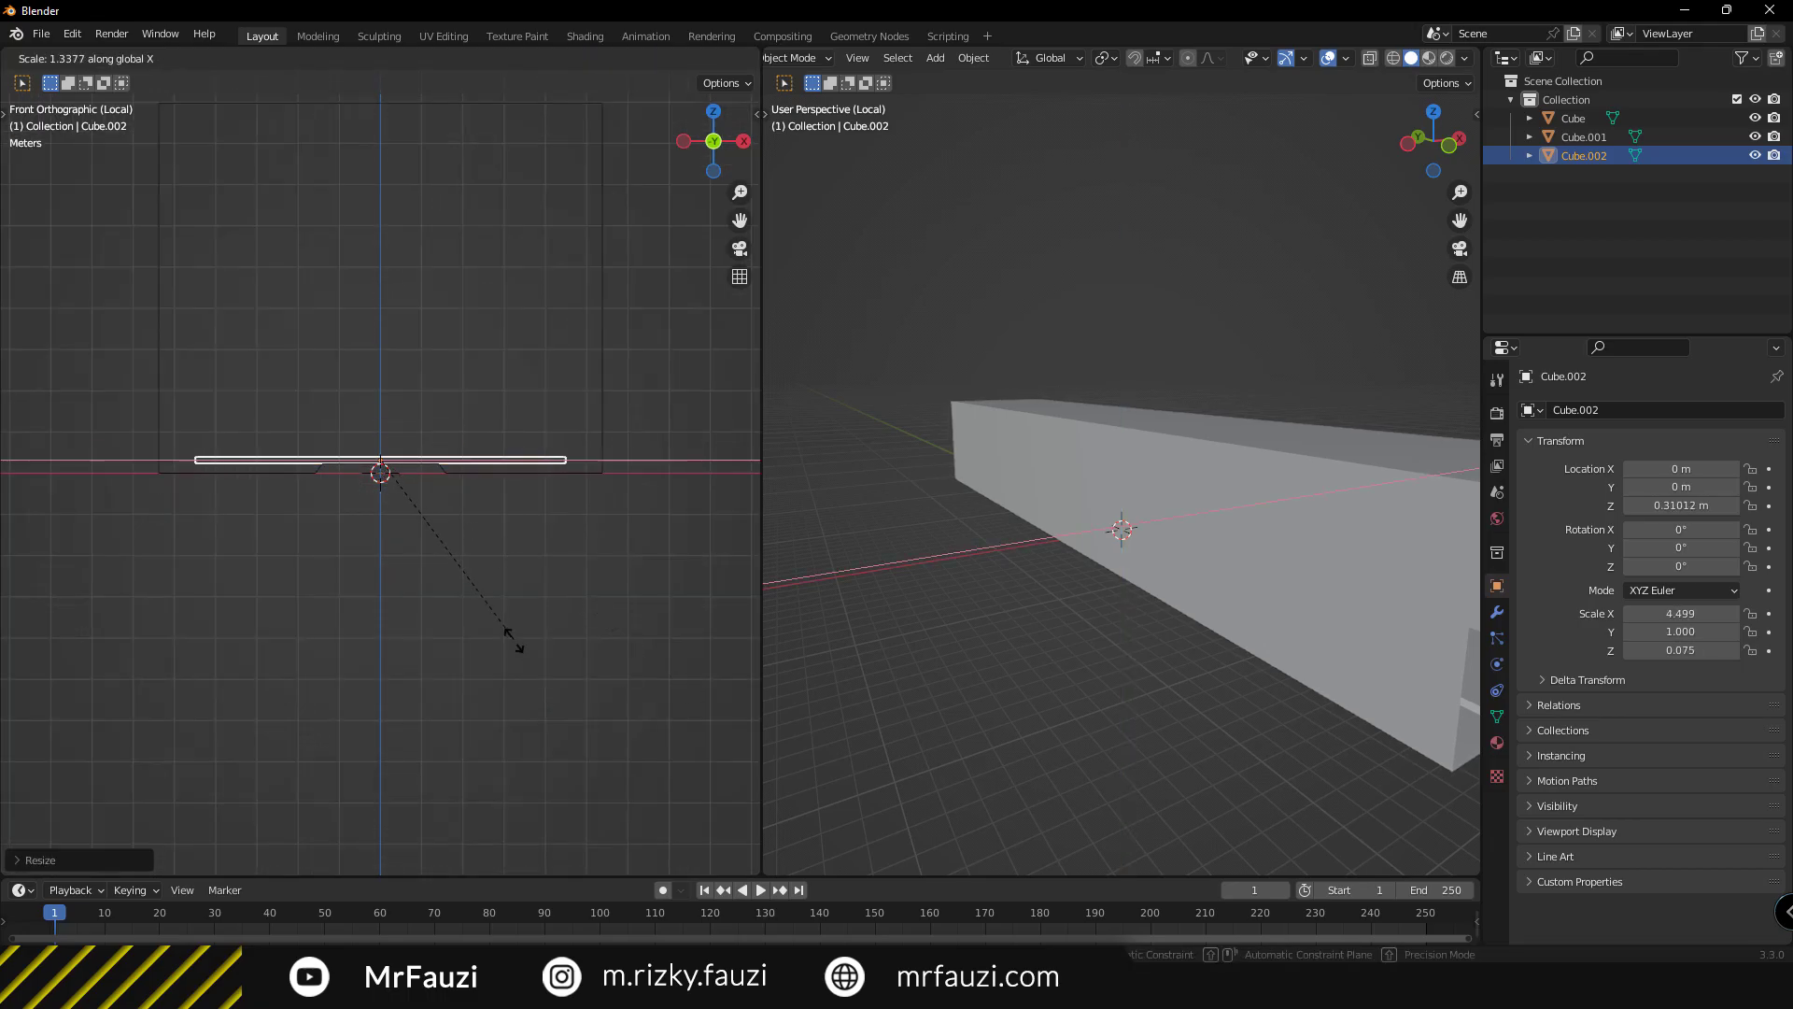
key(KP_7)
key(s)
key(y)
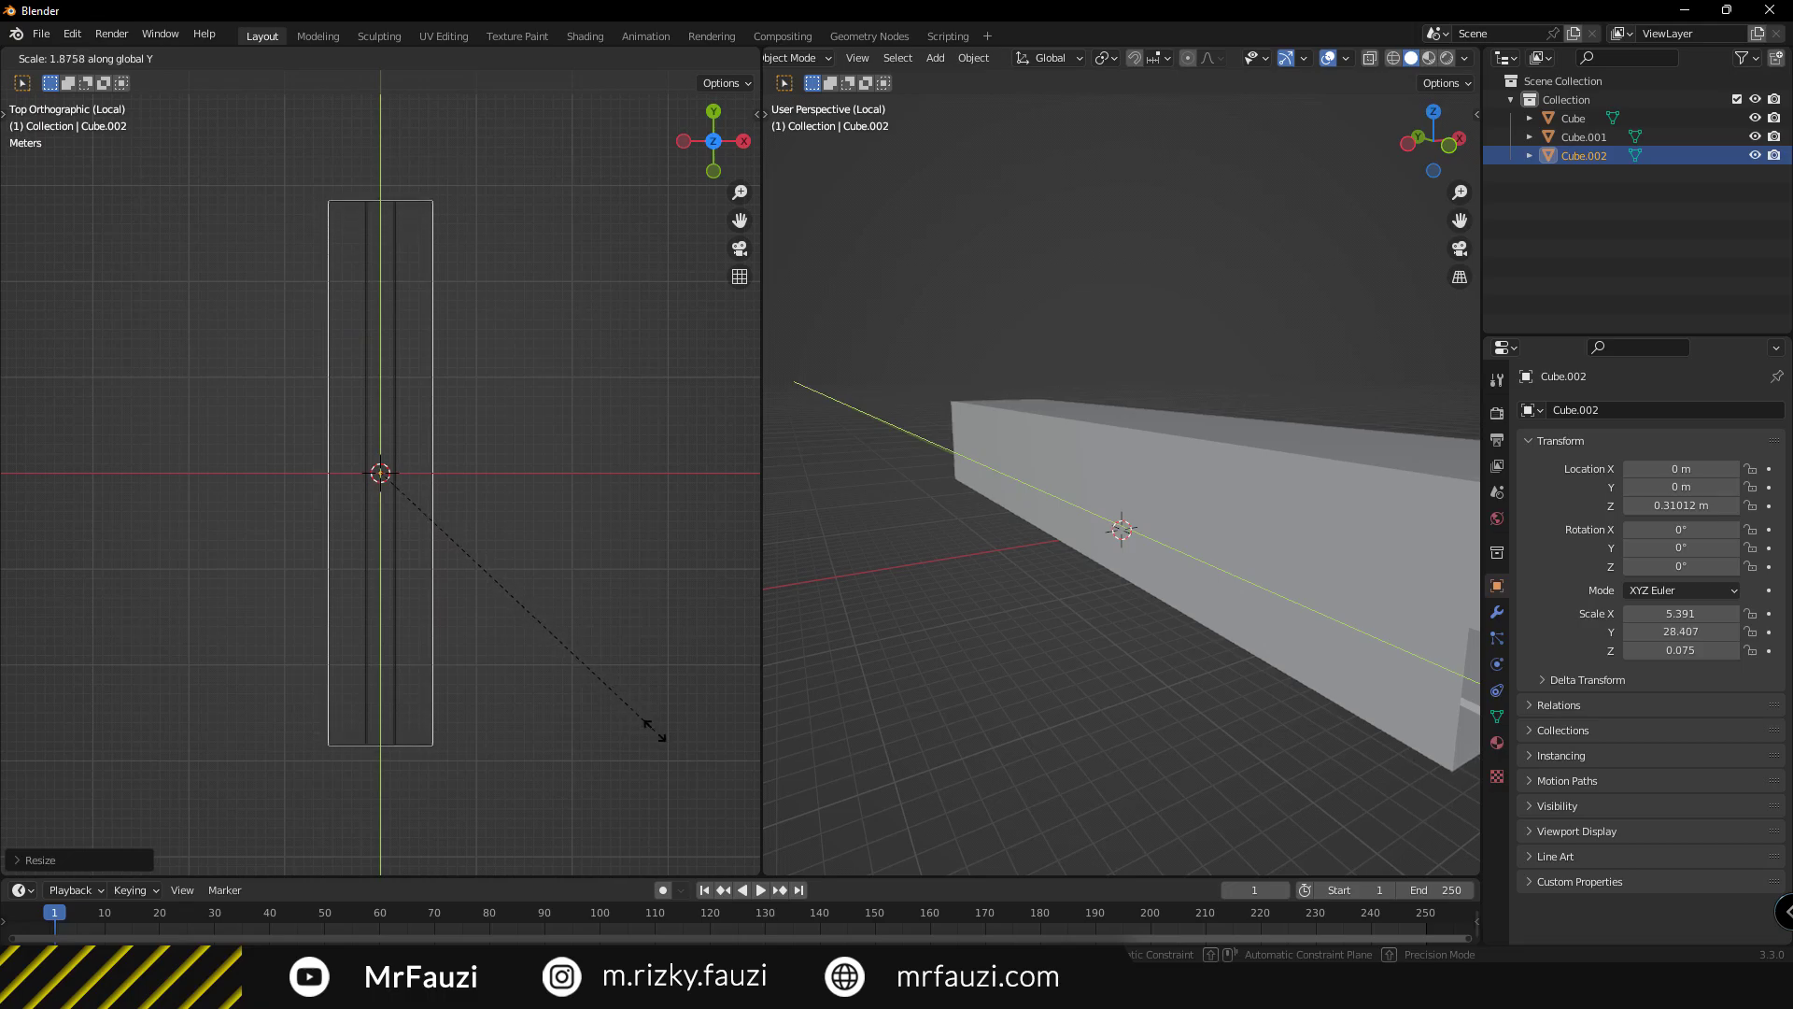
scroll(417, 518, up, 5)
key(s)
key(z)
click(513, 501)
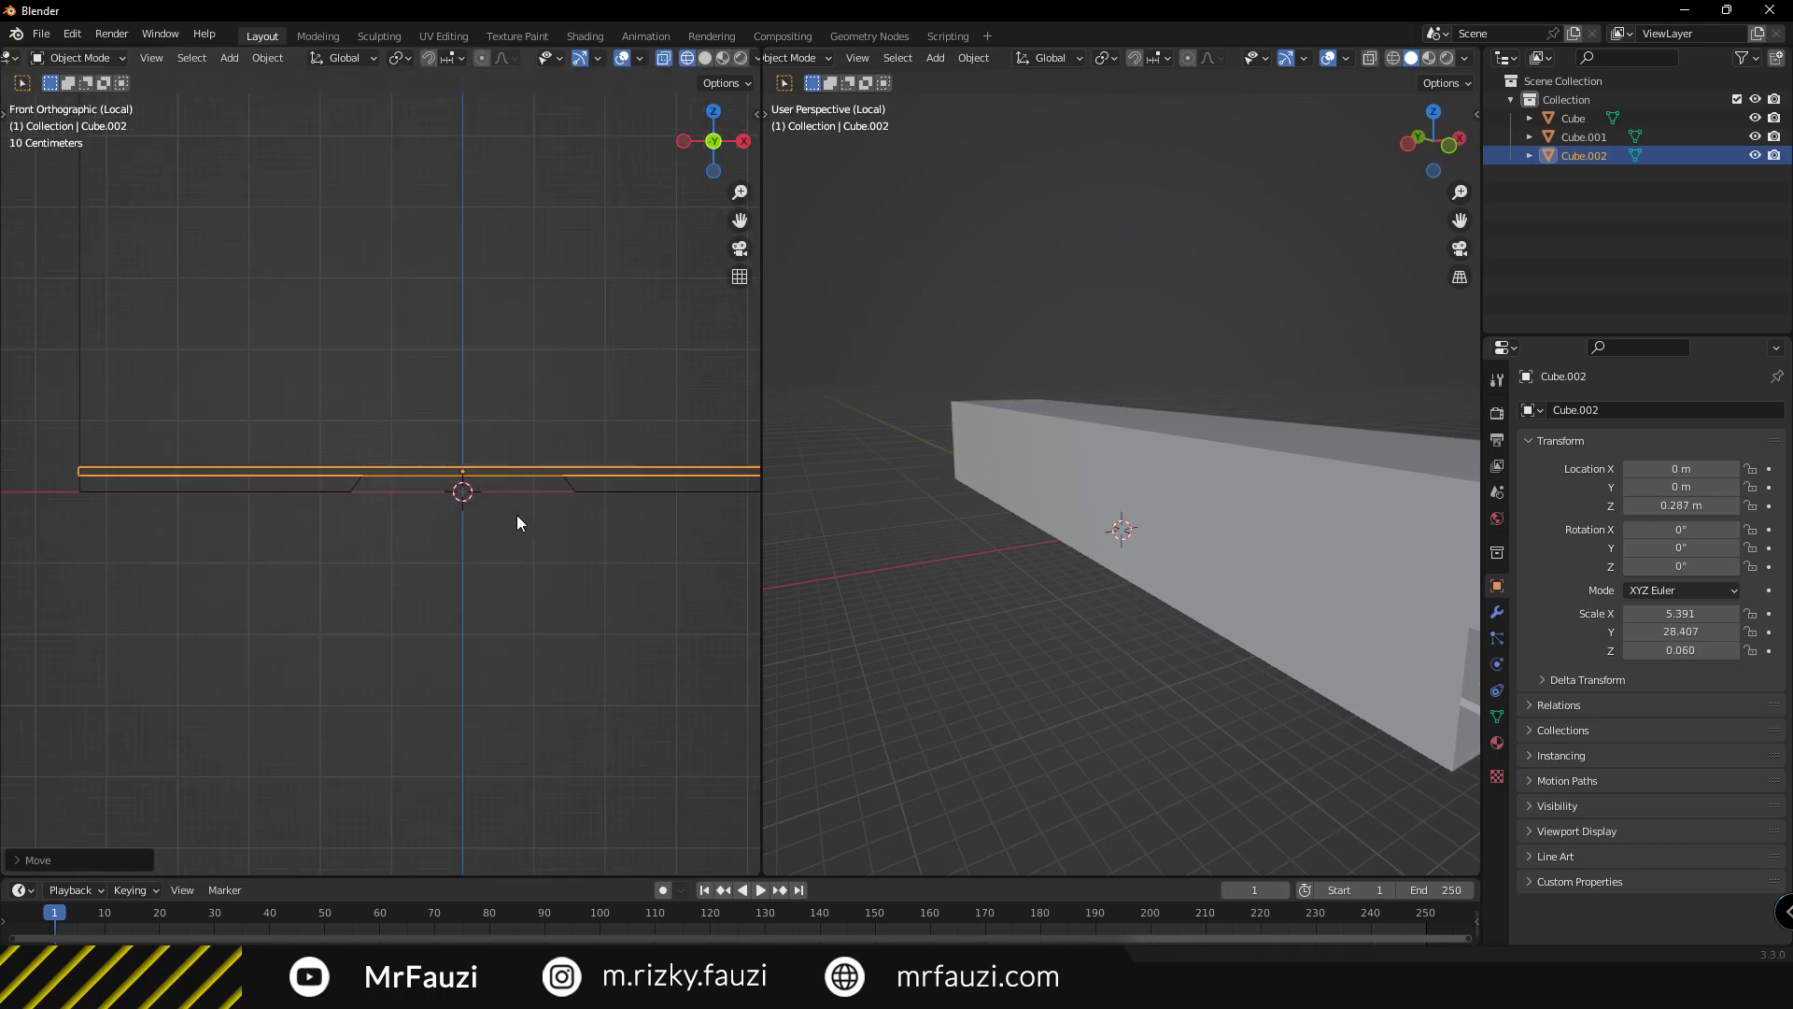
scroll(521, 521, down, 2)
key(Tab)
scroll(430, 488, up, 2)
Bevel the floor slab's edges and scale them along X.
click(666, 623)
scroll(564, 580, up, 2)
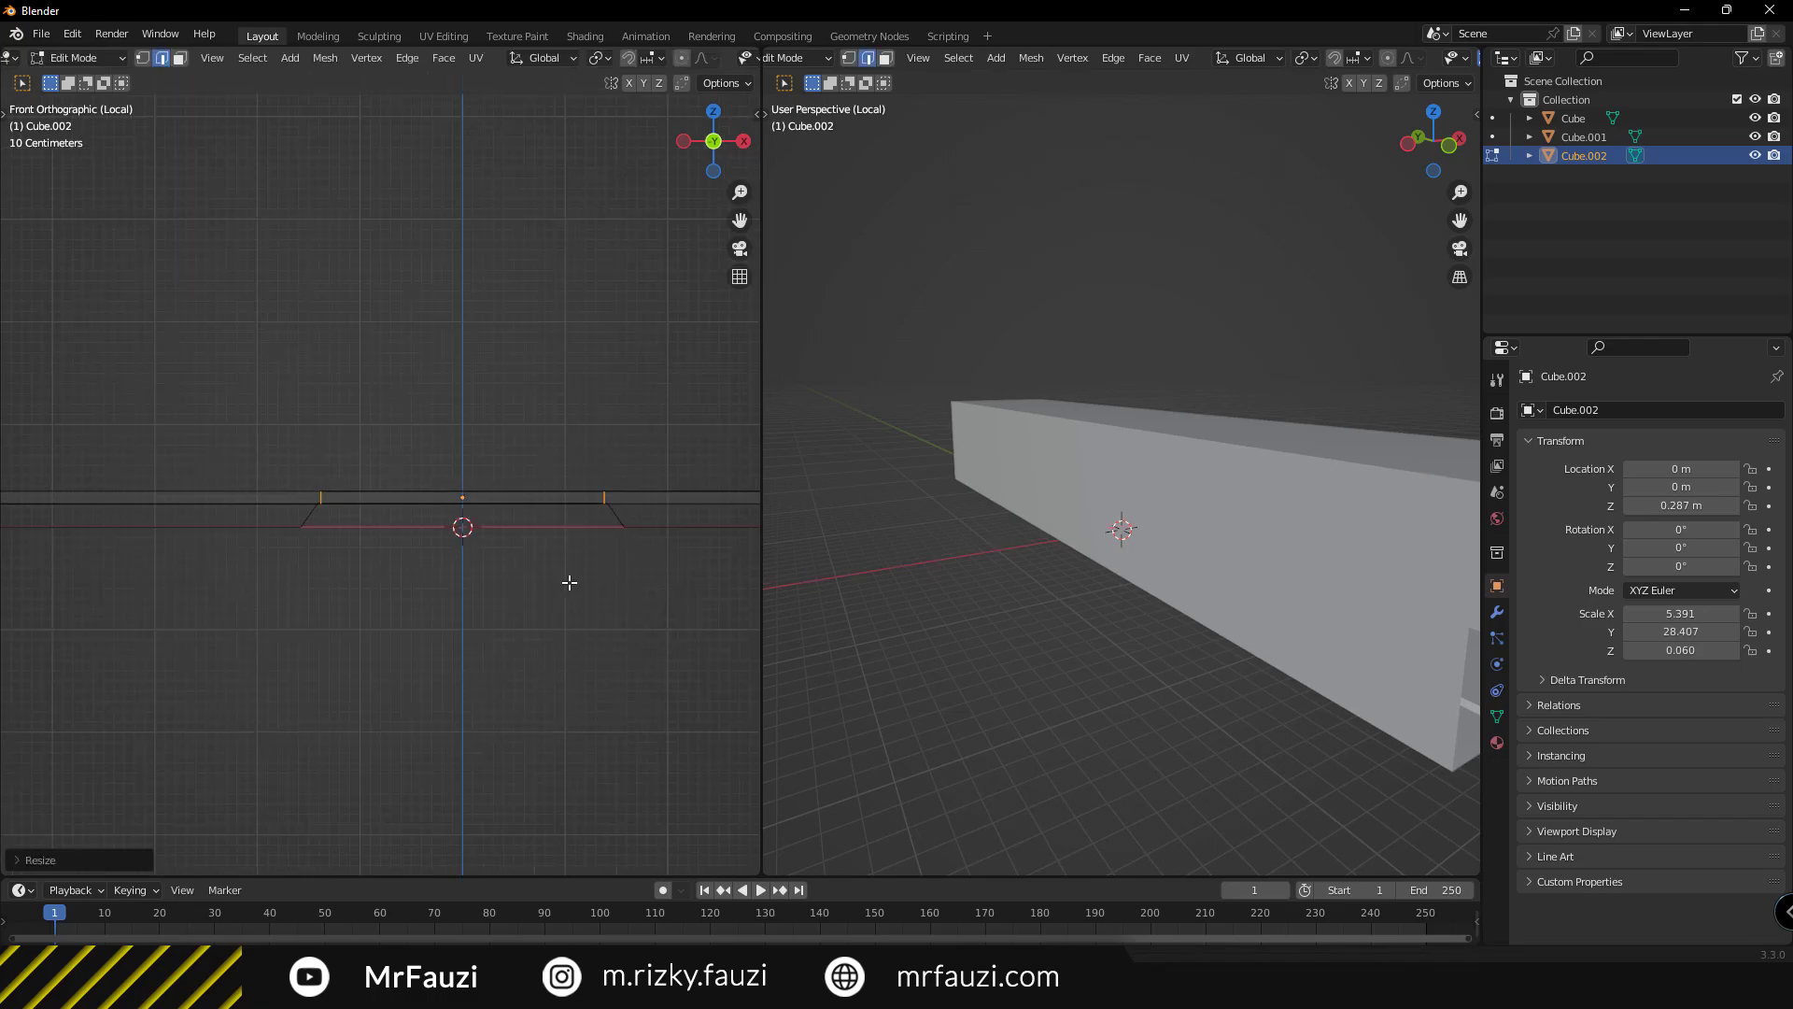
key(s)
key(x)
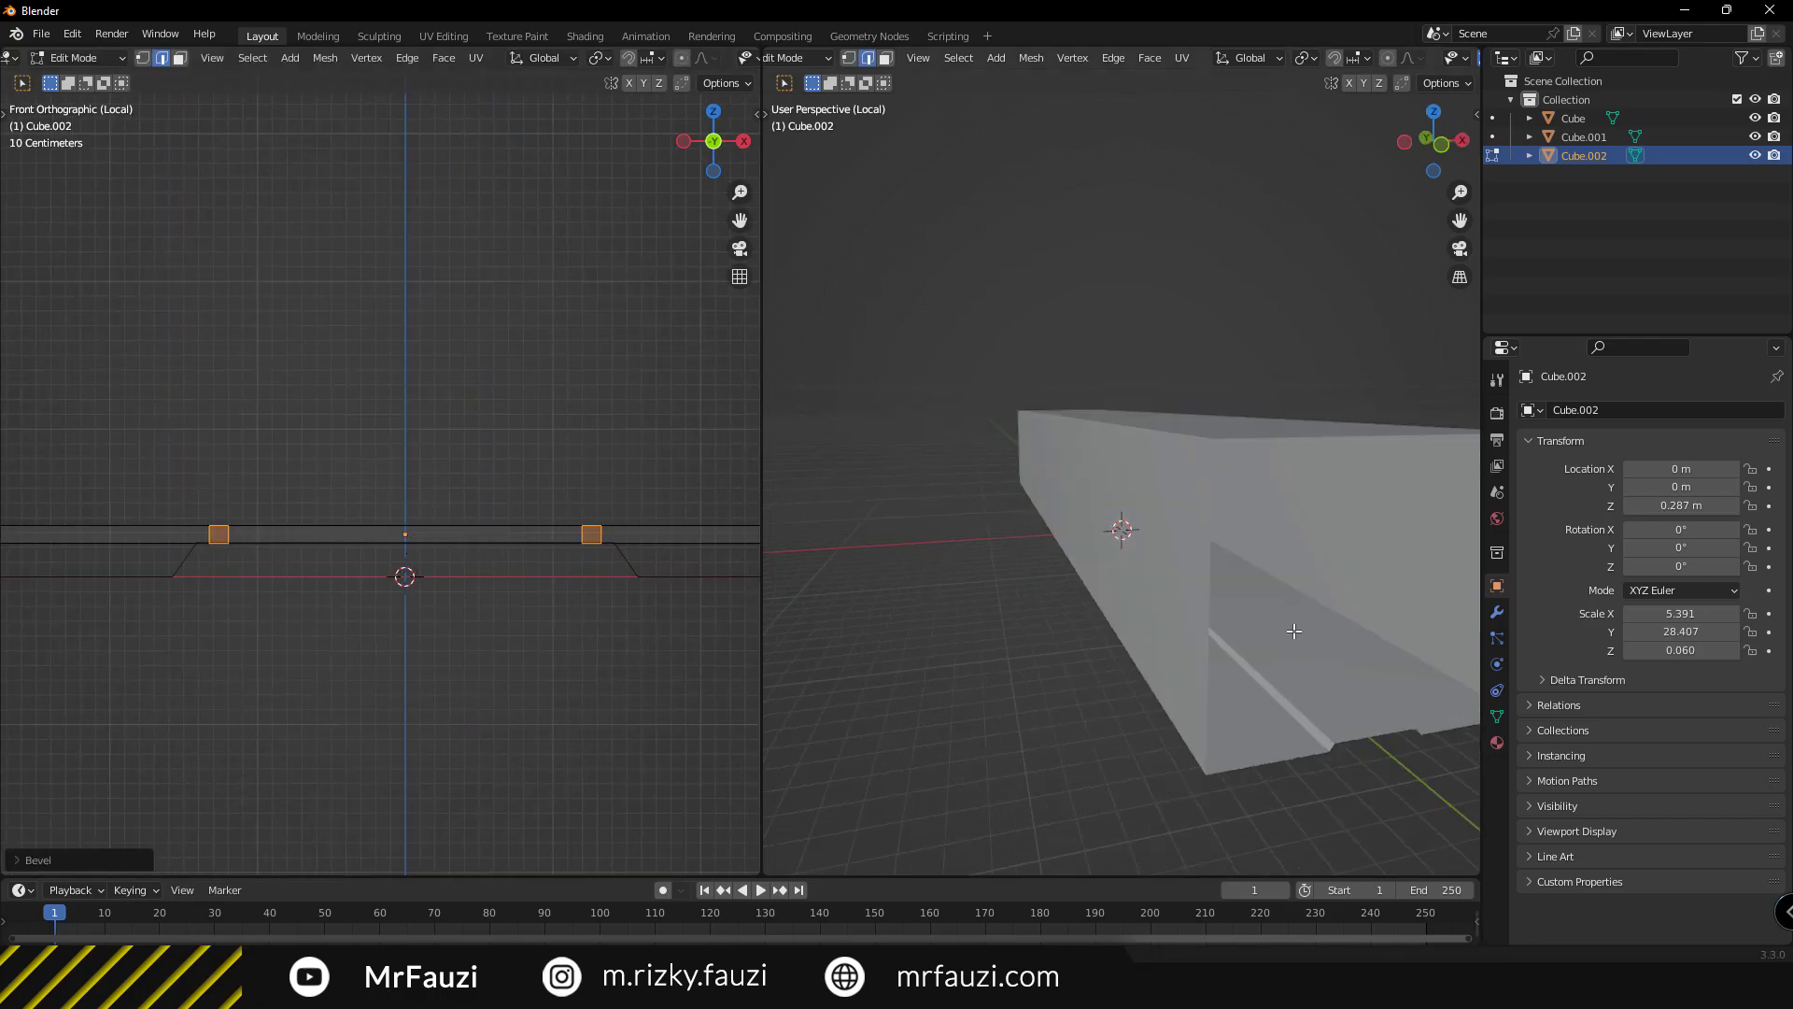
click(486, 541)
click(579, 564)
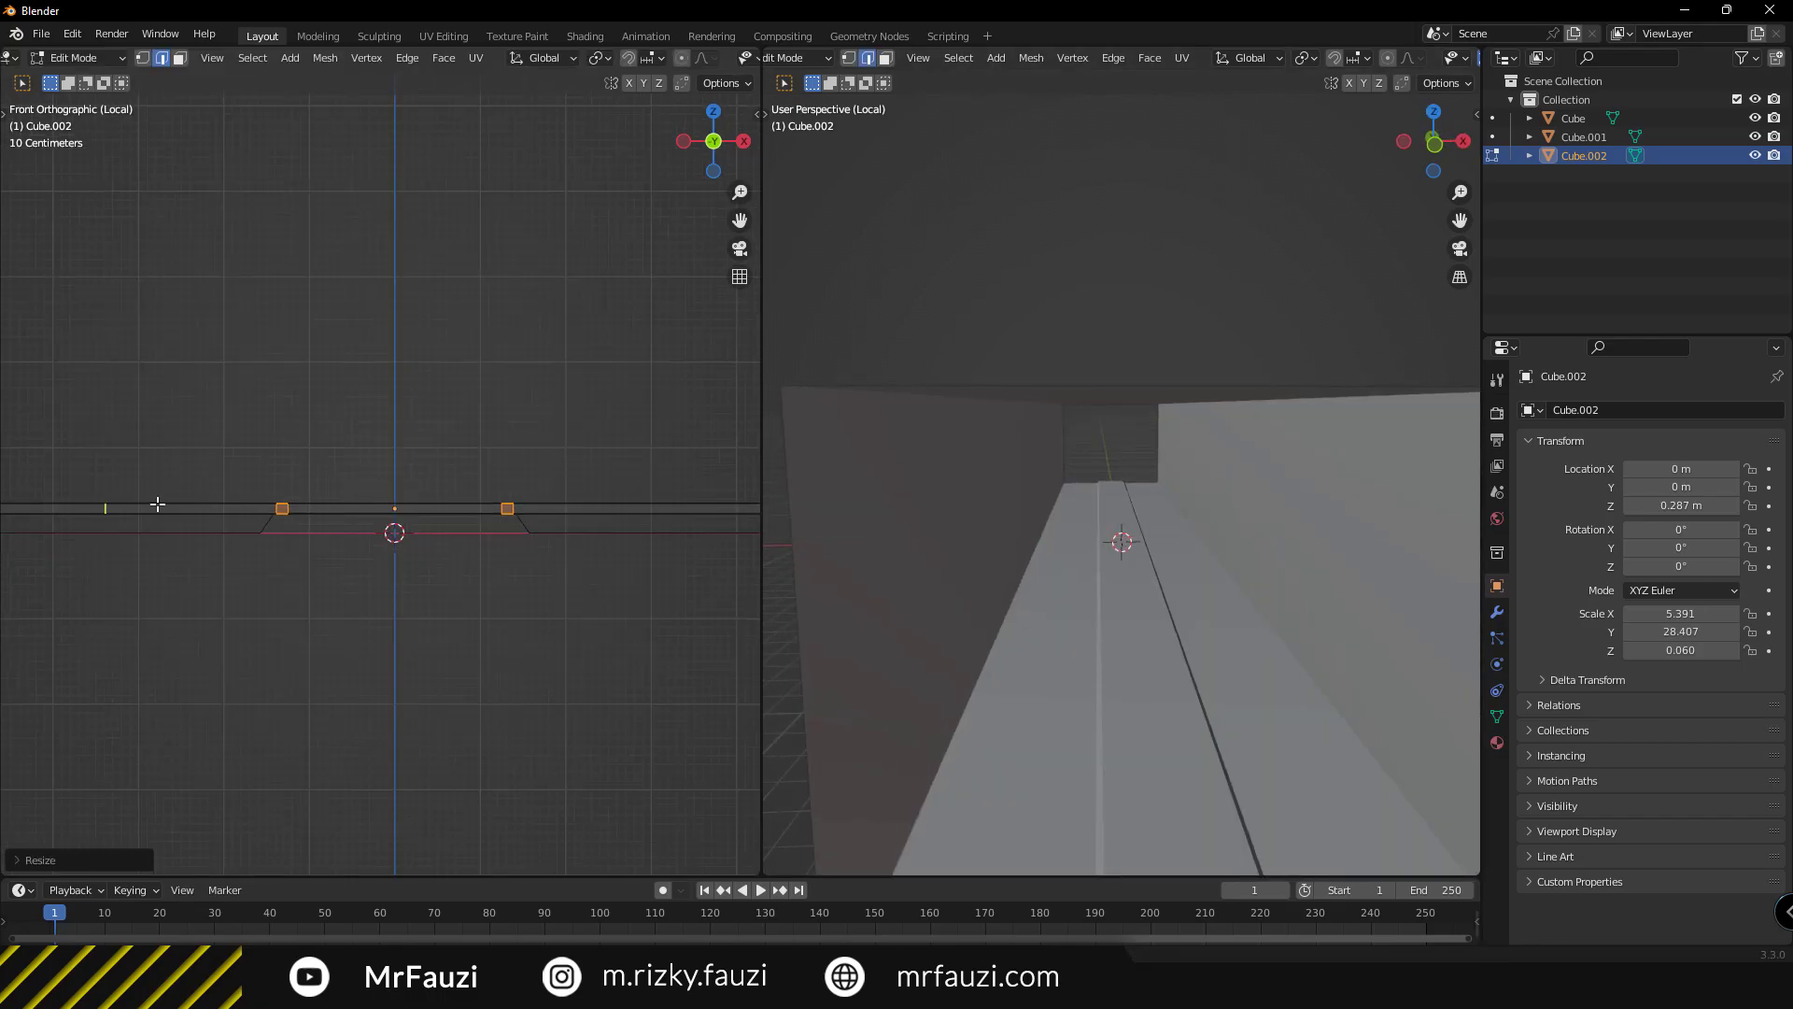
Loop-cut the slab lengthwise and shift the side strips along Z to form grooves.
key(ctrl+r)
click(569, 504)
scroll(569, 497, down, 2)
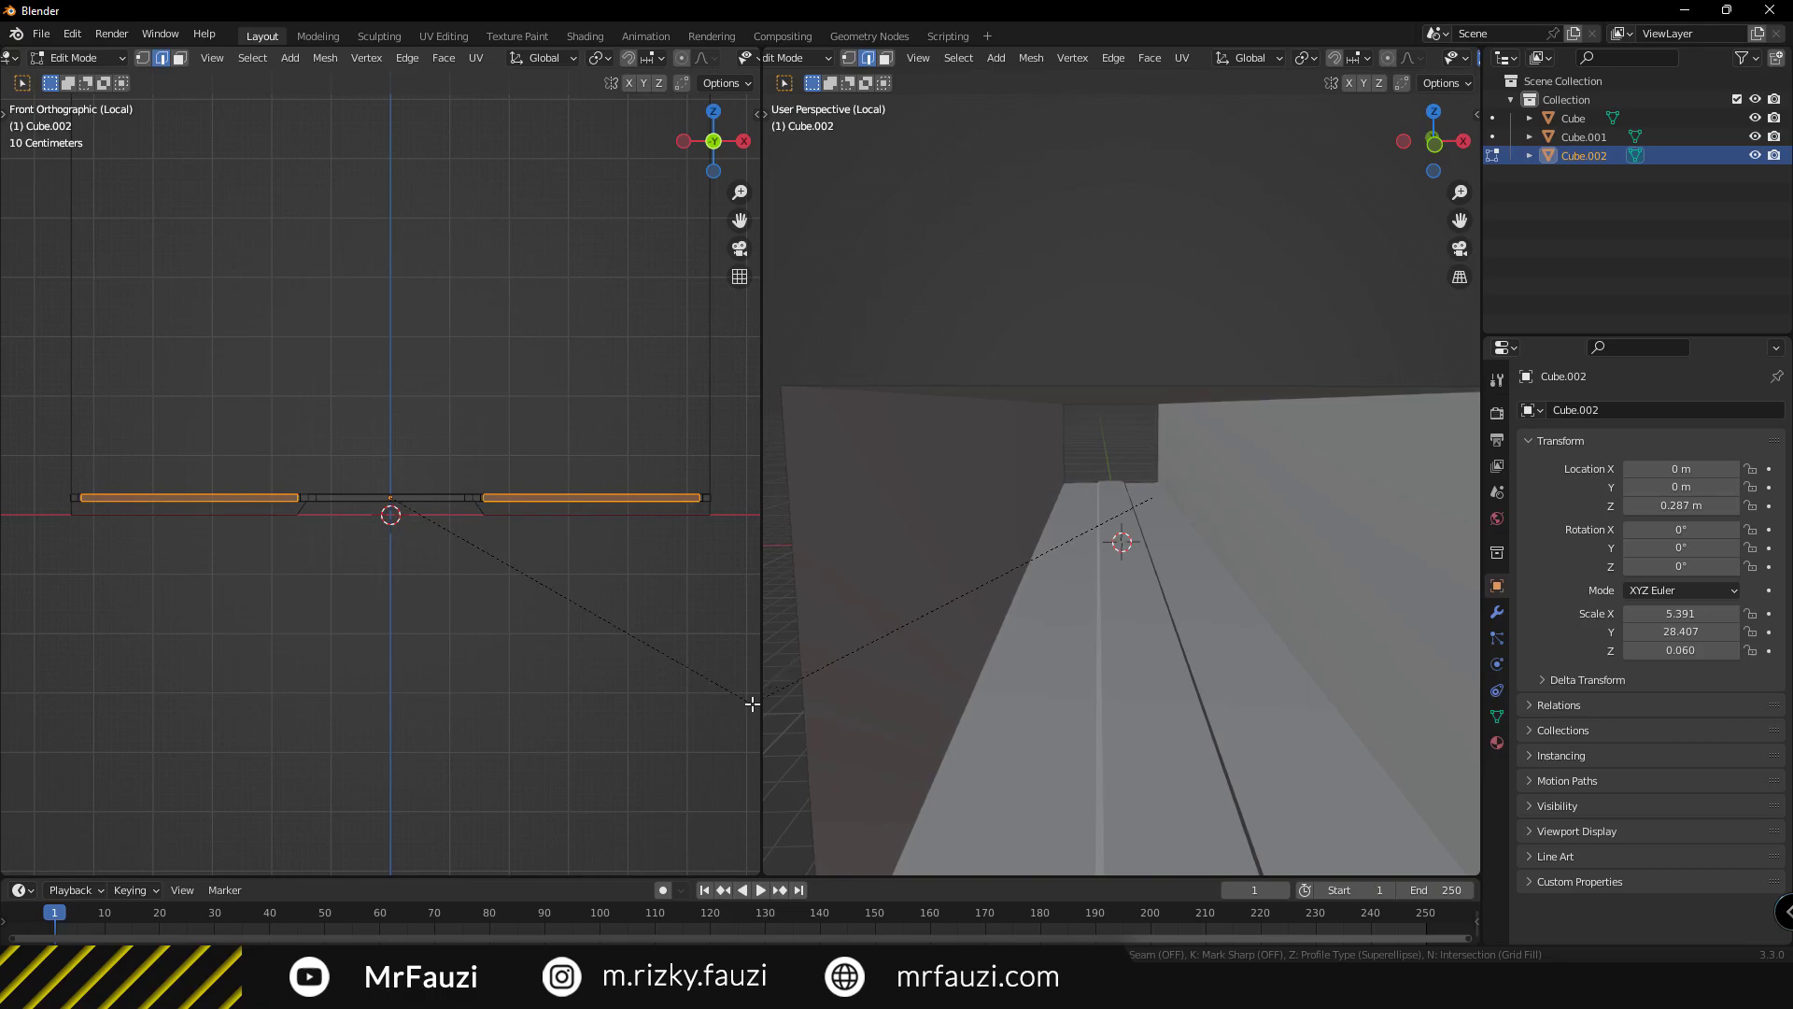
shift+click(576, 495)
scroll(576, 490, up, 2)
key(g)
key(z)
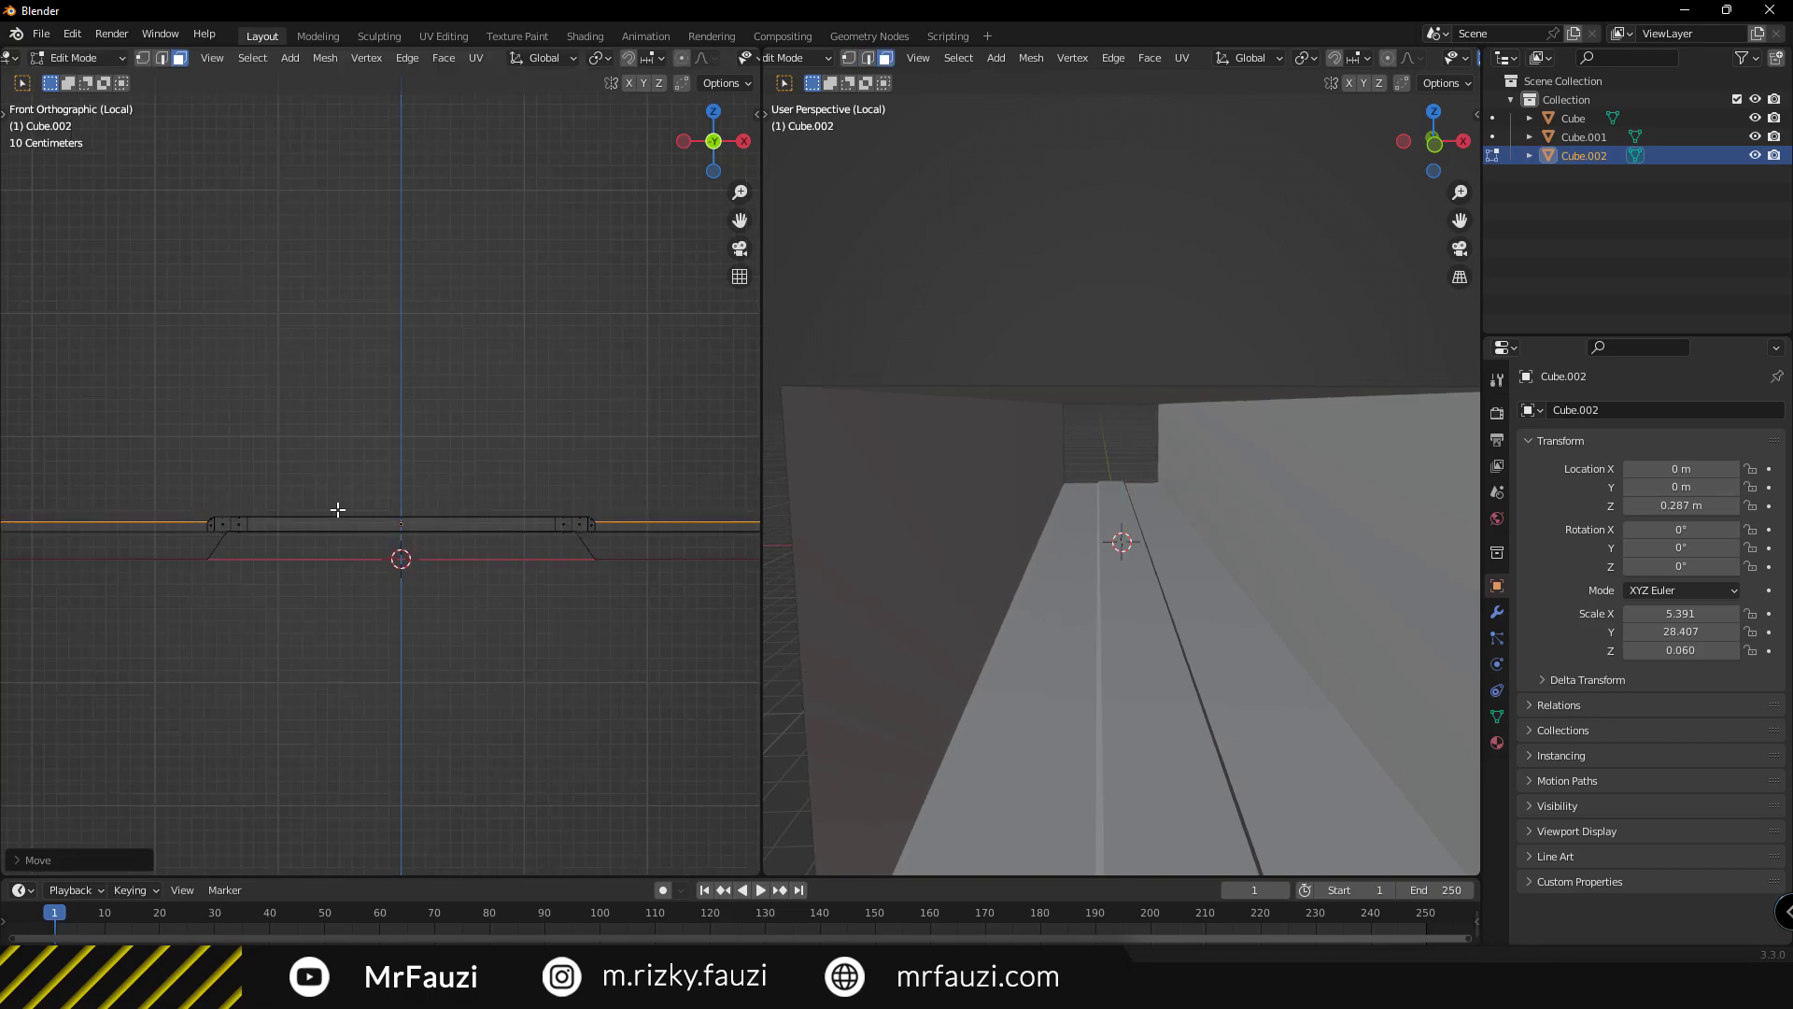
scroll(476, 540, down, 2)
key(Tab)
Exit local view to show the whole scene and orbit inside the corridor.
middle_drag(477, 540, 552, 542)
scroll(1189, 619, down, 6)
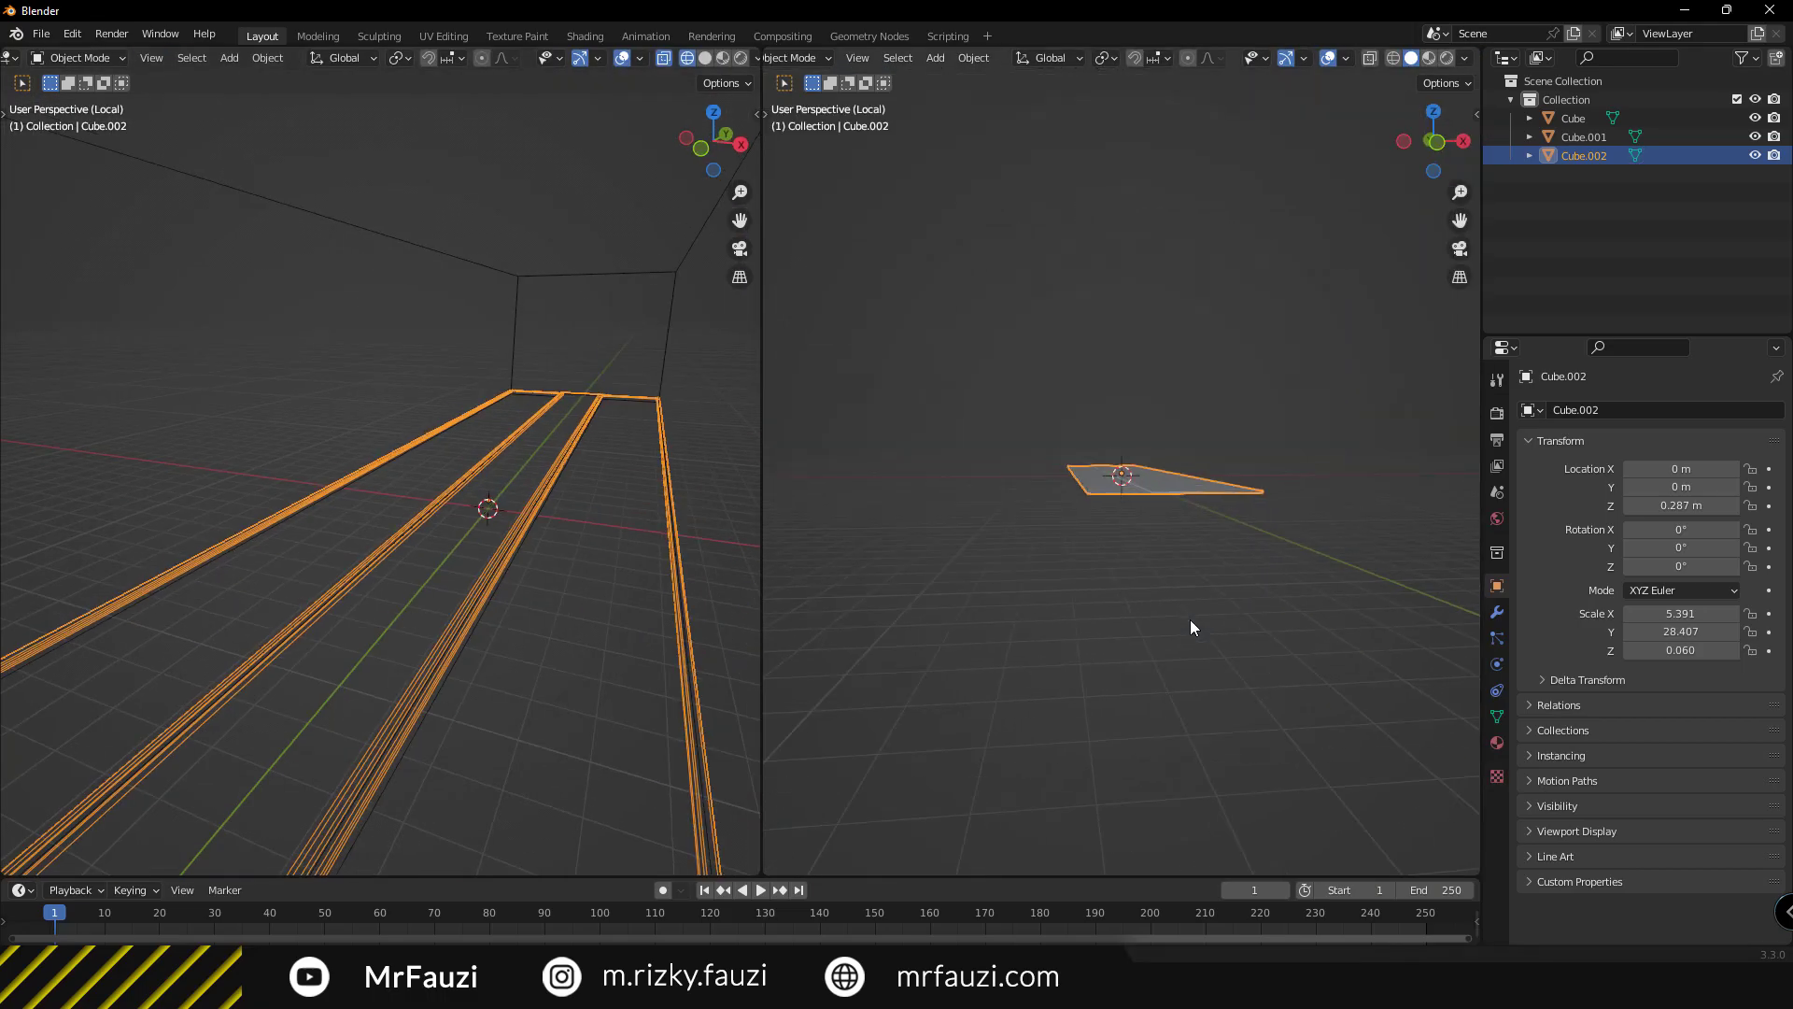
scroll(1135, 450, up, 5)
key(KP_Divide)
middle_drag(1139, 473, 1103, 416)
scroll(1105, 553, up, 3)
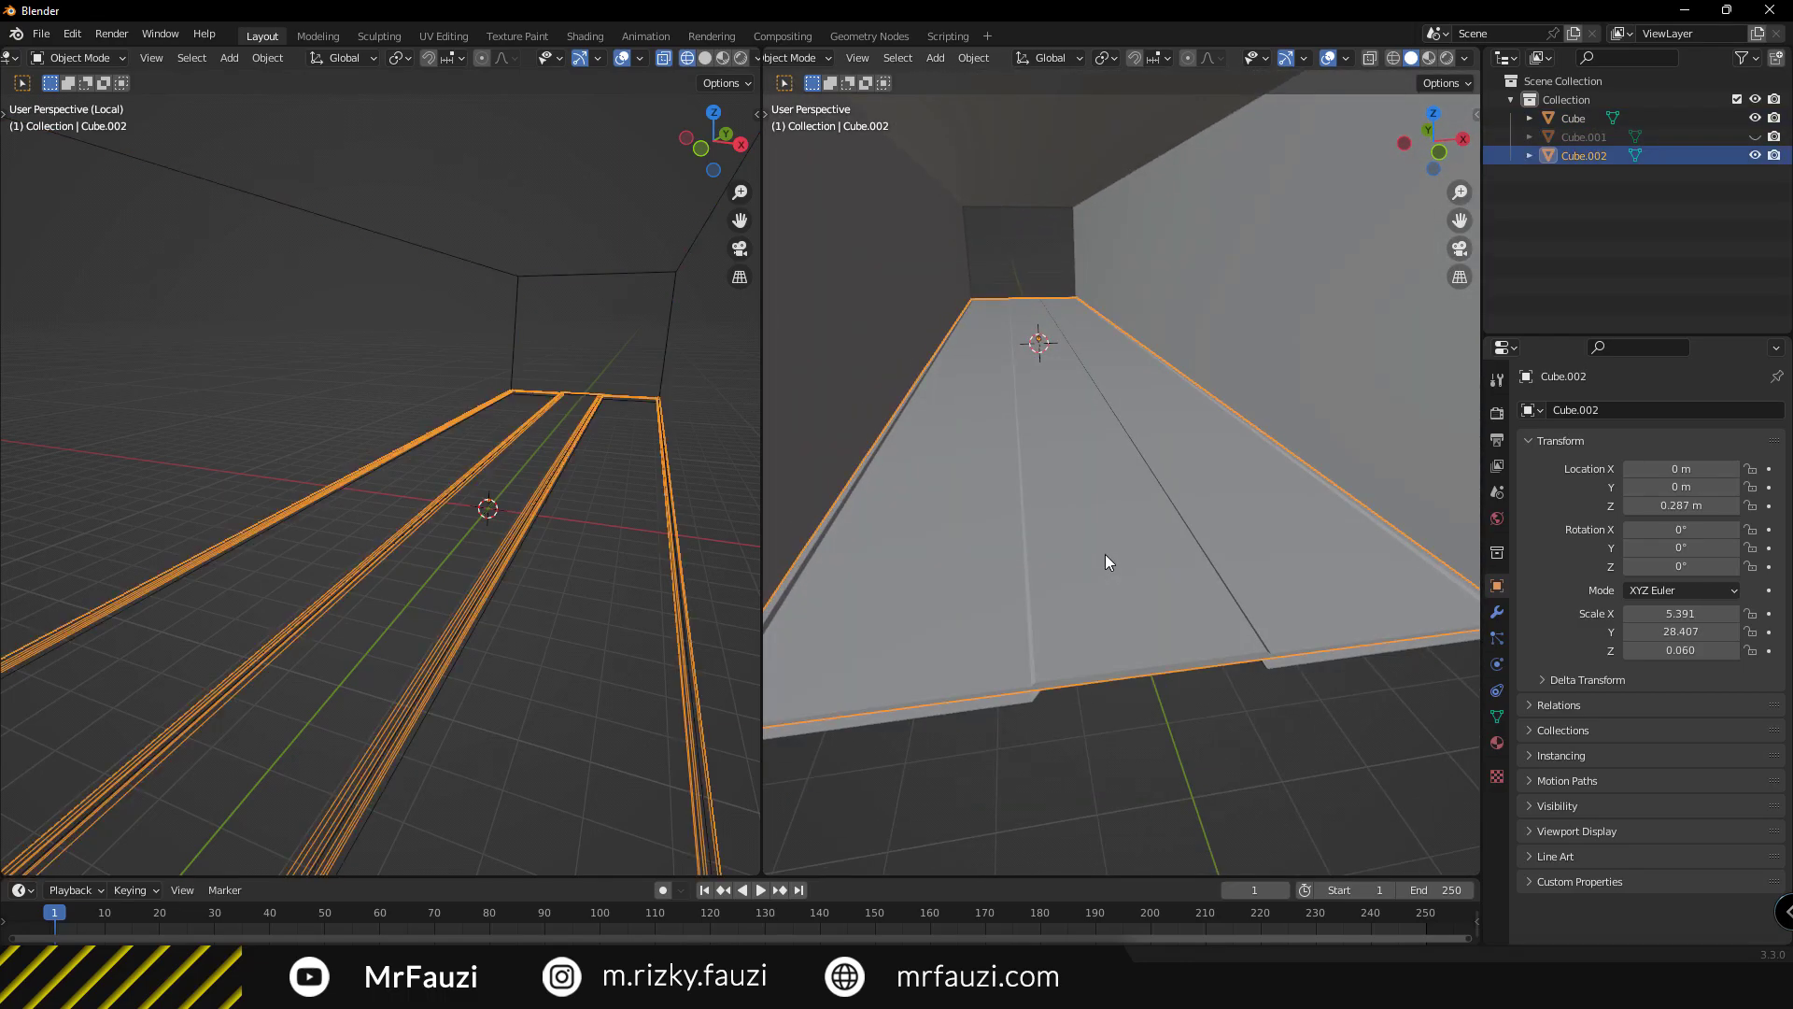
scroll(1105, 558, down, 3)
scroll(1111, 552, down, 5)
Add a small cube and stretch it along Z into a tall pillar.
key(KP_1)
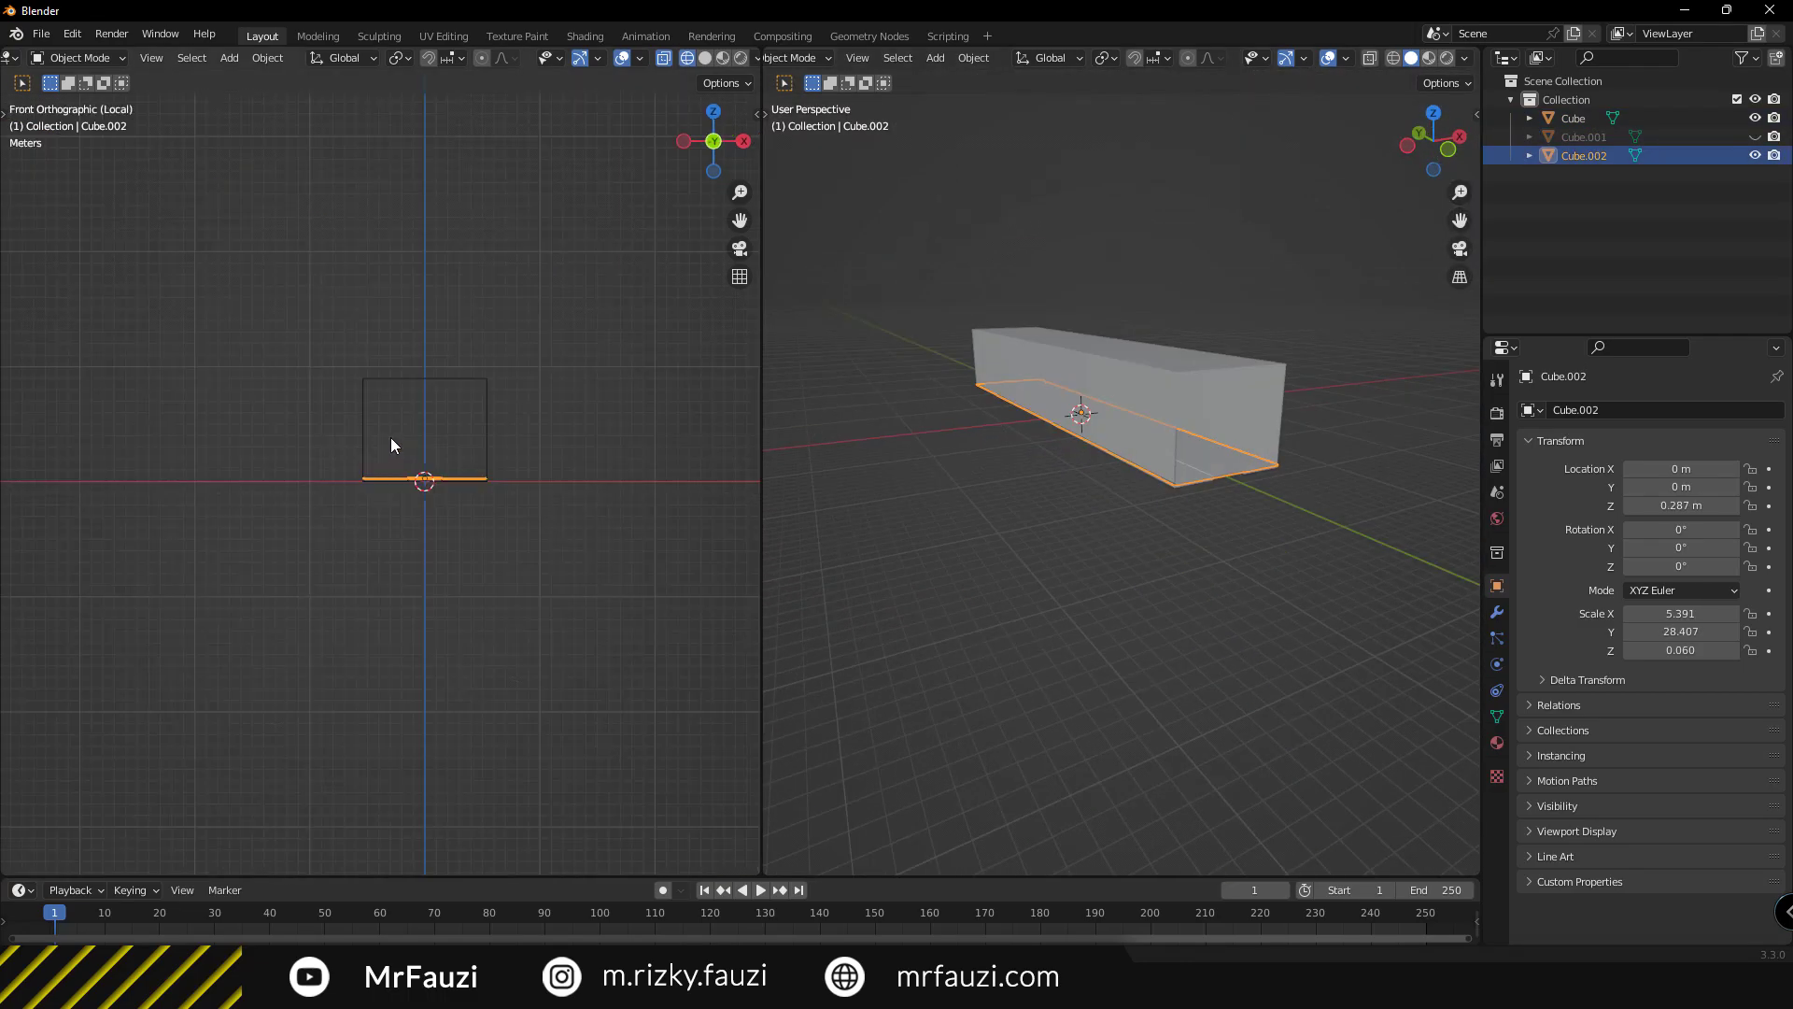
scroll(390, 437, up, 4)
key(shift+a)
click(607, 505)
key(s)
right_click(617, 594)
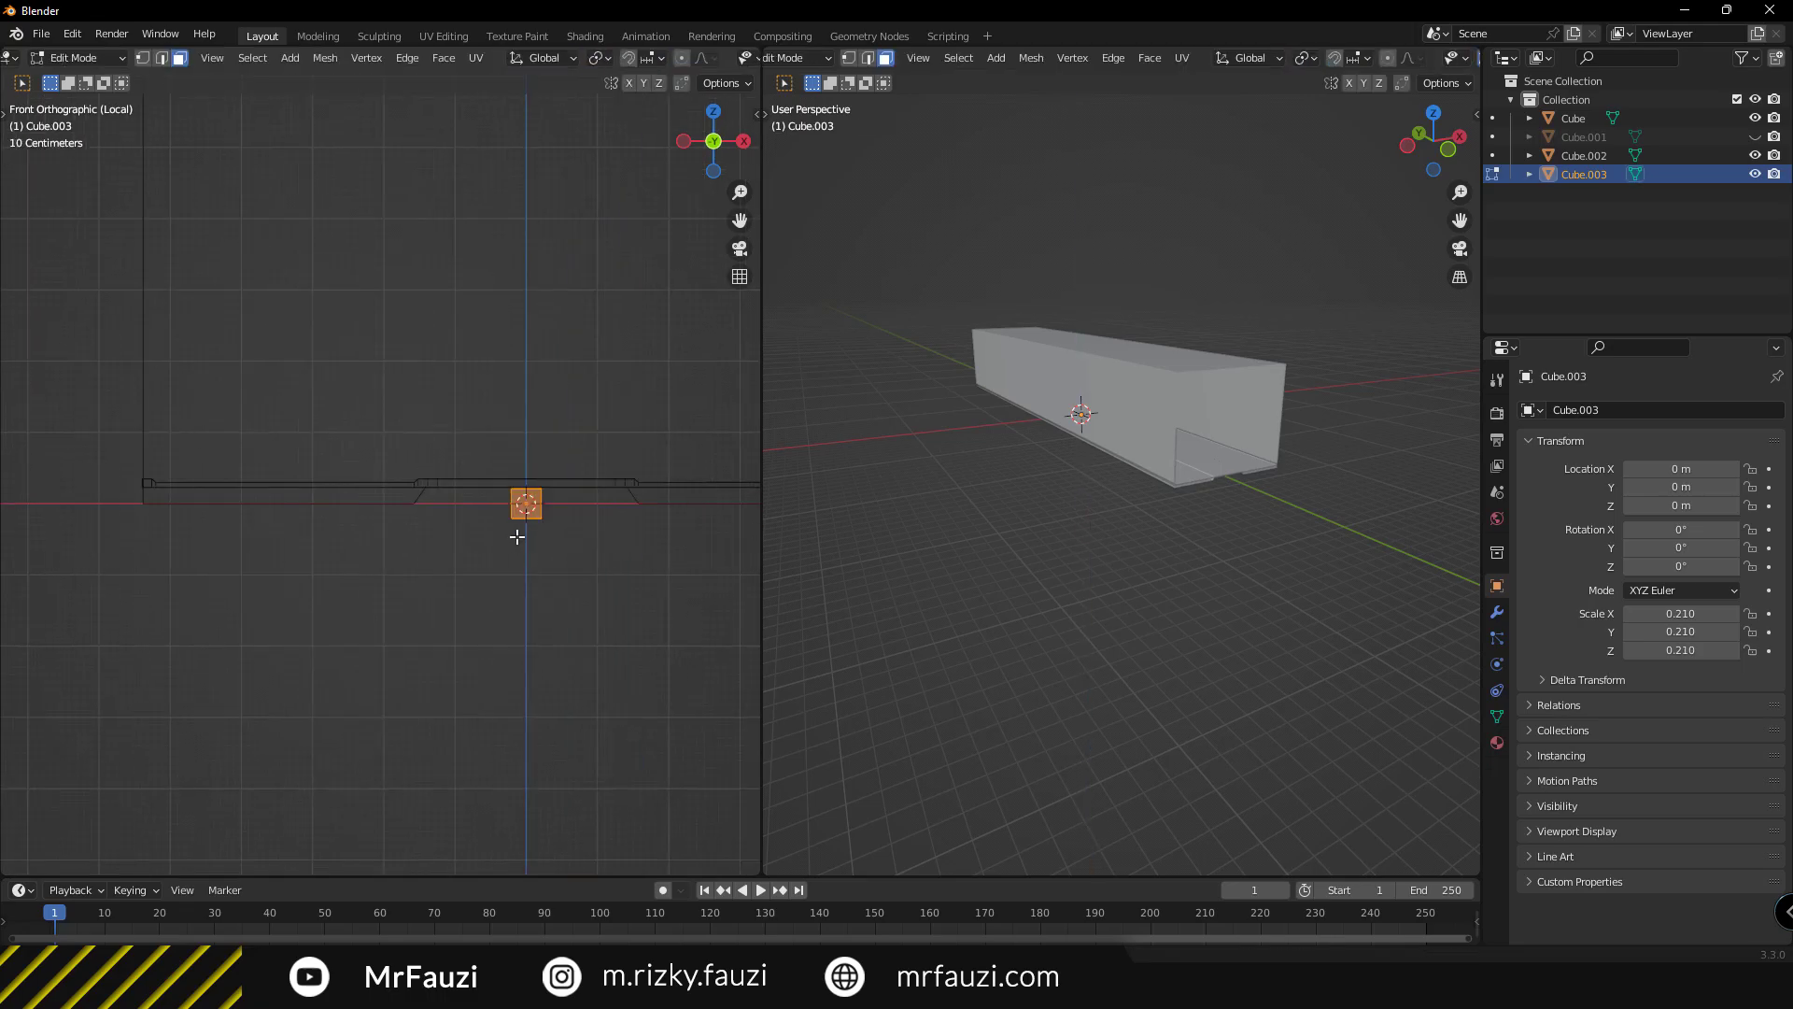
middle_drag(520, 540, 553, 549)
right_click(590, 556)
key(Escape)
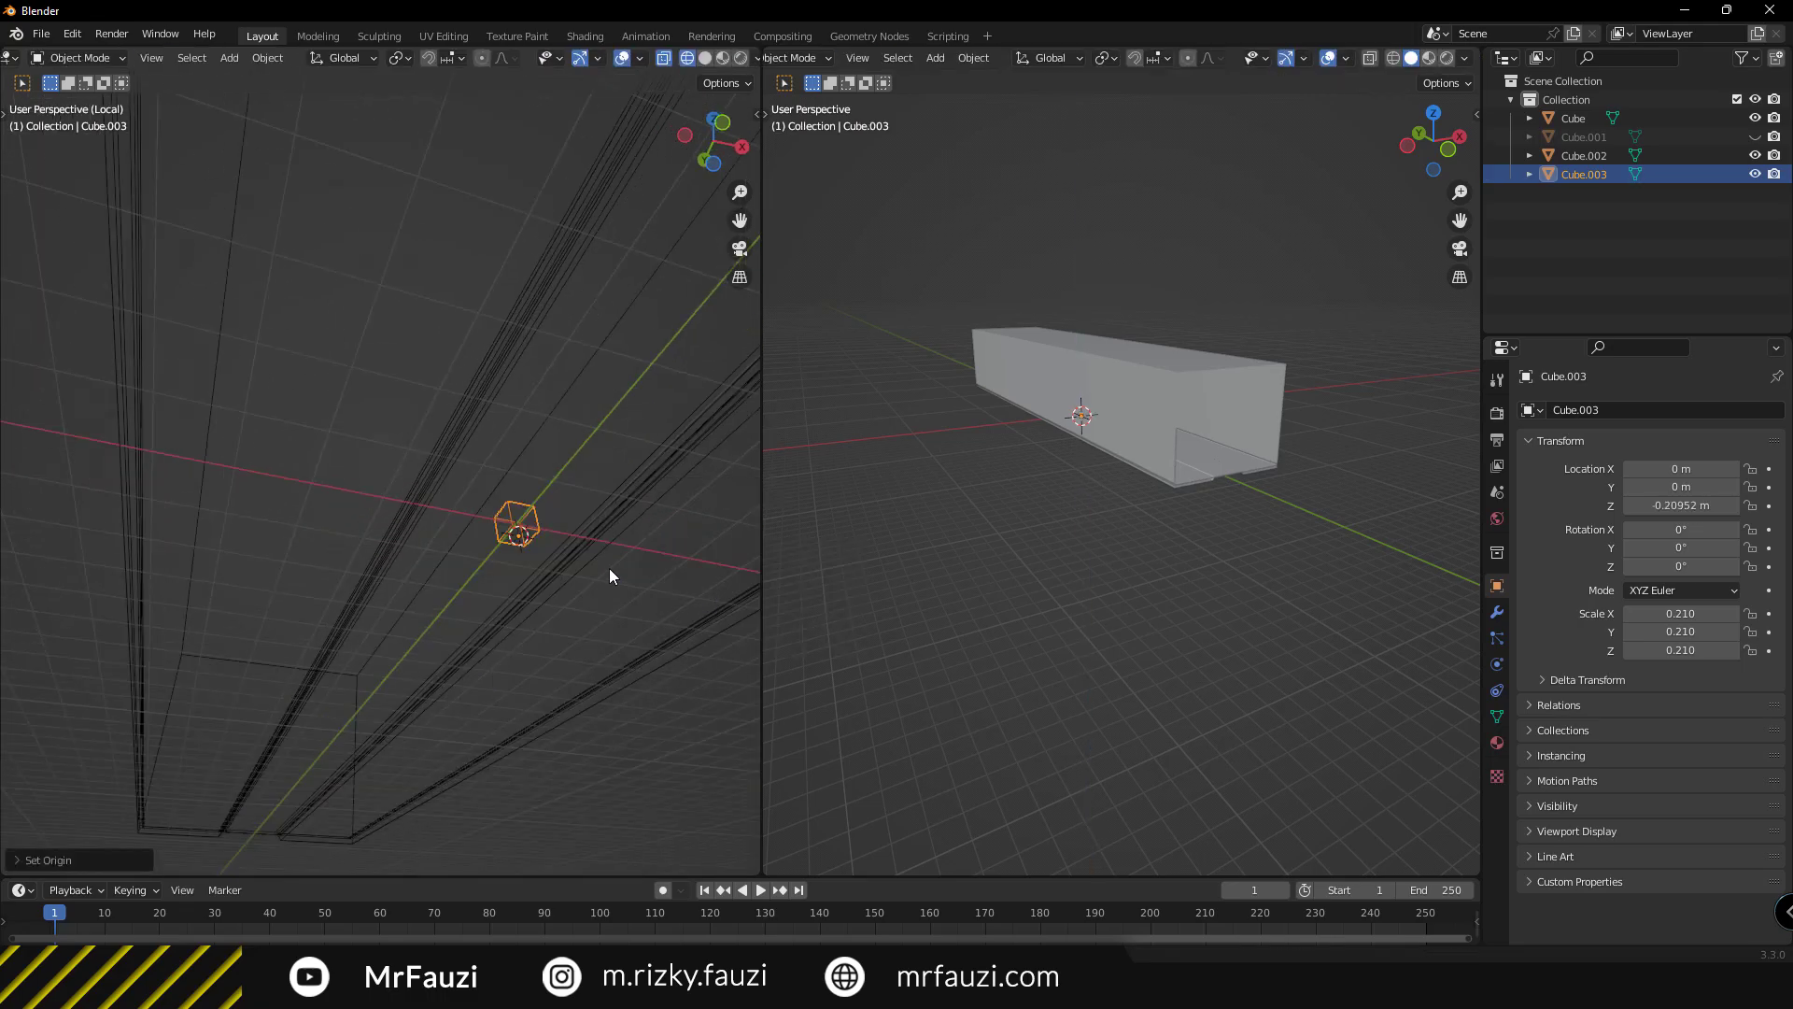
key(KP_1)
key(s)
key(z)
click(551, 334)
Resize the pillar to 0.159 × 0.159 × 4.651 and place it at the corridor's outer corner.
scroll(1158, 462, up, 3)
scroll(1158, 462, up, 4)
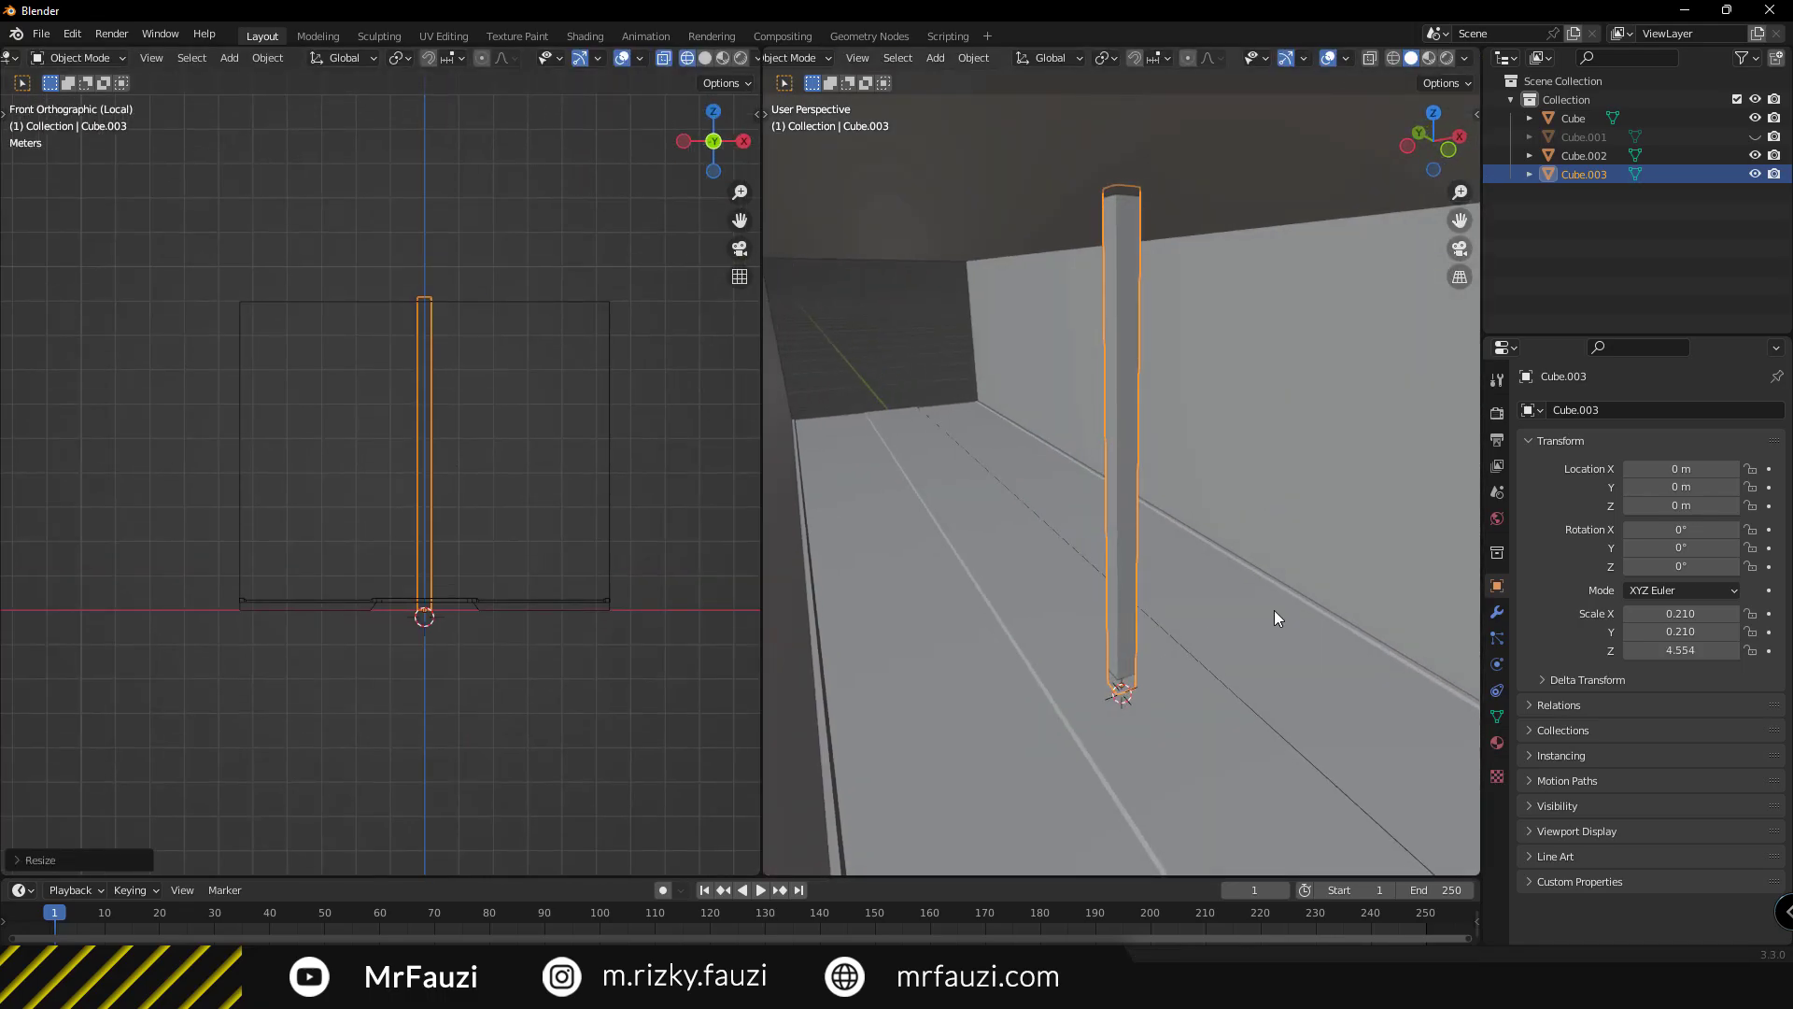
key(s)
key(z)
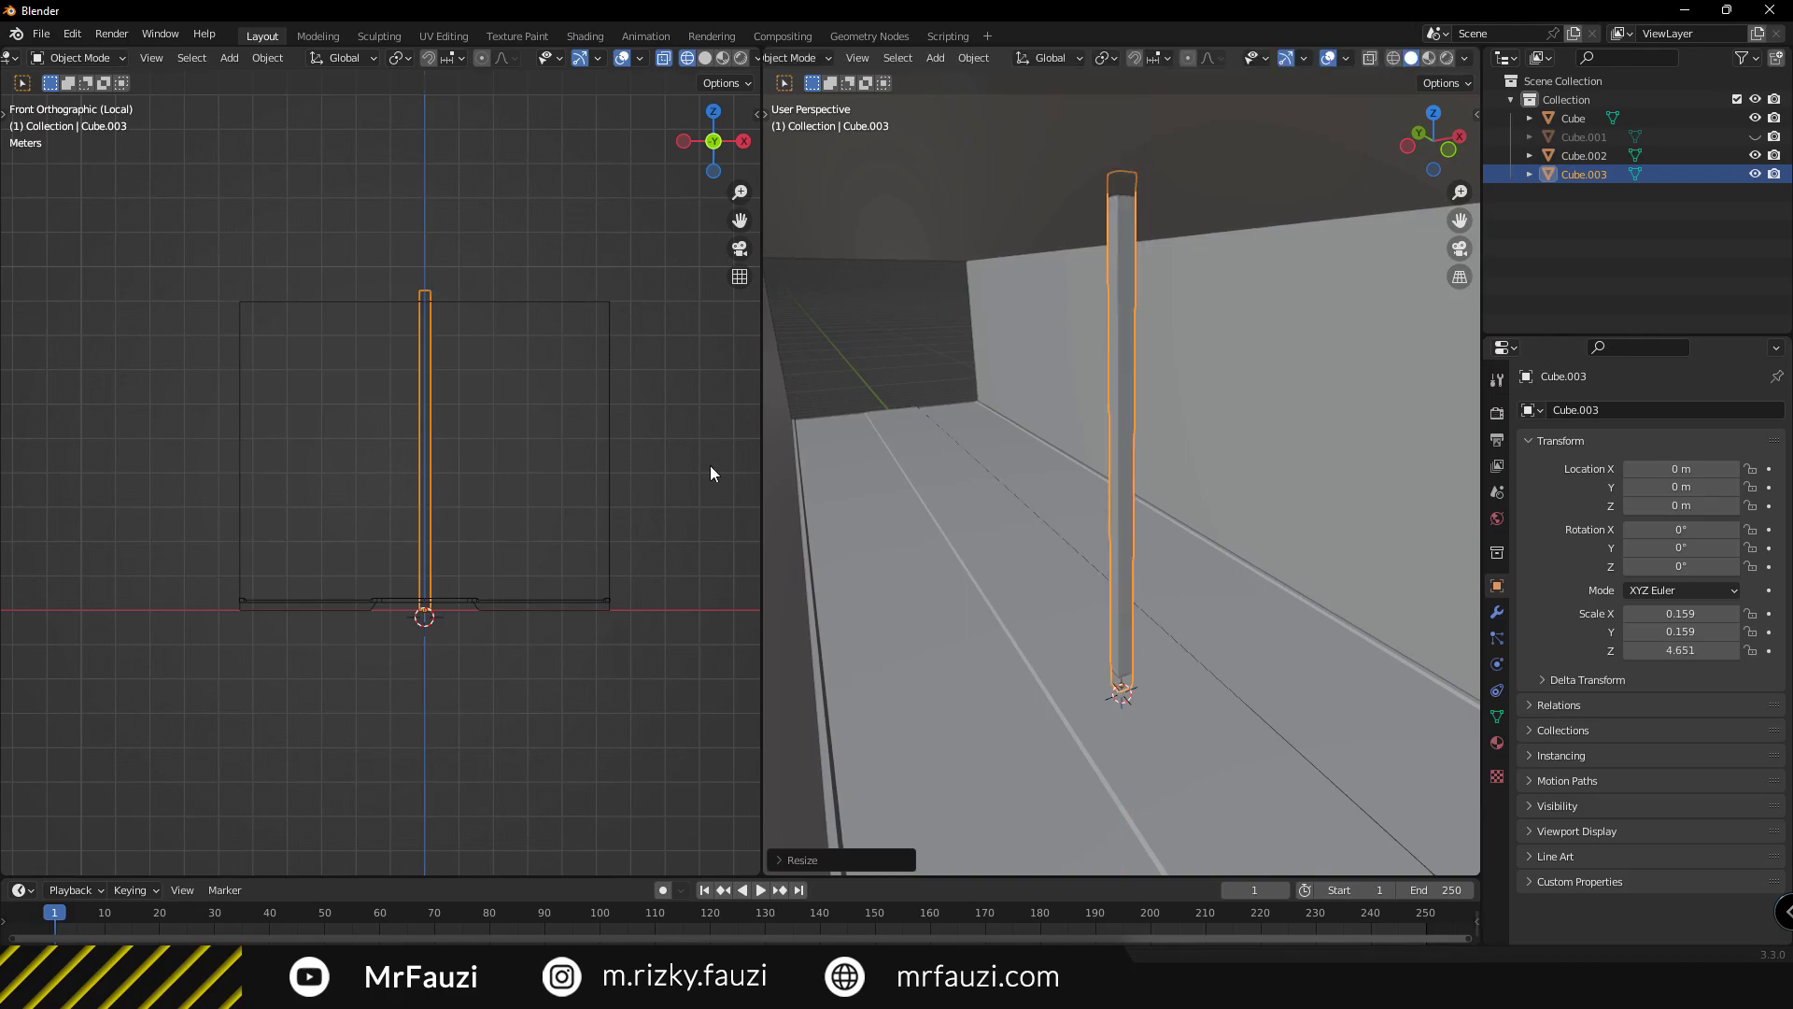
scroll(361, 549, up, 5)
key(g)
click(374, 523)
scroll(449, 545, down, 3)
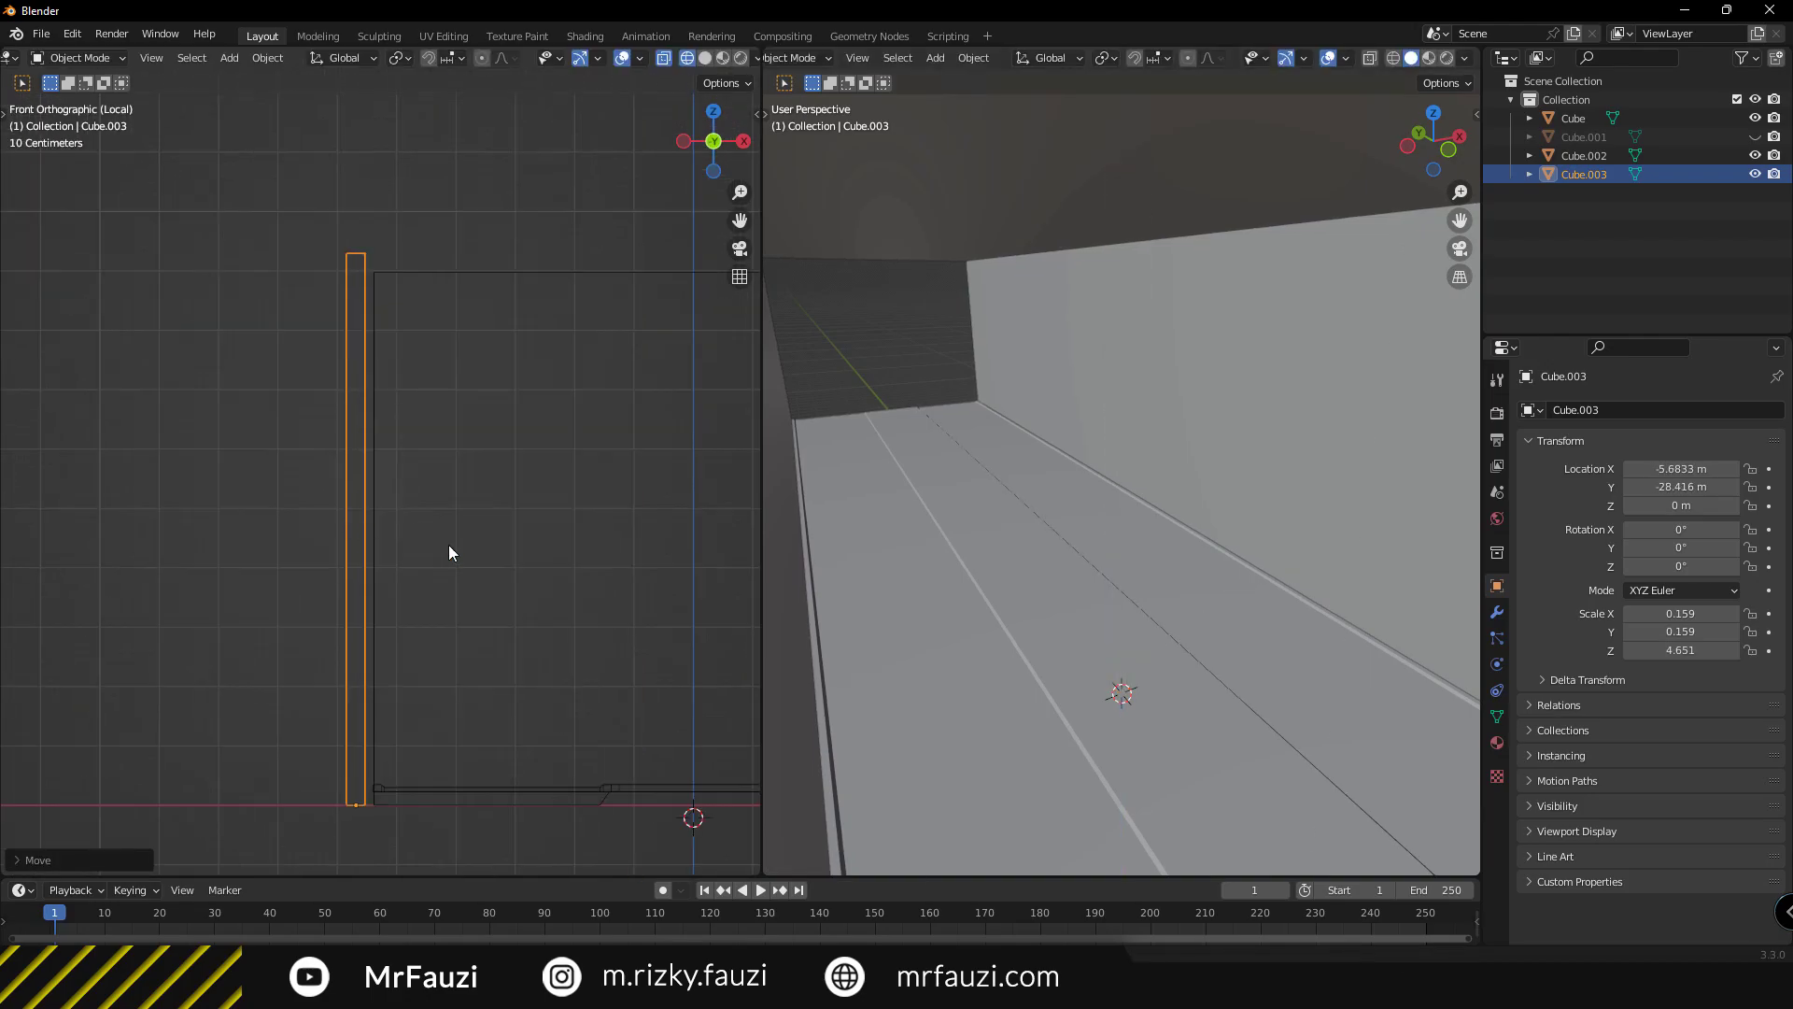
key(ctrl+z)
click(449, 551)
click(1497, 611)
click(1566, 411)
Add a Solidify modifier to the corridor shell with thickness -0.02 m, then reselect the pillar.
click(1409, 729)
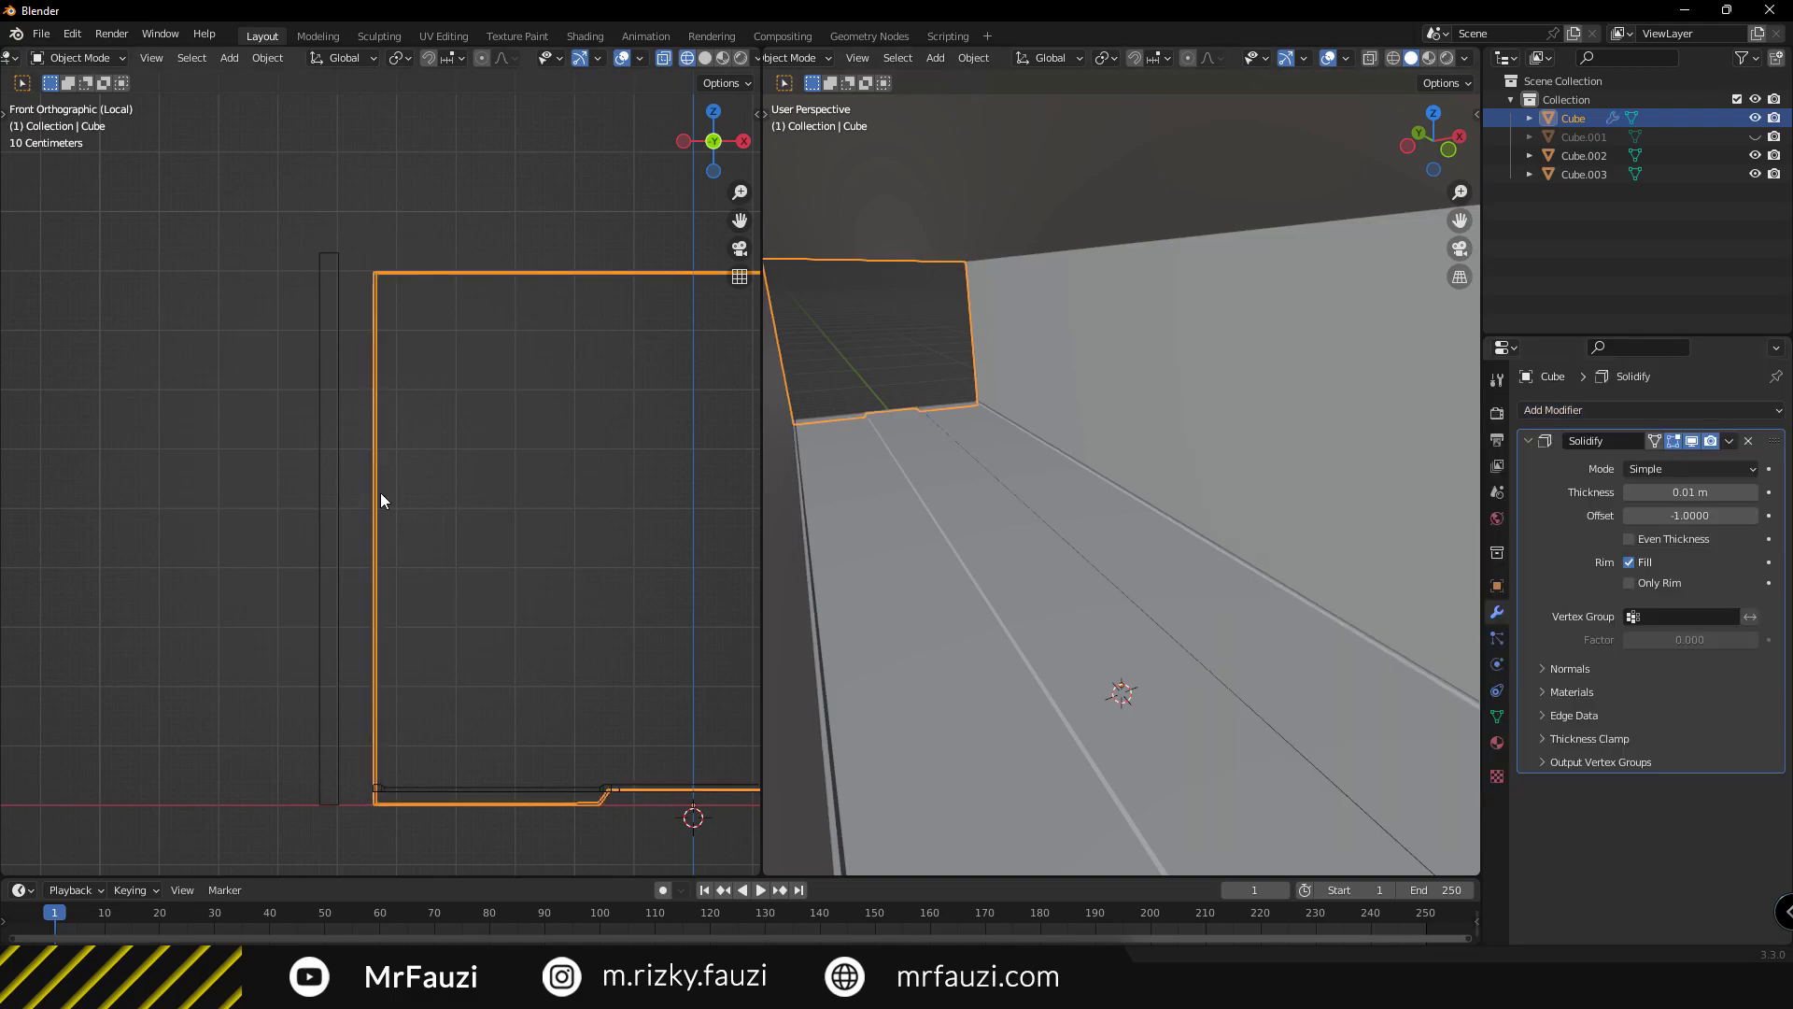
scroll(438, 561, up, 2)
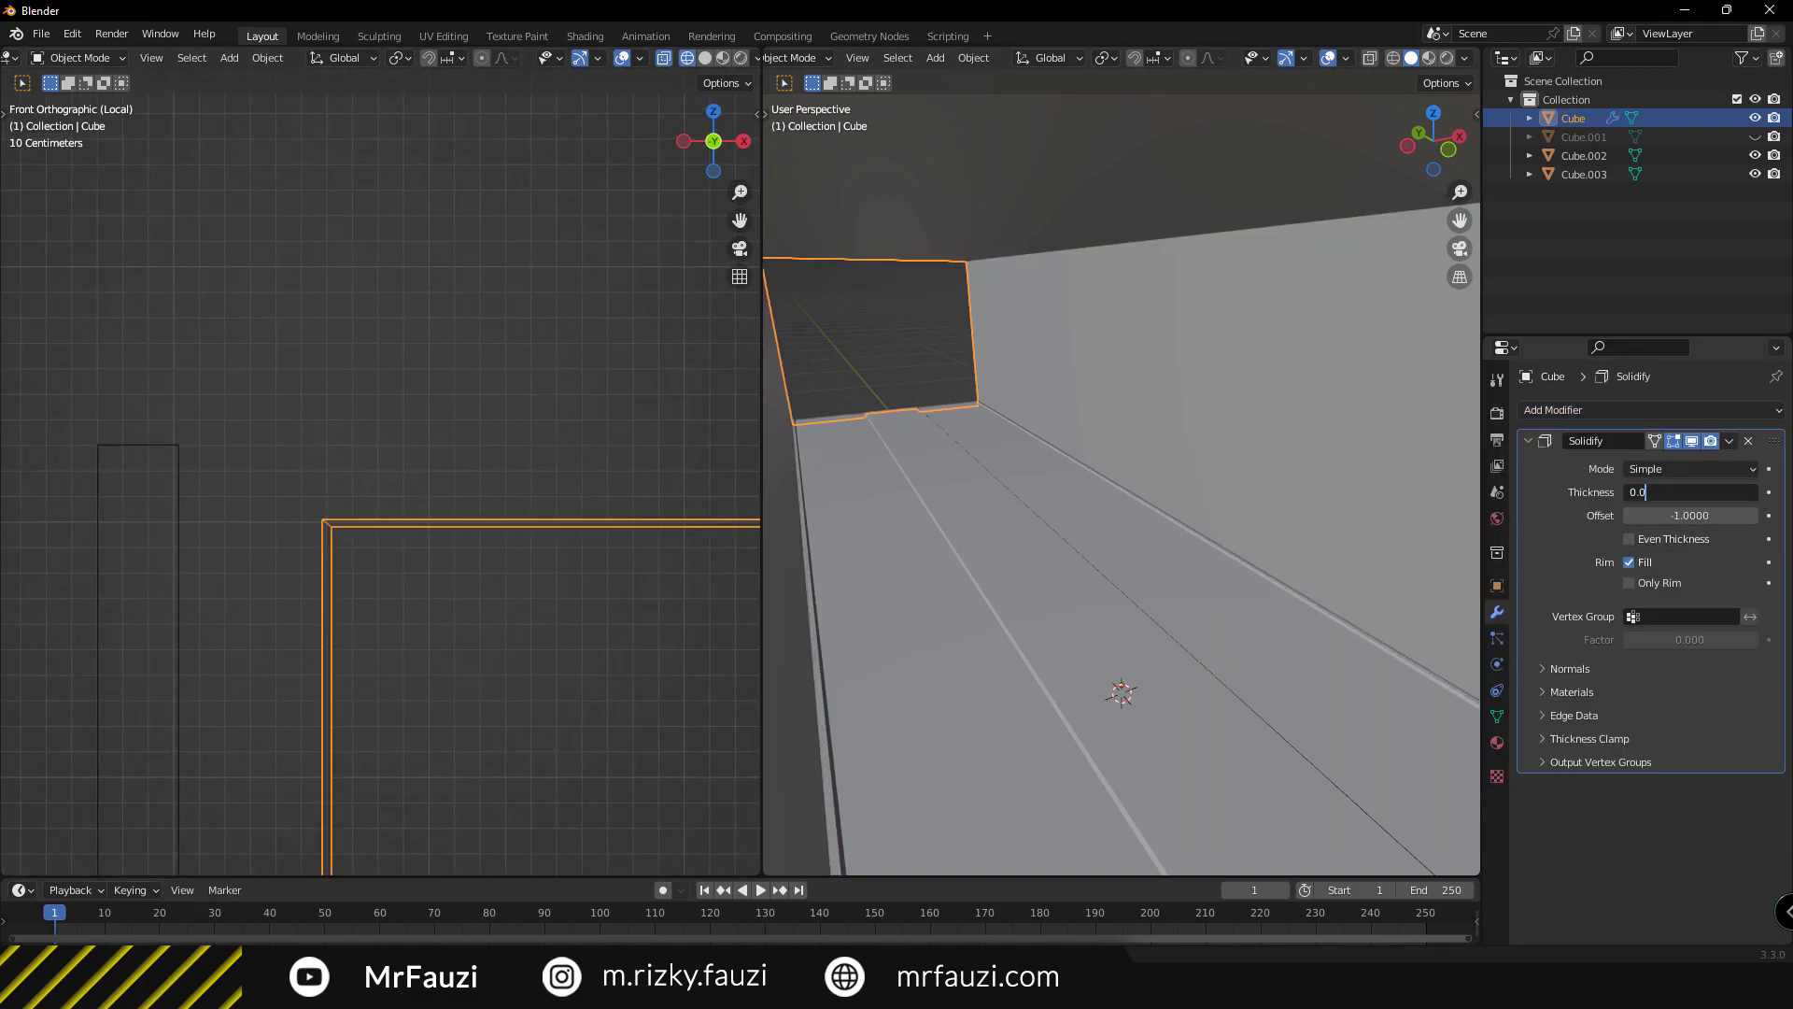
scroll(569, 501, down, 3)
scroll(339, 519, up, 3)
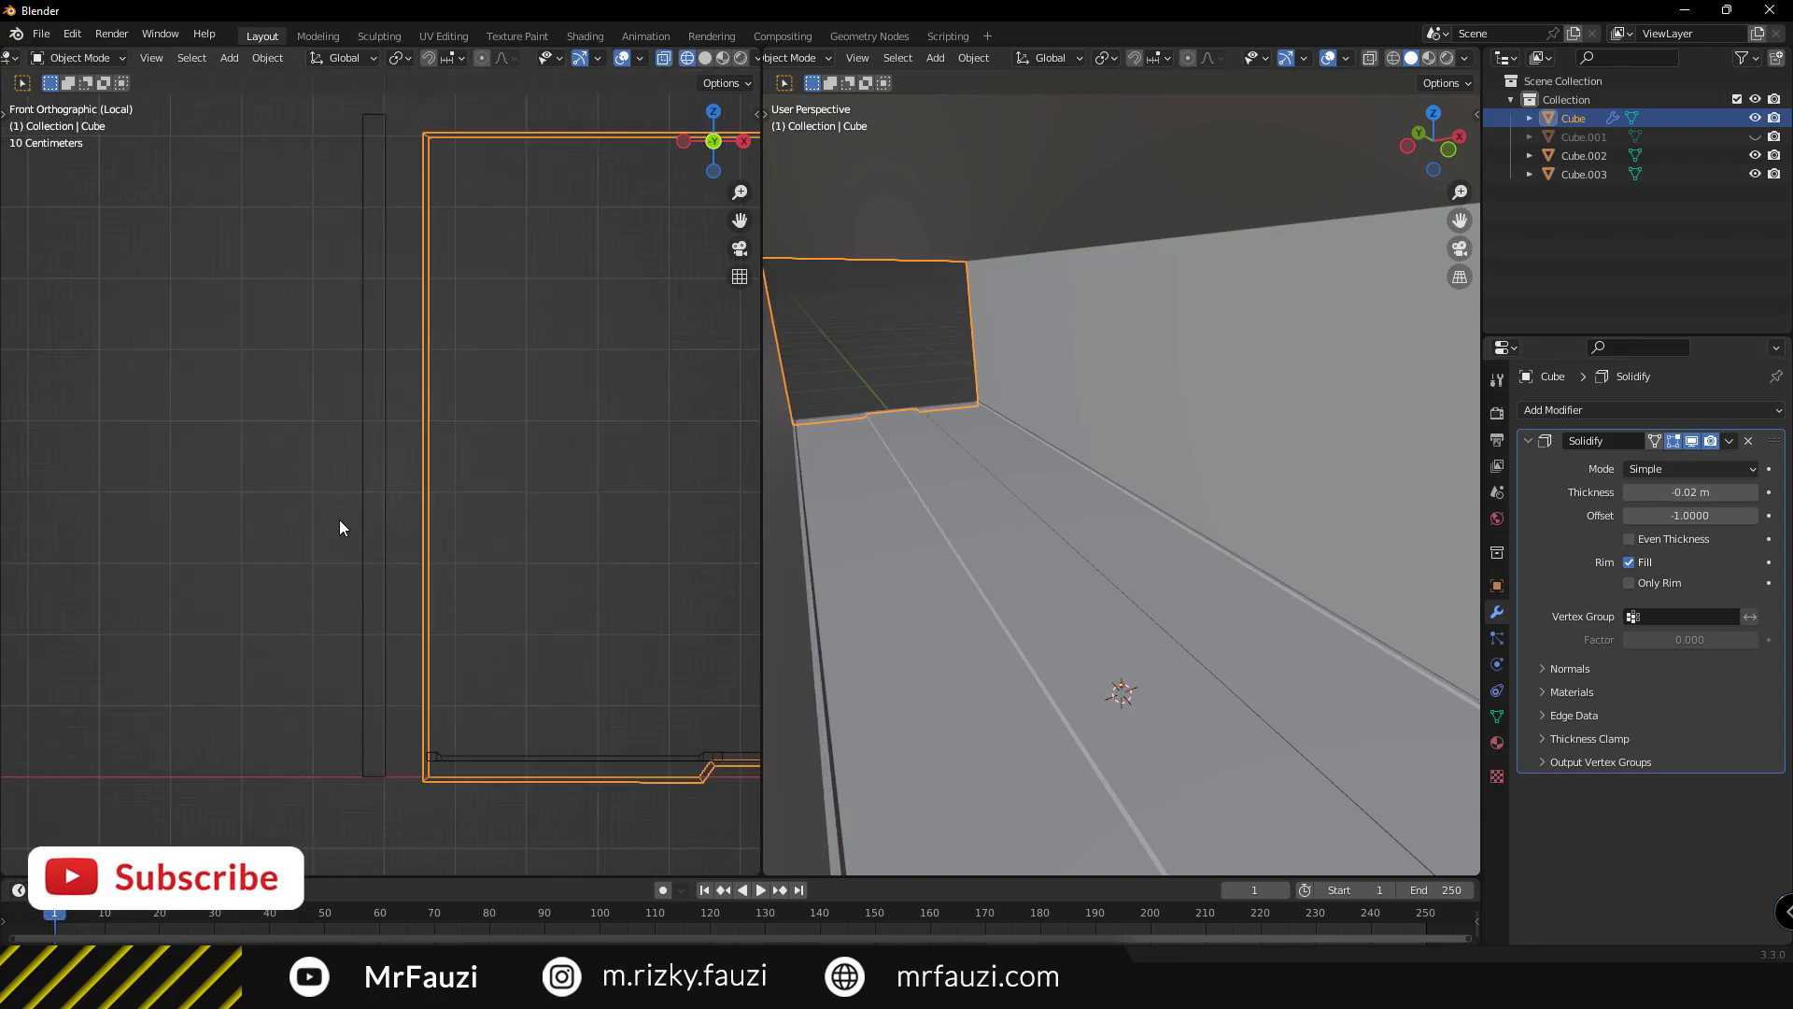
click(425, 528)
scroll(458, 423, up, 2)
scroll(1147, 564, down, 3)
Add an Array modifier to the pillar Cube.003, viewed from the top.
middle_drag(1147, 564, 1132, 624)
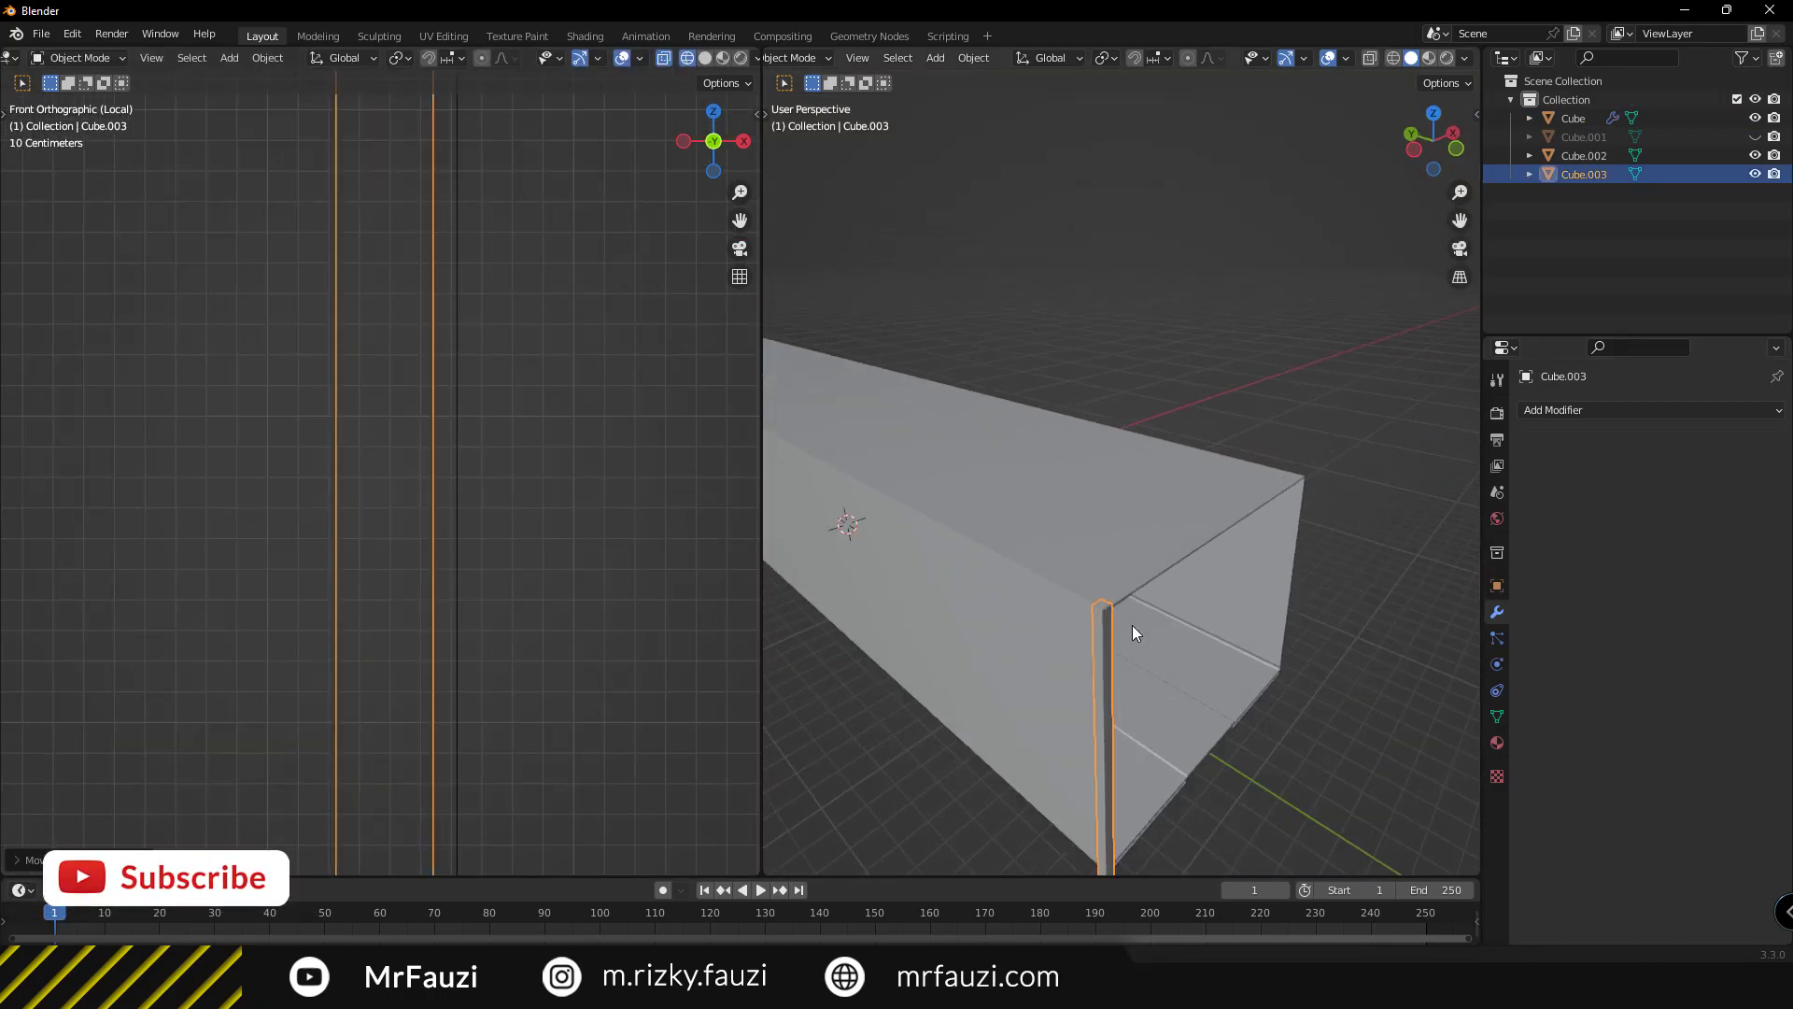
key(KP_7)
scroll(1223, 674, up, 3)
shift+middle_drag(1223, 680, 1156, 529)
click(1588, 410)
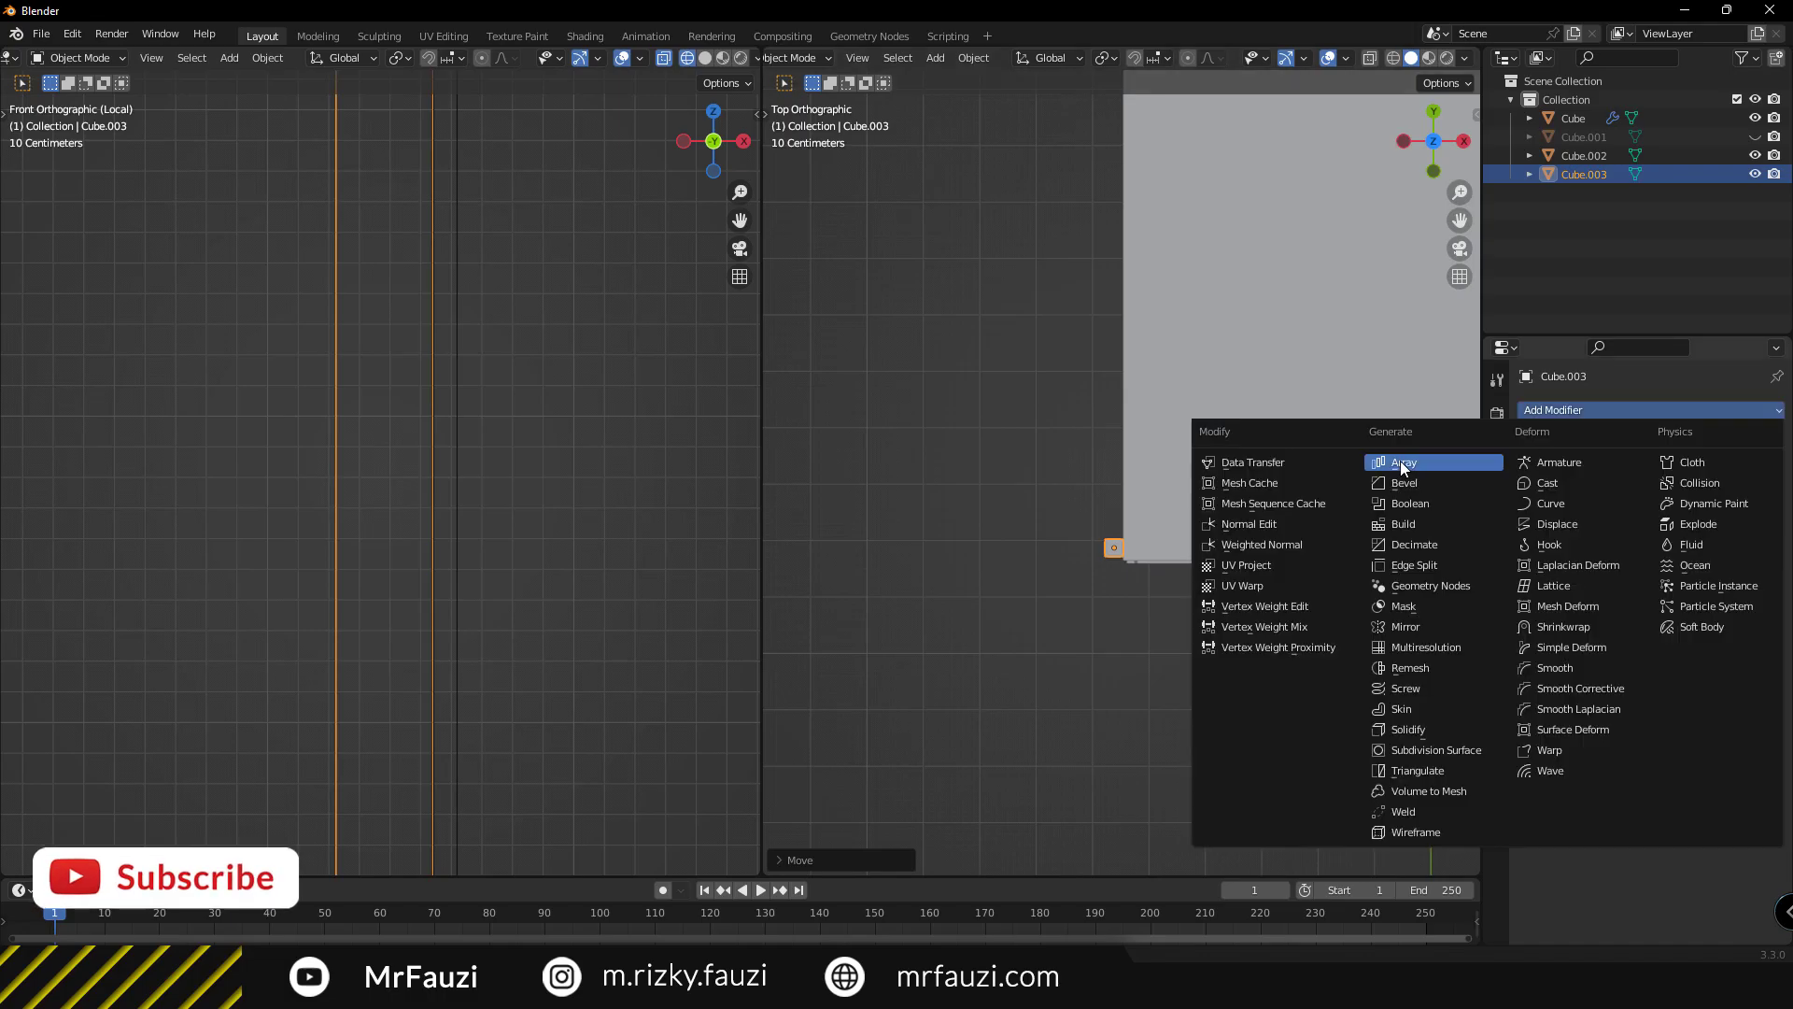
click(1400, 460)
Set the array to Count 8 with offset factors X 0 and Y 25.3.
double_click(1690, 548)
text(000)
scroll(1045, 576, down, 3)
drag(1690, 567, 1727, 566)
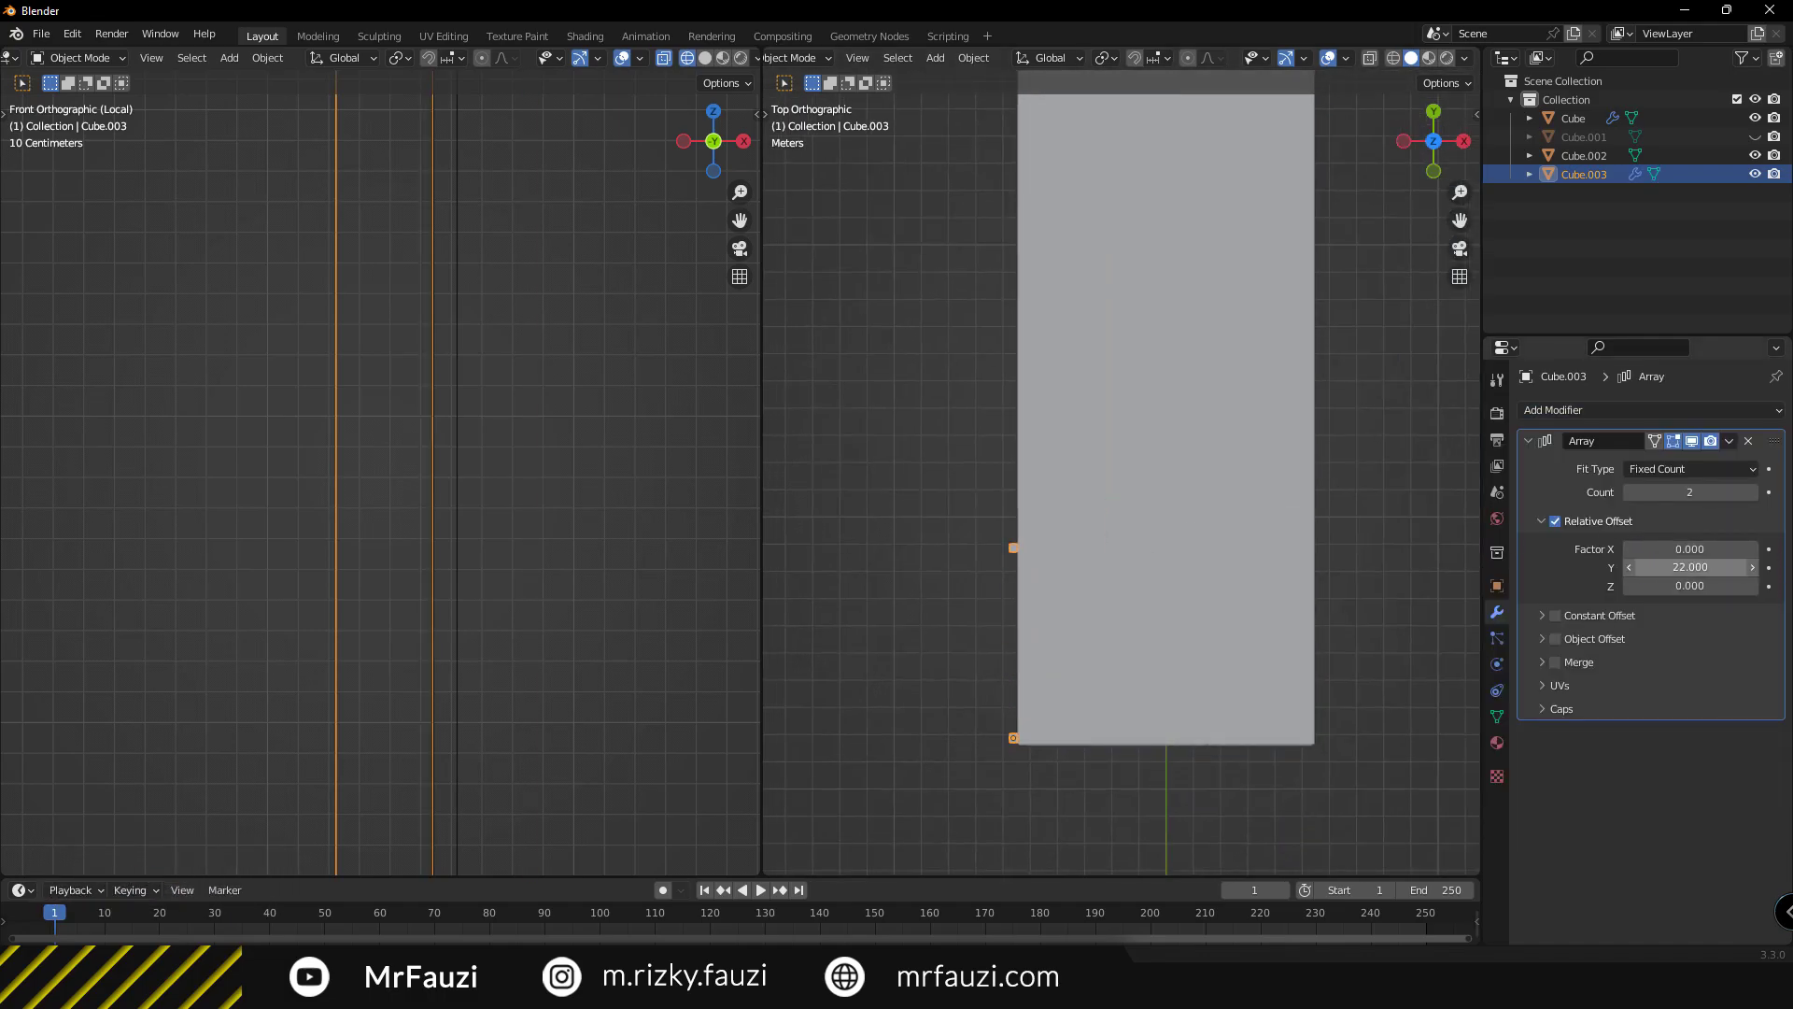
key(KP_Decimal)
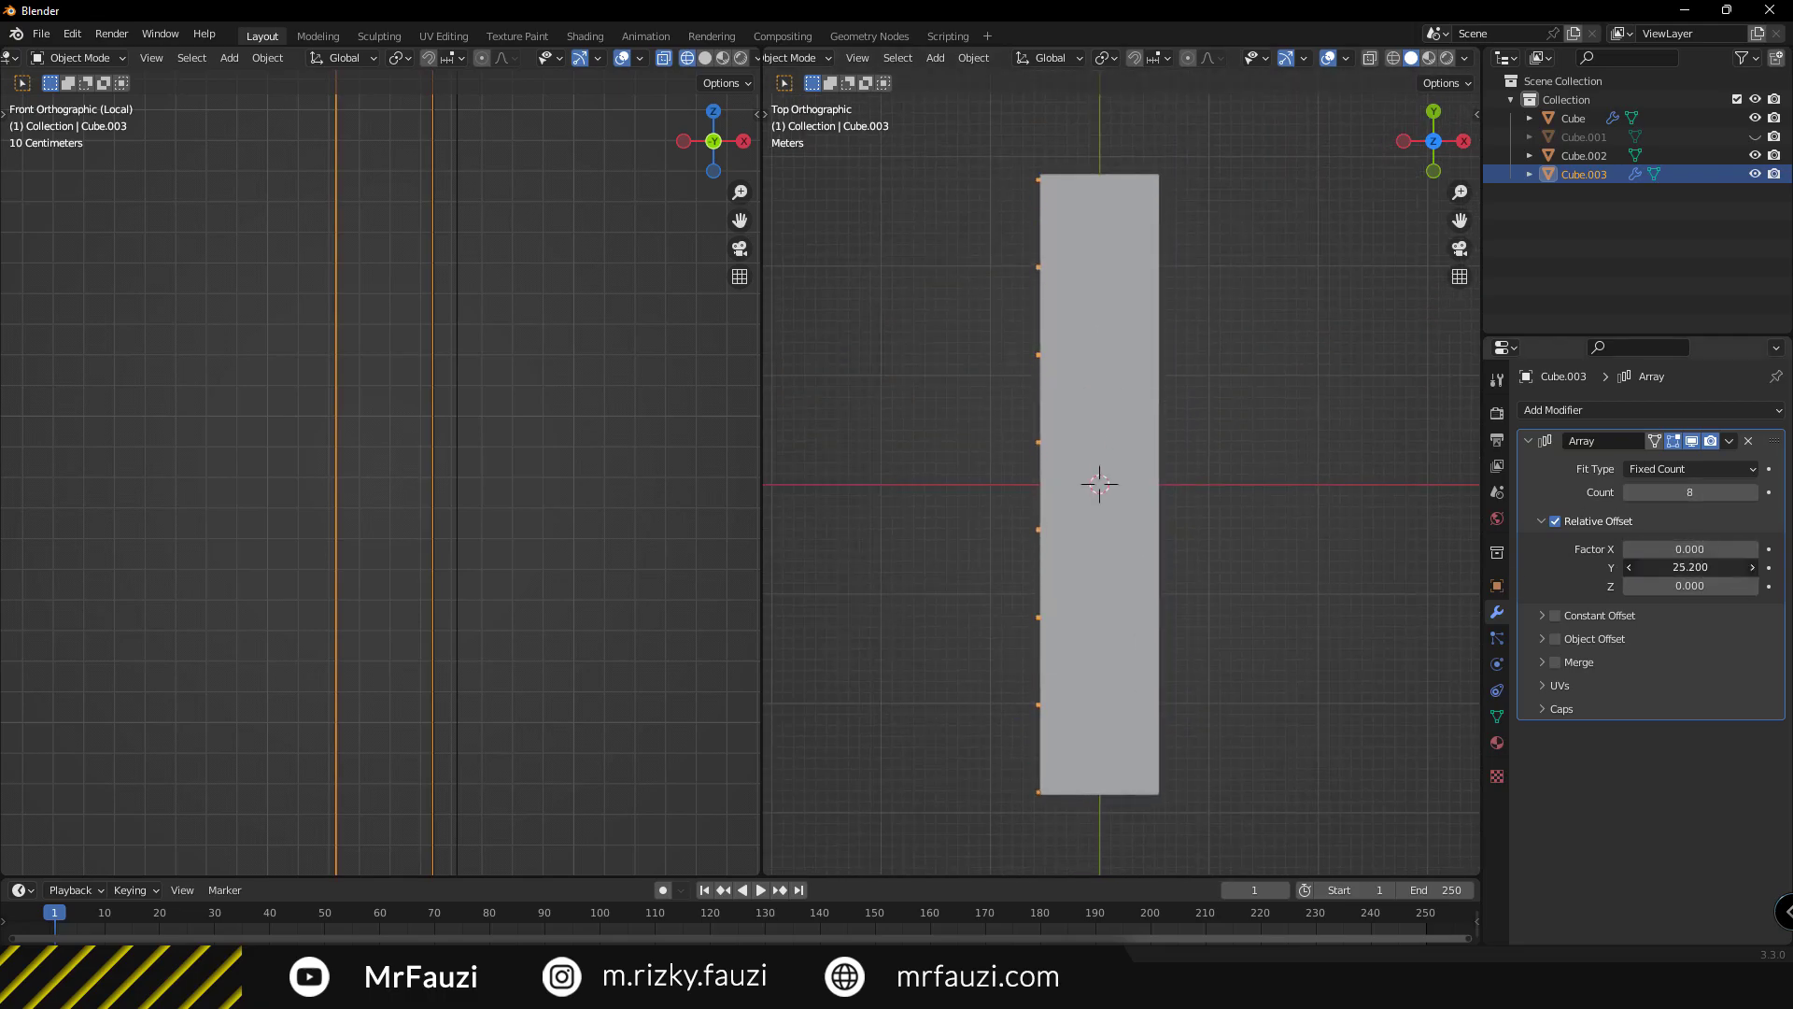
drag(1690, 567, 1692, 567)
scroll(1030, 507, up, 2)
Apply the Array modifier so the eight pillars become real geometry, then enter Edit Mode.
scroll(538, 355, down, 5)
middle_drag(390, 473, 418, 501)
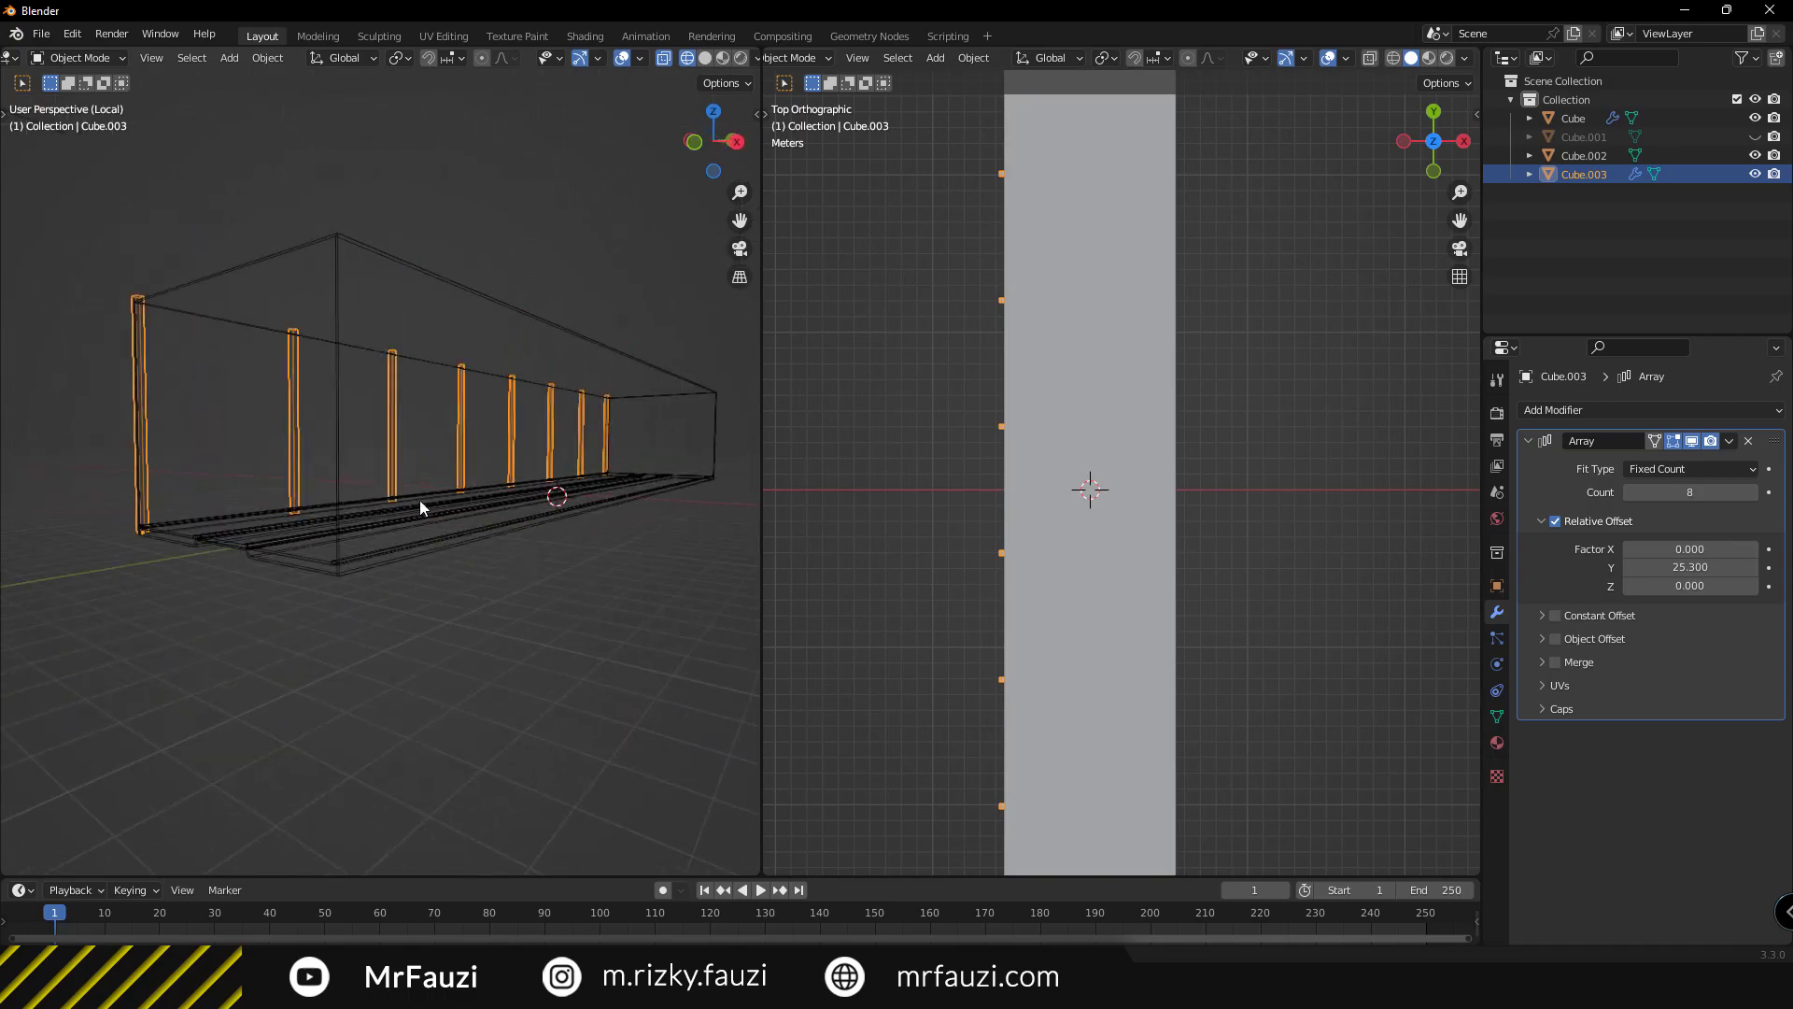
scroll(419, 500, up, 3)
key(ctrl+a)
key(Tab)
Extrude the selected pillar faces in face select mode and return to Object Mode.
key(KP_1)
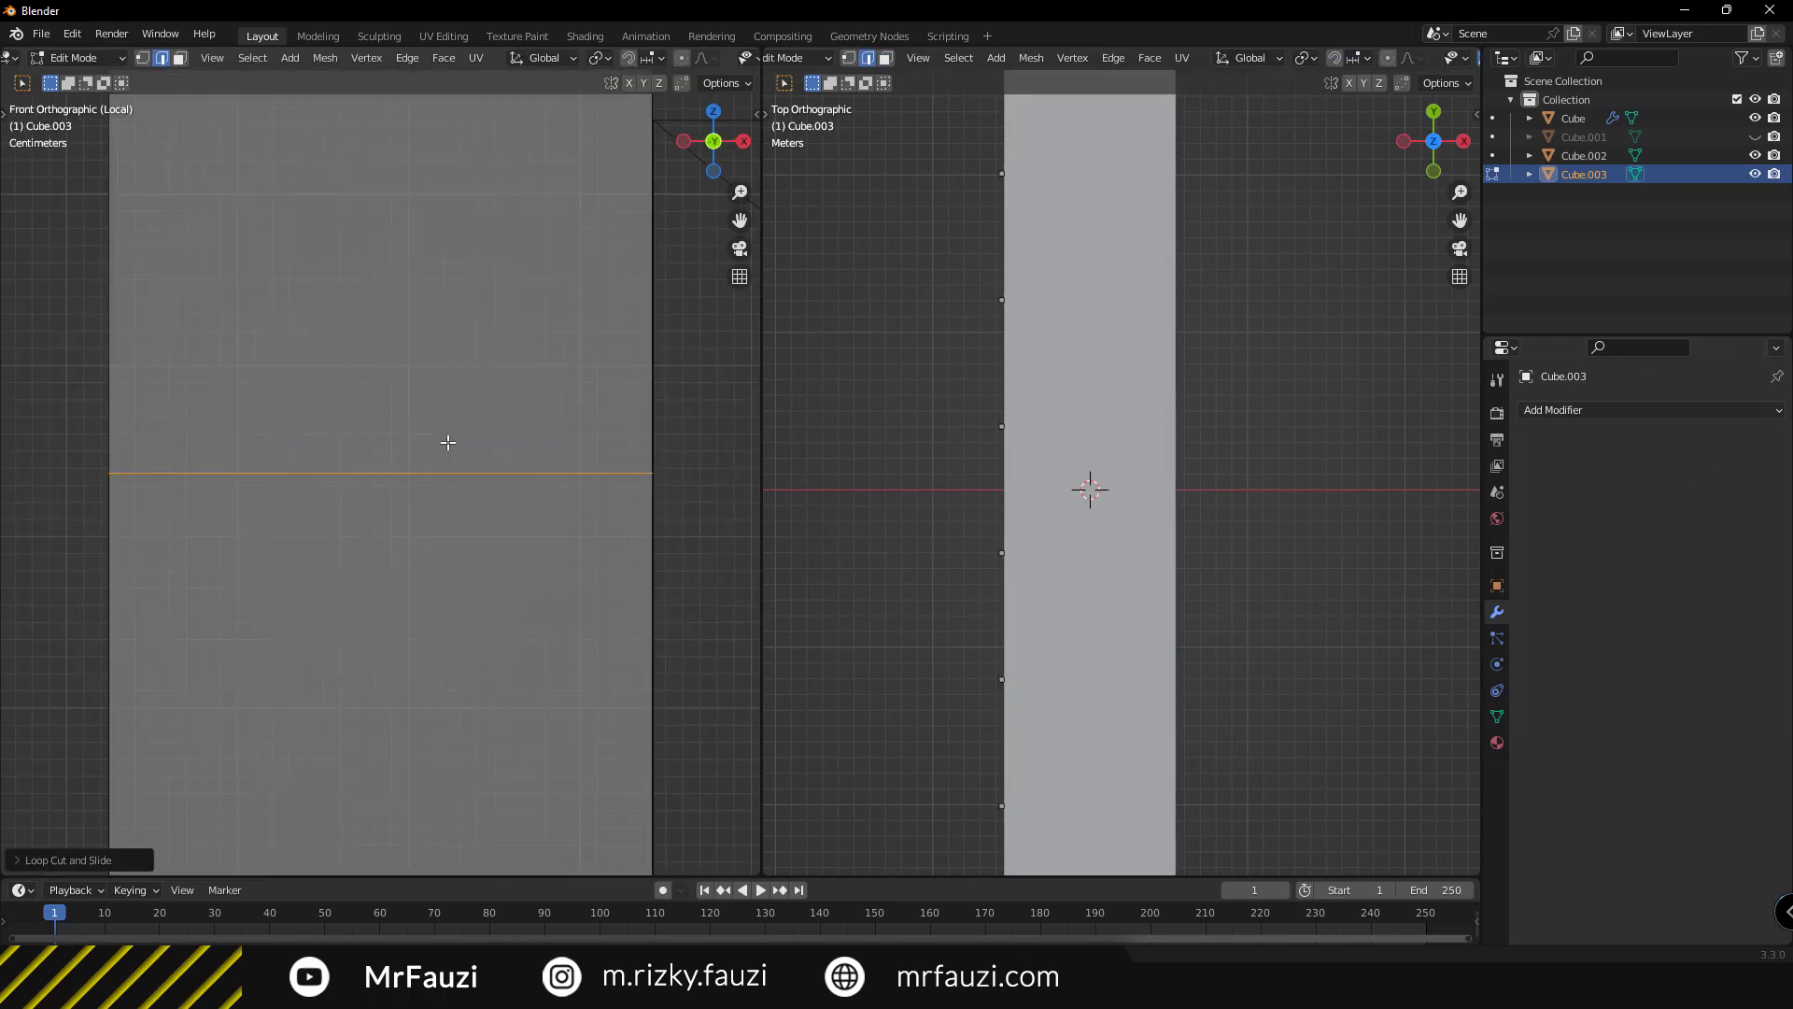
scroll(467, 450, down, 3)
key(3)
scroll(473, 404, down, 3)
mouse_move(517, 480)
middle_down()
mouse_move(439, 595)
mouse_move(384, 553)
mouse_move(469, 585)
mouse_move(603, 546)
middle_up()
scroll(441, 613, down, 4)
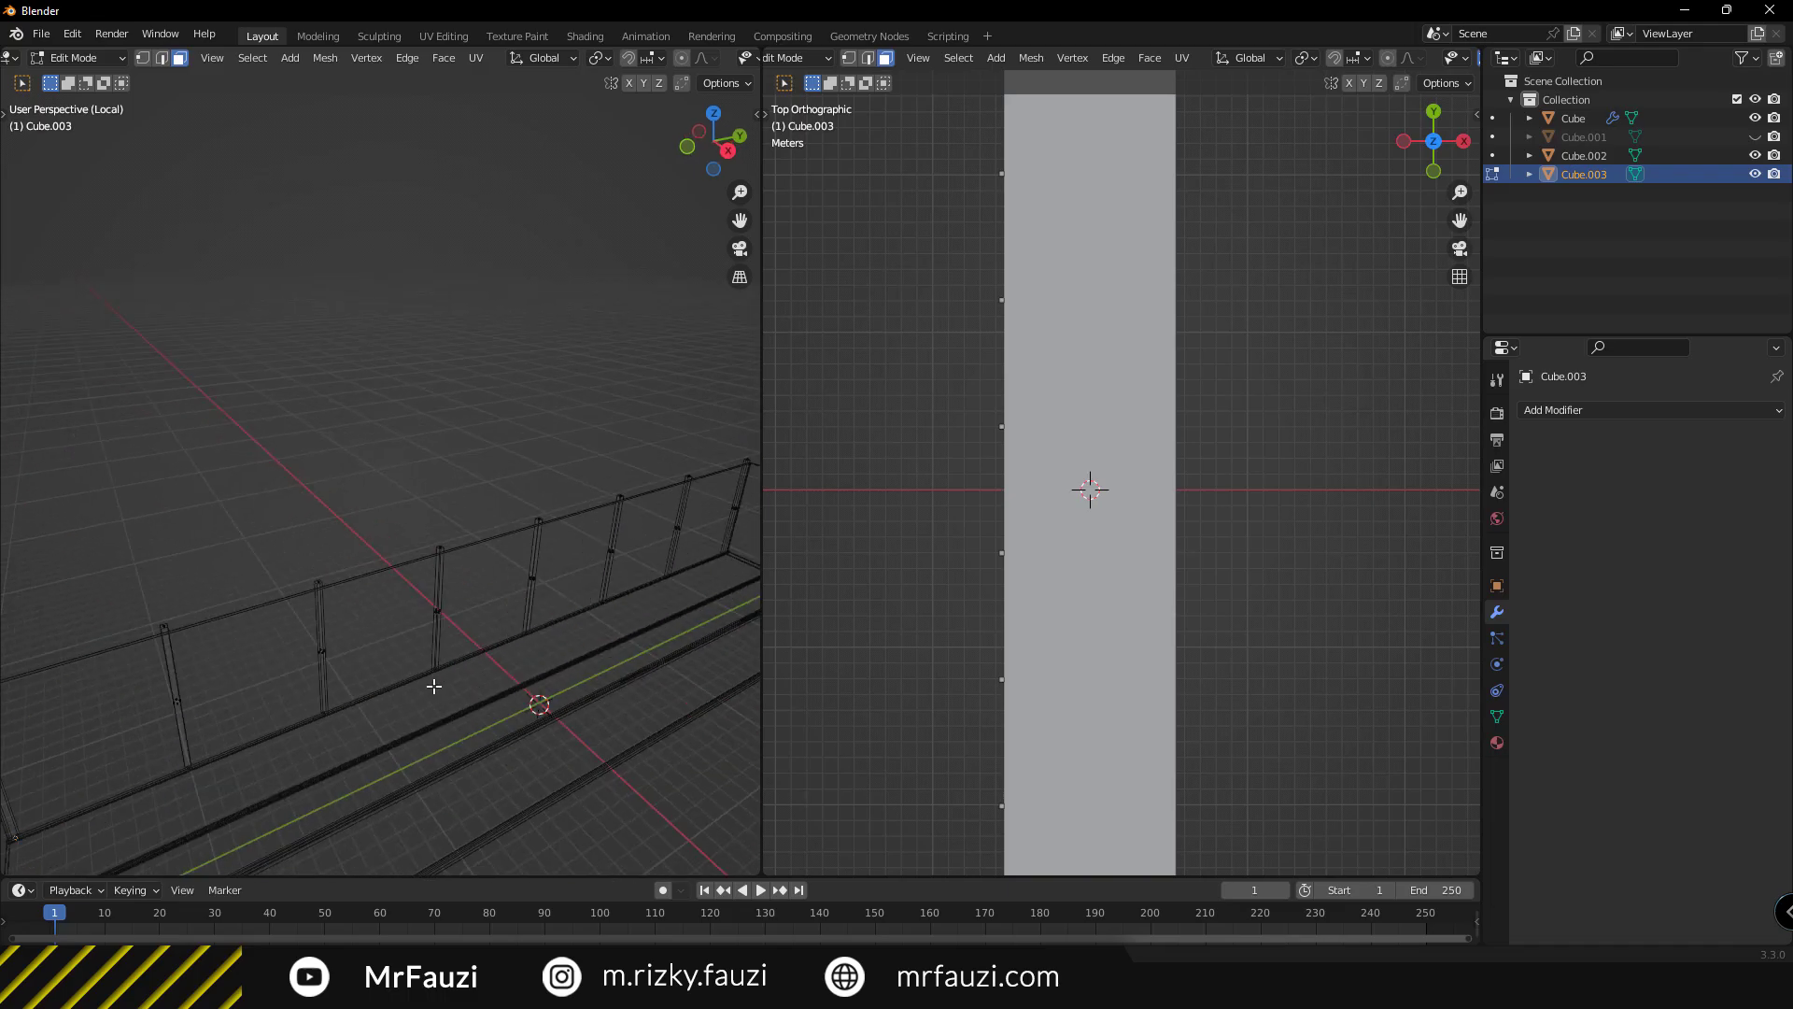
key(e)
key(Tab)
Add a Mirror modifier on X with Cube as the mirror object to the pillars.
mouse_move(611, 556)
middle_down()
mouse_move(491, 580)
mouse_move(519, 581)
middle_up()
key(KP_1)
scroll(338, 565, down, 2)
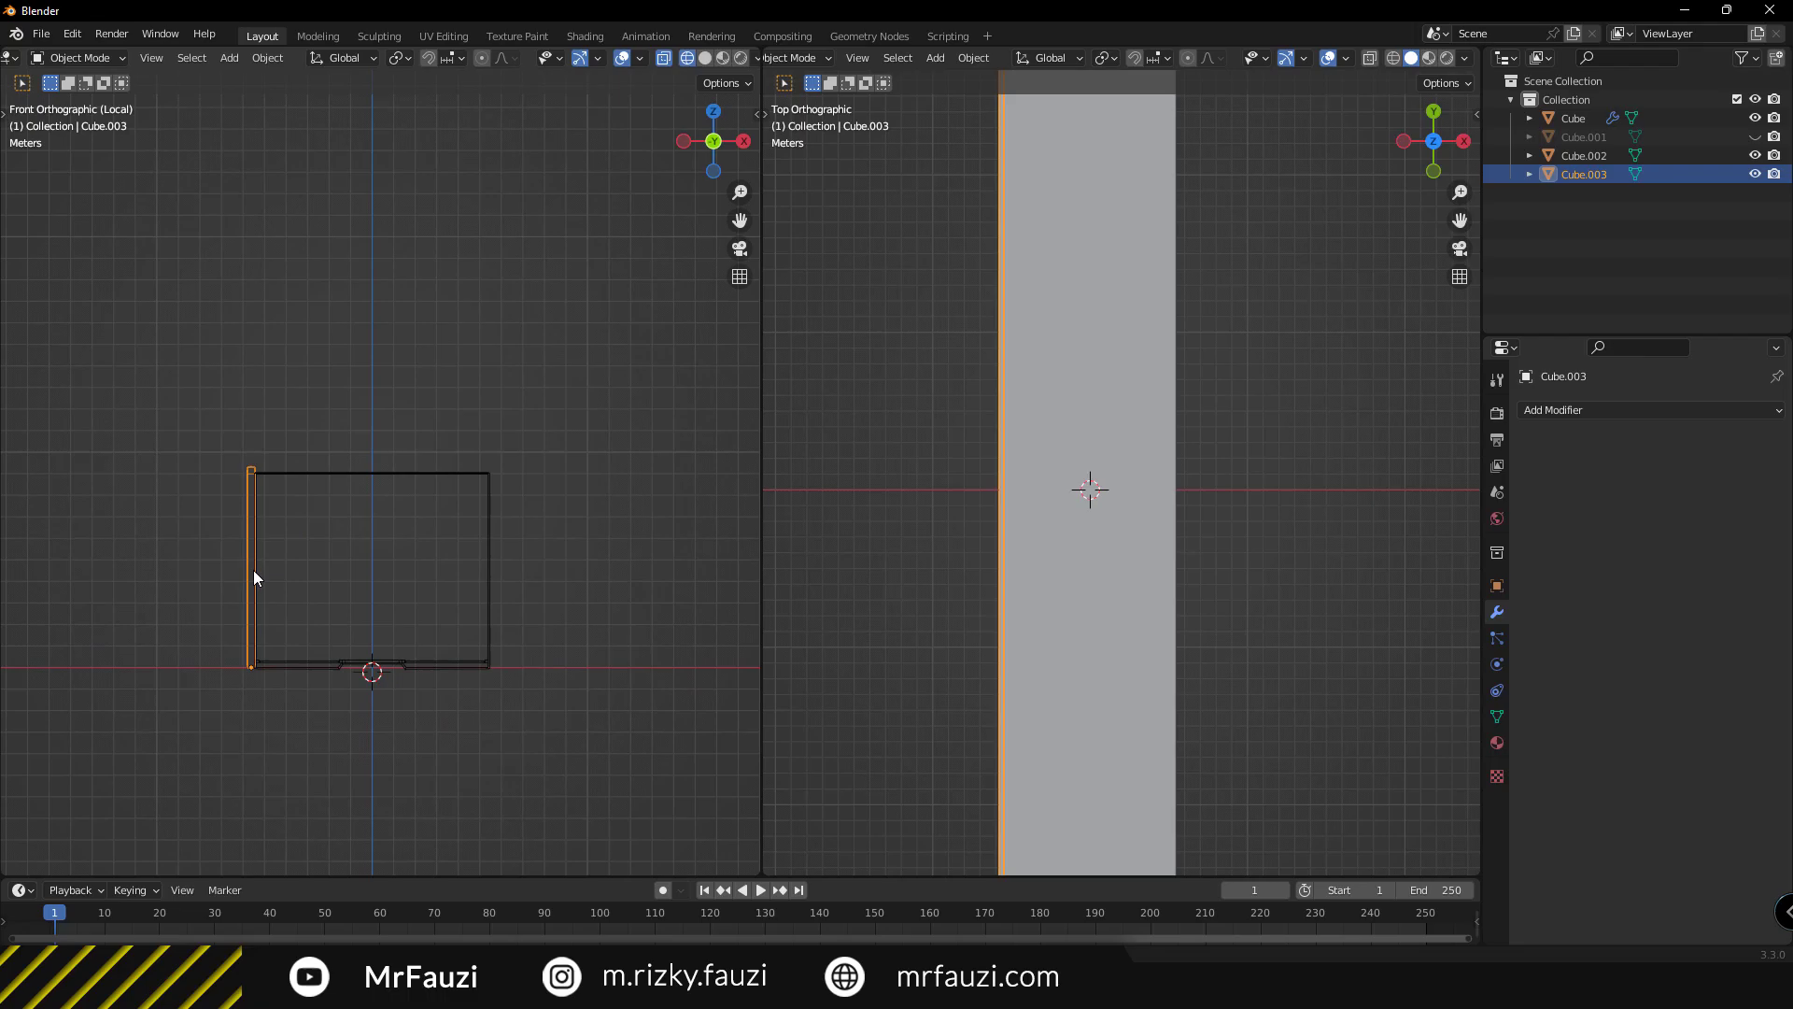
scroll(178, 510, up, 2)
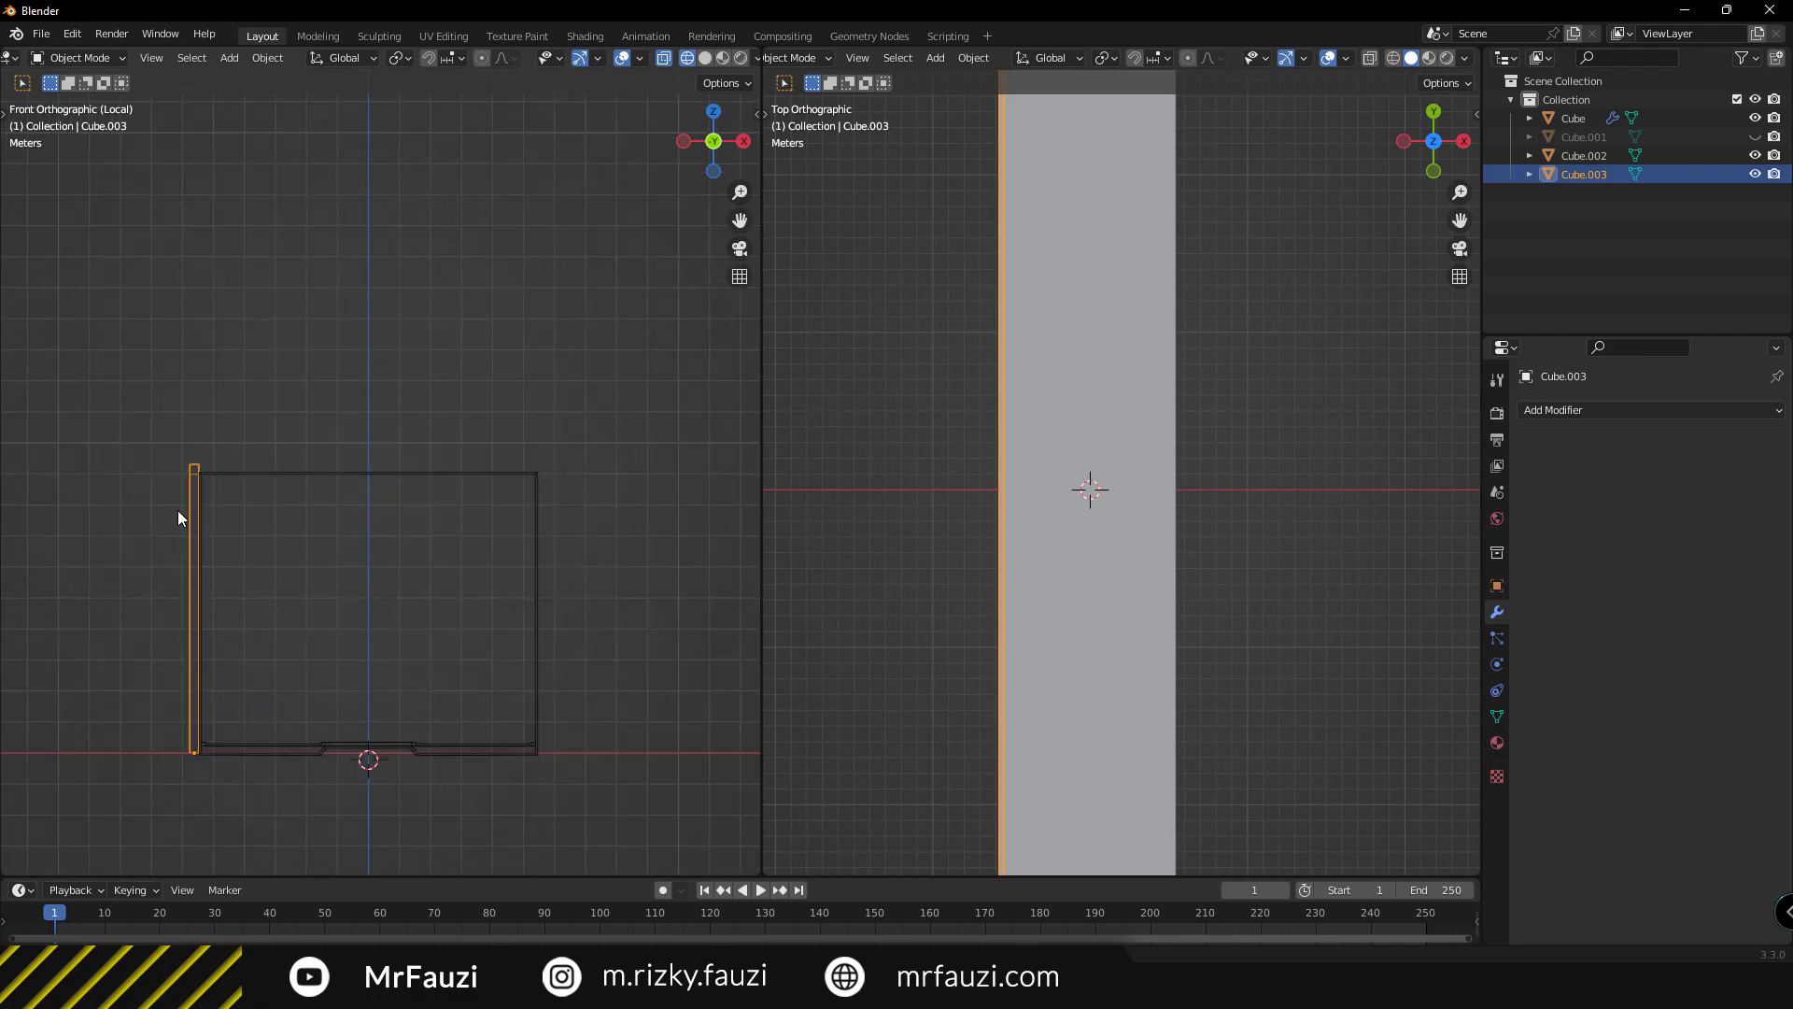
scroll(177, 509, up, 1)
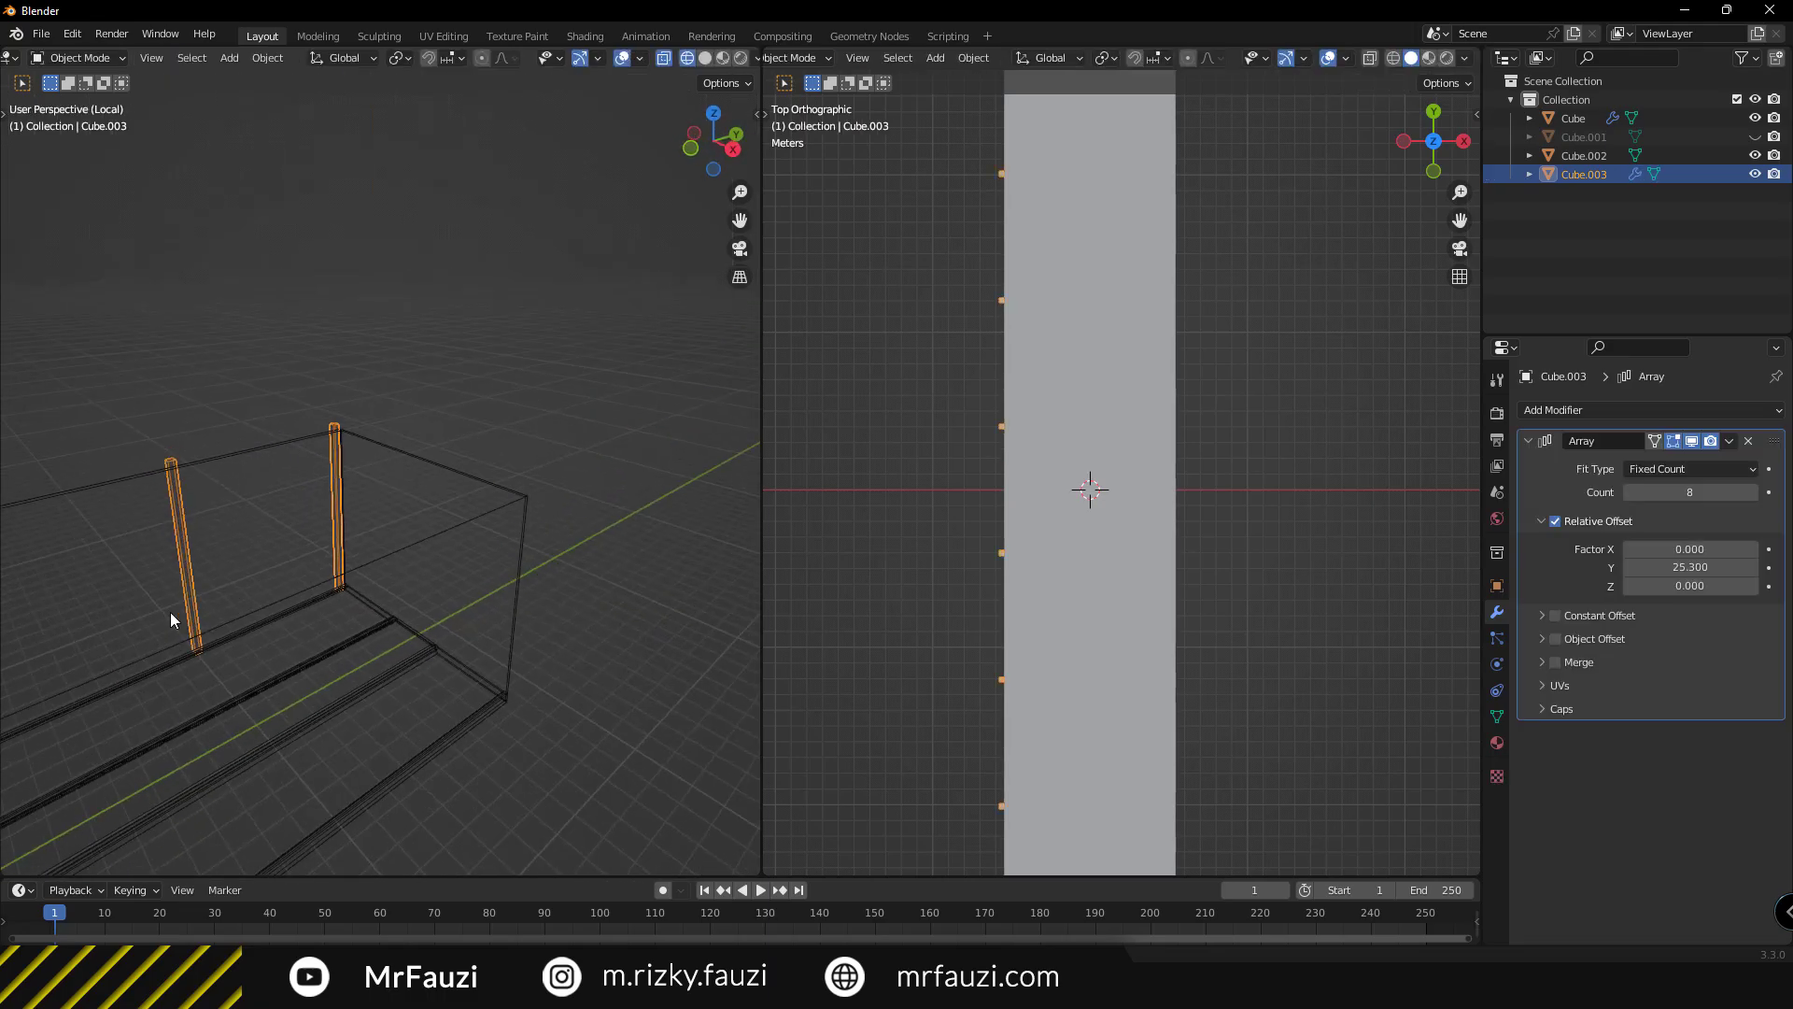
mouse_move(170, 612)
middle_down()
mouse_move(323, 641)
mouse_move(429, 564)
mouse_move(484, 603)
mouse_move(387, 643)
mouse_move(602, 648)
mouse_move(561, 628)
mouse_move(452, 632)
mouse_move(993, 509)
middle_up()
click(1569, 410)
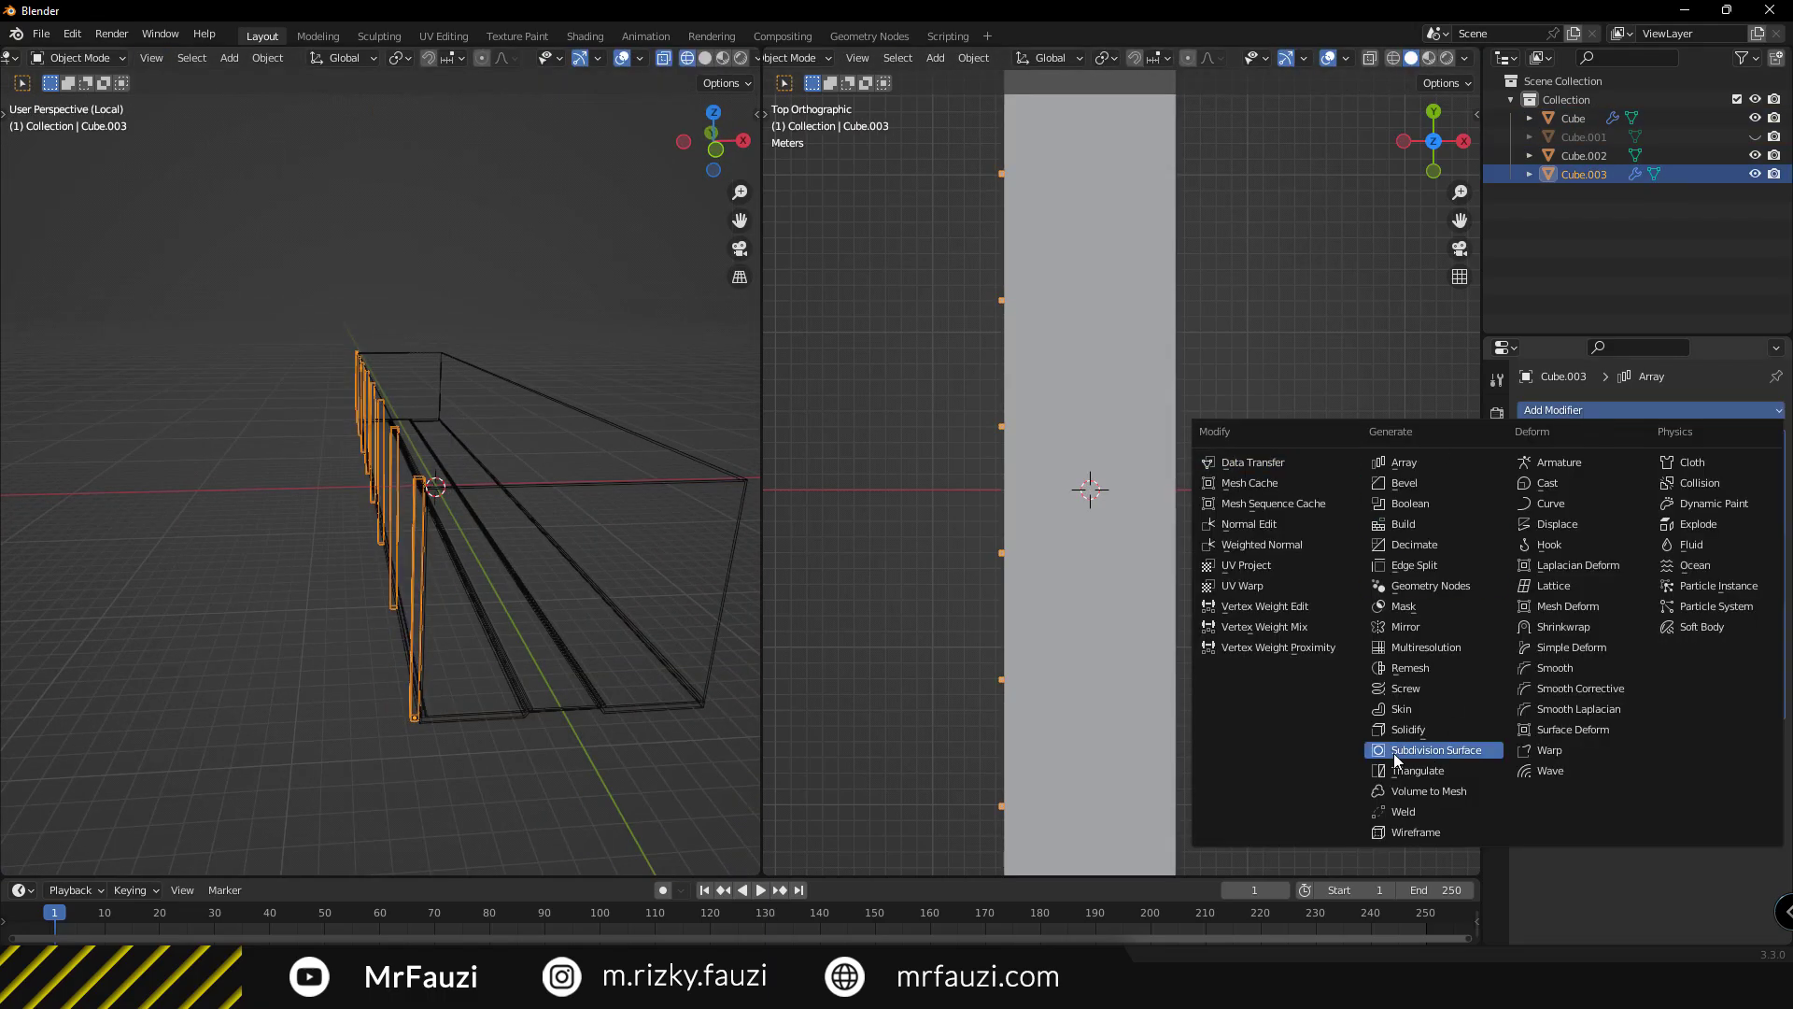
click(1522, 625)
key(KP_1)
Duplicate the pillars, shift the copy along X, and remove its Array modifier.
scroll(445, 423, up, 6)
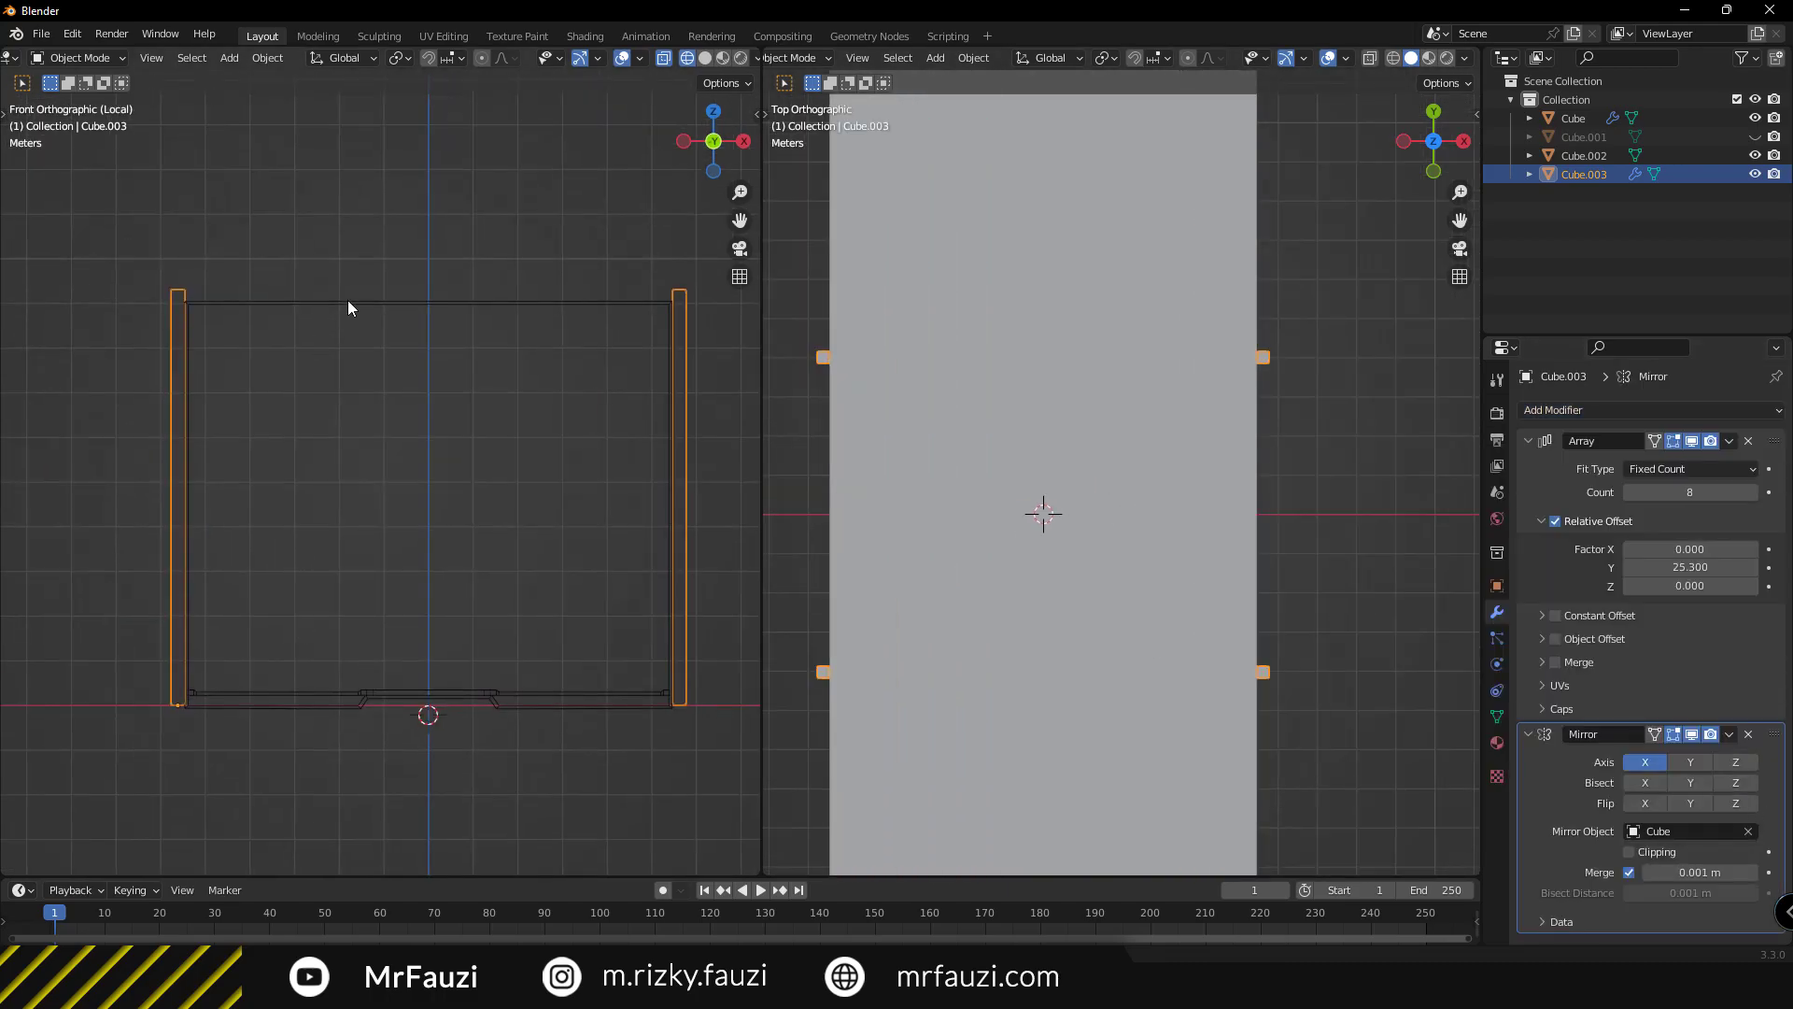
key(shift+d)
key(x)
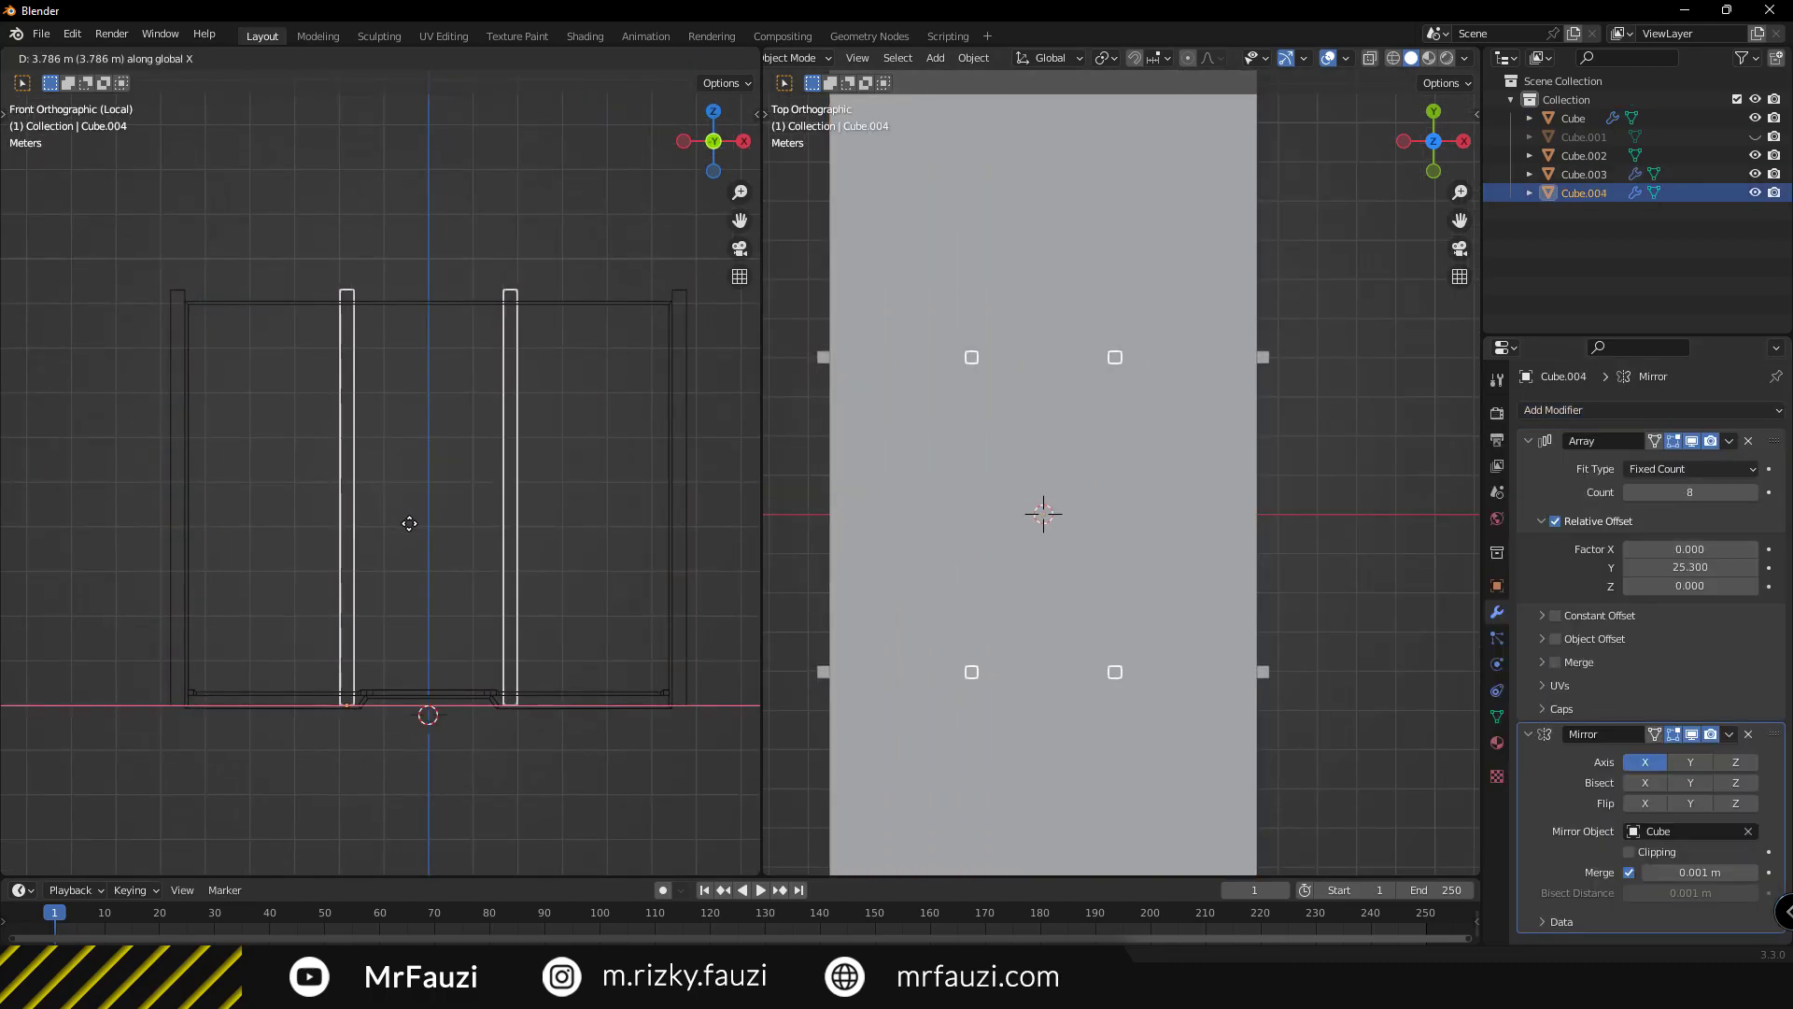
click(409, 523)
middle_drag(409, 523, 452, 562)
click(1748, 441)
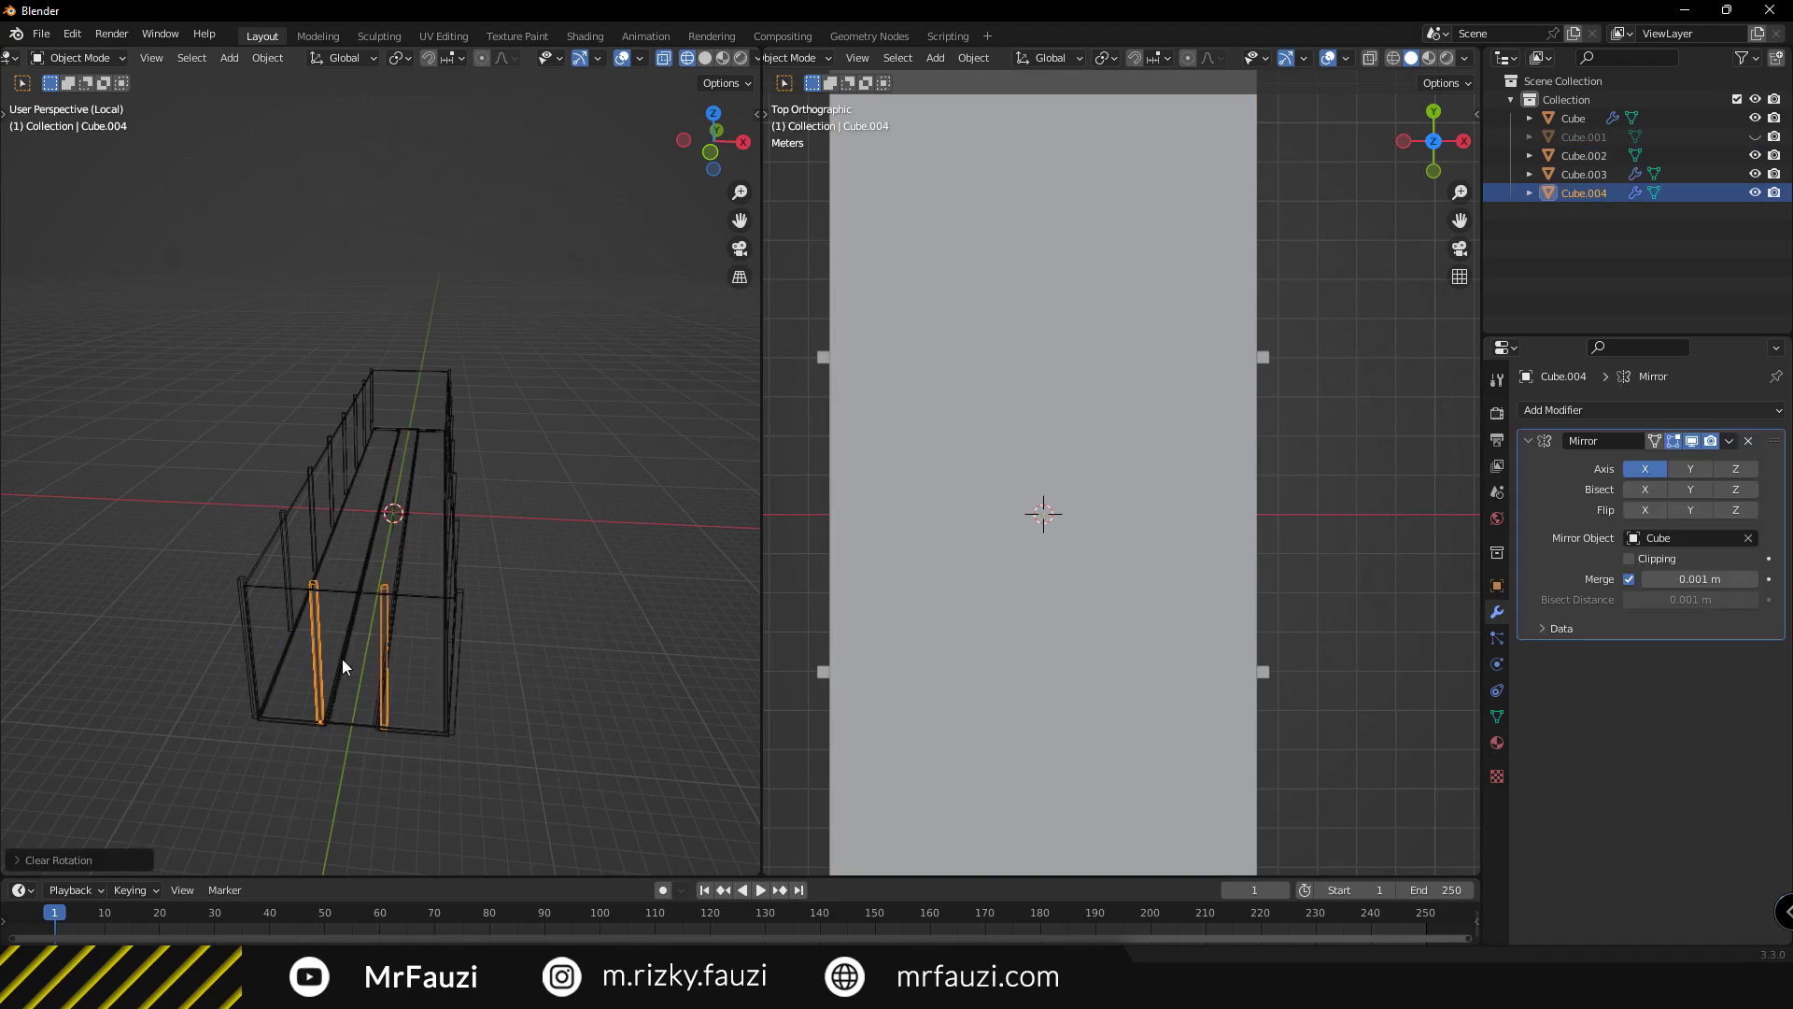
text(-90)
Rotate the copied pillars onto their side and move them into place as beams.
key(Return)
key(KP_1)
scroll(362, 523, up, 4)
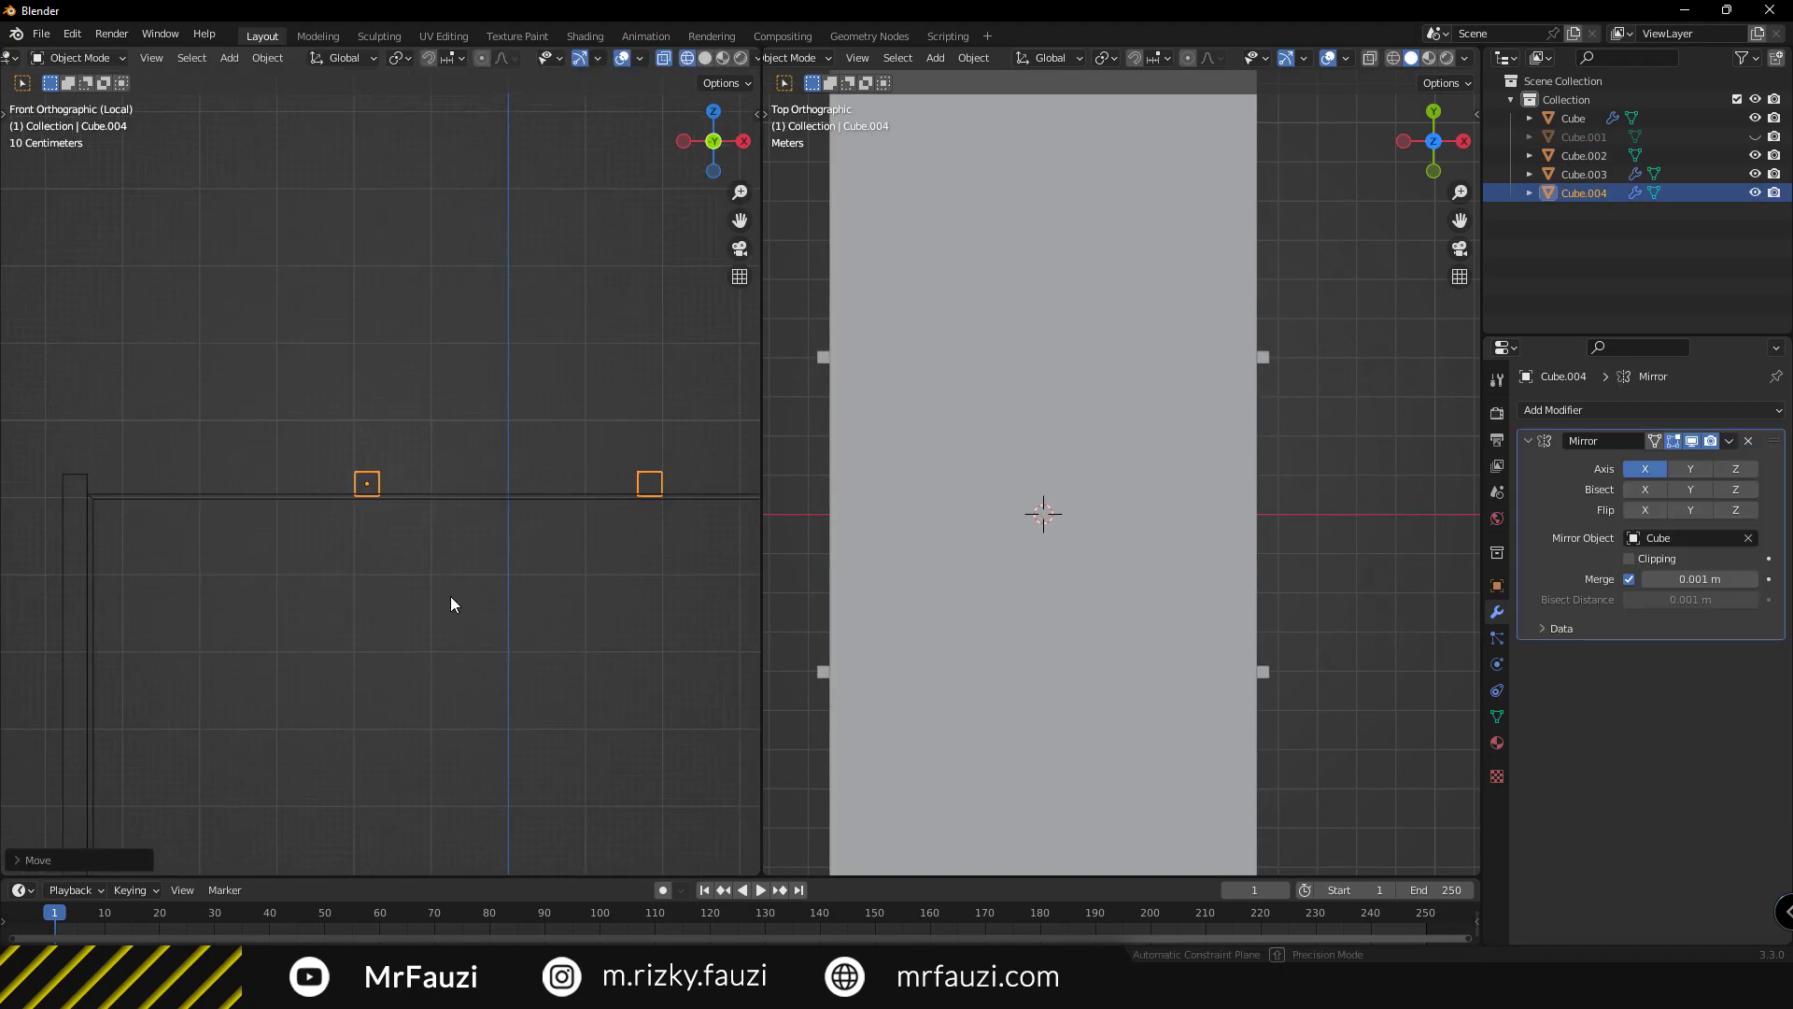
scroll(450, 596, up, 3)
key(g)
click(400, 507)
Scale the beams so they stretch along the corridor's length.
key(KP_7)
scroll(471, 658, down, 2)
key(s)
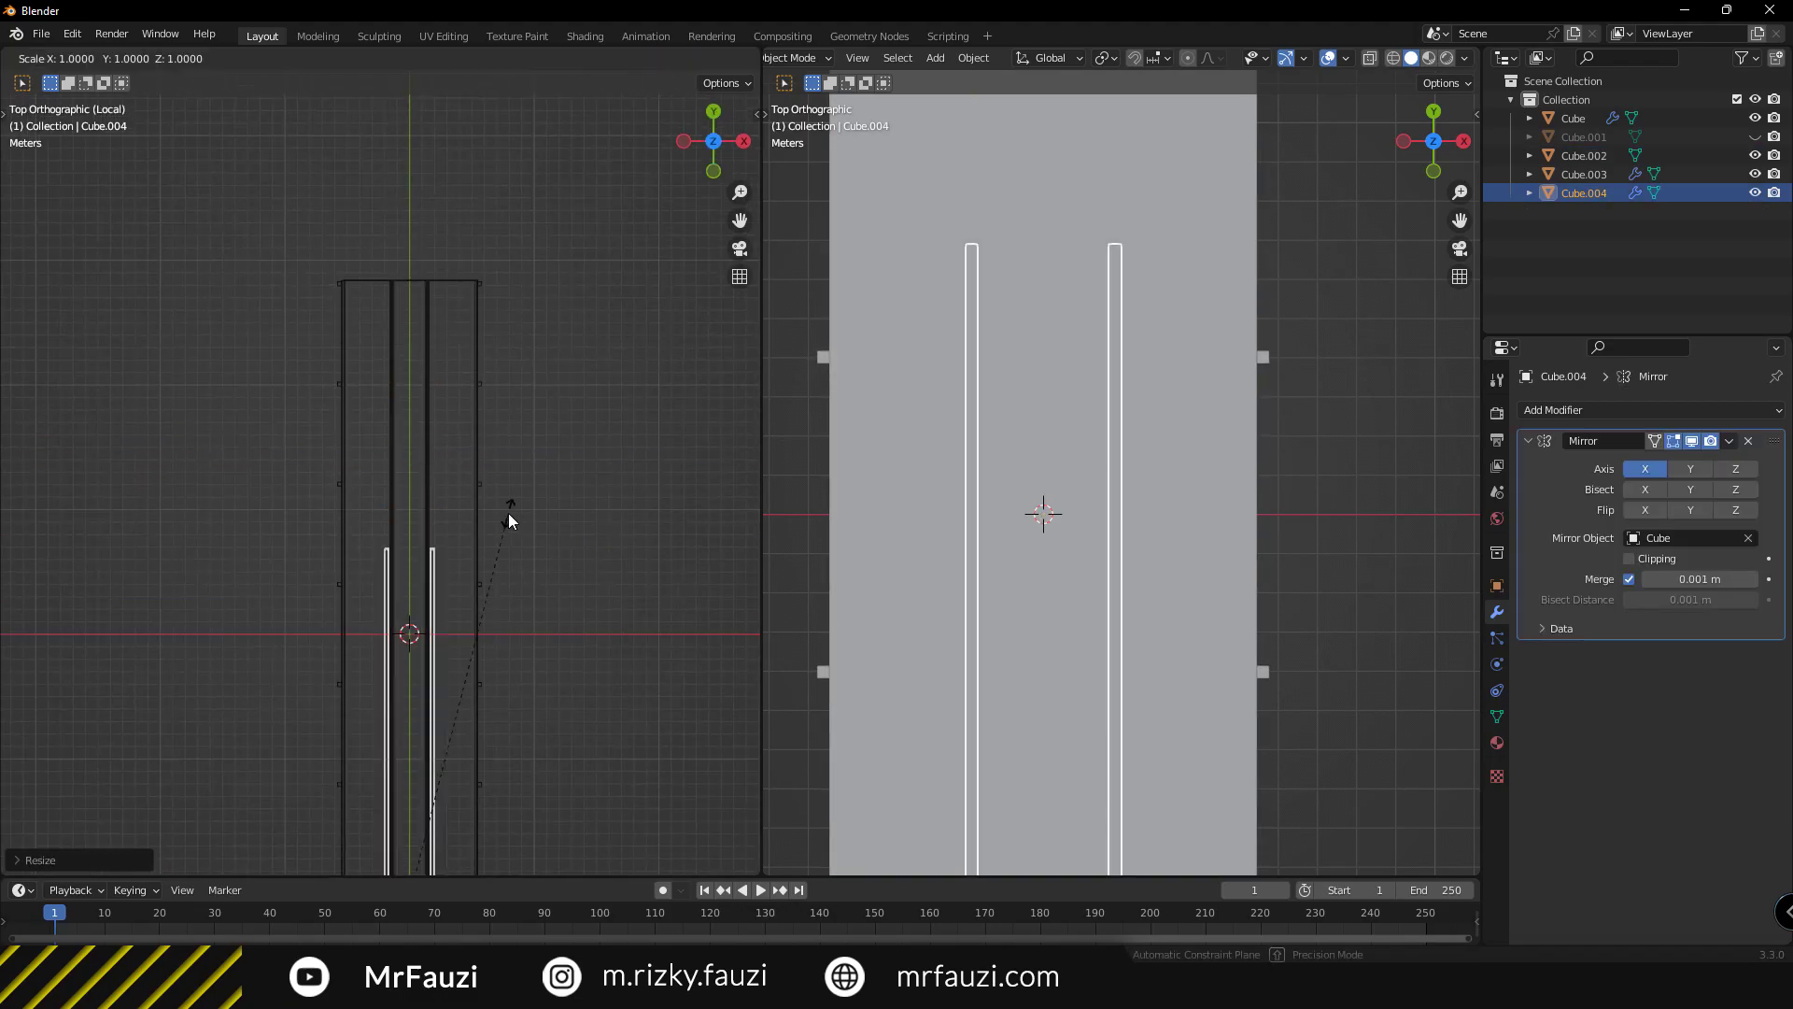
click(516, 224)
Select the corridor shell, then the original pillars.
mouse_move(1043, 523)
middle_down()
mouse_move(1081, 533)
mouse_move(940, 598)
mouse_move(986, 615)
middle_up()
scroll(1081, 533, down, 4)
click(1073, 439)
scroll(1065, 541, up, 4)
click(939, 598)
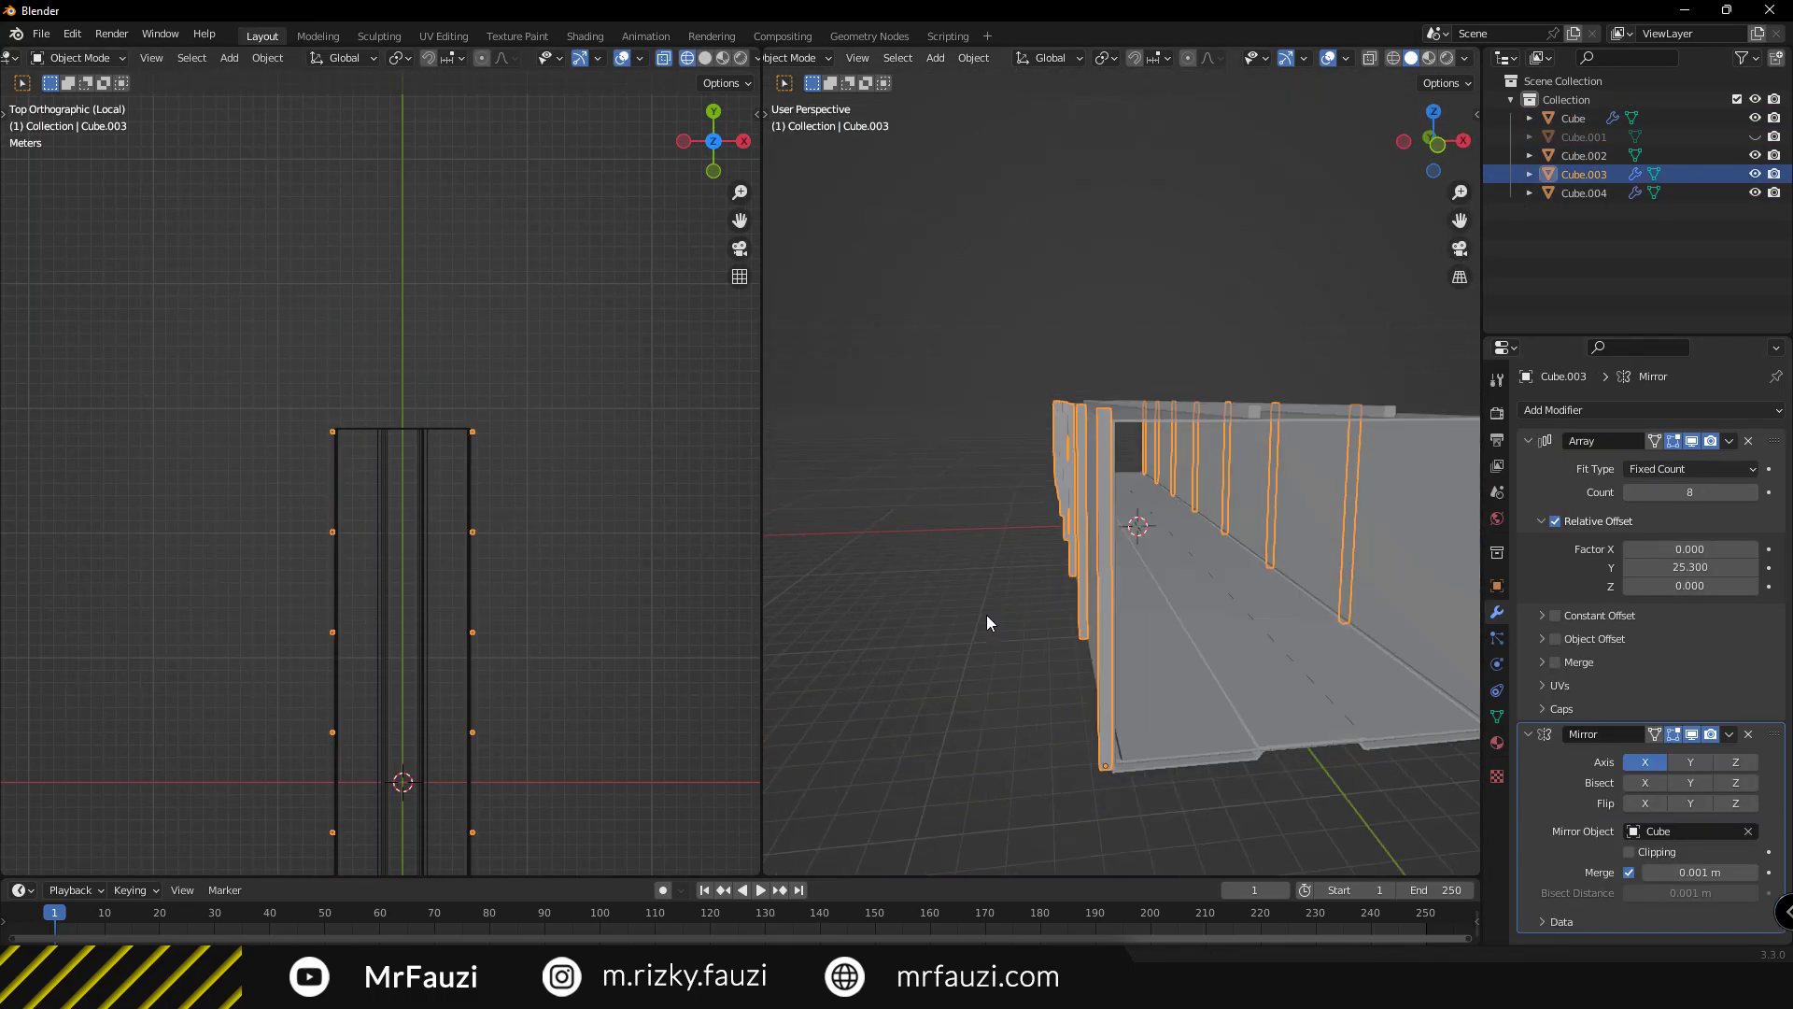
Add a loop cut across the pillars and raise it along Z near the top.
key(Tab)
key(g)
key(g)
click(1141, 588)
key(KP_1)
scroll(1213, 631, up, 5)
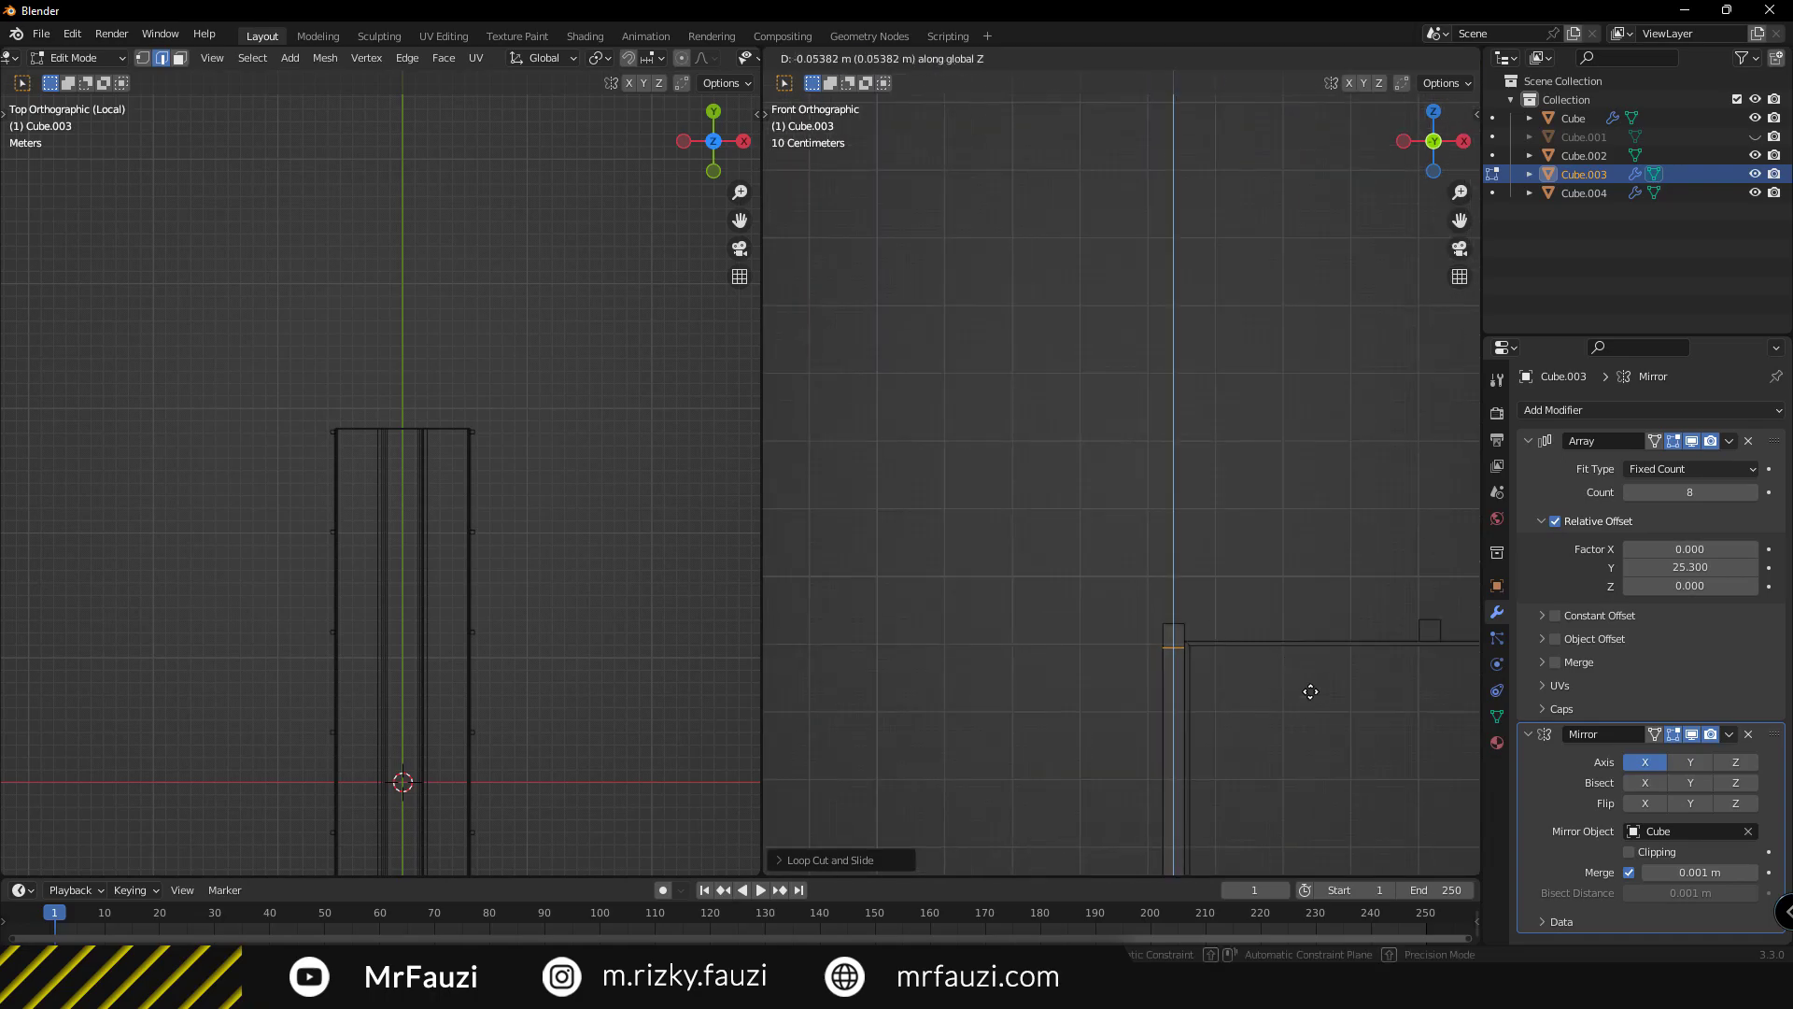
click(1311, 691)
scroll(1326, 682, up, 3)
key(g)
key(z)
click(1353, 674)
mouse_move(1353, 673)
middle_down()
mouse_move(1093, 788)
mouse_move(908, 622)
middle_up()
Apply the pillars' Array modifier, select linked faces, and return to Object Mode.
click(1748, 440)
scroll(908, 622, down, 3)
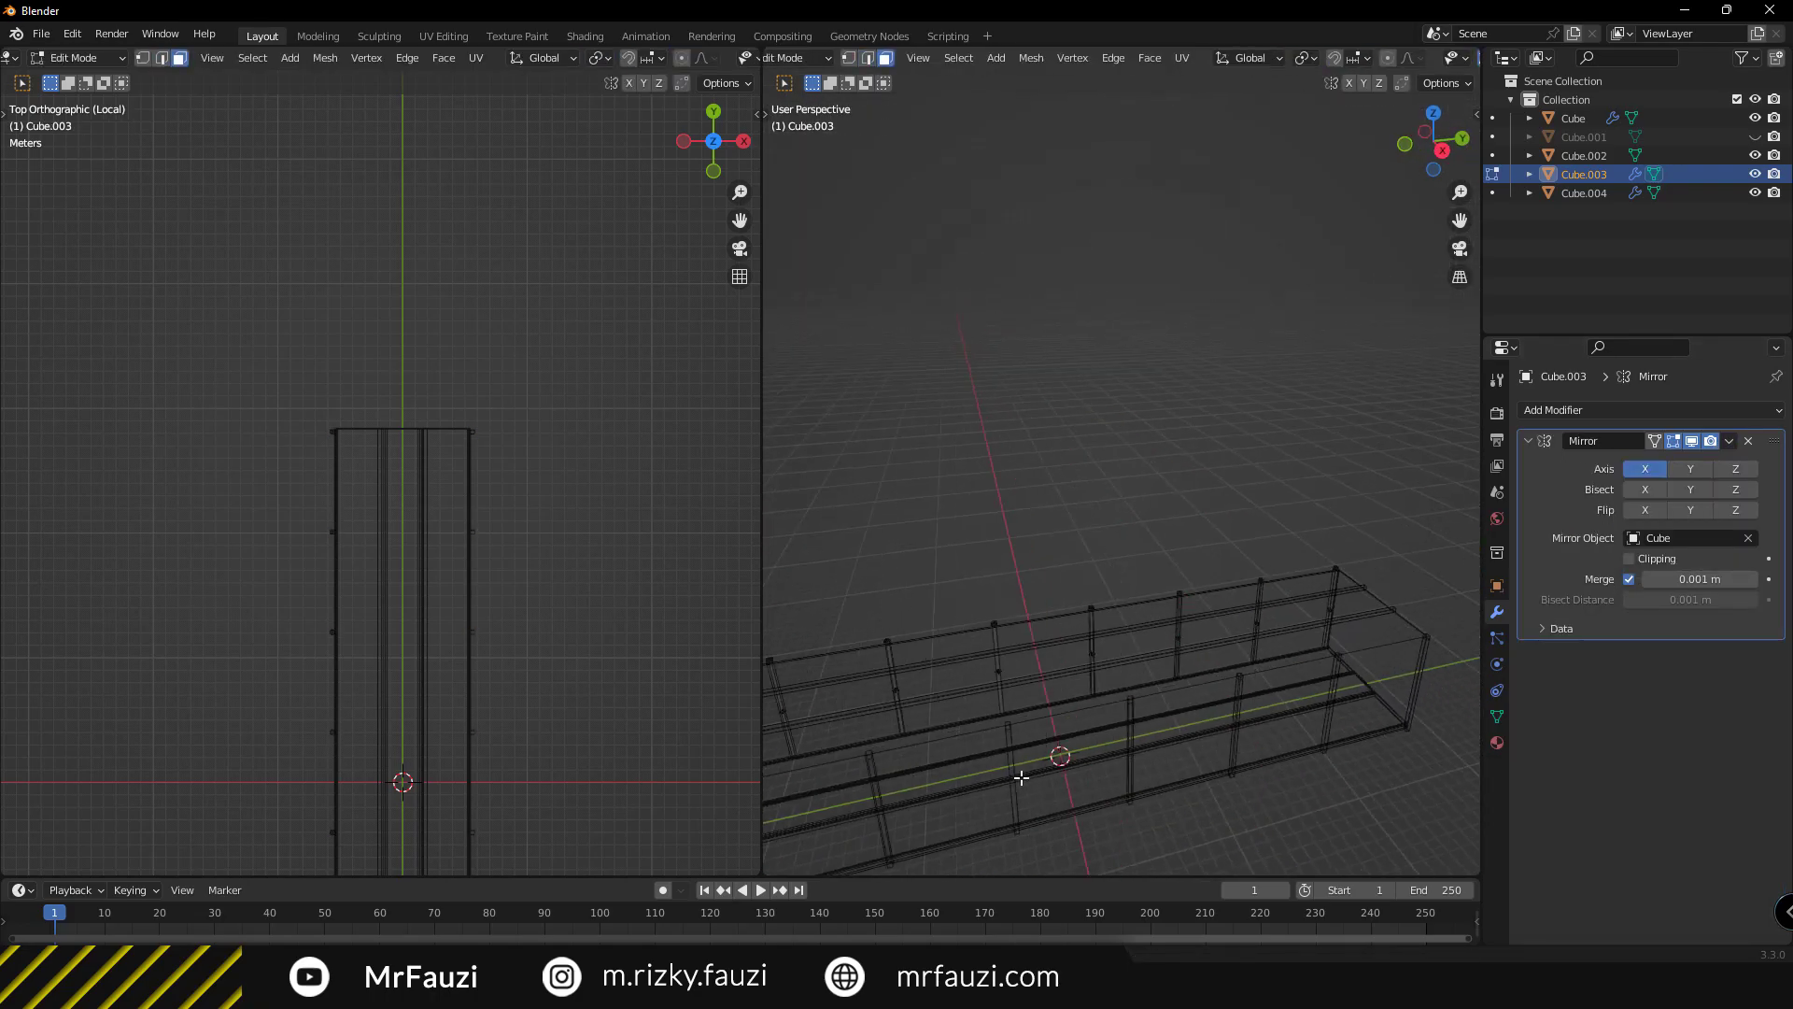
middle_drag(1020, 769, 1346, 730)
key(3)
key(l)
key(Tab)
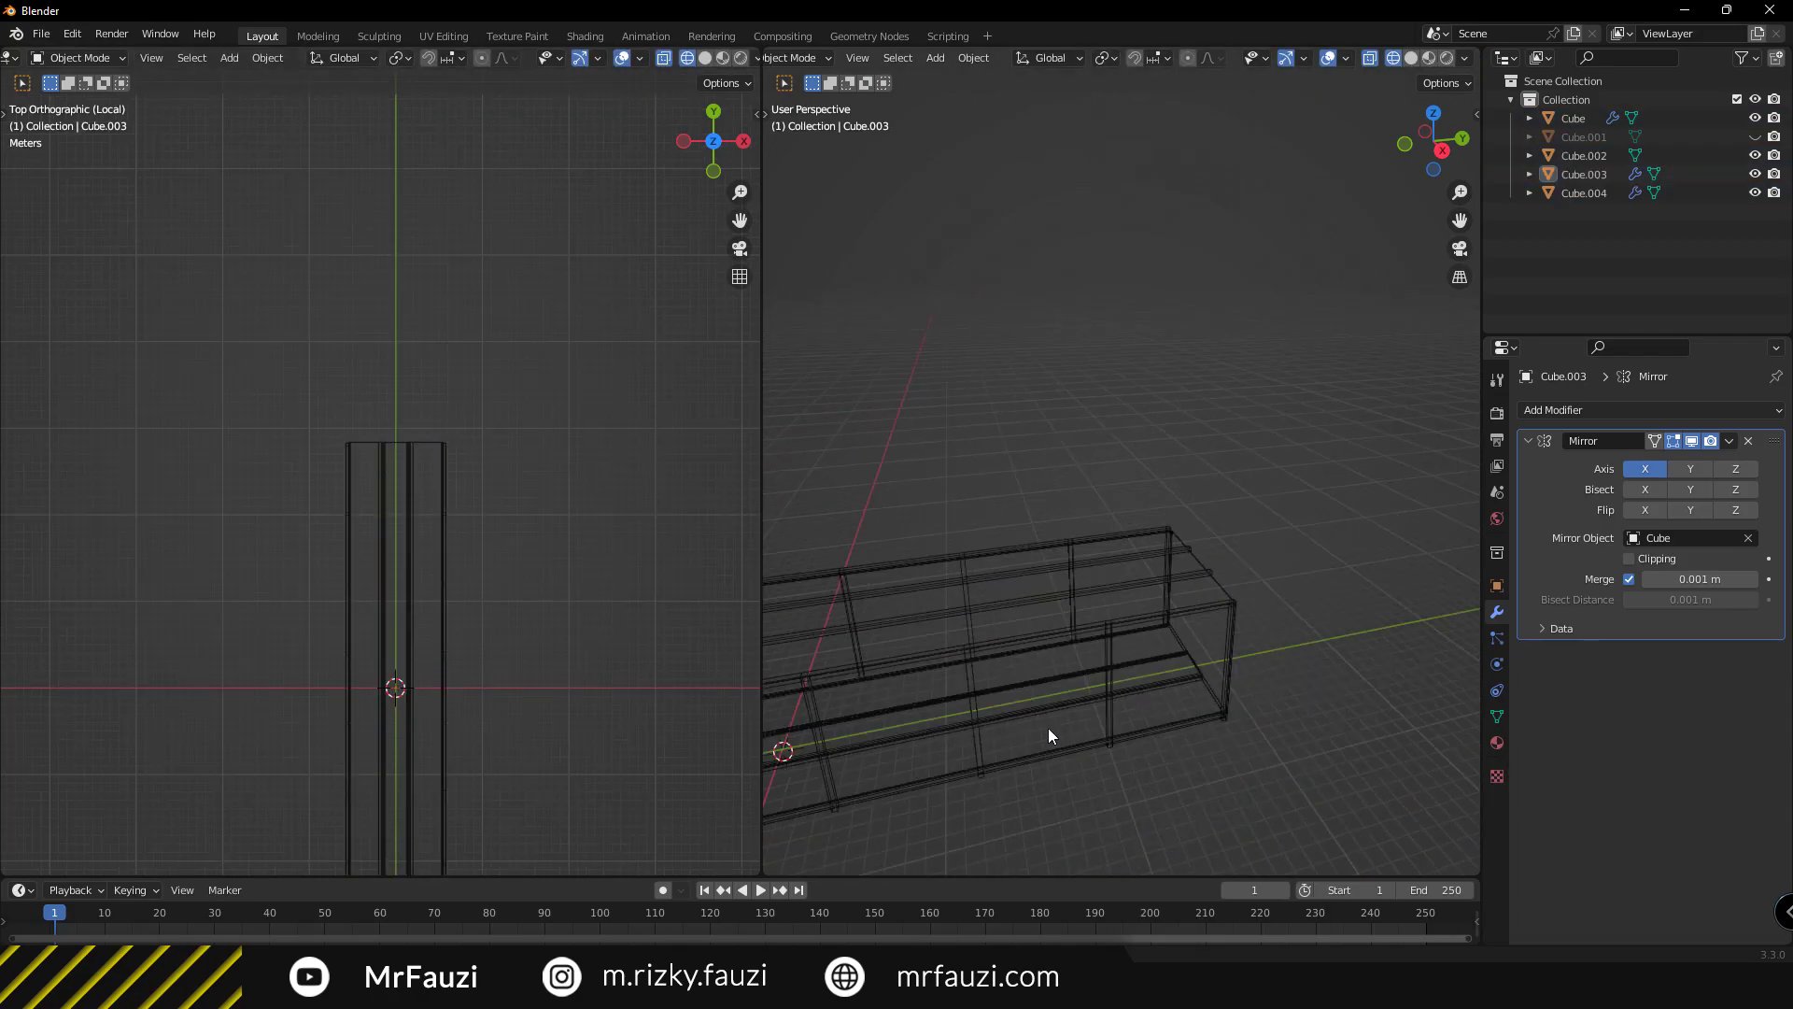
Select the corridor shell Cube and enter Edit Mode on it.
mouse_move(1047, 727)
middle_down()
mouse_move(1196, 667)
mouse_move(1240, 682)
middle_up()
click(1220, 511)
scroll(1214, 508, up, 3)
mouse_move(1214, 508)
middle_down()
mouse_move(1229, 531)
mouse_move(929, 611)
middle_up()
scroll(1229, 530, down, 4)
key(Tab)
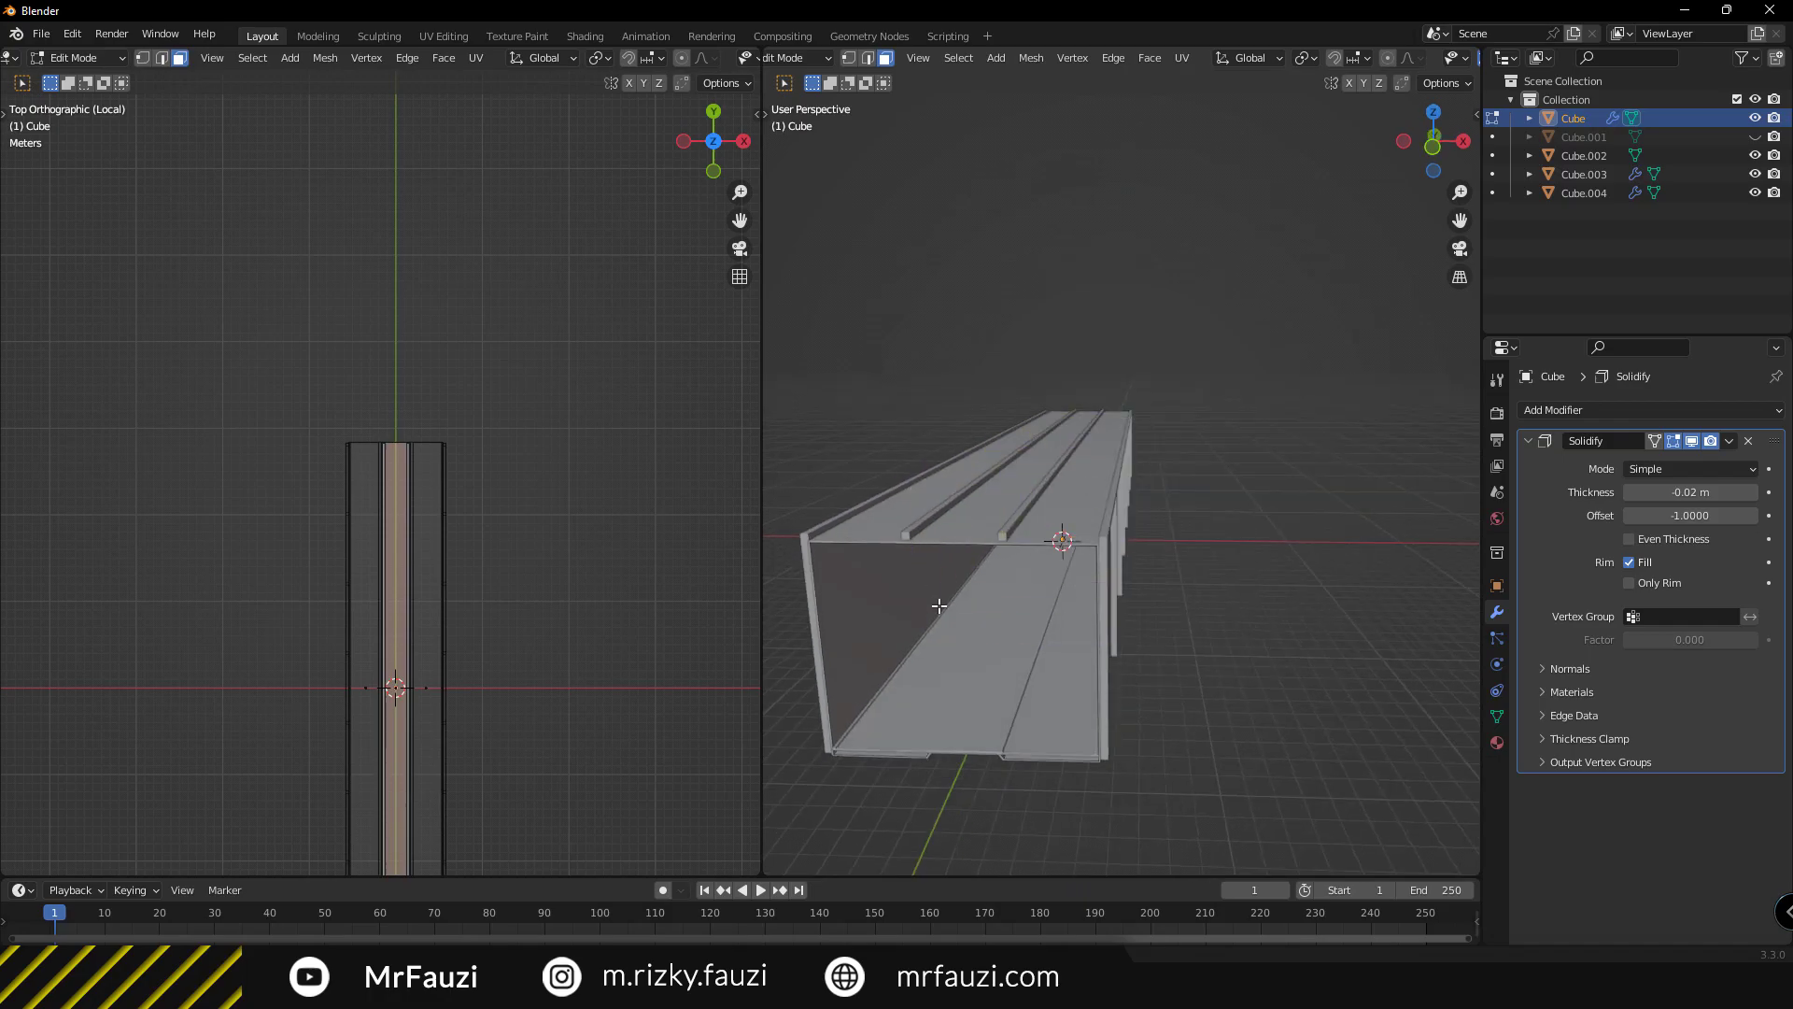
Move the selected shell edge along X in the right side view.
key(KP_3)
scroll(514, 473, up, 2)
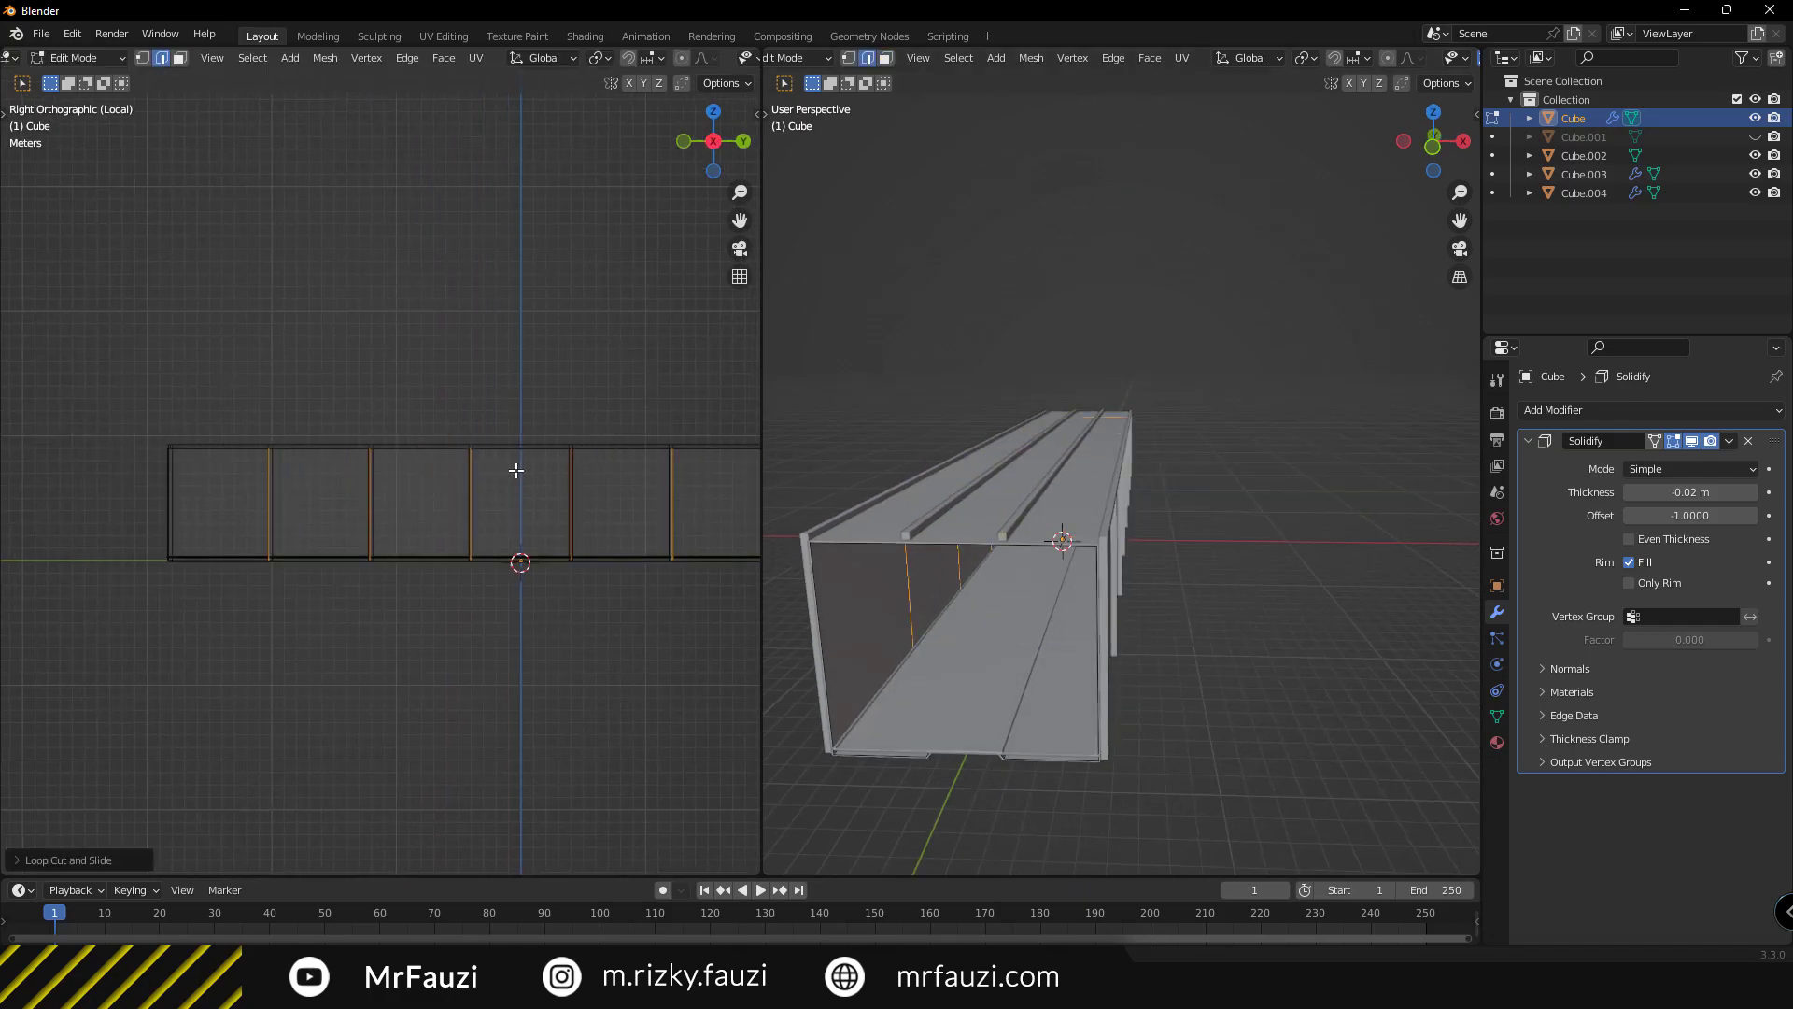
scroll(515, 470, up, 3)
scroll(515, 470, up, 3)
key(g)
key(x)
click(504, 509)
scroll(537, 512, down, 3)
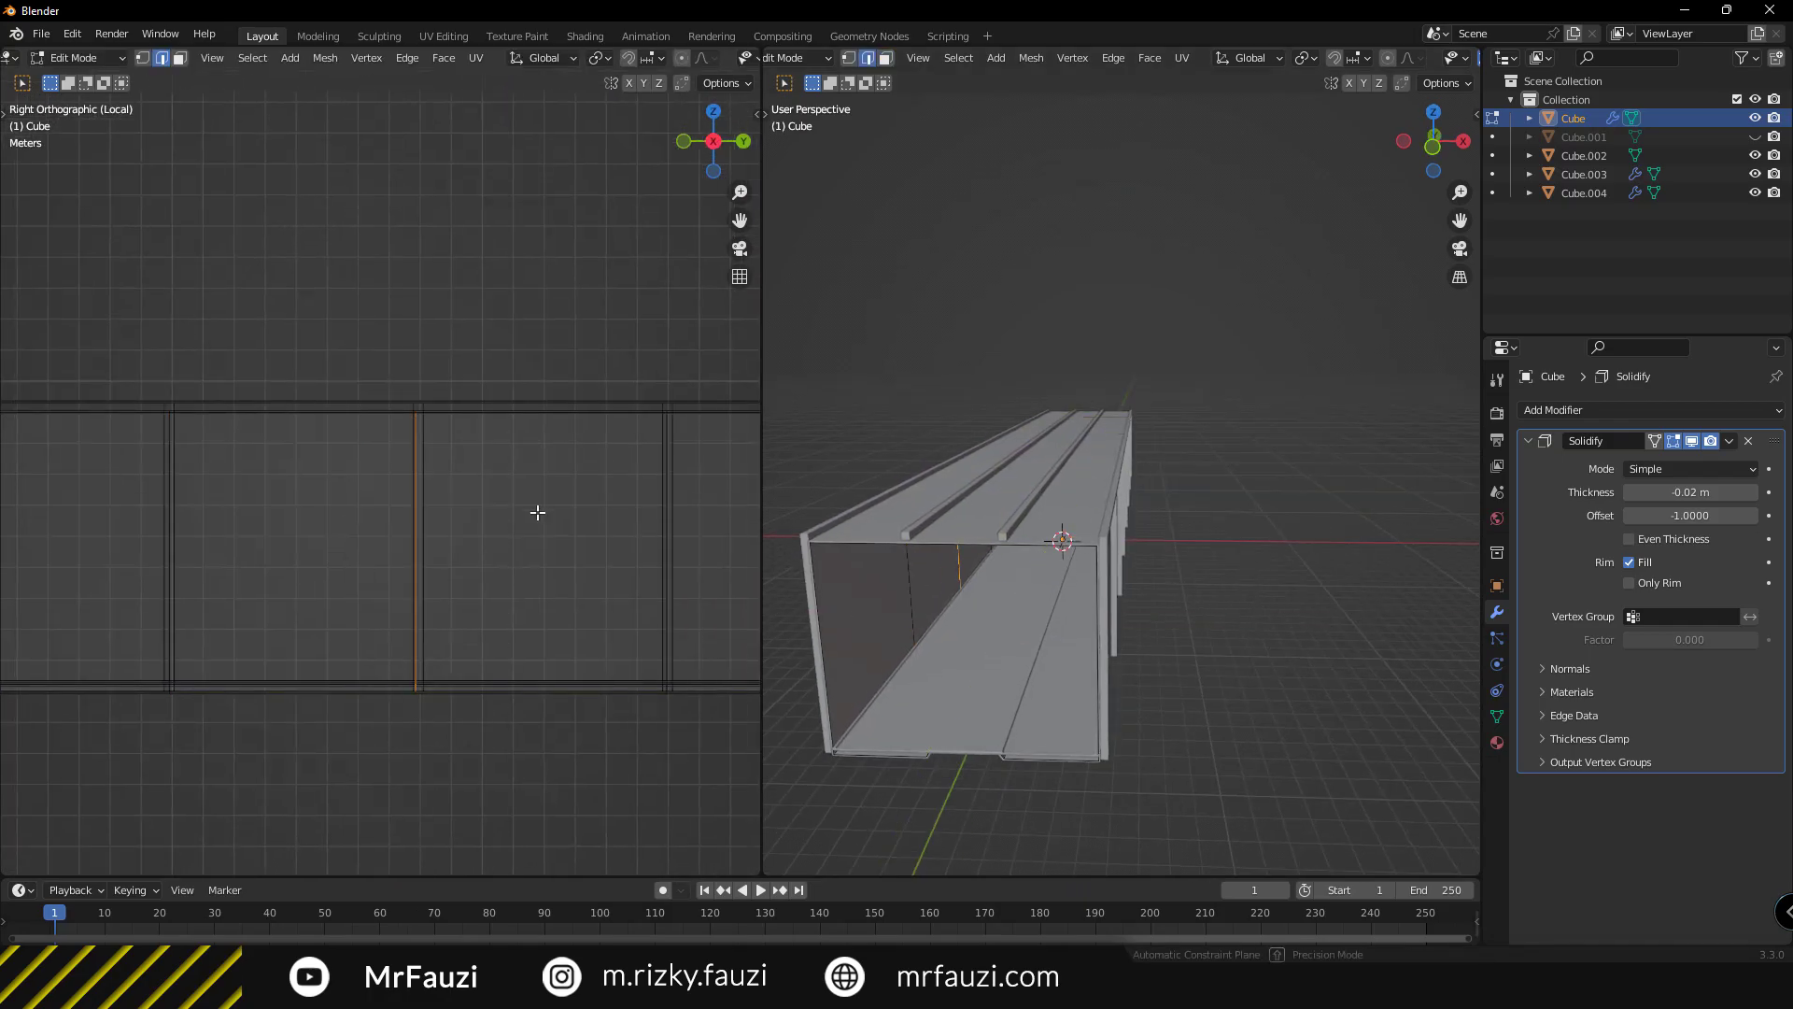
click(566, 513)
Reposition the edge further along Y and vertically.
scroll(445, 641, up, 3)
scroll(349, 388, down, 3)
scroll(404, 672, up, 3)
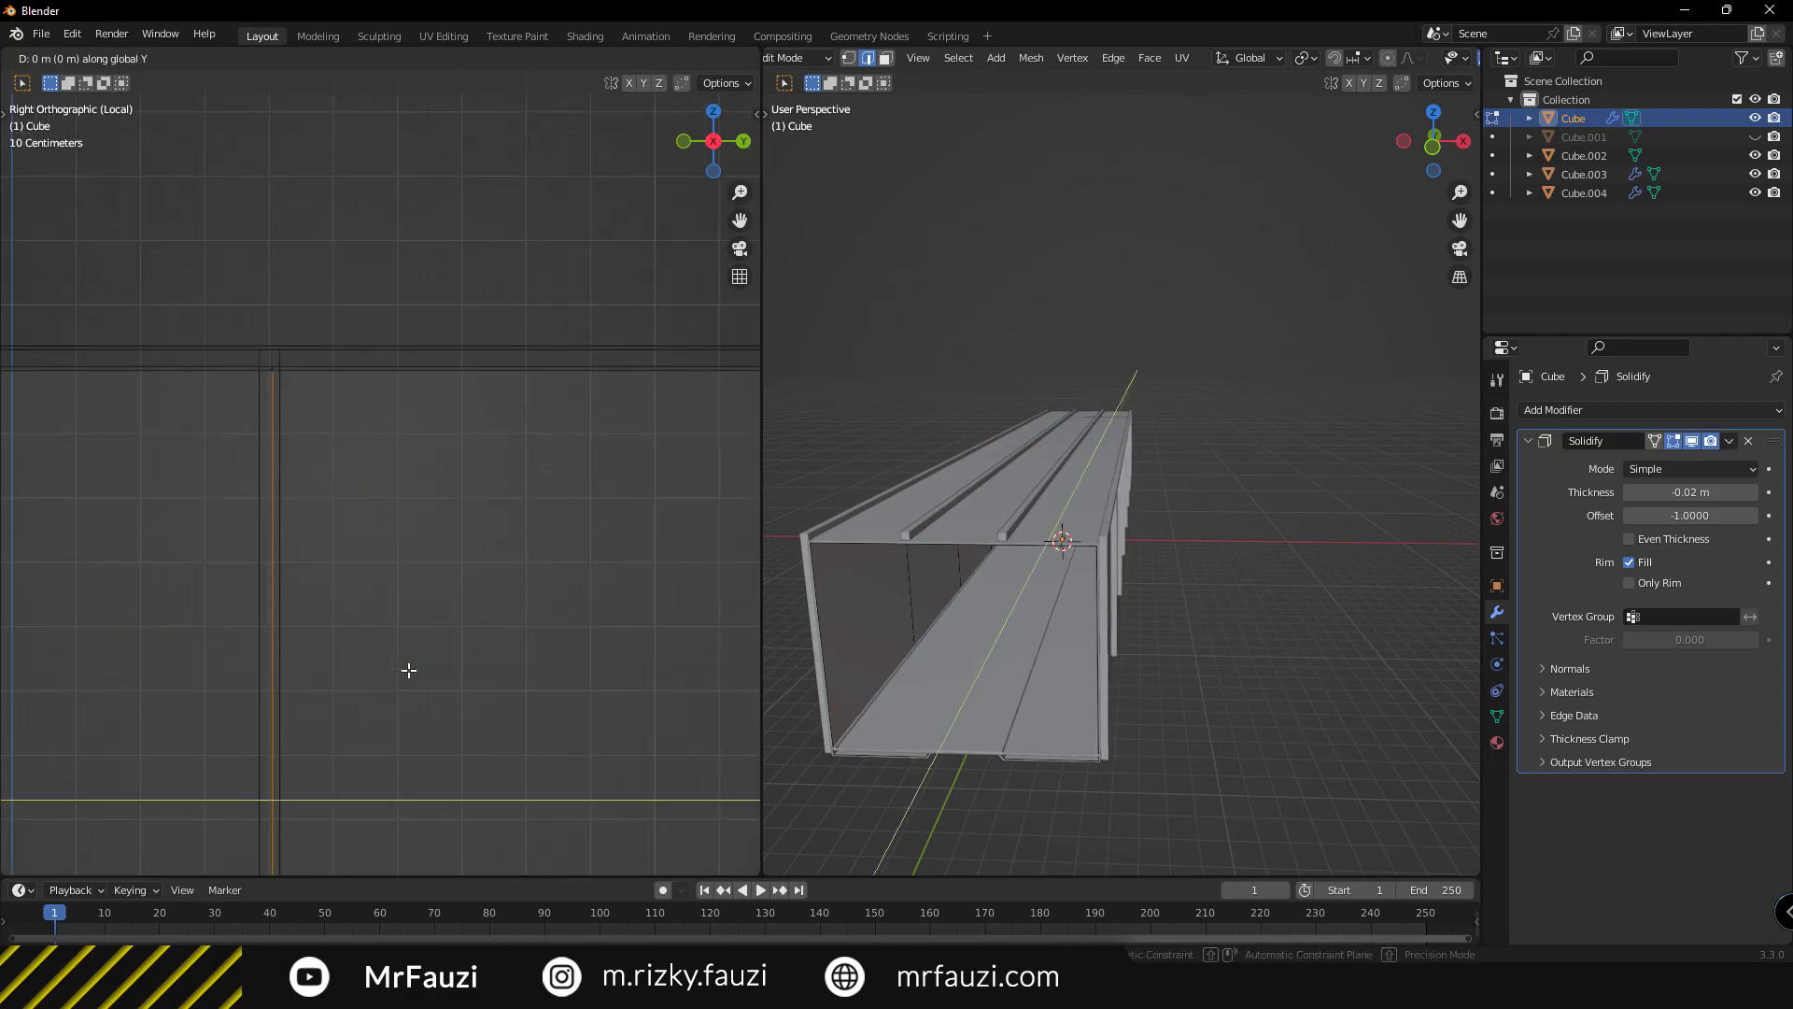
scroll(392, 594, up, 2)
scroll(392, 594, down, 3)
scroll(284, 338, up, 2)
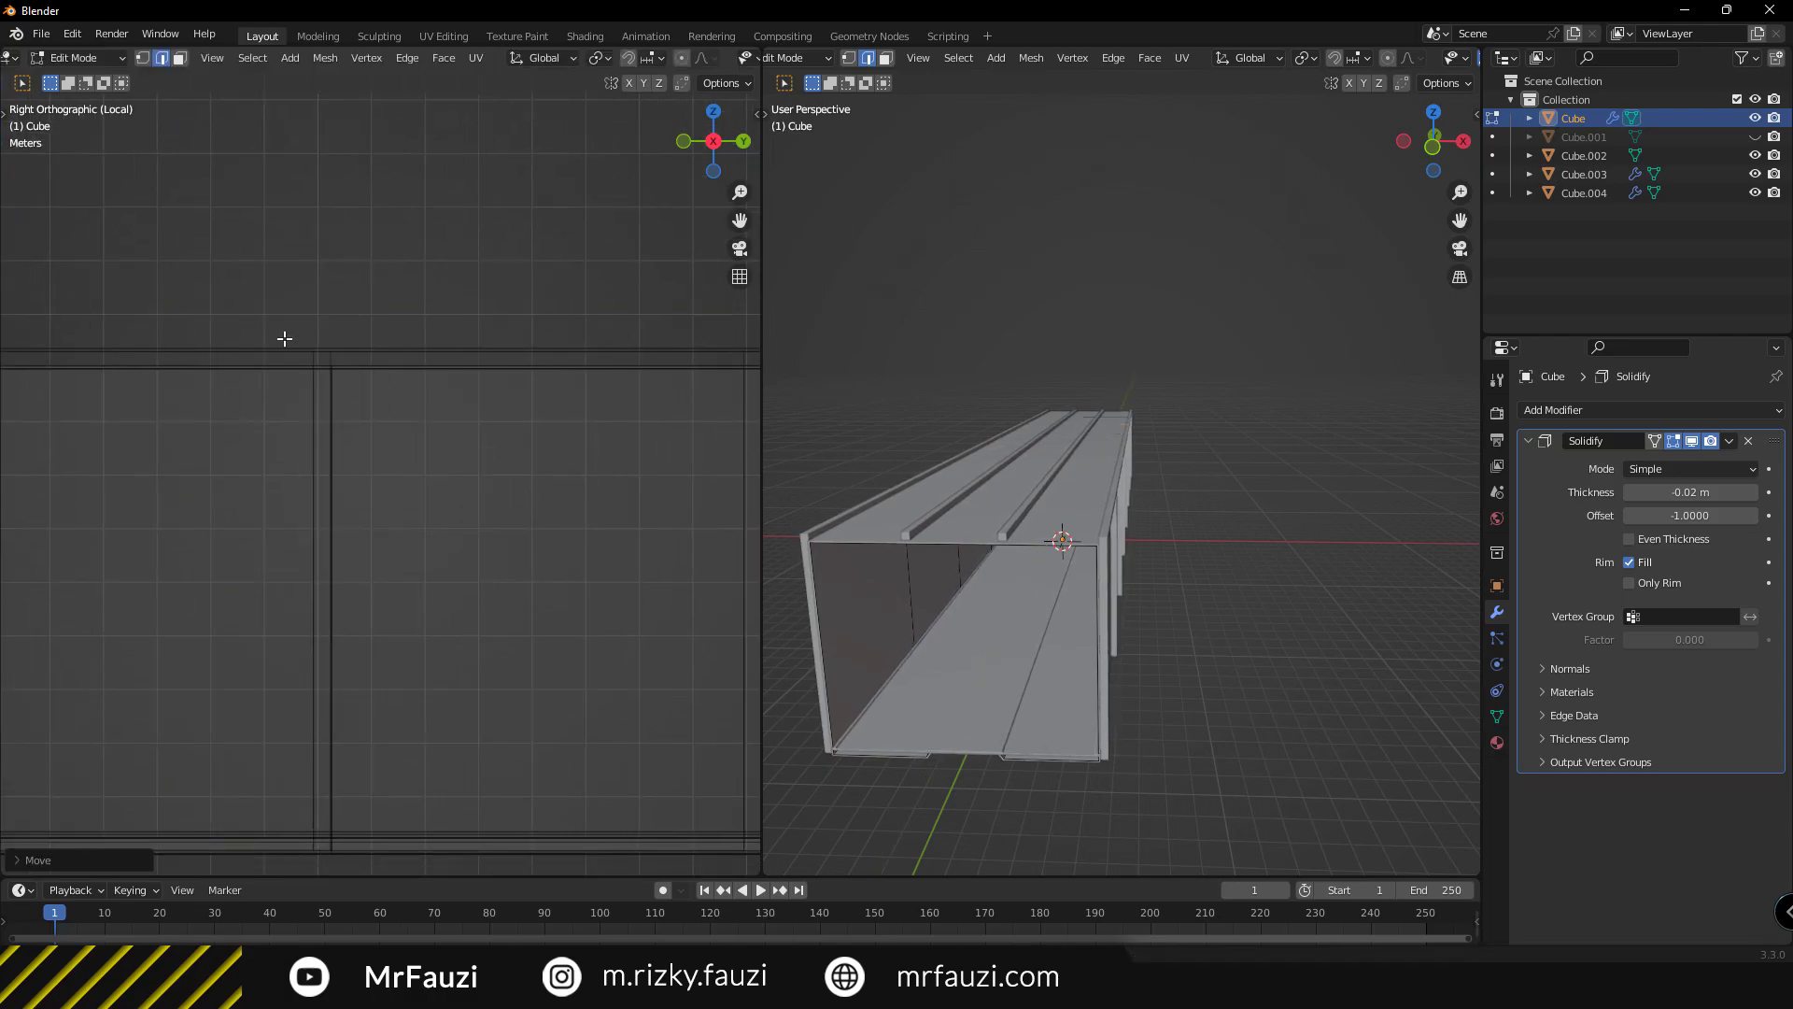
click(367, 701)
scroll(480, 520, down, 2)
scroll(487, 669, down, 4)
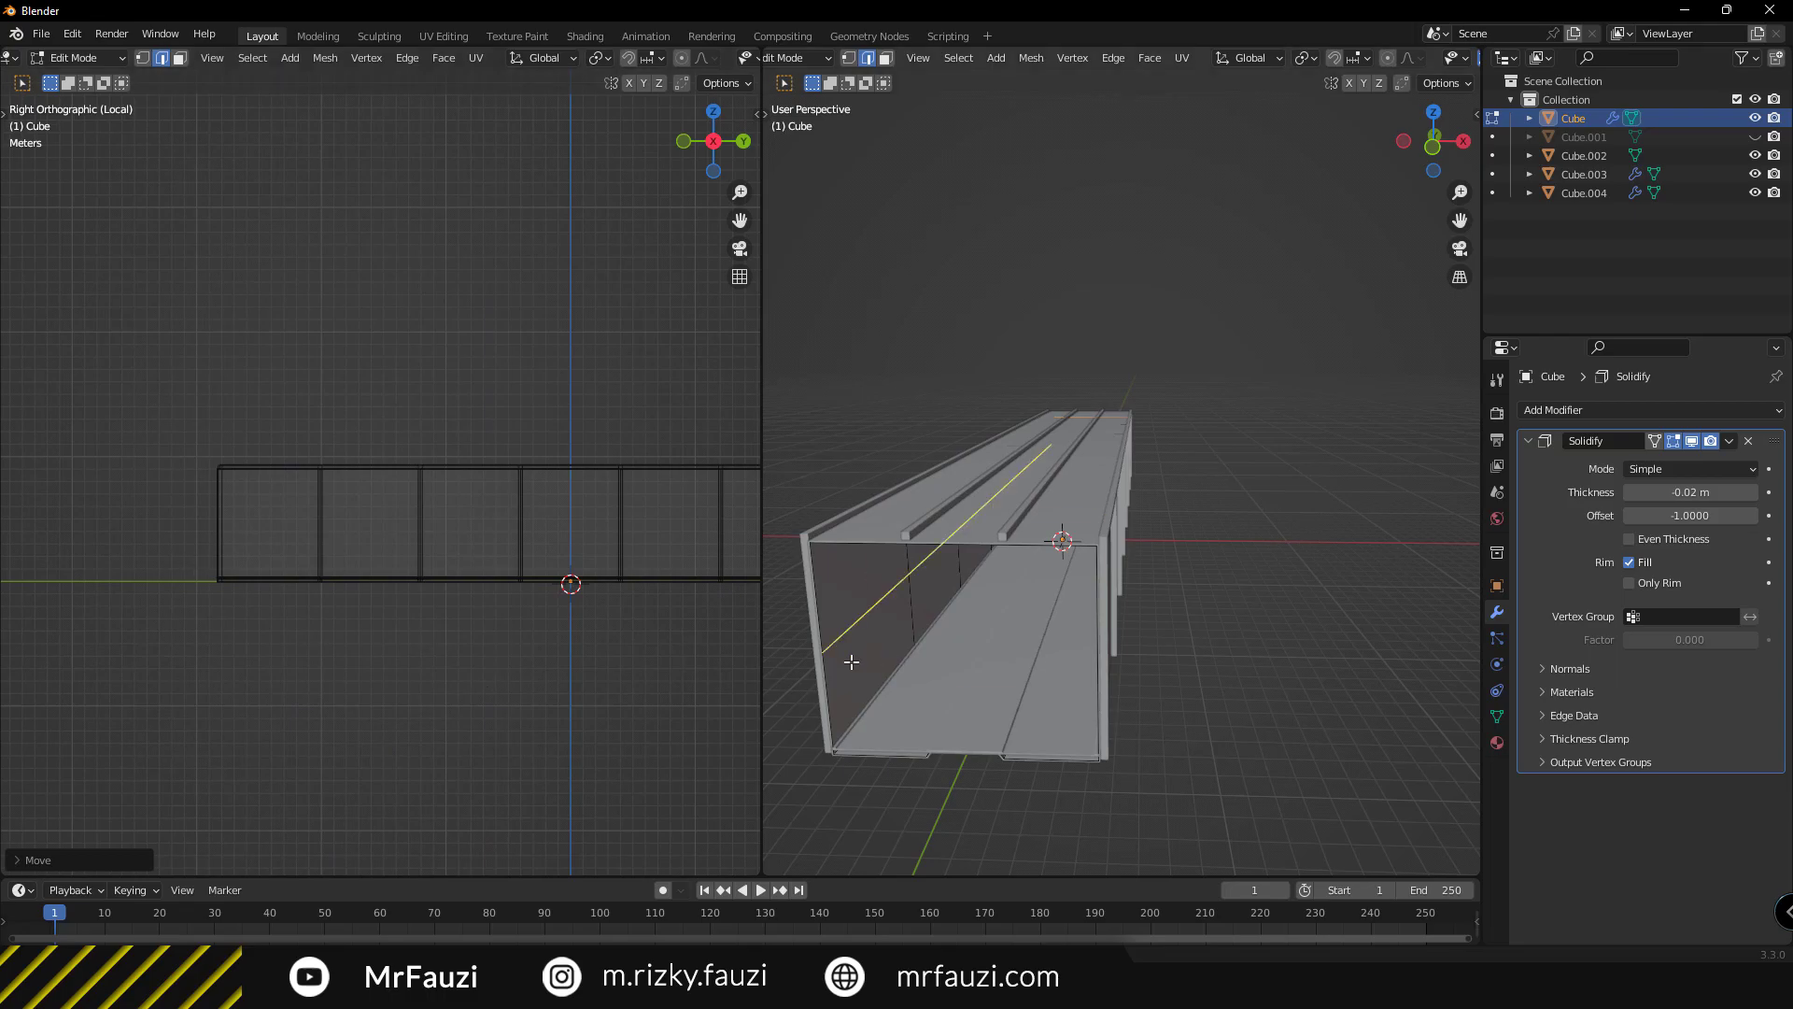
click(1086, 646)
middle_drag(1086, 646, 1066, 653)
Add another vertical wall edge loop to the selection and bevel the loops into narrow strips.
scroll(386, 477, up, 3)
alt+shift+click(274, 543)
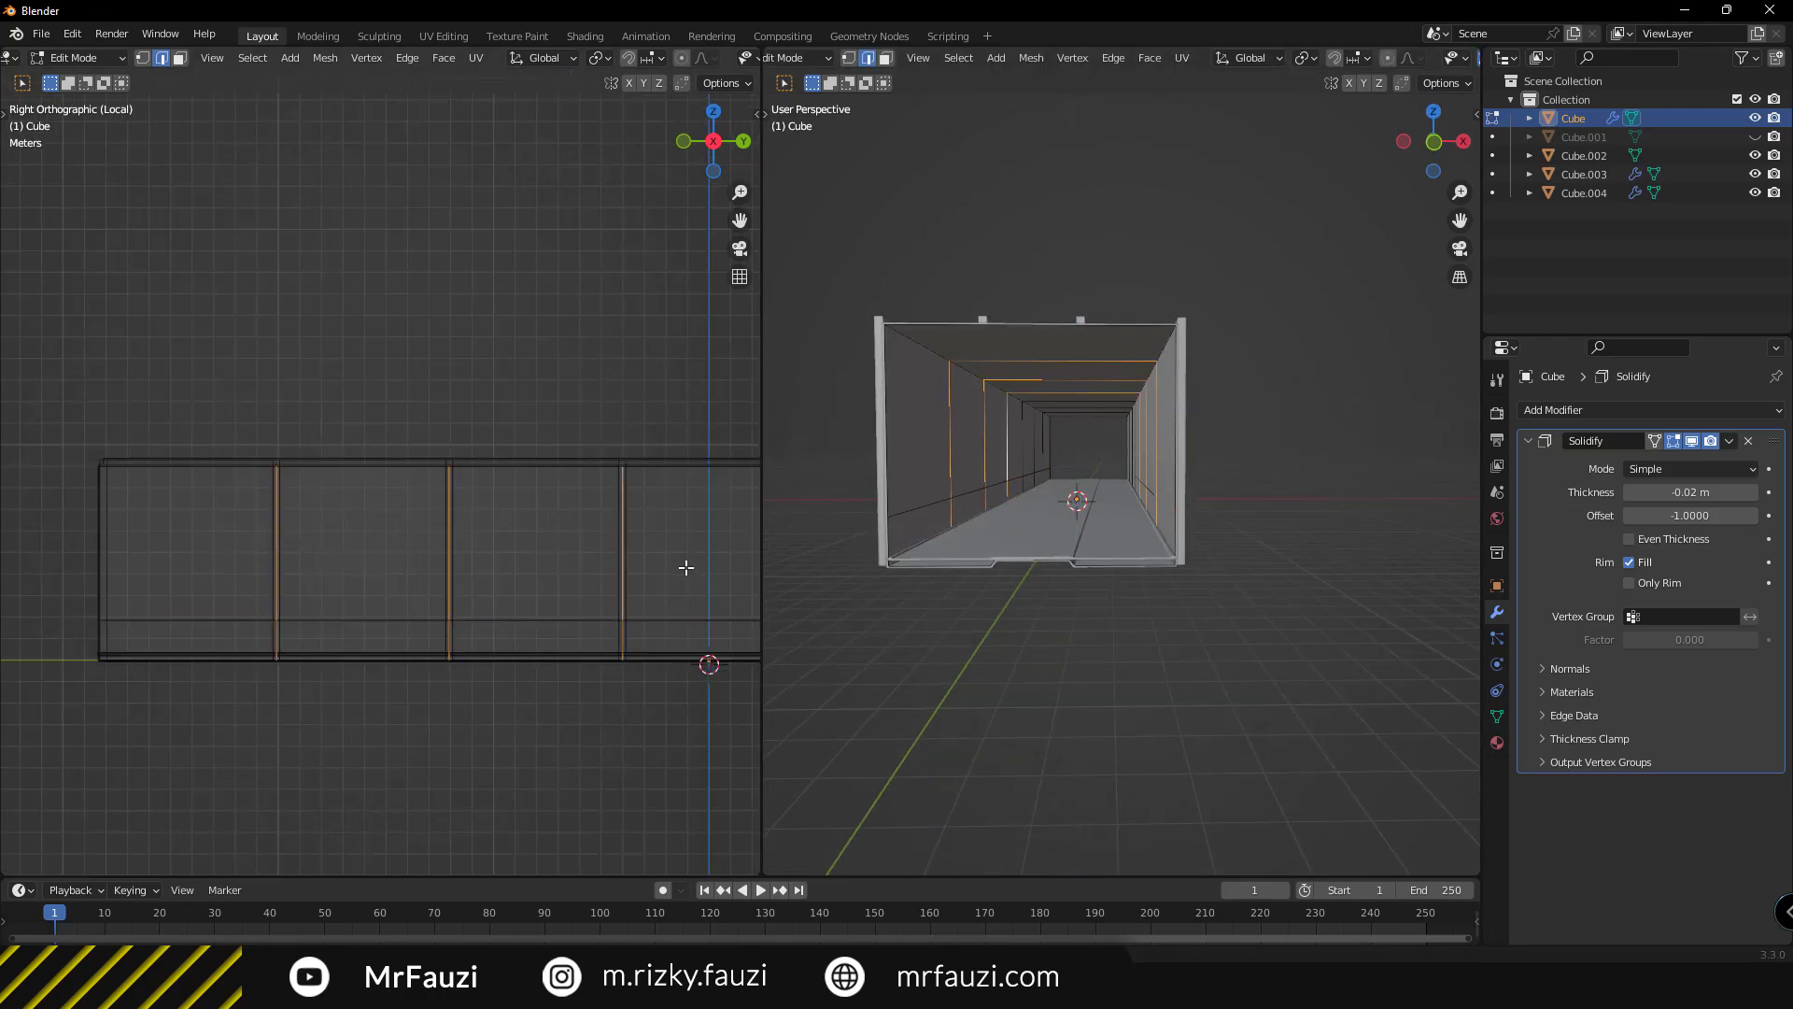
scroll(401, 584, up, 3)
scroll(413, 330, up, 3)
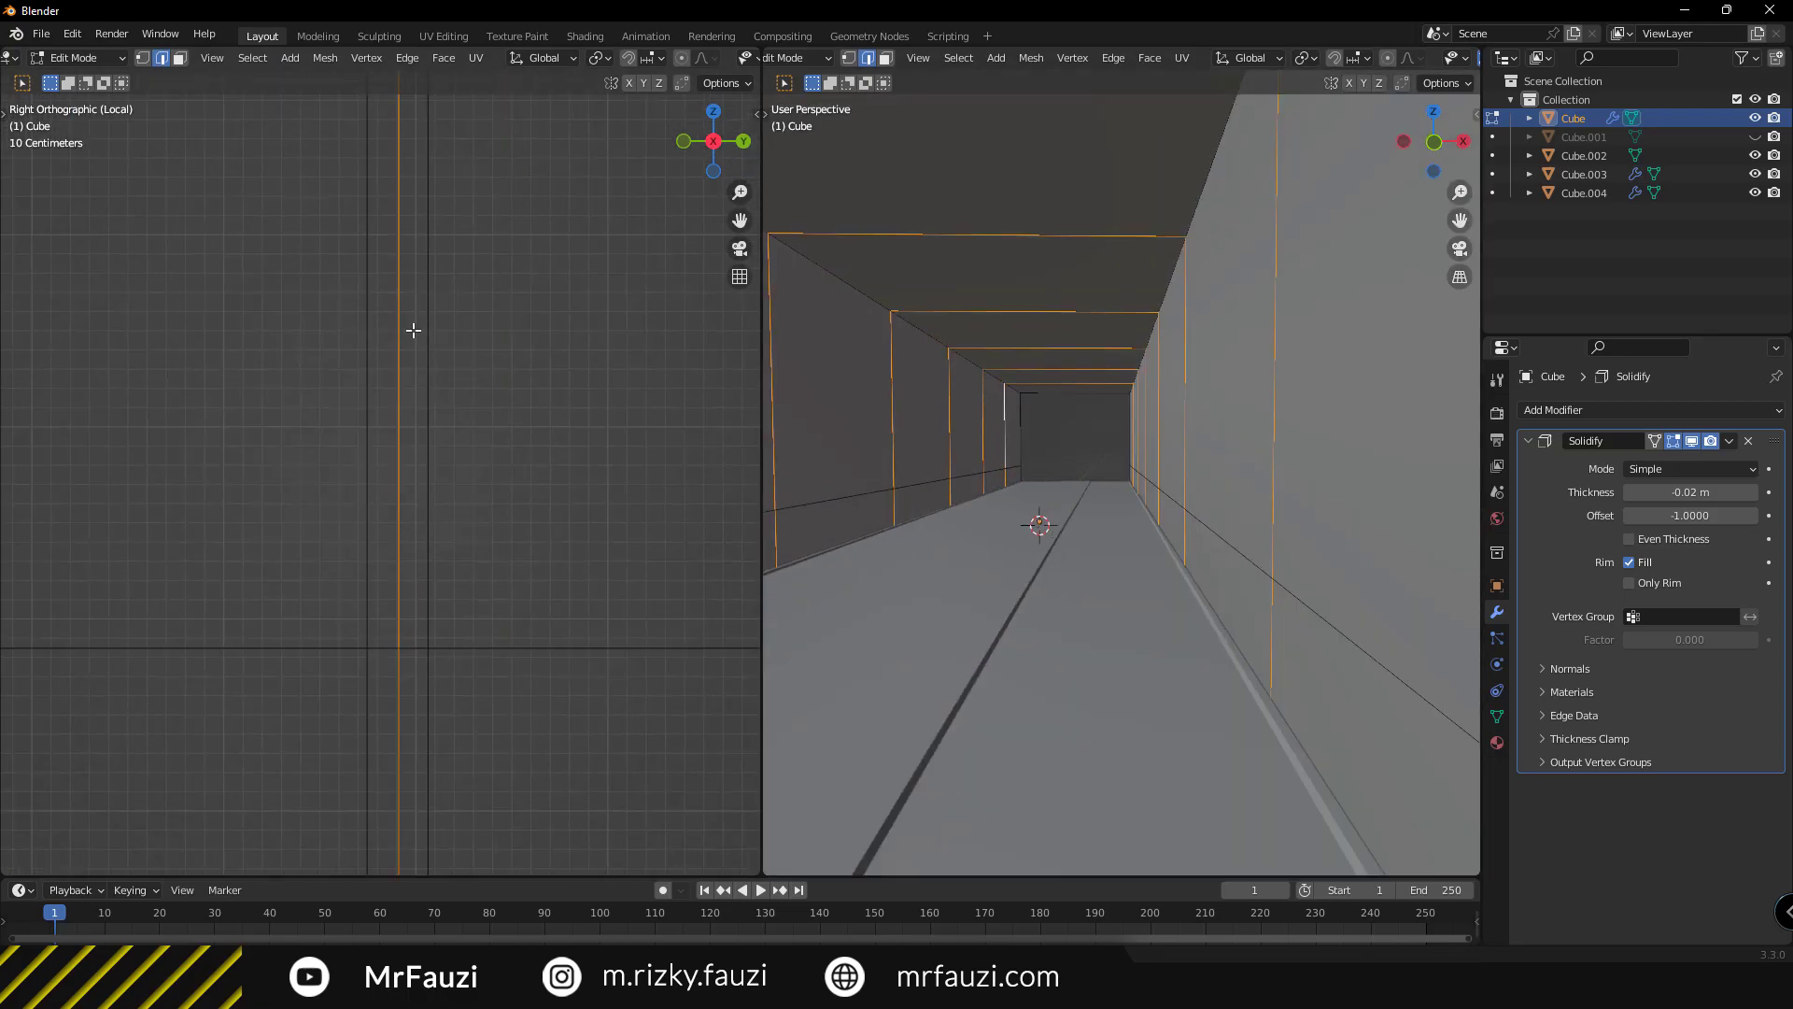
key(ctrl+b)
click(512, 564)
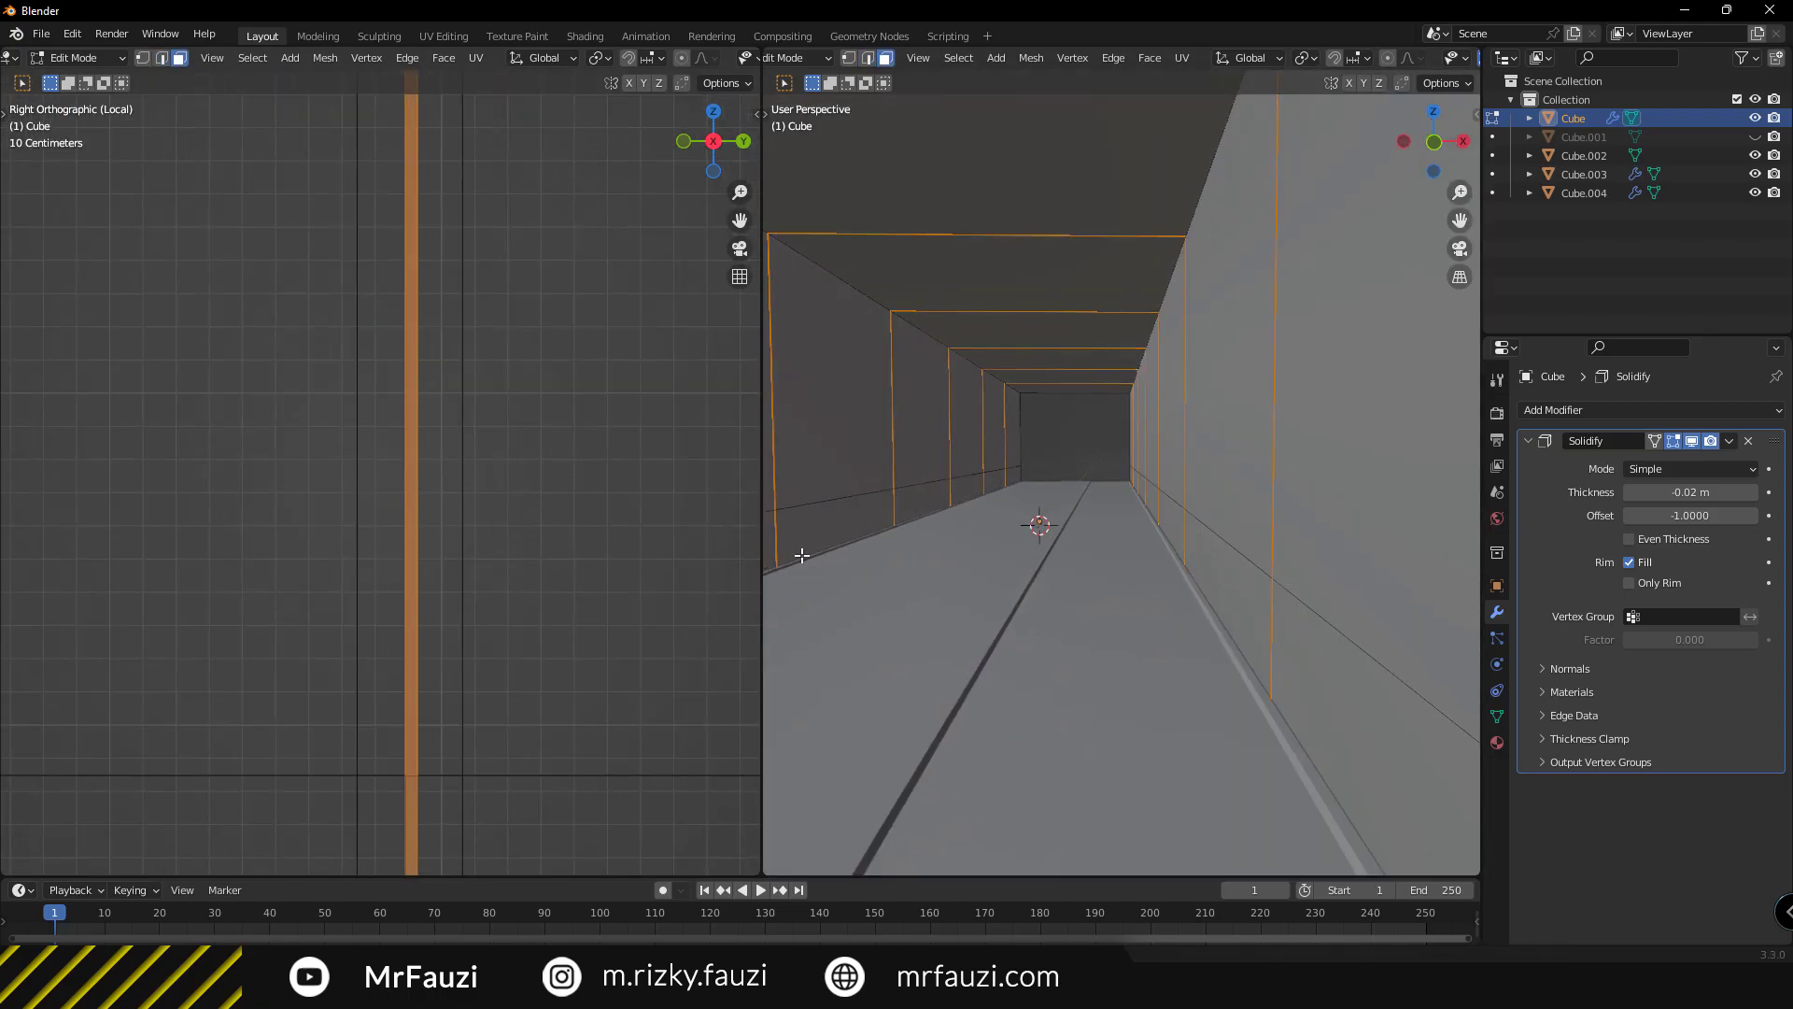
Add a vertex group named Group for the bevelled strips in Object Data properties.
click(1497, 716)
click(1768, 469)
key(3)
key(ctrl+z)
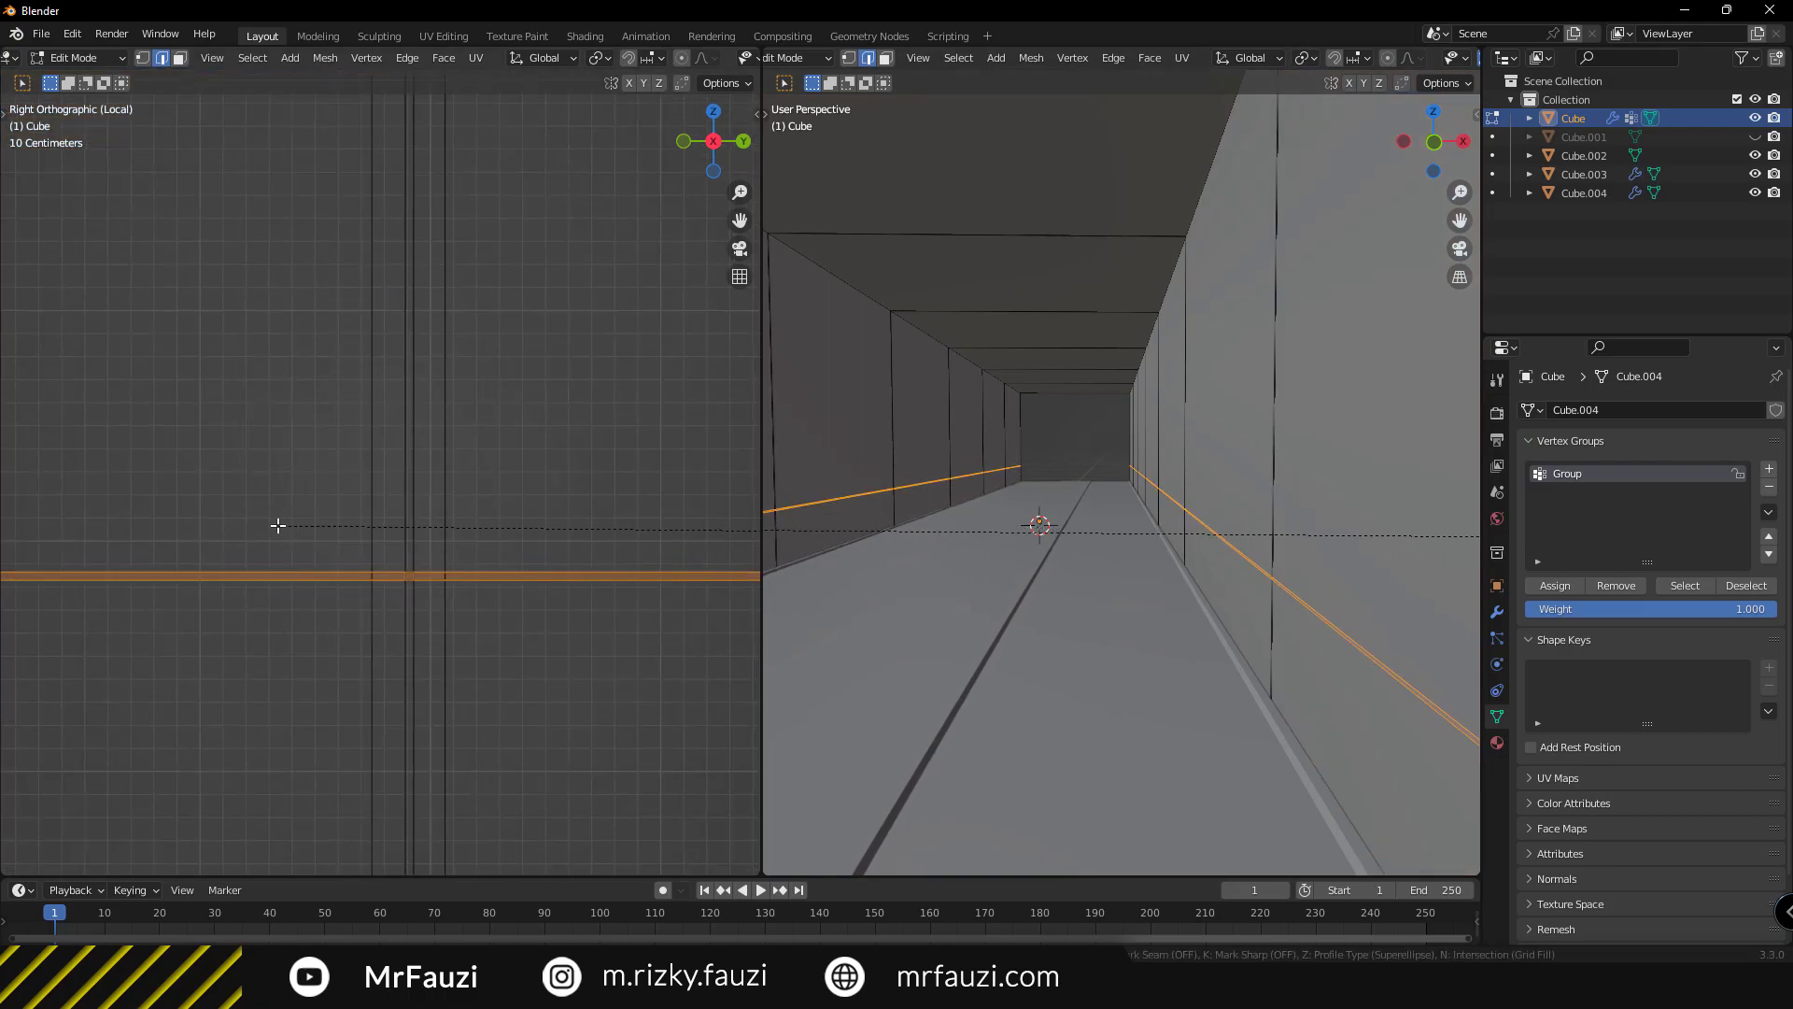
Add a second vertex group, Group.001, to the corridor shell and leave Edit Mode.
click(1768, 469)
mouse_move(453, 560)
middle_down()
mouse_move(537, 478)
mouse_move(684, 427)
mouse_move(484, 488)
mouse_move(252, 628)
middle_up()
key(Tab)
Extrude faces on the Cube.003 wall piece in face select mode.
click(253, 628)
key(Tab)
key(3)
mouse_move(591, 596)
middle_down()
mouse_move(496, 564)
mouse_move(264, 644)
mouse_move(388, 584)
mouse_move(232, 356)
middle_up()
click(316, 425)
scroll(308, 428, down, 3)
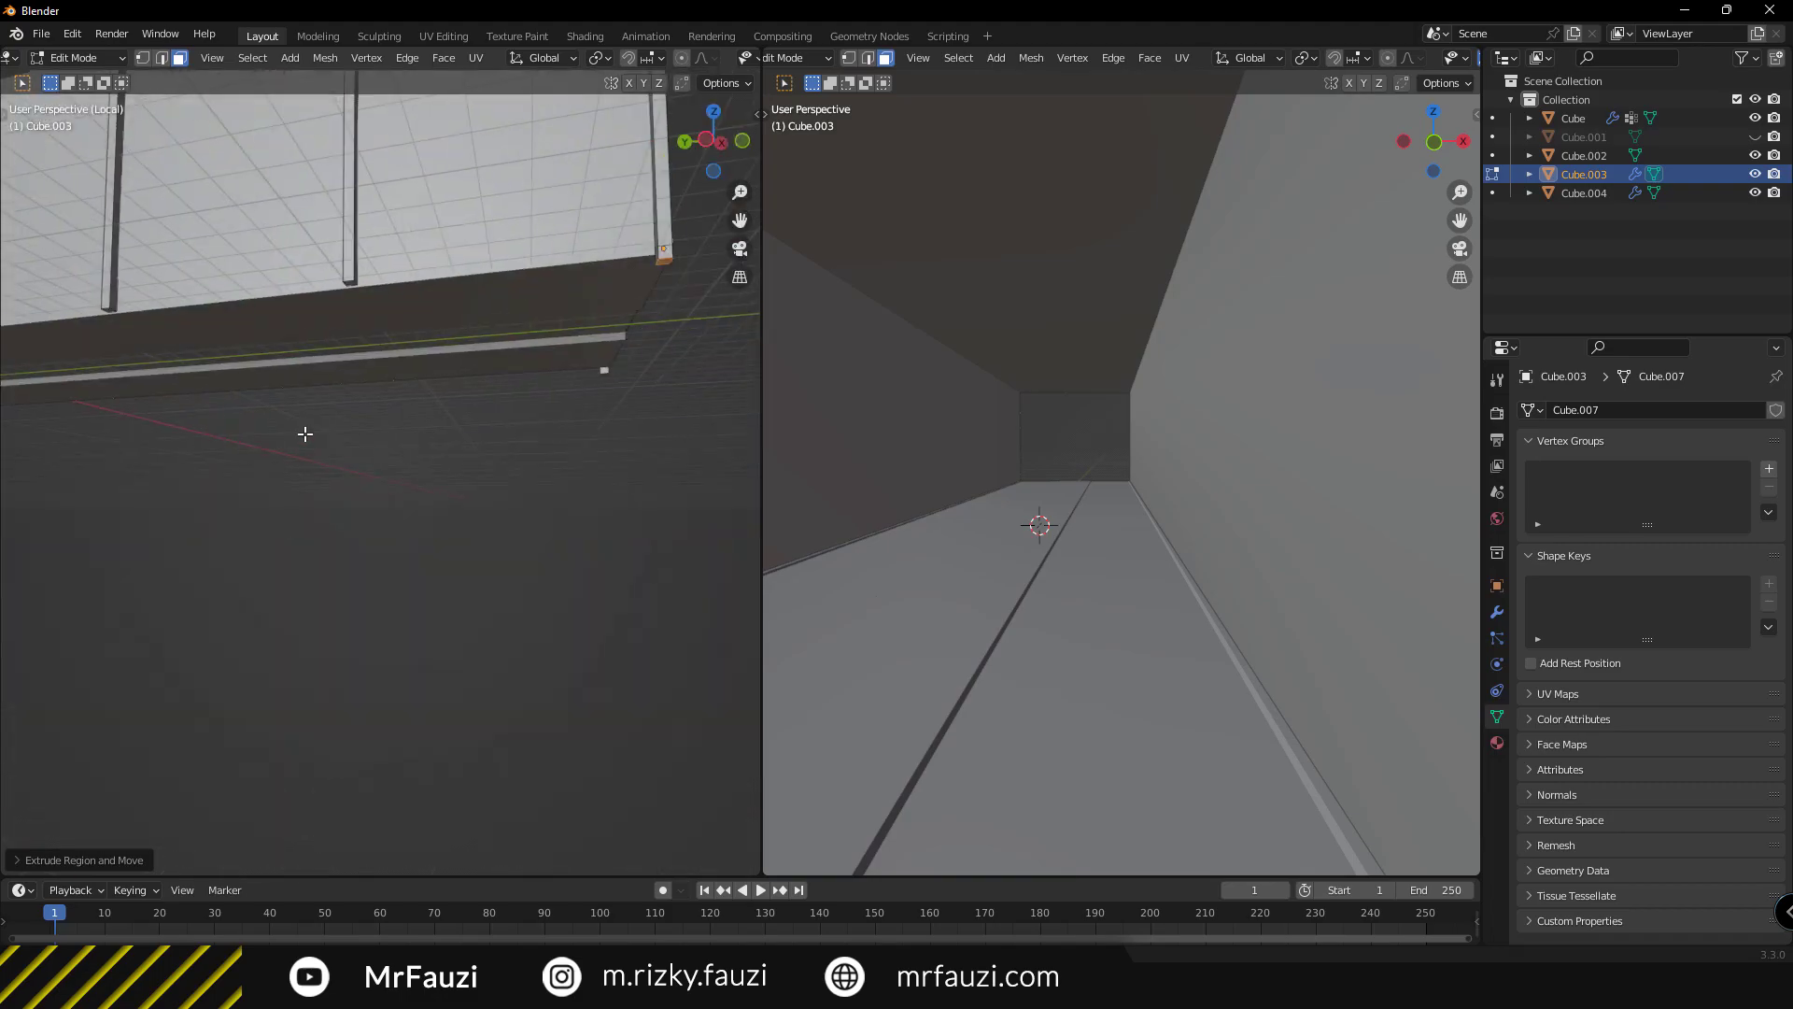
mouse_move(304, 429)
middle_down()
mouse_move(472, 600)
mouse_move(619, 531)
mouse_move(561, 571)
mouse_move(588, 606)
mouse_move(406, 629)
middle_up()
right_click(560, 571)
Return to Object Mode, select the floor piece Cube.002, then select all objects.
key(Tab)
click(406, 628)
key(a)
scroll(441, 558, down, 4)
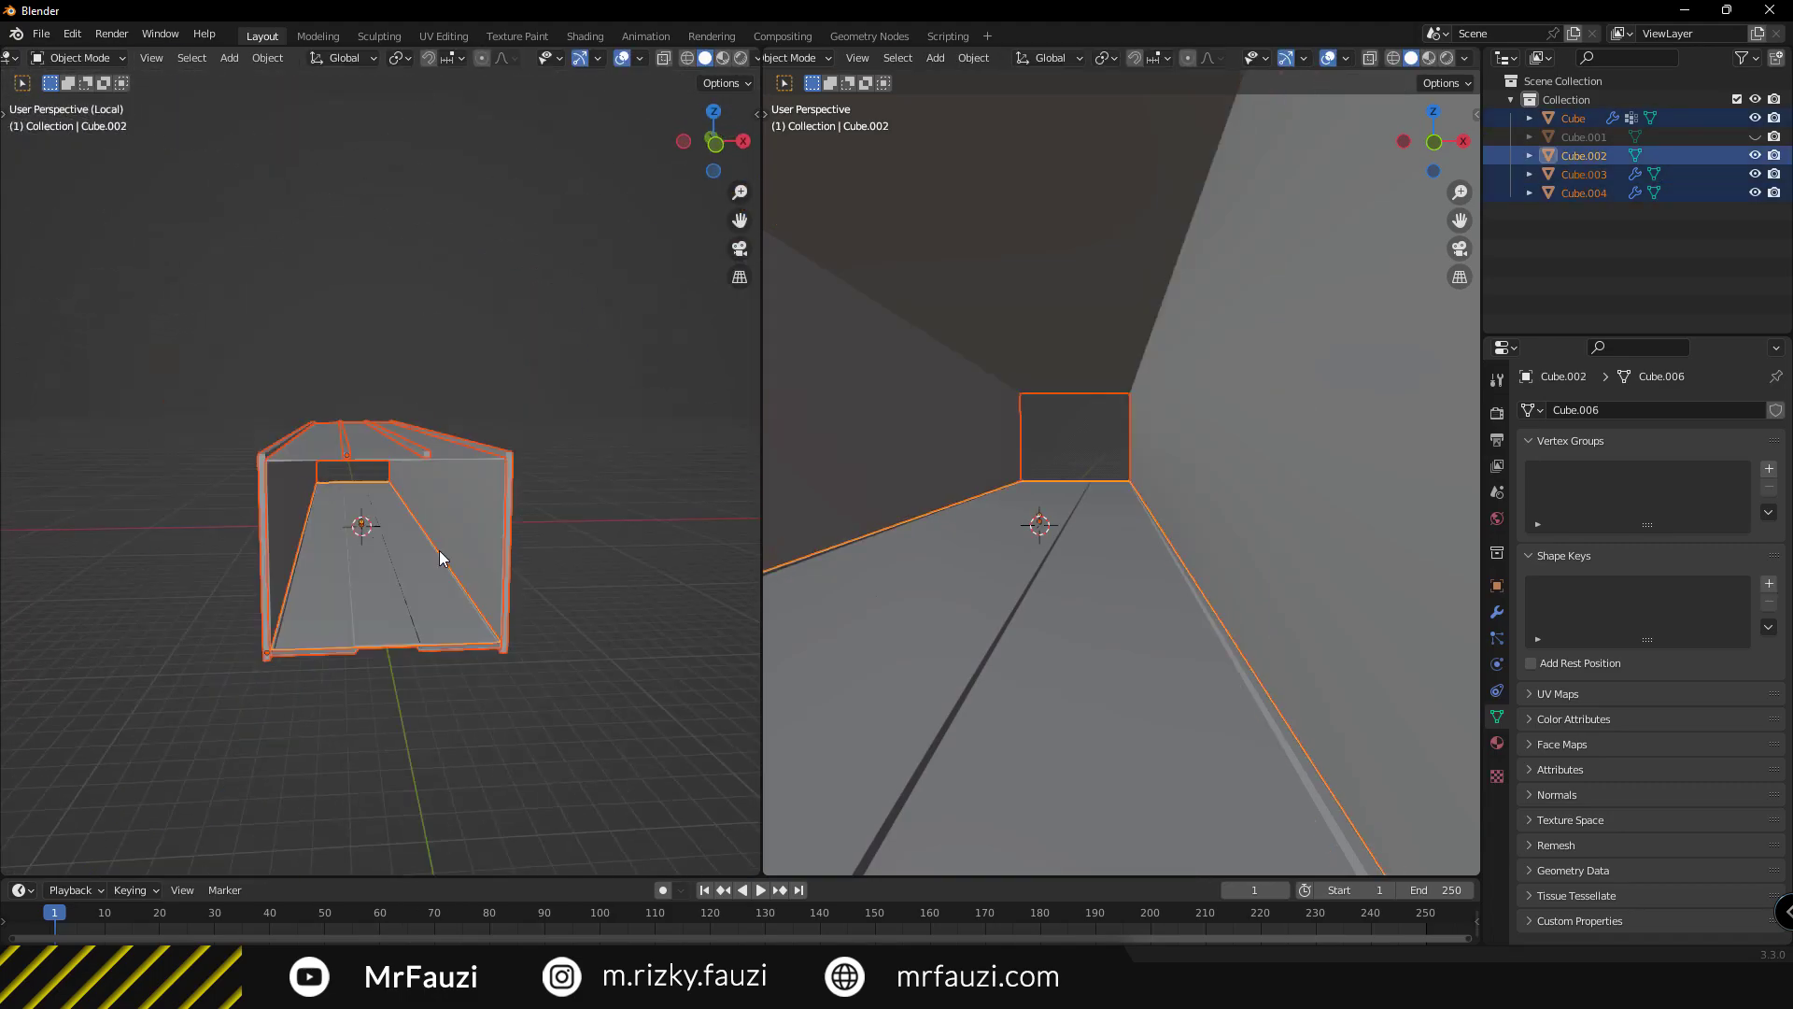
Add a new plane and move it over the floor in top wireframe view.
key(alt+a)
key(shift+a)
click(451, 47)
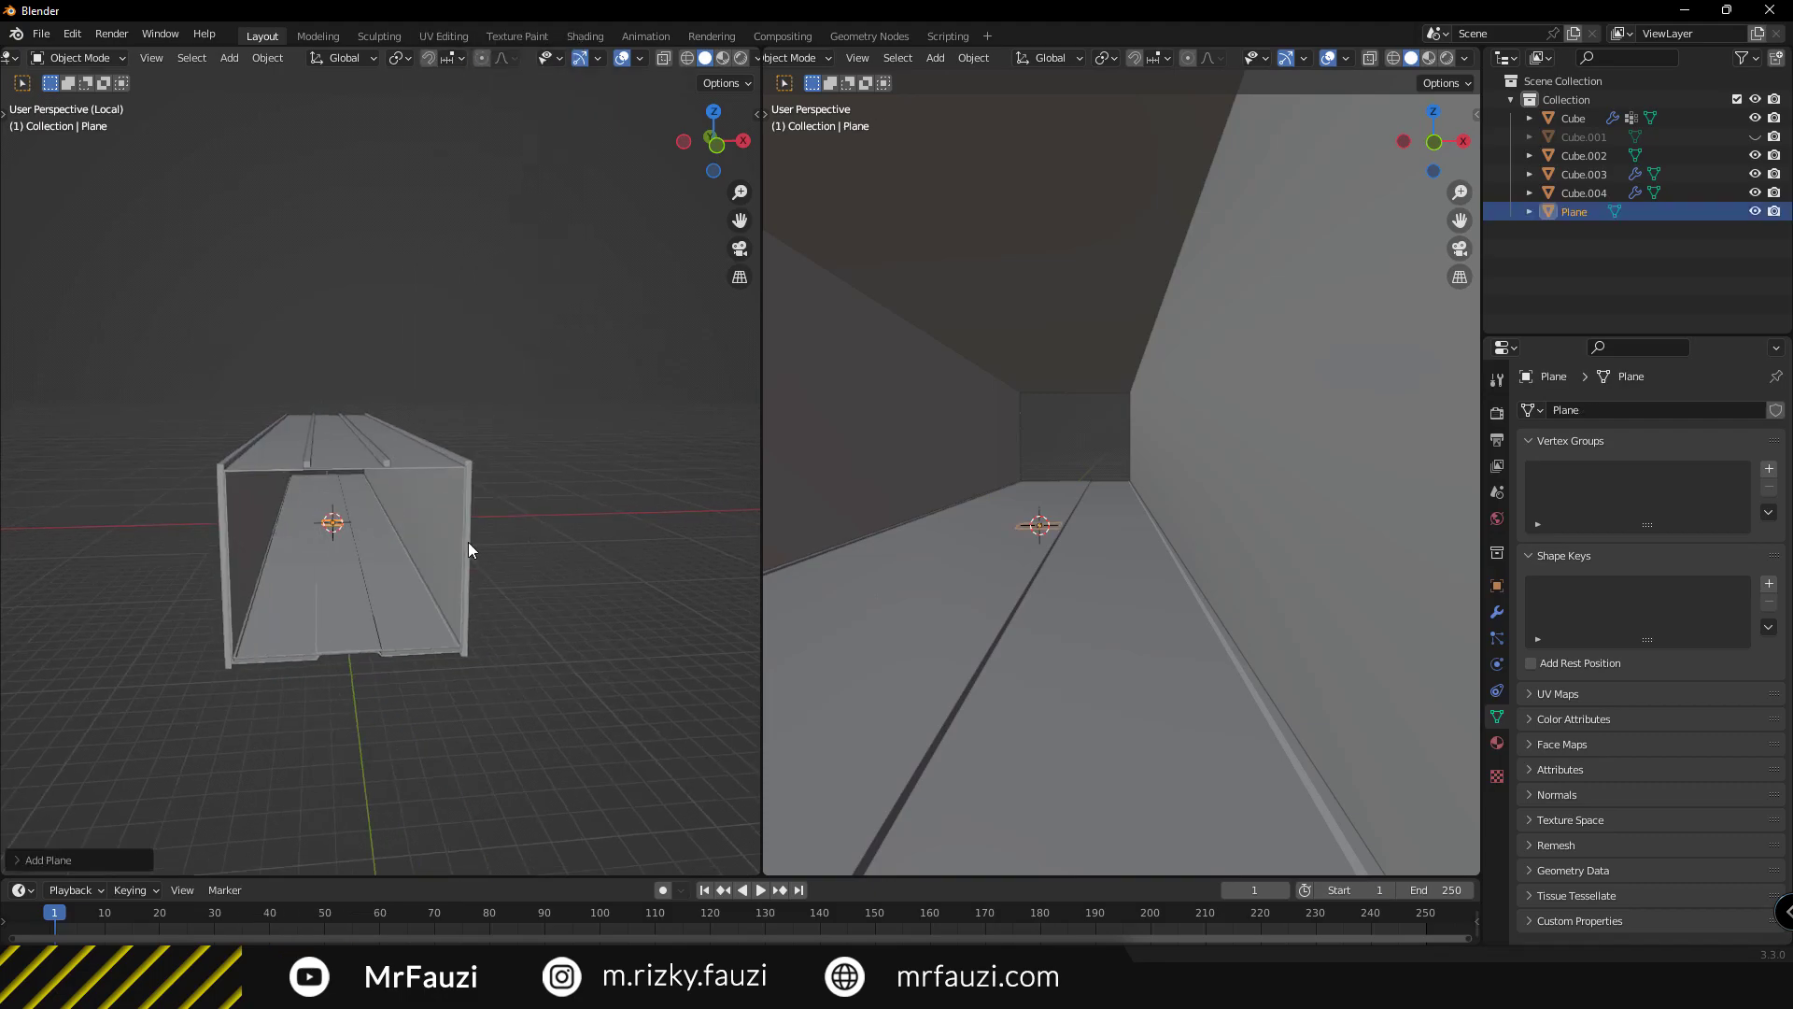
shift+click(403, 660)
key(z)
key(KP_7)
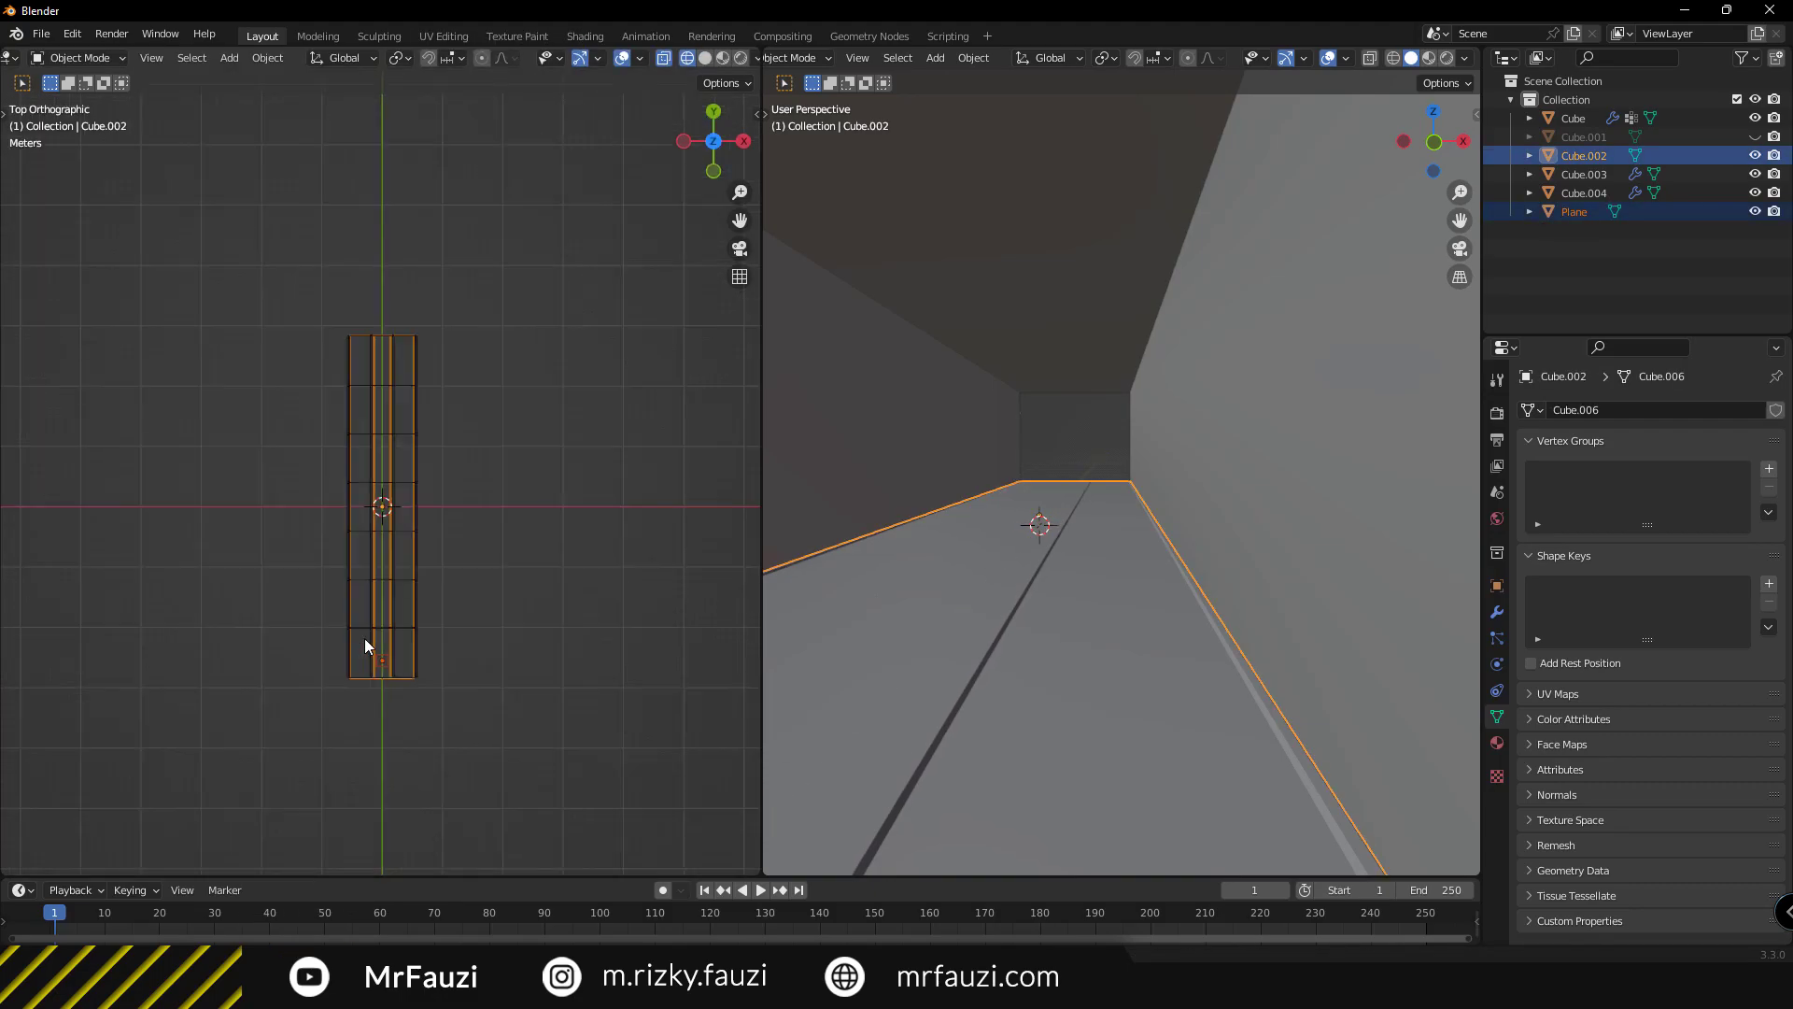
scroll(392, 757, up, 5)
drag(392, 592, 420, 647)
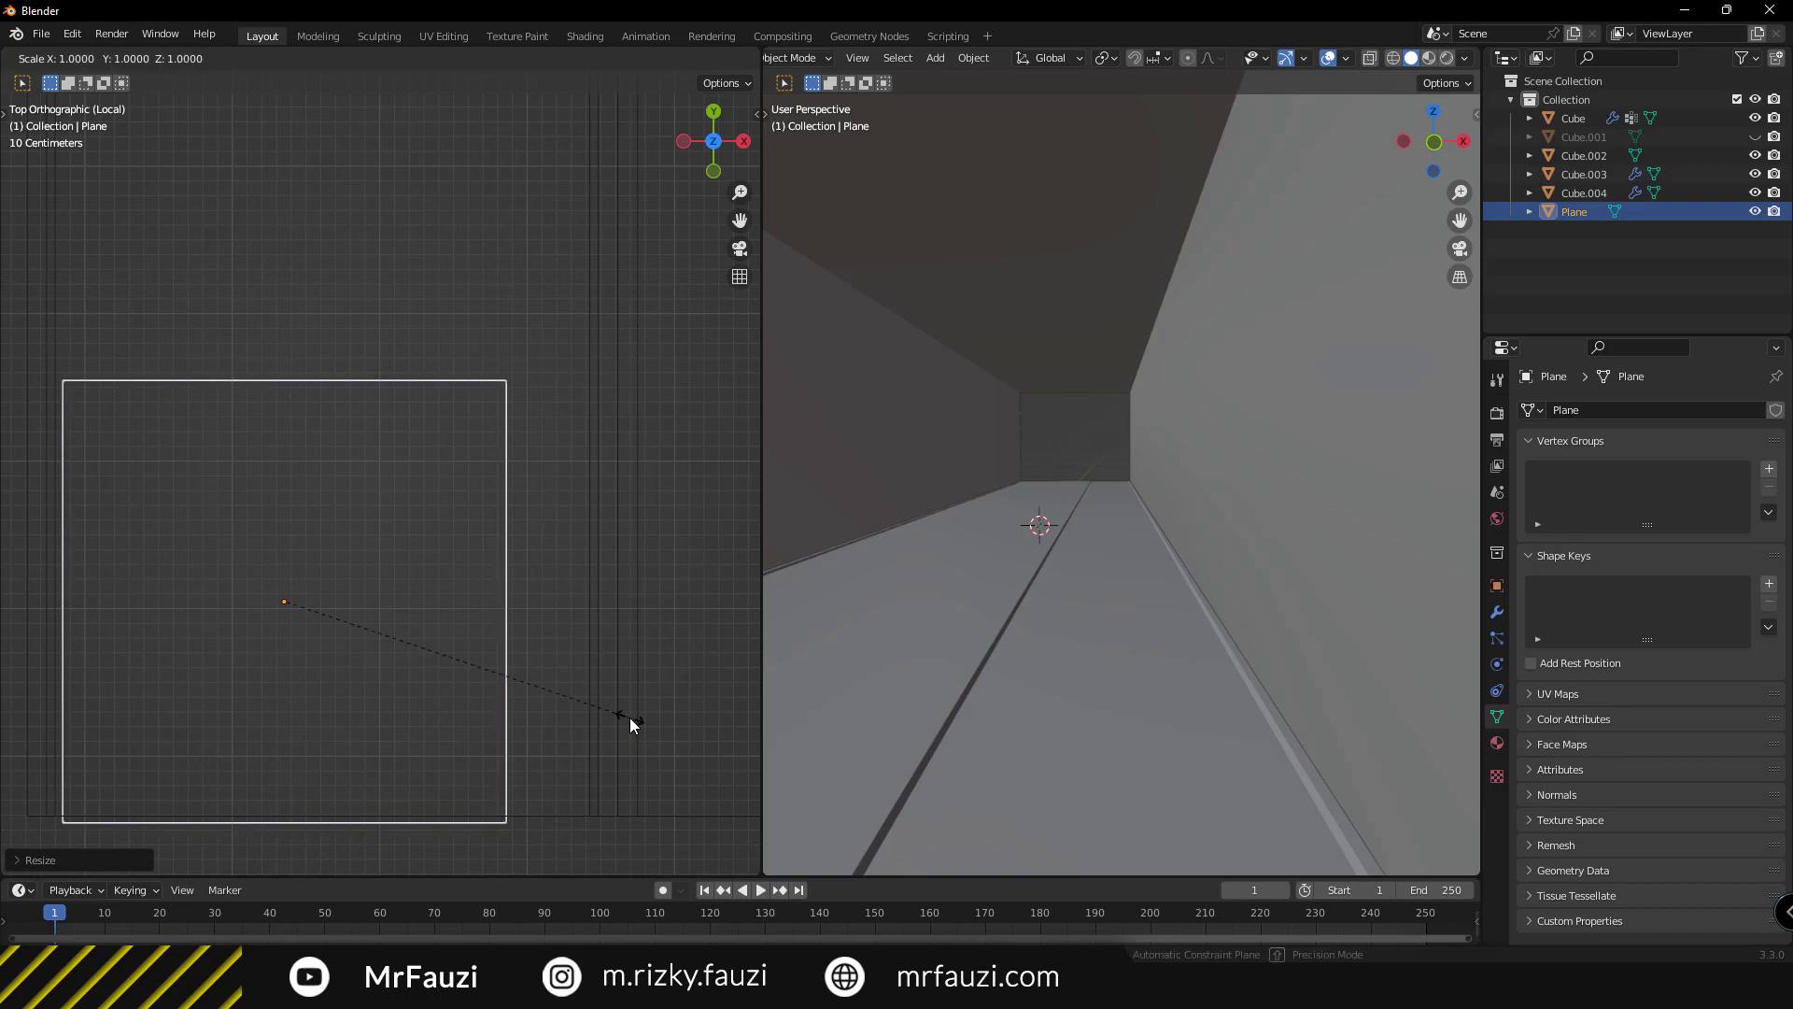
Try resizing the plane along Y, then undo to keep it square.
key(y)
scroll(560, 691, down, 2)
scroll(602, 647, up, 1)
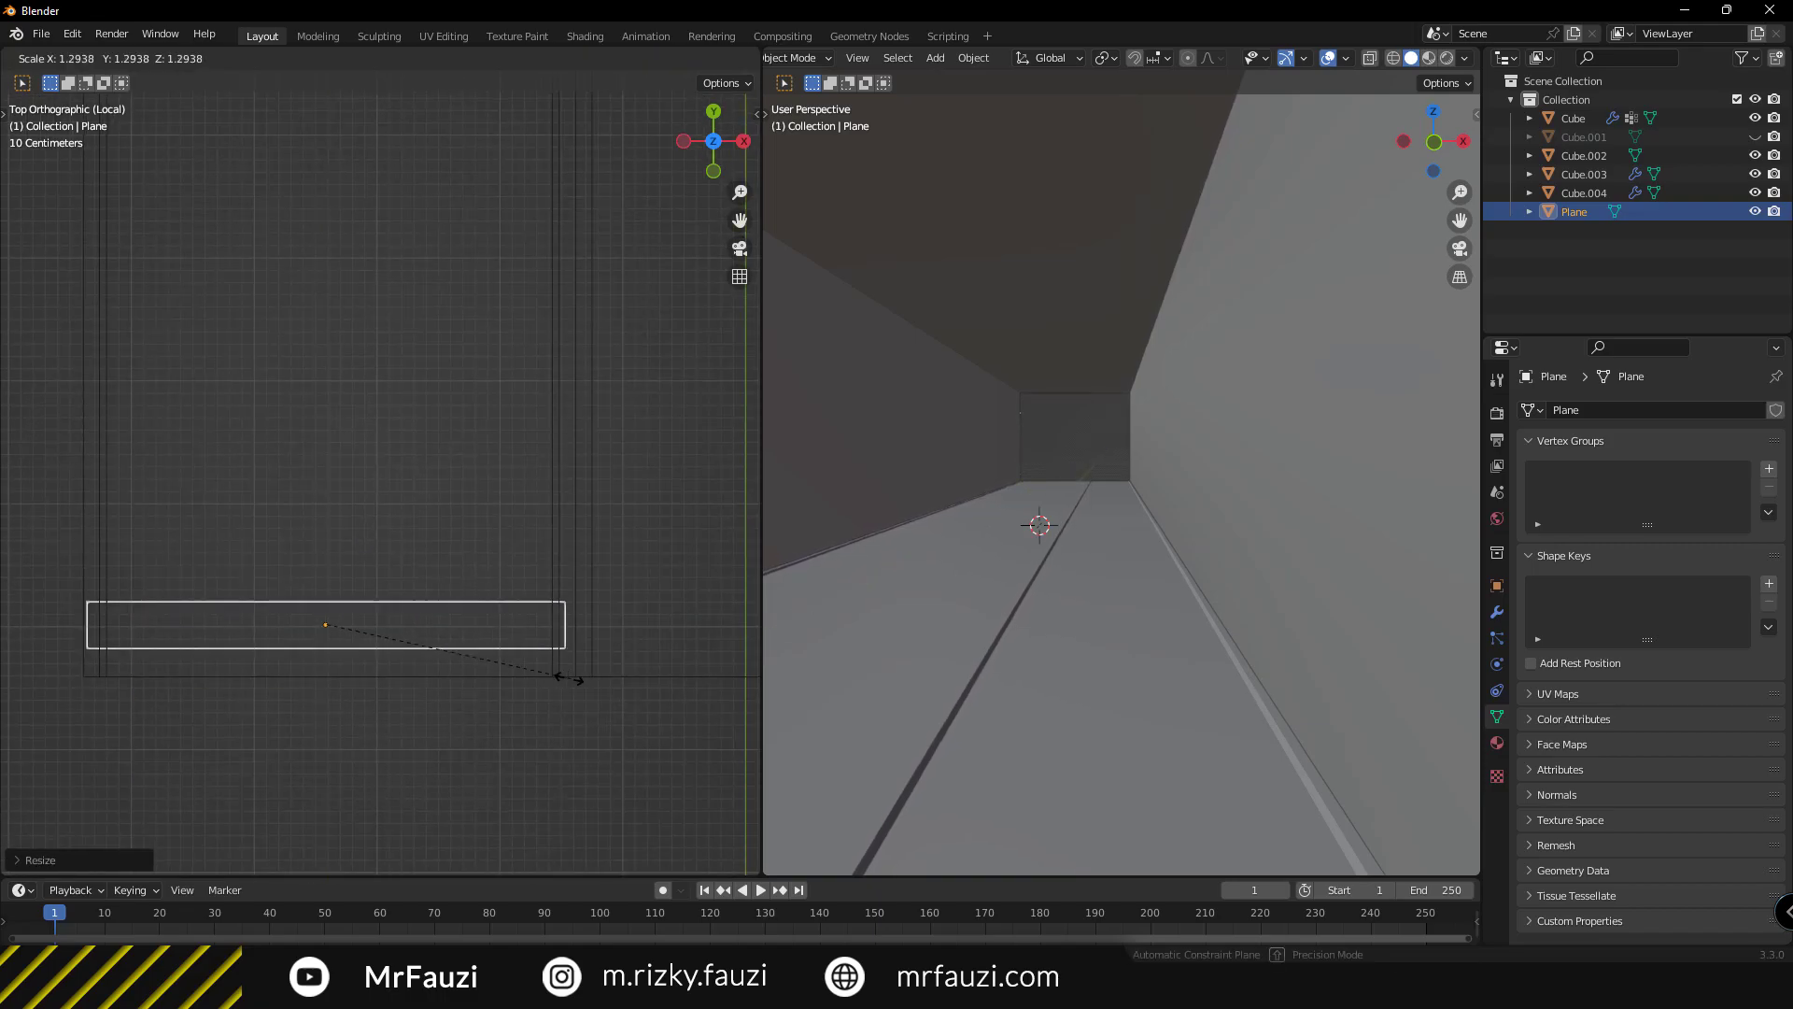
key(ctrl+z)
scroll(373, 649, down, 4)
In Edit Mode, try subdividing the plane, then undo the subdivision.
key(Tab)
scroll(324, 526, up, 3)
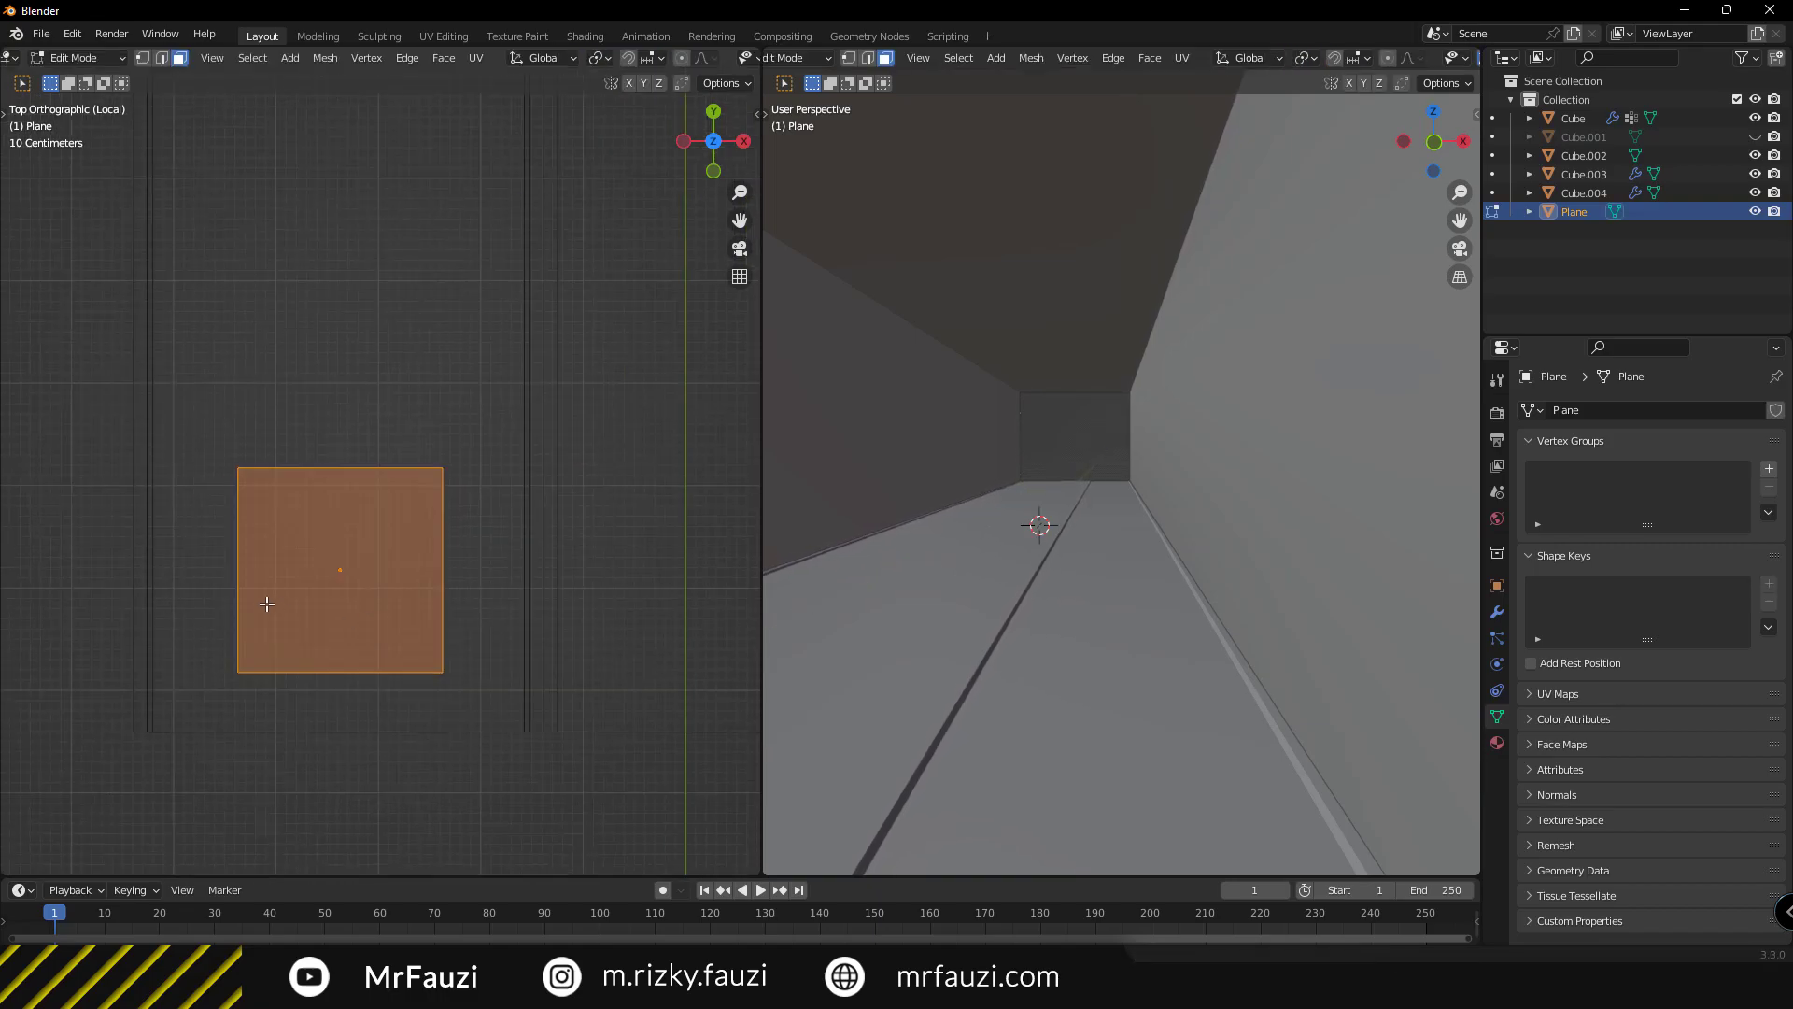
right_click(243, 495)
click(205, 495)
click(46, 702)
double_click(185, 732)
key(Return)
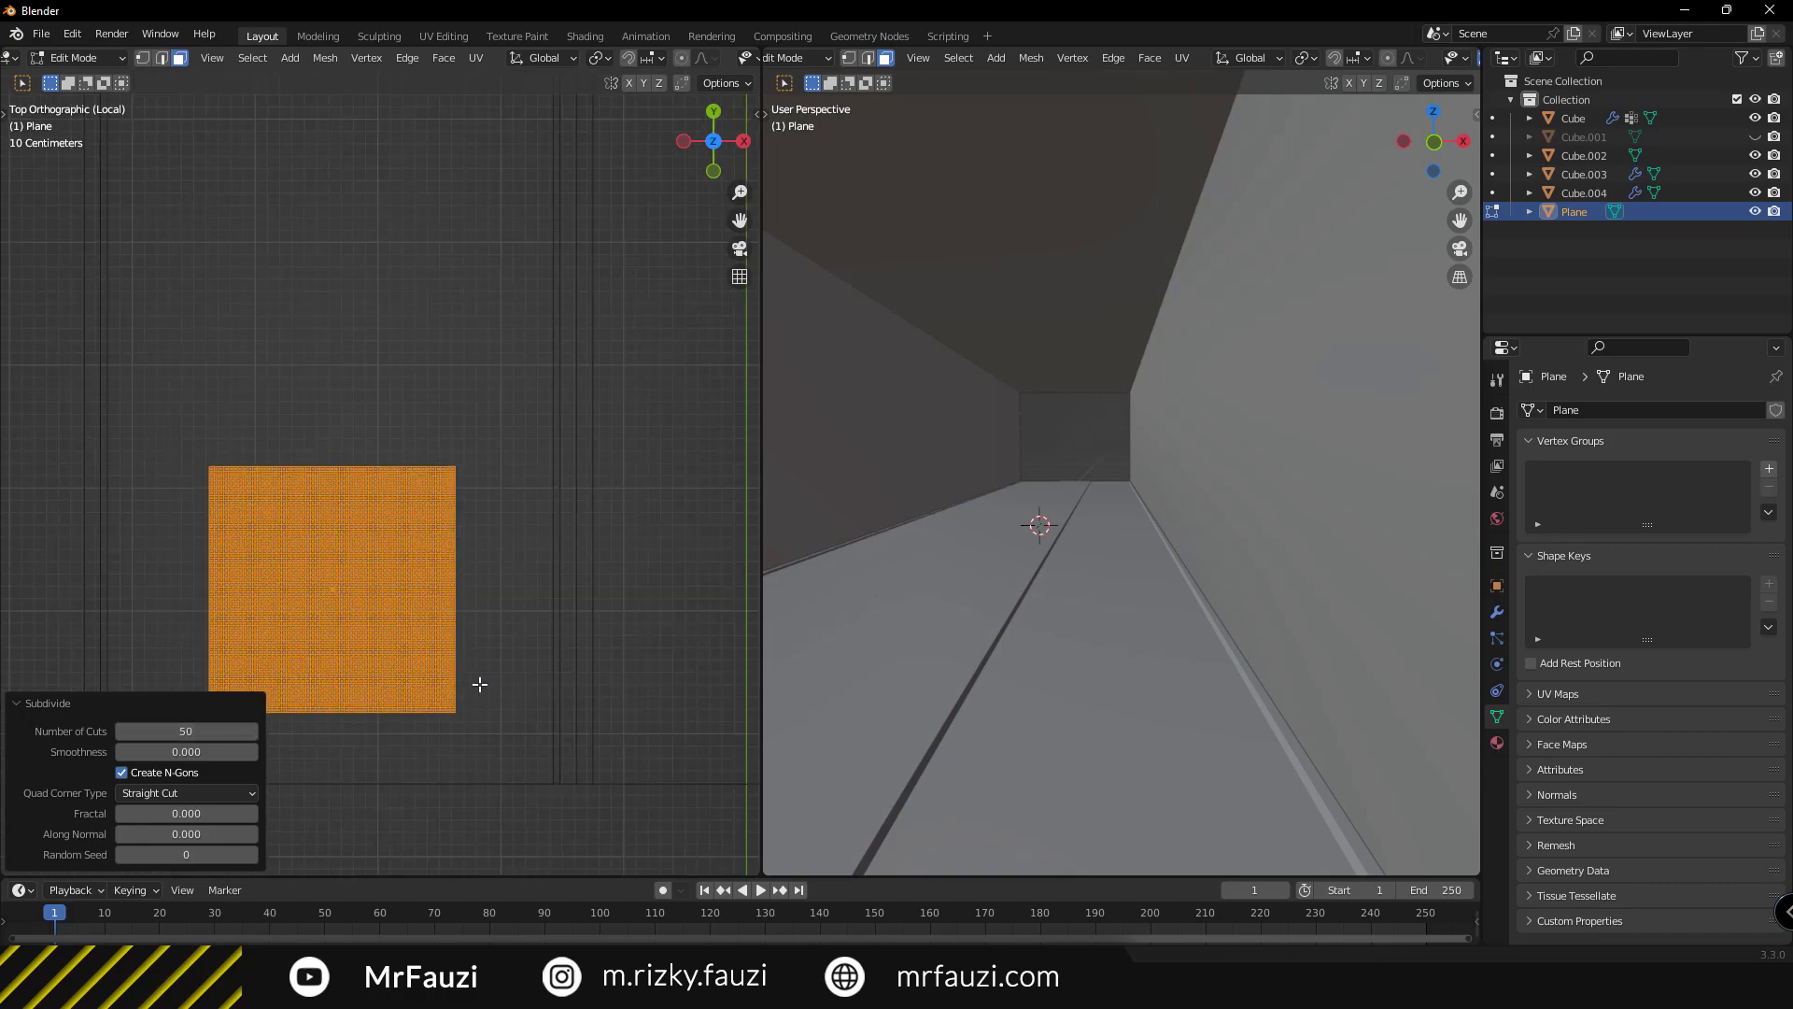
scroll(384, 592, up, 5)
key(ctrl+z)
scroll(428, 532, down, 5)
Add vertical and horizontal loop cuts to divide the plane into a grid.
key(ctrl+r)
scroll(375, 521, up, 12)
scroll(376, 521, up, 20)
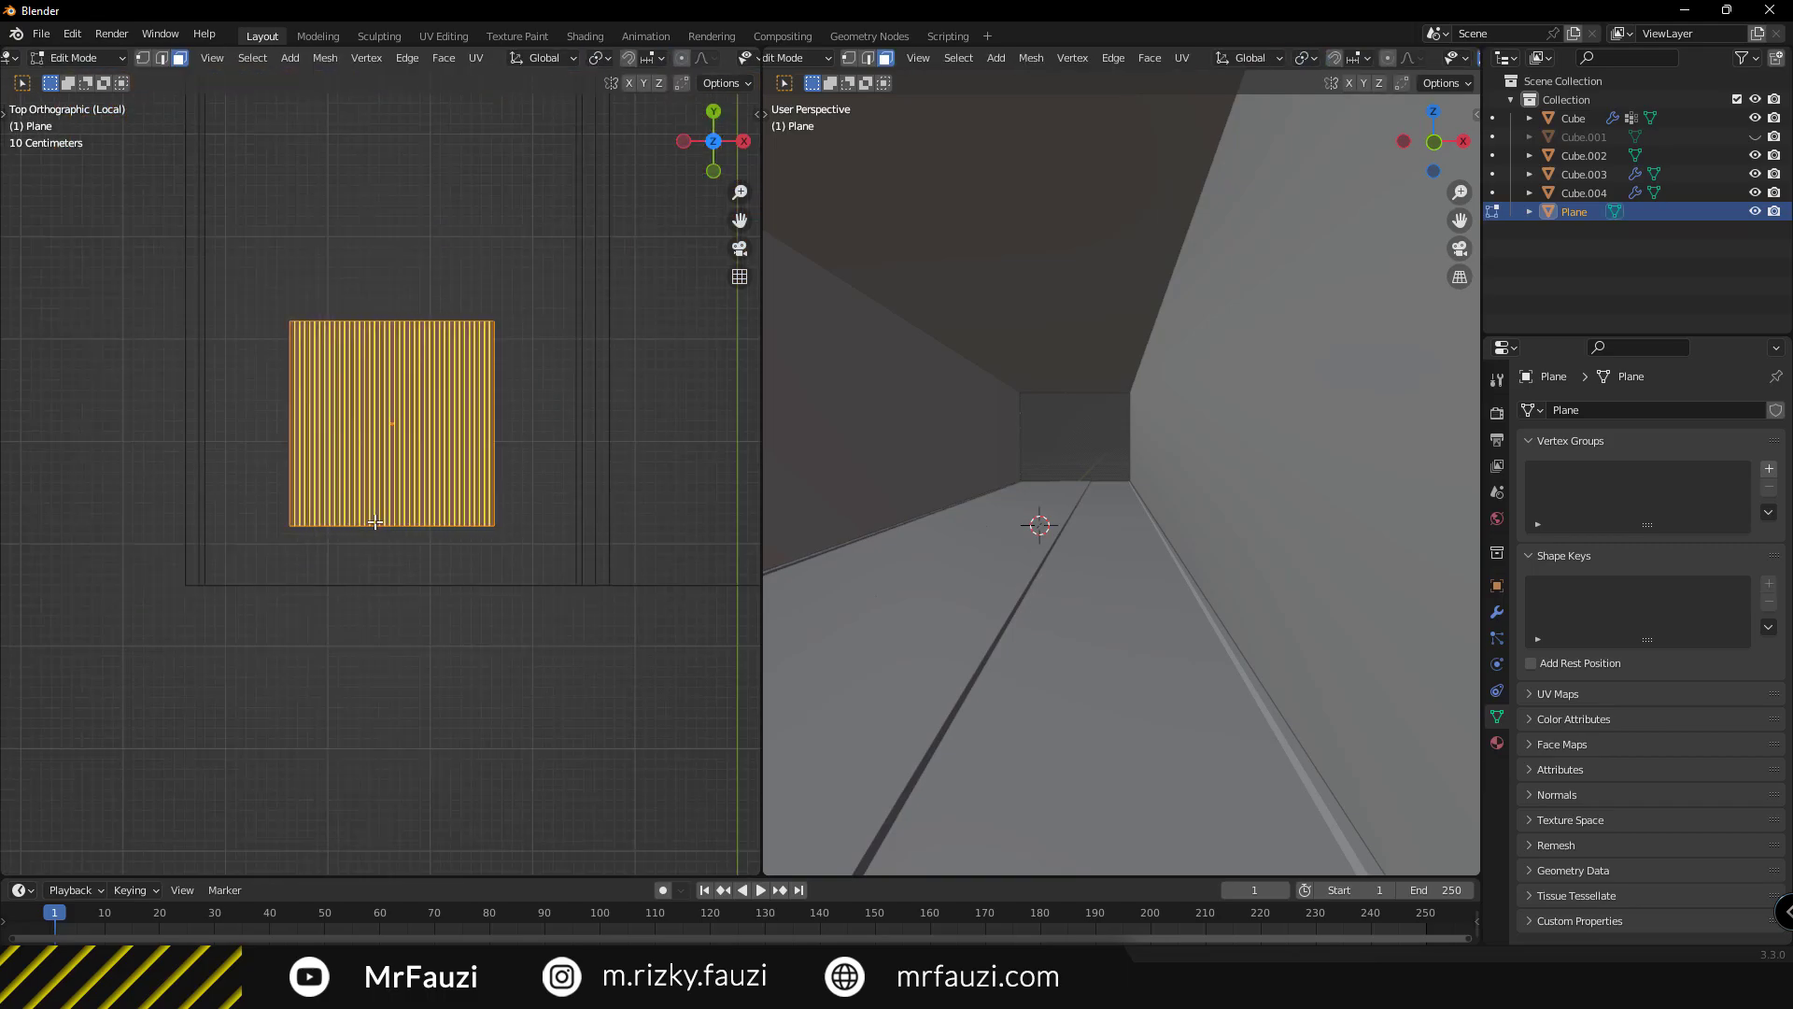
click(376, 521)
scroll(375, 521, up, 3)
key(ctrl+r)
scroll(236, 468, up, 20)
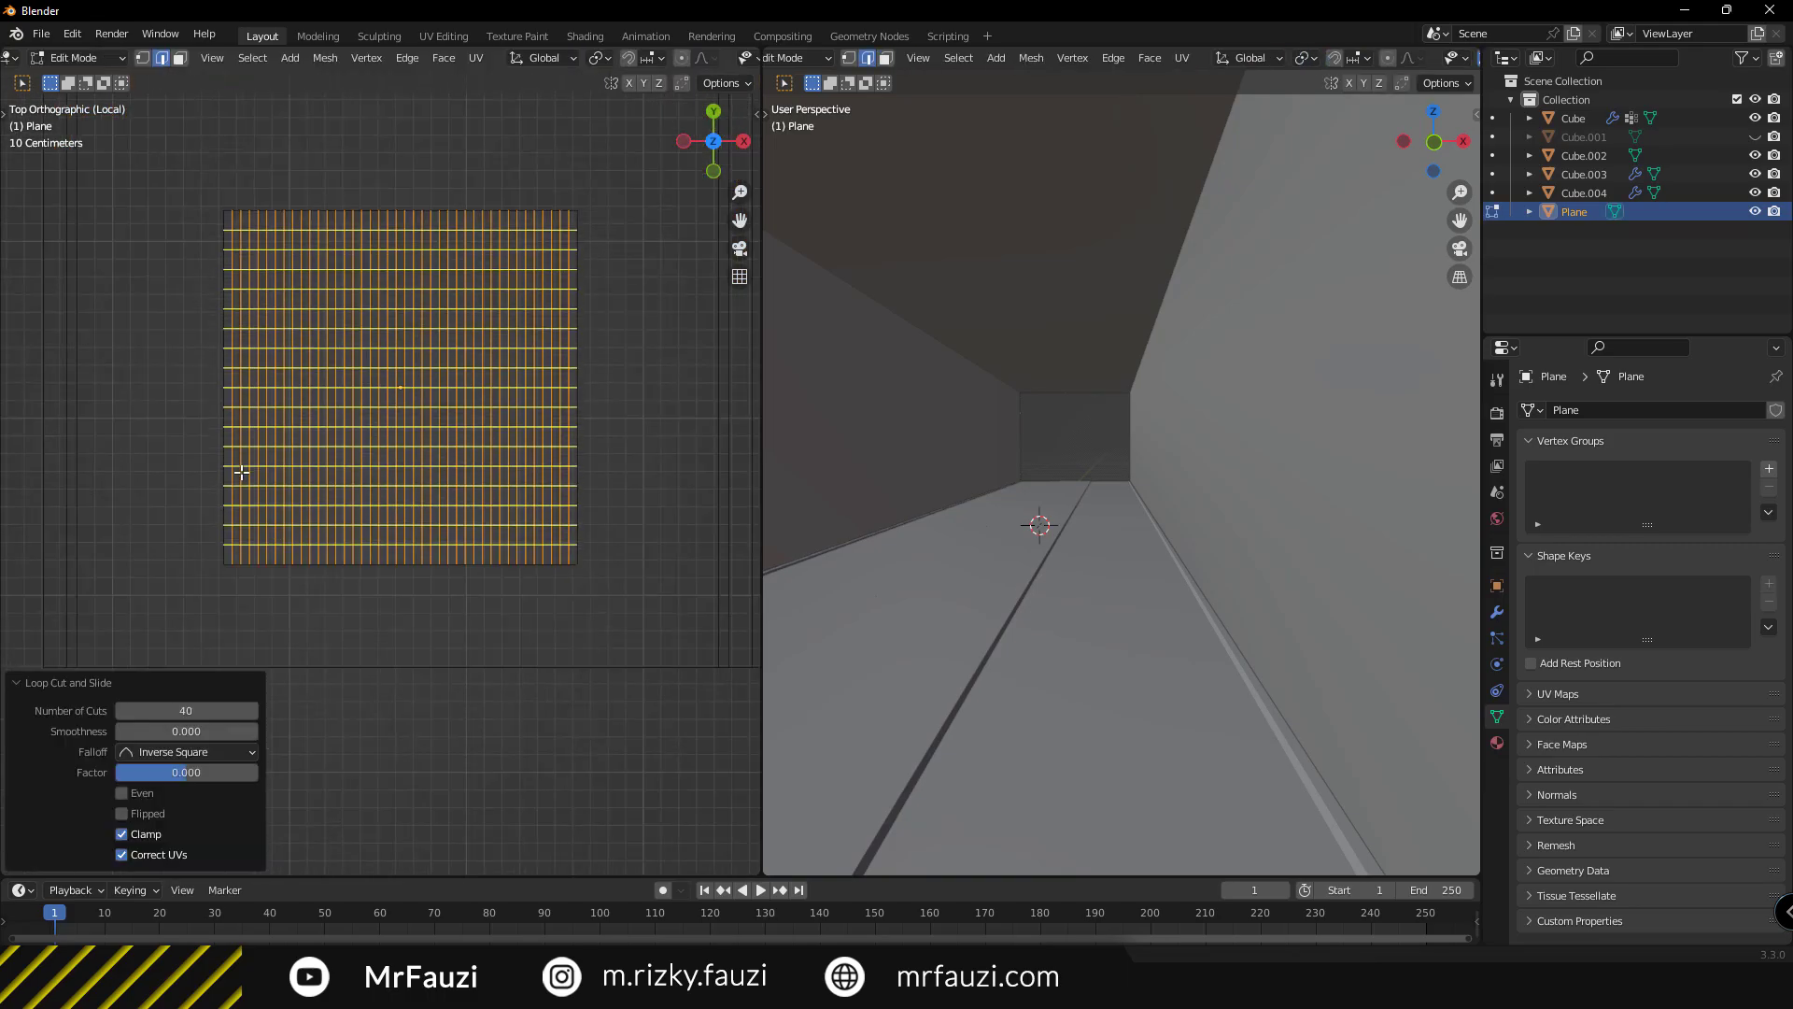
click(236, 468)
Delete the upper rows of faces, leaving only a bottom strip.
drag(150, 170, 644, 512)
key(x)
click(300, 568)
scroll(212, 608, up, 2)
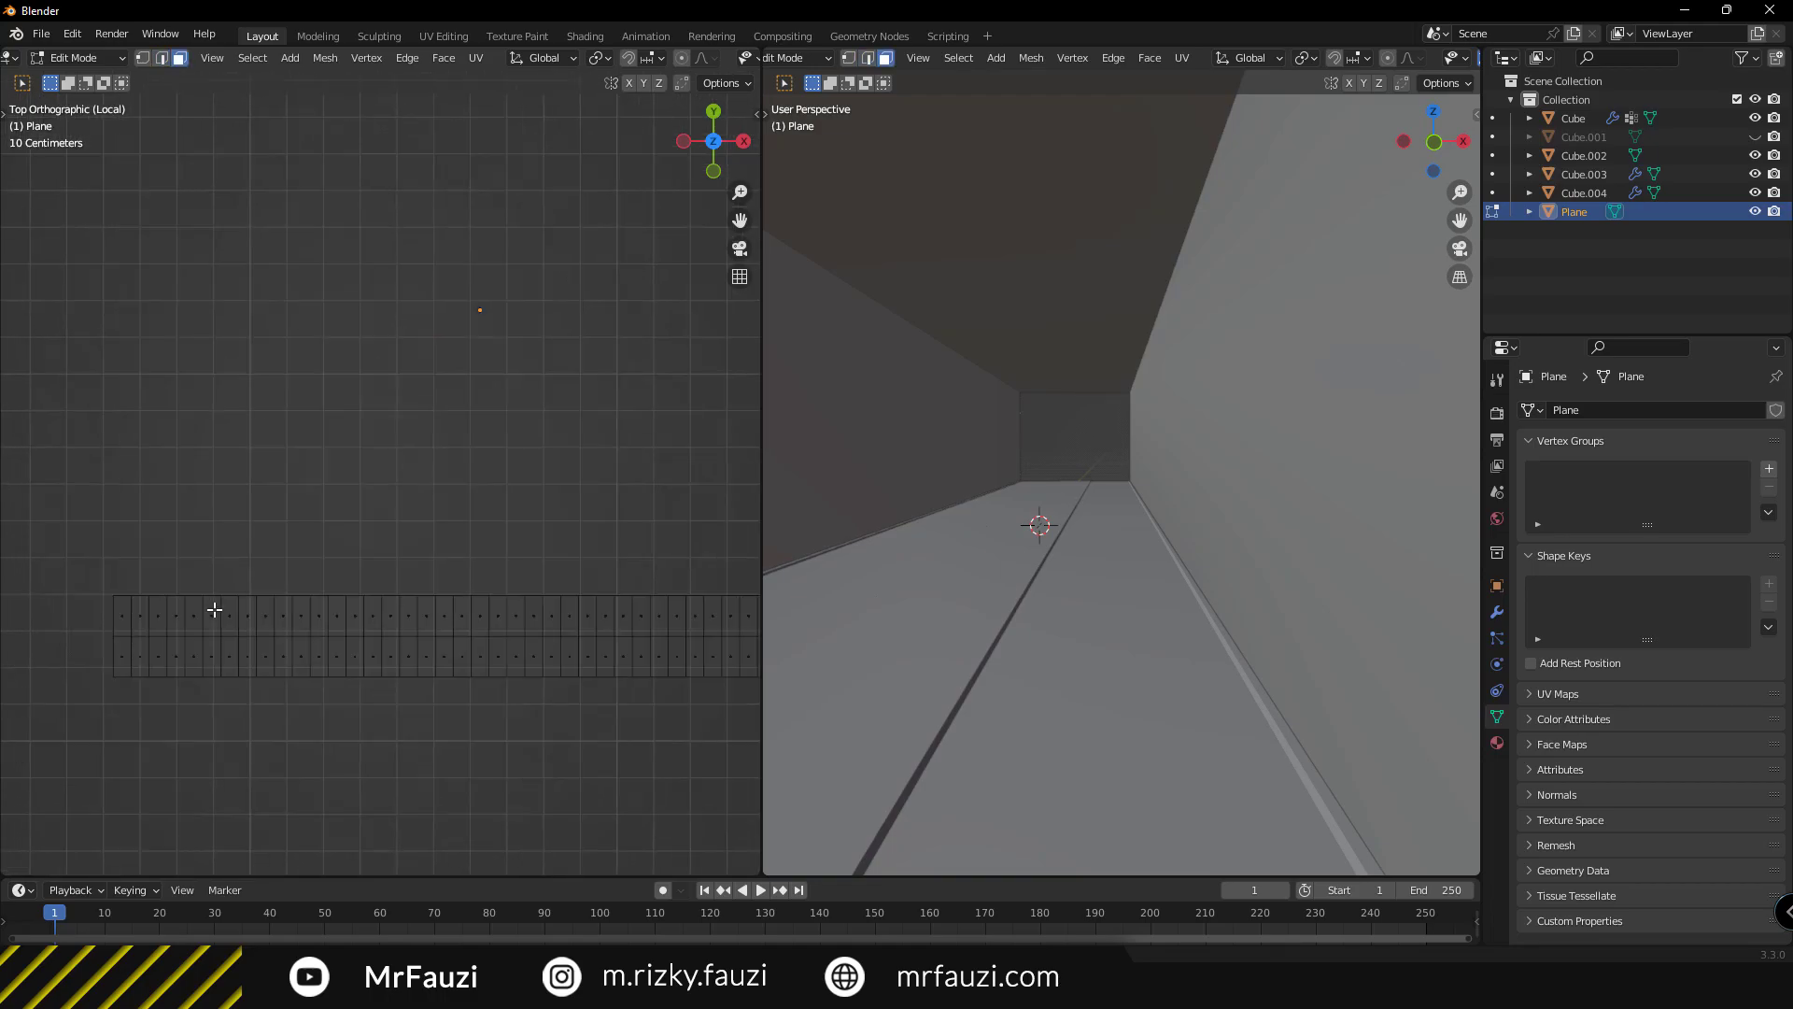
scroll(144, 590, up, 2)
Resize the strip's top edge loop and isolate the strip in local view.
key(2)
alt+click(422, 539)
scroll(360, 540, up, 2)
scroll(335, 637, up, 2)
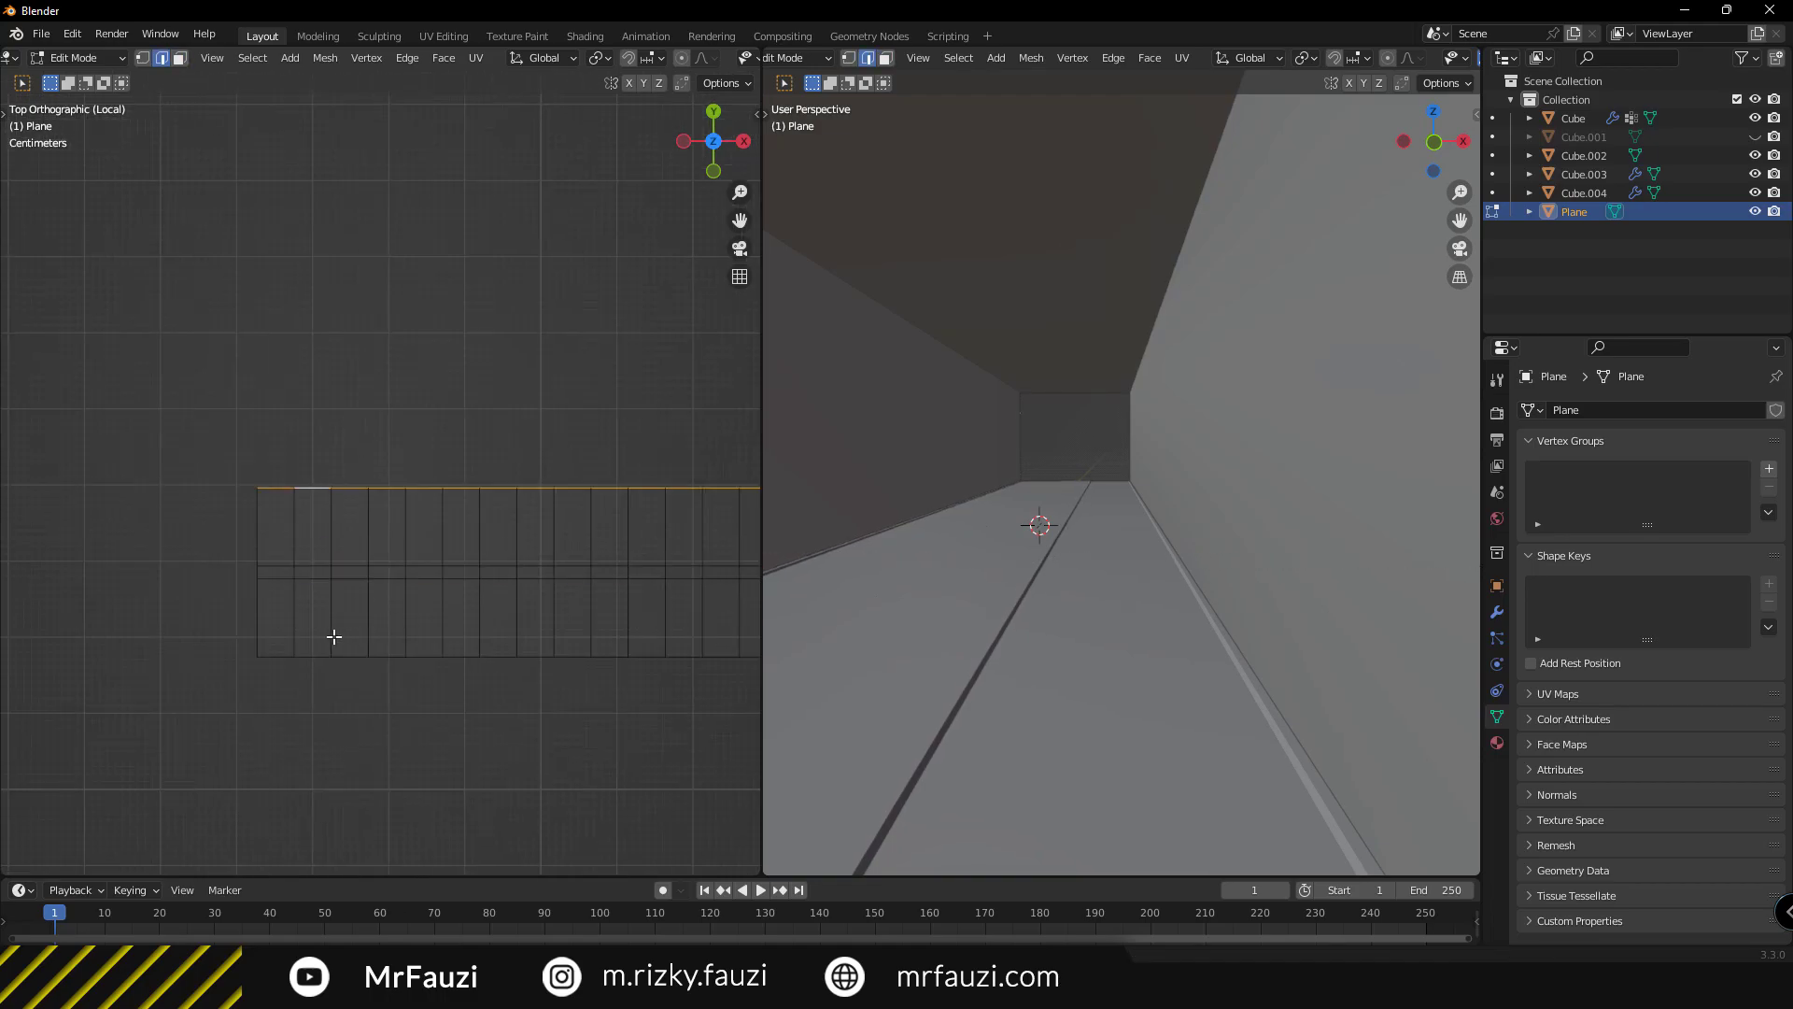
click(416, 542)
key(KP_Divide)
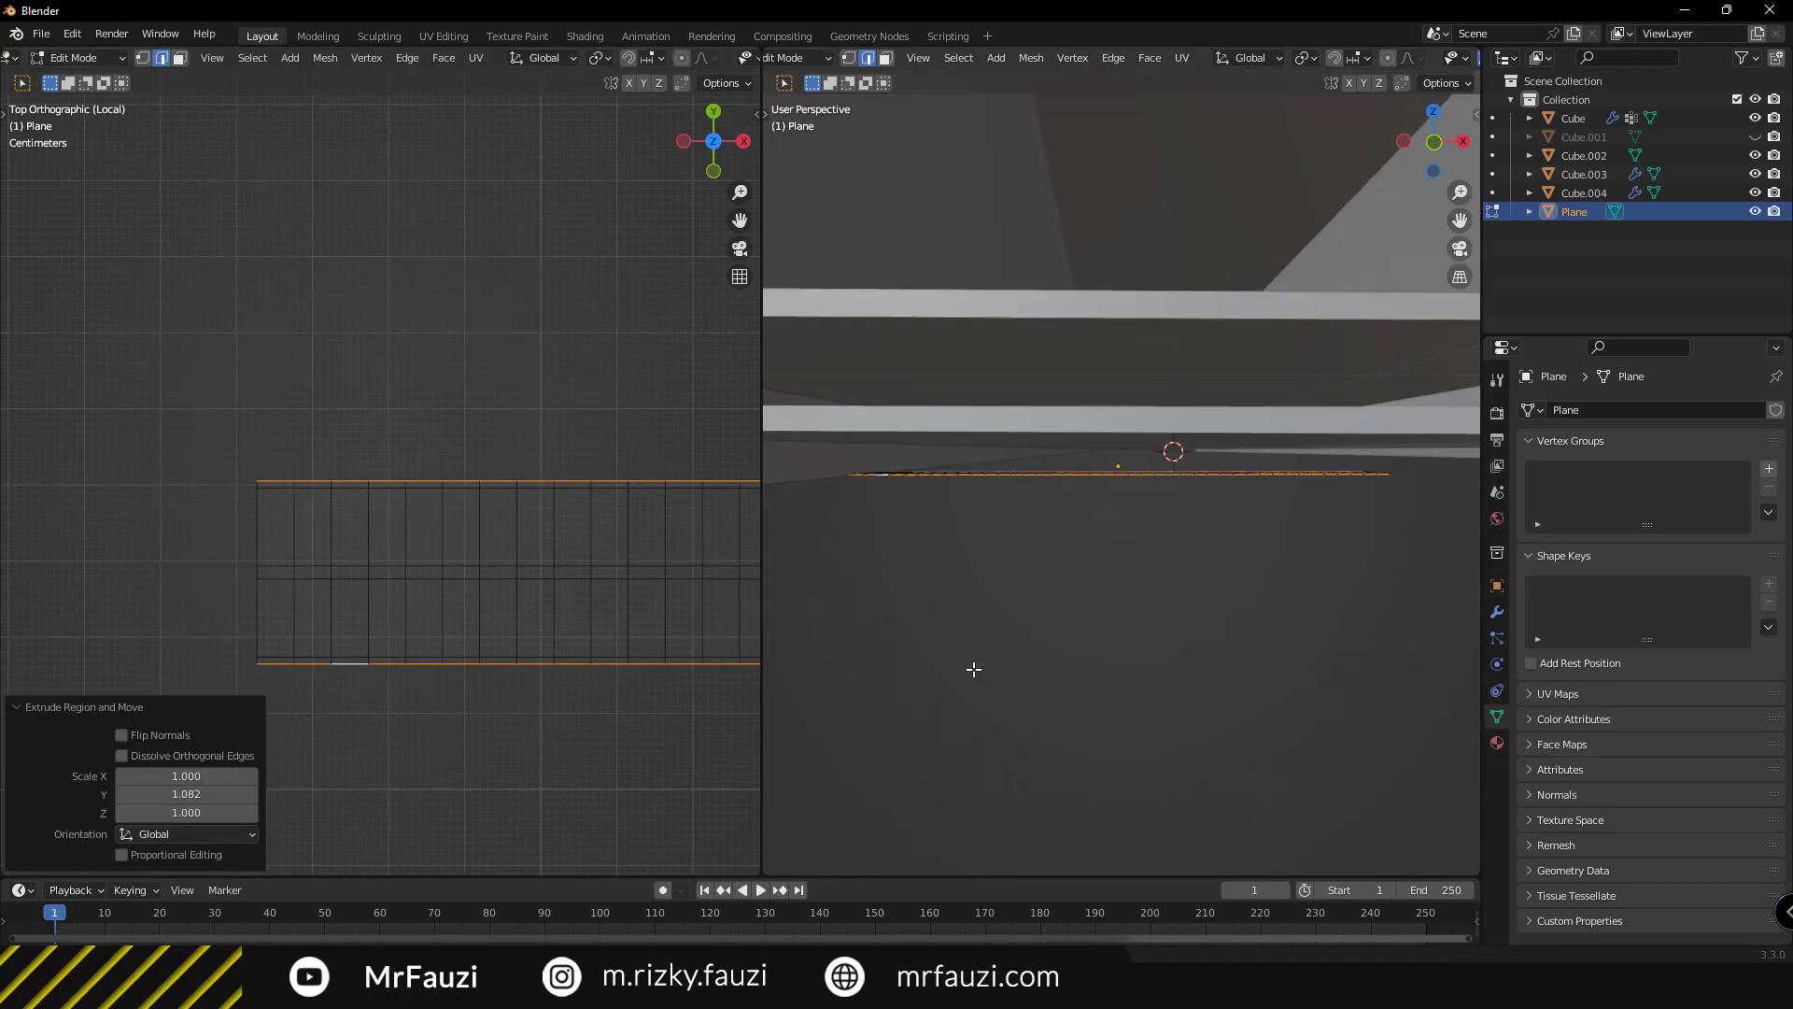
Delete every other face of the strip to make holes, then return to Object Mode.
key(ctrl+shift+KP_Add)
key(ctrl+shift+KP_Add)
key(ctrl+shift+KP_Add)
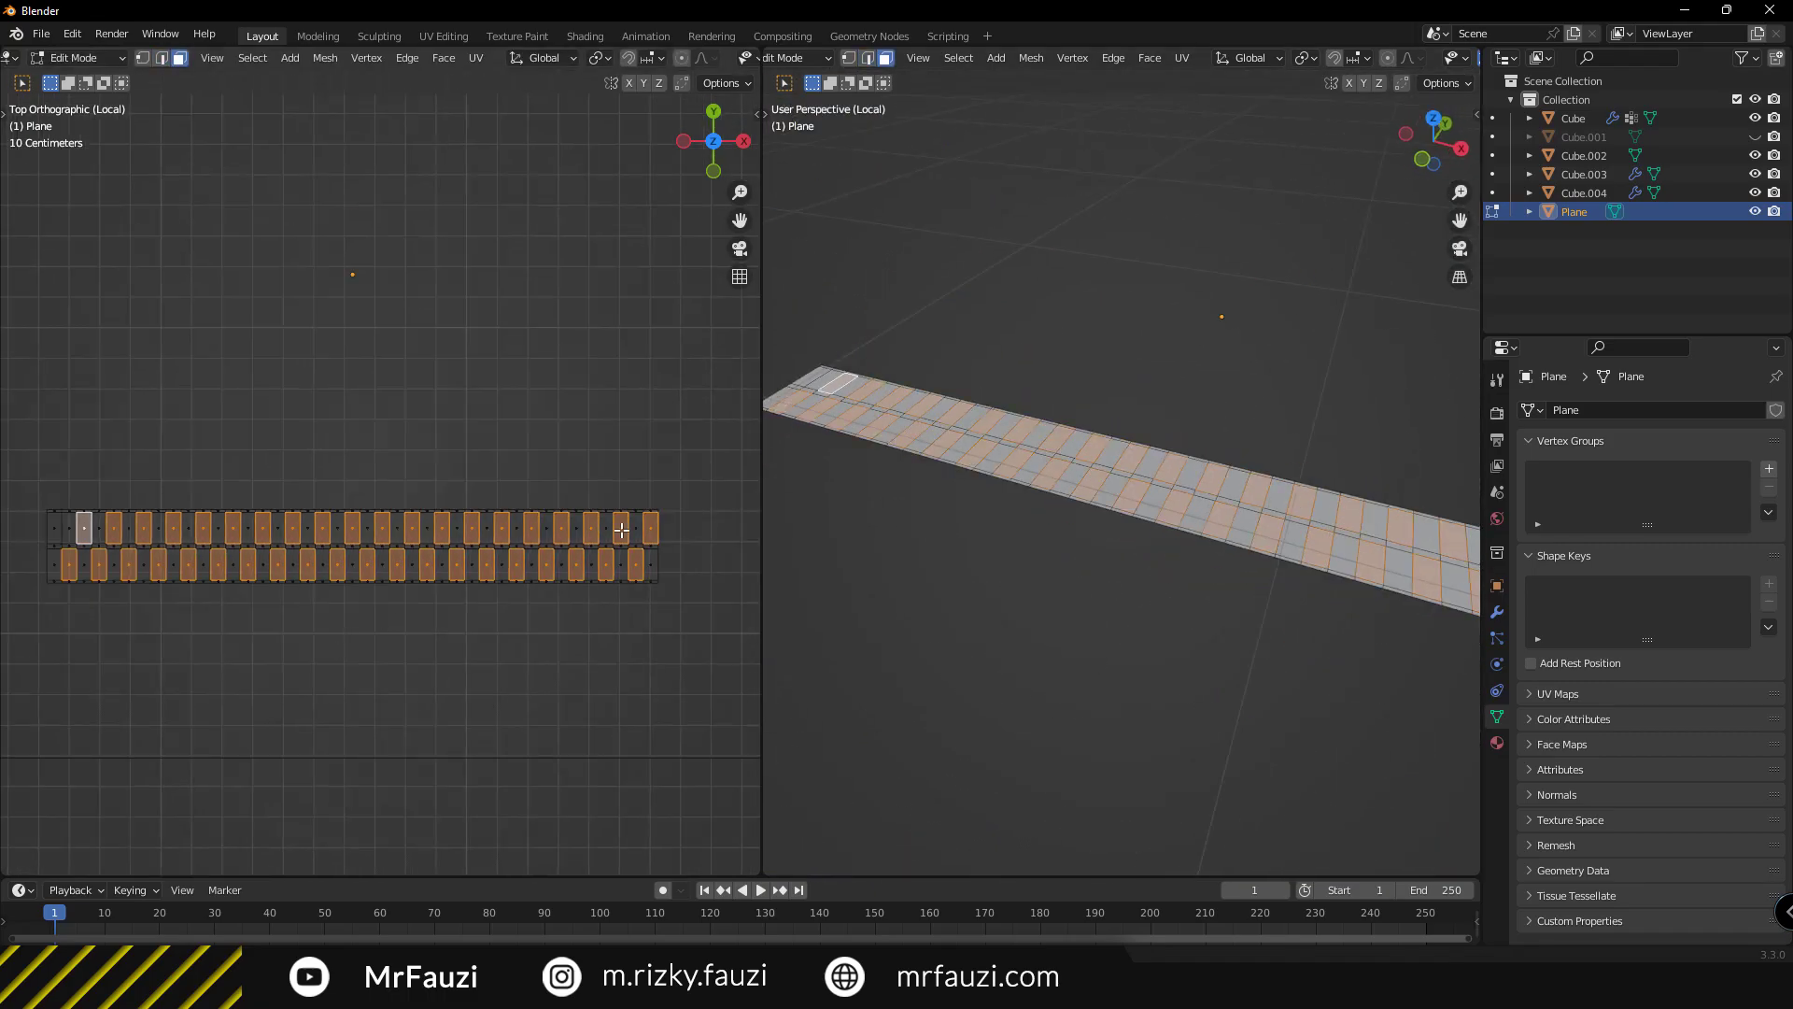
key(x)
click(182, 551)
key(Tab)
mouse_move(1233, 560)
middle_down()
mouse_move(1110, 509)
mouse_move(1104, 576)
middle_up()
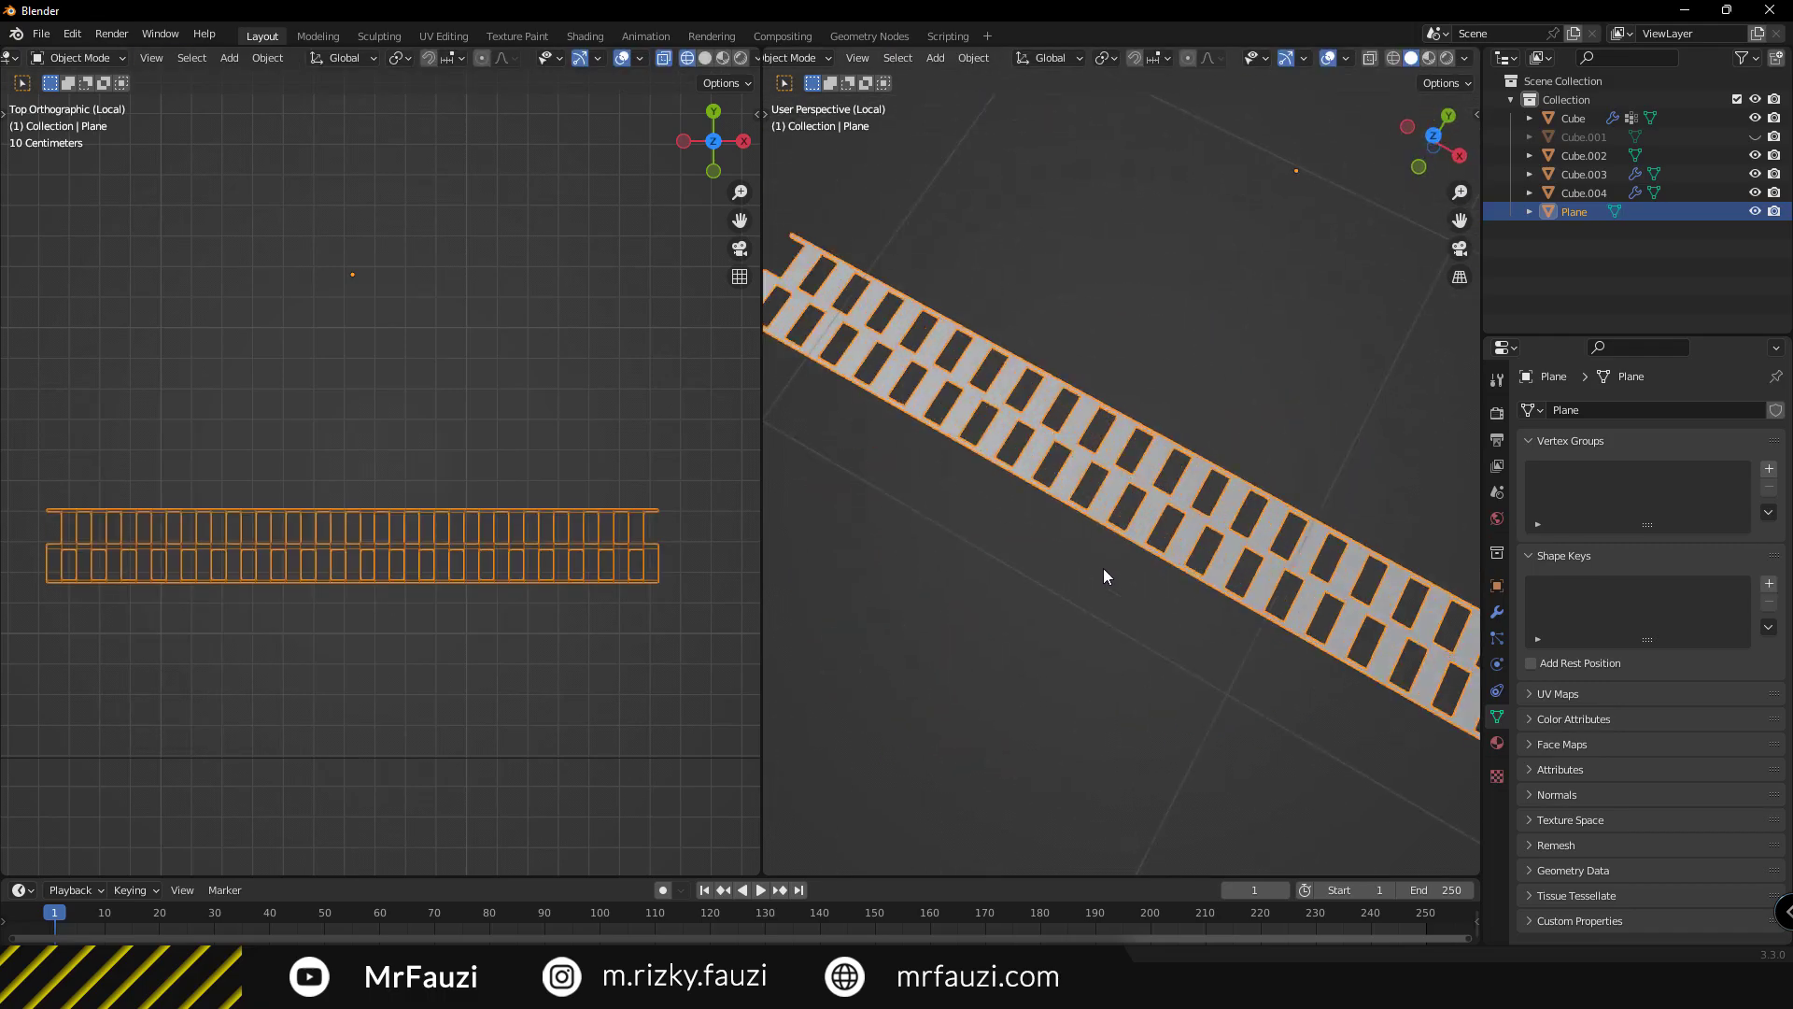
Set the strip's mesh Y position to 0 in Edit Mode.
scroll(1104, 577, down, 5)
mouse_move(1371, 665)
middle_down()
mouse_move(1208, 553)
mouse_move(1308, 597)
middle_up()
key(Tab)
key(n)
click(1368, 172)
text(0)
key(Return)
key(Tab)
Add an Array modifier to the strip and set its X offset factor.
click(1496, 612)
click(1649, 410)
double_click(1690, 548)
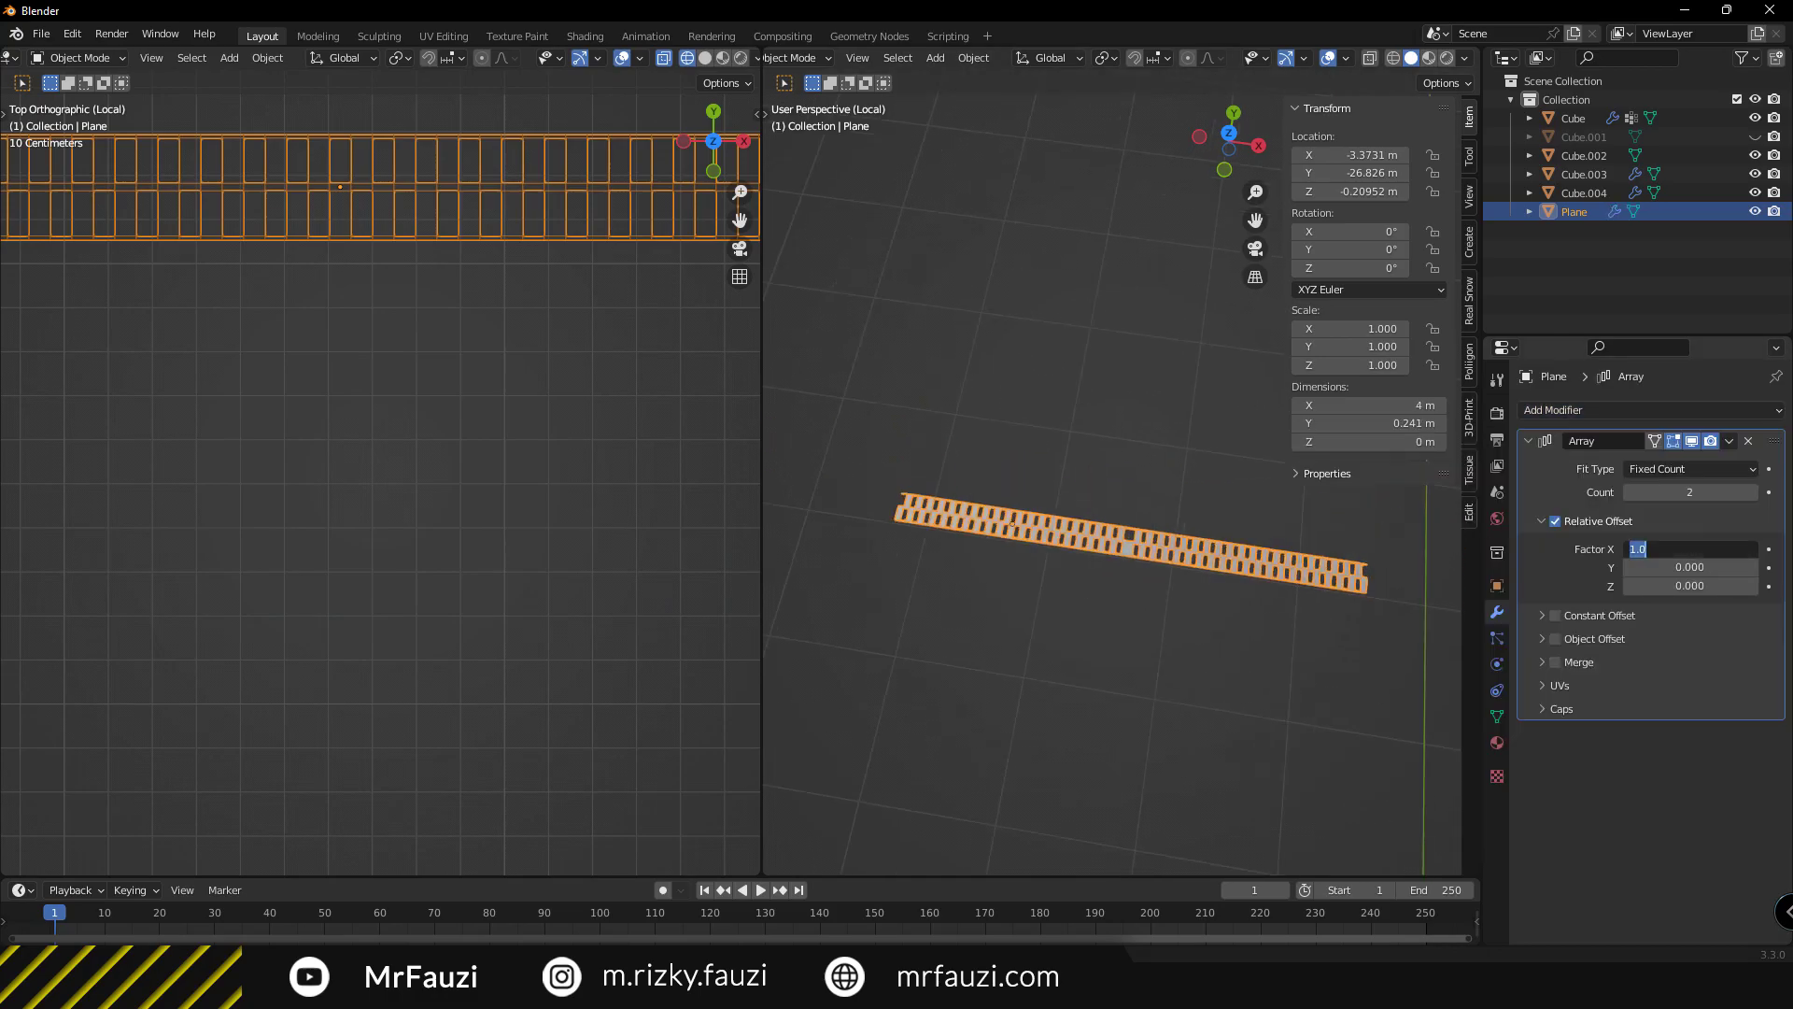
key(Return)
key(KP_7)
scroll(1090, 619, up, 5)
scroll(970, 603, up, 2)
Slide an edge of the strip to close the gap between array copies.
key(Tab)
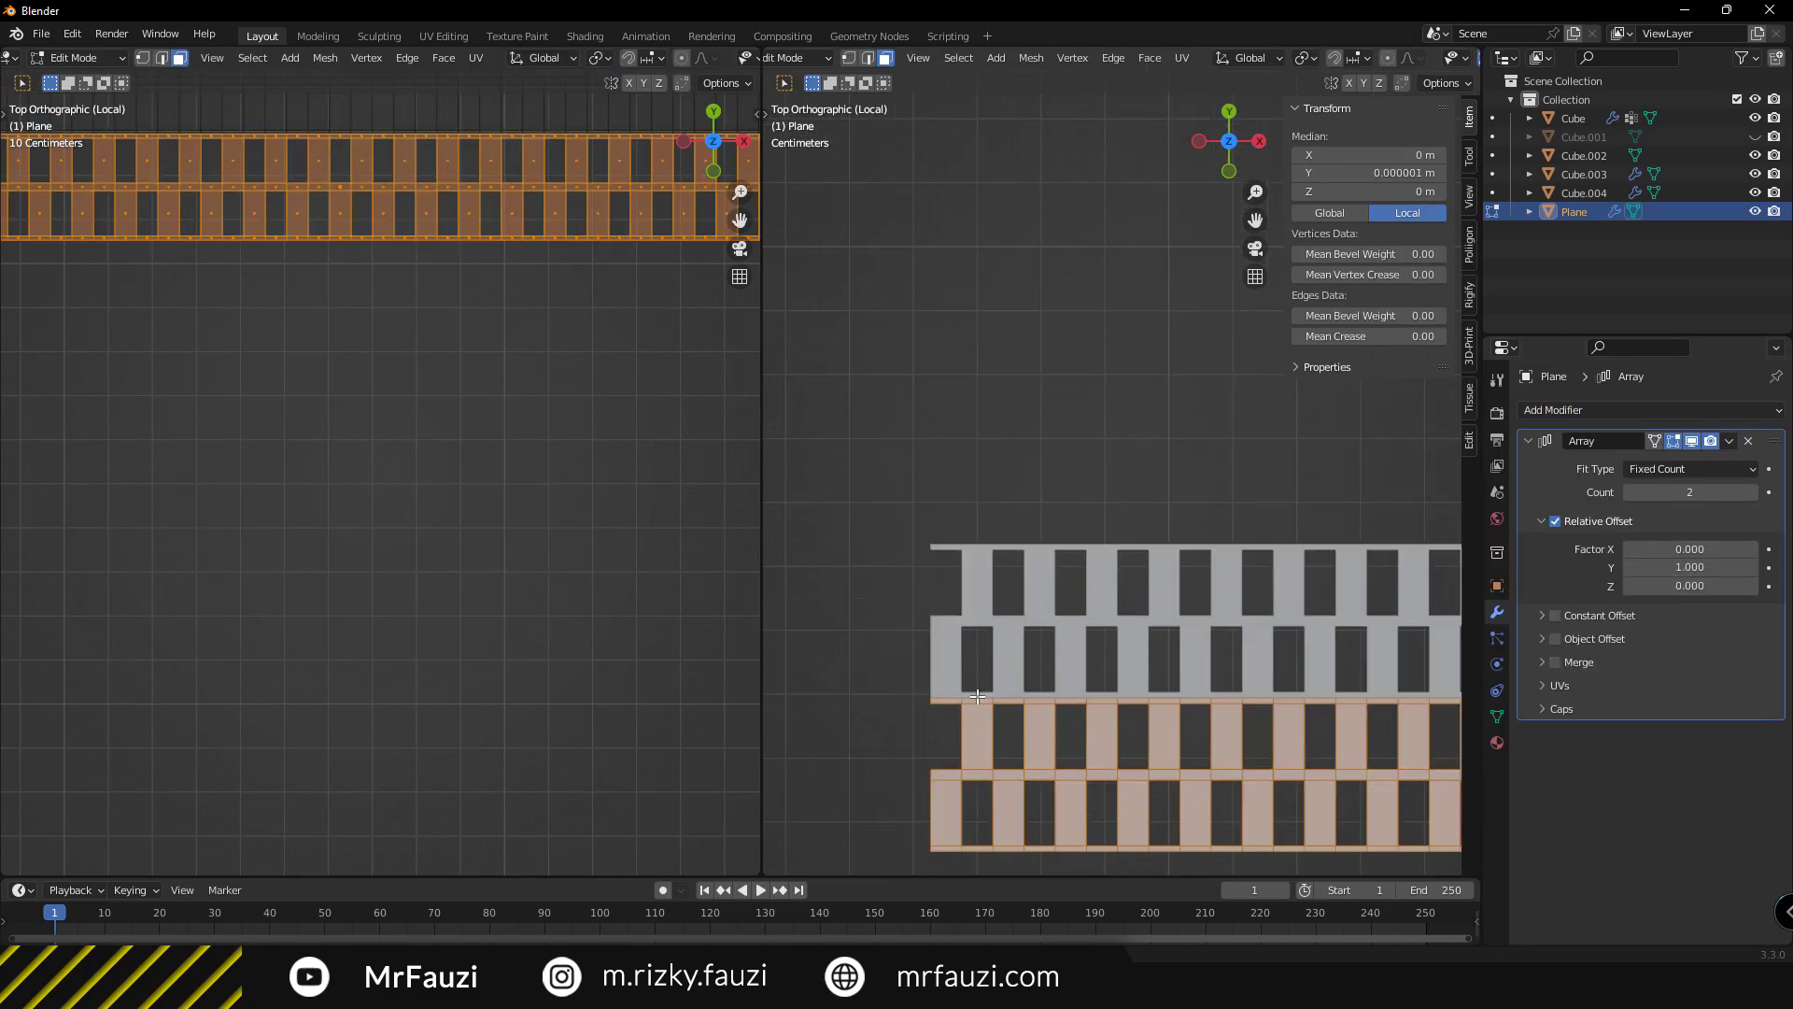
scroll(980, 628, up, 2)
key(2)
click(981, 629)
key(g)
key(g)
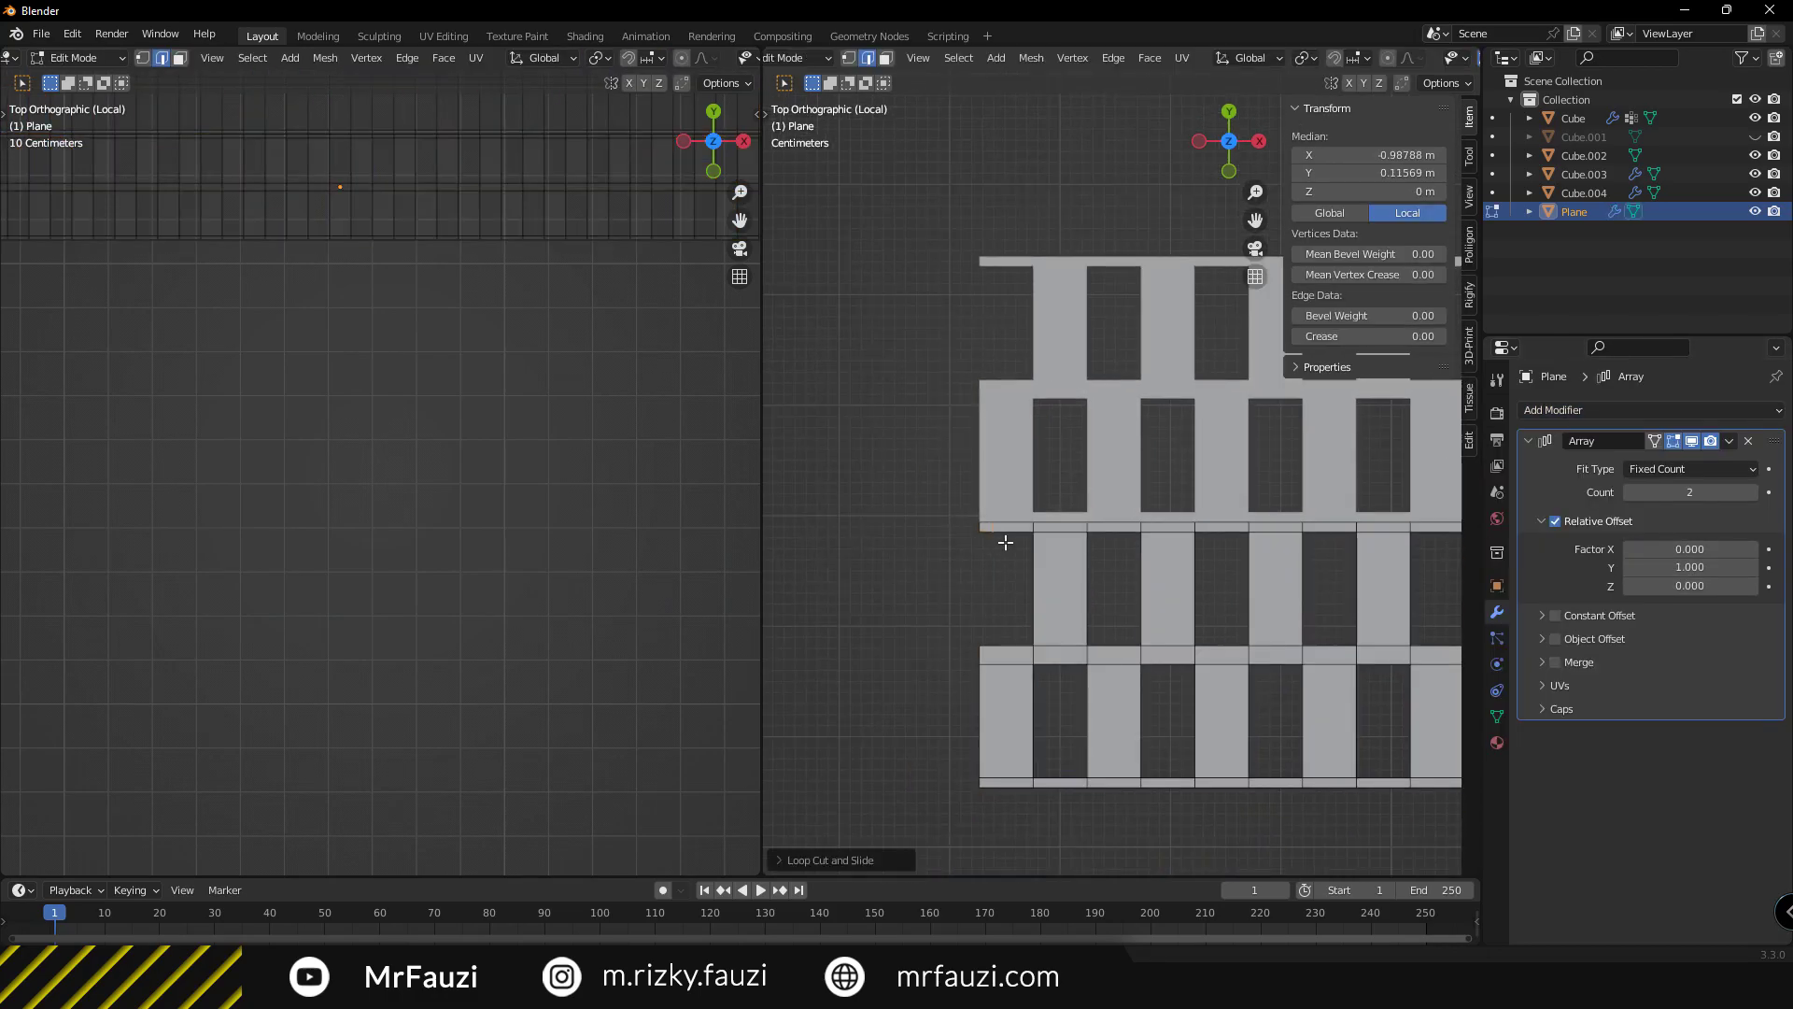
key(Tab)
scroll(1029, 551, down, 4)
Set the first array's count to 8.
double_click(1690, 492)
text(8)
key(Return)
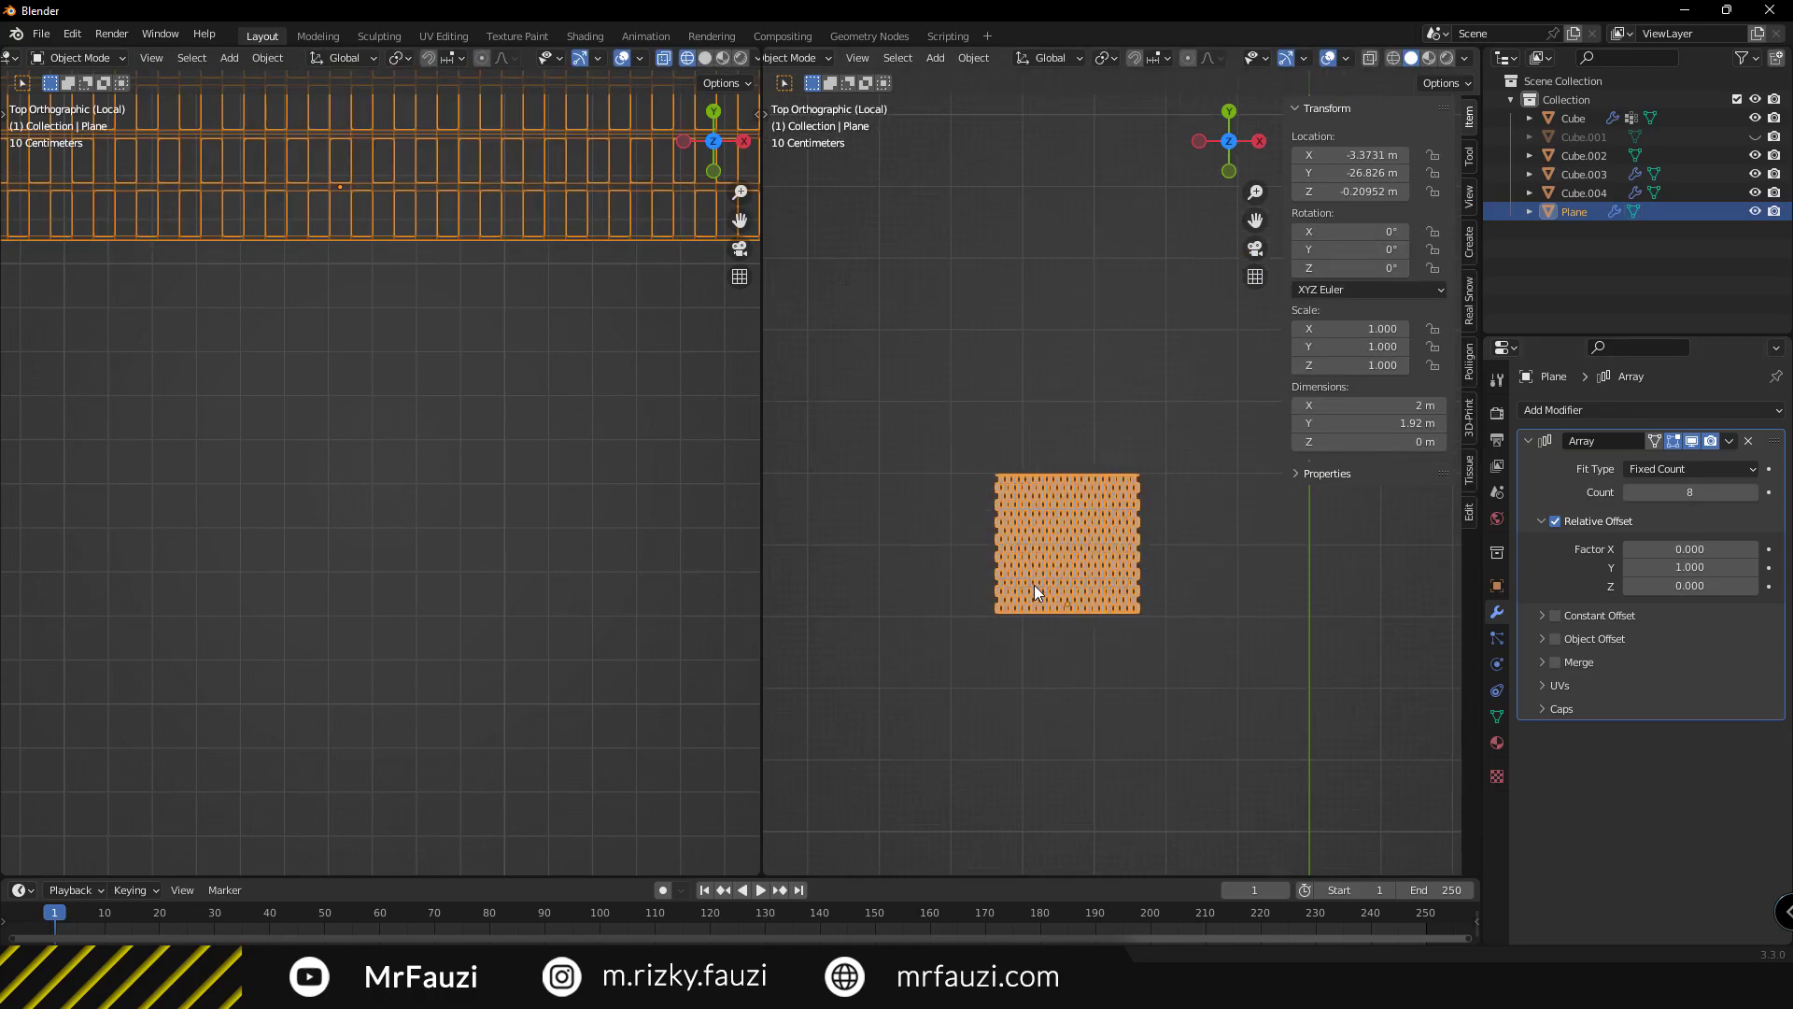
scroll(1034, 584, up, 5)
scroll(406, 404, down, 5)
scroll(508, 525, up, 1)
Try a second Array modifier with zero X offset, then remove it.
click(1611, 415)
click(1587, 435)
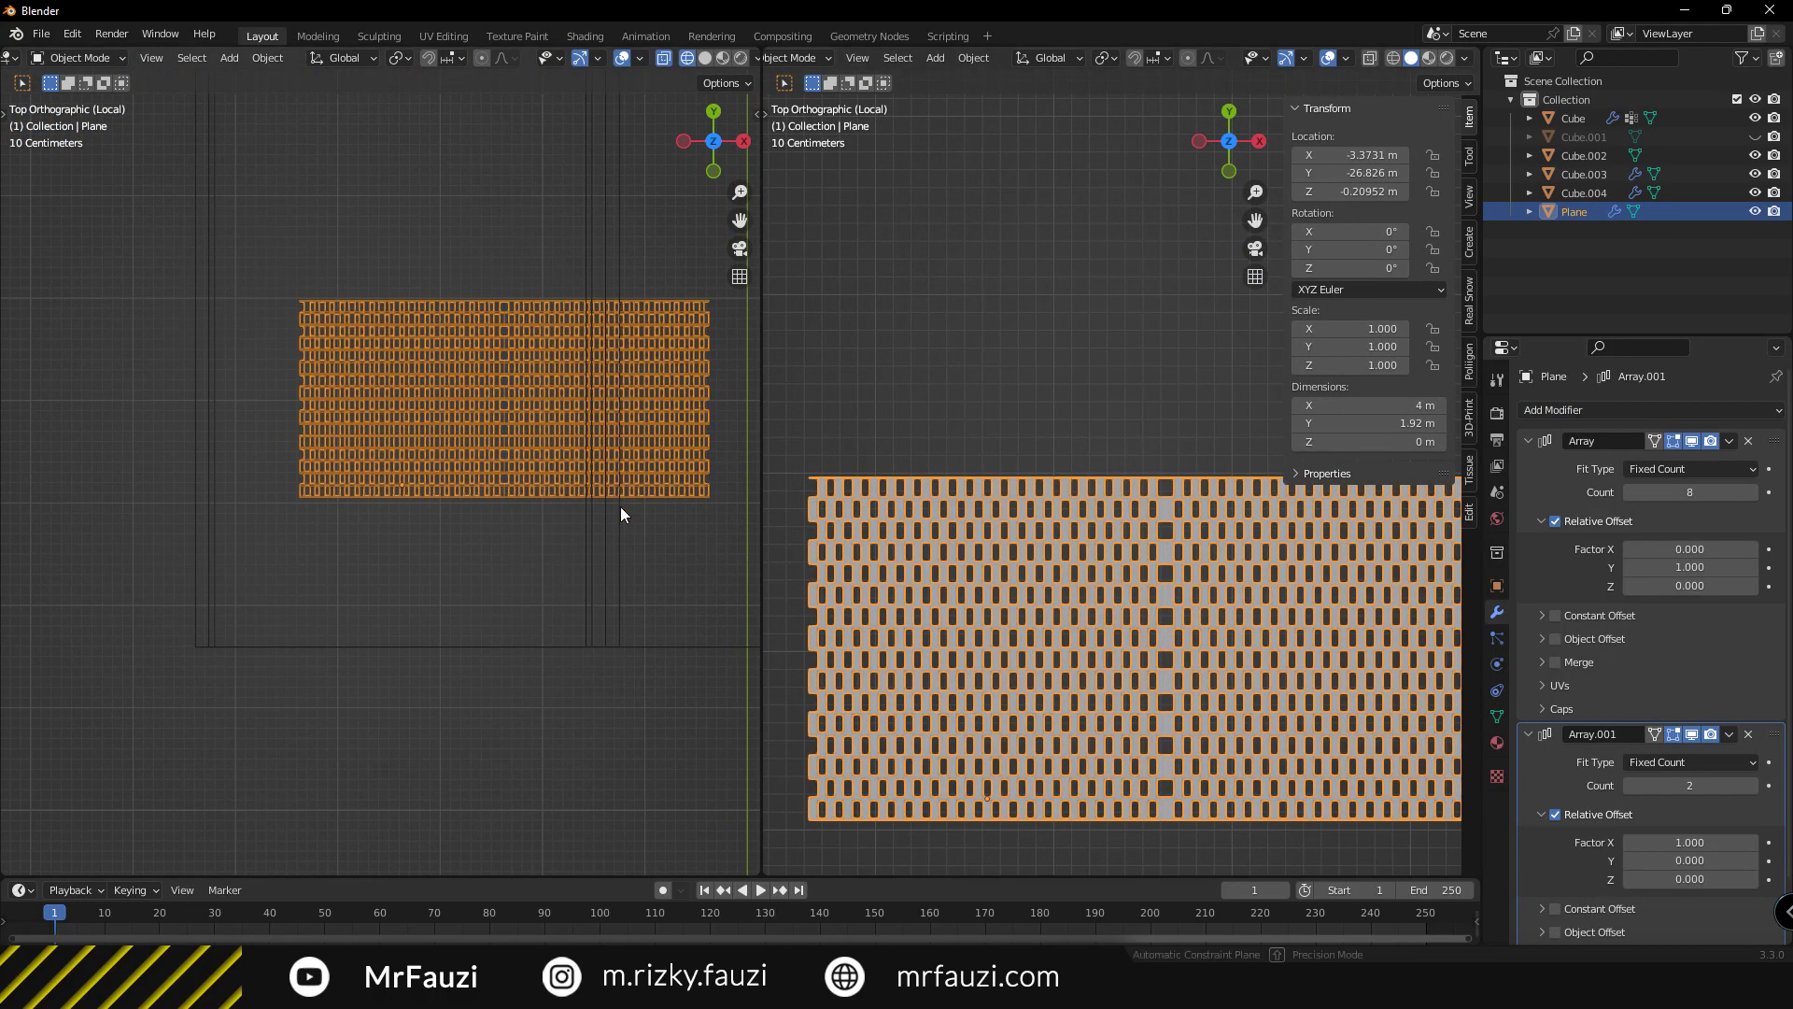
key(g)
key(x)
click(539, 513)
scroll(1086, 689, up, 4)
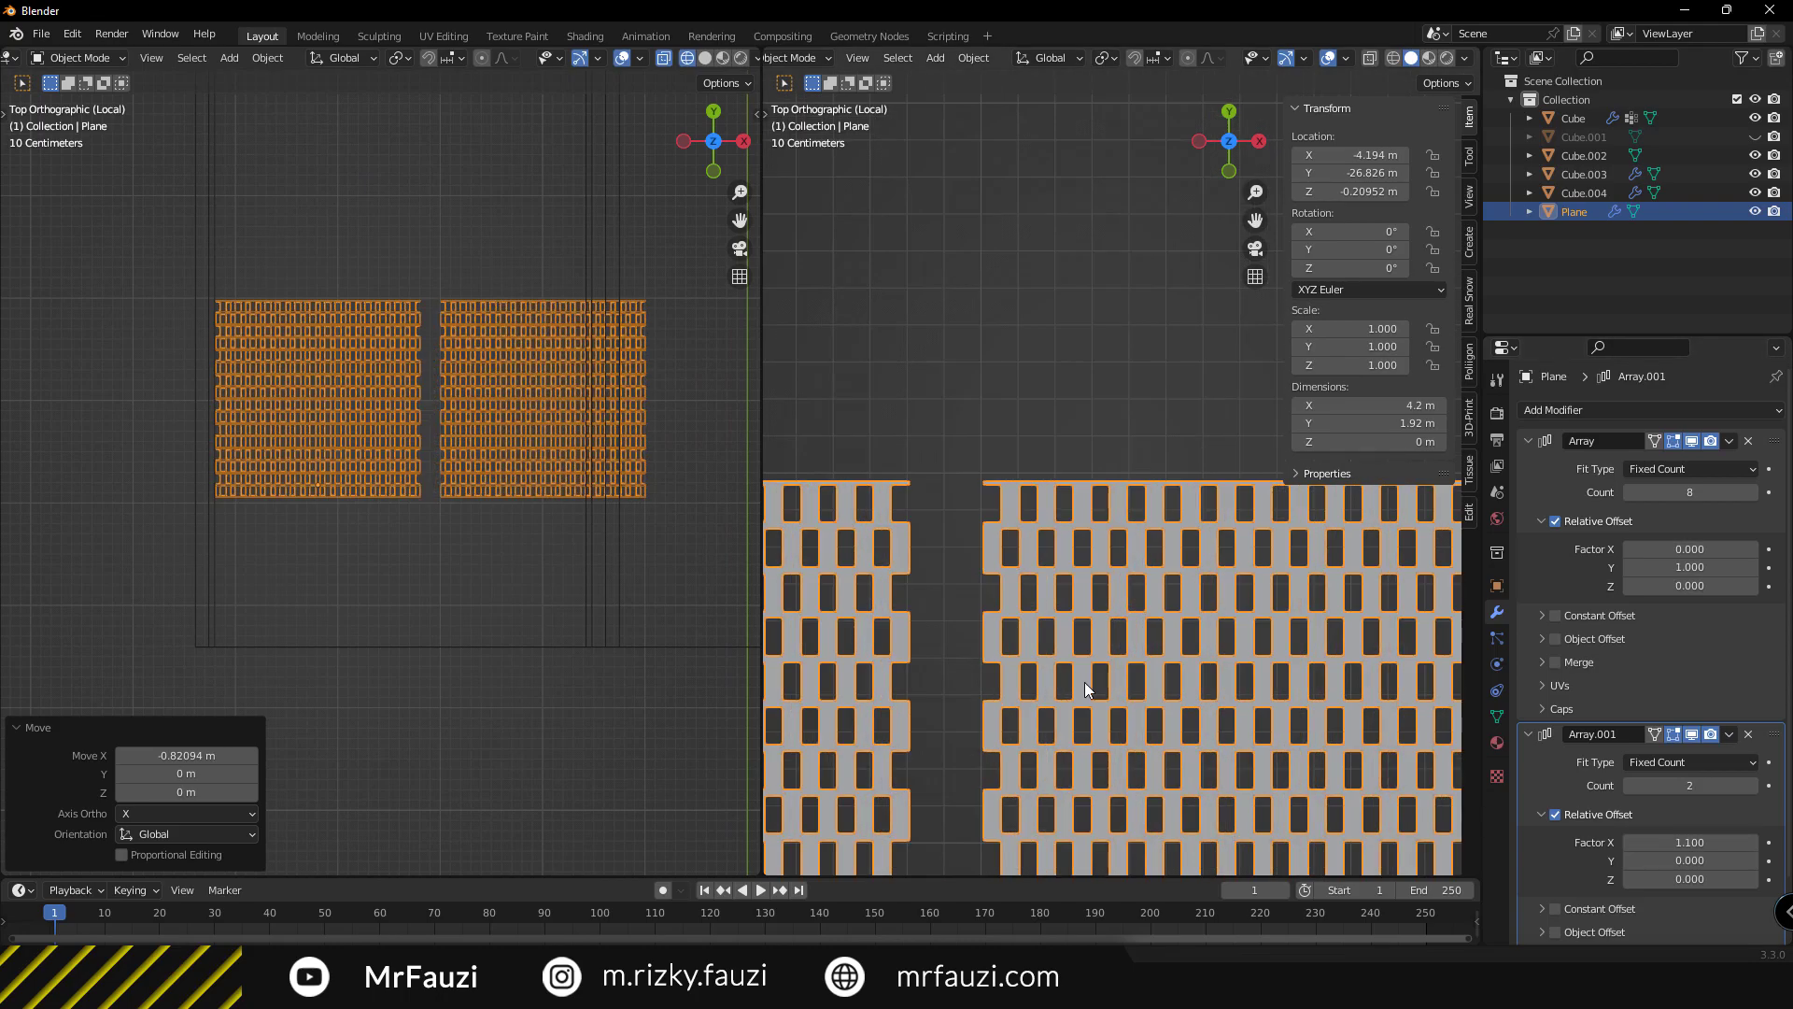
click(1628, 843)
click(1627, 842)
click(1628, 842)
click(1627, 842)
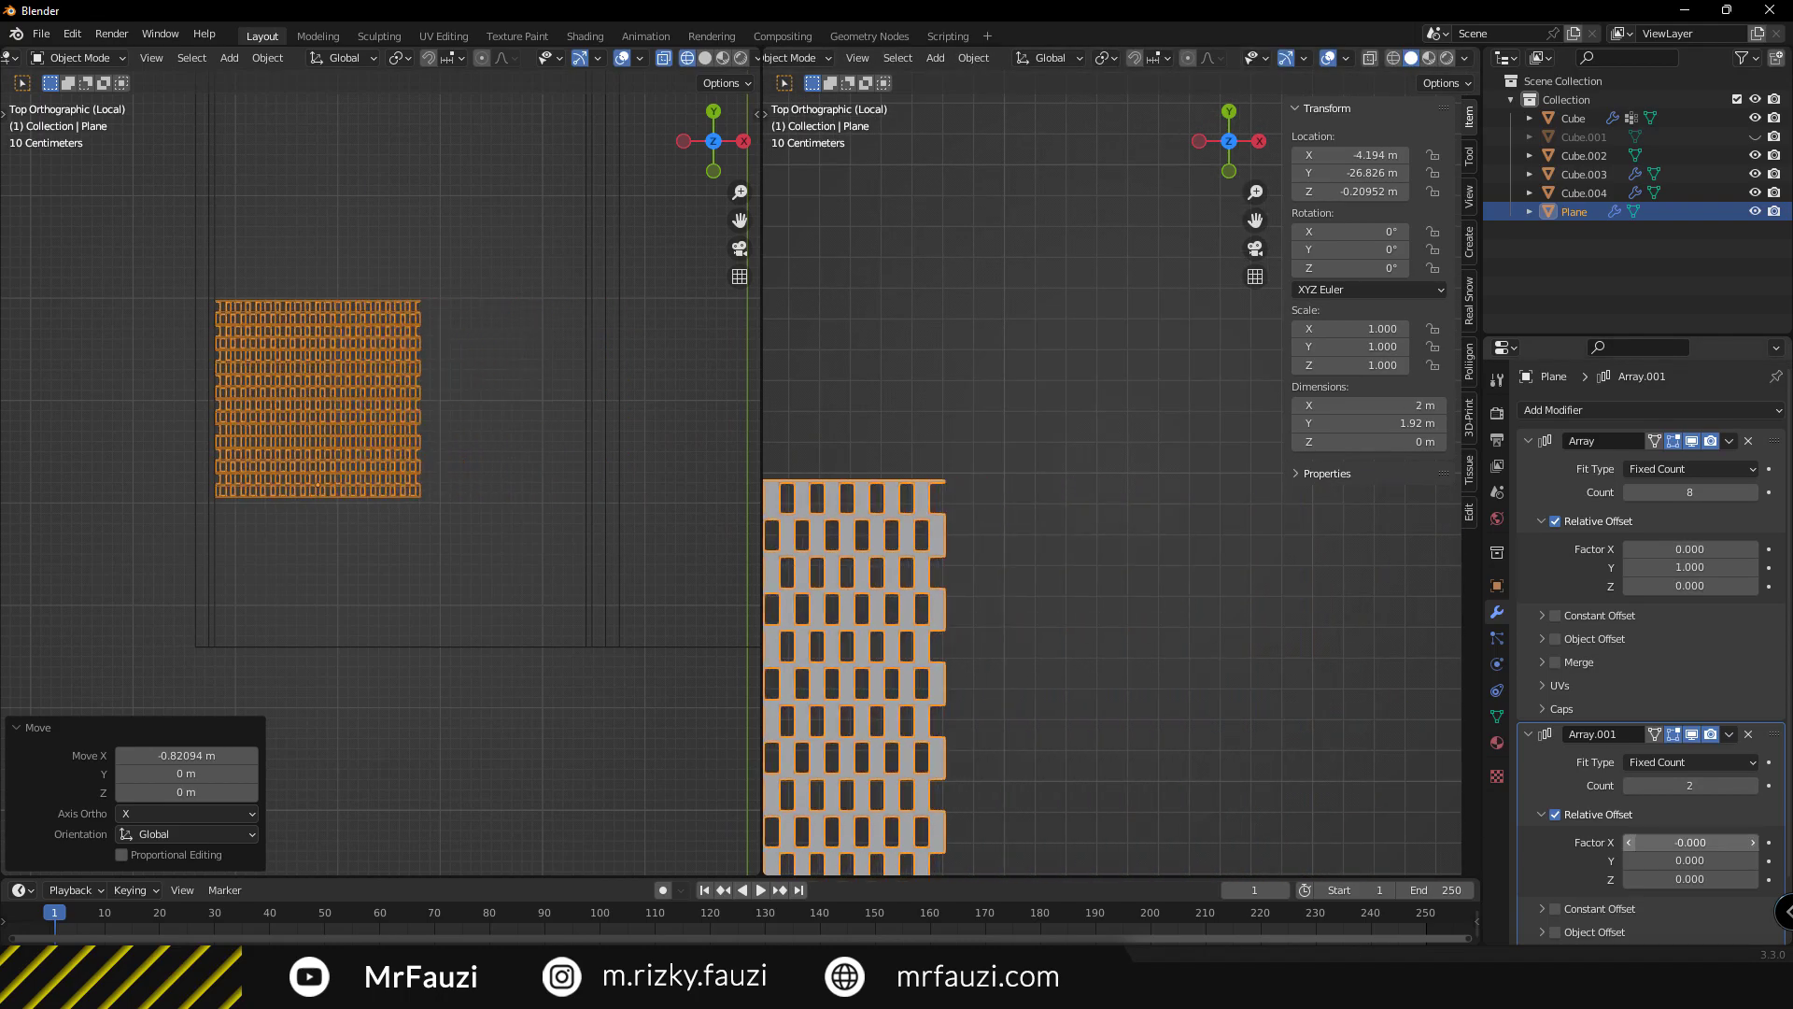
click(1748, 734)
Scale the plate narrower along X.
scroll(1093, 665, down, 4)
scroll(411, 506, up, 3)
key(s)
key(x)
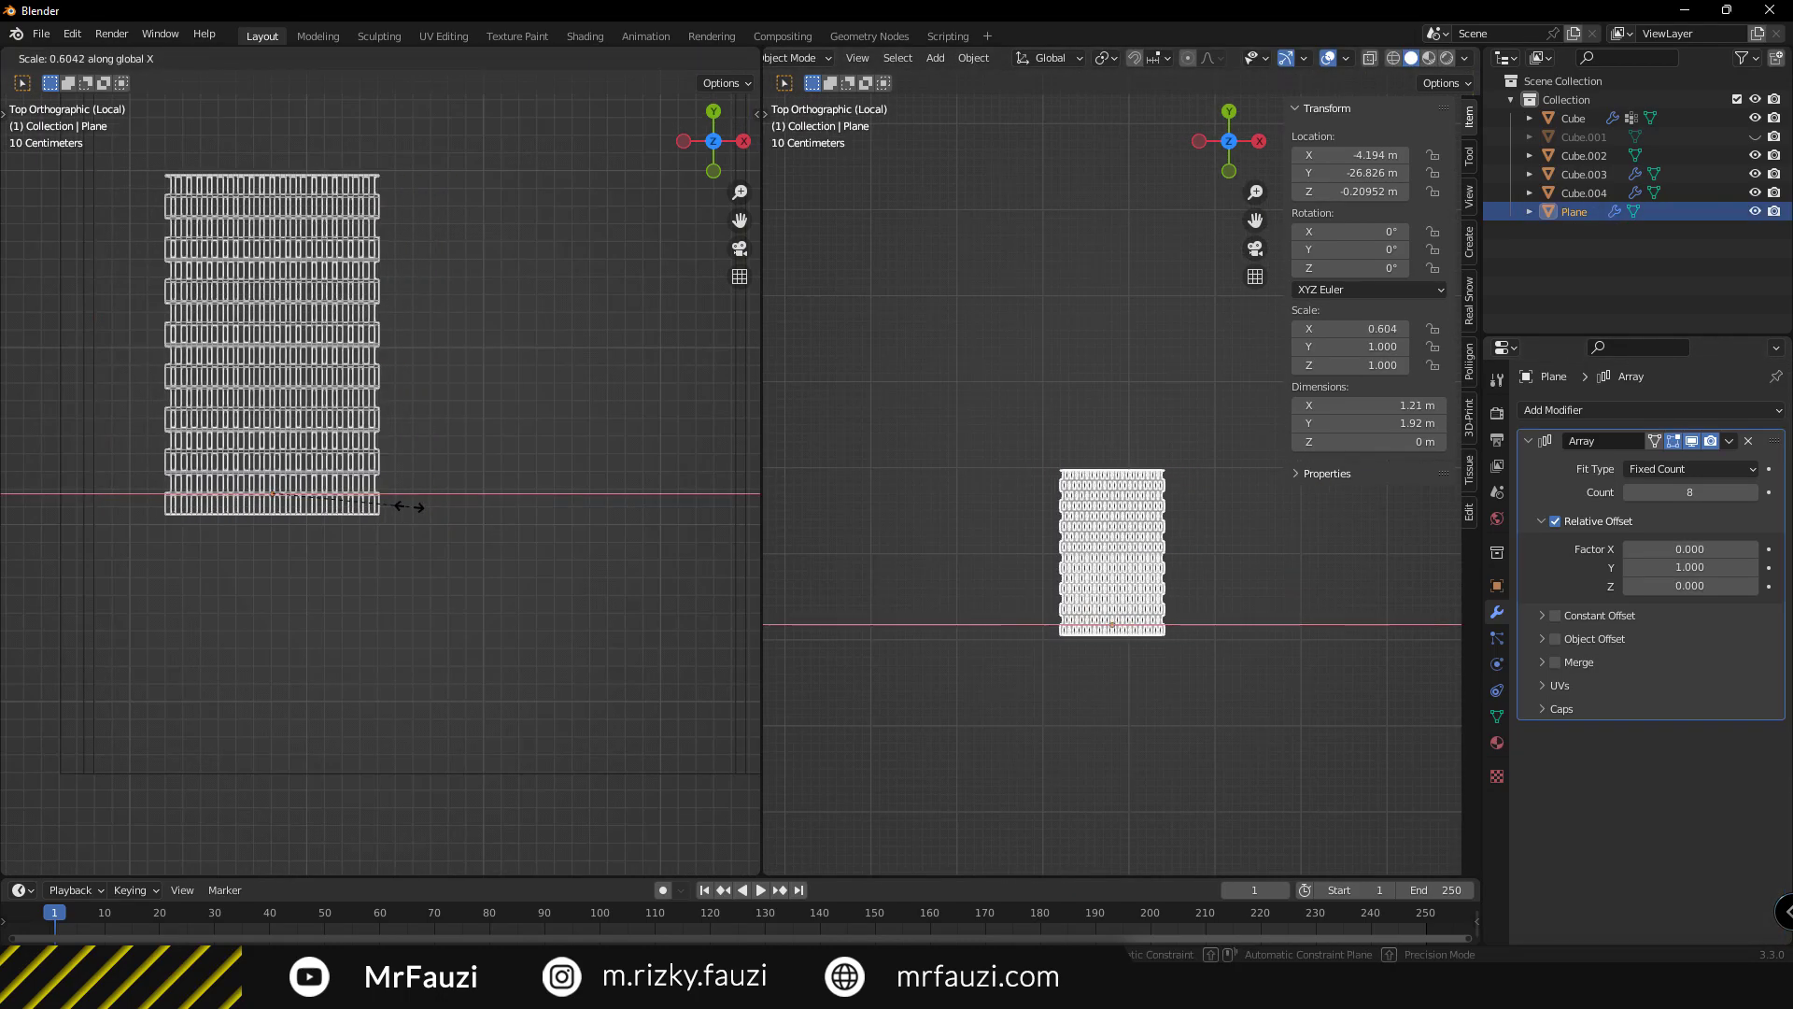
click(387, 509)
scroll(564, 556, up, 3)
Add a new second Array modifier with an X offset factor of 0.98.
click(1653, 409)
click(1429, 461)
scroll(1229, 624, up, 3)
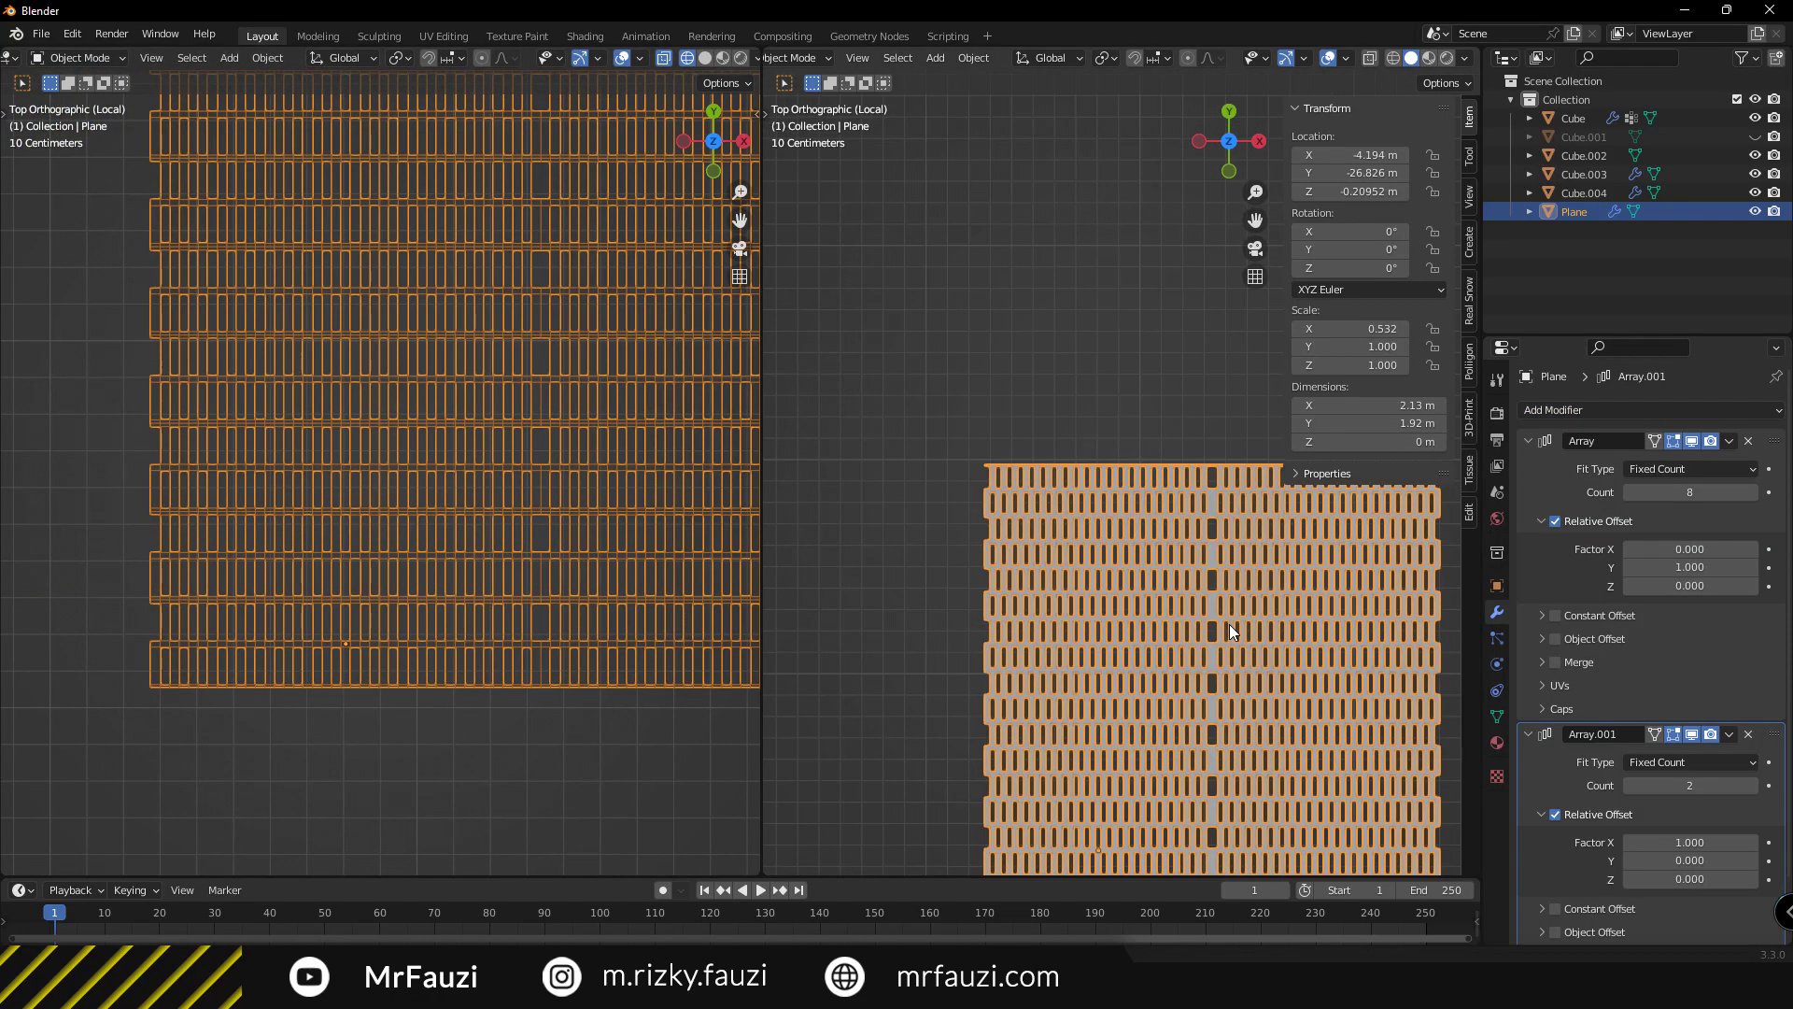
scroll(1229, 623, up, 3)
mouse_move(1690, 843)
mouse_down()
mouse_move(1709, 842)
mouse_move(1671, 843)
mouse_up()
scroll(1080, 622, down, 3)
key(alt+a)
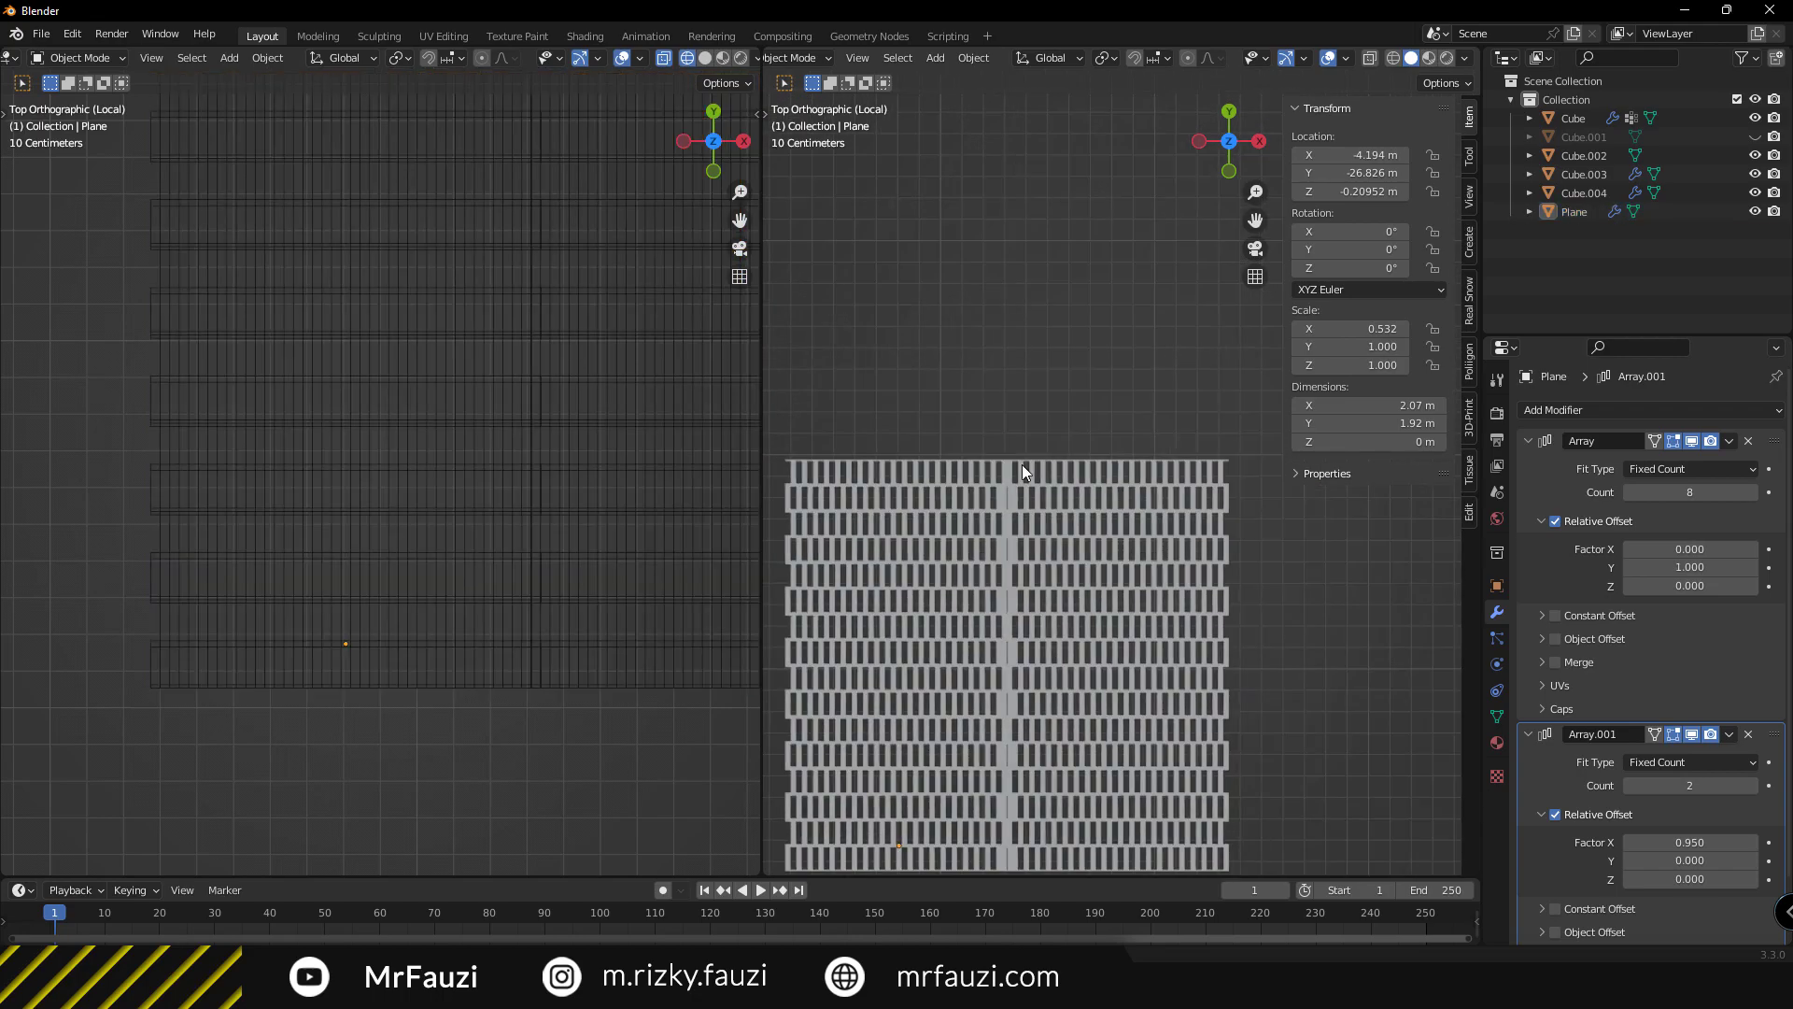
click(1022, 463)
scroll(1021, 463, up, 5)
key(Return)
Set the second array's X factor to 0.982 and its count to 4.
scroll(1256, 672, down, 2)
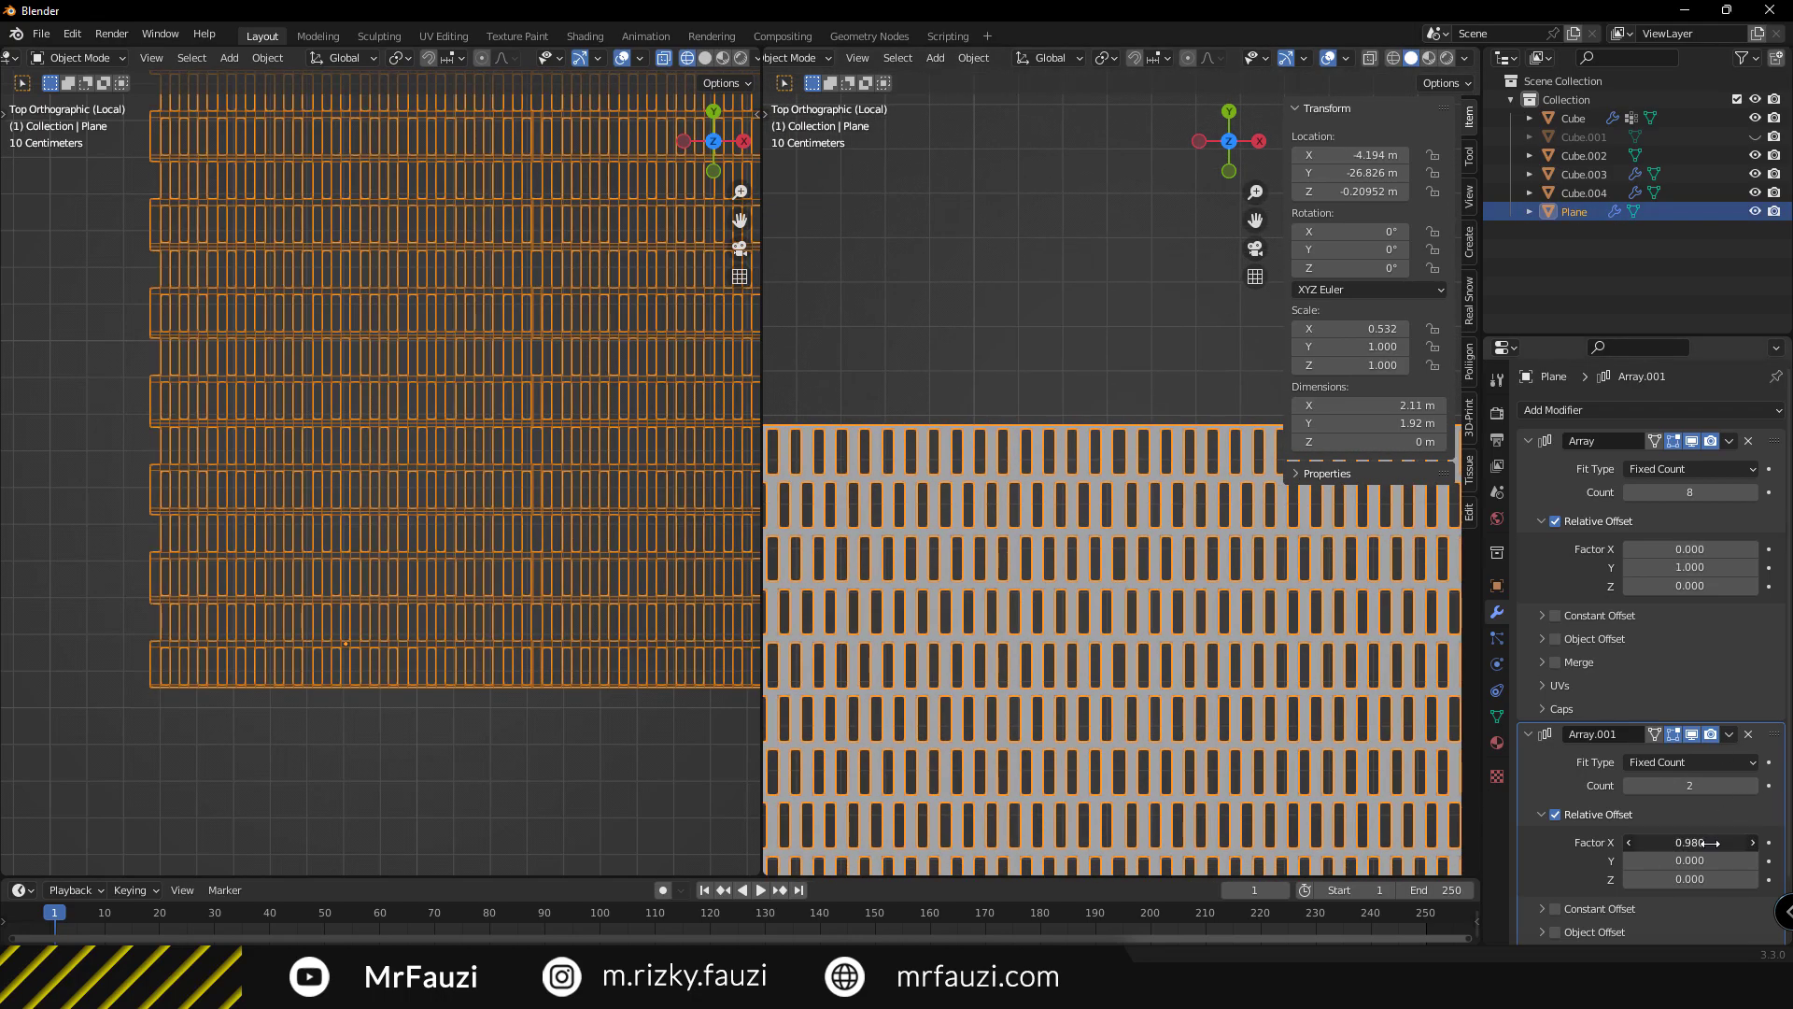
drag(1712, 842, 1716, 842)
text(85)
key(Return)
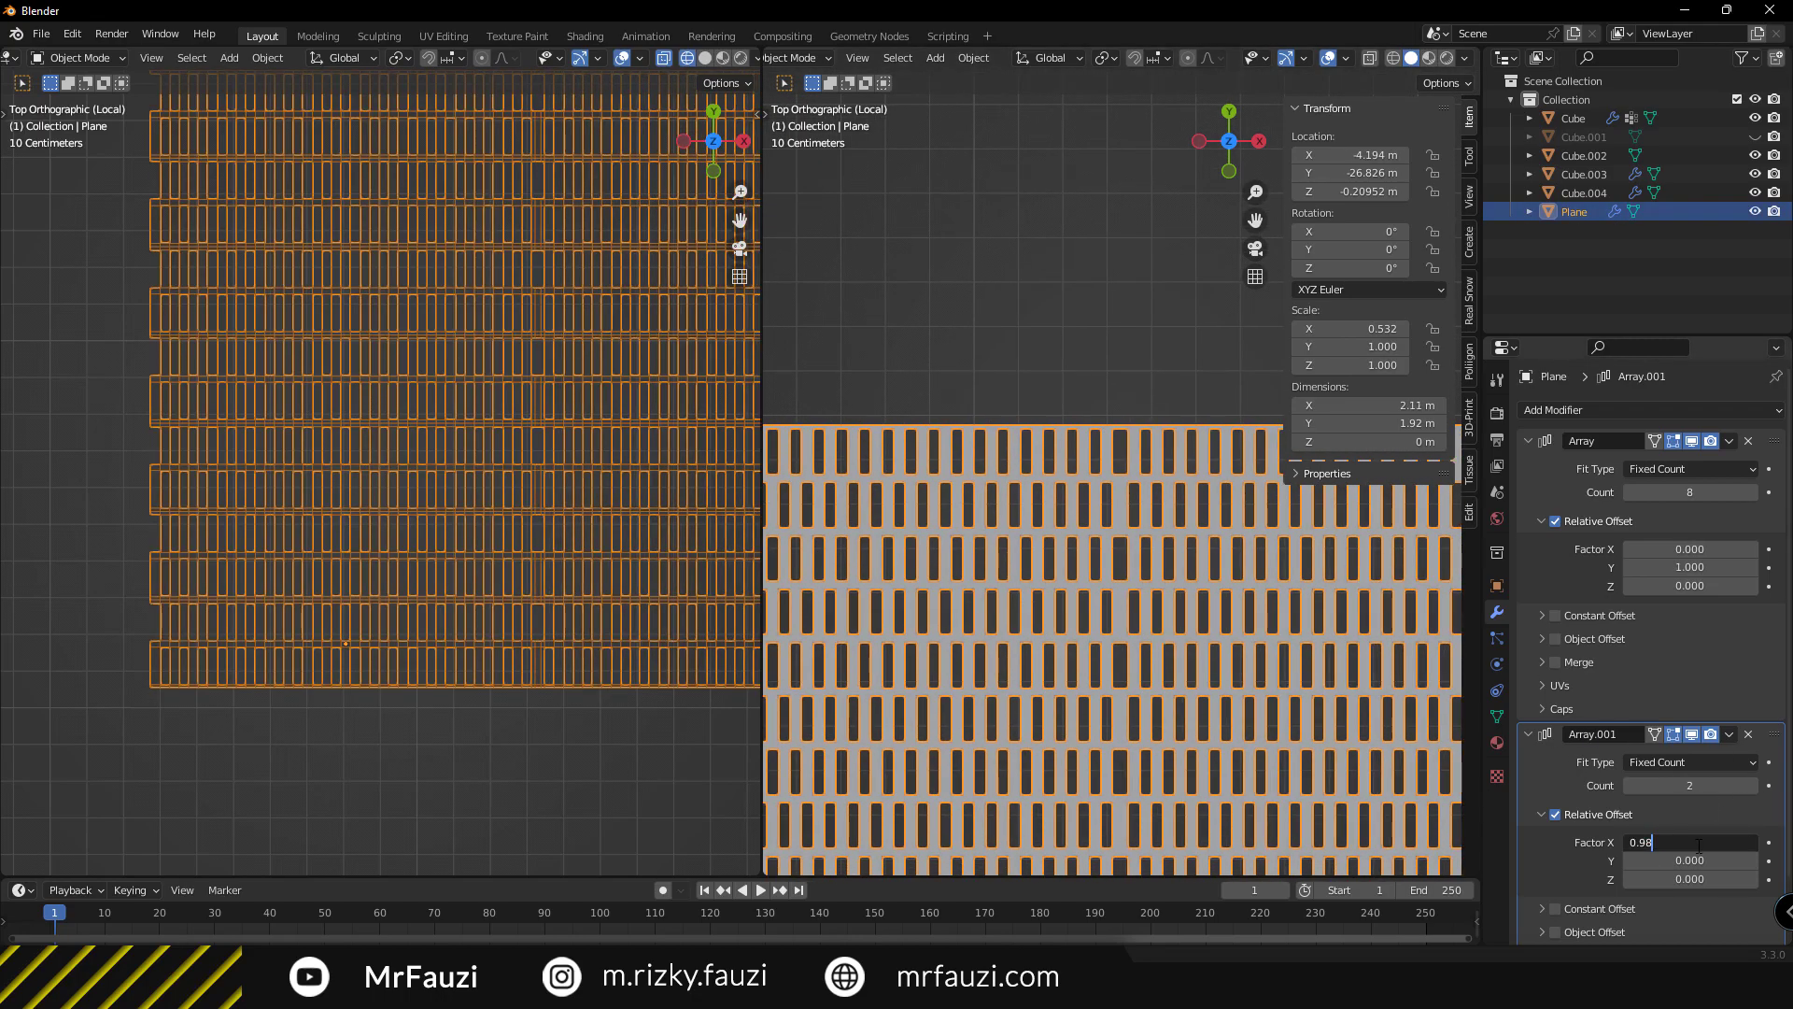
text(2)
scroll(1111, 644, down, 4)
scroll(328, 534, down, 4)
click(1750, 790)
Move and scale the plate pattern along X.
key(g)
key(x)
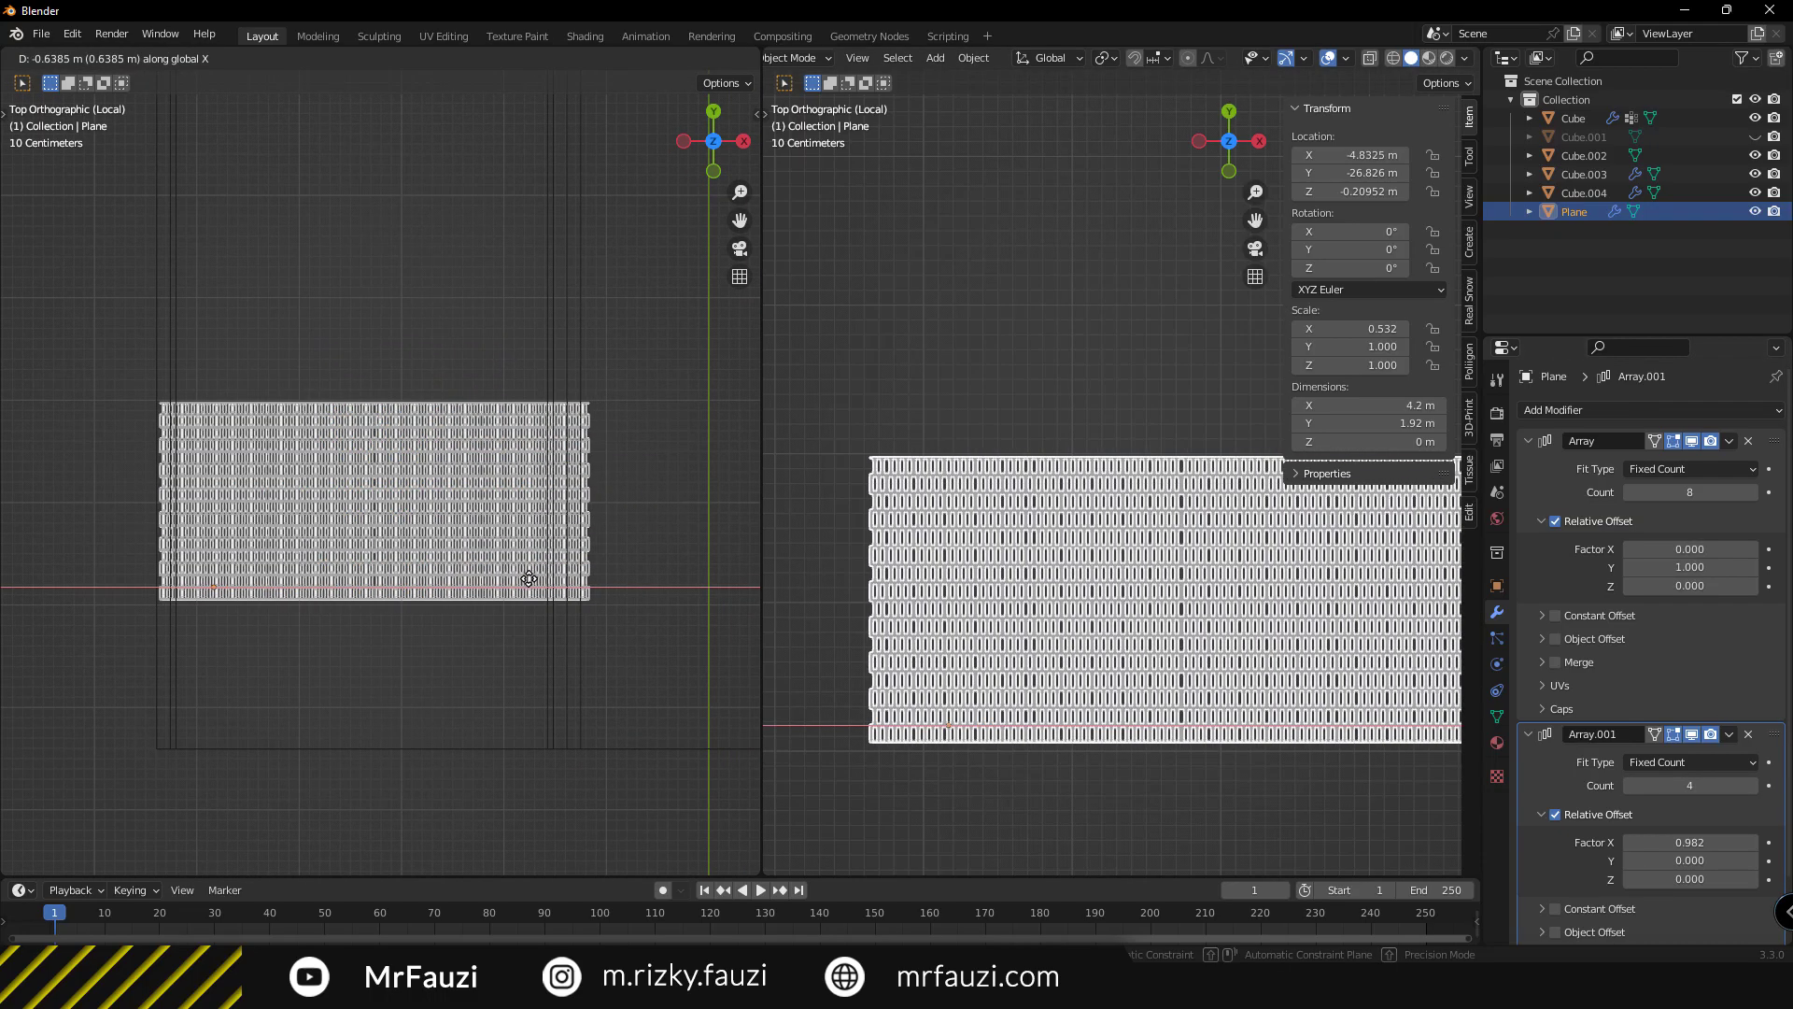
click(528, 578)
key(s)
key(x)
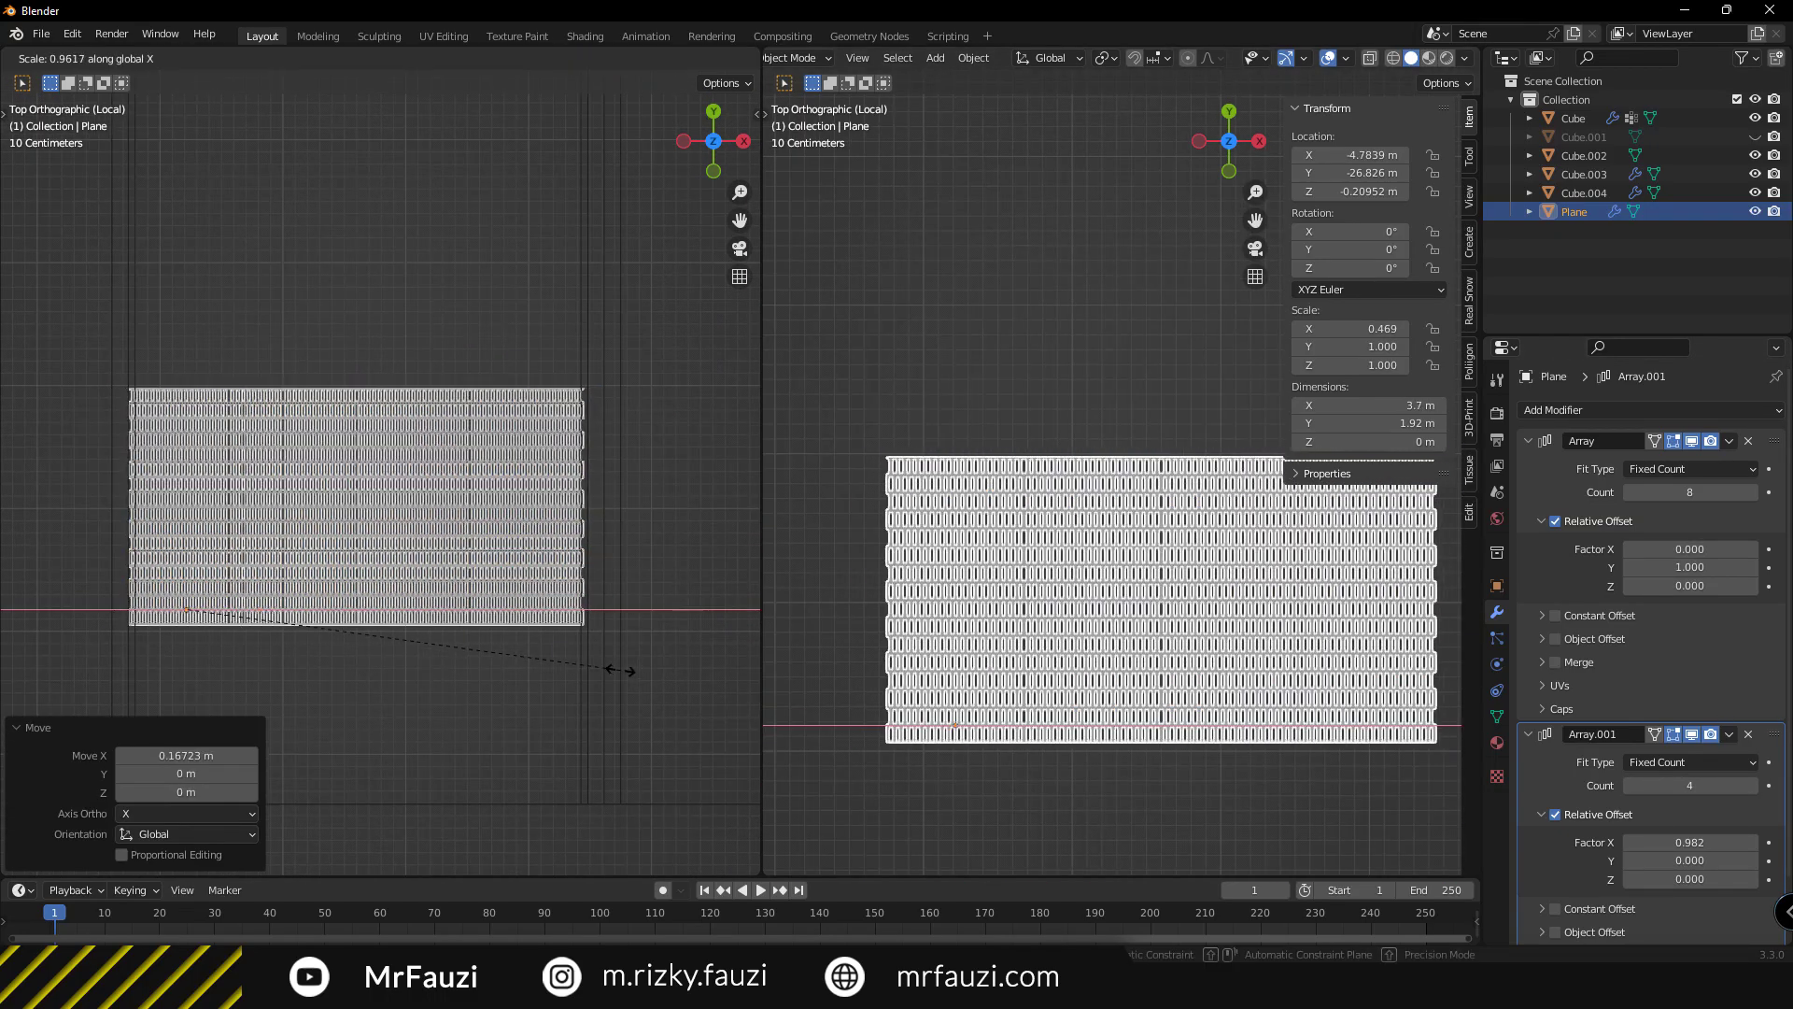
click(635, 671)
Raise the plate pattern along Z from the front view.
key(KP_1)
key(g)
key(z)
click(511, 560)
scroll(416, 574, up, 3)
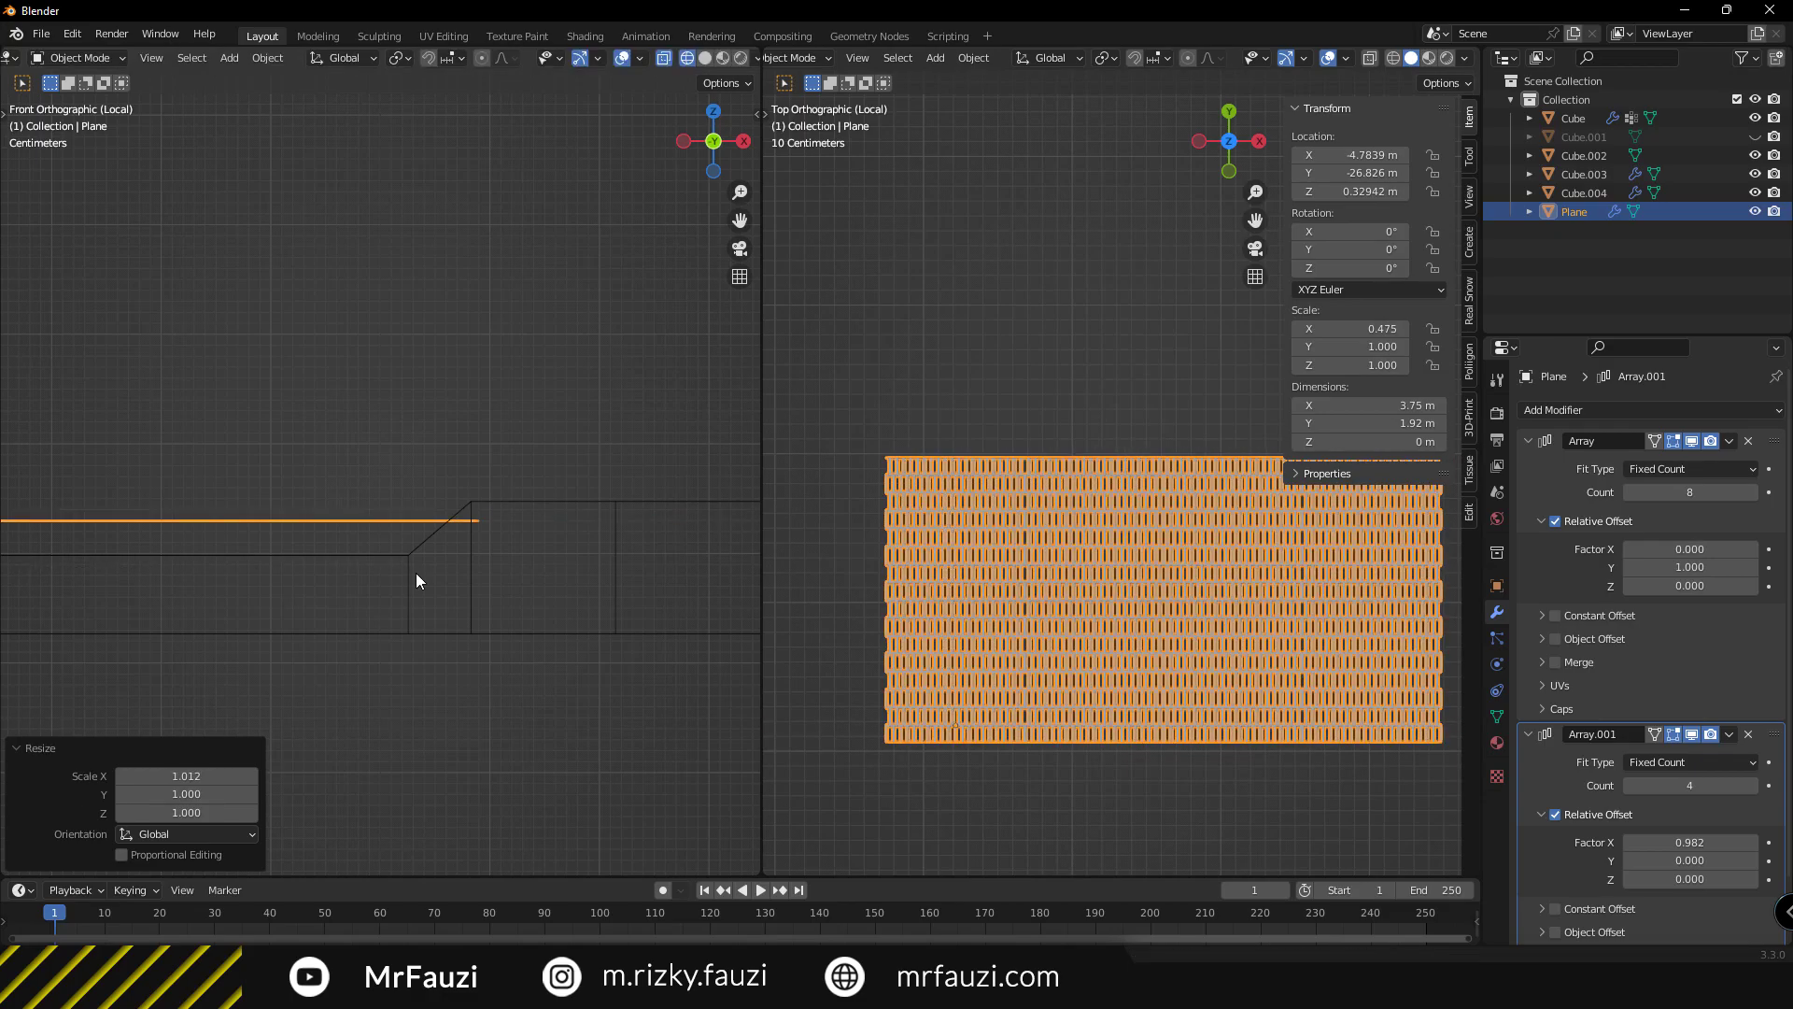
click(416, 573)
Extend the first plate array to 178 rows.
scroll(254, 562, down, 3)
click(614, 742)
scroll(1393, 590, down, 5)
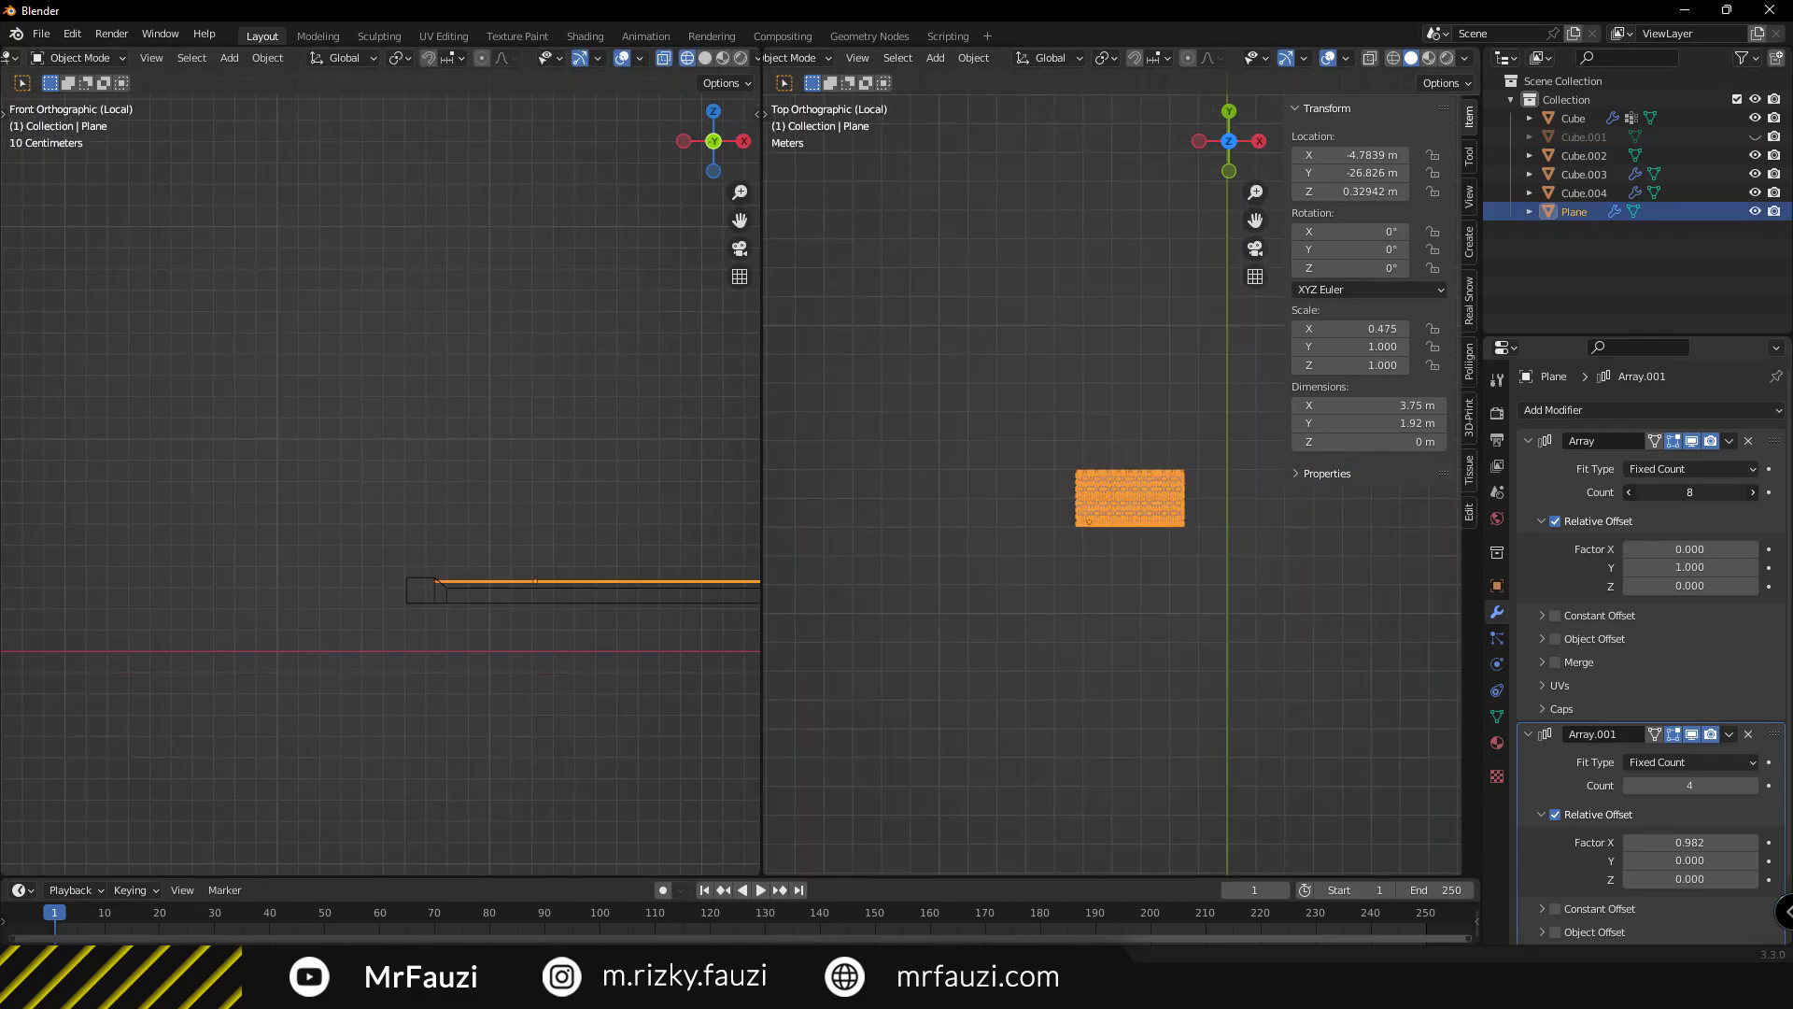
drag(1689, 492, 1746, 493)
scroll(1072, 479, down, 4)
scroll(1072, 478, down, 3)
scroll(1068, 400, down, 3)
scroll(467, 615, down, 3)
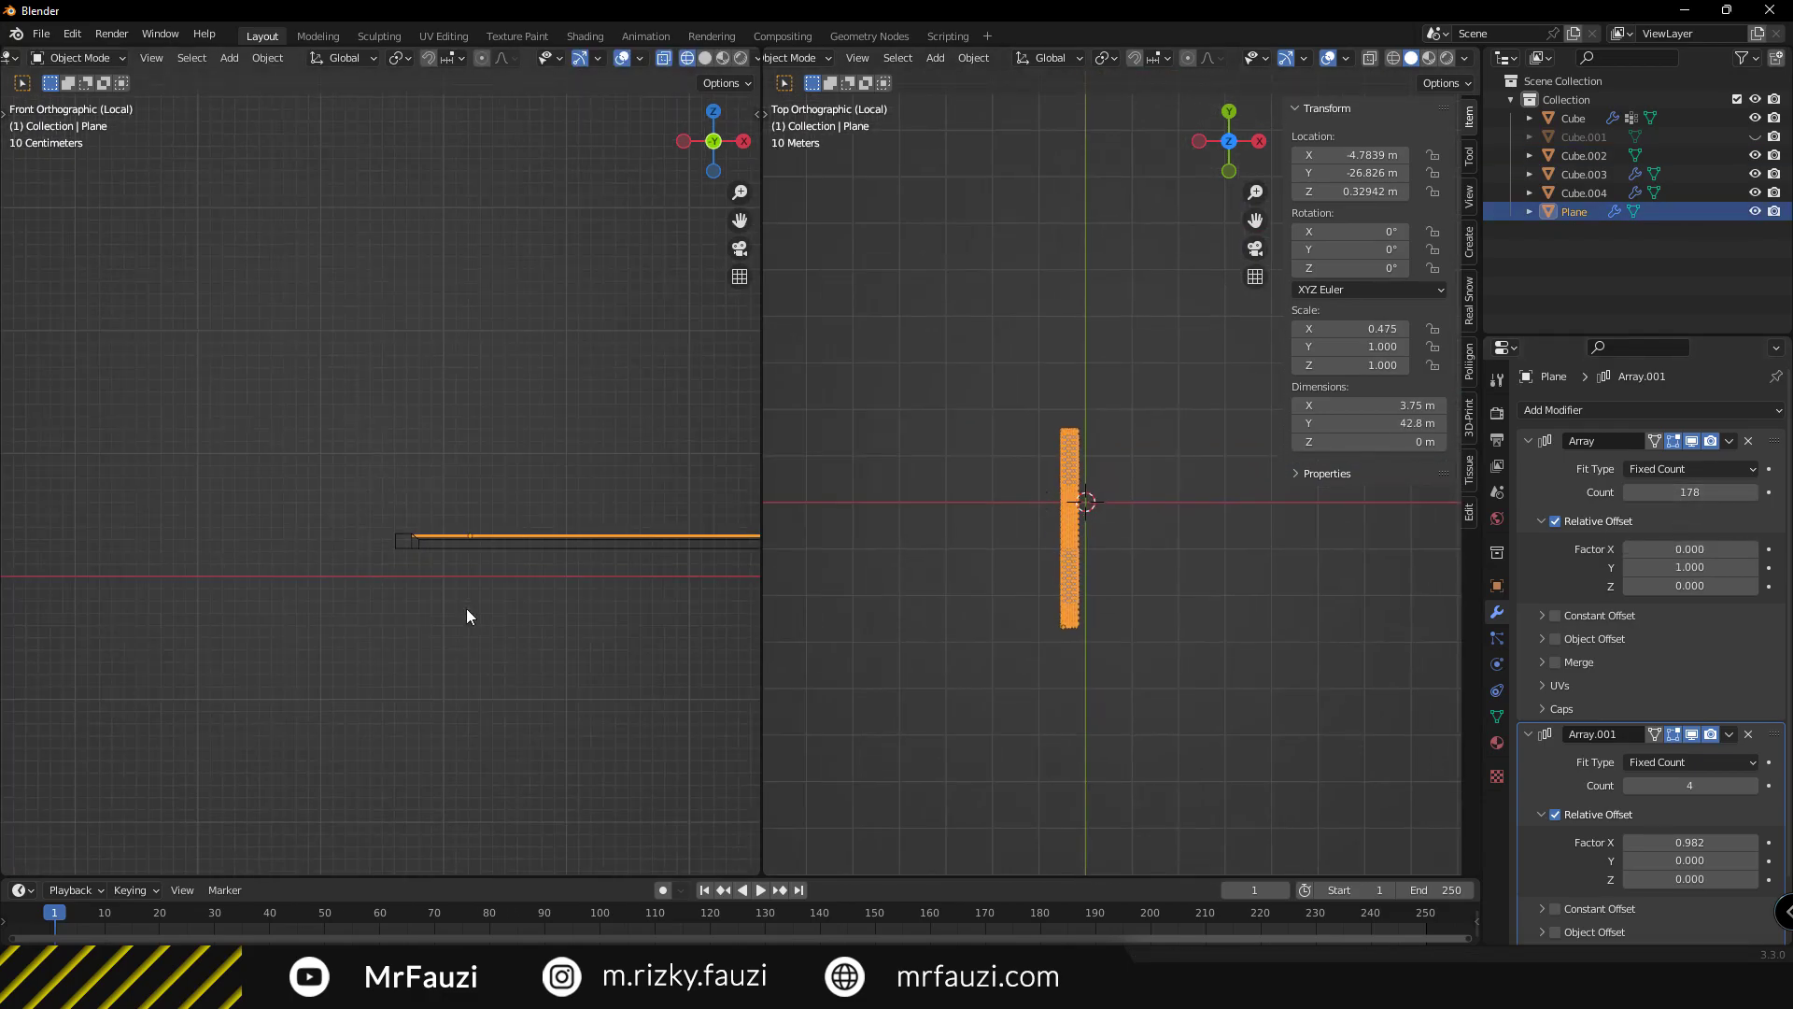
Shift the plate along Y, first by -1.46 m, to align with the corridor.
key(KP_7)
key(g)
key(y)
click(435, 586)
scroll(435, 587, up, 5)
key(g)
key(y)
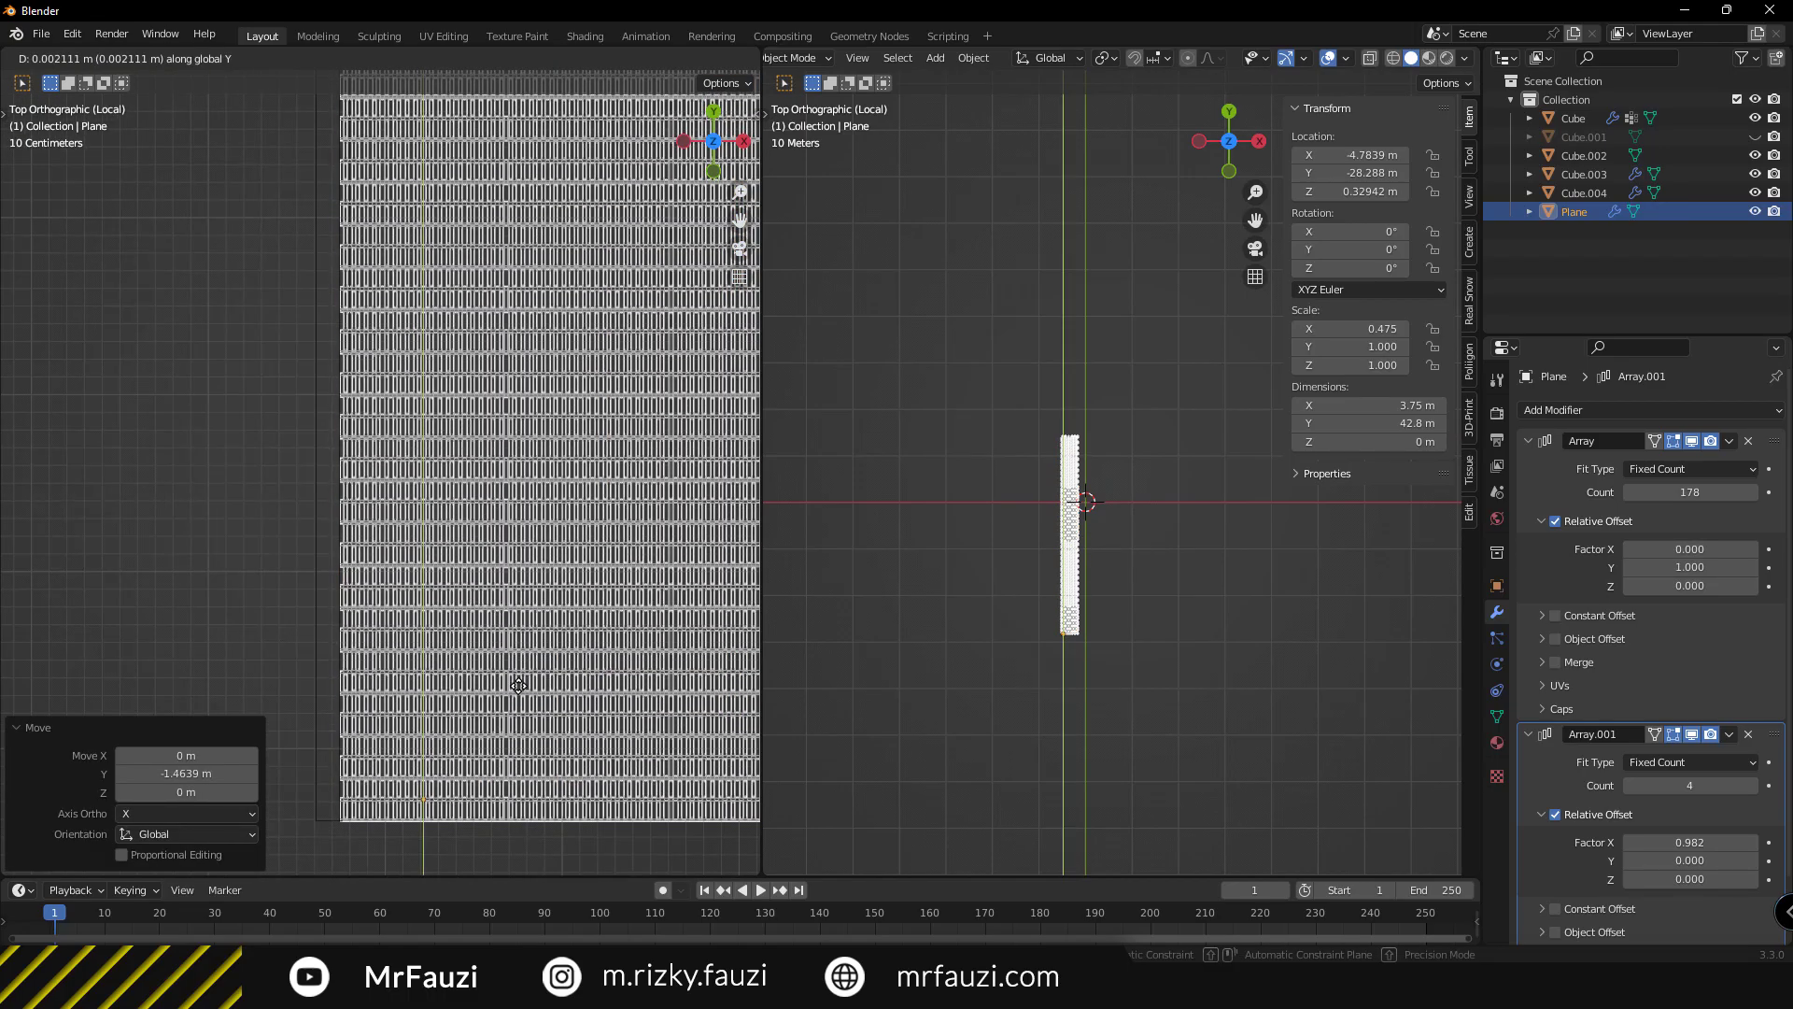
click(519, 684)
scroll(513, 755, down, 3)
scroll(513, 754, down, 2)
Raise the first array count to 237 rows and collapse both arrays.
drag(1689, 492, 1695, 493)
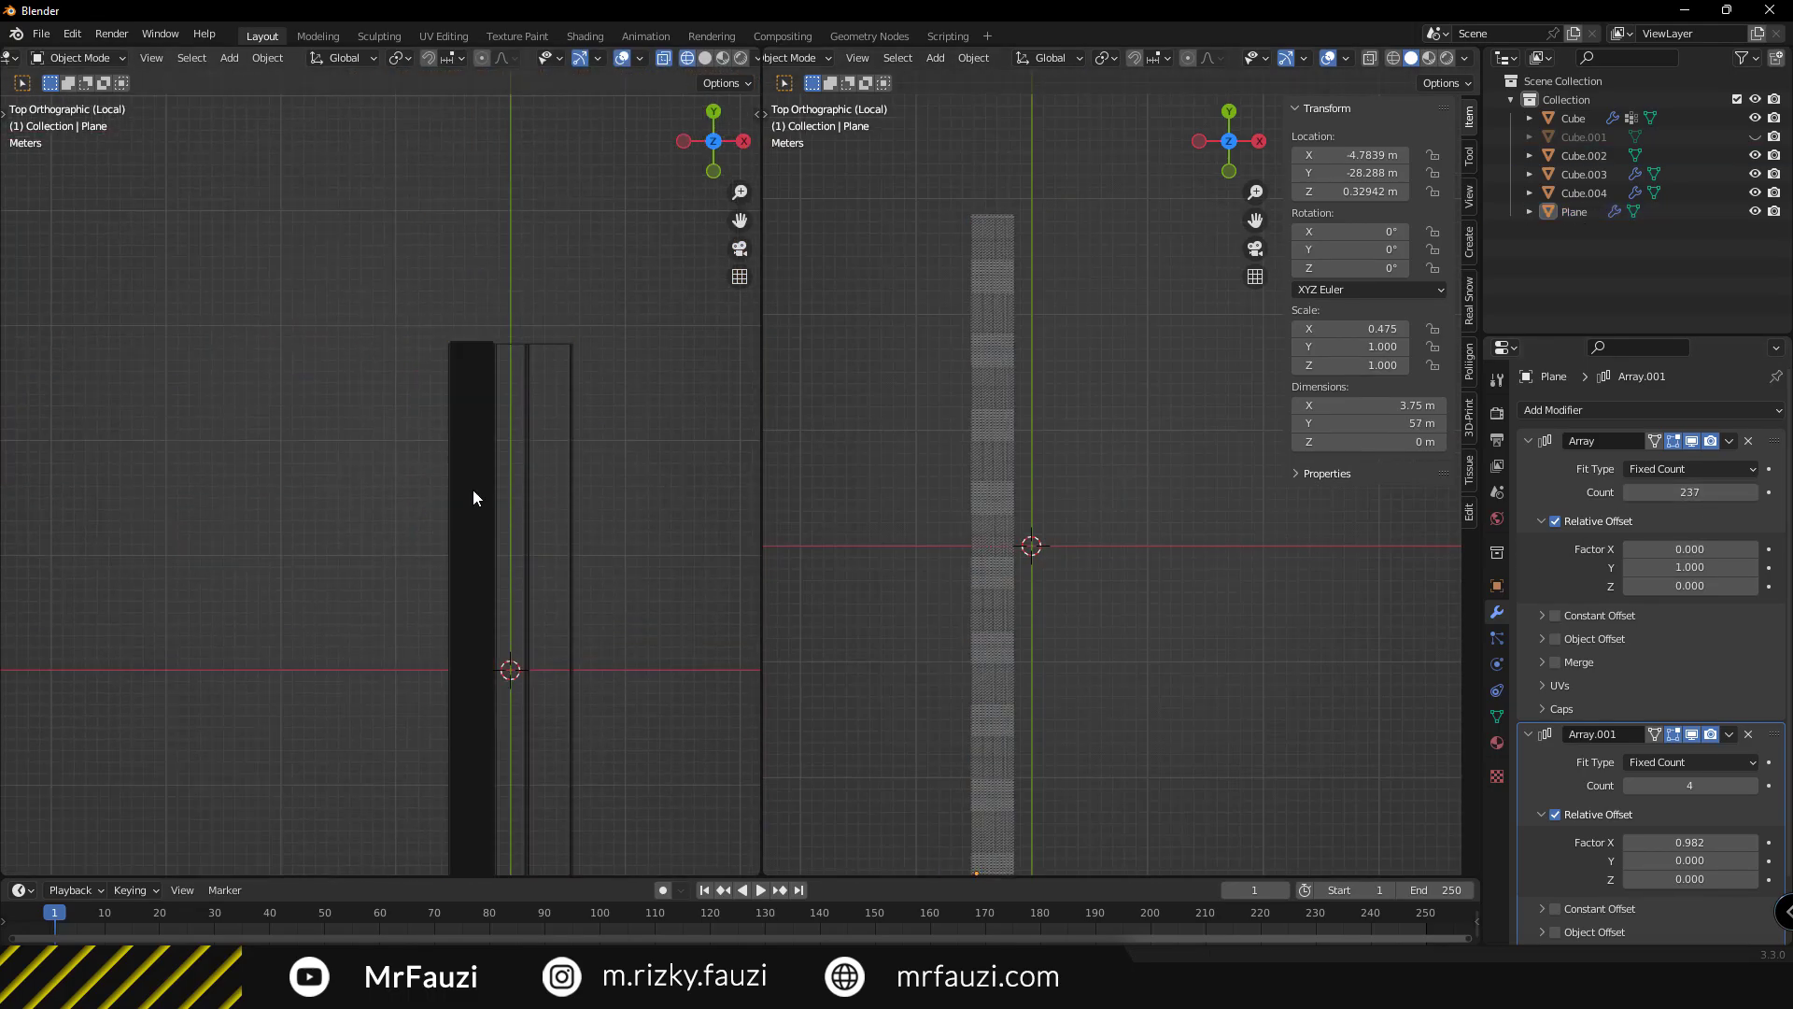
middle_drag(472, 489, 423, 549)
ctrl+click(1528, 439)
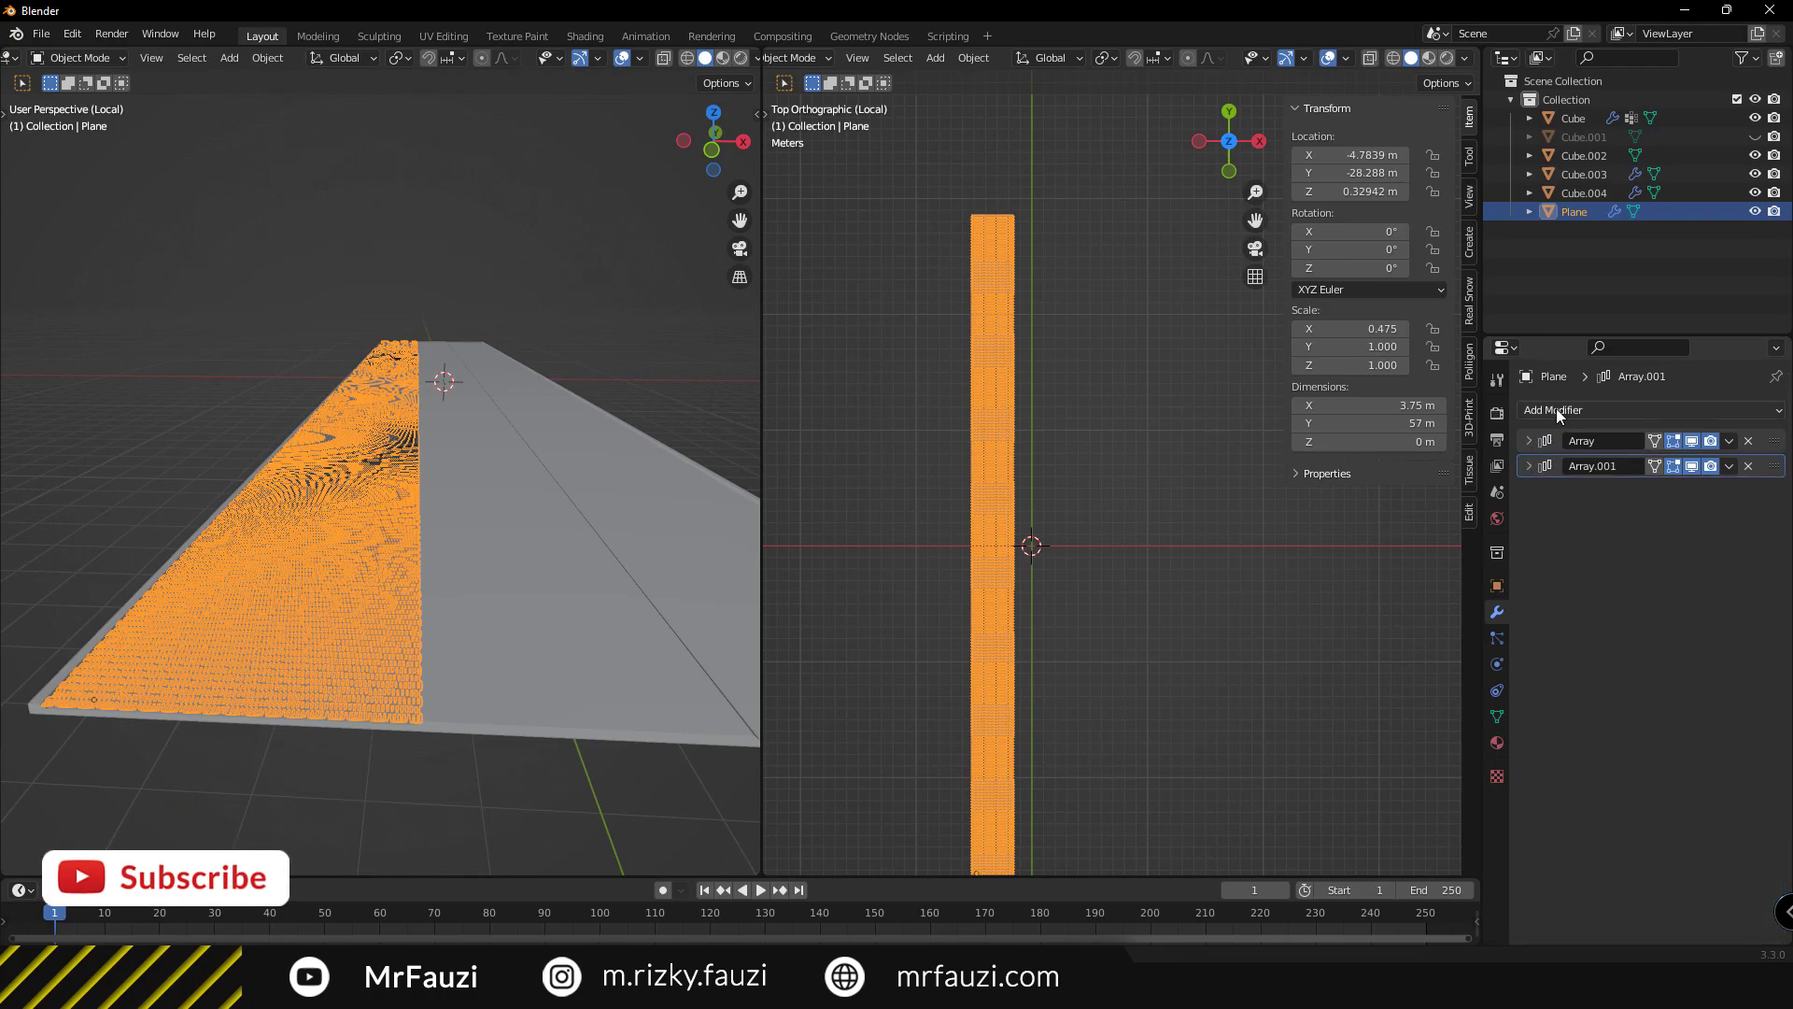
click(1556, 409)
Add a Mirror modifier that mirrors the plate about Cube.002.
click(1453, 616)
key(alt+a)
mouse_move(402, 560)
middle_down()
mouse_move(379, 618)
mouse_move(432, 568)
mouse_move(527, 546)
mouse_move(504, 633)
mouse_move(418, 512)
middle_up()
click(527, 546)
Add a cylinder, rotated 90° on X, and scale it down.
key(shift+a)
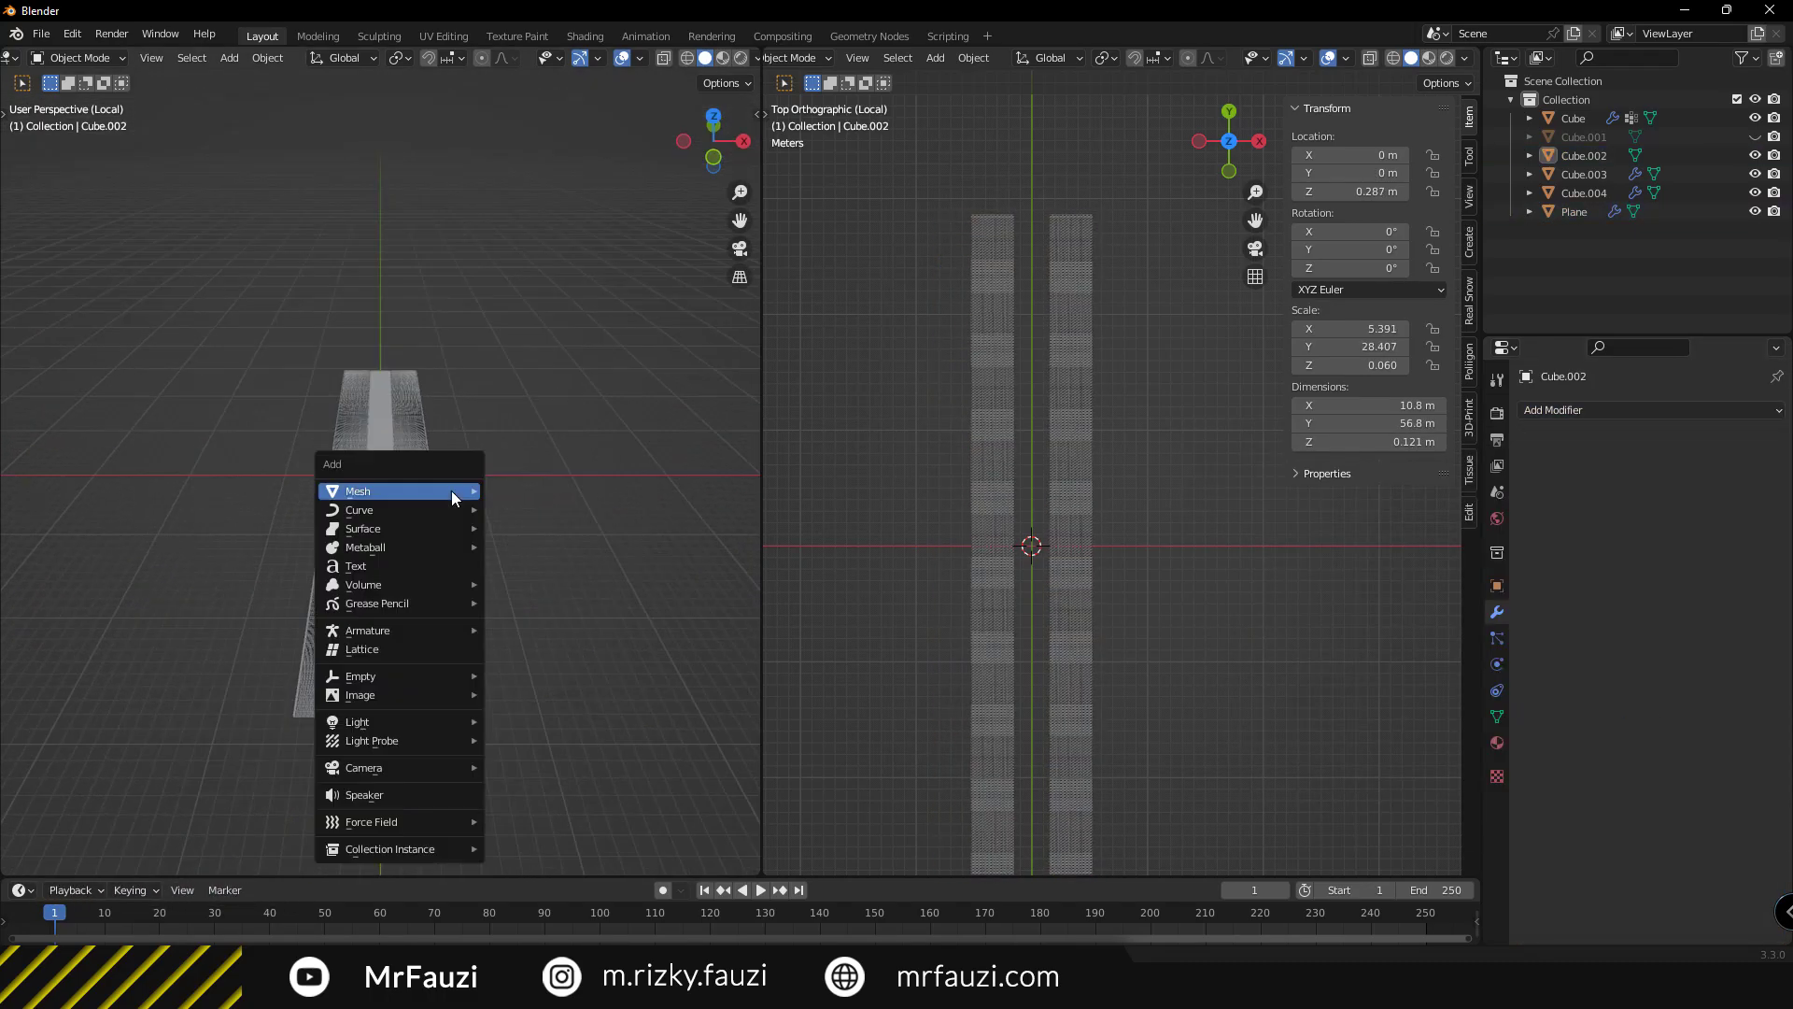
click(523, 577)
key(s)
click(462, 549)
key(KP_1)
key(KP_Decimal)
key(s)
click(568, 496)
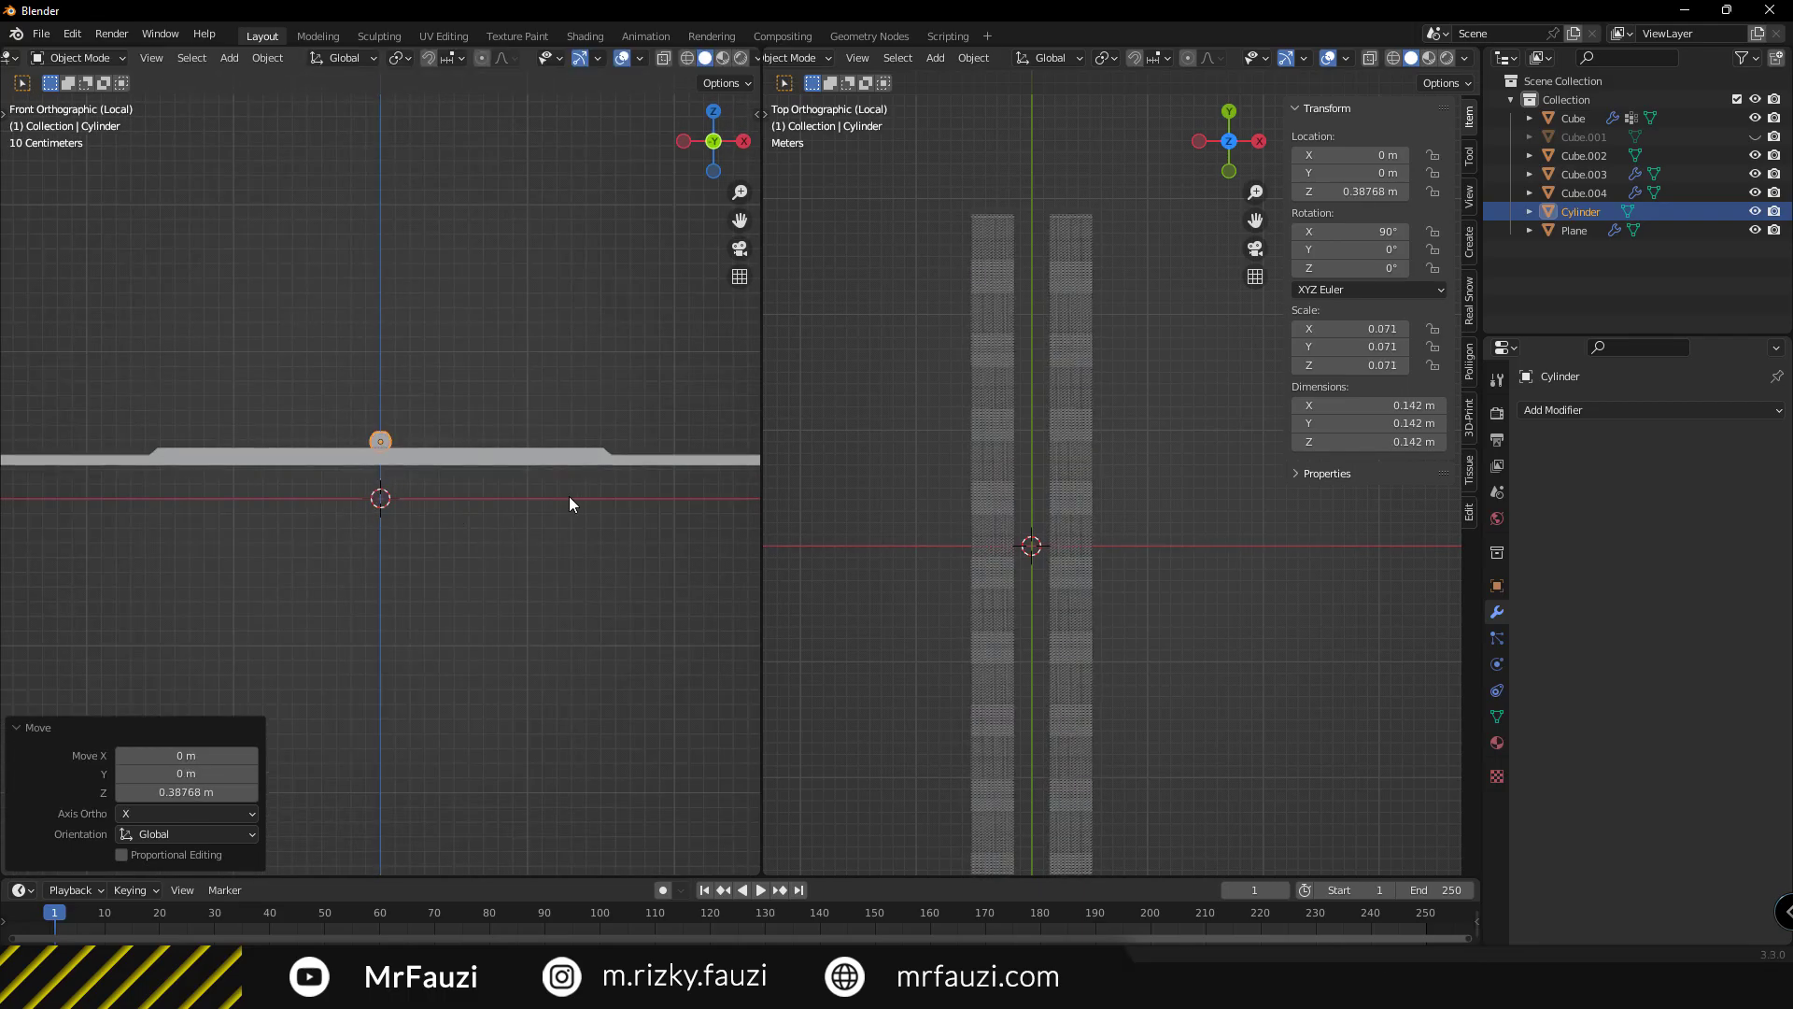
Move the cylinder along X beside the floor step, then along Y near the corridor end.
scroll(569, 496, up, 3)
key(g)
key(x)
click(1111, 529)
key(g)
key(y)
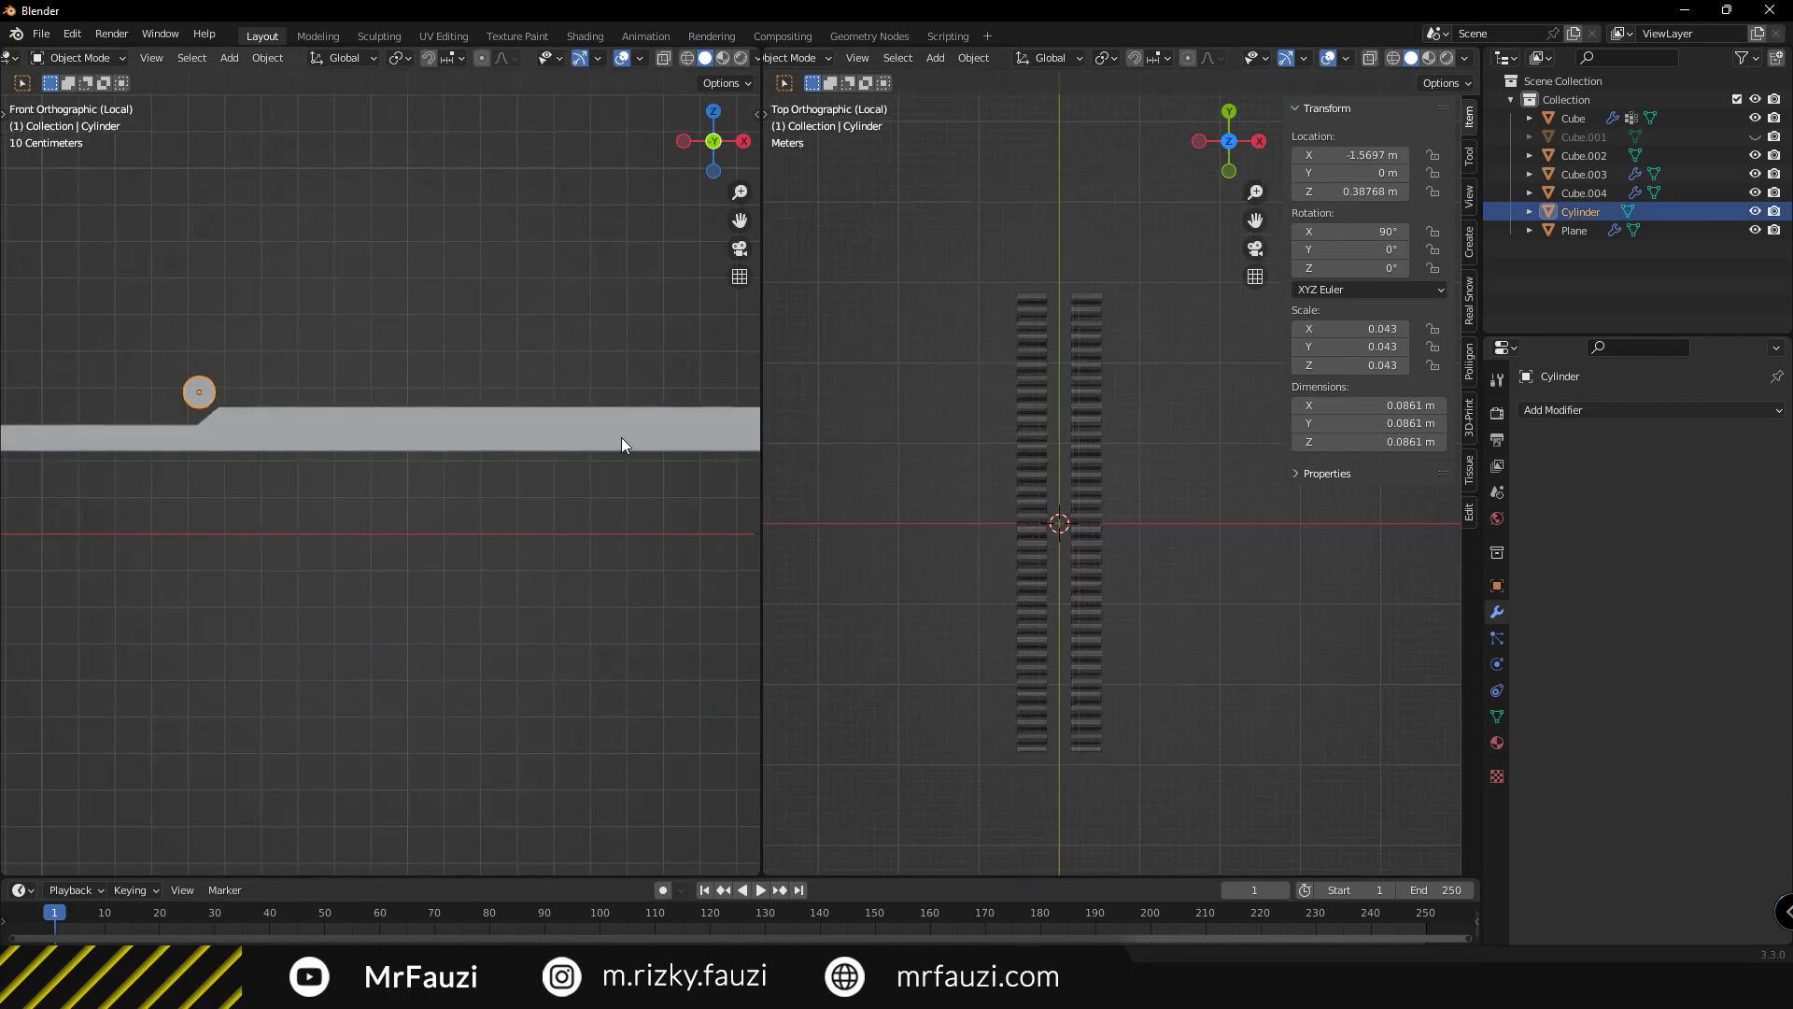
click(1055, 485)
Switch to perspective and reposition the cylinder by the step.
key(KP_Divide)
scroll(1055, 462, up, 3)
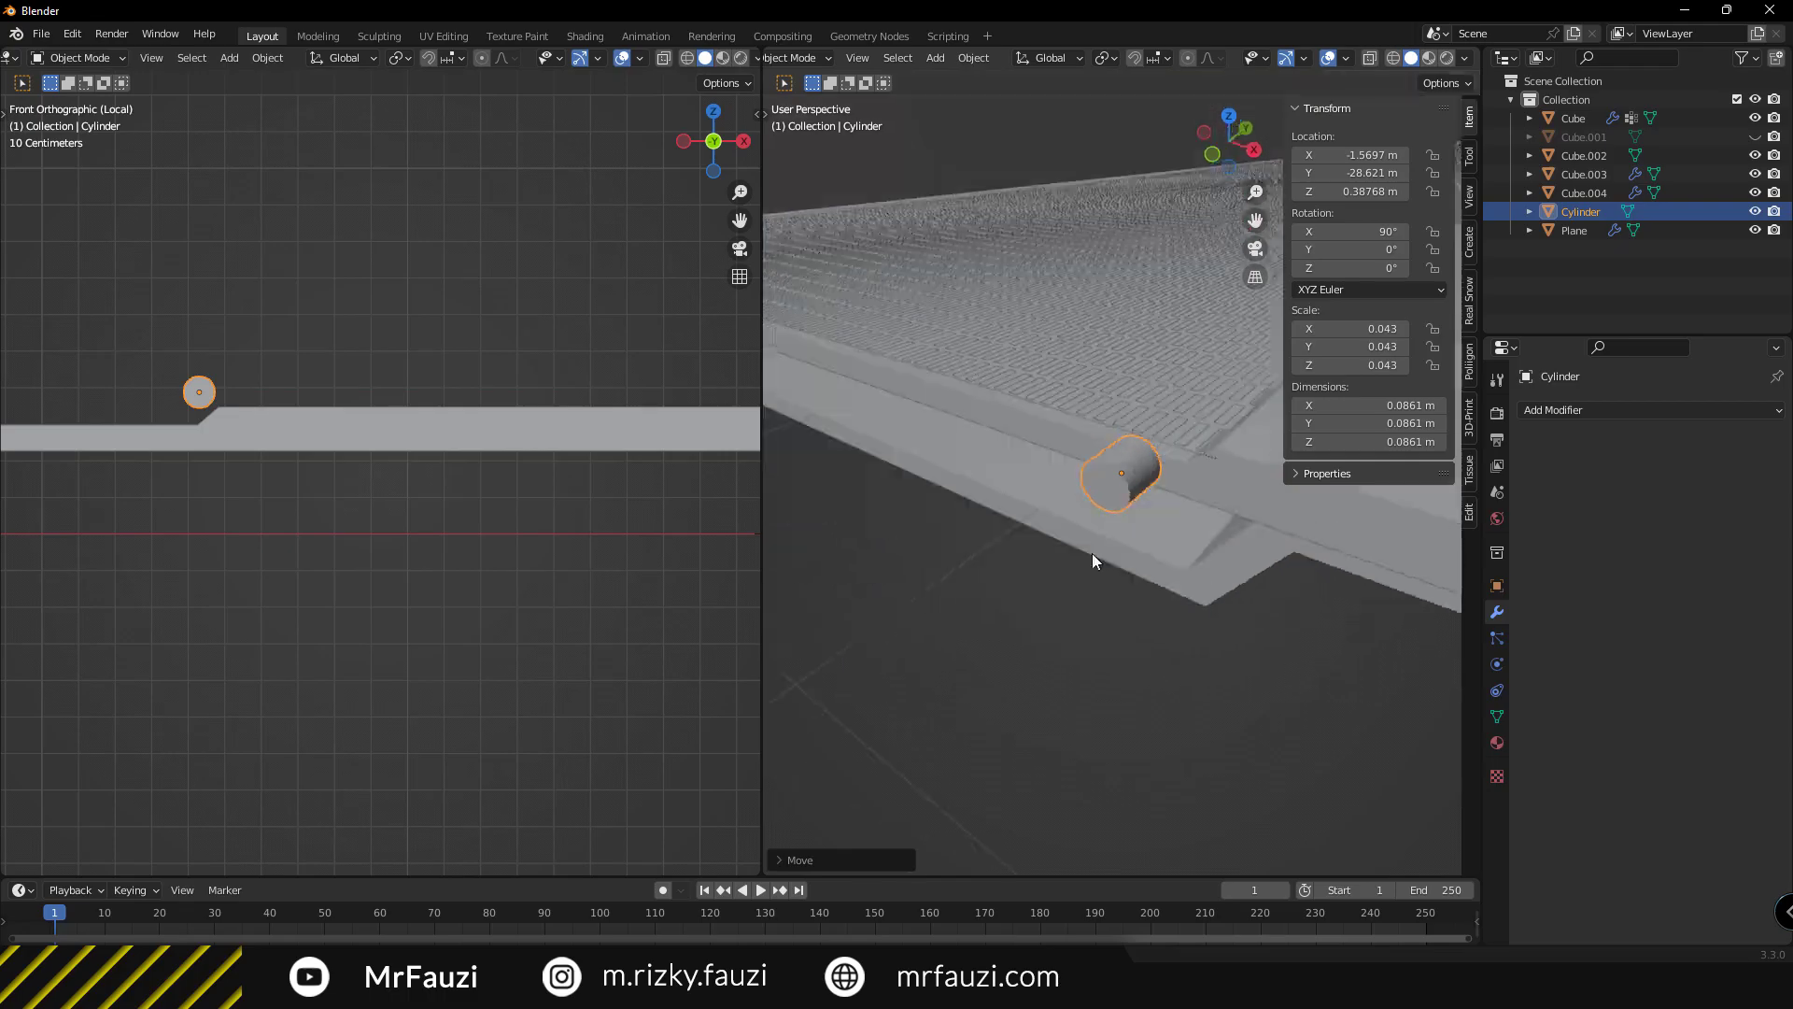
key(g)
click(1090, 553)
Make the cylinder thinner and lower it in Z onto the step.
mouse_move(1186, 488)
middle_down()
mouse_move(1115, 605)
mouse_move(1074, 560)
middle_up()
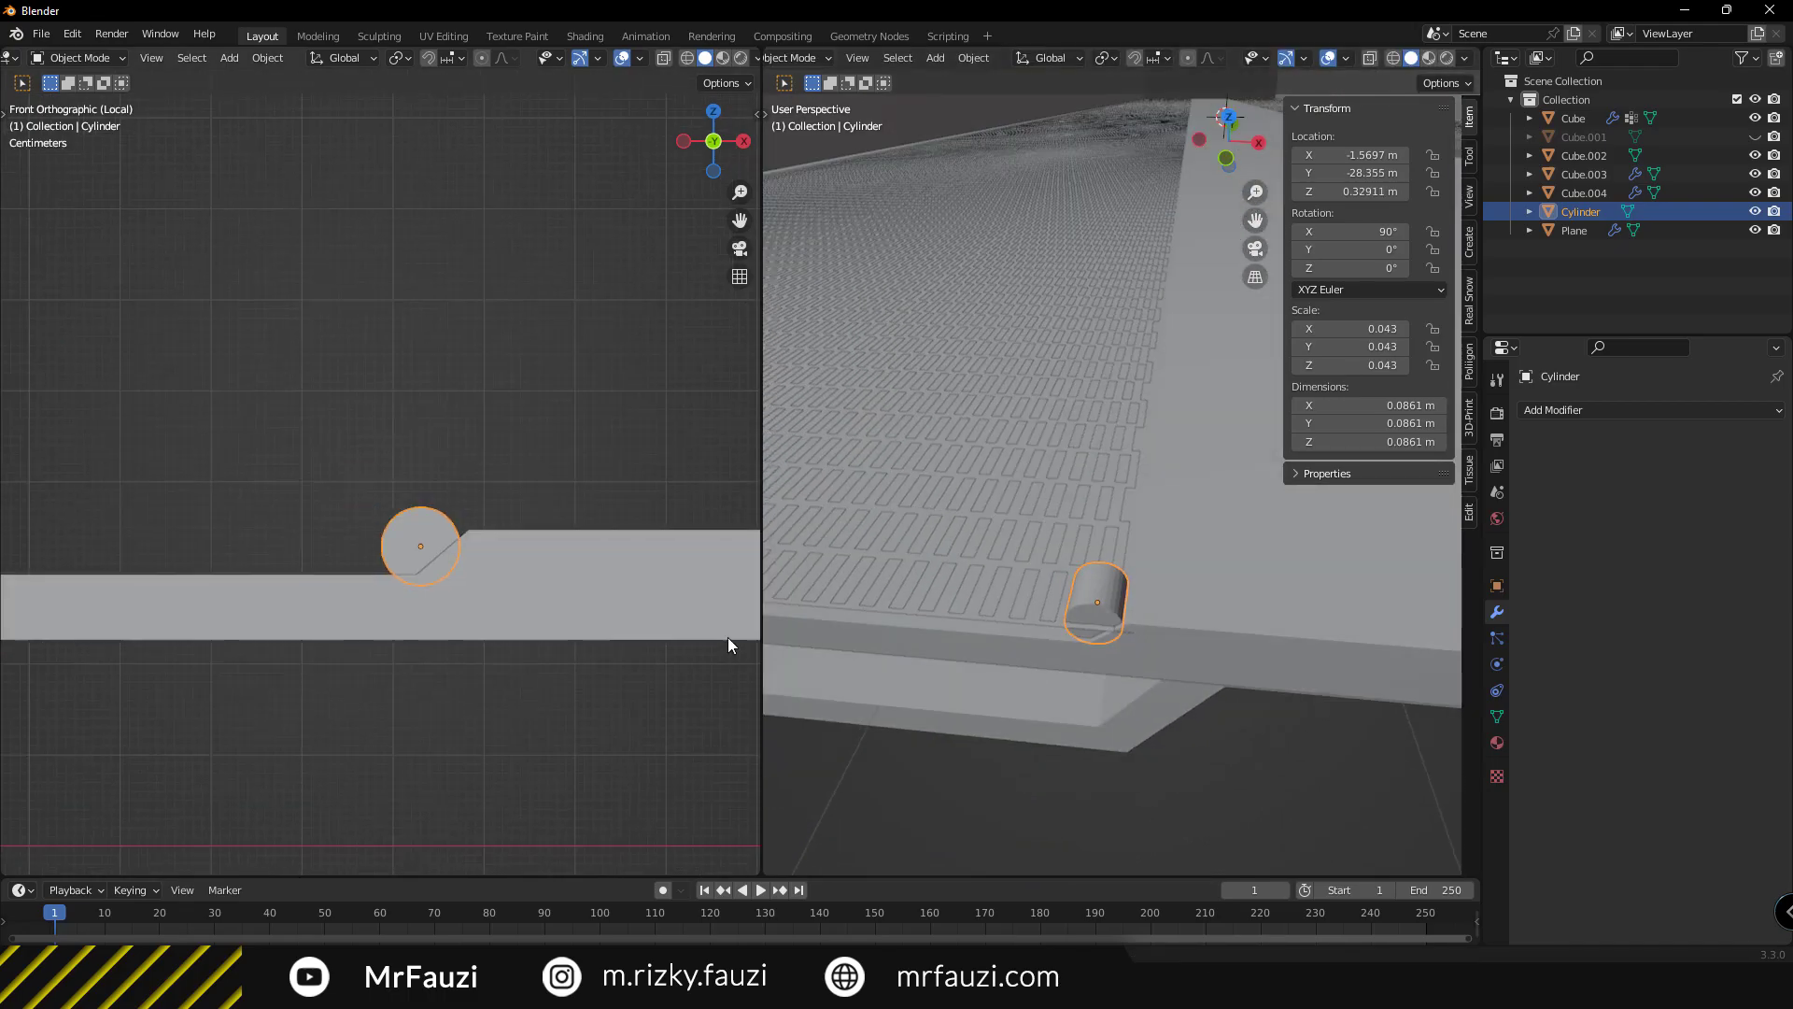
scroll(727, 637, up, 3)
key(s)
click(1223, 572)
key(g)
key(z)
click(606, 559)
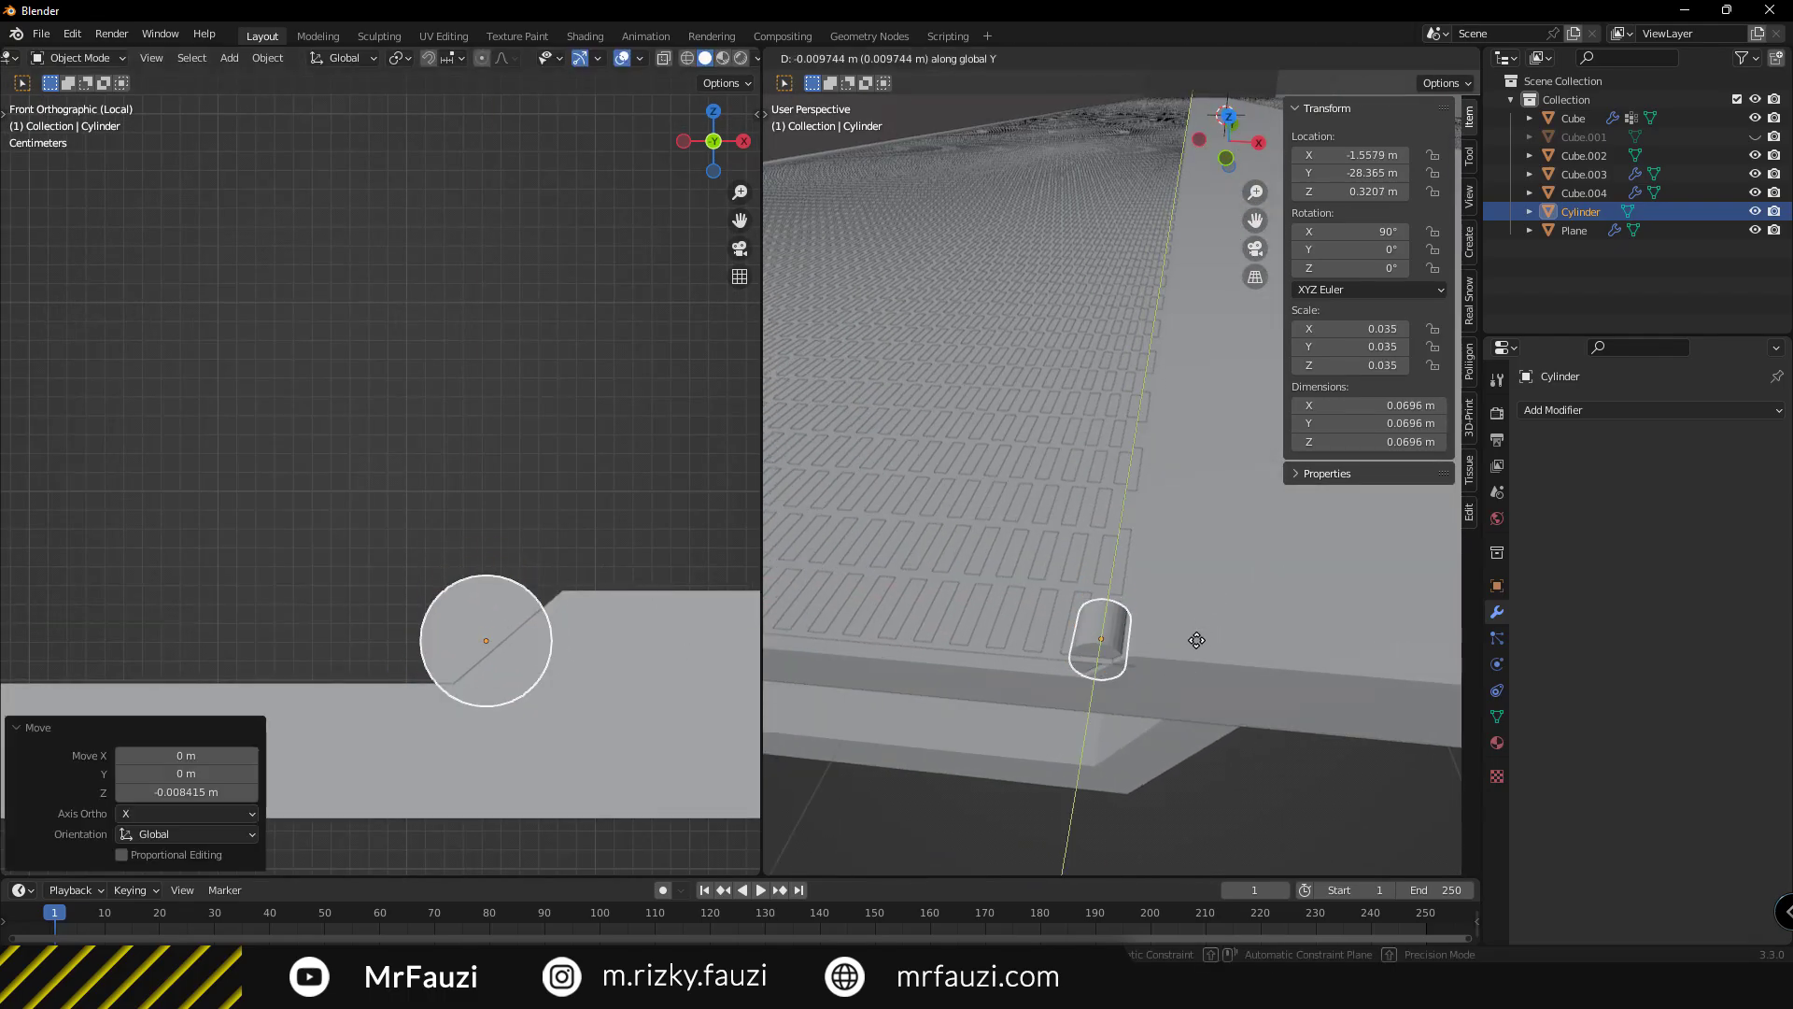
Stretch the cylinder along its length to about 0.913 m.
right_click(1096, 640)
key(Escape)
key(s)
key(z)
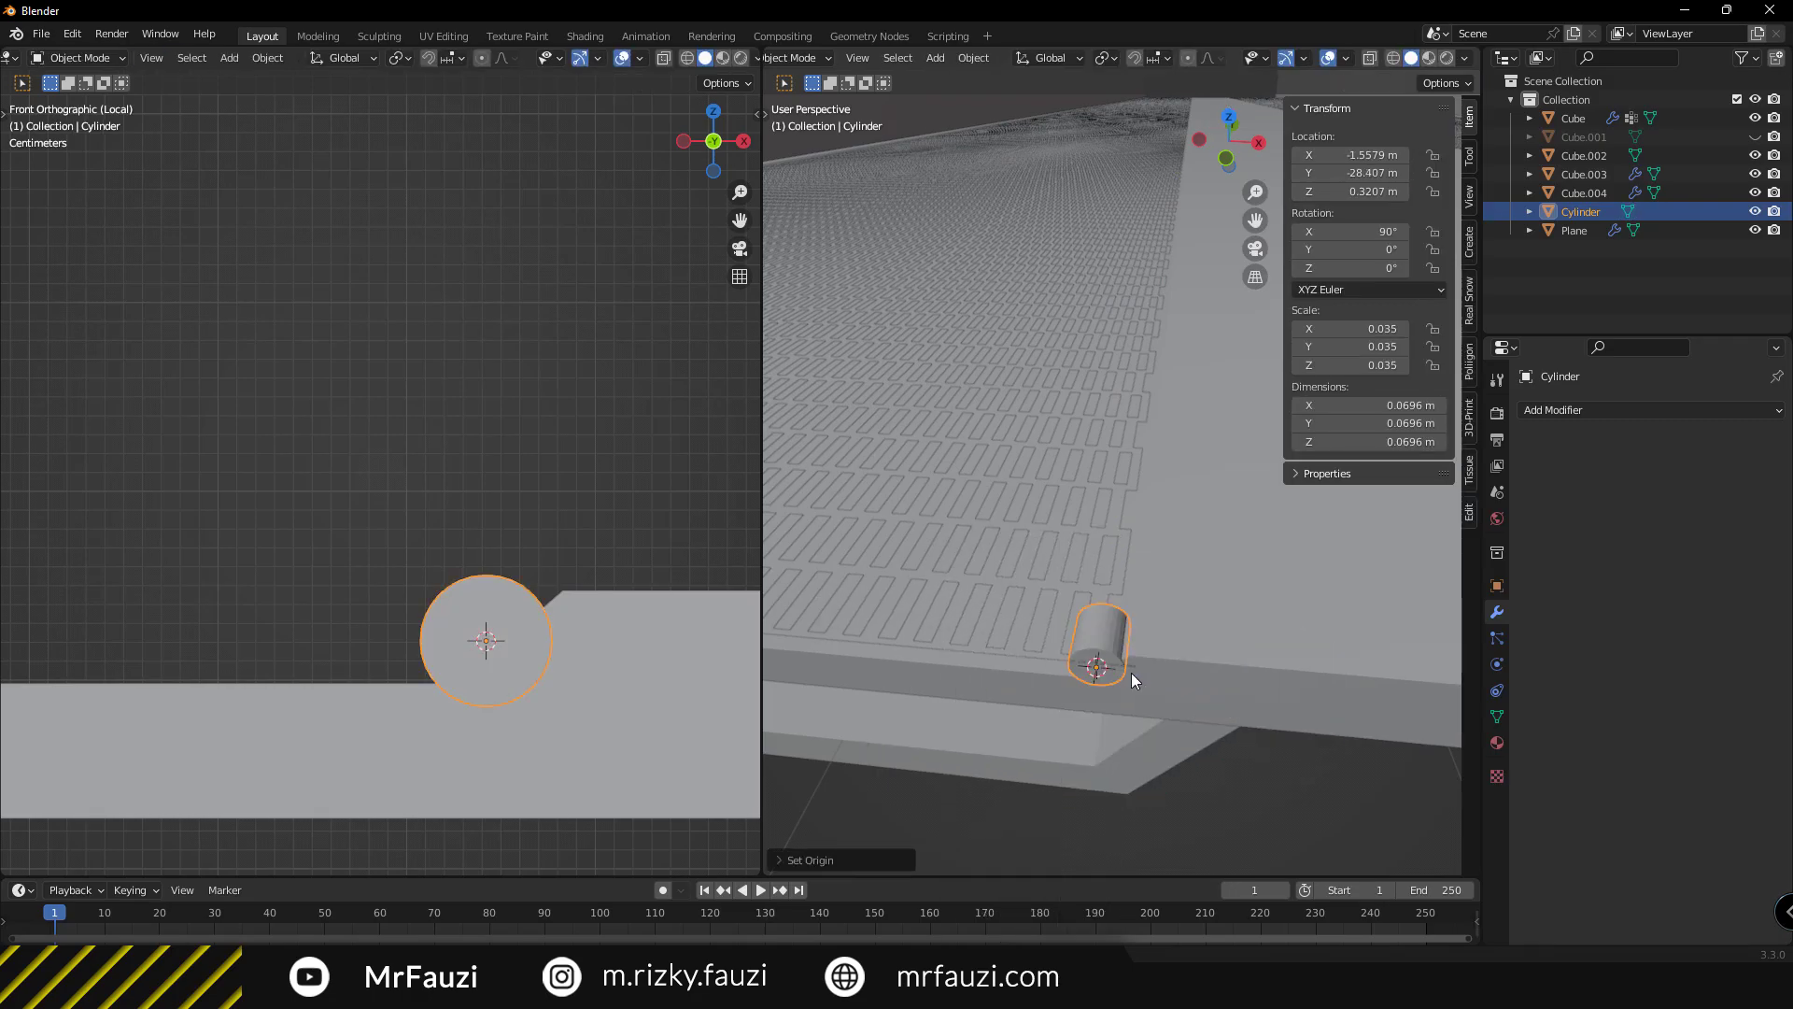
click(1073, 708)
scroll(984, 581, up, 3)
mouse_move(1114, 654)
middle_down()
mouse_move(984, 581)
mouse_move(944, 680)
middle_up()
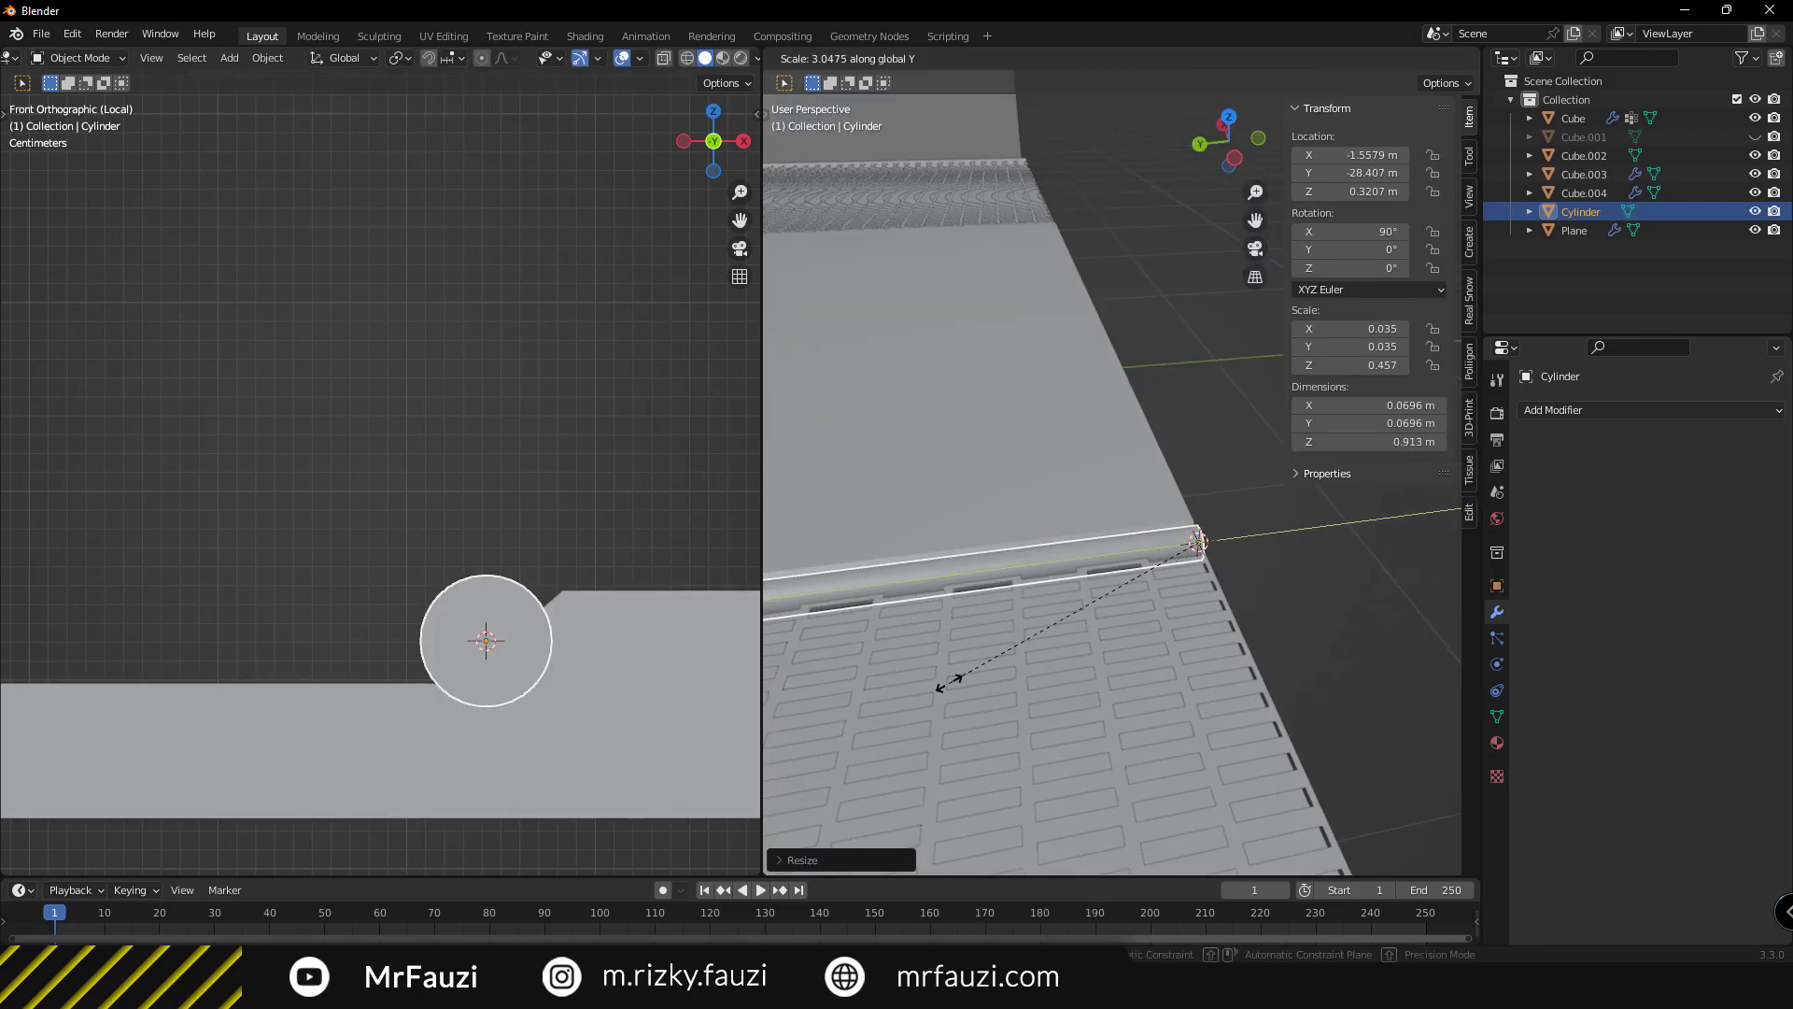
key(s)
key(z)
click(1110, 553)
scroll(407, 568, down, 2)
In Edit Mode, delete the cylinder's top vertices.
key(Tab)
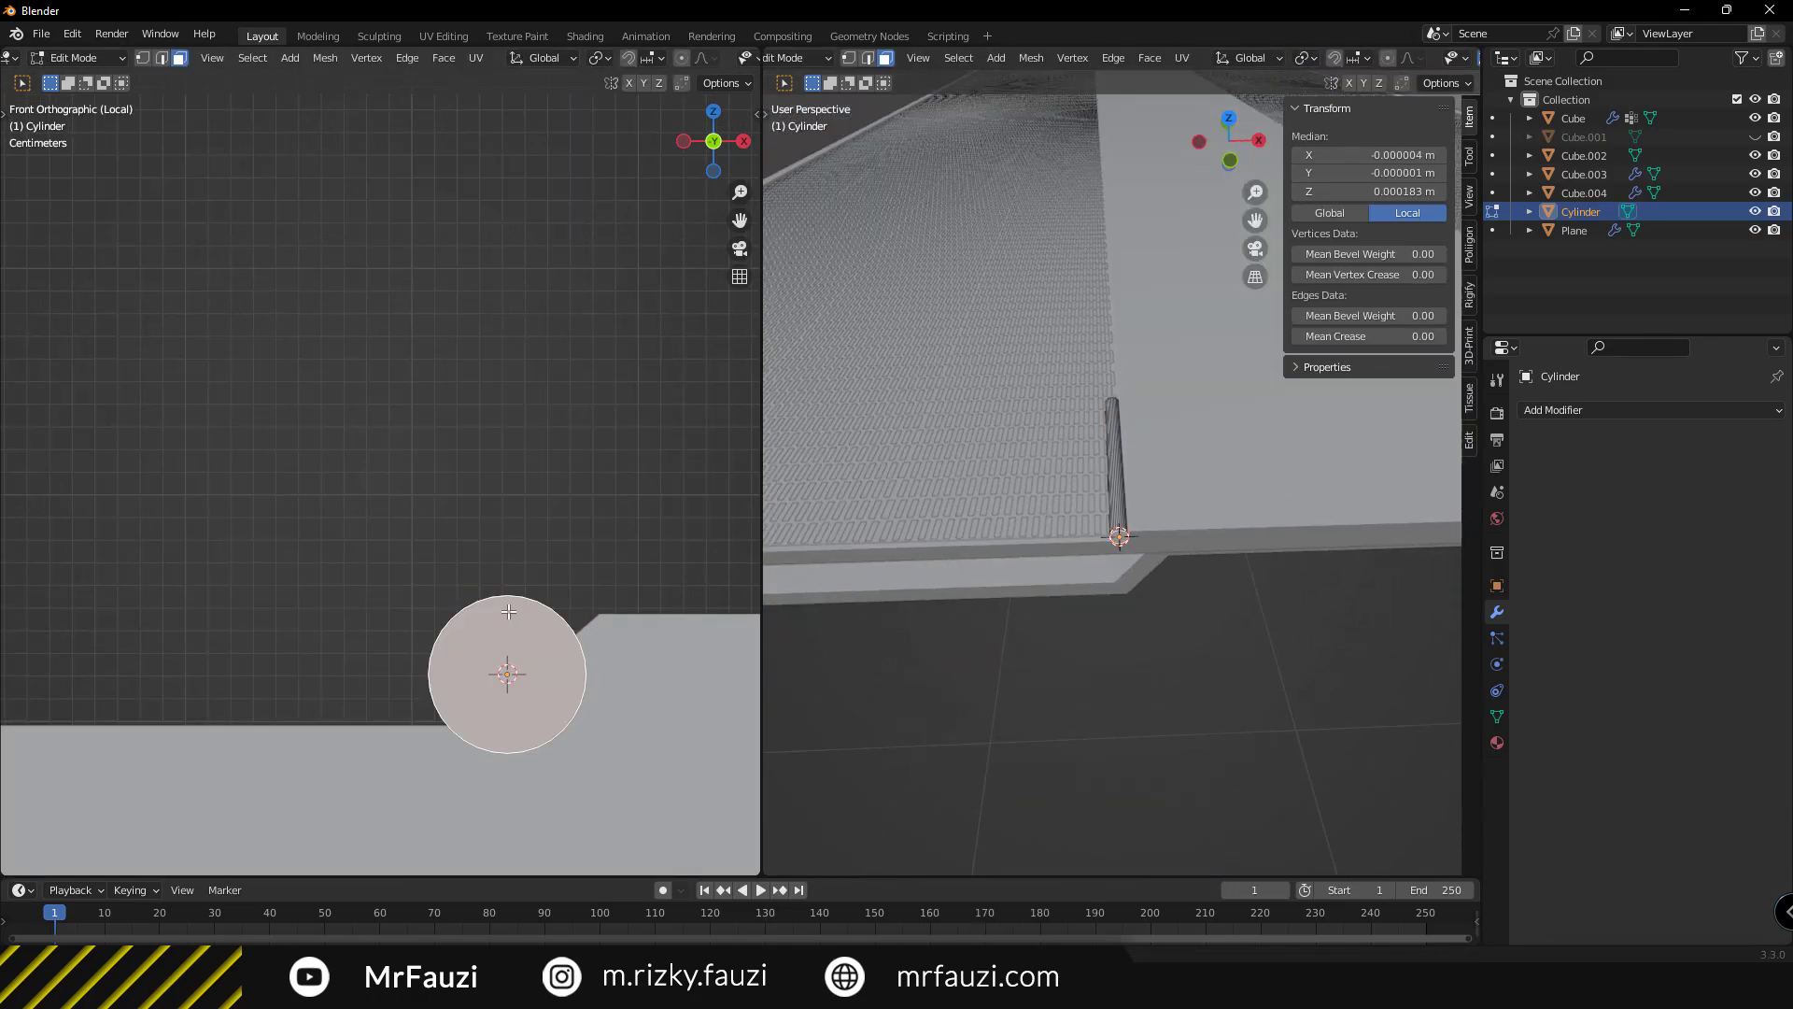
key(a)
scroll(462, 560, up, 4)
click(572, 635)
key(x)
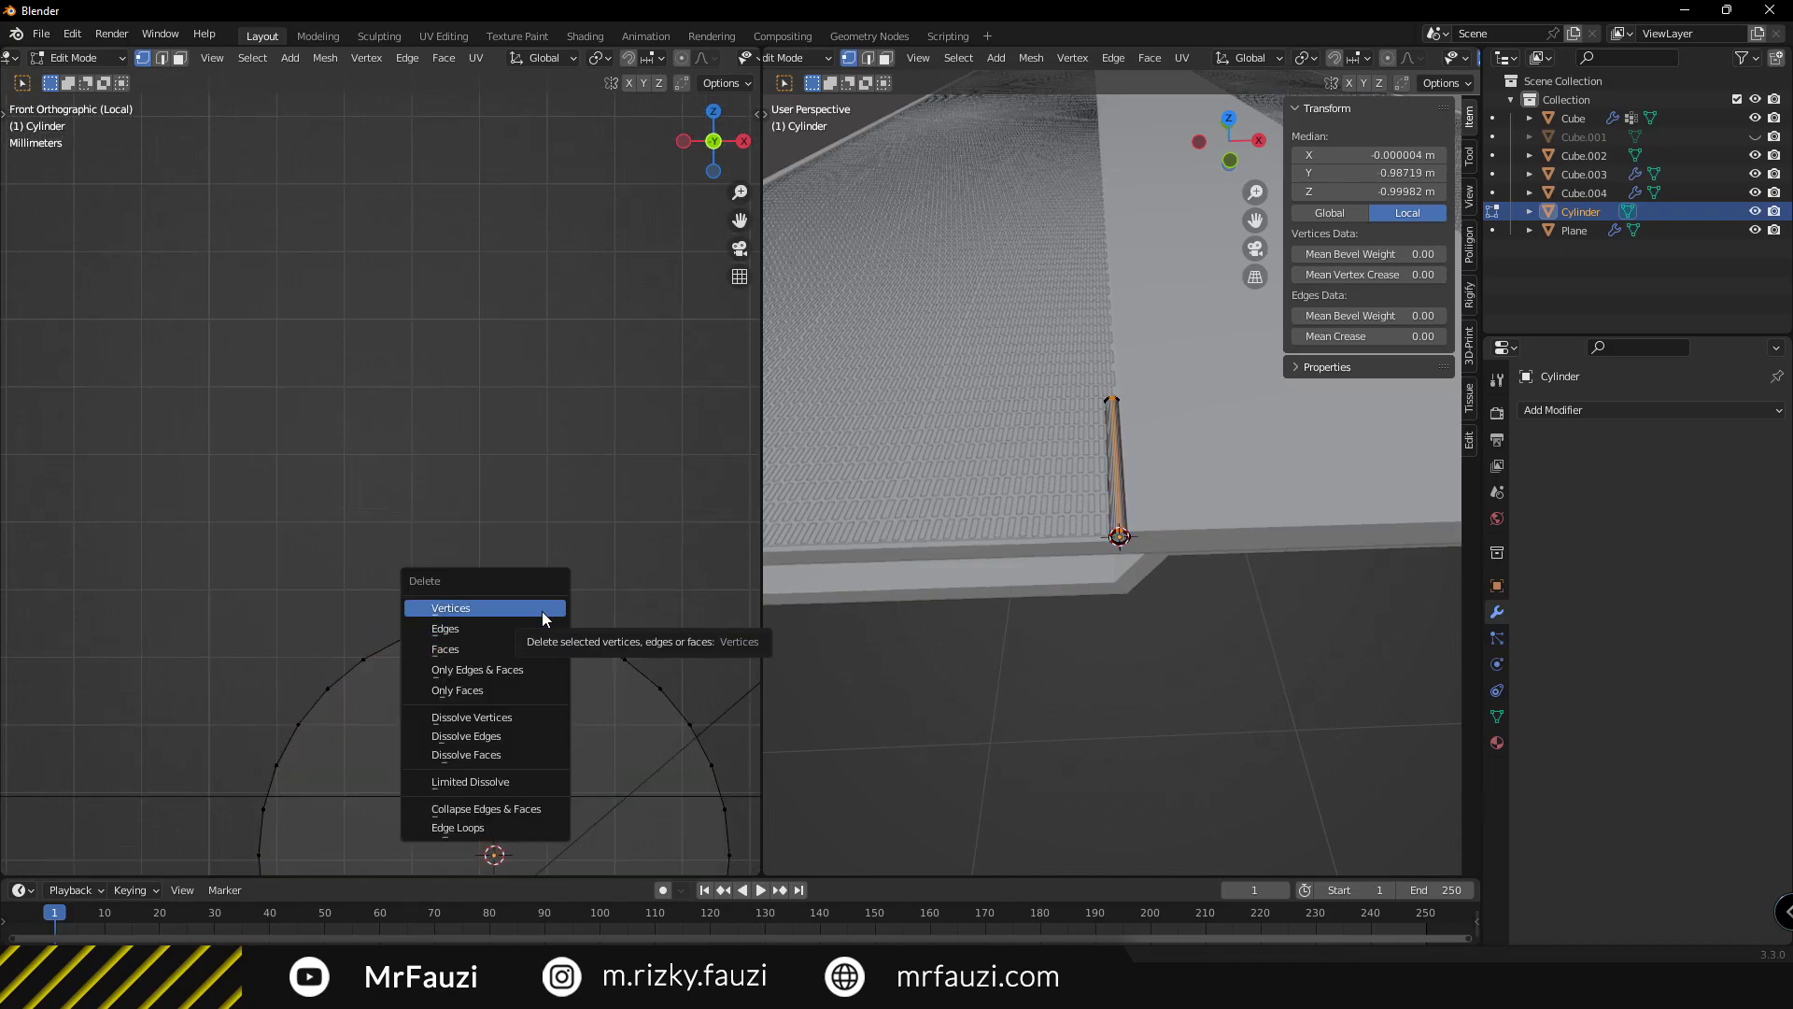
click(541, 609)
Bridge the open top edges and widen the flat top strip along X.
click(583, 638)
right_click(450, 430)
click(597, 425)
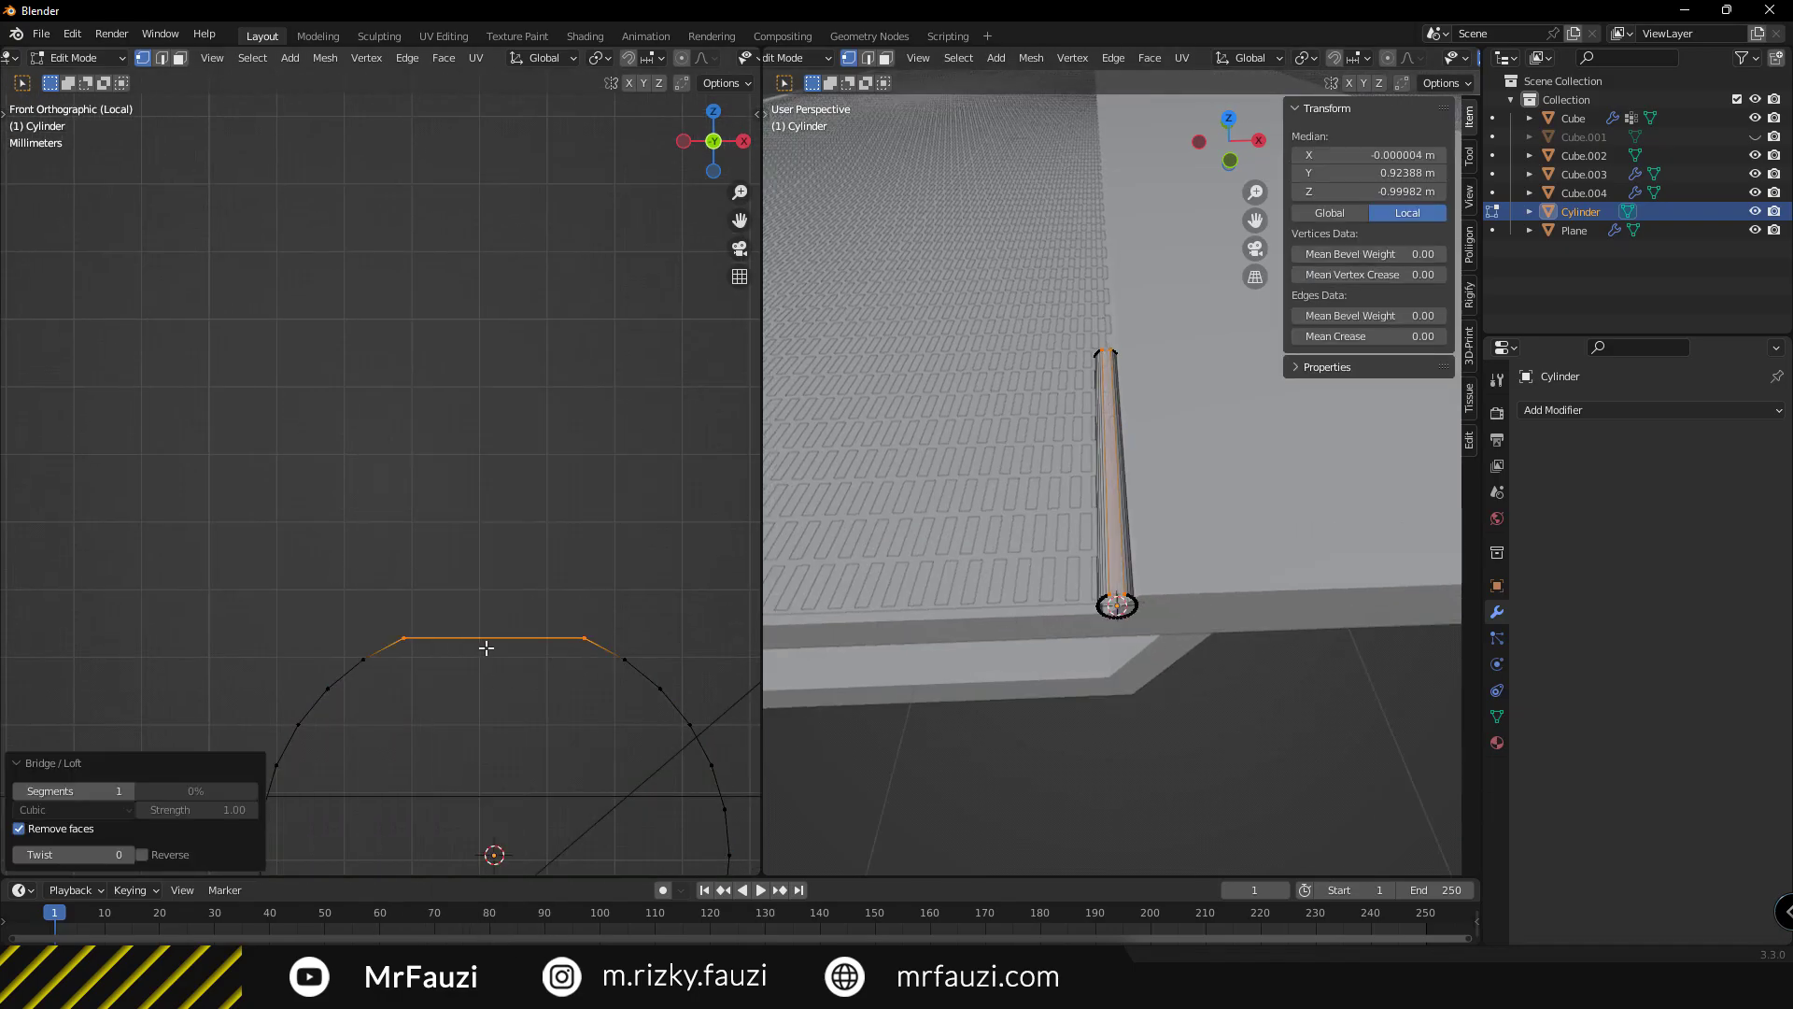
key(ctrl+r)
click(1109, 780)
key(3)
key(s)
key(x)
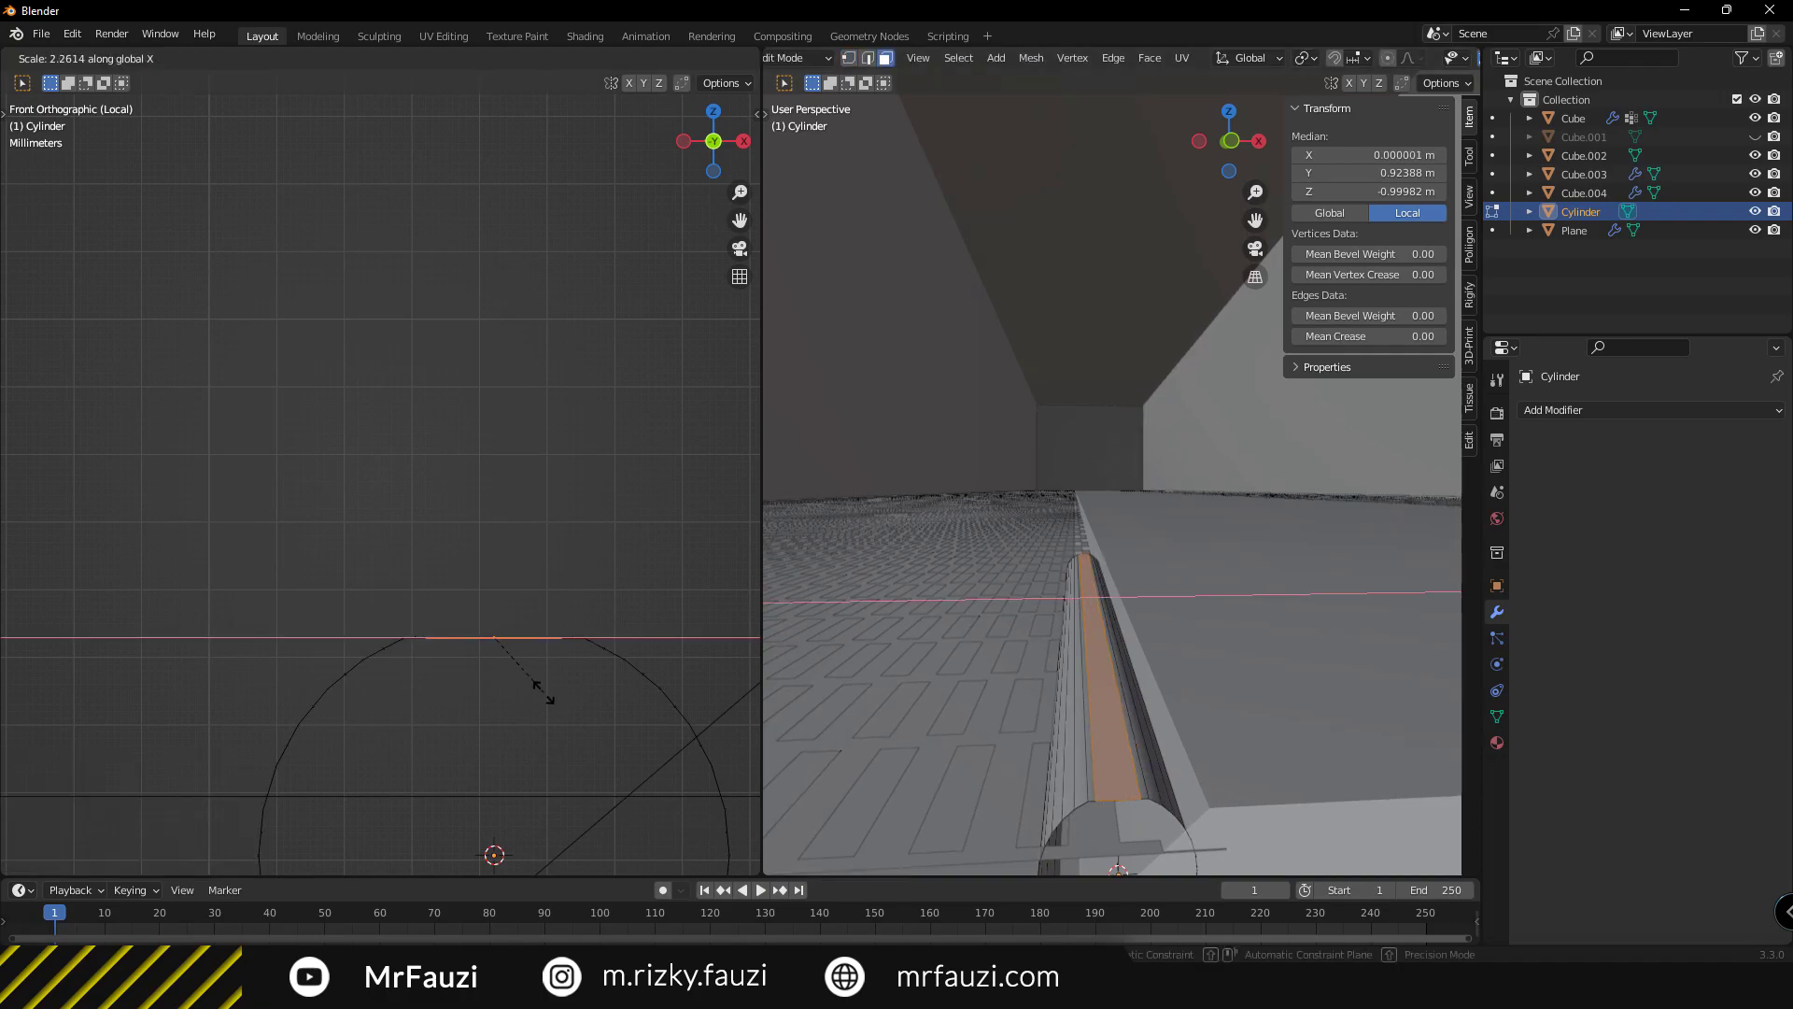
click(568, 670)
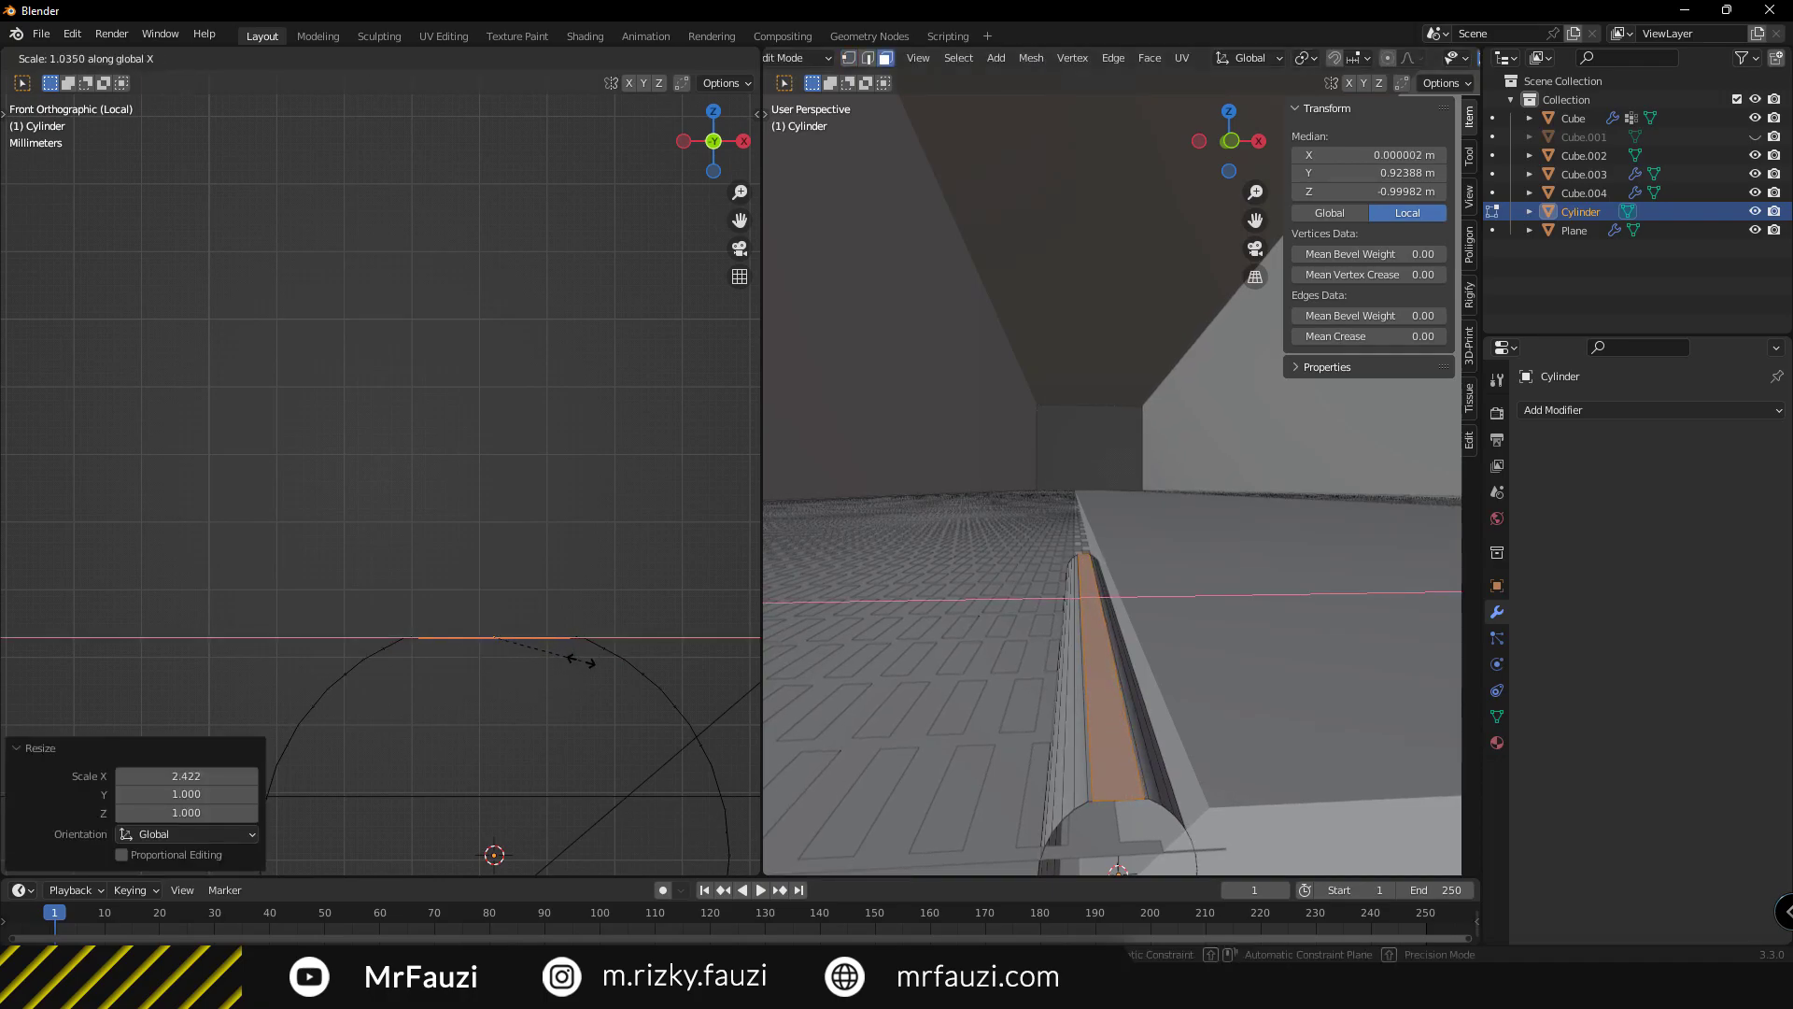
Back in Object Mode, stretch the rail along Y to the full 56.8 m corridor length.
key(2)
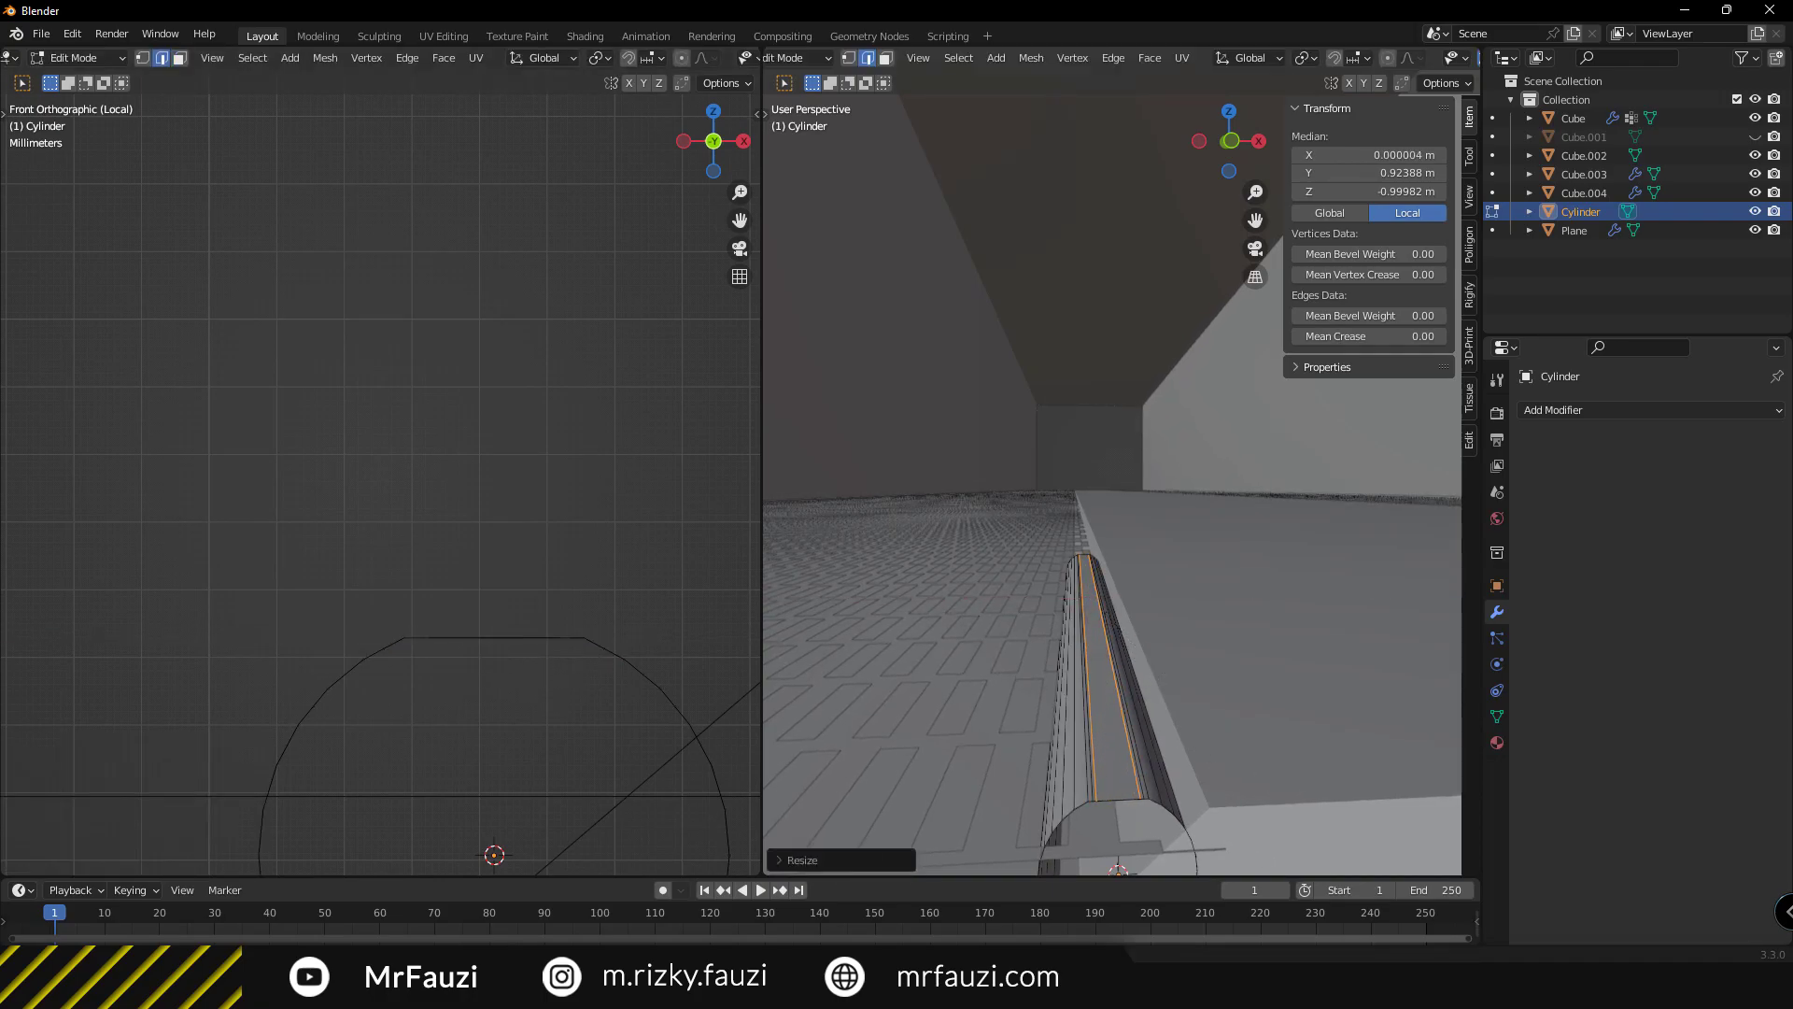
click(1122, 765)
key(Tab)
key(KP_7)
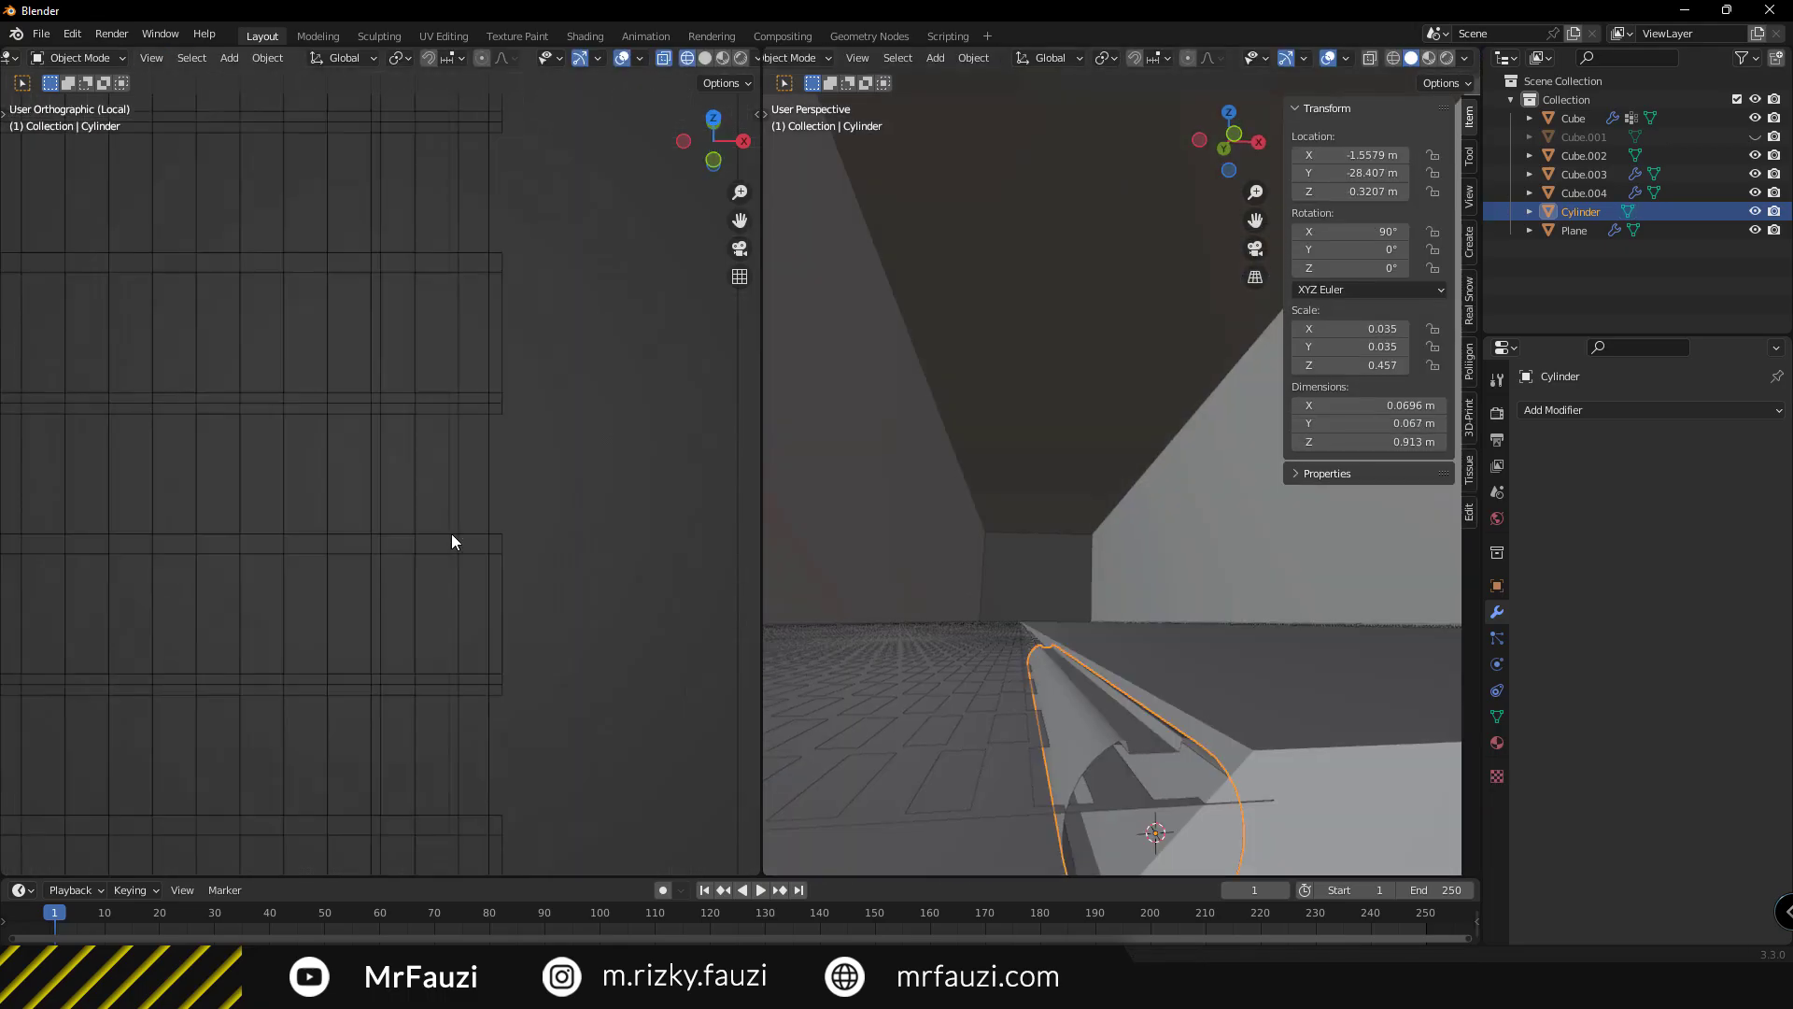
key(s)
key(y)
click(943, 459)
key(s)
key(y)
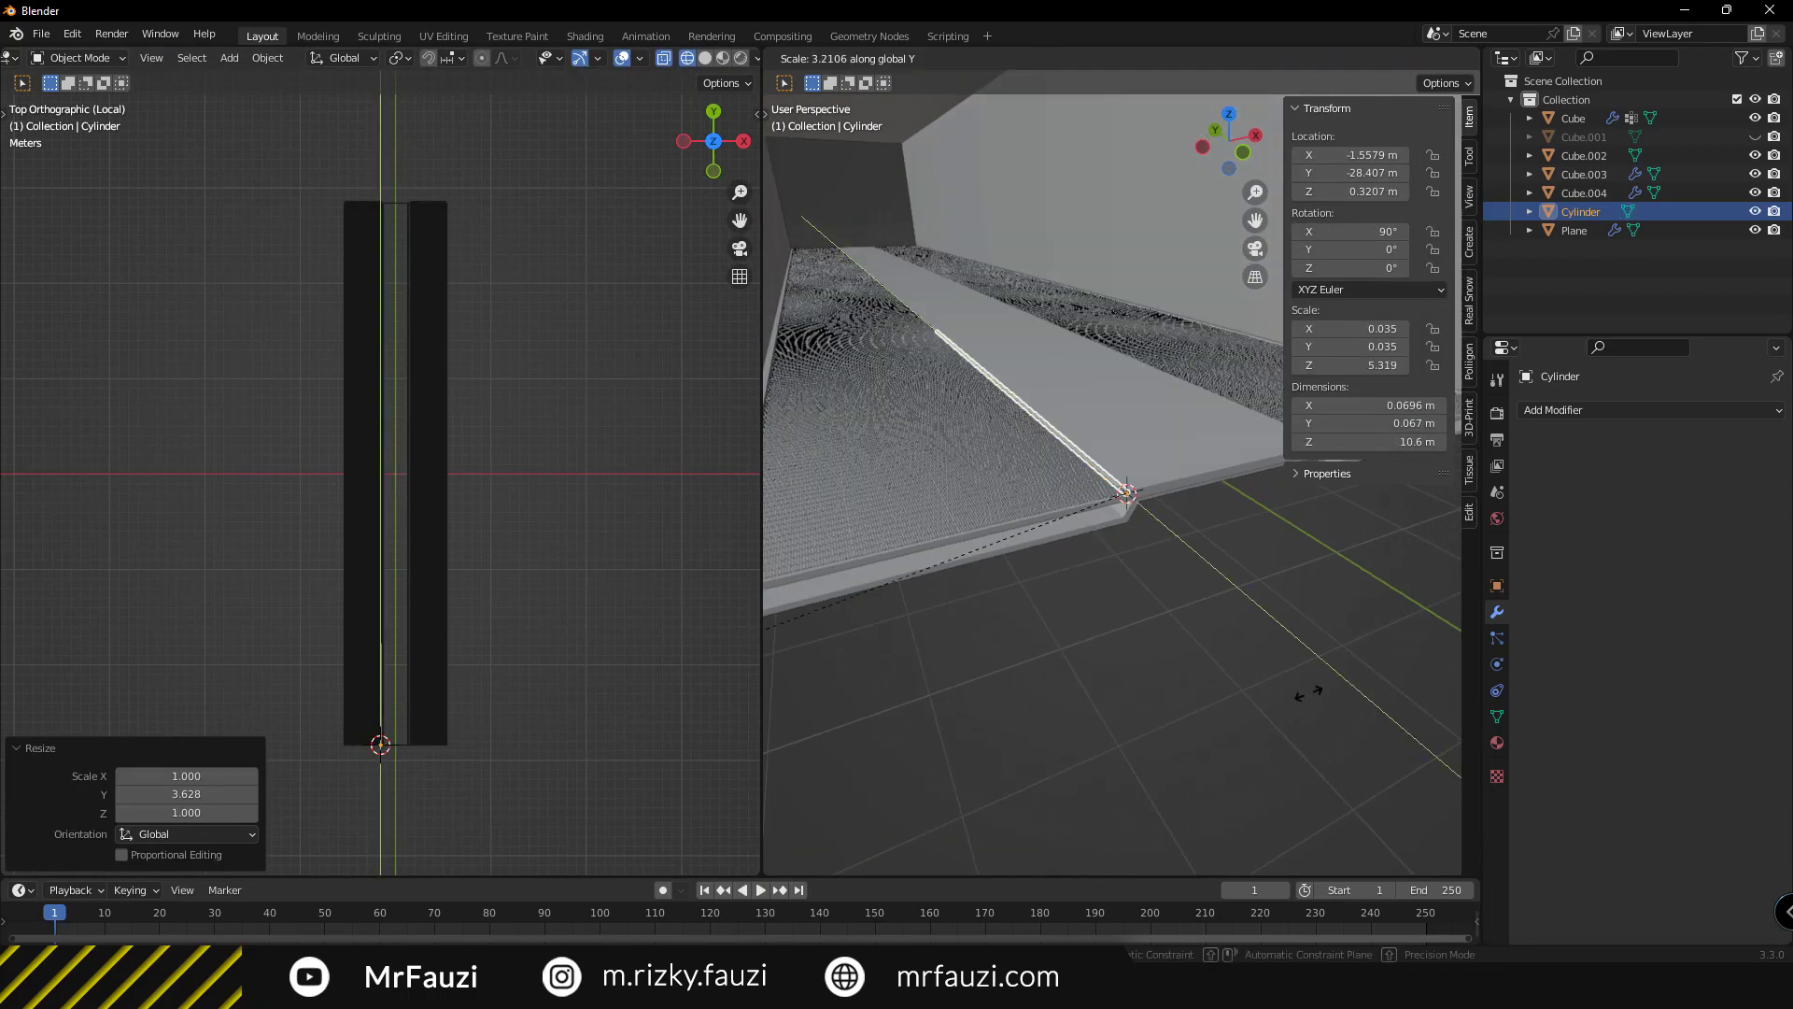
click(948, 671)
Check the slotted plate, then reselect the rail and frame it.
scroll(572, 464, down, 3)
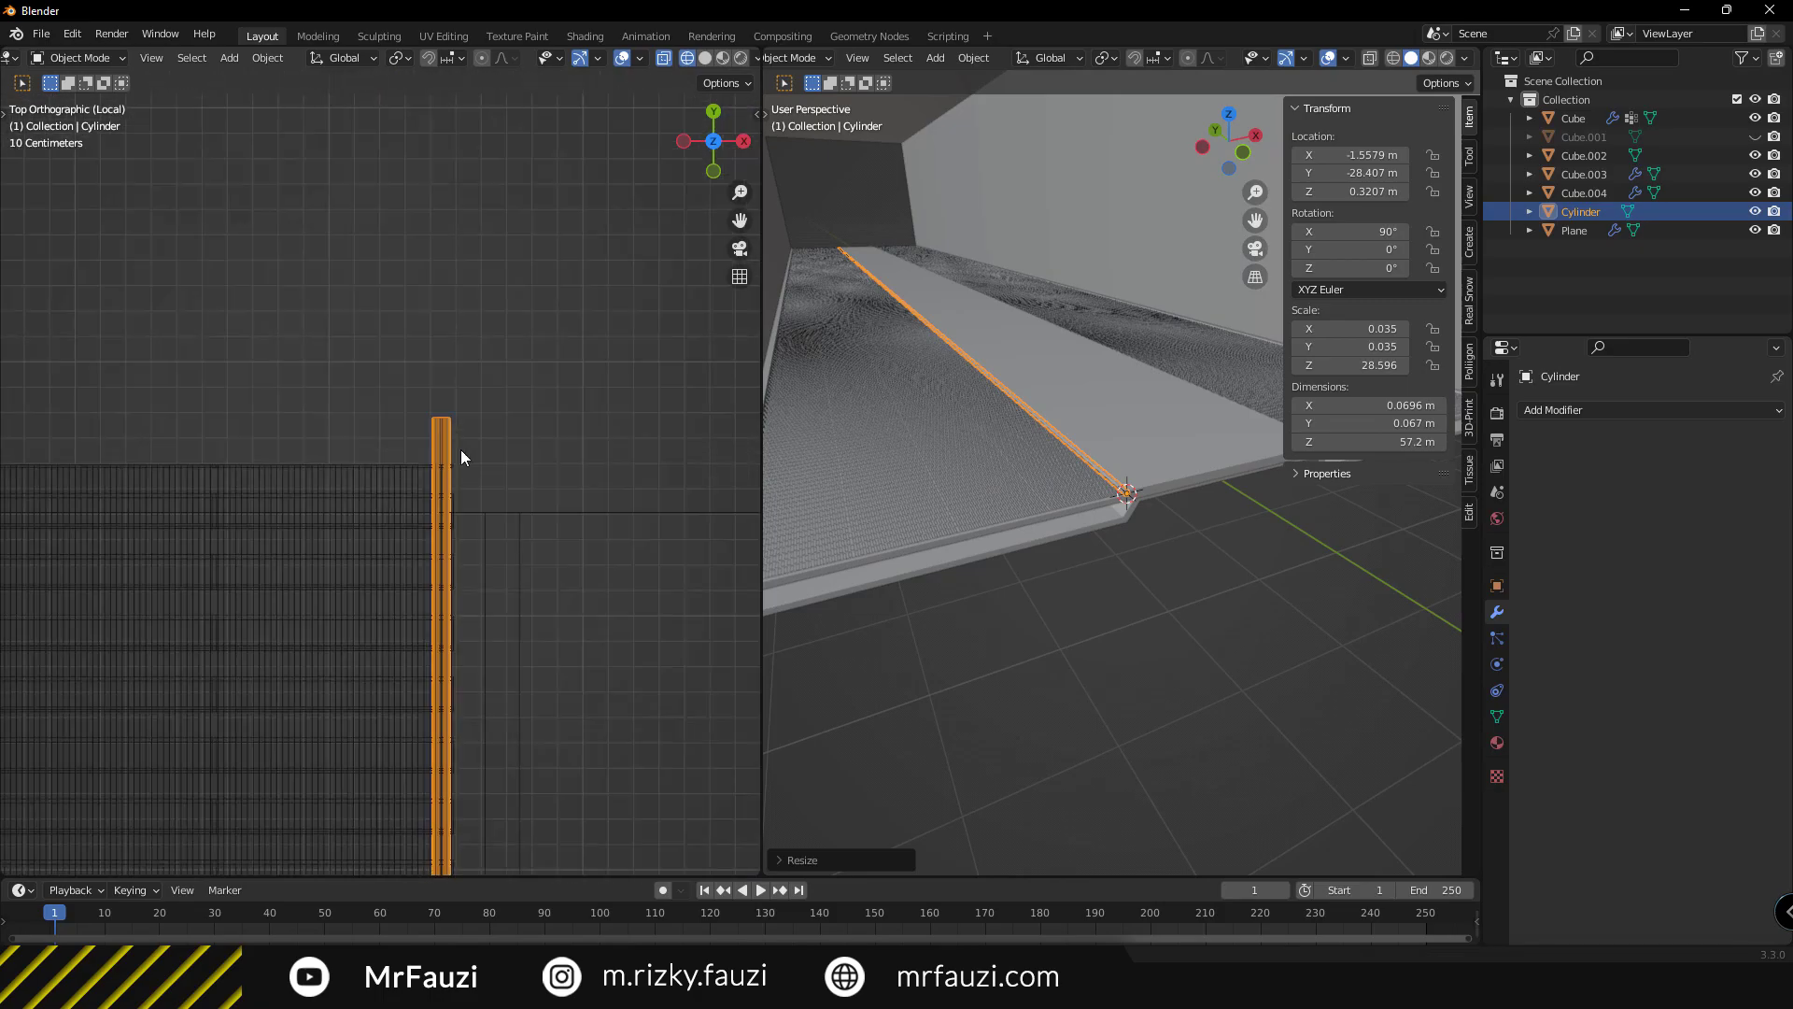
click(461, 451)
scroll(444, 448, up, 5)
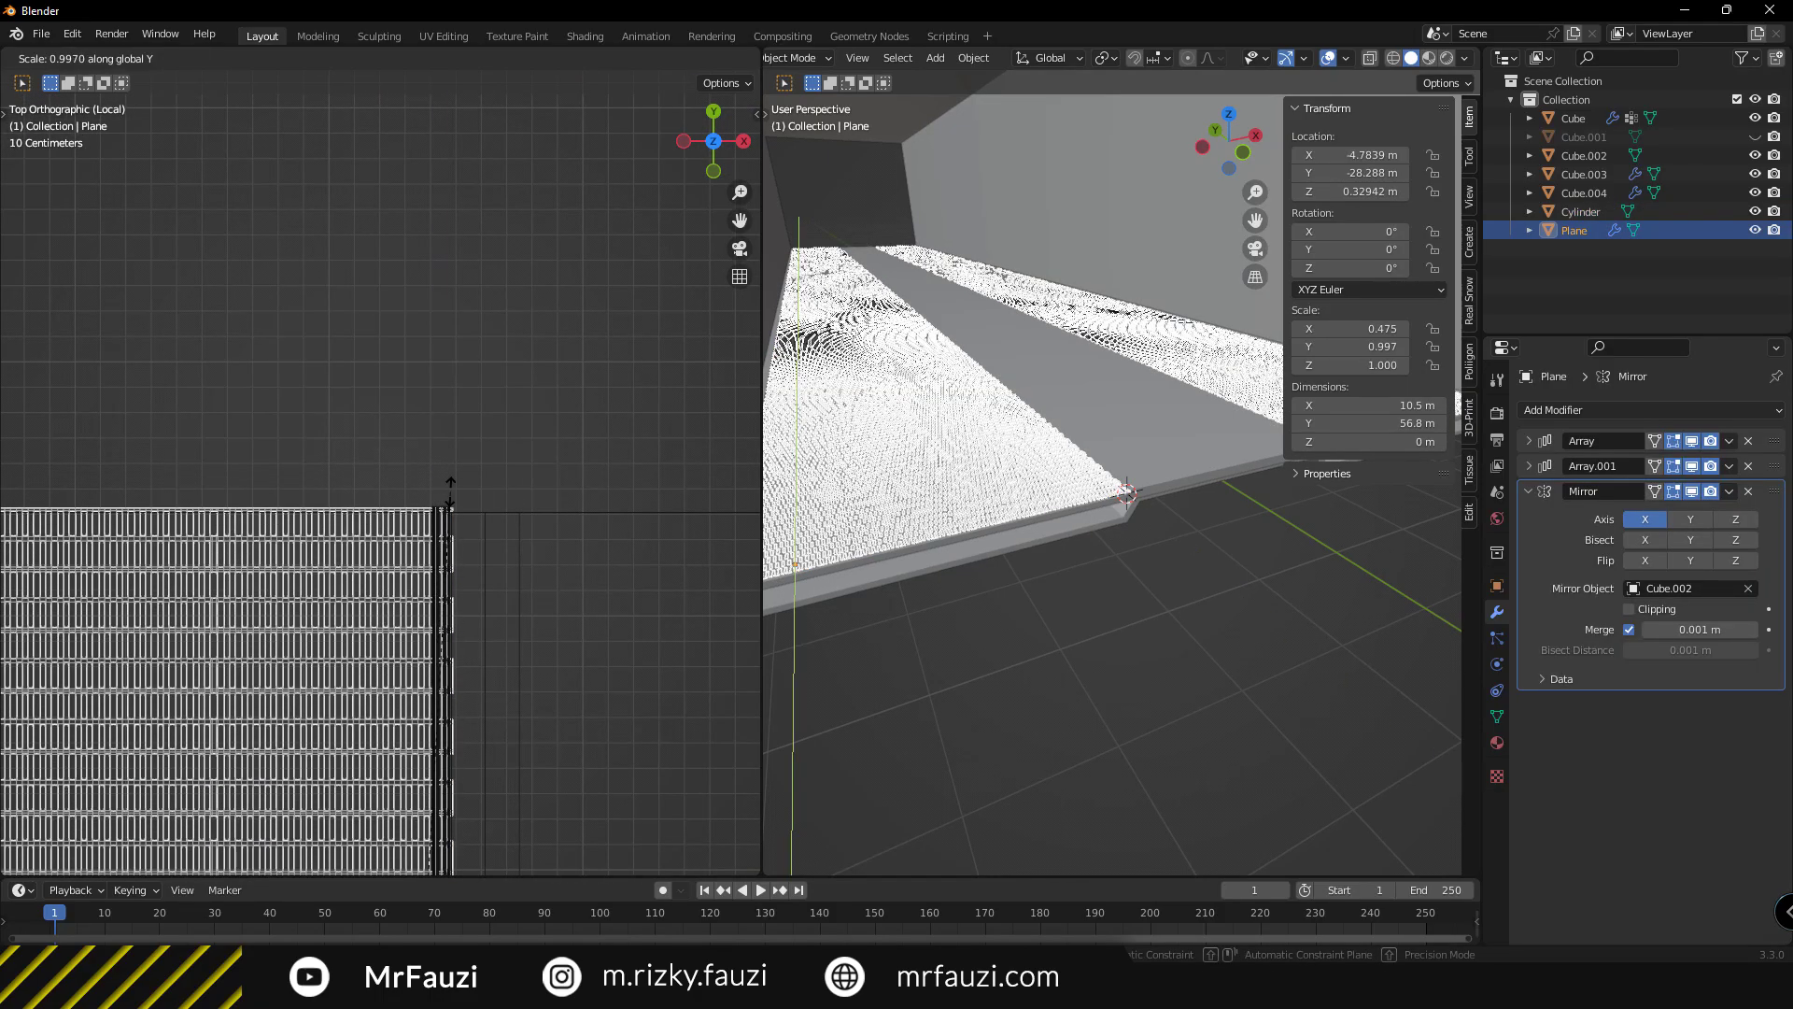
scroll(379, 486, down, 2)
click(372, 486)
key(KP_Decimal)
In front view, raise the rail to a new height.
key(KP_1)
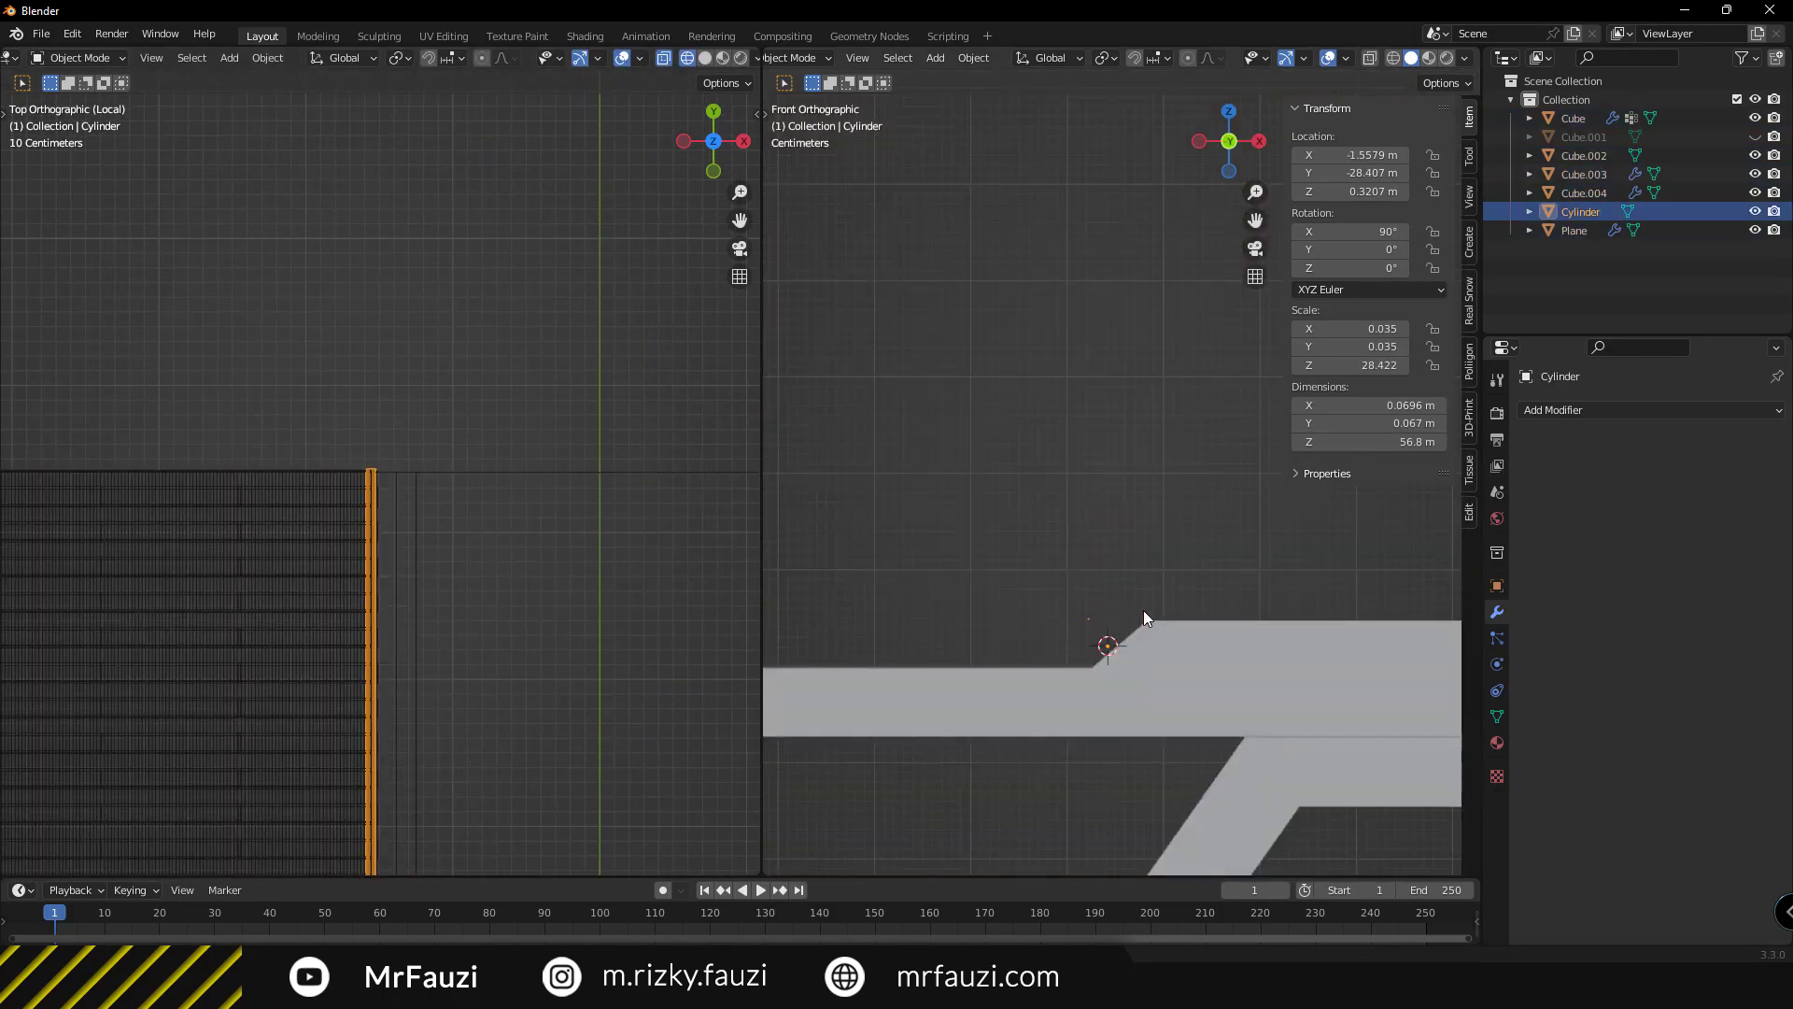
scroll(1143, 609, up, 5)
key(g)
key(z)
click(1137, 543)
key(g)
key(x)
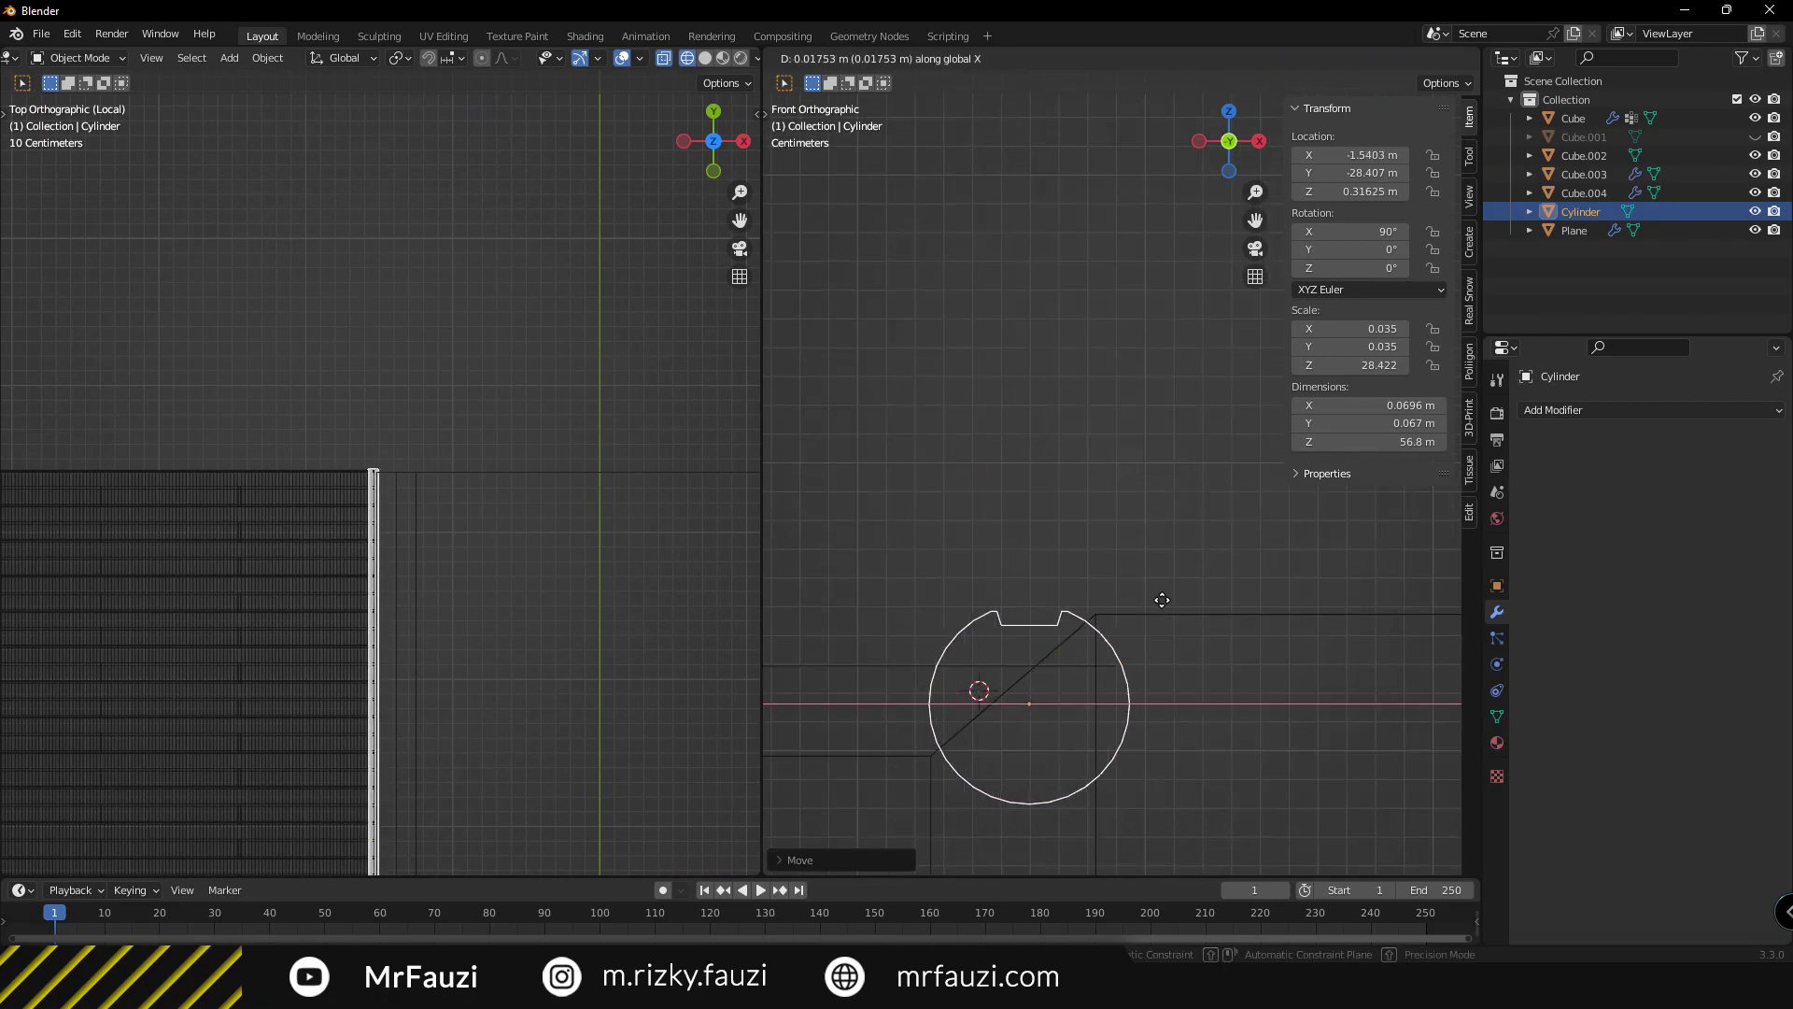
right_click(1162, 600)
Reselect the rail and place the 3D cursor at the floor step for the new part.
click(1020, 614)
click(1032, 697)
scroll(1074, 607, down, 6)
shift+middle_drag(1101, 540, 980, 633)
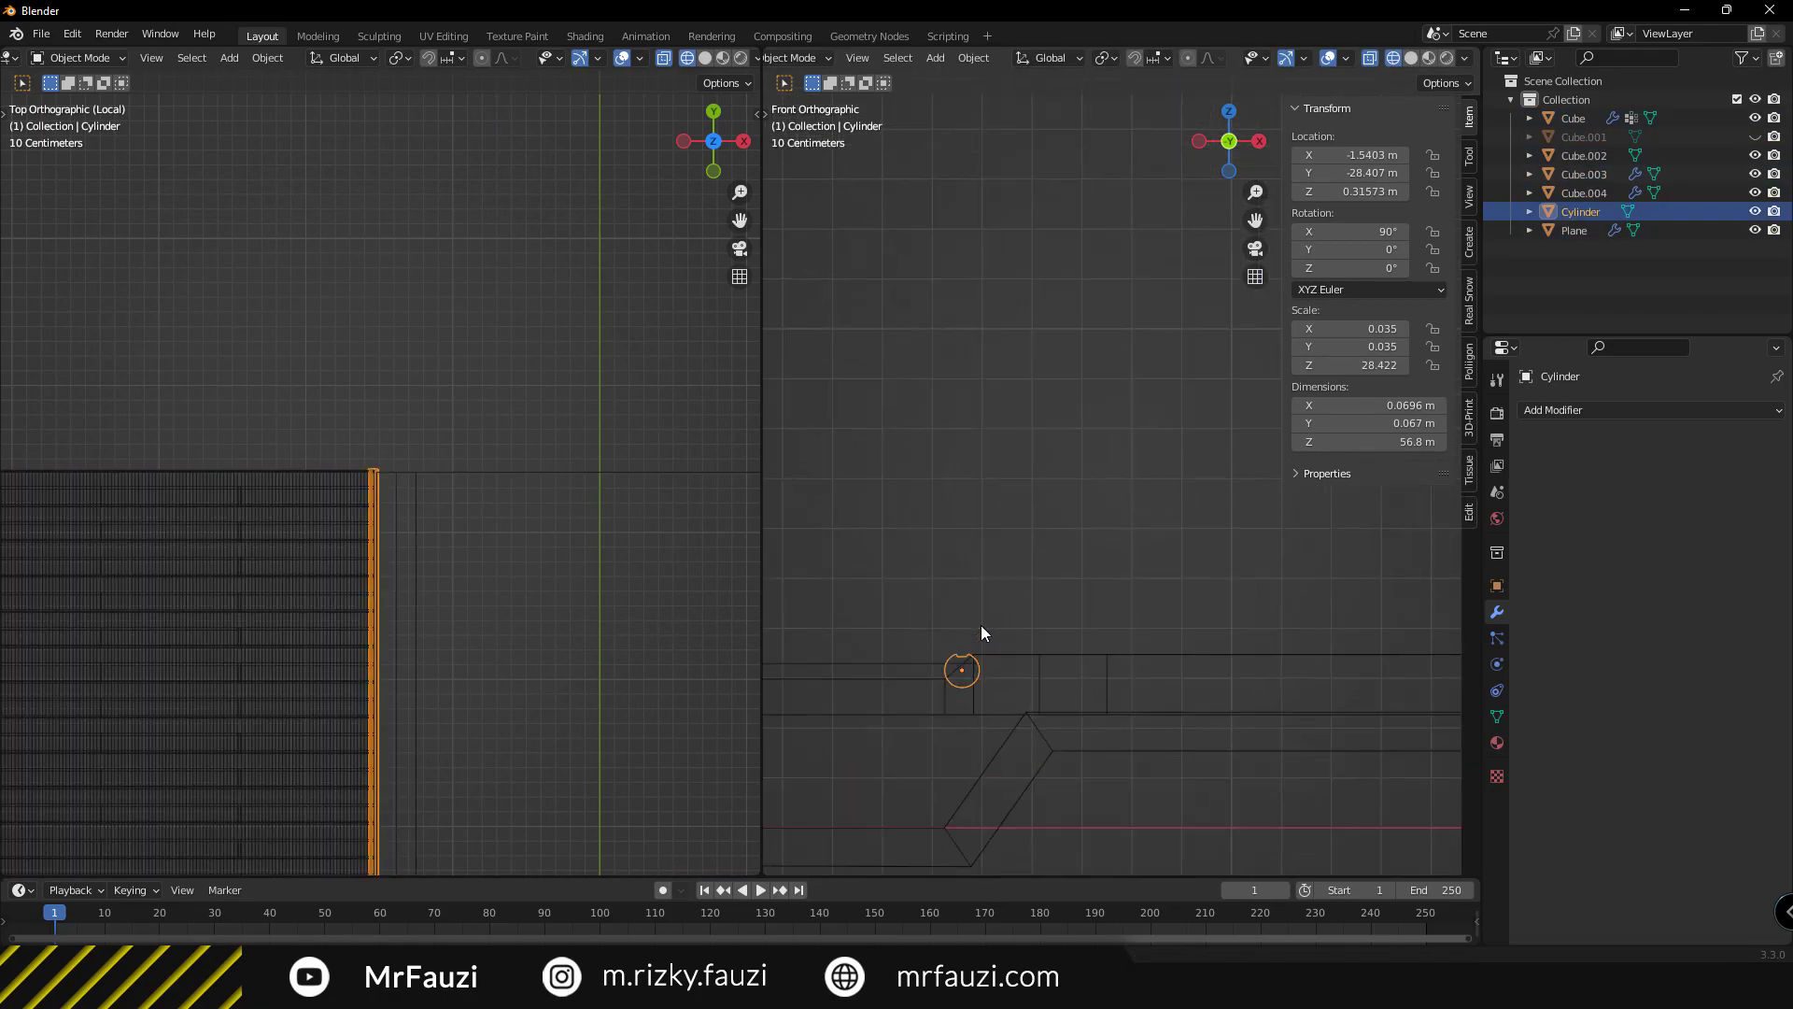
key(shift+s)
click(857, 737)
Add a Bolt and scale it to 0.002.
key(shift+a)
click(1102, 581)
scroll(1078, 649, down, 5)
key(s)
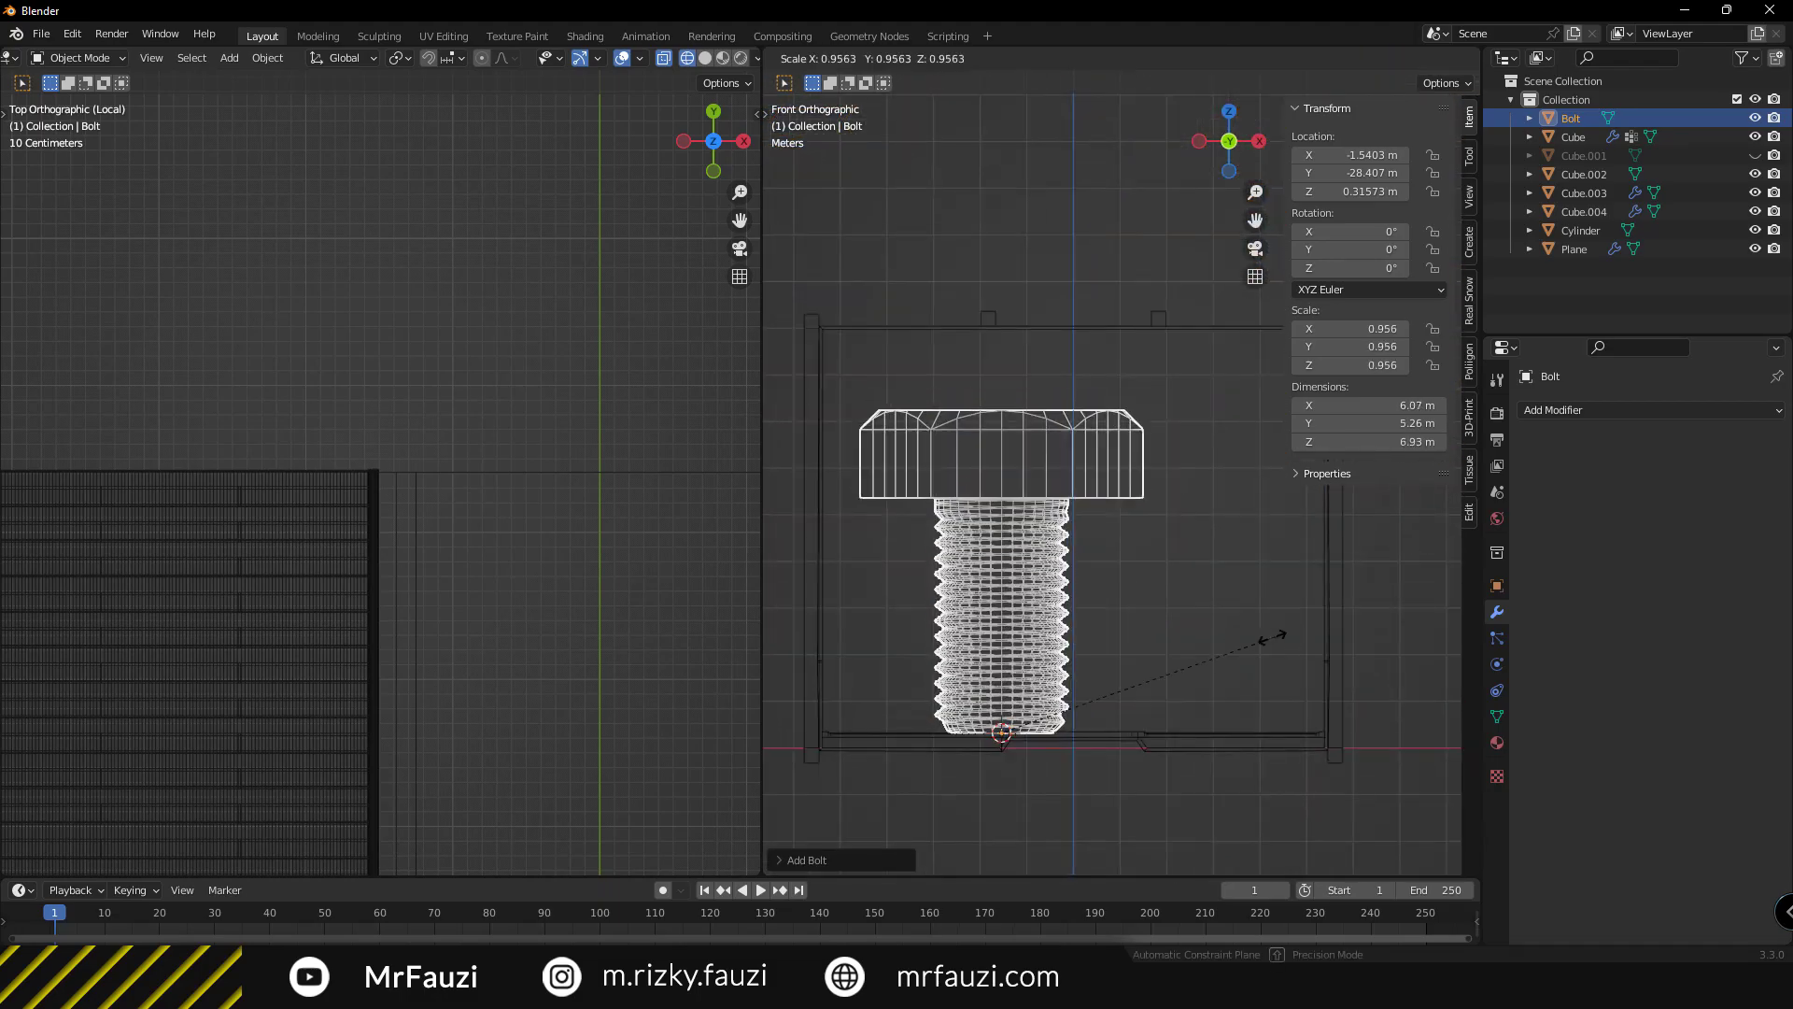
key(Escape)
text(s.002)
key(Return)
Nudge the bolt up in Z and frame it in the view.
key(g)
key(z)
scroll(1063, 641, up, 8)
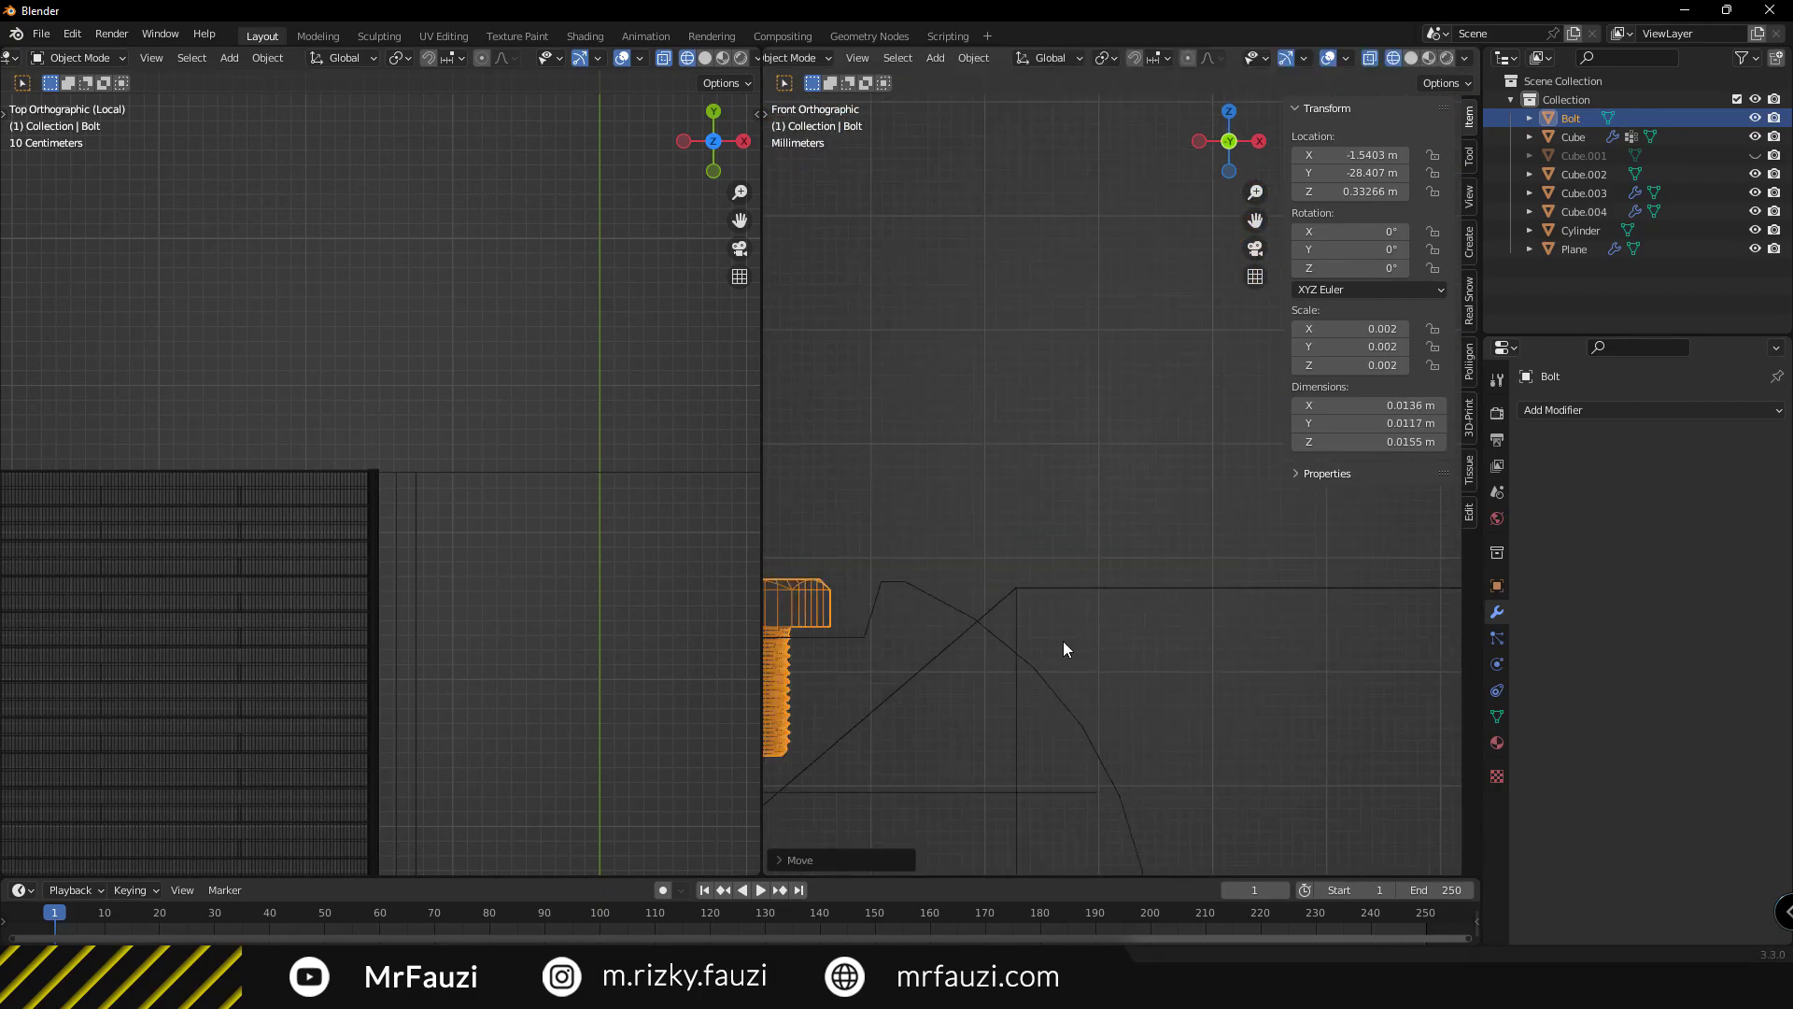
key(KP_Decimal)
scroll(1063, 622, up, 3)
middle_drag(1063, 622, 1078, 597)
scroll(1179, 557, down, 5)
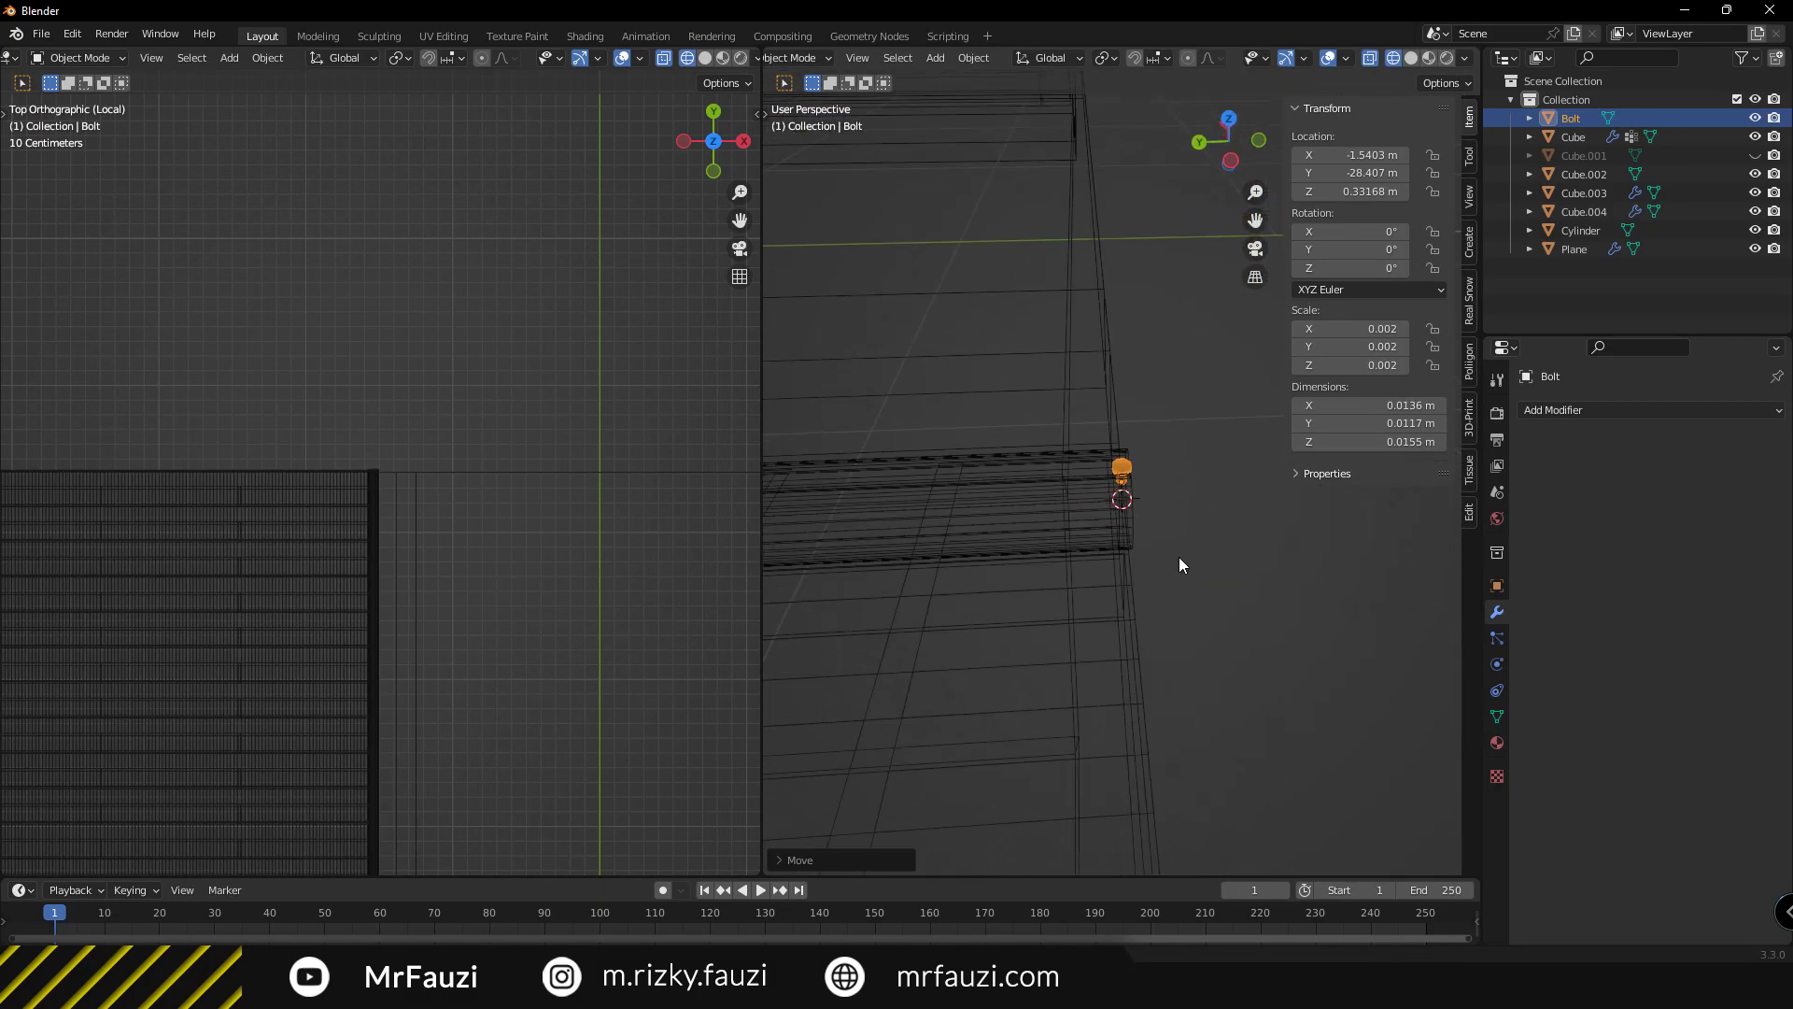
Give the bolt an Array modifier with 217 copies and a Y offset of about 22.
click(1553, 409)
click(1354, 449)
click(1690, 549)
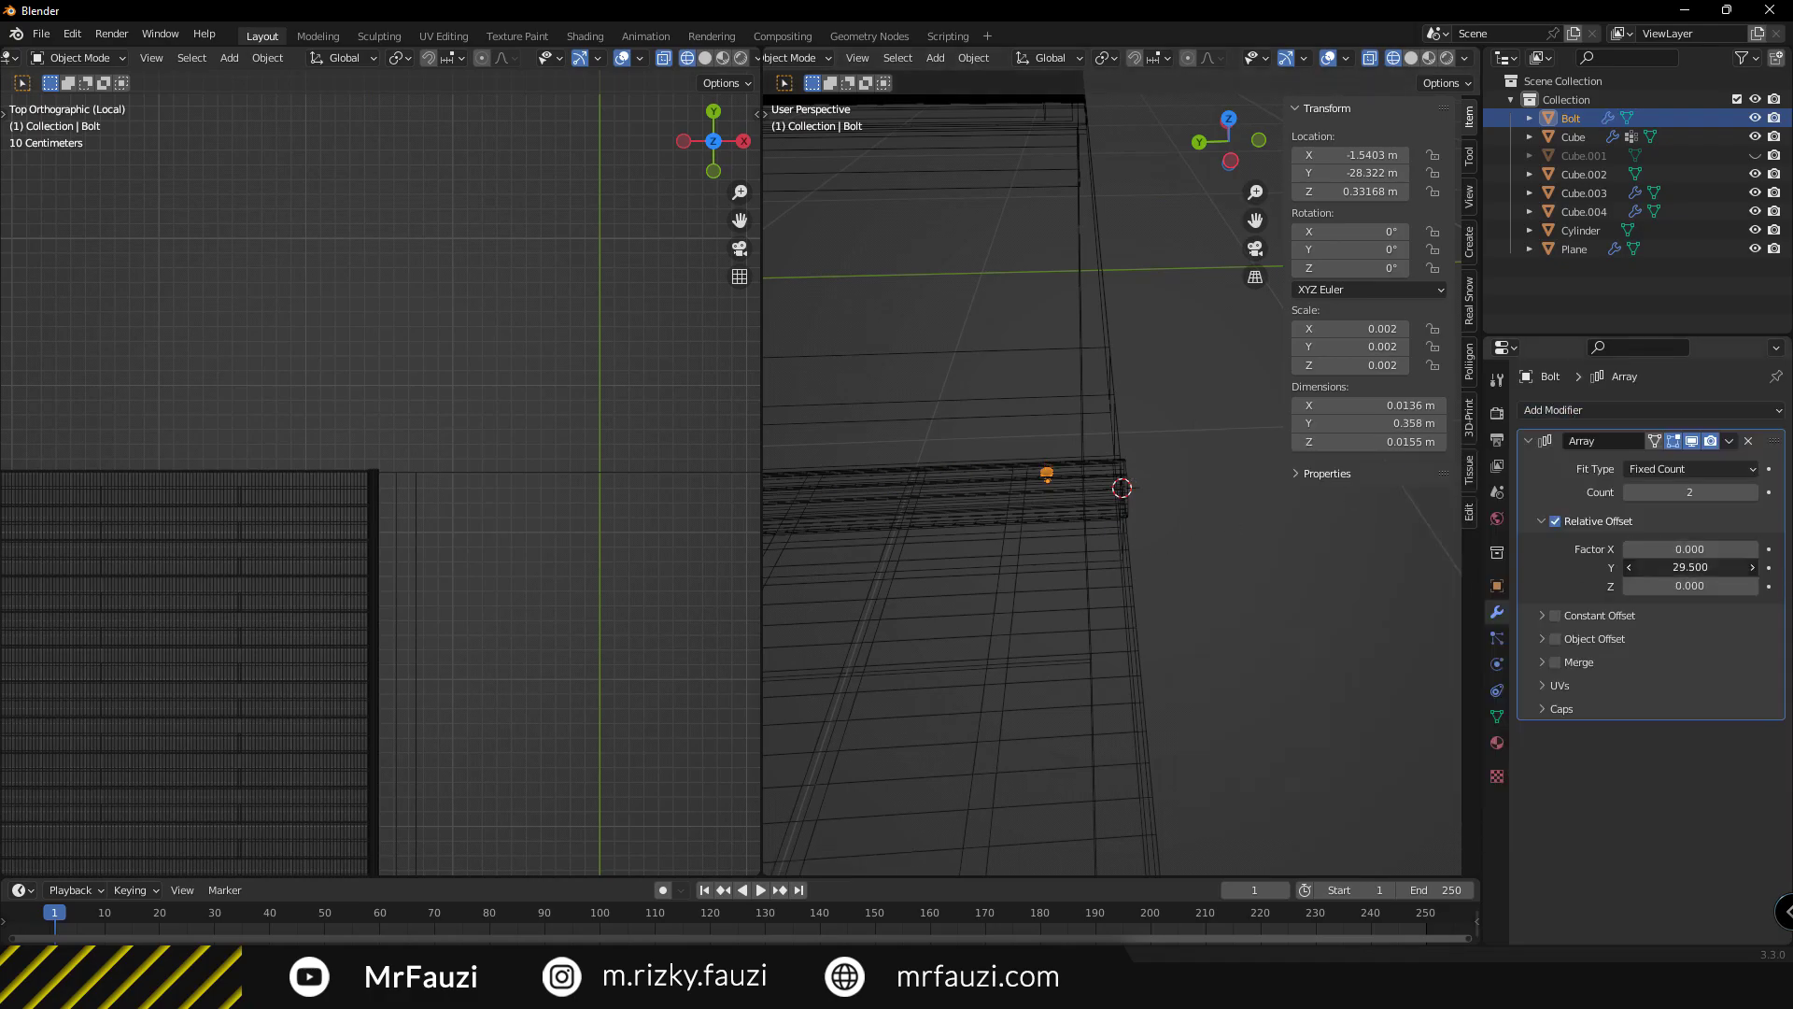
drag(1690, 566, 1625, 567)
scroll(1333, 519, down, 2)
scroll(1308, 586, down, 3)
scroll(1307, 585, up, 3)
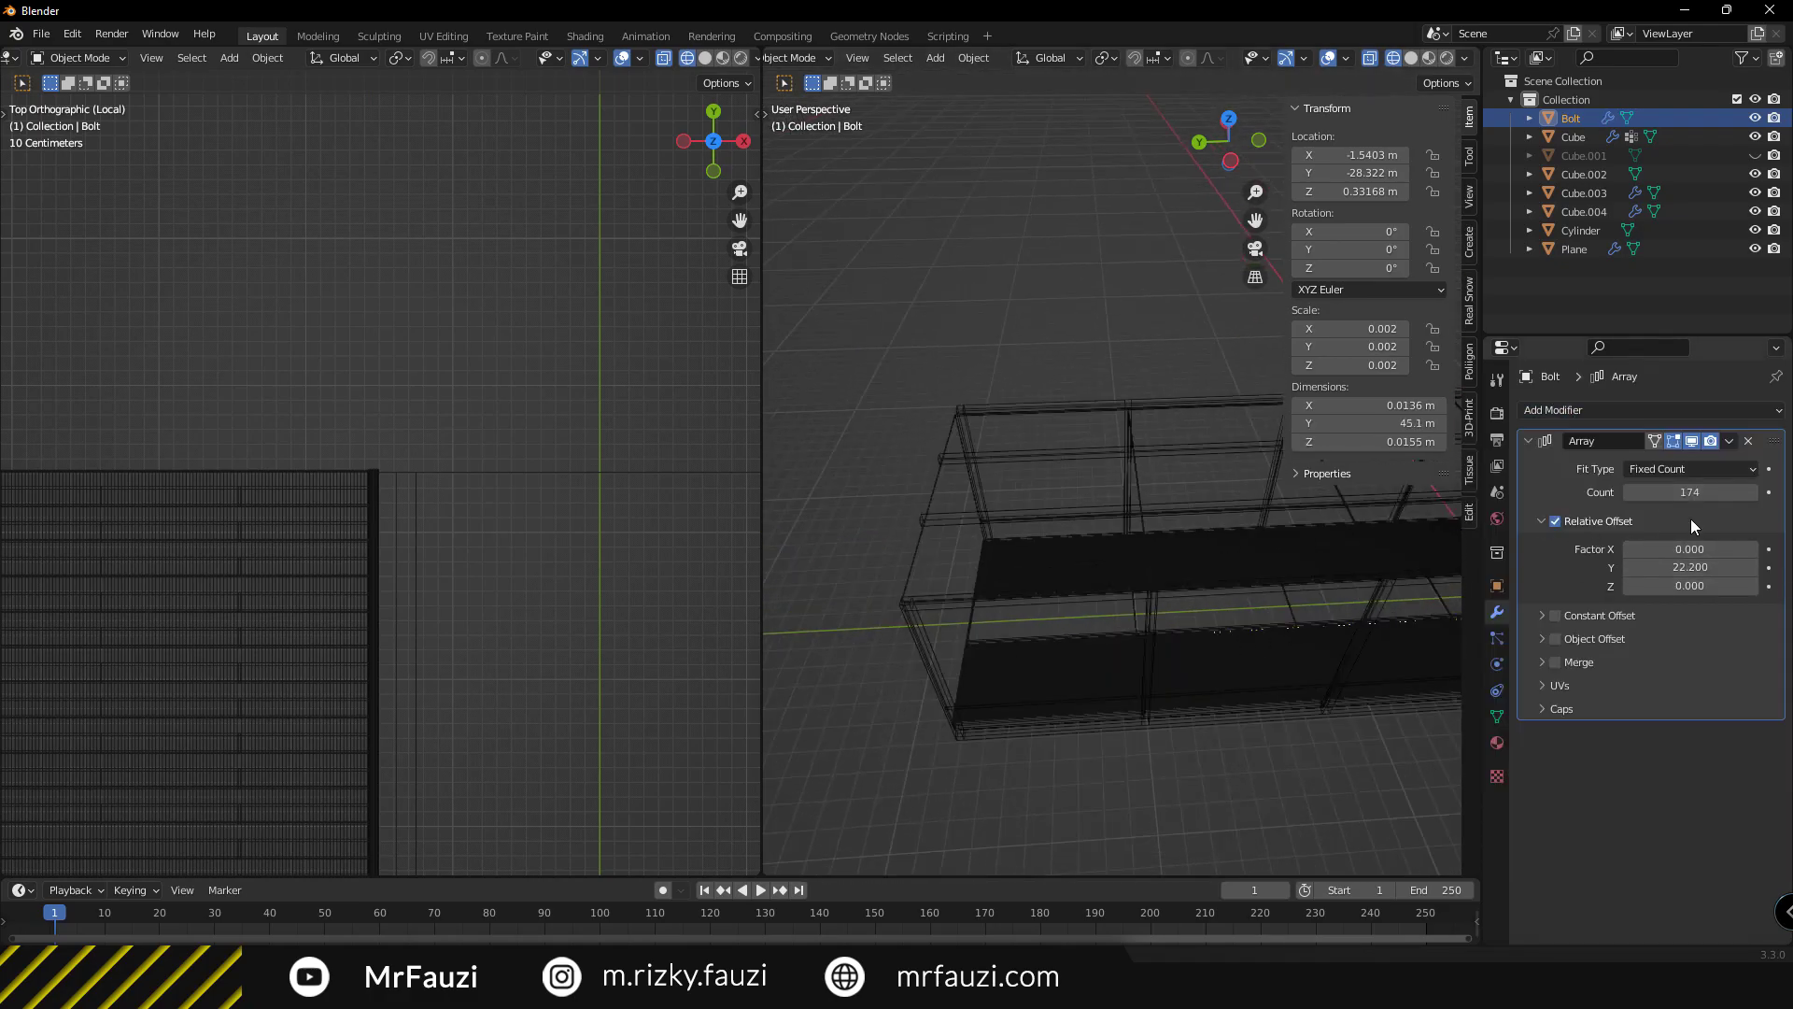
drag(1690, 492, 1671, 492)
Position the bolt row along the rail in top view.
key(KP_7)
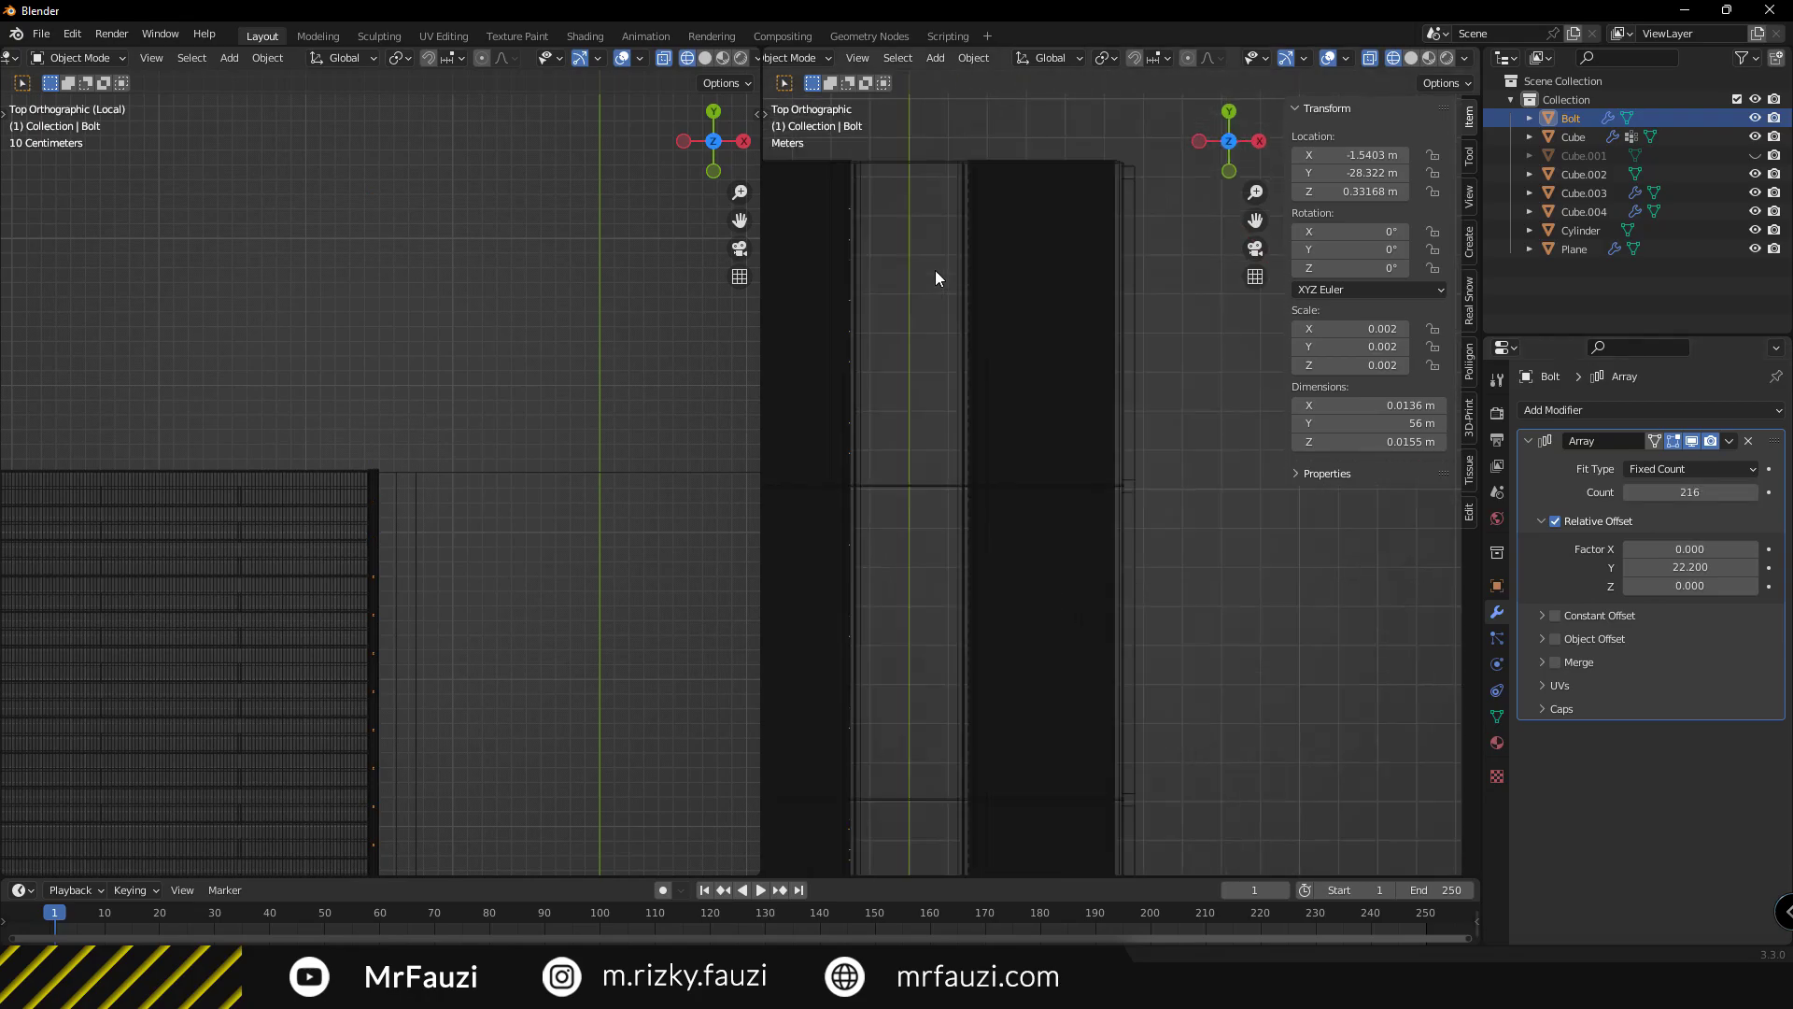
scroll(1010, 557, up, 2)
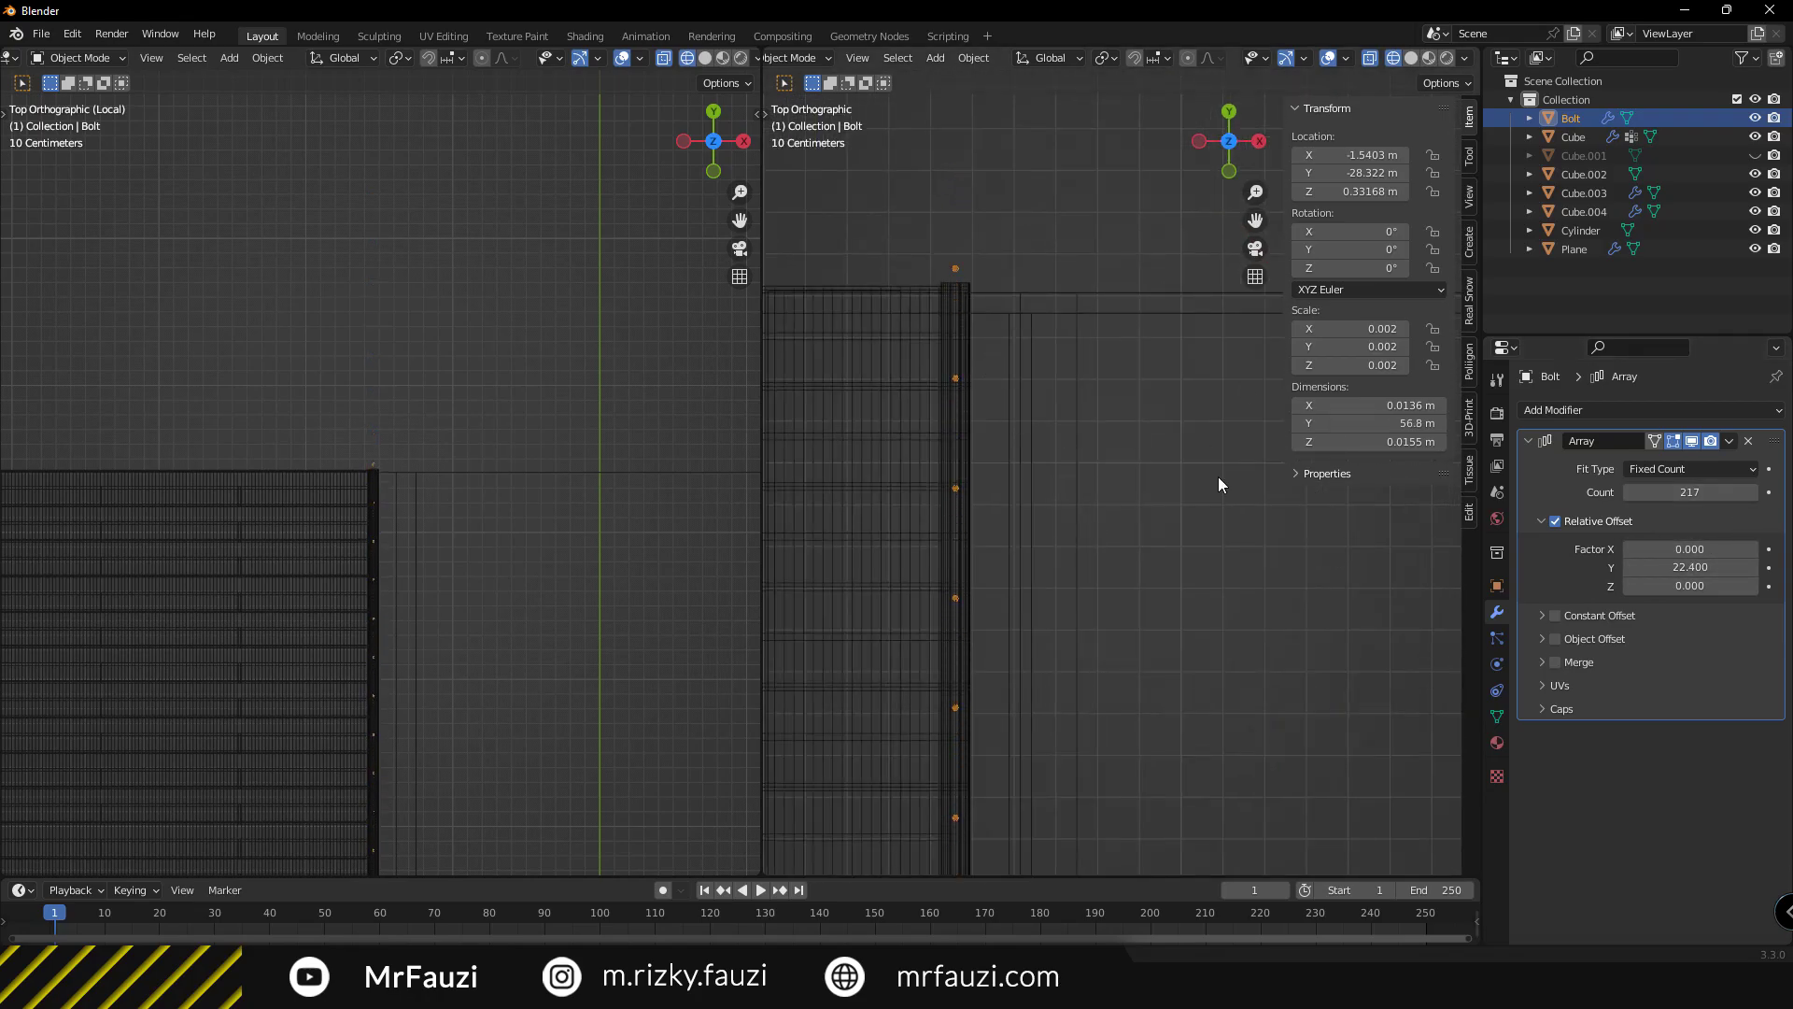
scroll(563, 600, up, 3)
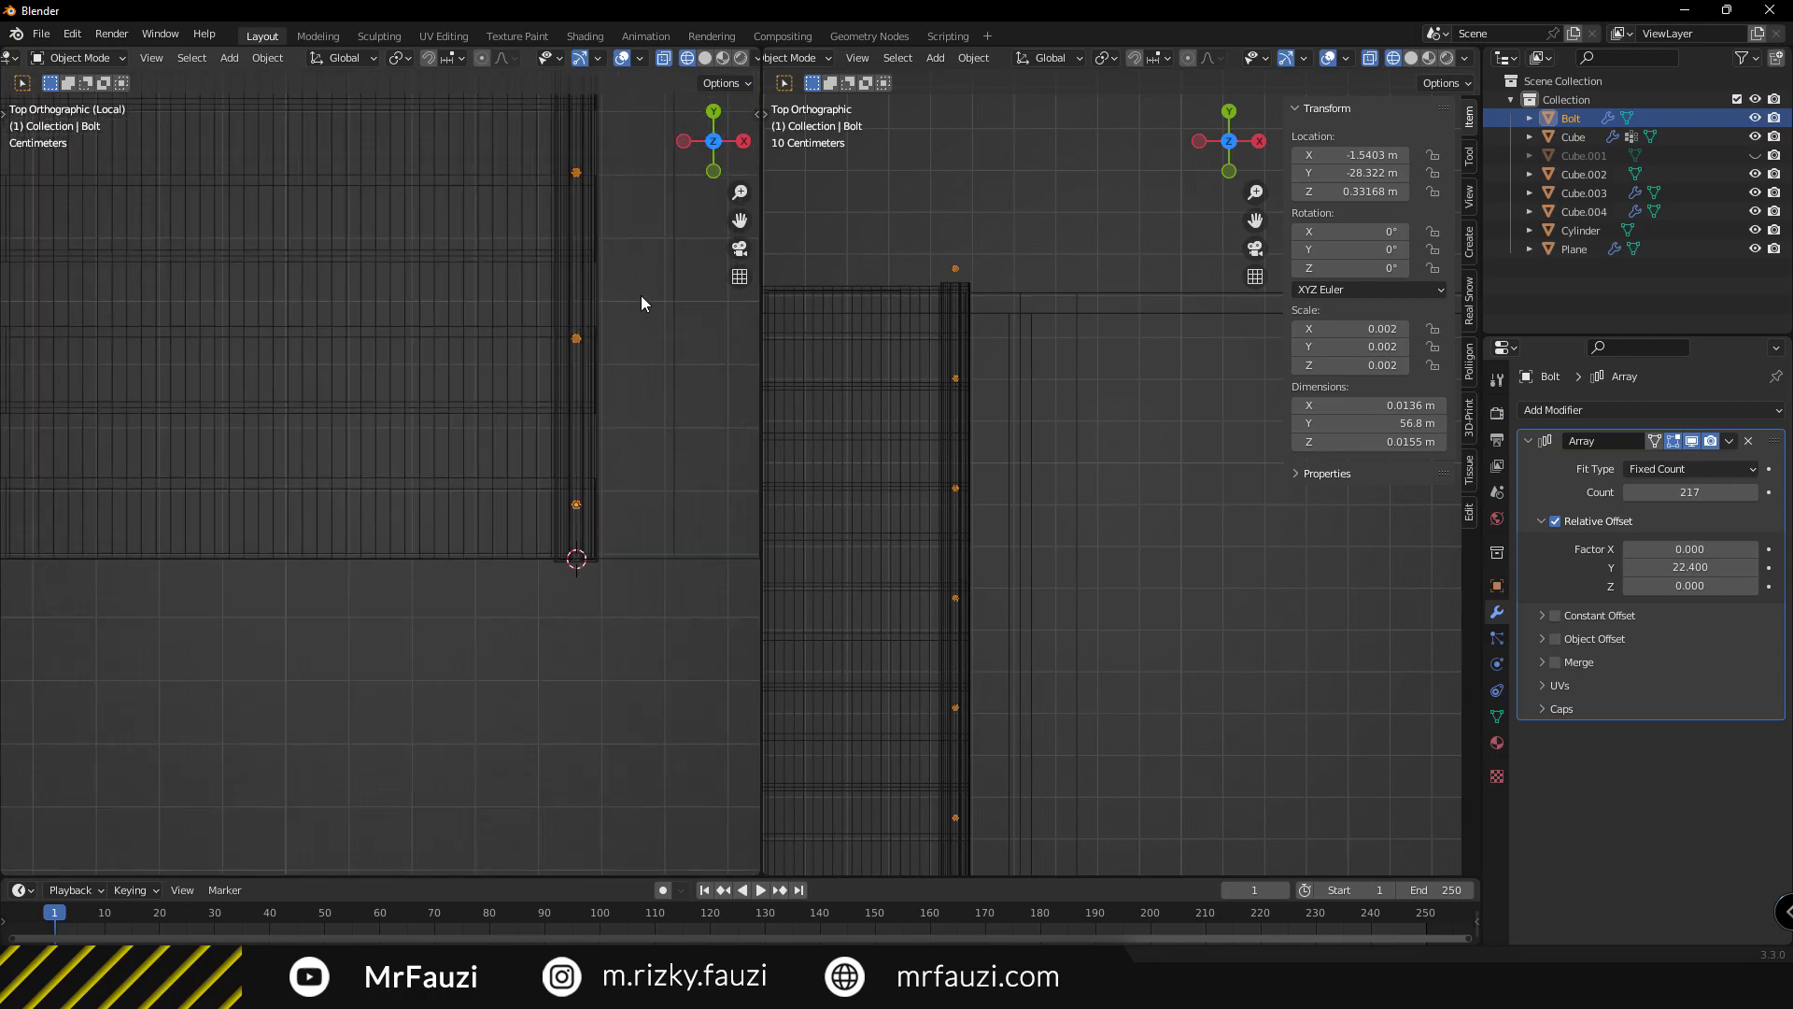
click(645, 451)
Add Mirror modifiers to the rail cylinder and the bolt row for the opposite side.
key(KP_1)
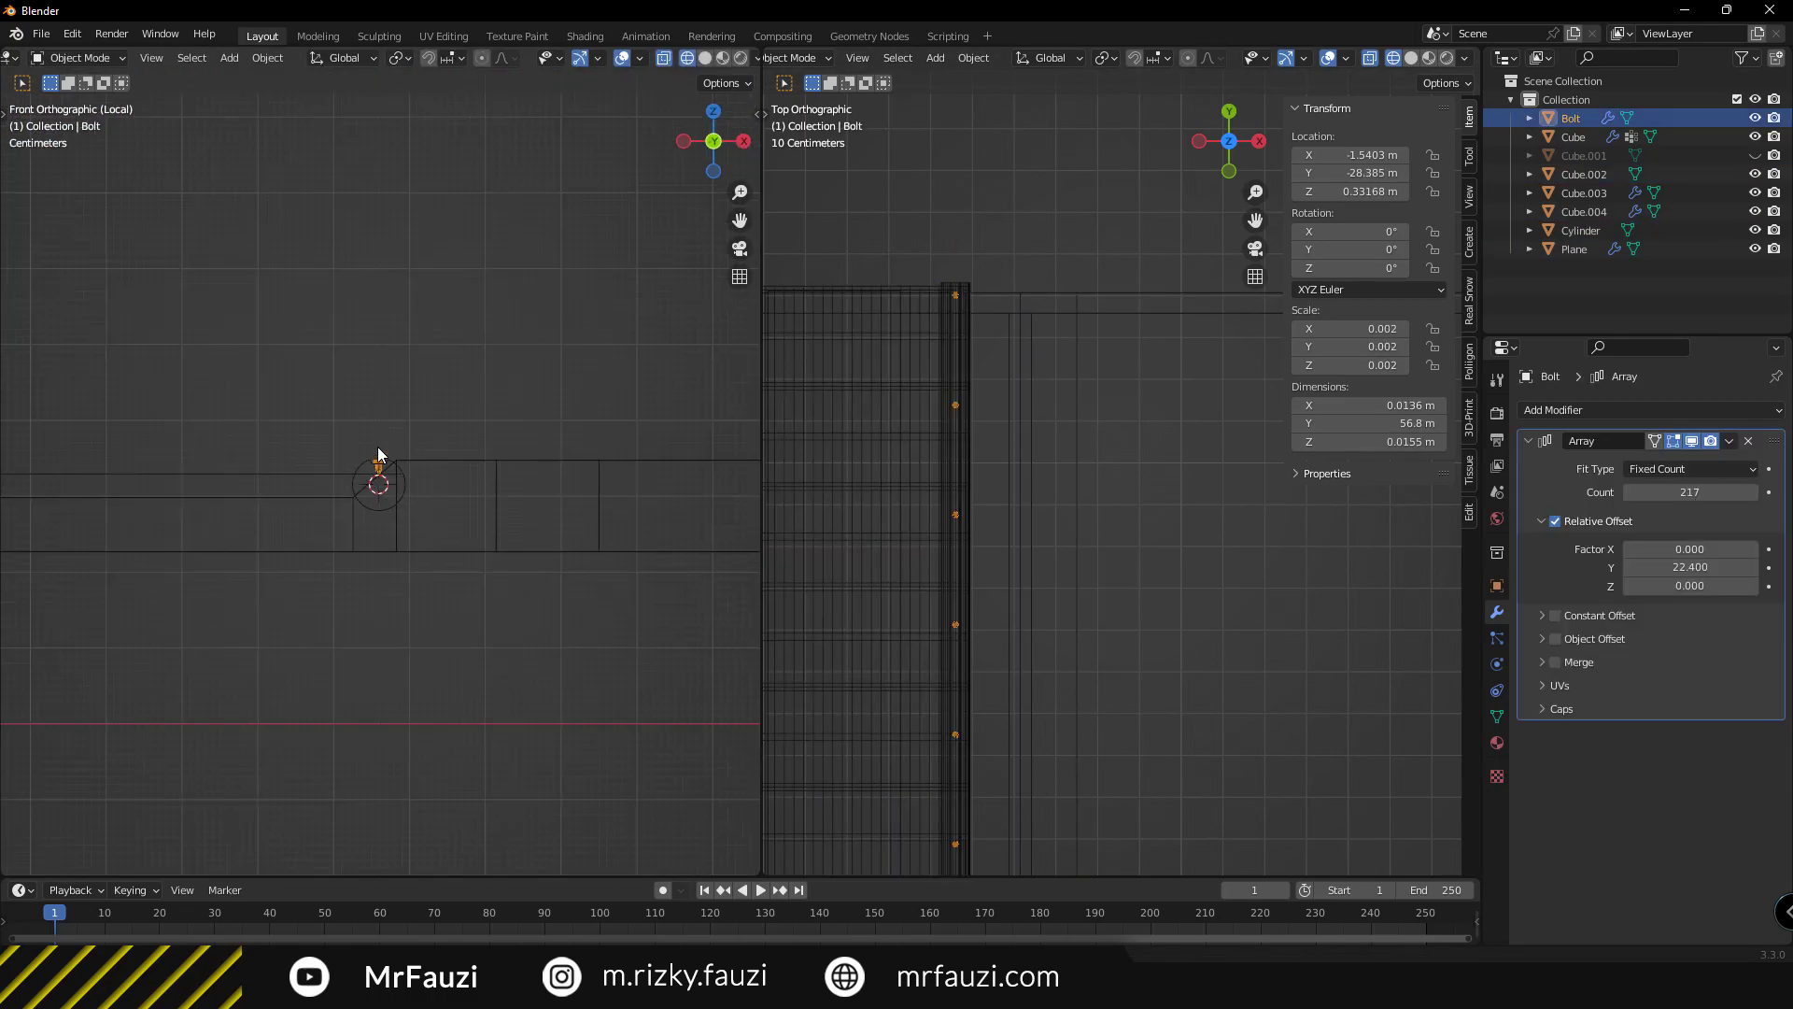
click(379, 457)
click(1587, 410)
click(1404, 627)
scroll(343, 615, down, 3)
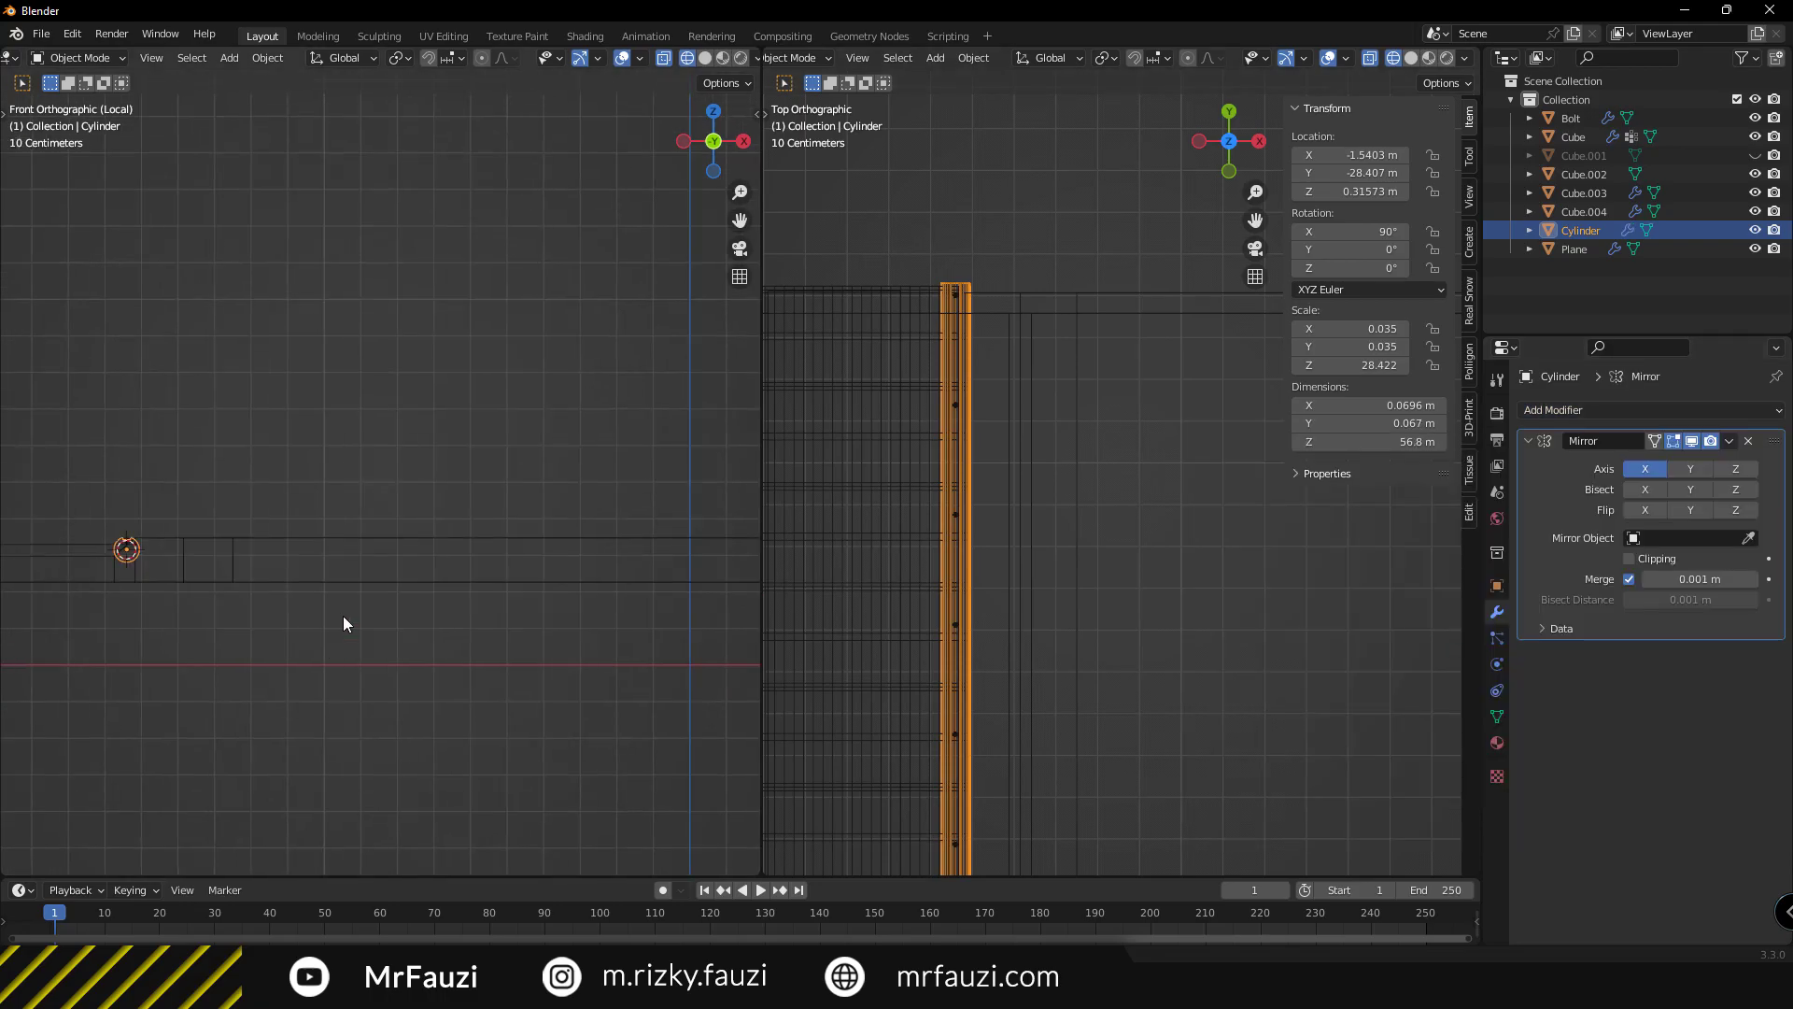
scroll(862, 574, down, 3)
scroll(495, 518, up, 5)
click(411, 603)
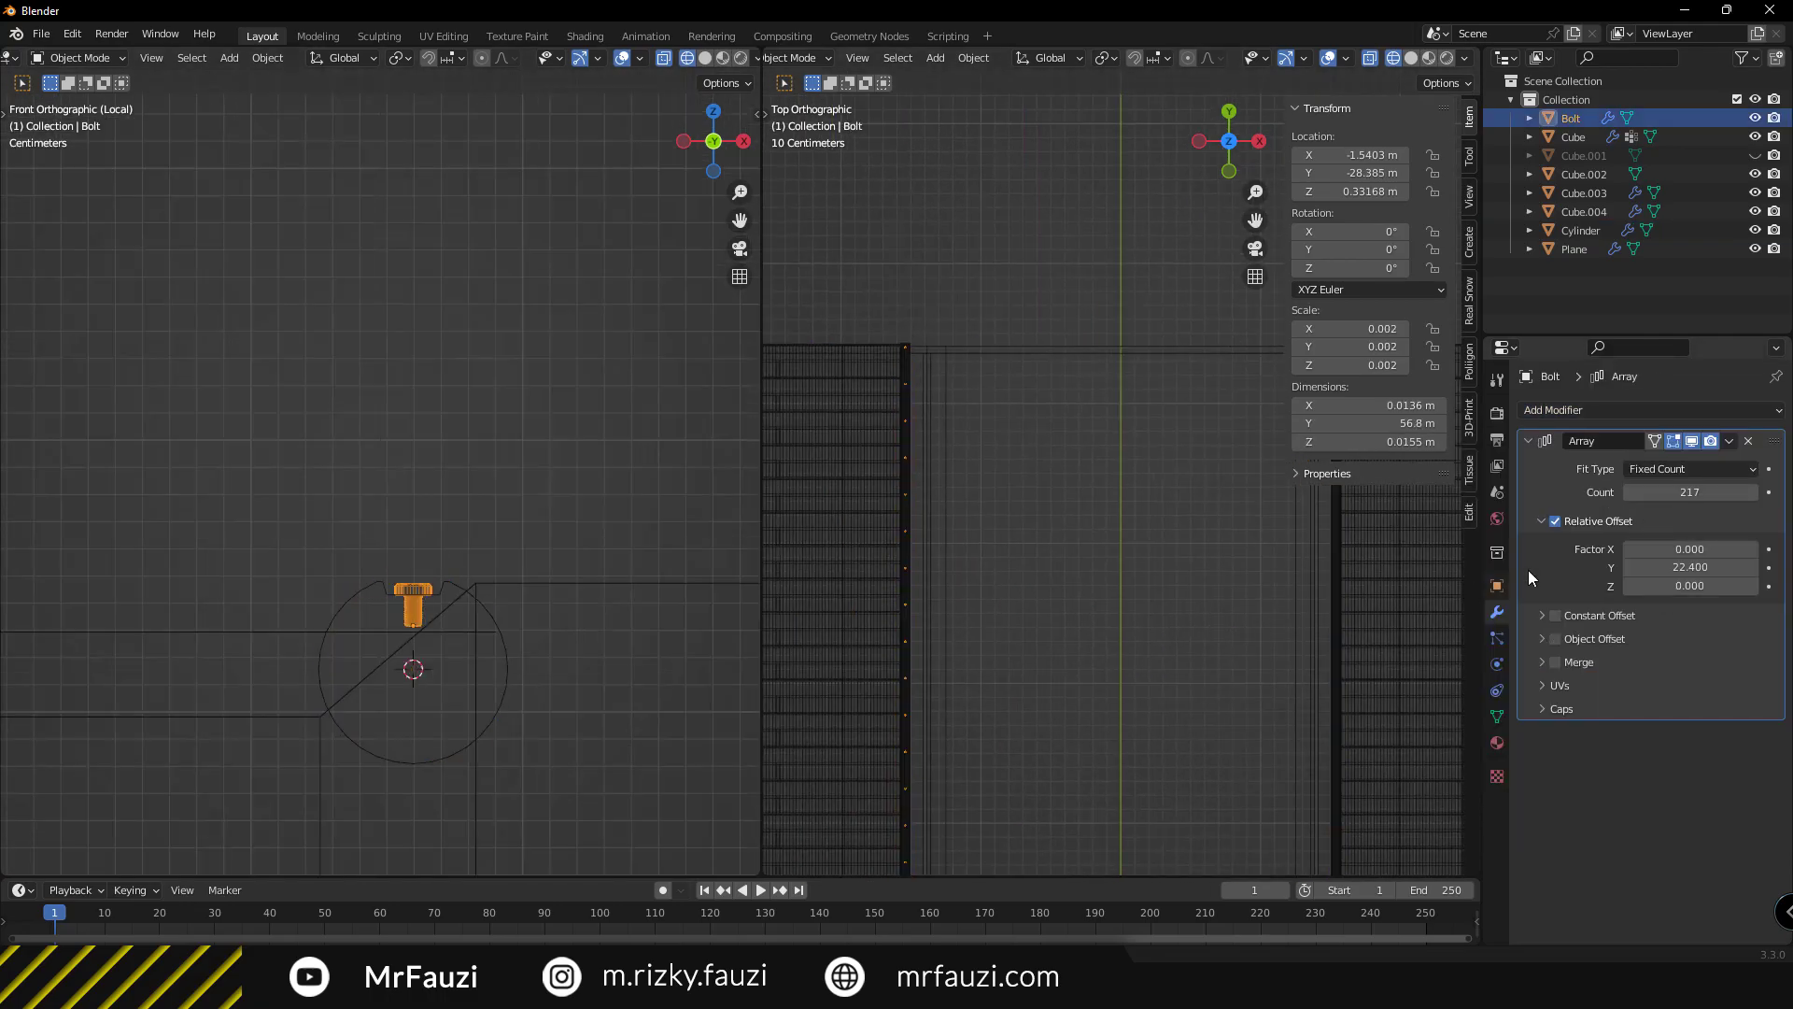
click(1587, 410)
click(1447, 623)
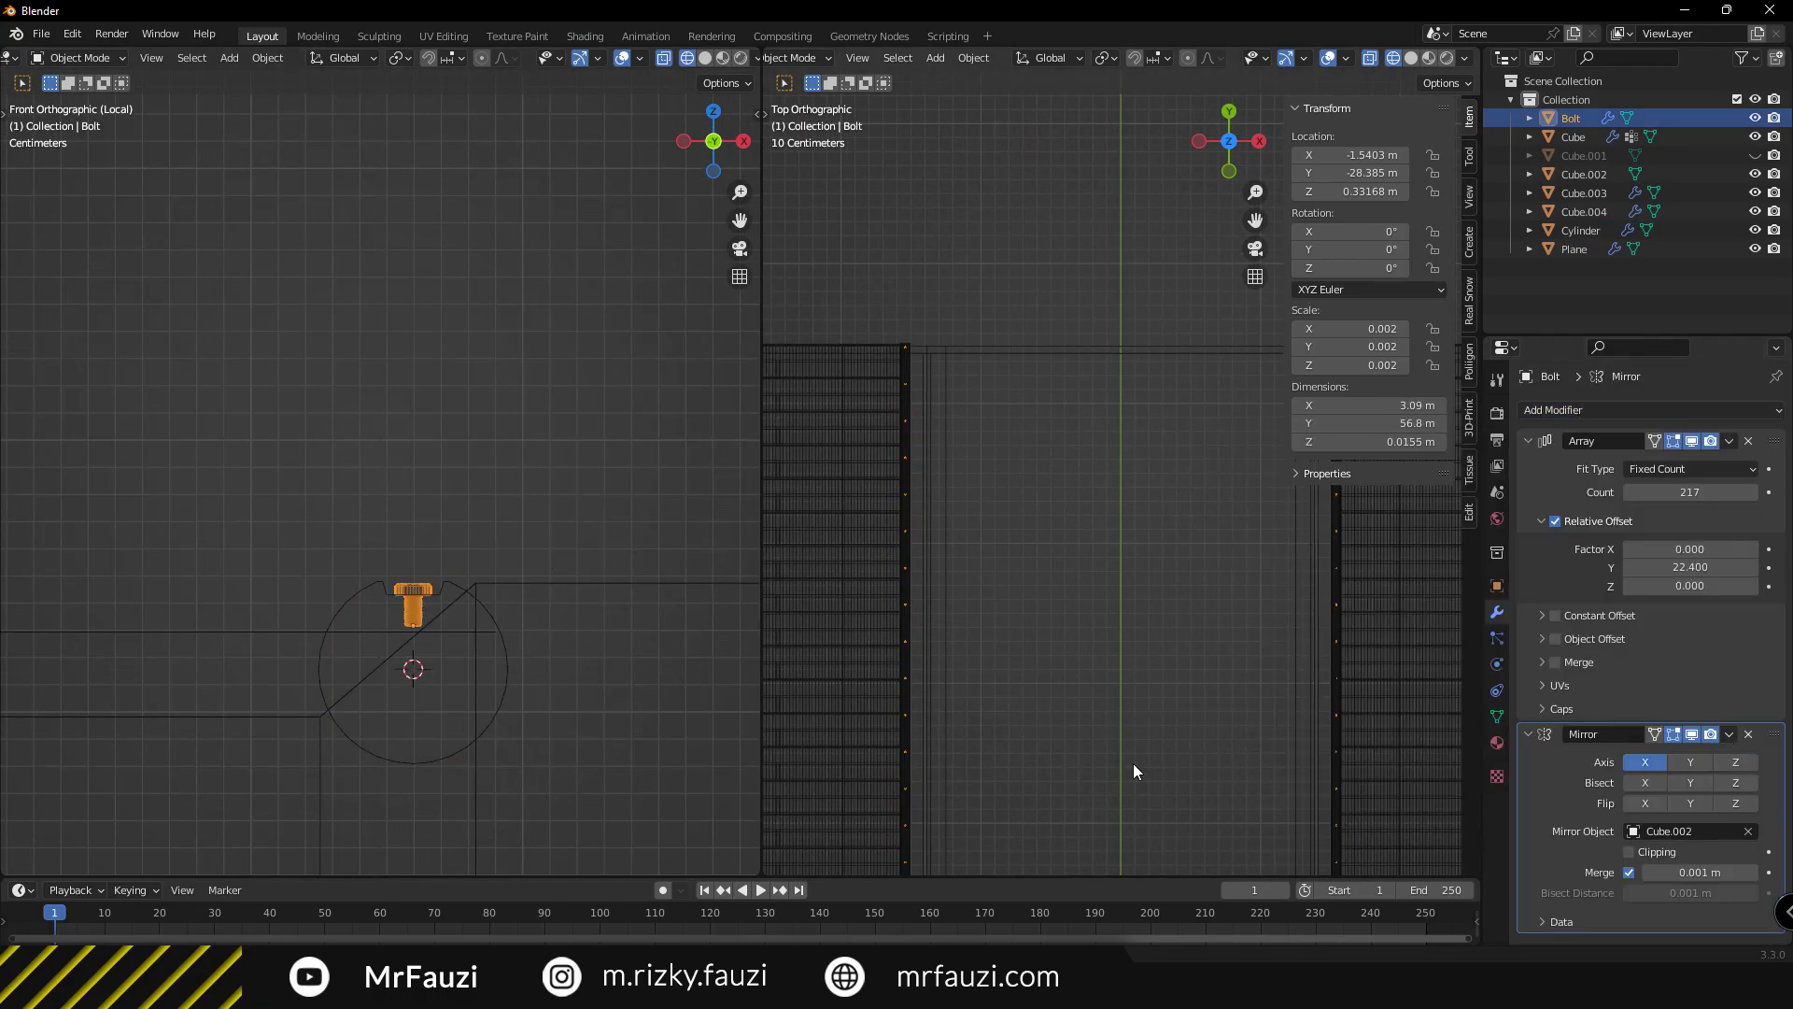
Save the project as trowongan.blend.
middle_drag(1133, 765, 1096, 680)
key(ctrl+s)
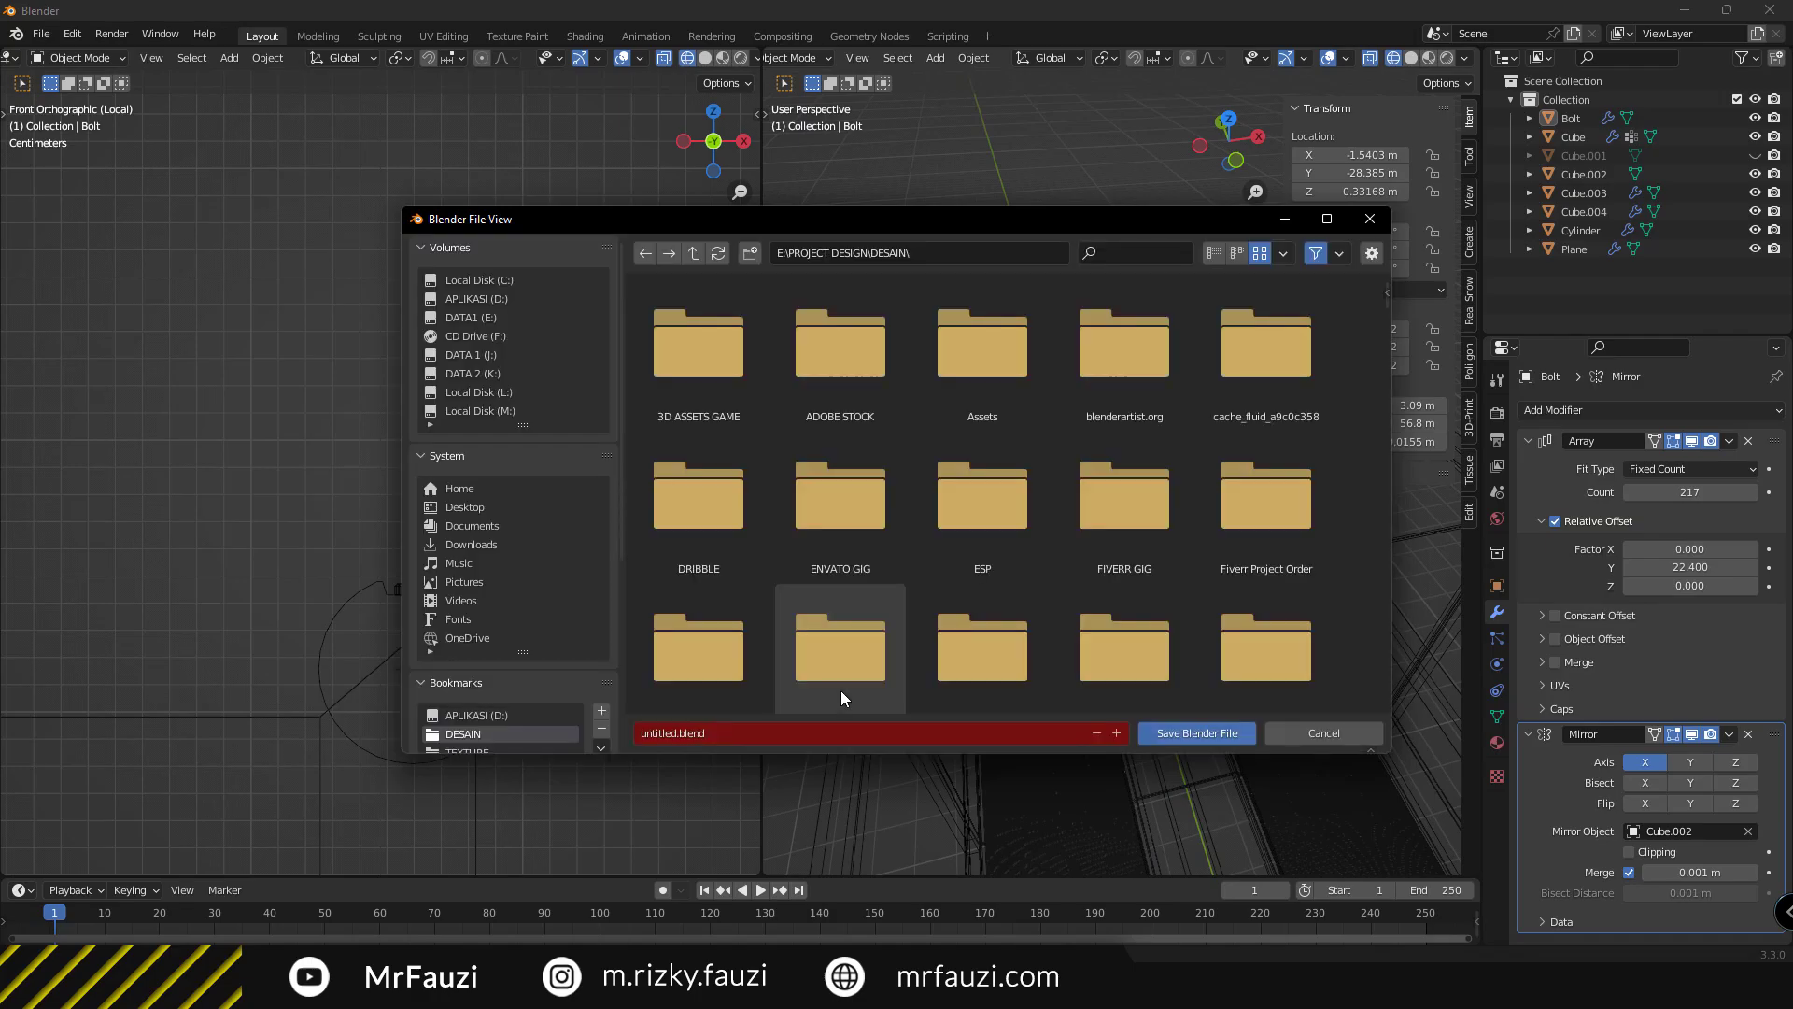
text(trowongan)
key(Return)
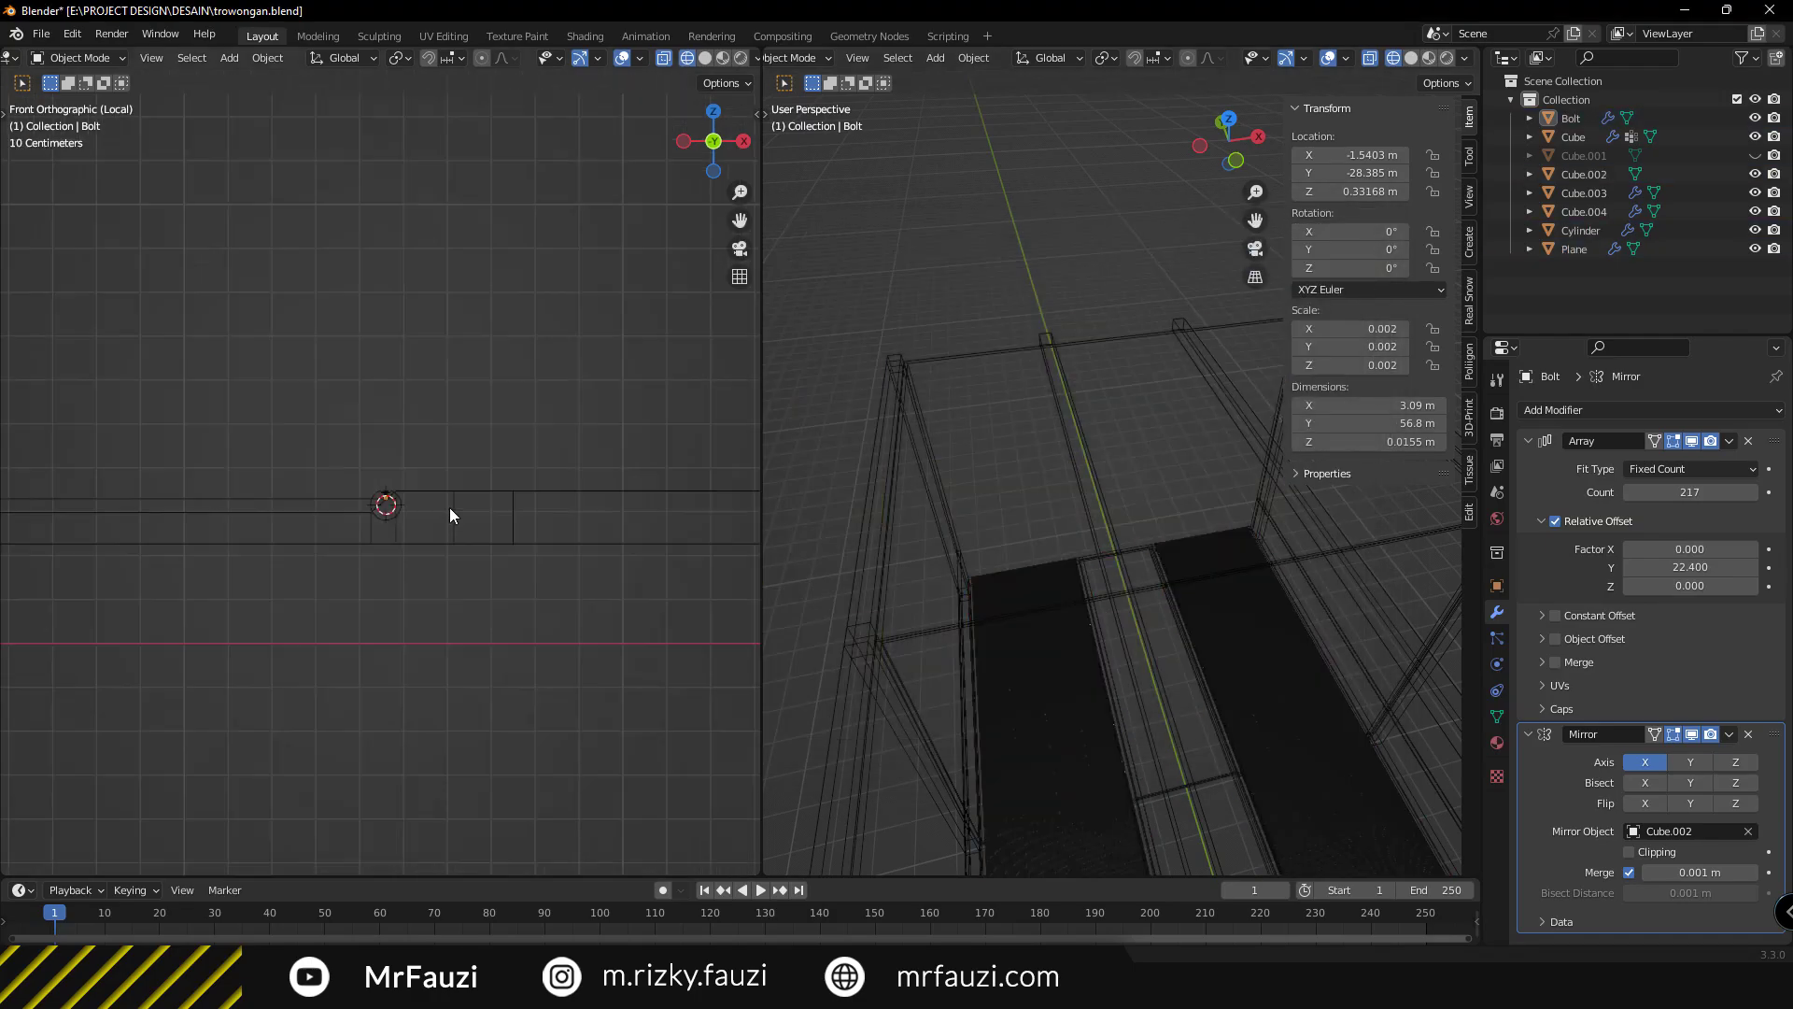
Select the Cube.003 pillar, frame it, and enter Edit Mode on its mesh.
middle_drag(450, 507, 233, 557)
key(z)
scroll(1202, 803, down, 5)
scroll(1199, 688, down, 3)
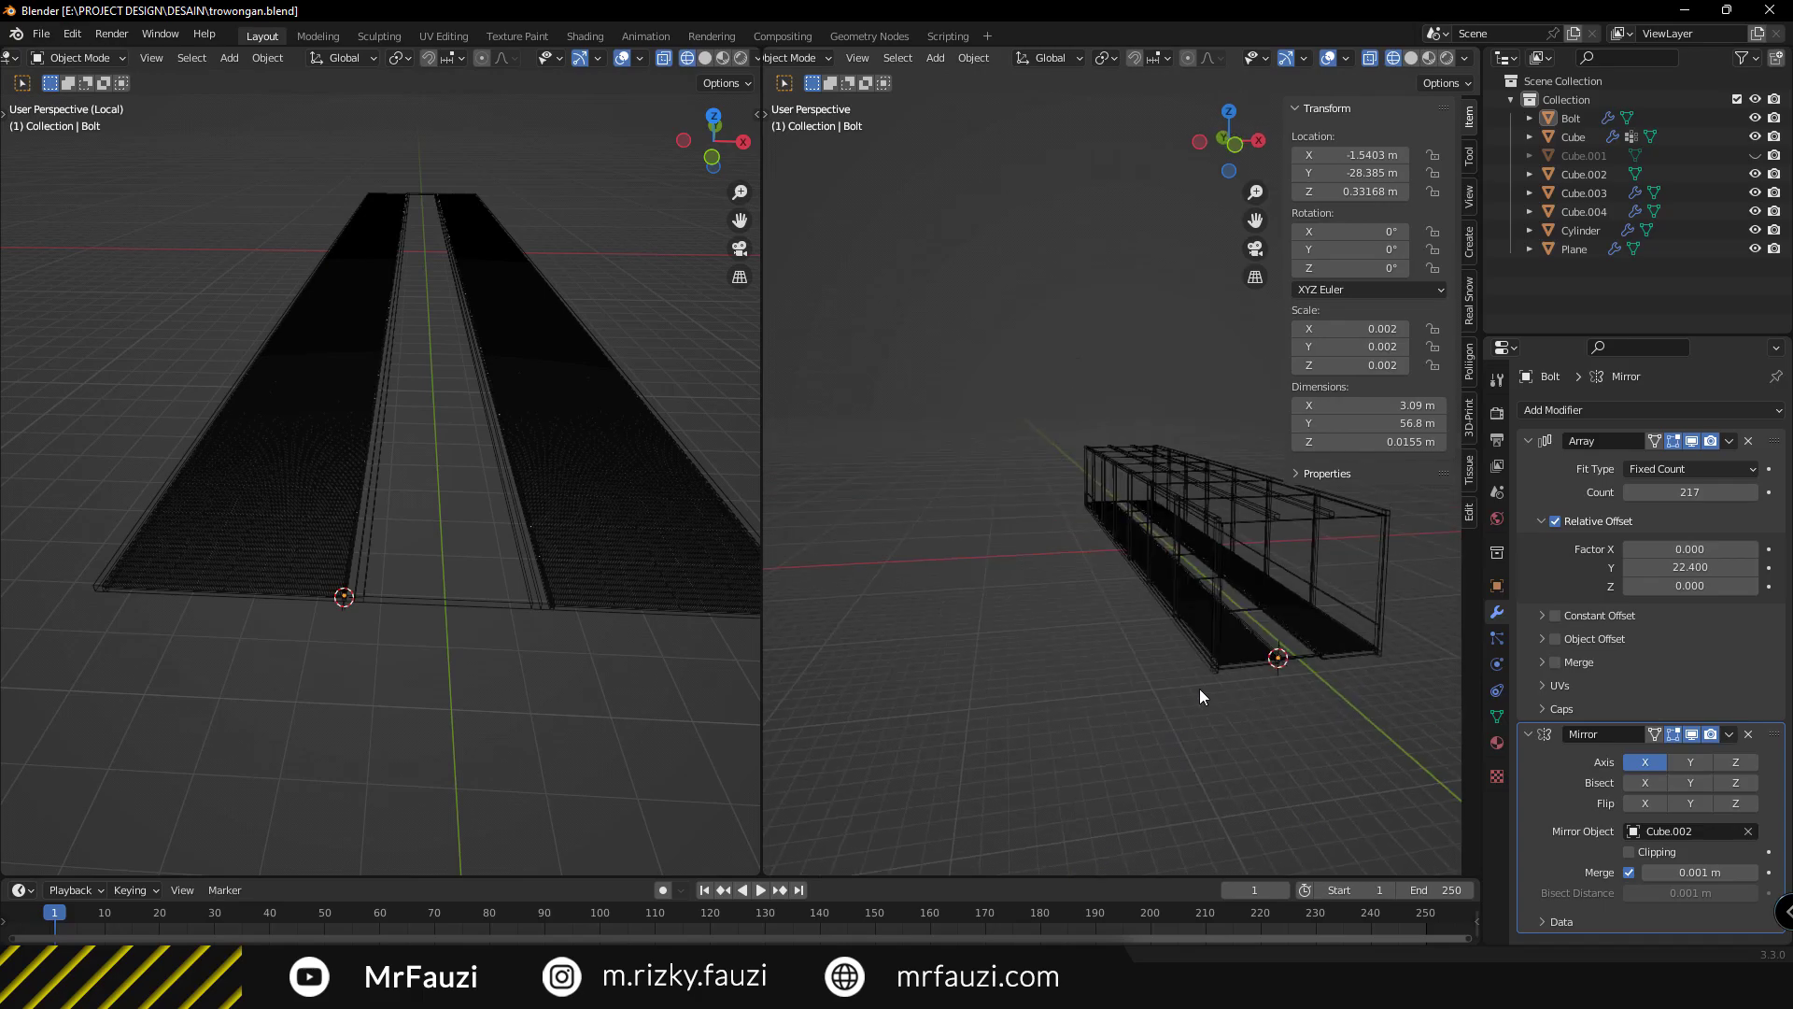
key(KP_1)
click(1138, 663)
key(KP_Decimal)
key(Tab)
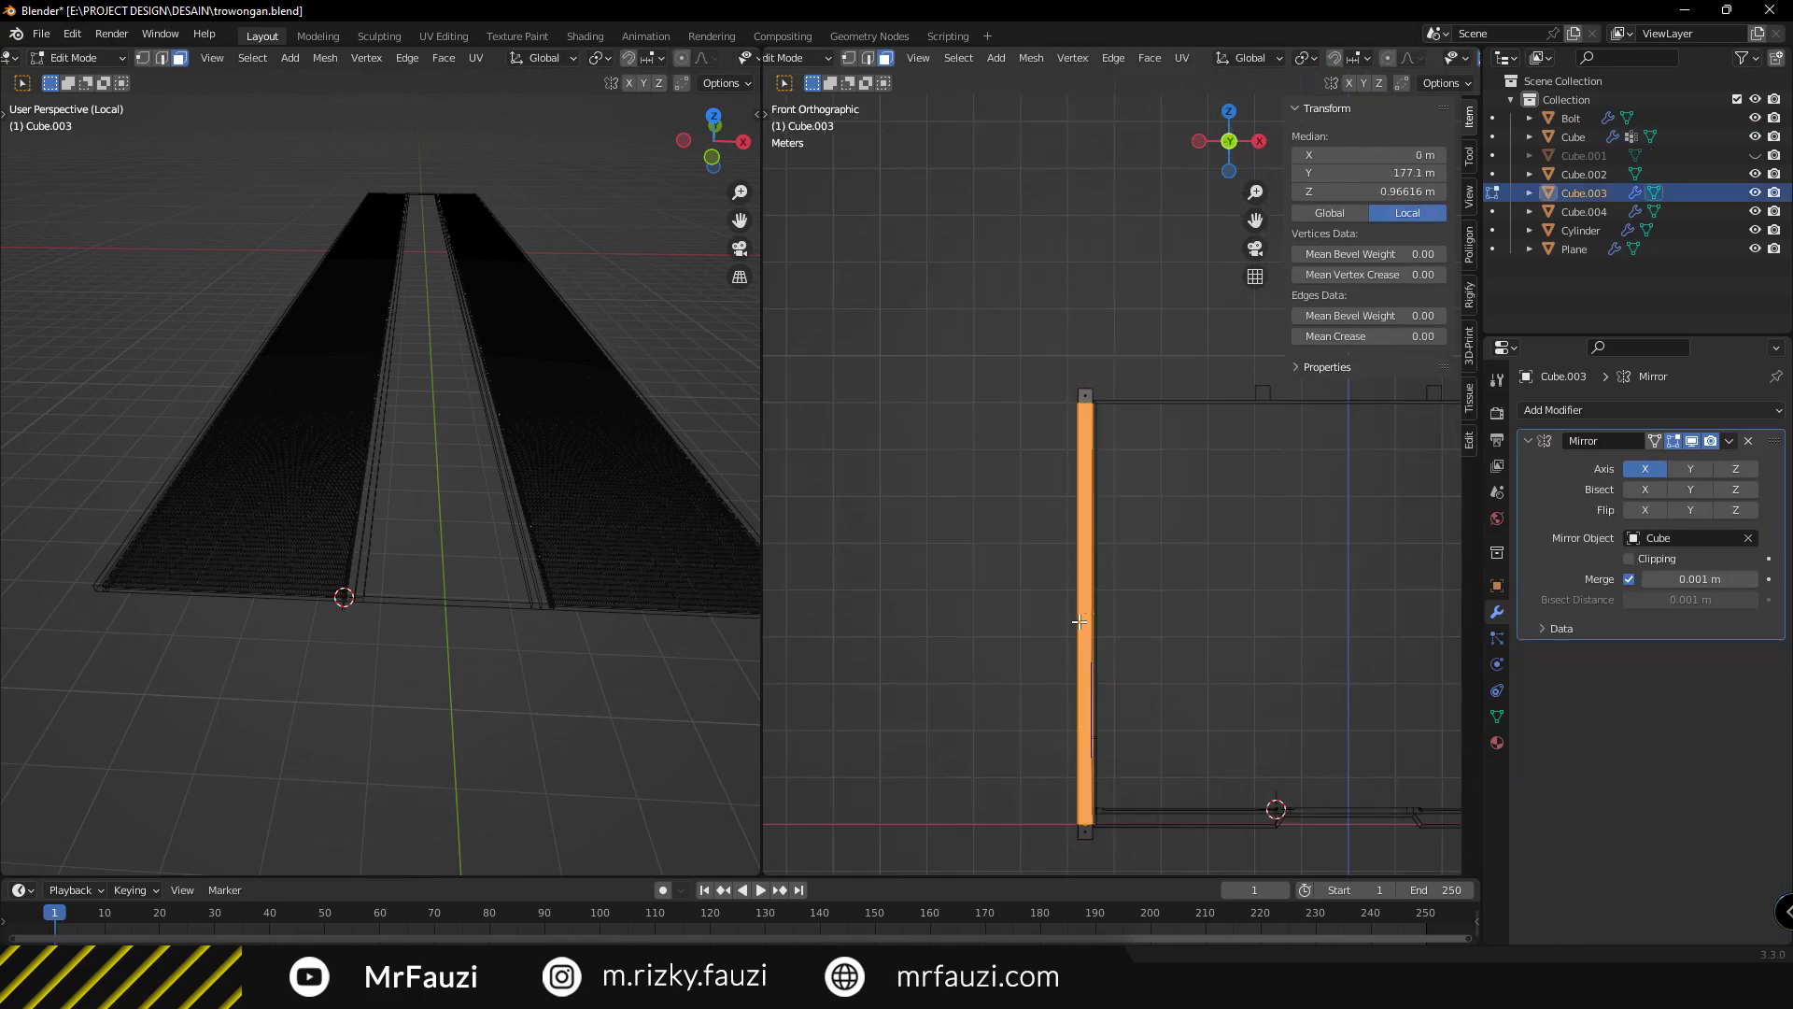
Return to object mode and briefly isolate Cube.003 before restoring all objects.
scroll(1080, 621, down, 5)
scroll(1214, 672, up, 2)
key(Tab)
key(KP_Divide)
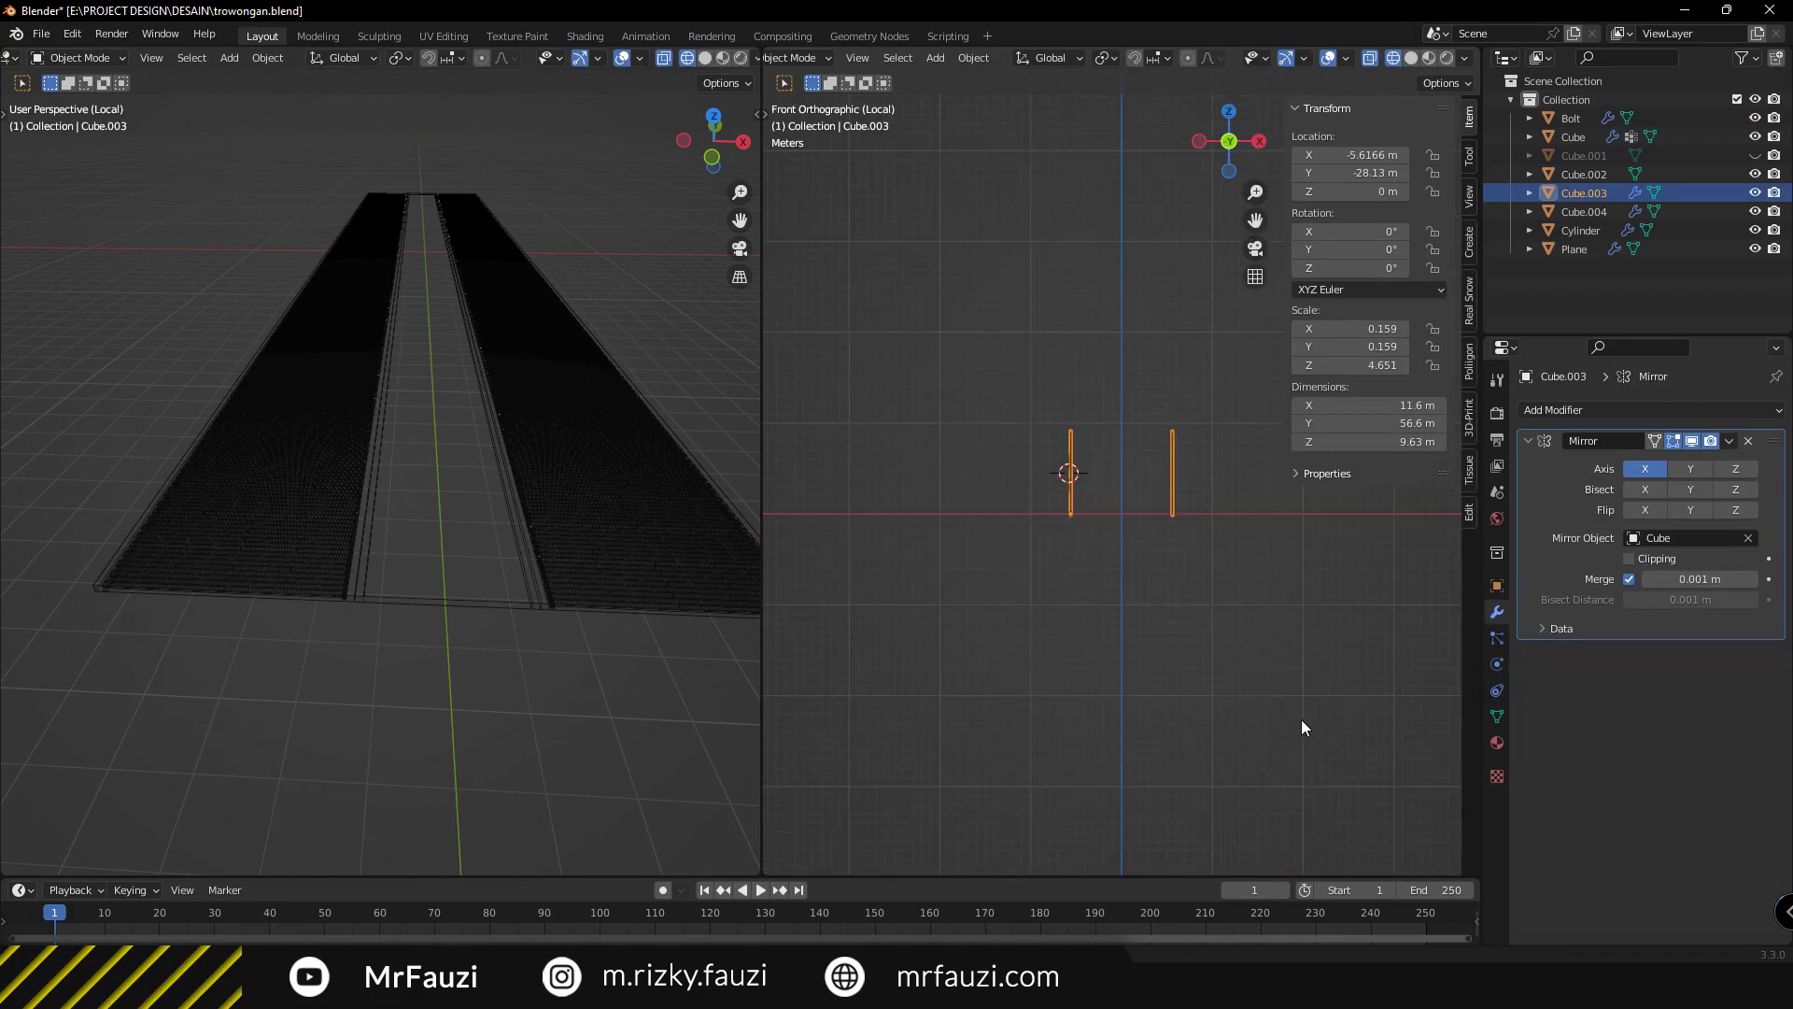
scroll(1302, 726, up, 5)
key(KP_Divide)
Add a new cylinder with 43 vertices and an adjusted radius.
key(shift+a)
click(1209, 159)
scroll(940, 815, up, 5)
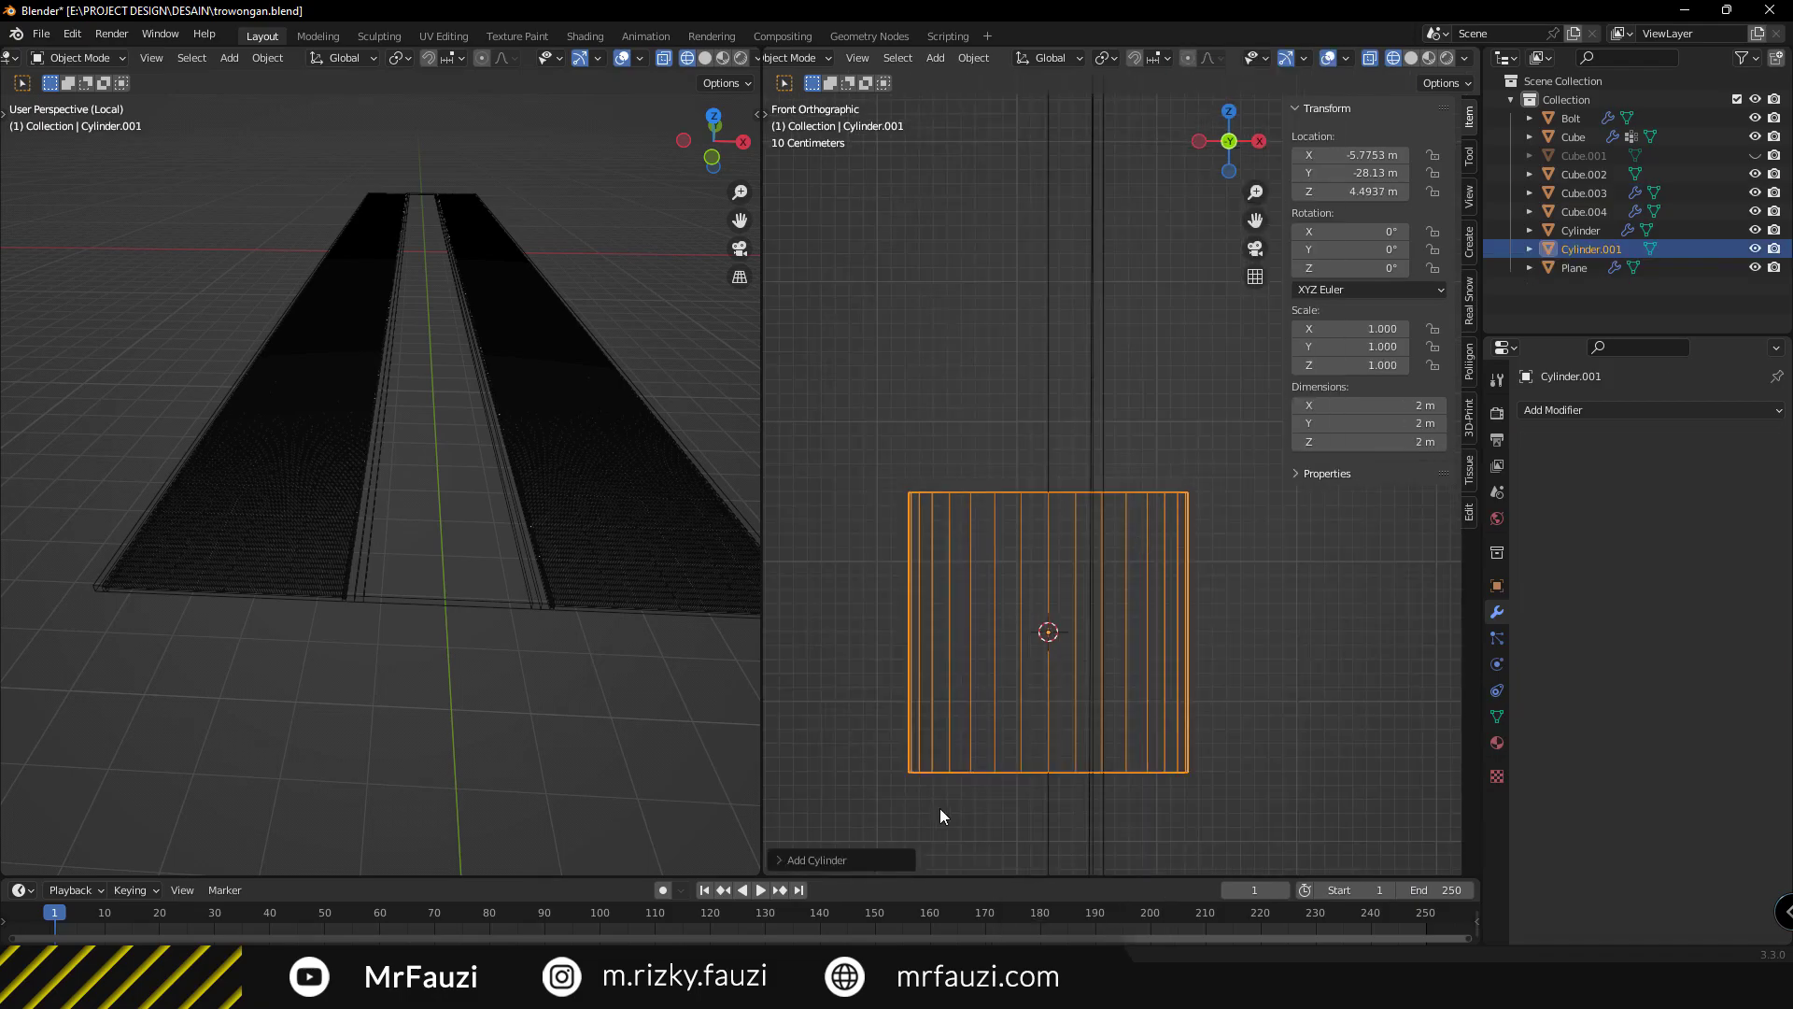
click(817, 859)
click(948, 656)
key(Return)
Rotate the cylinder 90° on X, shrink it, and slide it along Y.
key(r)
key(x)
key(9)
key(0)
key(Return)
key(s)
key(Return)
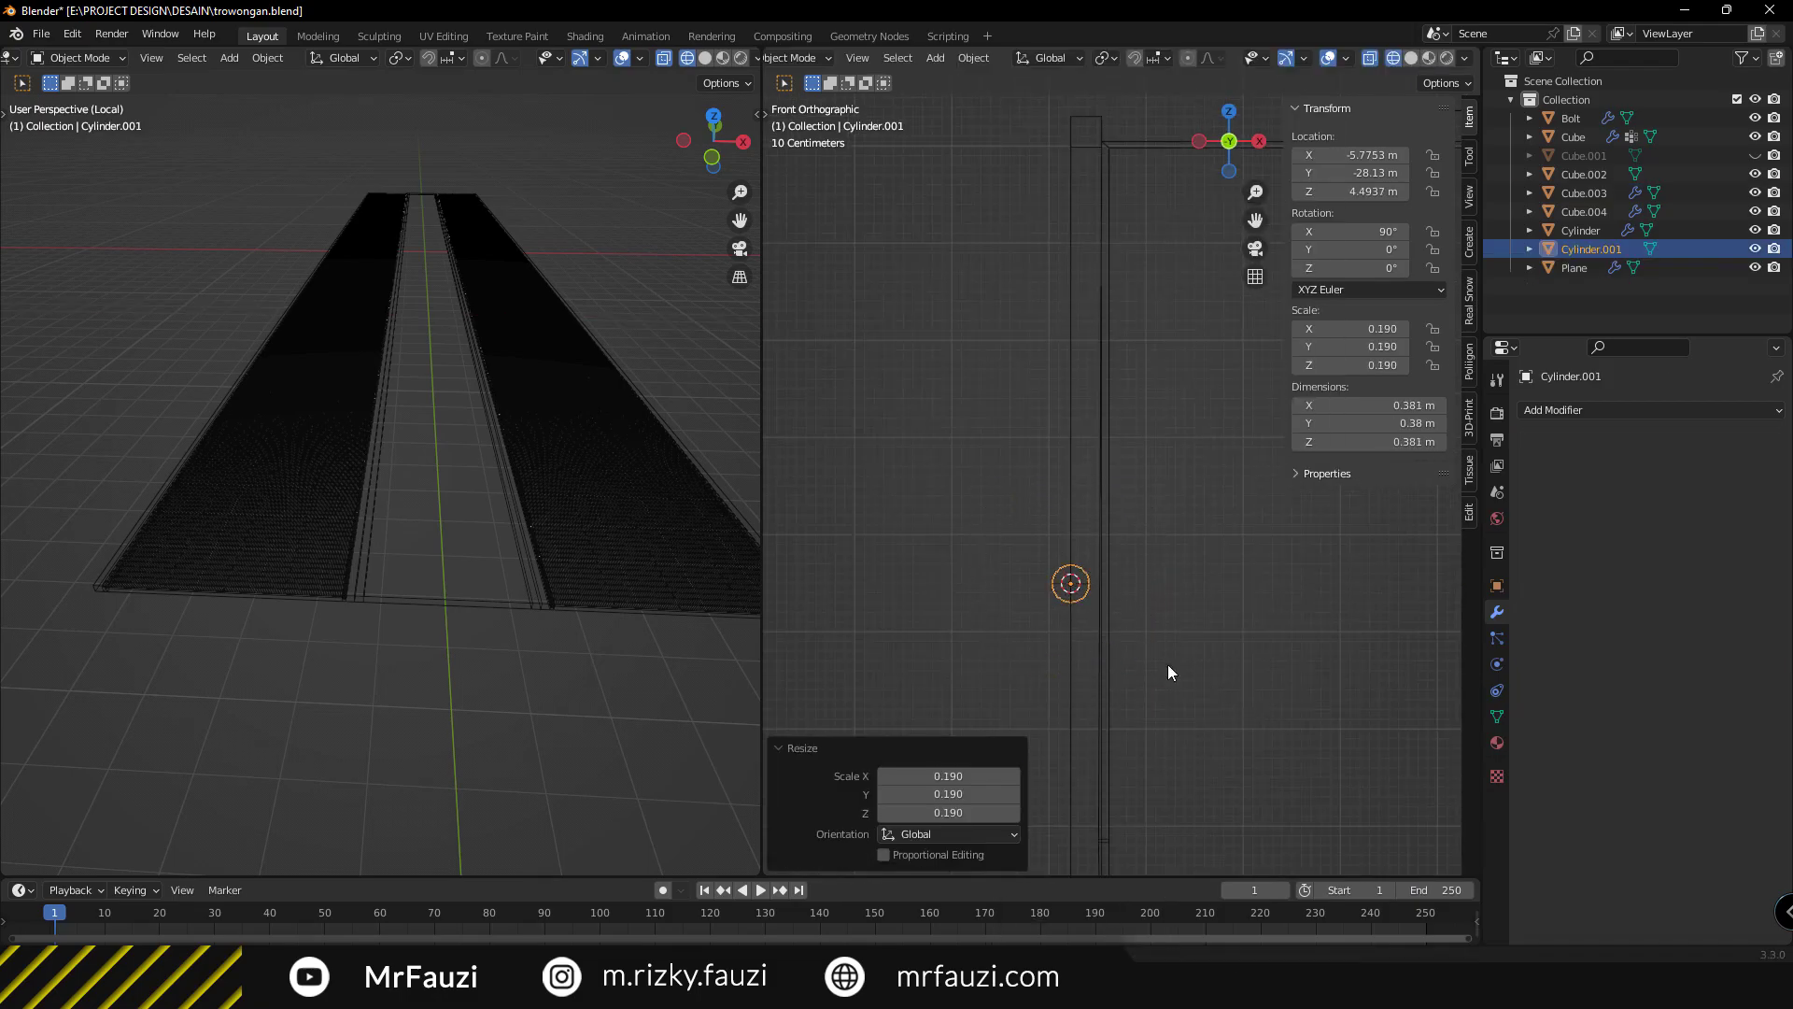
key(s)
key(KP_7)
key(g)
key(y)
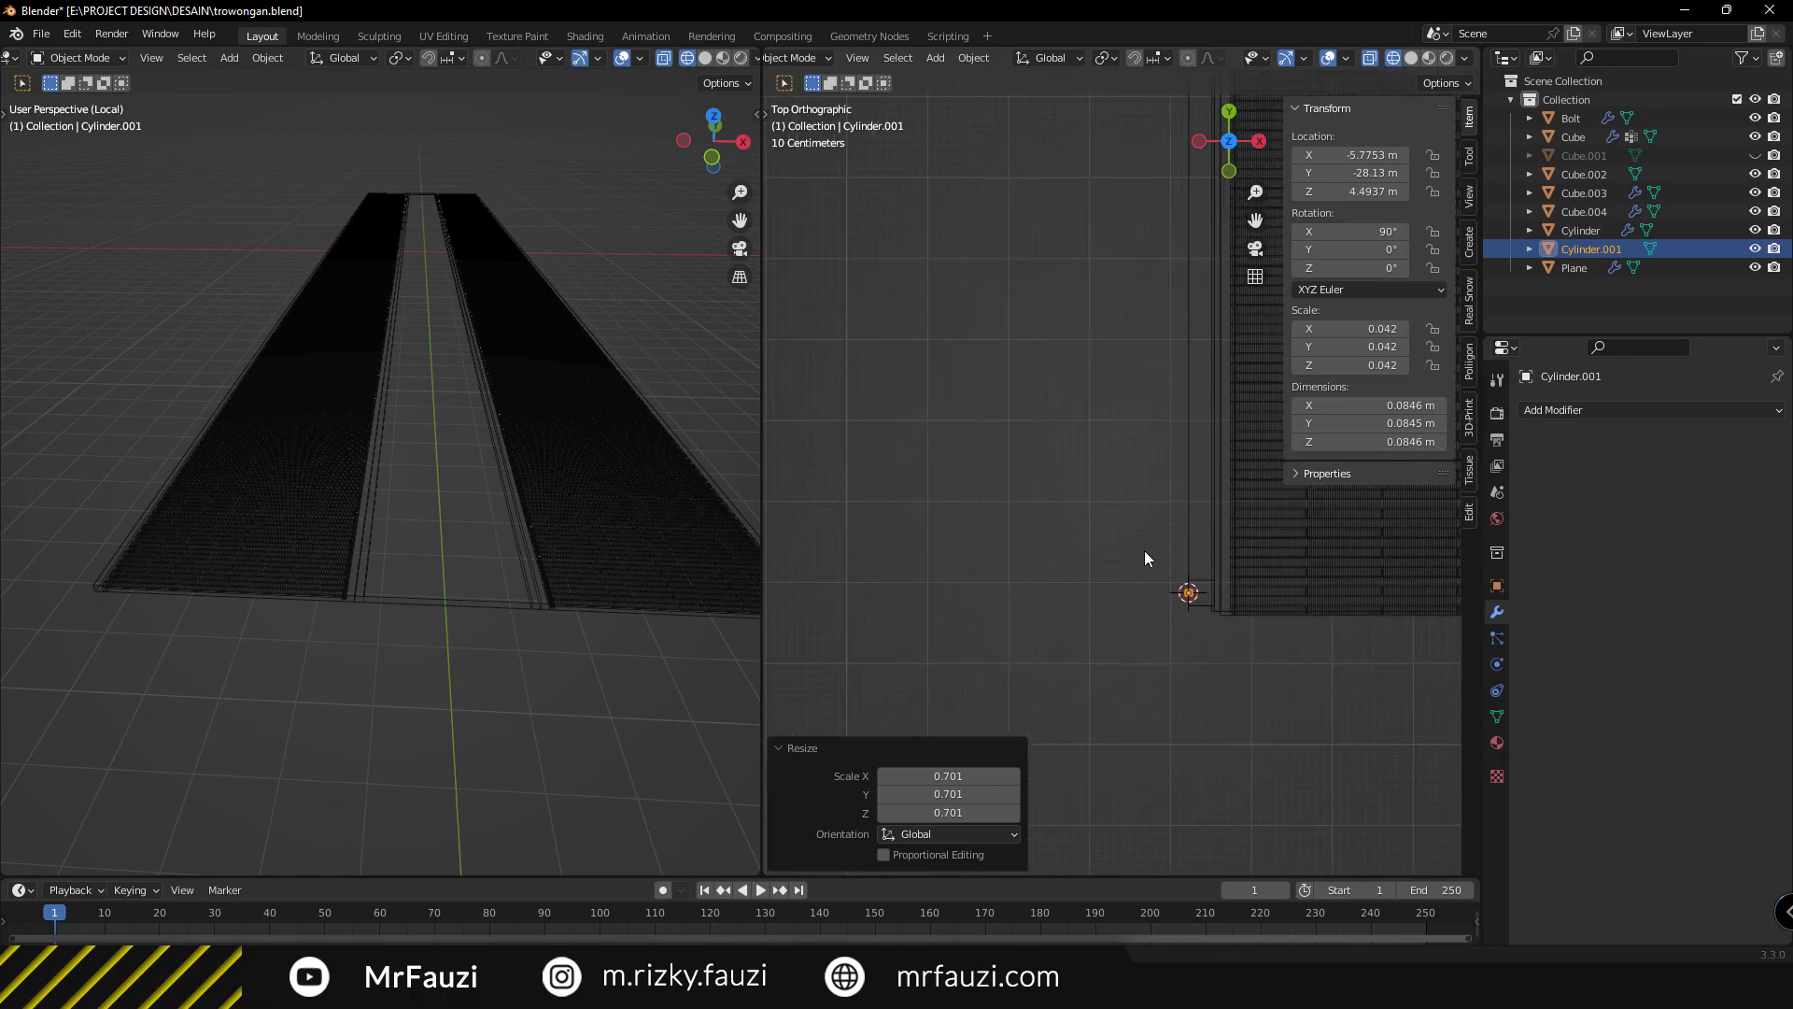
click(1120, 467)
Set the cylinder's origin to its geometry.
key(Tab)
middle_drag(934, 588, 985, 613)
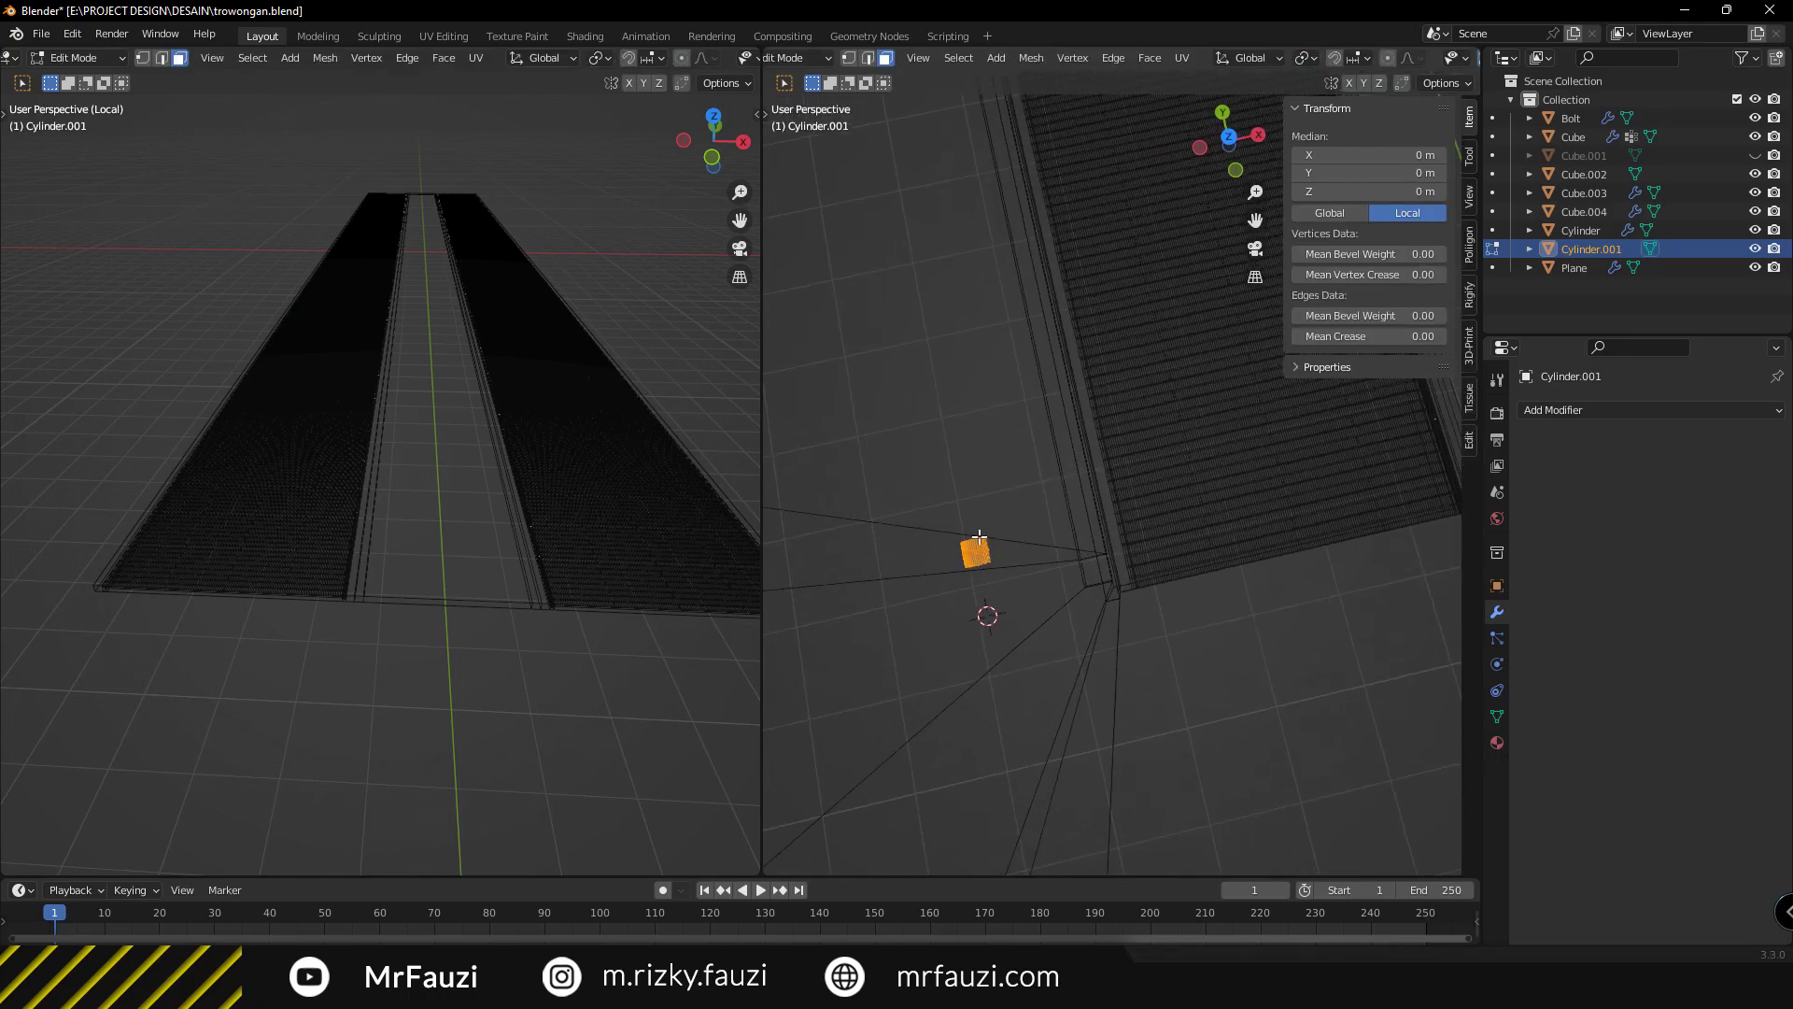
key(KP_Decimal)
scroll(1090, 621, down, 2)
key(Tab)
right_click(1167, 523)
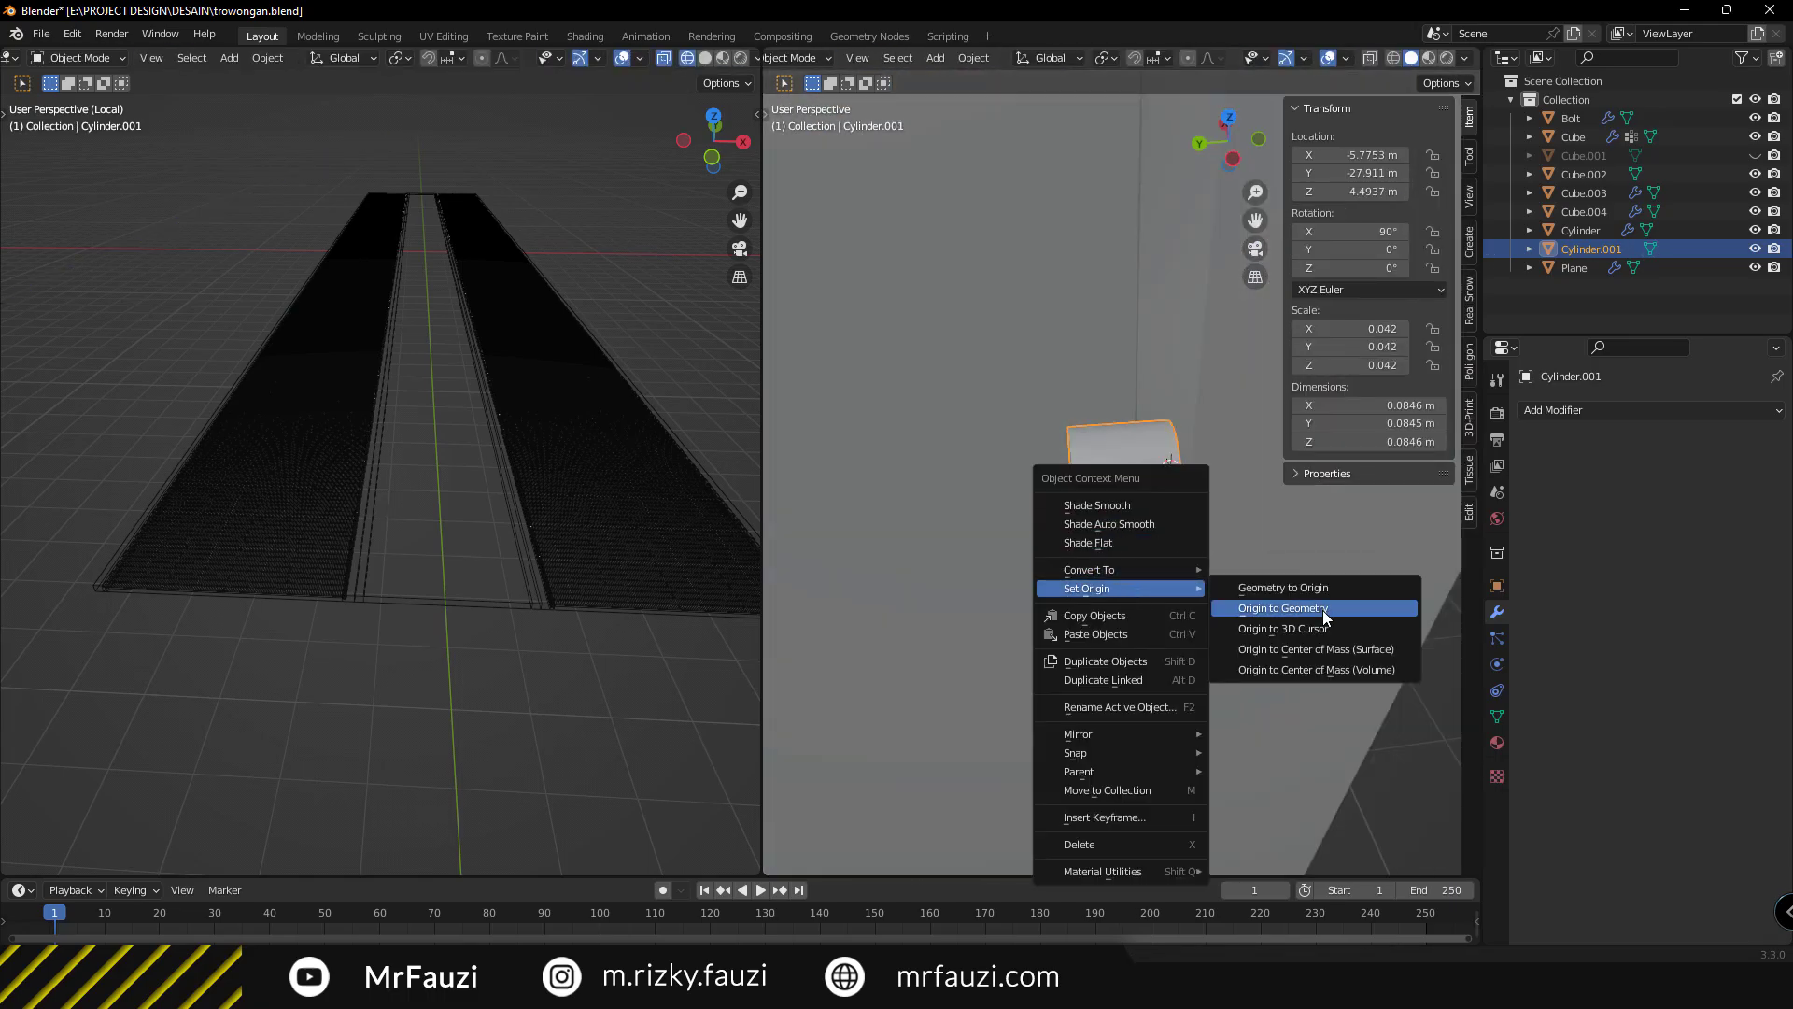
click(1322, 609)
key(g)
key(y)
click(1132, 528)
Stretch the cylinder along Y into a long rod and give it an Array modifier.
key(s)
key(y)
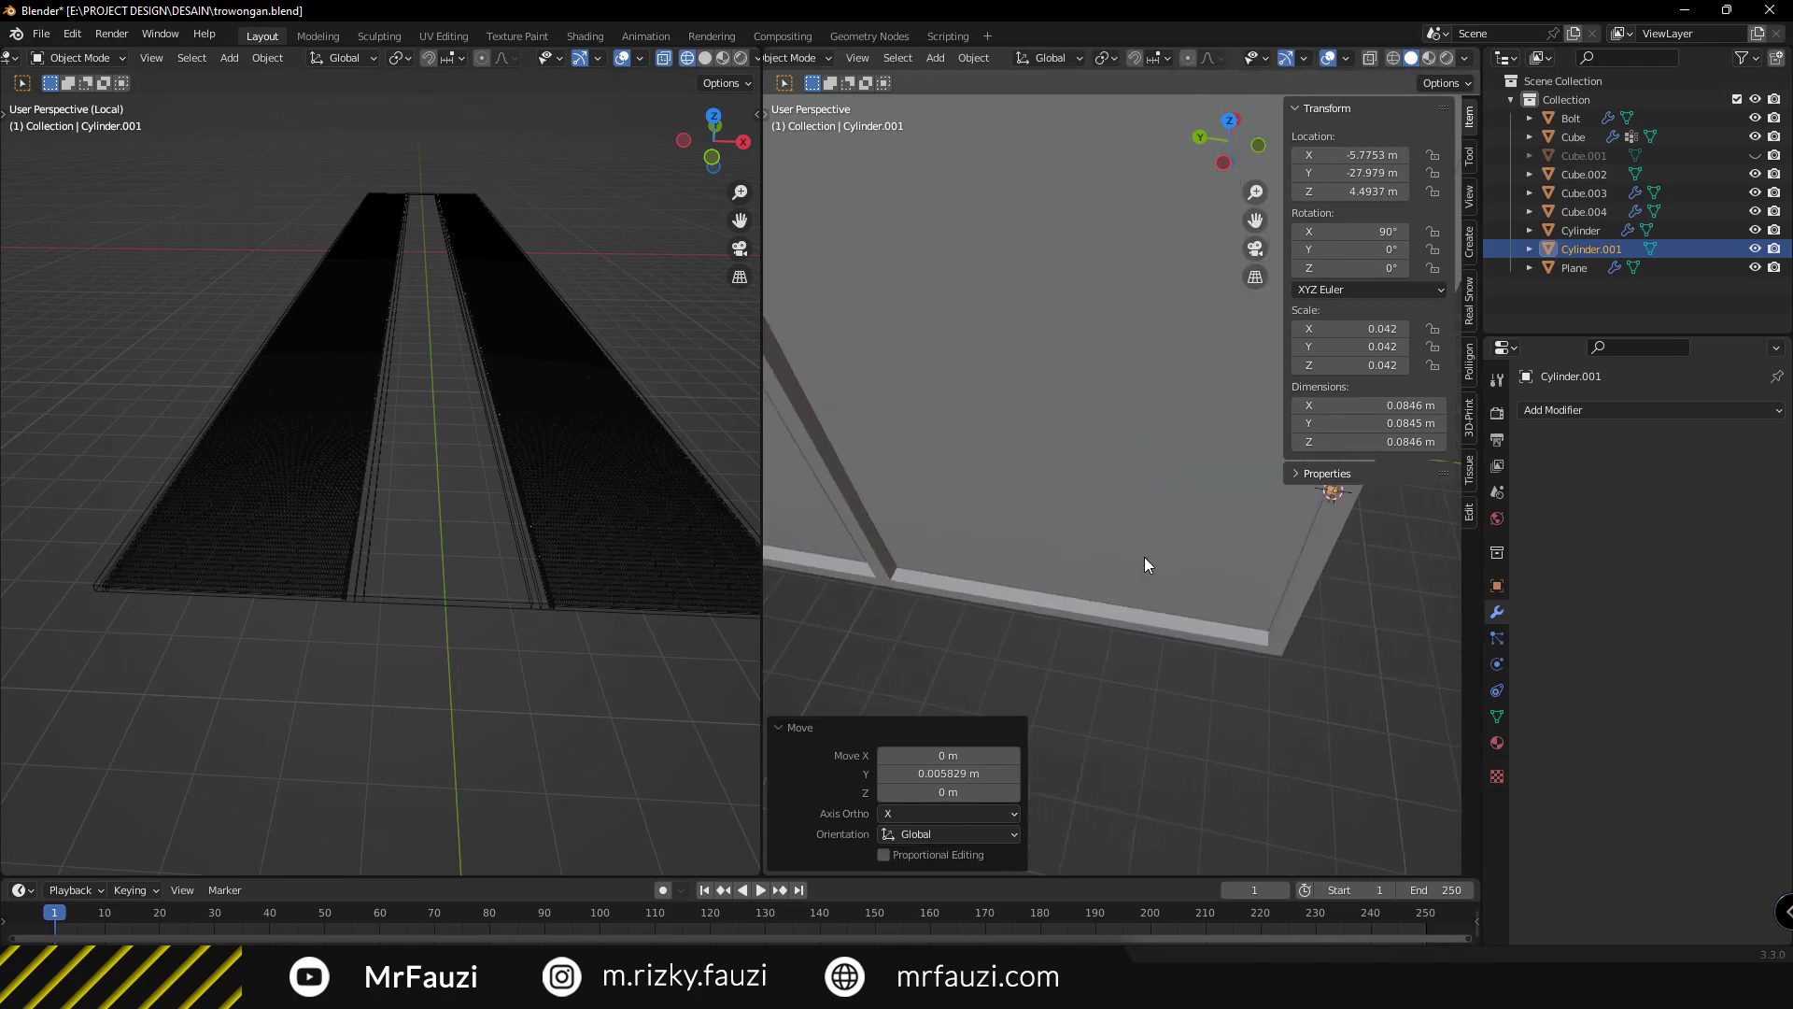
click(1145, 556)
middle_drag(966, 562, 1257, 456)
scroll(1256, 456, down, 3)
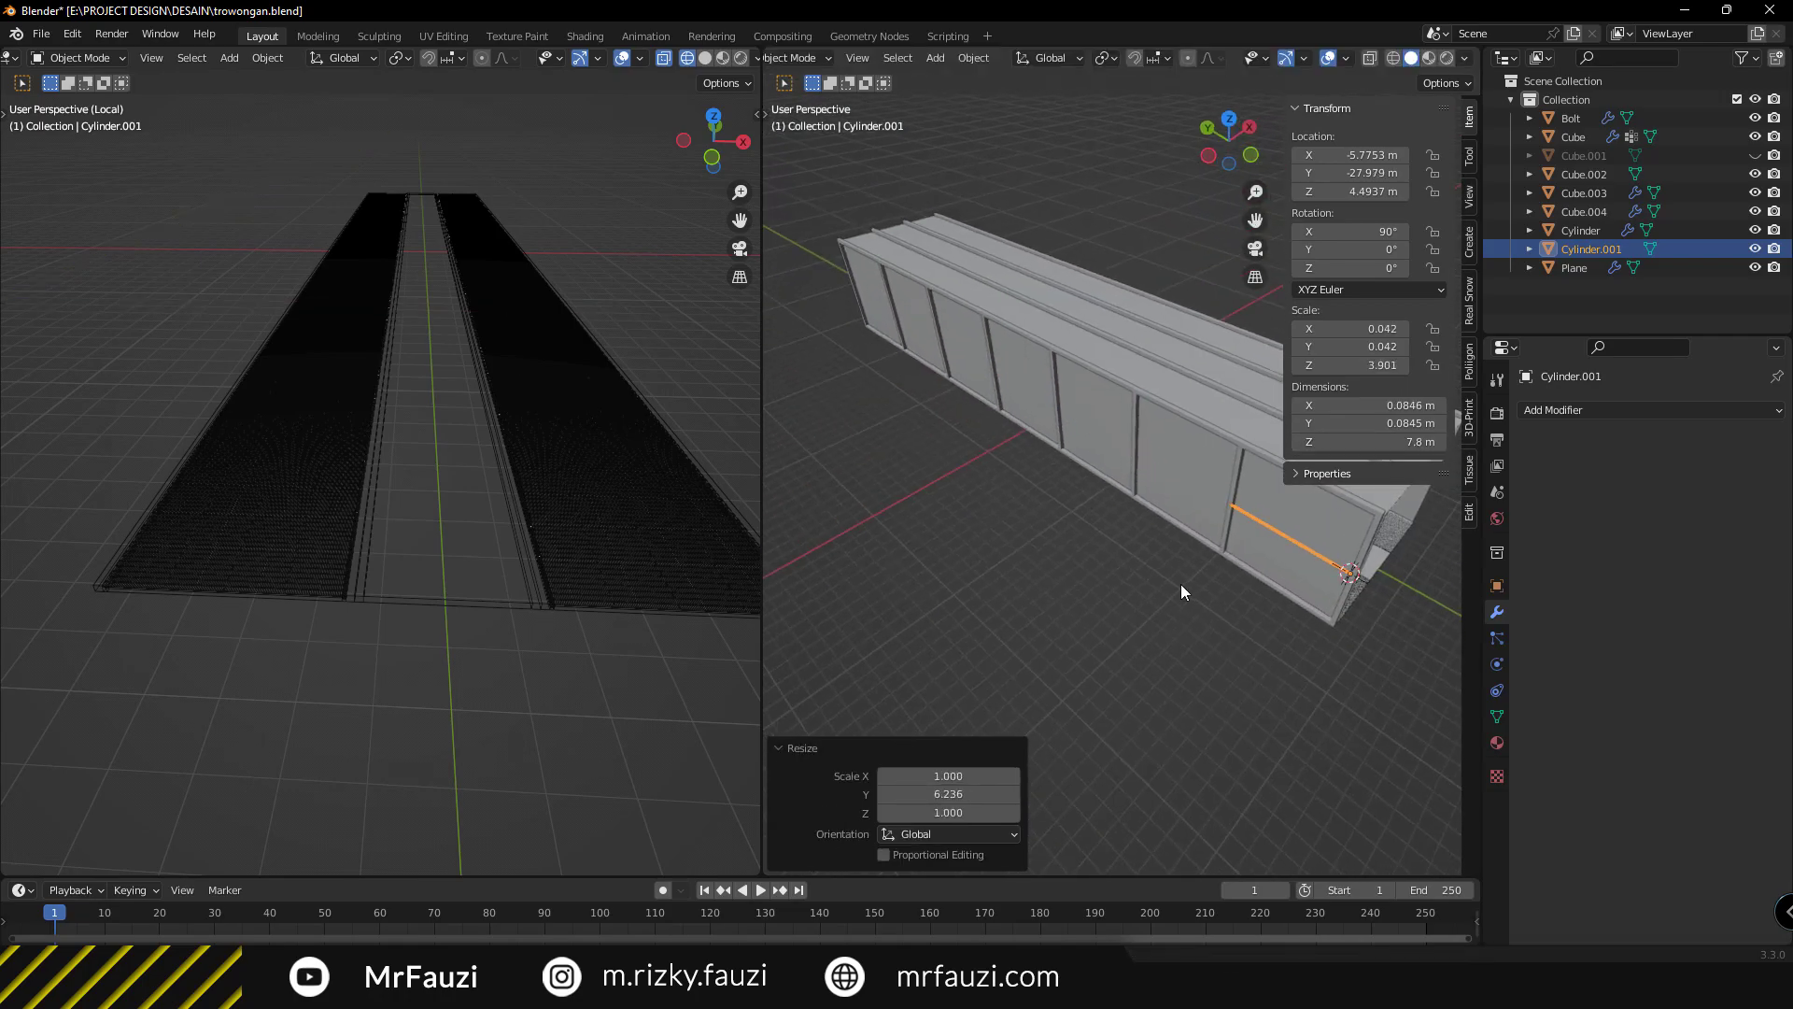
key(ctrl+KP_3)
scroll(1018, 546, up, 3)
click(1587, 409)
click(1396, 464)
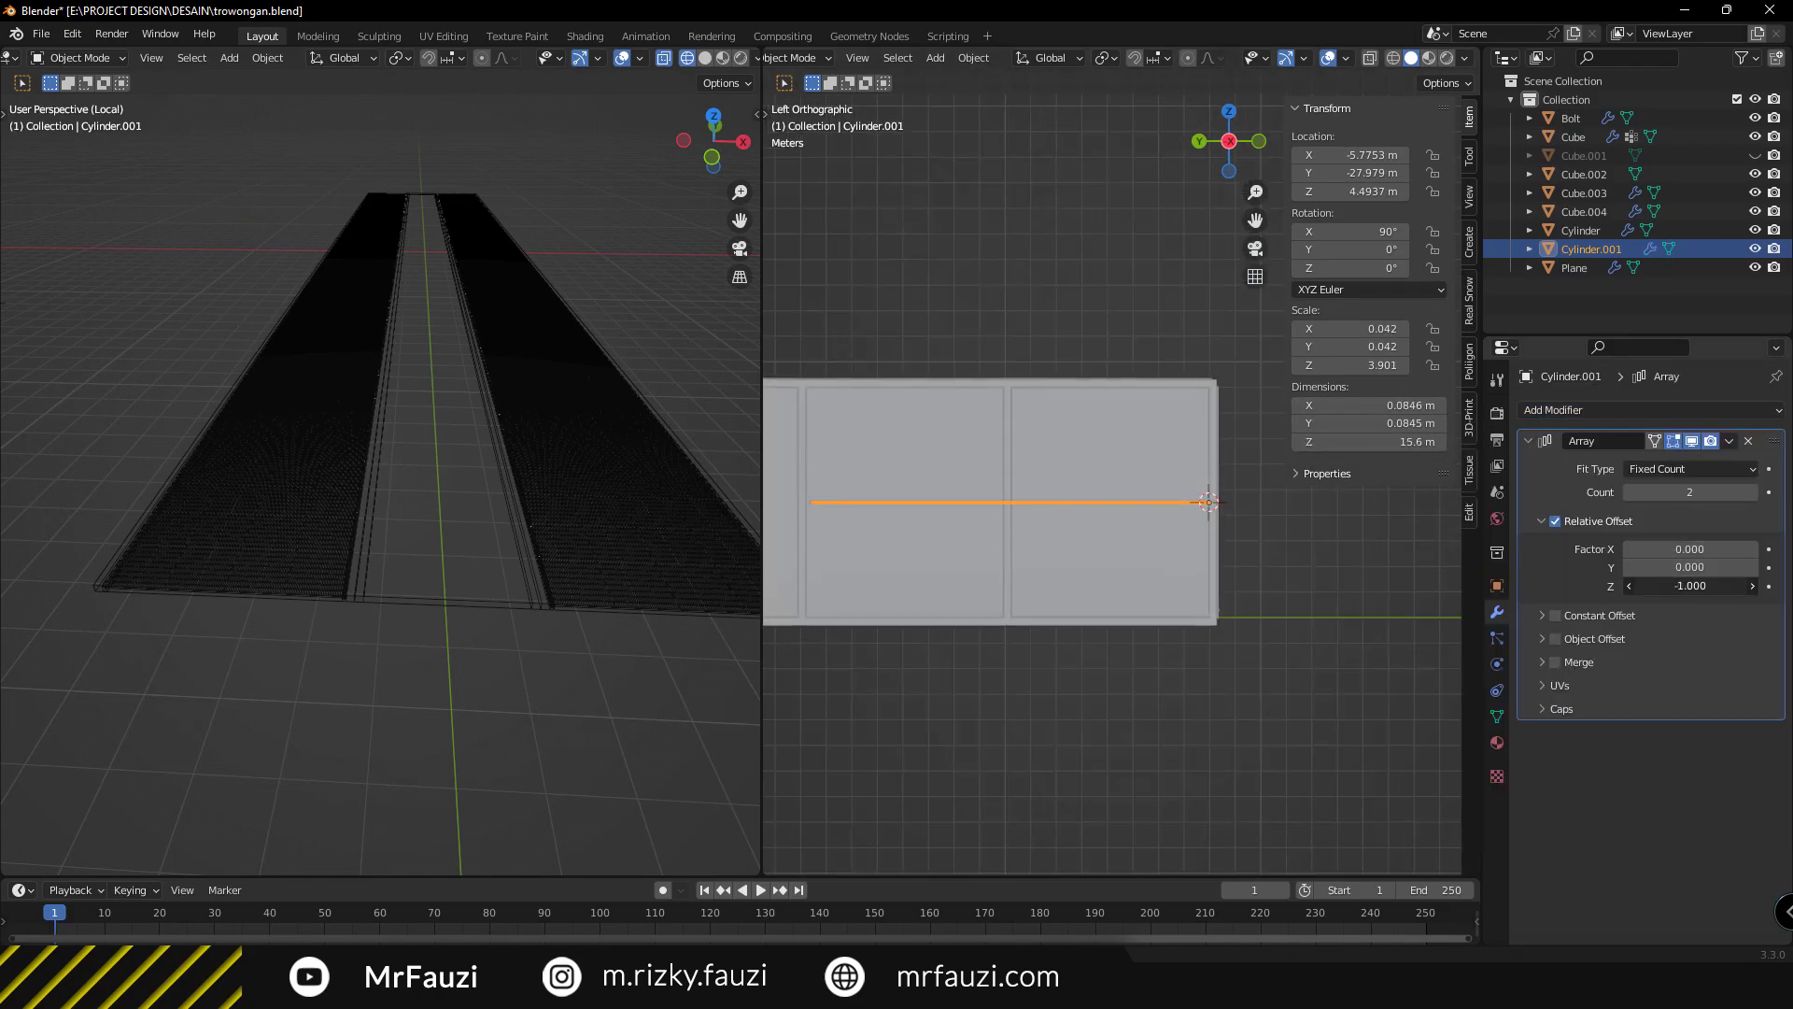
Tune the rod array's Z offset and copy count, and shorten the rod along Y.
drag(1690, 586, 1709, 586)
scroll(937, 559, up, 2)
key(s)
key(y)
click(993, 557)
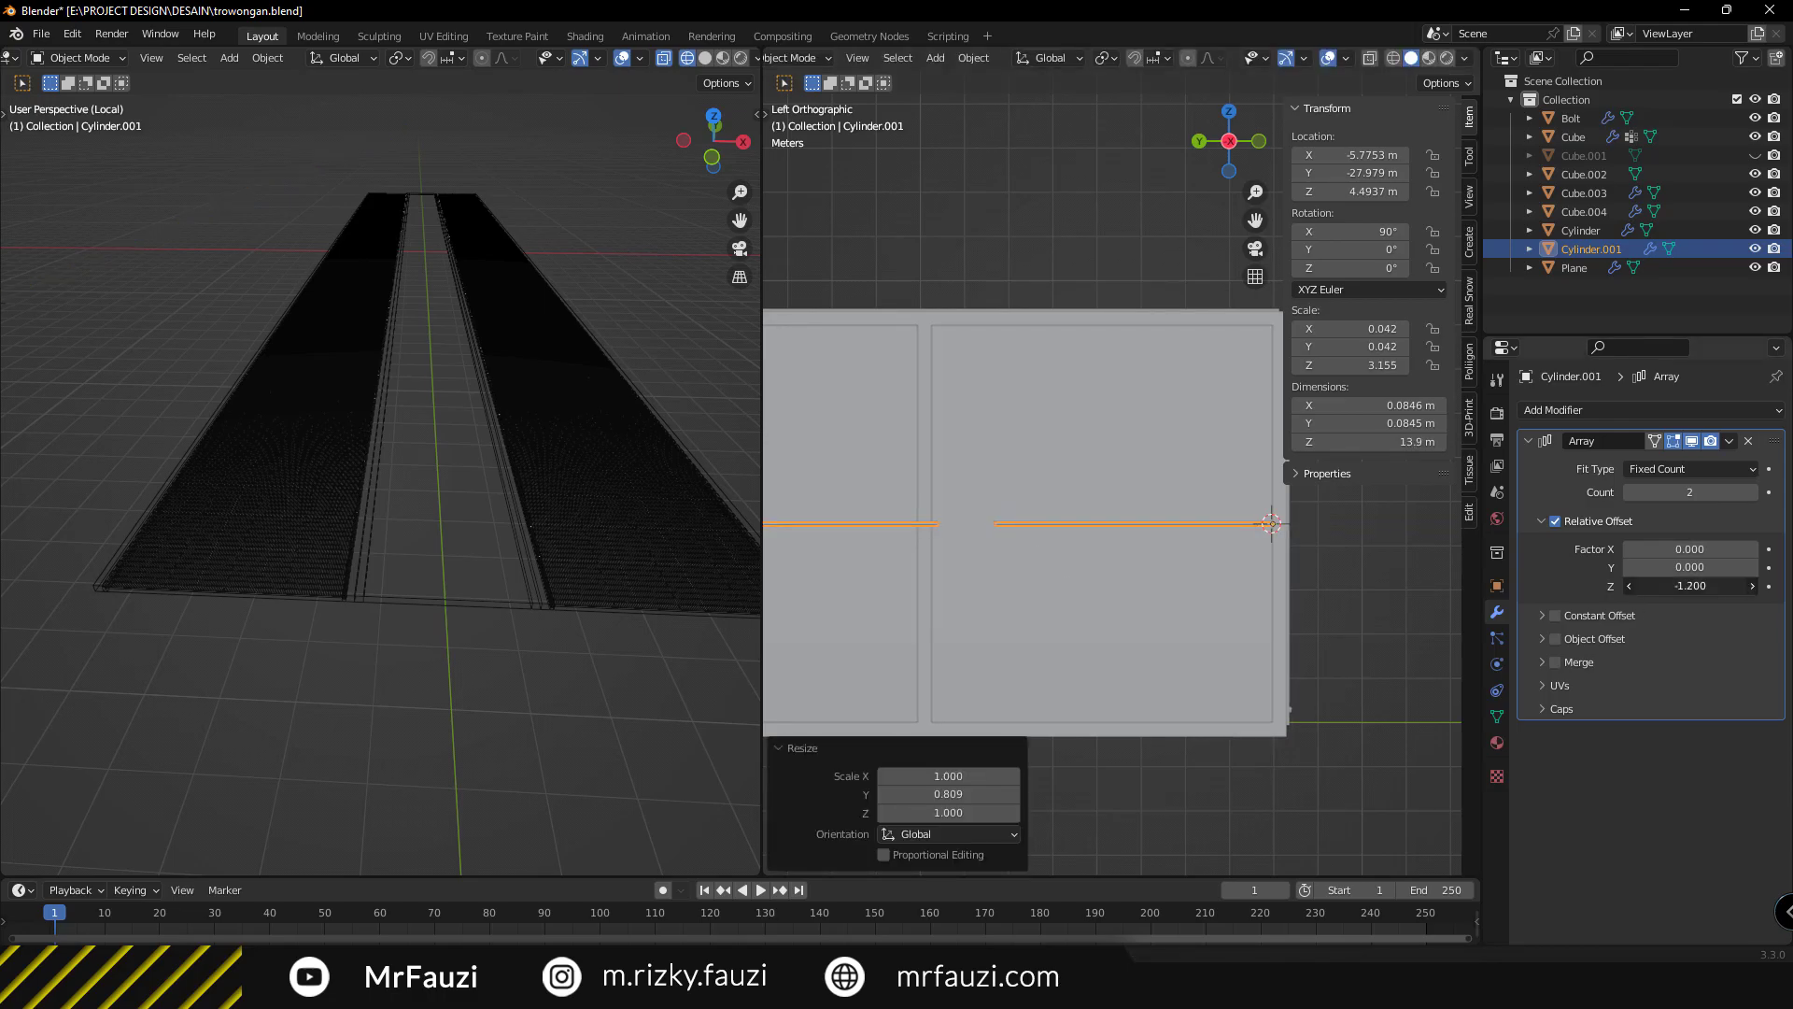
scroll(1444, 484, down, 5)
drag(1676, 492, 1714, 492)
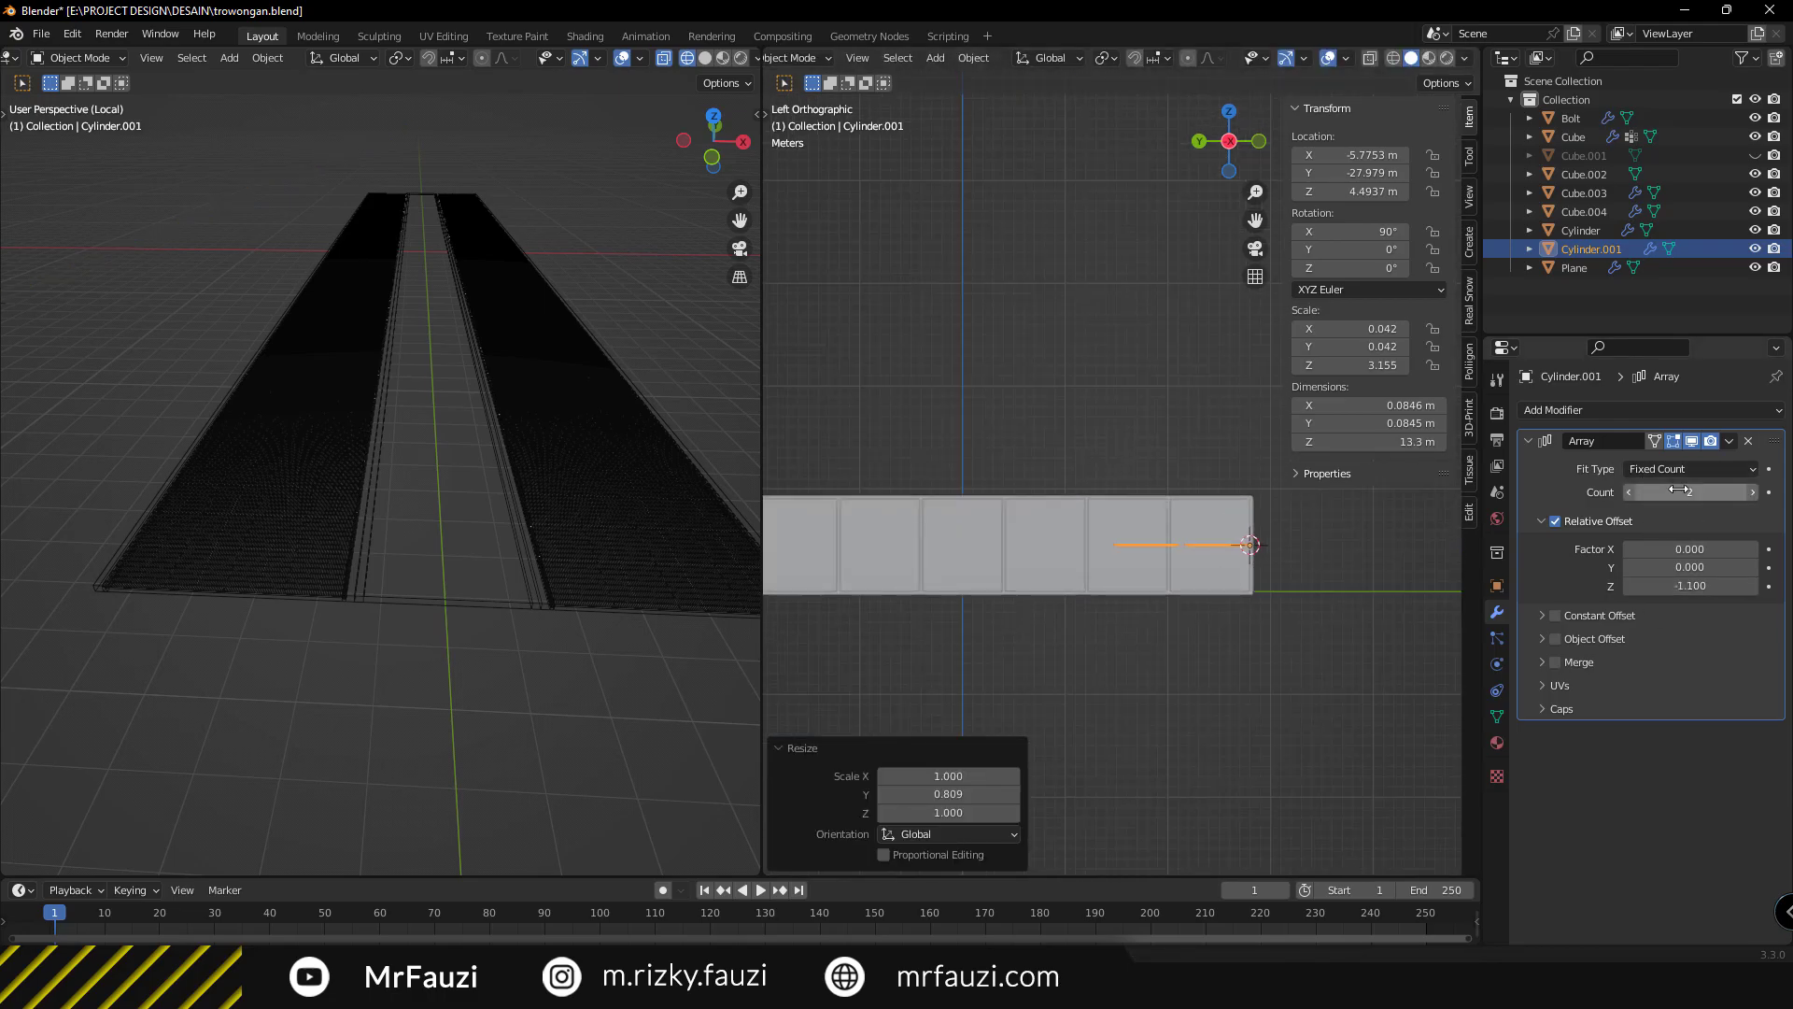
scroll(1180, 532, up, 2)
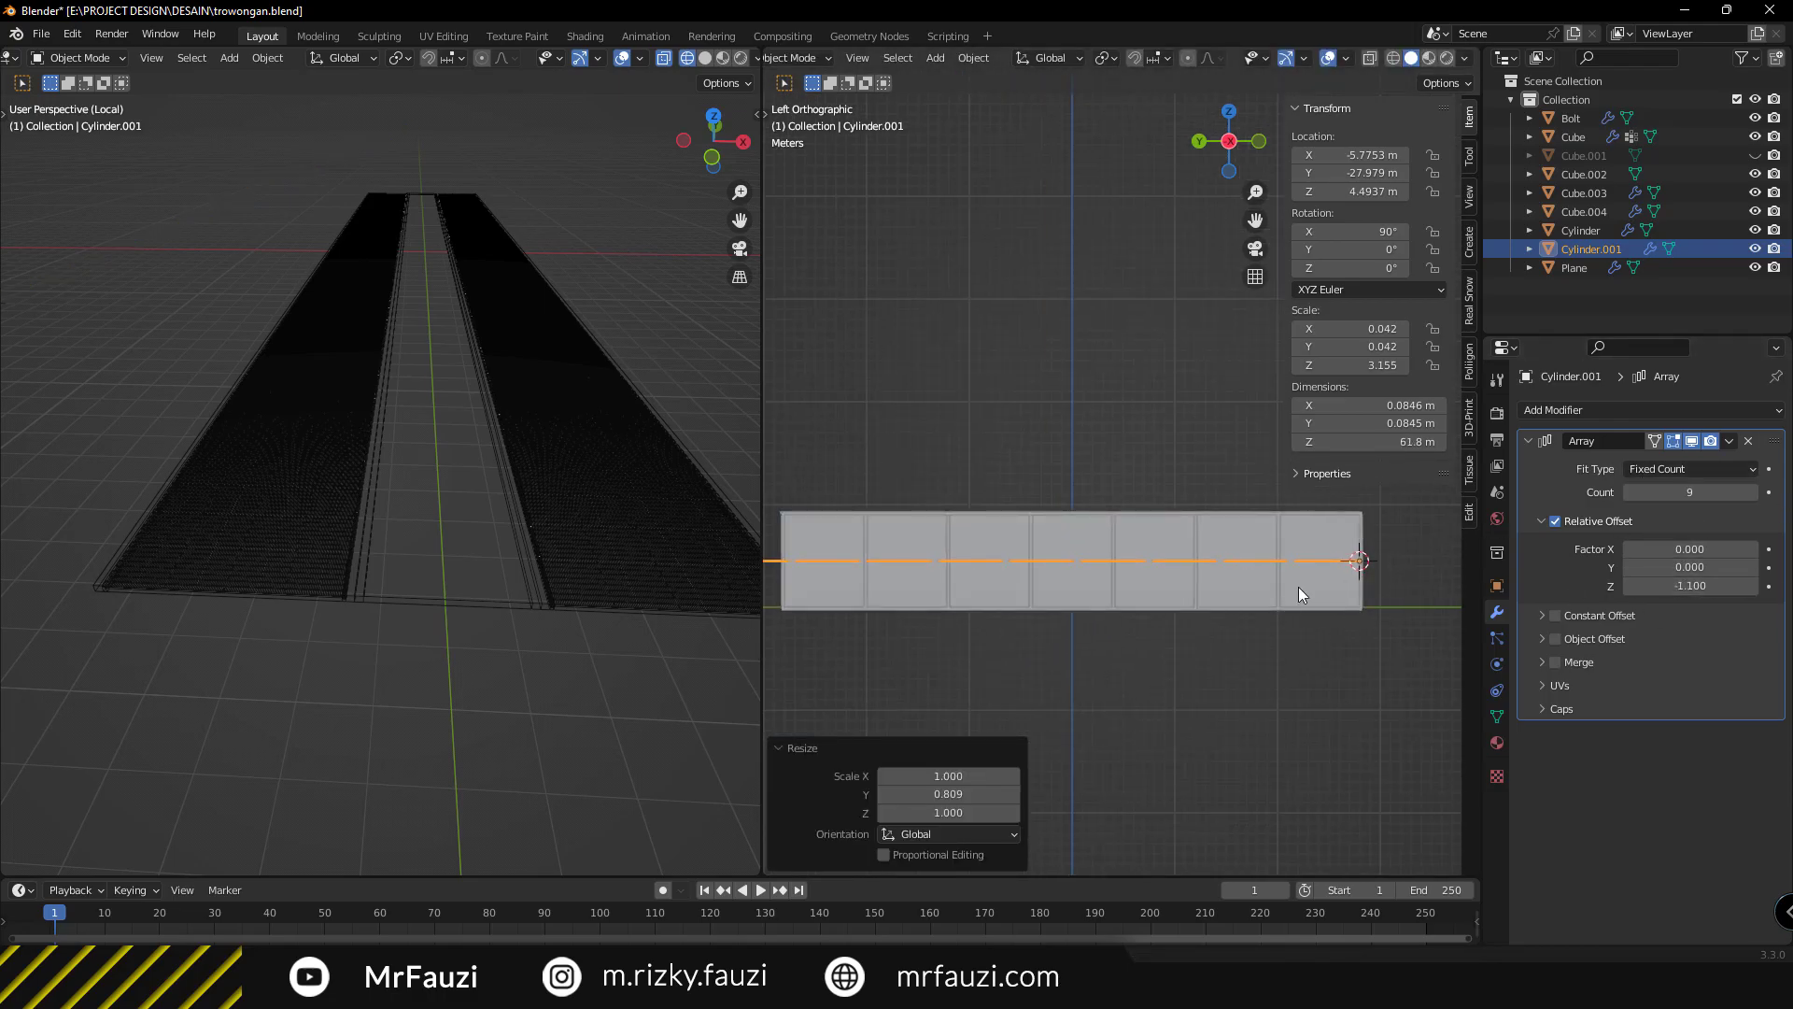
click(1299, 569)
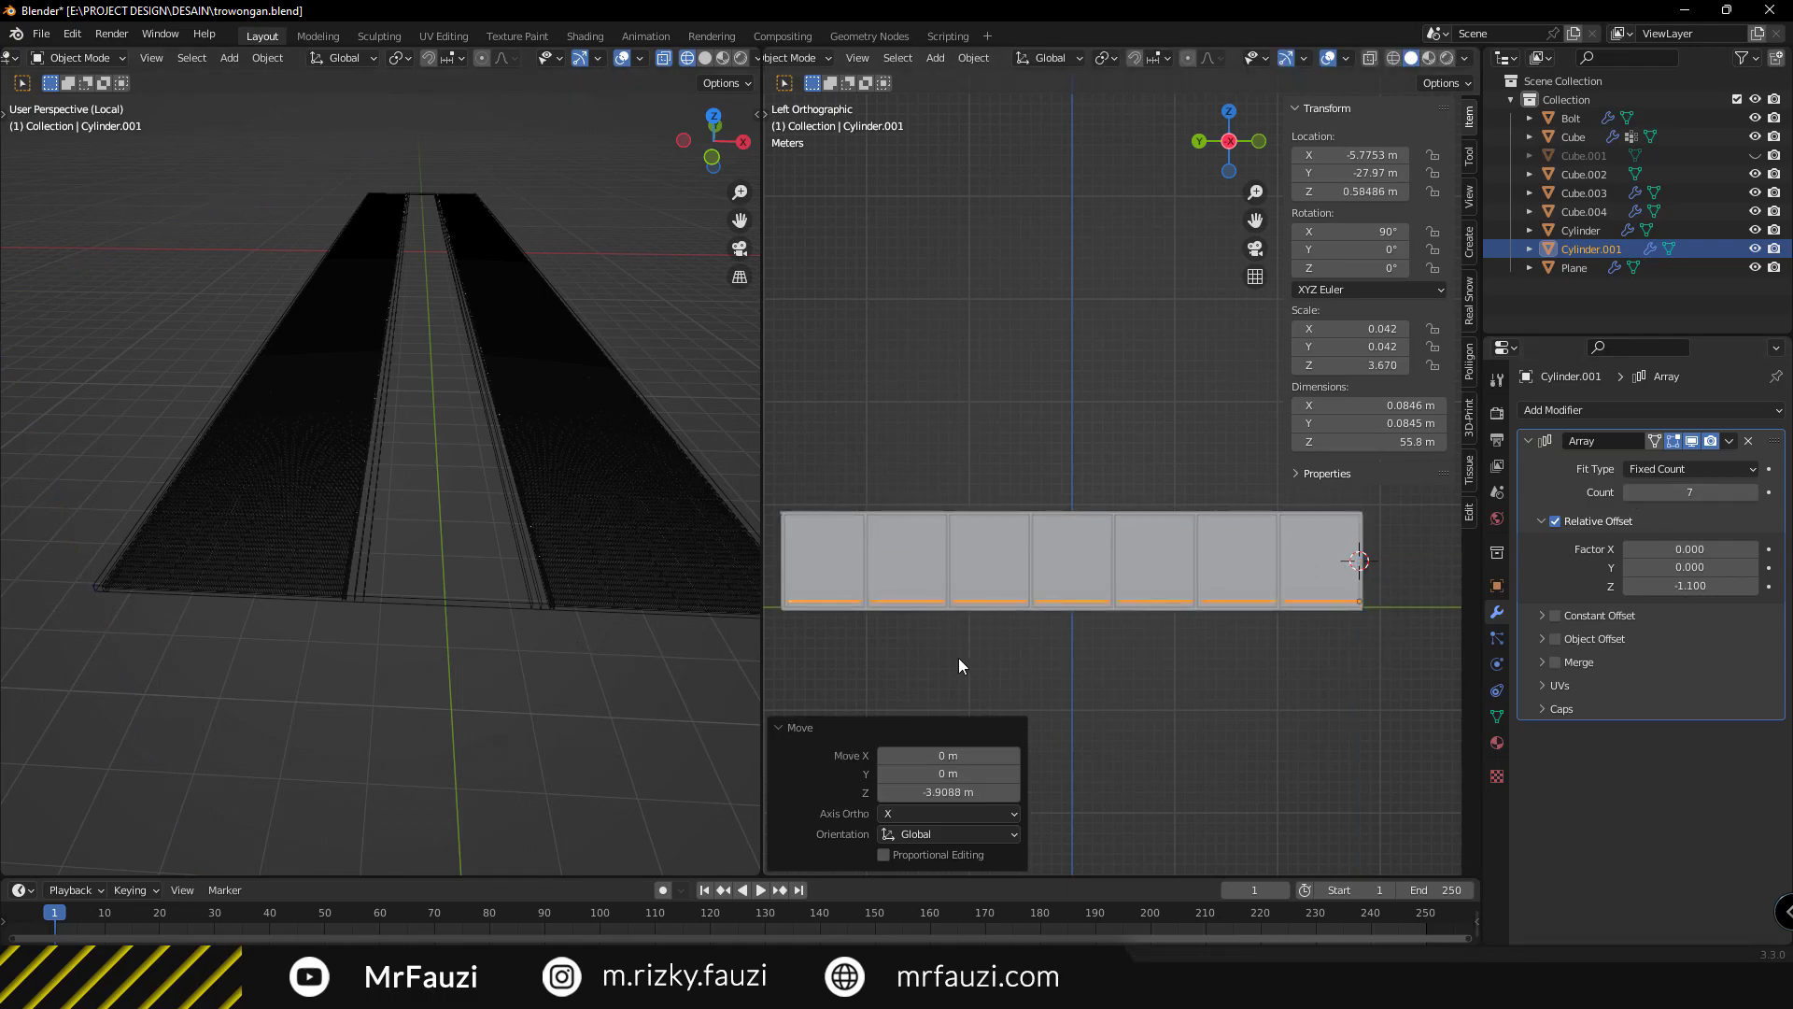
Reposition the bar along Z and X in front view.
key(KP_1)
scroll(590, 548, up, 5)
click(577, 555)
key(g)
key(z)
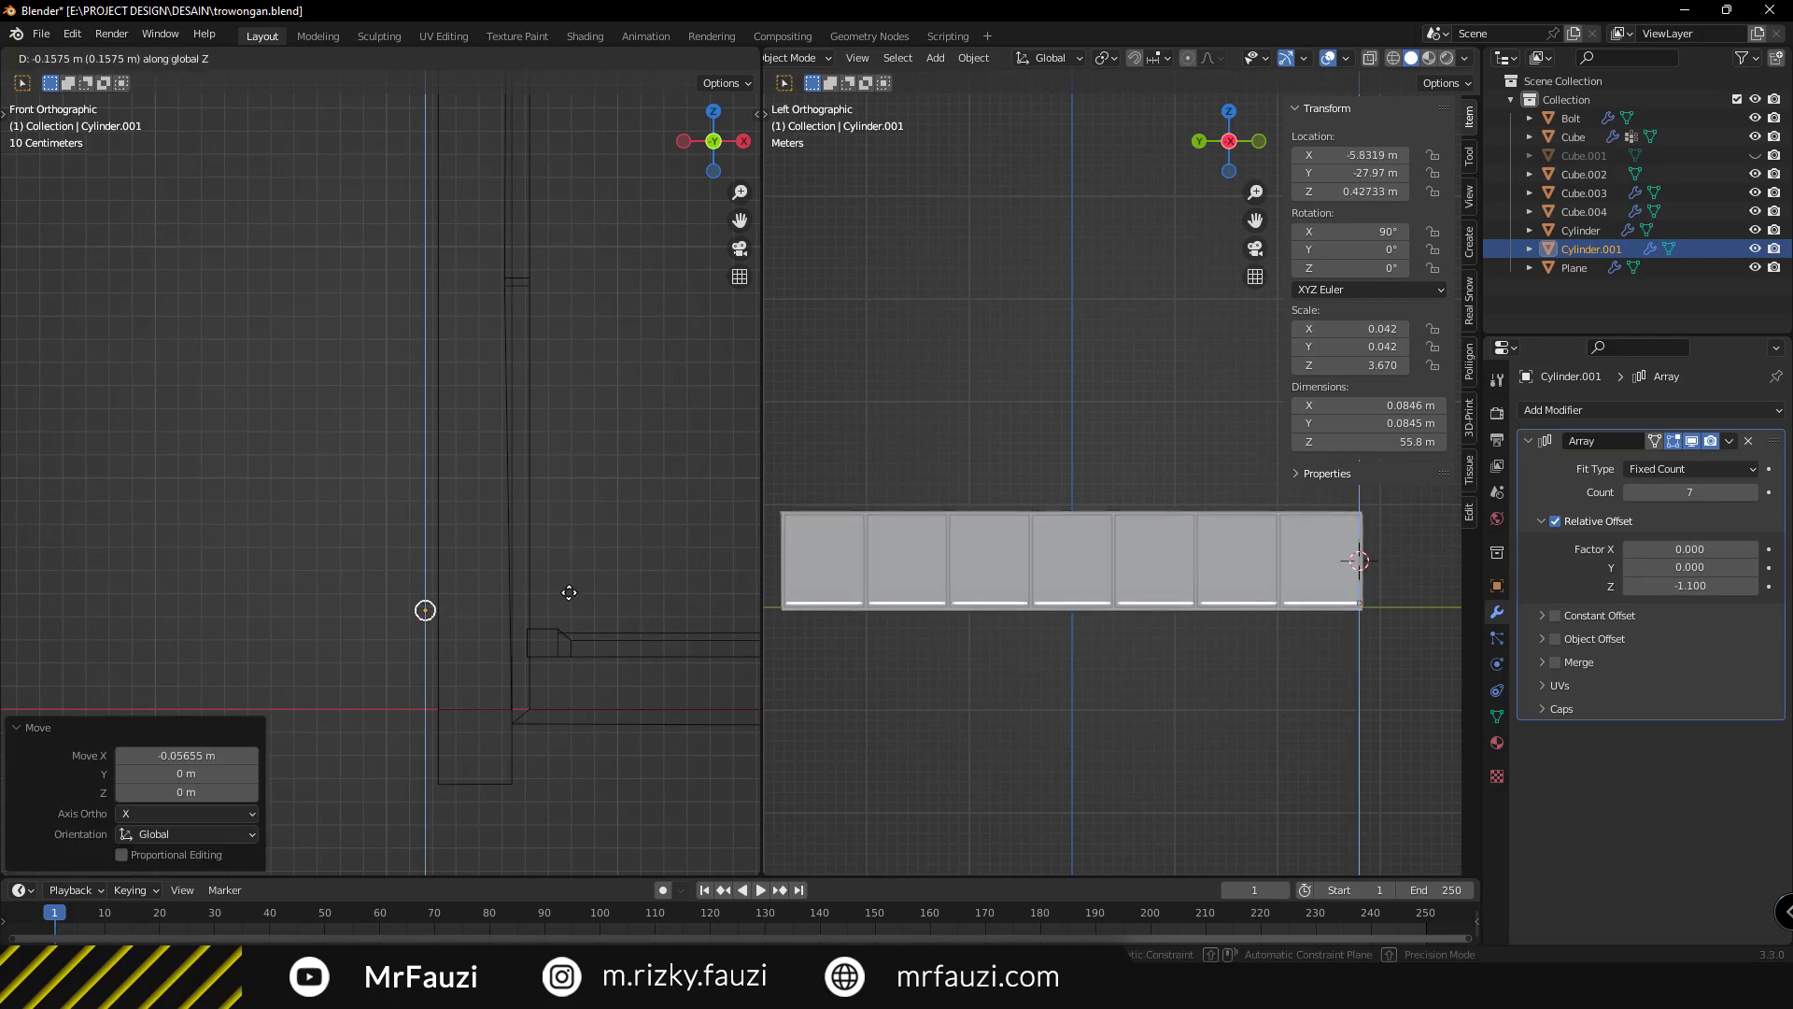
key(g)
key(x)
click(549, 597)
scroll(1309, 603, up, 5)
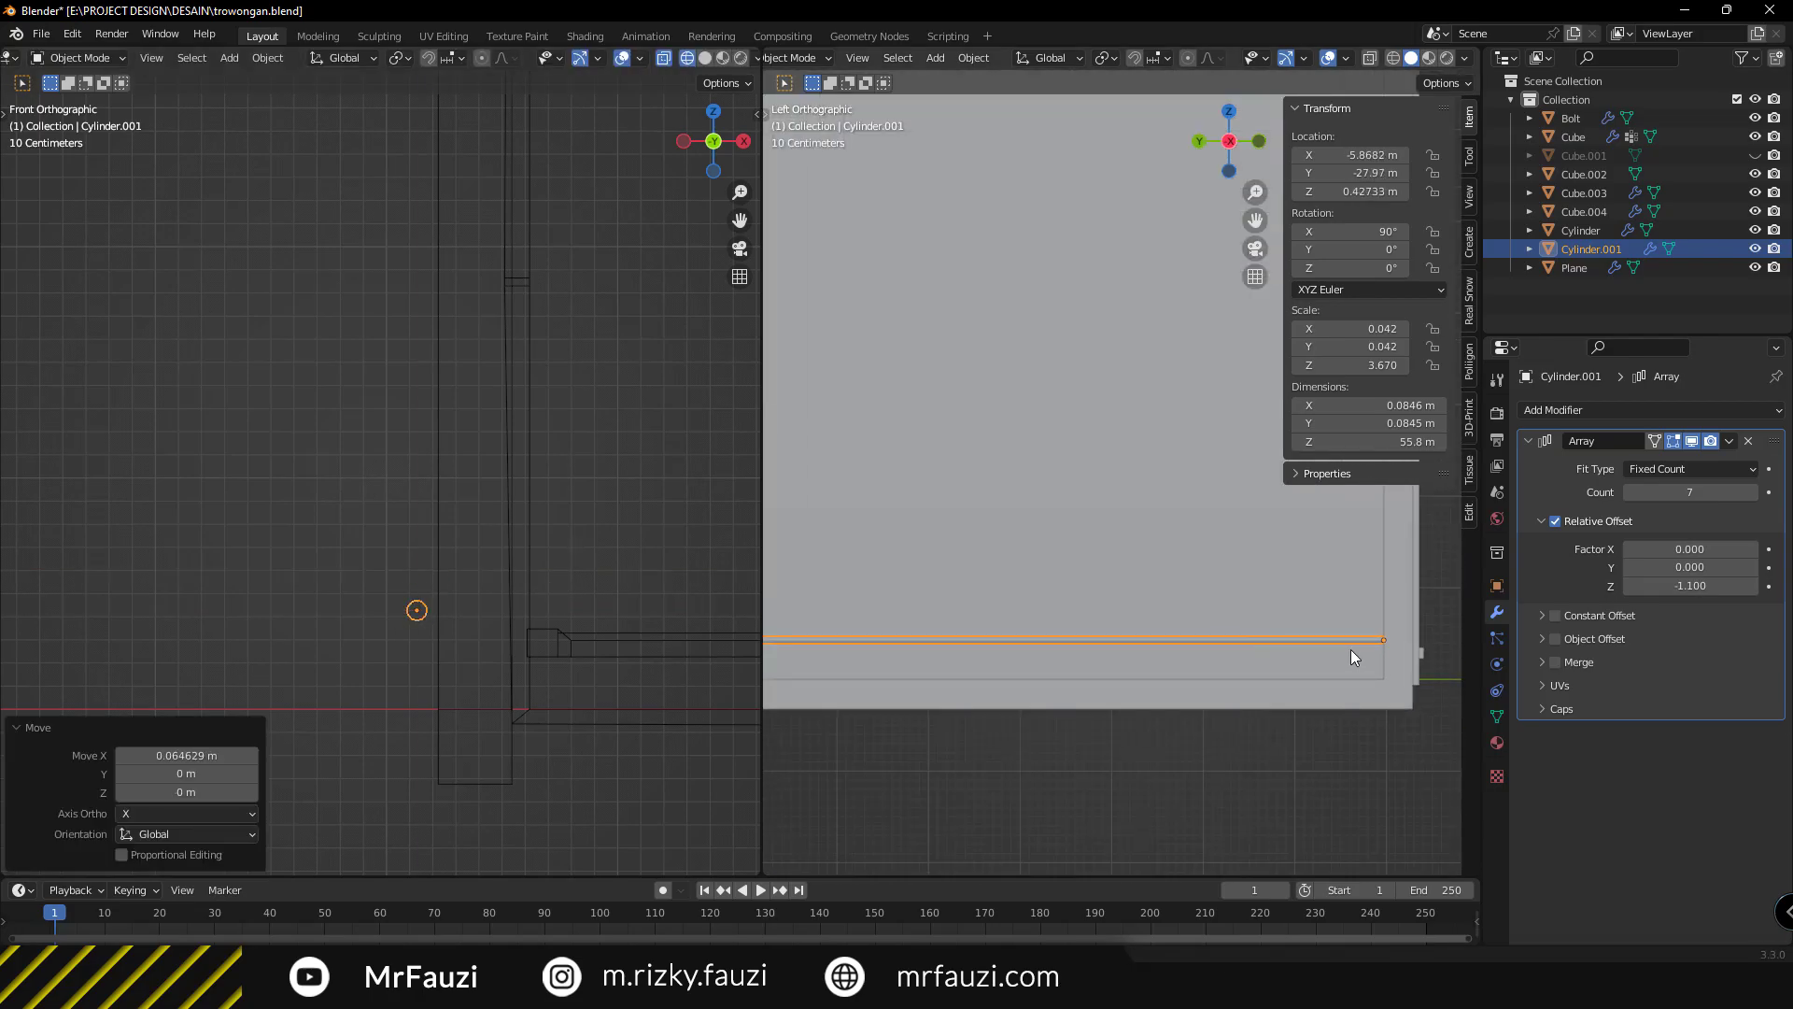
Make a thinner duplicate bar and lengthen it to 24.8 m.
key(g)
key(y)
click(1324, 645)
scroll(413, 524, up, 3)
key(shift+d)
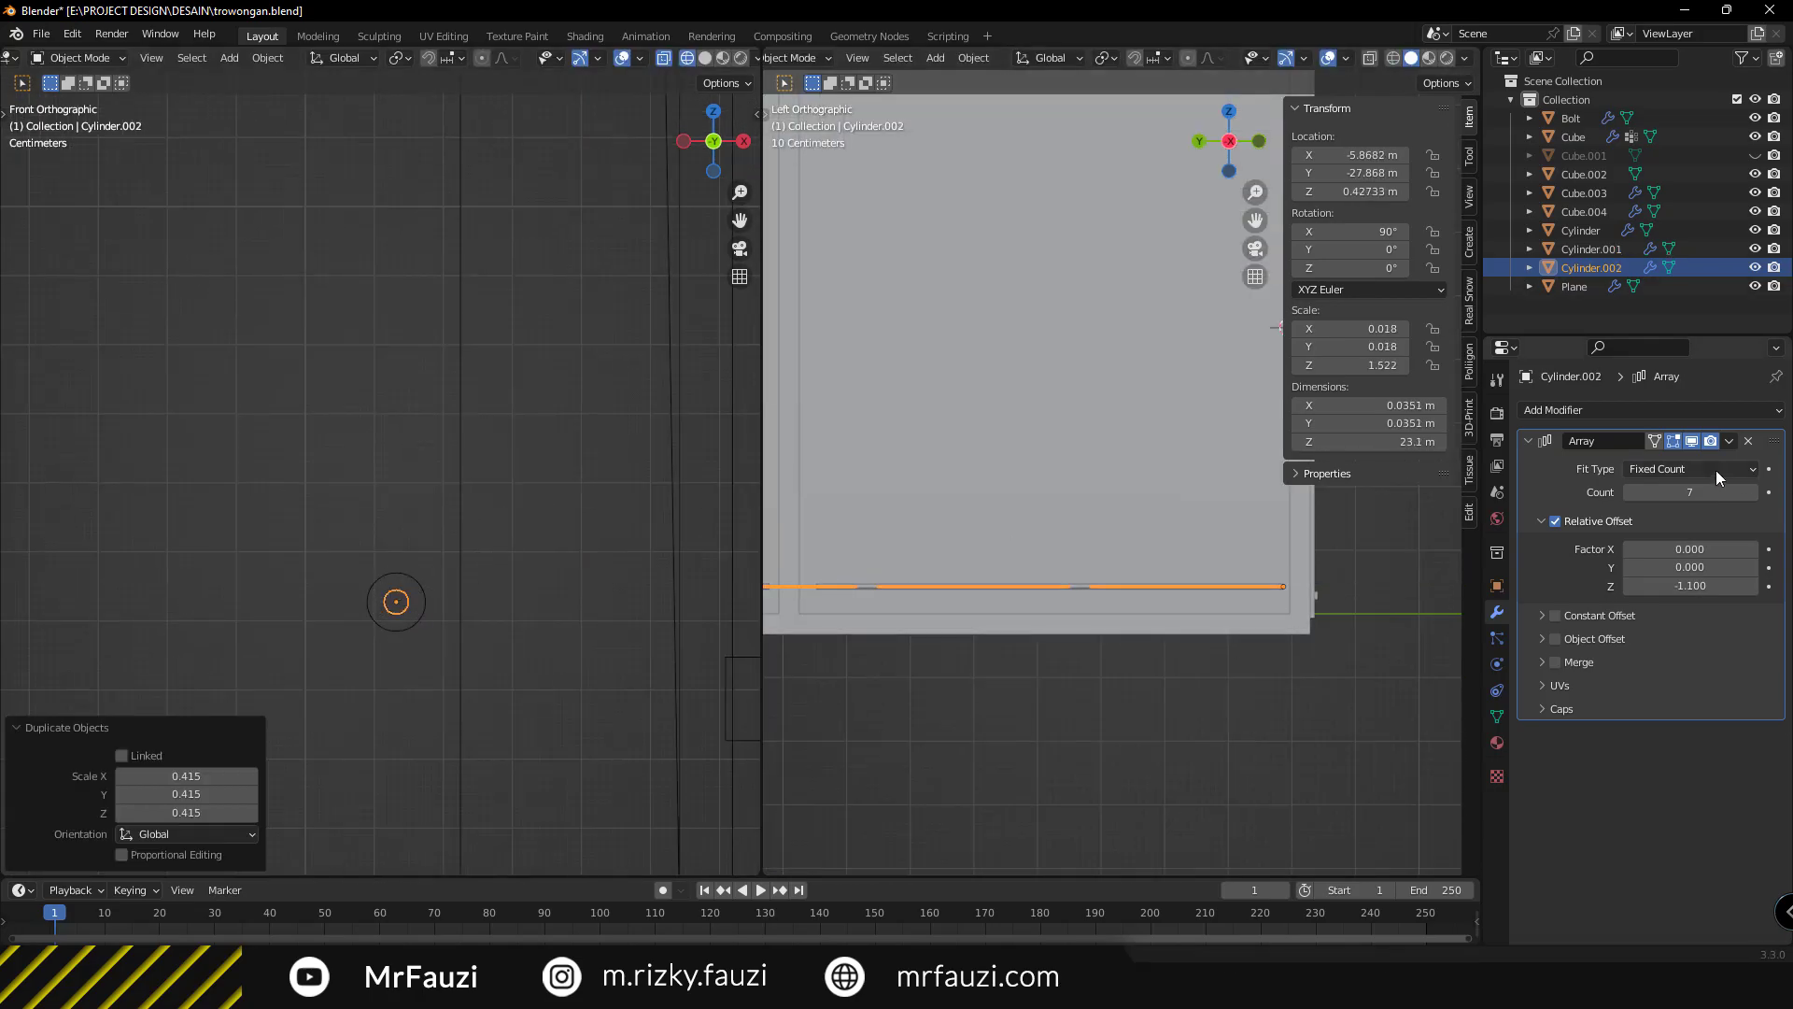
drag(1370, 442, 1388, 443)
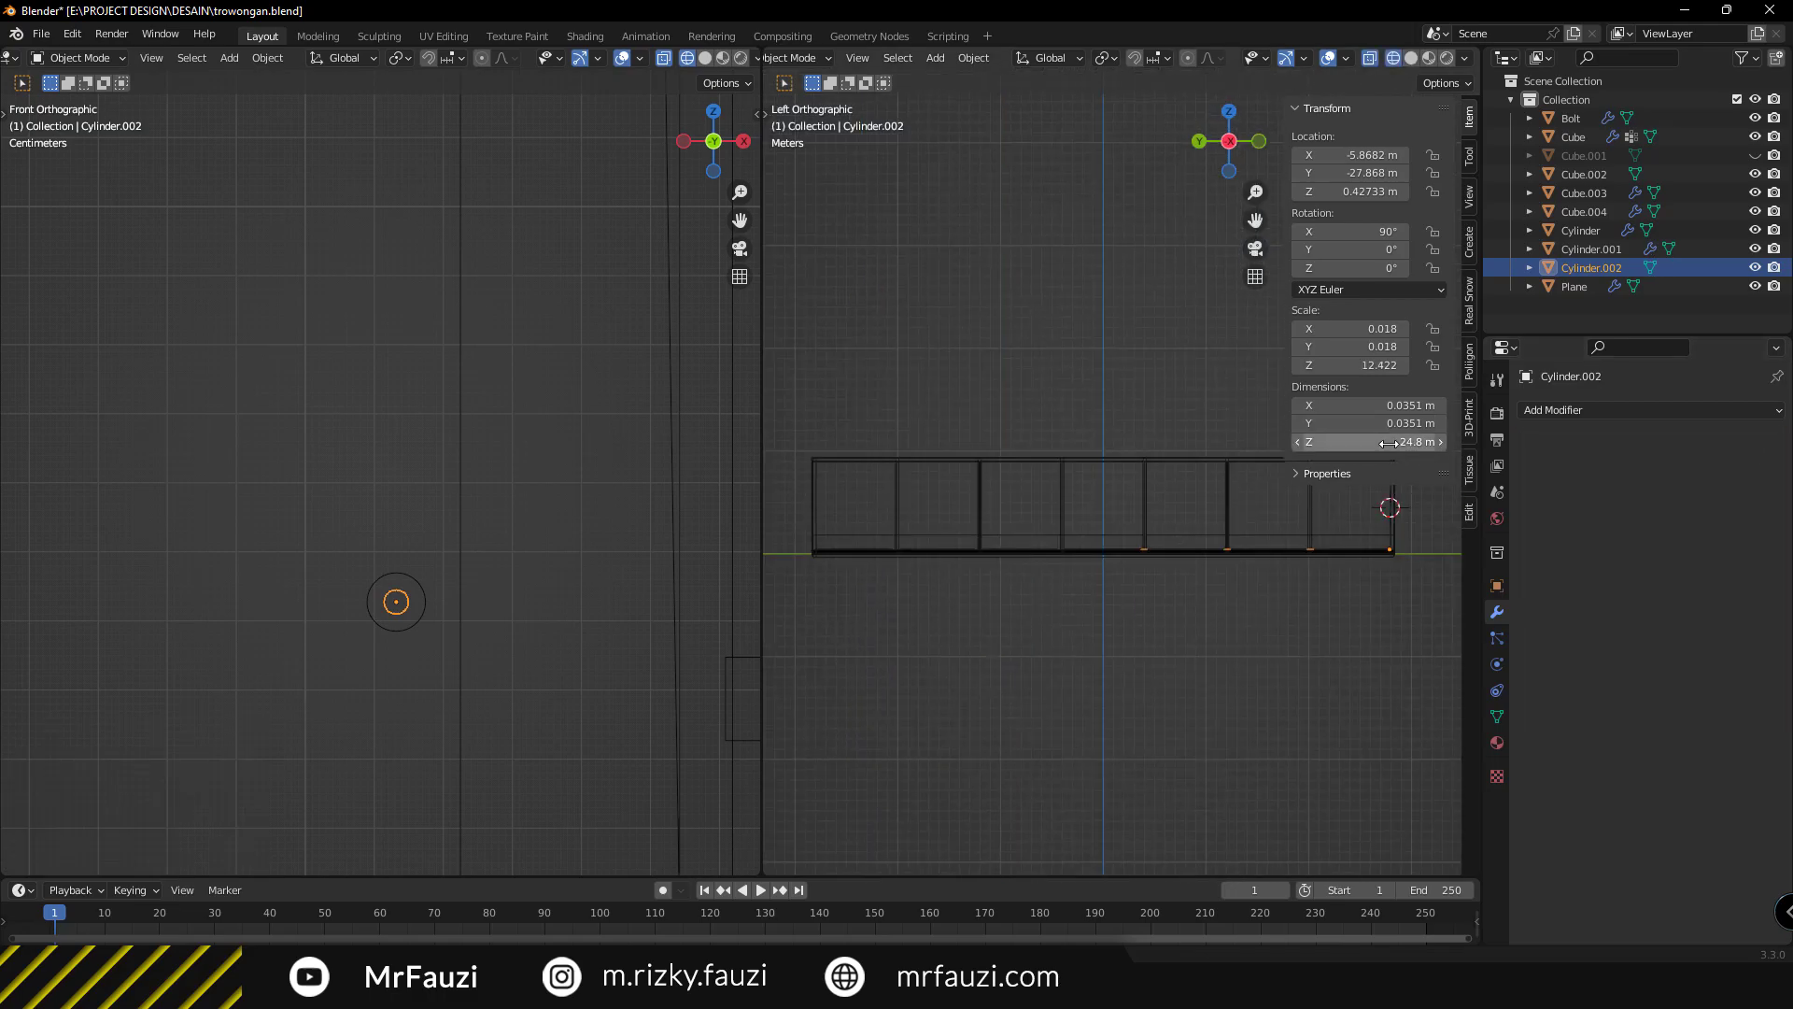
scroll(1141, 608, up, 3)
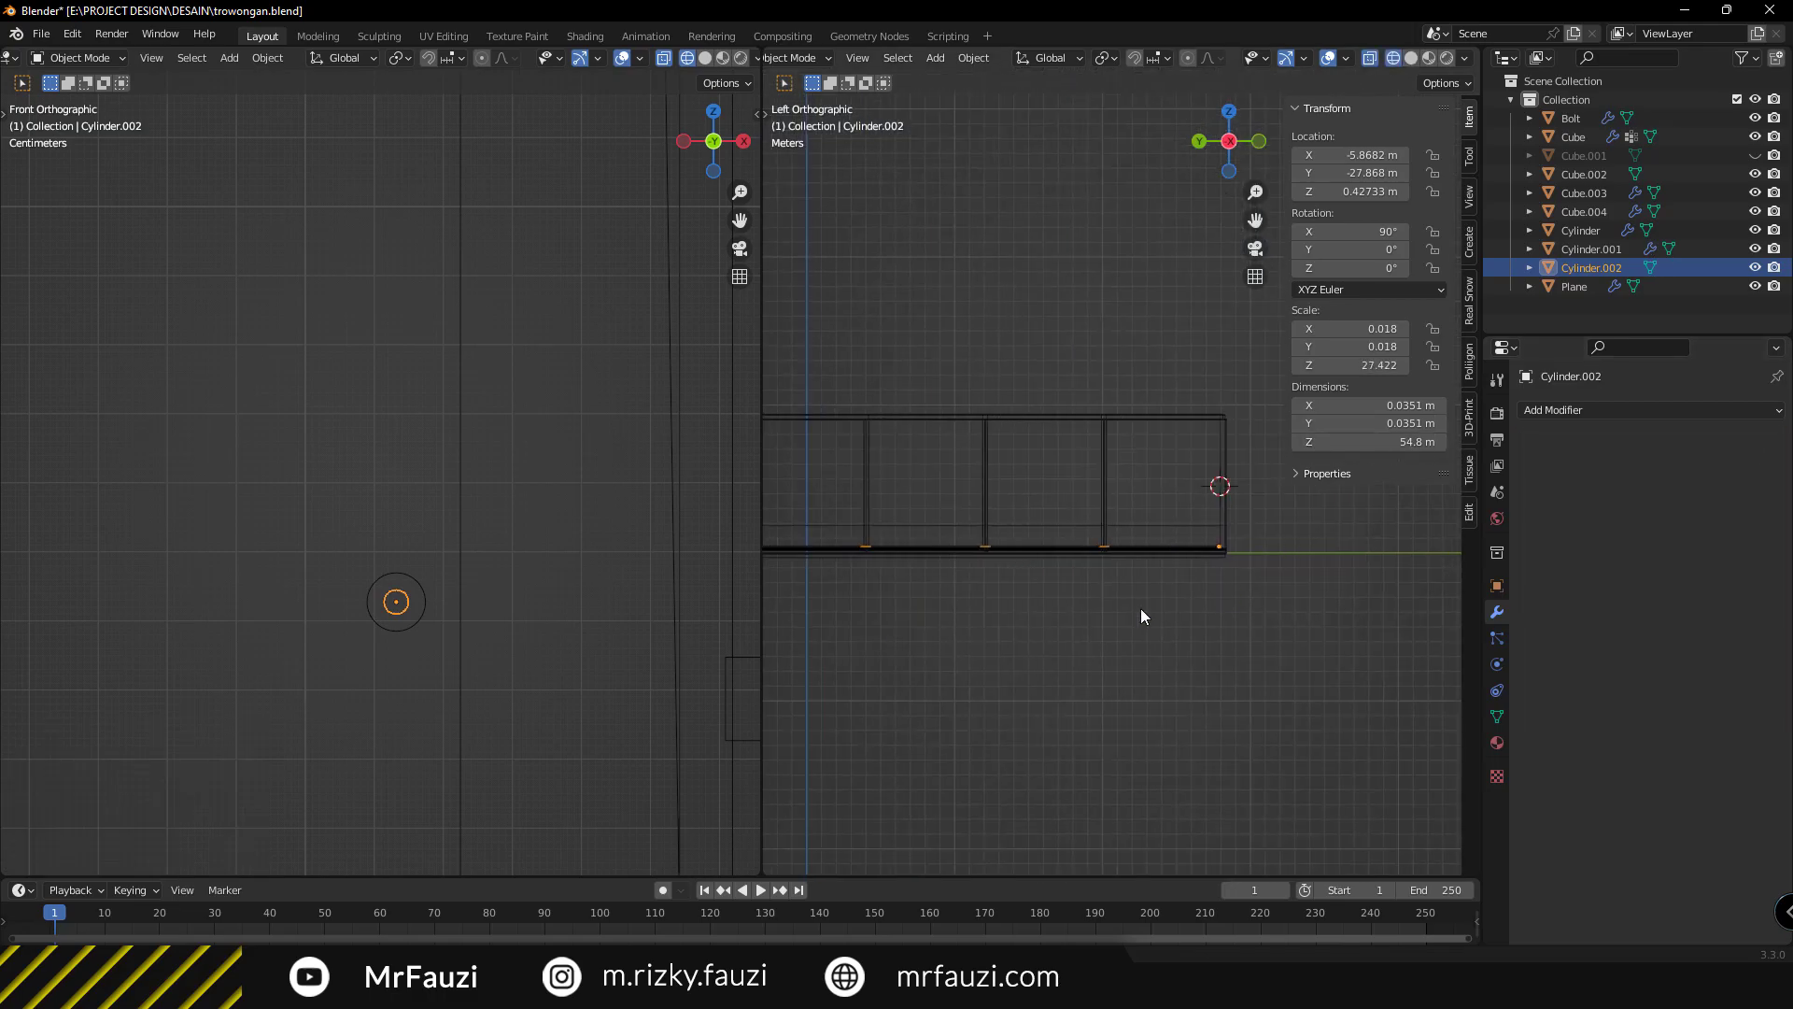
scroll(1011, 579, down, 4)
Give the original wall bars a second Array with Count 13 and Factor Y 8.5.
mouse_move(1010, 579)
middle_down()
mouse_move(1095, 607)
mouse_move(1167, 692)
middle_up()
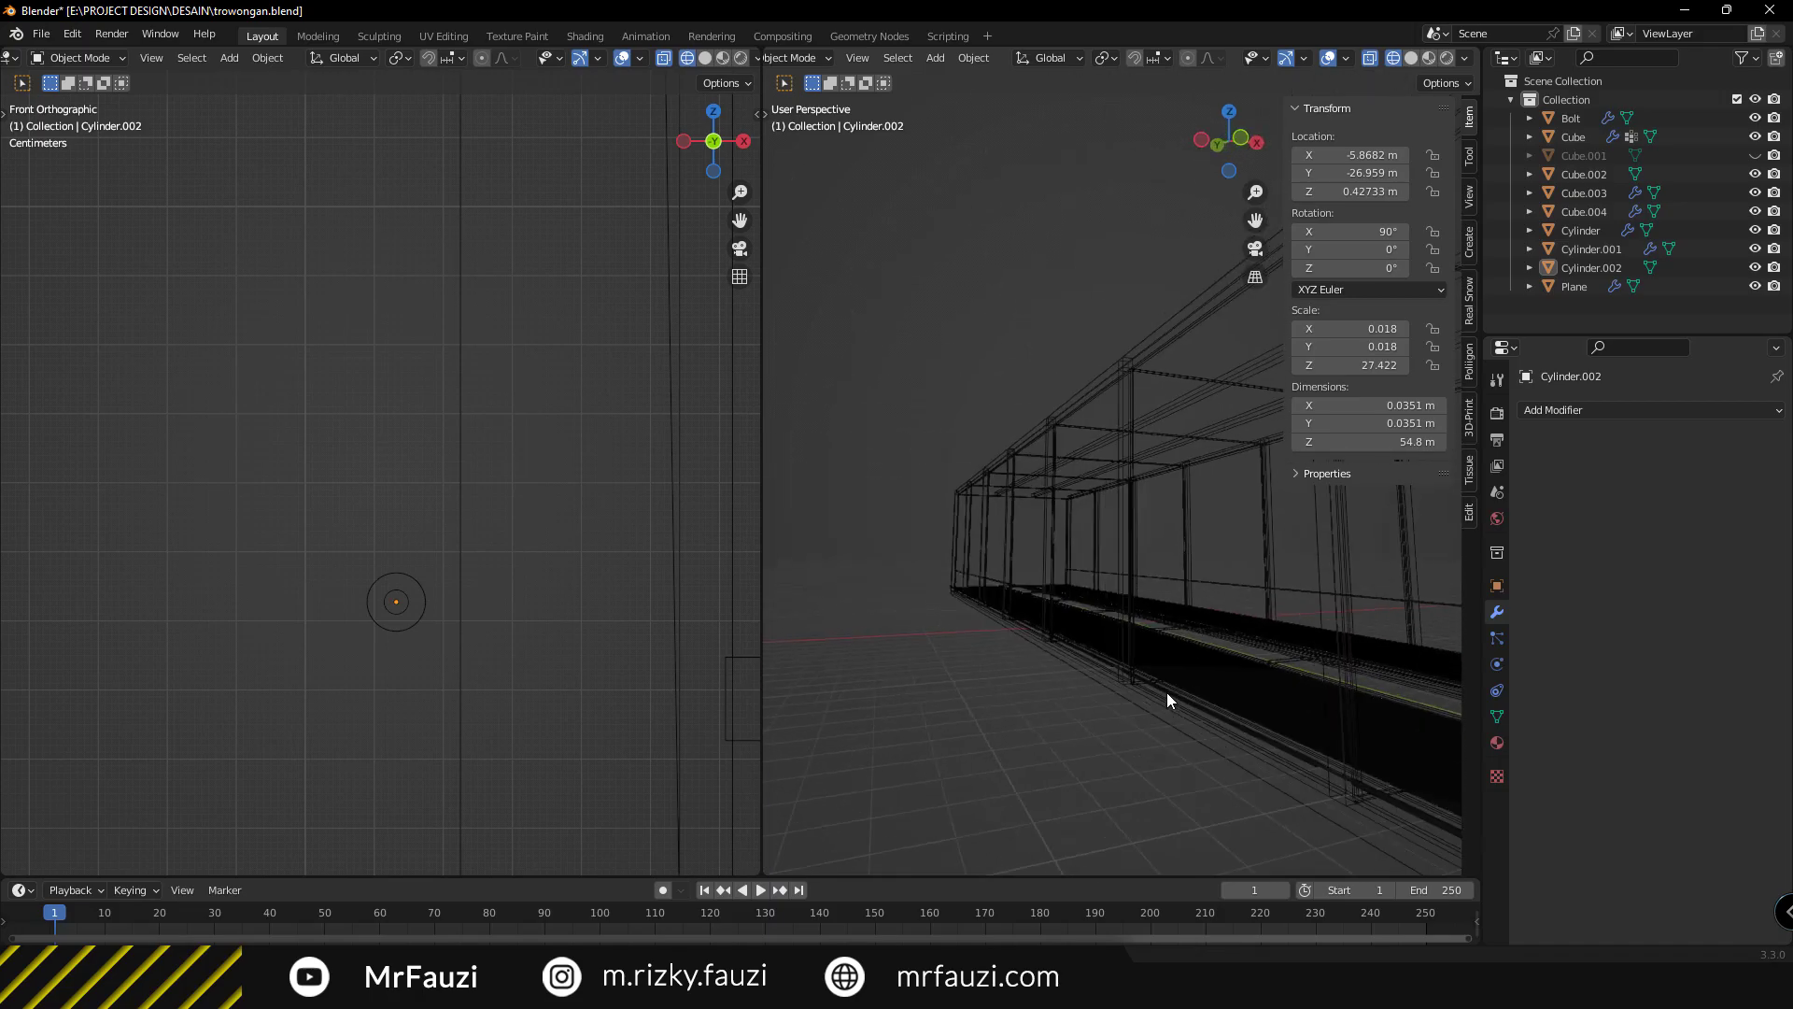
click(1320, 764)
middle_drag(1380, 787, 1096, 661)
scroll(467, 607, down, 5)
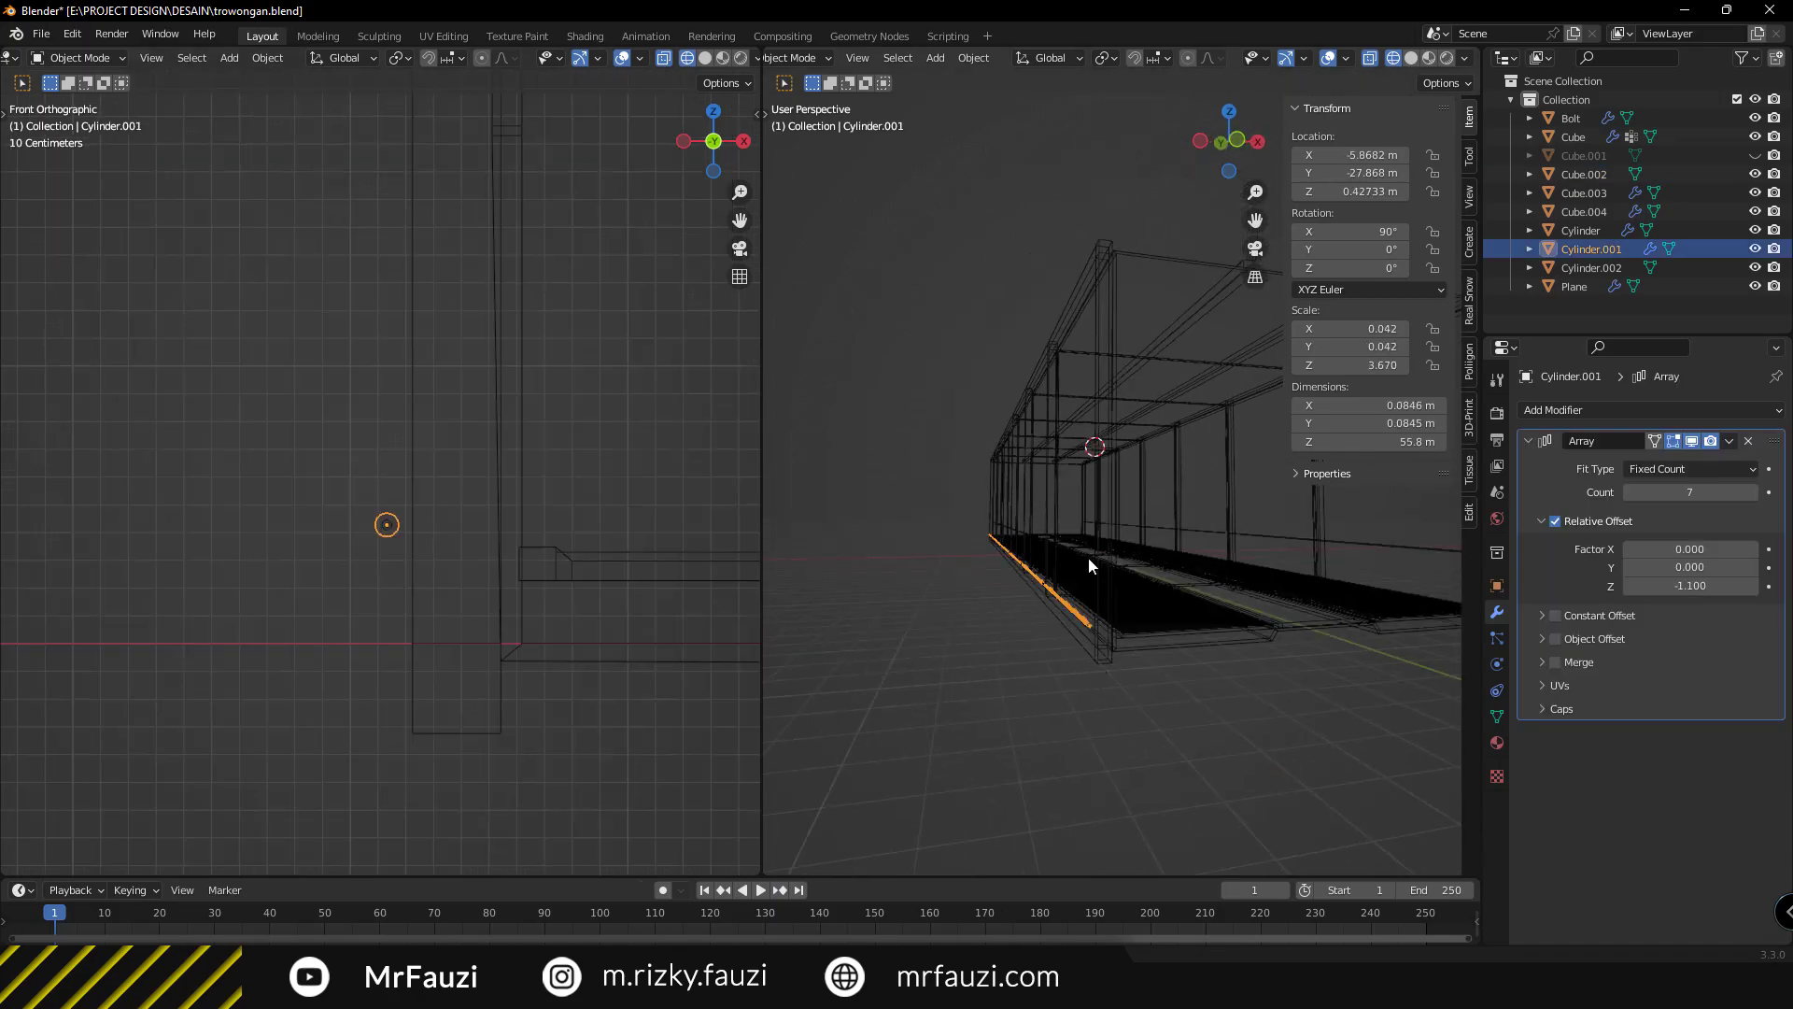
click(1653, 410)
click(1382, 450)
scroll(1673, 820, down, 2)
drag(1690, 790, 1736, 790)
scroll(425, 543, down, 3)
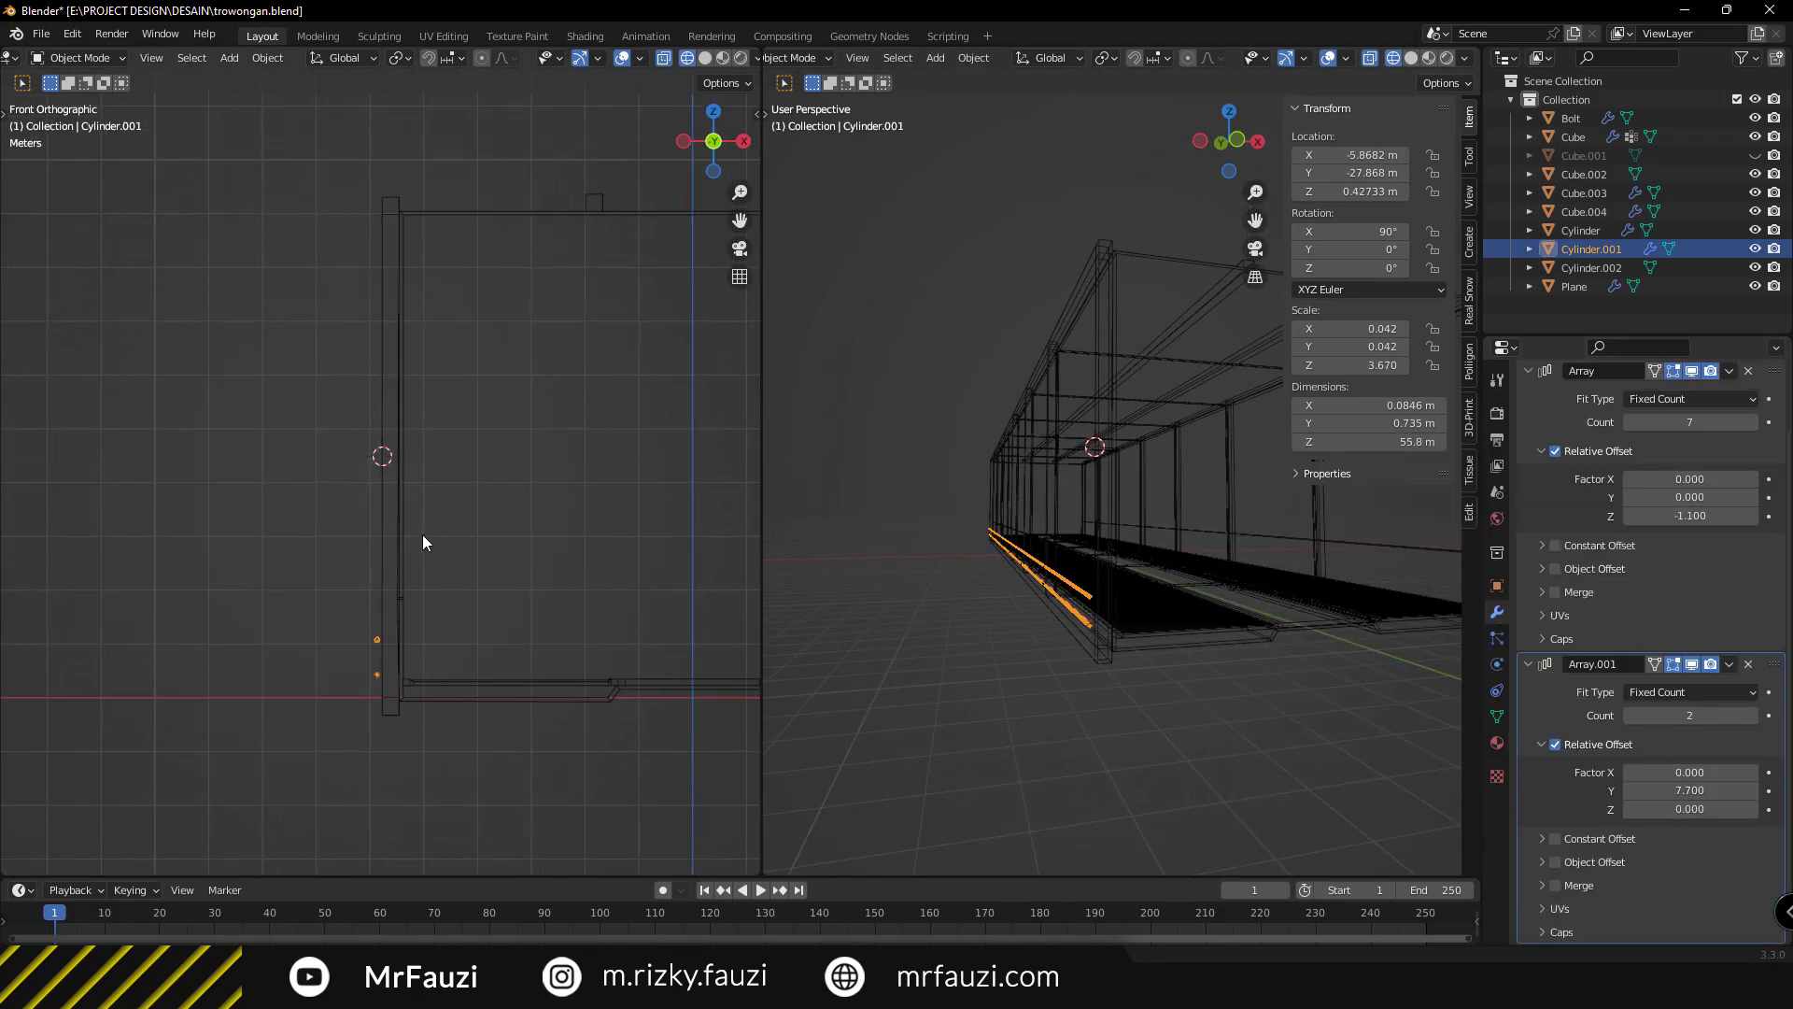
drag(1689, 715, 1756, 715)
mouse_move(1074, 523)
middle_down()
mouse_move(1158, 534)
mouse_move(1337, 607)
middle_up()
ctrl+click(1528, 370)
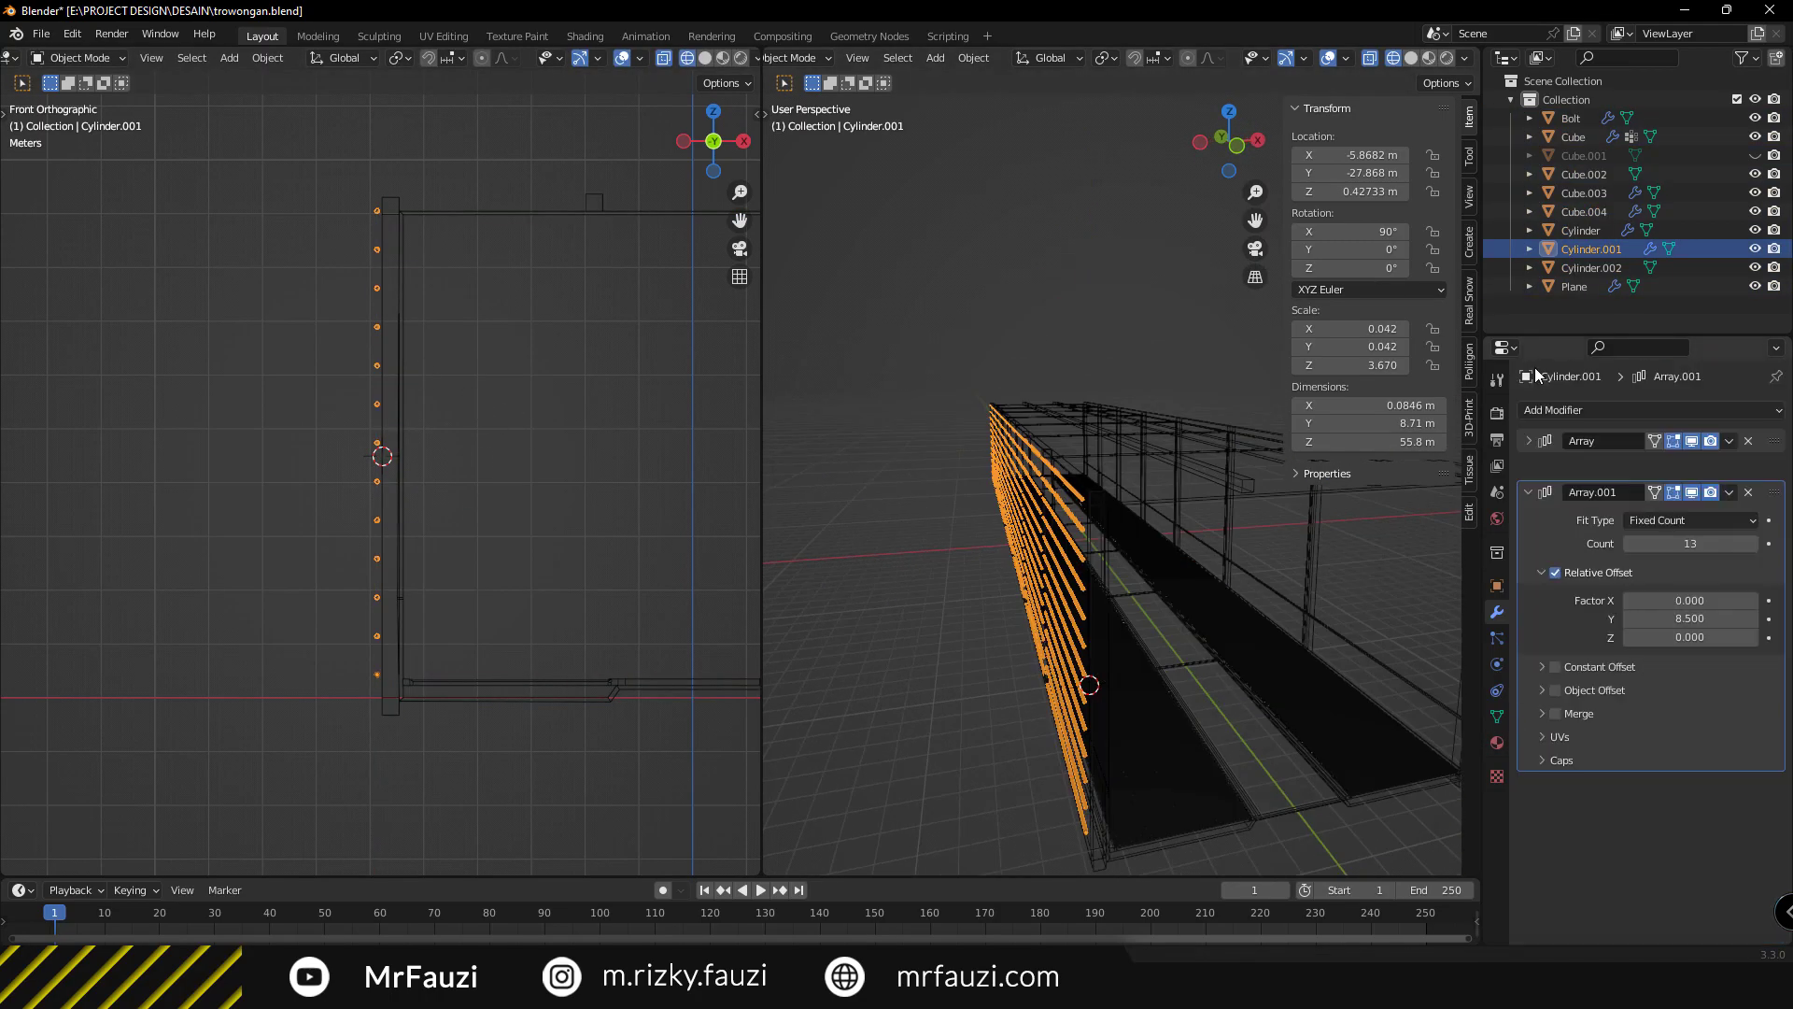
Add a Mirror modifier to the wall bars with Cube as the mirror object.
click(1653, 410)
click(1455, 743)
middle_drag(1319, 664, 1208, 706)
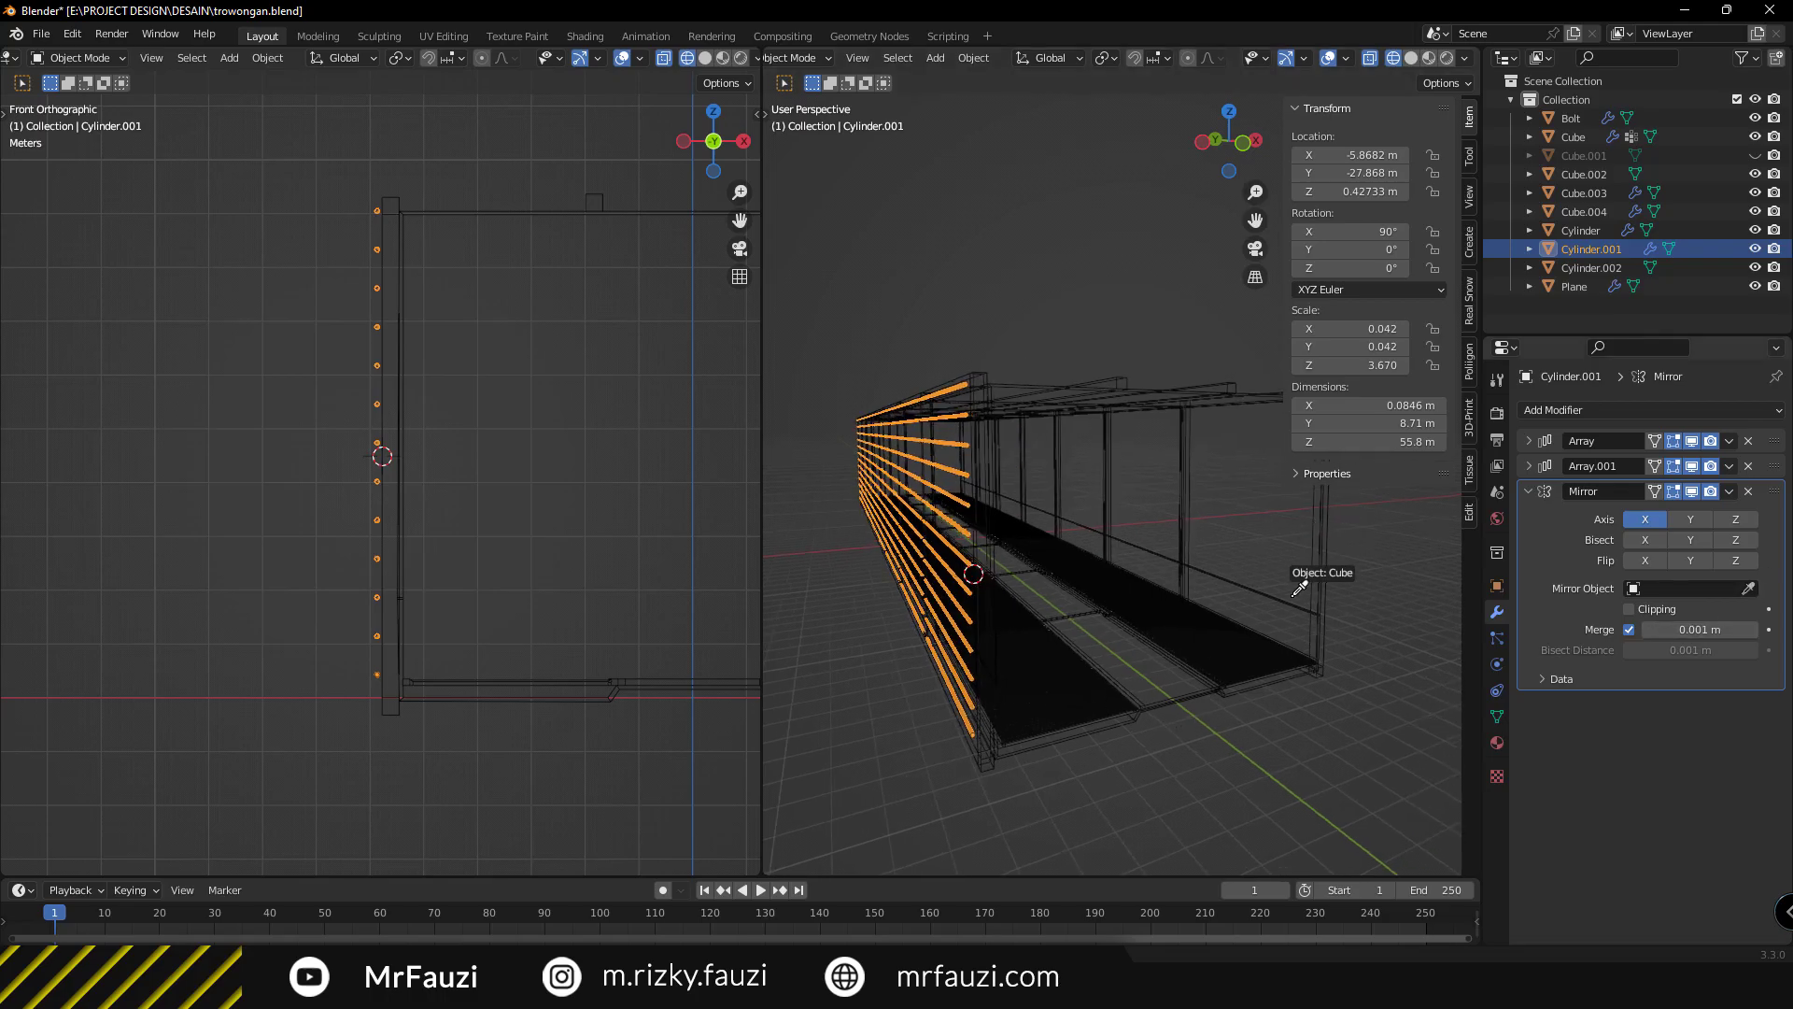
click(1251, 588)
key(KP_1)
key(KP_Decimal)
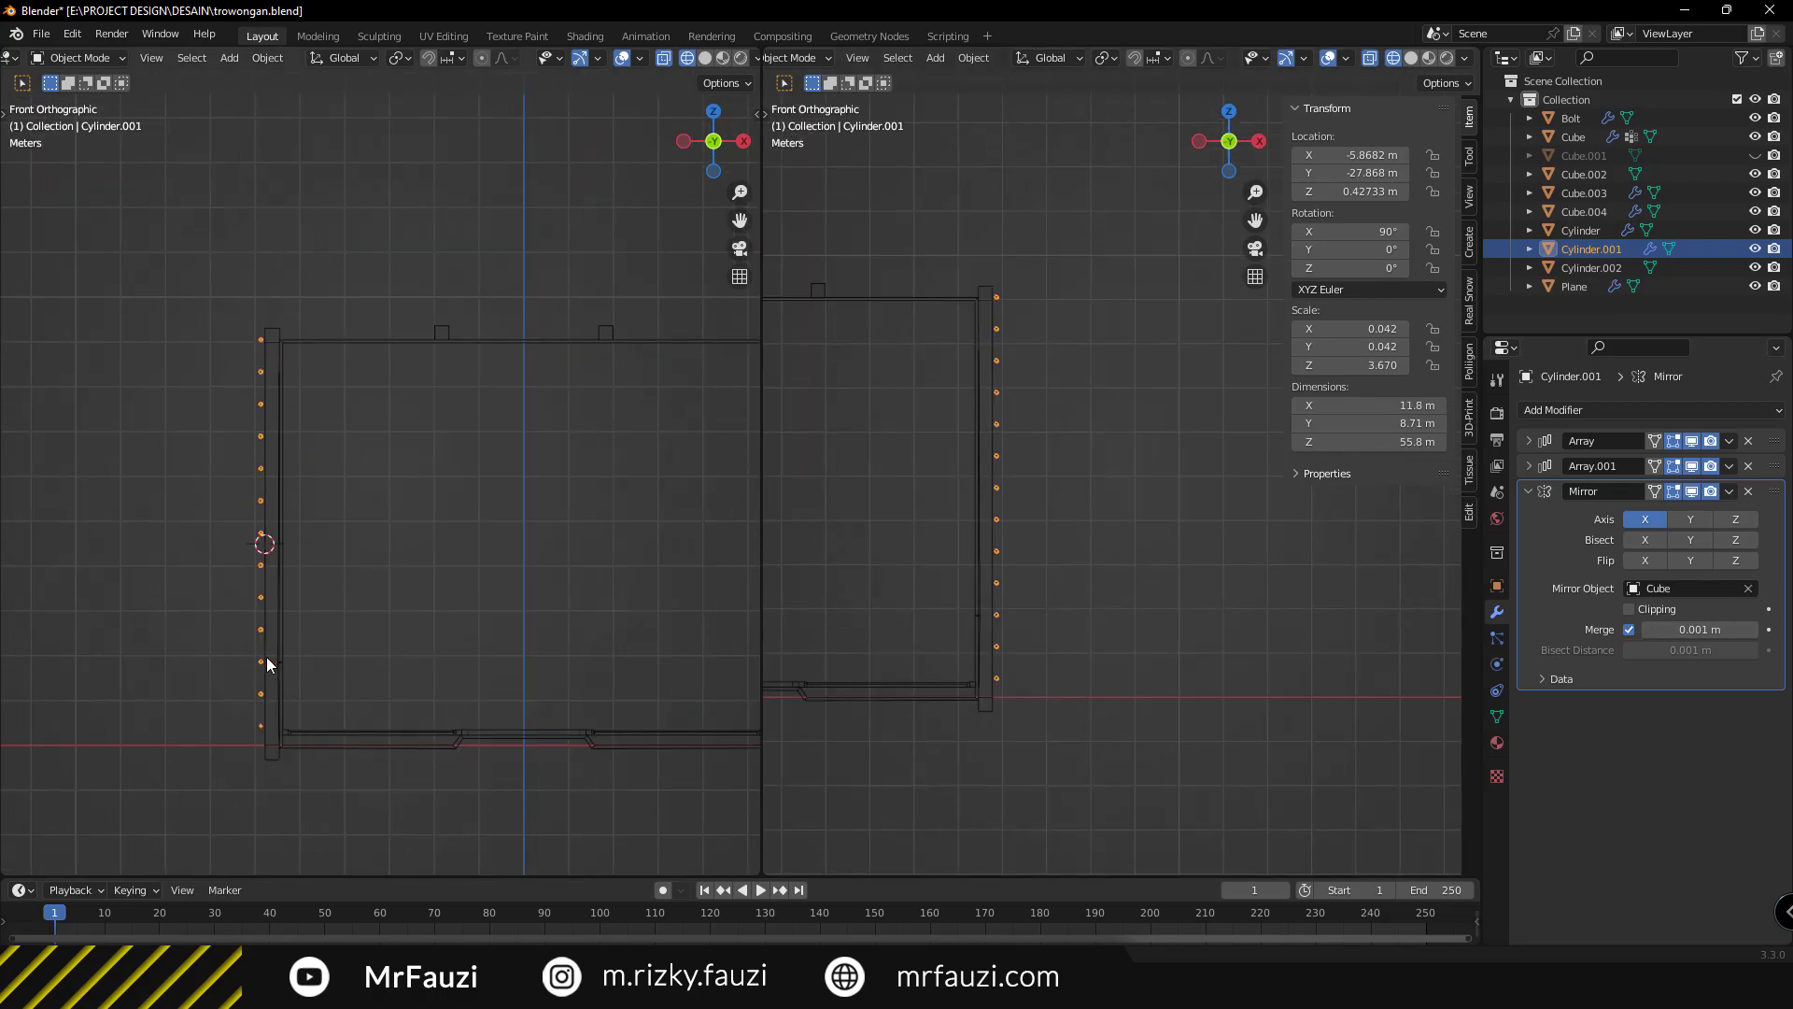
Duplicate the mirrored wall bars 2.3135 m along X.
key(shift+d)
key(x)
click(369, 672)
scroll(591, 507, up, 1)
scroll(591, 507, up, 1)
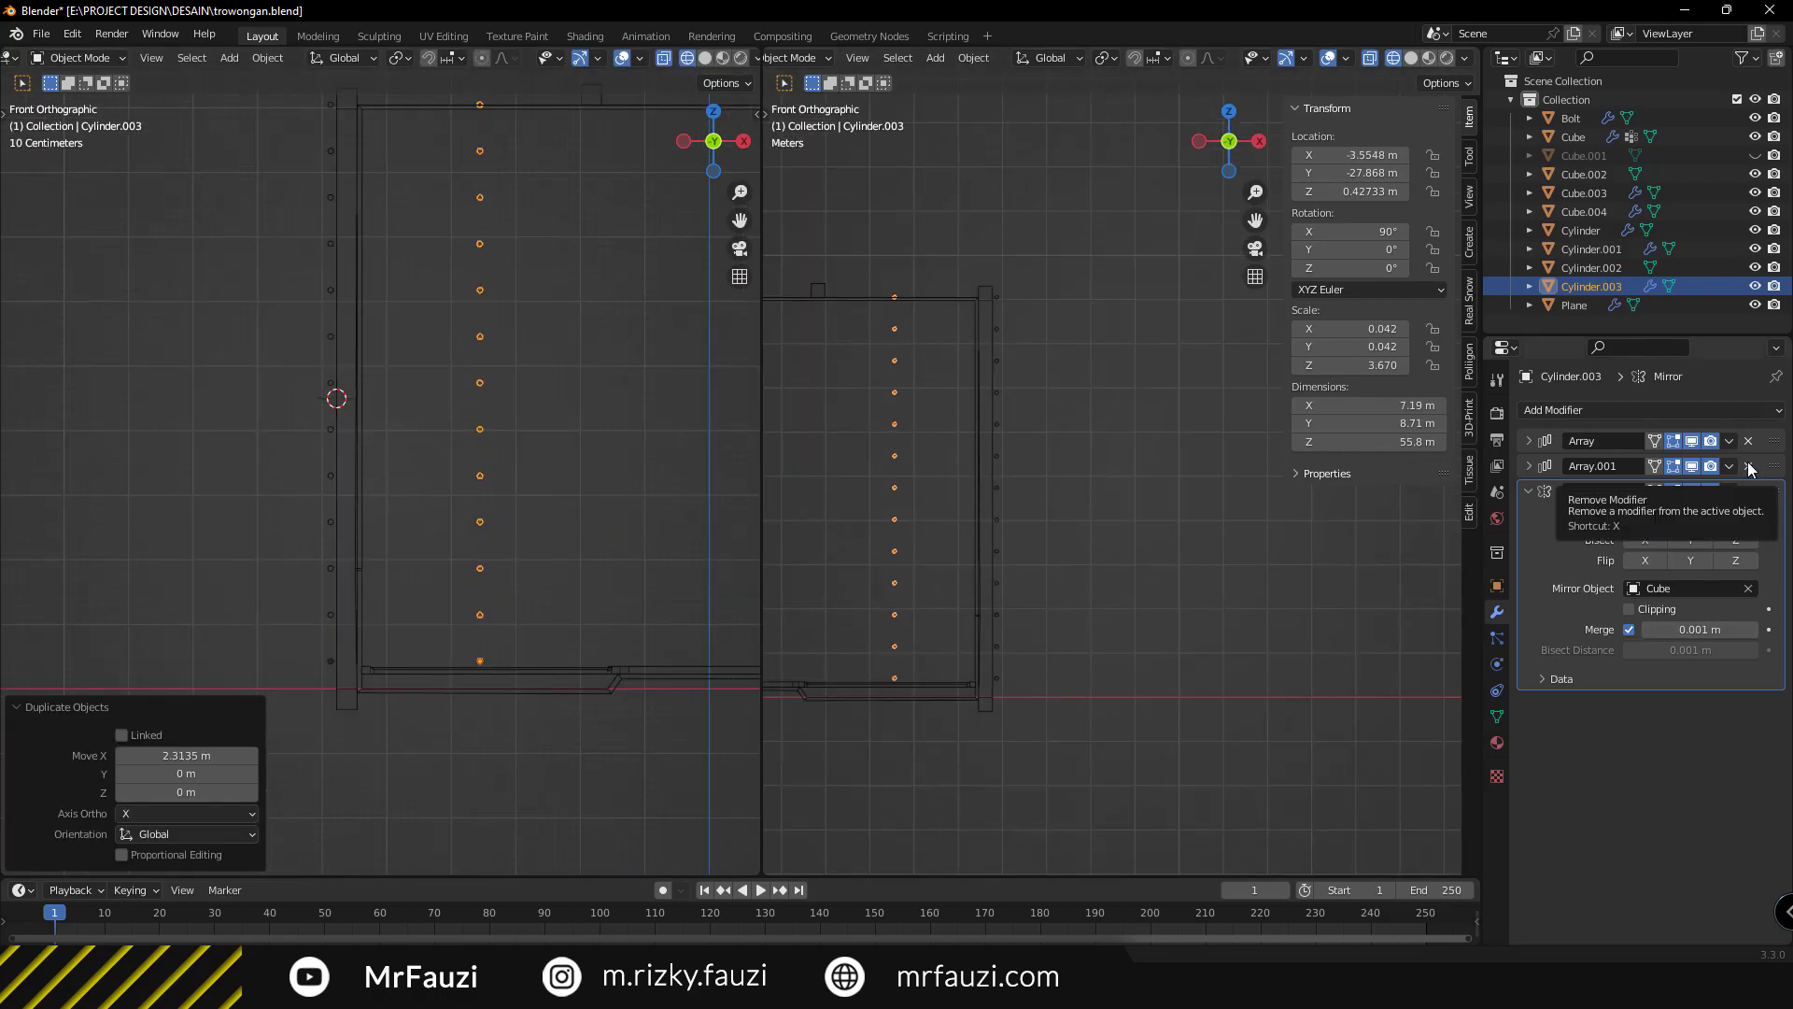
Strip the copy's arrays down to one mirrored bar and raise it about 7.3 m.
click(1748, 441)
mouse_move(1167, 560)
middle_down()
mouse_move(1064, 586)
mouse_move(1167, 551)
middle_up()
key(g)
key(z)
click(1214, 467)
click(1748, 441)
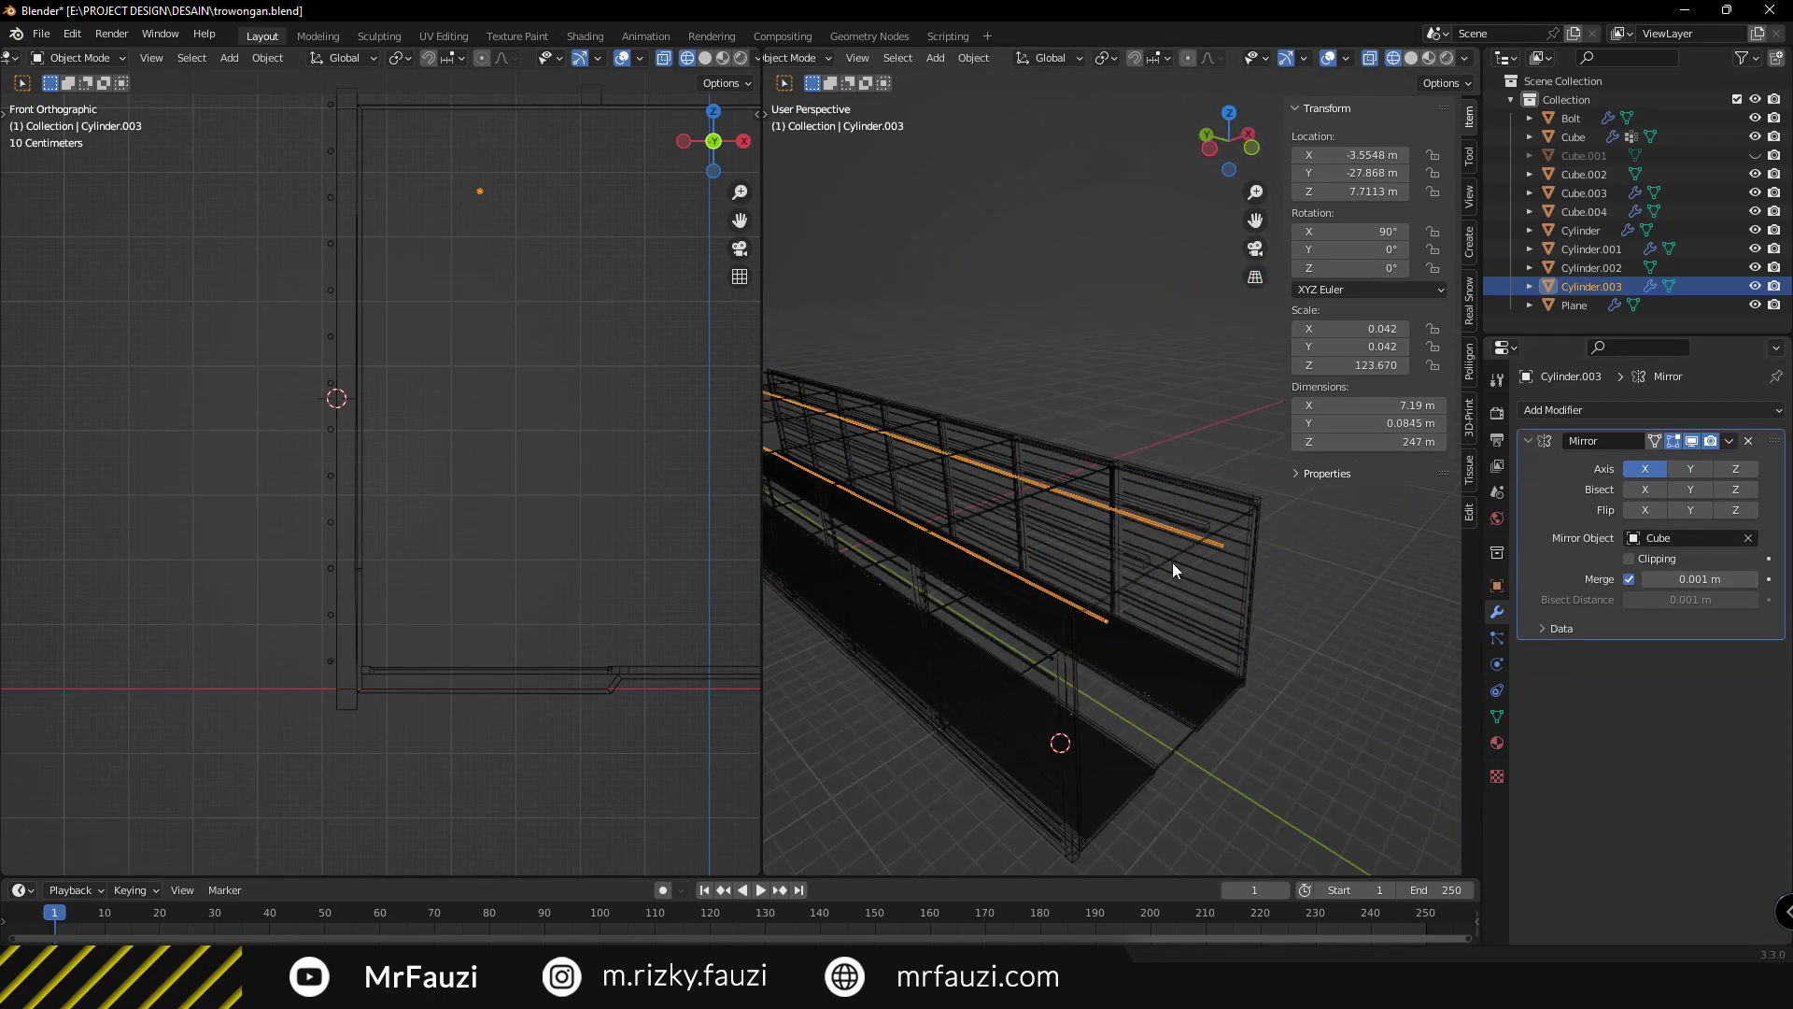
scroll(1173, 563, down, 5)
mouse_move(1373, 441)
mouse_down()
mouse_move(1354, 440)
mouse_move(1377, 440)
mouse_up()
Raise the bar further and thicken it along X in front view.
key(KP_7)
key(KP_1)
scroll(1201, 646, up, 3)
key(g)
key(z)
click(1139, 523)
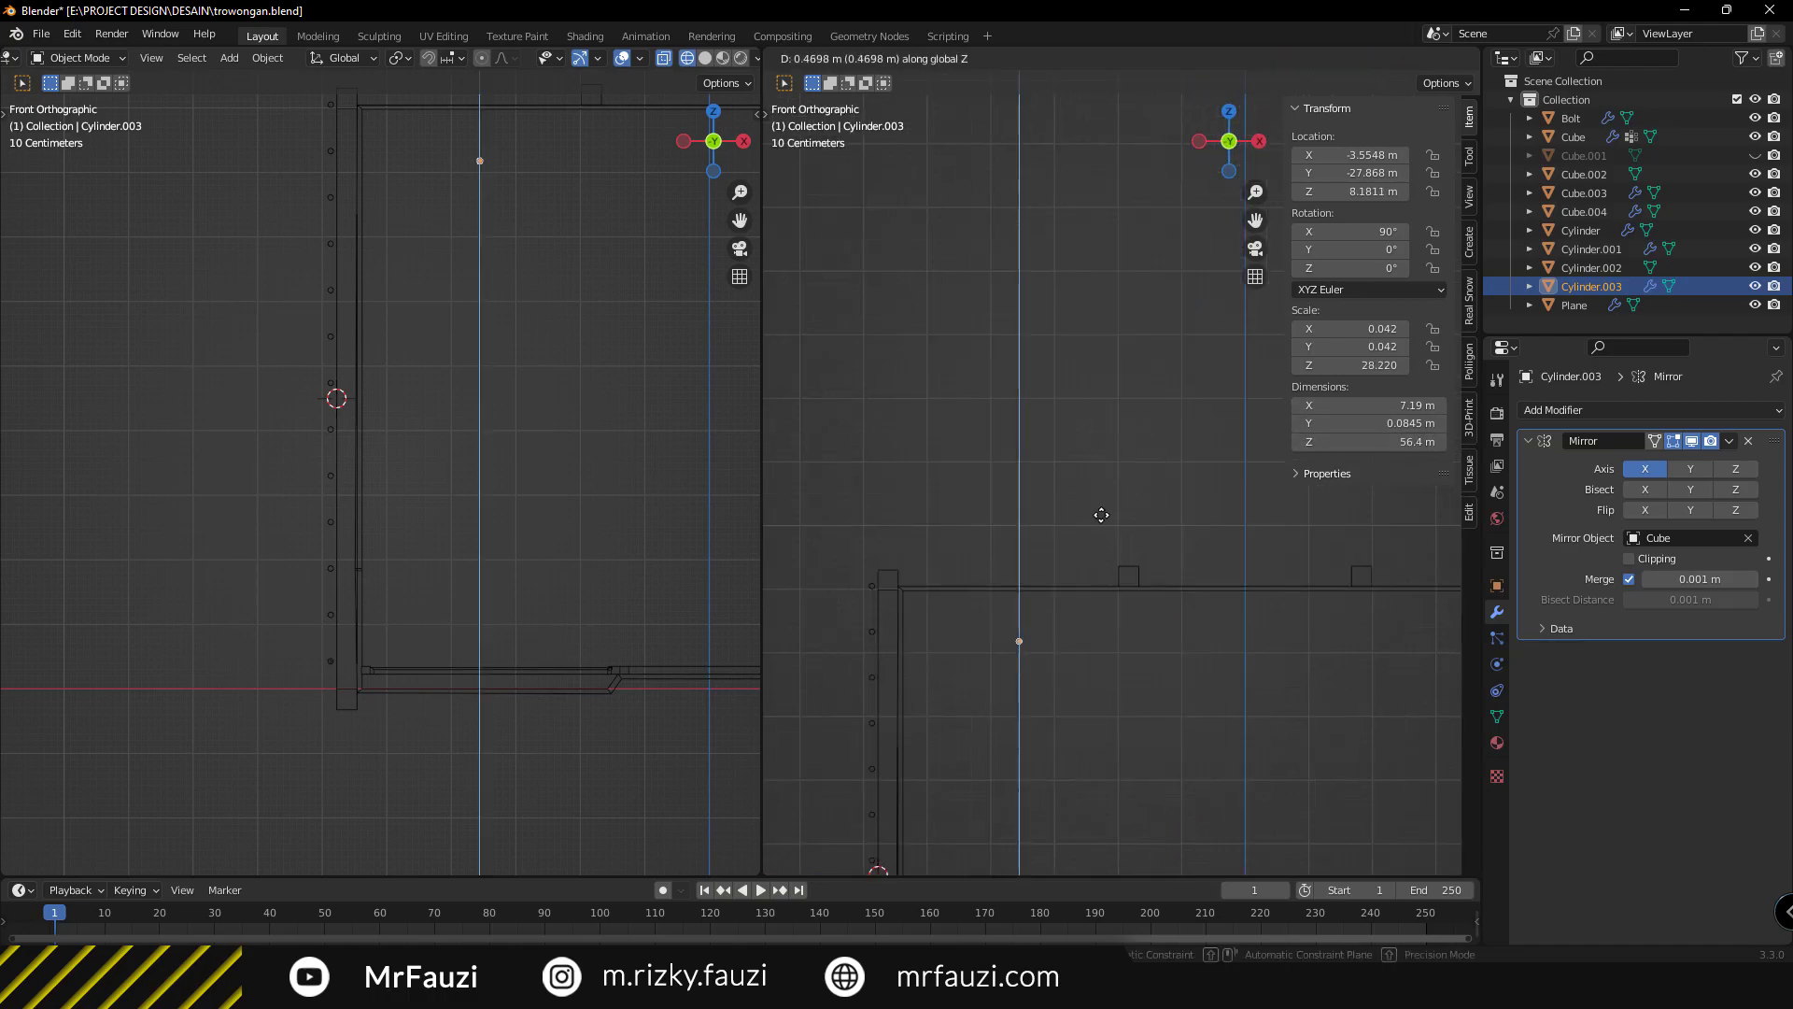
key(g)
key(x)
click(1172, 496)
Nudge the bar slightly upward after checking it in top view.
key(KP_7)
scroll(446, 413, up, 3)
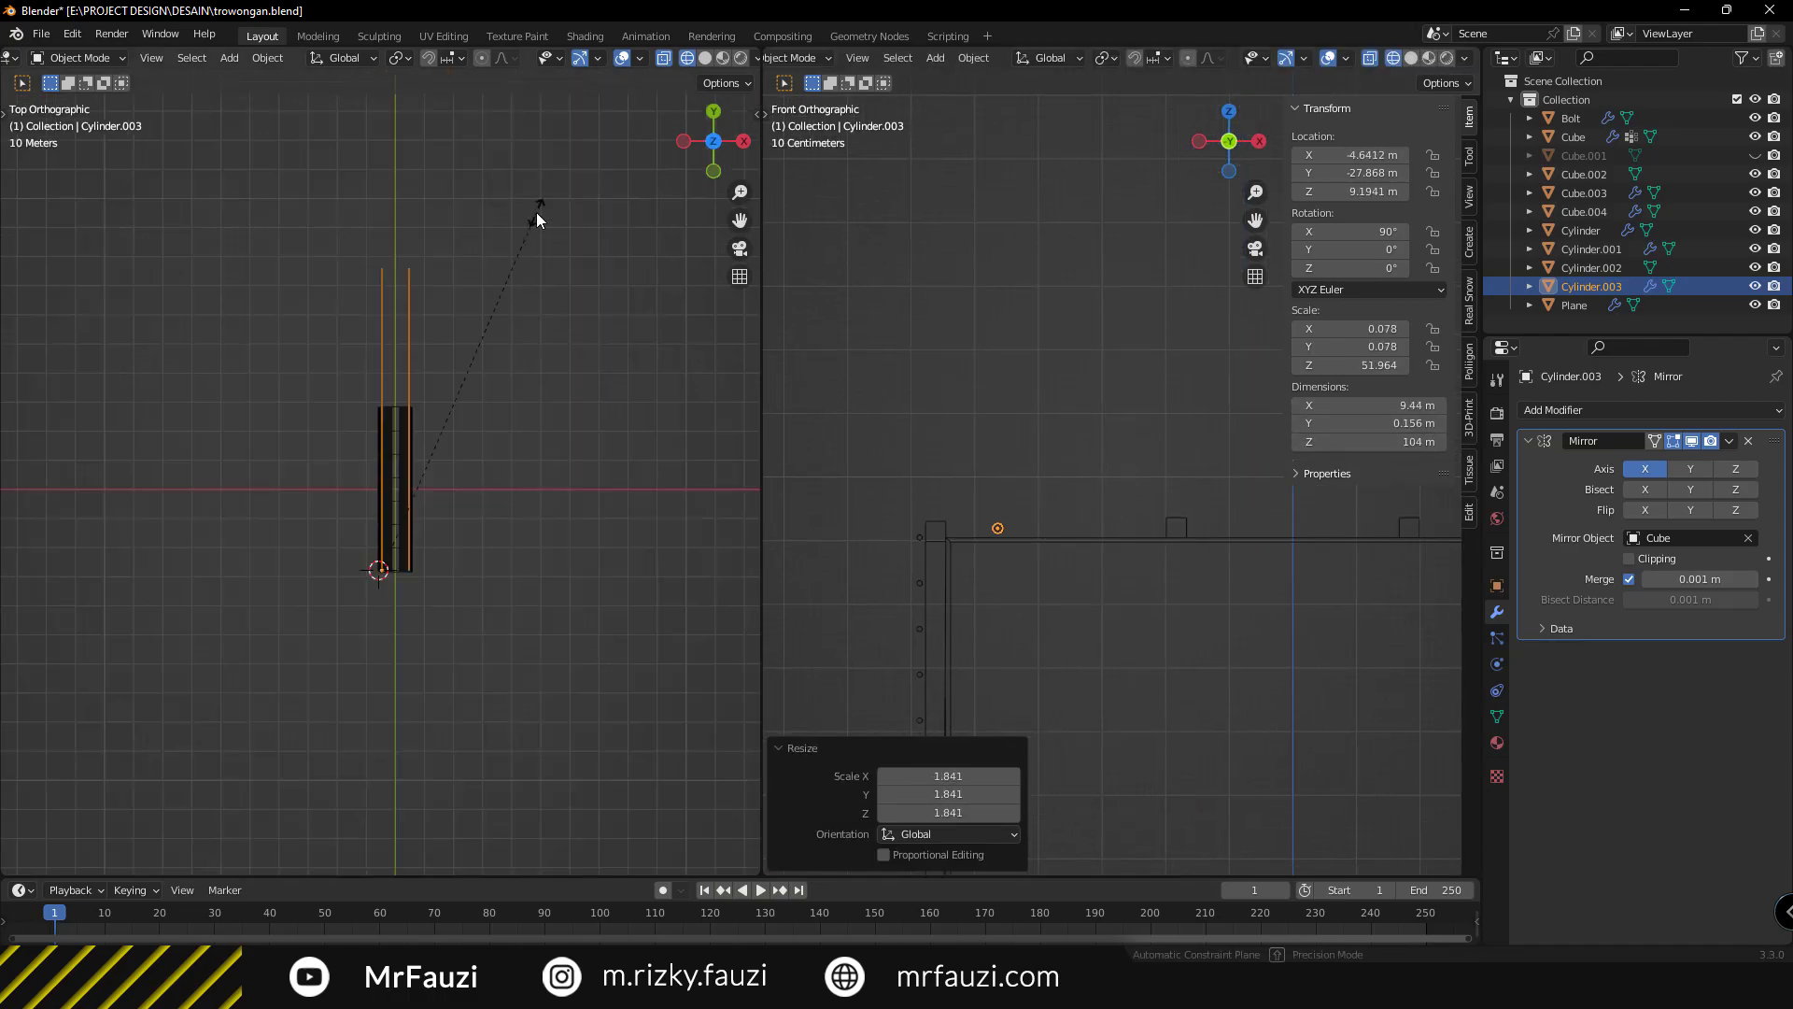
scroll(1059, 490, up, 2)
key(g)
key(z)
click(1068, 483)
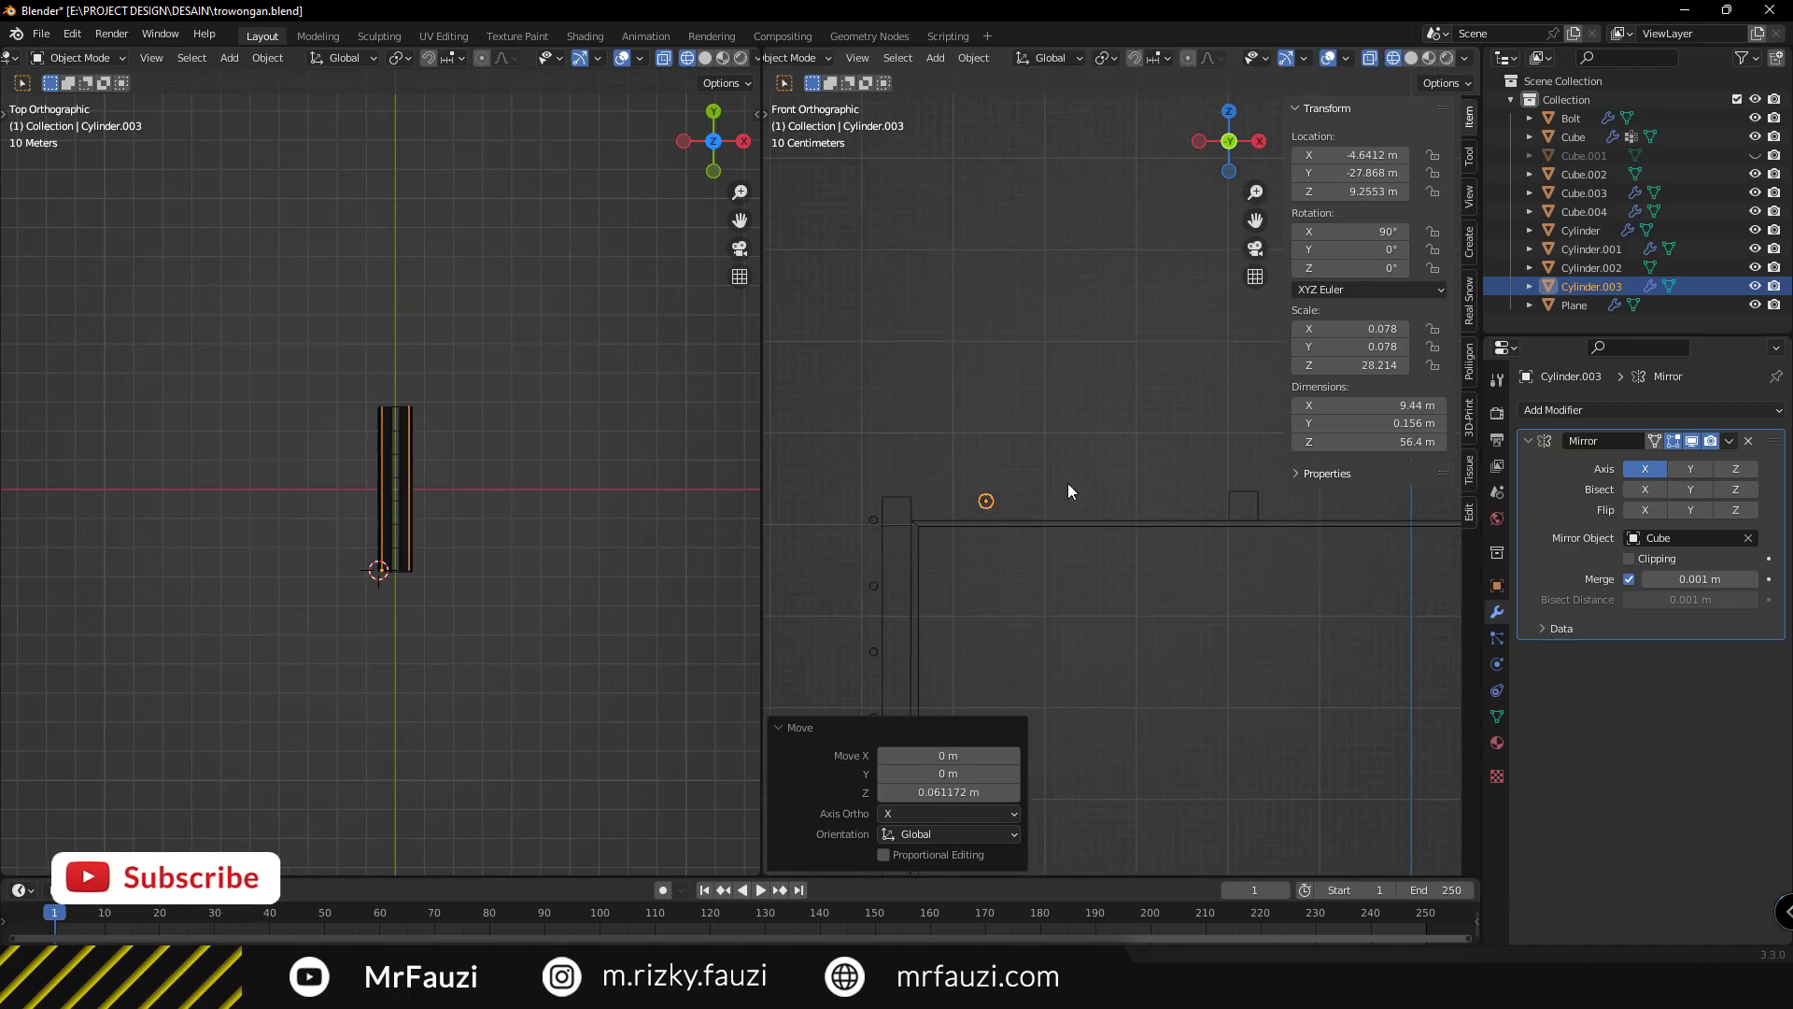
Add an Array to the thickened bar, ordered before the Mirror.
click(1651, 409)
click(1394, 468)
drag(1774, 440, 1774, 737)
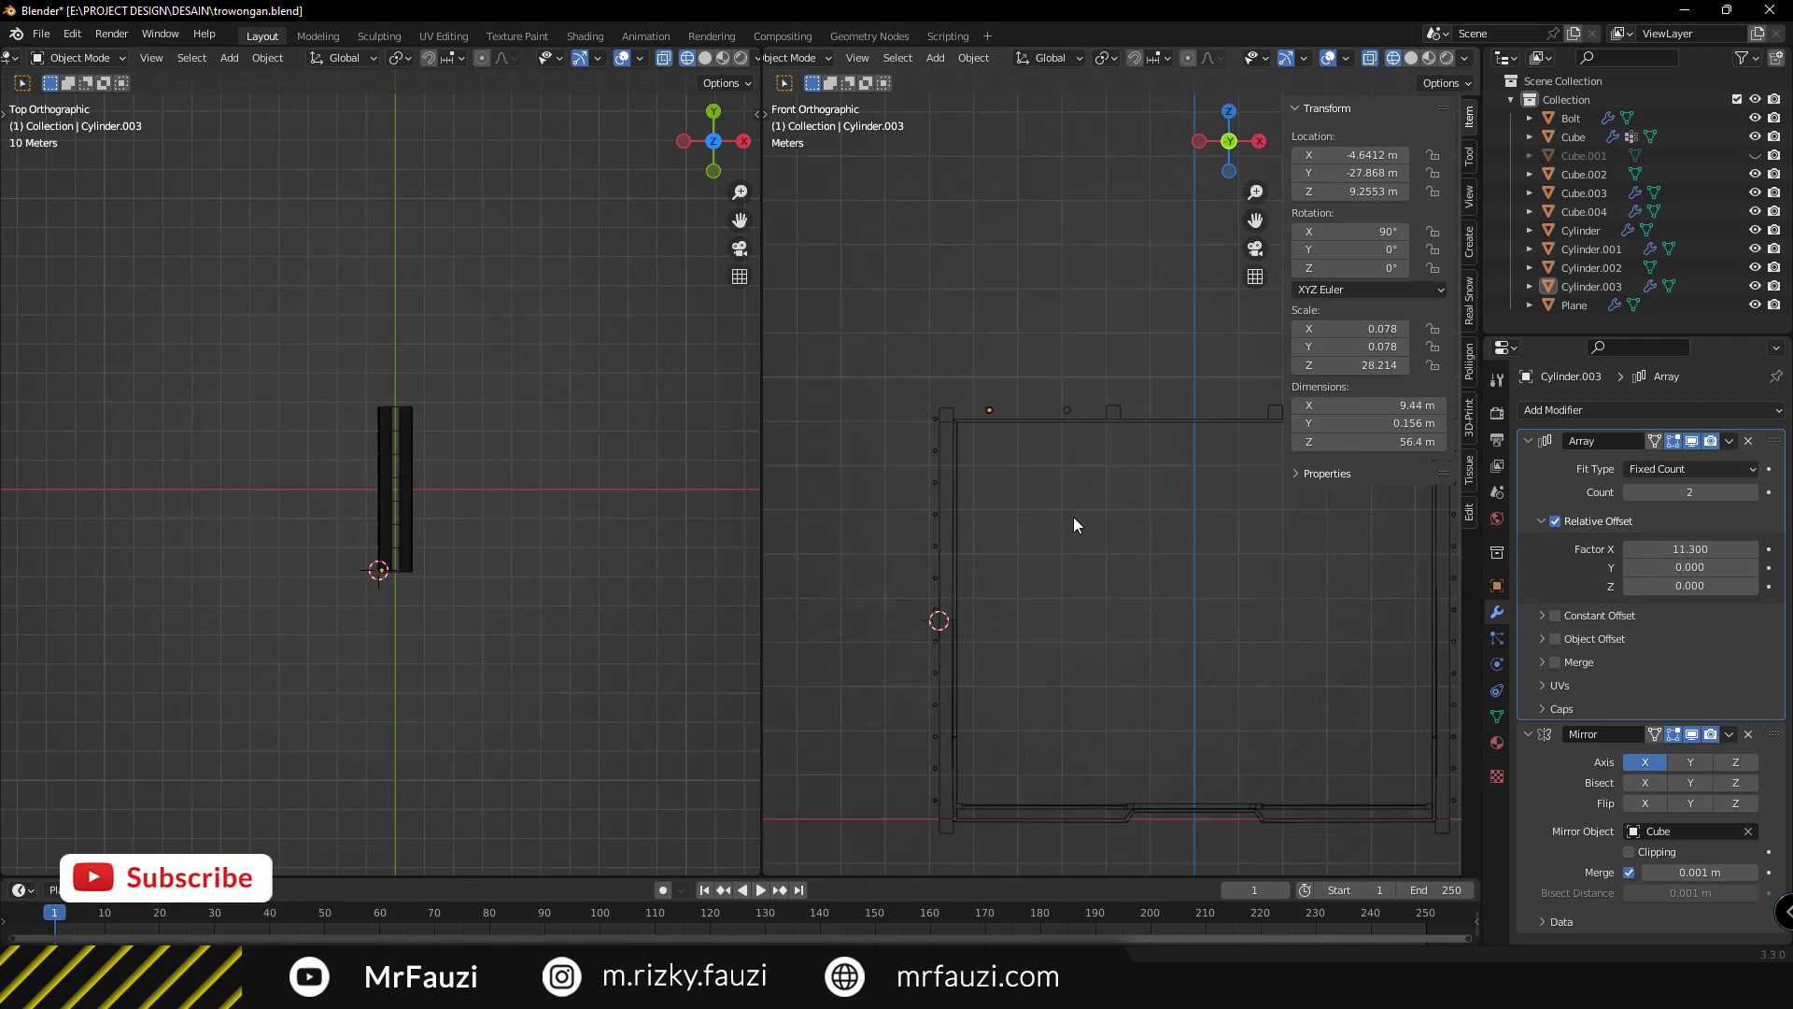
mouse_move(1073, 517)
middle_down()
mouse_move(1100, 601)
mouse_move(995, 588)
mouse_move(1070, 615)
mouse_move(1219, 514)
middle_up()
scroll(1070, 614, down, 2)
Duplicate the wall bars, strip their arrays to keep only the Mirror, and raise the copy.
click(1062, 574)
key(shift+d)
key(x)
click(1209, 567)
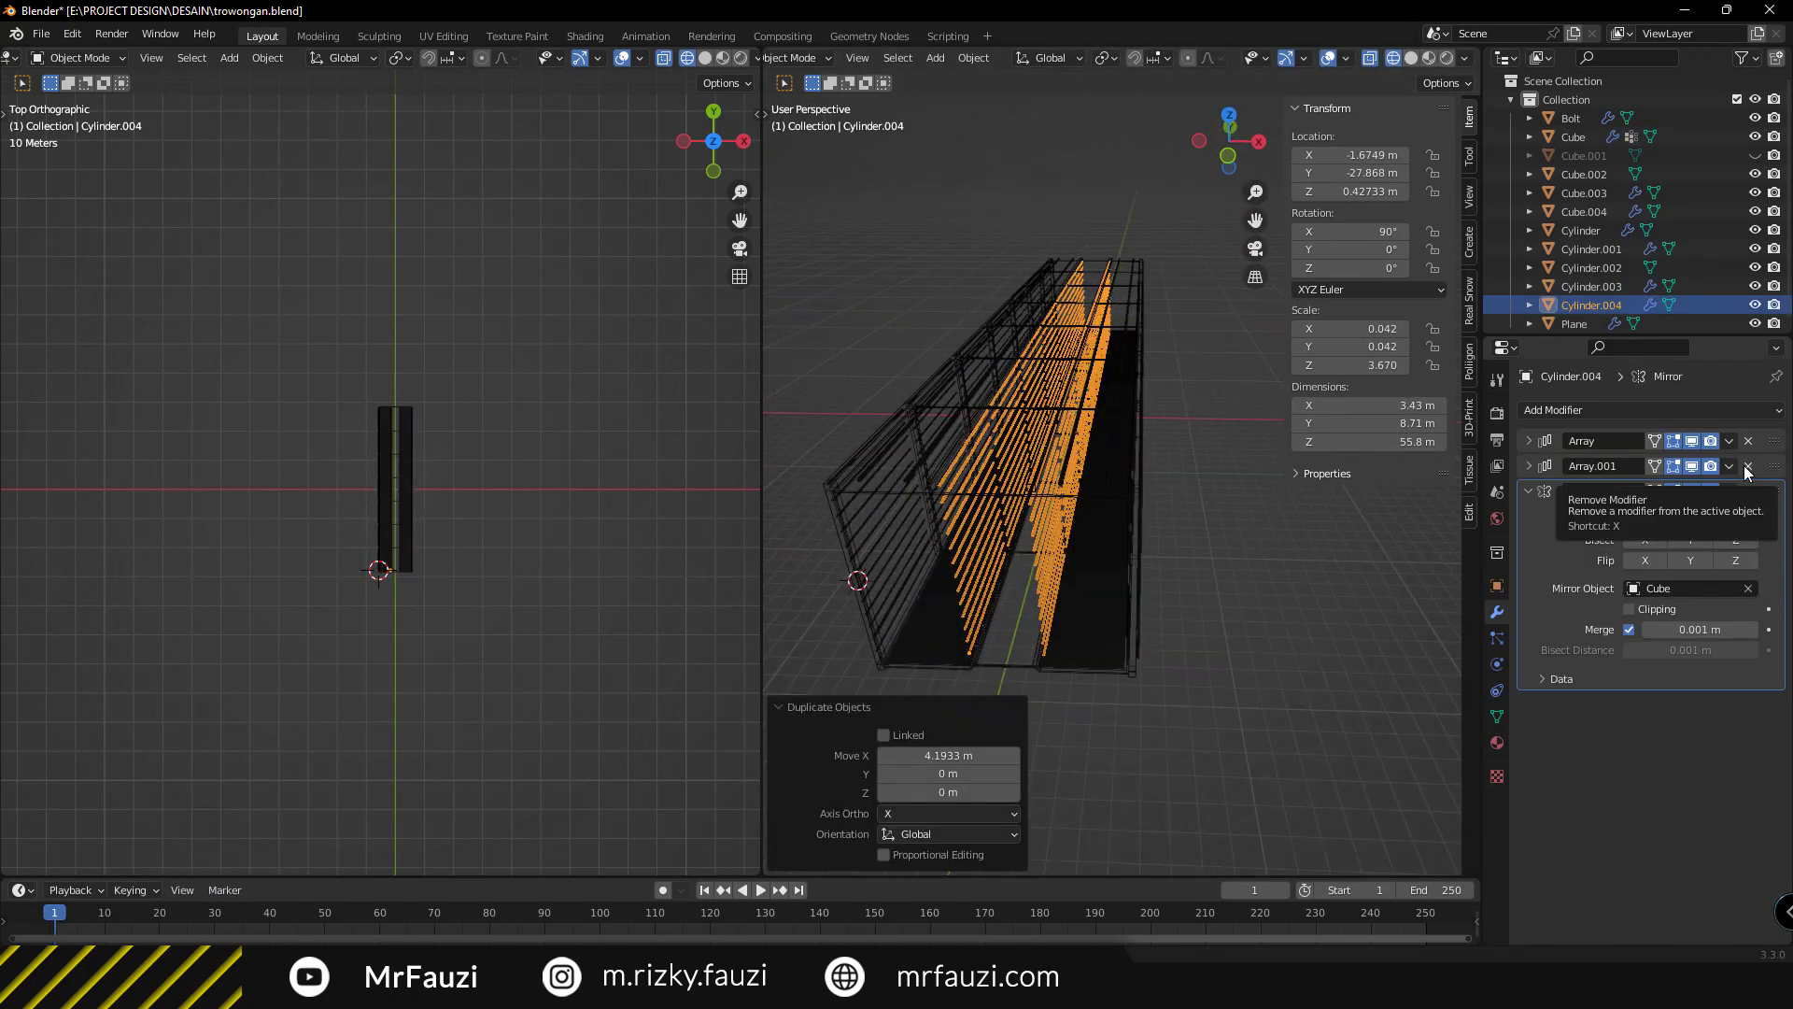
click(1747, 466)
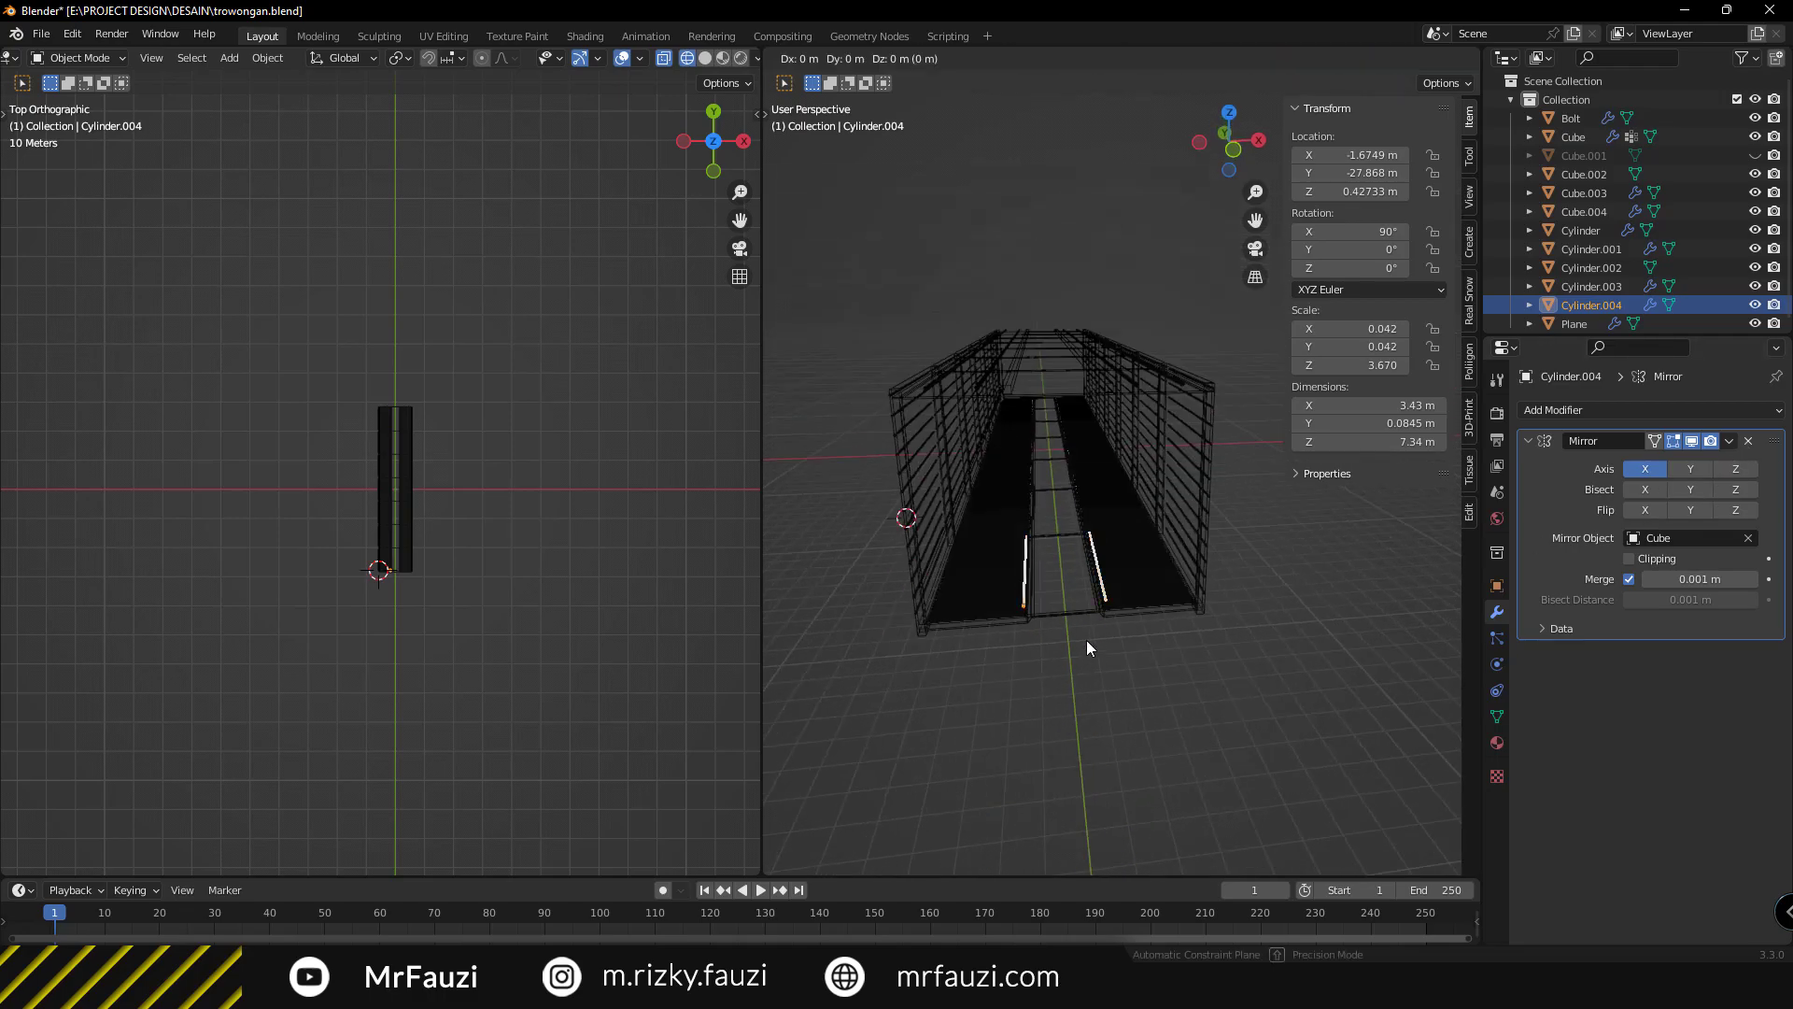
key(KP_1)
key(g)
key(z)
click(1087, 417)
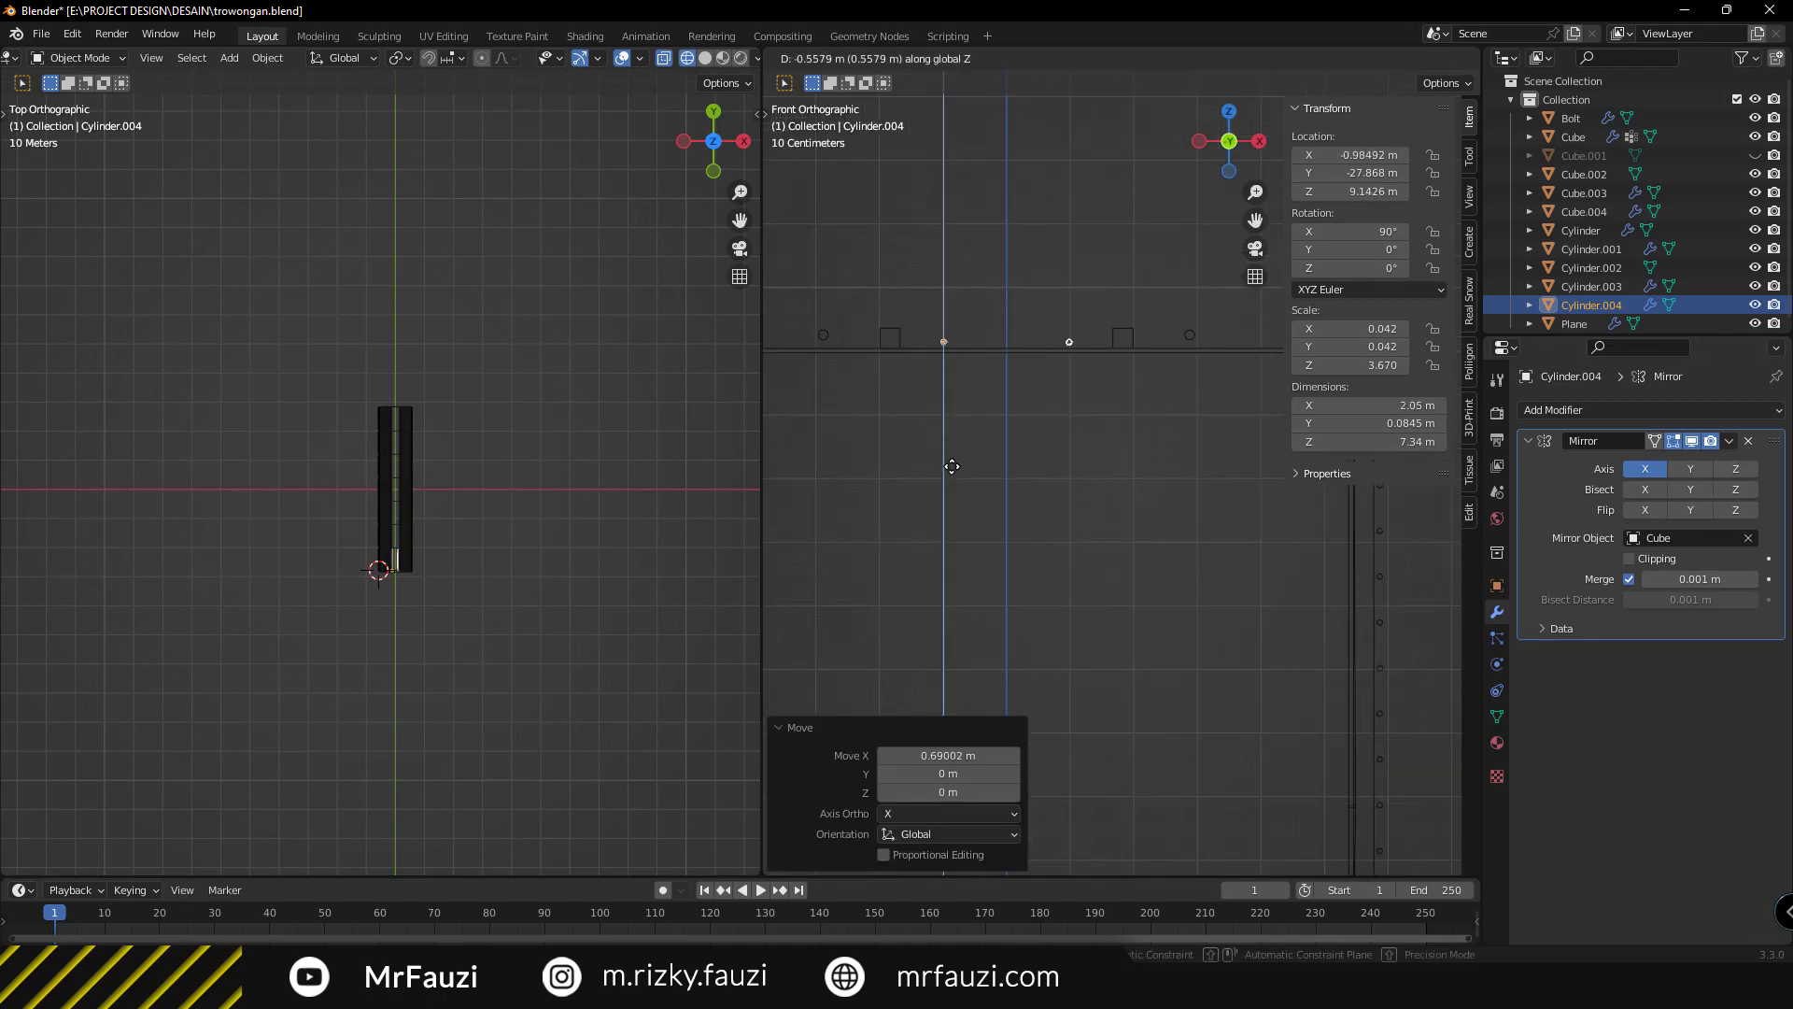
click(952, 459)
Stretch the raised copy along X and add an Array to form the upper rail.
middle_drag(952, 460, 1162, 636)
key(s)
key(x)
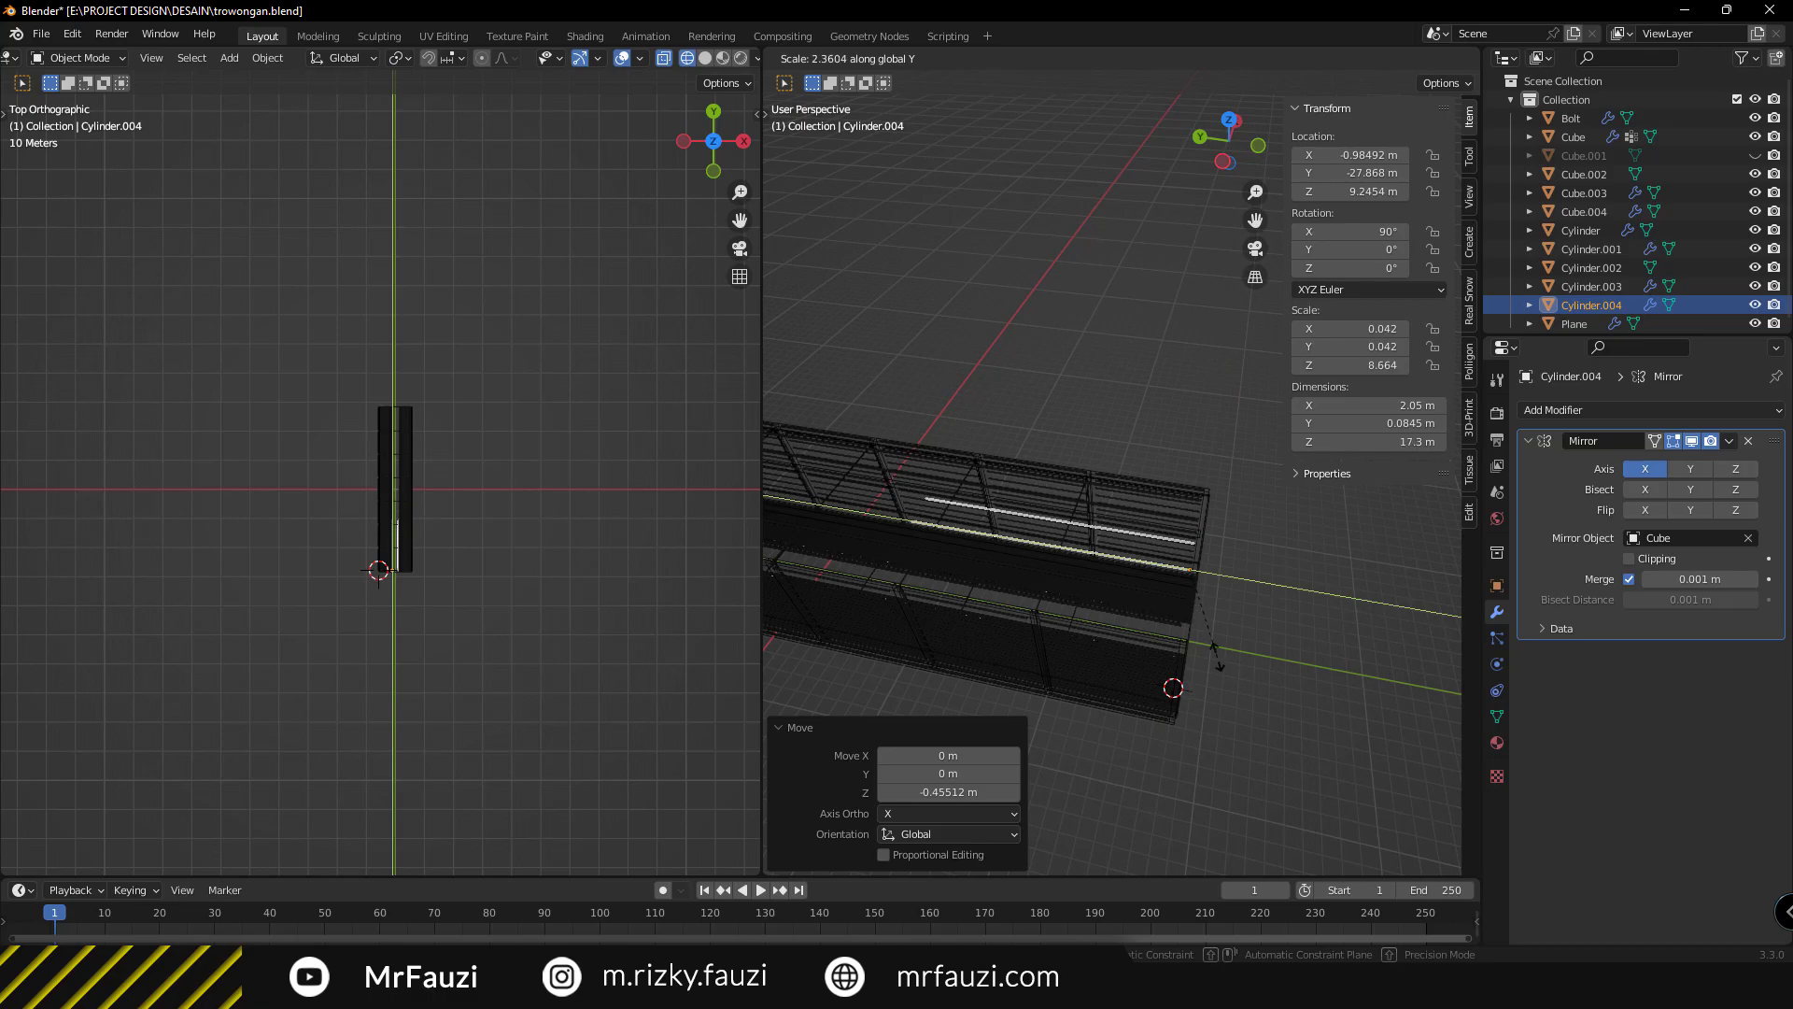
click(1216, 656)
click(1580, 410)
click(1385, 467)
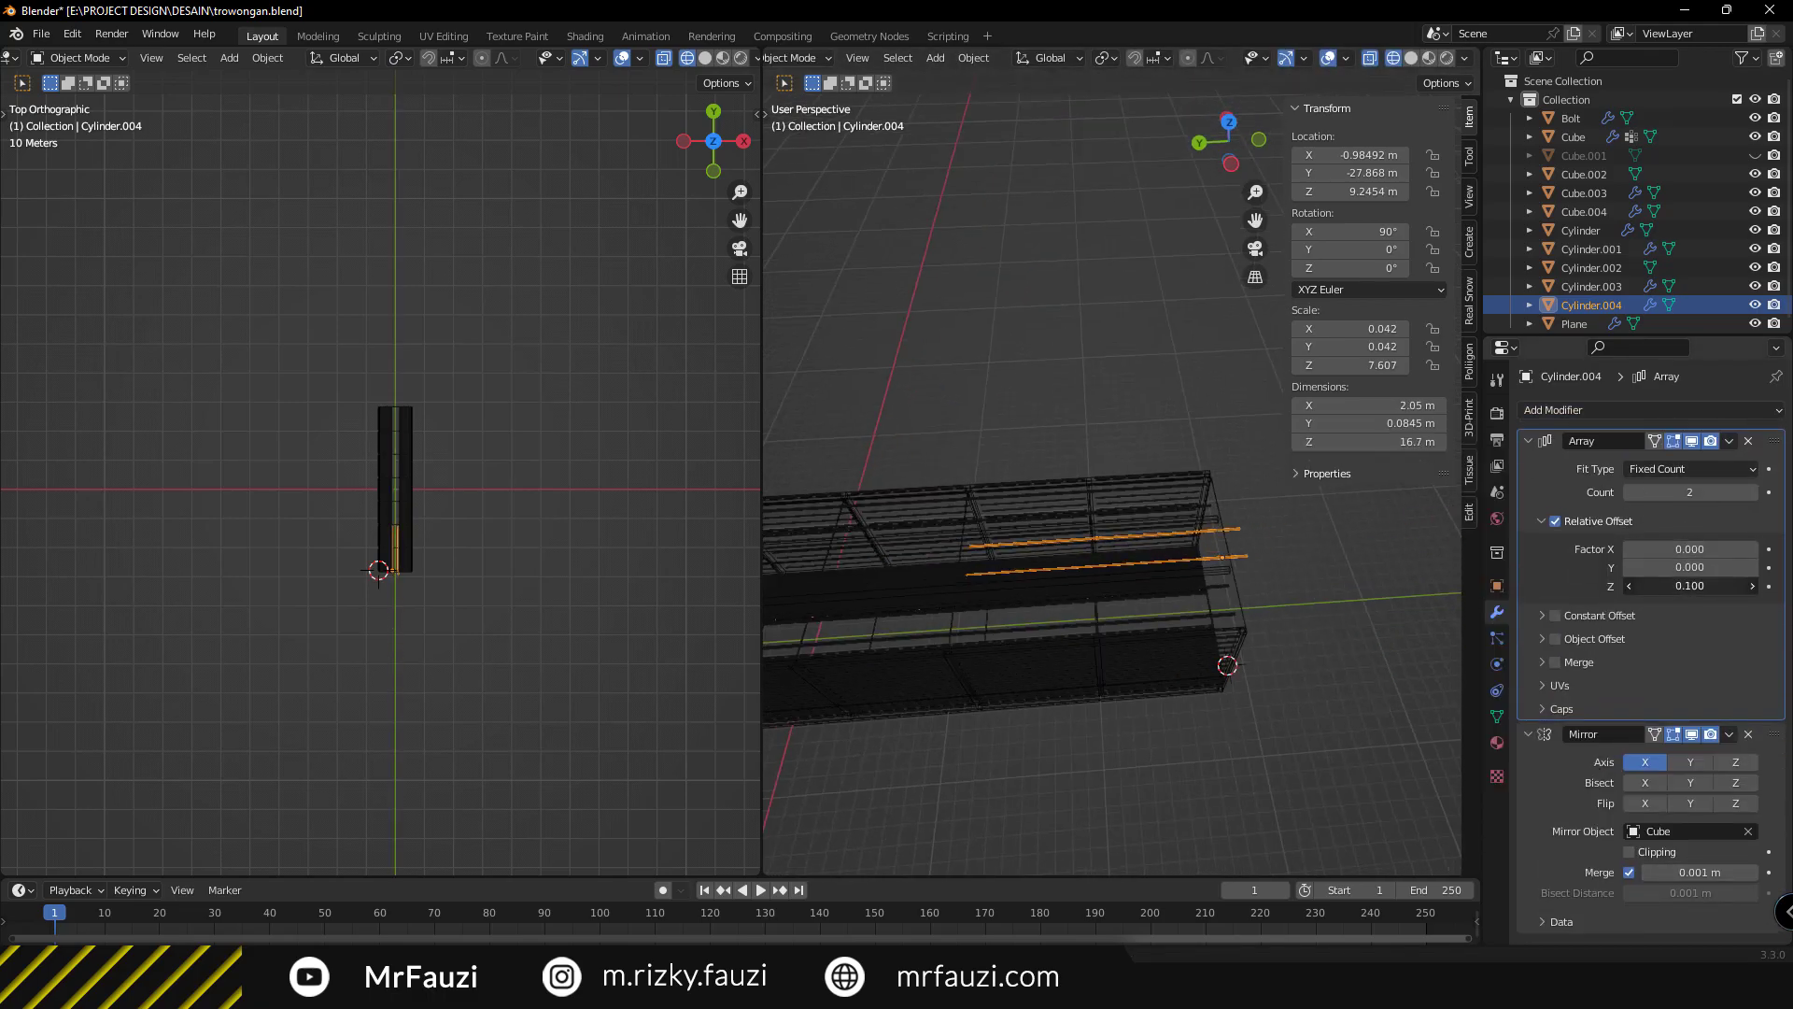
scroll(542, 549, down, 1)
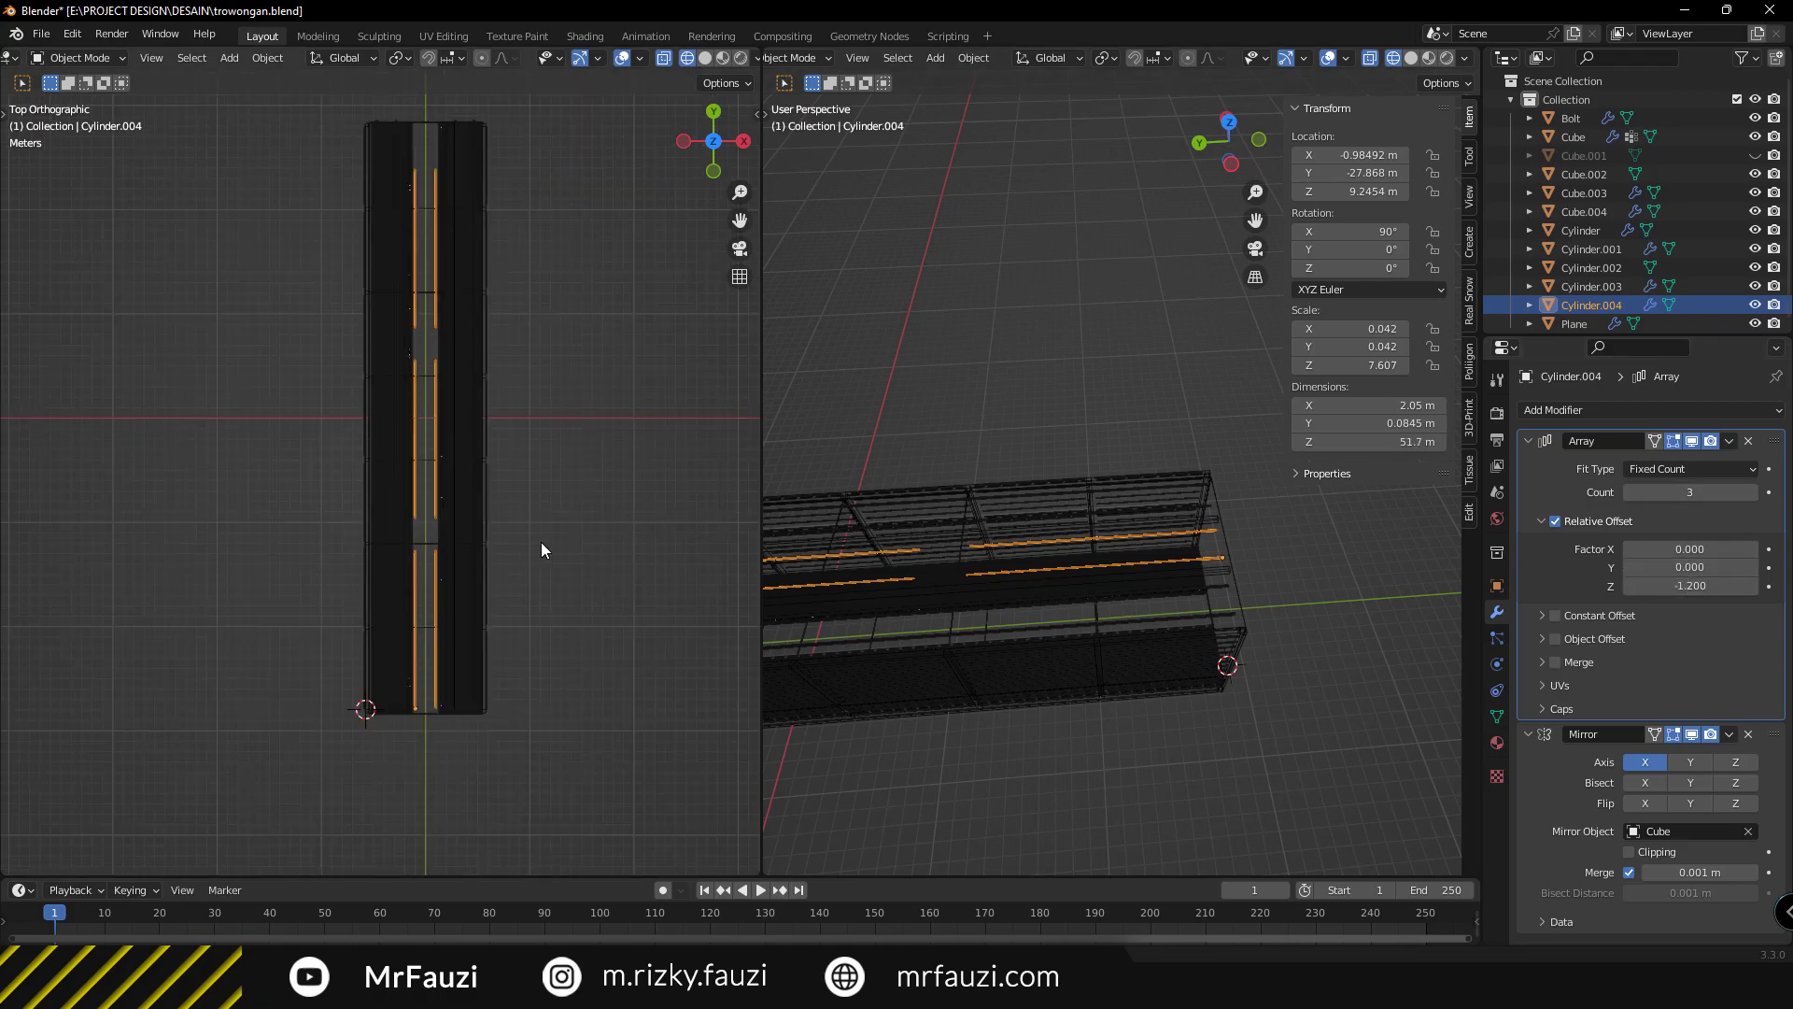
mouse_move(1140, 635)
middle_down()
mouse_move(1034, 500)
mouse_move(1094, 523)
middle_up()
click(1110, 719)
middle_drag(1110, 719, 1087, 478)
Duplicate the wall bars, rotate the copy 90° on X, remove its mirror and set its origin to the 3D cursor.
click(1065, 625)
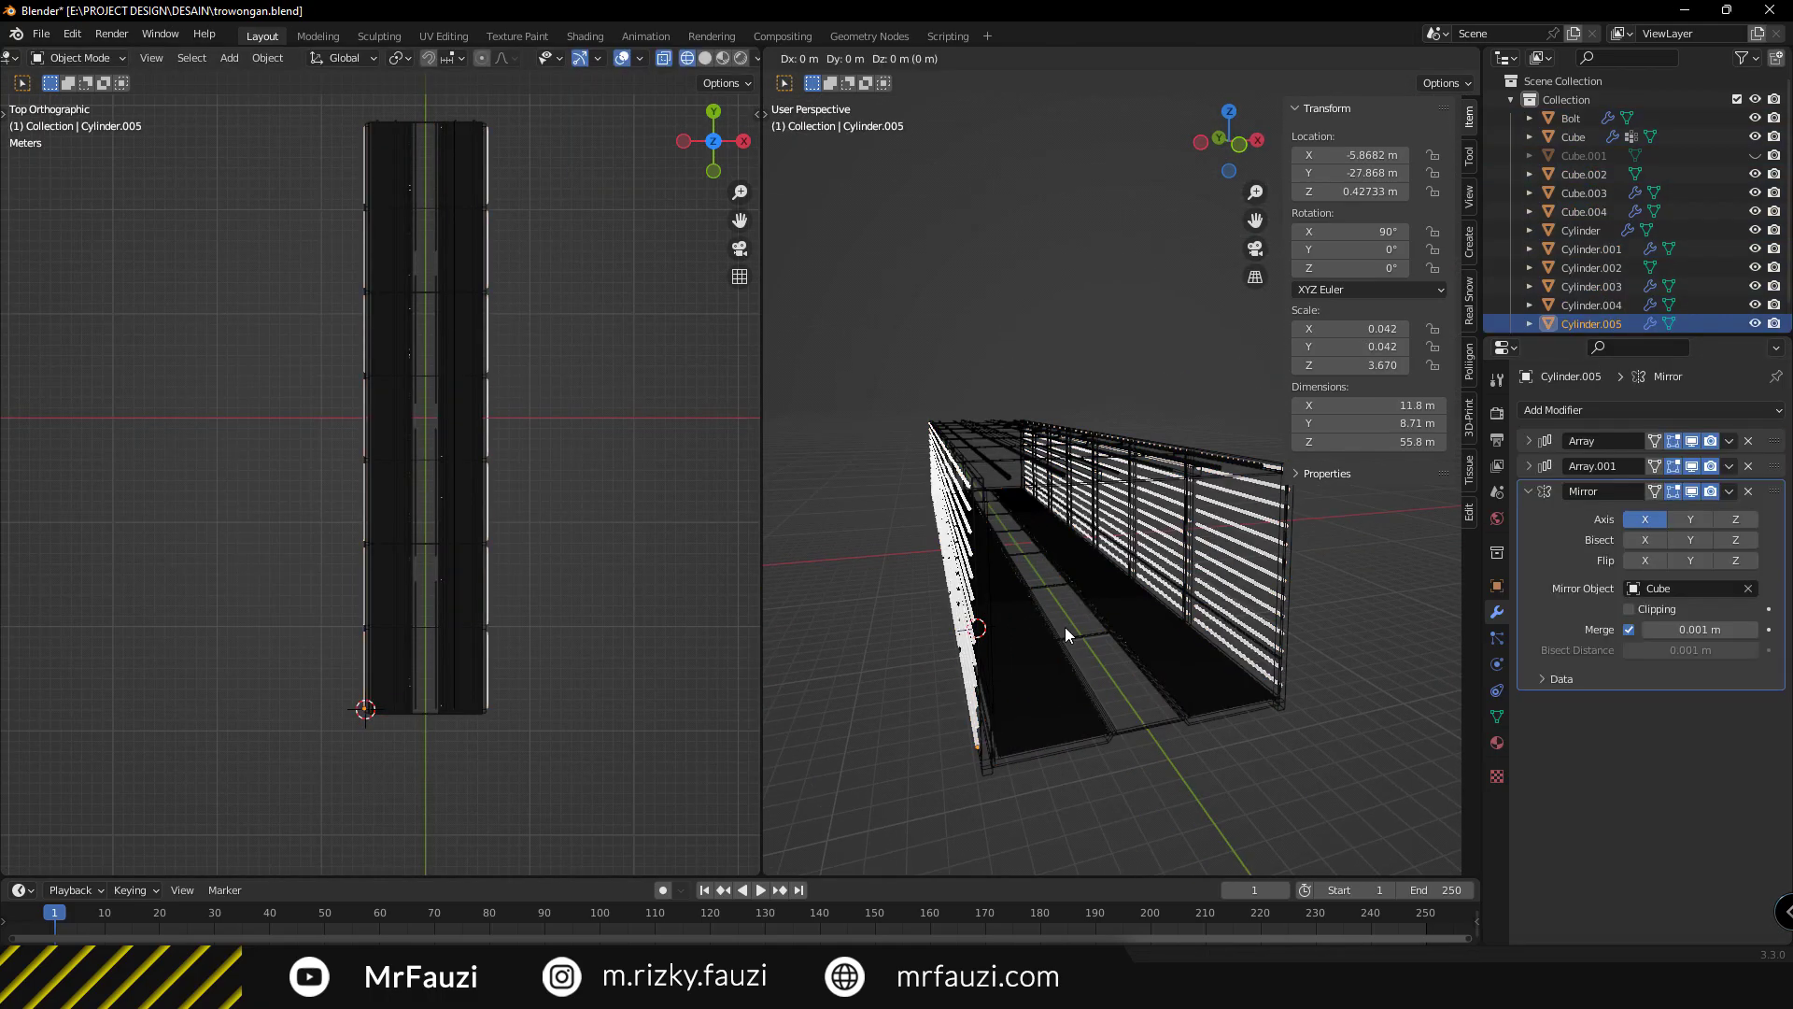
key(shift+d)
text(rx90)
mouse_move(1157, 607)
middle_down()
mouse_move(1056, 660)
mouse_move(1132, 665)
mouse_move(1141, 687)
middle_up()
click(1748, 441)
key(Tab)
right_click(1134, 640)
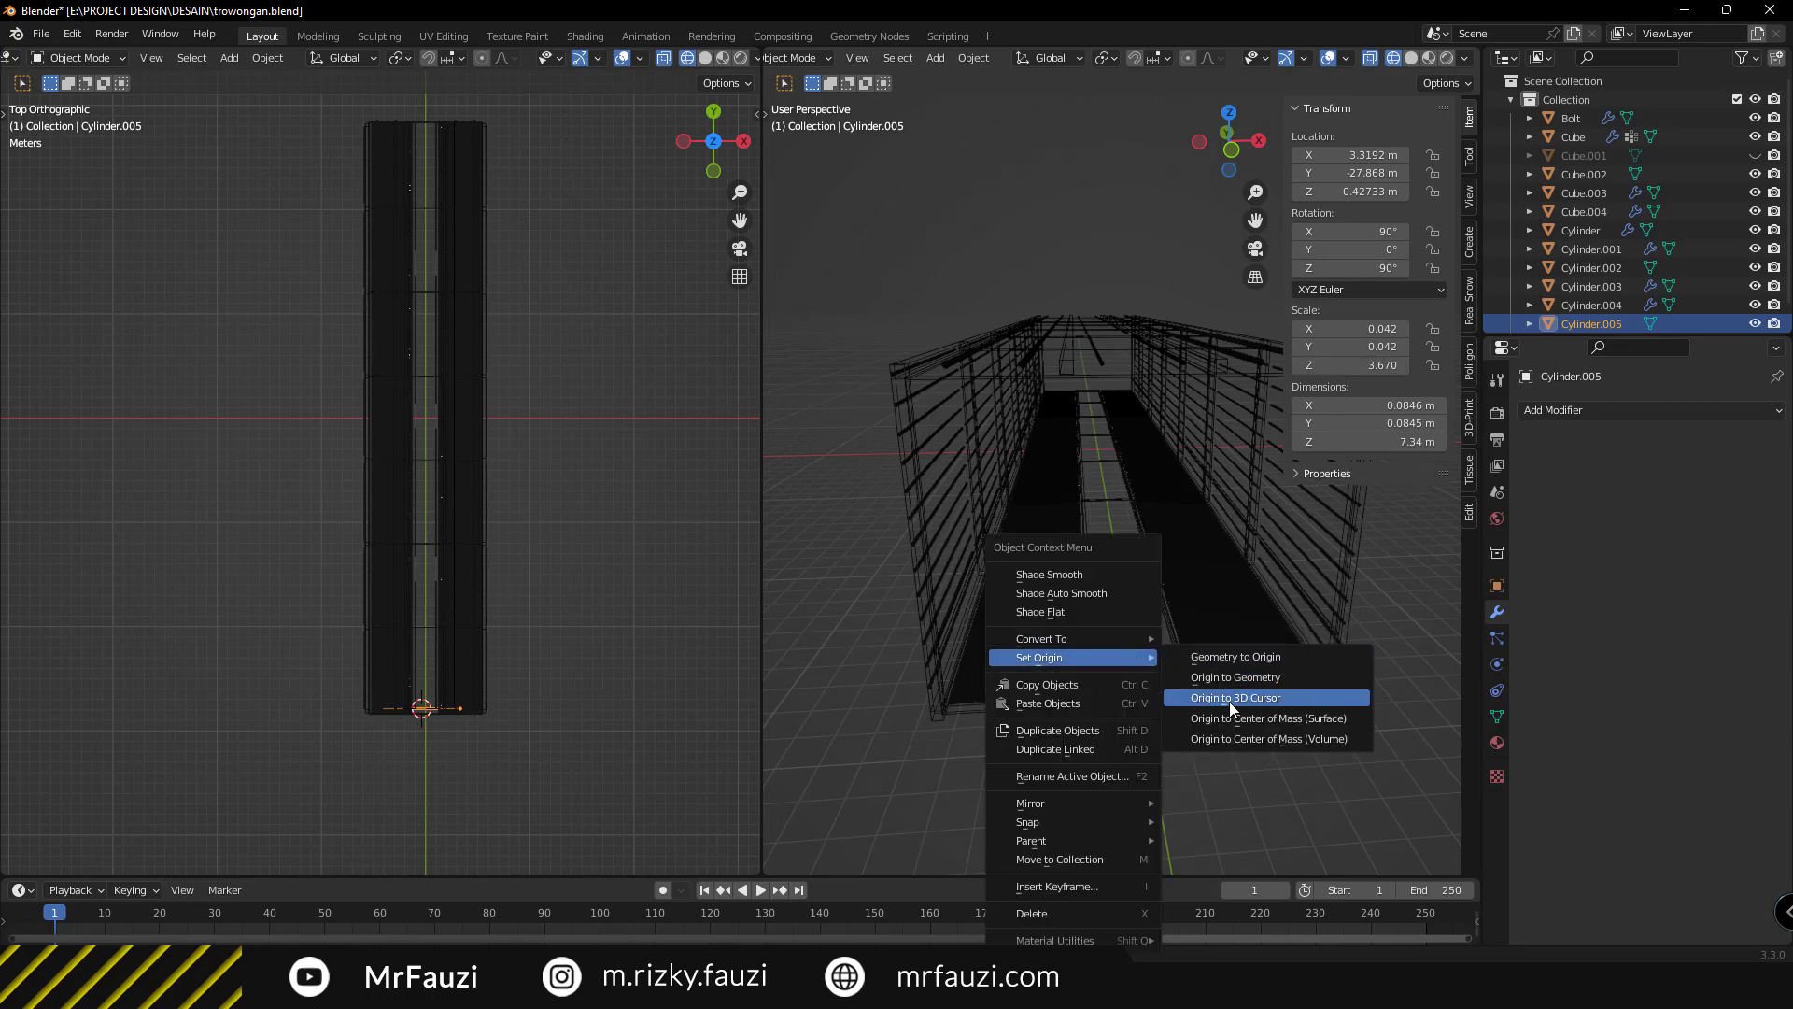
click(1229, 700)
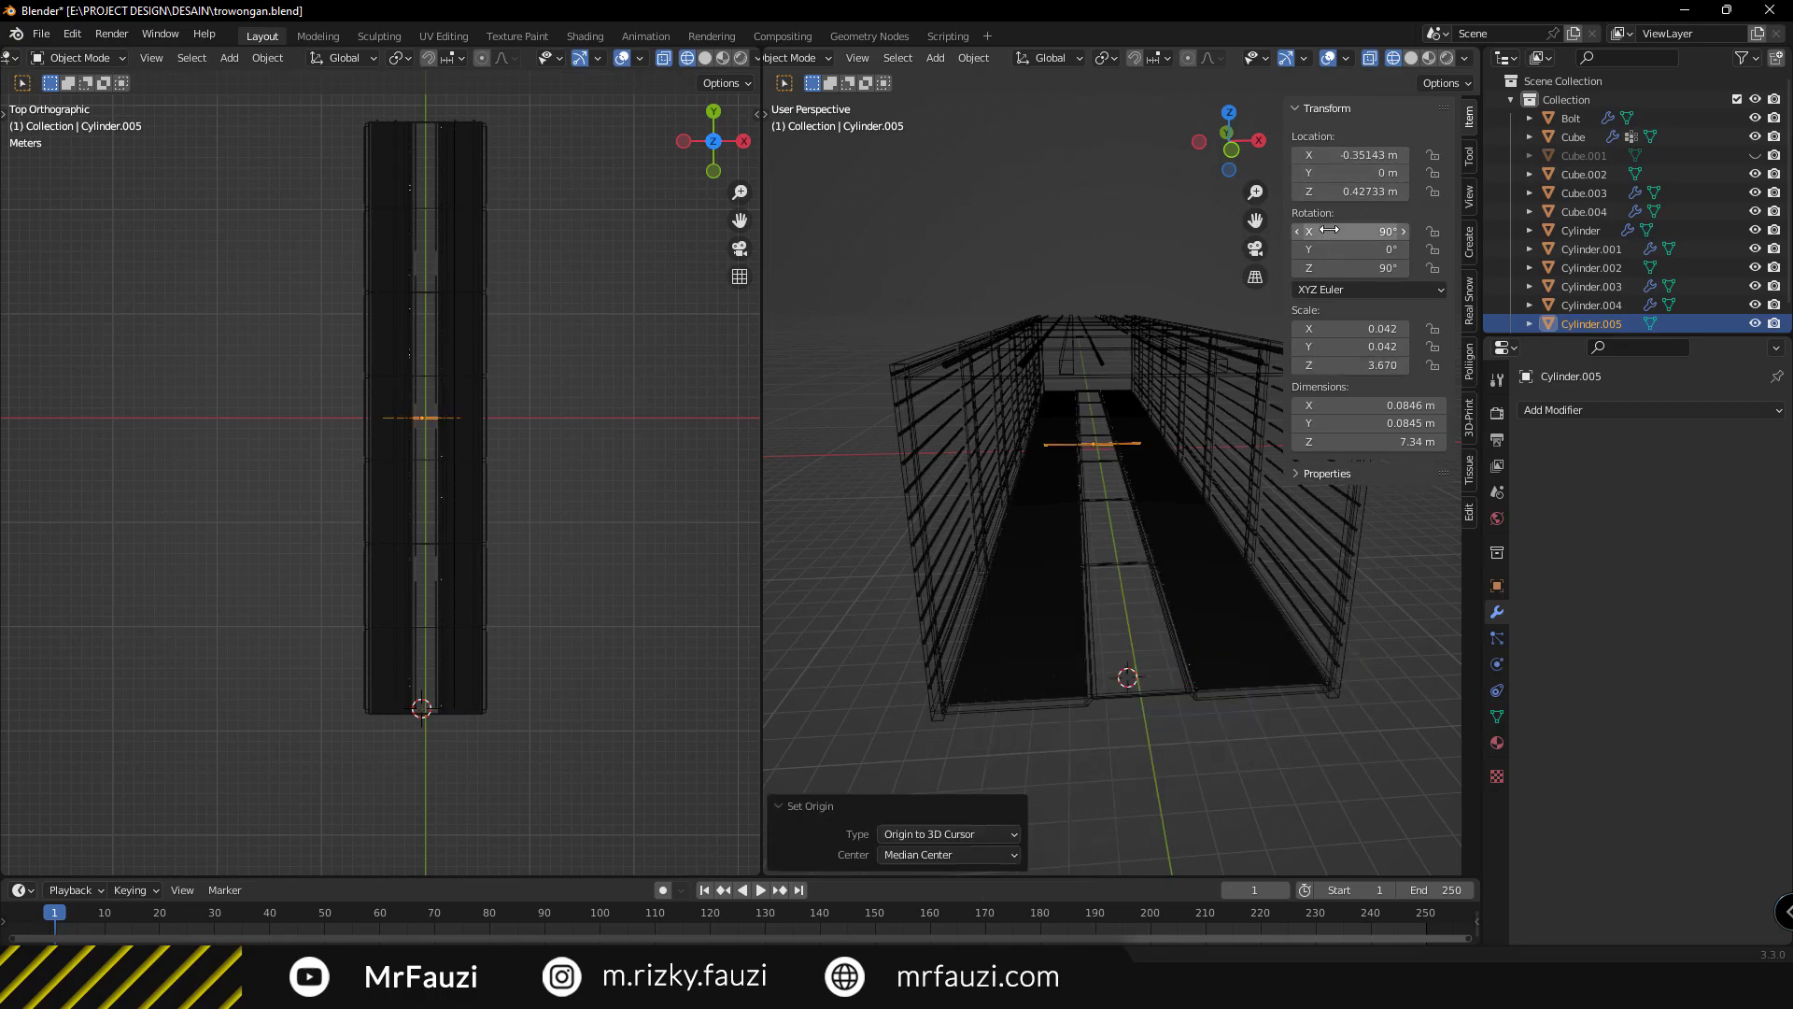
Move the copy into place as a floor bar and give it an Array modifier with tuned spacing.
key(KP_1)
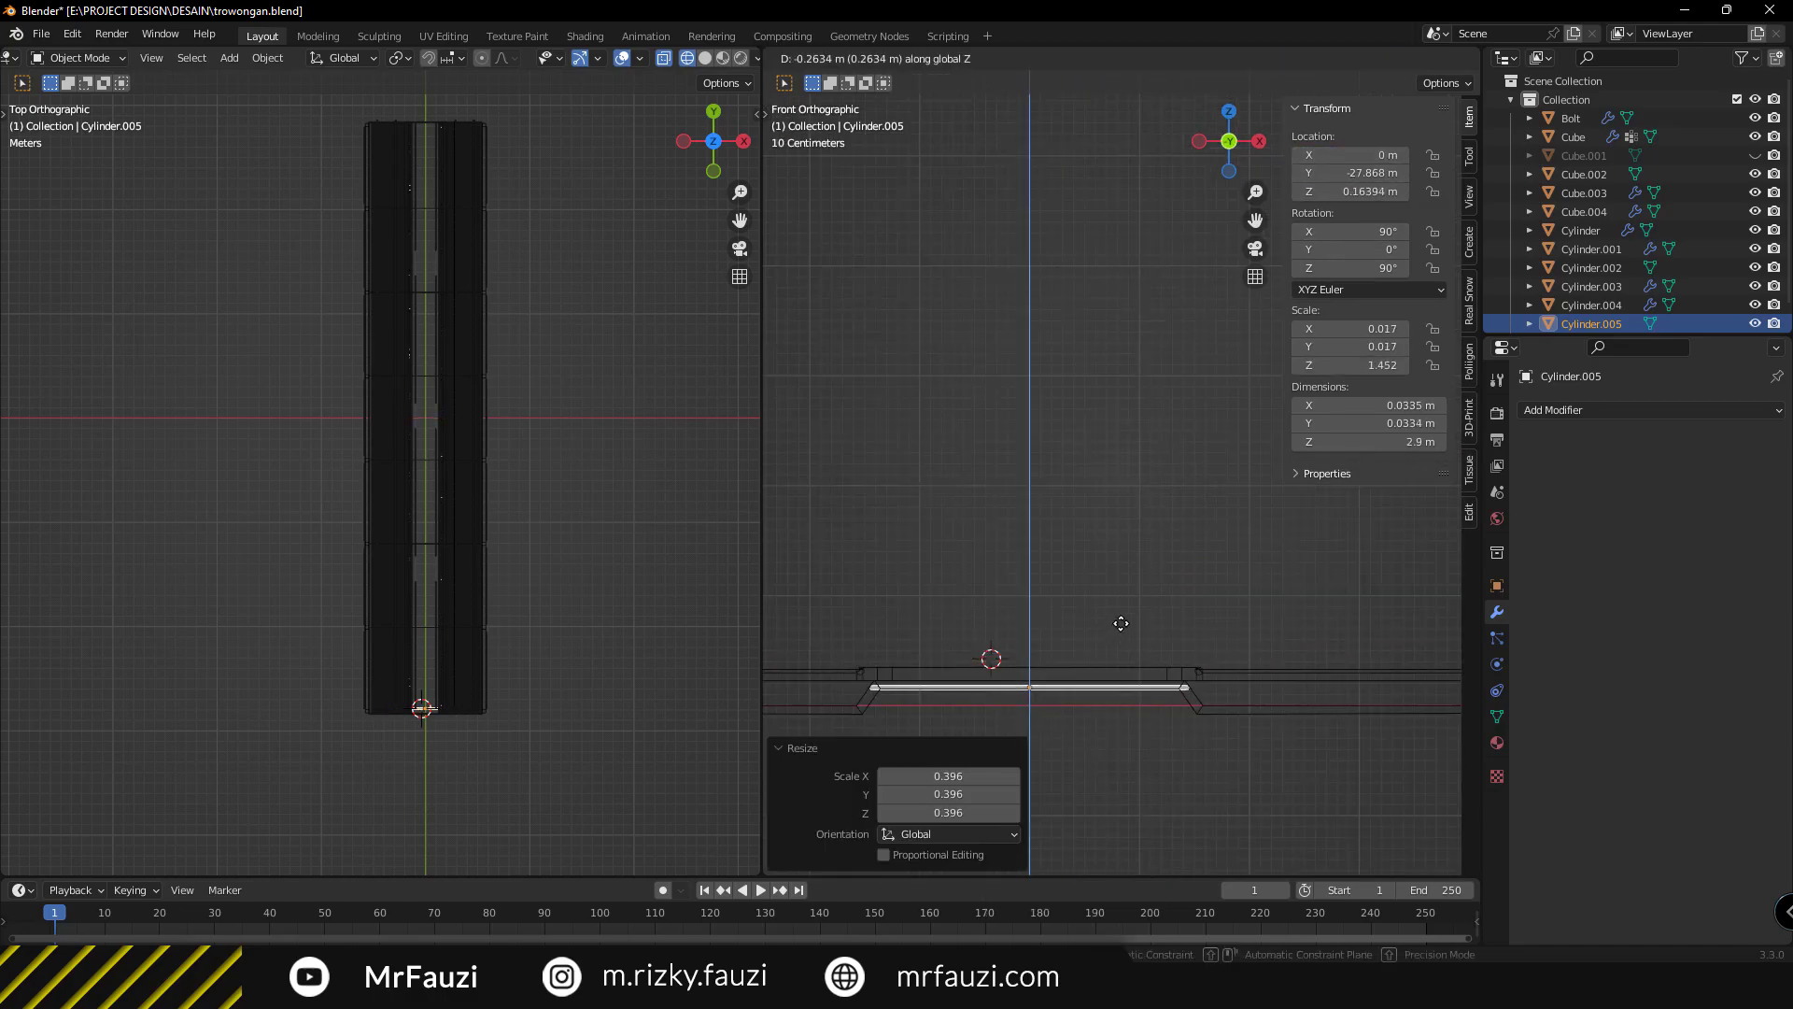
scroll(411, 657, up, 4)
key(g)
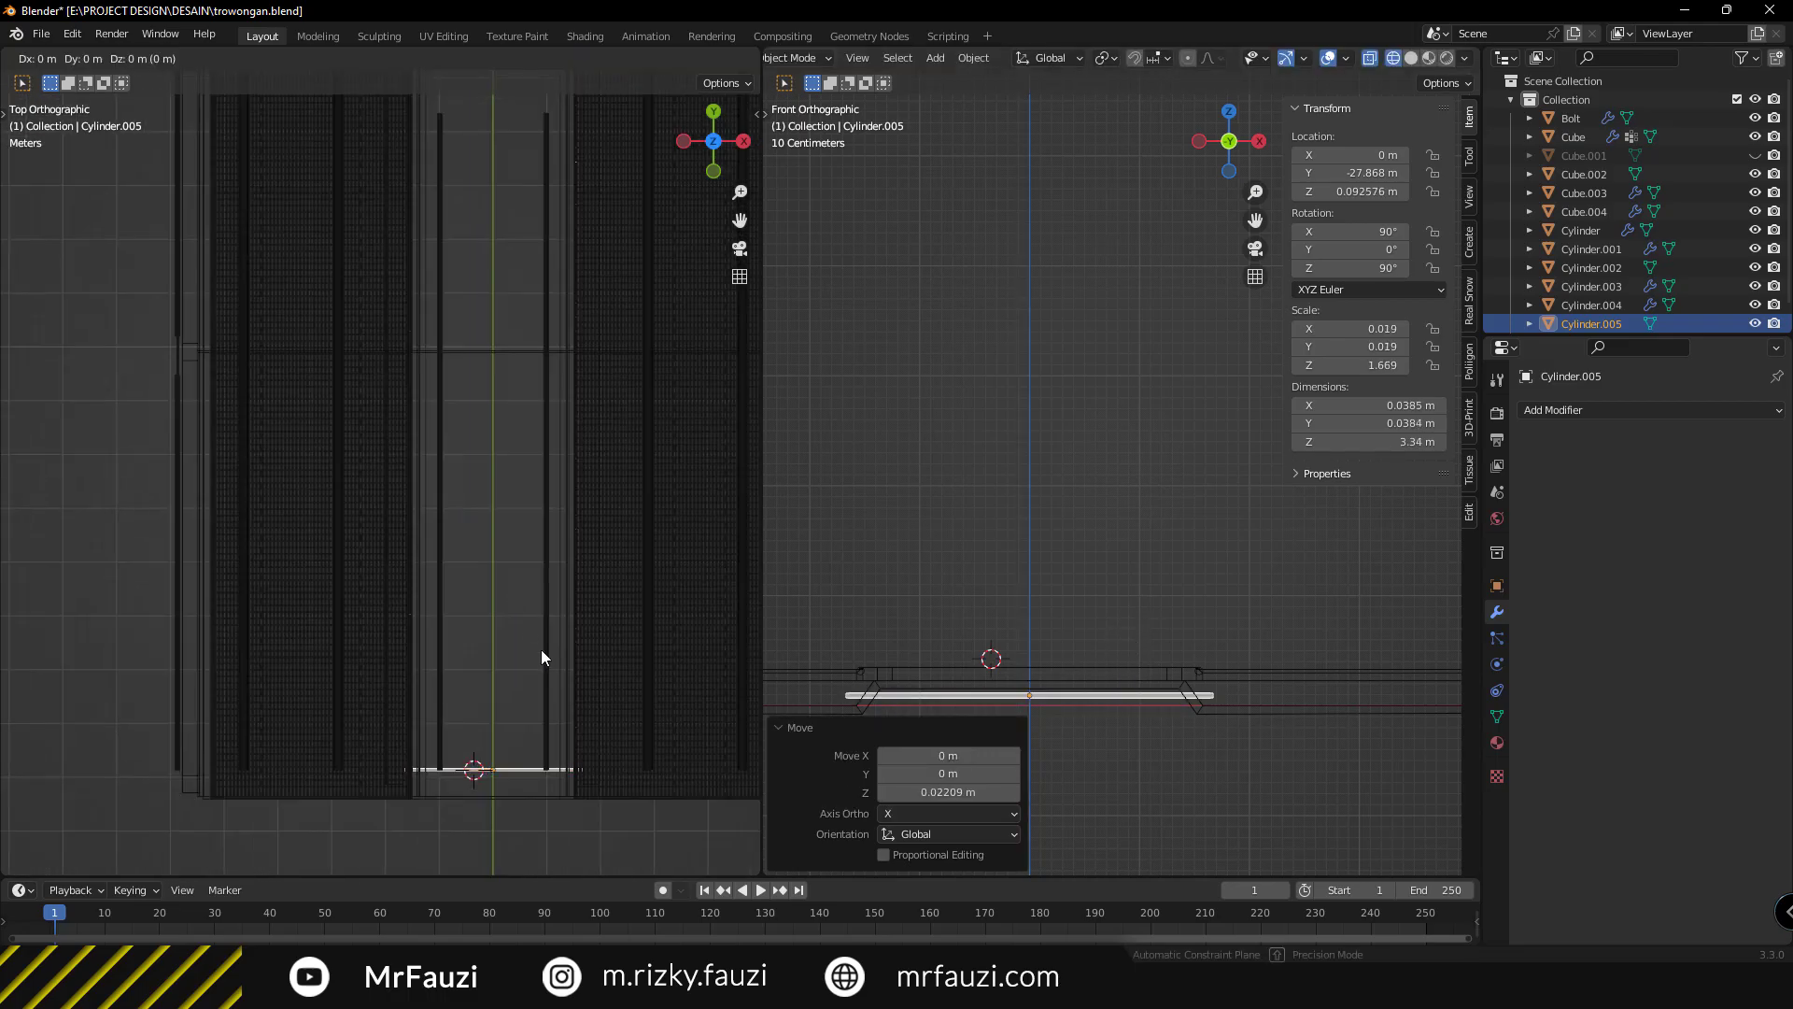
click(556, 651)
click(1648, 410)
click(1420, 461)
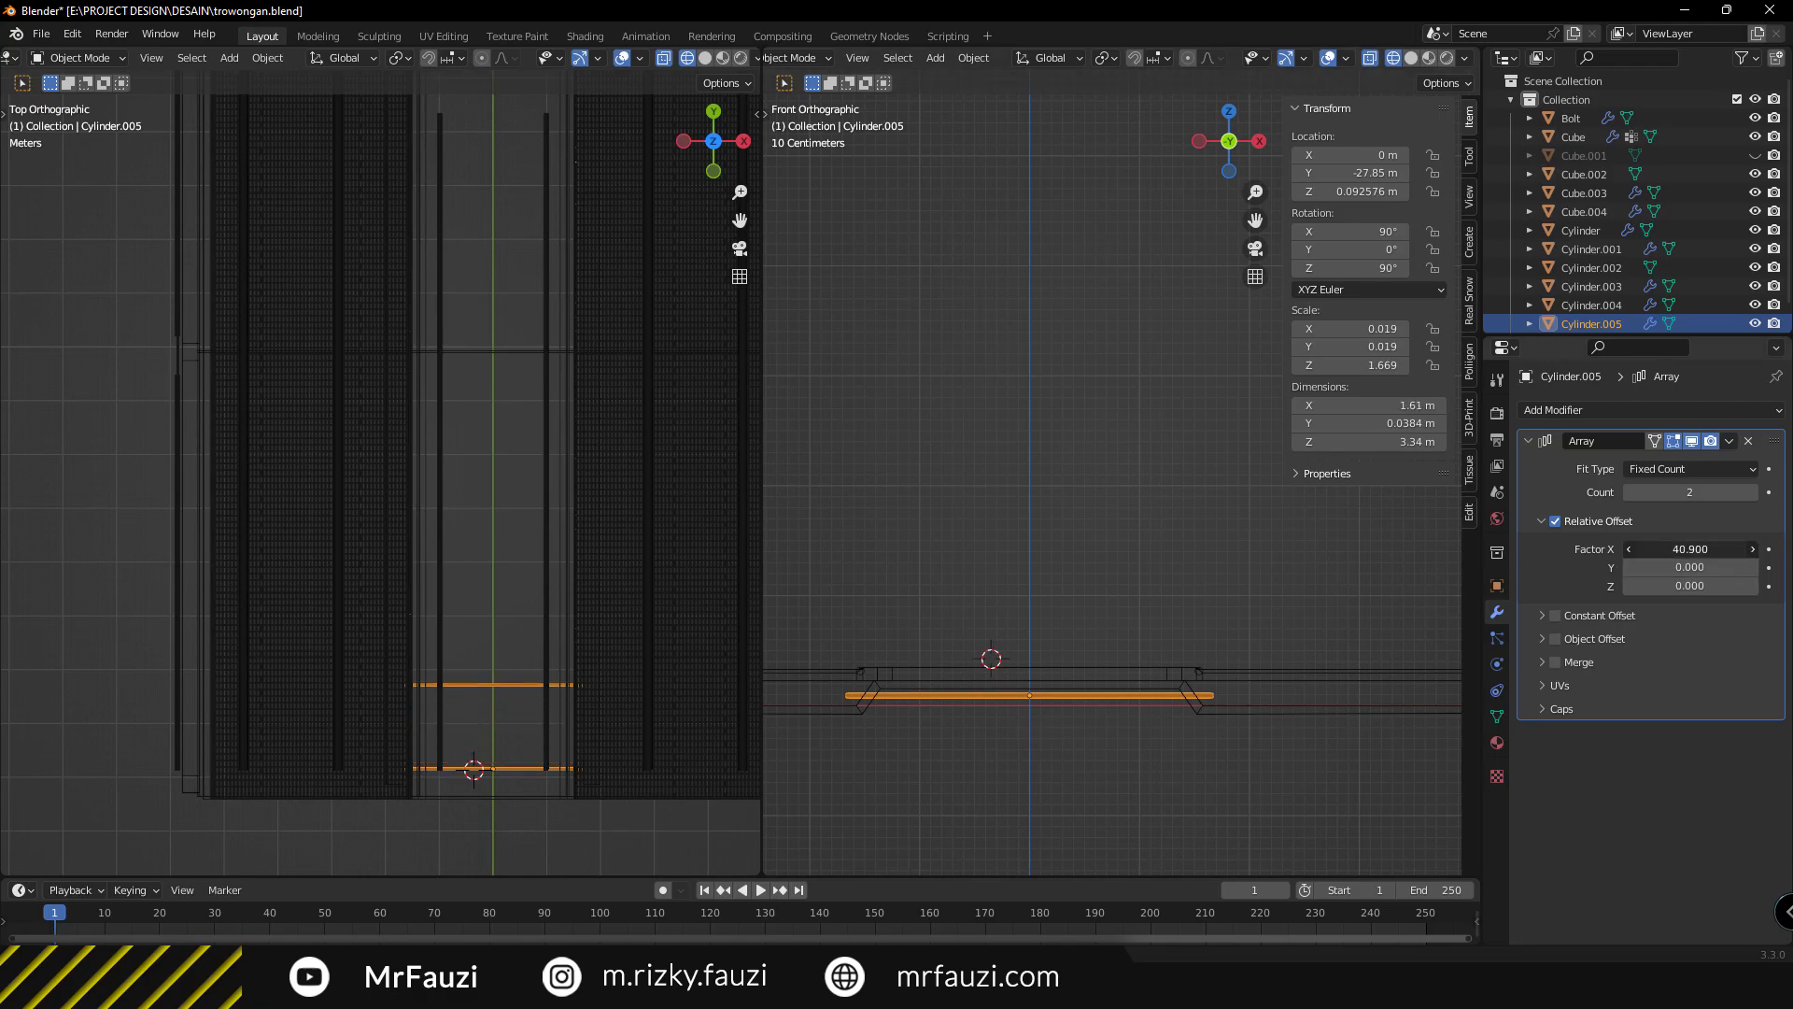
drag(1691, 549, 1676, 549)
scroll(420, 717, down, 5)
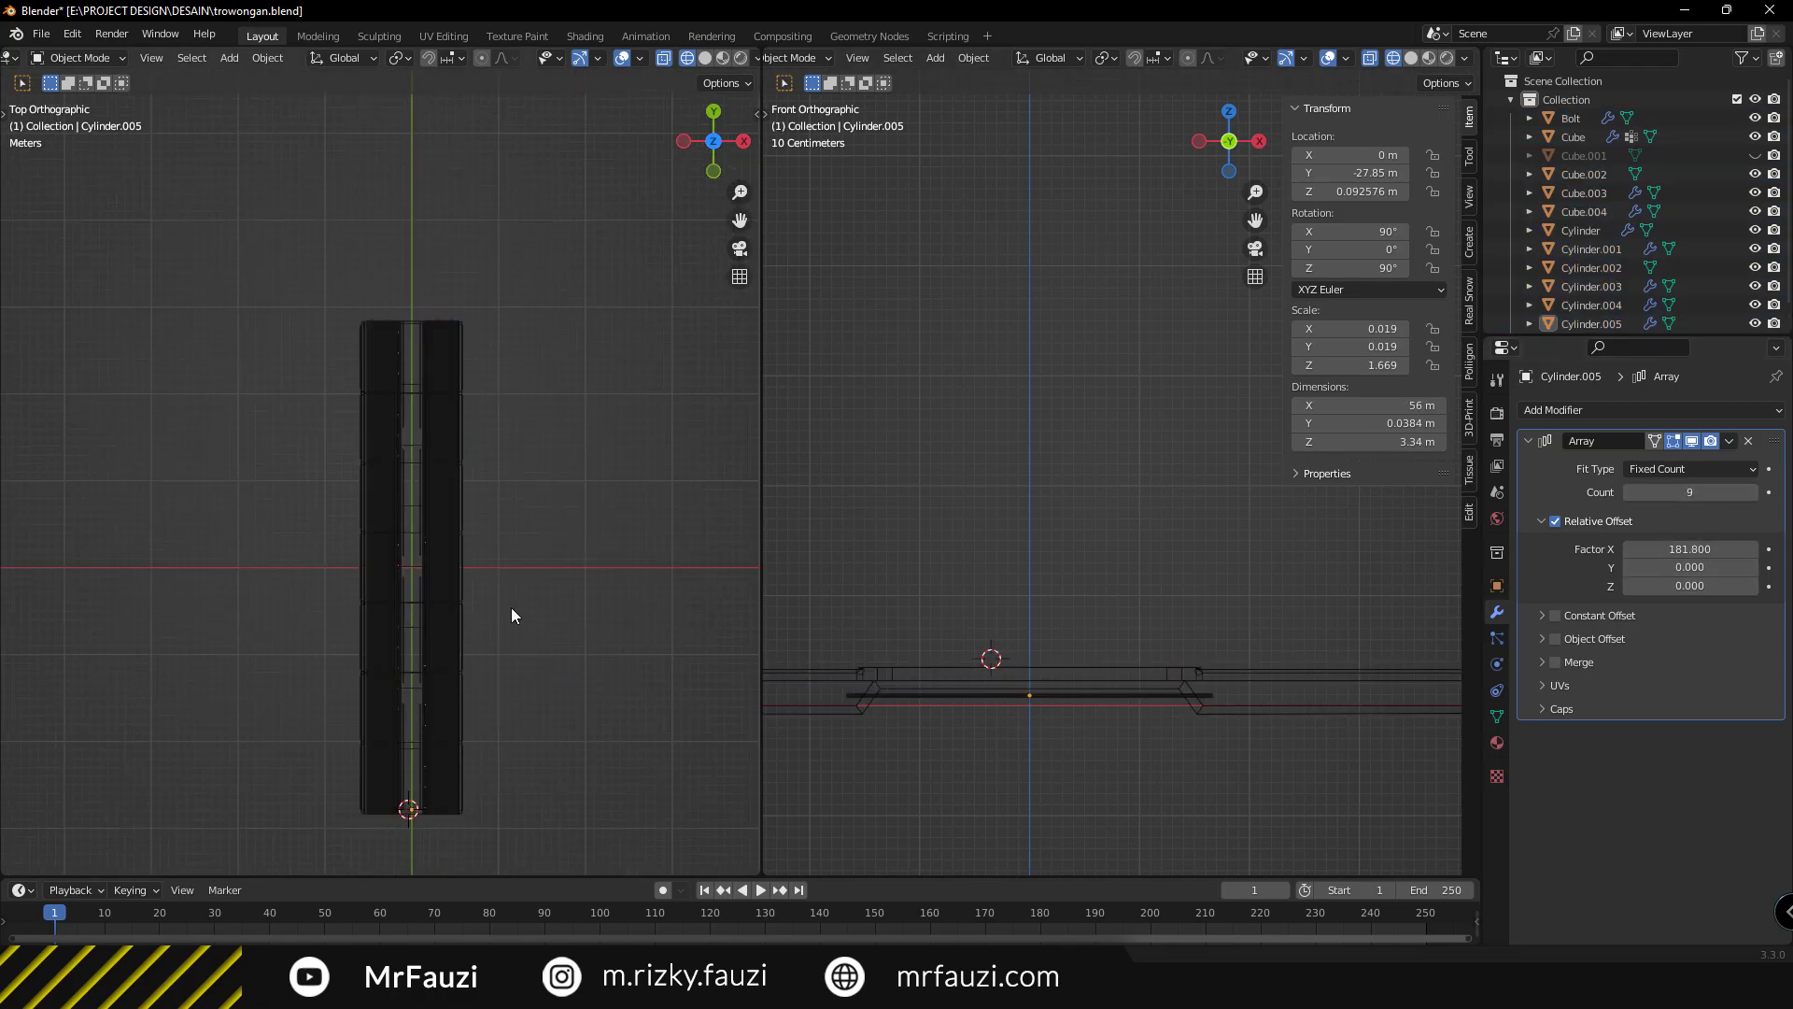
Duplicate the row of floor bars and move the copy up to the ceiling.
middle_drag(511, 614, 436, 665)
click(477, 665)
key(KP_1)
key(shift+d)
key(z)
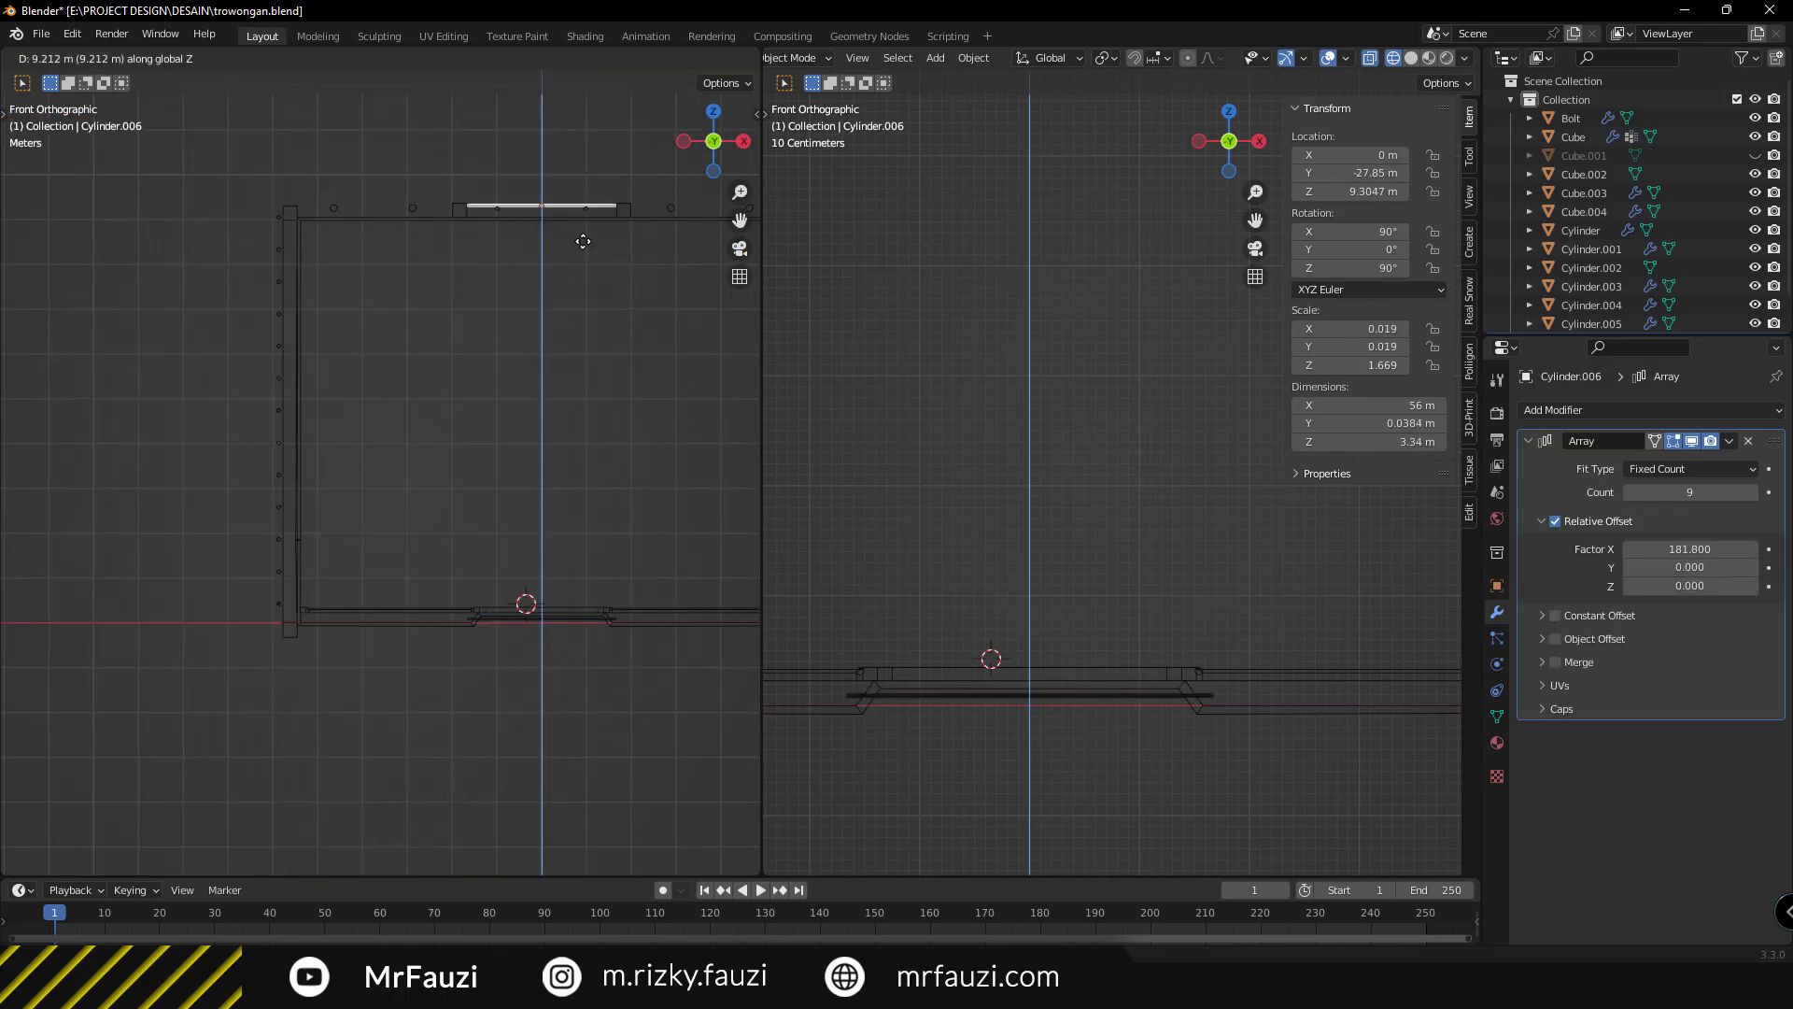
right_click(583, 241)
key(Delete)
mouse_move(596, 289)
middle_down()
mouse_move(540, 484)
mouse_move(422, 612)
mouse_move(368, 629)
mouse_move(994, 722)
middle_up()
Check Cylinder.005's Array (9 copies, relative X 181.8) and place the 3D cursor on the corridor.
click(993, 695)
click(443, 546)
scroll(411, 532, down, 5)
scroll(411, 533, up, 3)
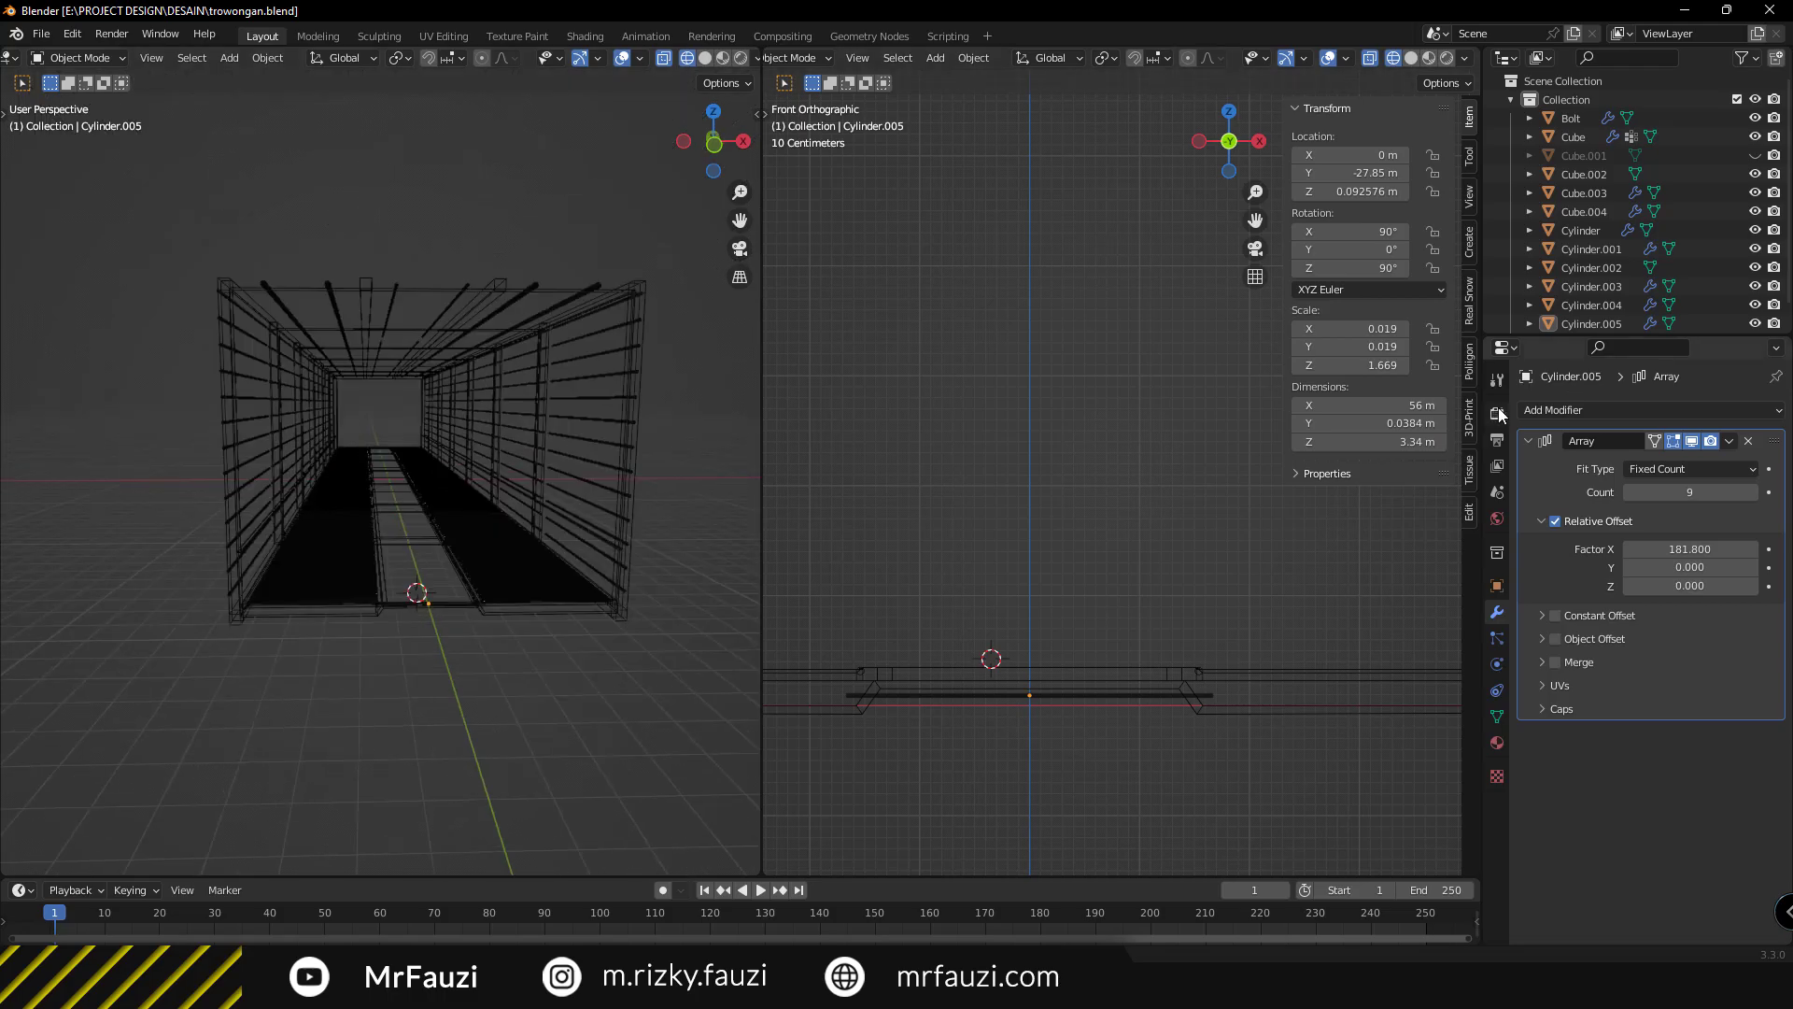
mouse_move(411, 538)
middle_down()
mouse_move(462, 519)
mouse_move(454, 443)
middle_up()
shift+right_click(469, 501)
Add a cube and enlarge it to fit the corridor.
key(shift+a)
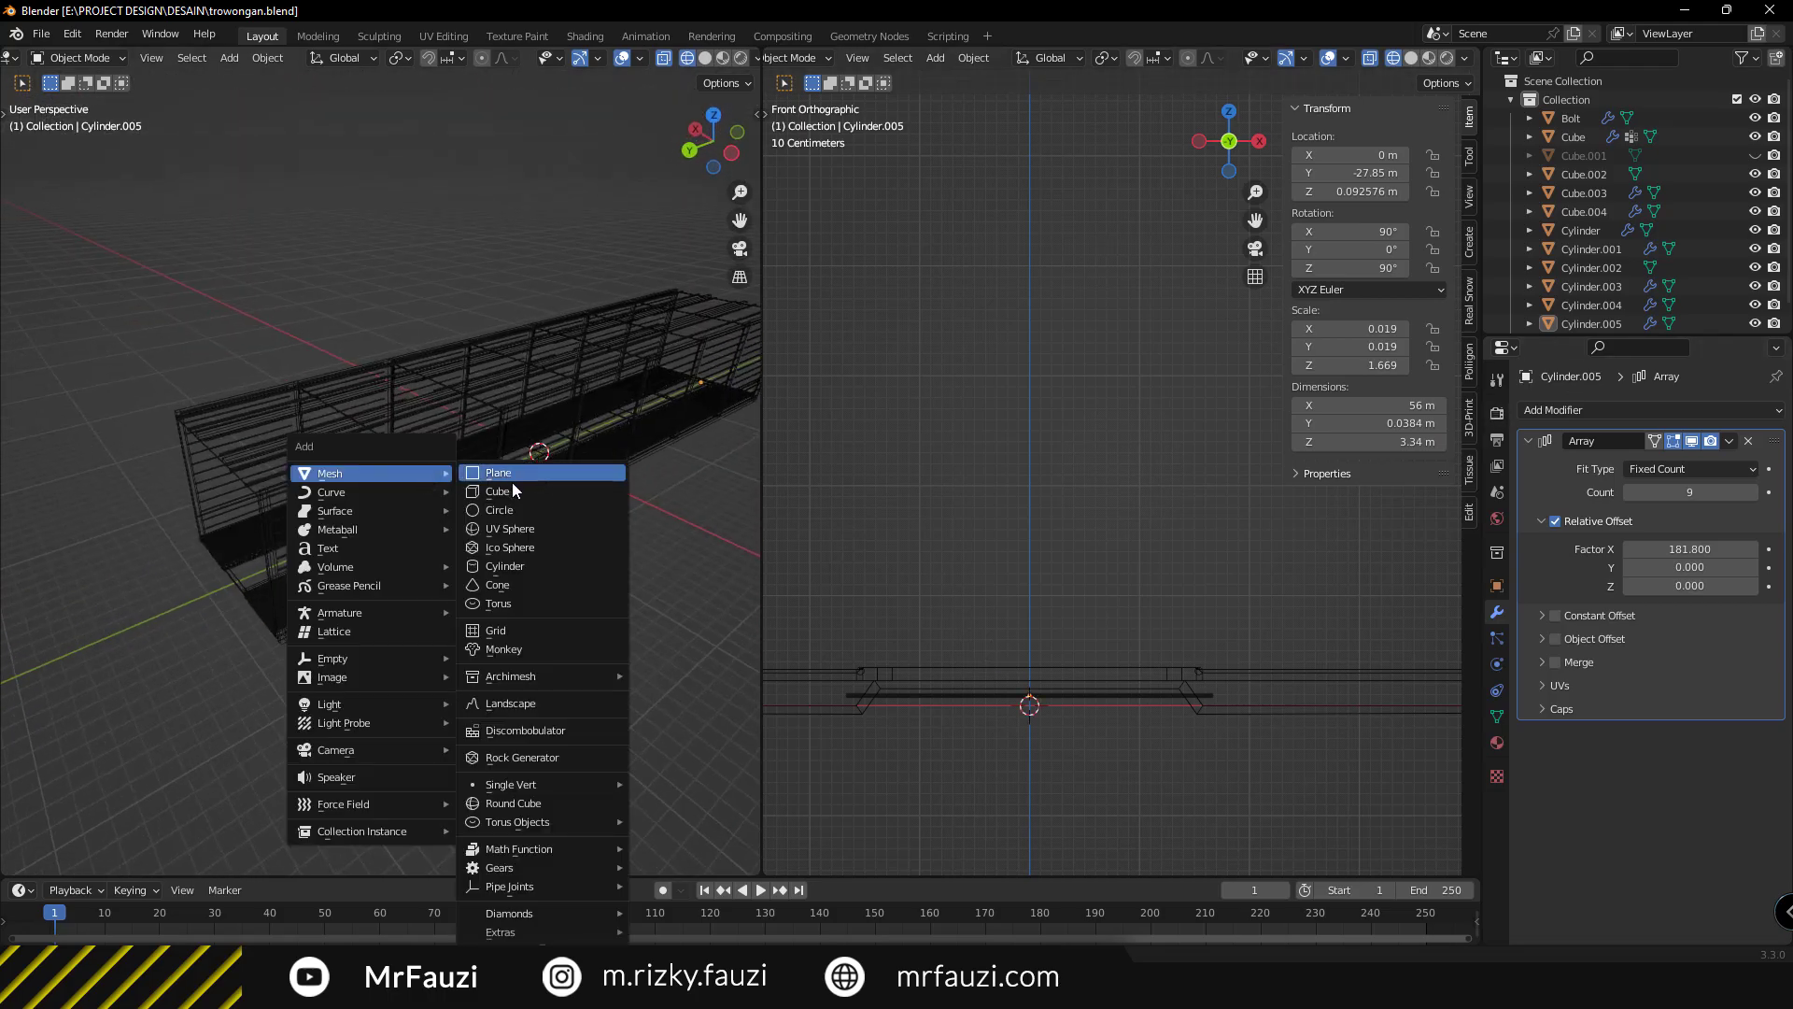
click(511, 482)
key(s)
click(579, 598)
key(KP_1)
key(s)
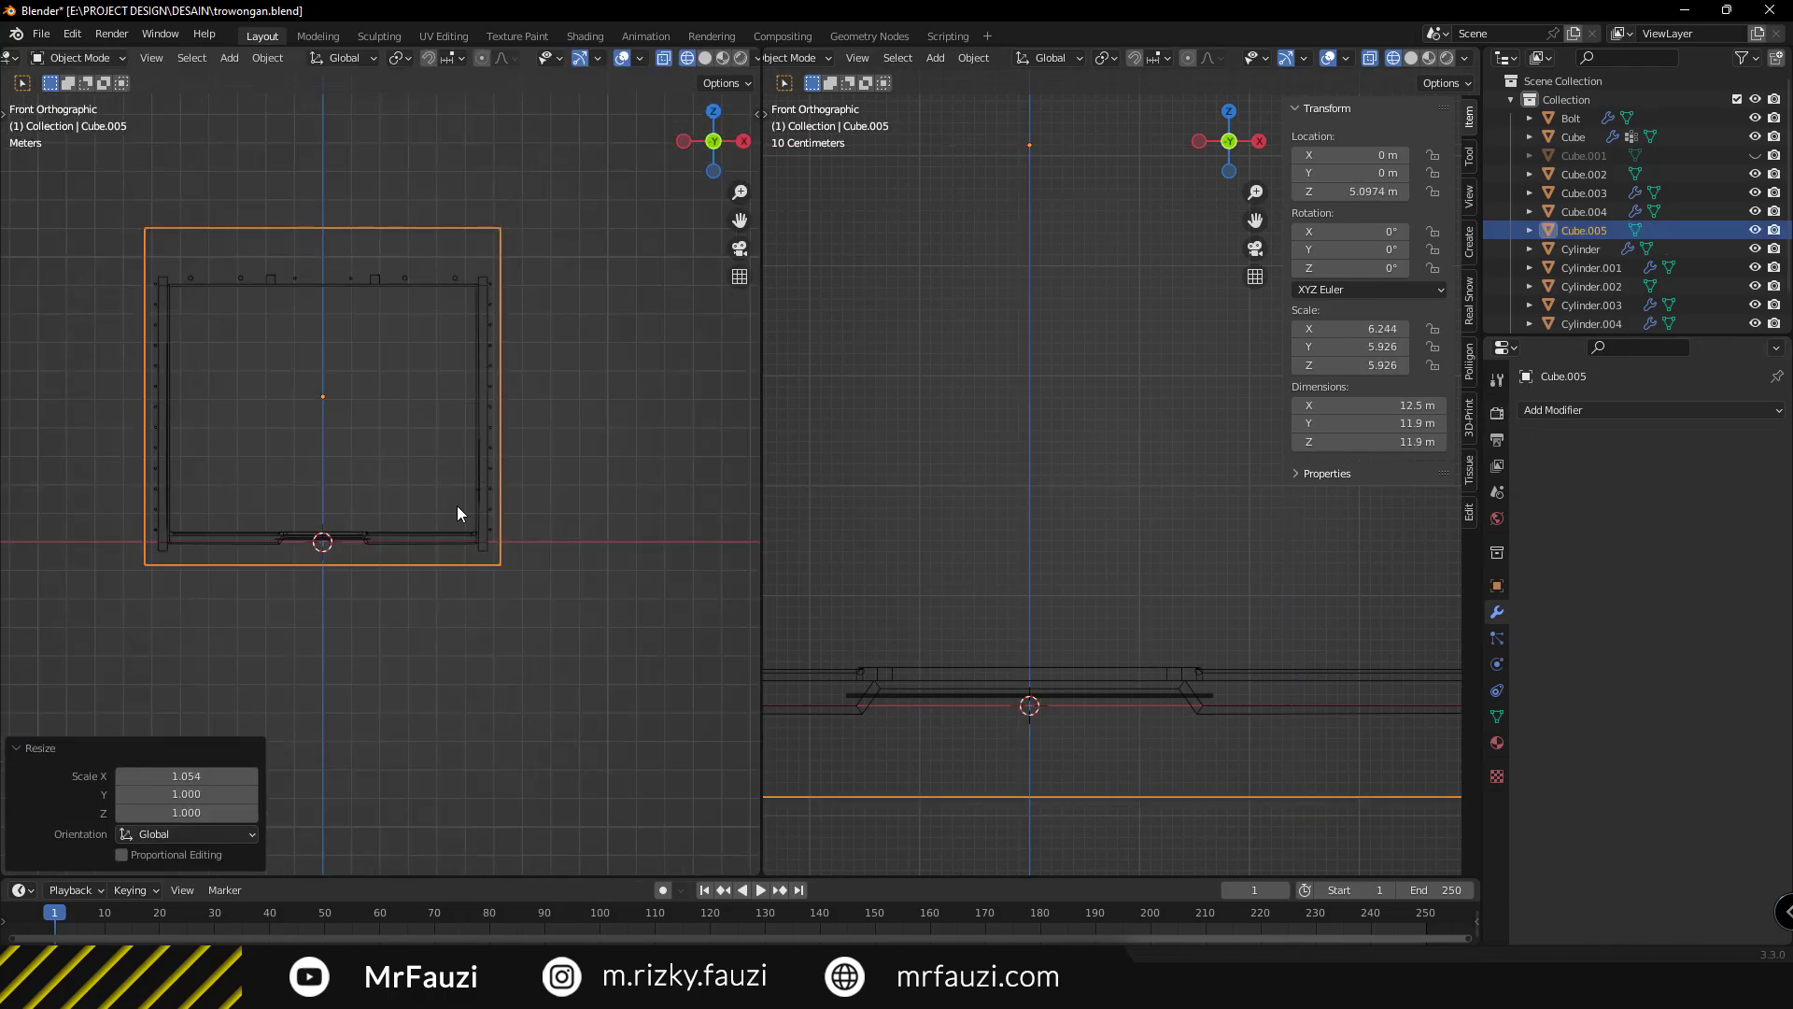
Snap the cube into place, reset its location and rescale its height along Z.
middle_drag(336, 605, 448, 523)
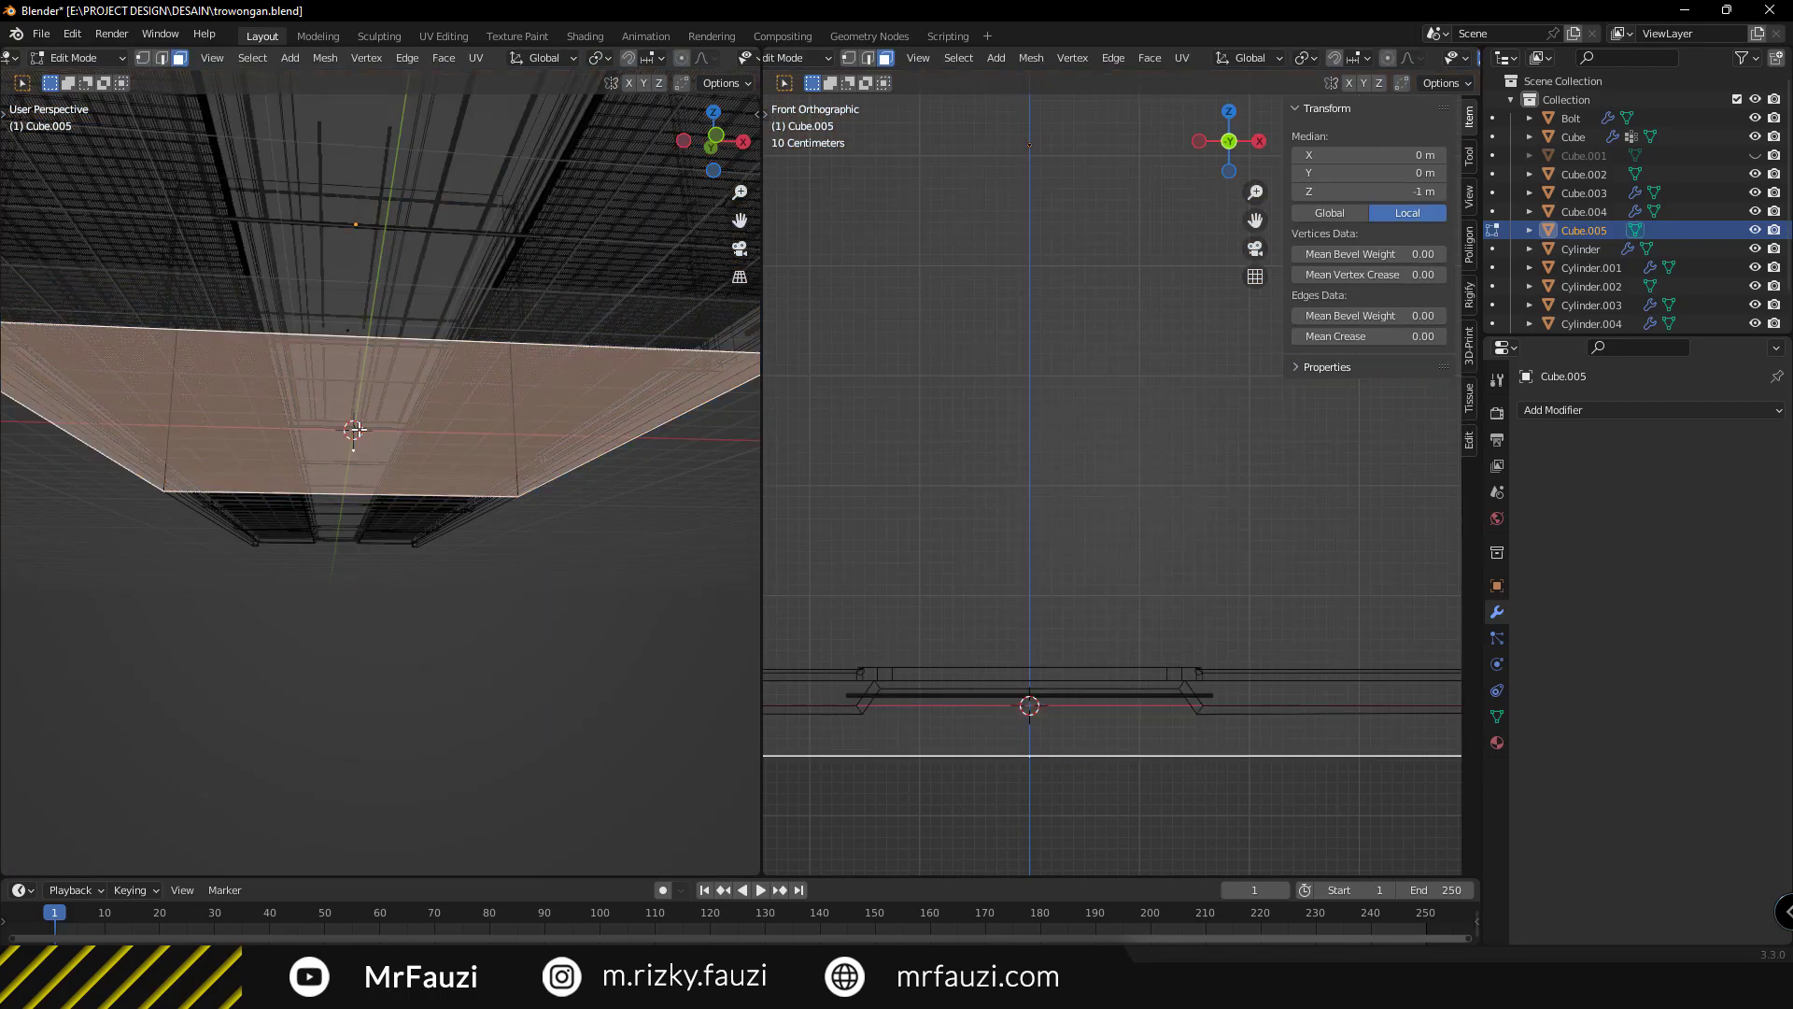
right_click(290, 445)
click(453, 531)
key(KP_1)
key(alt+g)
key(s)
key(z)
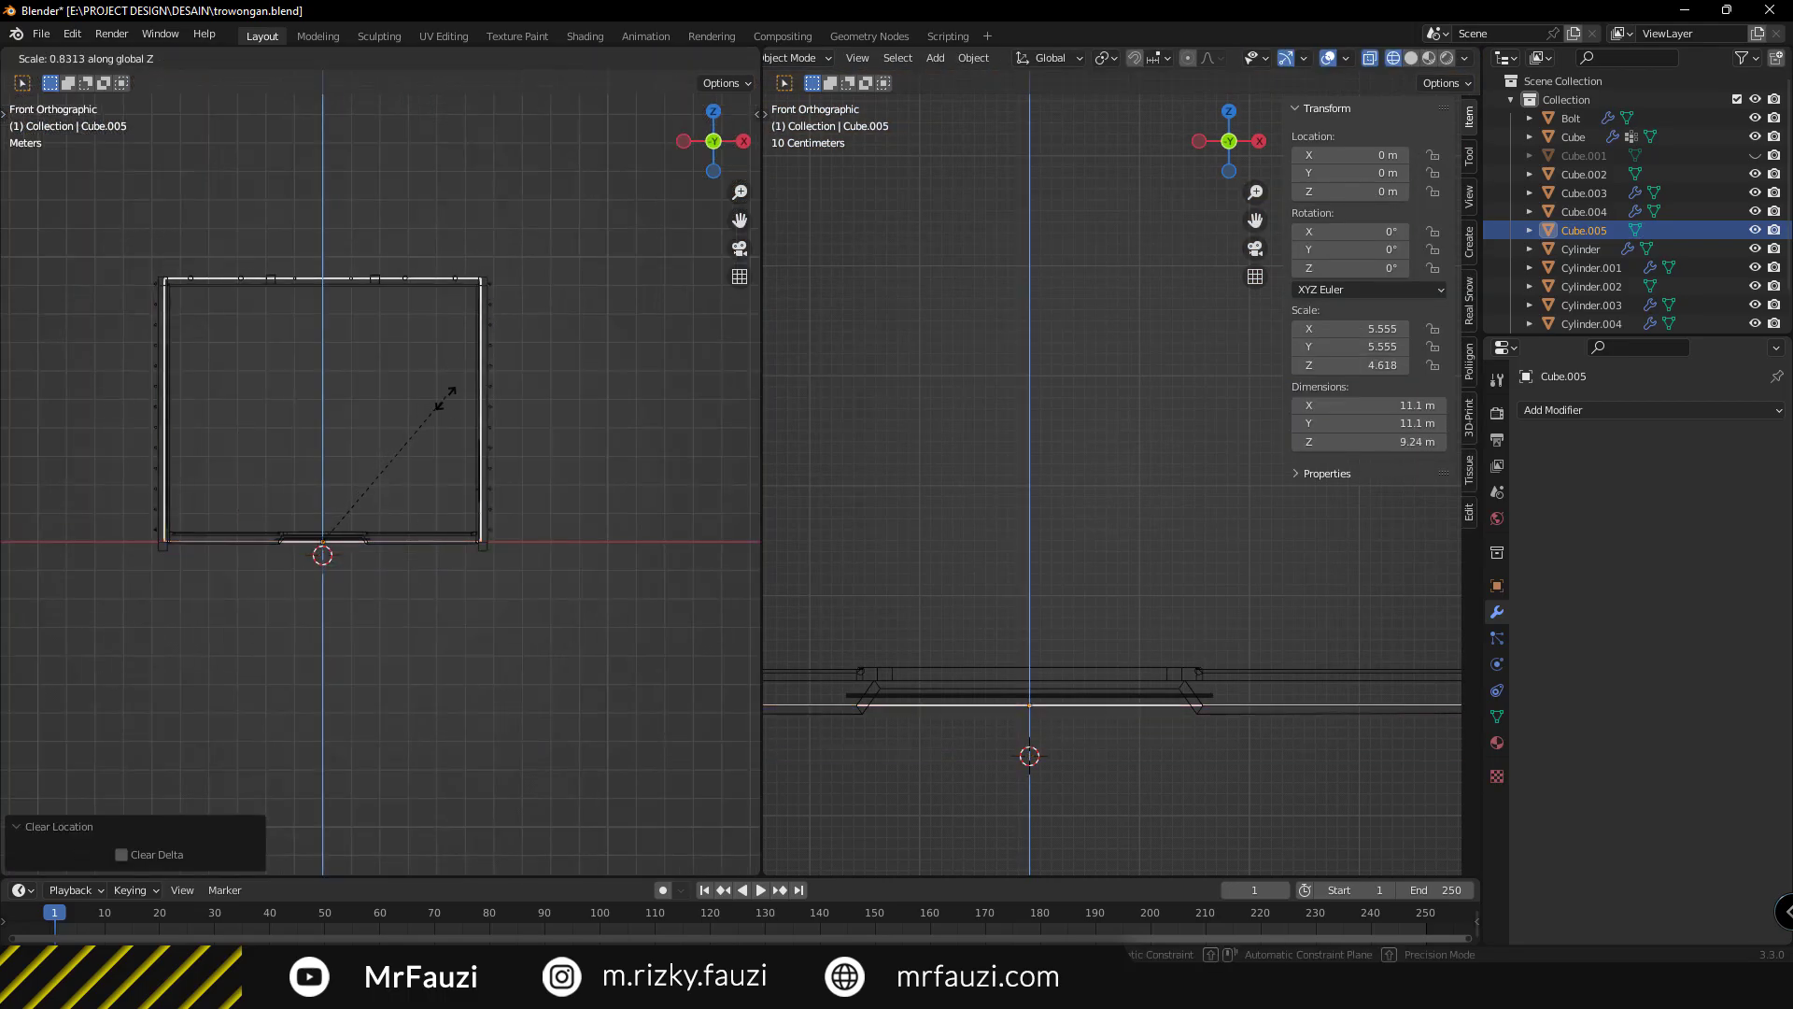
key(Return)
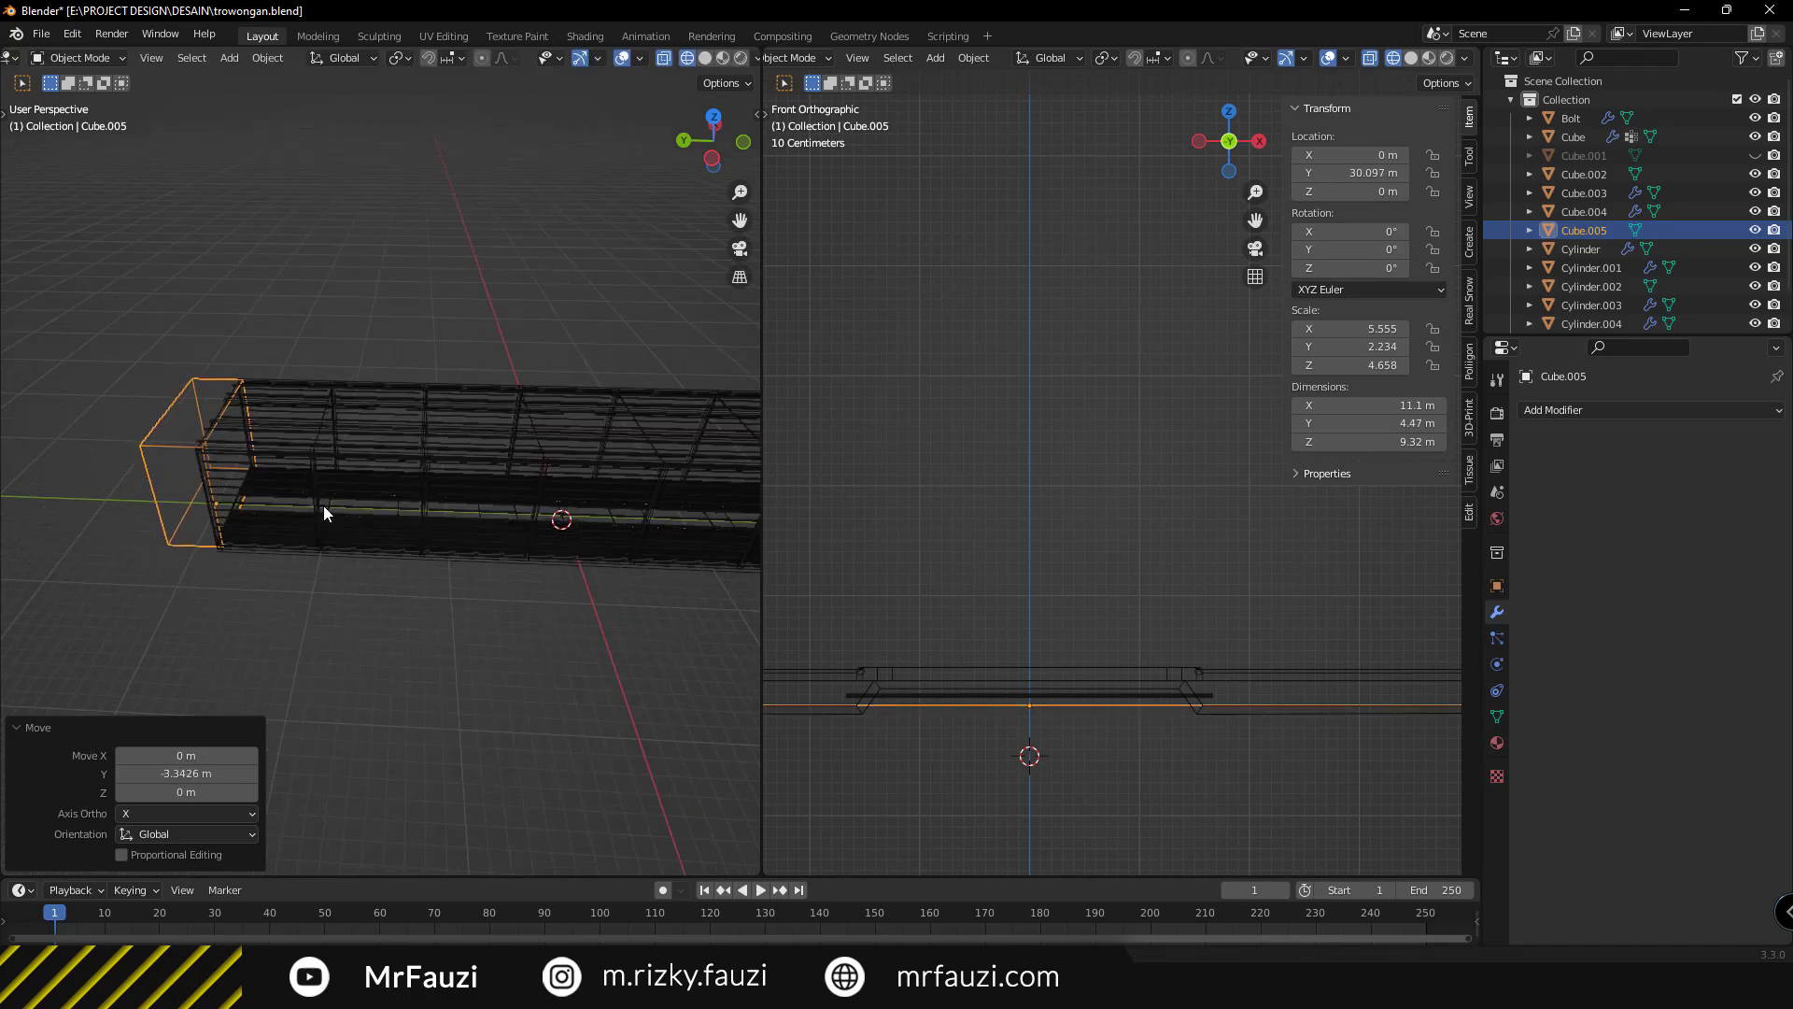
Isolate the cube and delete its front face to open the box.
middle_drag(467, 467, 1039, 513)
key(KP_Divide)
middle_drag(1005, 574, 1118, 487)
key(Tab)
click(1119, 488)
key(x)
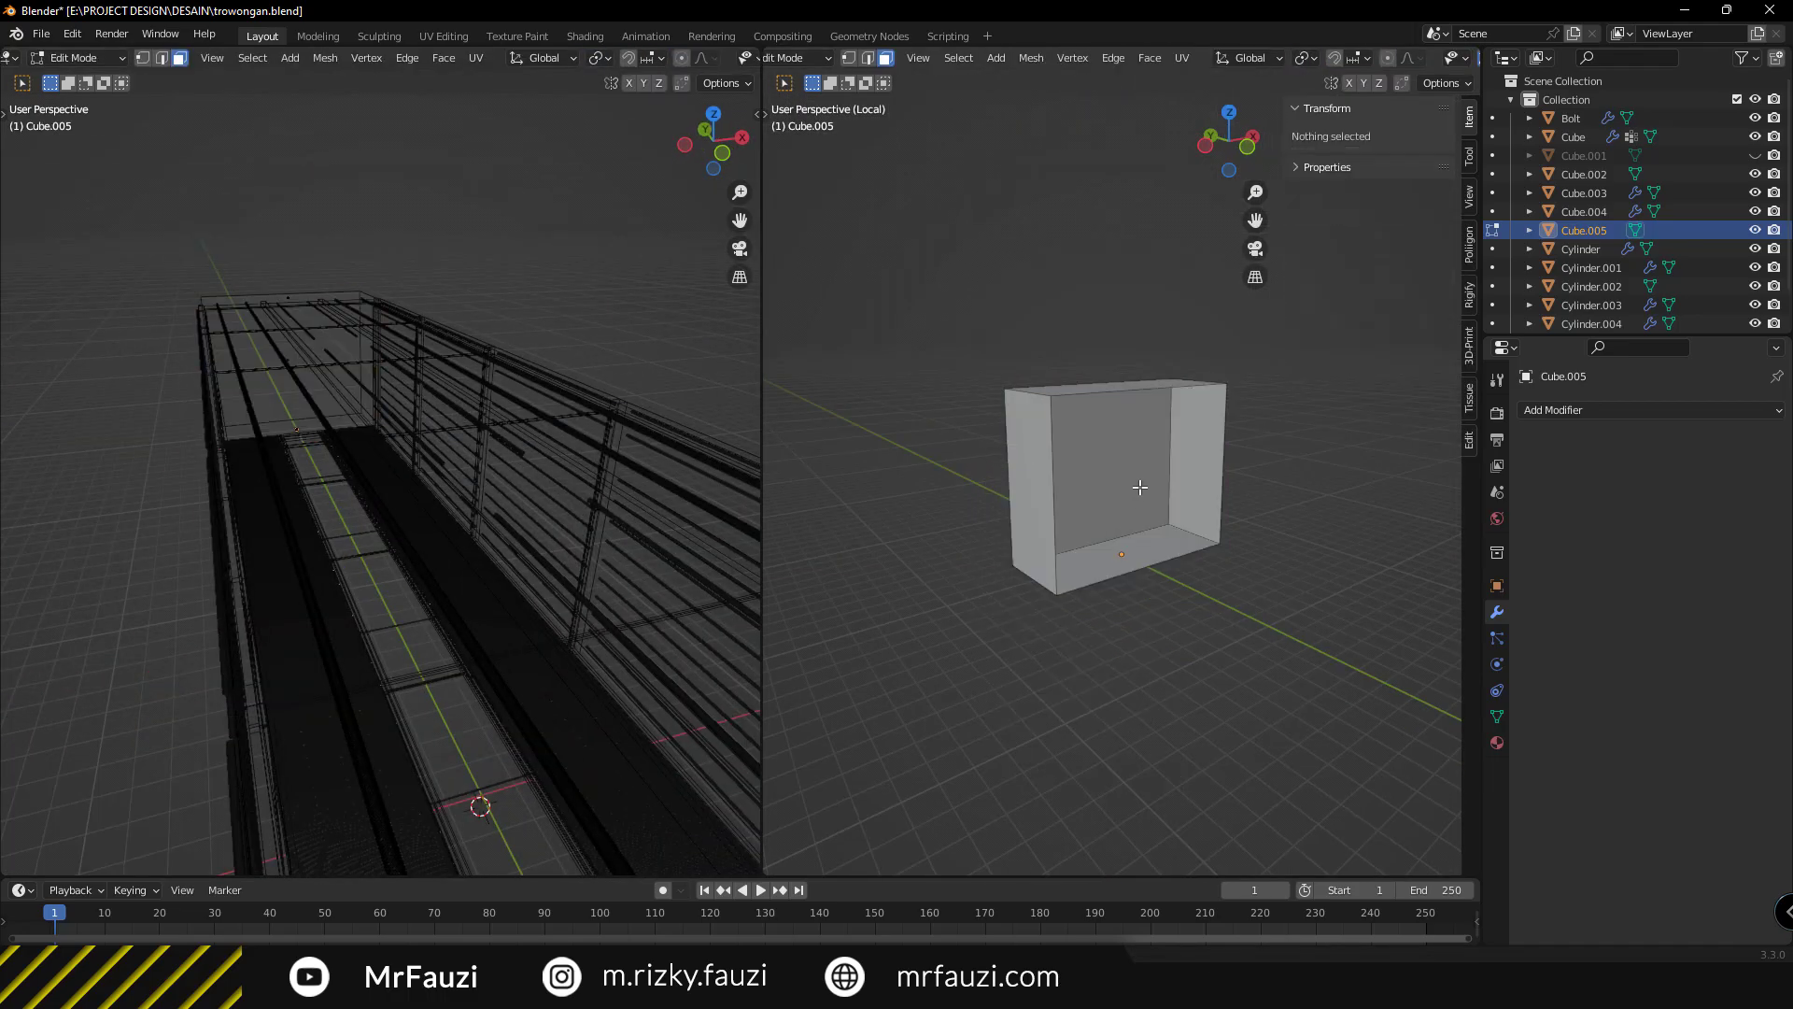
mouse_move(420, 466)
middle_down()
mouse_move(560, 579)
mouse_move(482, 659)
mouse_move(450, 324)
middle_up()
scroll(578, 592, up, 5)
key(a)
click(482, 659)
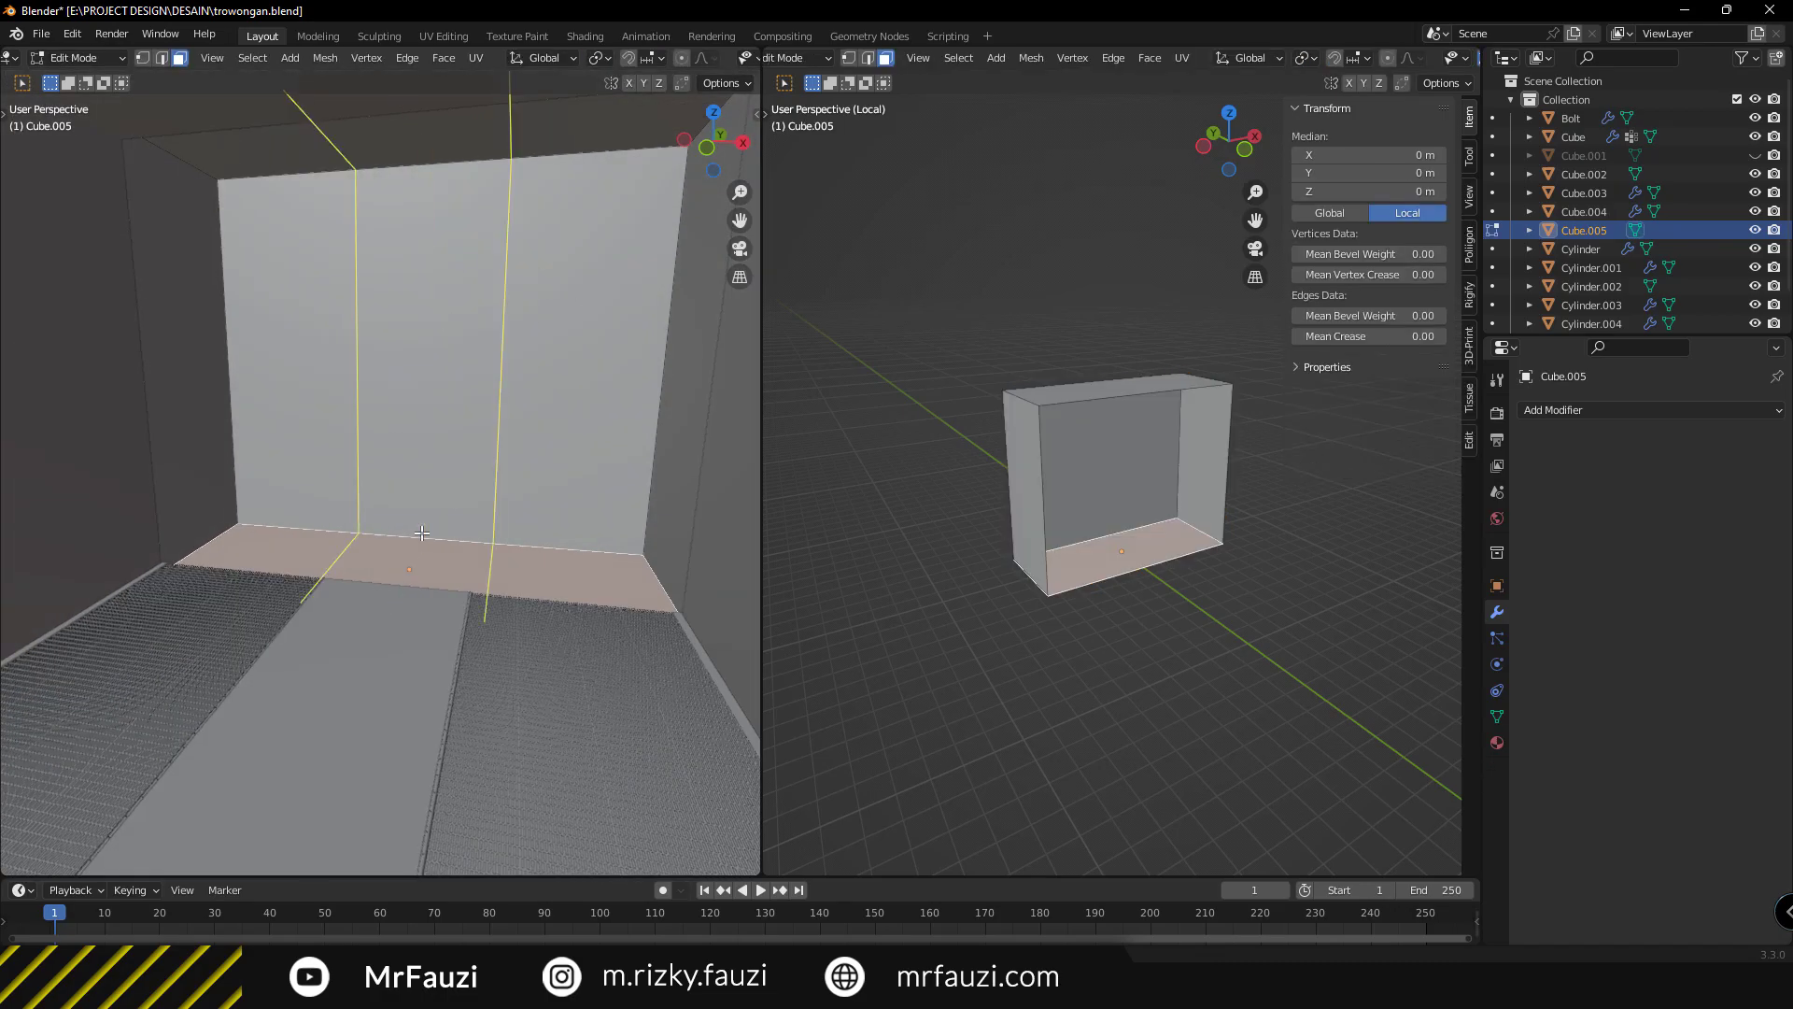
Add two vertical loop cuts narrowed to a centre strip, plus one horizontal loop cut.
key(ctrl+r)
click(580, 512)
key(s)
key(x)
click(1167, 560)
key(s)
key(x)
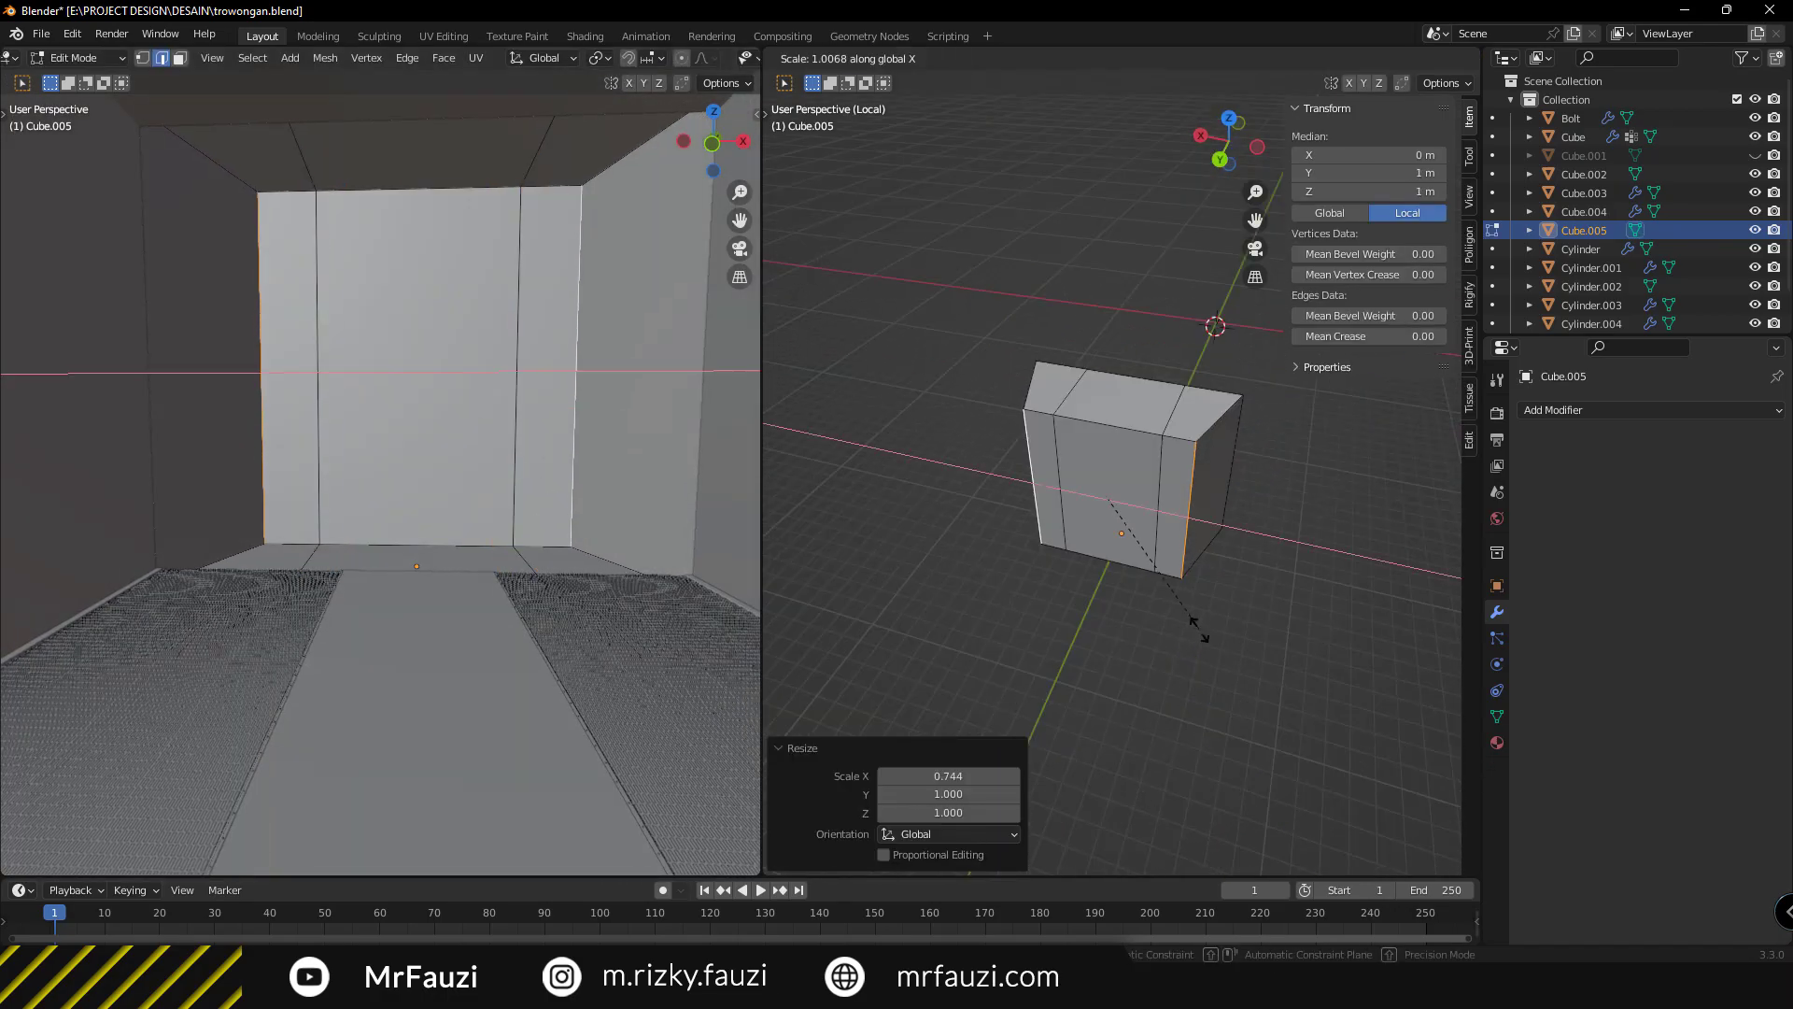
click(1204, 635)
key(ctrl+r)
click(679, 429)
Extrude the centre front face outward 0.335 m to form the doorway.
key(3)
click(401, 373)
mouse_move(401, 373)
middle_down()
mouse_move(363, 364)
mouse_move(401, 481)
middle_up()
key(e)
click(444, 493)
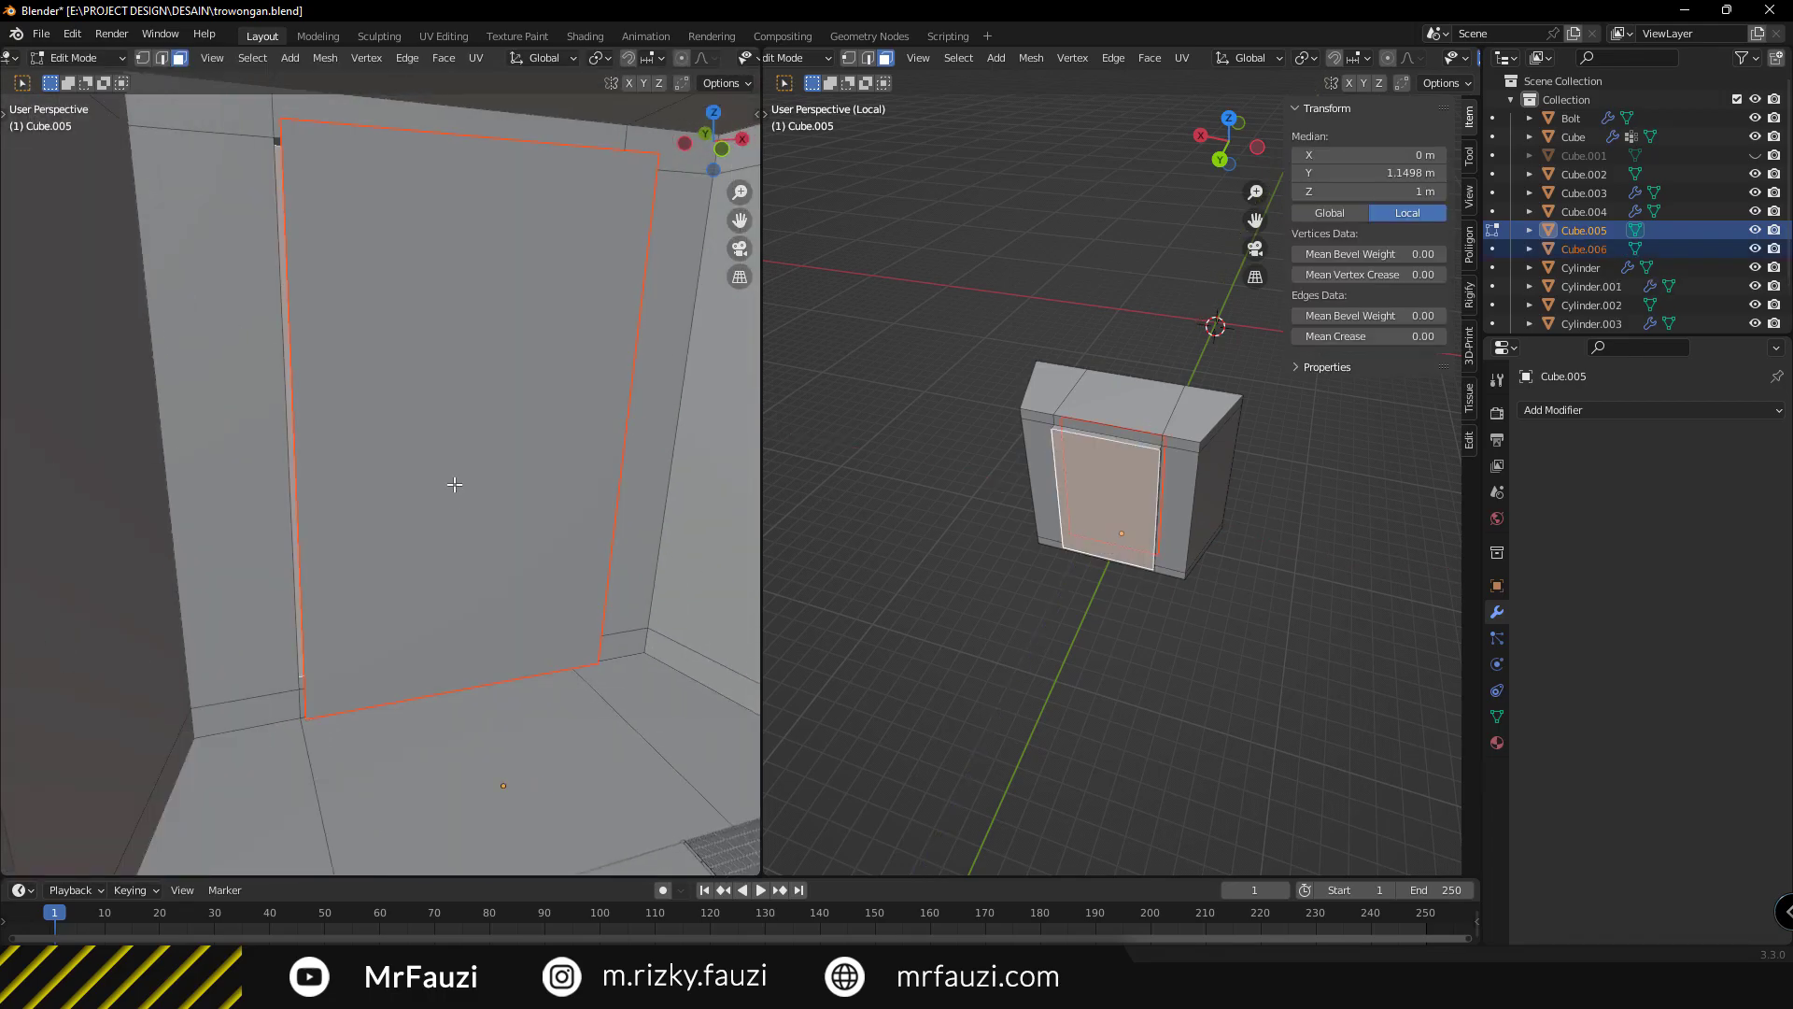
Separate the doorway face into its own door object with its origin at the 3D cursor.
key(shift+s)
key(p)
key(Tab)
right_click(467, 543)
click(582, 594)
key(Tab)
scroll(481, 499, down, 1)
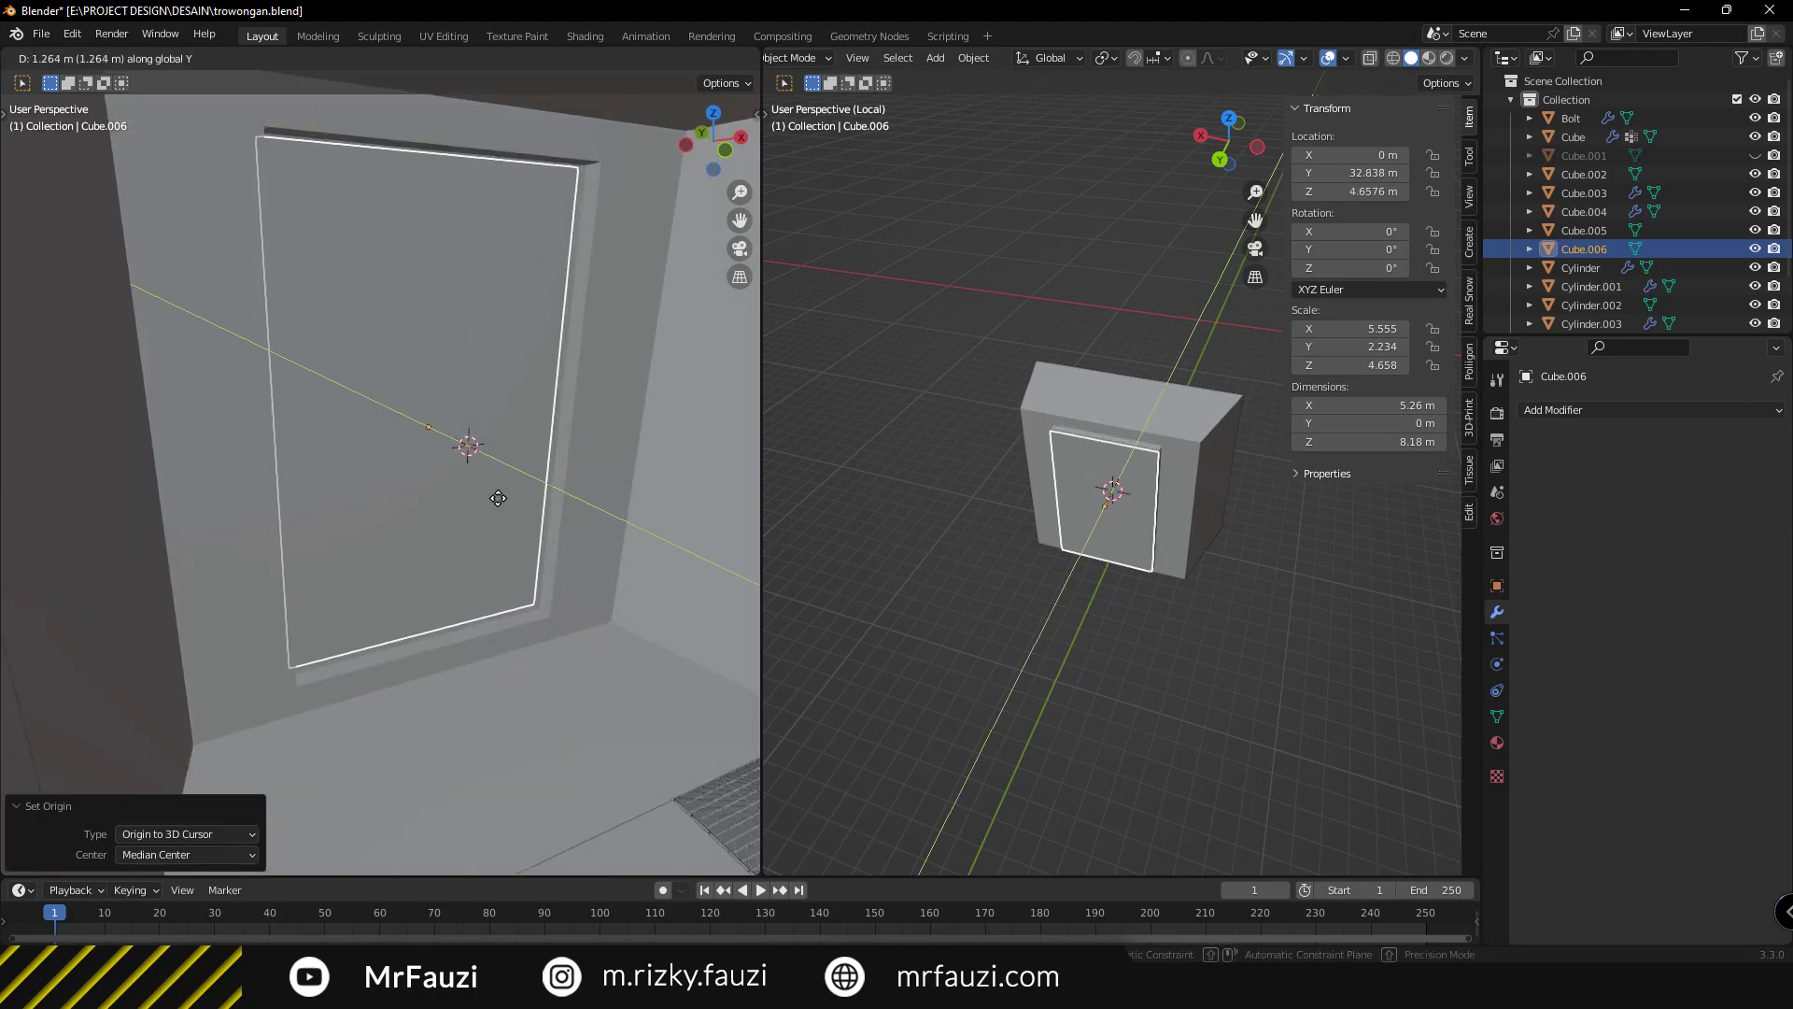
click(474, 524)
Frame the door from the front and add loop cuts across it, scaled in width.
key(KP_Decimal)
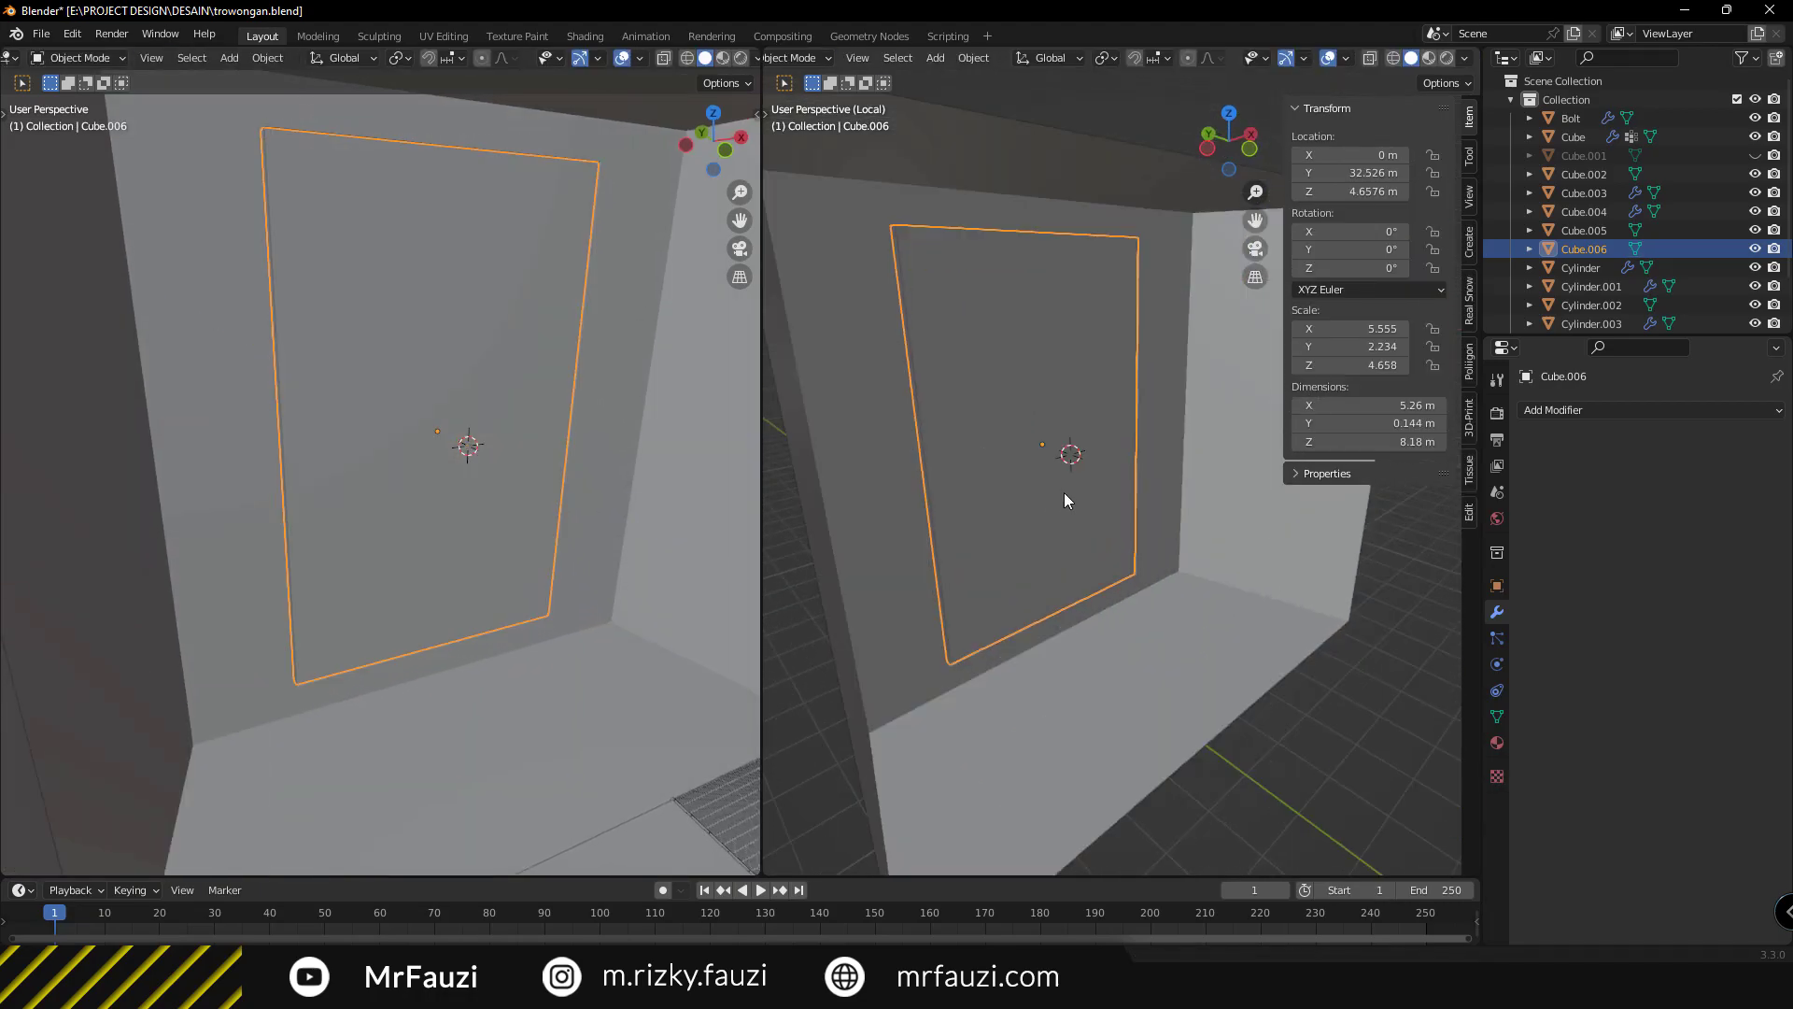
key(KP_1)
scroll(1061, 575, down, 1)
key(ctrl+r)
scroll(1047, 320, up, 1)
click(1047, 321)
right_click(1047, 320)
key(s)
key(x)
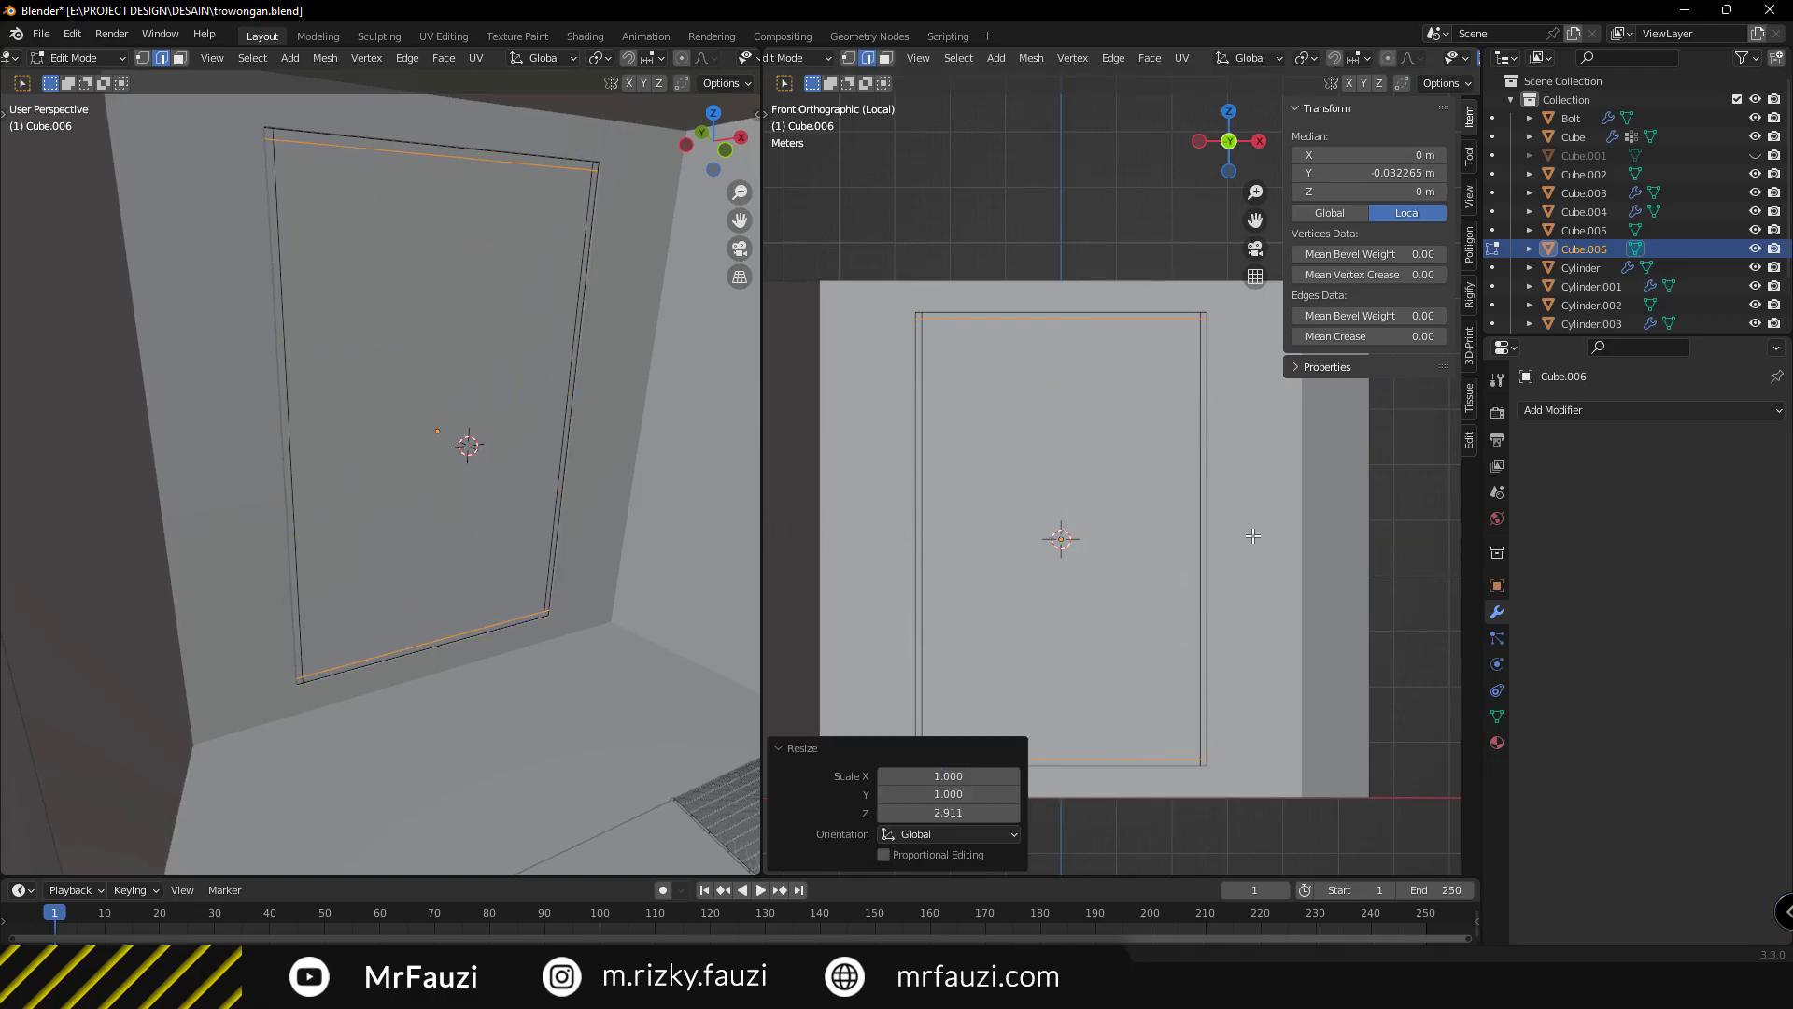
scroll(1253, 535, up, 2)
Extrude the door face to give the door thickness.
key(3)
click(1282, 753)
middle_drag(1282, 753, 1174, 593)
key(e)
click(1290, 607)
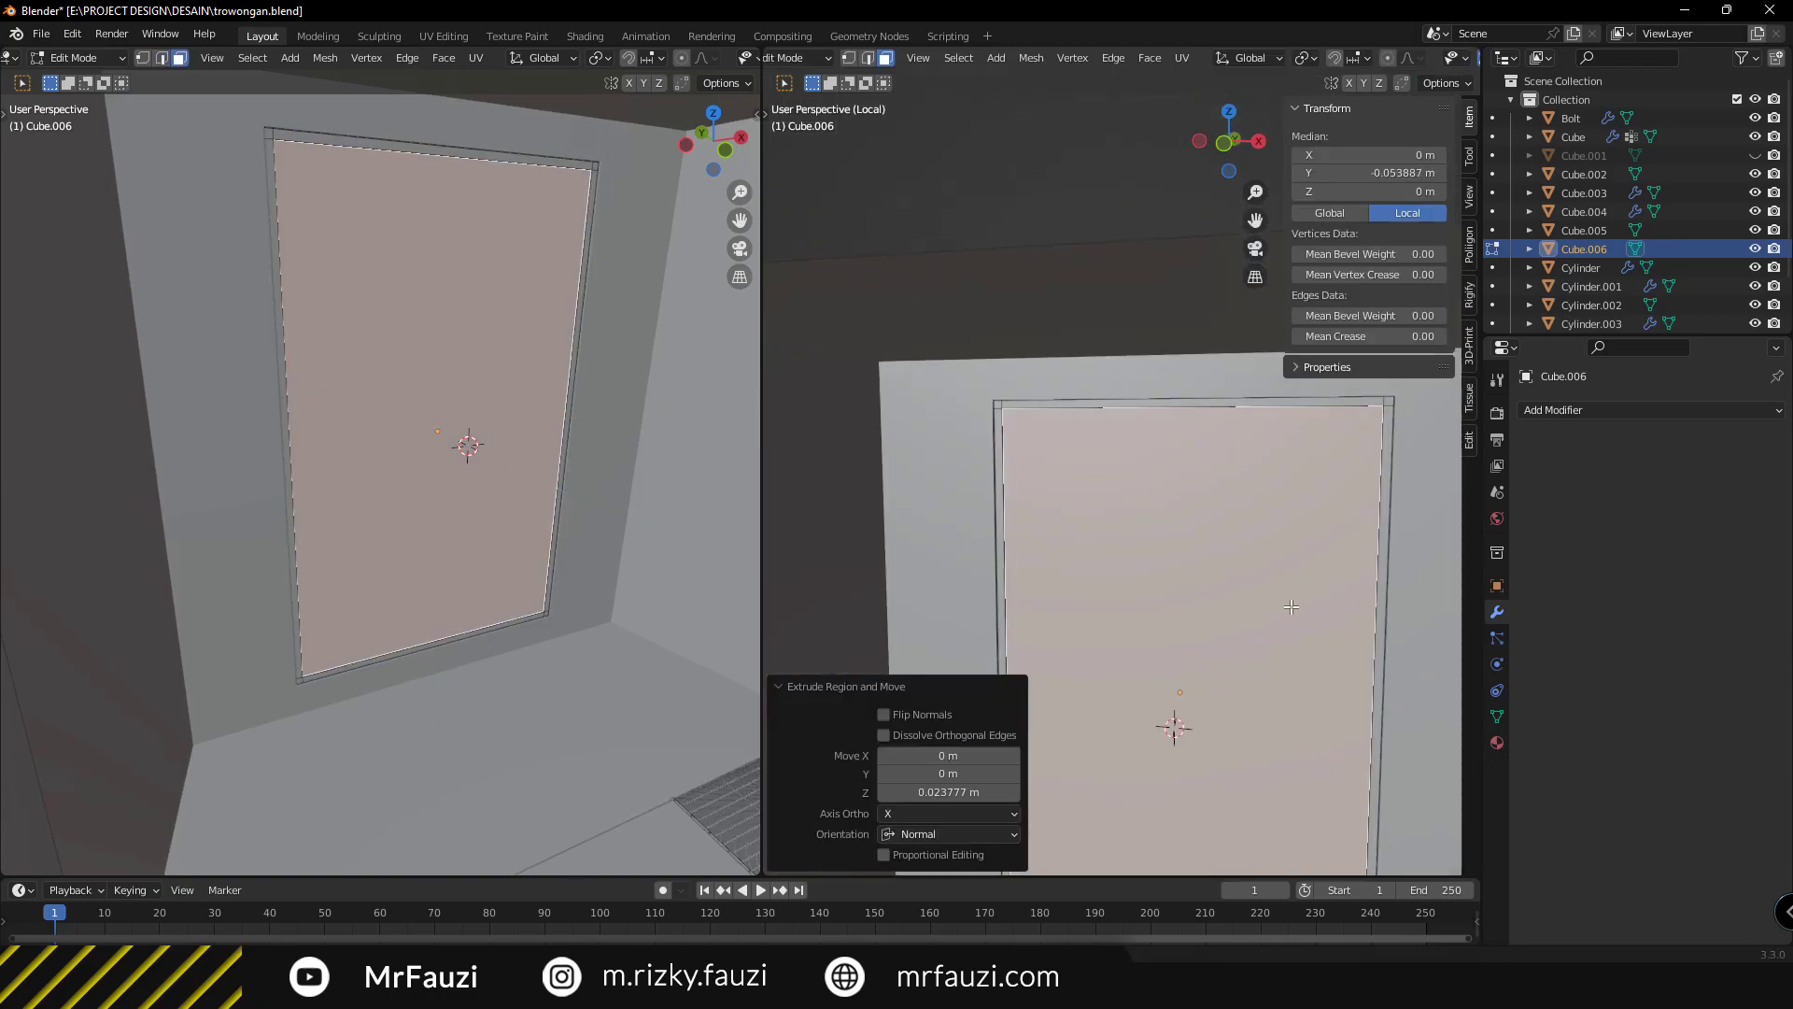
key(KP_1)
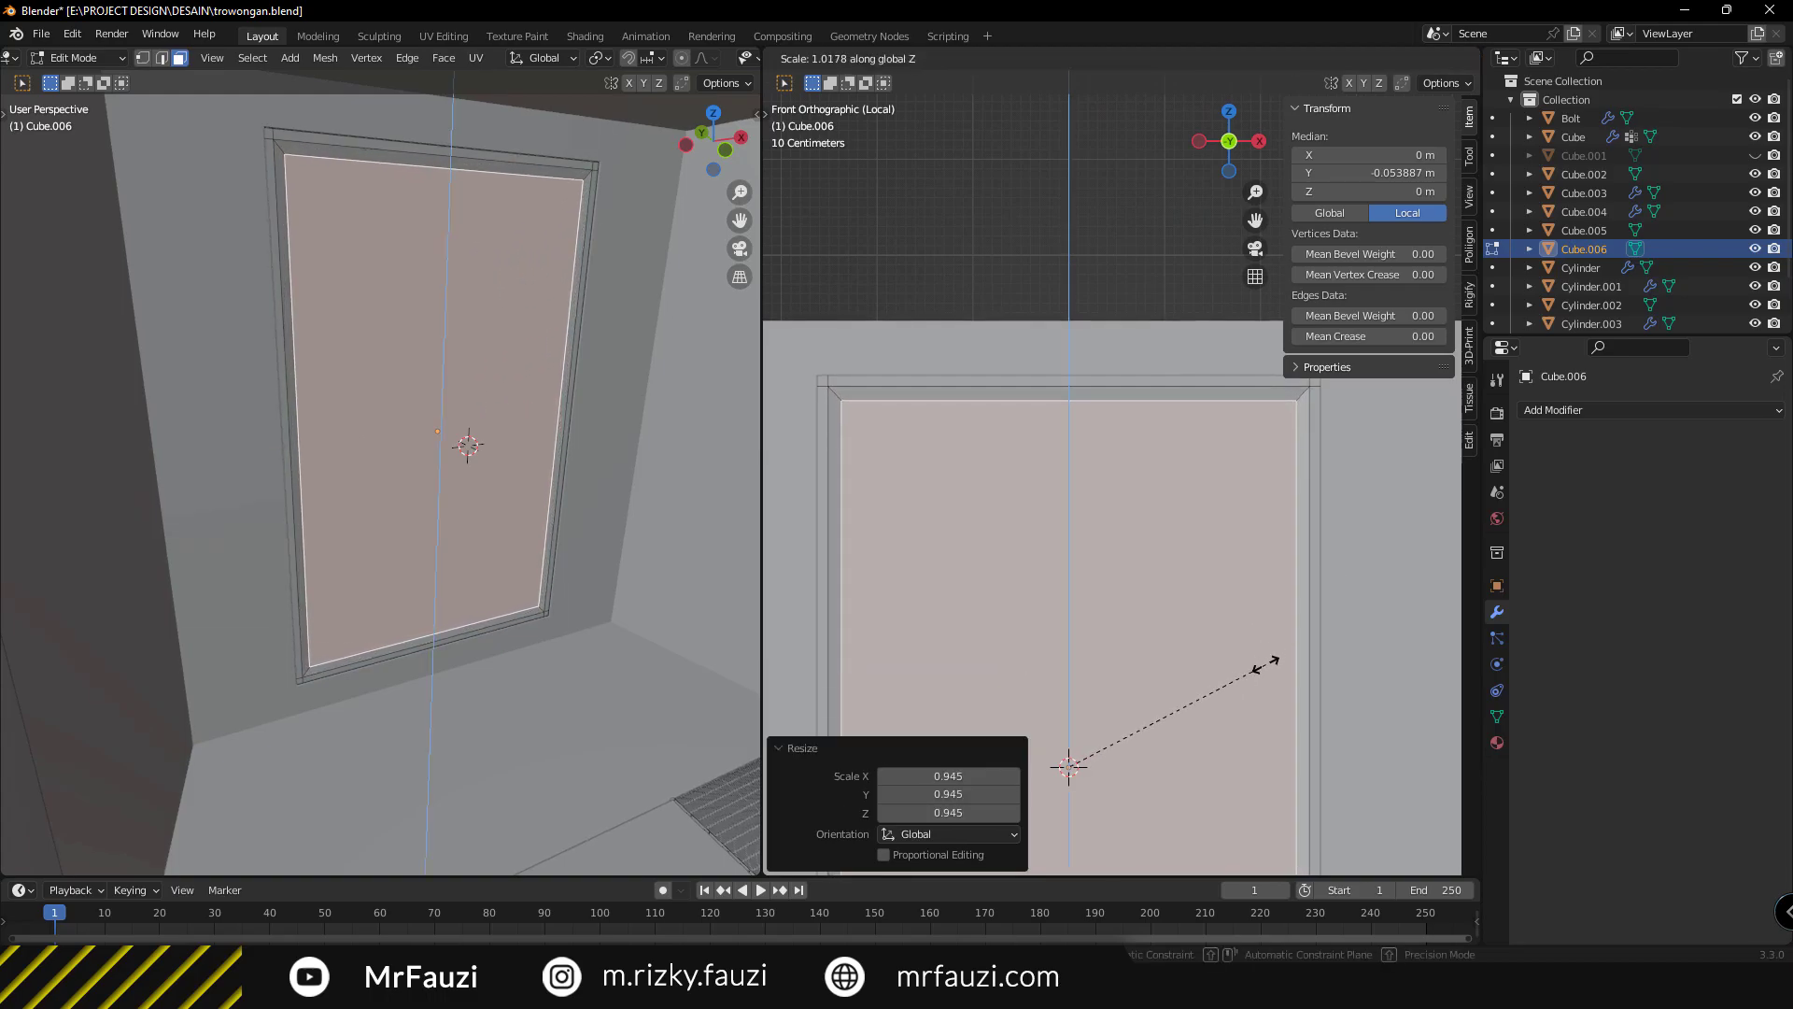
click(1265, 666)
scroll(1270, 644, down, 3)
Inset the door face for a border and push the inner panel into the door.
key(i)
click(1279, 585)
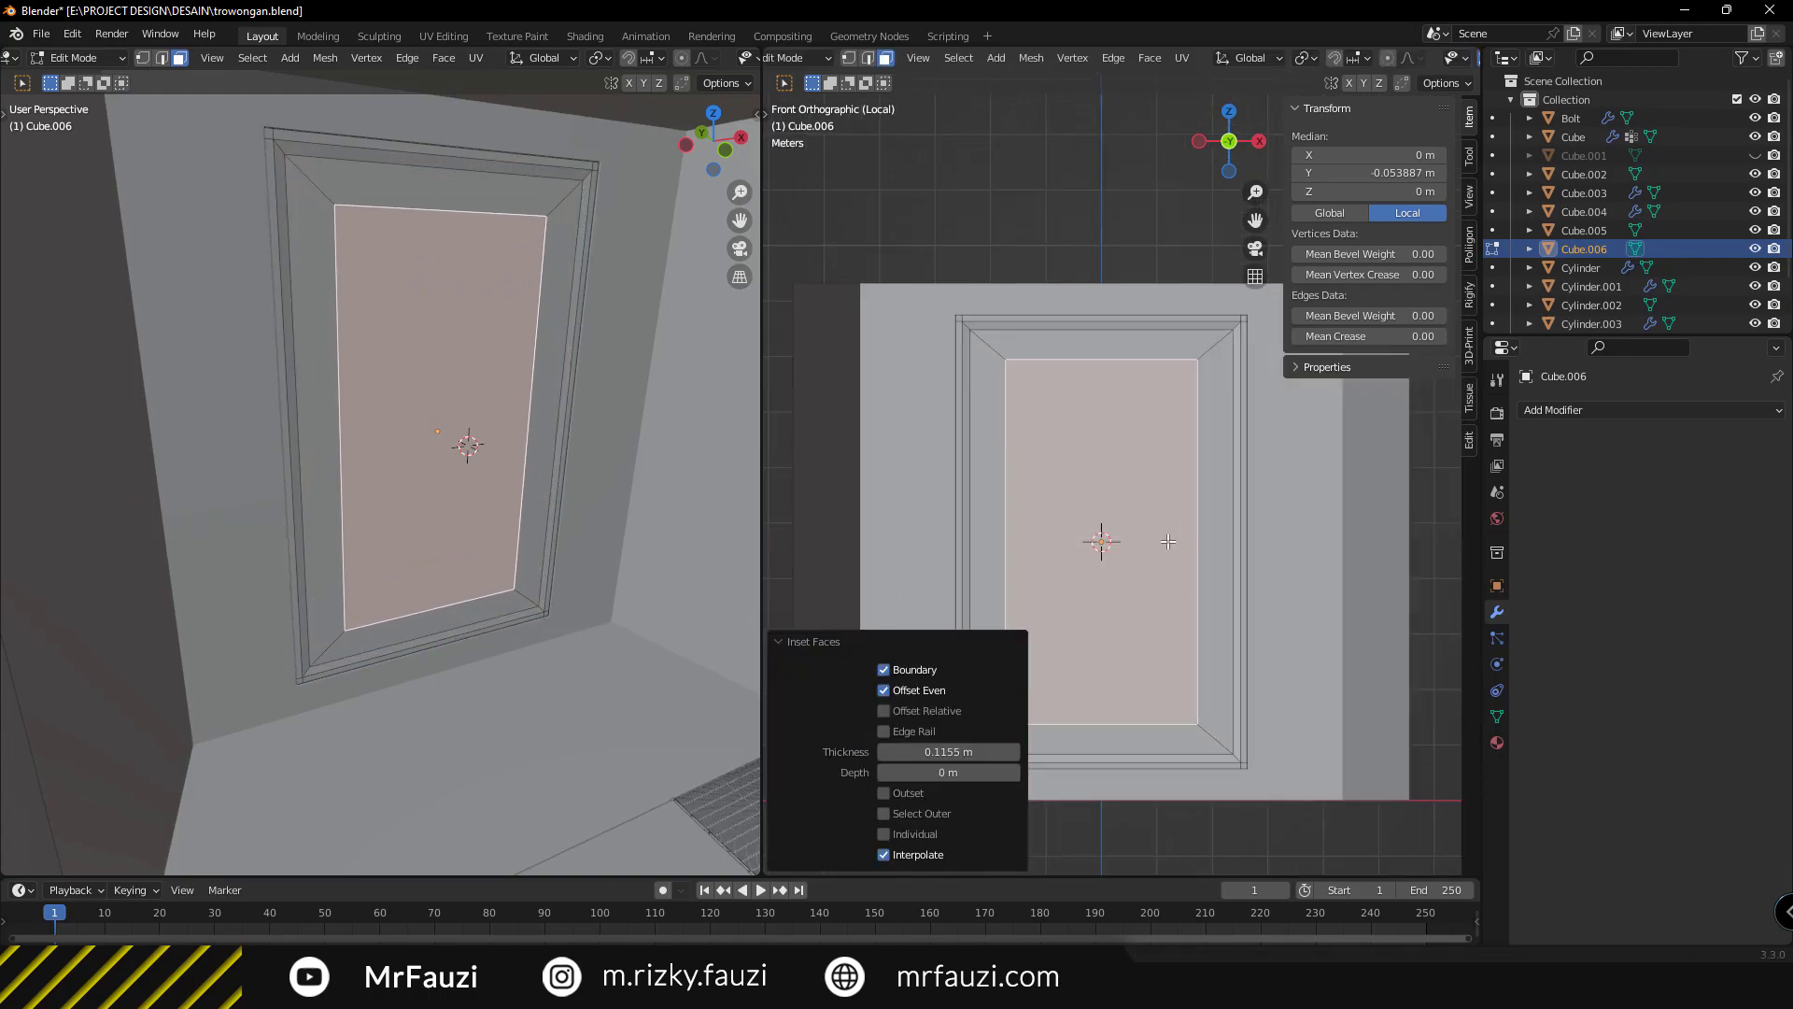
key(t)
scroll(1140, 532, up, 2)
key(g)
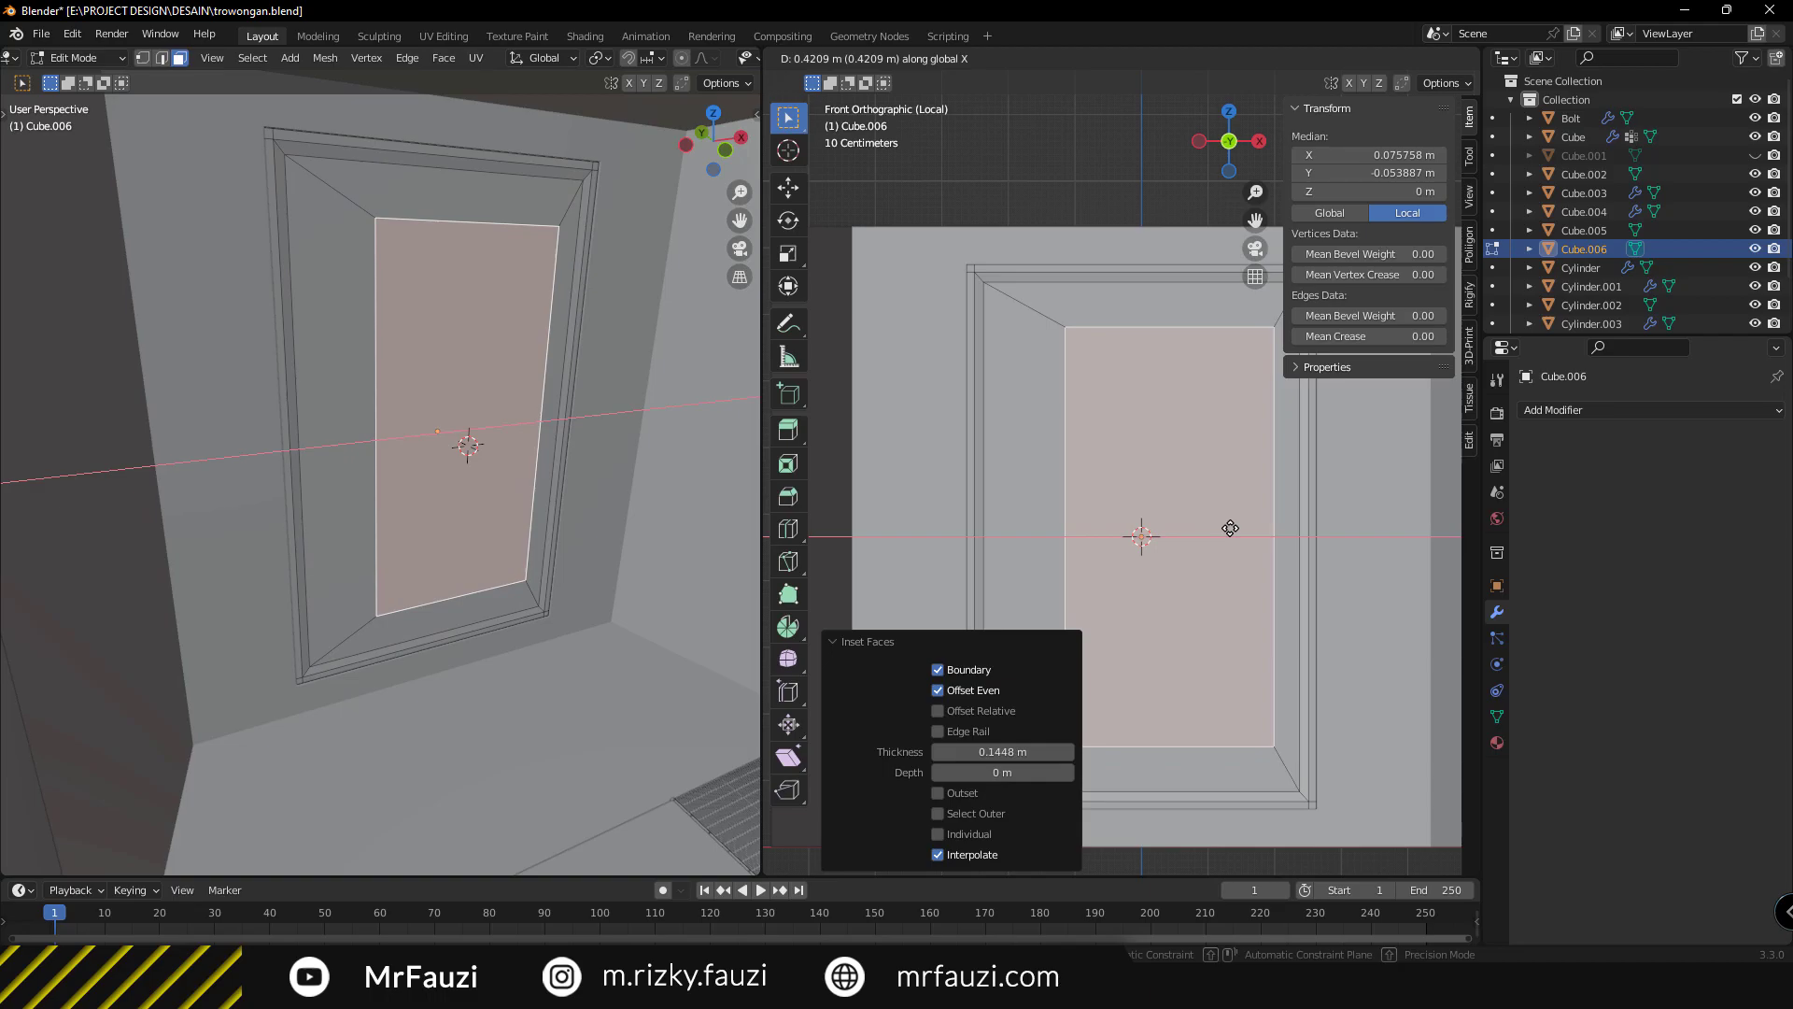
key(Escape)
key(e)
click(467, 439)
middle_drag(467, 438, 563, 498)
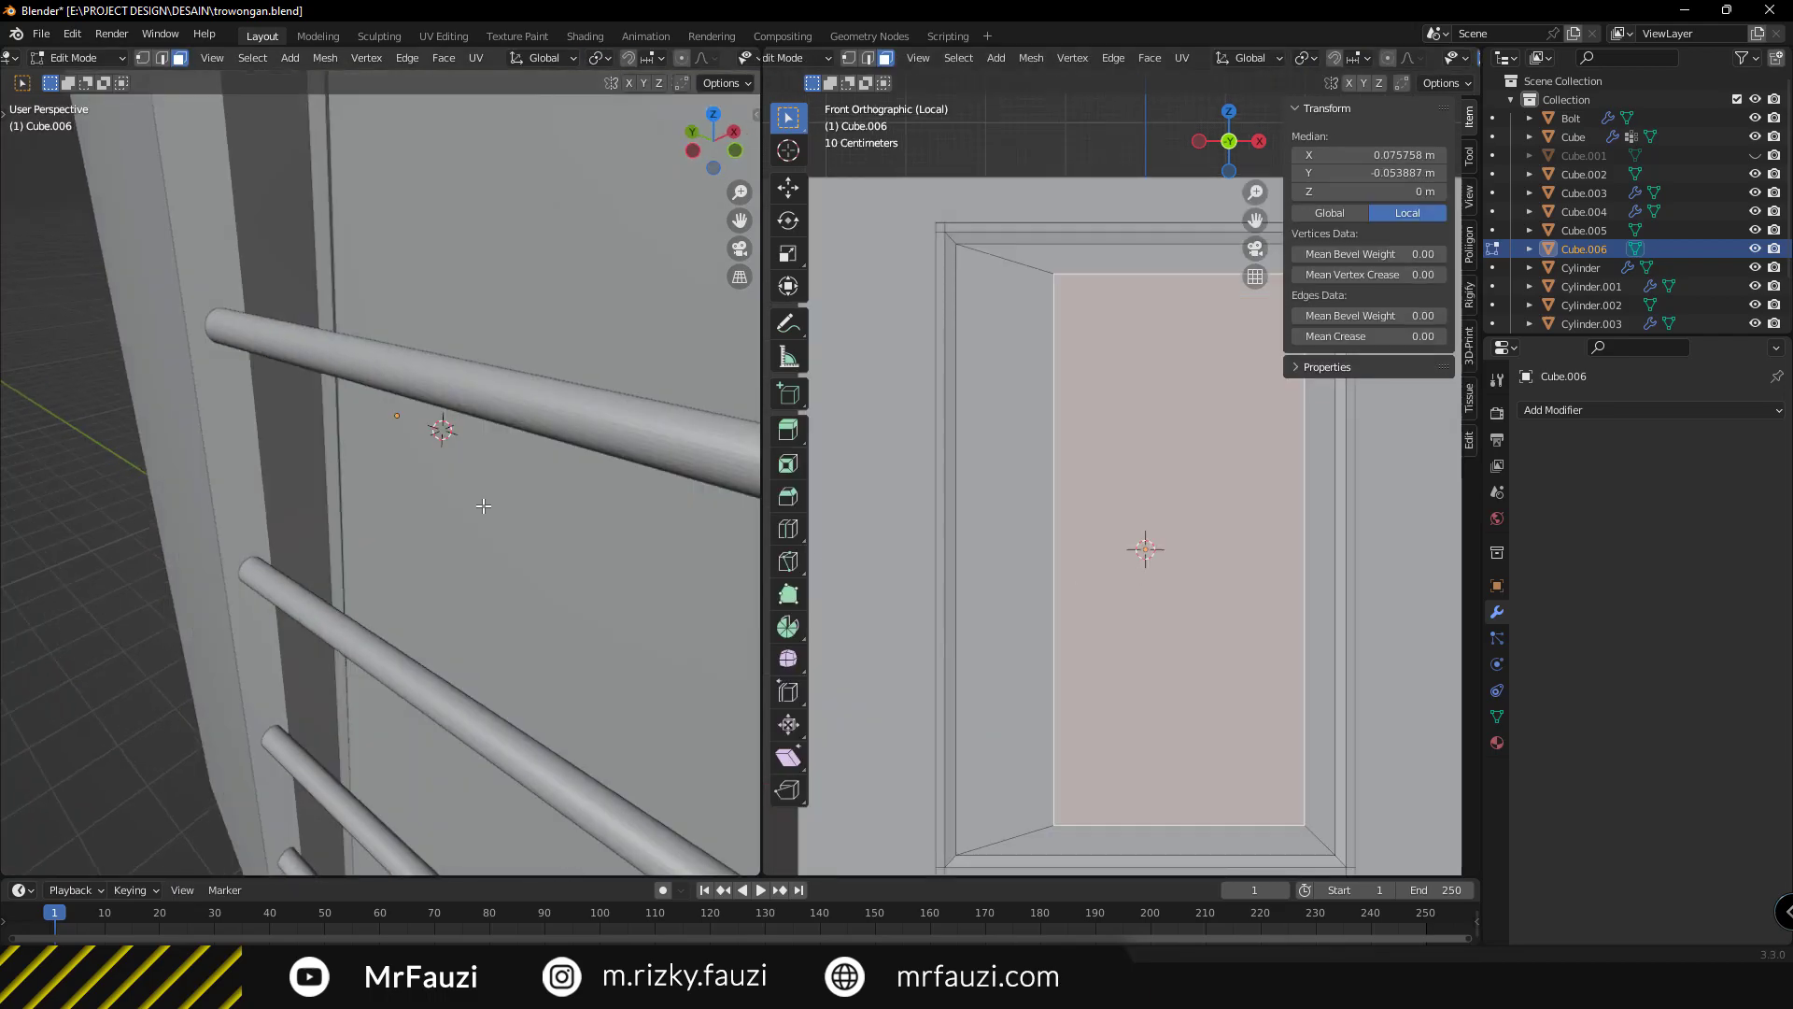
key(Escape)
key(Tab)
scroll(394, 487, down, 3)
Leave Edit Mode, frame the finished door and place the 3D cursor on it.
key(Tab)
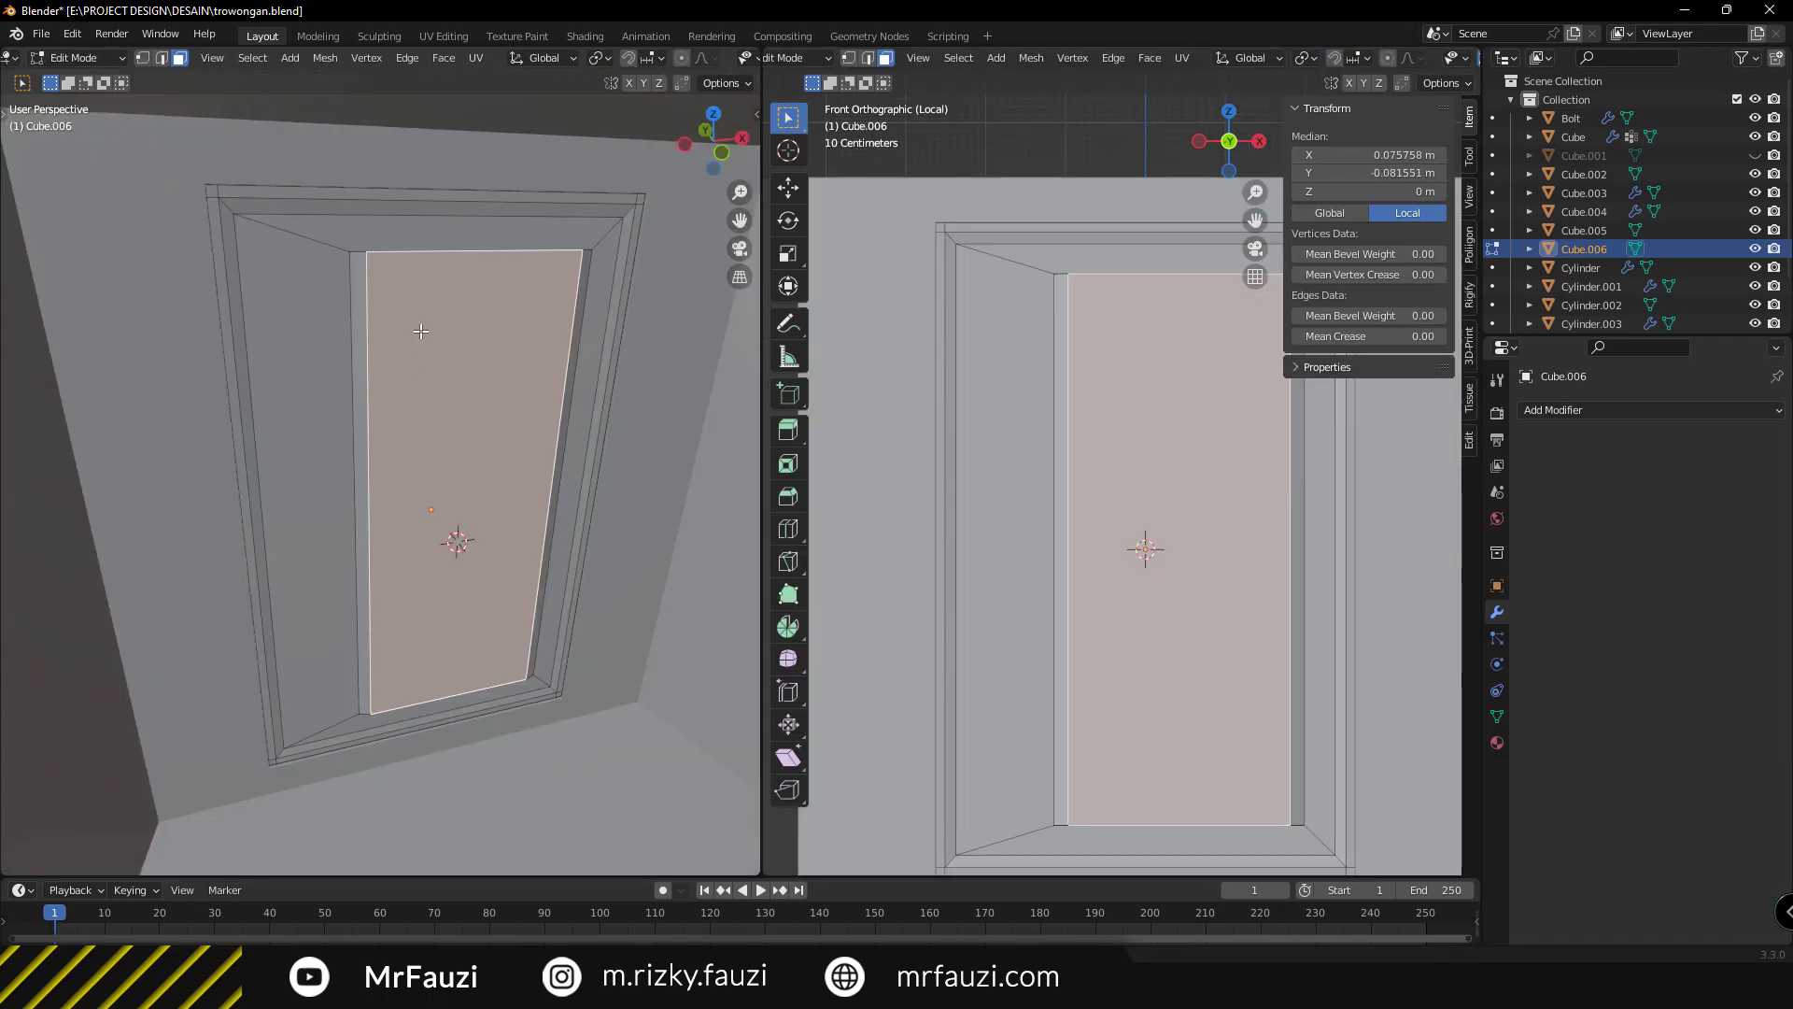
key(Tab)
scroll(1052, 504, down, 2)
key(Tab)
key(Tab)
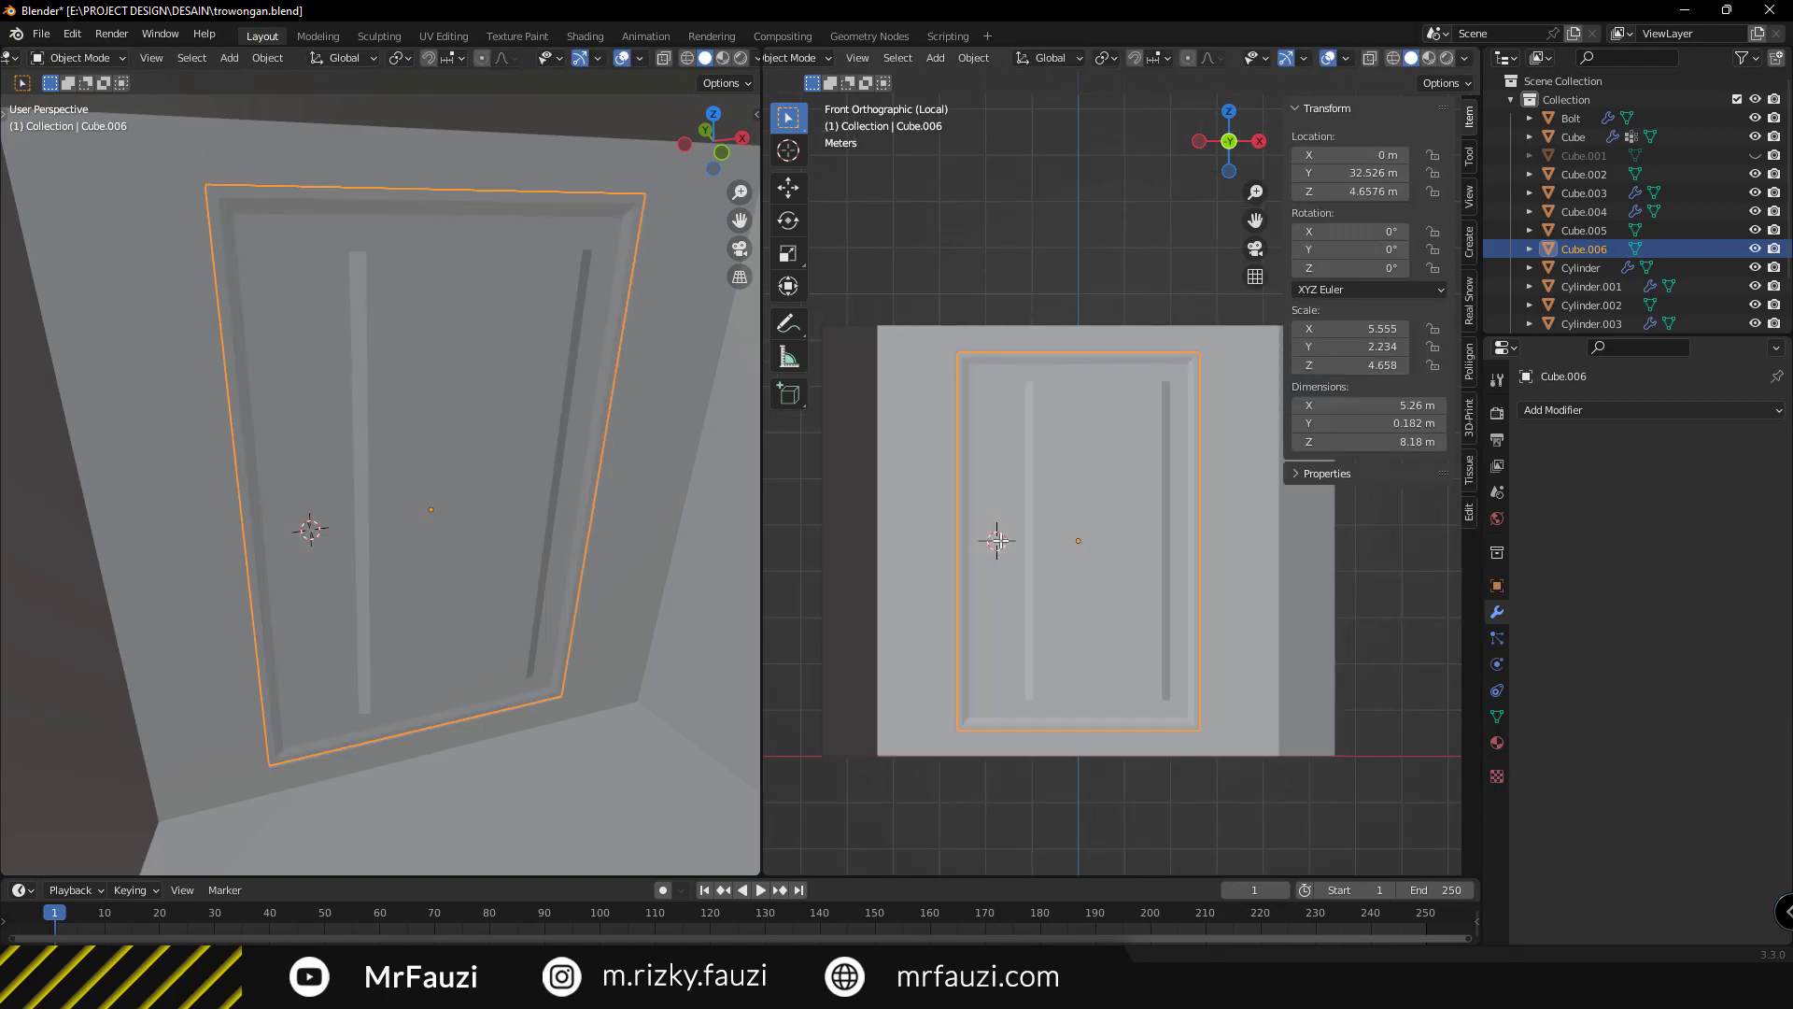
key(shift+a)
Add a cube on the door and scale it into a thin, flat plate.
click(1074, 66)
scroll(1099, 542, up, 4)
scroll(422, 514, up, 4)
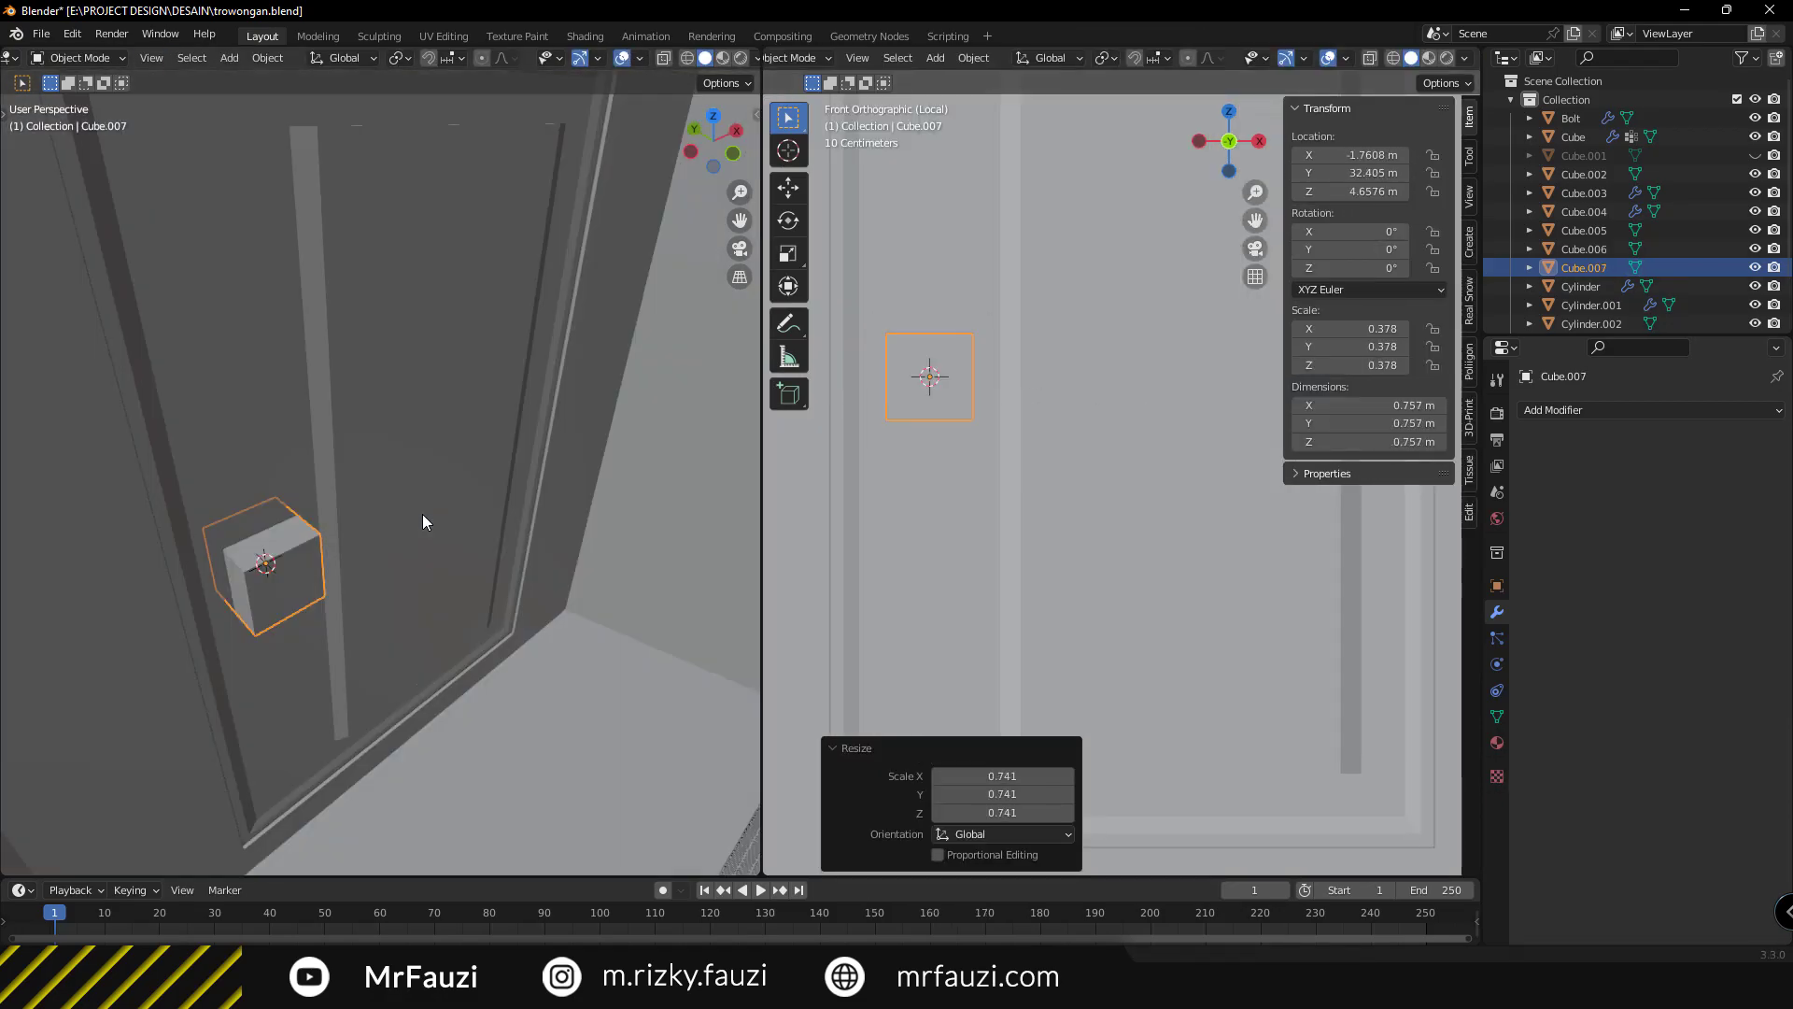
key(s)
key(z)
click(996, 474)
middle_drag(995, 474, 1027, 523)
key(s)
key(y)
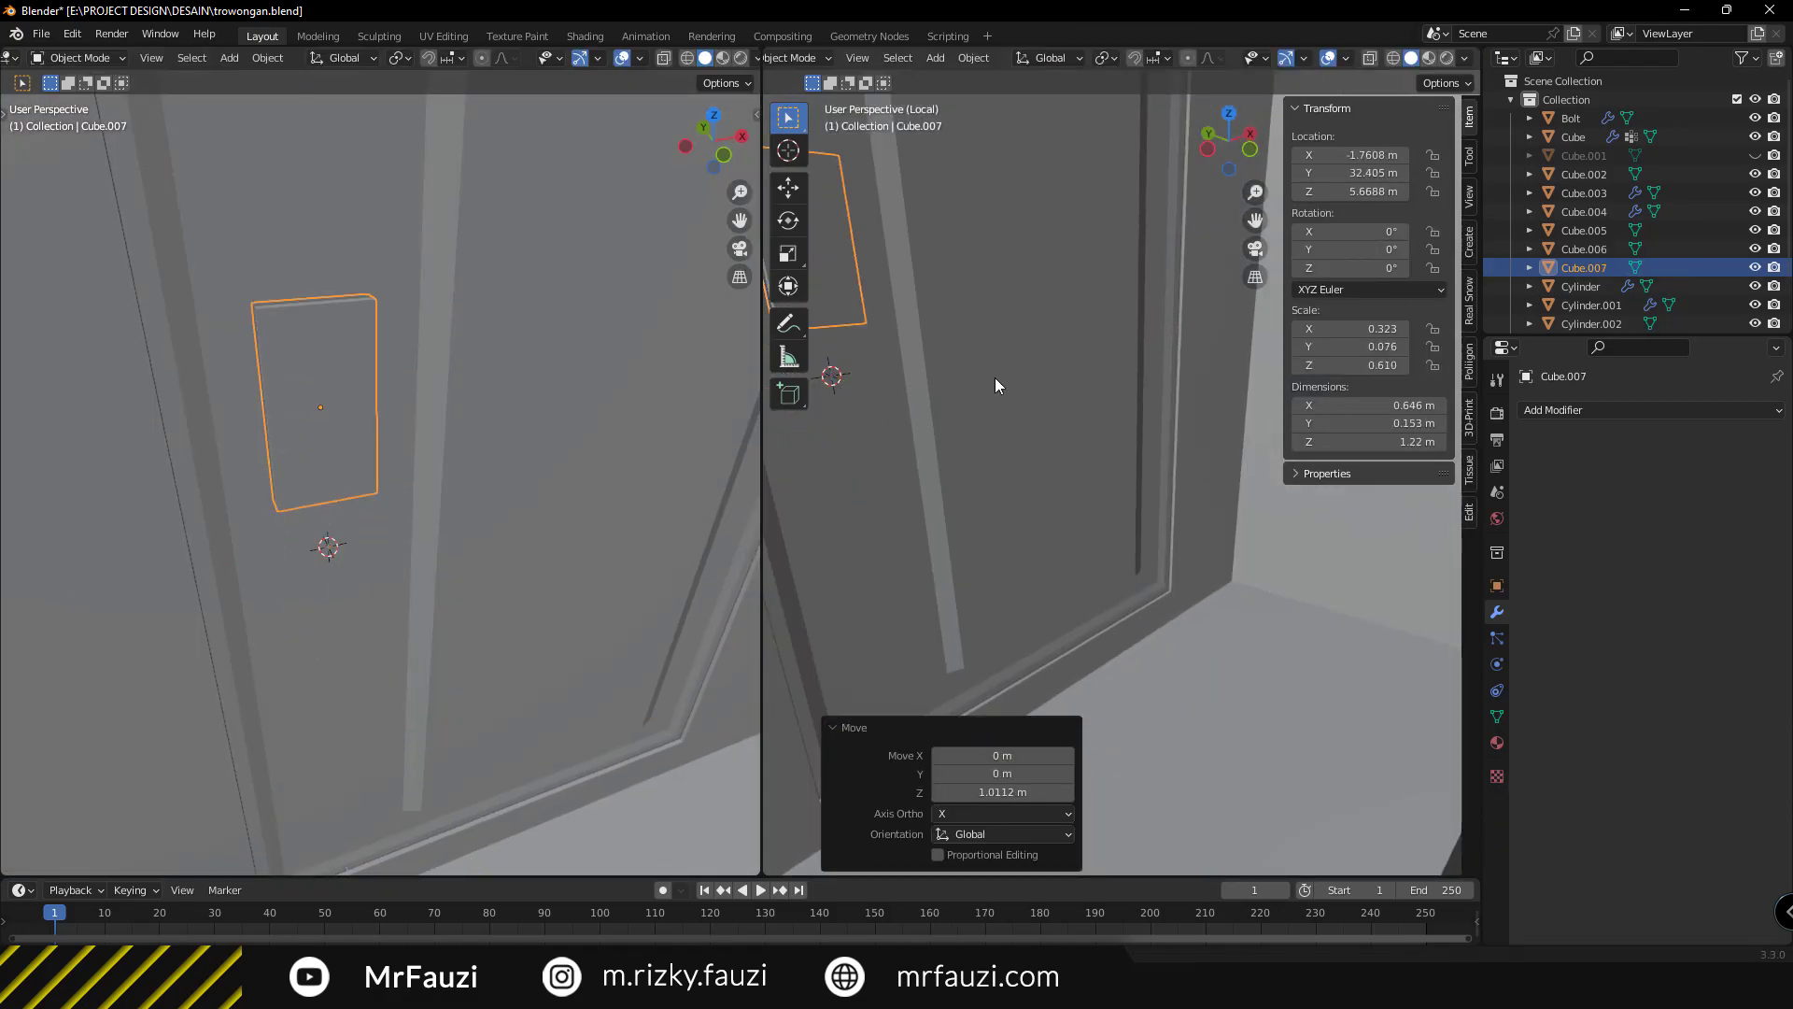
scroll(575, 441, down, 5)
Select the door and frame it in the view.
click(420, 416)
key(KP_Decimal)
scroll(523, 299, down, 2)
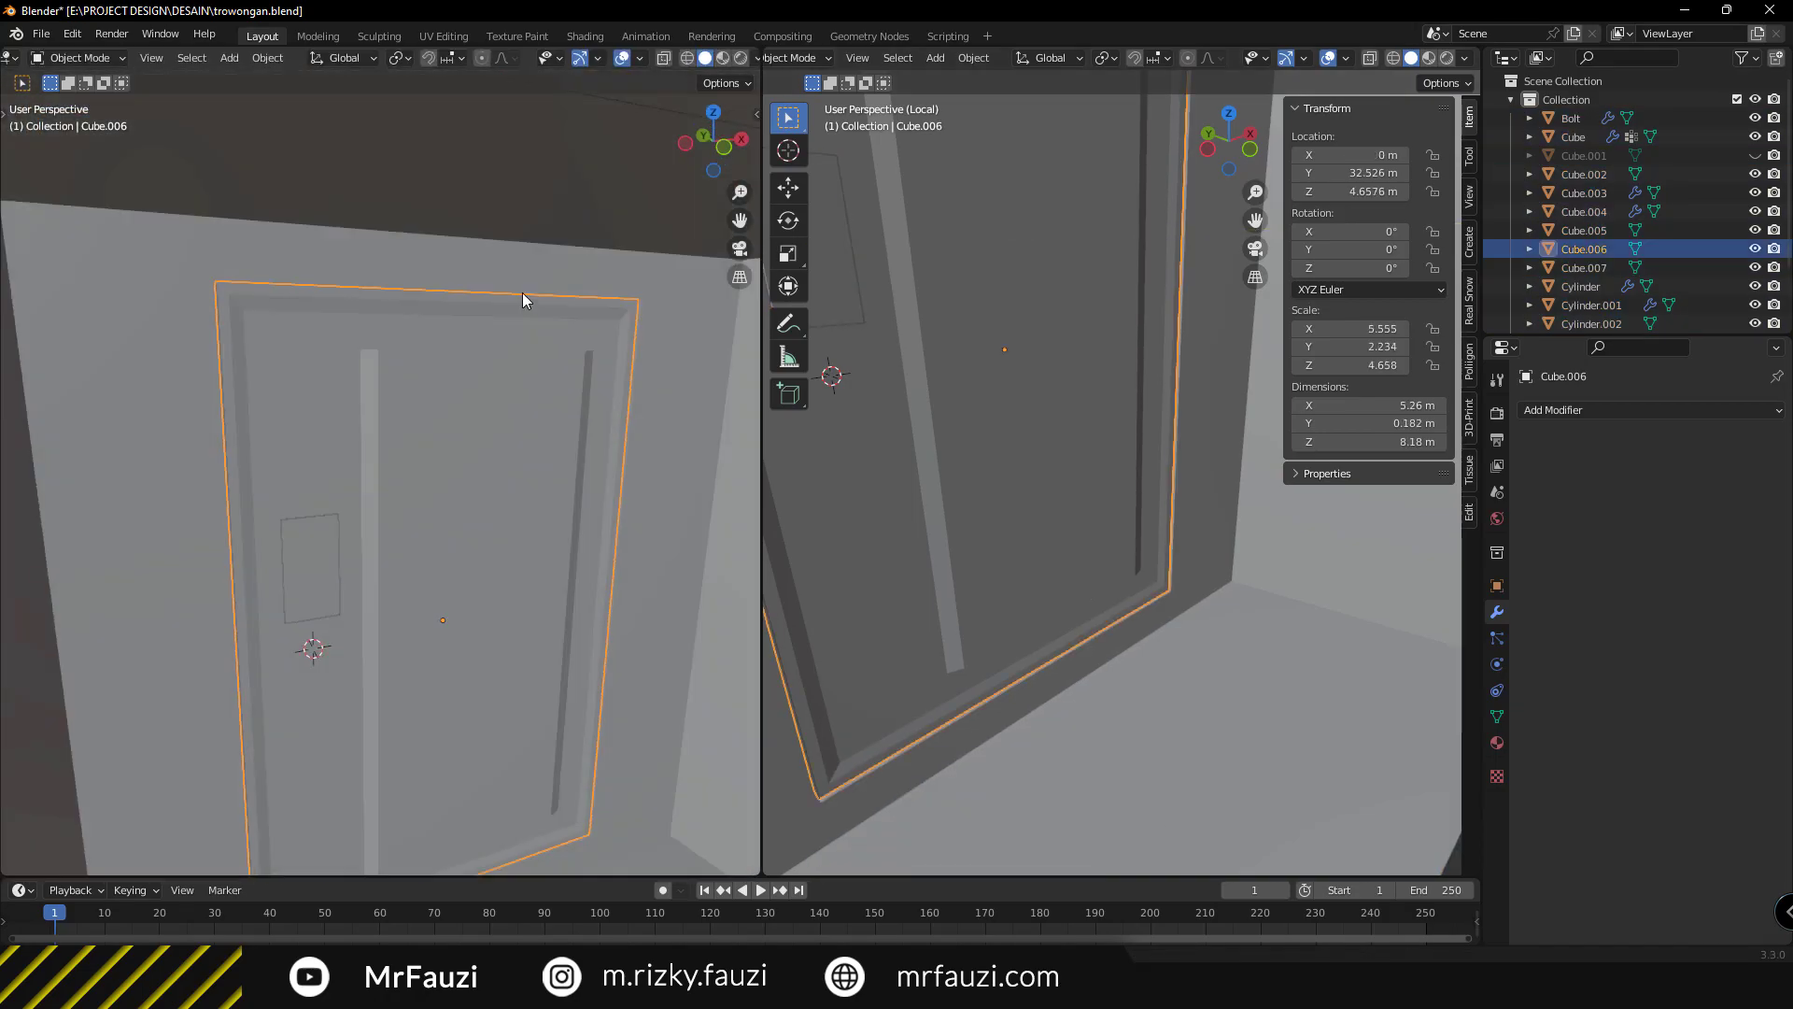
scroll(523, 299, up, 5)
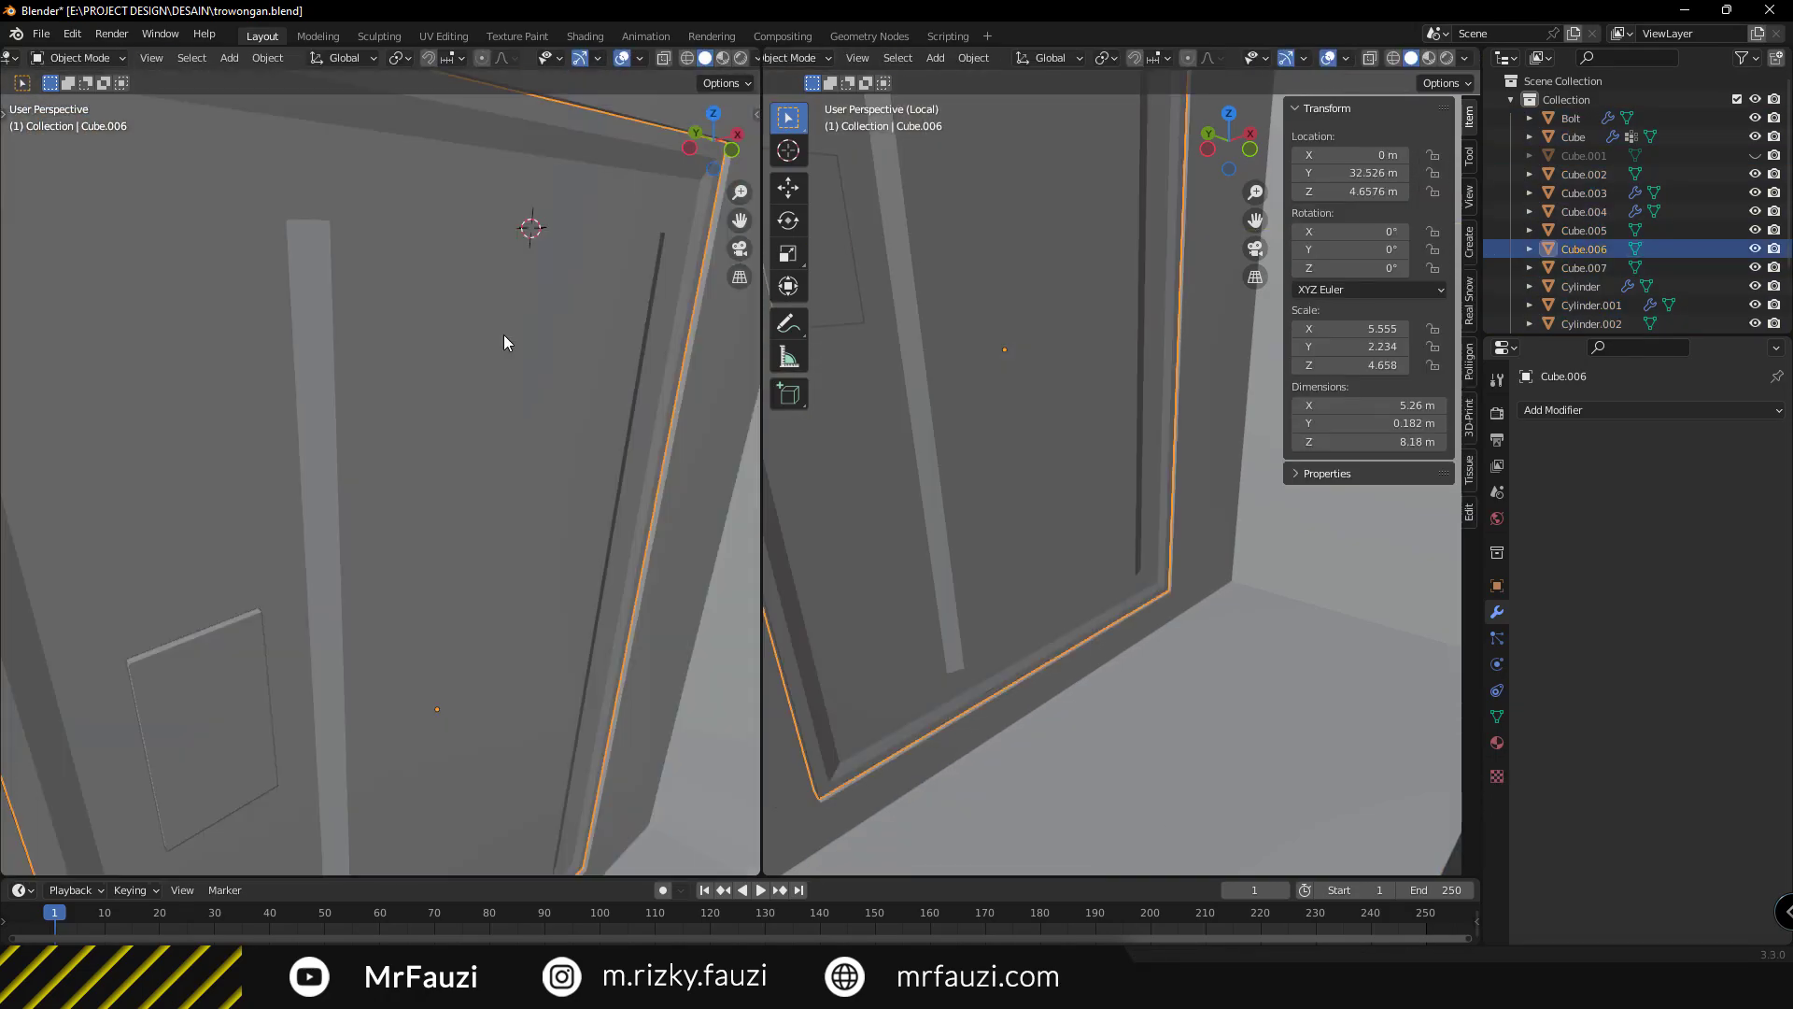
Add a cylinder at the 3D cursor, shrink it and set its length.
key(shift+a)
click(570, 417)
key(s)
click(512, 389)
scroll(636, 512, up, 5)
key(s)
key(z)
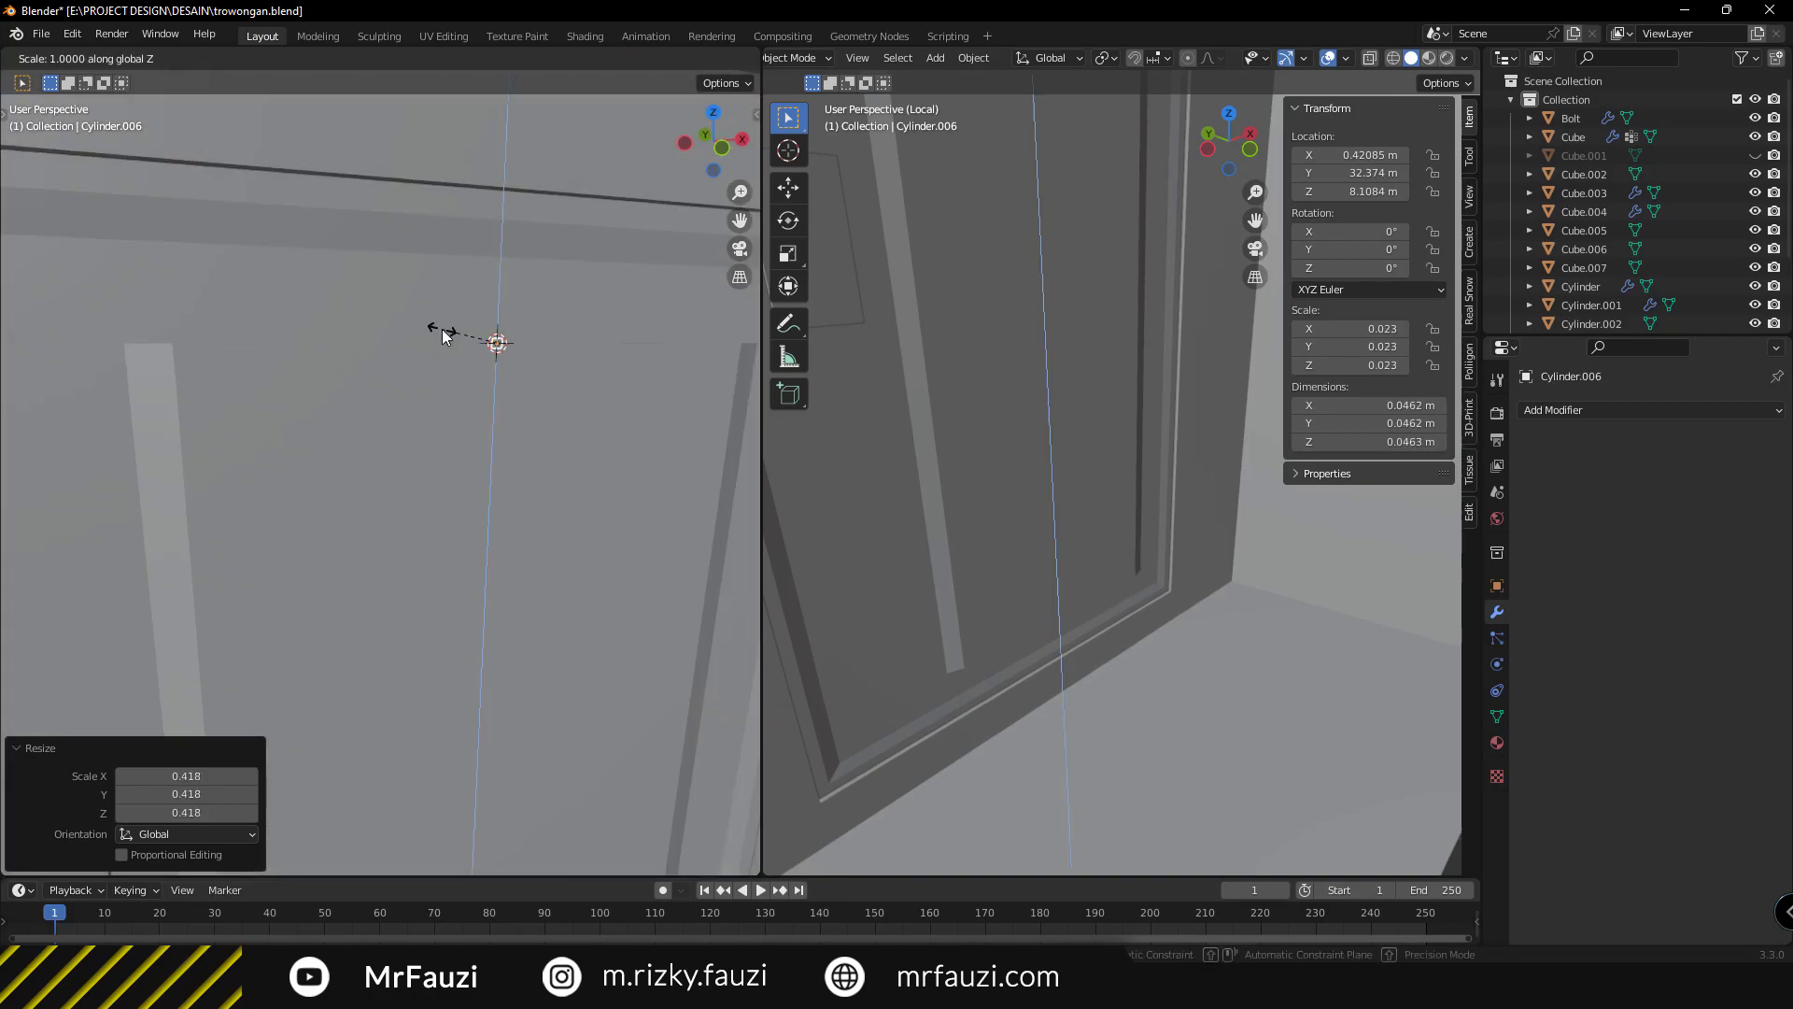
click(441, 329)
scroll(540, 480, down, 3)
Move the cylinder into place and adjust its height into a slat.
key(g)
click(404, 396)
mouse_move(403, 396)
middle_down()
mouse_move(515, 495)
mouse_move(444, 420)
mouse_move(588, 458)
mouse_move(441, 450)
mouse_move(476, 450)
middle_up()
key(z)
click(439, 486)
key(s)
key(z)
click(575, 417)
click(609, 458)
Tilt the slat around the X axis.
key(r)
key(x)
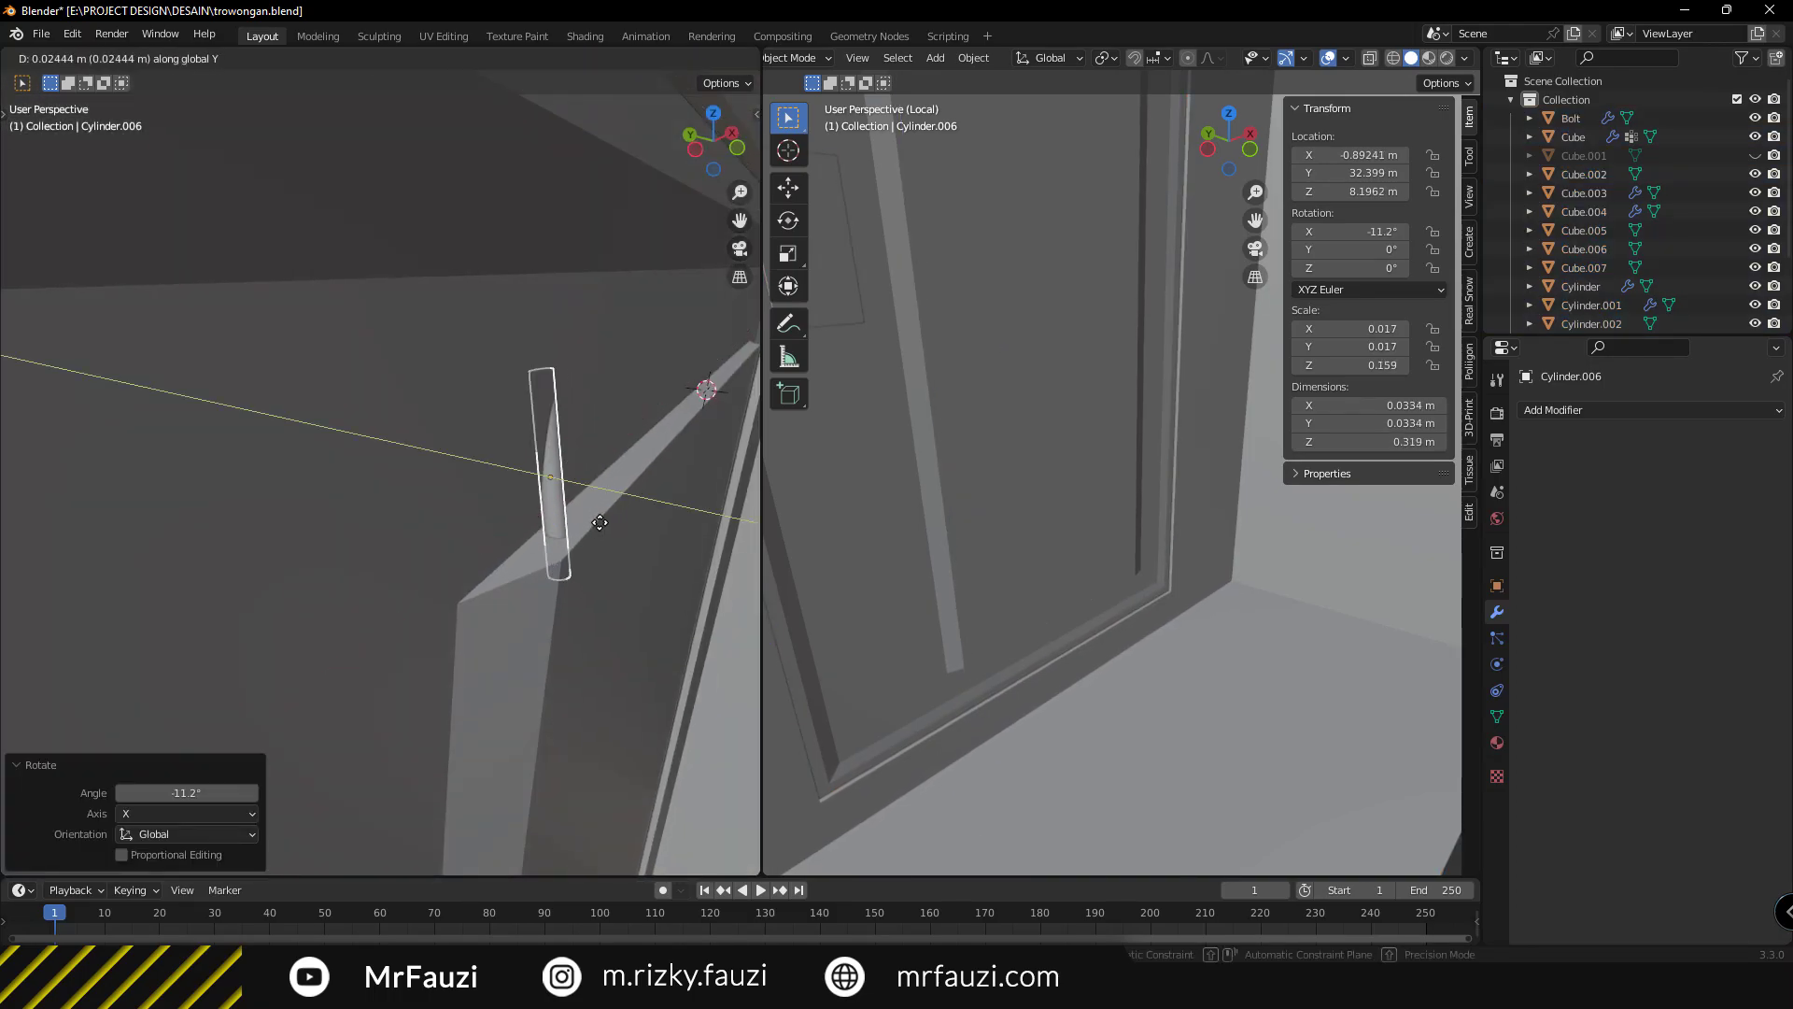
click(599, 522)
mouse_move(599, 522)
middle_down()
mouse_move(200, 450)
mouse_move(395, 469)
middle_up()
Give the slat an Array modifier with count 17 and factor 4.9.
click(1588, 410)
click(1382, 446)
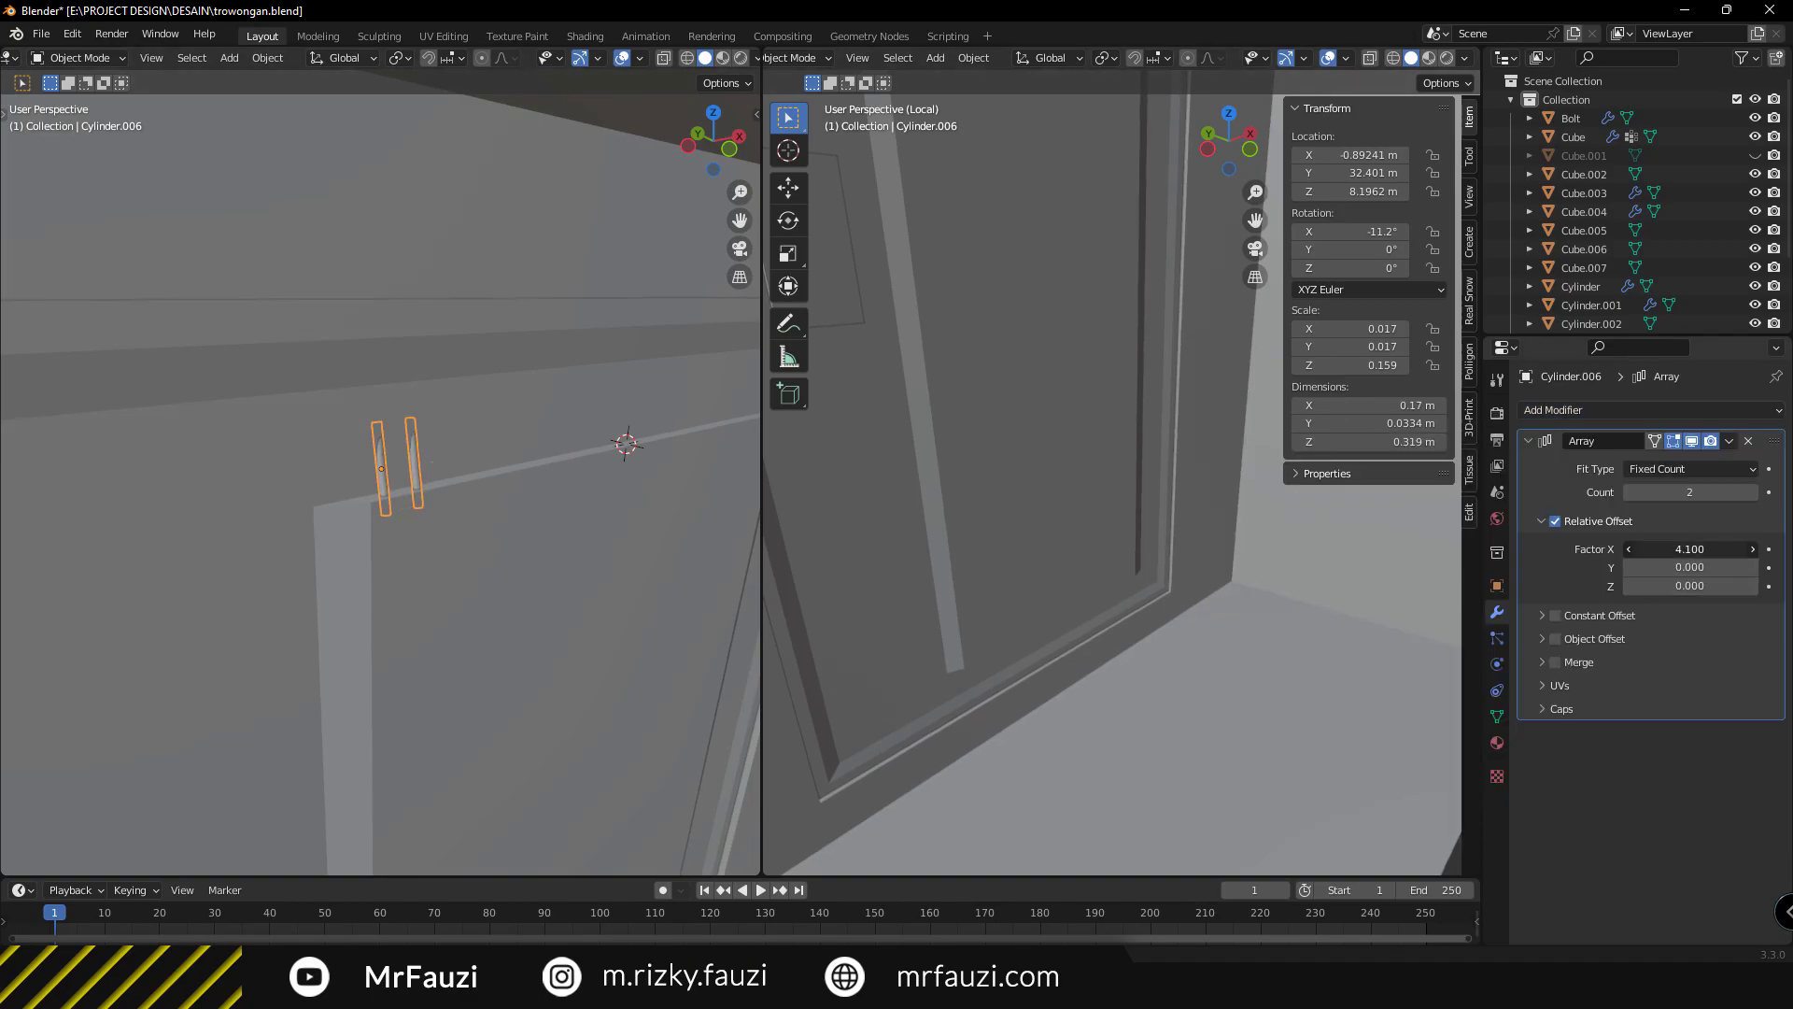
drag(1690, 549, 1727, 549)
drag(1690, 493, 1755, 492)
middle_drag(609, 472, 572, 469)
Duplicate the slat row and place the copy lower on the door.
key(g)
key(x)
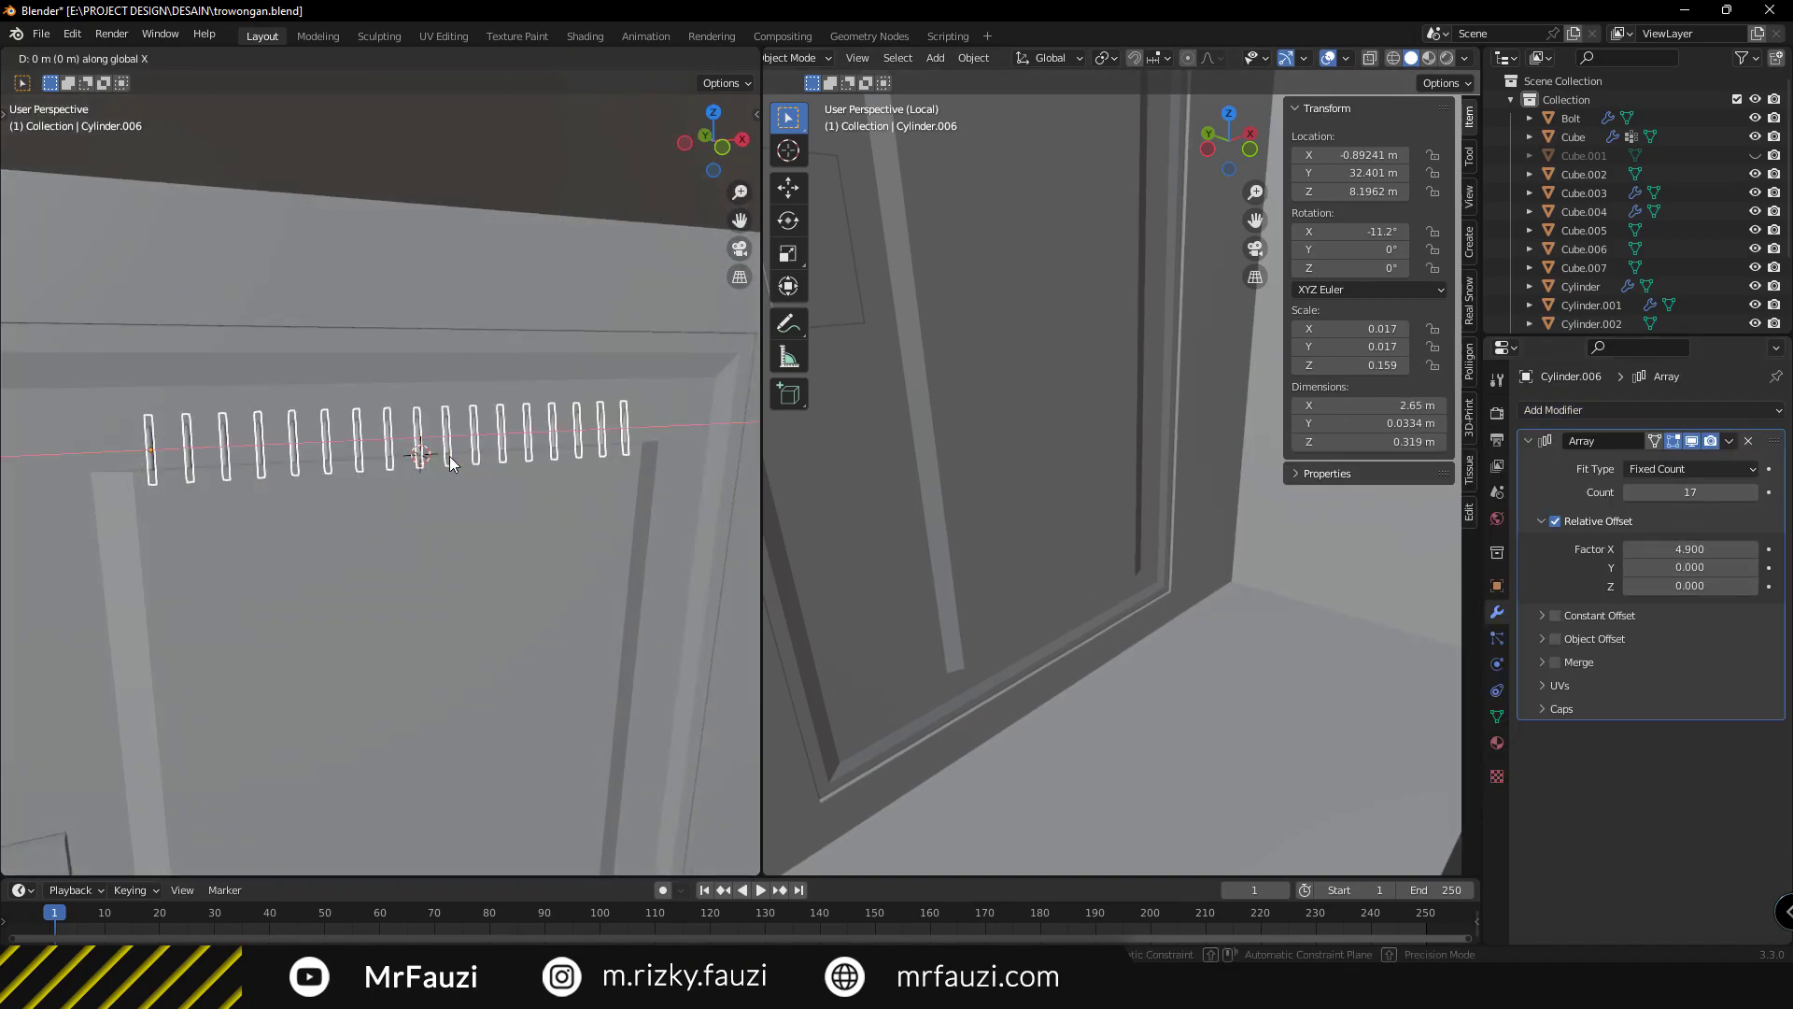
key(z)
scroll(446, 374, down, 3)
click(448, 616)
key(n)
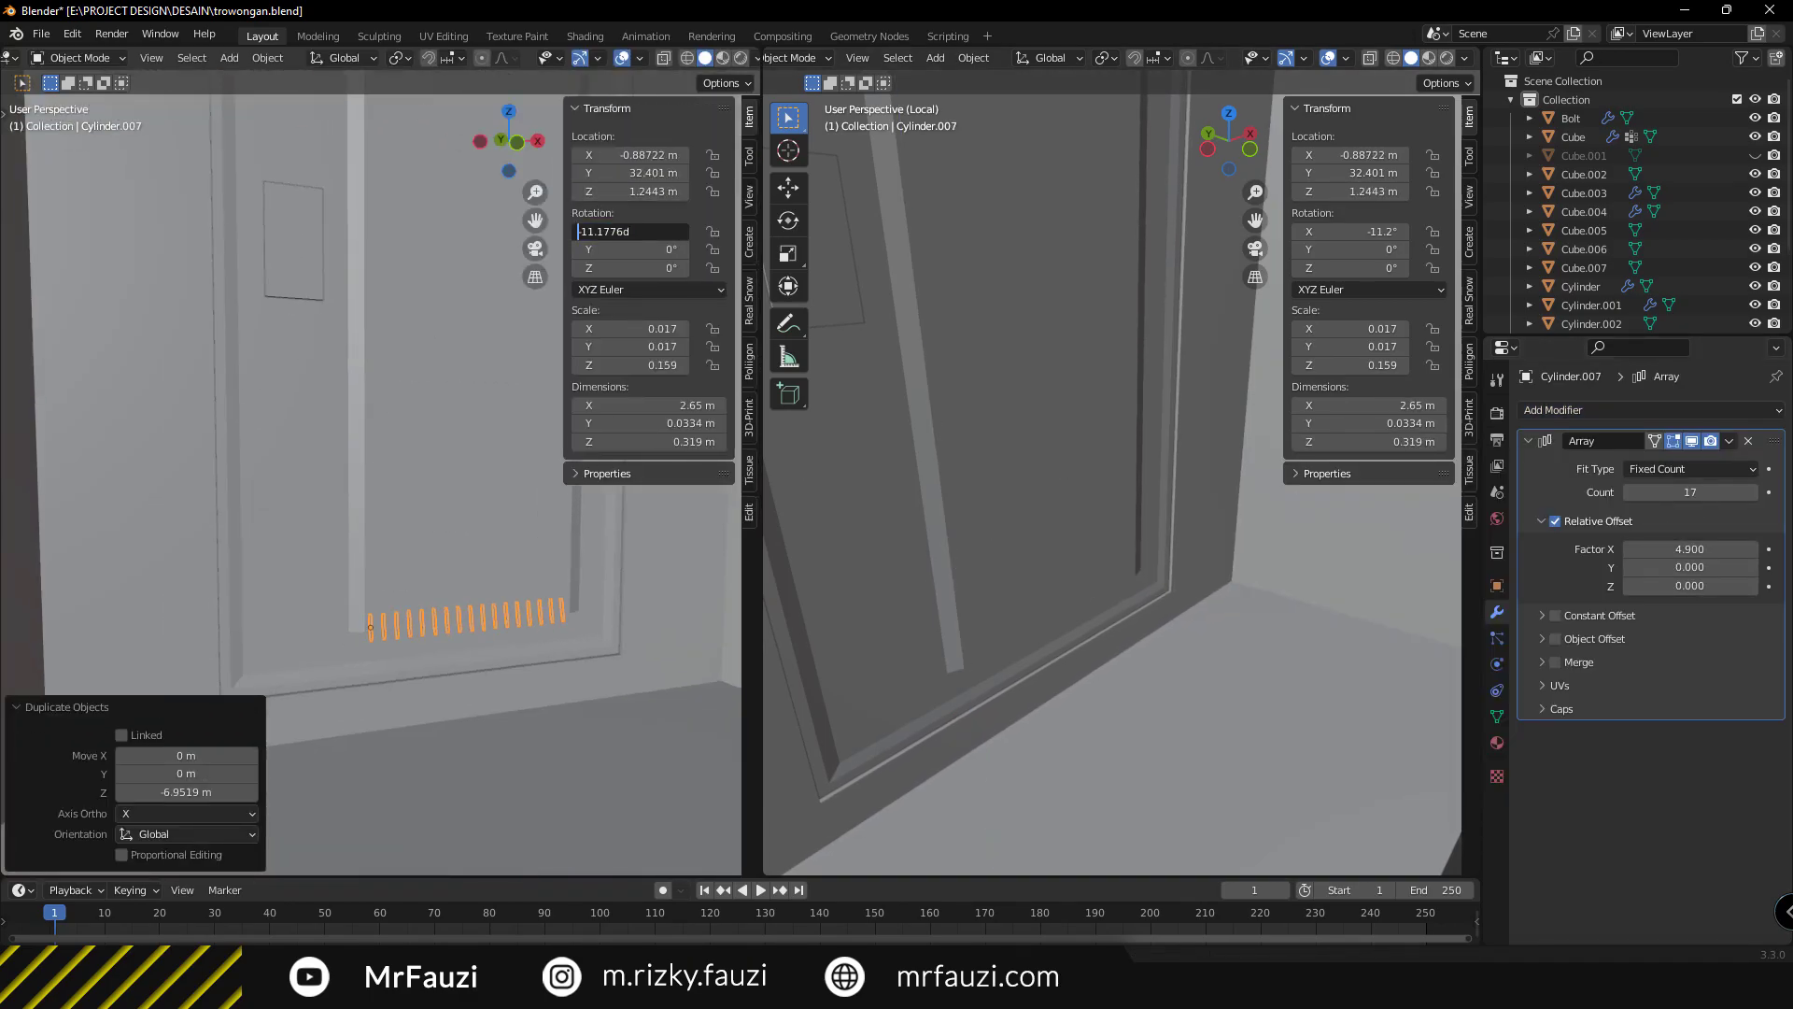
scroll(383, 620, up, 3)
Adjust the lower slat row's height, then select the small box on the door.
key(g)
key(z)
click(514, 480)
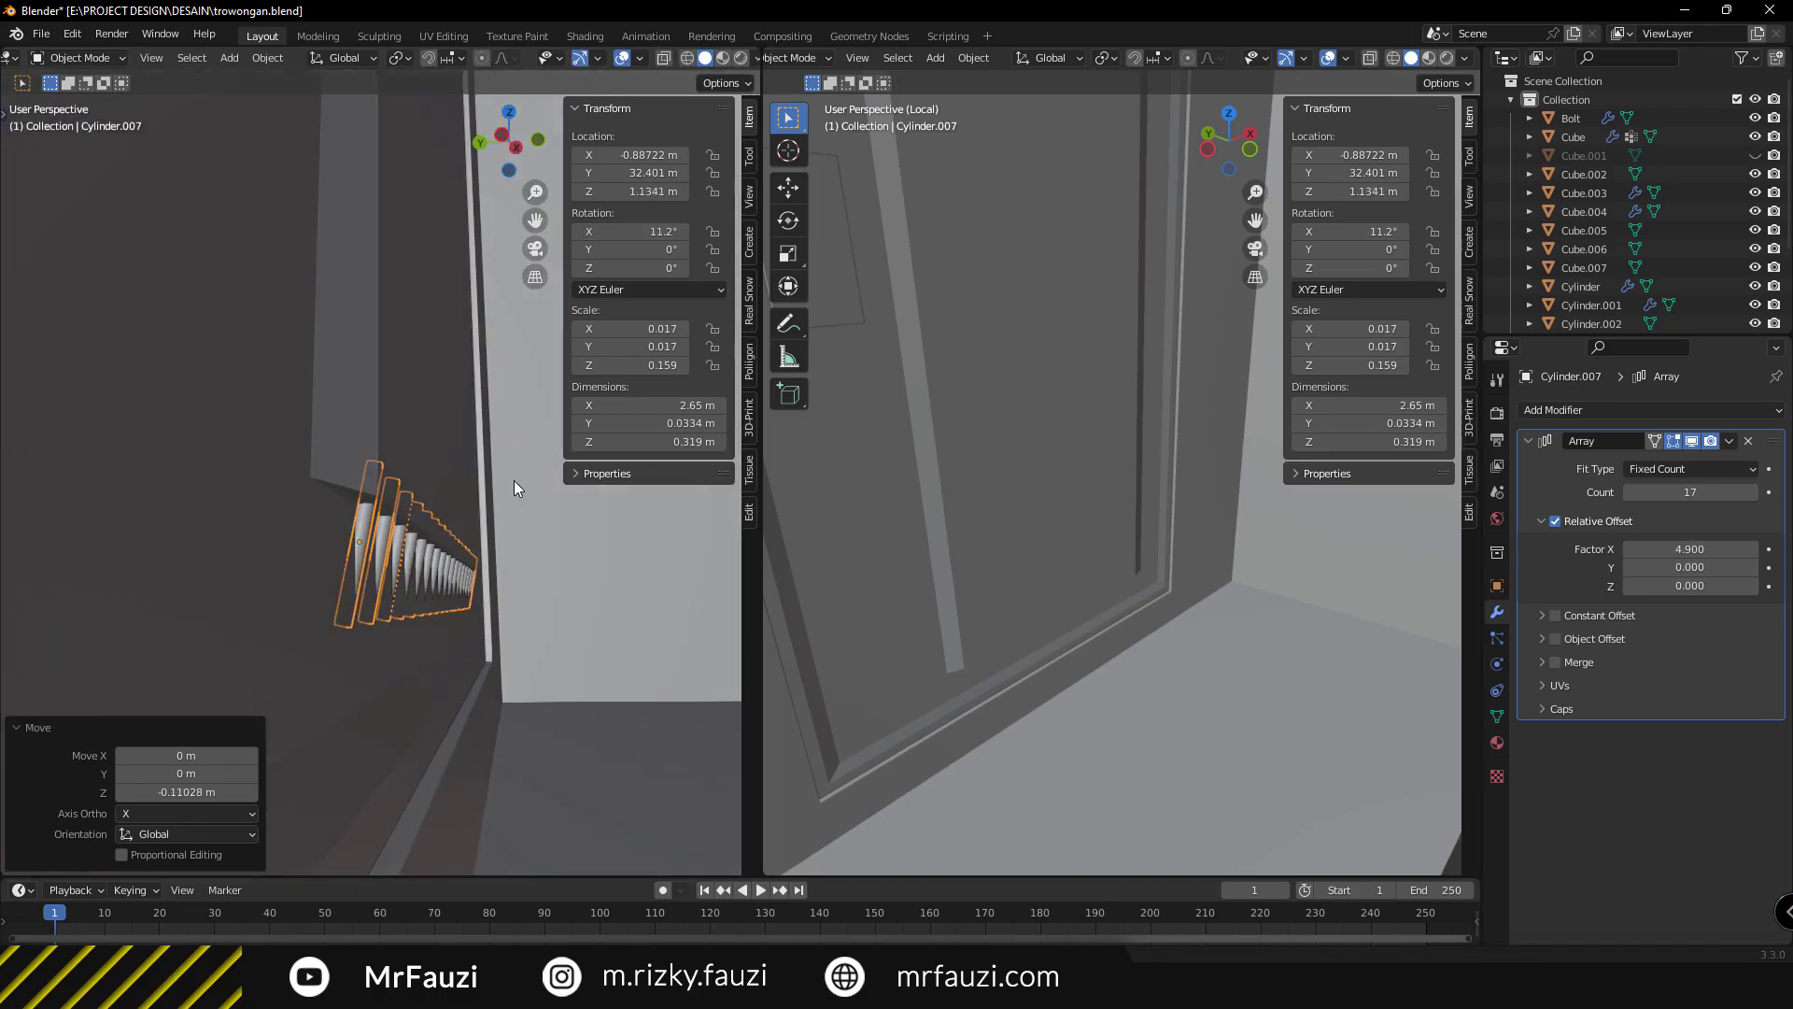
key(g)
key(z)
mouse_move(513, 480)
middle_down()
mouse_move(507, 510)
mouse_move(406, 556)
middle_up()
click(507, 510)
scroll(373, 579, down, 2)
Edit the small box, adding two vertical loop cuts and rounding its corners.
click(295, 517)
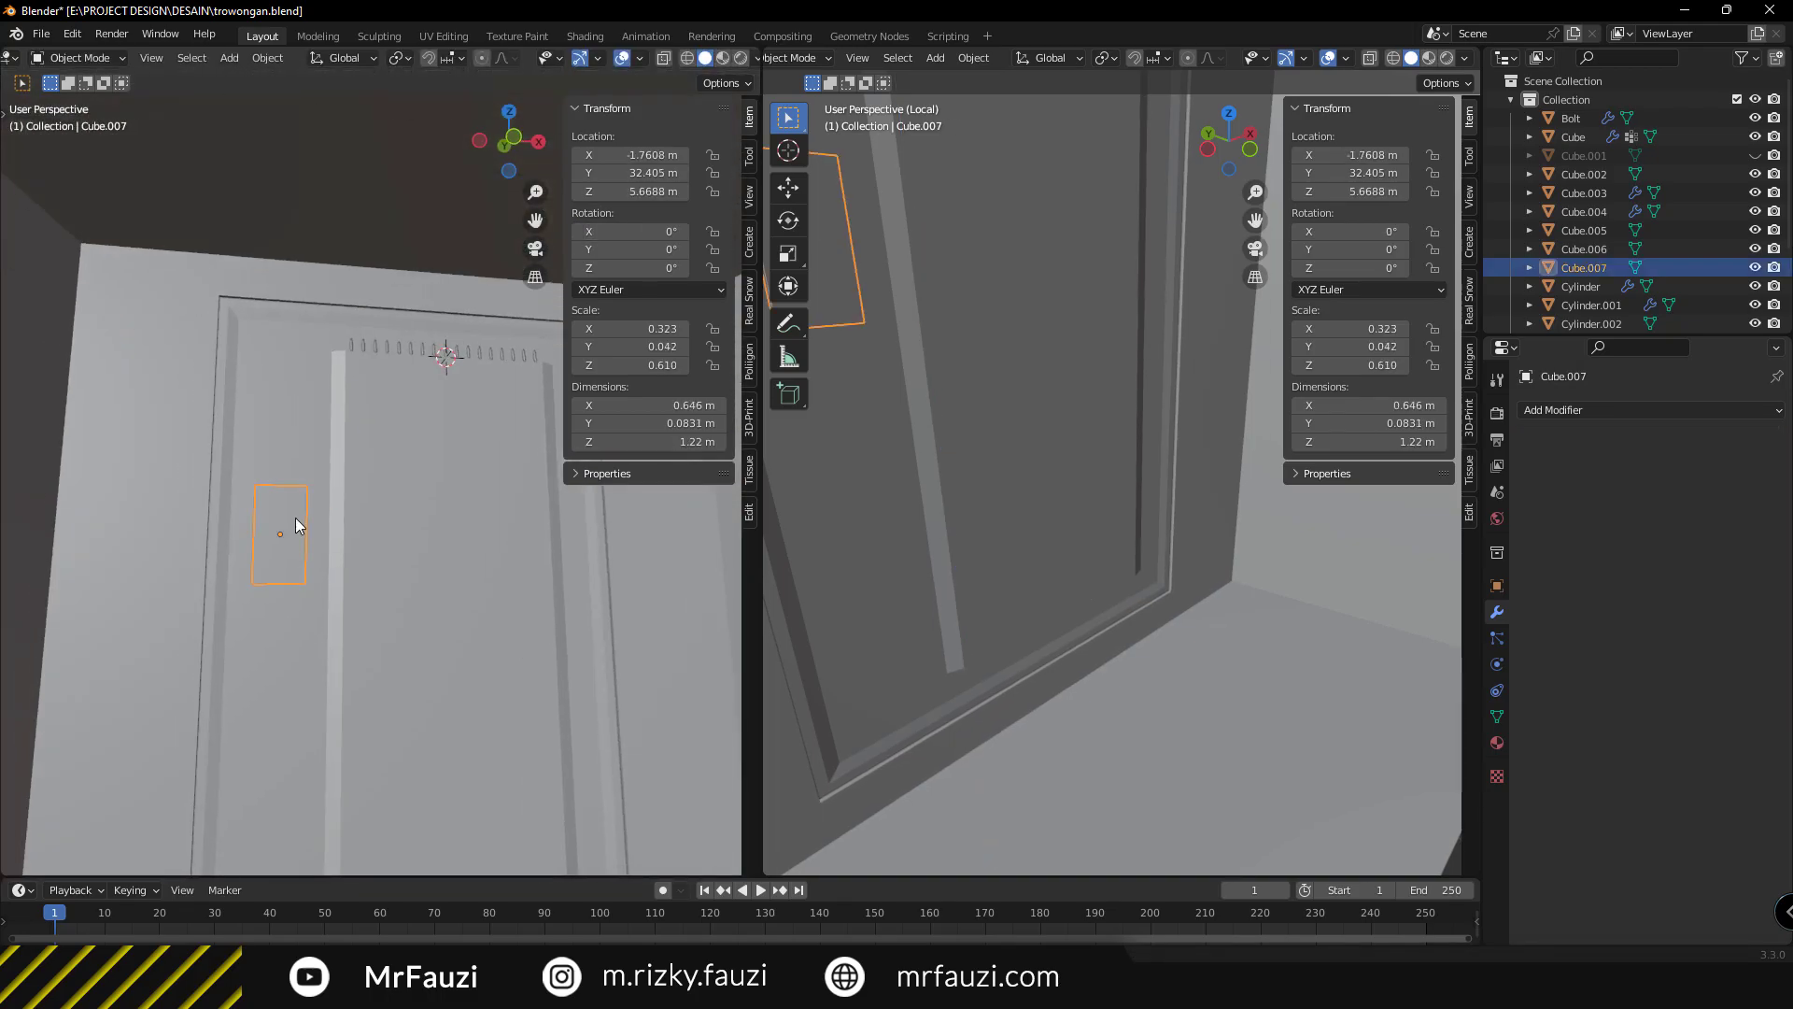
key(Tab)
scroll(1068, 474, up, 5)
key(ctrl+r)
scroll(1116, 312, up, 1)
click(1116, 313)
right_click(1116, 313)
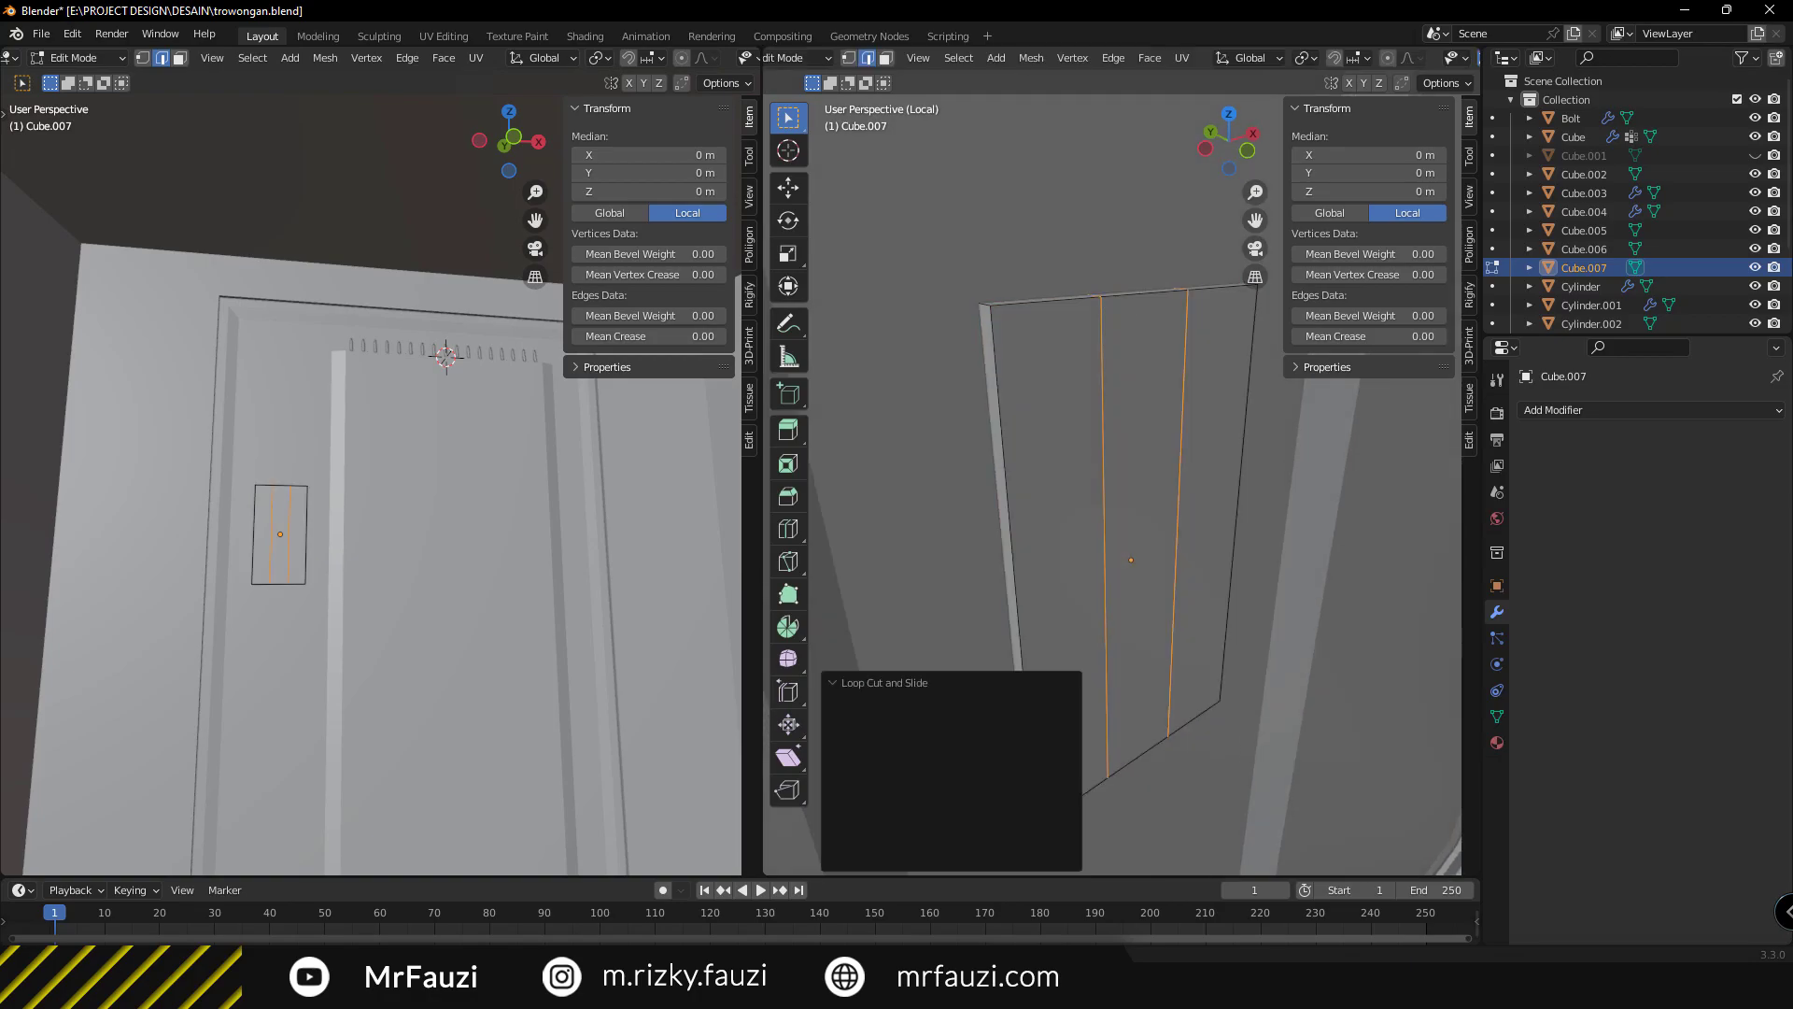
click(883, 566)
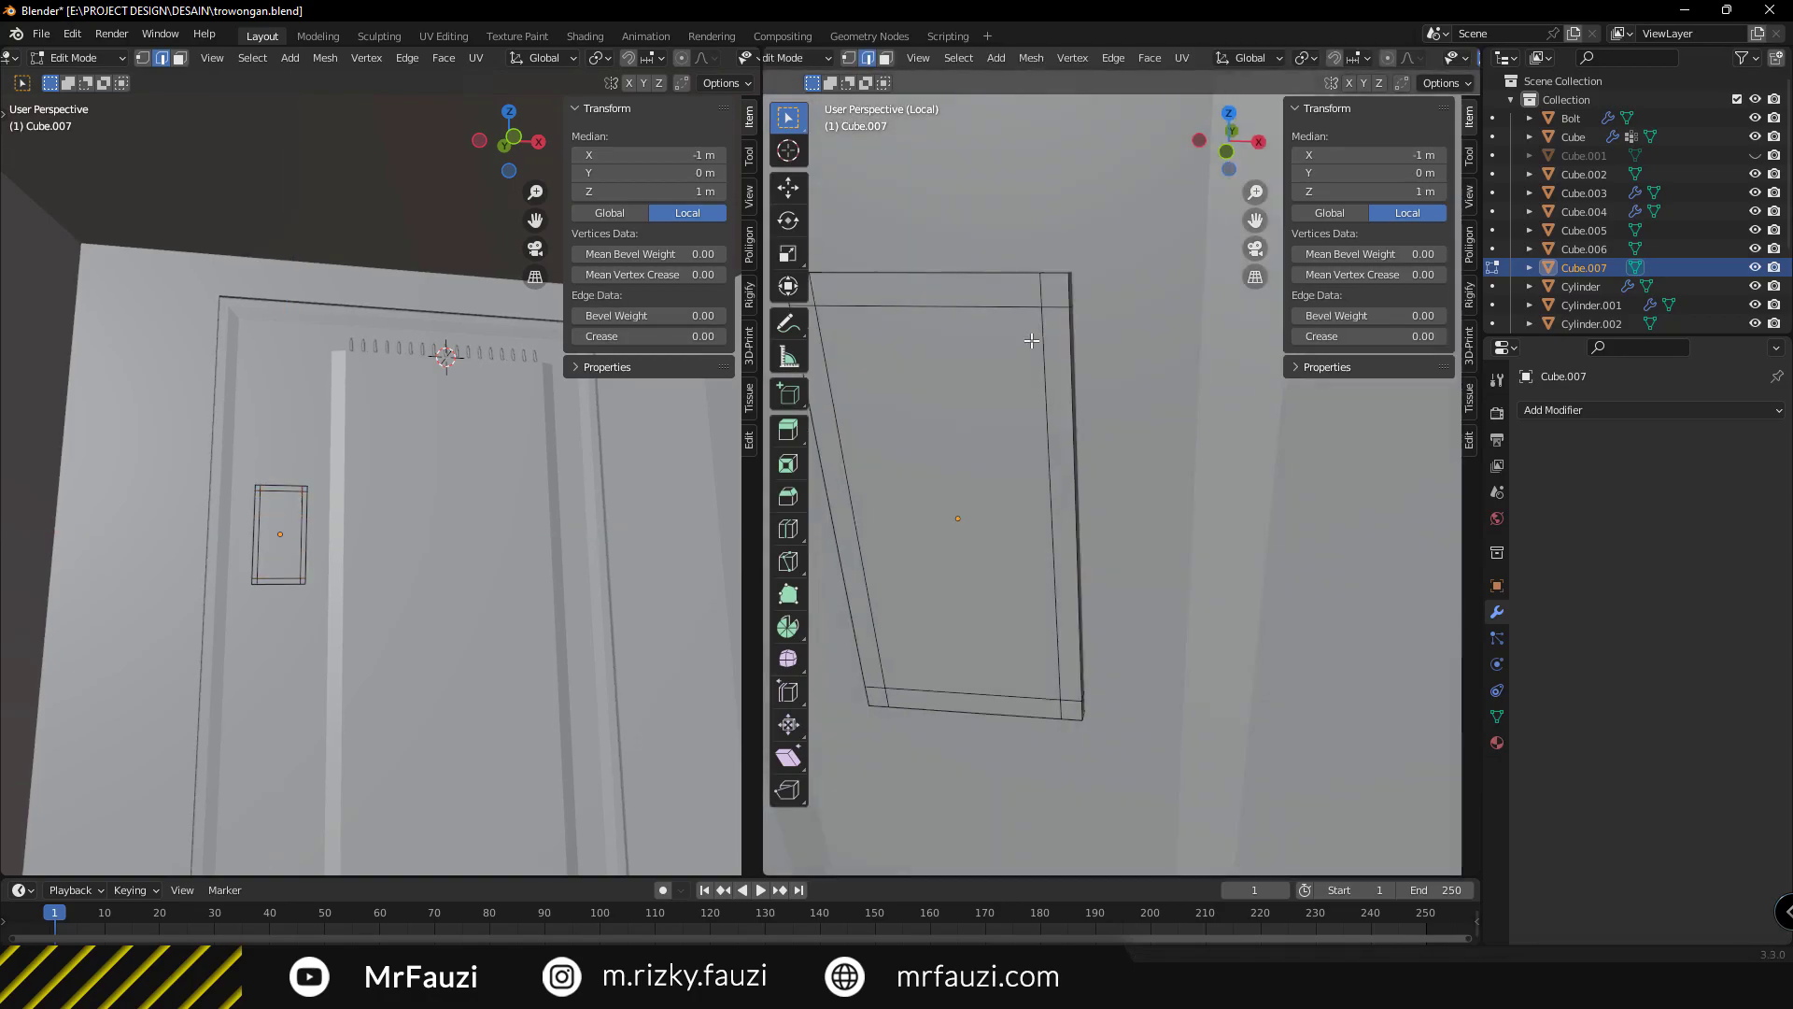
middle_drag(883, 566, 1076, 640)
scroll(1076, 640, up, 2)
click(1084, 707)
scroll(1084, 707, down, 3)
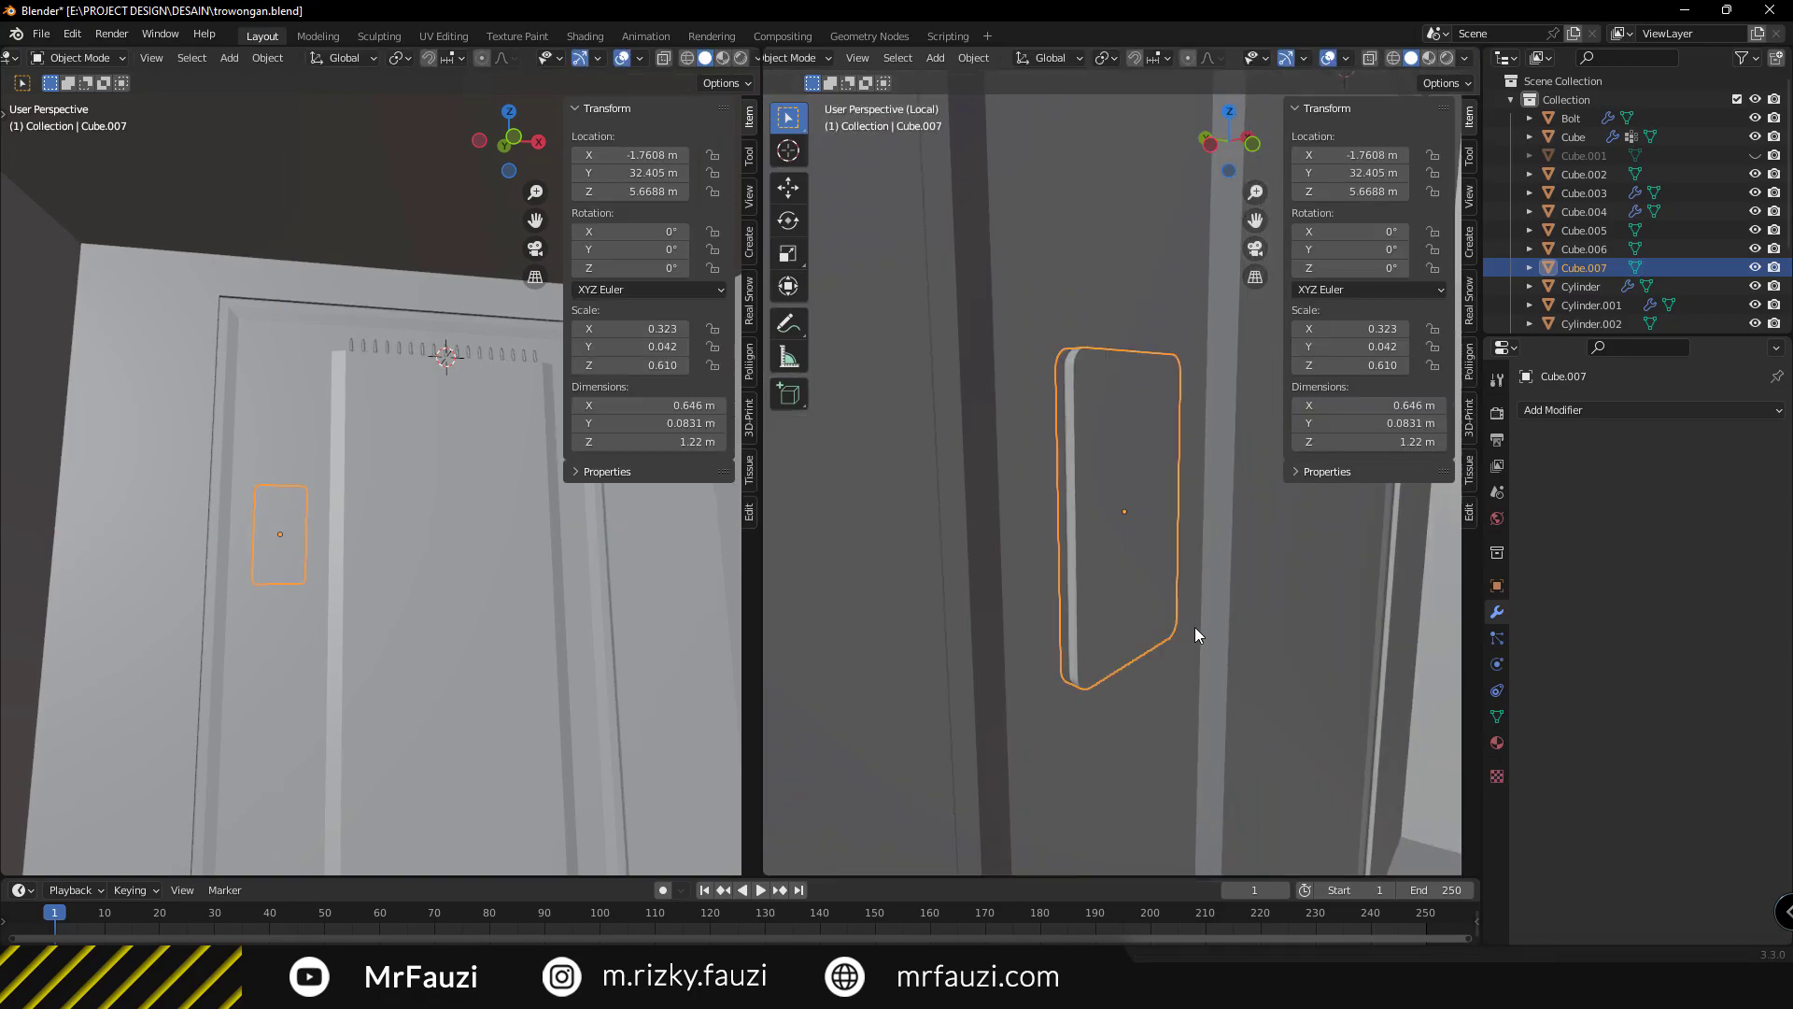
Add a horizontal loop cut across the keypad.
key(3)
click(1047, 420)
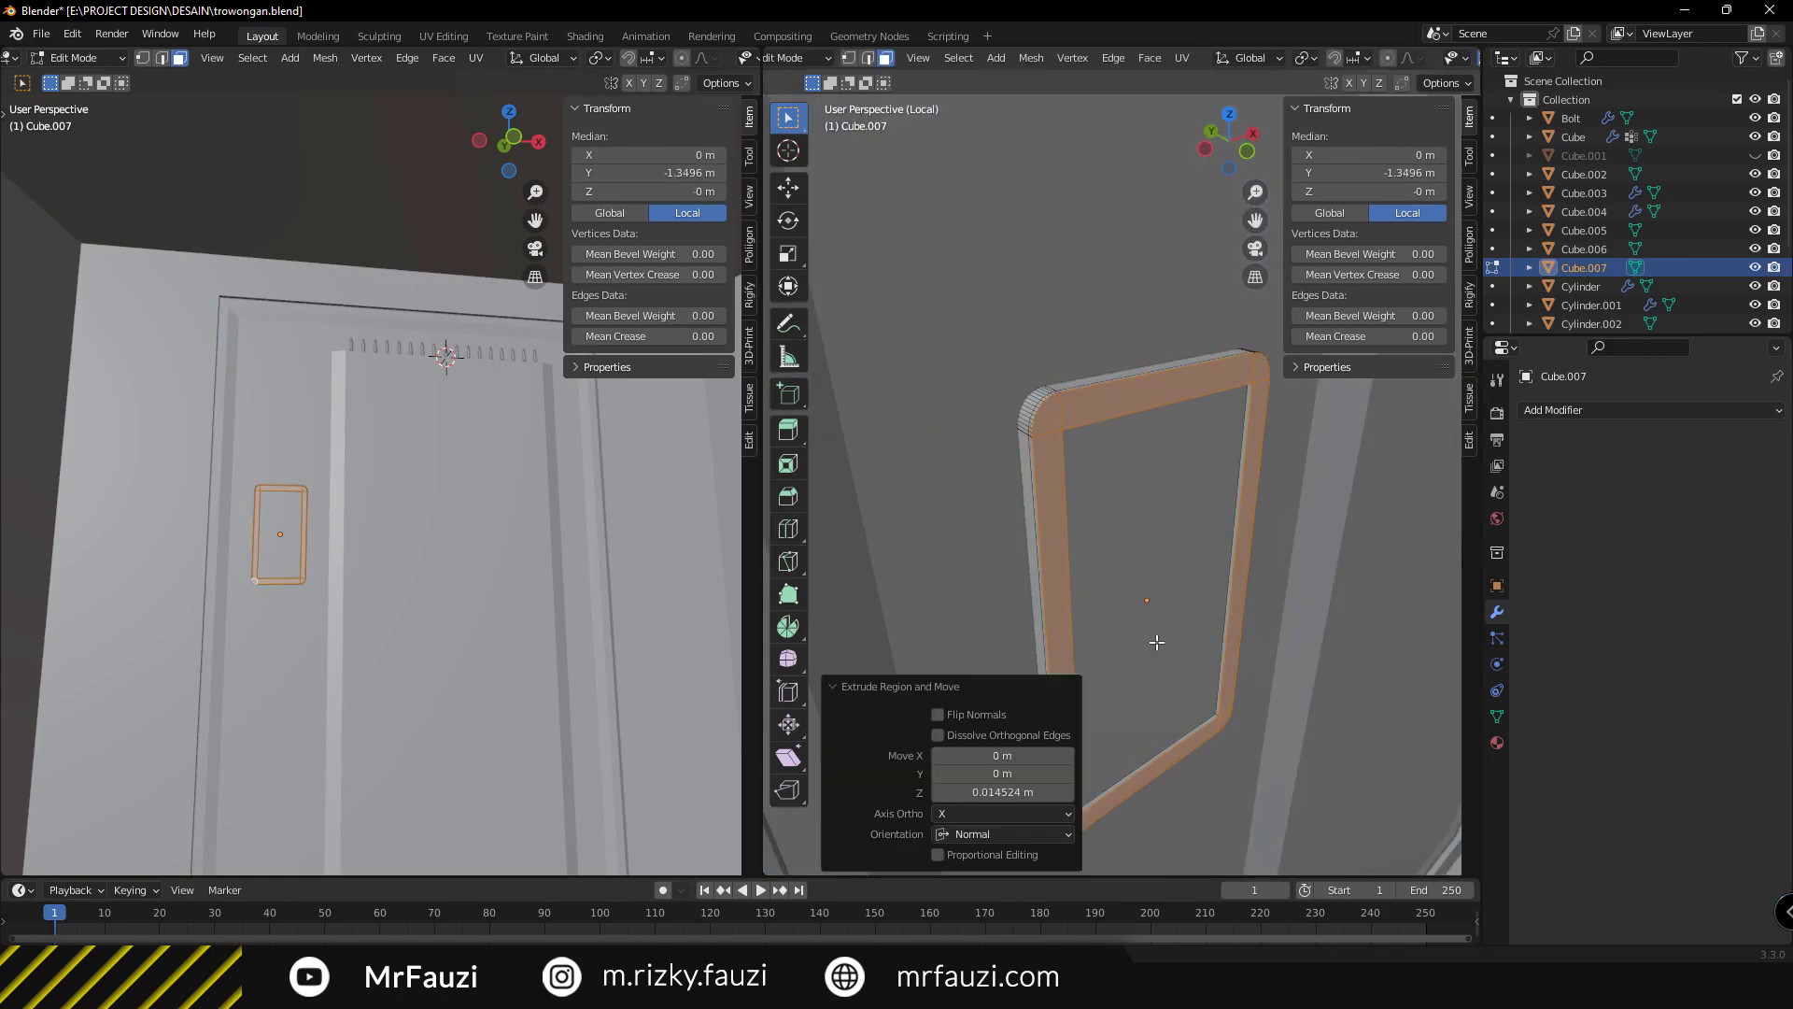
scroll(1156, 641, up, 3)
middle_drag(1156, 641, 1213, 663)
key(ctrl+r)
click(1213, 663)
right_click(1213, 663)
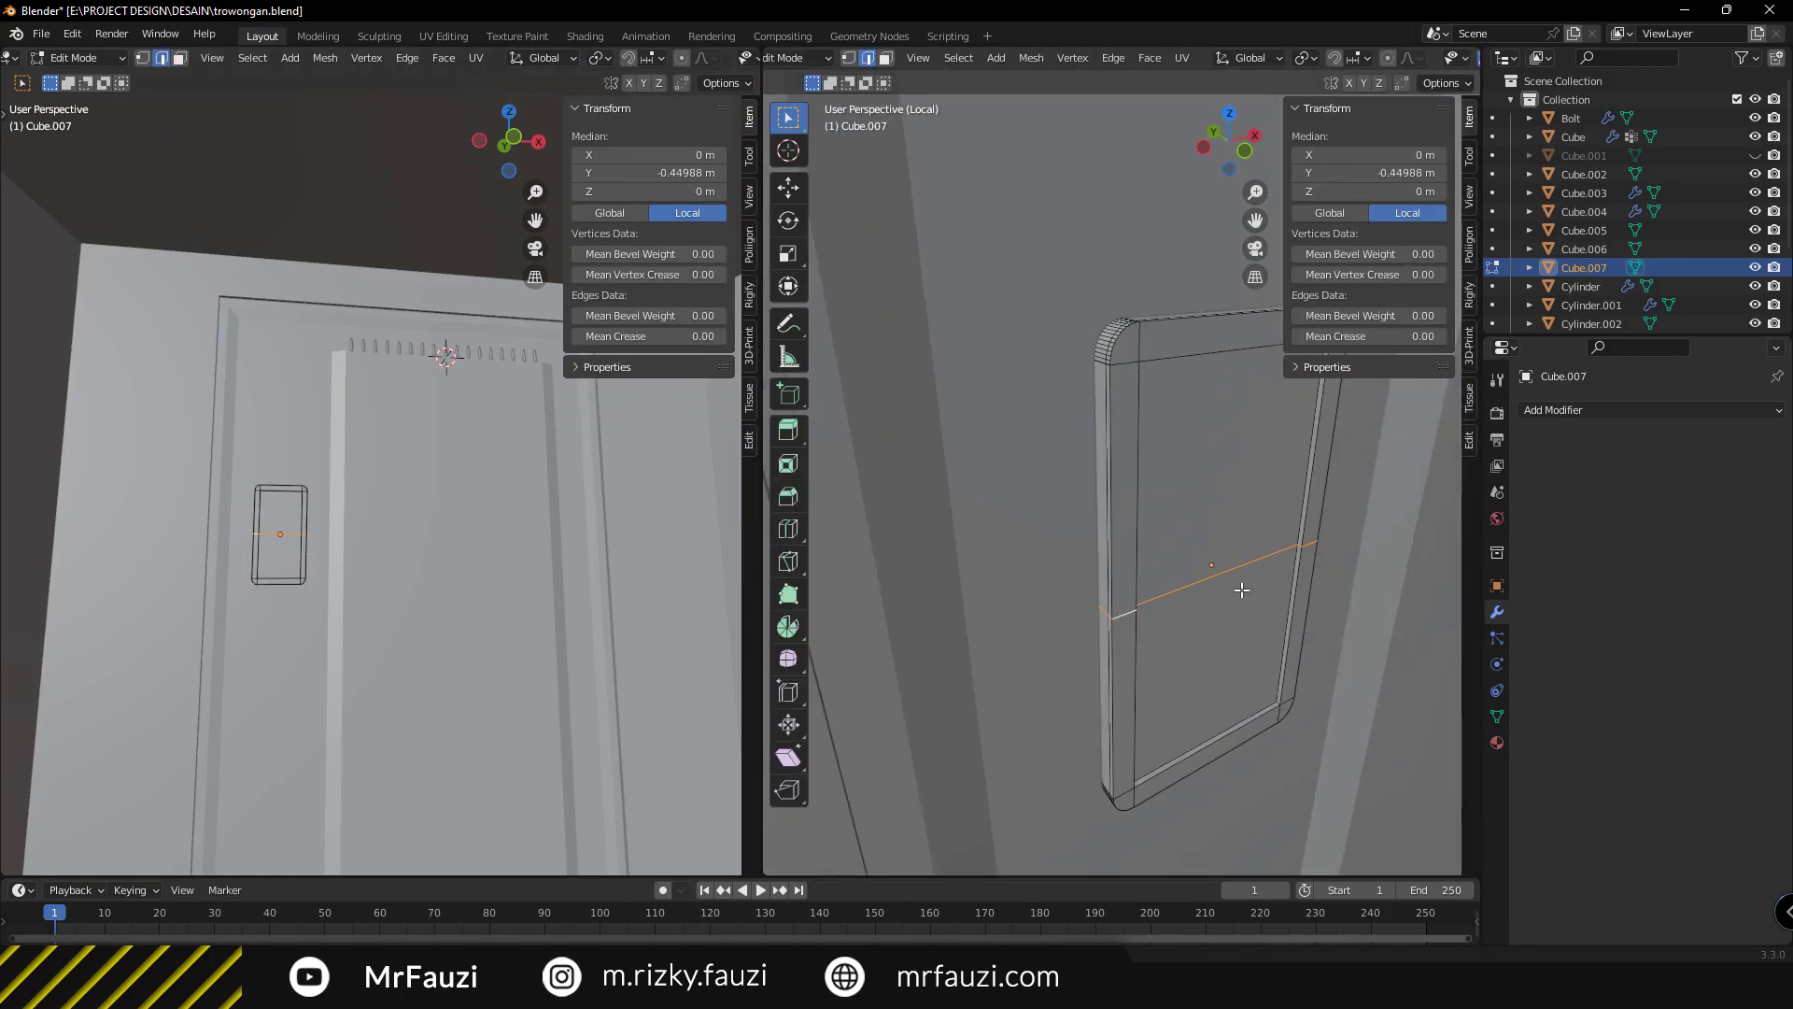
Subdivide the lower keypad face with 6 cuts into a button grid.
middle_drag(1241, 590, 1099, 612)
key(3)
click(1099, 612)
right_click(1333, 700)
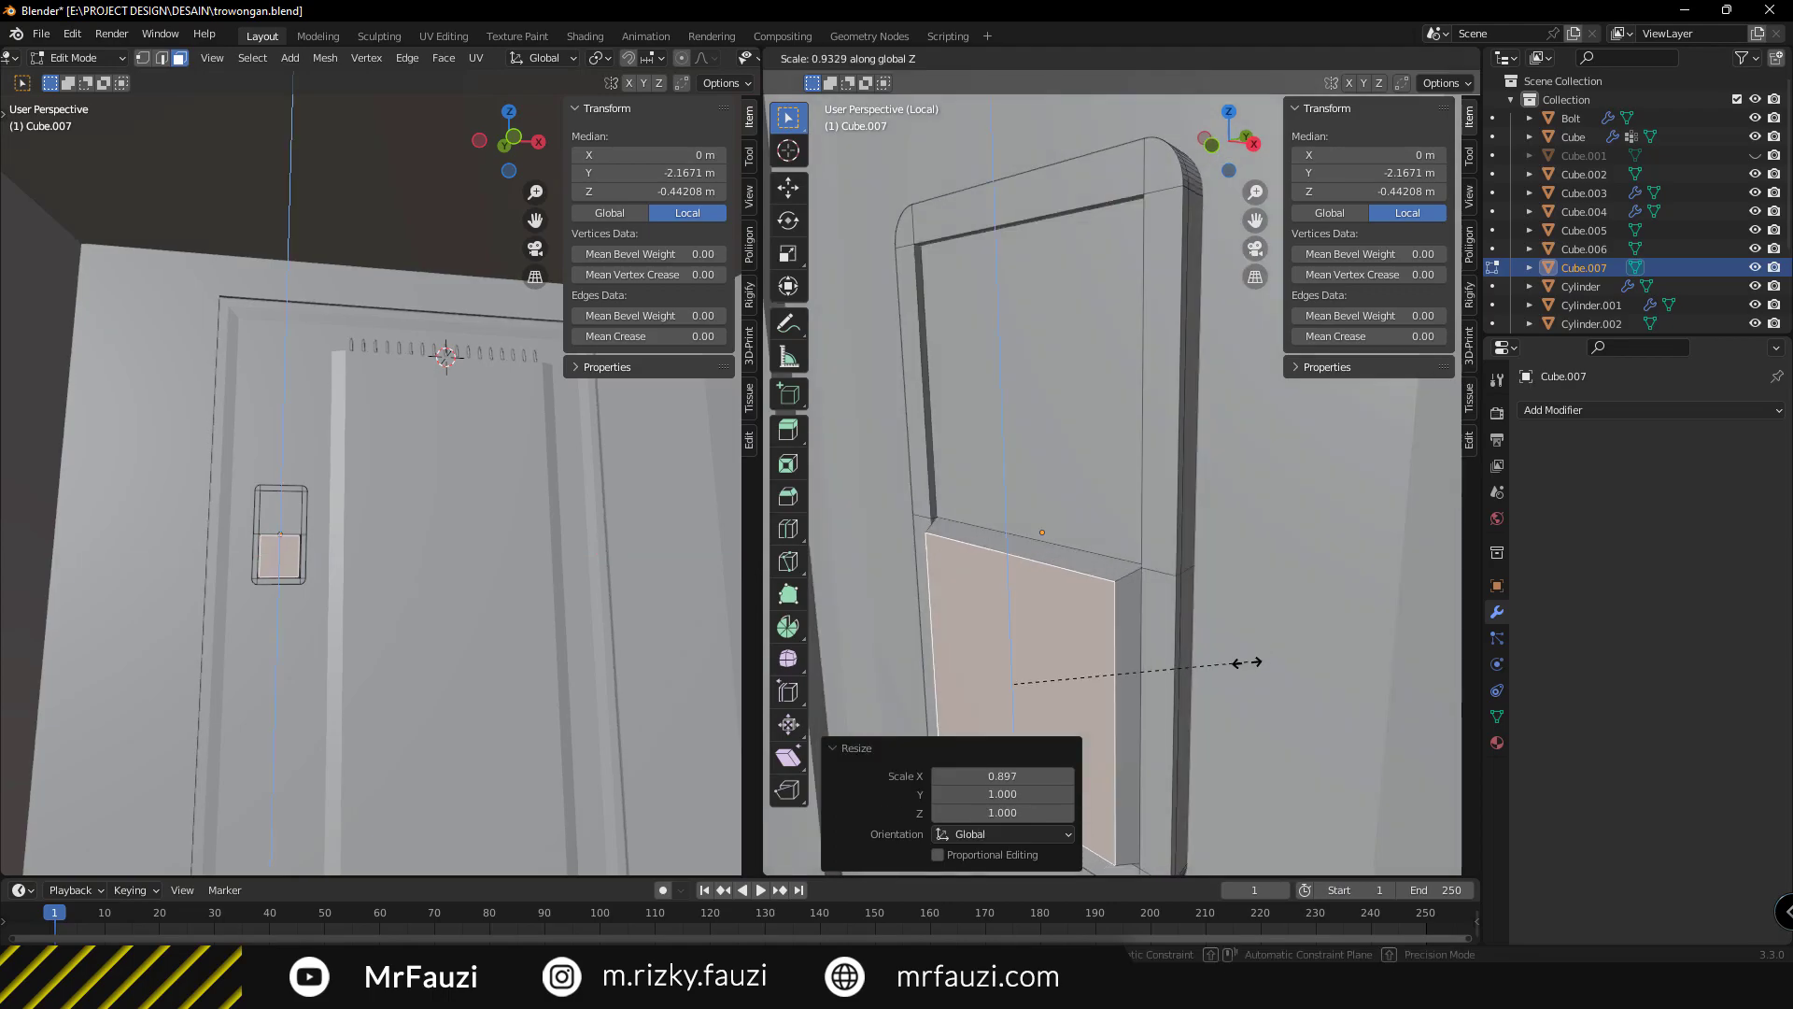
middle_drag(1333, 654, 1330, 579)
right_click(1074, 607)
click(1102, 635)
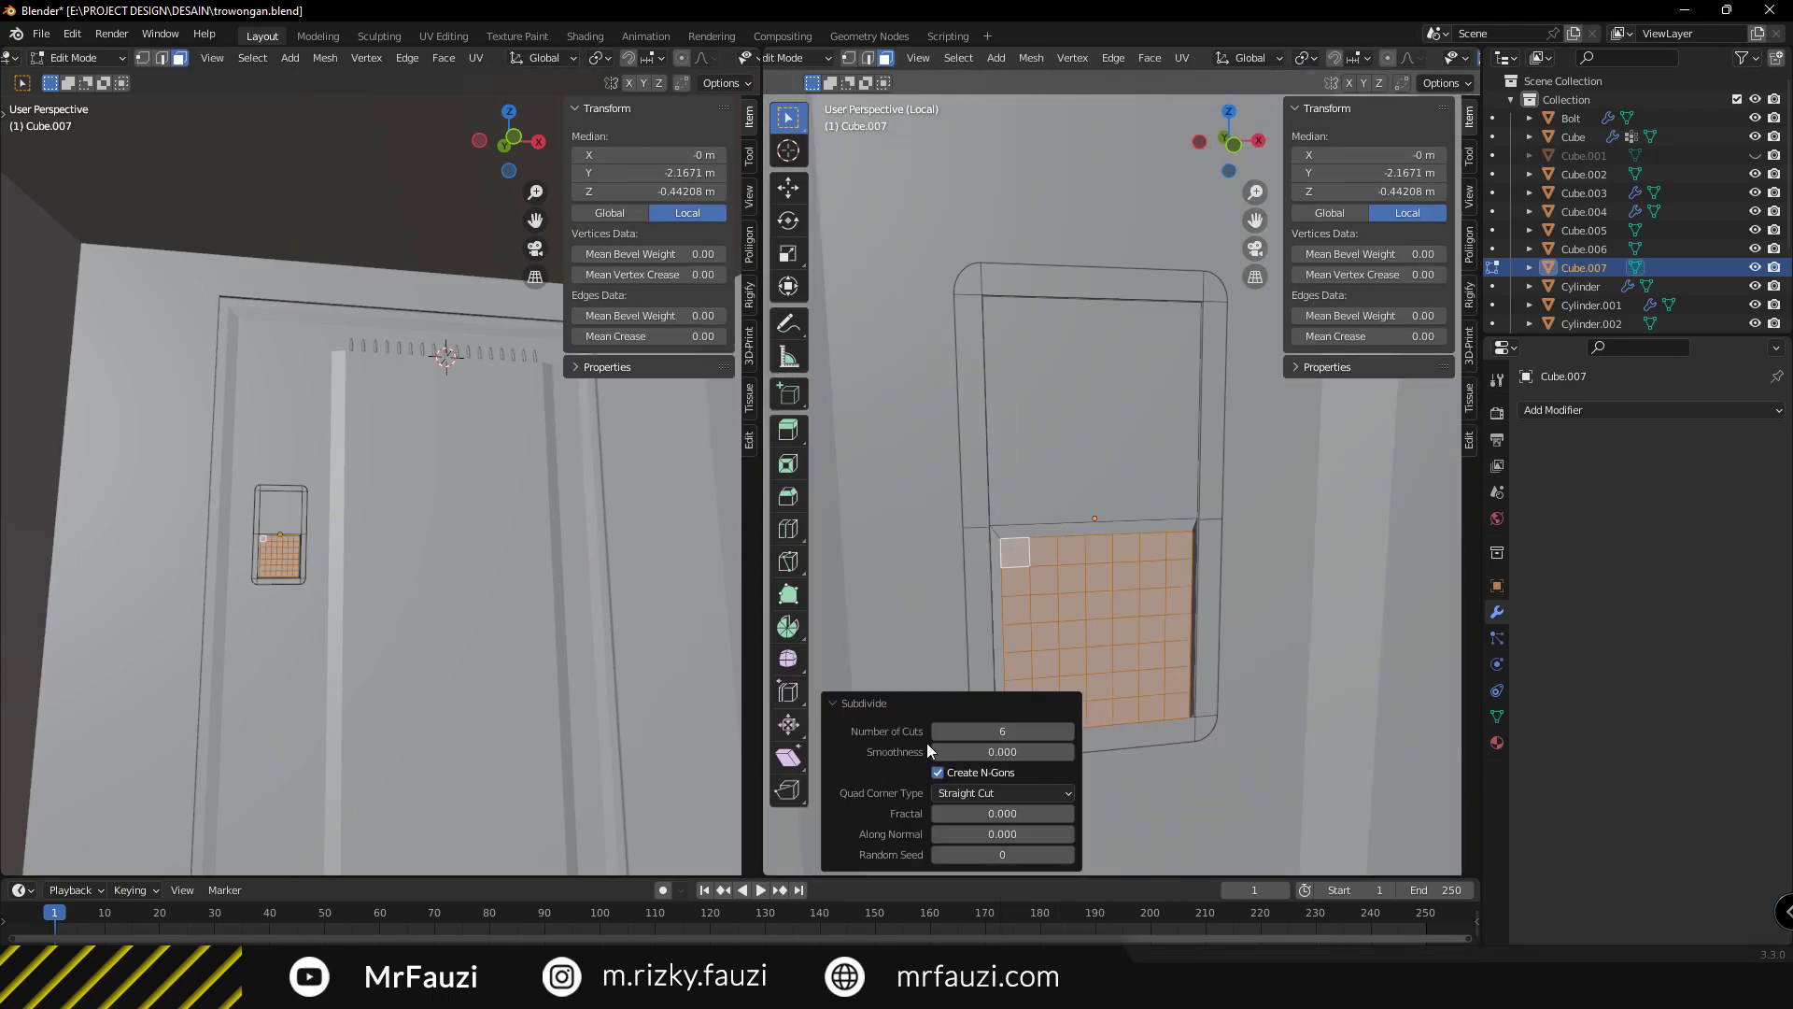
middle_drag(927, 745, 1241, 603)
Try bevelling the button grid's edge loops, then select the top row of button faces.
key(2)
key(ctrl+b)
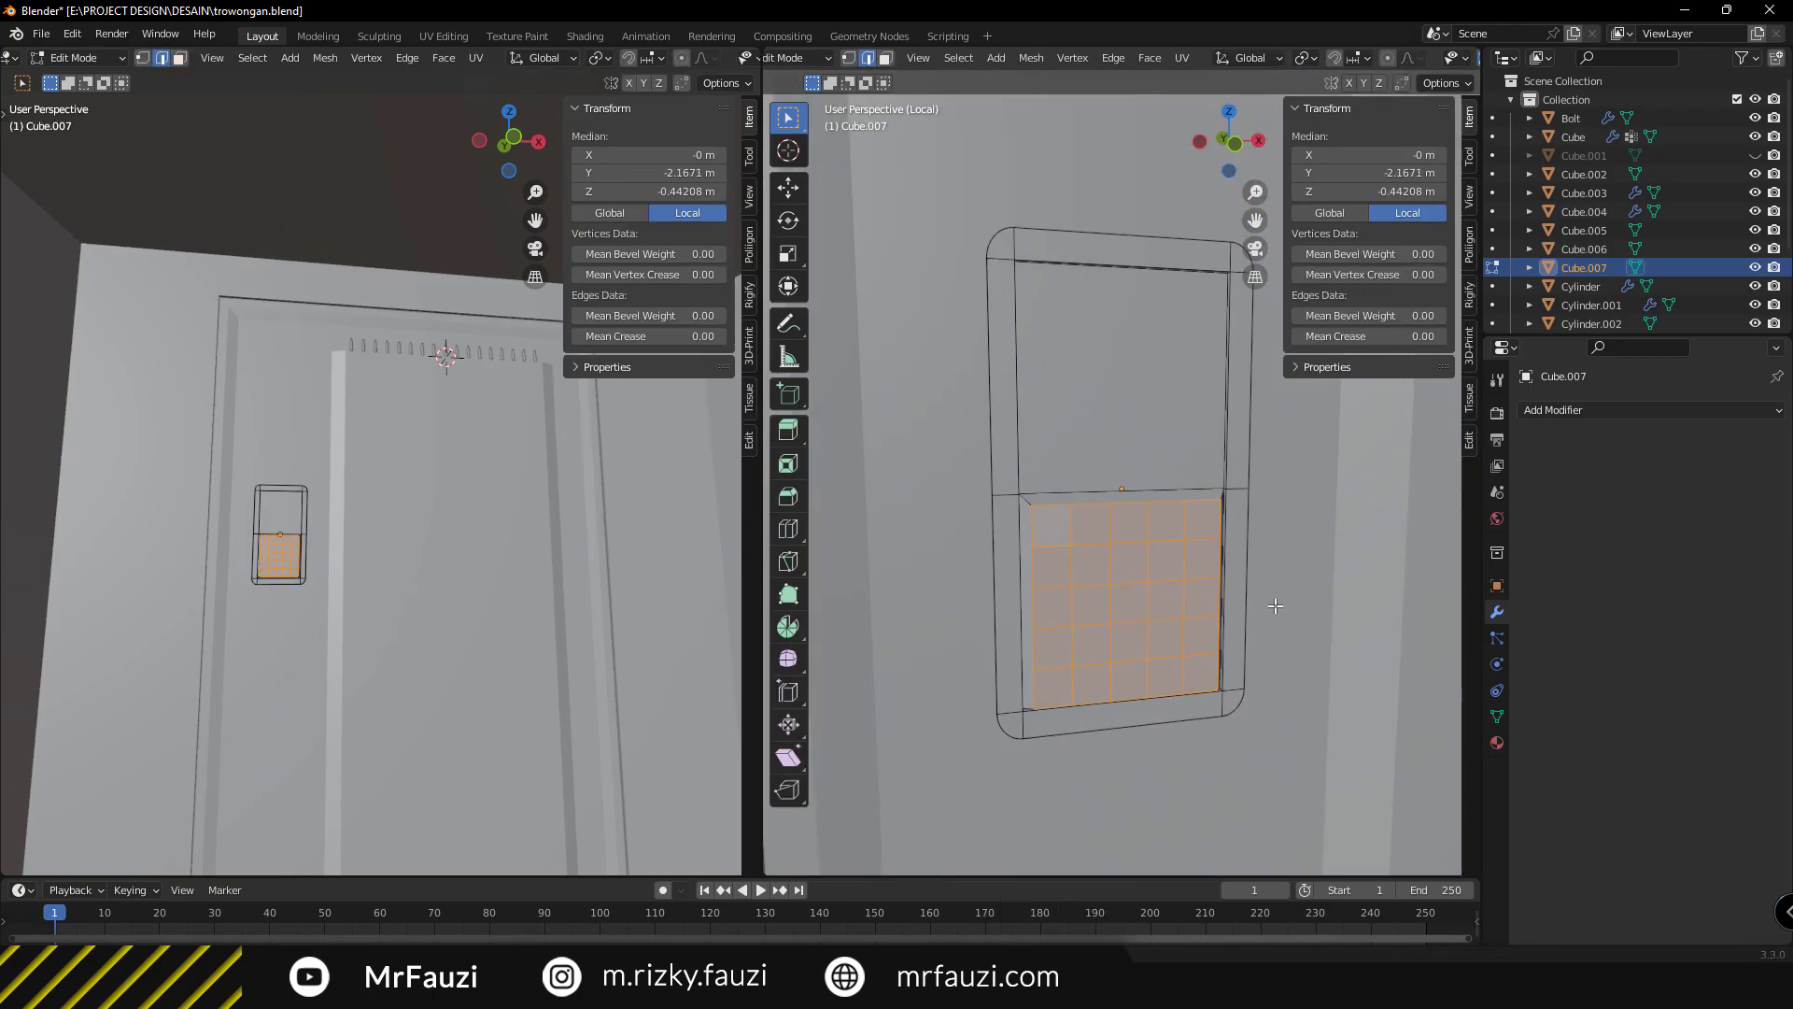
scroll(1275, 605, up, 2)
alt+click(1074, 598)
alt+shift+click(1136, 578)
right_click(1285, 579)
click(1111, 621)
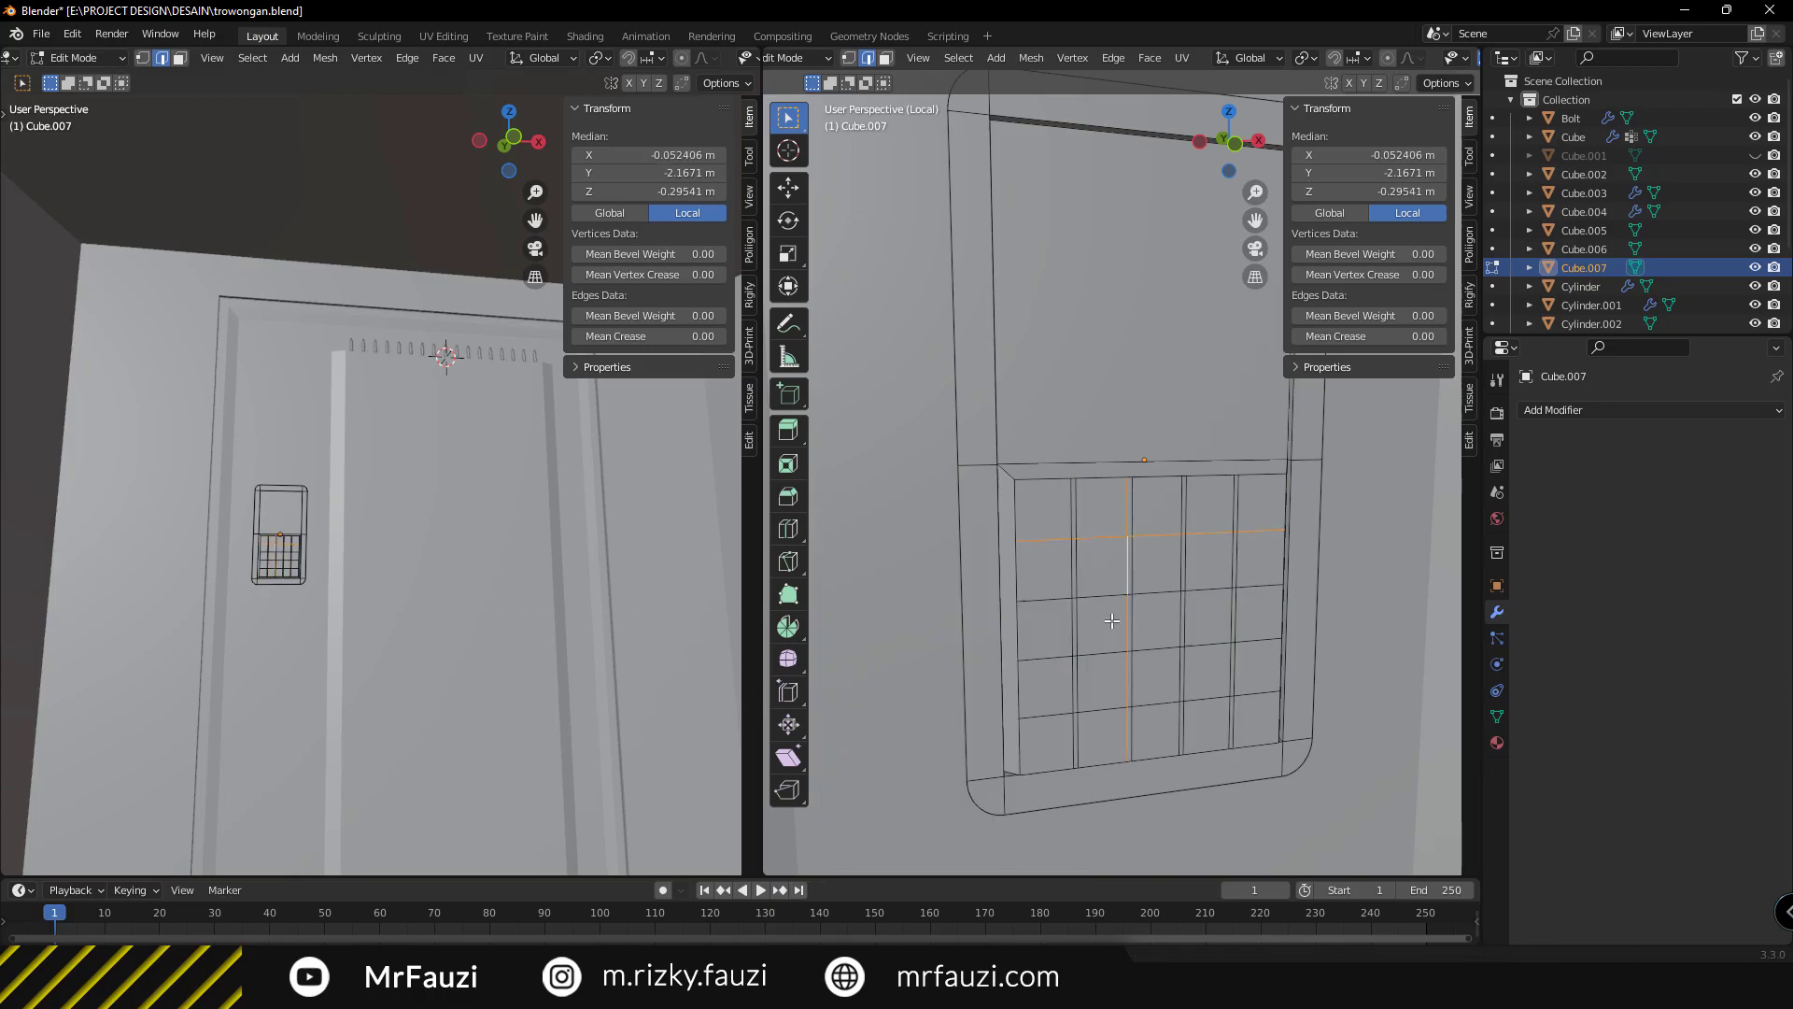
middle_drag(1115, 561, 1107, 504)
key(3)
alt+click(1105, 491)
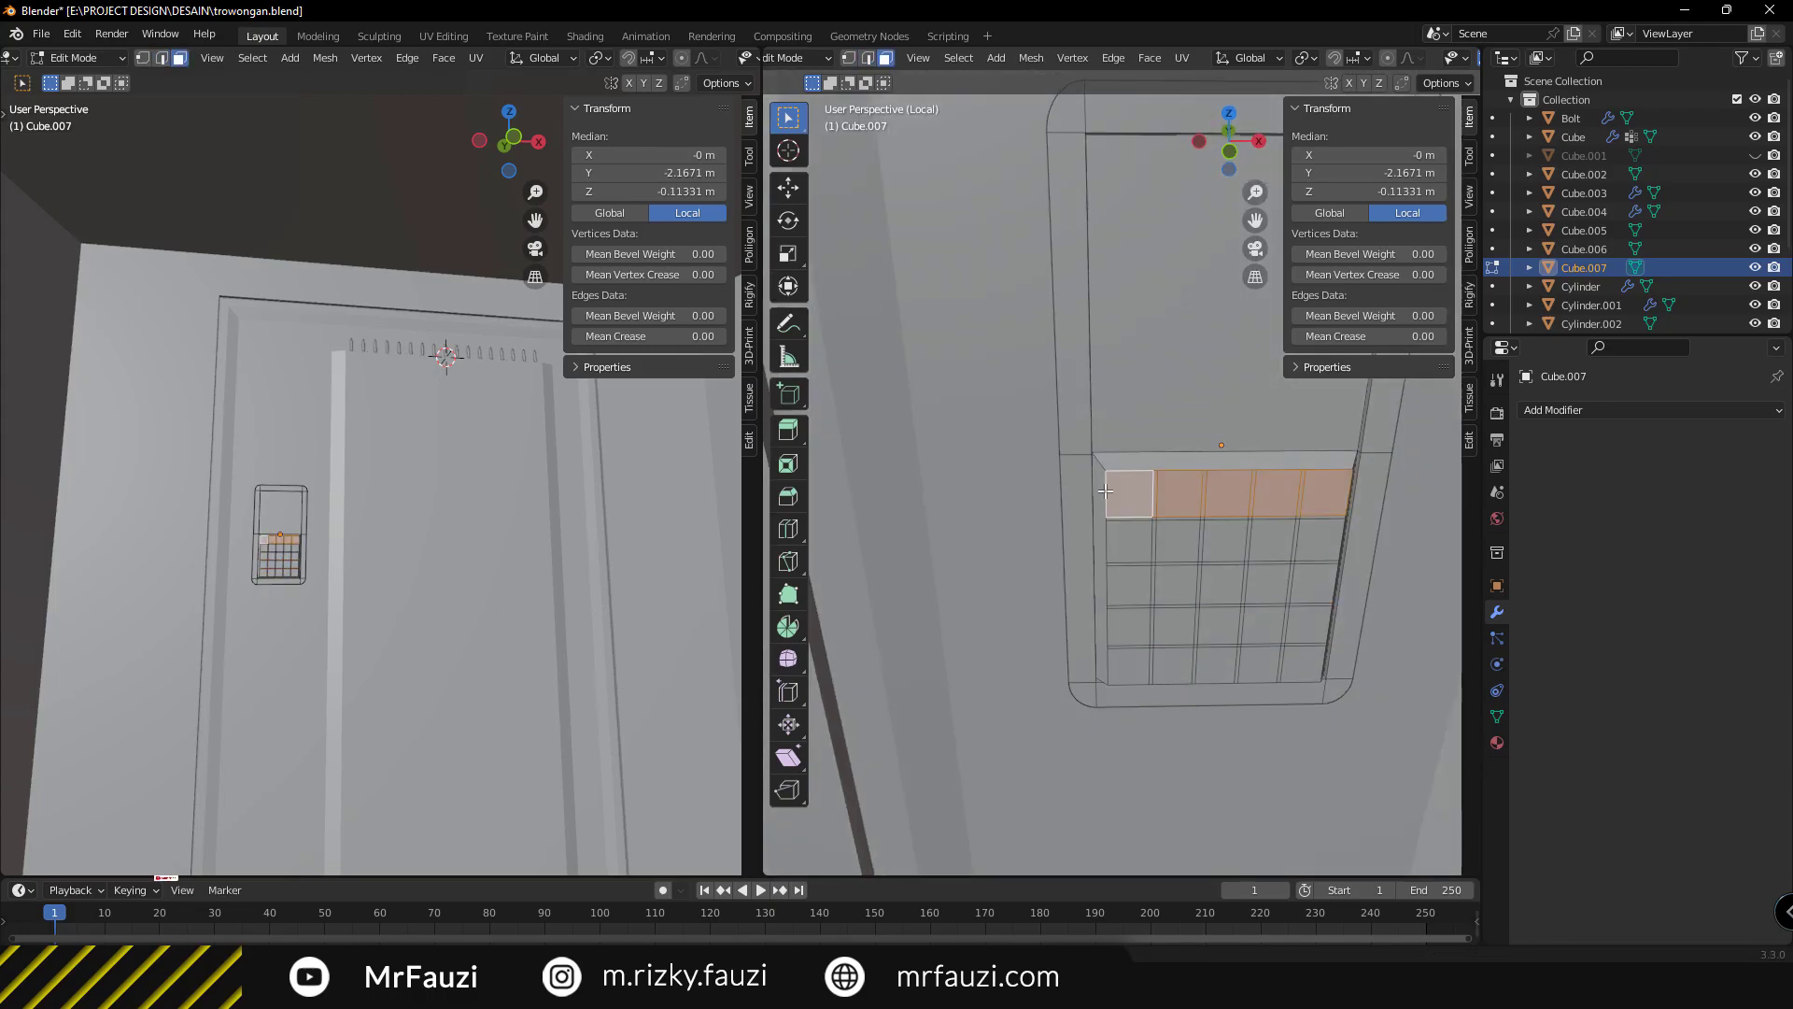
mouse_move(1114, 506)
middle_down()
mouse_move(1174, 577)
mouse_move(1048, 530)
middle_up()
key(Tab)
key(Tab)
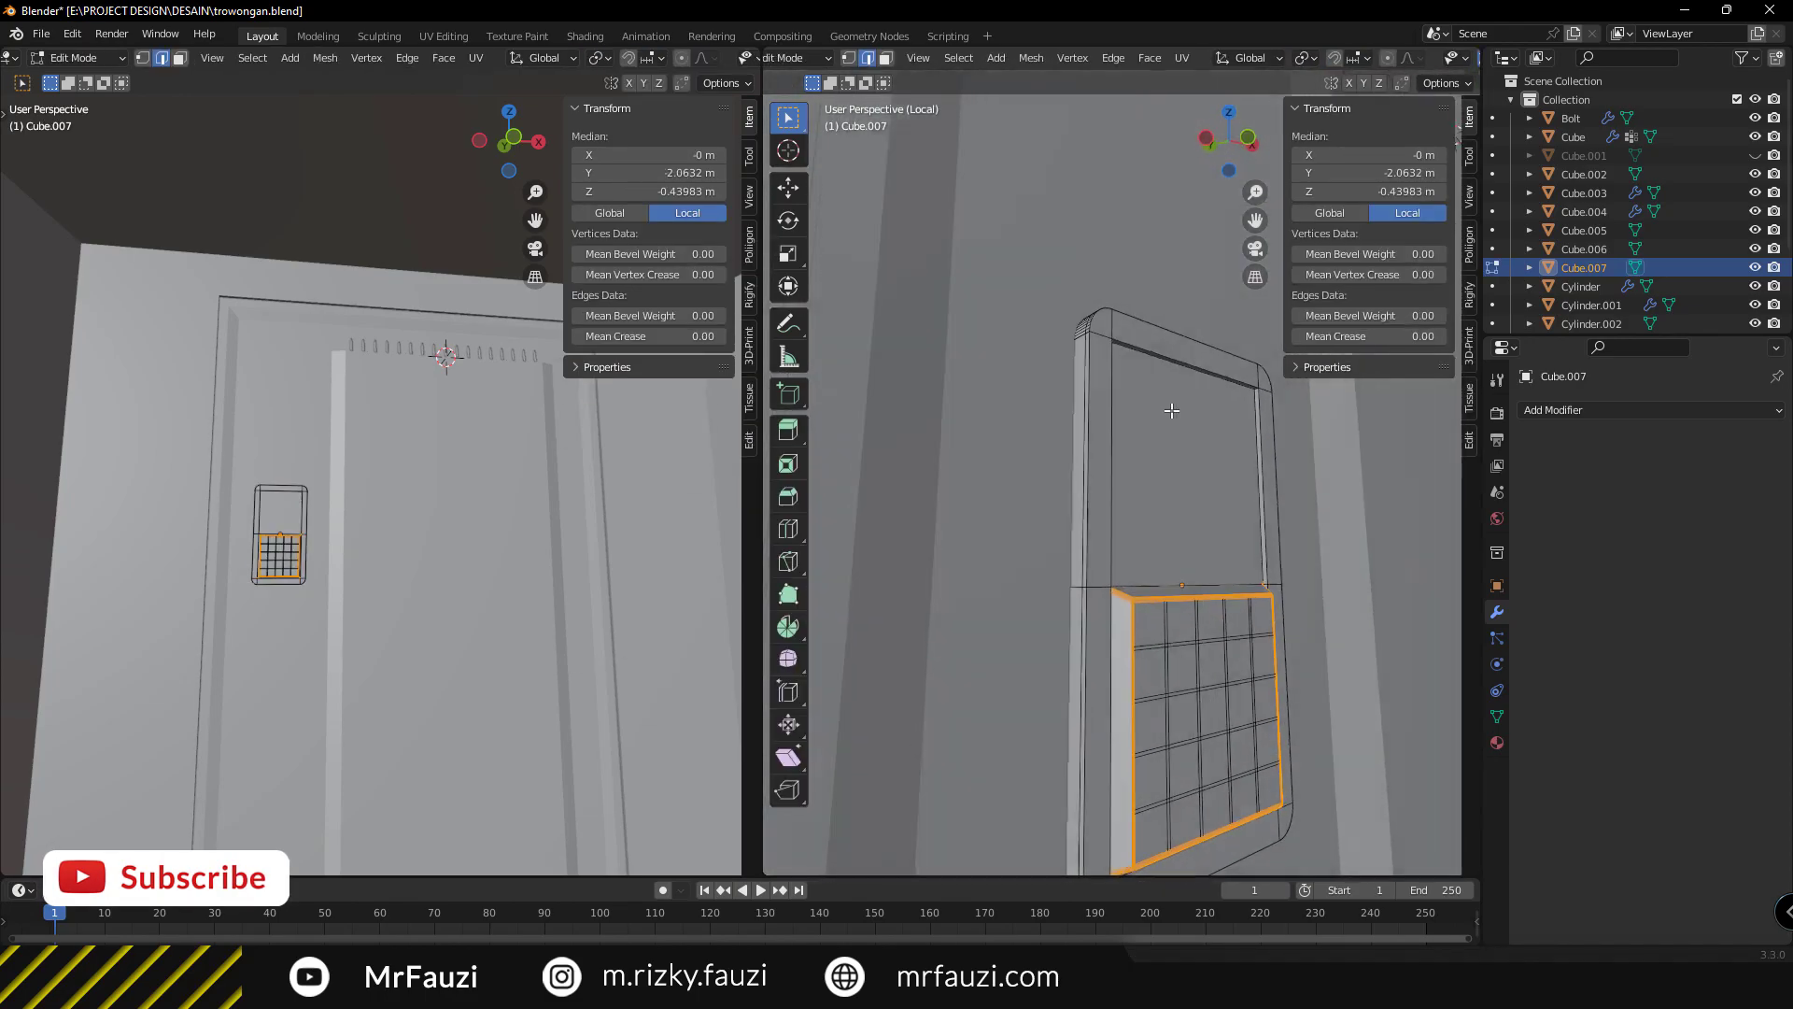
Inset the keypad's upper face twice to form a screen.
click(1181, 504)
key(i)
click(1335, 543)
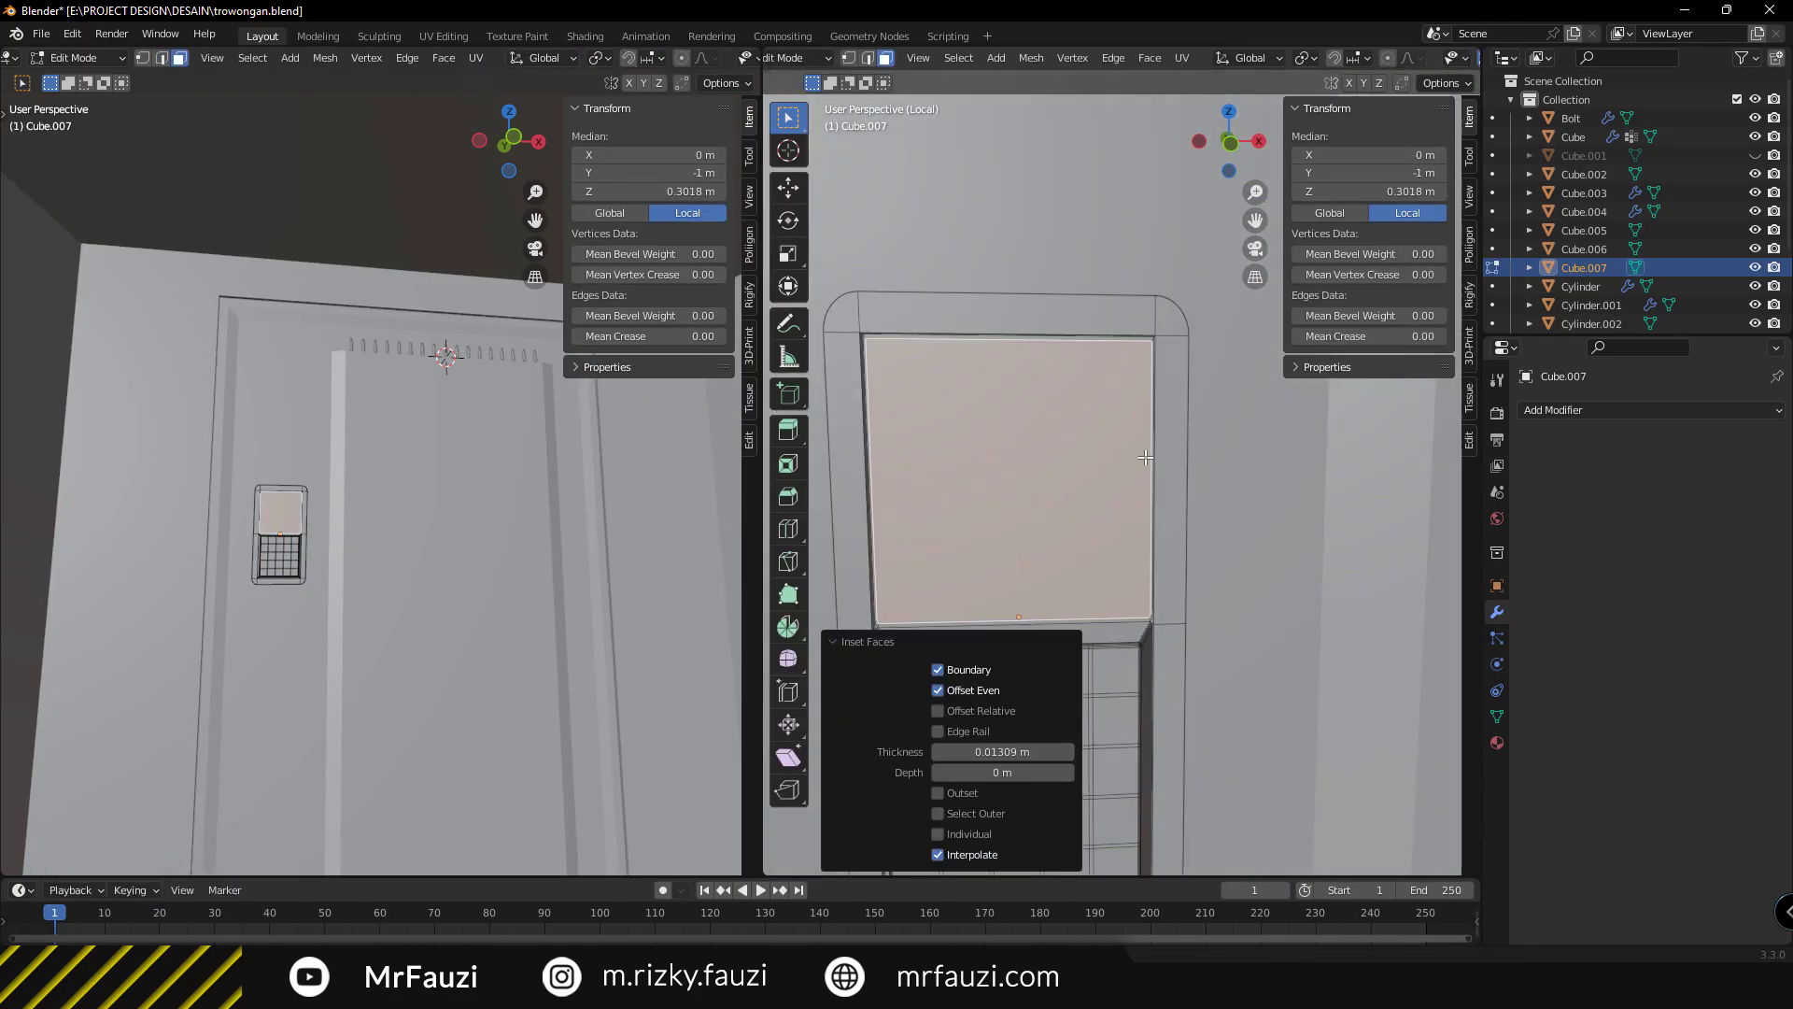
key(i)
click(1184, 549)
click(1288, 505)
key(Tab)
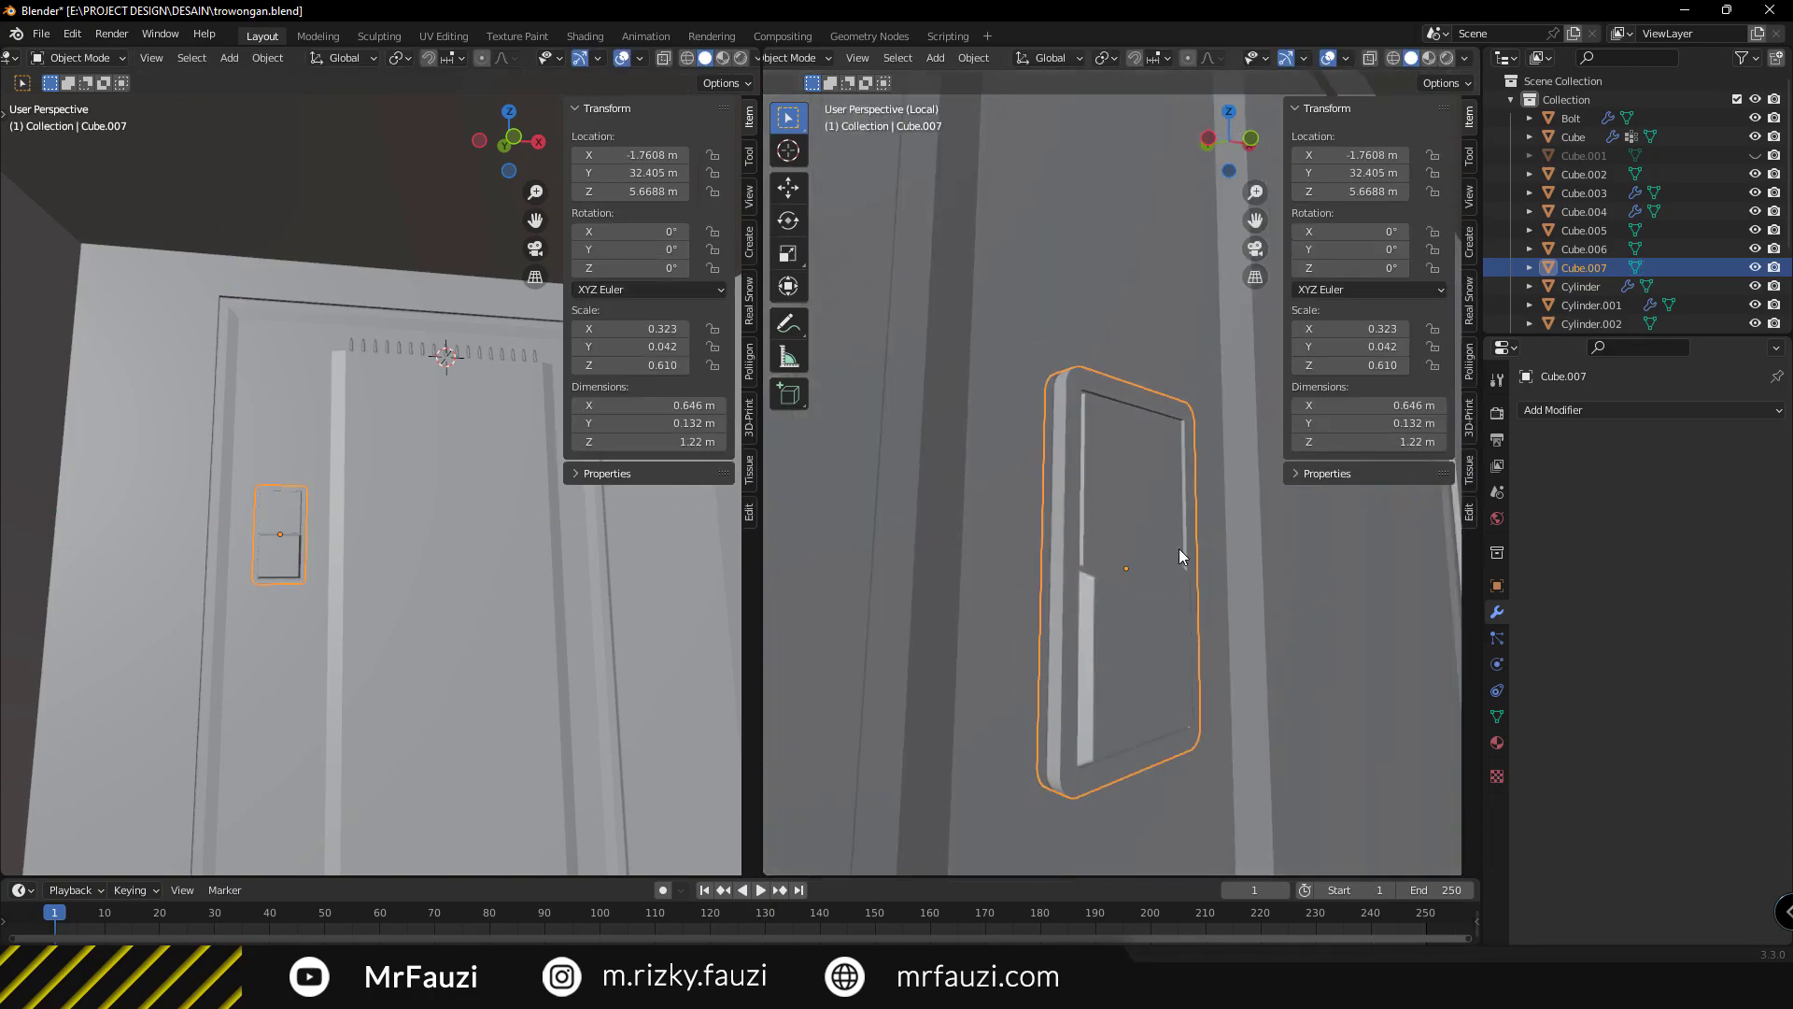
Save the file and view the keypad up close on the door.
scroll(1124, 480, down, 3)
key(ctrl+s)
key(g)
key(z)
right_click(1100, 562)
key(alt+a)
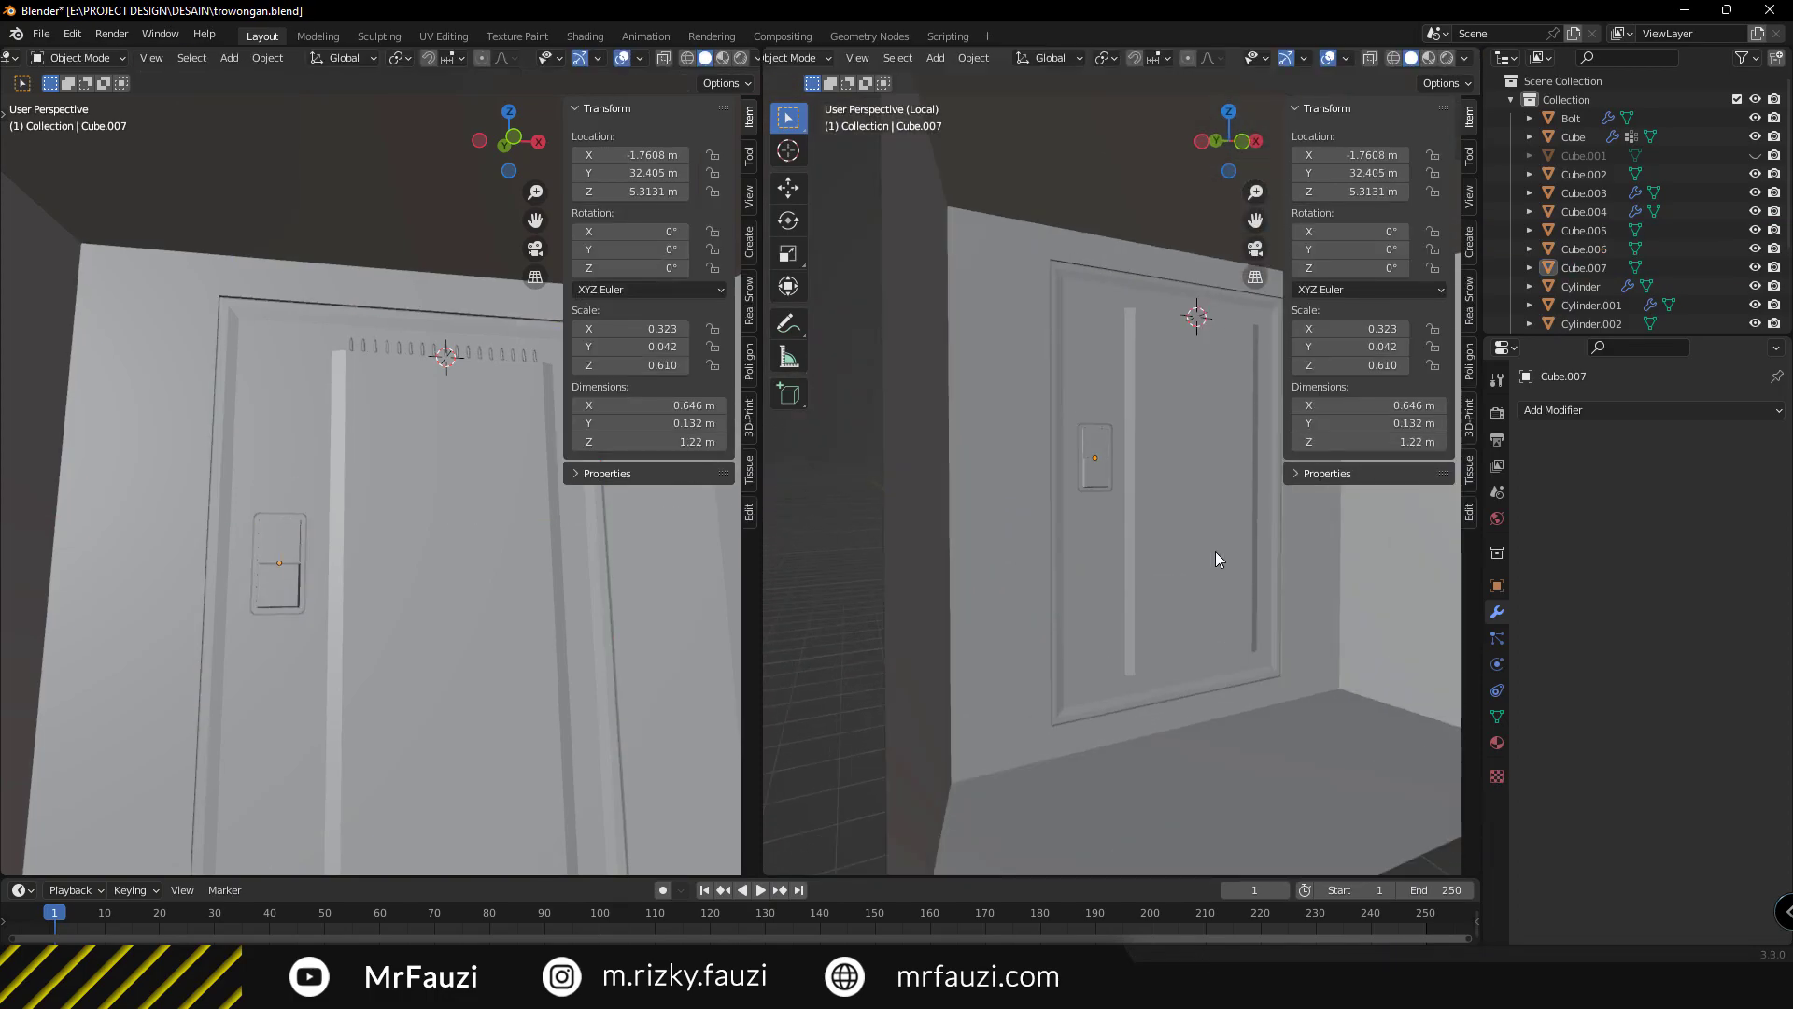
middle_drag(1214, 550, 1112, 412)
scroll(1112, 413, up, 2)
Snap the 3D cursor to the corridor wall face beside the door.
scroll(308, 560, down, 2)
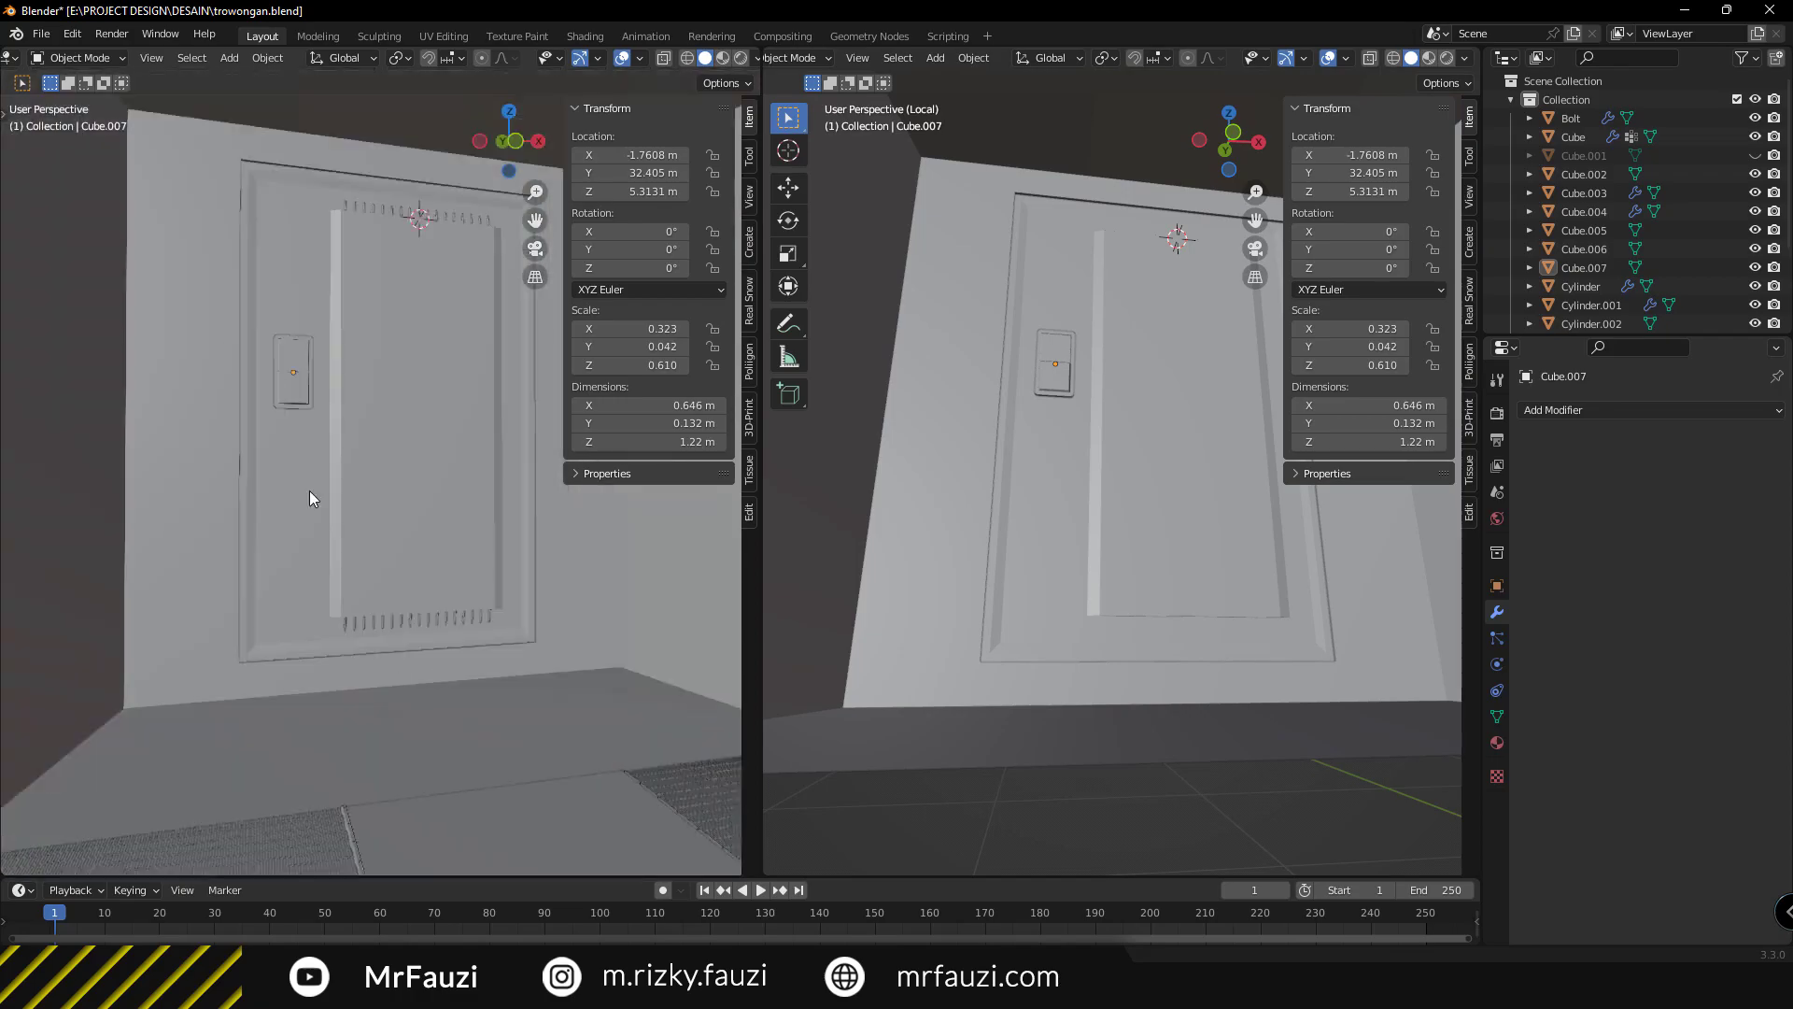
click(317, 514)
scroll(319, 522, up, 2)
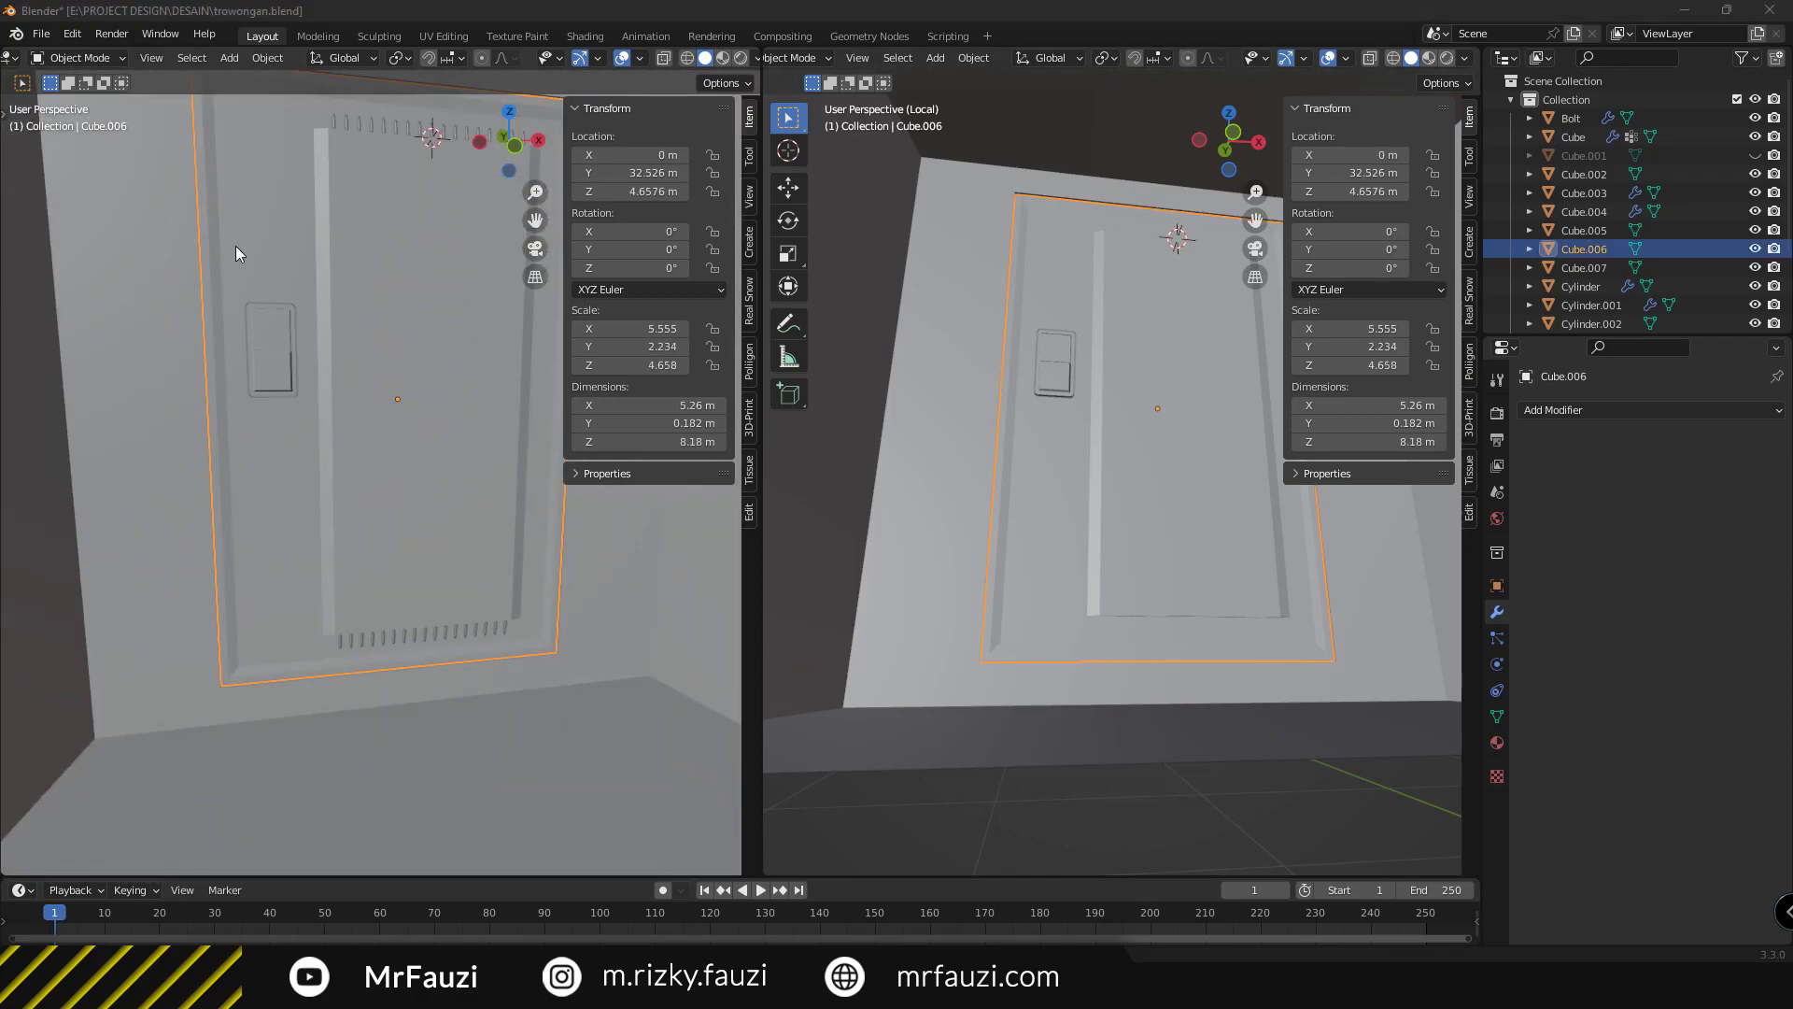
middle_drag(501, 265, 411, 390)
scroll(299, 529, down, 2)
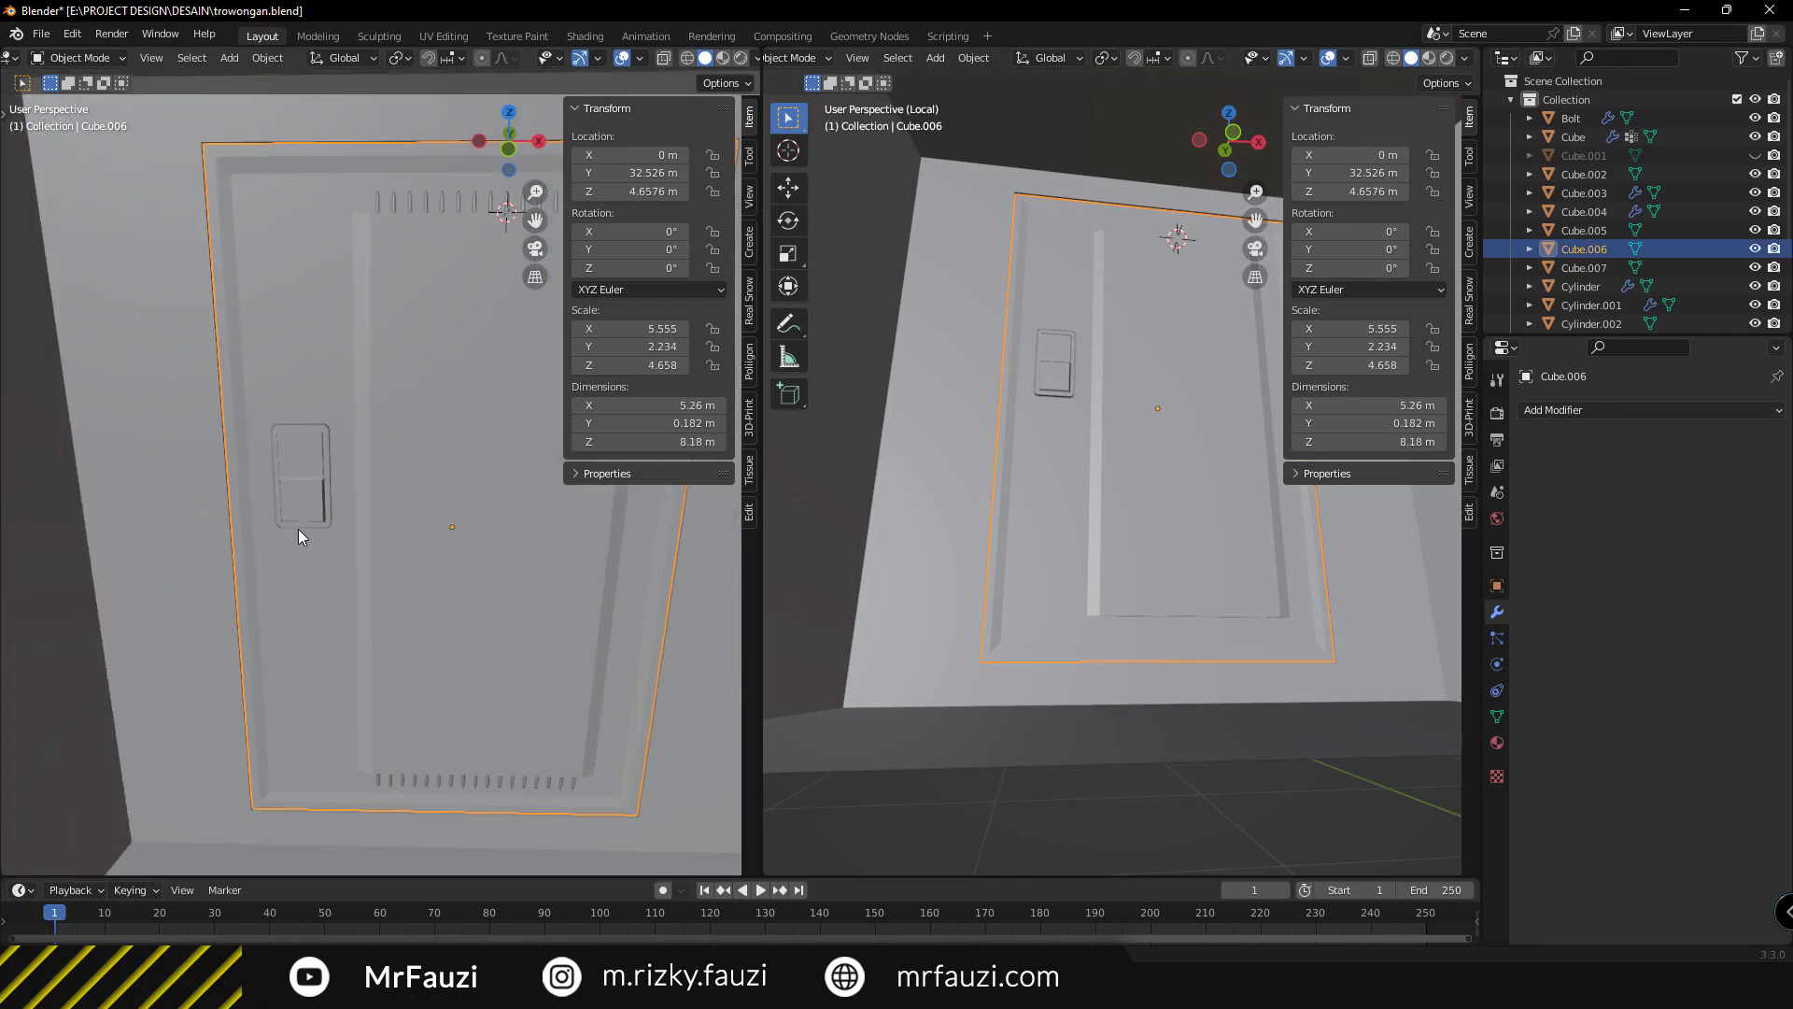
click(304, 504)
scroll(392, 450, down, 3)
click(904, 507)
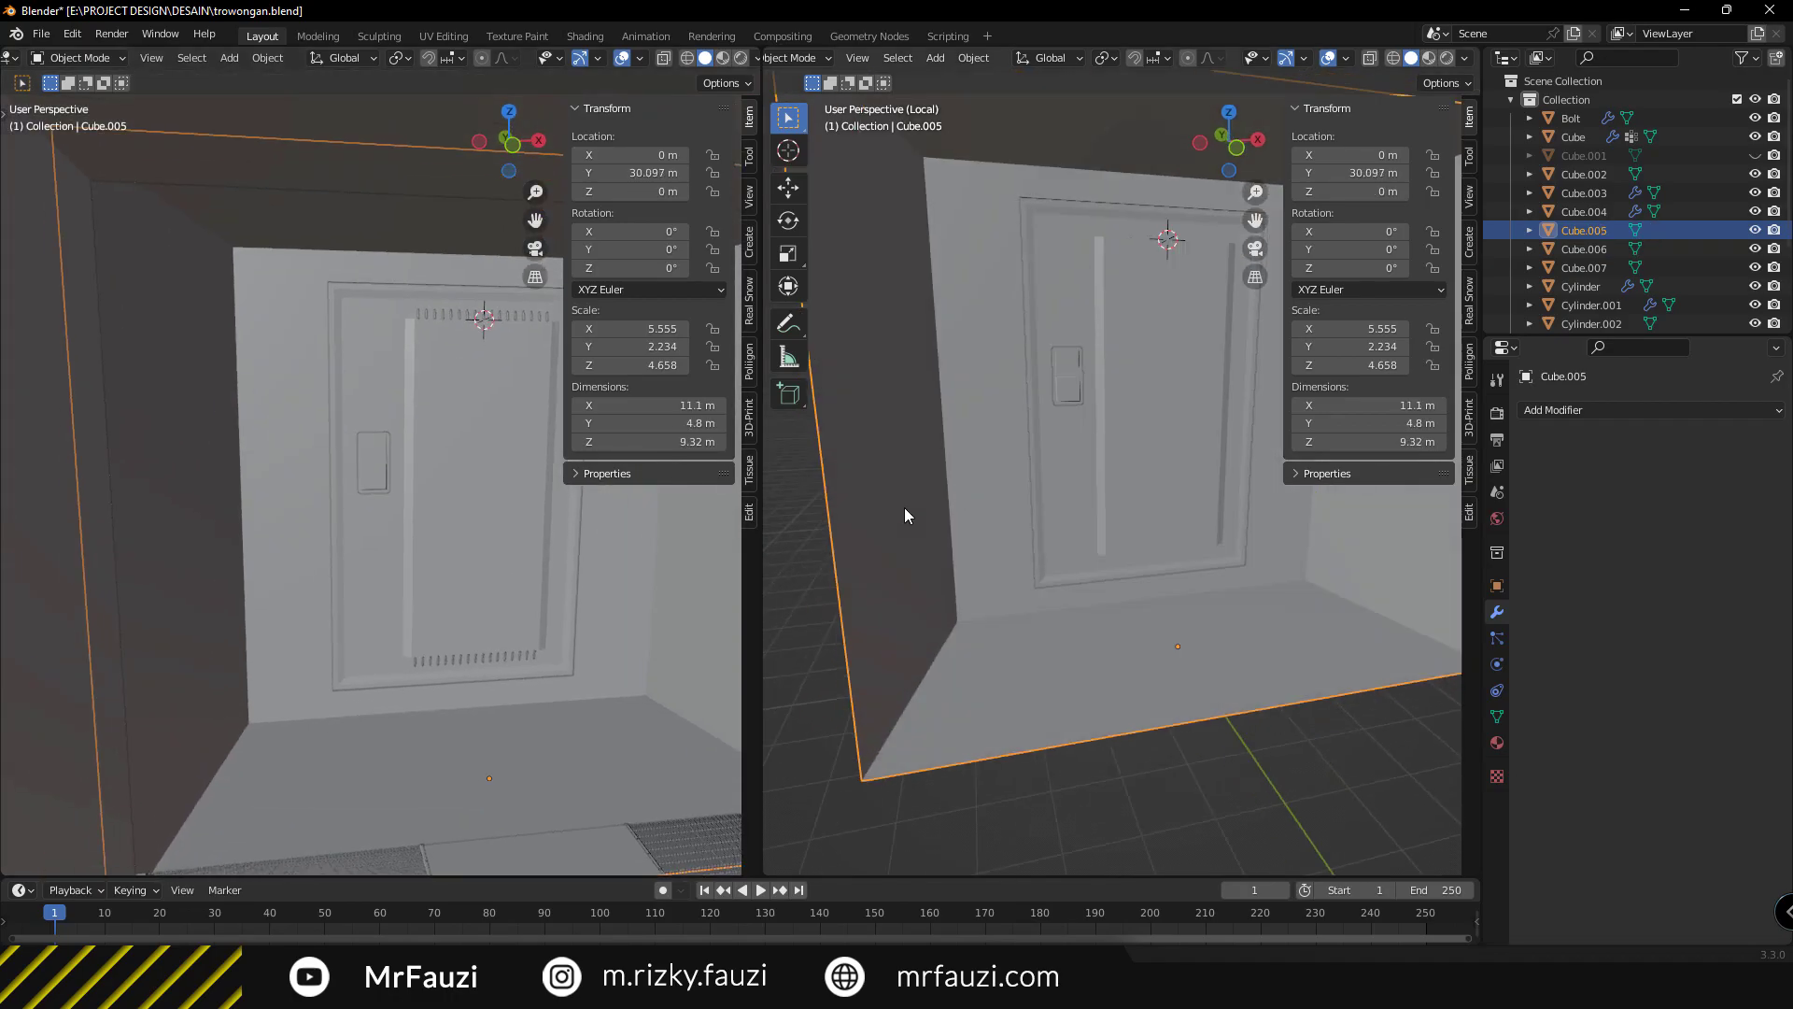
key(Tab)
click(923, 473)
key(shift+s)
key(2)
key(Tab)
Add a cylinder at the cursor, scale it slim and tall, and shade it smooth.
key(shift+a)
click(1151, 567)
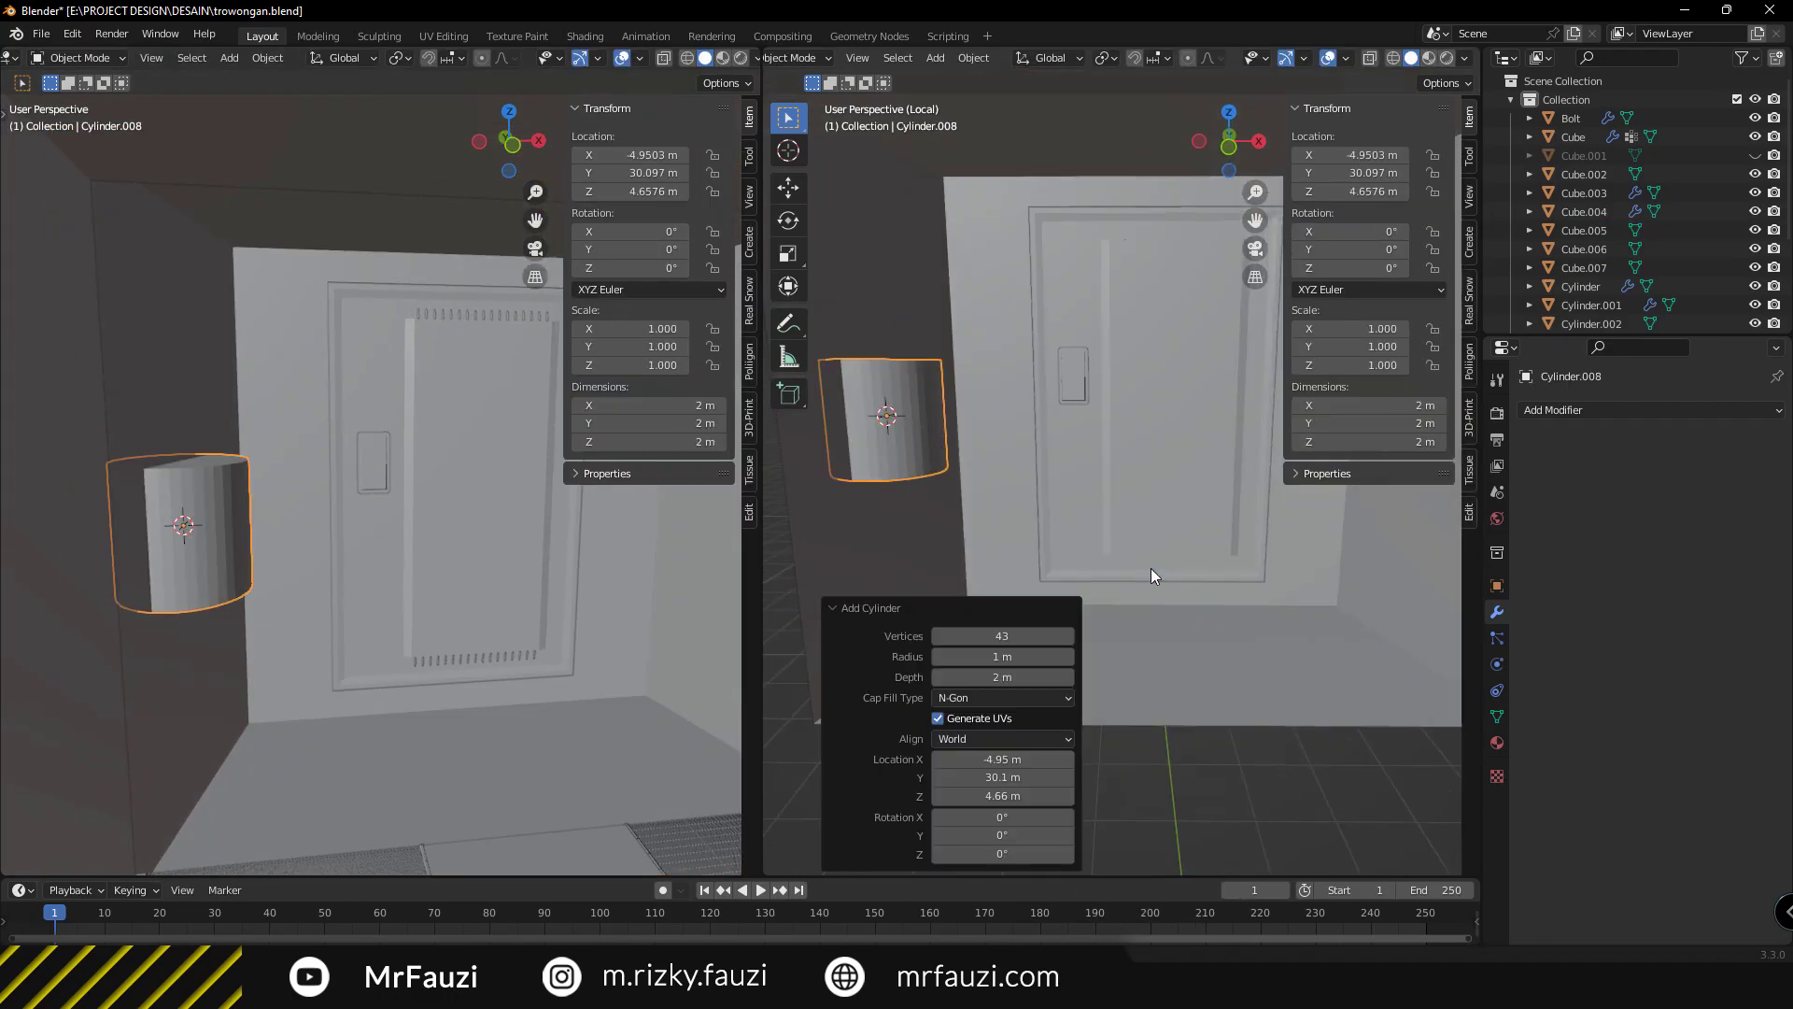
key(s)
key(z)
key(s)
key(z)
click(1059, 551)
right_click(1059, 551)
click(1008, 560)
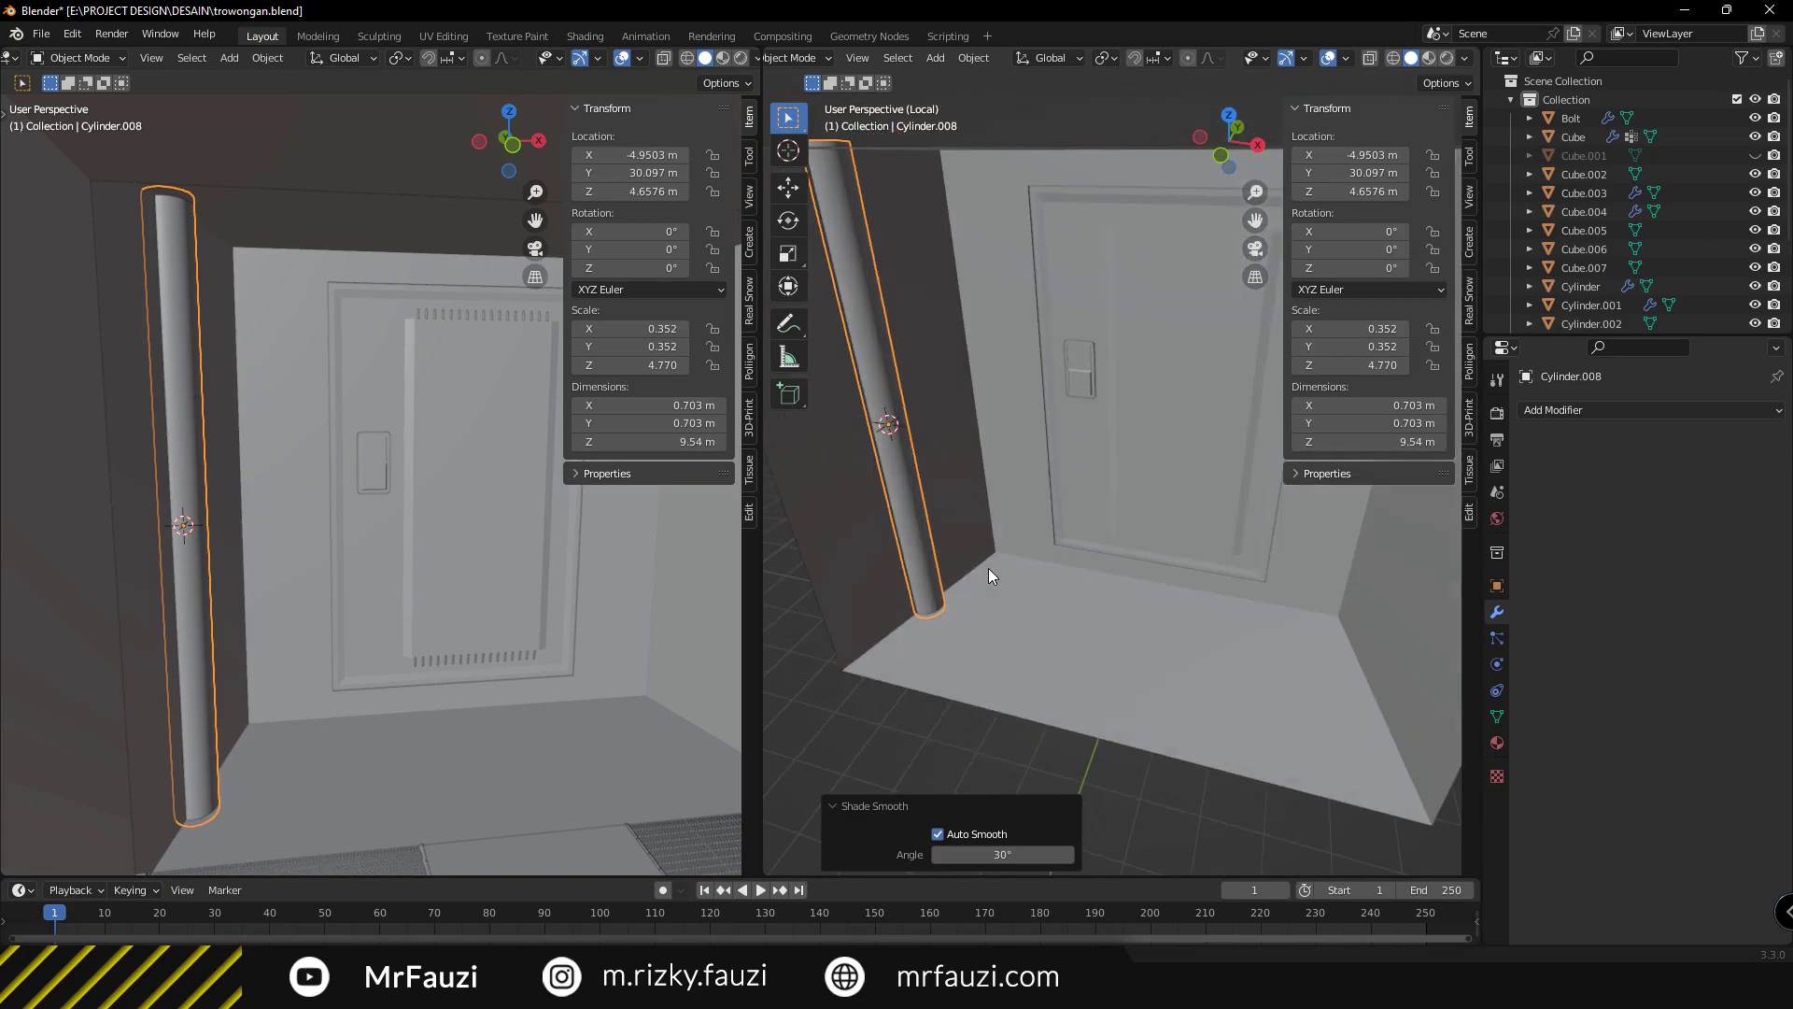
Loop-cut two rings on the column, spread them vertically, and bevel them into bands.
mouse_move(988, 567)
middle_down()
mouse_move(920, 542)
mouse_move(1027, 587)
middle_up()
key(KP_Decimal)
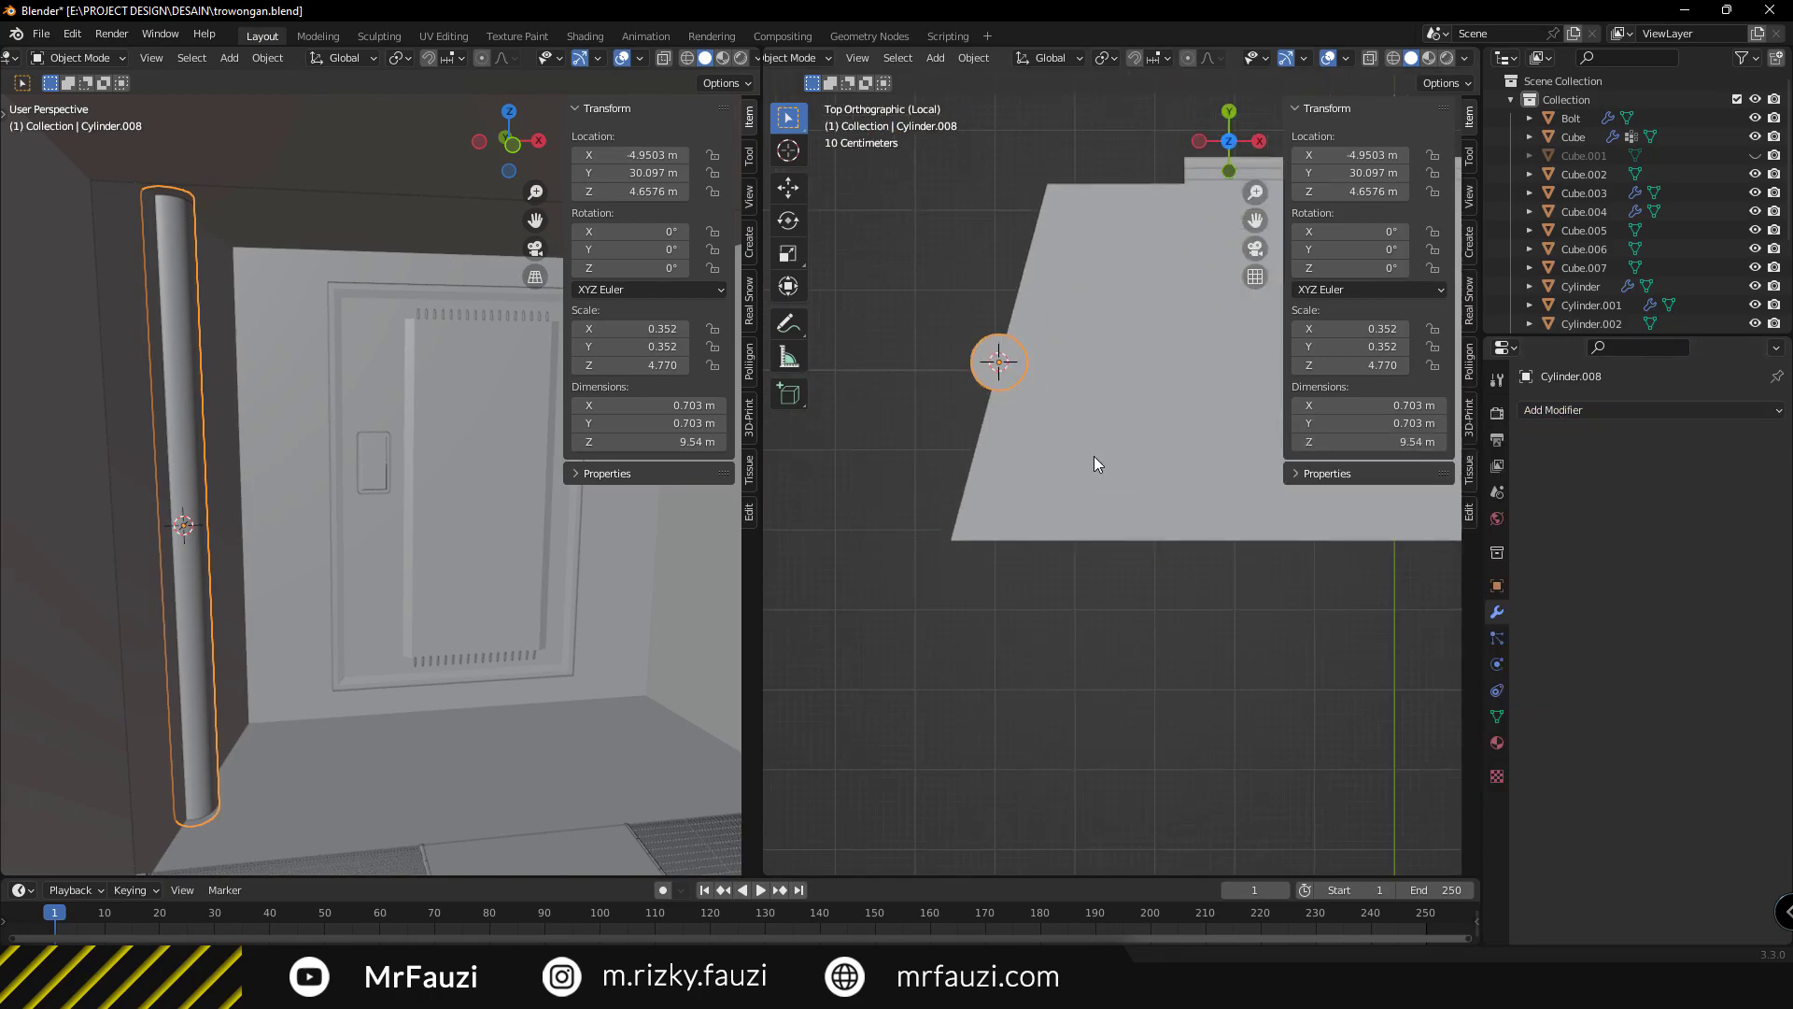
key(Tab)
key(ctrl+r)
click(1132, 506)
key(s)
key(z)
click(1106, 617)
key(ctrl+b)
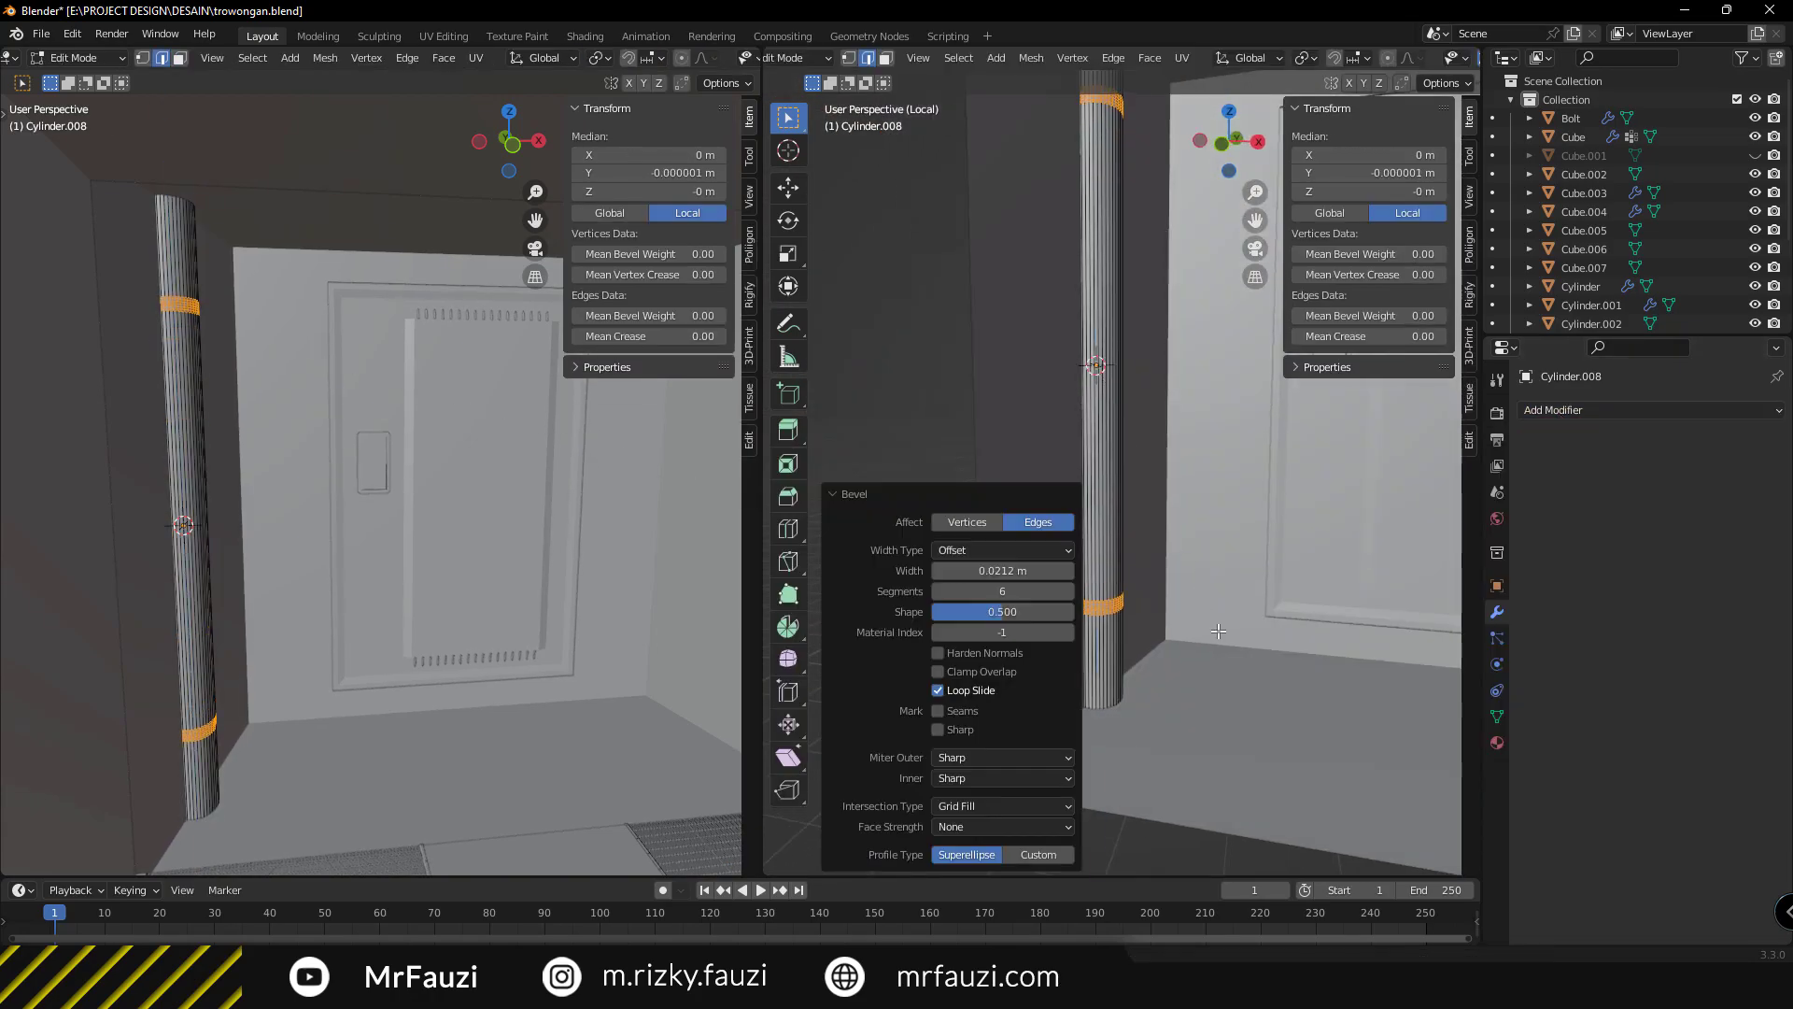
click(1148, 540)
scroll(1136, 578, down, 3)
Add a Mirror modifier to the column so it appears on both sides.
key(Tab)
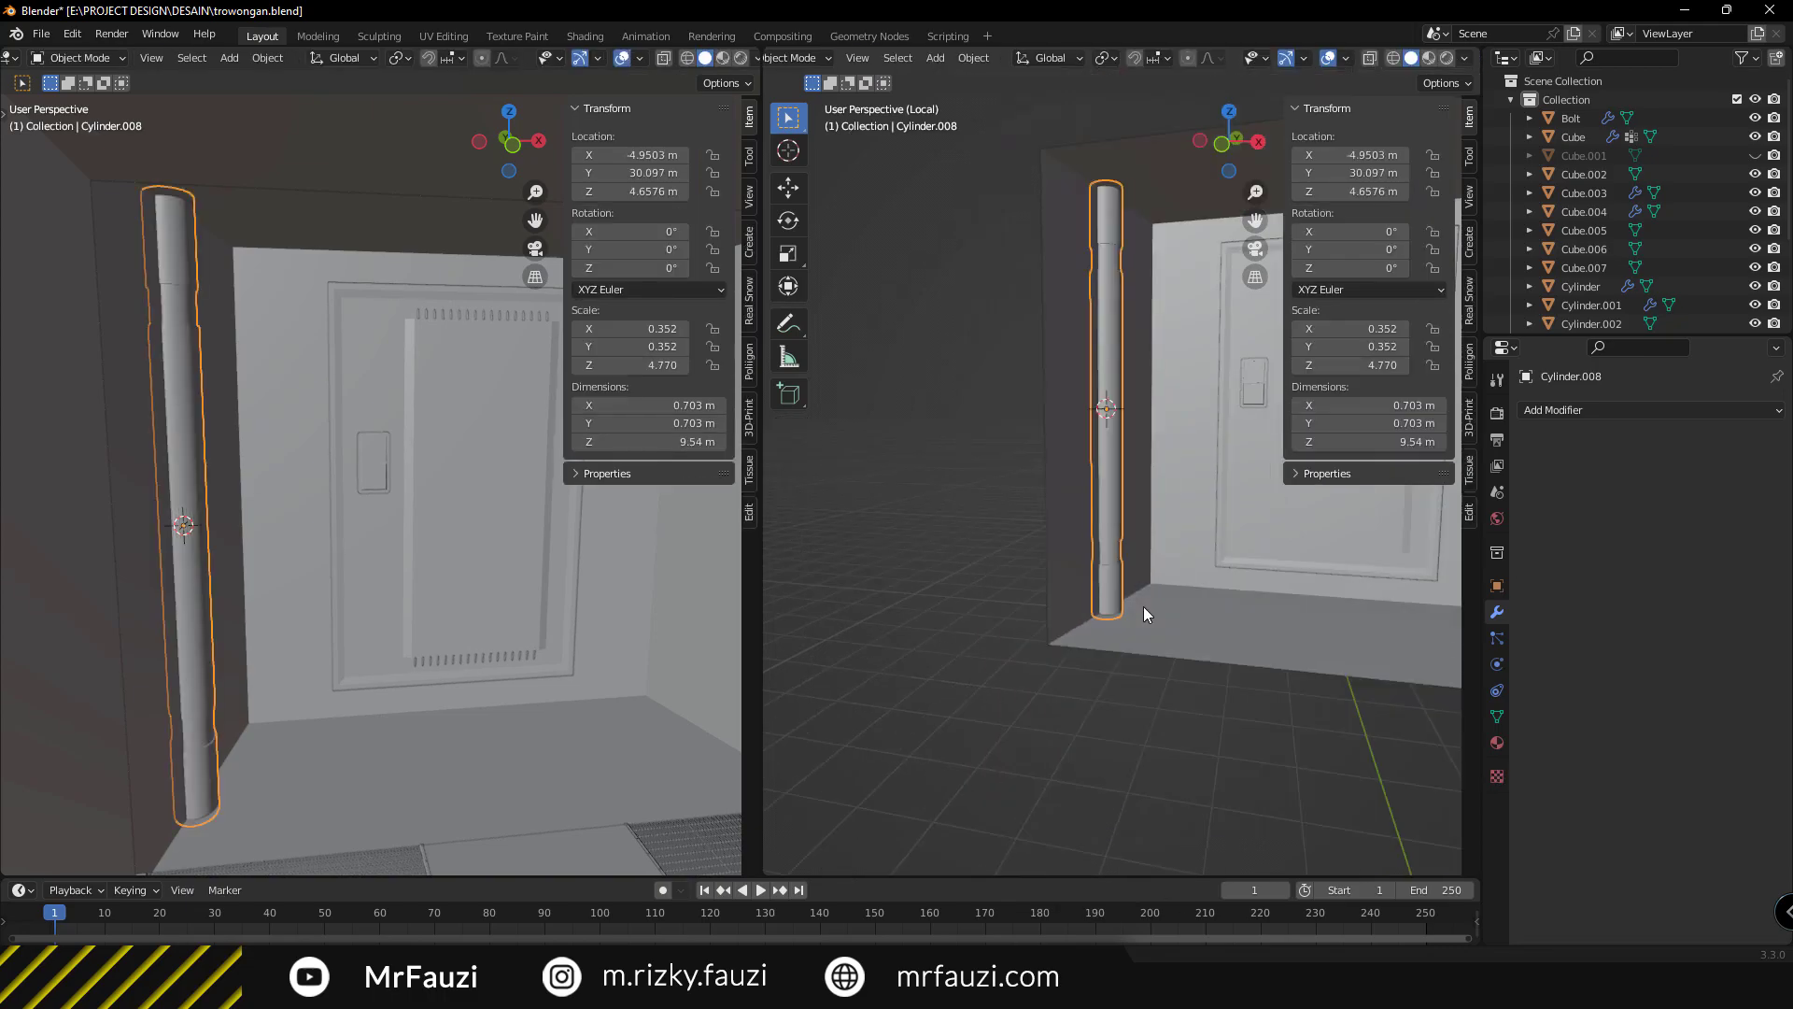
click(1648, 409)
click(1414, 657)
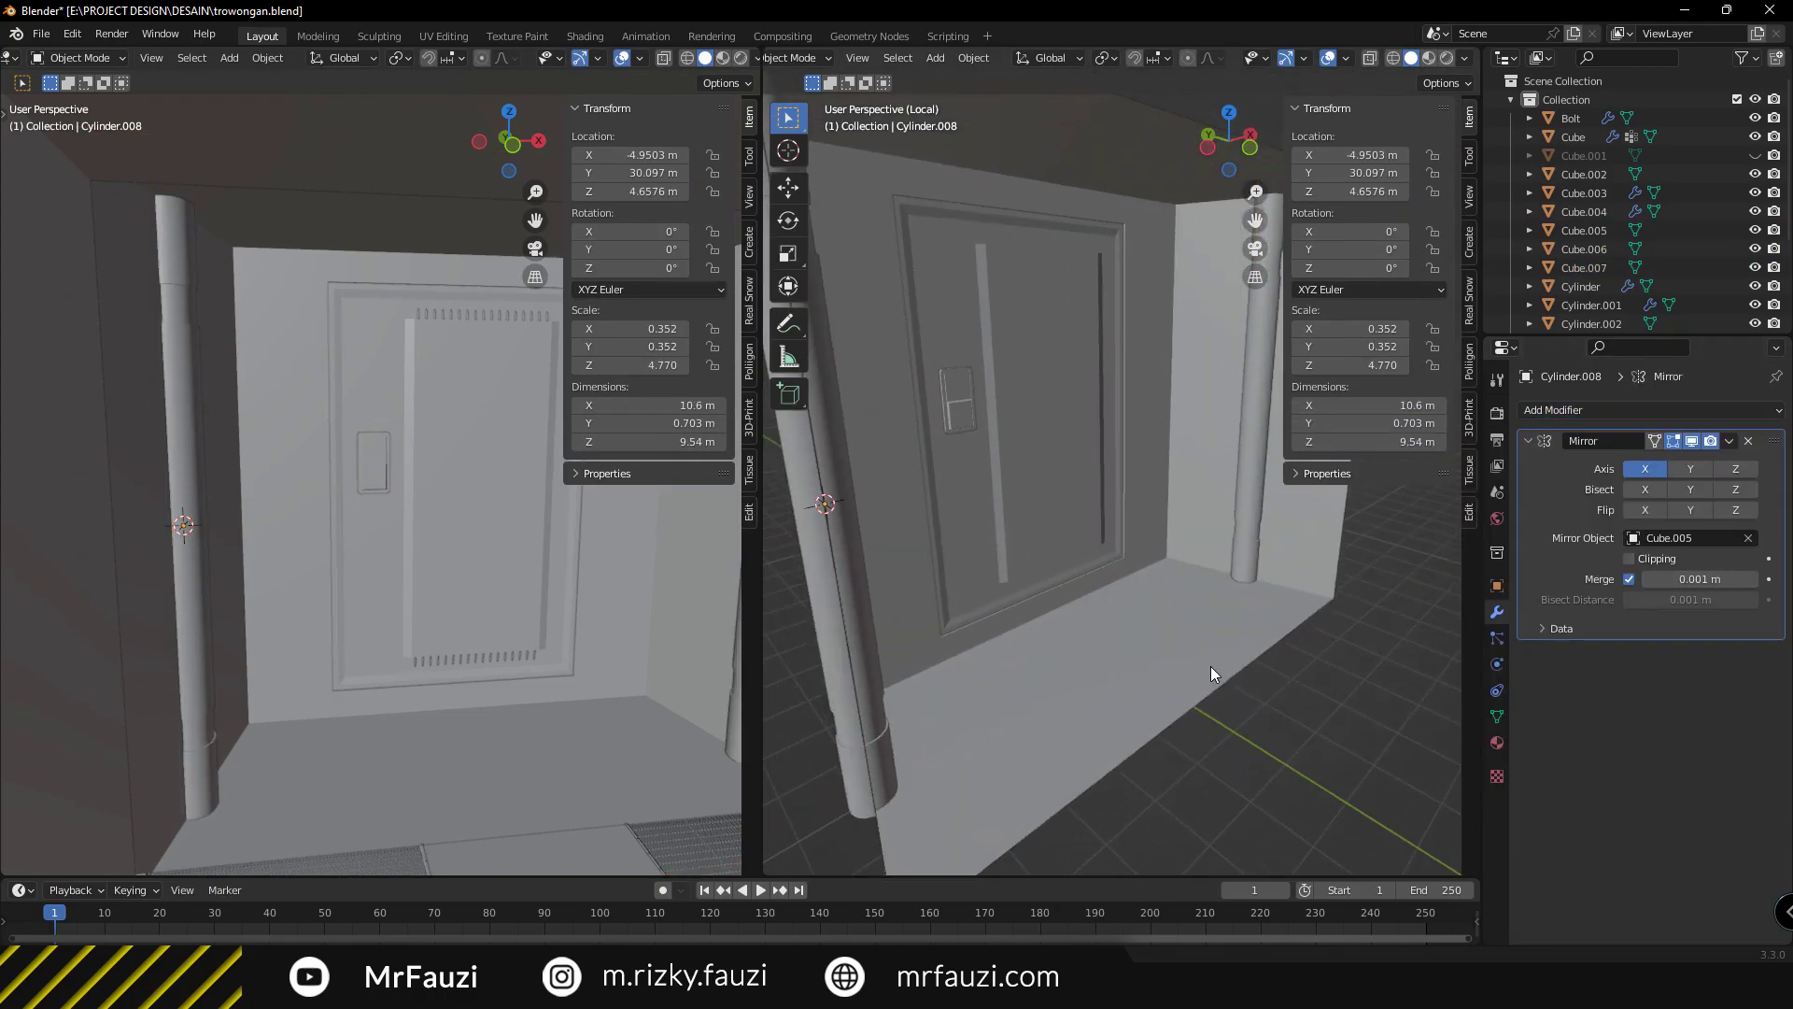
middle_drag(1210, 665, 973, 615)
Select the corridor wall and place the 3D cursor on it.
click(981, 532)
scroll(981, 539, down, 2)
right_click(963, 579)
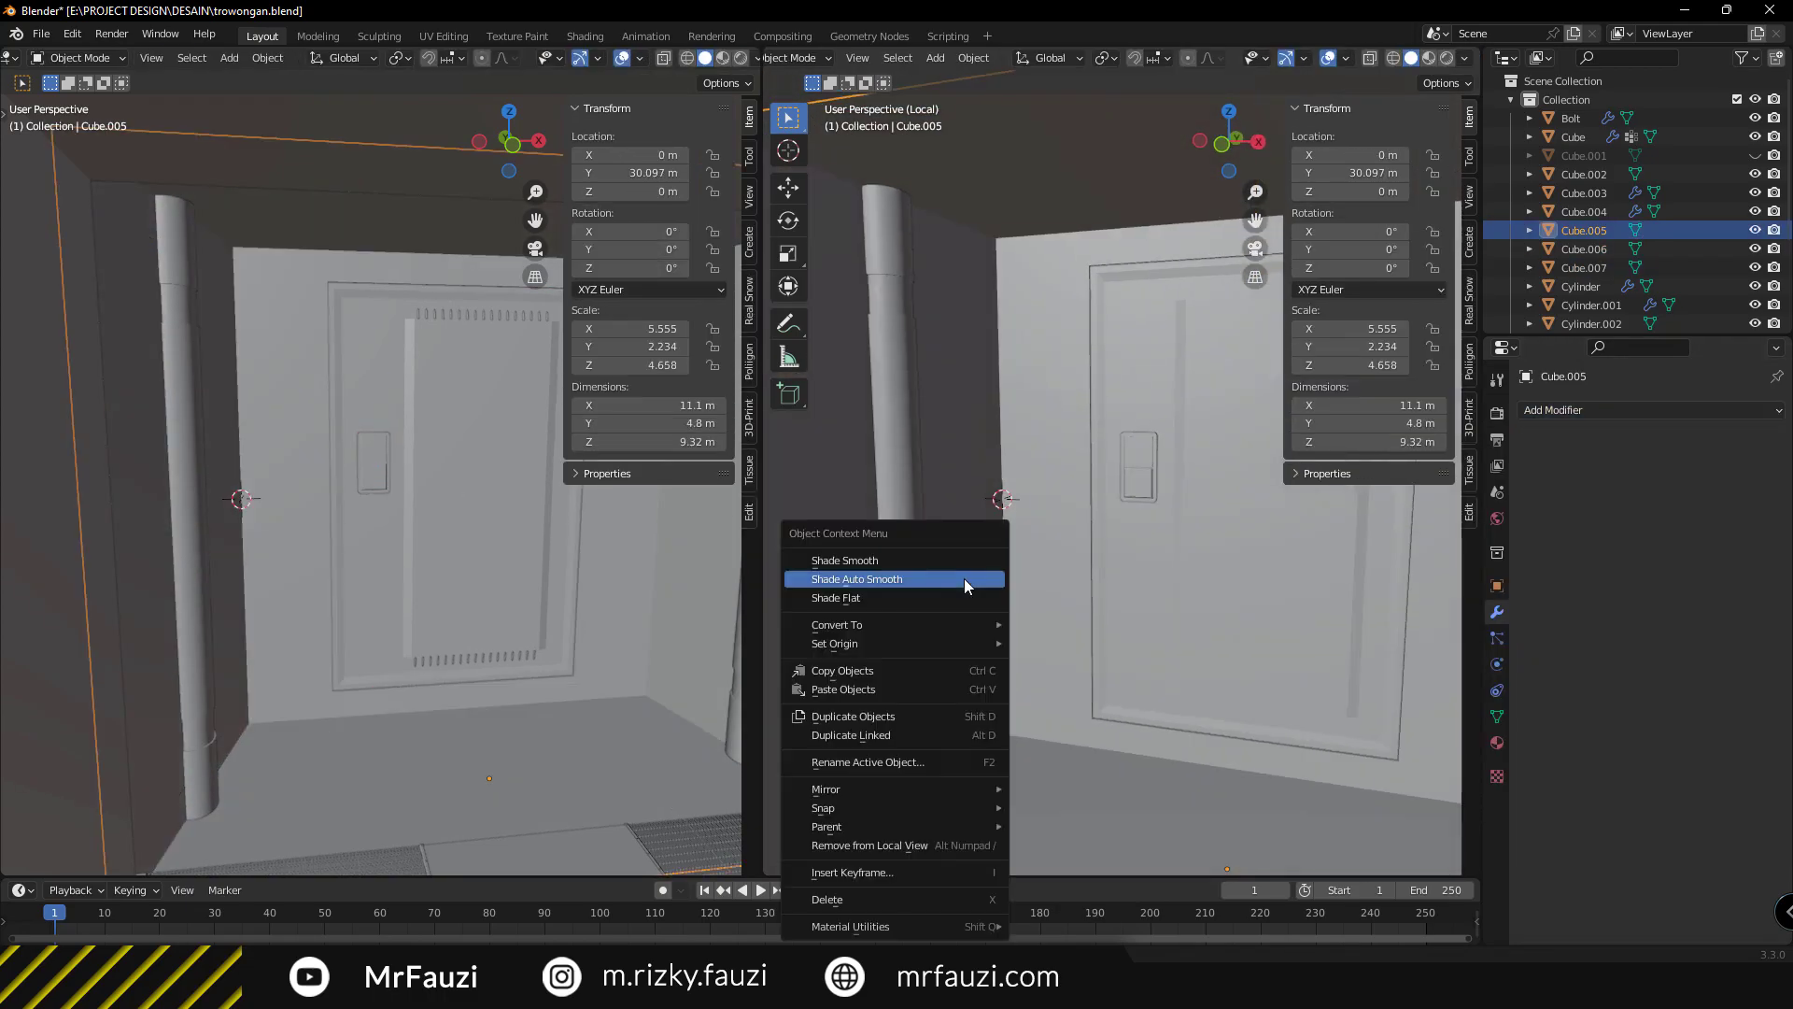
shift+right_click(1005, 413)
Add a four-sided cylinder at the cursor and scale it into a narrow tall pillar.
key(shift+a)
click(1086, 506)
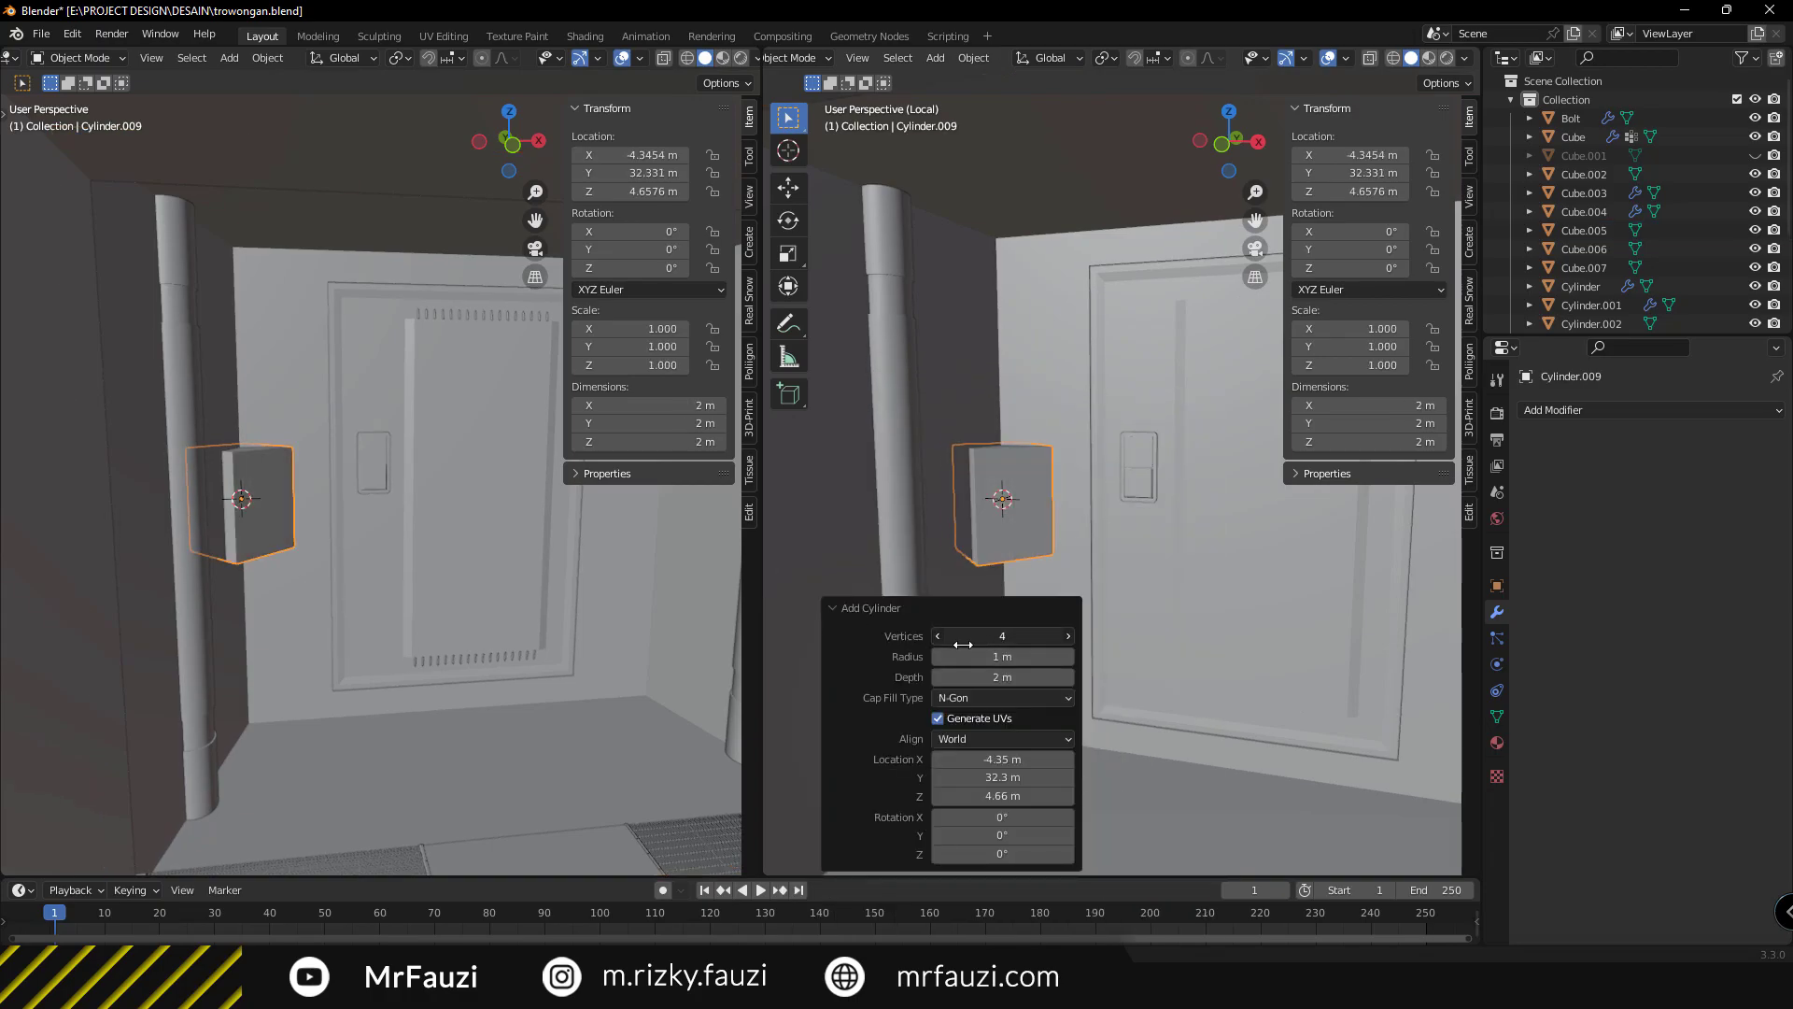
key(s)
click(1227, 650)
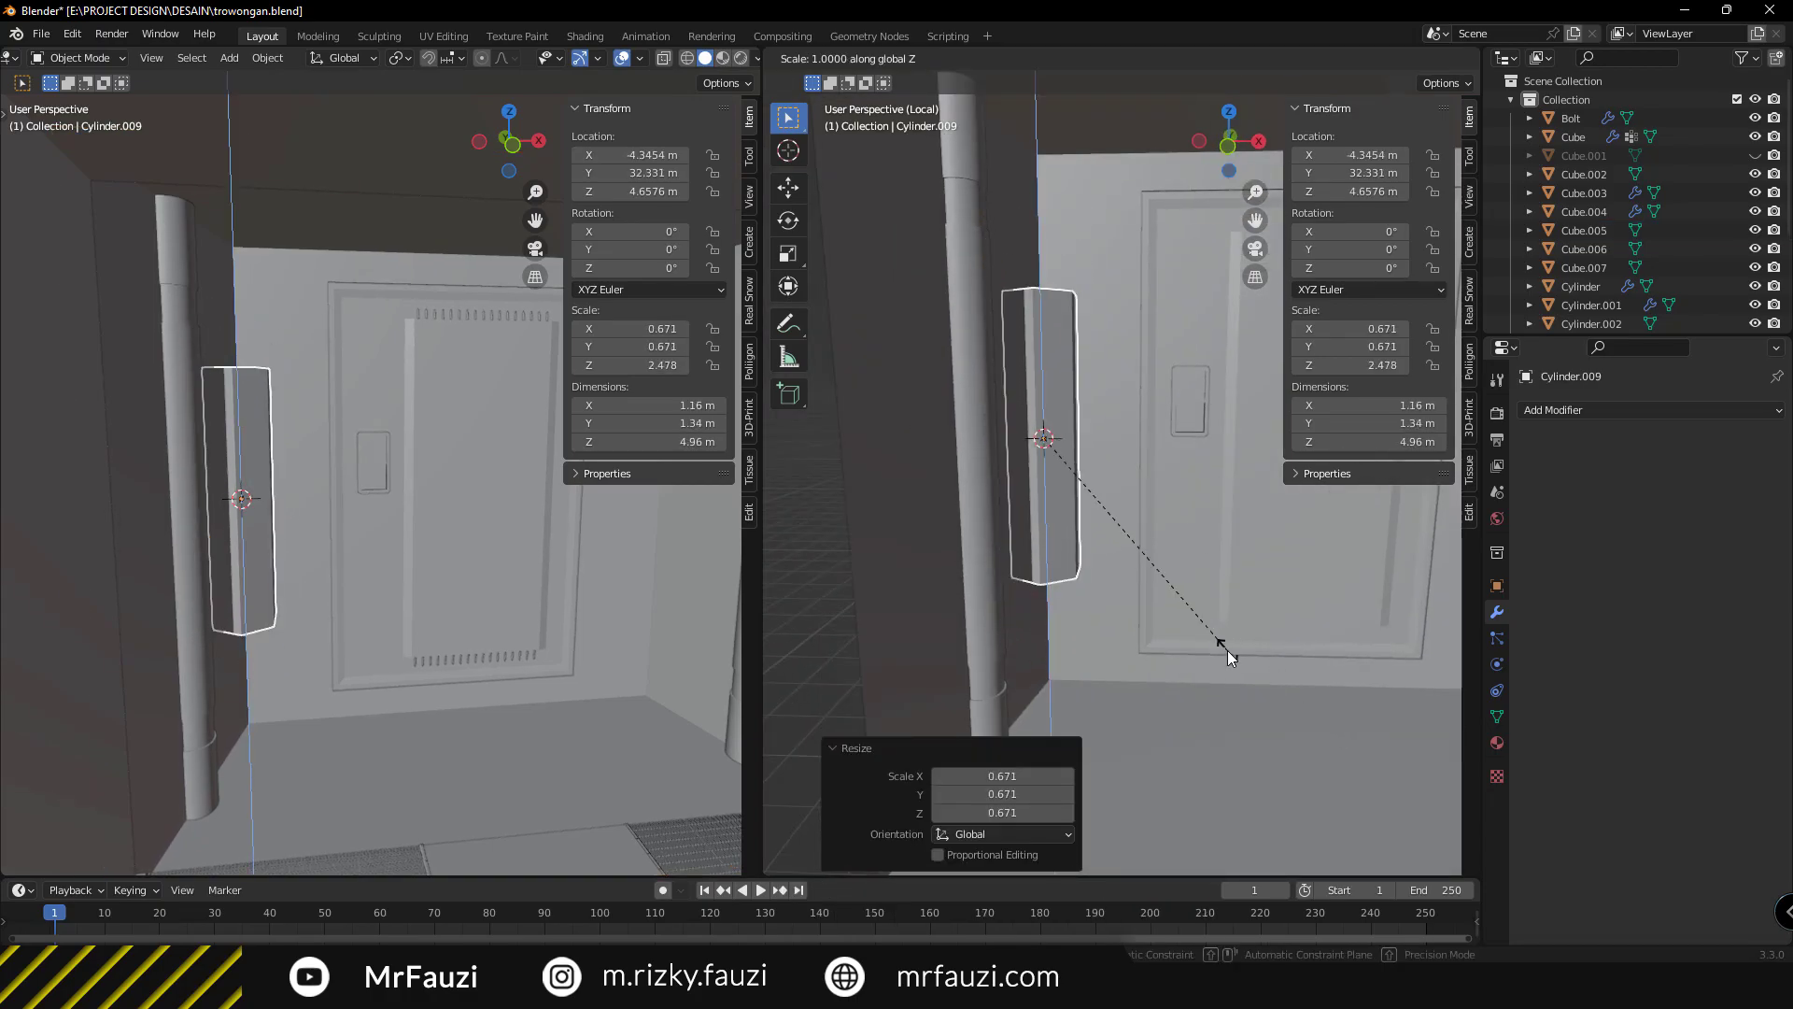
click(1141, 681)
Add five loop cuts along the pillar and inset the selected side faces.
key(Tab)
key(ctrl+r)
scroll(1055, 614, up, 4)
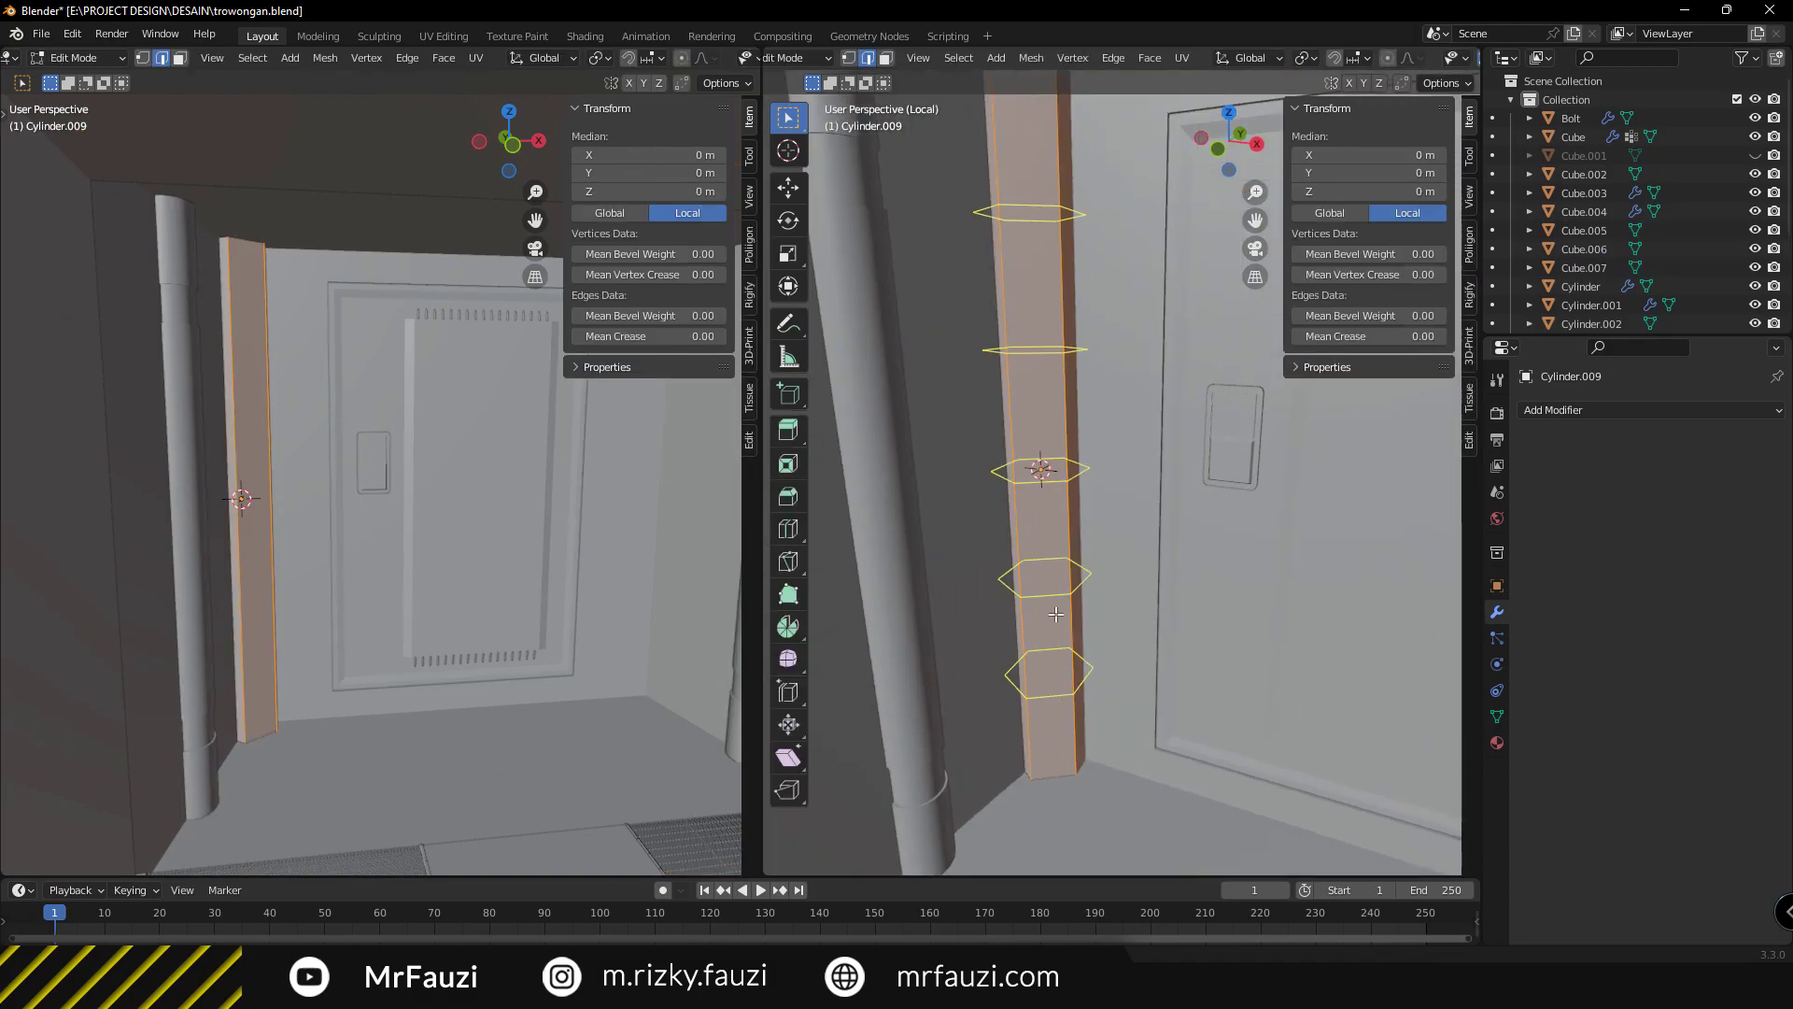
click(1055, 613)
middle_drag(1056, 613, 1158, 542)
shift+click(1070, 493)
key(KP_Decimal)
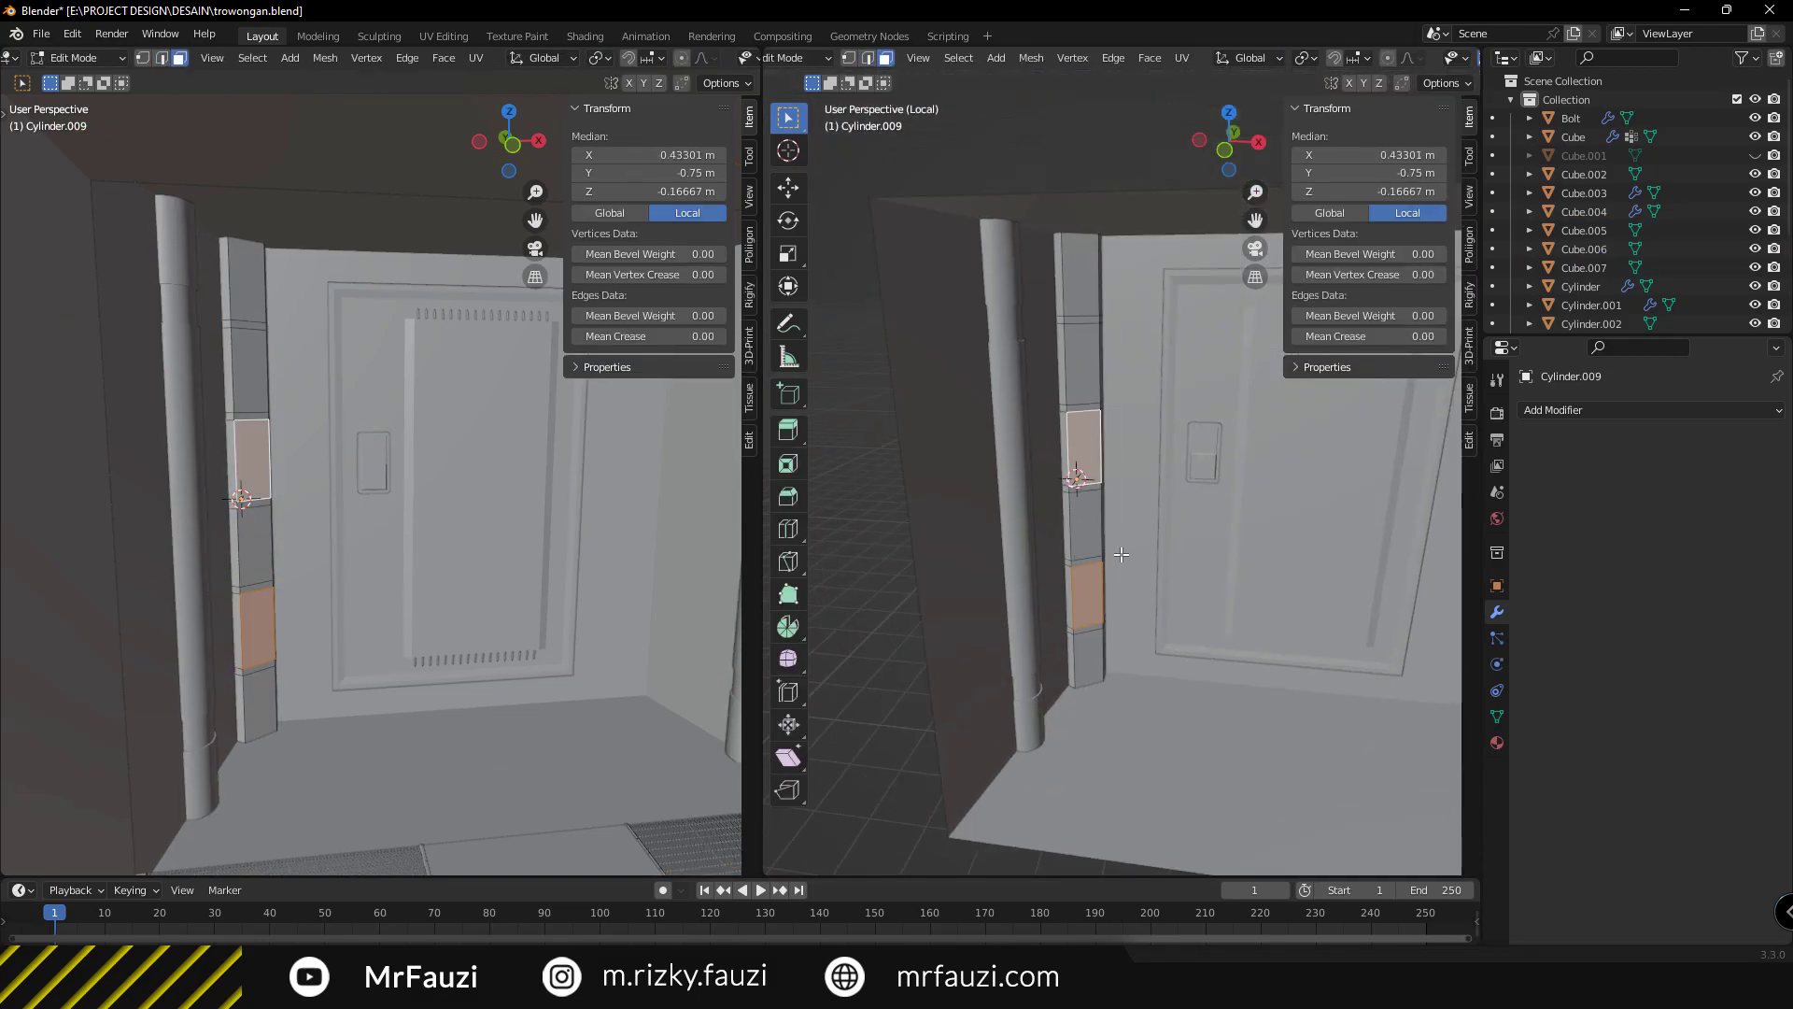
click(948, 236)
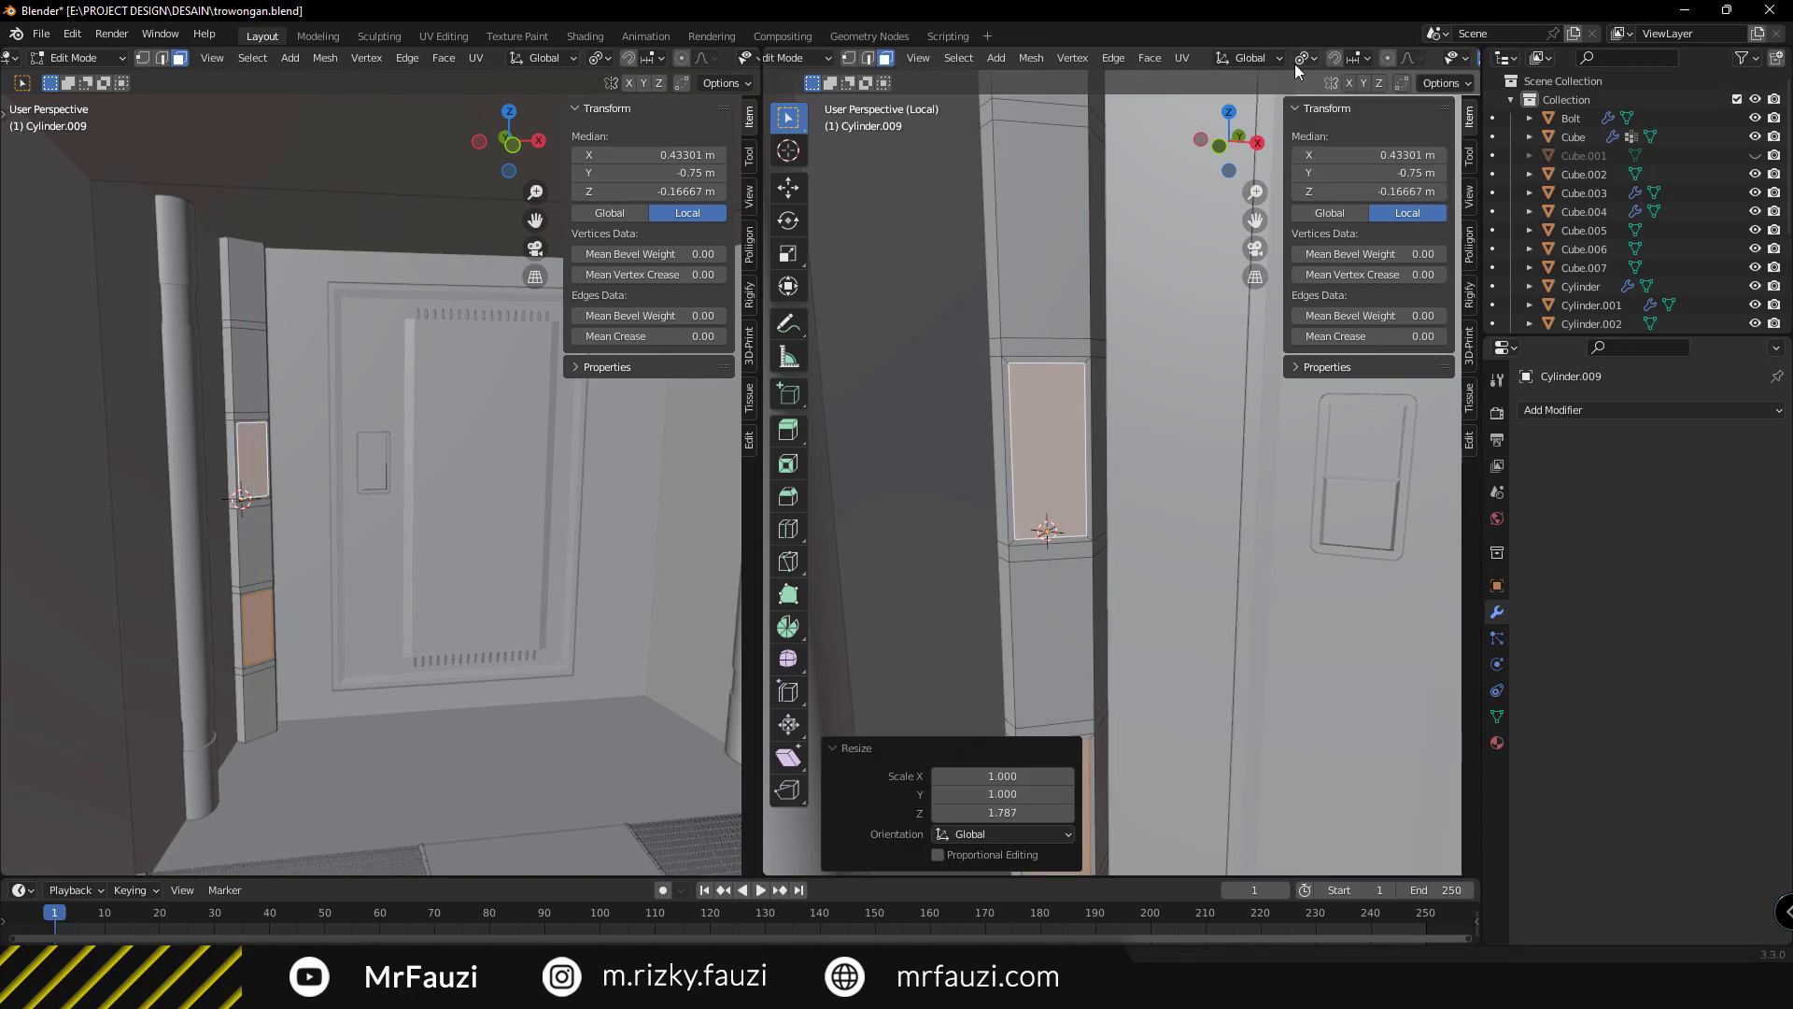
Recess the pillar panel faces inward with Shrink/Fatten.
middle_drag(1158, 392, 1074, 411)
right_click(1048, 411)
click(1039, 408)
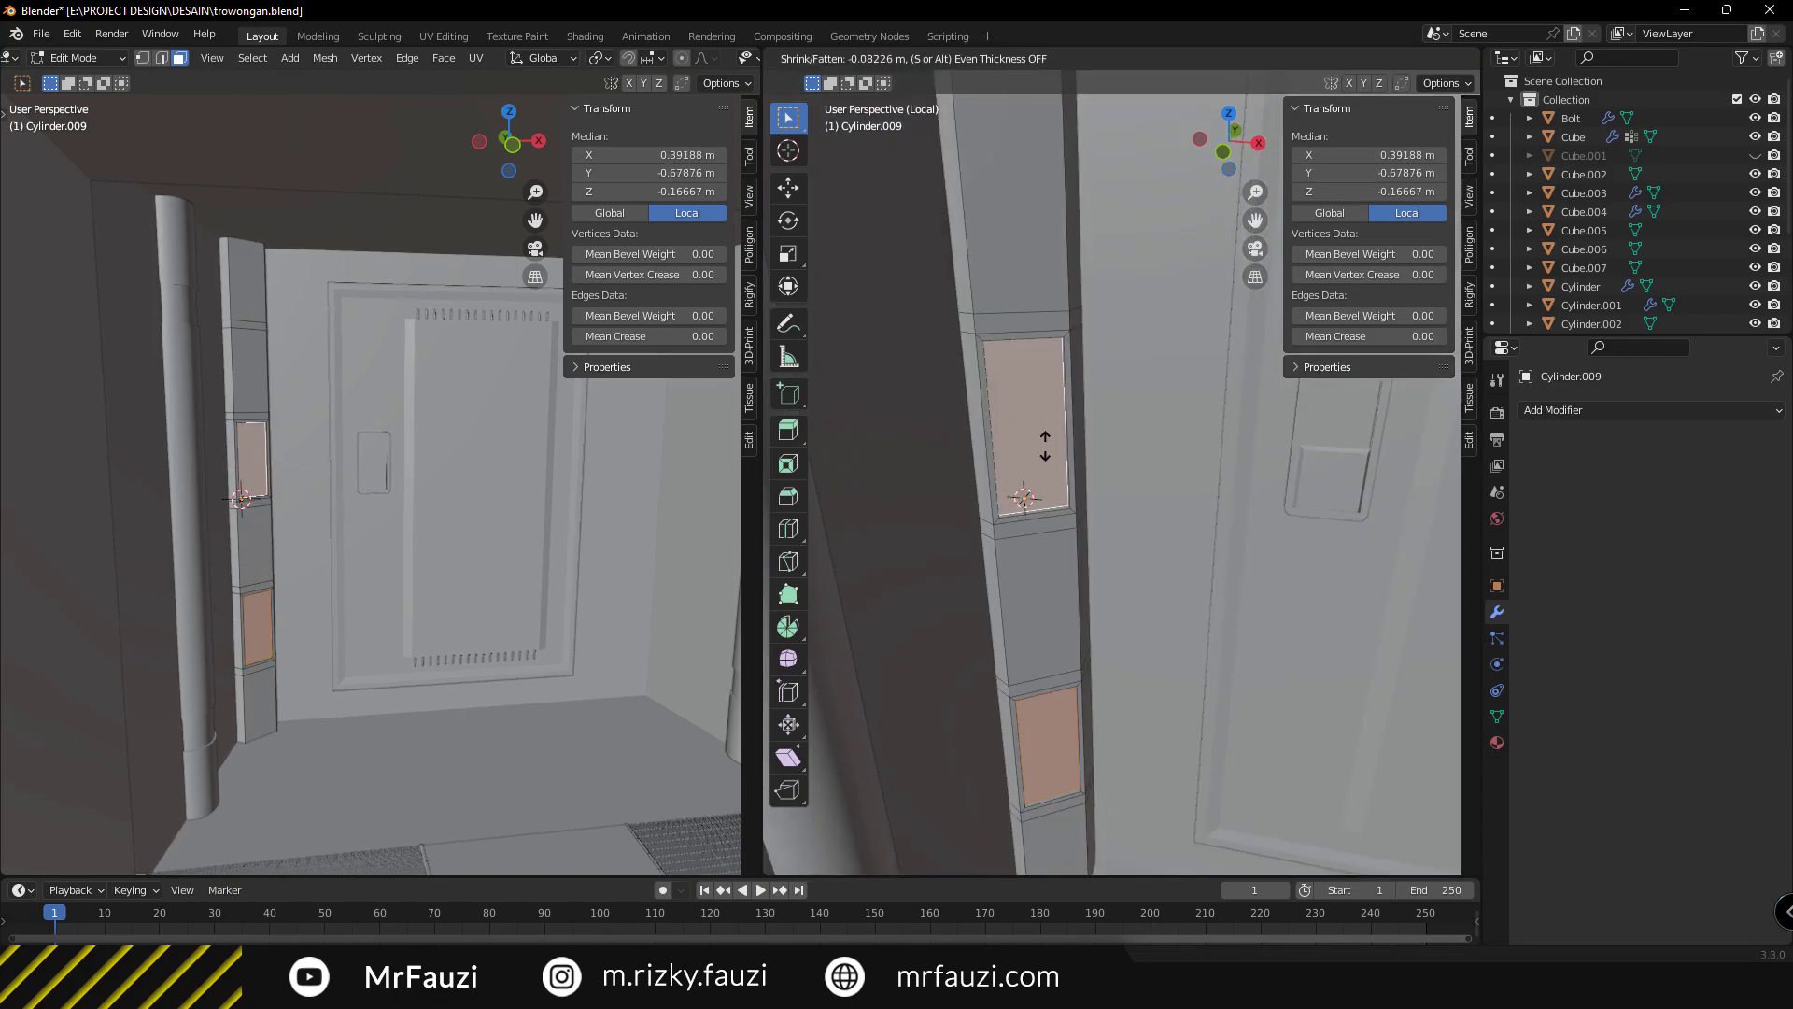
click(1045, 446)
key(Tab)
Dismiss the modifier list without adding one and select the corridor shell Cube.005.
click(1648, 410)
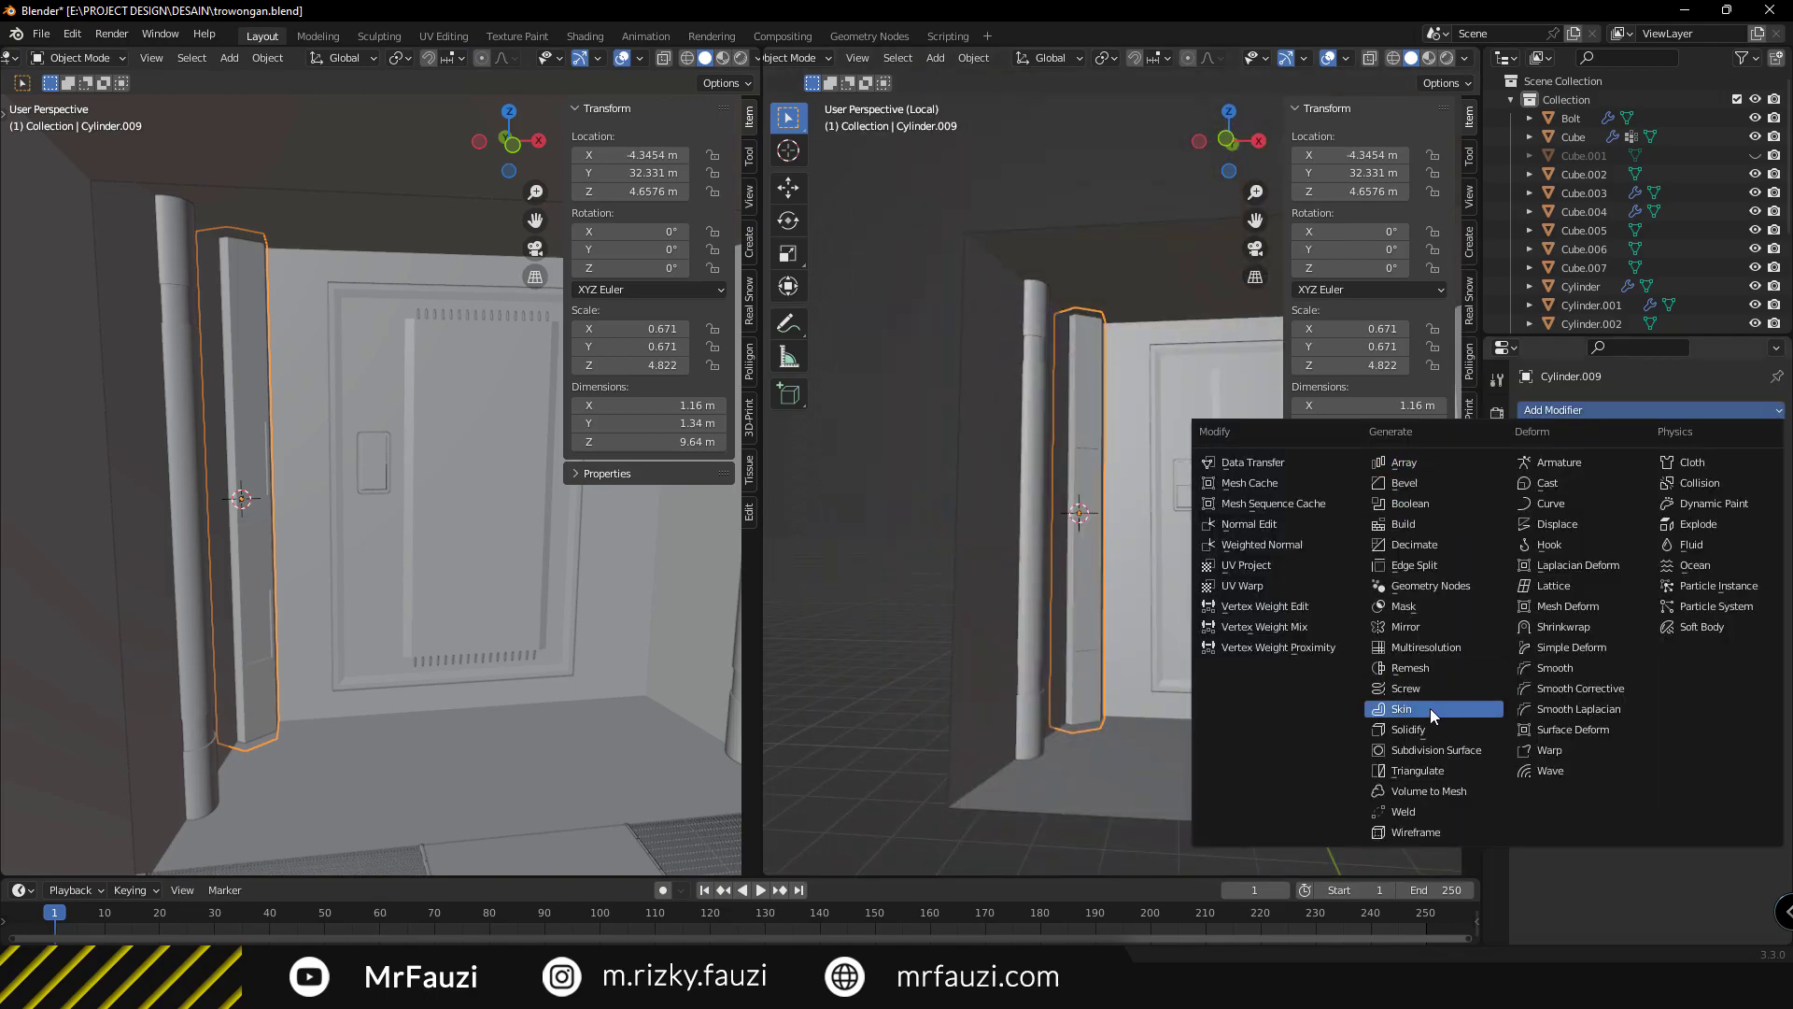
click(1433, 715)
middle_drag(1146, 650, 1046, 572)
click(1046, 572)
scroll(1074, 590, down, 3)
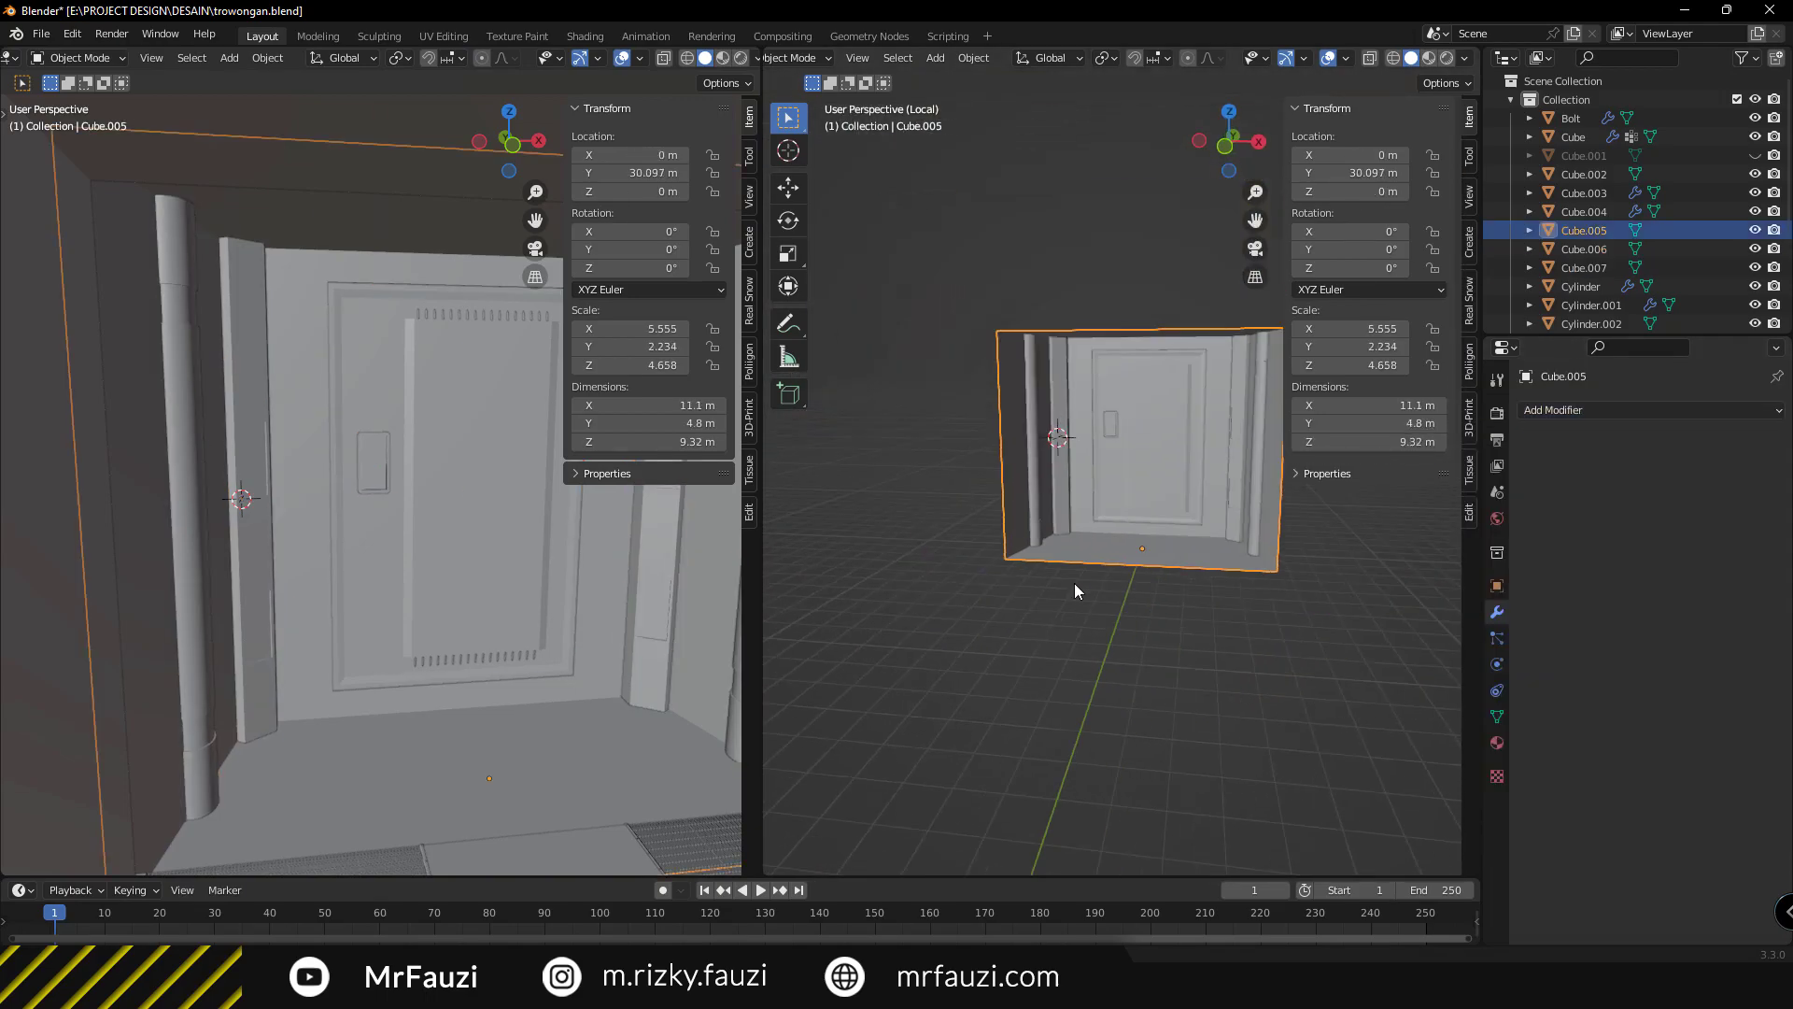
scroll(354, 521, up, 5)
Reframe both views on the door, ending with Cube.005 selected.
mouse_move(475, 530)
middle_down()
mouse_move(295, 558)
mouse_move(394, 667)
mouse_move(360, 468)
middle_up()
click(361, 468)
scroll(1089, 521, up, 4)
mouse_move(1089, 521)
middle_down()
mouse_move(1010, 512)
mouse_move(1053, 504)
middle_up()
middle_drag(395, 371, 416, 581)
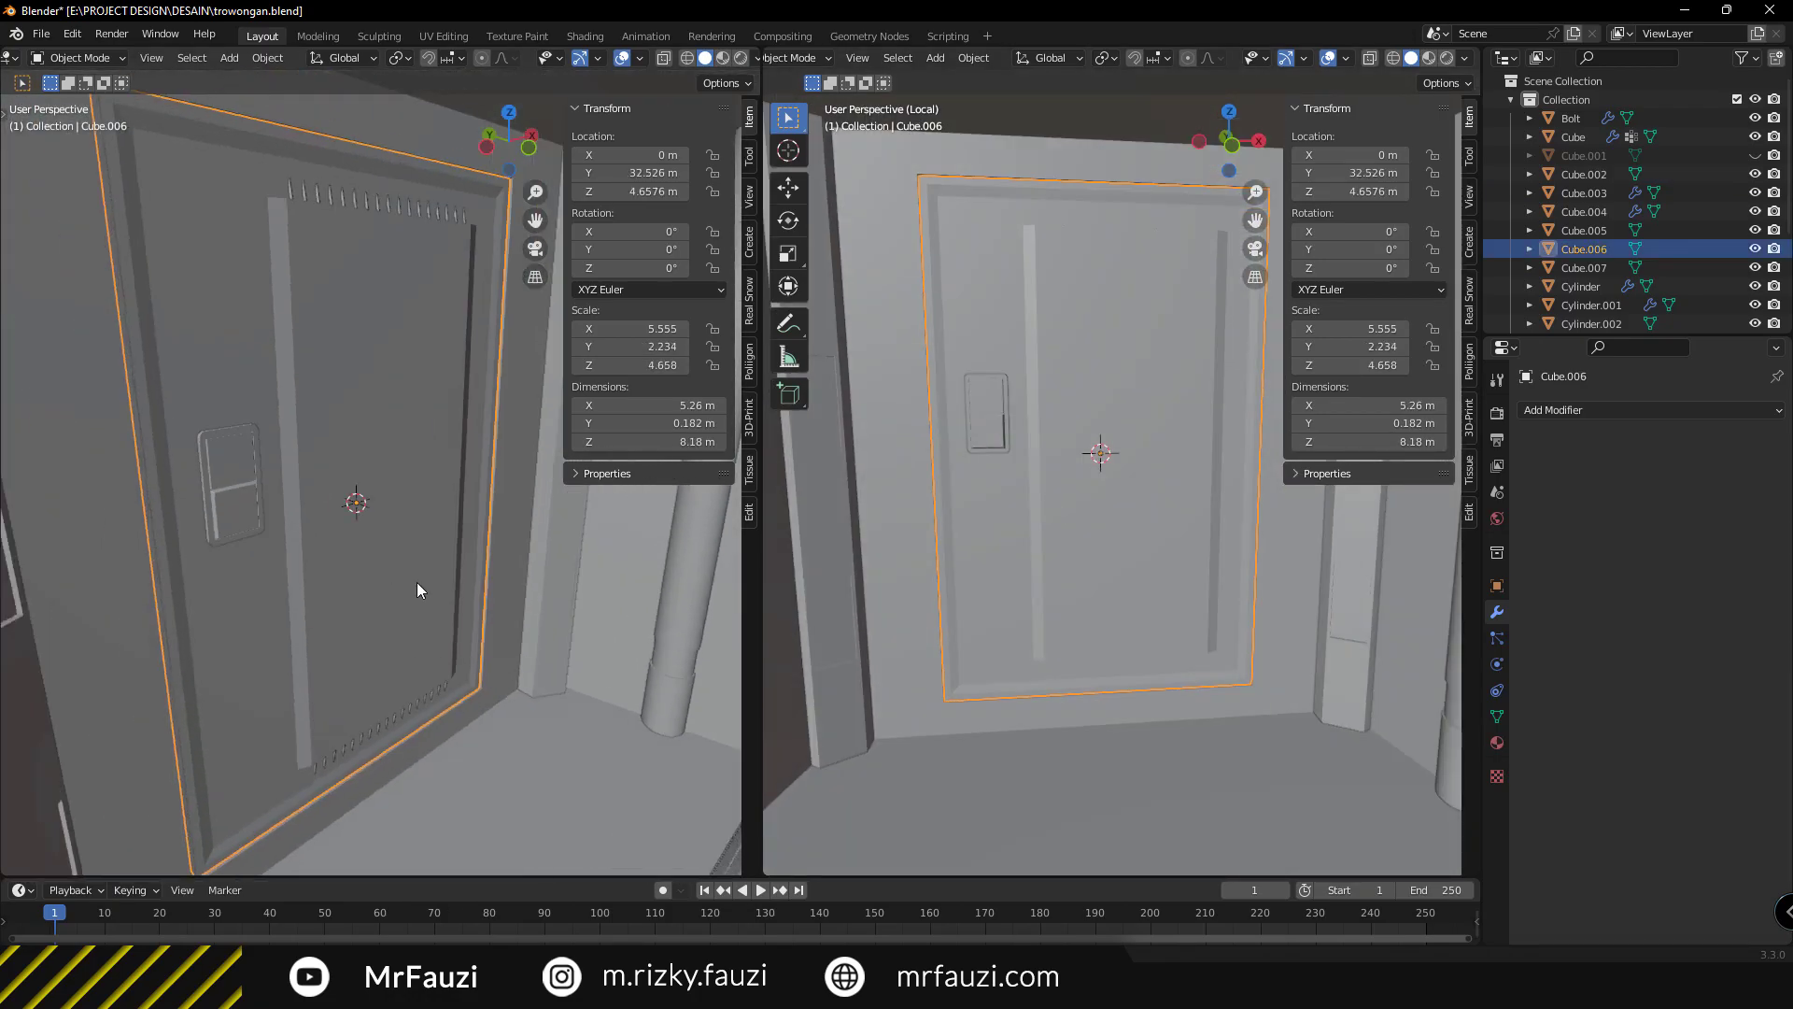
mouse_move(1186, 364)
middle_down()
mouse_move(1063, 415)
mouse_move(1055, 441)
mouse_move(1051, 390)
middle_up()
scroll(1051, 389, down, 3)
key(alt+a)
click(366, 479)
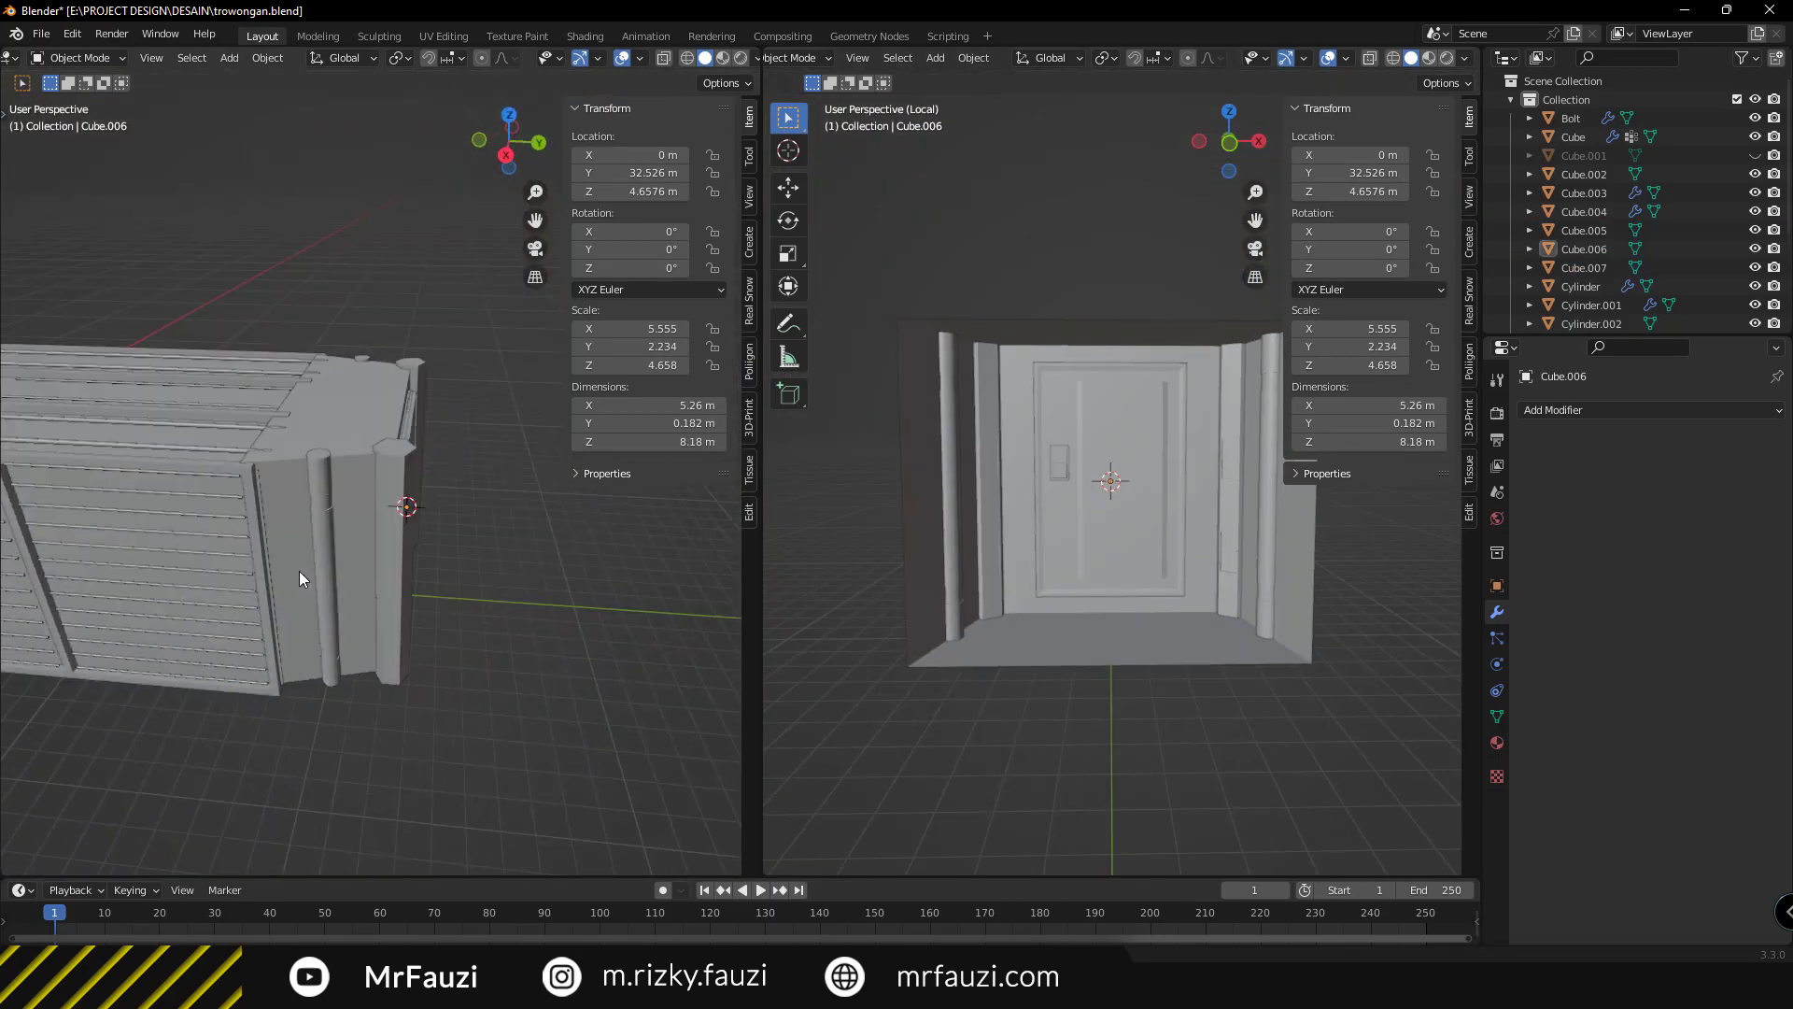
middle_drag(299, 569, 441, 473)
Add a Solidify modifier to Cube.005 with 0.02 m thickness.
click(1648, 410)
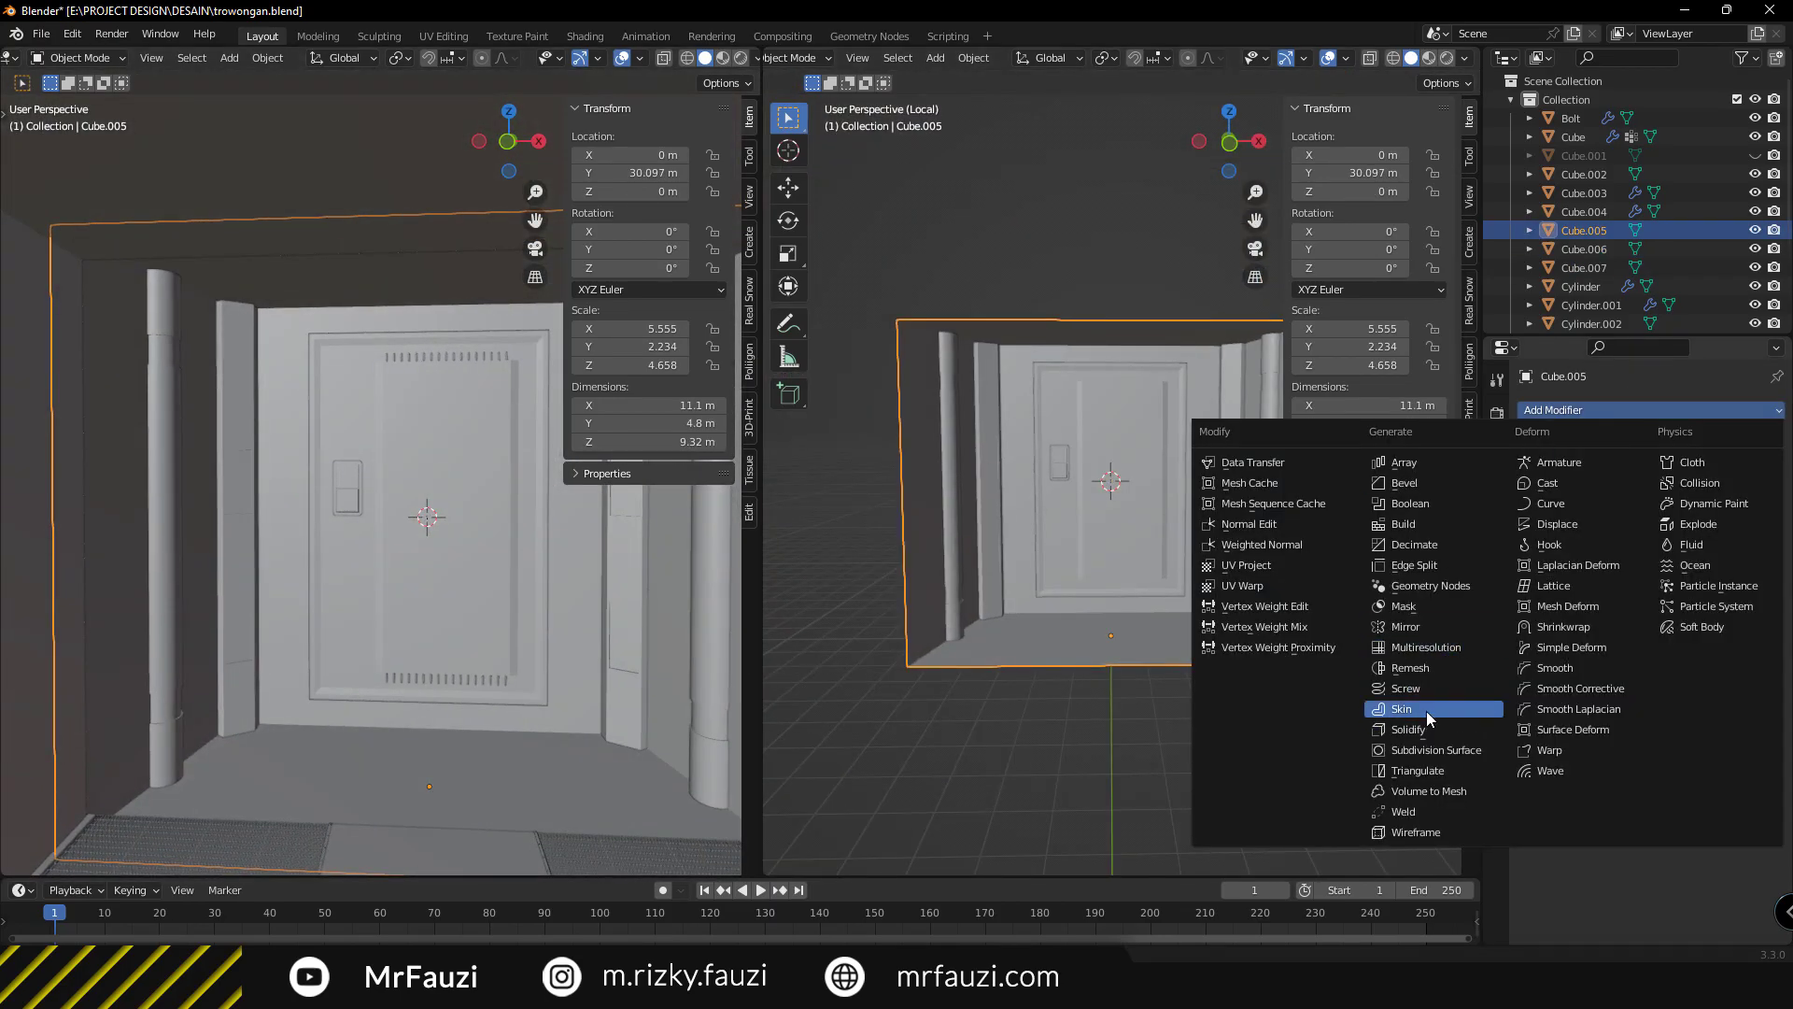
click(1429, 715)
drag(1686, 492, 1727, 492)
In top view, move the hexagonal pillar Cylinder.009 slightly toward the door.
click(696, 598)
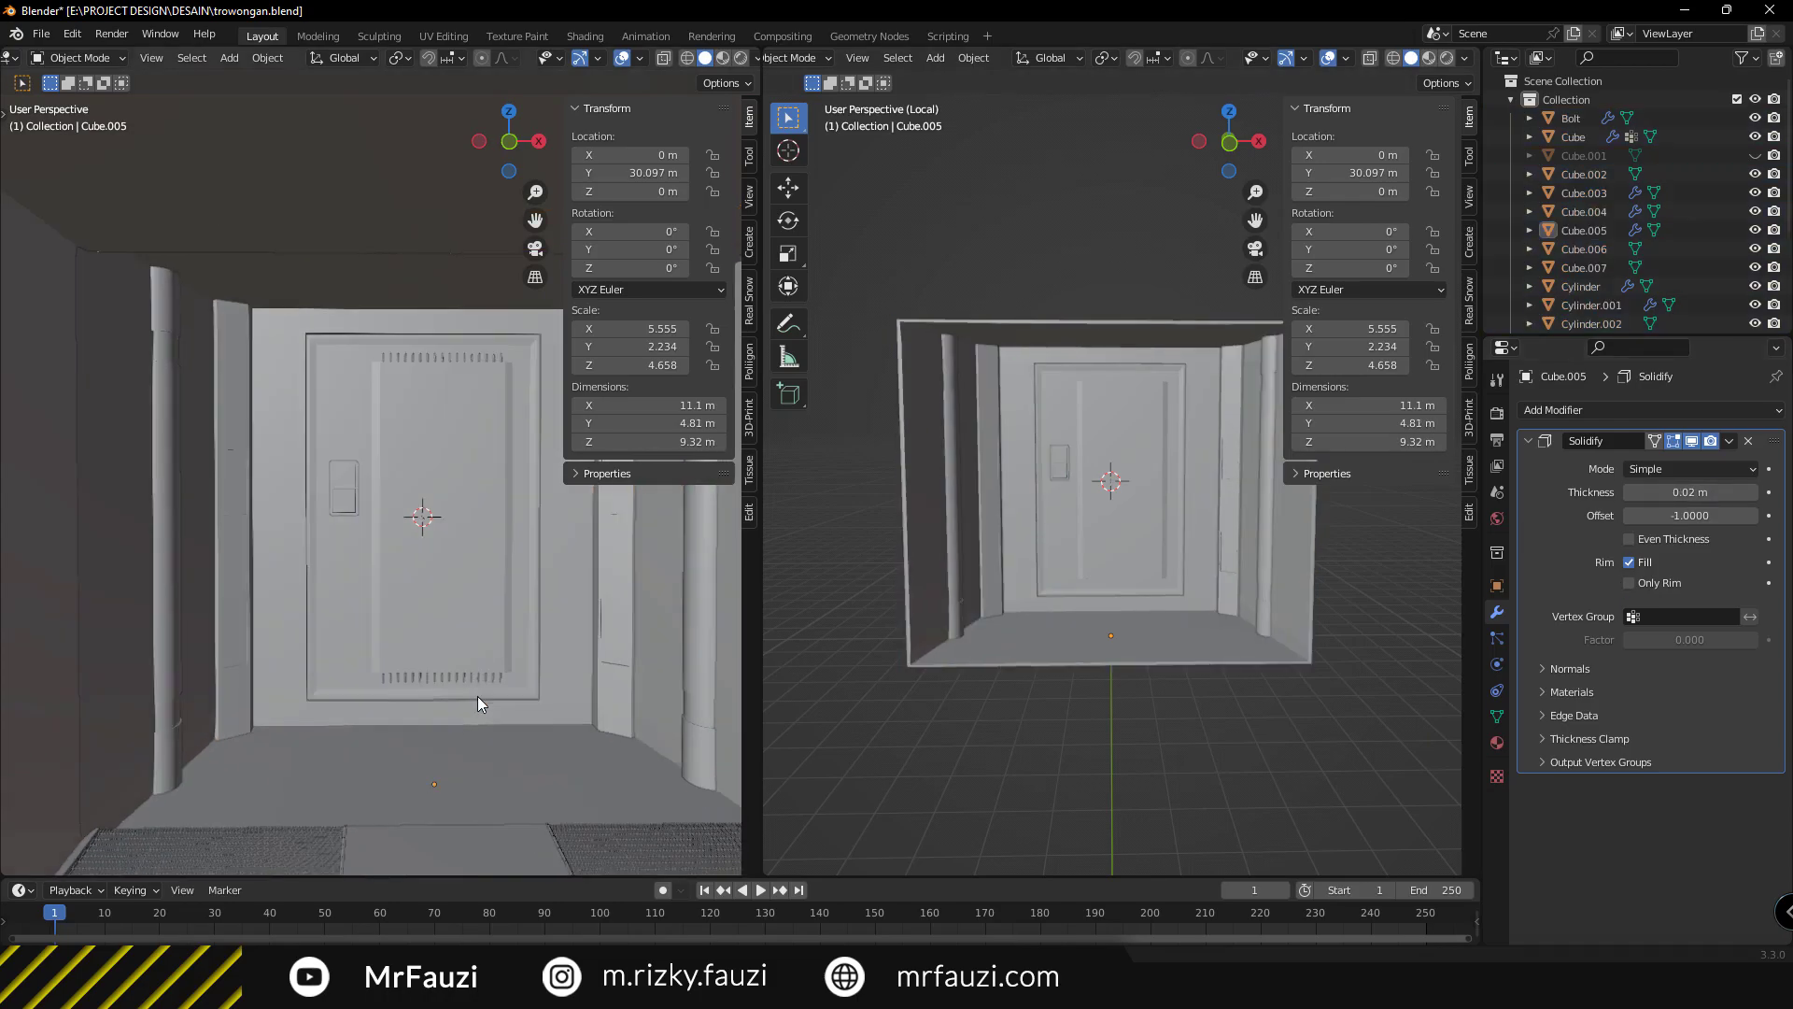
middle_drag(478, 696, 618, 689)
key(KP_7)
scroll(428, 691, up, 3)
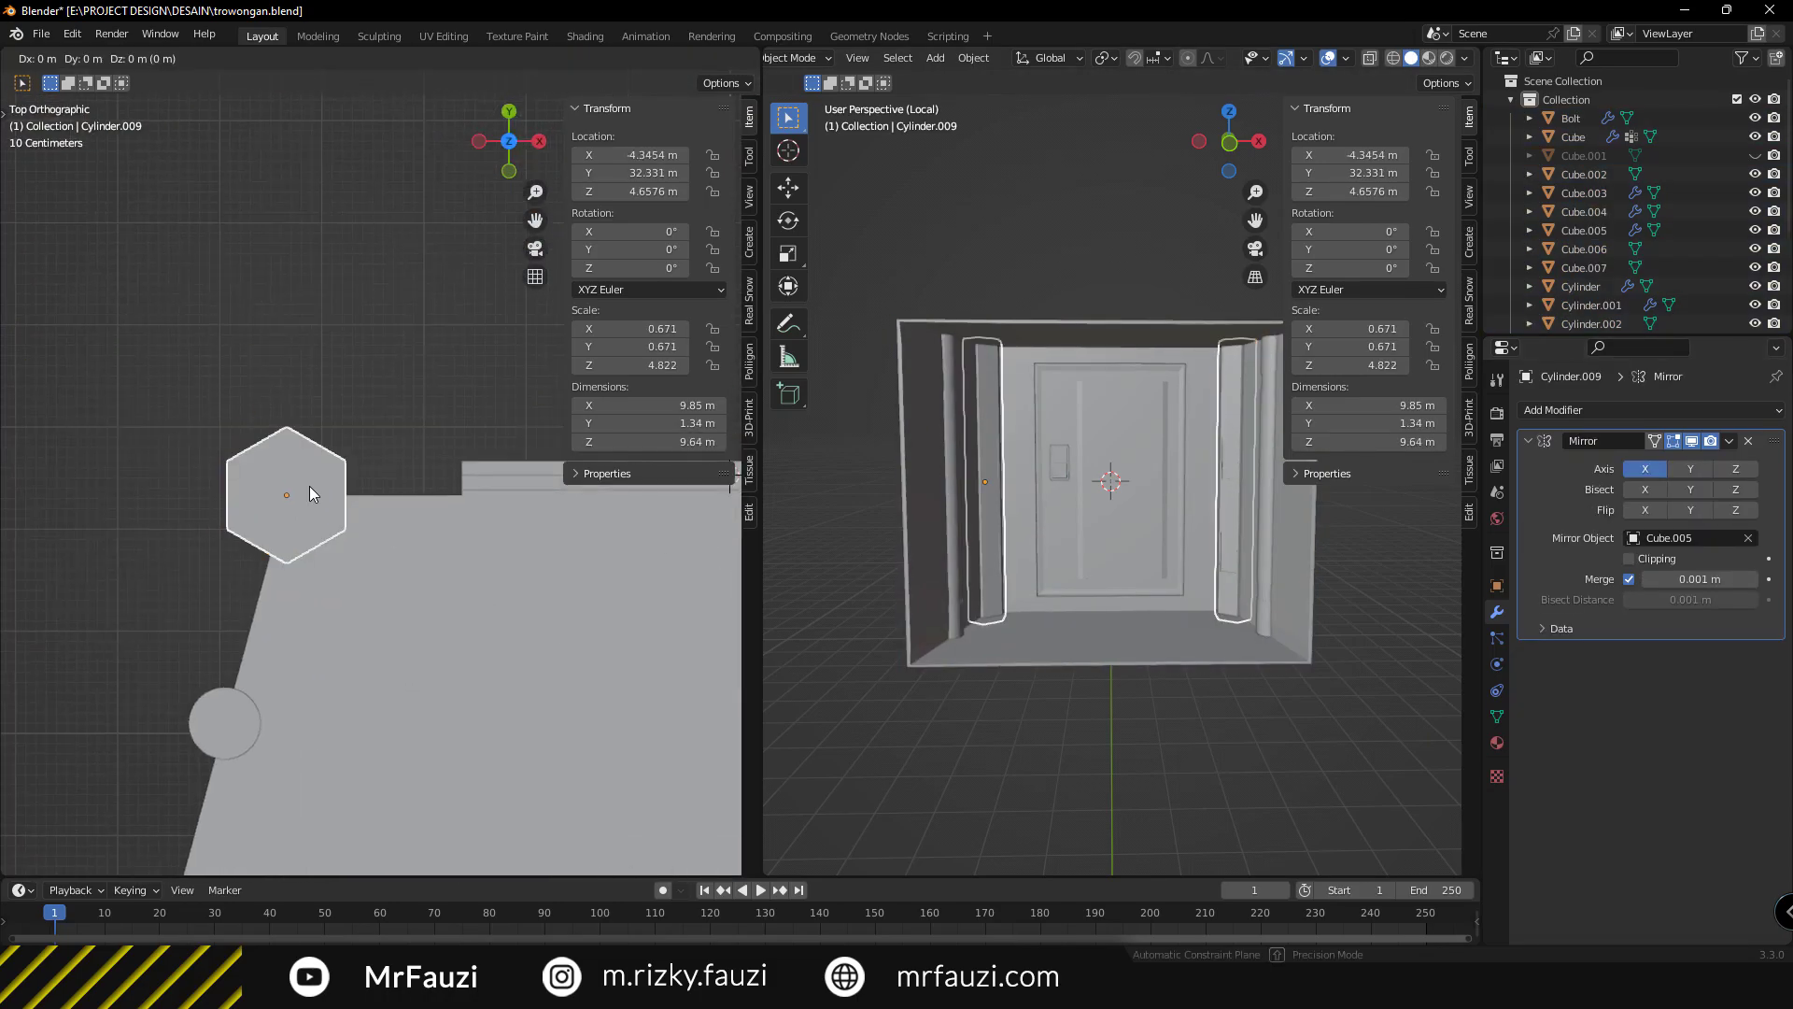
click(972, 549)
middle_drag(971, 549, 1057, 588)
click(1022, 560)
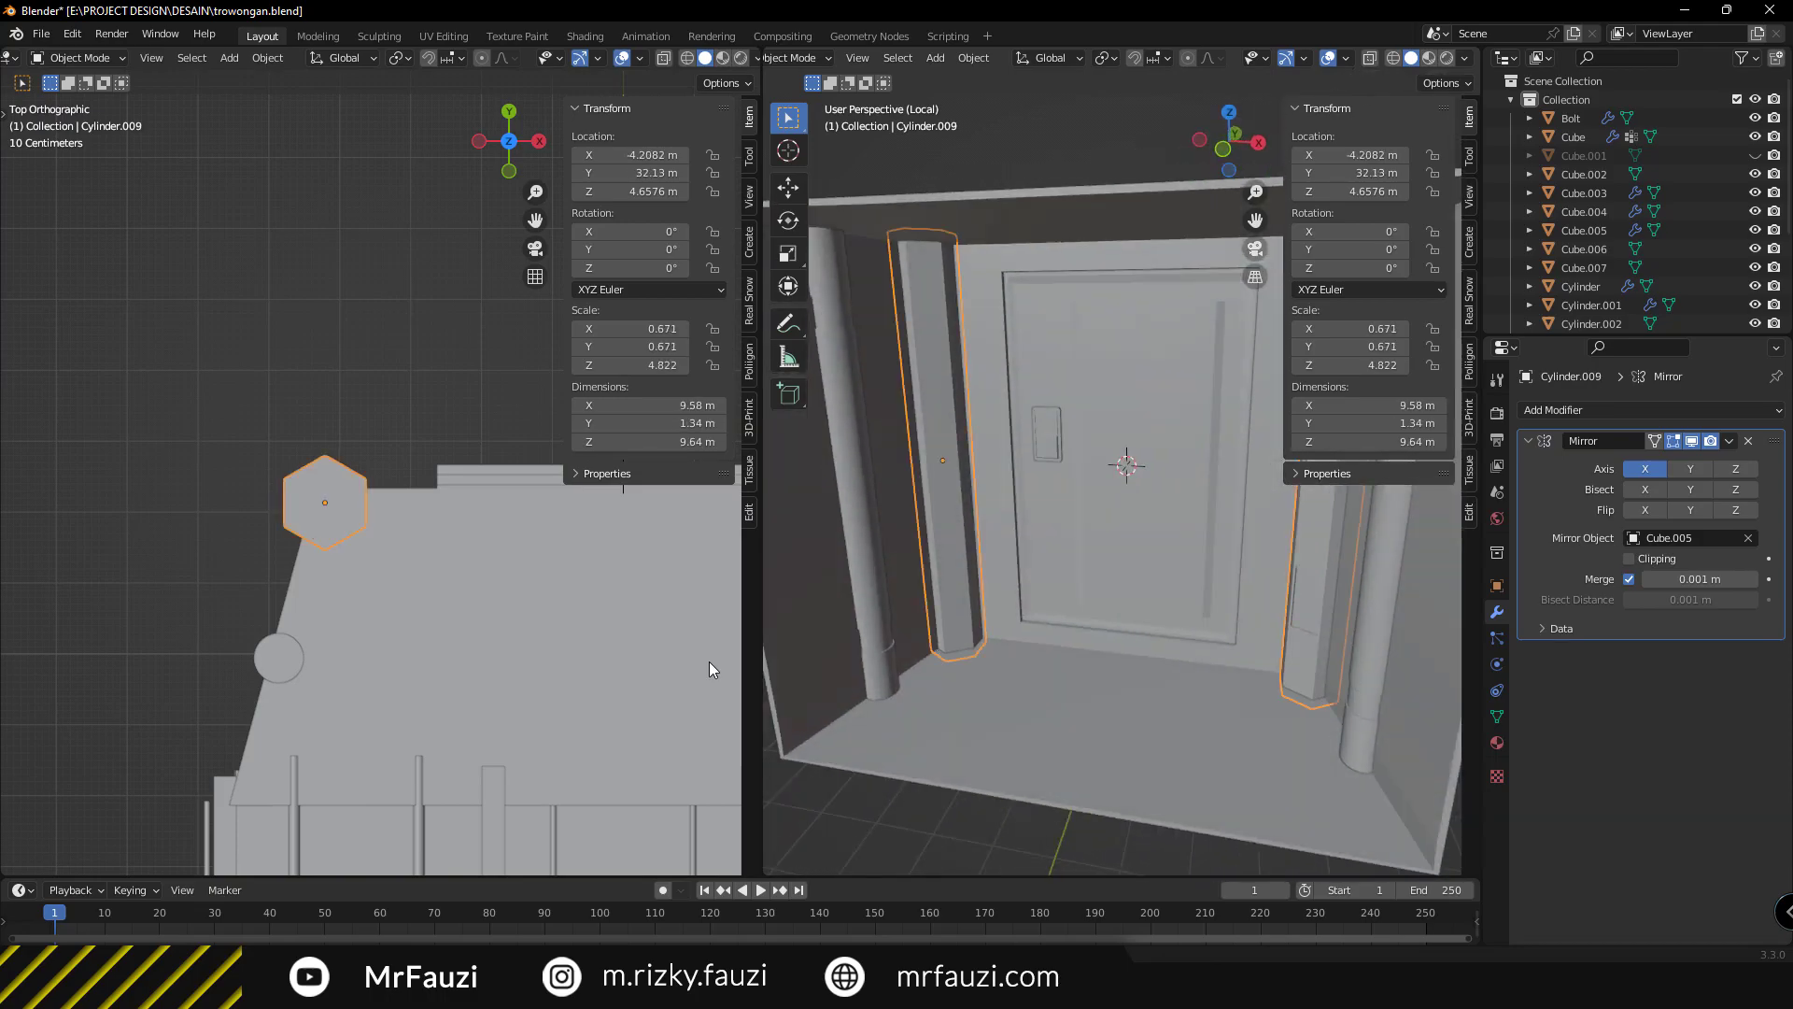
scroll(709, 661, up, 1)
mouse_move(1134, 669)
middle_down()
mouse_move(1078, 604)
mouse_move(1085, 737)
middle_up()
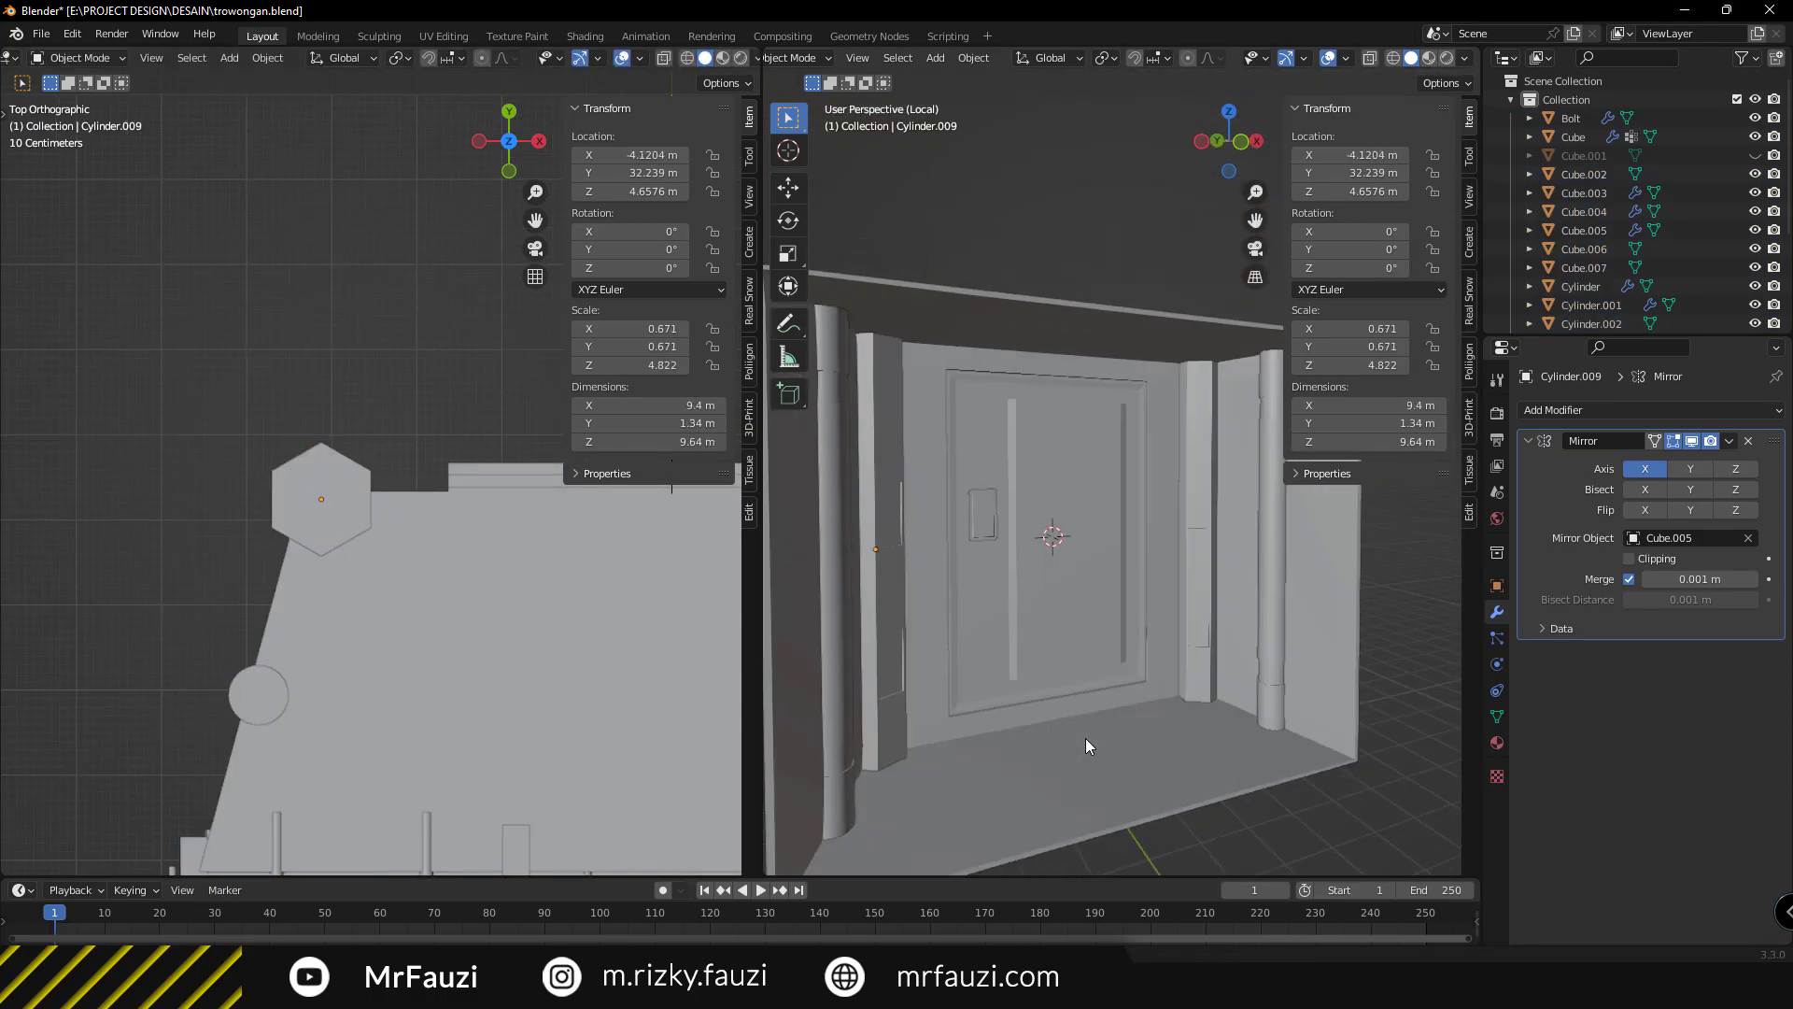
mouse_move(491, 622)
middle_down()
mouse_move(507, 657)
mouse_move(440, 586)
mouse_move(417, 648)
mouse_move(321, 520)
middle_up()
Subdivide the front face of door panel Cube.006 with 7 cuts.
click(376, 524)
scroll(379, 531, up, 3)
key(Tab)
right_click(321, 519)
click(321, 520)
text(7)
key(Return)
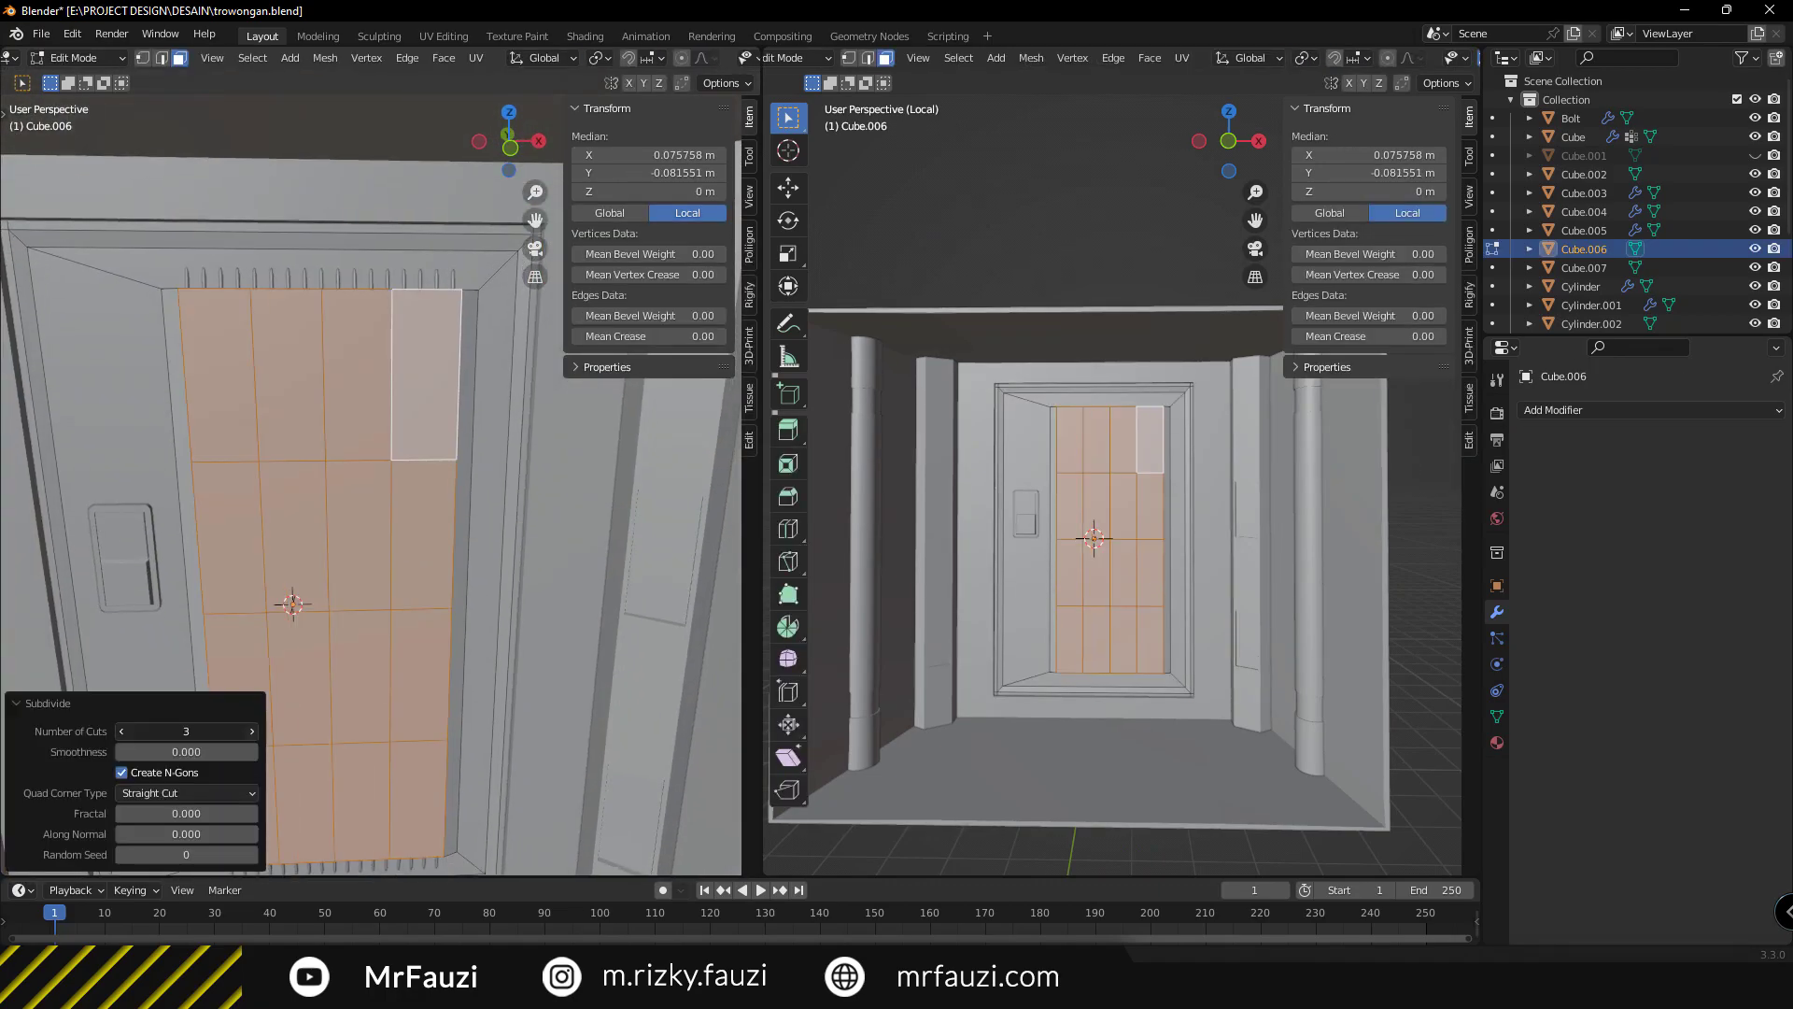
Switch to vertex selection and make the first diagonal knife cut across the door grid.
middle_drag(280, 593, 352, 584)
key(1)
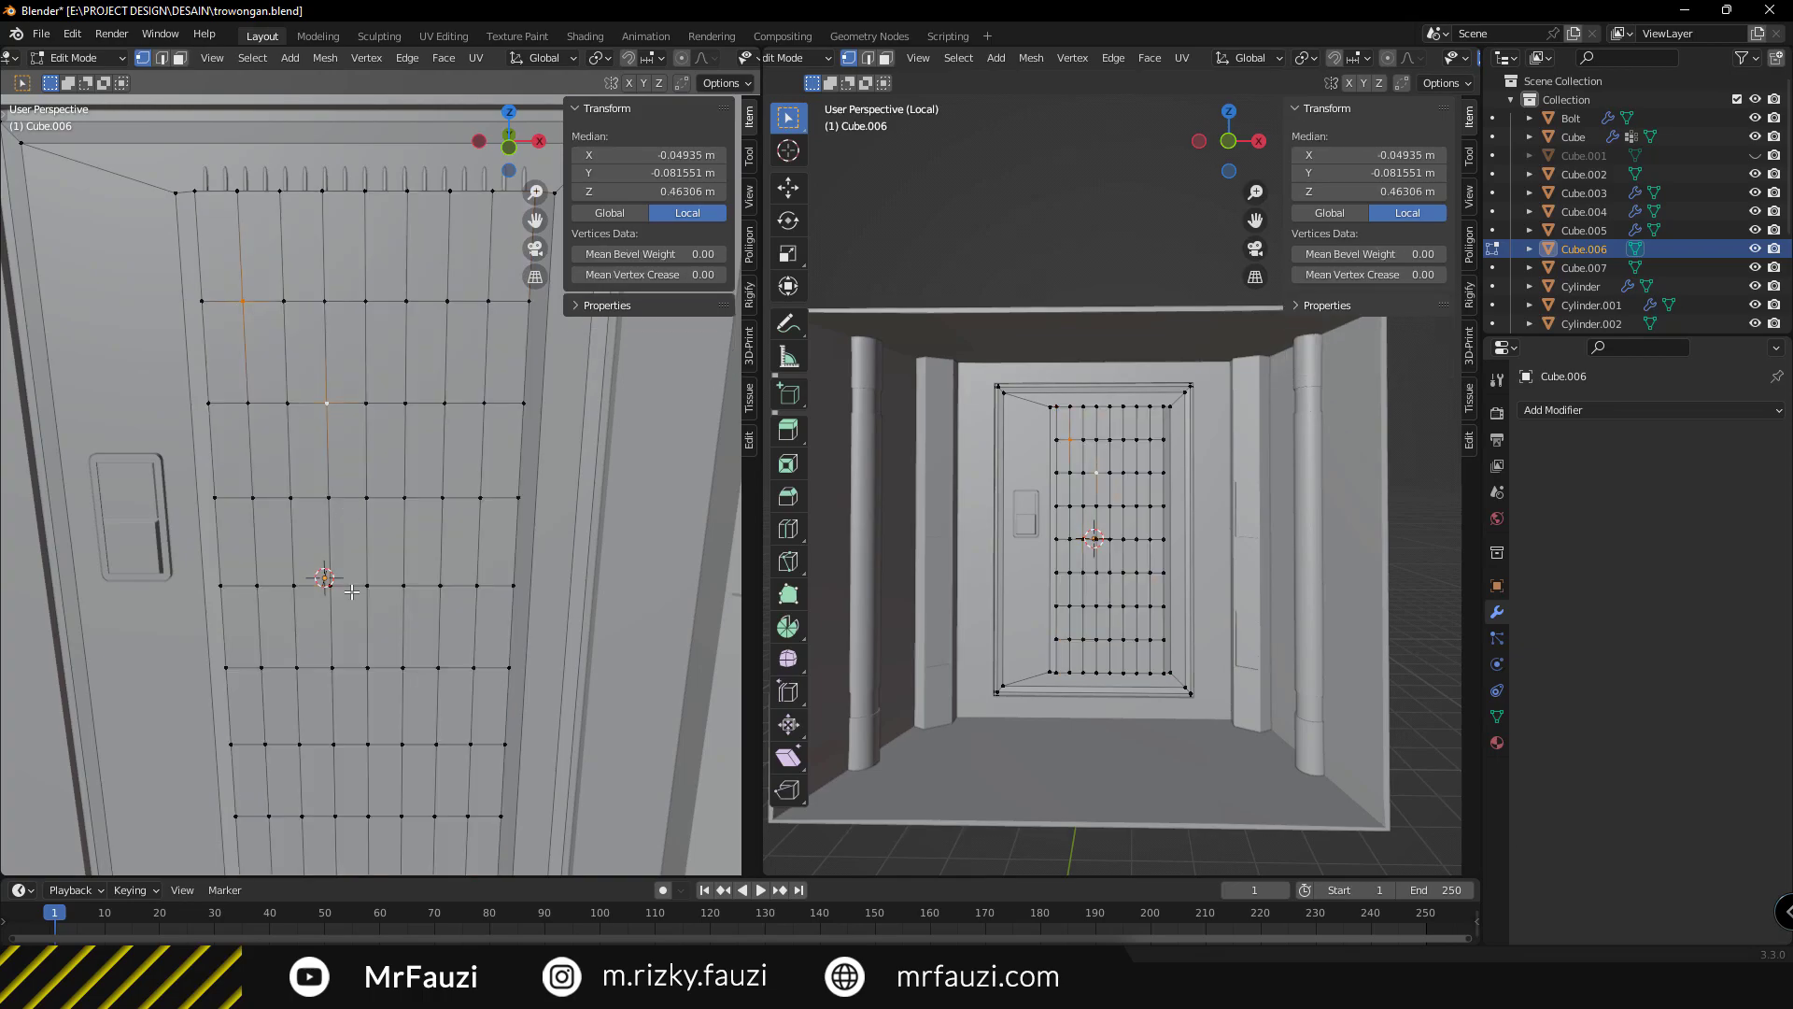
middle_drag(316, 528, 234, 420)
key(t)
key(KP_1)
scroll(1127, 474, up, 4)
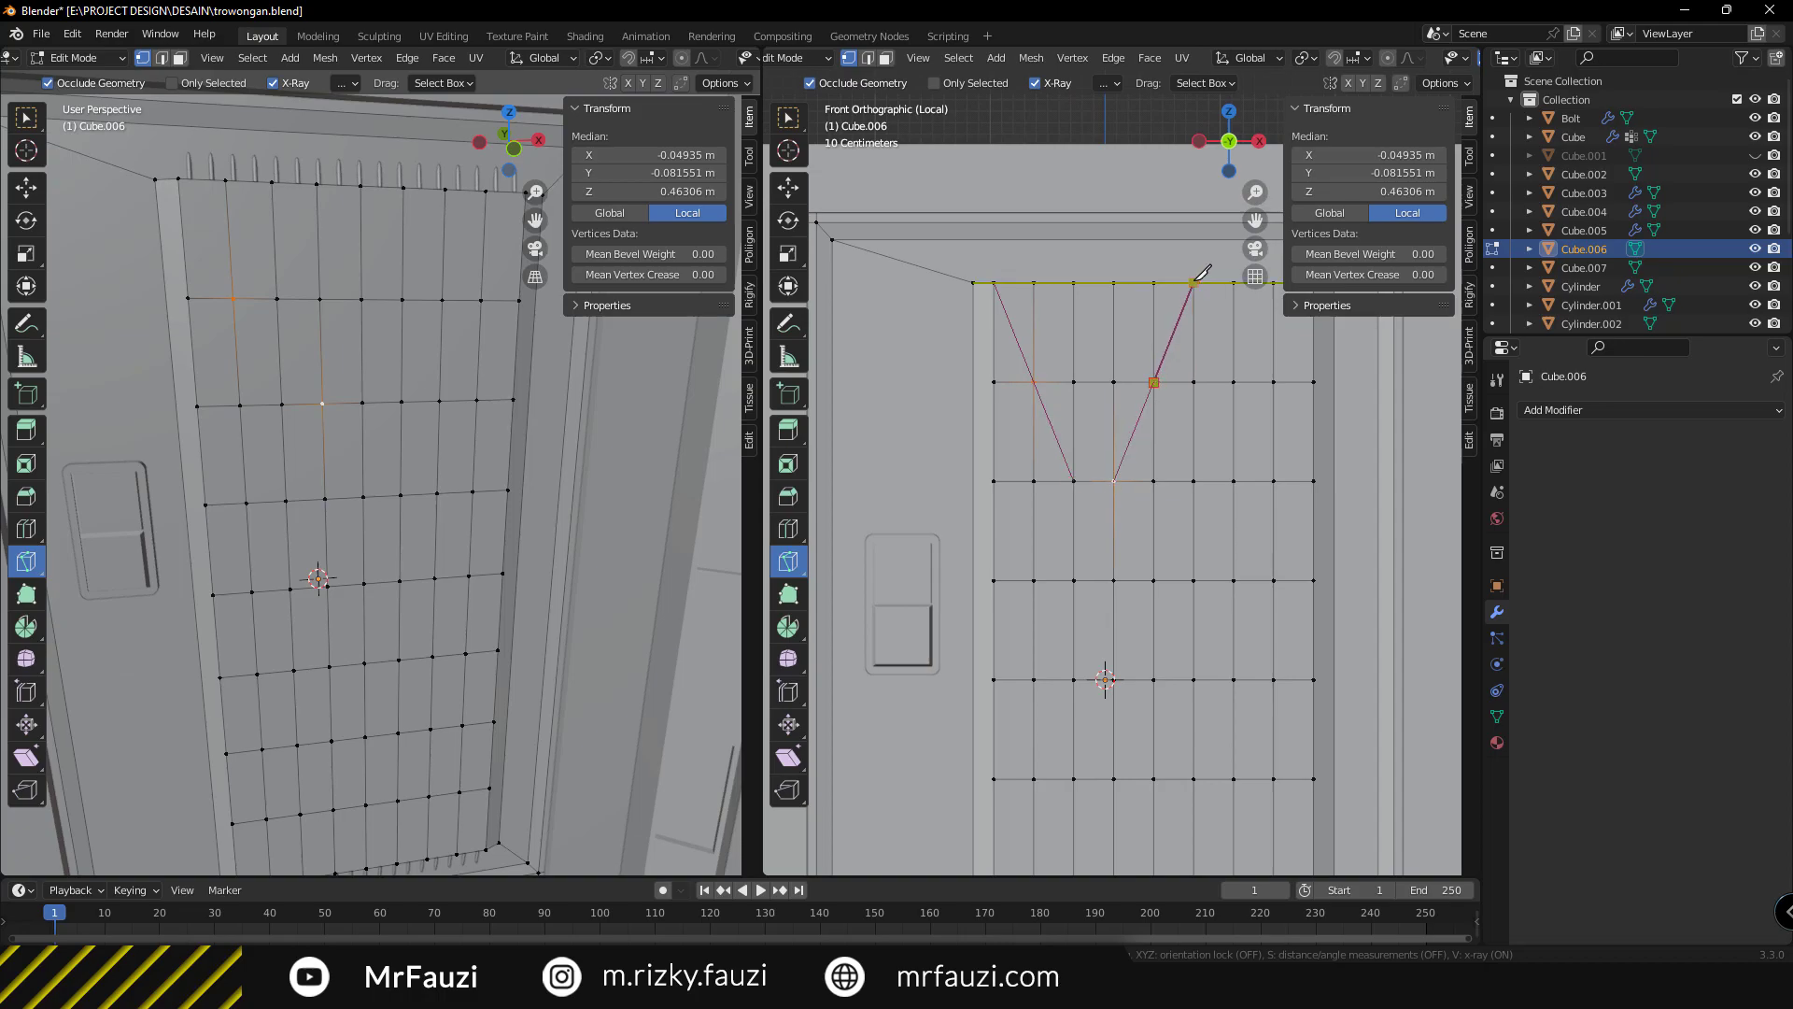
key(Return)
Knife-cut the remaining diagonals to complete the X-shaped strips on the door.
shift+middle_drag(1260, 310, 1149, 313)
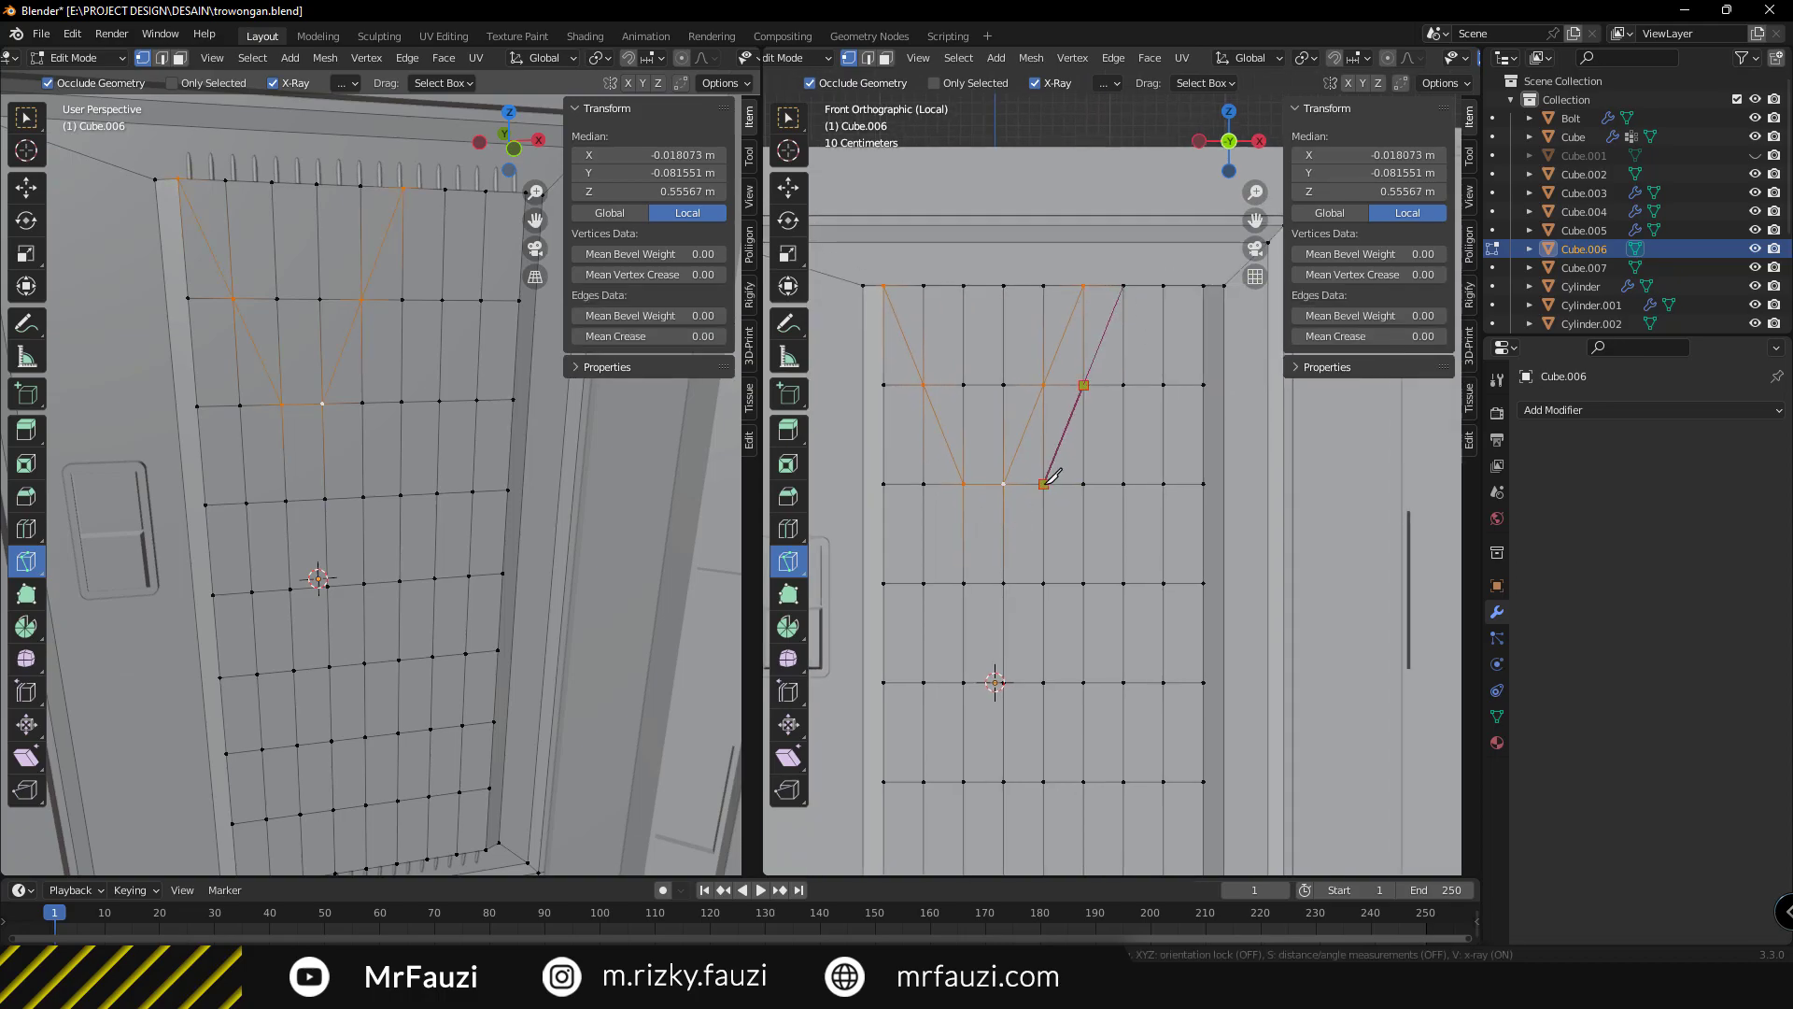
click(1043, 782)
mouse_move(1051, 781)
middle_down()
mouse_move(1112, 822)
mouse_move(1142, 787)
mouse_move(1133, 513)
middle_up()
click(1135, 794)
key(Return)
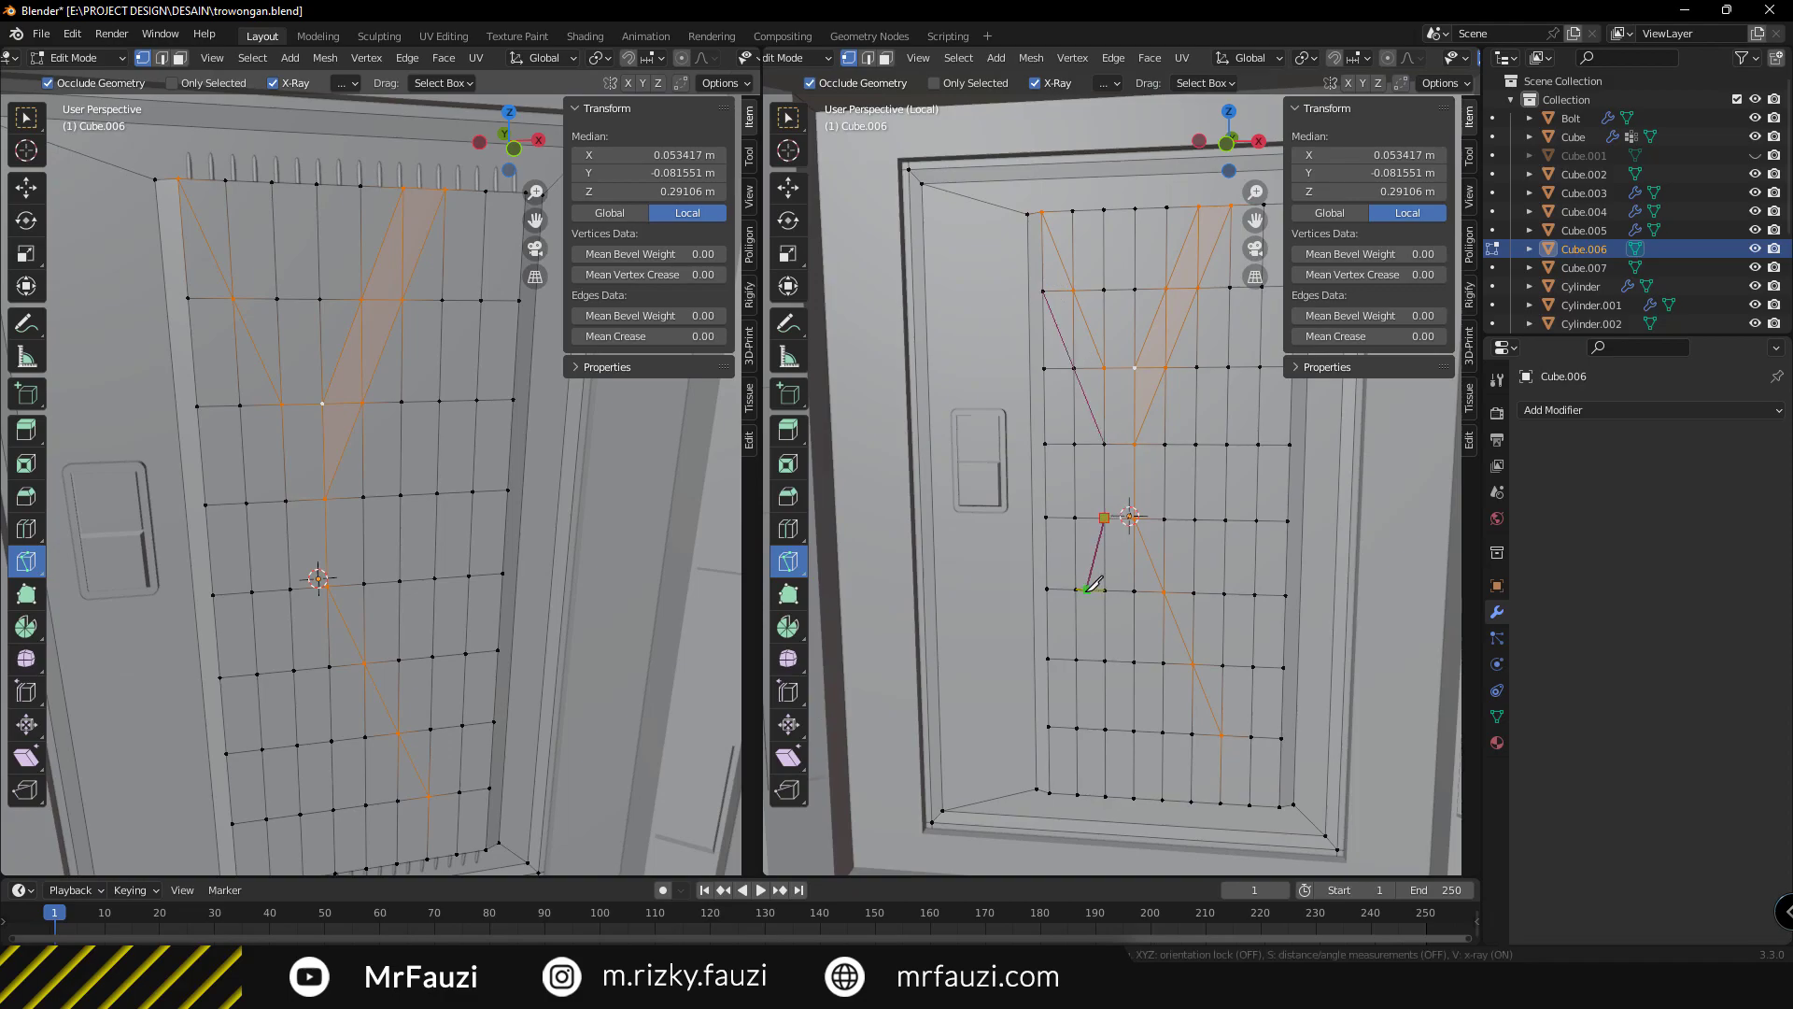
key(Return)
middle_drag(1060, 651, 1035, 473)
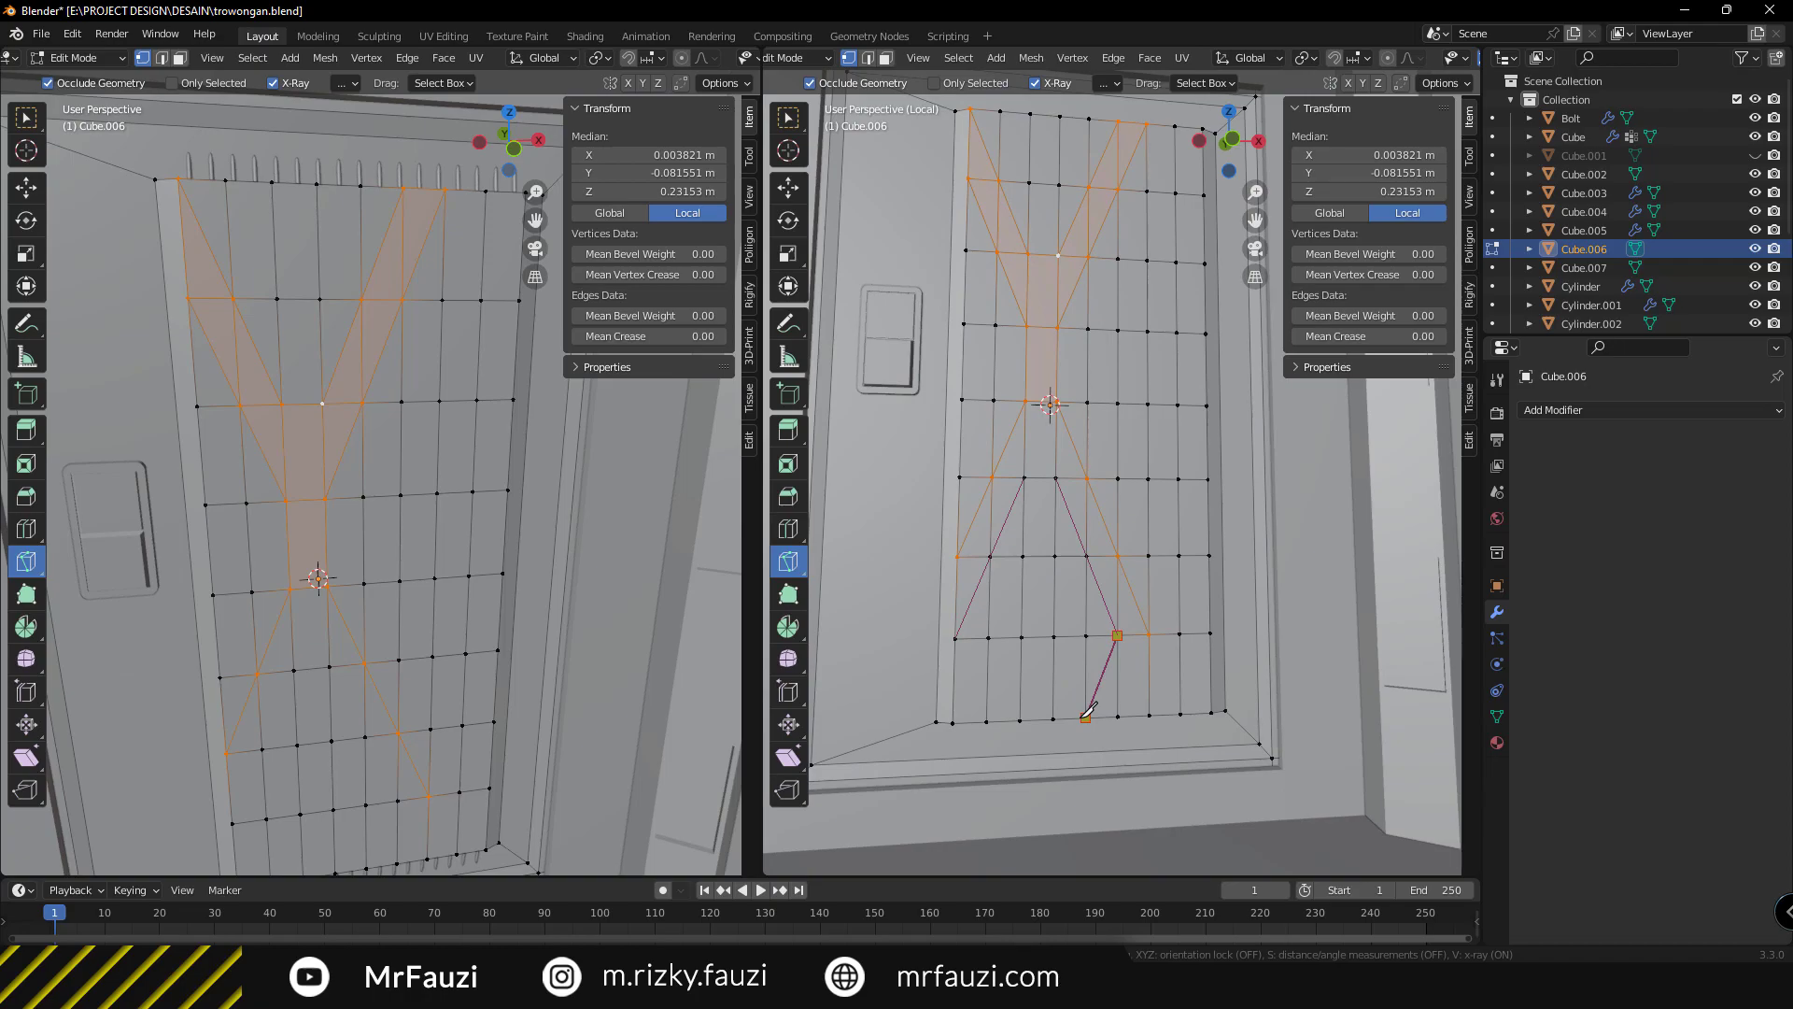
key(Return)
middle_drag(1107, 673, 1145, 240)
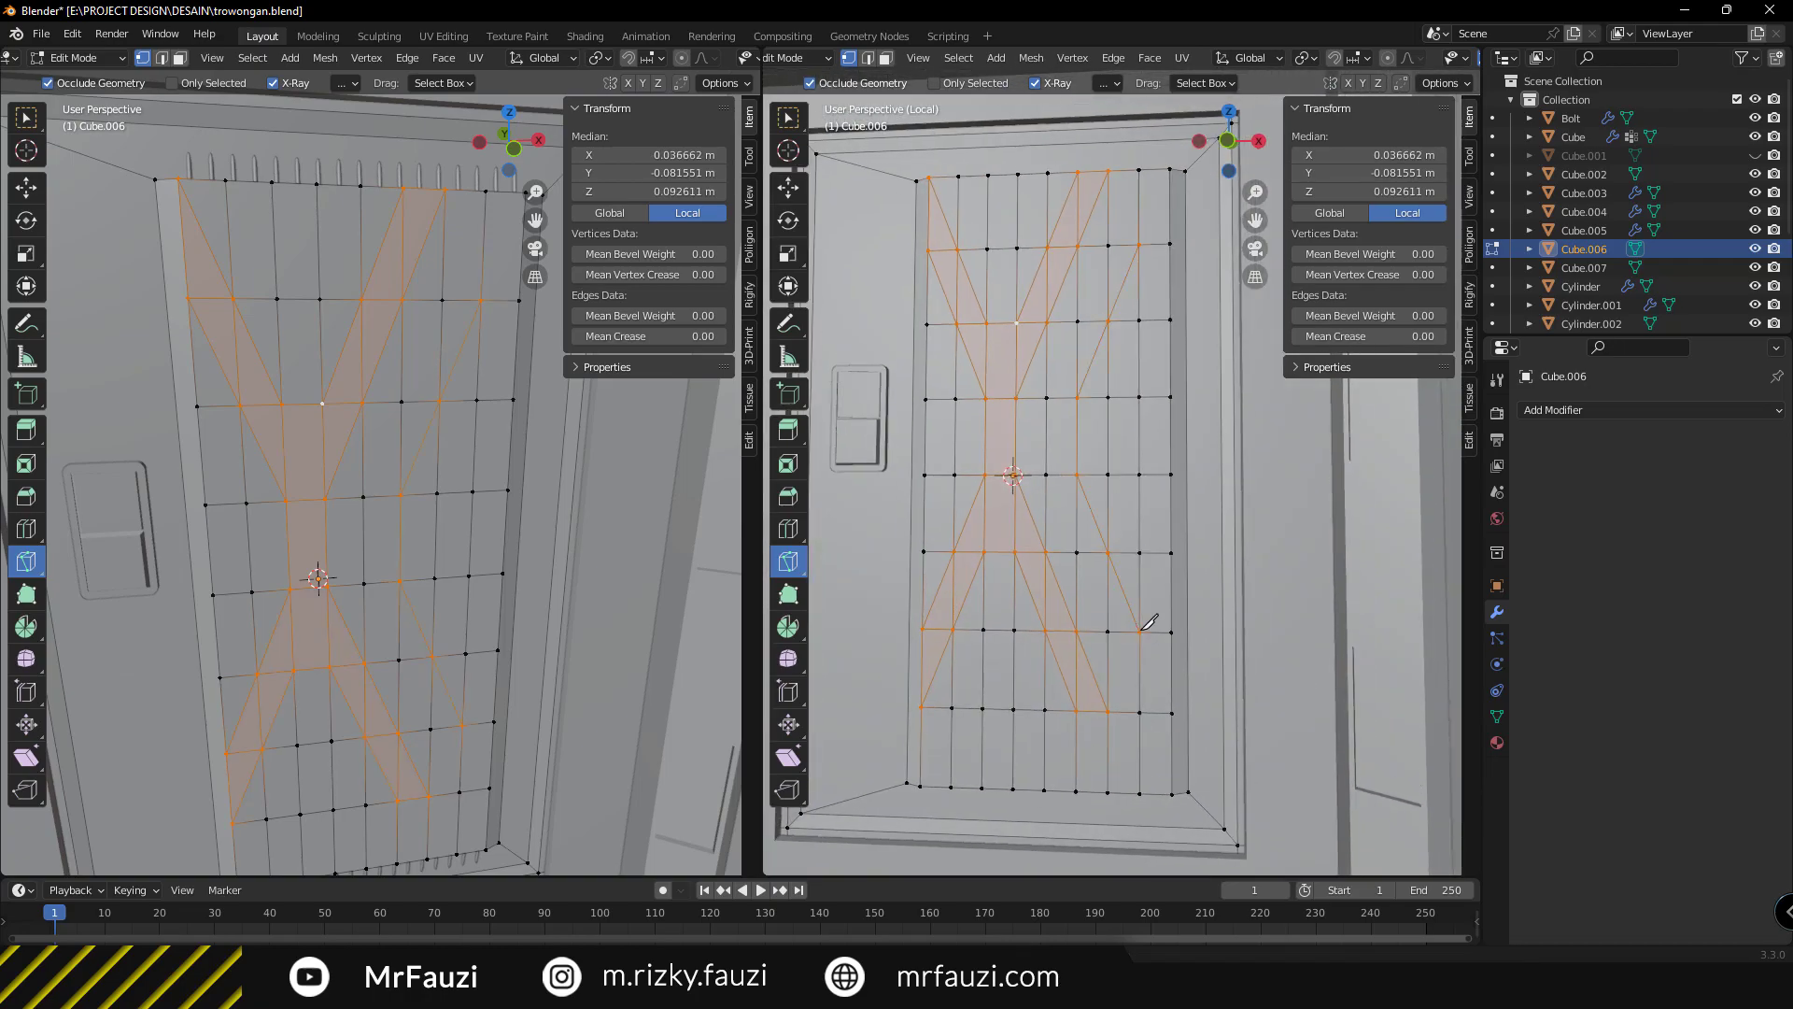
mouse_move(1149, 623)
middle_down()
mouse_move(1045, 380)
mouse_move(1062, 417)
middle_up()
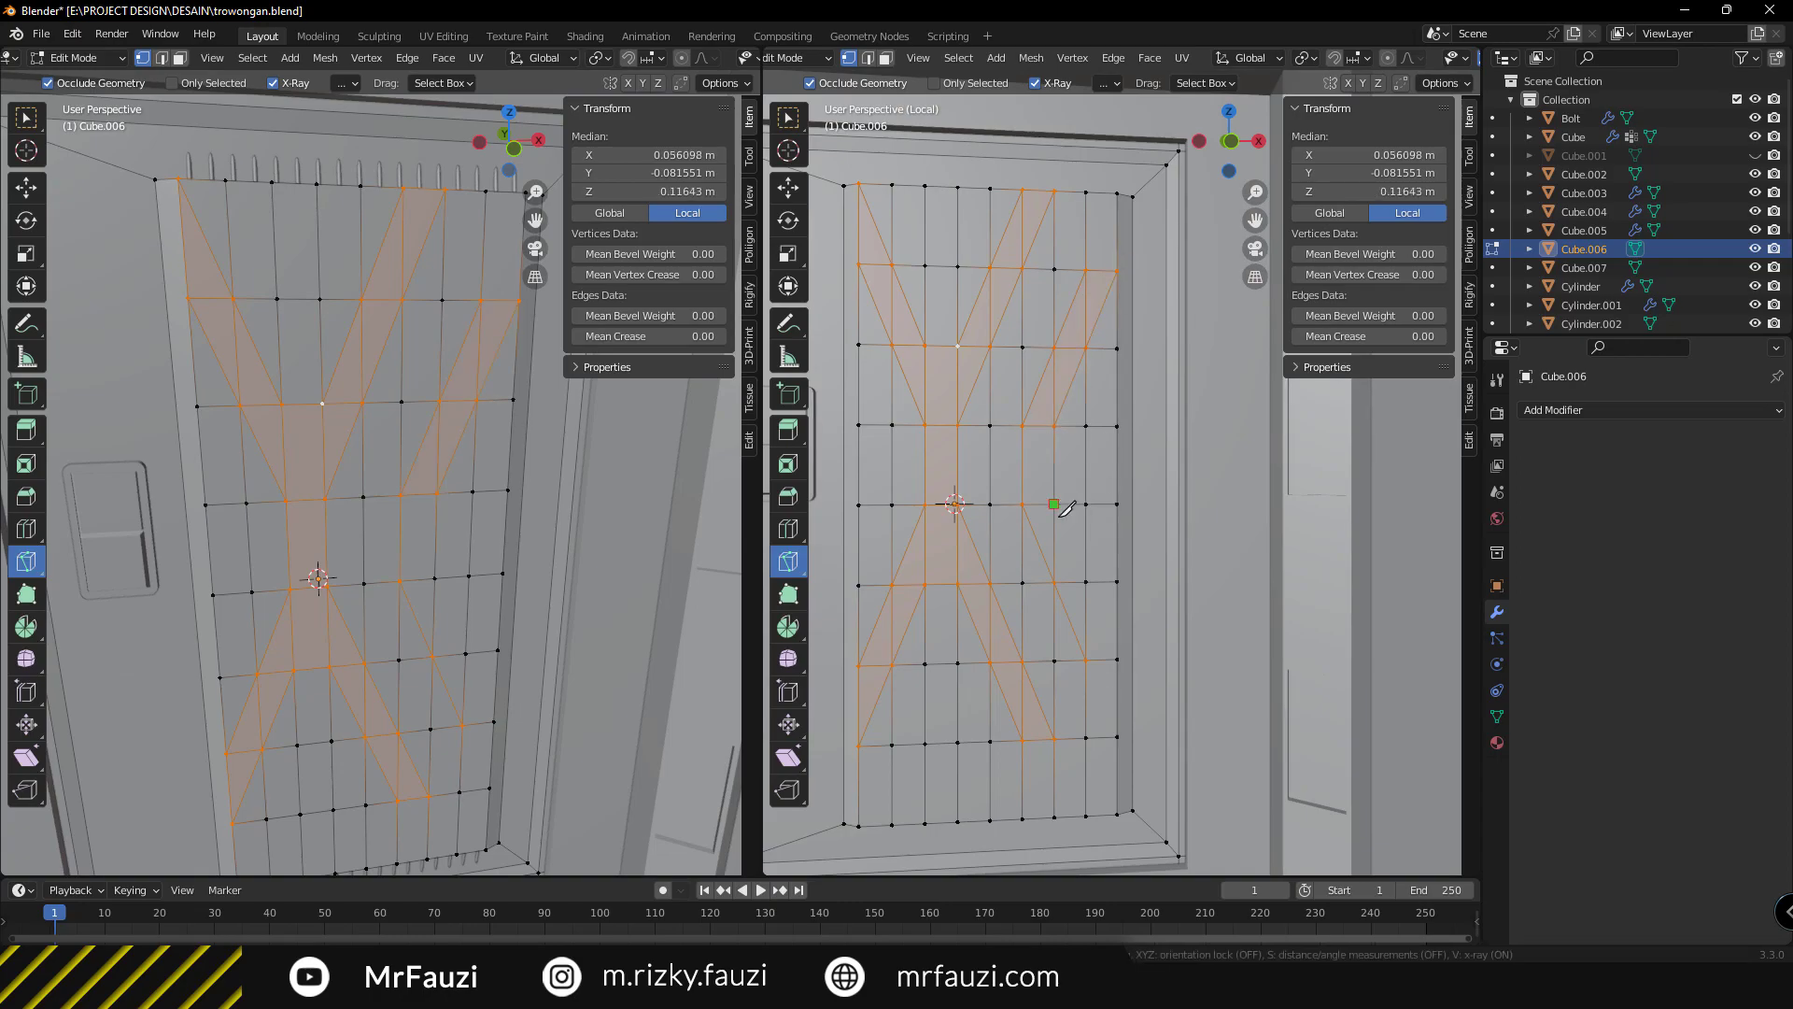
mouse_move(1124, 651)
middle_down()
mouse_move(1022, 500)
mouse_move(1061, 520)
middle_up()
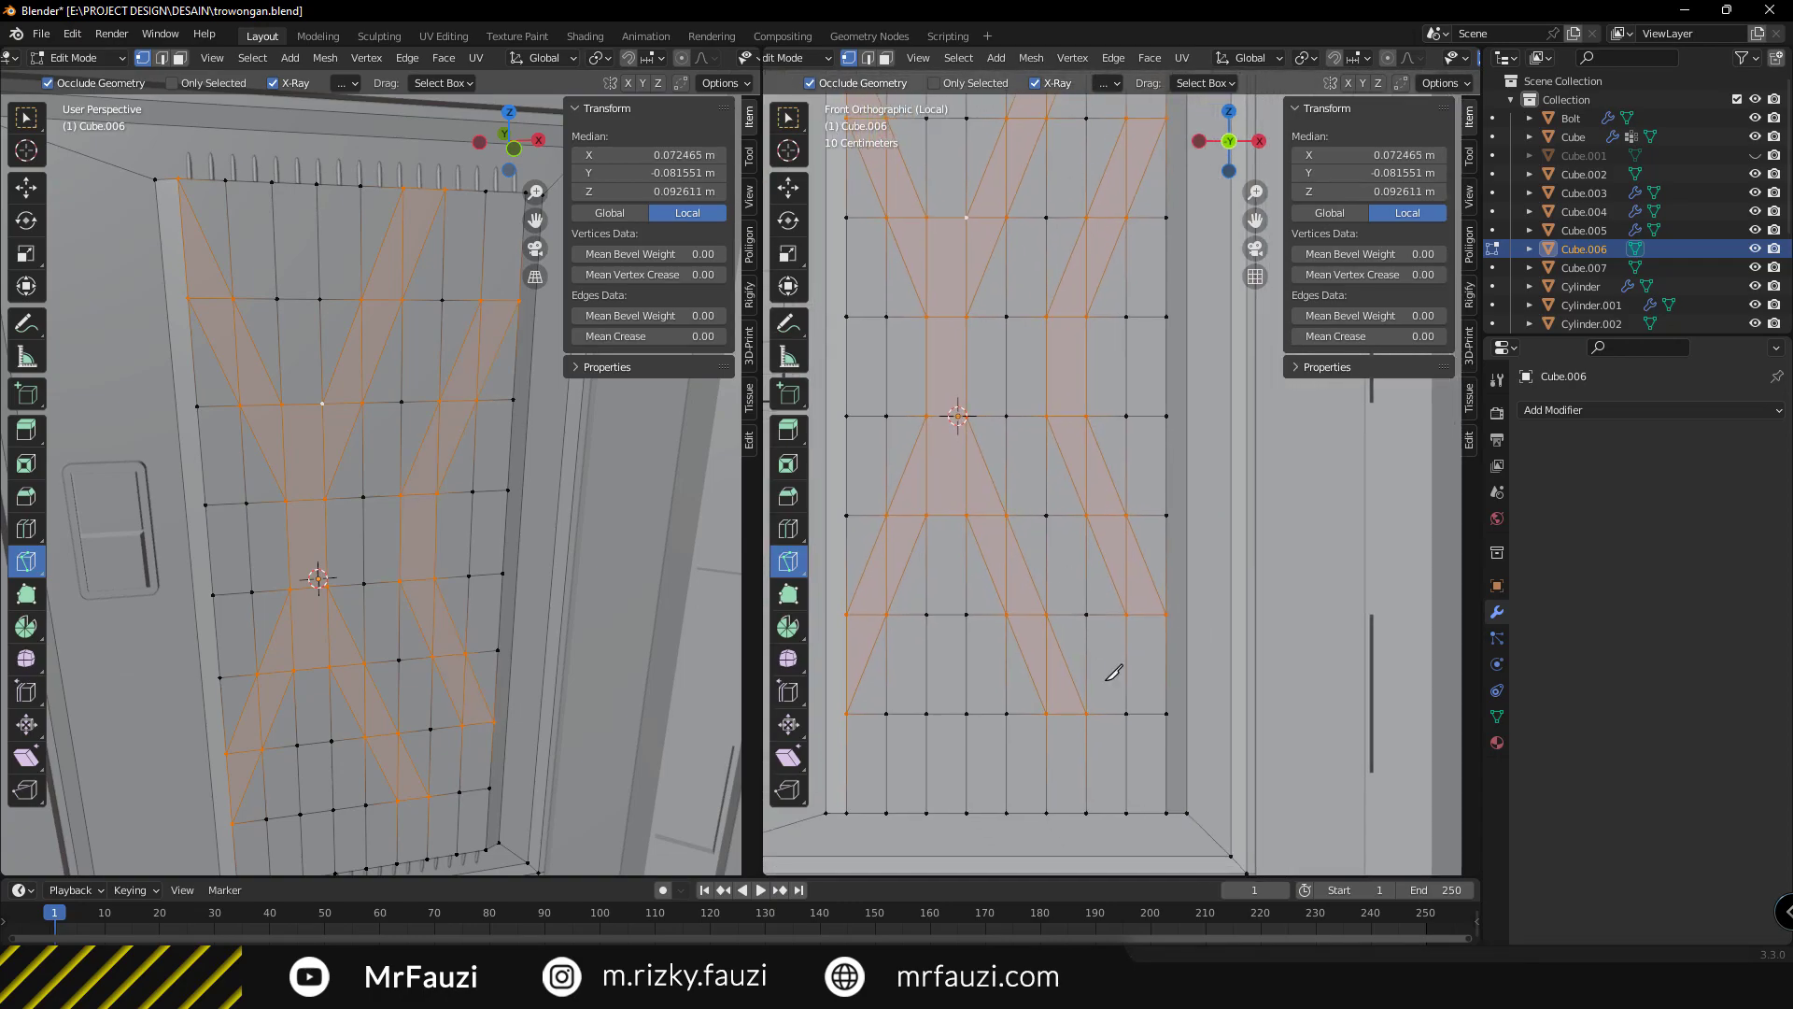
alt+middle_drag(1073, 621, 1051, 619)
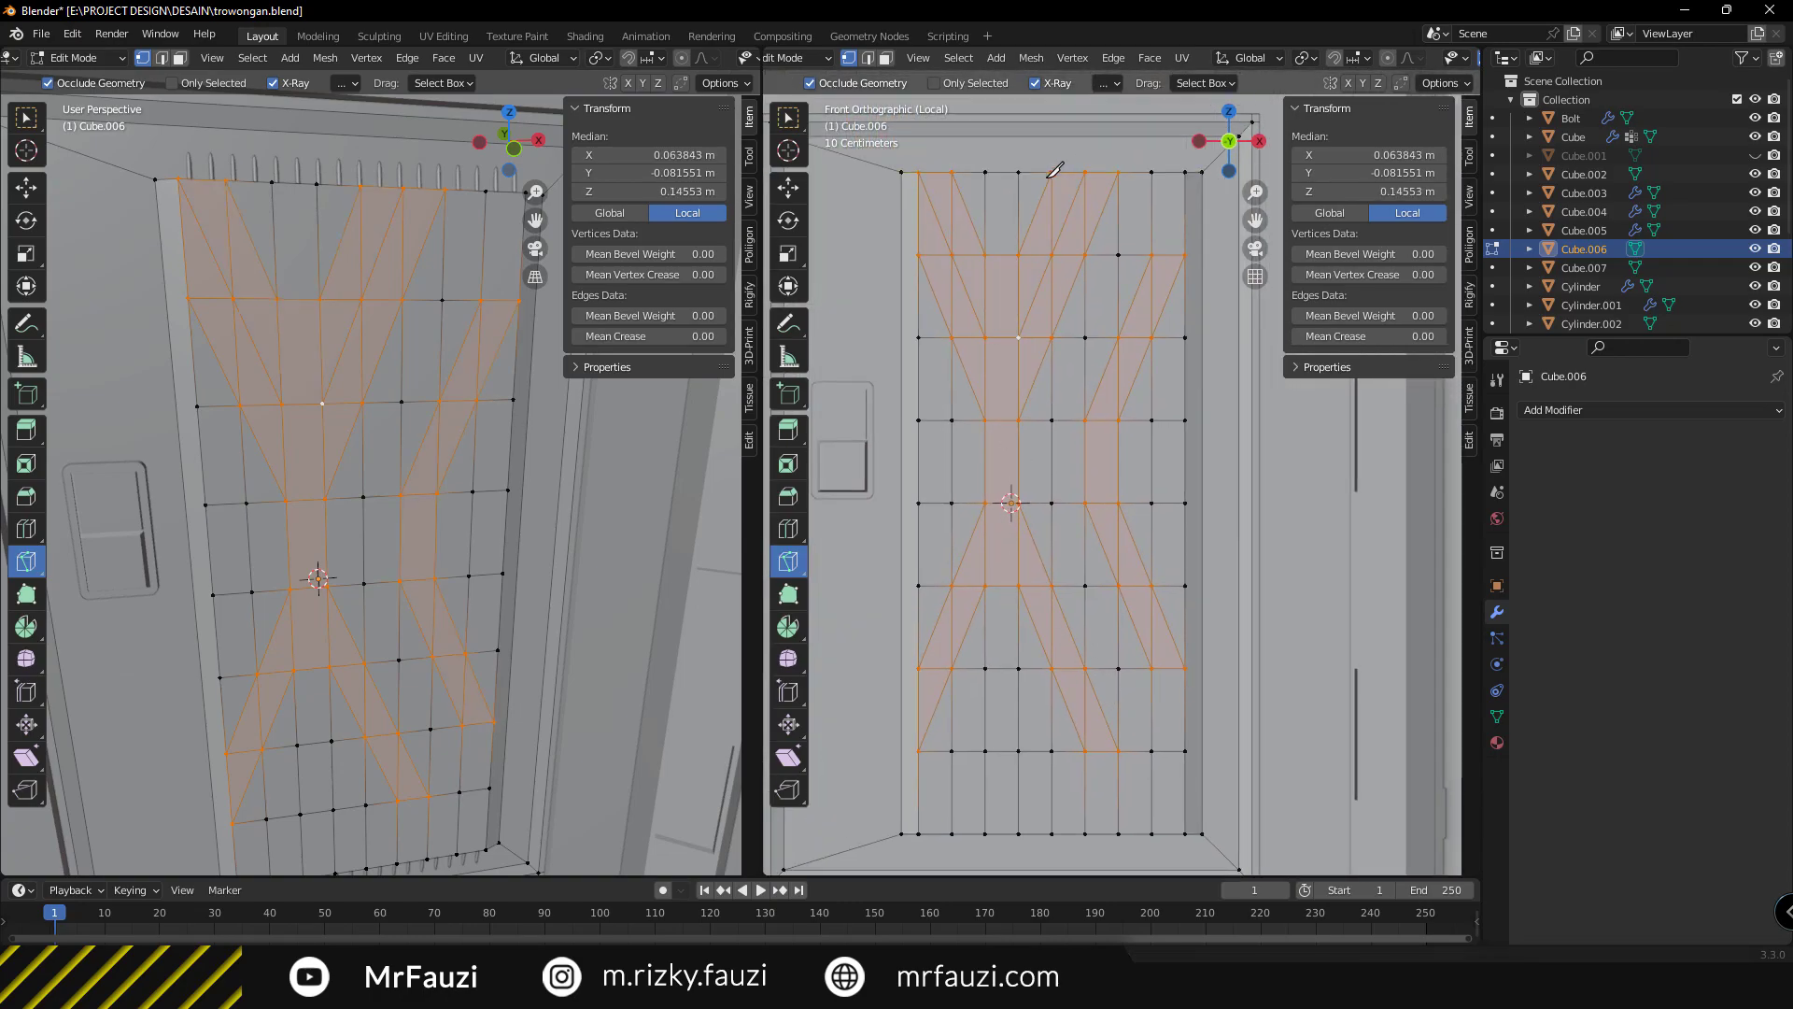
shift+middle_drag(968, 766, 975, 557)
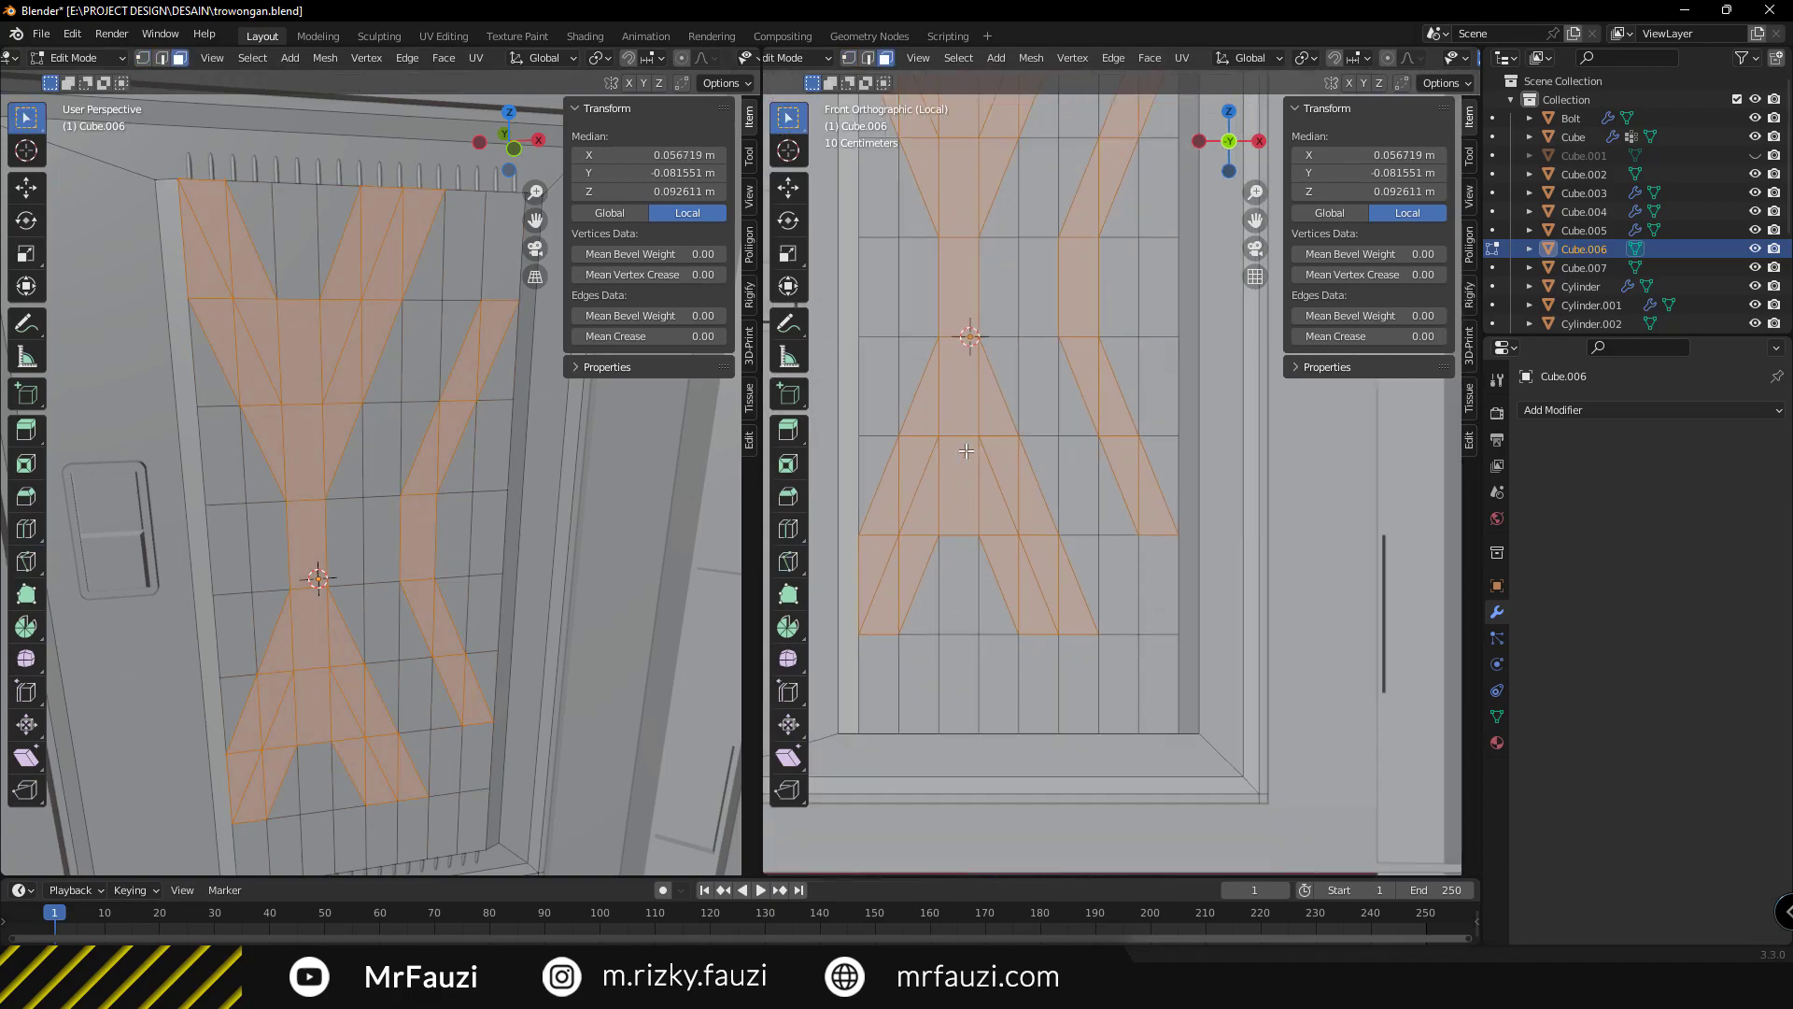
Select the top V, side and bottom strip faces and inset them into grooved outlines.
ctrl+click(1097, 280)
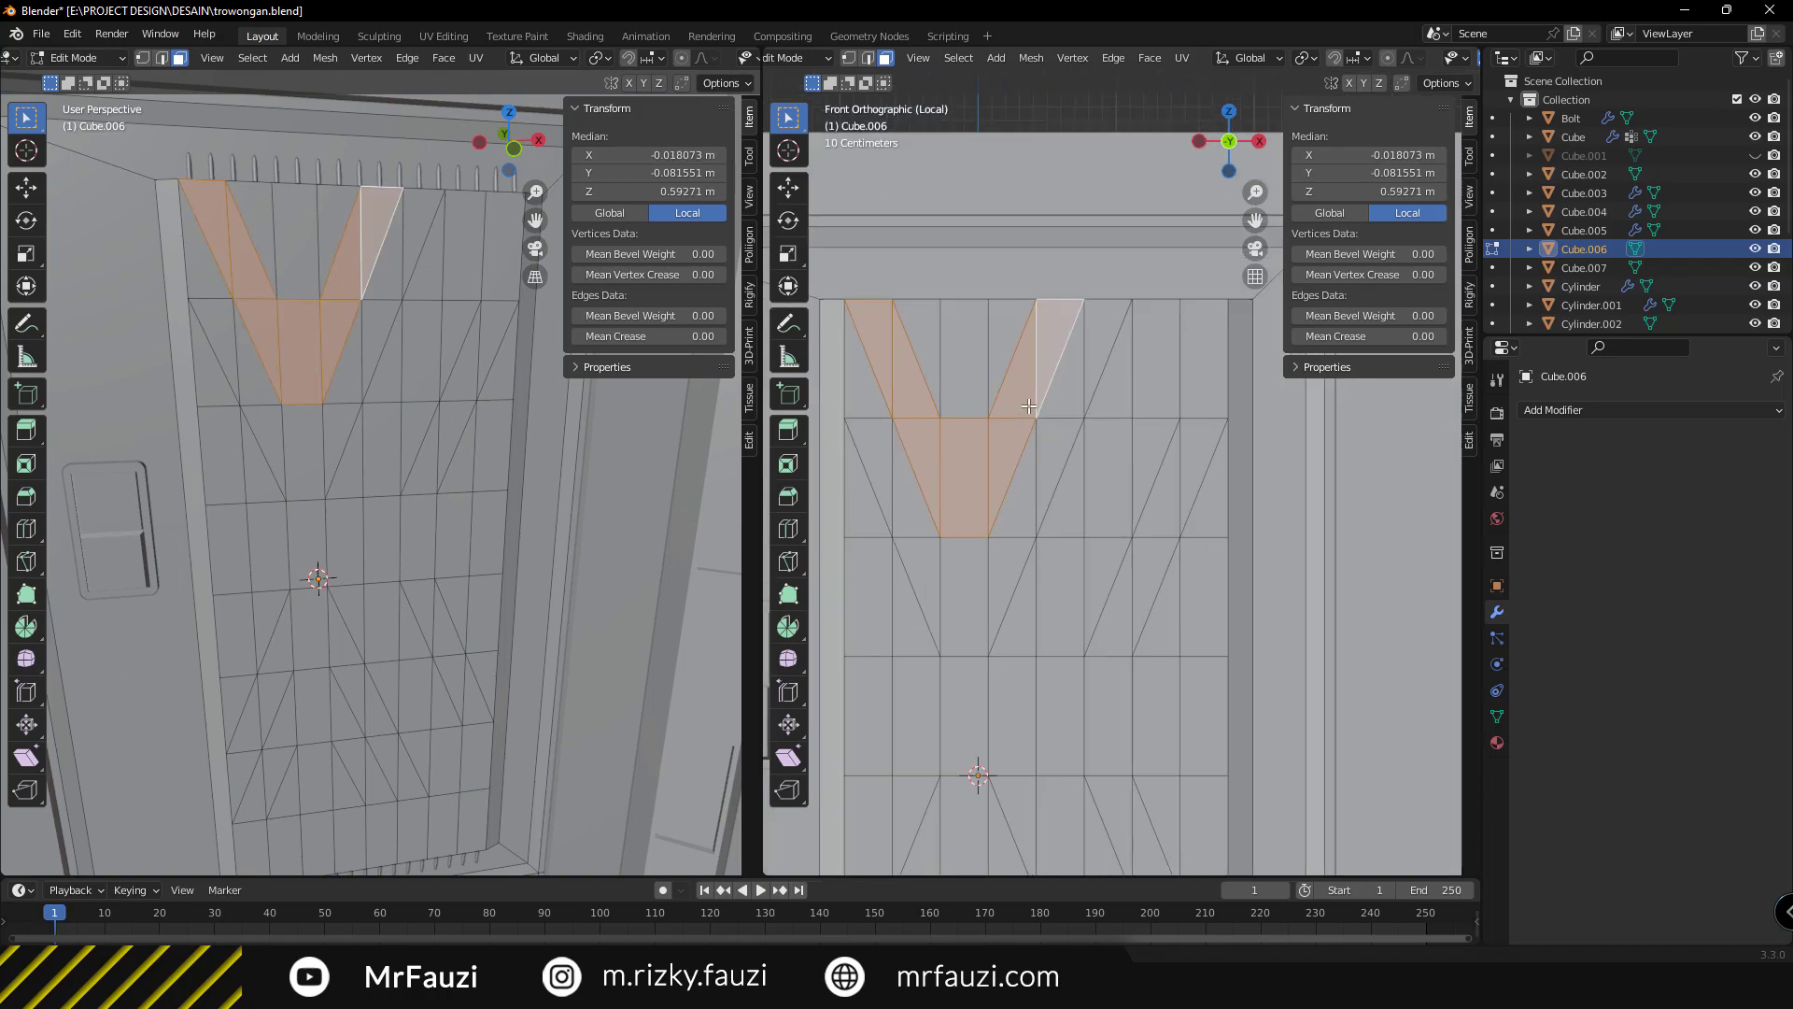
ctrl+click(1117, 617)
shift+middle_drag(1074, 654, 1074, 467)
ctrl+click(1158, 654)
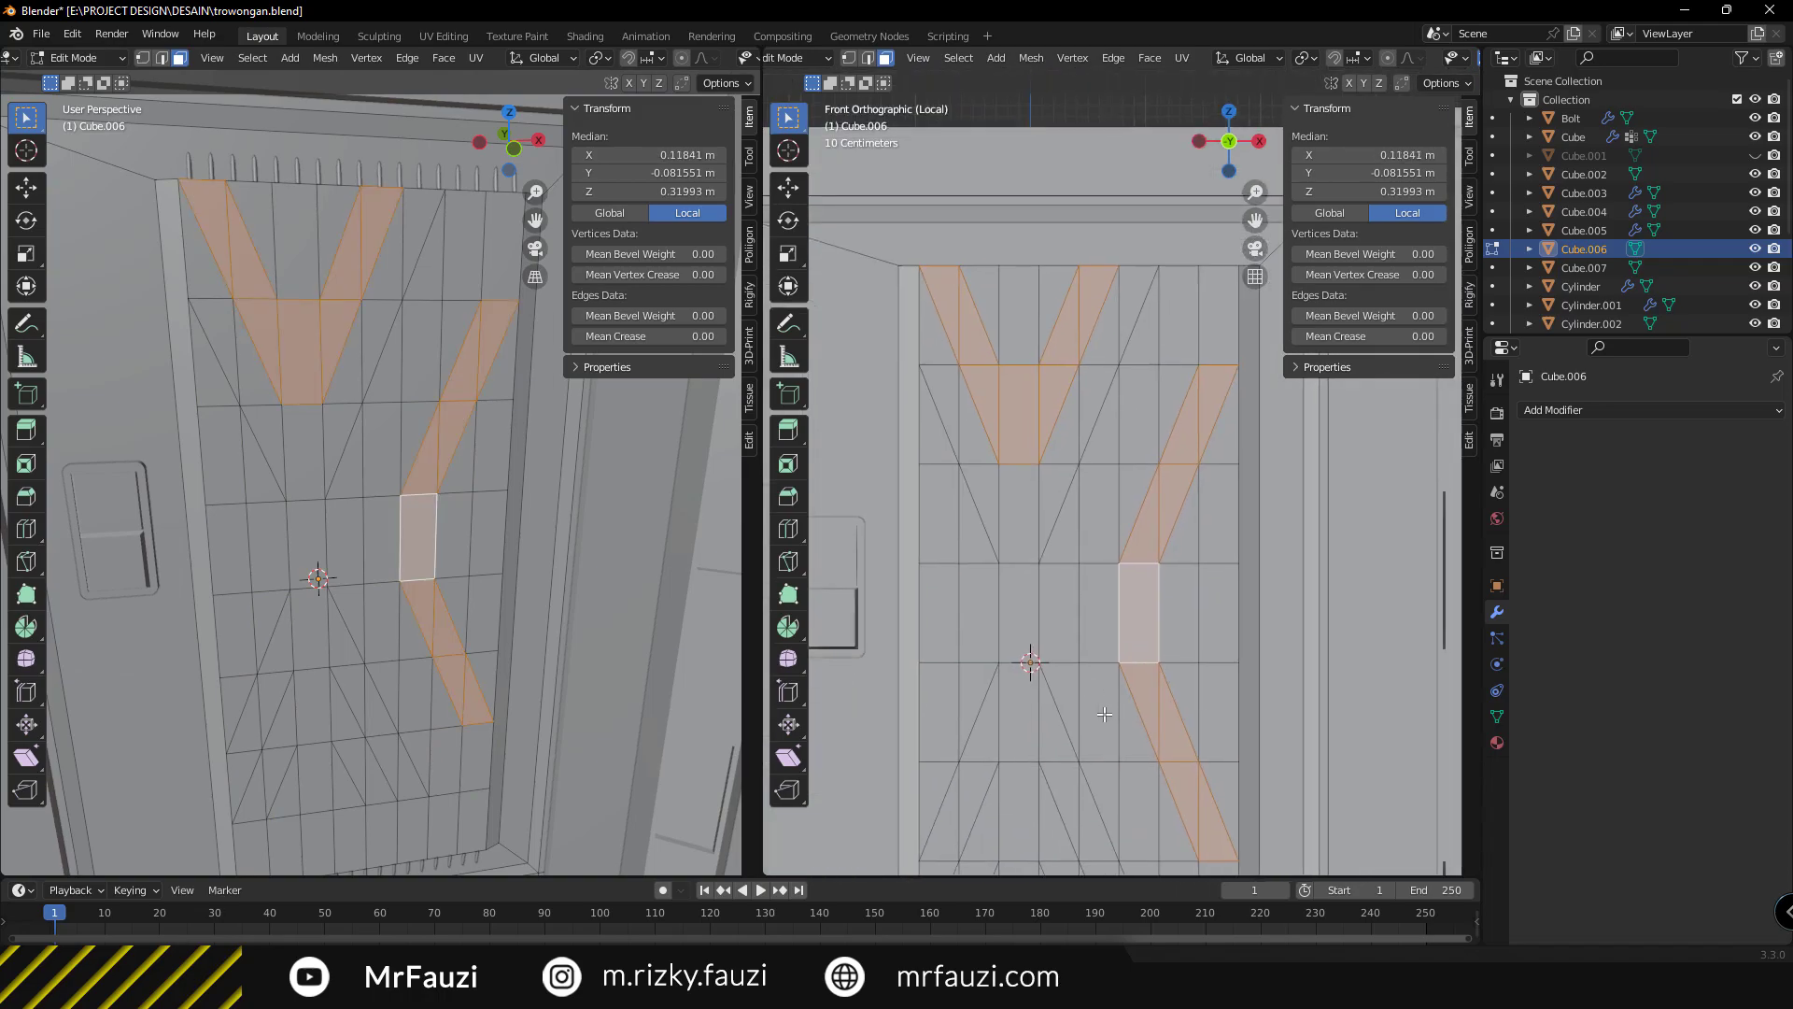
scroll(1028, 560, down, 1)
ctrl+click(891, 728)
shift+middle_drag(971, 523, 1004, 560)
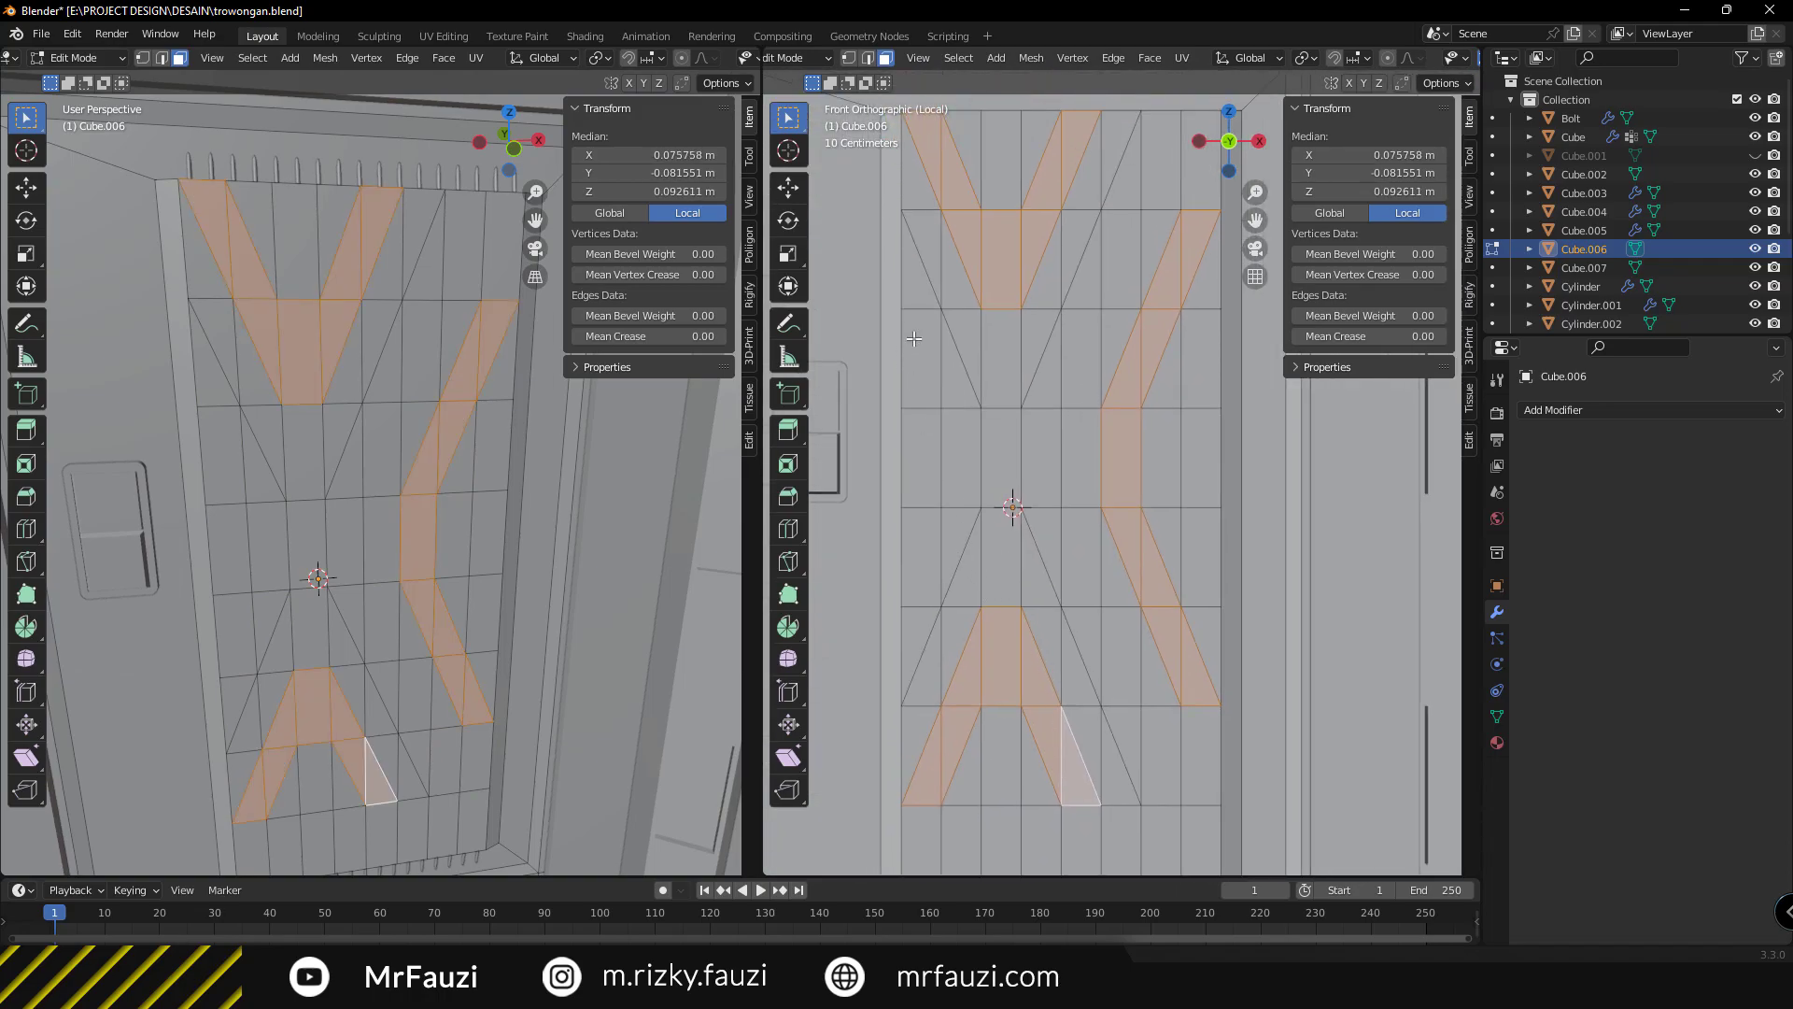
middle_drag(914, 338, 981, 420)
key(KP_1)
scroll(1029, 676, up, 3)
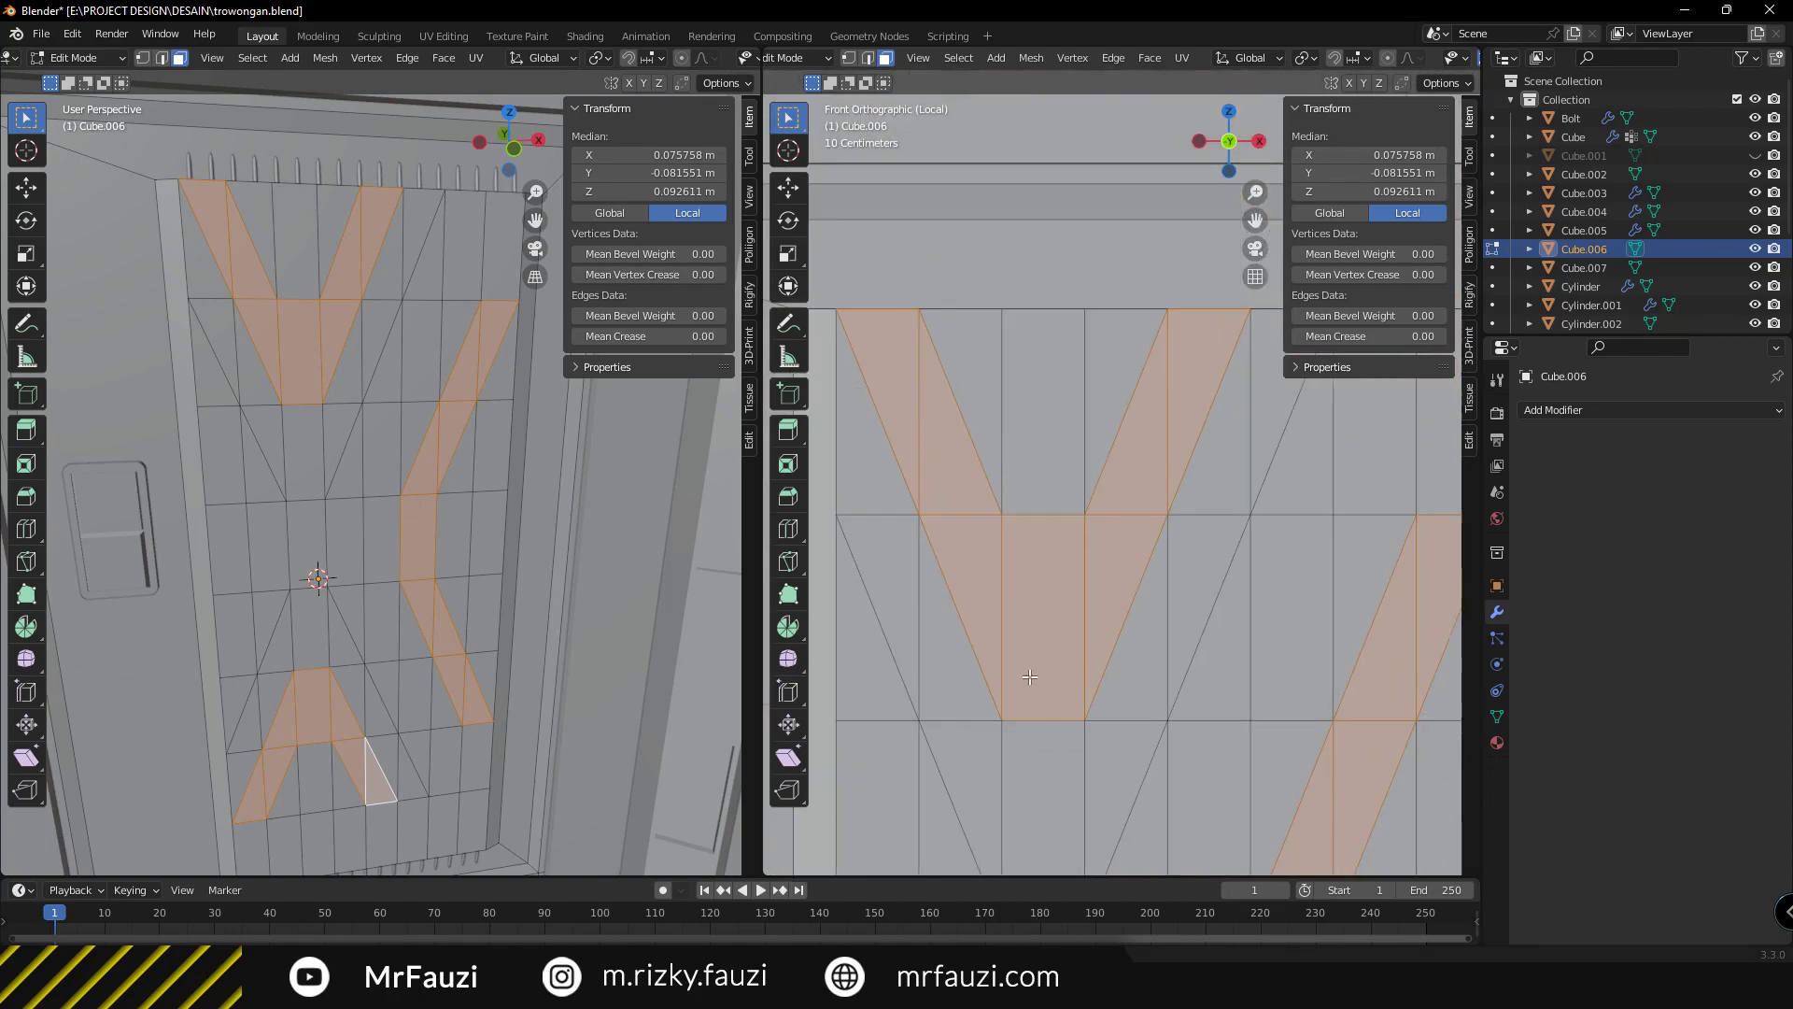
key(i)
click(1289, 509)
middle_drag(1288, 509, 1197, 603)
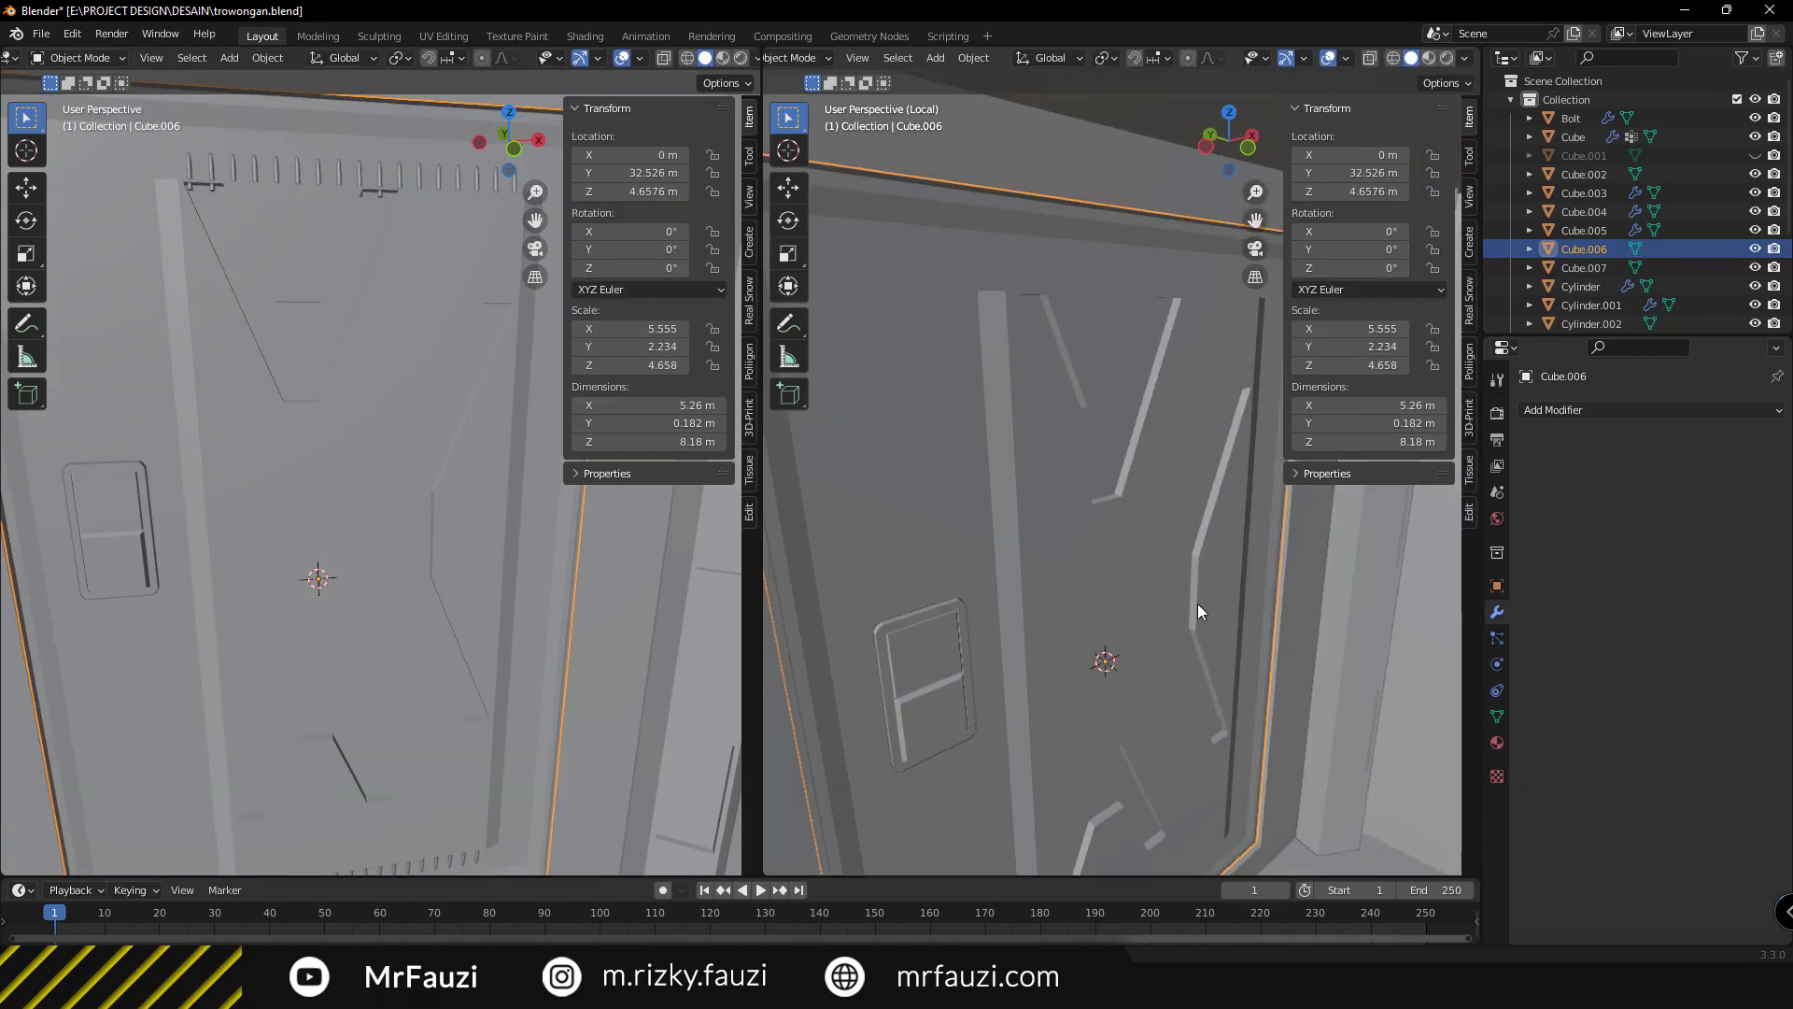
Select the faces along the door's left edge, then start and cancel an inset.
click(962, 504)
key(KP_1)
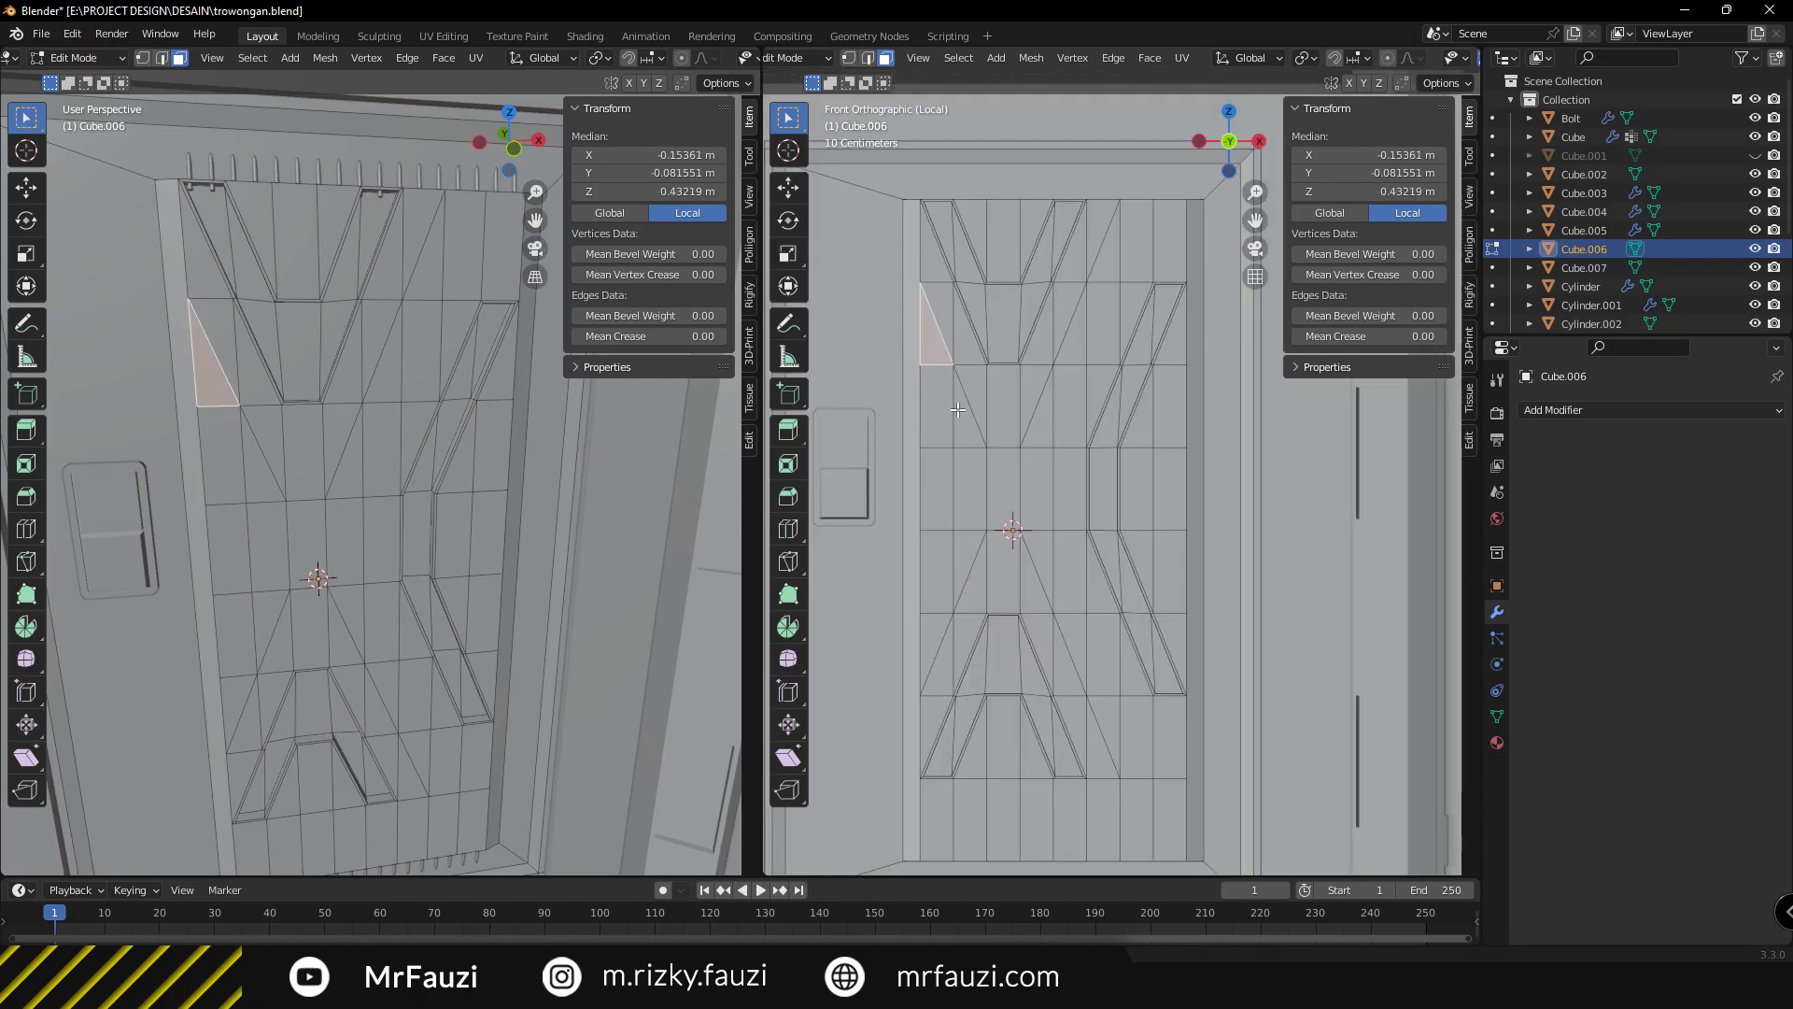
shift+drag(924, 280, 936, 596)
ctrl+drag(1107, 381, 1009, 509)
scroll(1149, 439, up, 3)
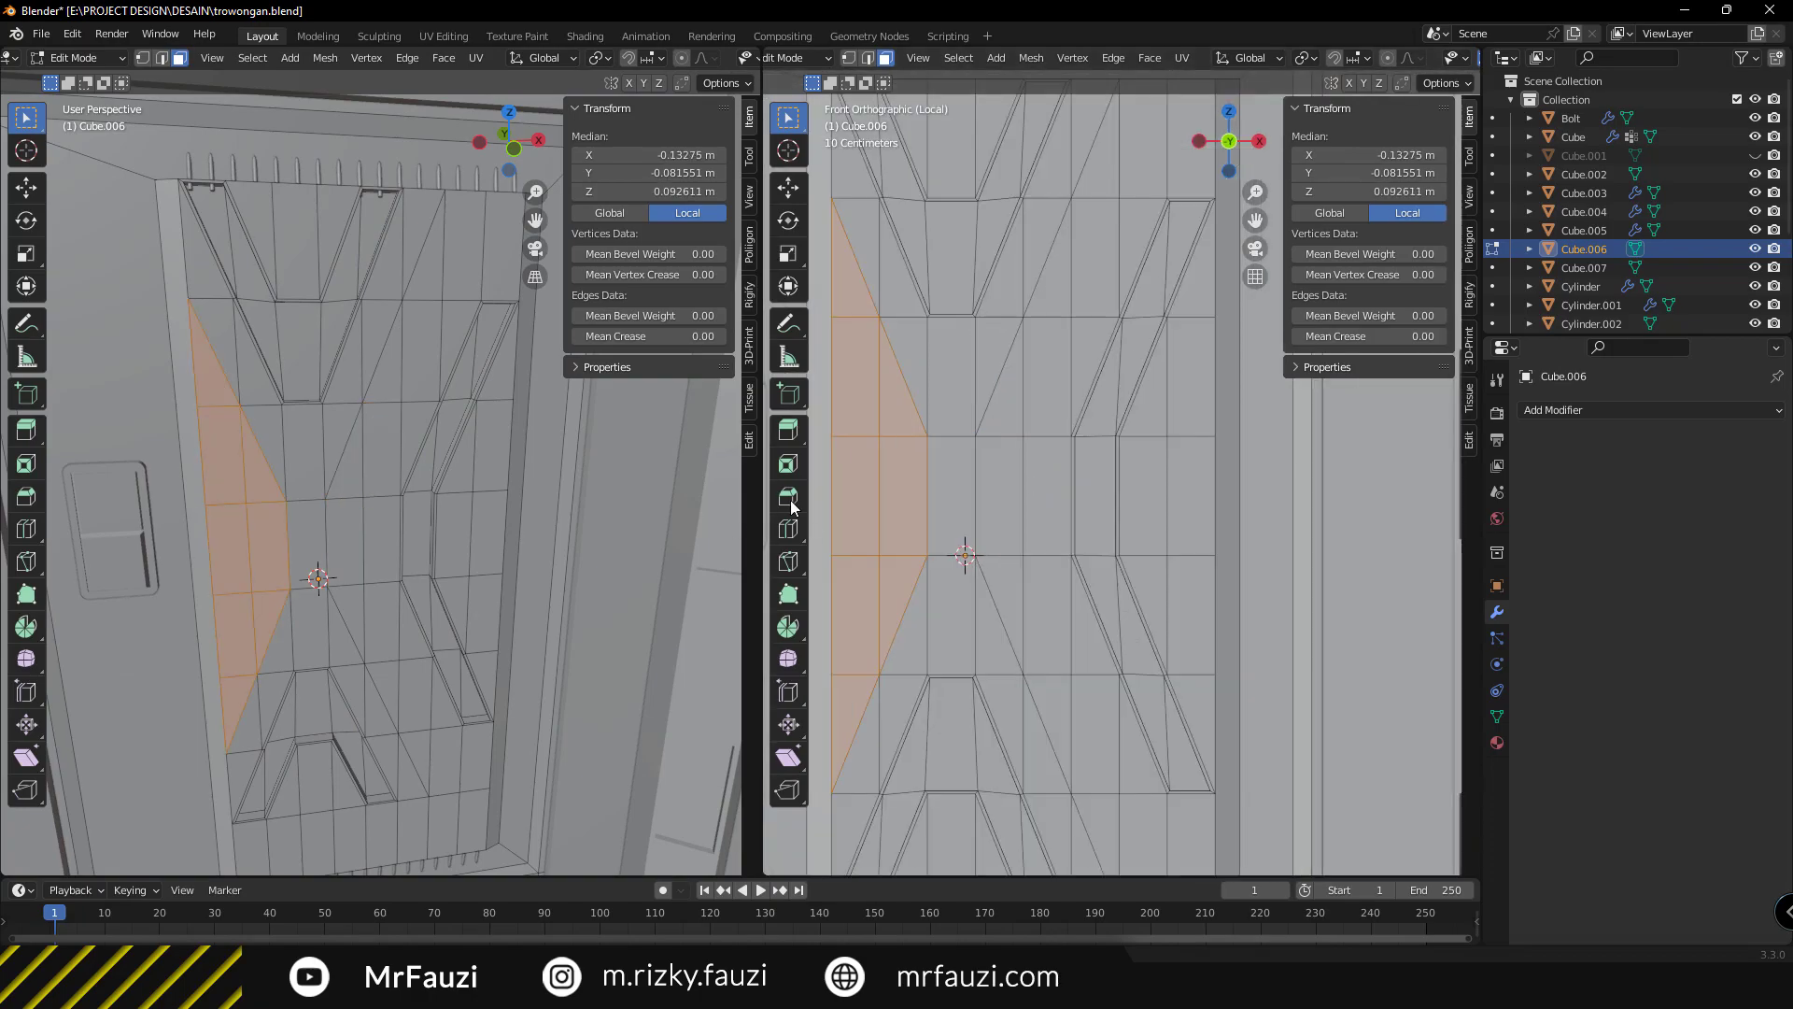
key(i)
right_click(1152, 512)
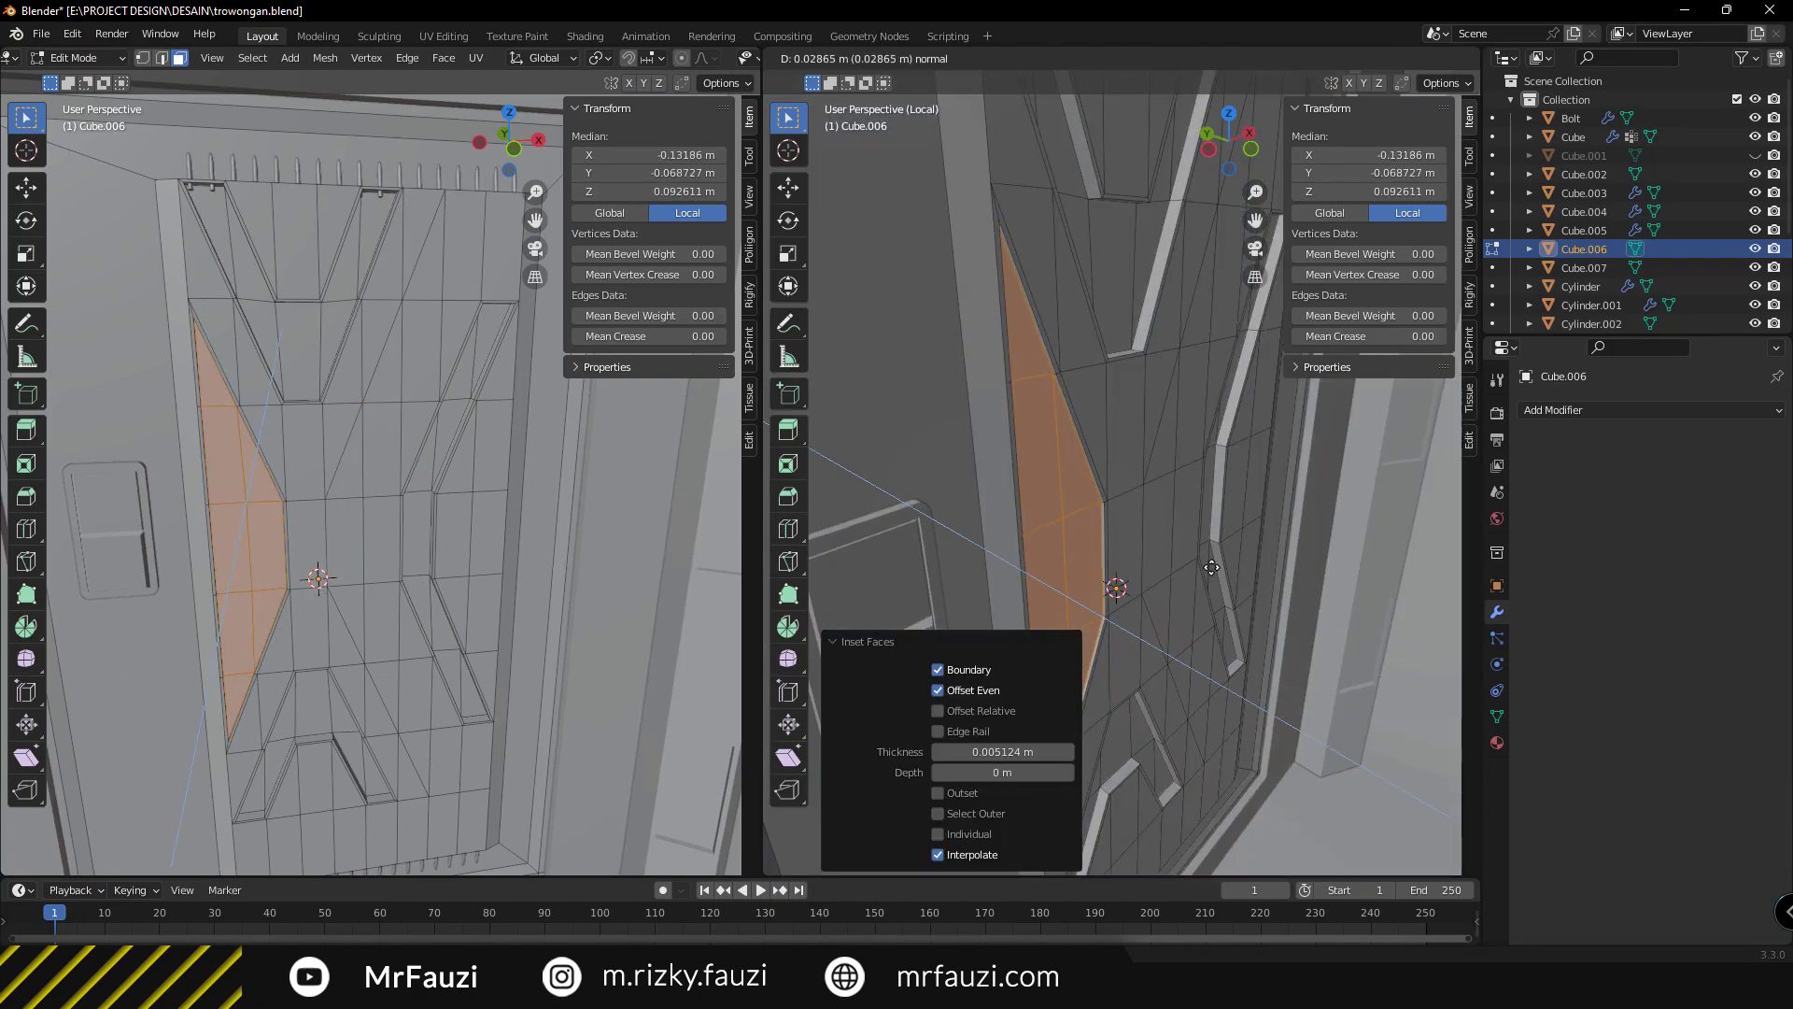
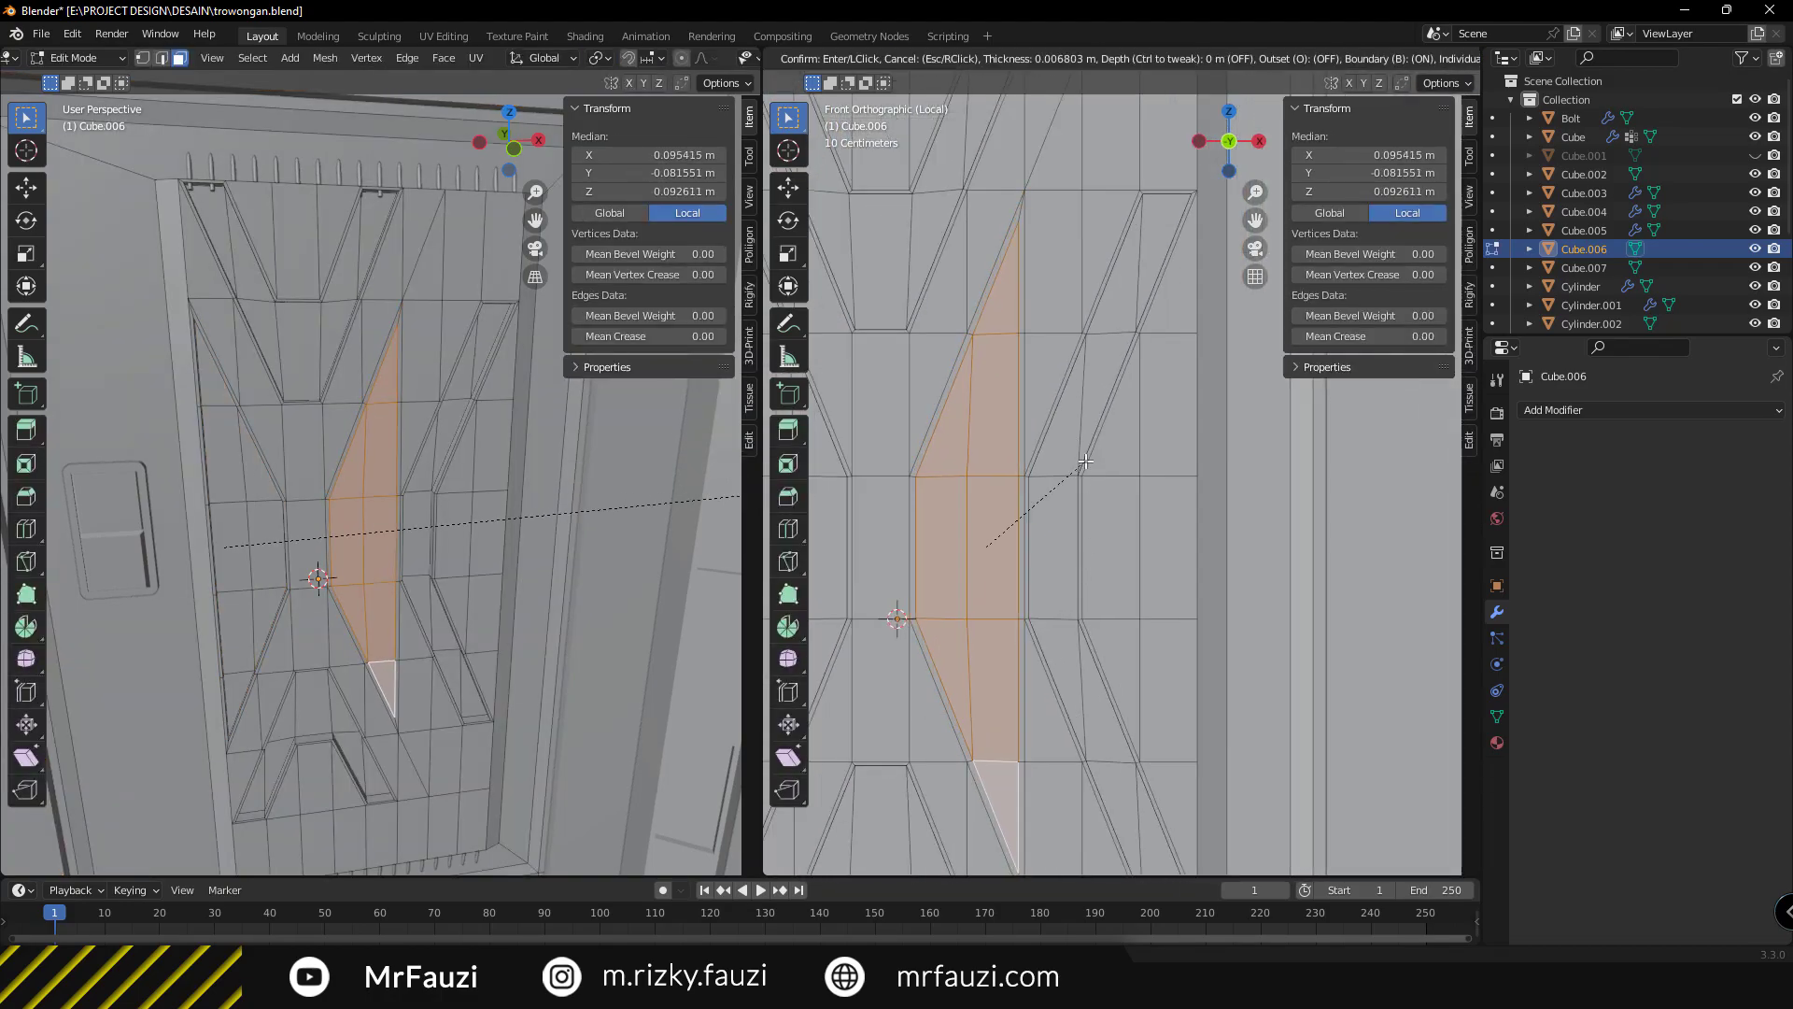
Inset the lower door faces and push the inset faces along Y.
click(1085, 461)
middle_drag(1085, 461, 1106, 523)
key(g)
key(y)
click(1155, 592)
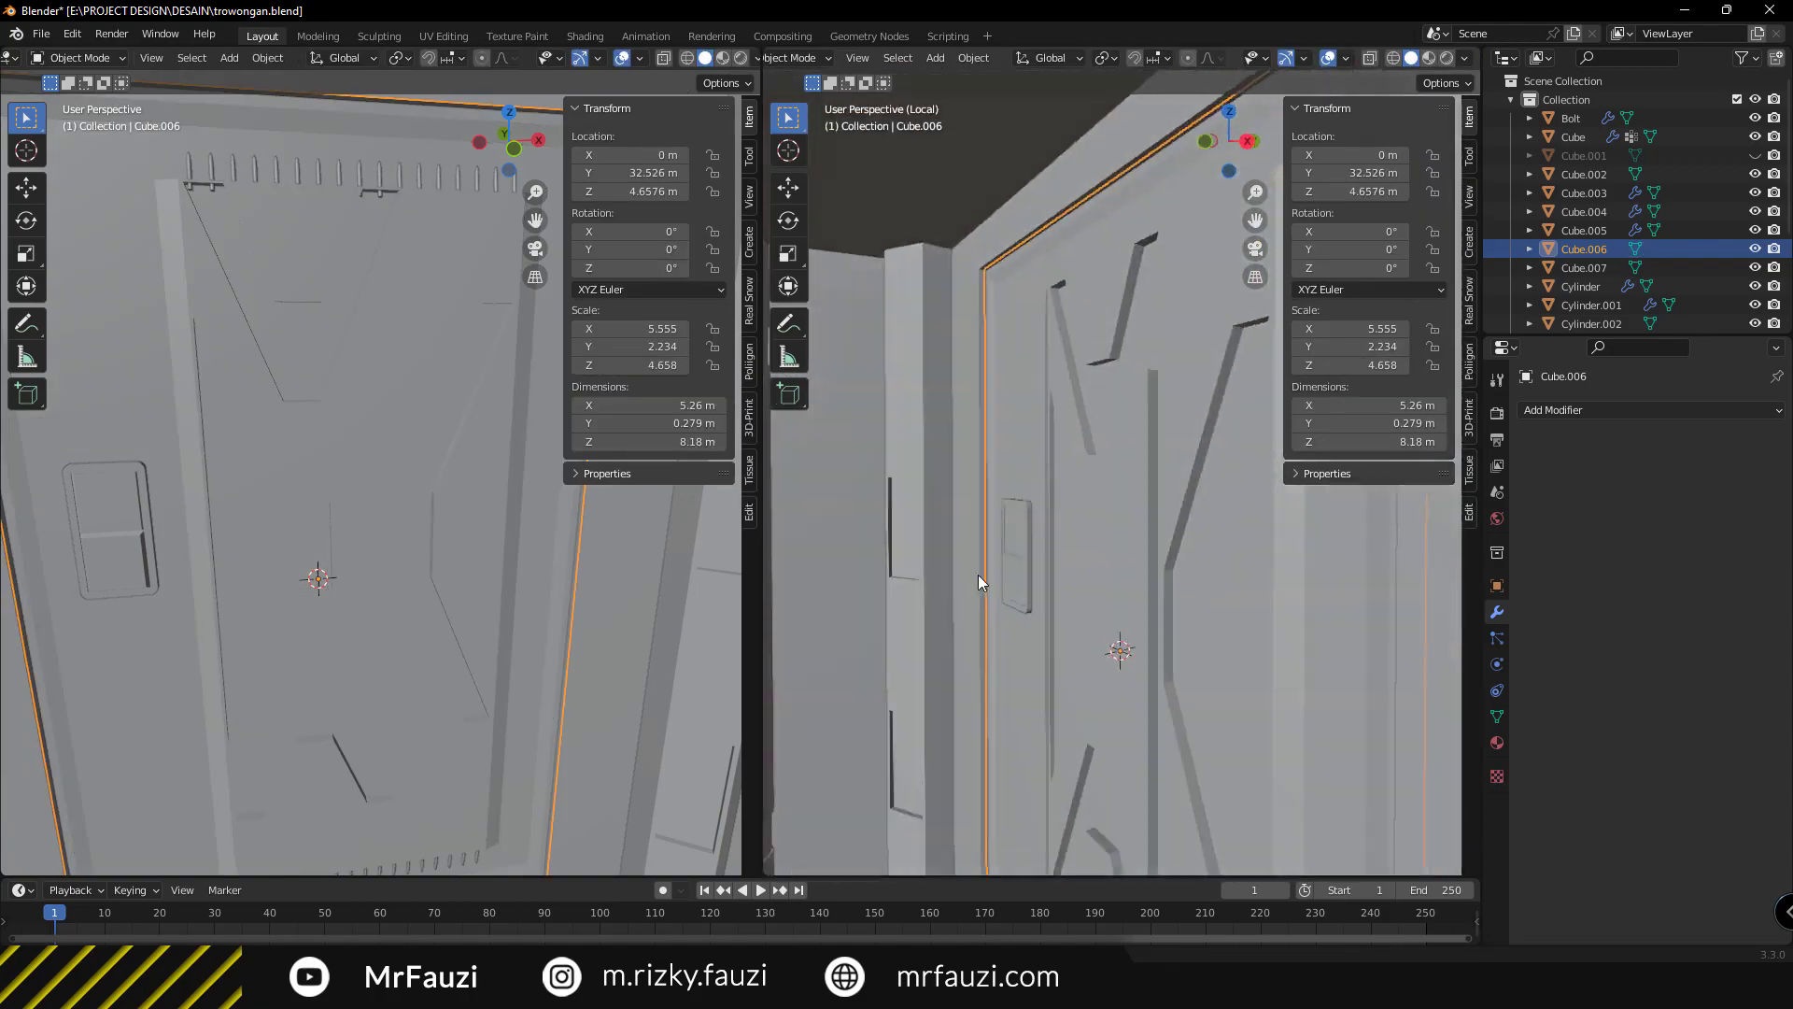
Cut a diagonal across a small rectangular door face, viewed from the front.
middle_drag(978, 574, 1104, 557)
click(1104, 557)
click(1074, 598)
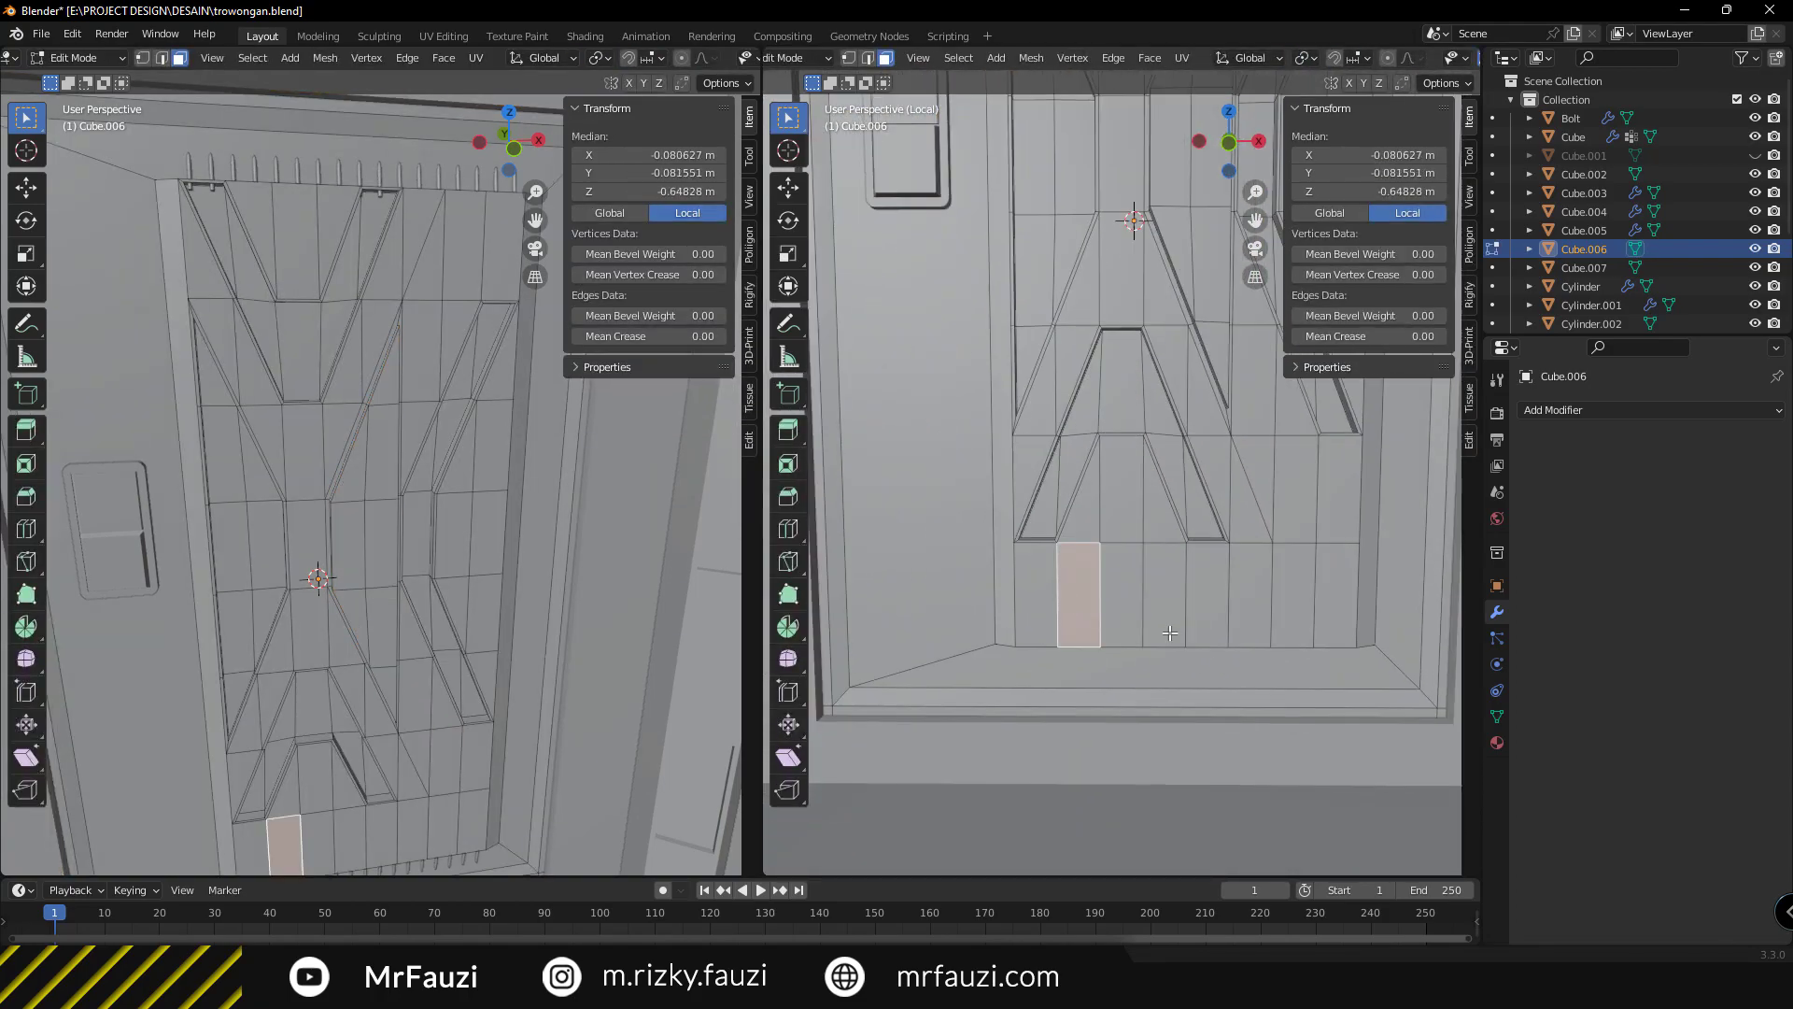
key(KP_1)
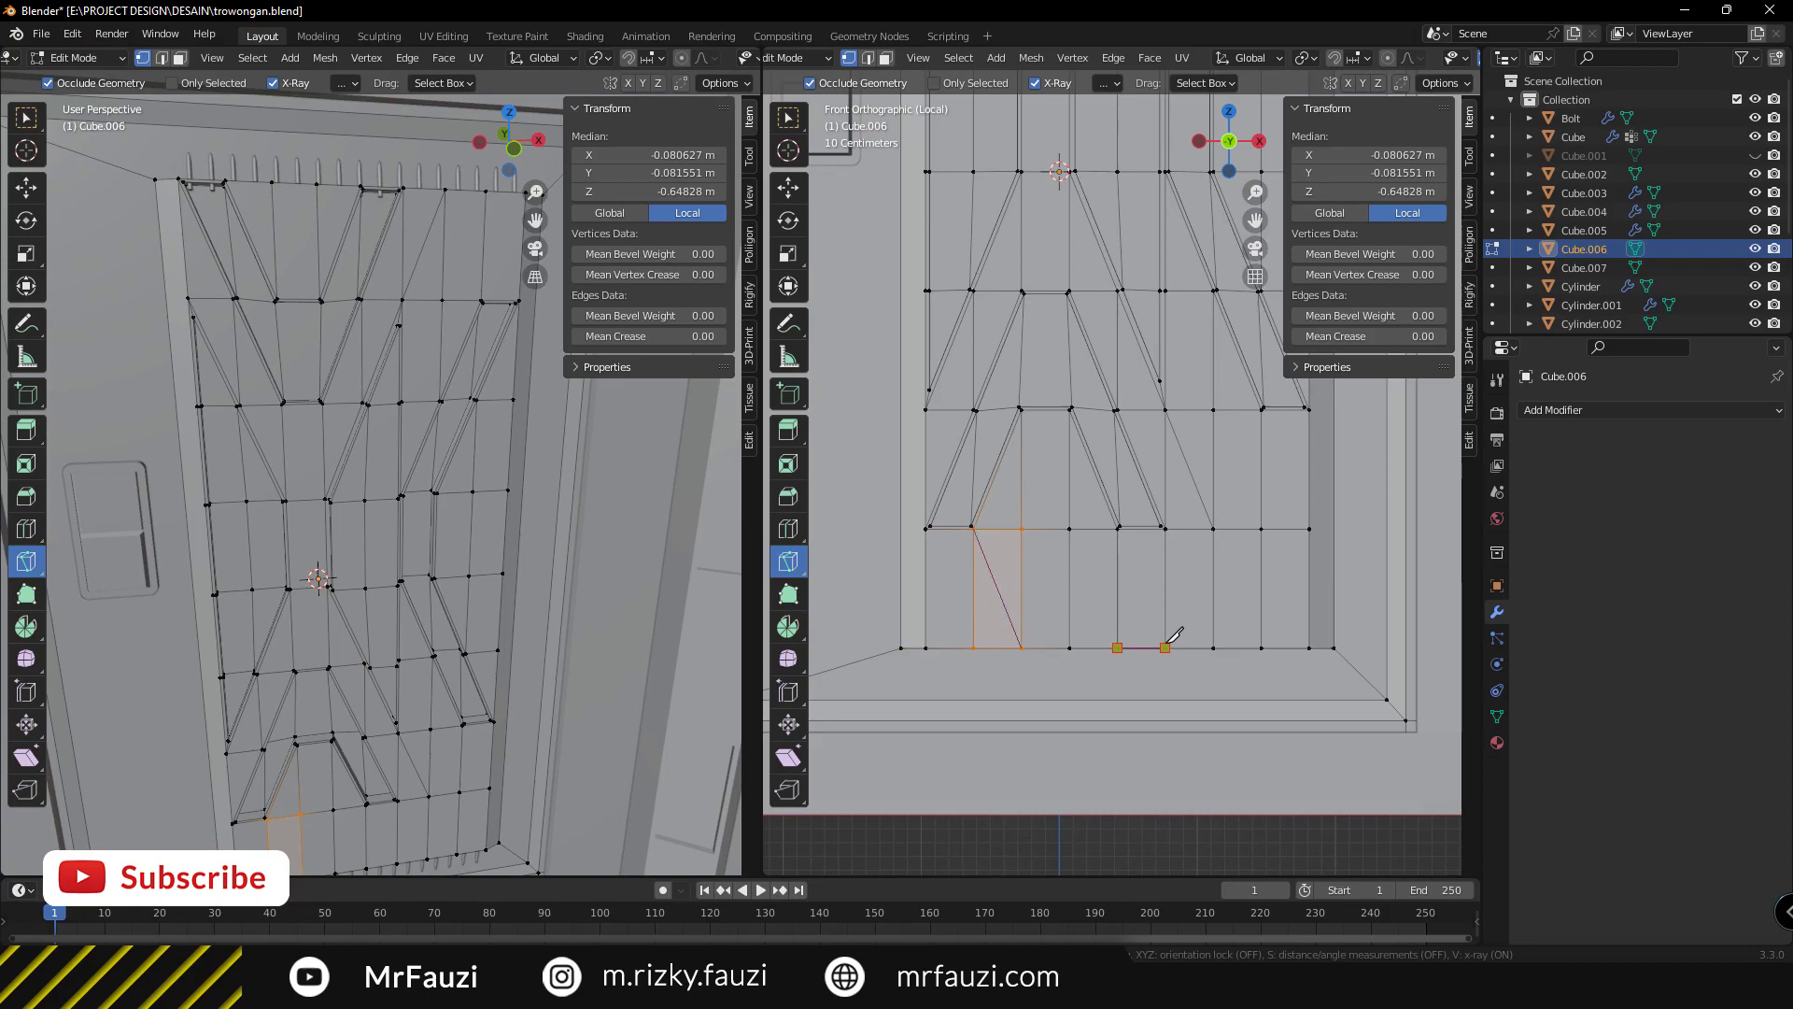
key(Return)
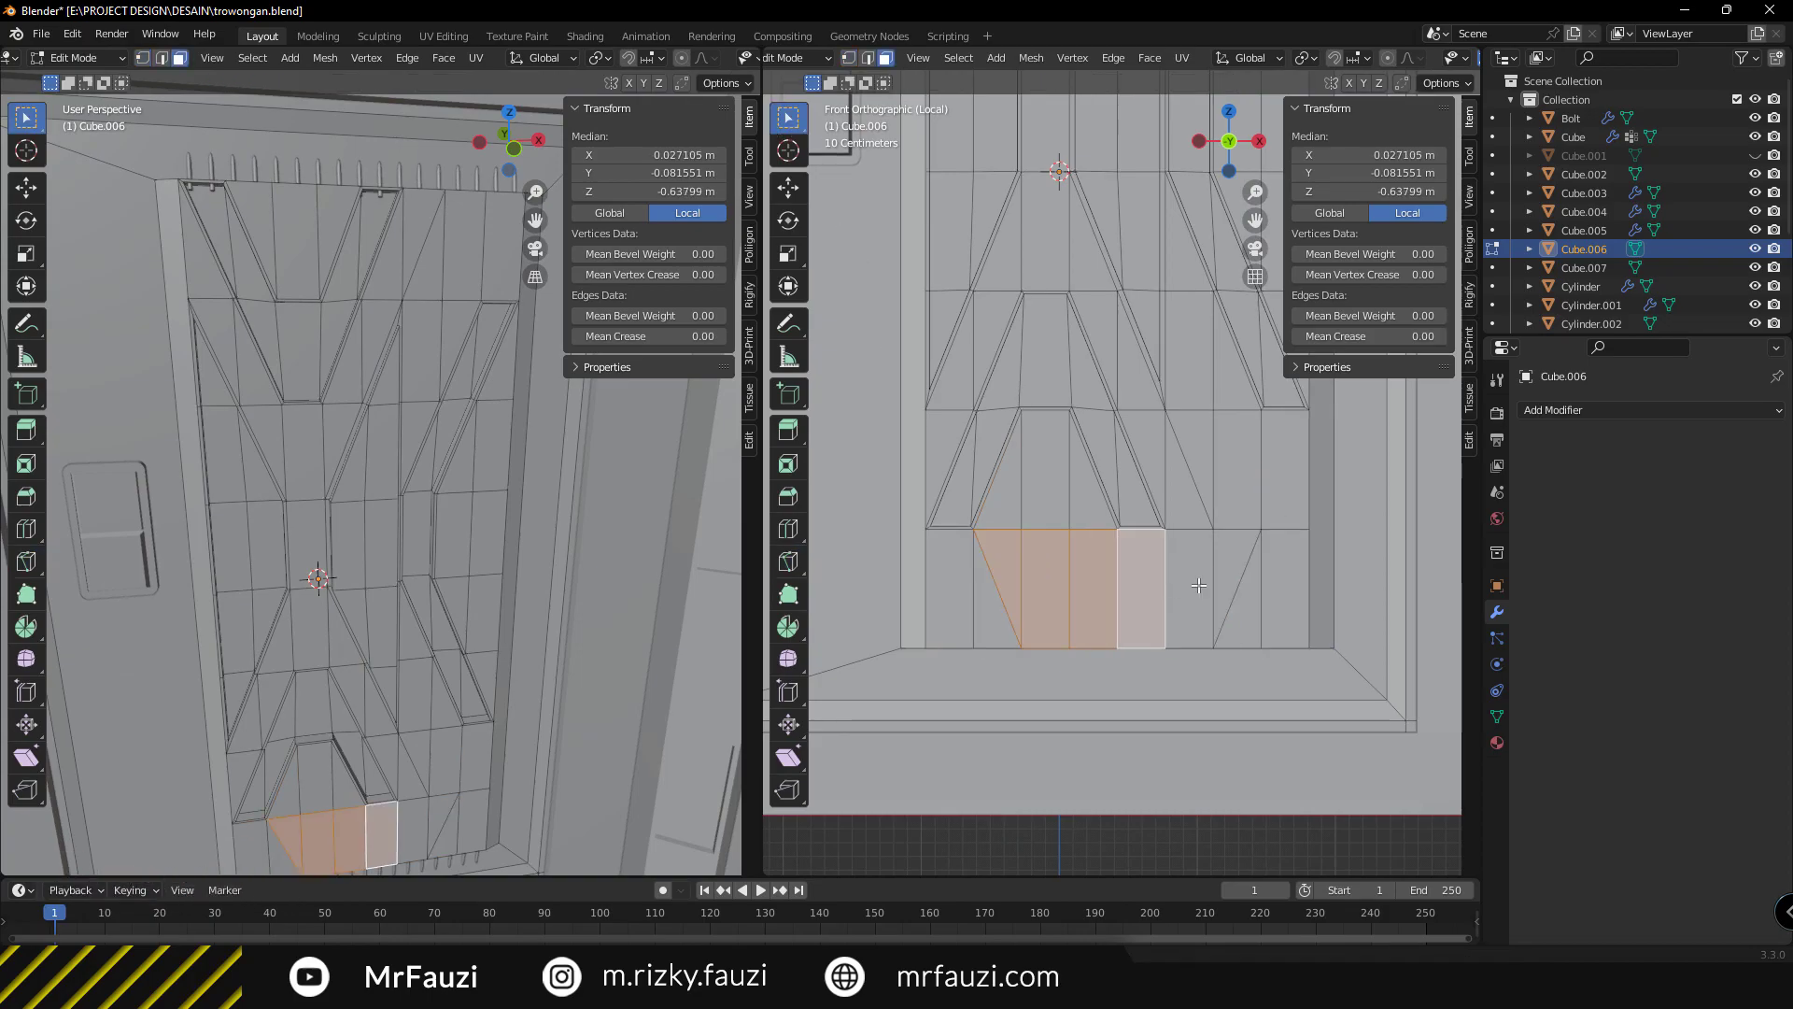
Add the triangle face to the selection and inset the selected faces.
ctrl+click(1225, 560)
middle_drag(1225, 560, 1258, 588)
click(1251, 588)
key(shift+KP_1)
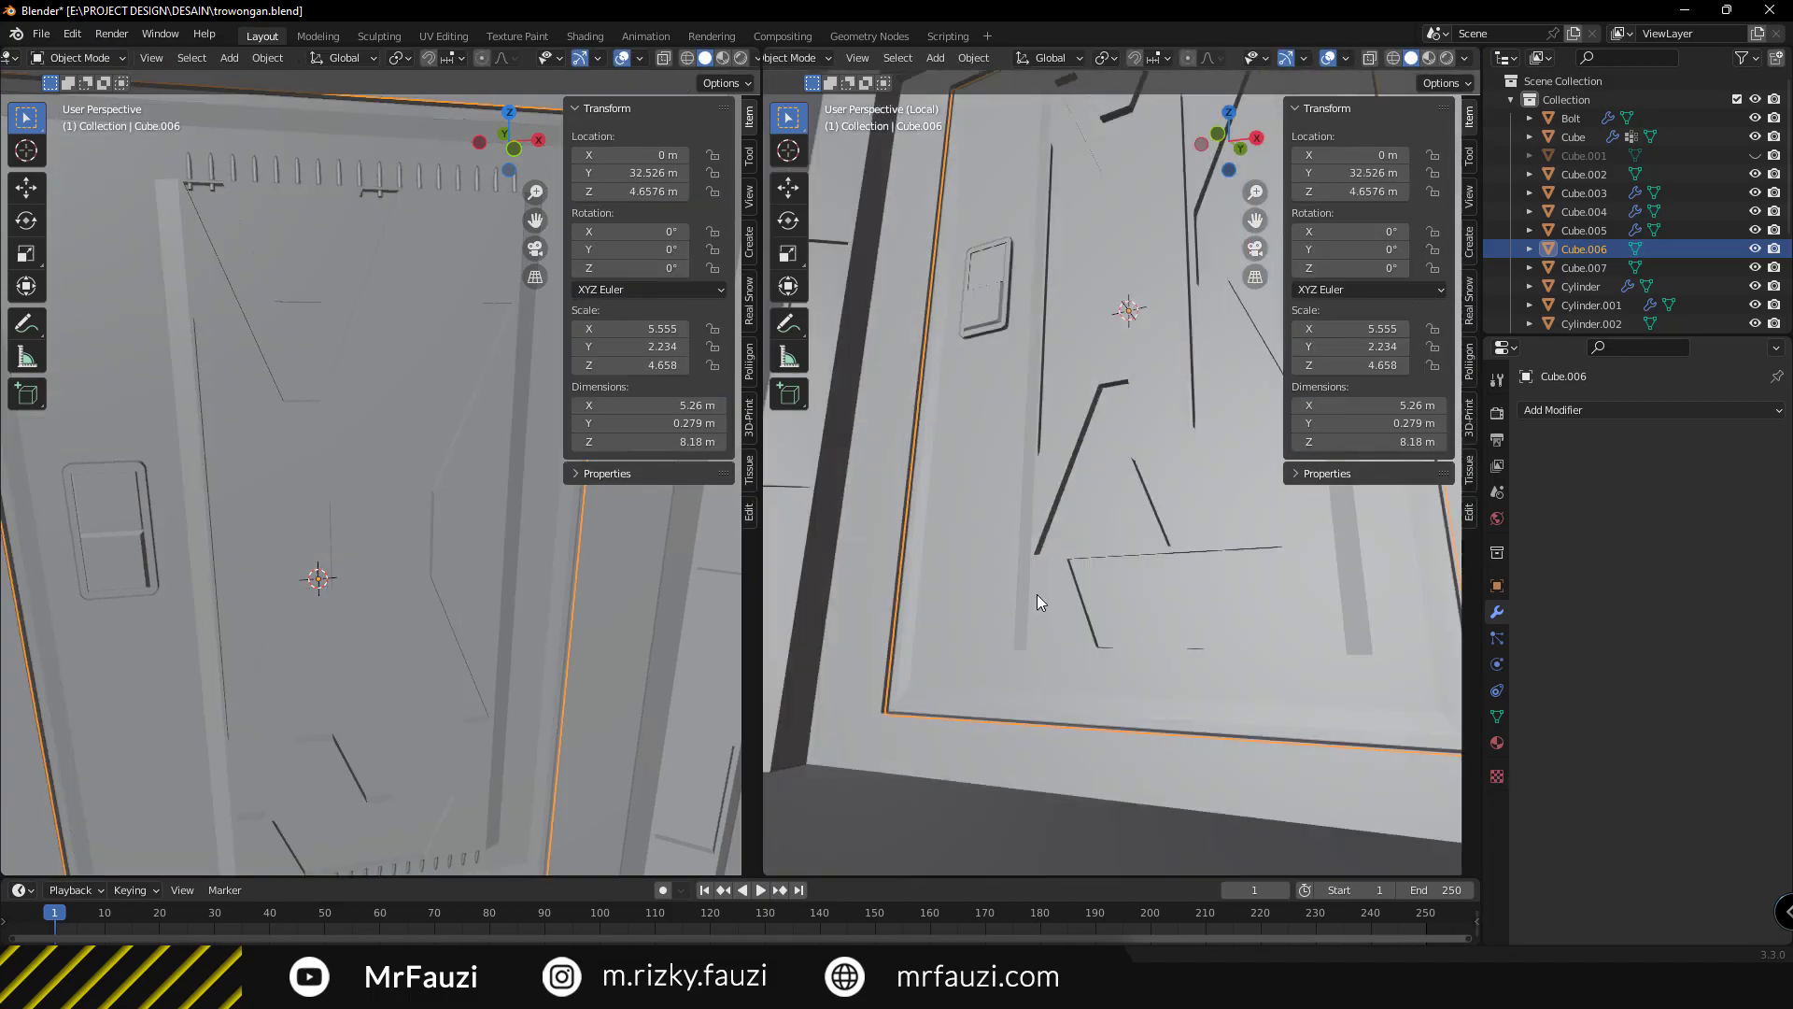
scroll(1242, 657, up, 3)
Inset the remaining lower faces and return to Object Mode to check the door.
key(i)
click(1242, 656)
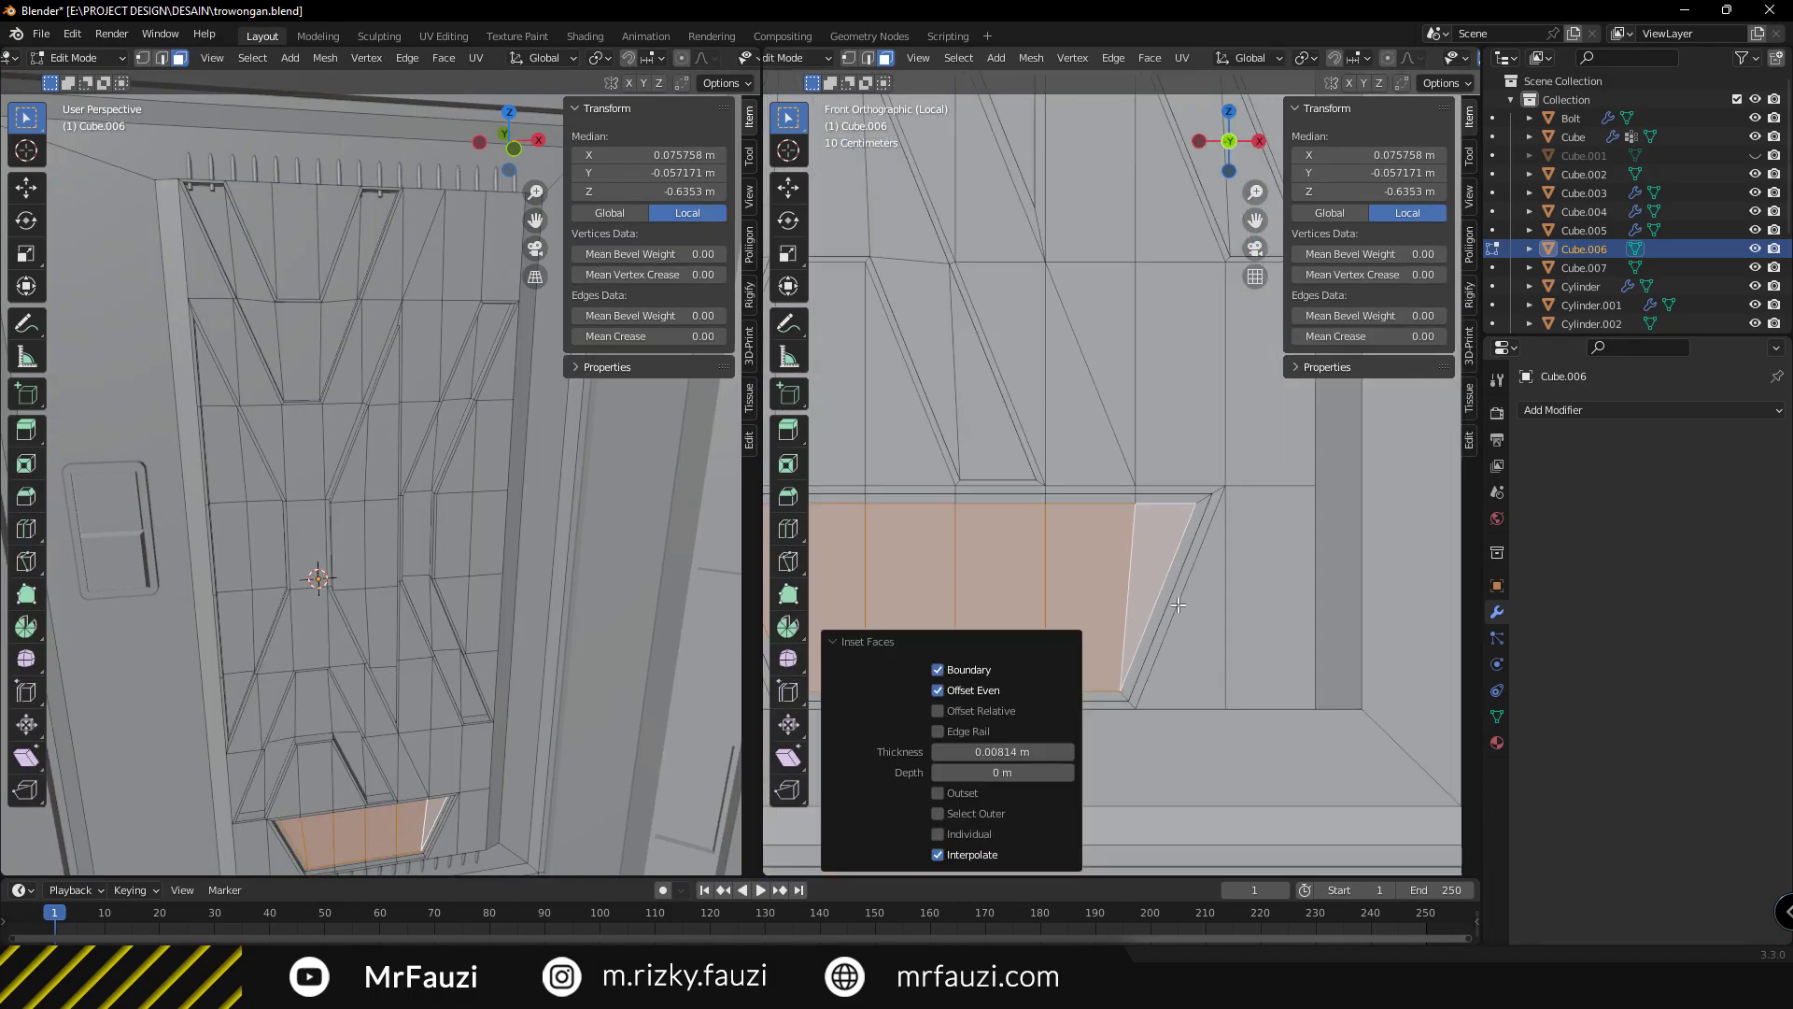
mouse_move(1242, 656)
middle_down()
mouse_move(1106, 595)
mouse_move(1022, 652)
mouse_move(1094, 665)
middle_up()
key(Tab)
scroll(1106, 595, down, 4)
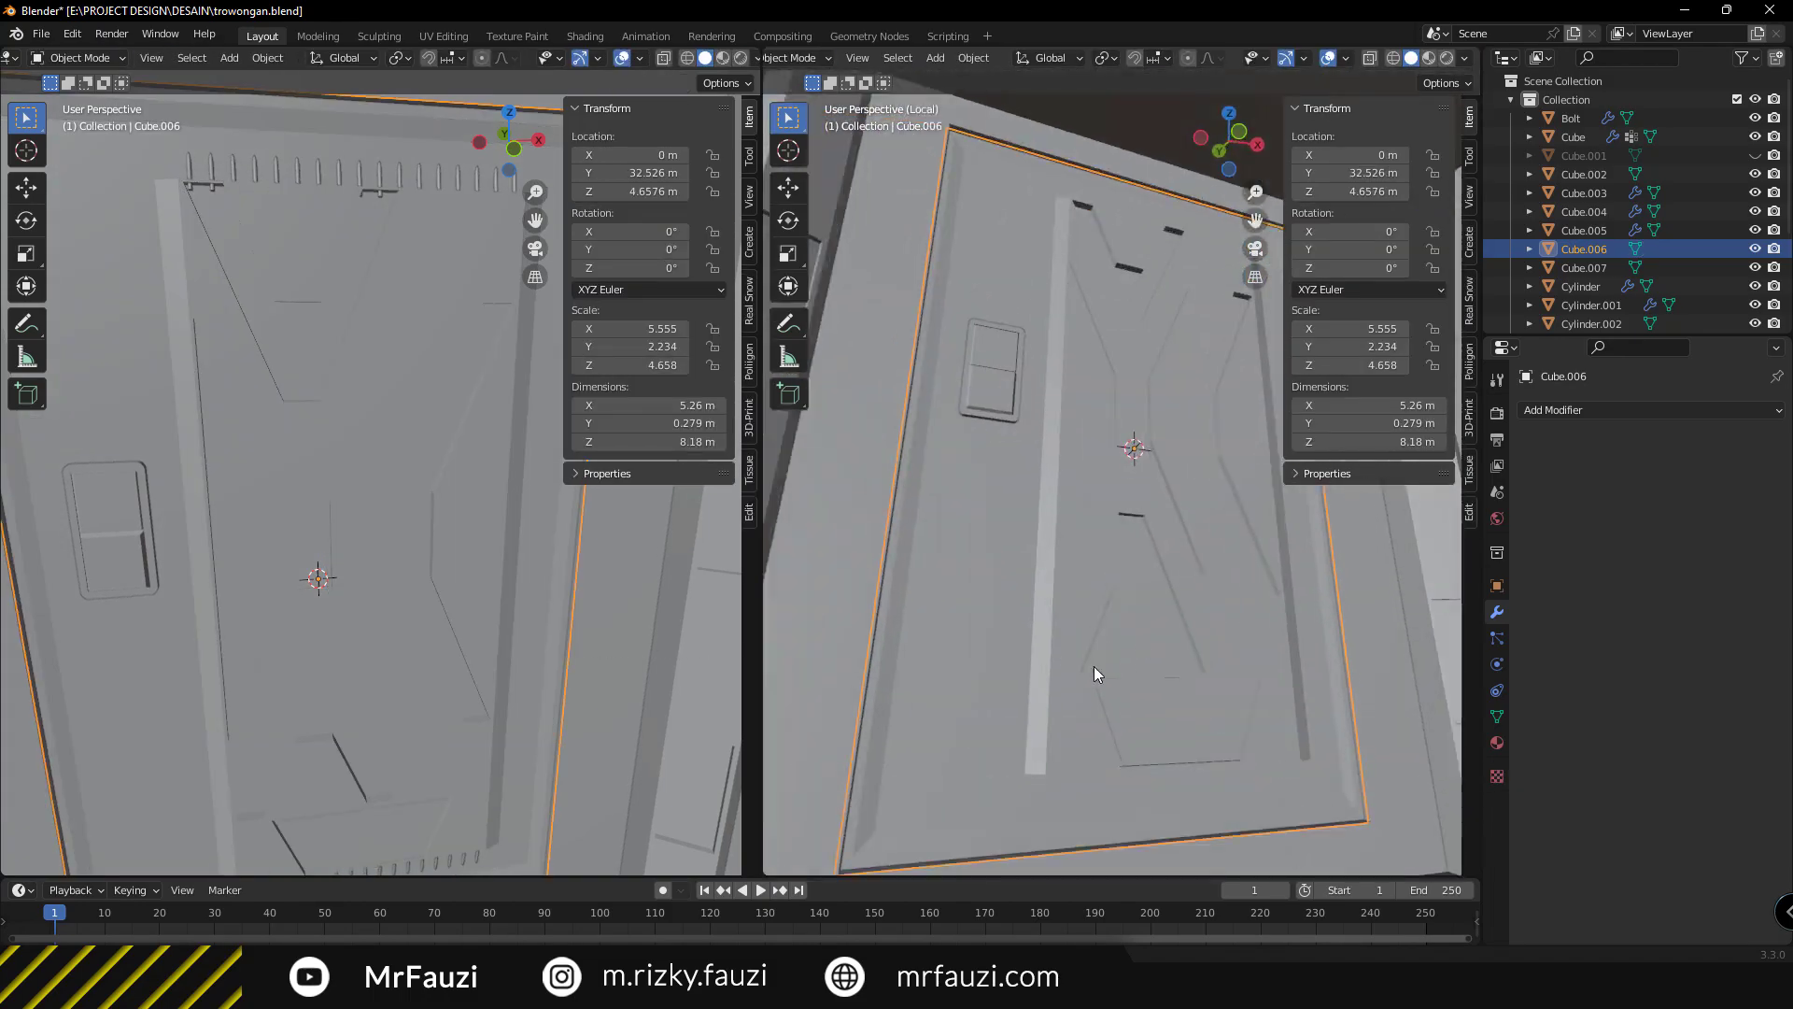
Re-enter Edit Mode on the door, select vertices, then exit to Object Mode.
key(Tab)
mouse_move(1029, 749)
middle_down()
mouse_move(967, 736)
mouse_move(1133, 530)
middle_up()
scroll(968, 736, down, 3)
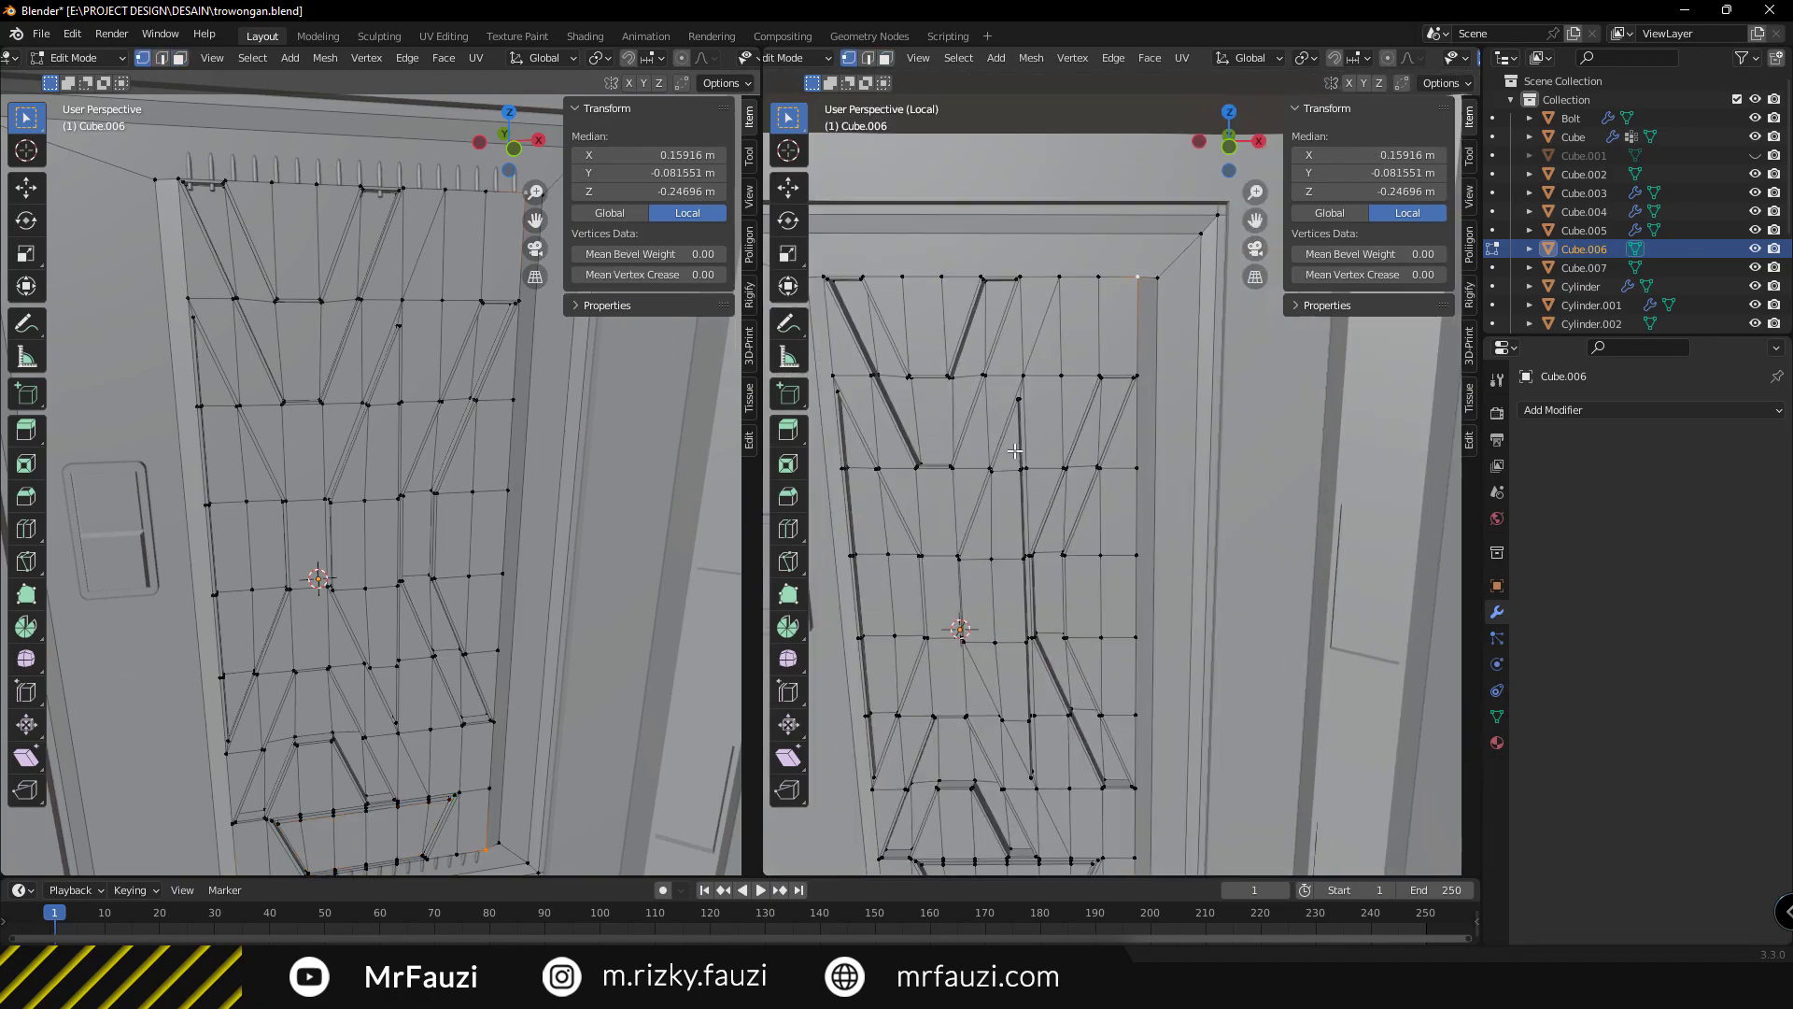
scroll(1133, 529, up, 3)
shift+click(1114, 453)
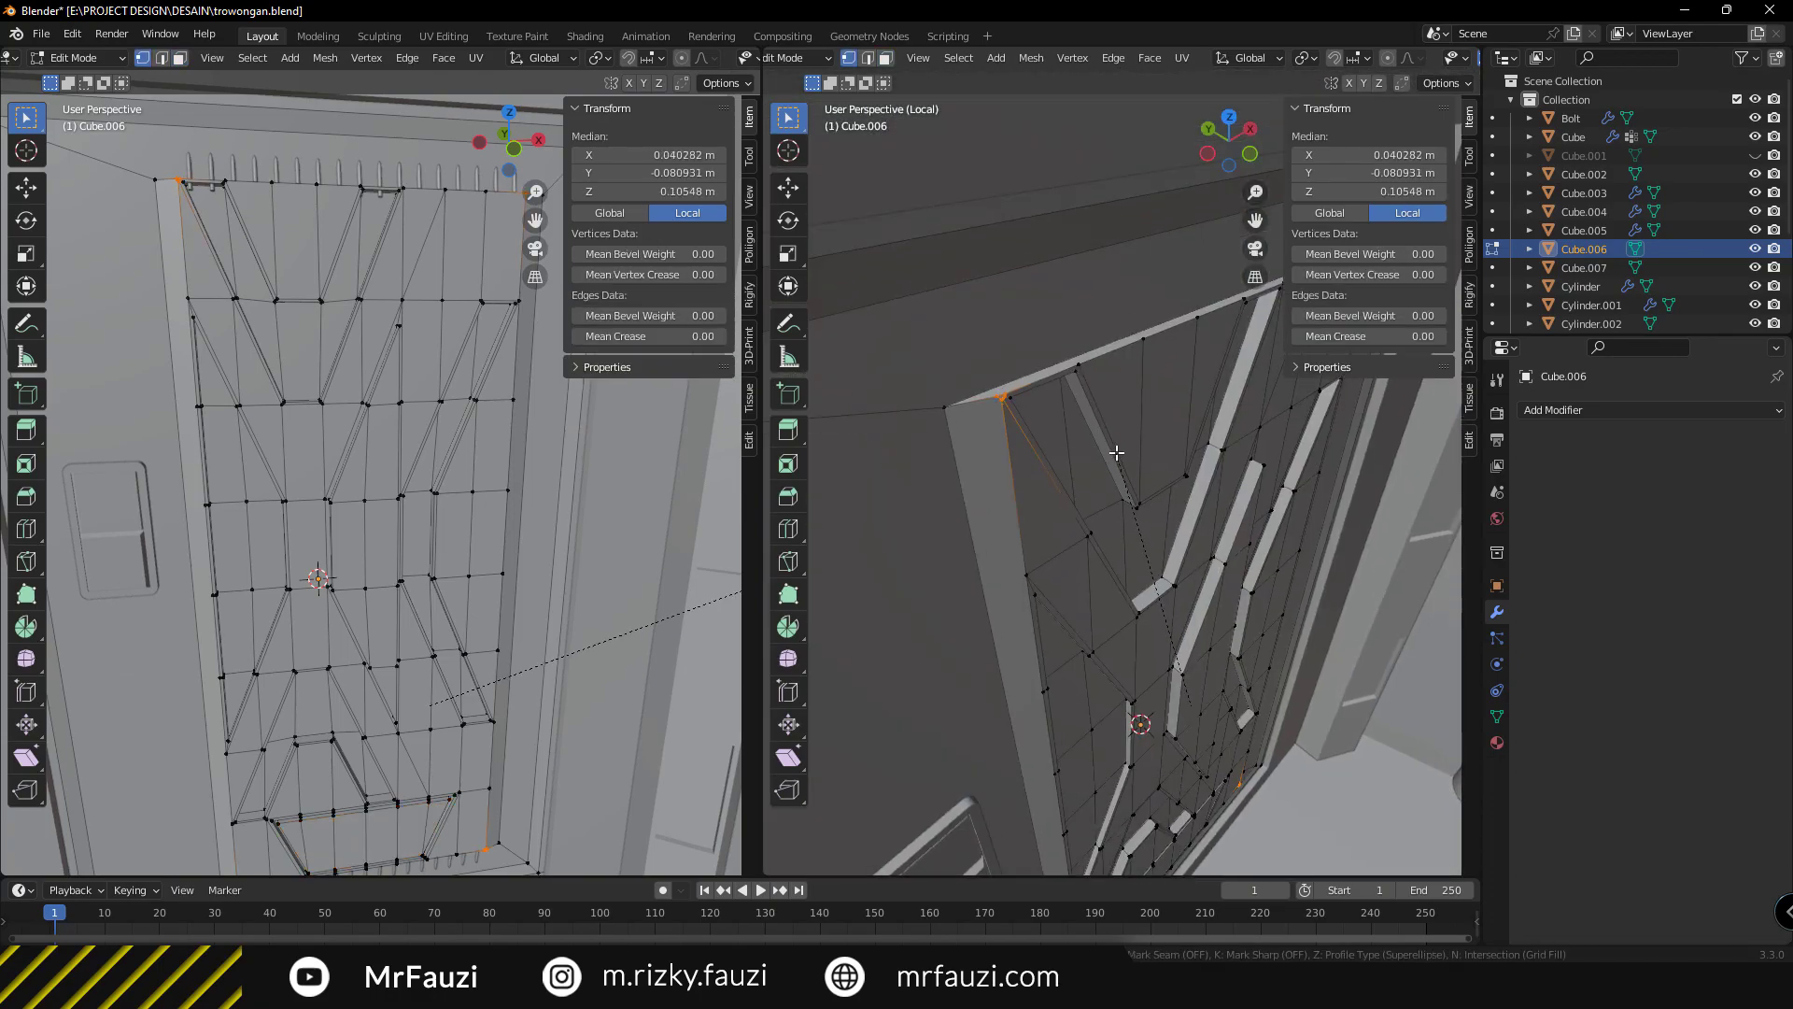
key(Tab)
Inspect the wall from the front and select the floor grate Plane.001.
mouse_move(1115, 452)
middle_down()
mouse_move(1049, 633)
mouse_move(1169, 480)
mouse_move(1094, 389)
mouse_move(1121, 565)
mouse_move(1169, 528)
mouse_move(1030, 509)
middle_up()
scroll(1121, 565, down, 5)
key(Tab)
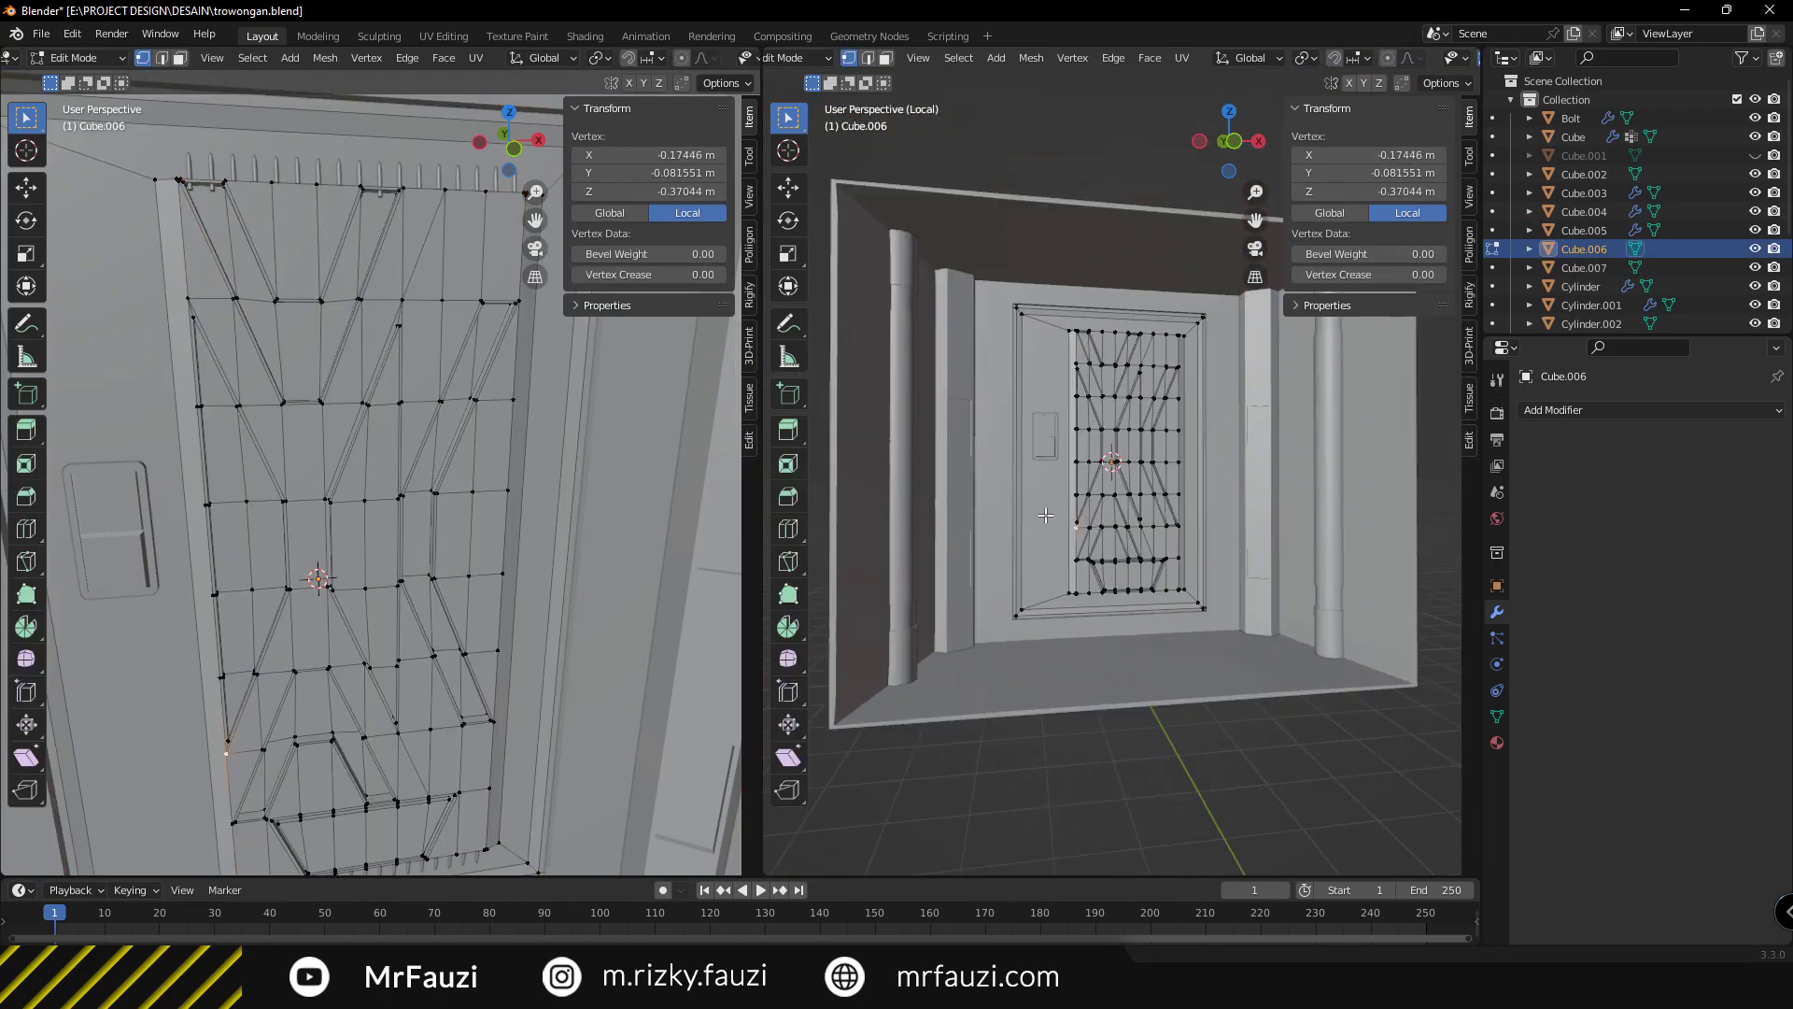
key(Tab)
click(322, 579)
Remove Plane.001's repeat modifiers and frame it in view.
key(g)
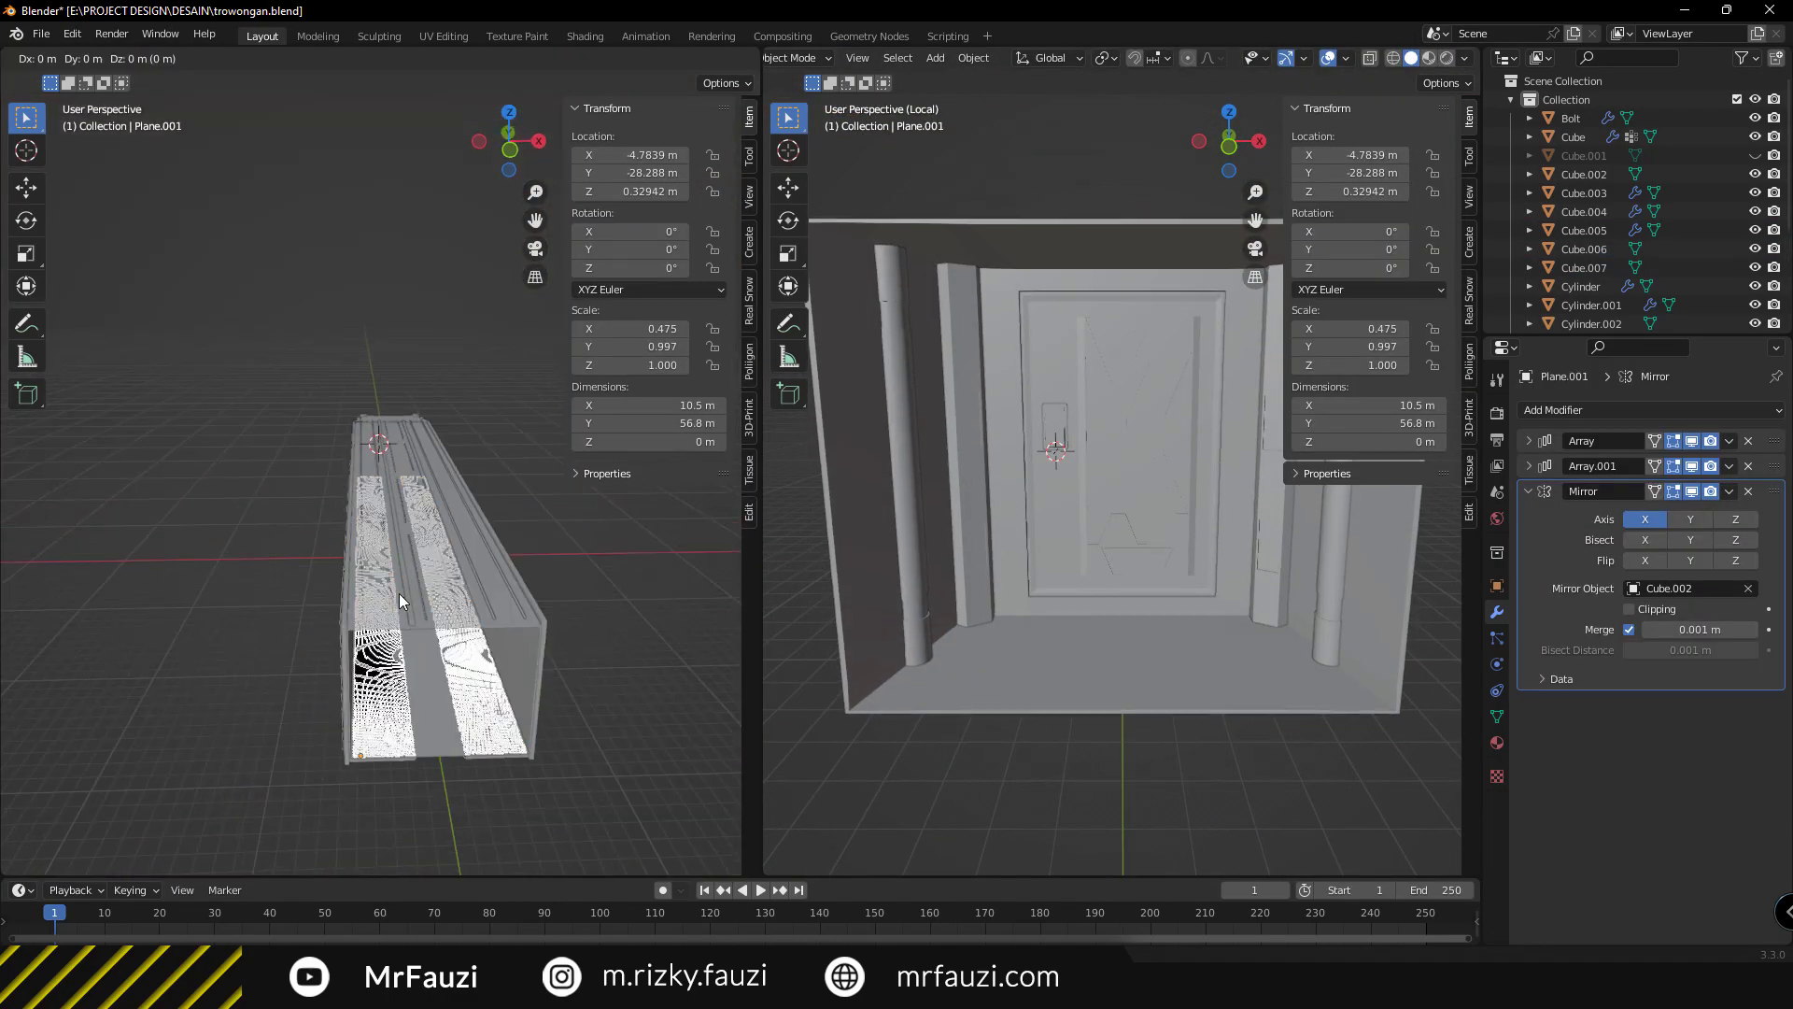
click(395, 570)
click(1748, 491)
click(1748, 441)
key(KP_Decimal)
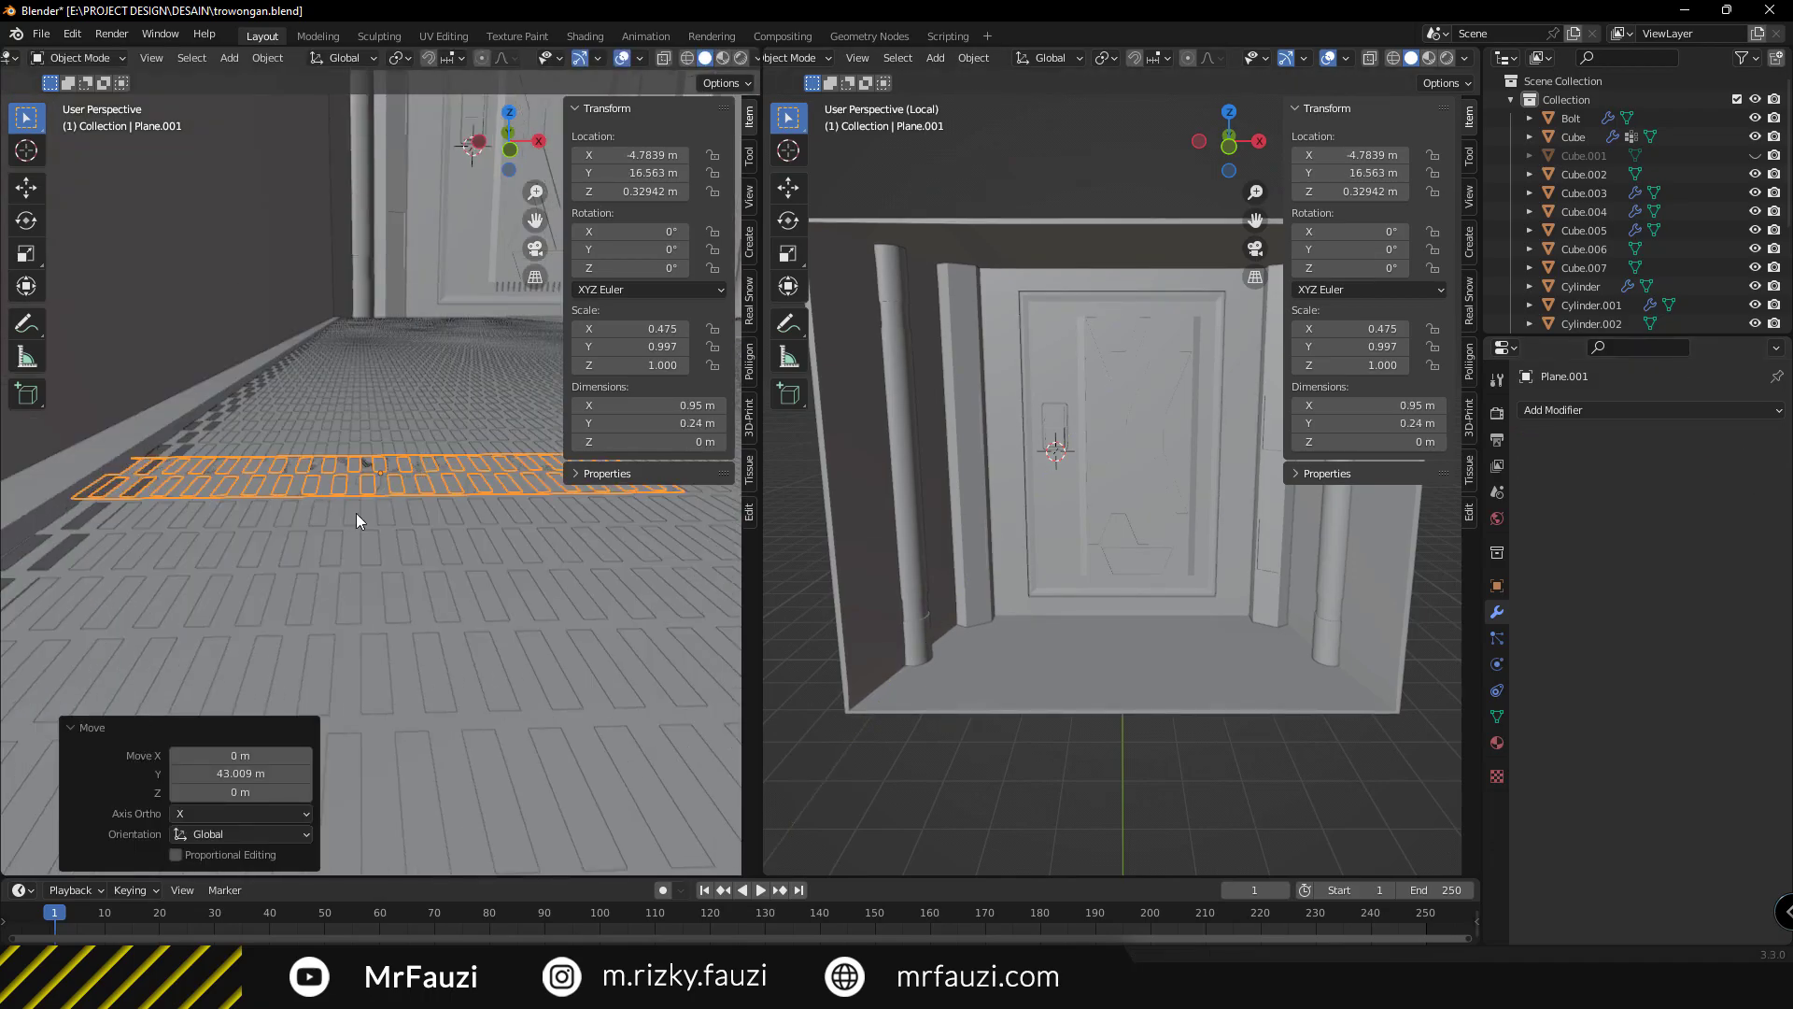
middle_drag(356, 513, 586, 573)
Shift the grate plane along X and rotate it 90° on X to stand upright.
key(g)
key(x)
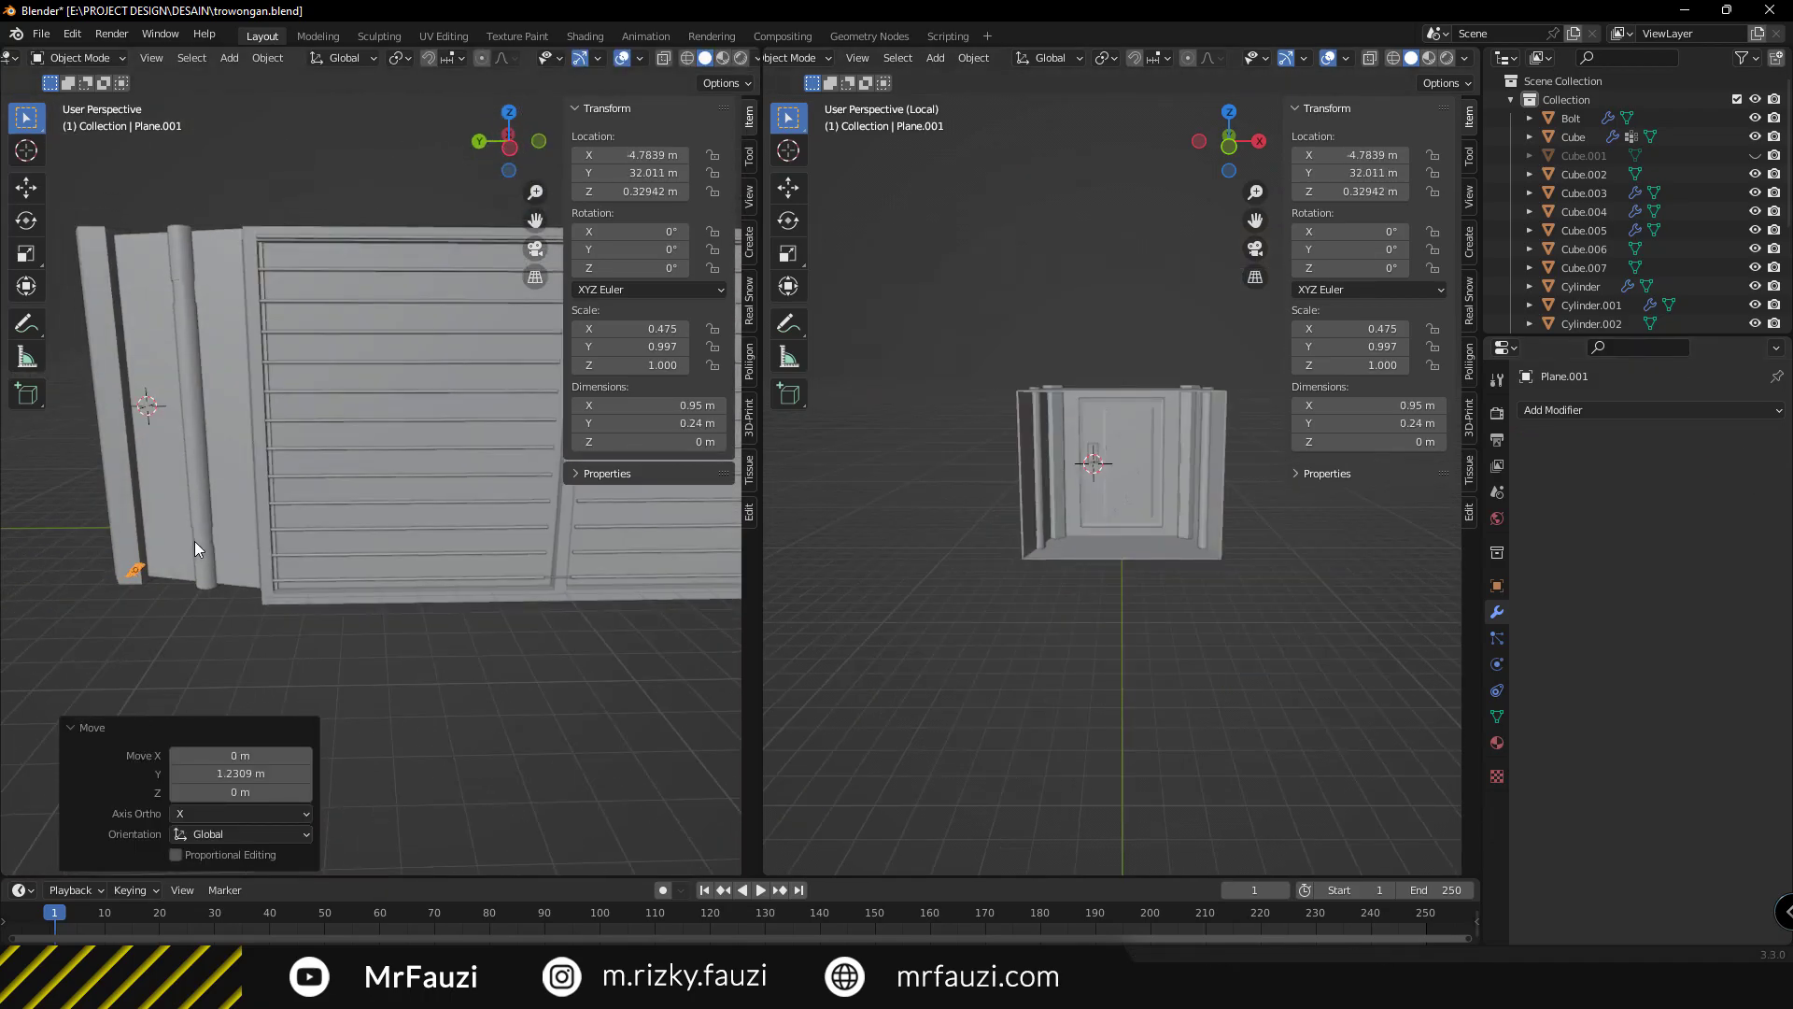
click(351, 558)
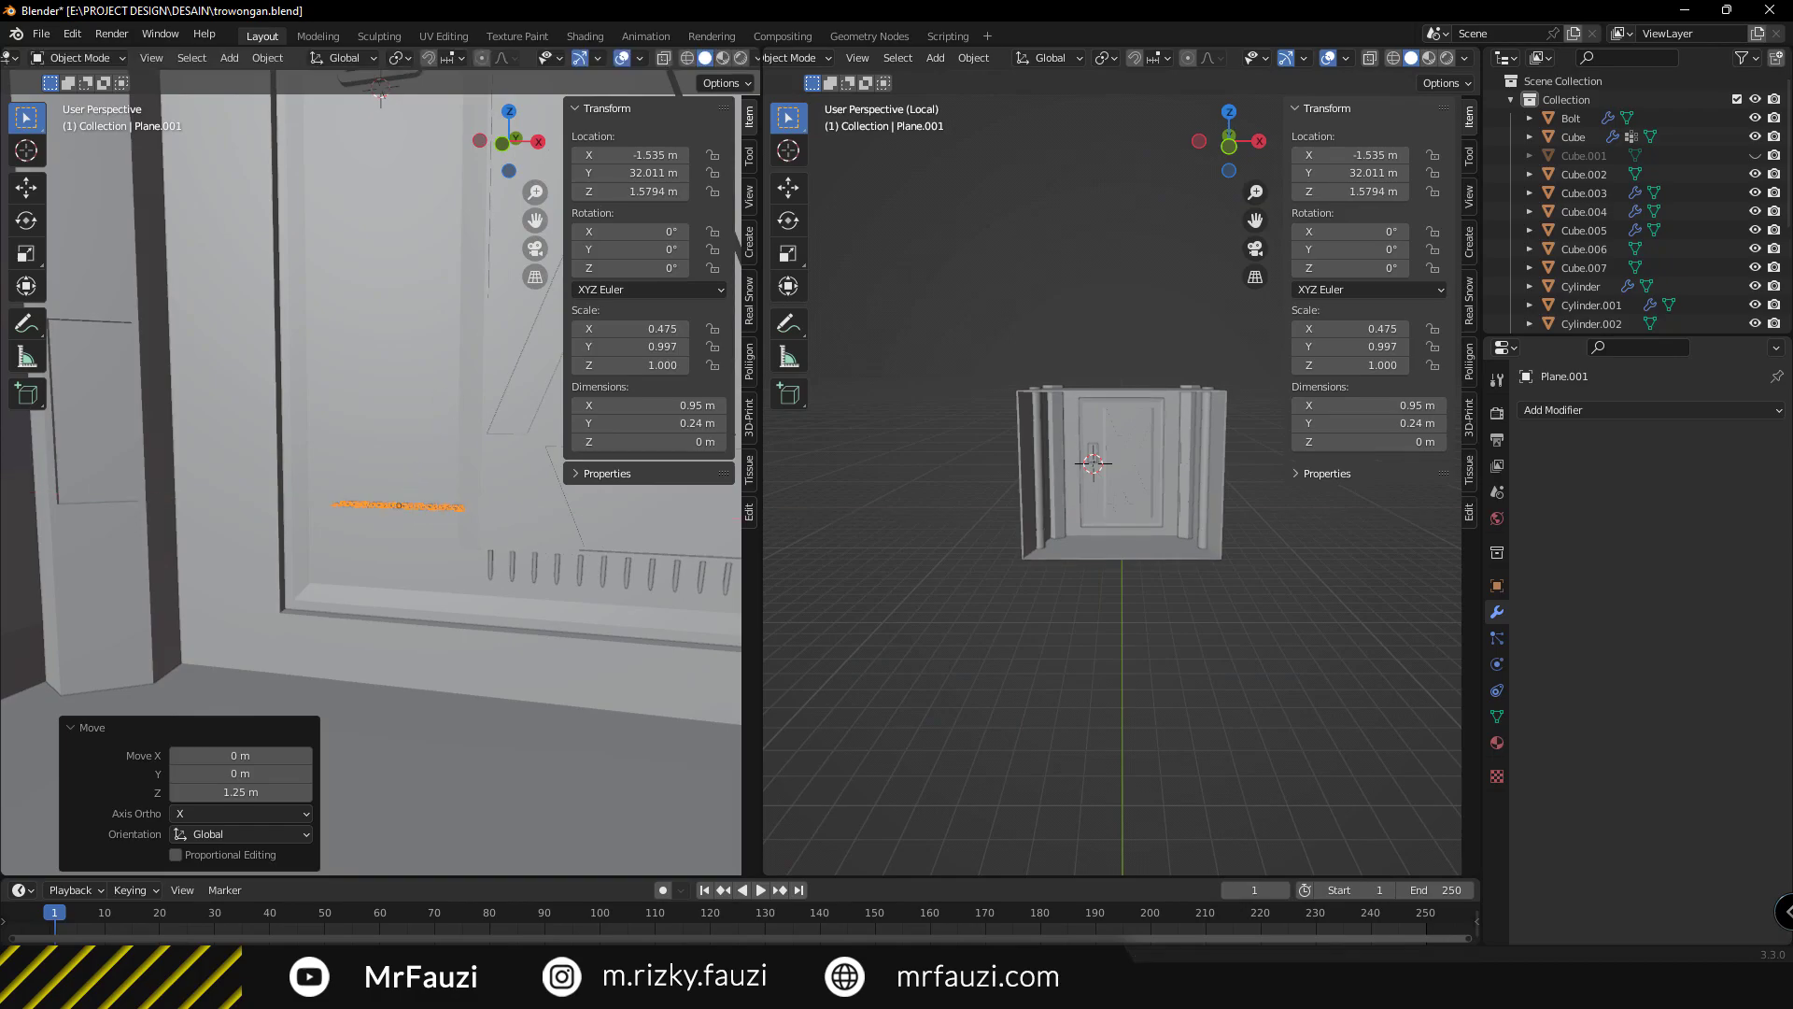
key(r)
key(x)
key(9)
key(0)
key(Return)
Move the upright grate along Y and scale it down.
key(g)
key(y)
mouse_move(423, 484)
middle_down()
mouse_move(469, 571)
mouse_move(431, 586)
mouse_move(474, 605)
mouse_move(334, 471)
mouse_move(424, 580)
middle_up()
click(428, 557)
key(s)
click(560, 571)
Align the grate tile along Y using the top view.
key(g)
key(y)
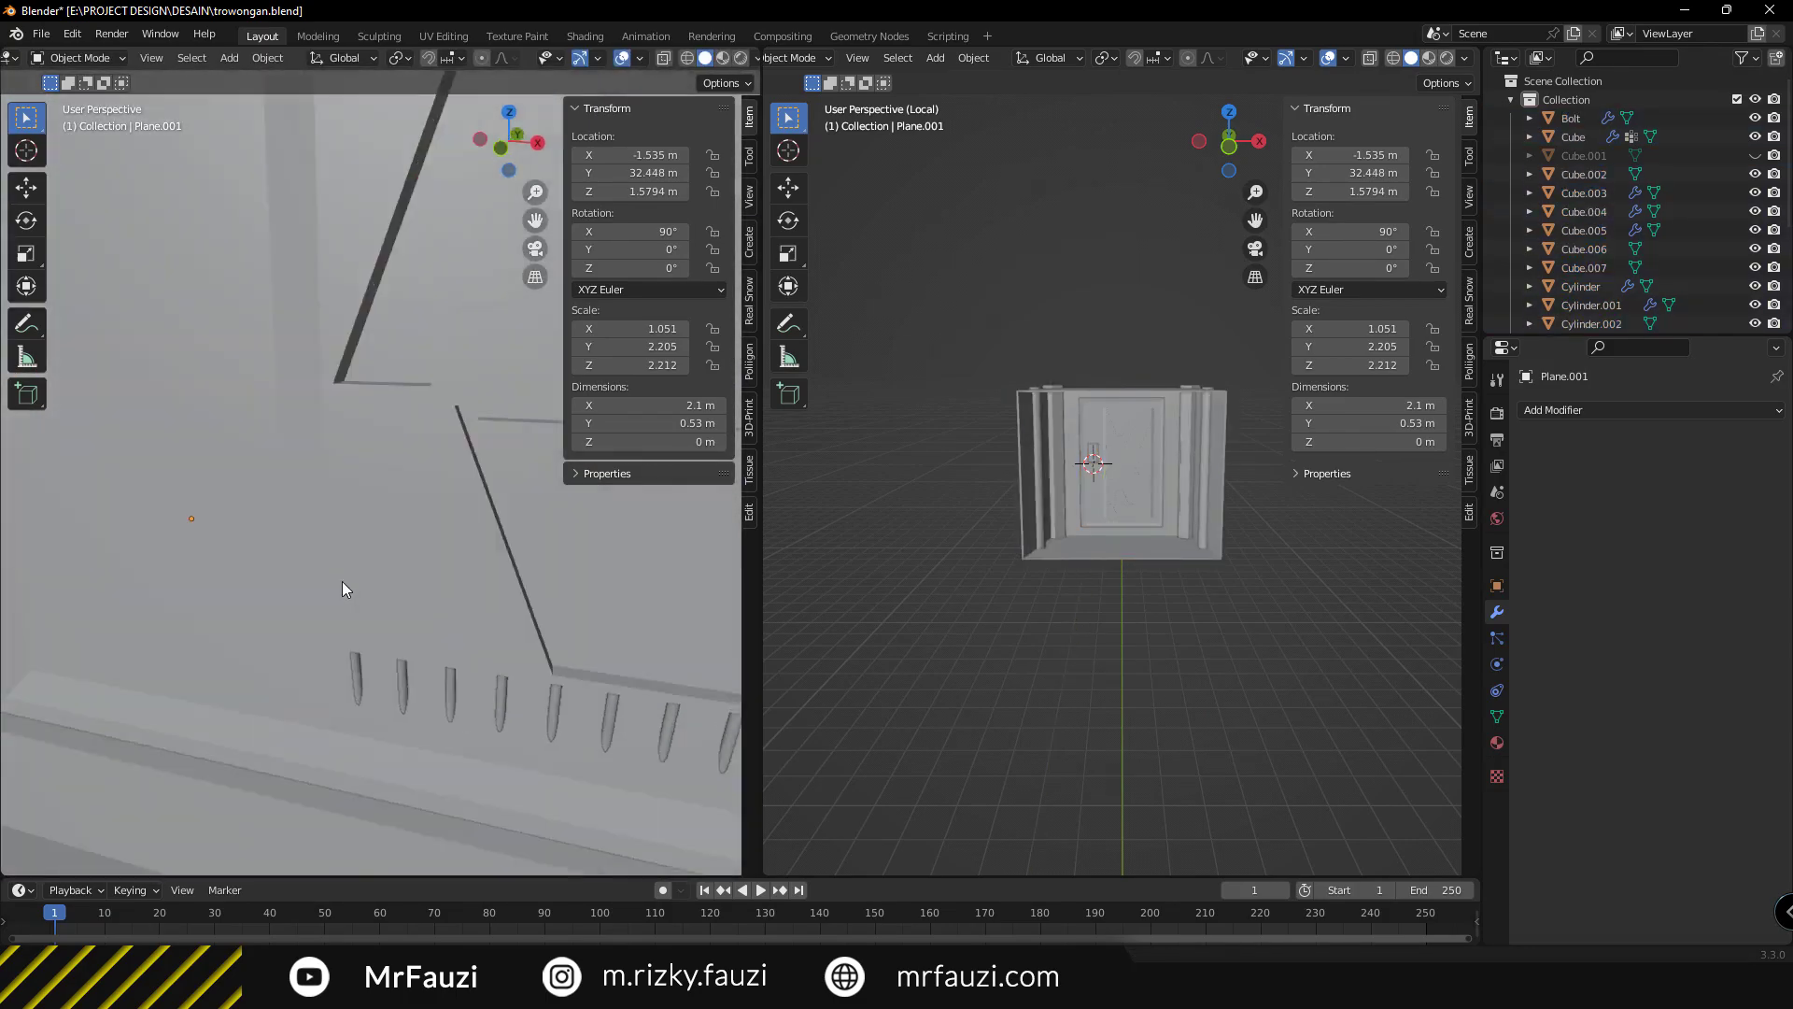
key(grave)
key(KP_7)
key(g)
key(y)
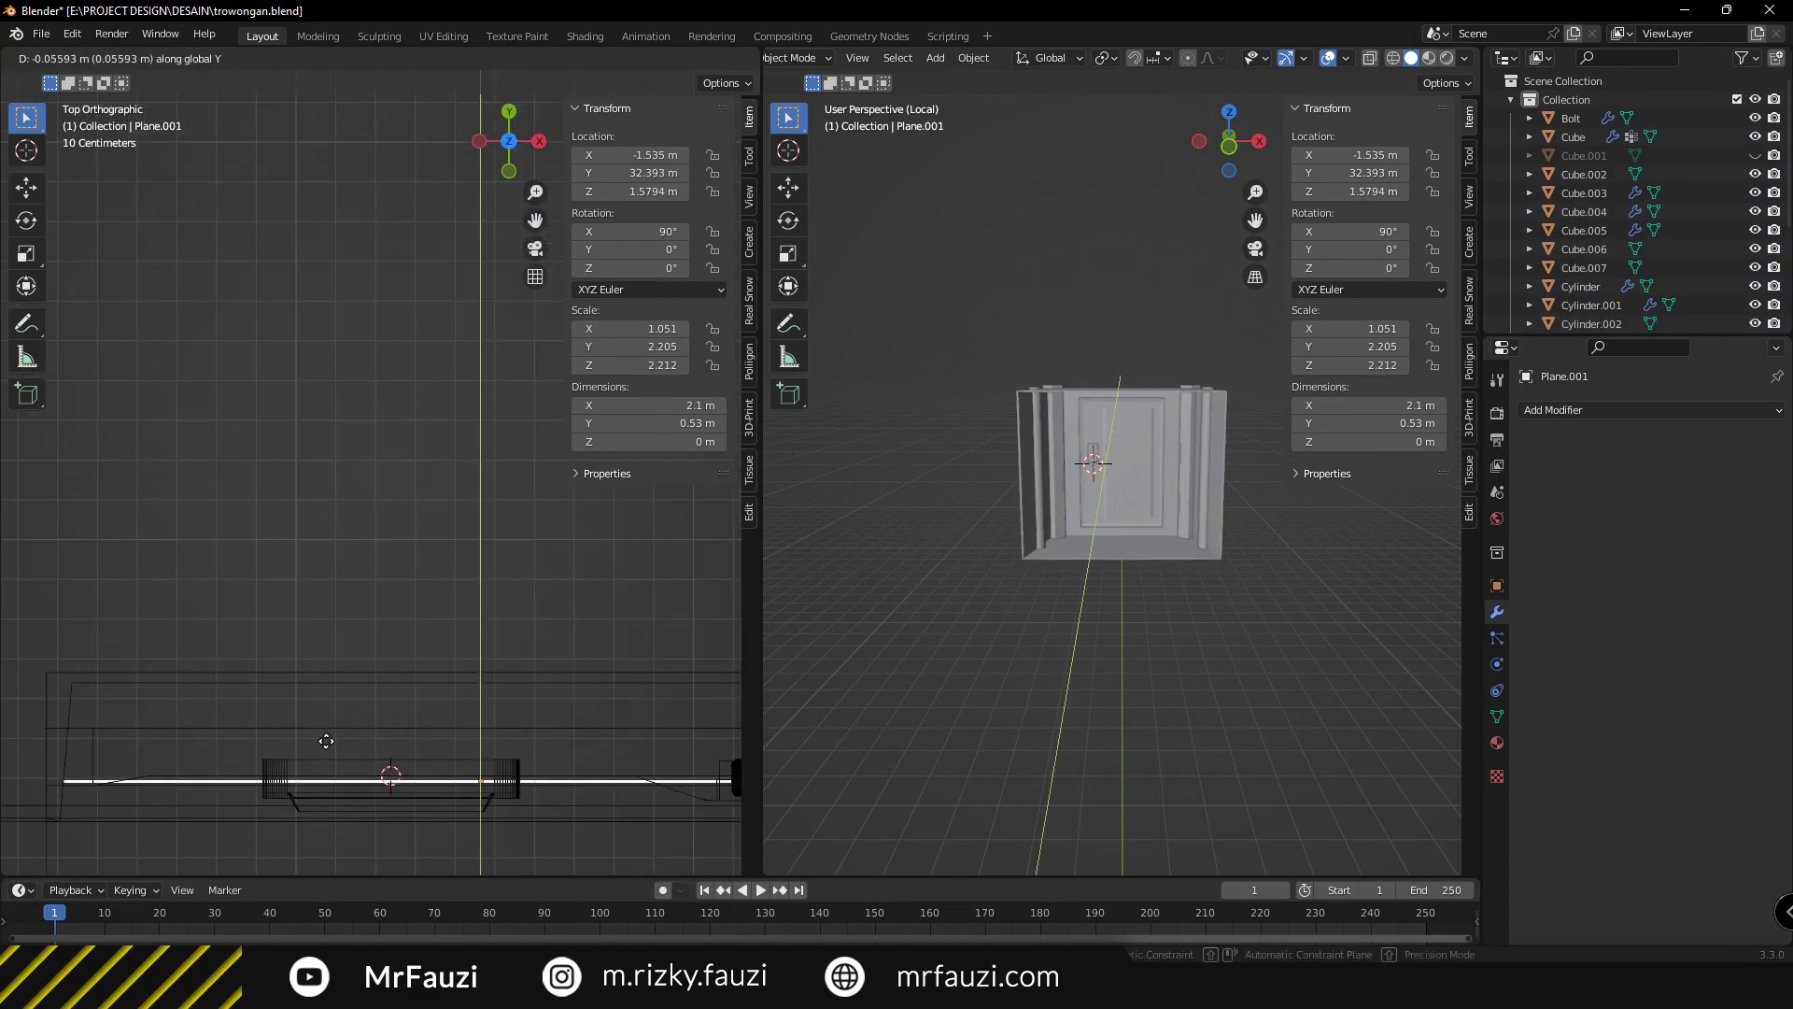
click(326, 740)
mouse_move(326, 740)
middle_down()
mouse_move(485, 642)
mouse_move(479, 619)
mouse_move(489, 671)
mouse_move(465, 608)
mouse_move(470, 632)
middle_up()
Position the grate along X and lower it to the bottom of the door.
key(g)
key(x)
click(489, 626)
key(g)
key(z)
click(747, 580)
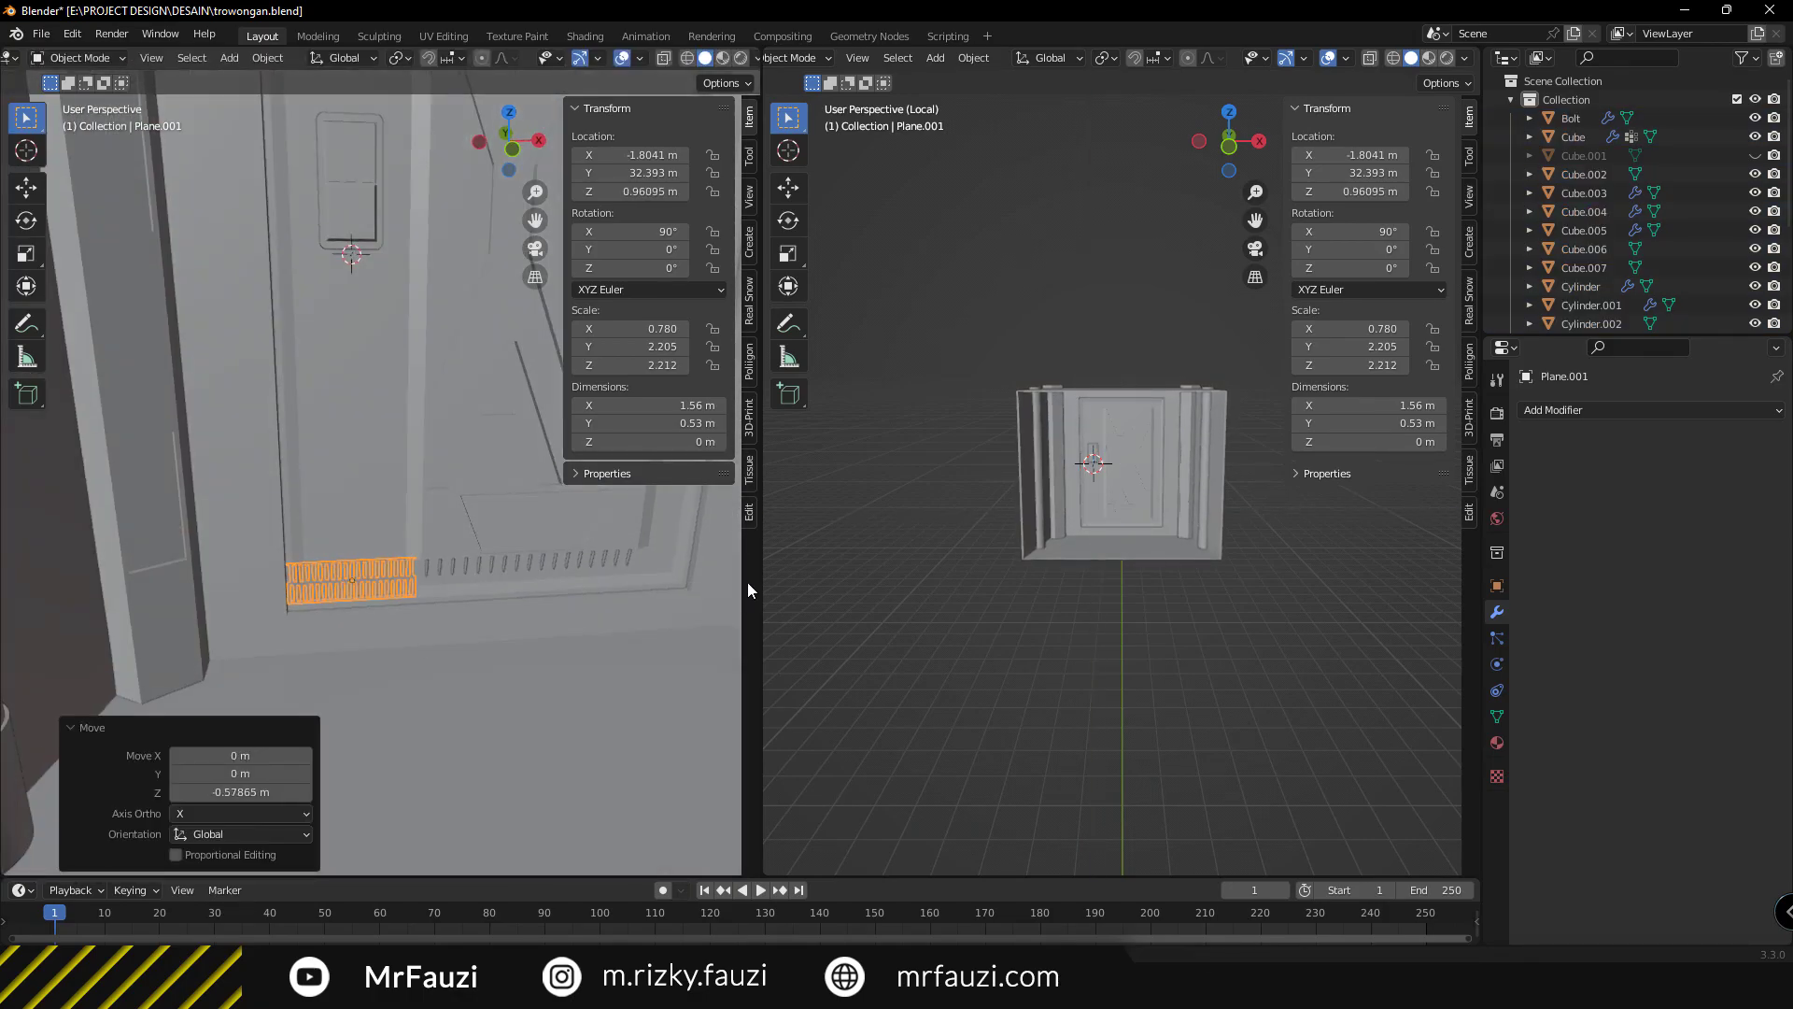
Add an Array modifier with Count 3 and X offset factor 0.985.
key(ctrl+shift+a)
mouse_move(607, 603)
middle_down()
mouse_move(484, 602)
mouse_move(495, 644)
middle_up()
scroll(485, 602, up, 3)
click(1691, 548)
text(85)
key(Return)
Scale the tile strip along X and keep the array count at 3.
key(s)
key(x)
click(494, 657)
key(g)
key(x)
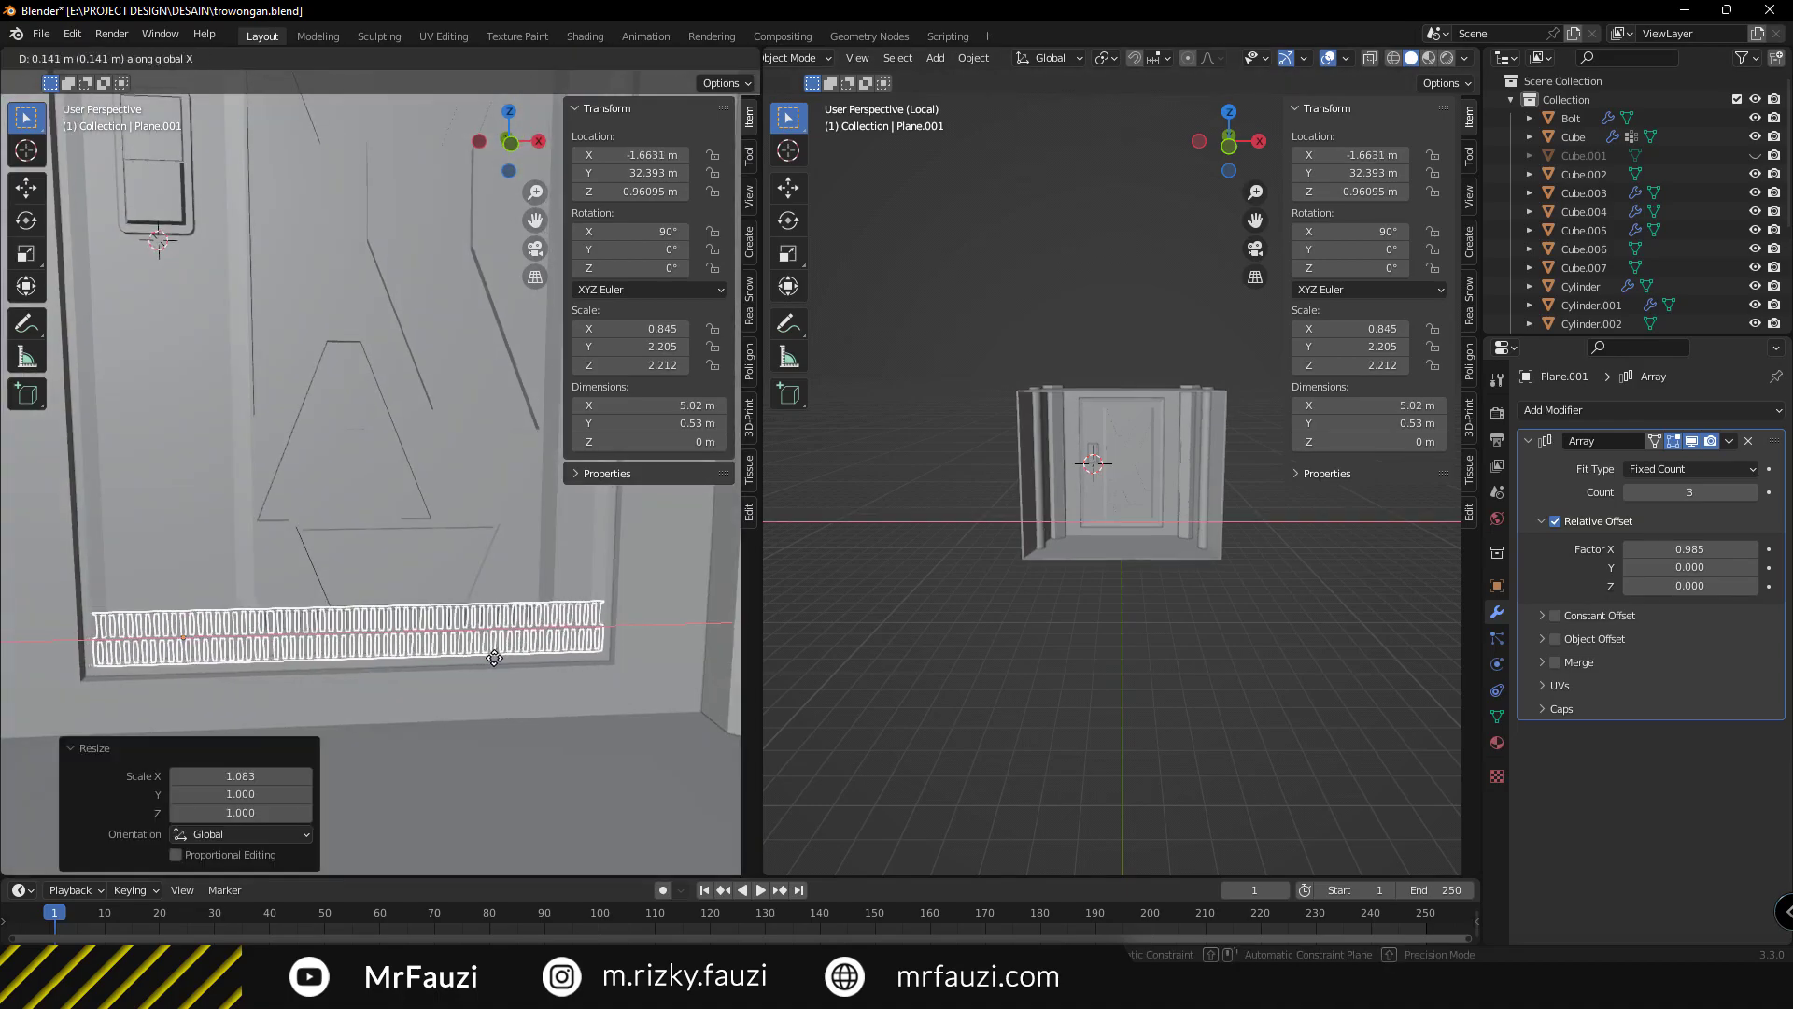
key(Escape)
scroll(403, 529, up, 3)
Make the tile strip thinner on Y and raise it slightly on Z.
key(s)
key(y)
click(384, 560)
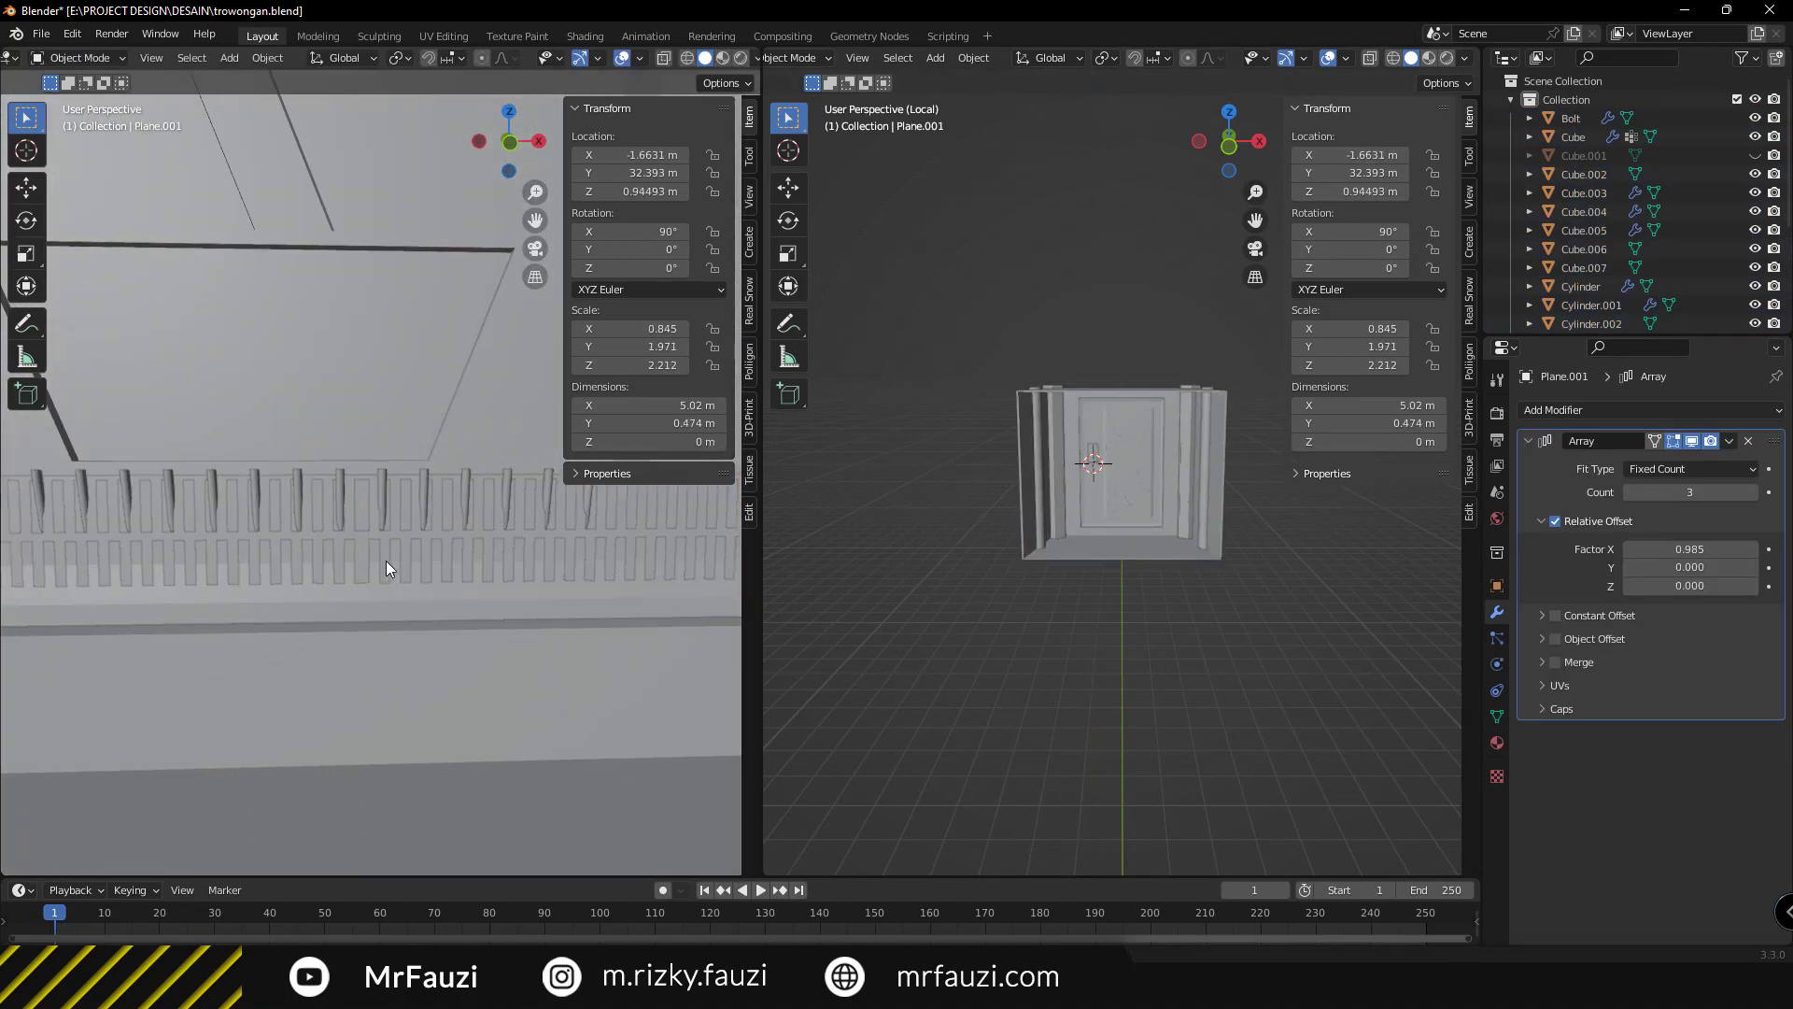
scroll(384, 560, down, 3)
mouse_move(291, 523)
middle_down()
mouse_move(355, 587)
mouse_move(486, 561)
middle_up()
key(g)
key(z)
click(338, 546)
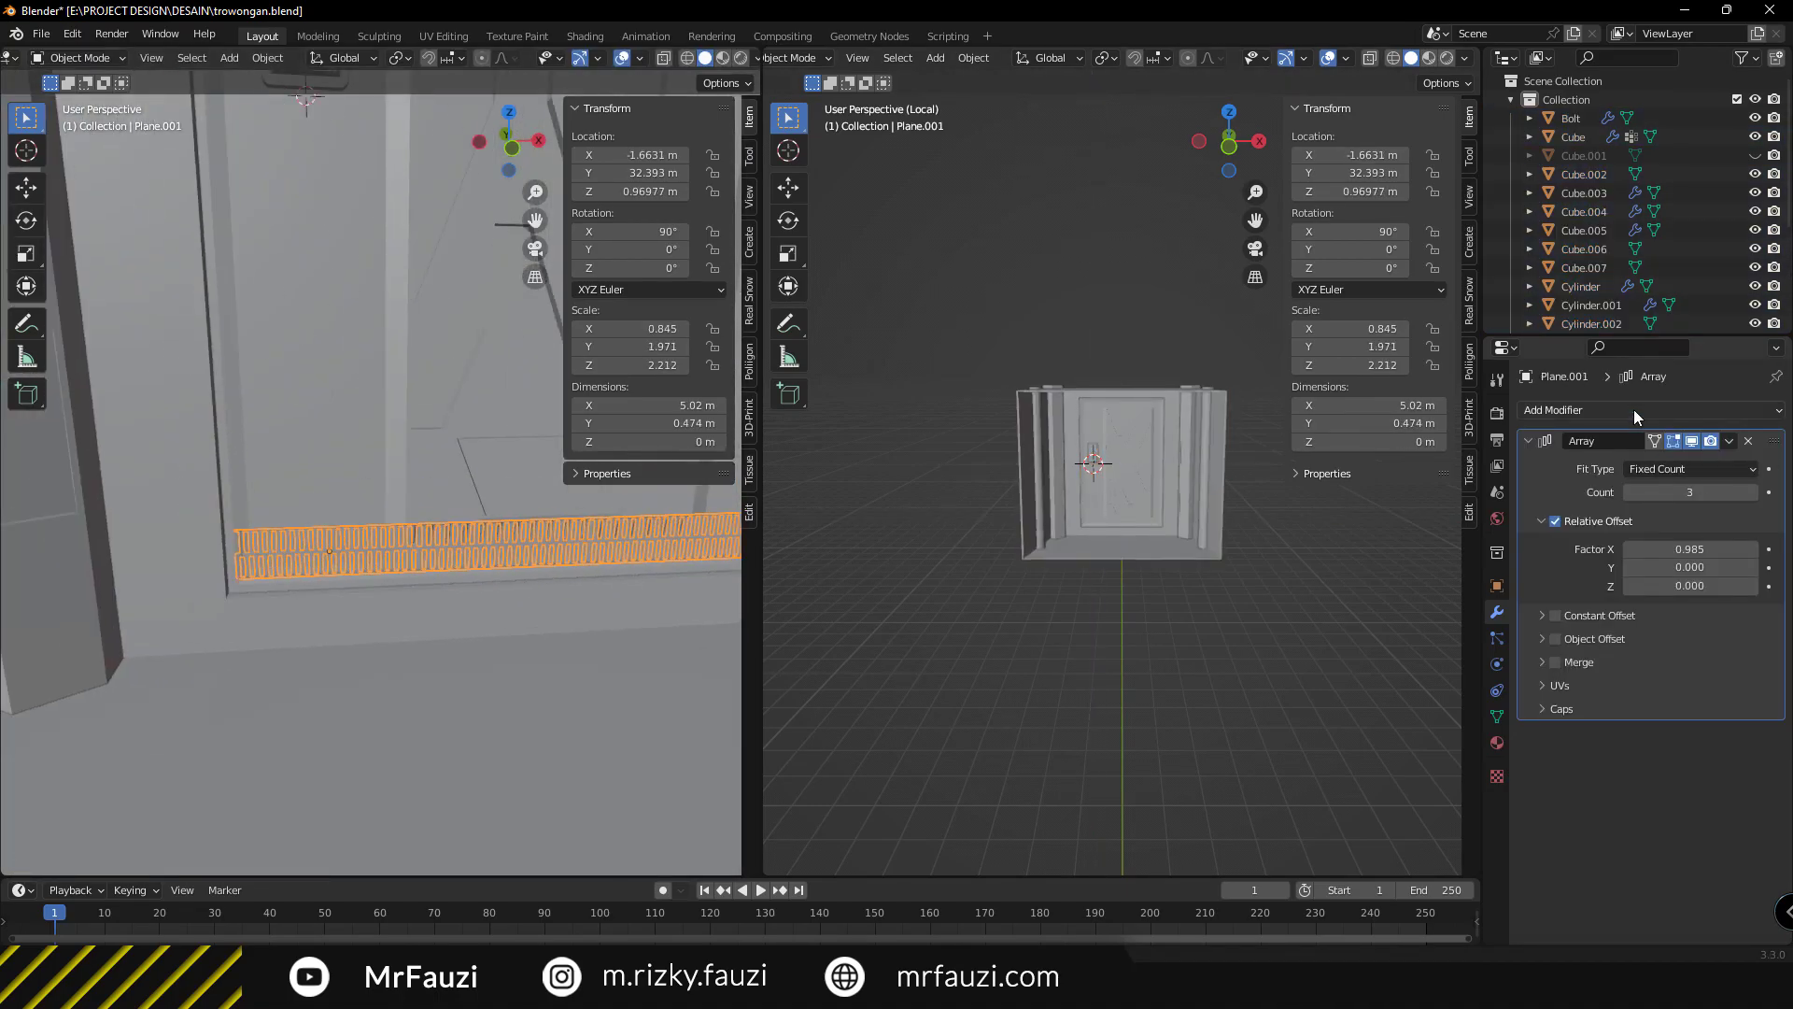
Add a second Array modifier with Relative Offset Y 1.000 and Count 17.
click(1633, 417)
click(1457, 455)
scroll(1644, 654, down, 2)
double_click(1690, 790)
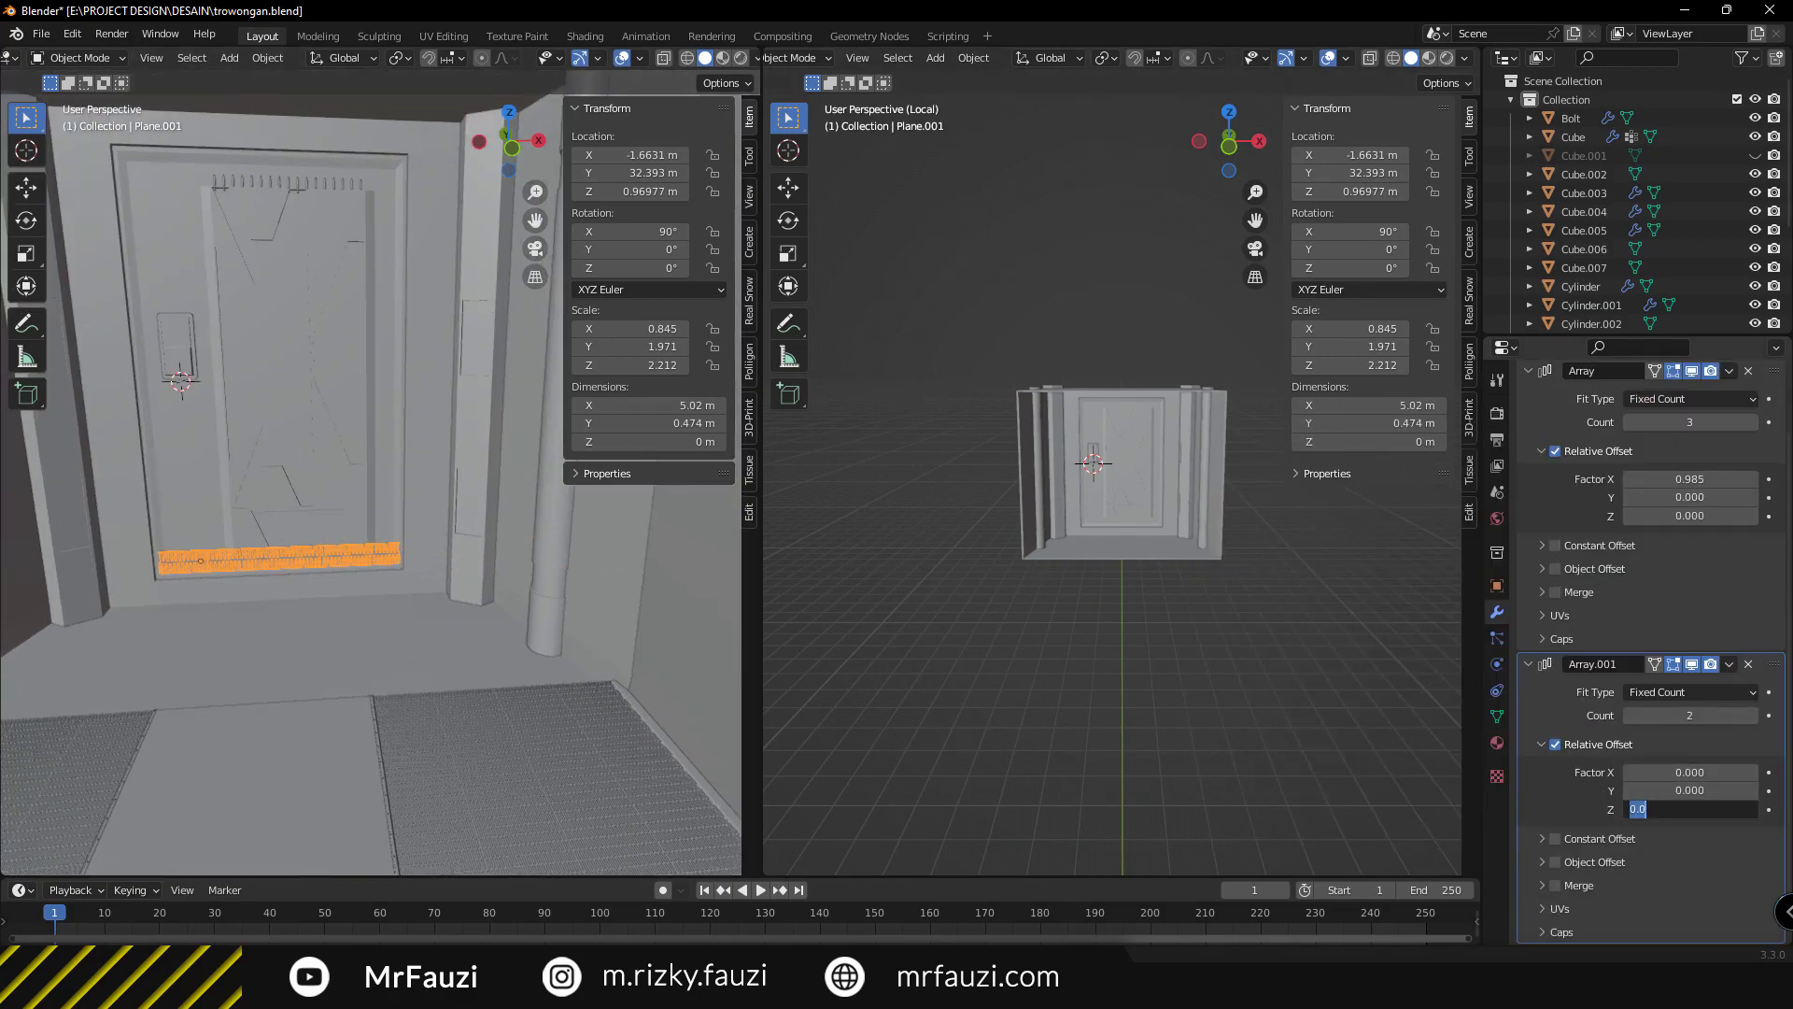
text(1)
key(Return)
drag(1681, 716, 1737, 716)
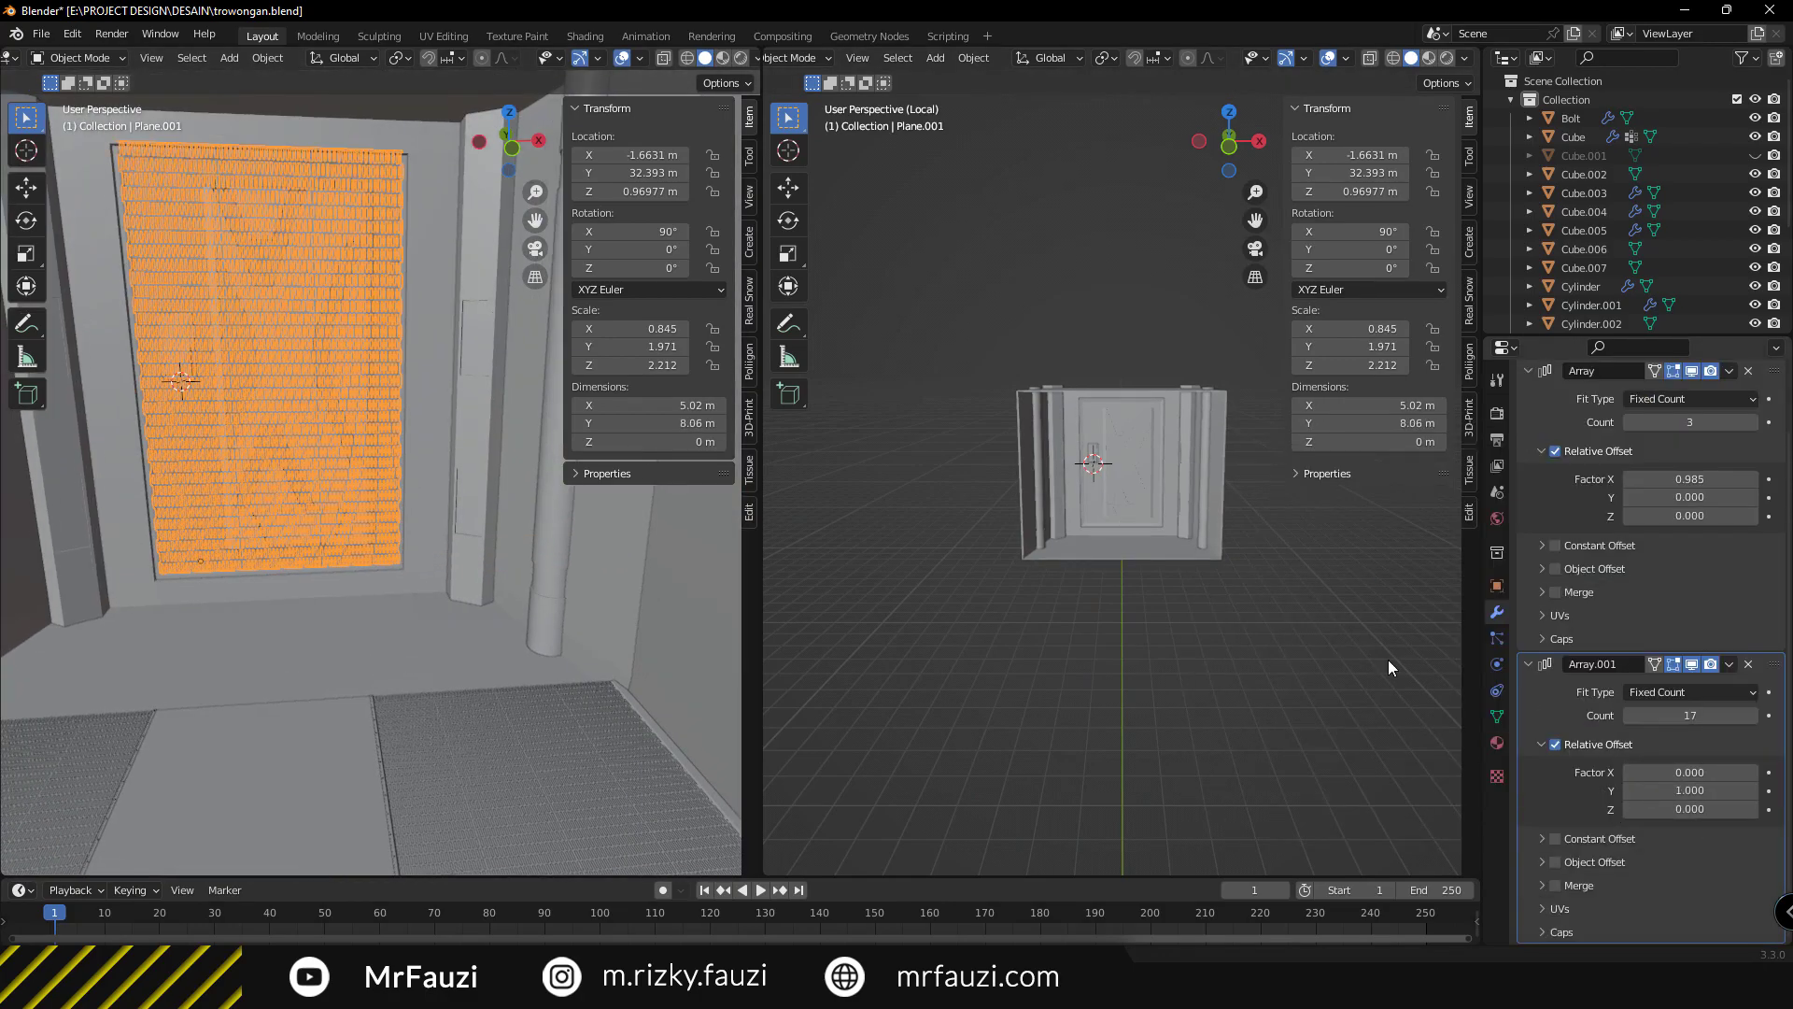
scroll(353, 540, up, 6)
Scale the stacked grate pattern along Y and reselect only the grate.
key(s)
key(y)
key(a)
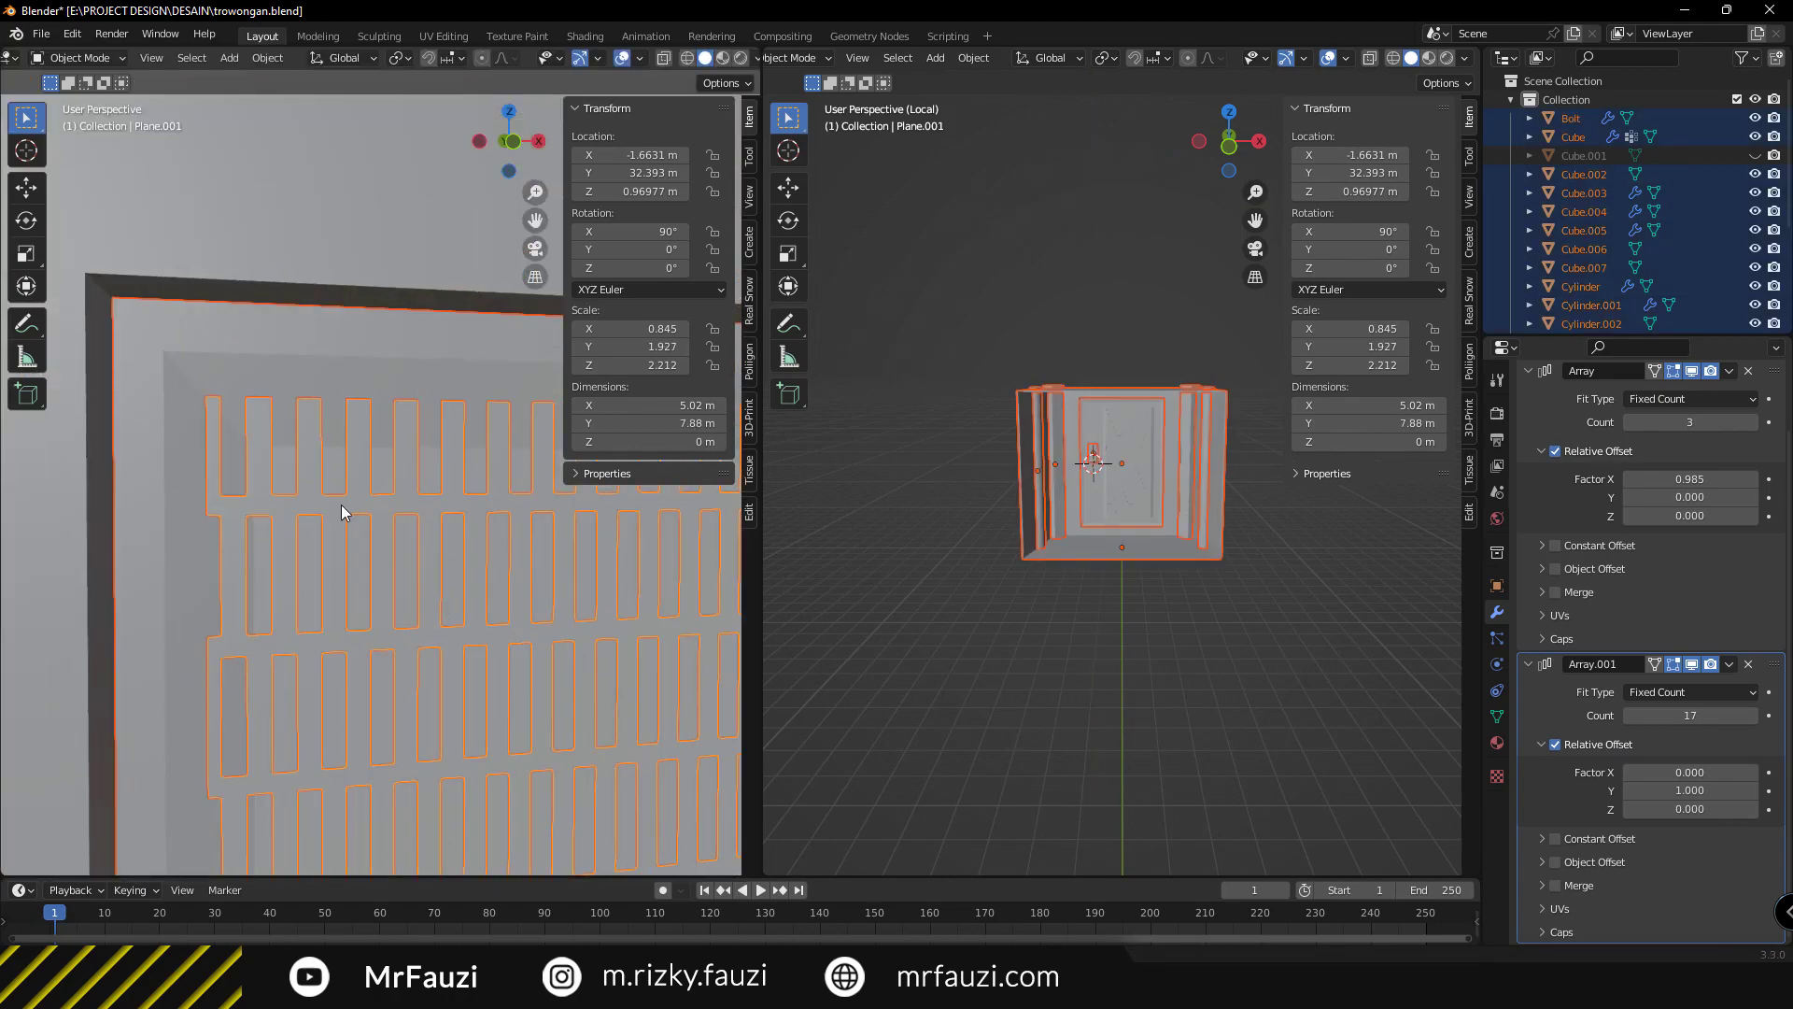
click(342, 512)
scroll(280, 230, down, 3)
scroll(244, 489, up, 3)
Nudge the grate pattern up on Z and view the whole door panel.
key(g)
key(z)
click(259, 480)
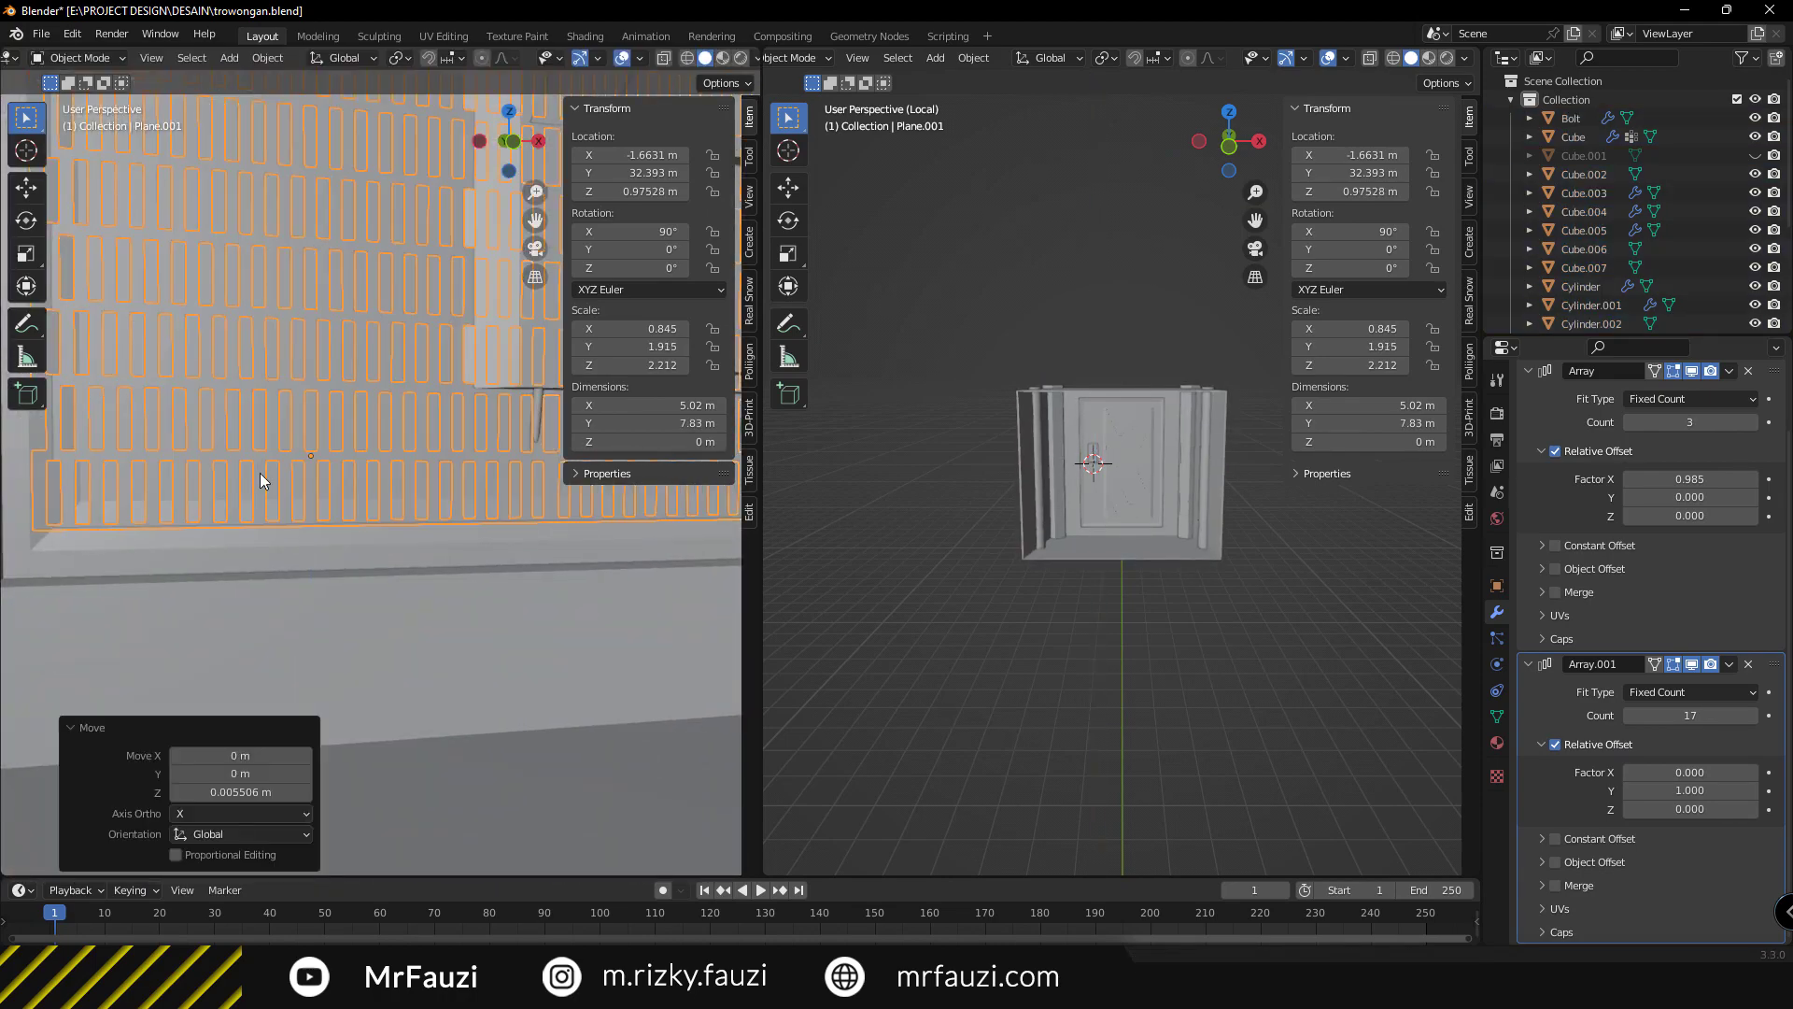
scroll(272, 648, down, 5)
scroll(255, 366, up, 3)
mouse_move(298, 415)
middle_down()
mouse_move(312, 524)
mouse_move(160, 521)
mouse_move(426, 564)
mouse_move(491, 524)
mouse_move(468, 698)
mouse_move(348, 660)
mouse_move(428, 512)
mouse_move(392, 600)
middle_up()
scroll(317, 518, up, 3)
scroll(345, 506, down, 4)
Unhide the outer wall box Cube.001, enter its Edit Mode, and select the corridor shell Cube.
click(379, 513)
key(n)
key(KP_Decimal)
key(alt+h)
click(496, 547)
key(Tab)
key(Tab)
scroll(392, 601, up, 5)
click(407, 596)
Give the outer wall Cube.001 a new material named 'dinding lua', with materials previewed in the viewport.
key(KP_1)
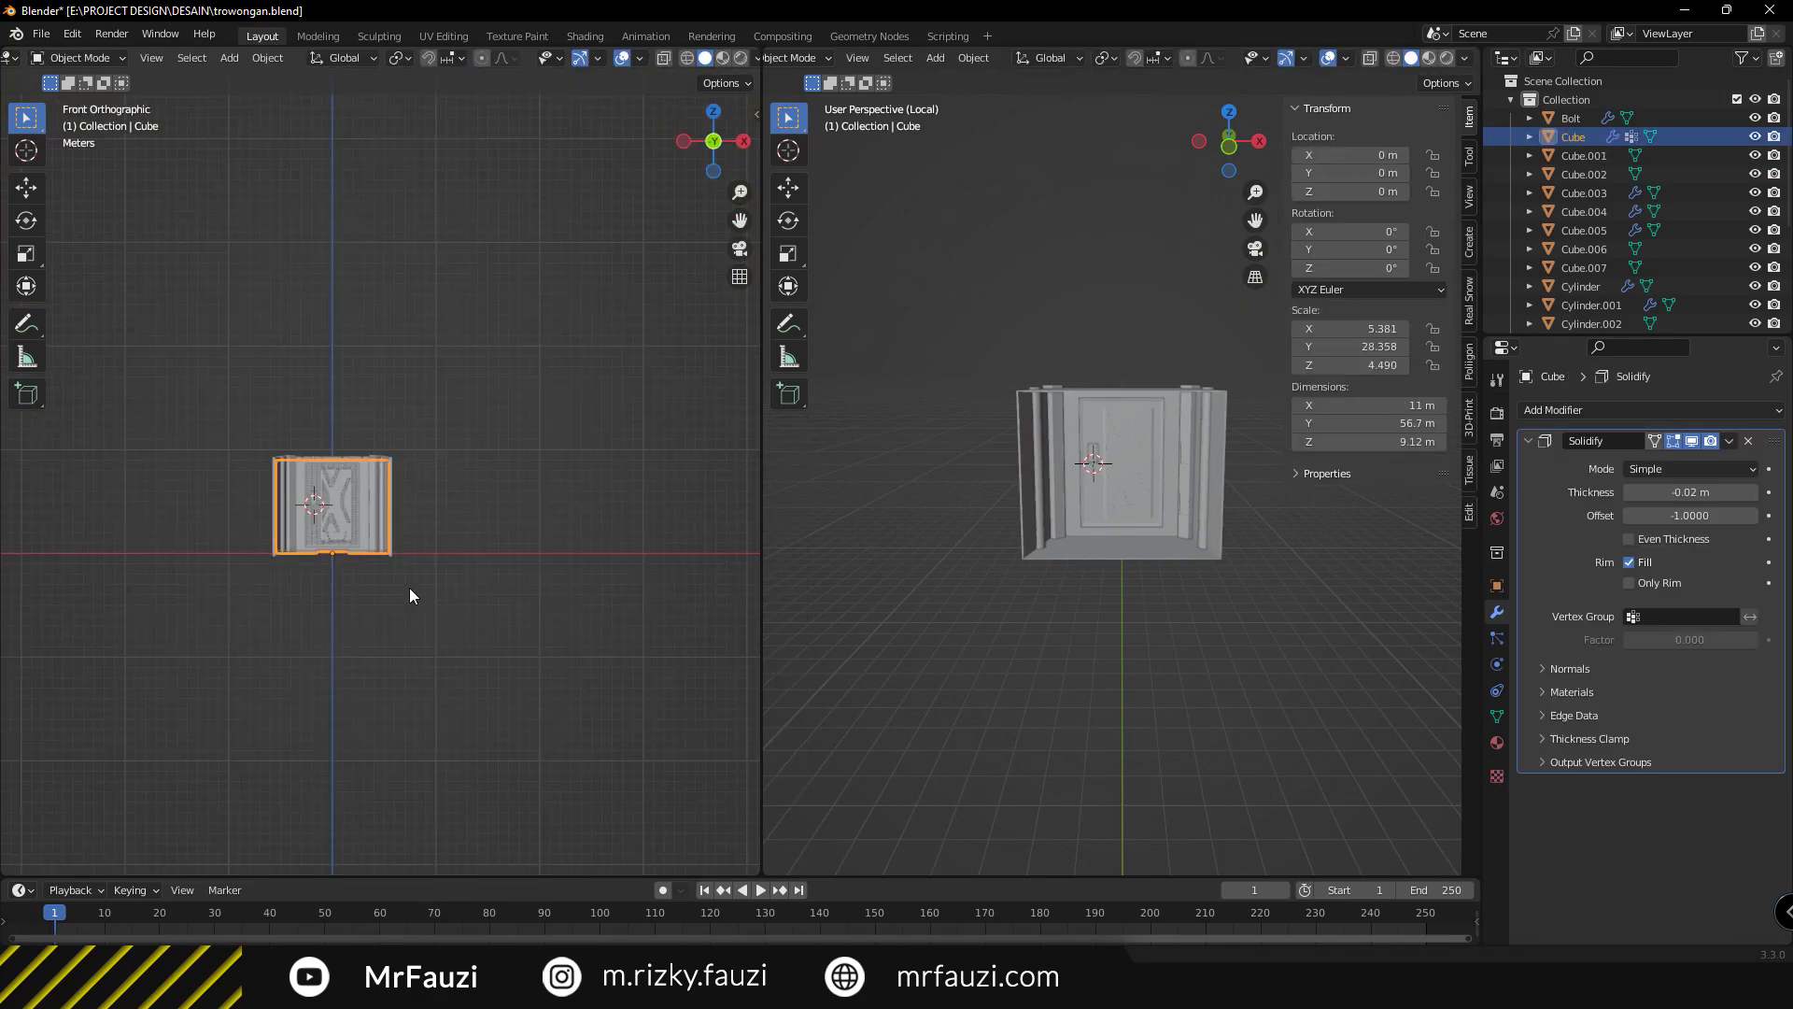
key(KP_Decimal)
scroll(428, 512, up, 3)
click(389, 762)
middle_drag(389, 762, 441, 727)
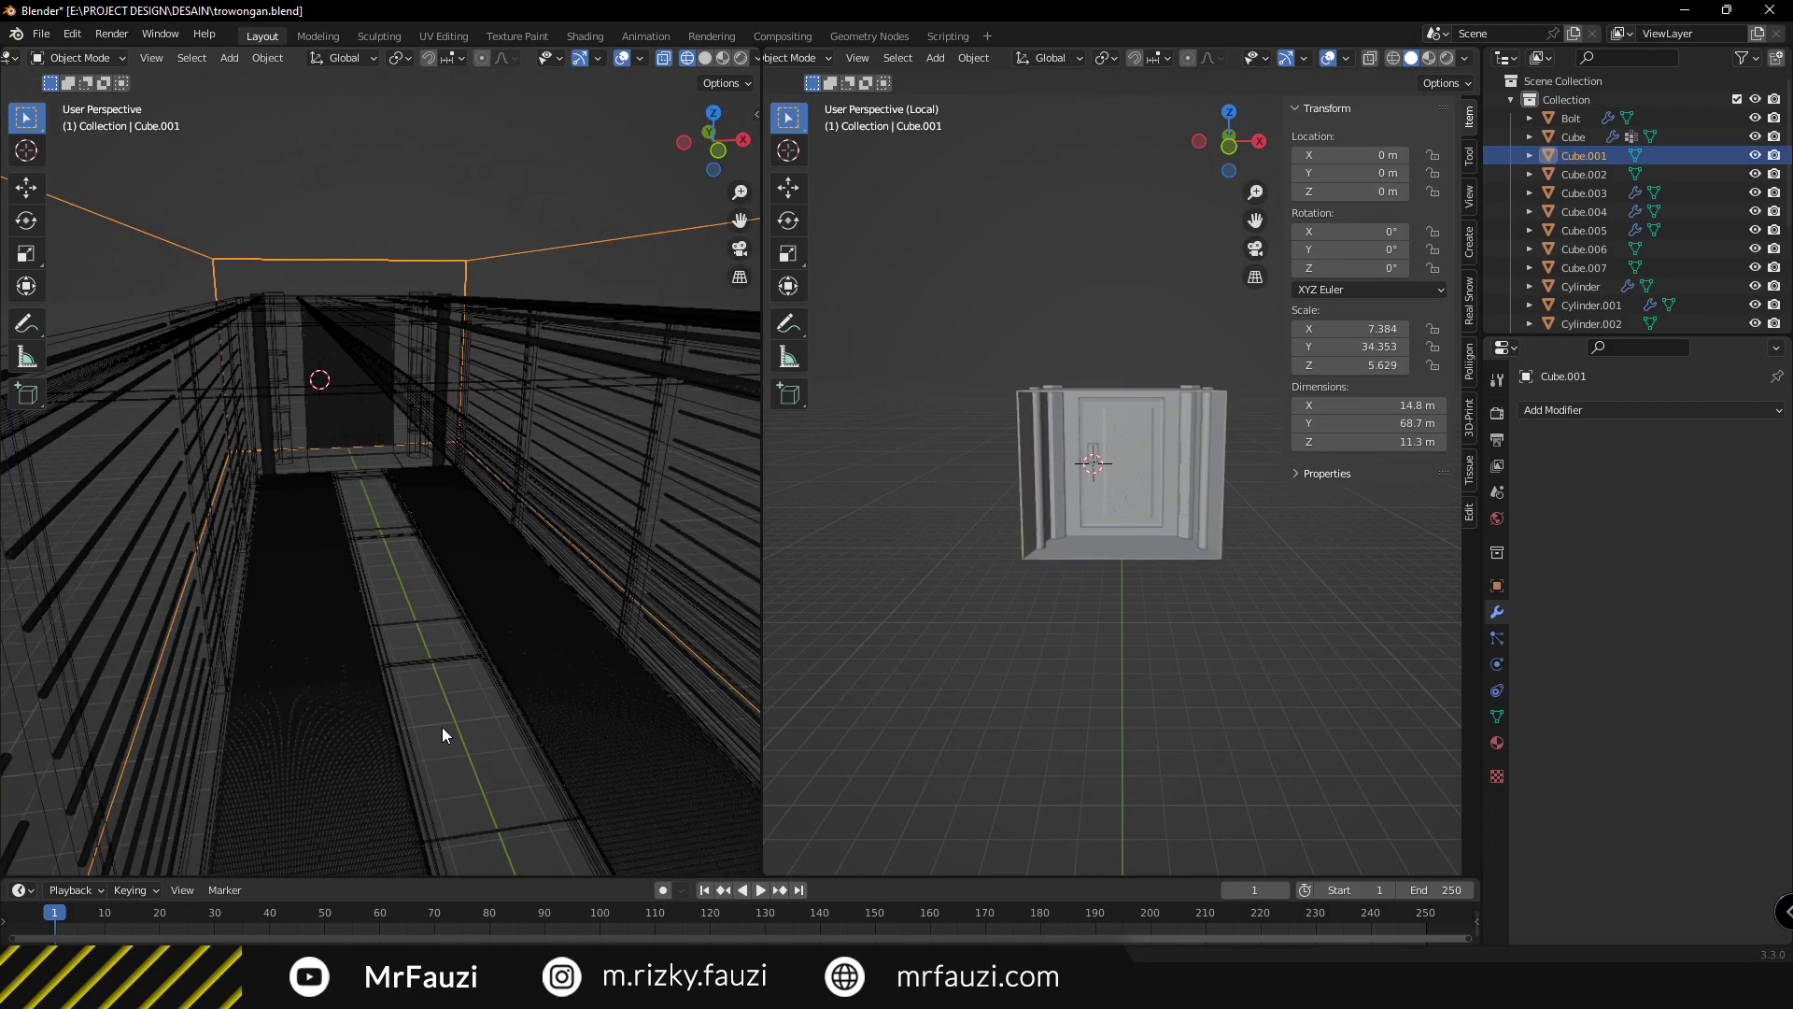
click(1497, 742)
click(336, 599)
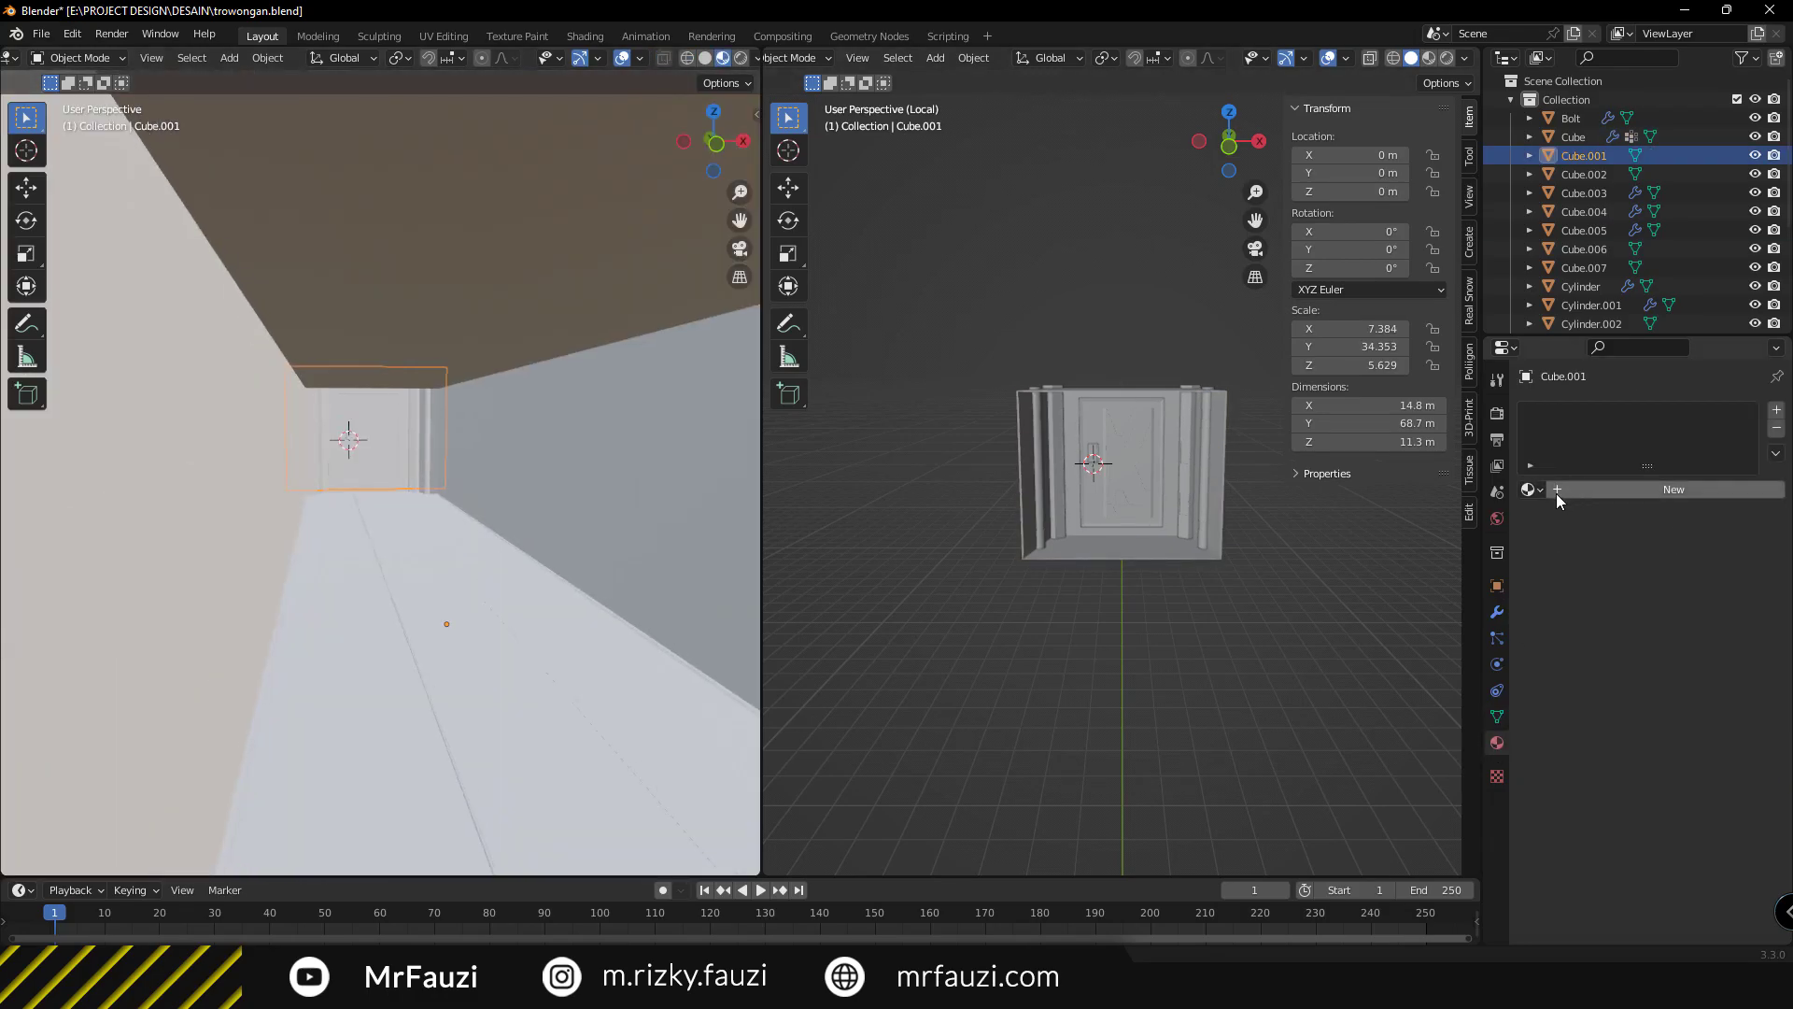
click(1556, 493)
double_click(1558, 415)
text(dinding lua)
key(Return)
click(1497, 412)
Set the Cycles viewport samples to 32 in the render settings.
click(1707, 410)
click(1681, 500)
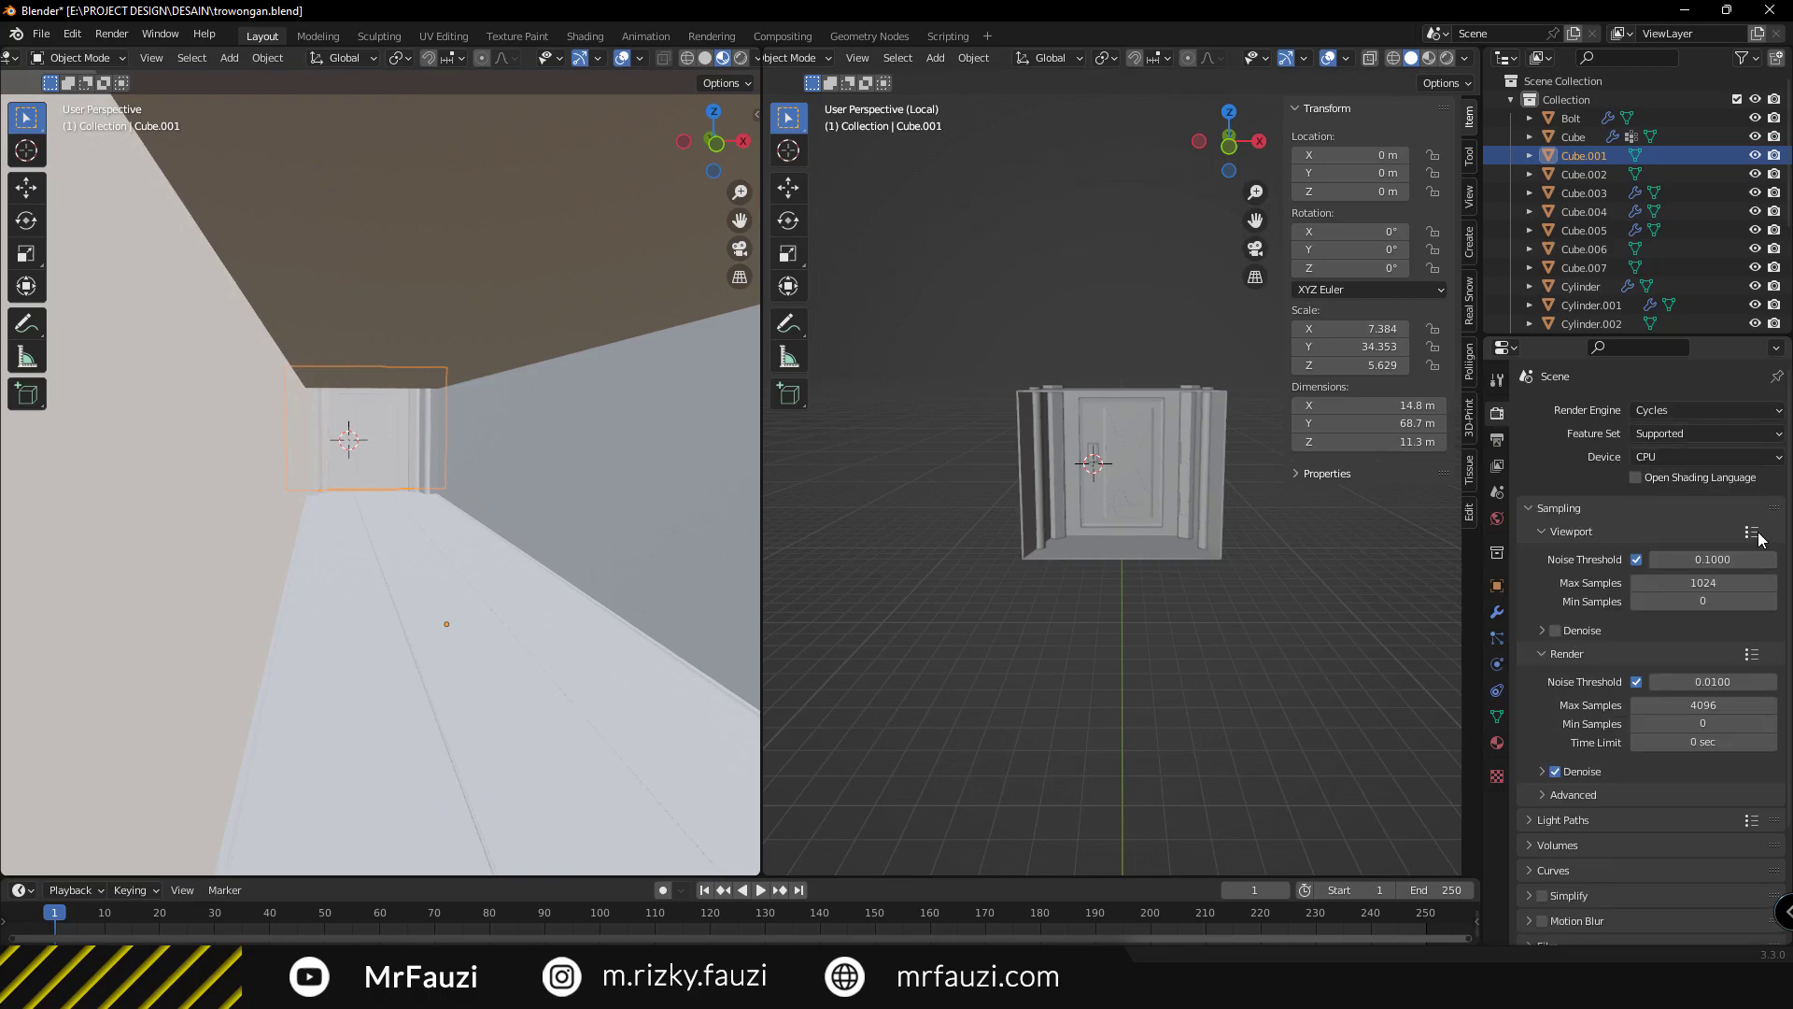
click(1752, 656)
click(1672, 568)
Make the outer wall a black Diffuse BSDF surface.
click(1497, 742)
click(1690, 572)
click(1549, 182)
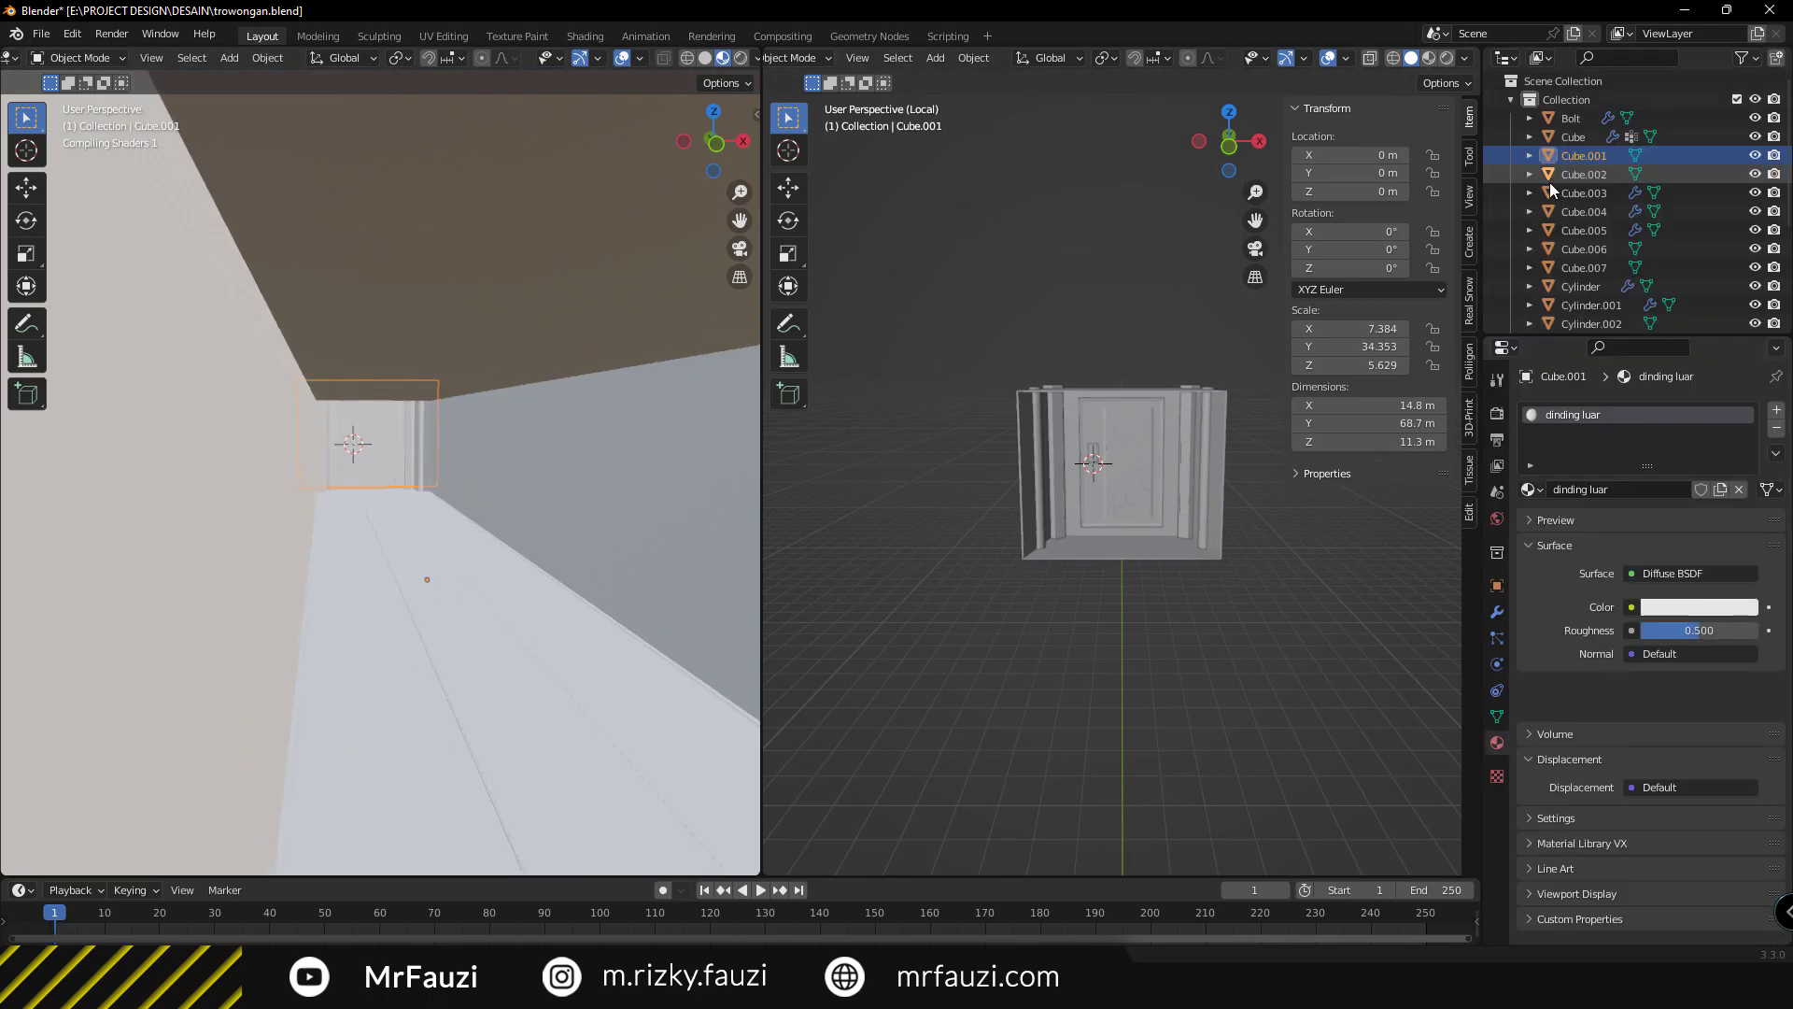
click(1718, 606)
drag(1718, 602, 1643, 602)
scroll(498, 568, down, 5)
scroll(454, 603, down, 2)
Hide the outer wall and rename the louver strips' material to 'light 1'.
mouse_move(454, 603)
middle_down()
mouse_move(529, 508)
mouse_move(488, 581)
middle_up()
key(h)
click(488, 581)
double_click(1578, 415)
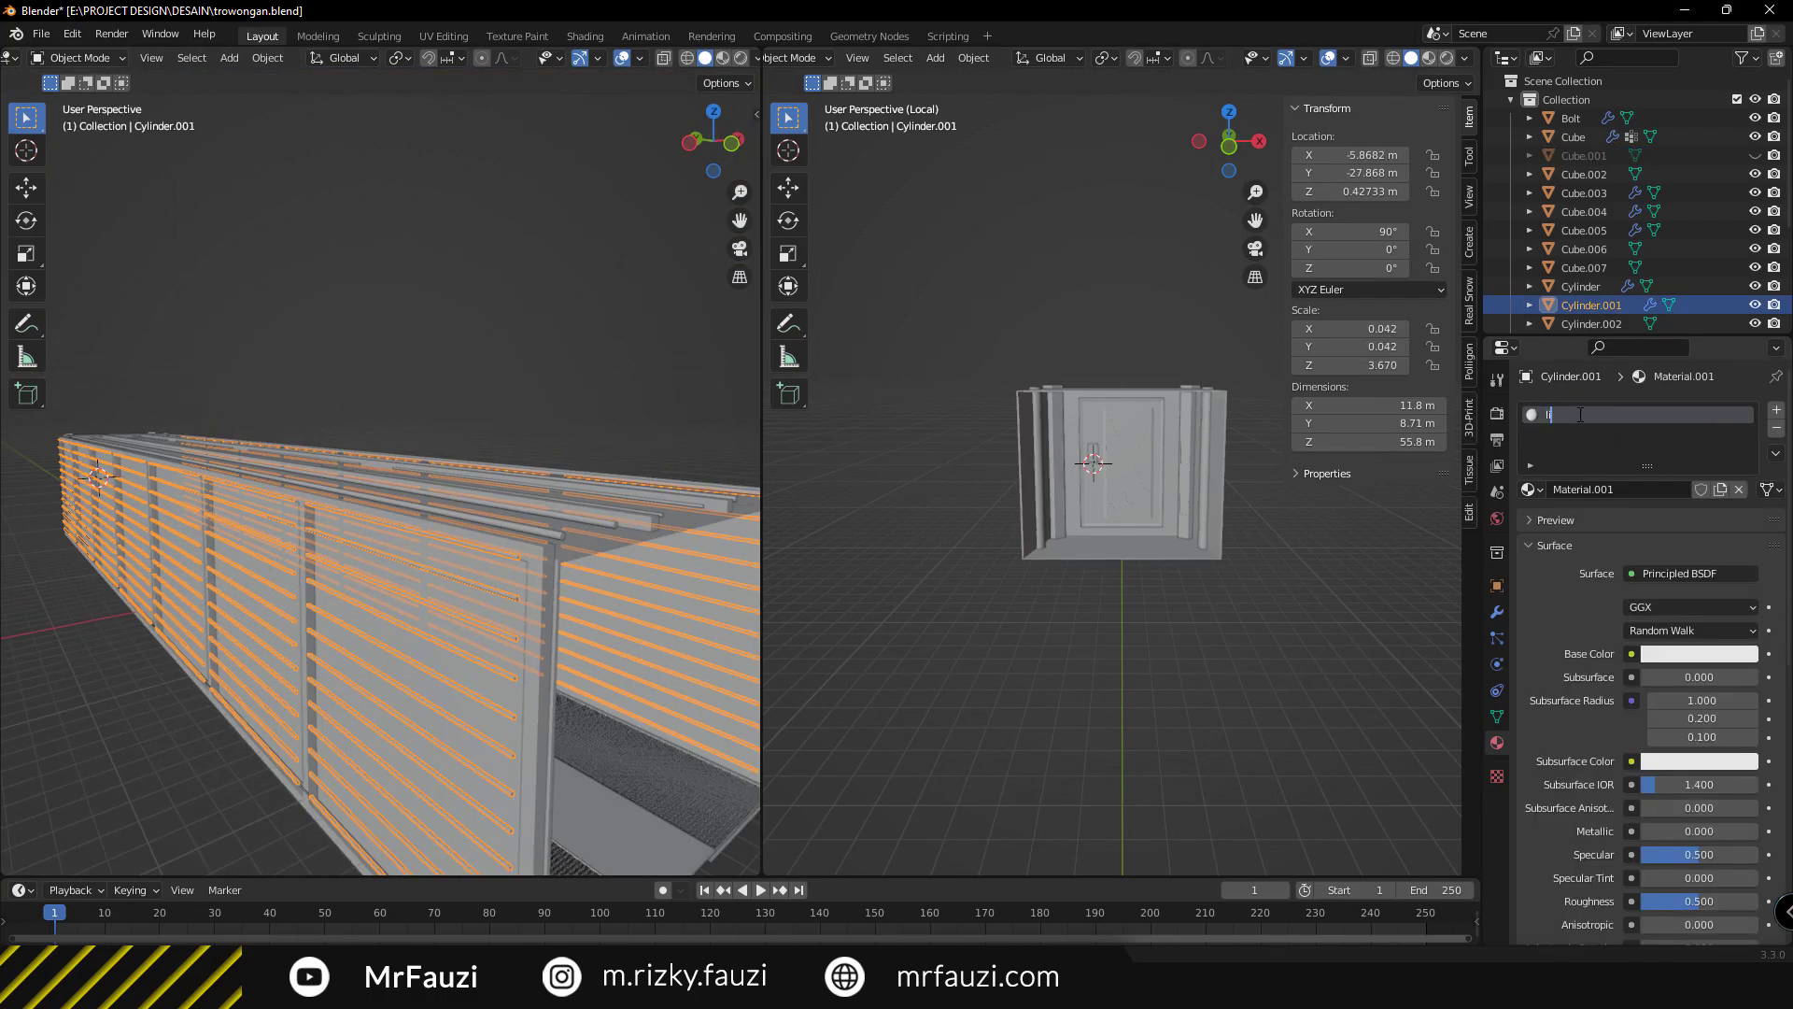
text(ight 1)
click(1690, 573)
Make light 1 a blue Emission shader with strength 10.
click(1557, 293)
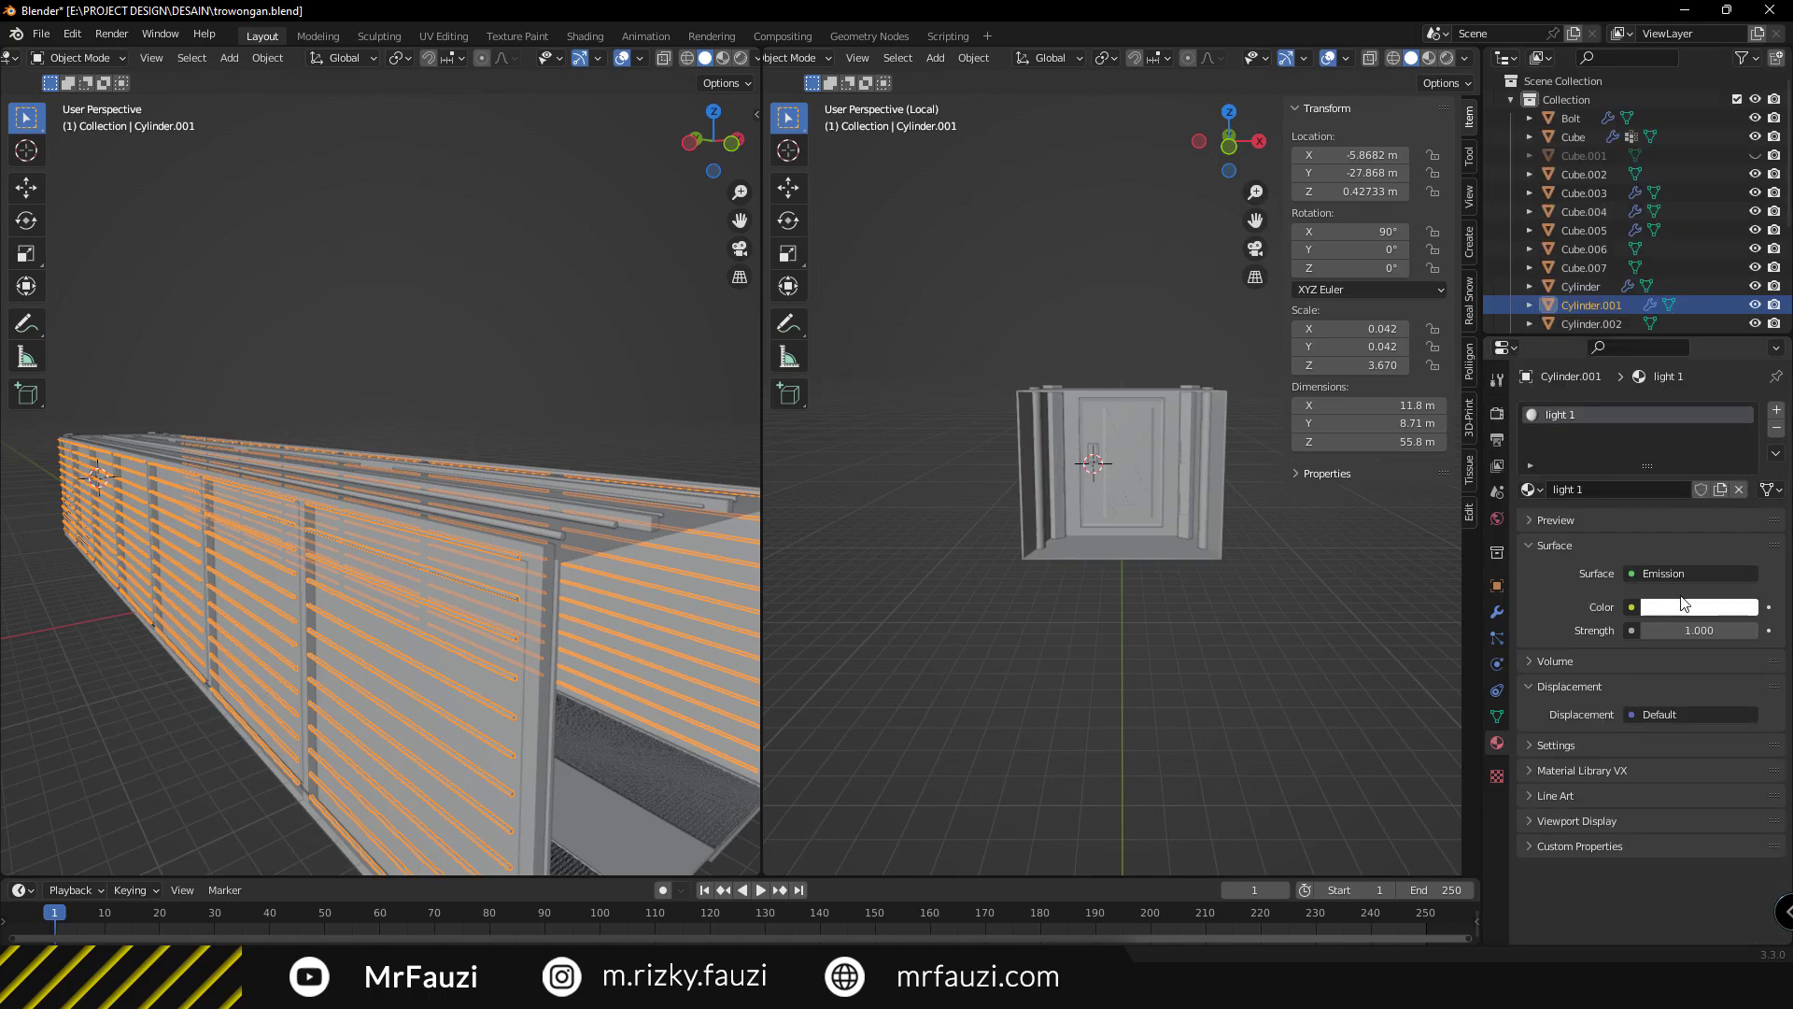
click(1690, 604)
click(1672, 448)
click(1686, 800)
text(10)
key(Return)
Orbit into the corridor and select the floor plane.
scroll(484, 671, up, 3)
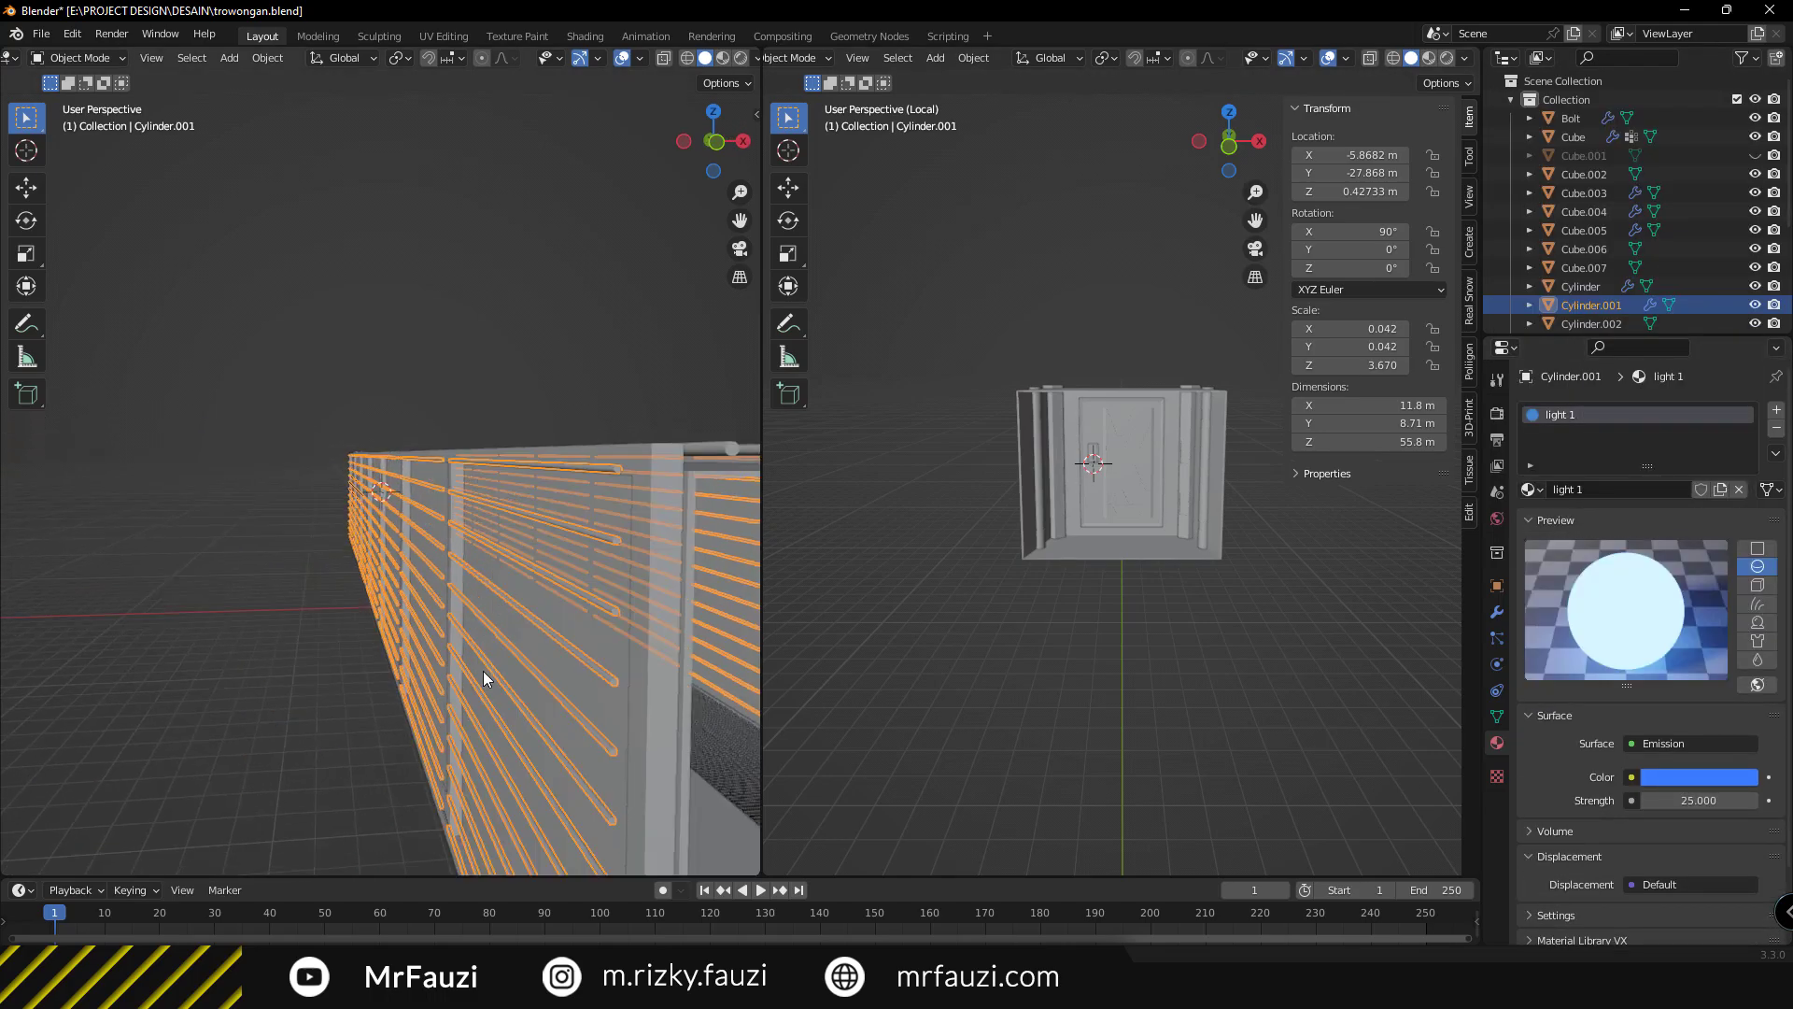
middle_drag(484, 671, 414, 699)
click(415, 698)
scroll(414, 699, down, 3)
Give the floor a new grey Glossy BSDF material named 'metal'.
click(1674, 489)
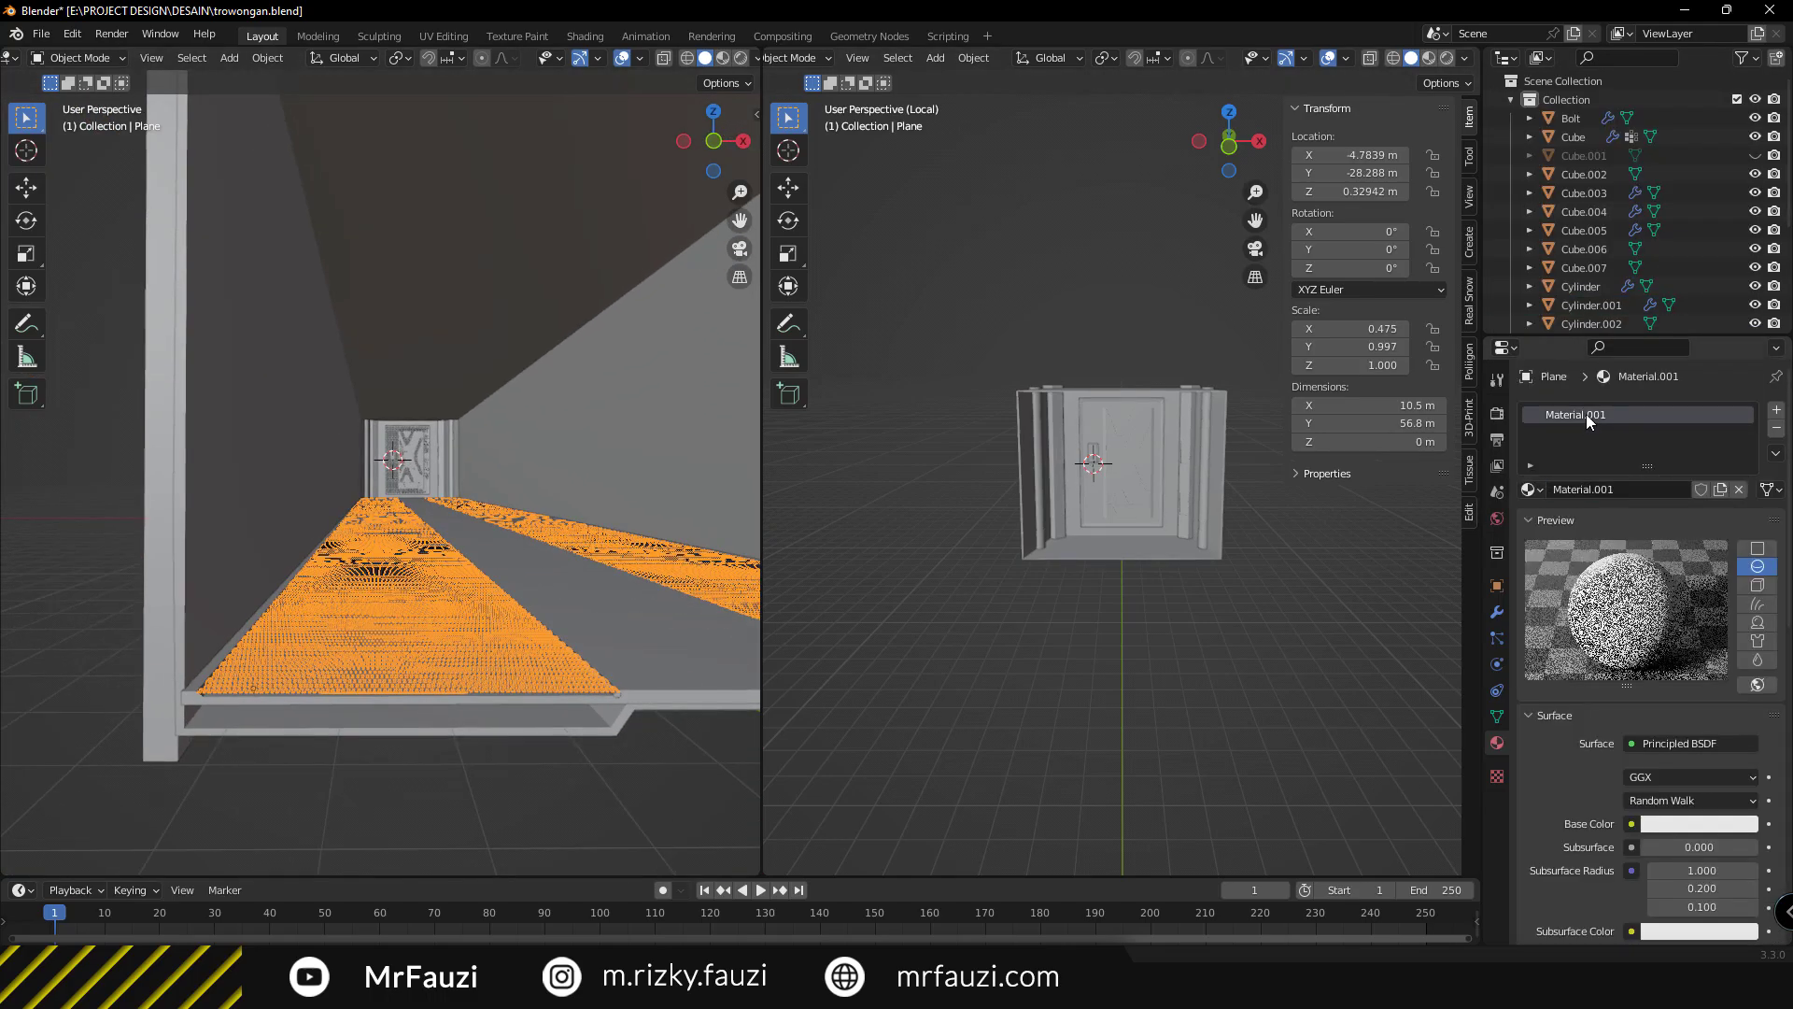
scroll(1716, 790, down, 3)
click(1690, 631)
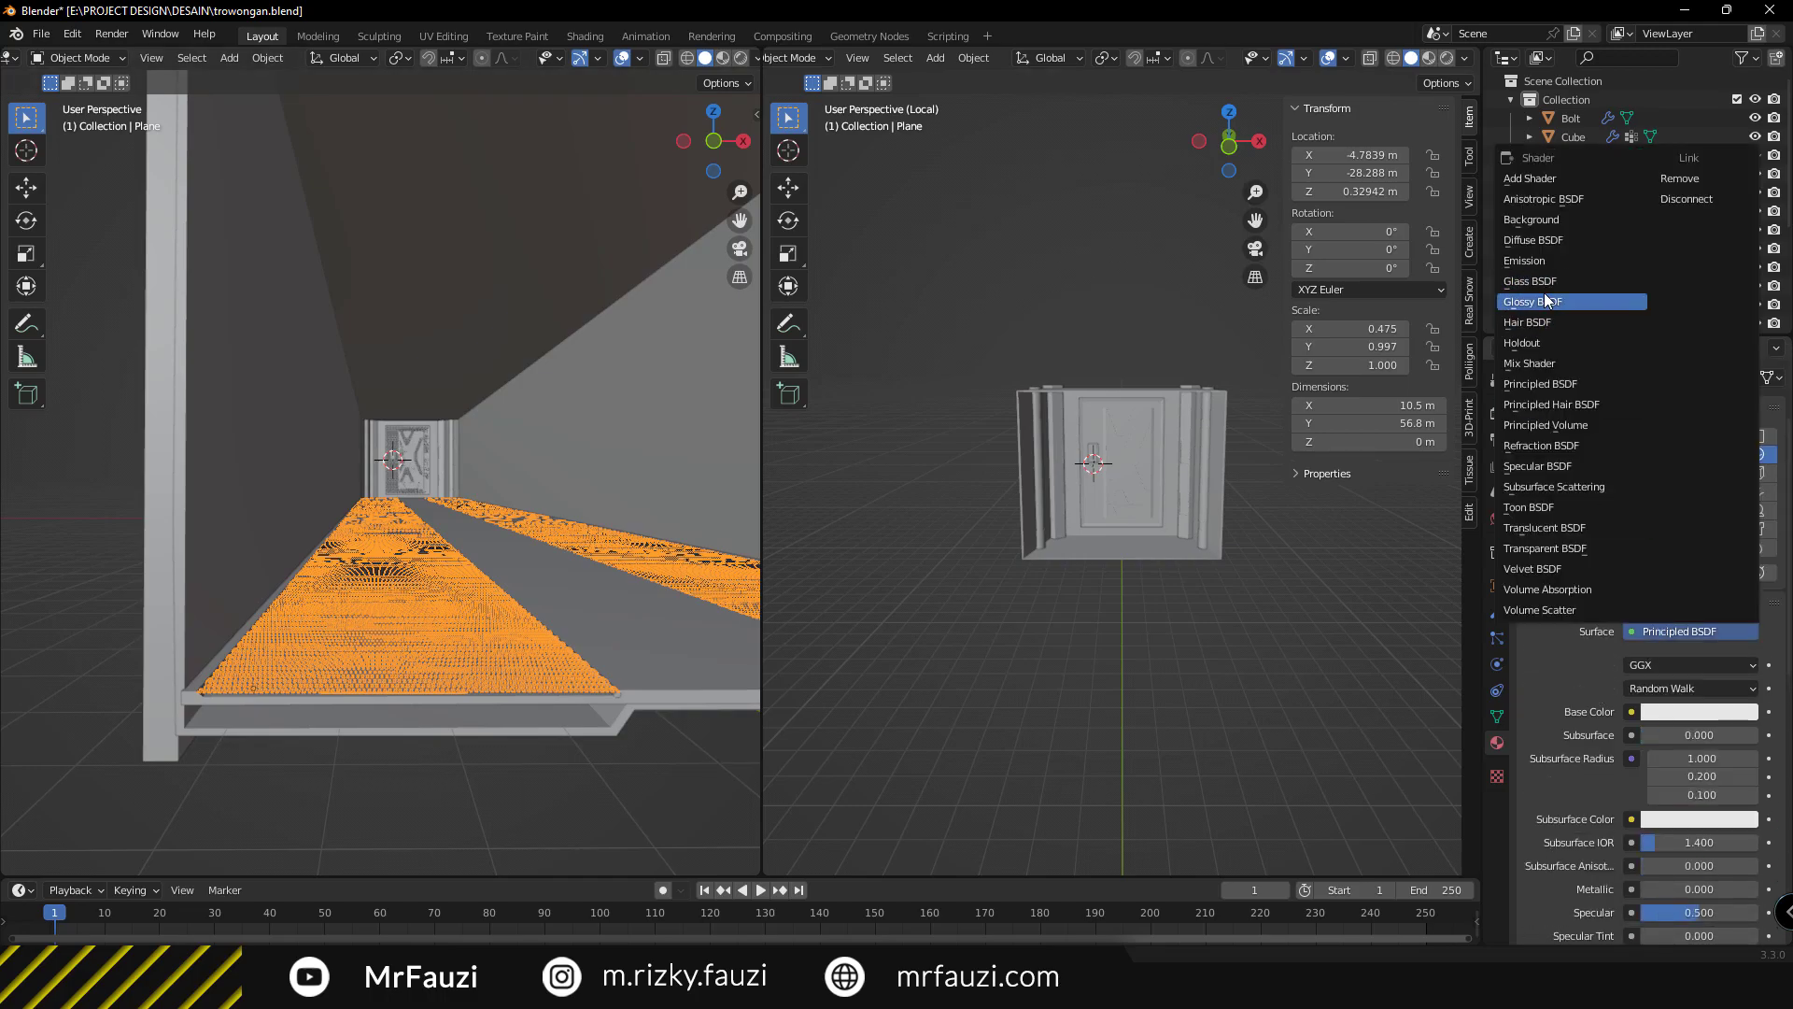
click(1540, 277)
click(1697, 659)
click(1674, 691)
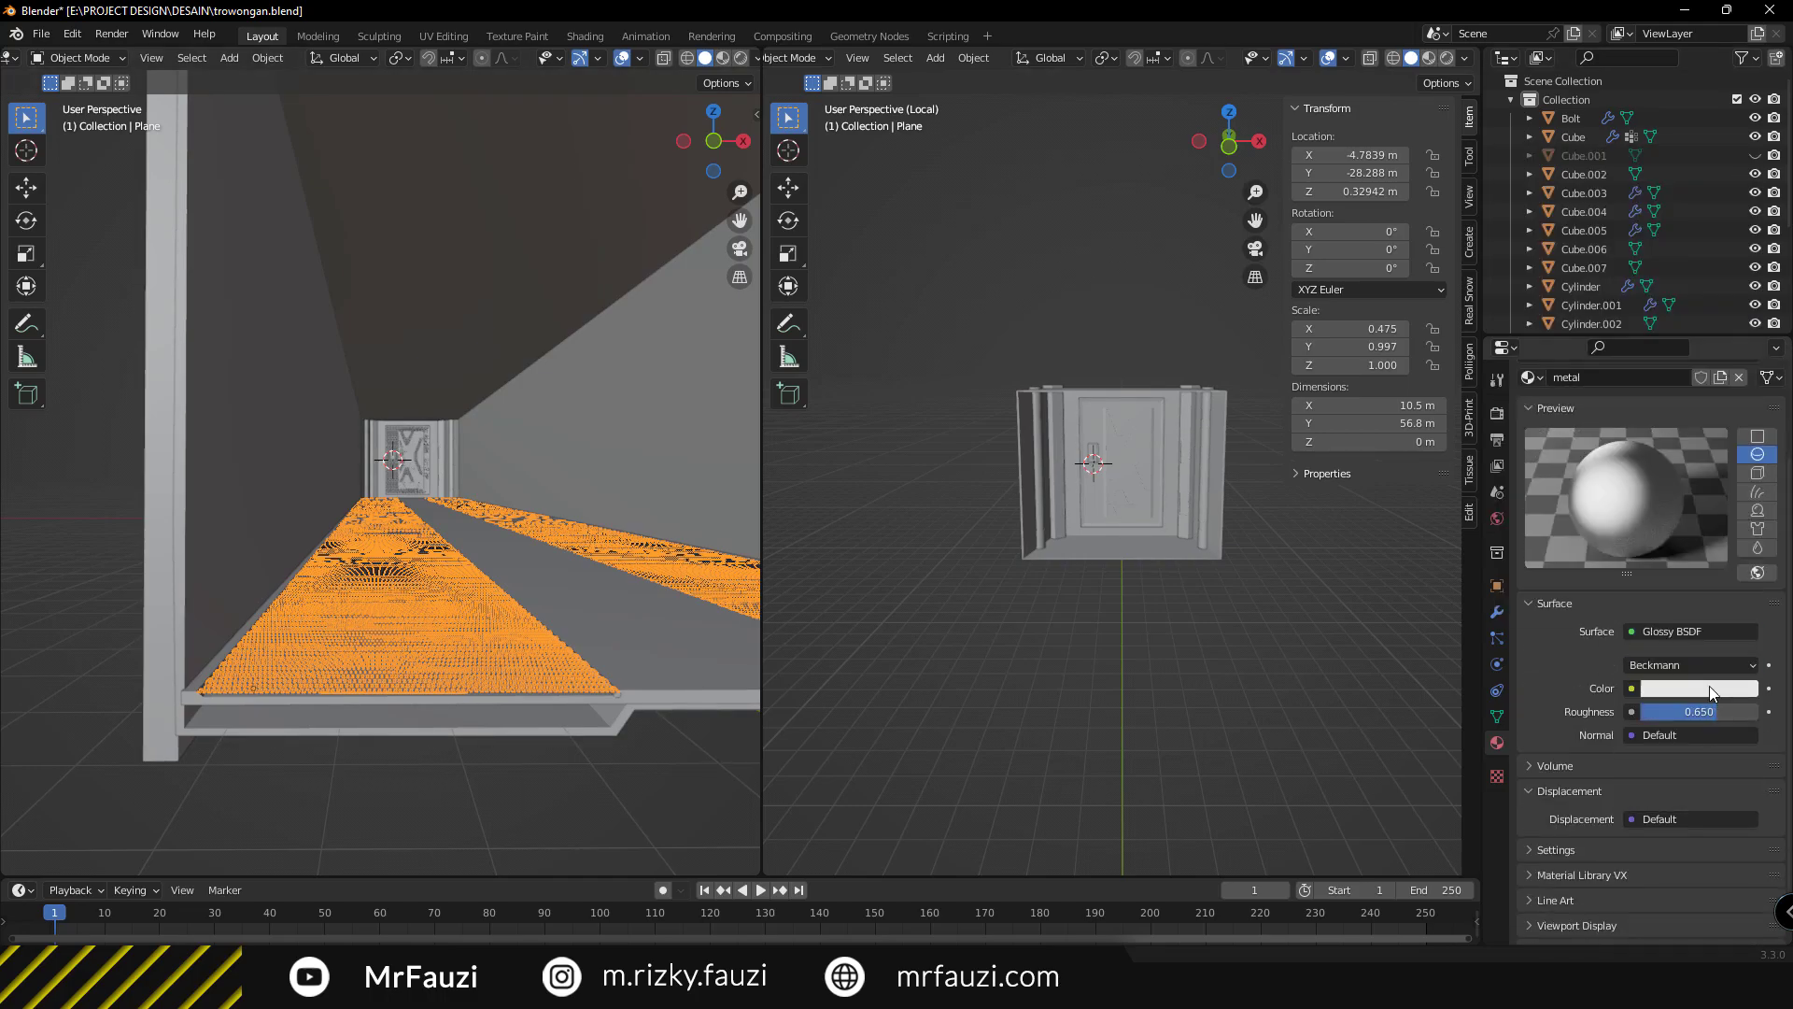
click(1709, 685)
drag(1690, 711, 1697, 712)
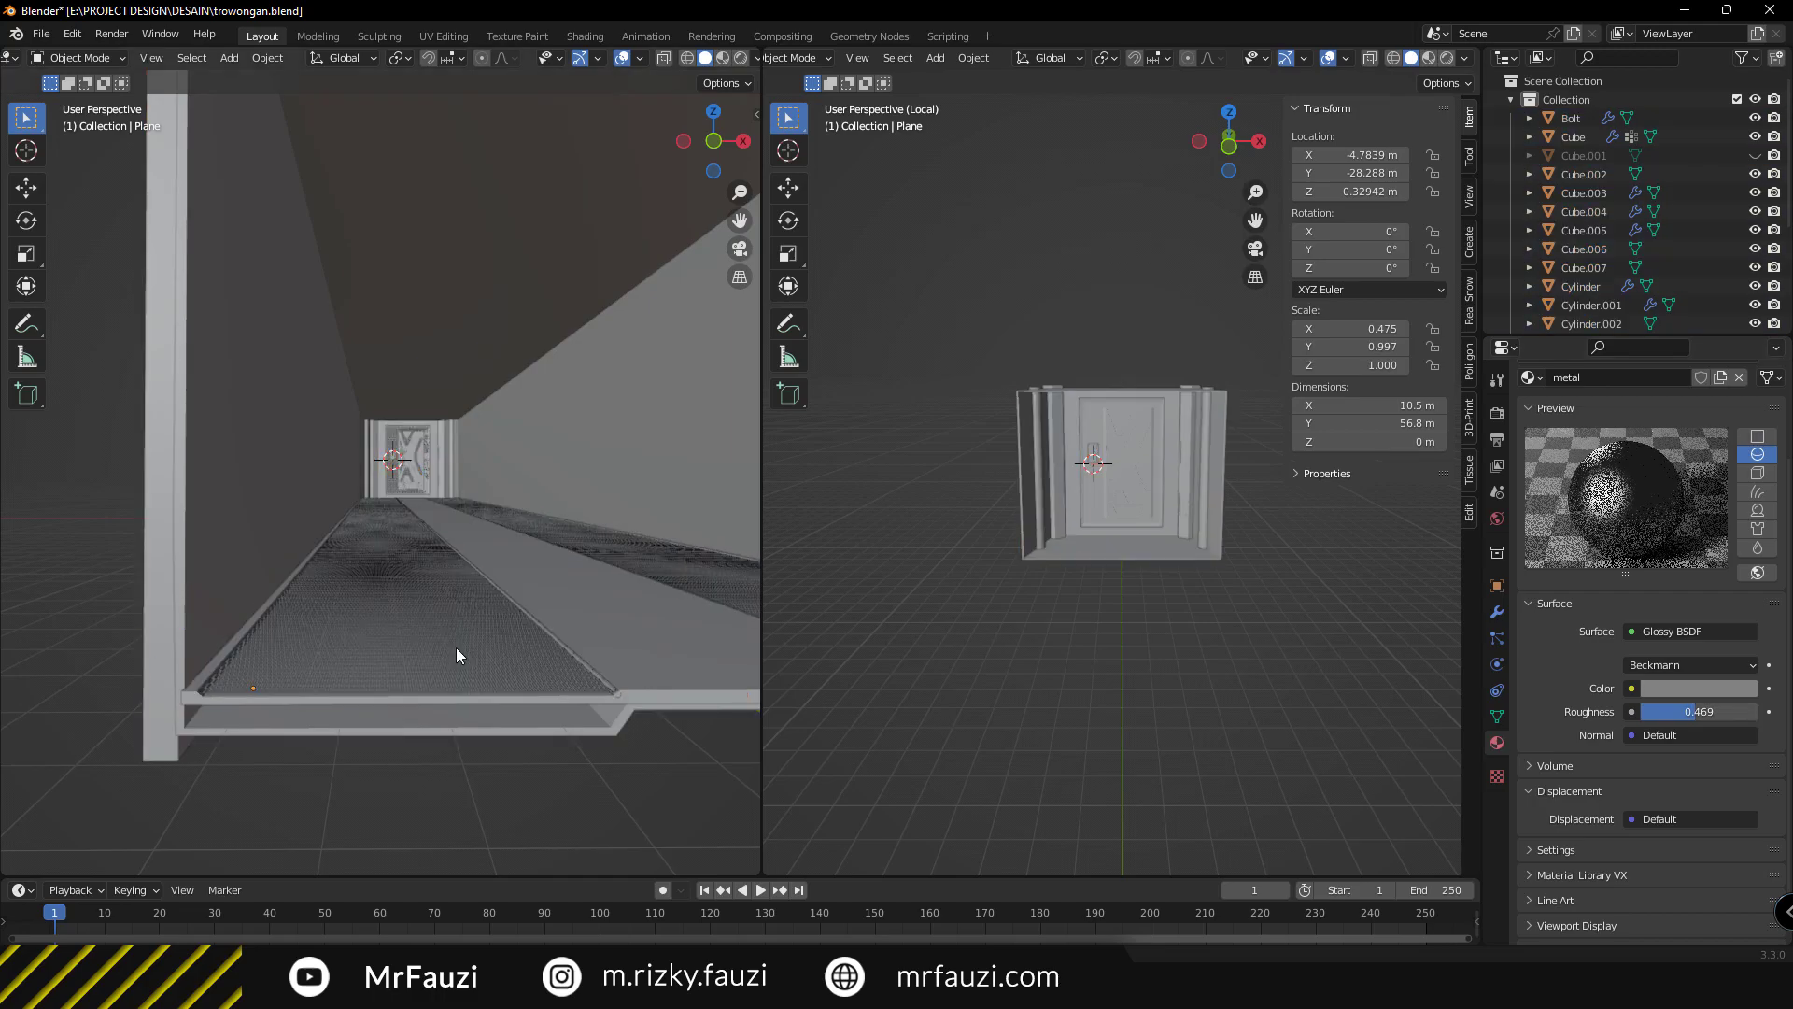
Use Material Preview shading, lower the floor roughness to 0.099, and show its shader nodes.
key(z)
click(472, 654)
scroll(453, 656, up, 2)
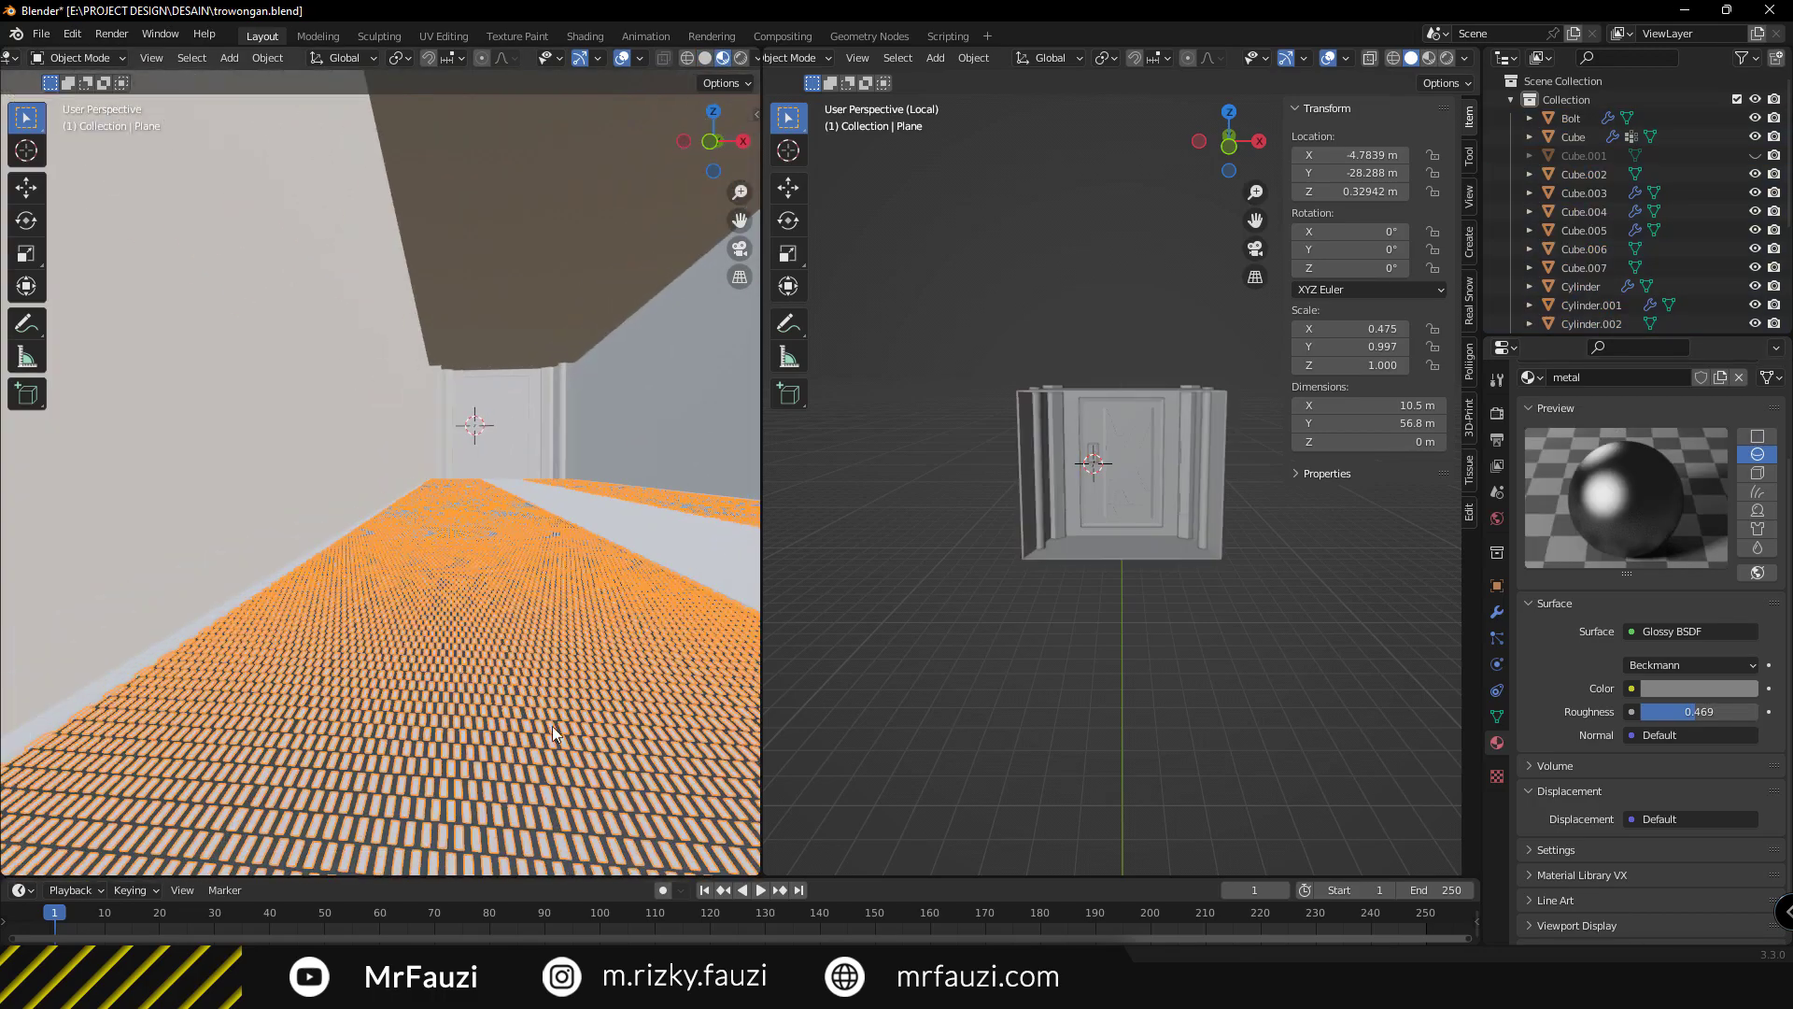
drag(1698, 712, 1658, 712)
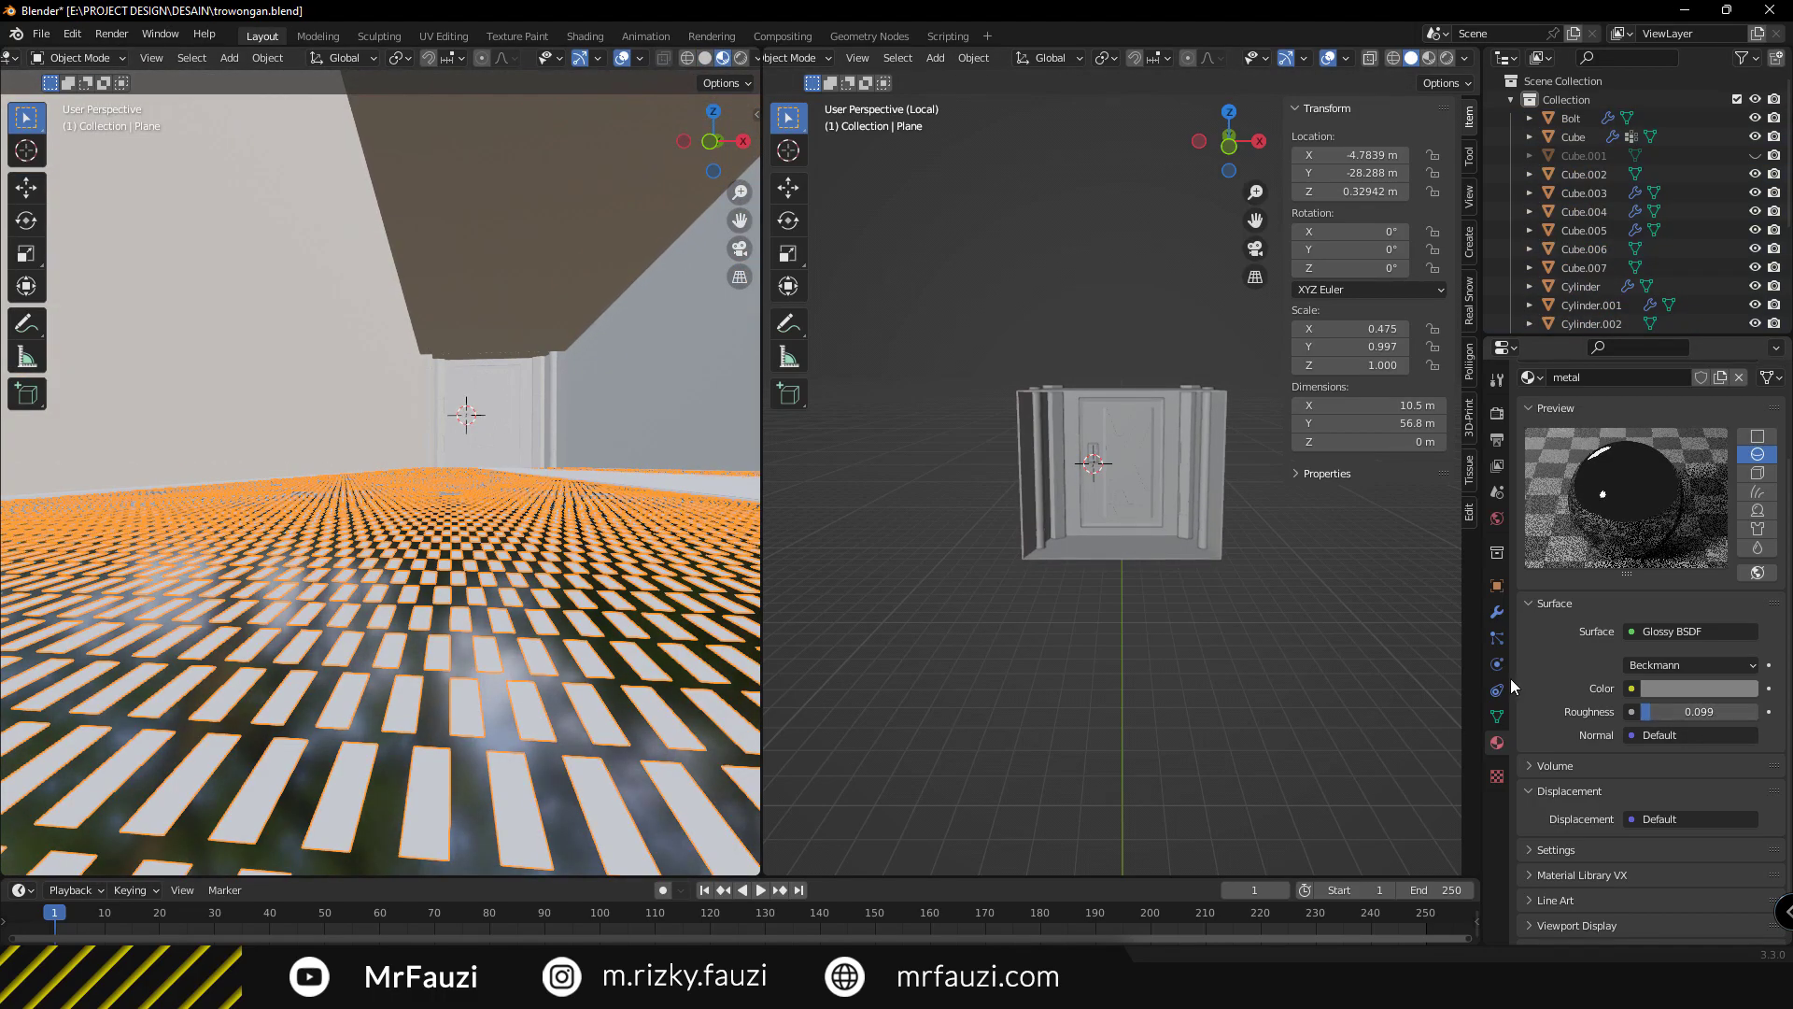
drag(760, 177, 605, 176)
click(628, 58)
click(700, 235)
Add a Noise Texture node feeding the Glossy BSDF colour.
key(shift+a)
text(nois)
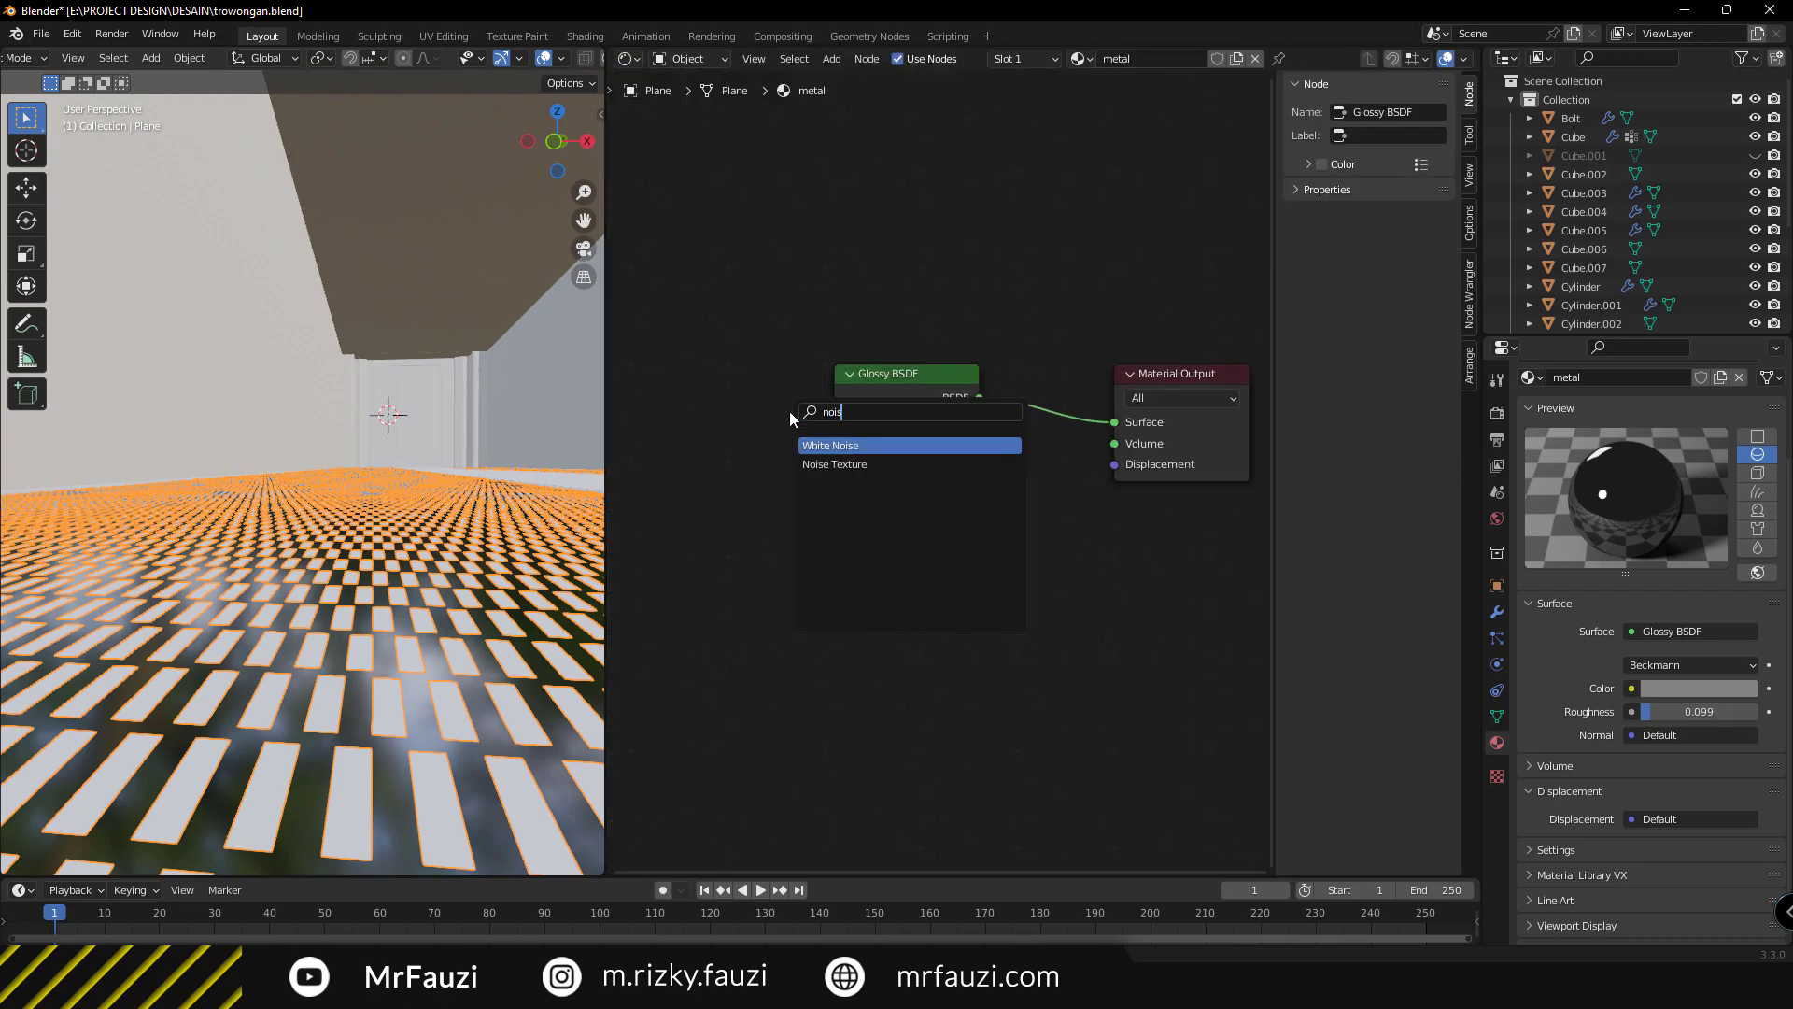
key(Return)
click(694, 383)
drag(773, 406, 833, 451)
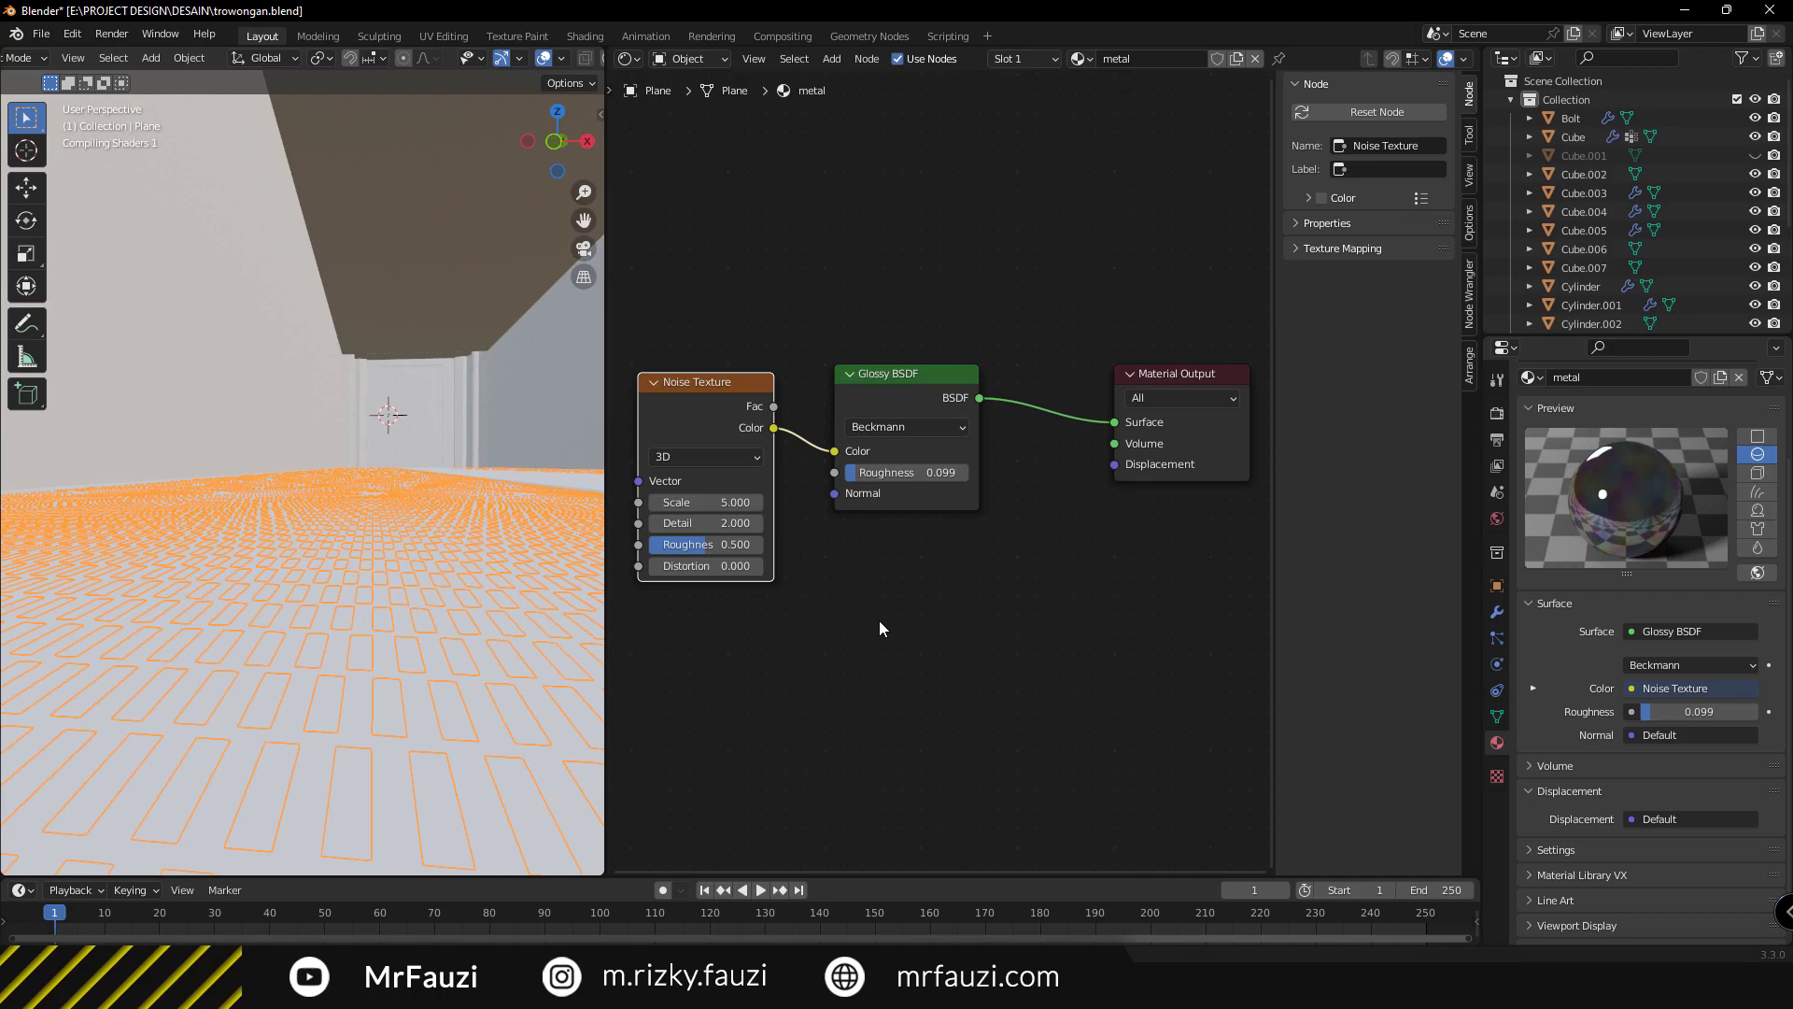
Insert a ColorRamp between noise and gloss, black stop at ~0.29, roughness 0.168.
key(shift+a)
text(color)
key(Return)
click(924, 523)
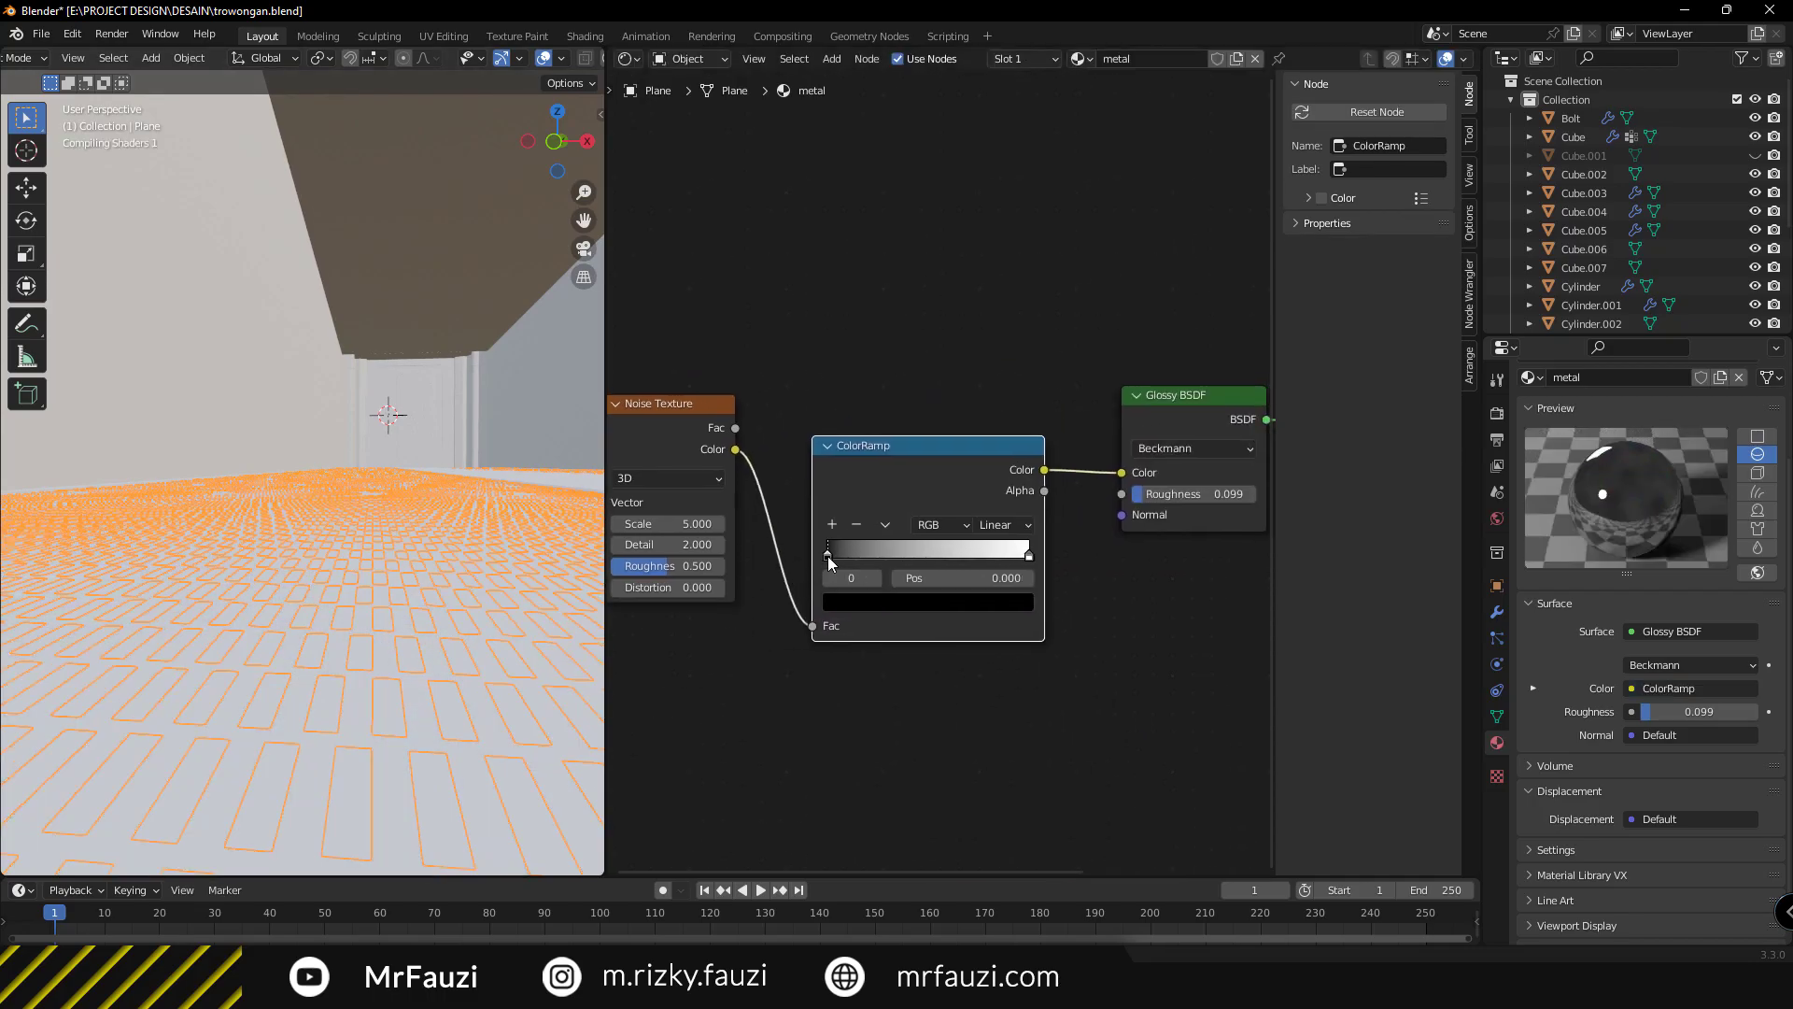
drag(828, 557, 899, 556)
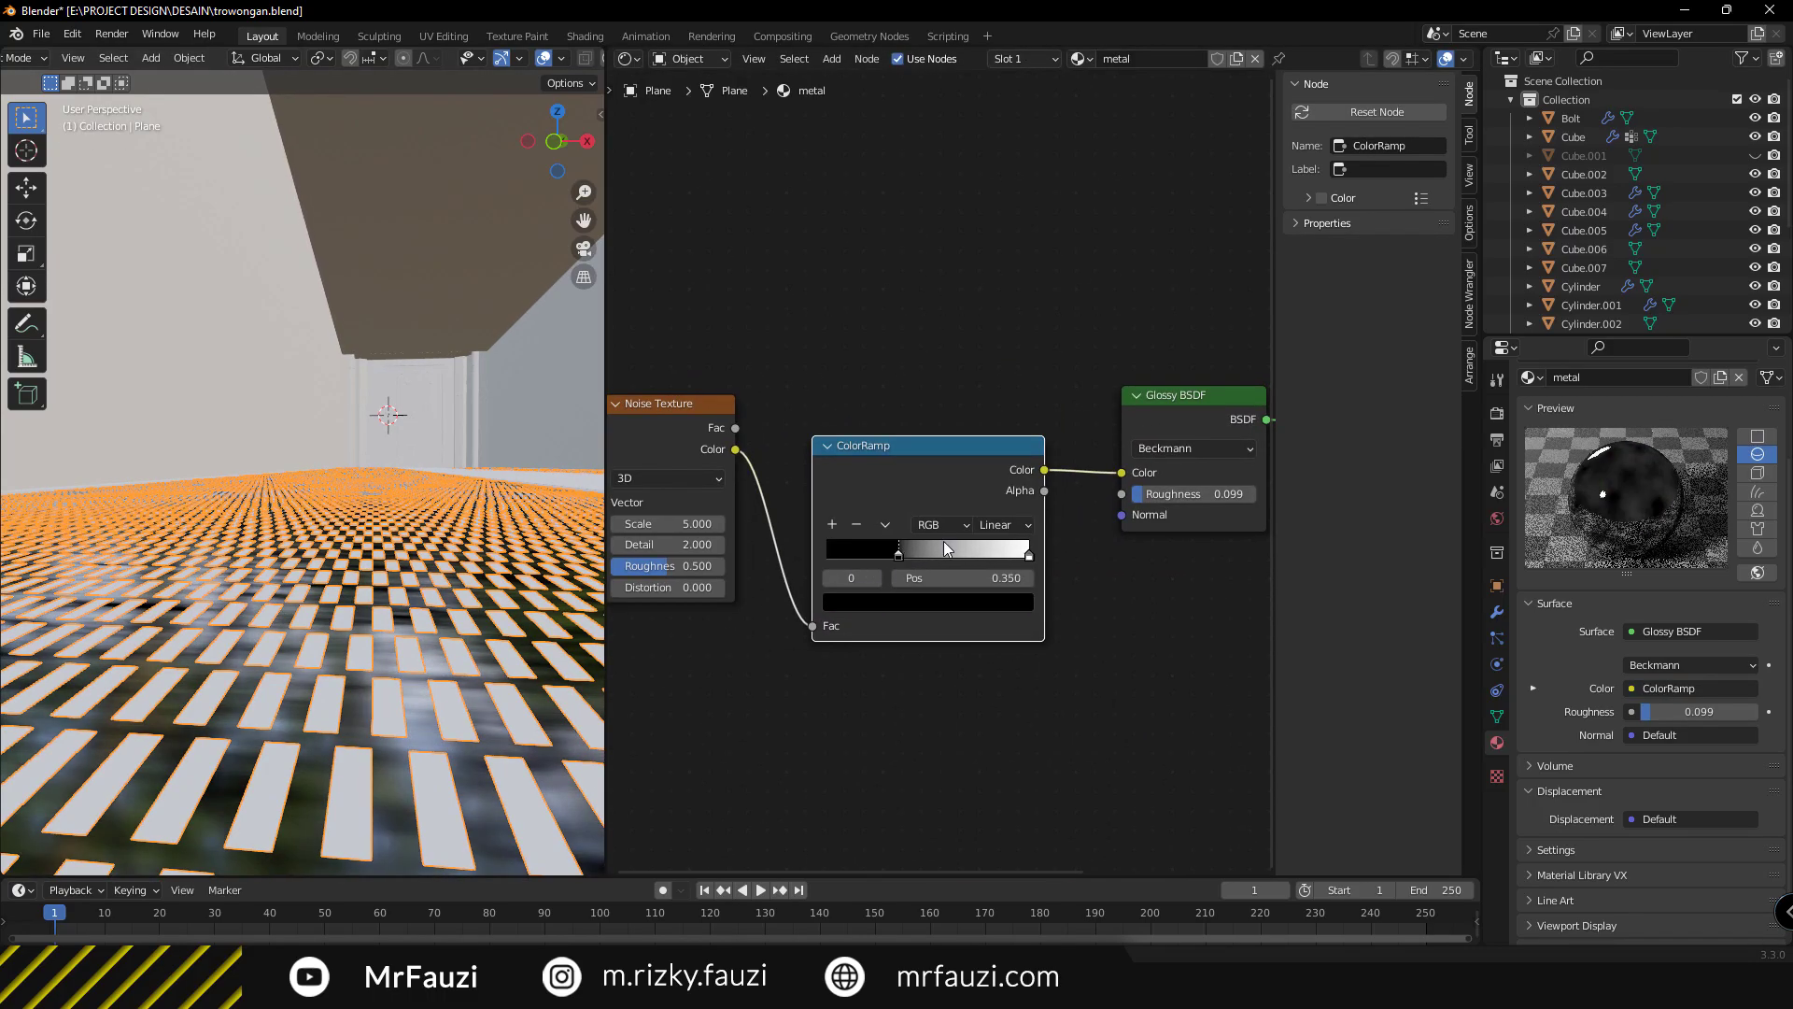
click(975, 602)
drag(898, 556, 889, 559)
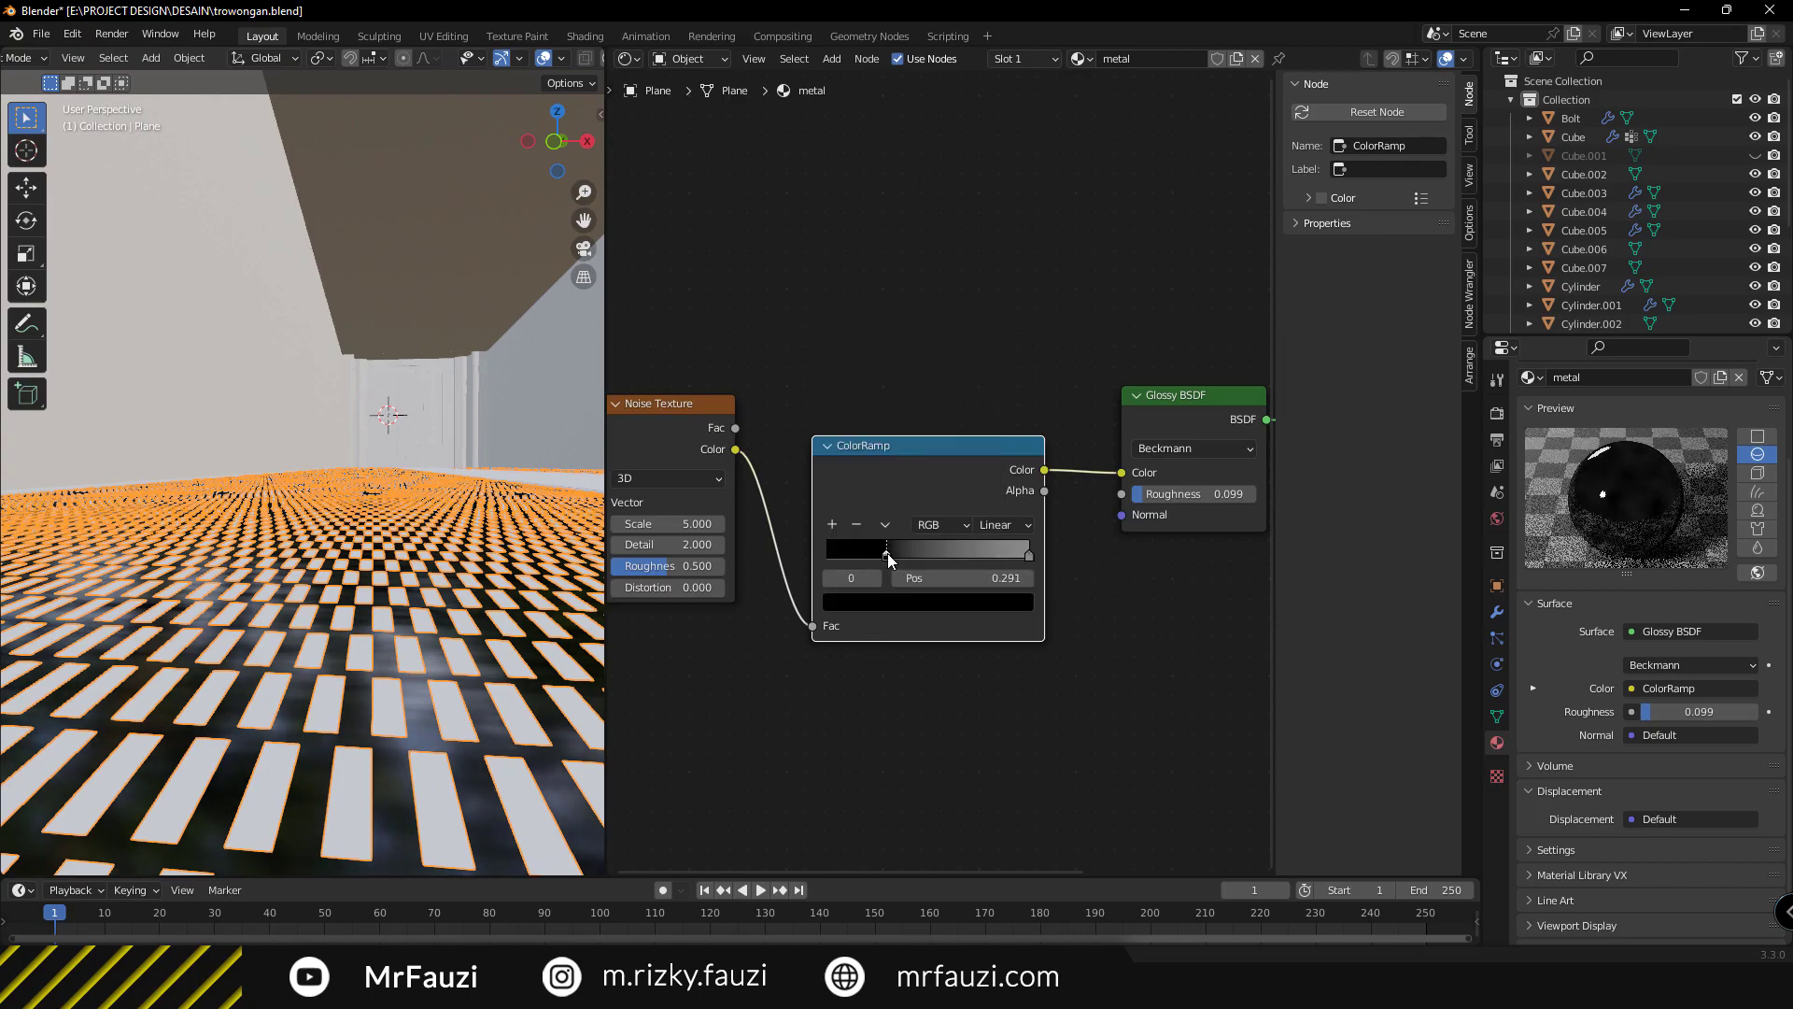
drag(1195, 493, 1213, 493)
mouse_move(407, 578)
middle_down()
mouse_move(367, 626)
mouse_move(297, 586)
middle_up()
scroll(389, 640, down, 5)
Darken the roof strips' blue emission and give the other strips a light material named 'light 3'.
click(297, 585)
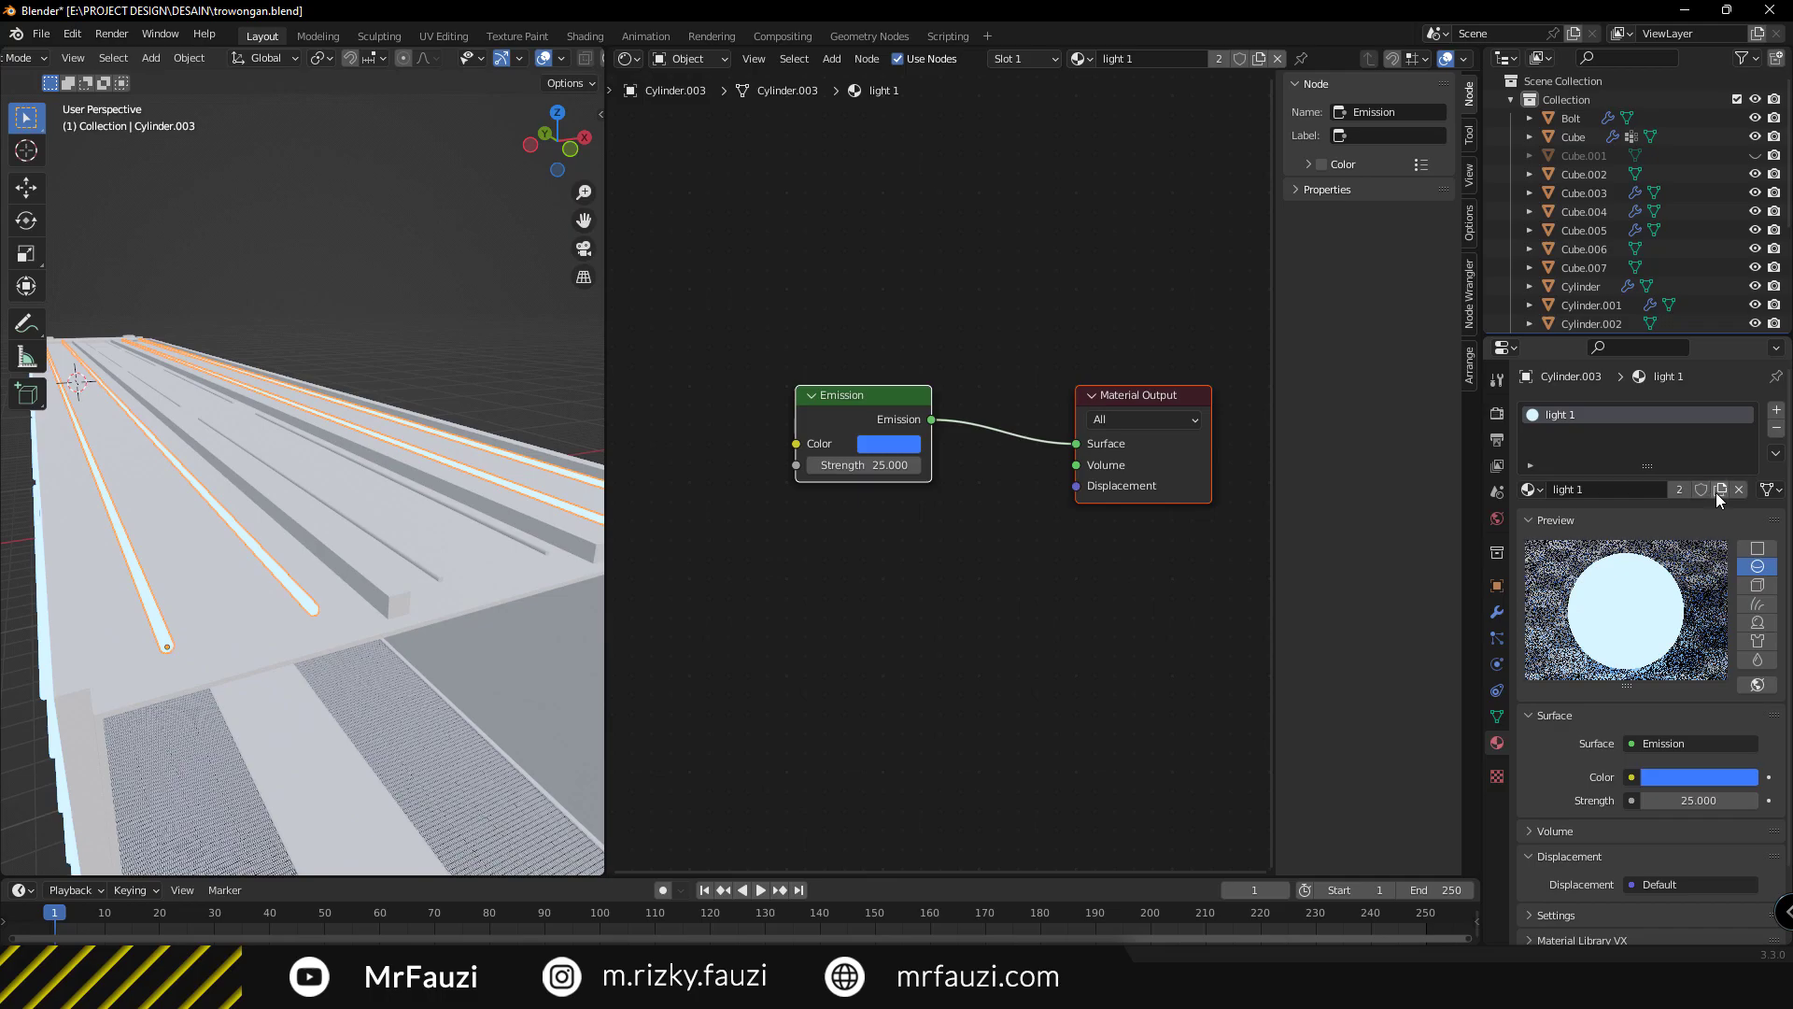
click(1698, 777)
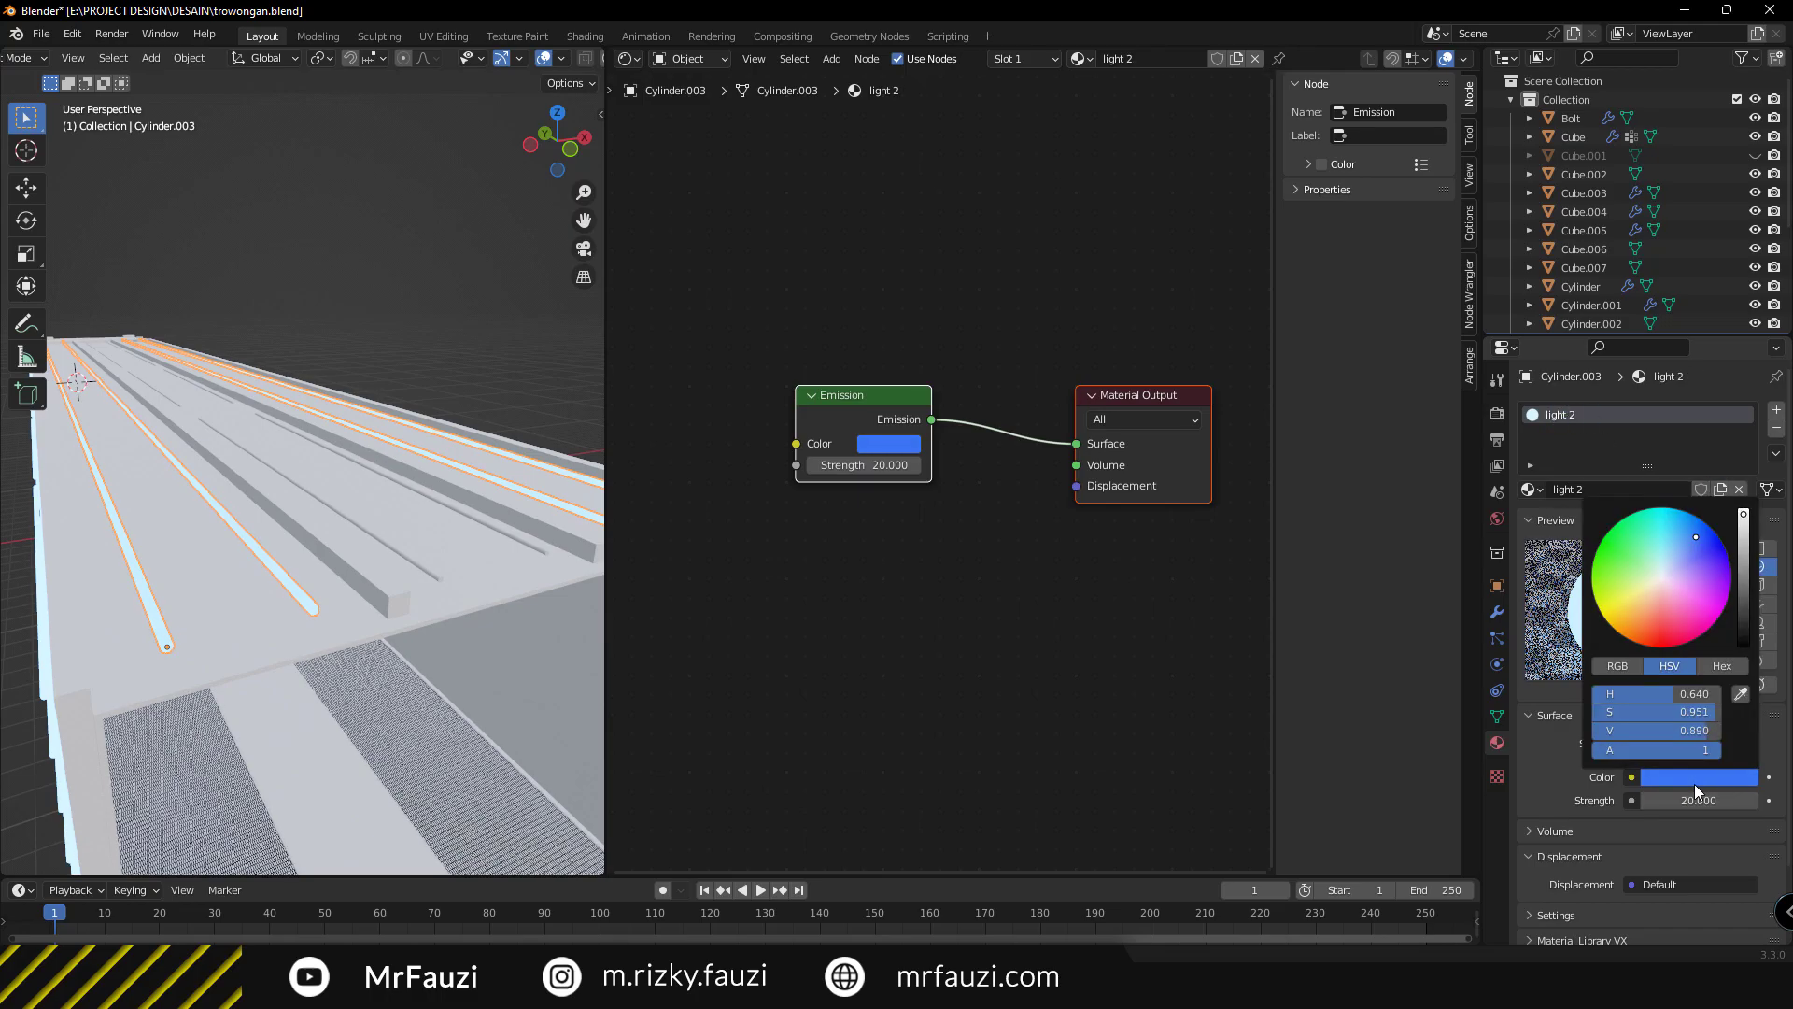
drag(1749, 523, 1749, 551)
middle_drag(327, 586, 280, 561)
click(186, 504)
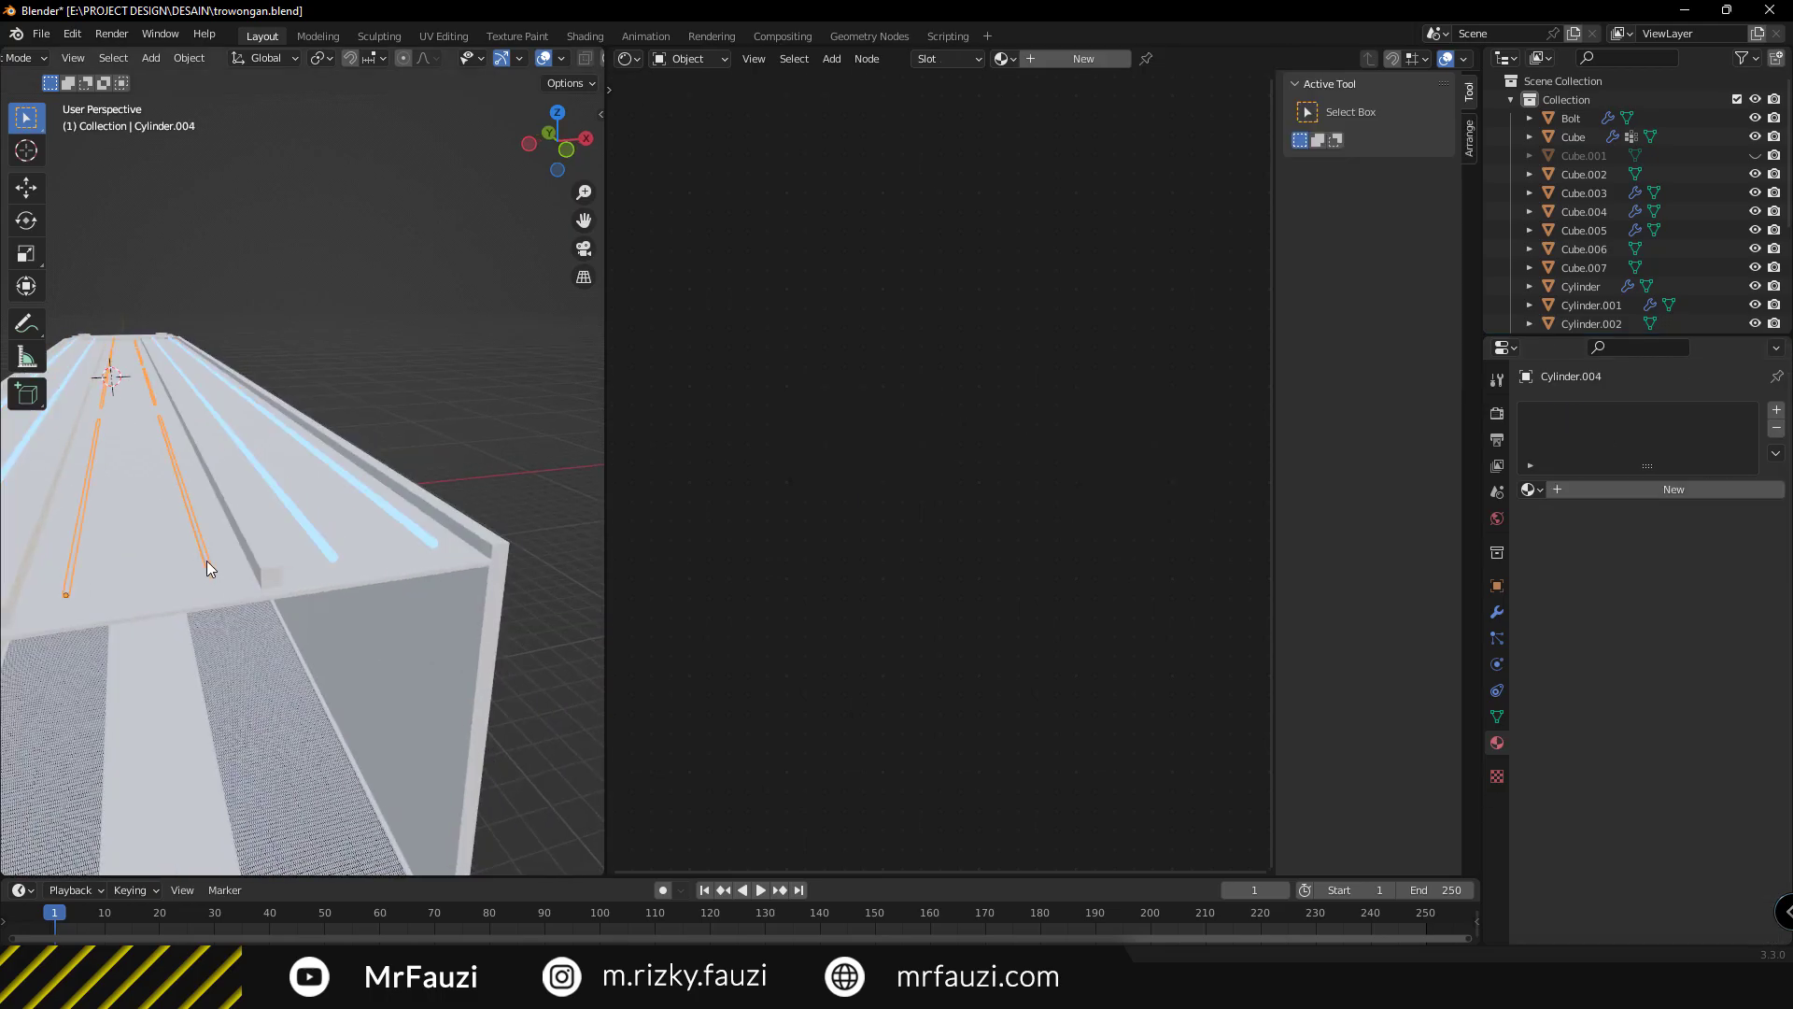
click(1529, 489)
click(1560, 588)
key(Return)
Give light 3 a darker blue emission with strength 12.
middle_drag(560, 579, 524, 557)
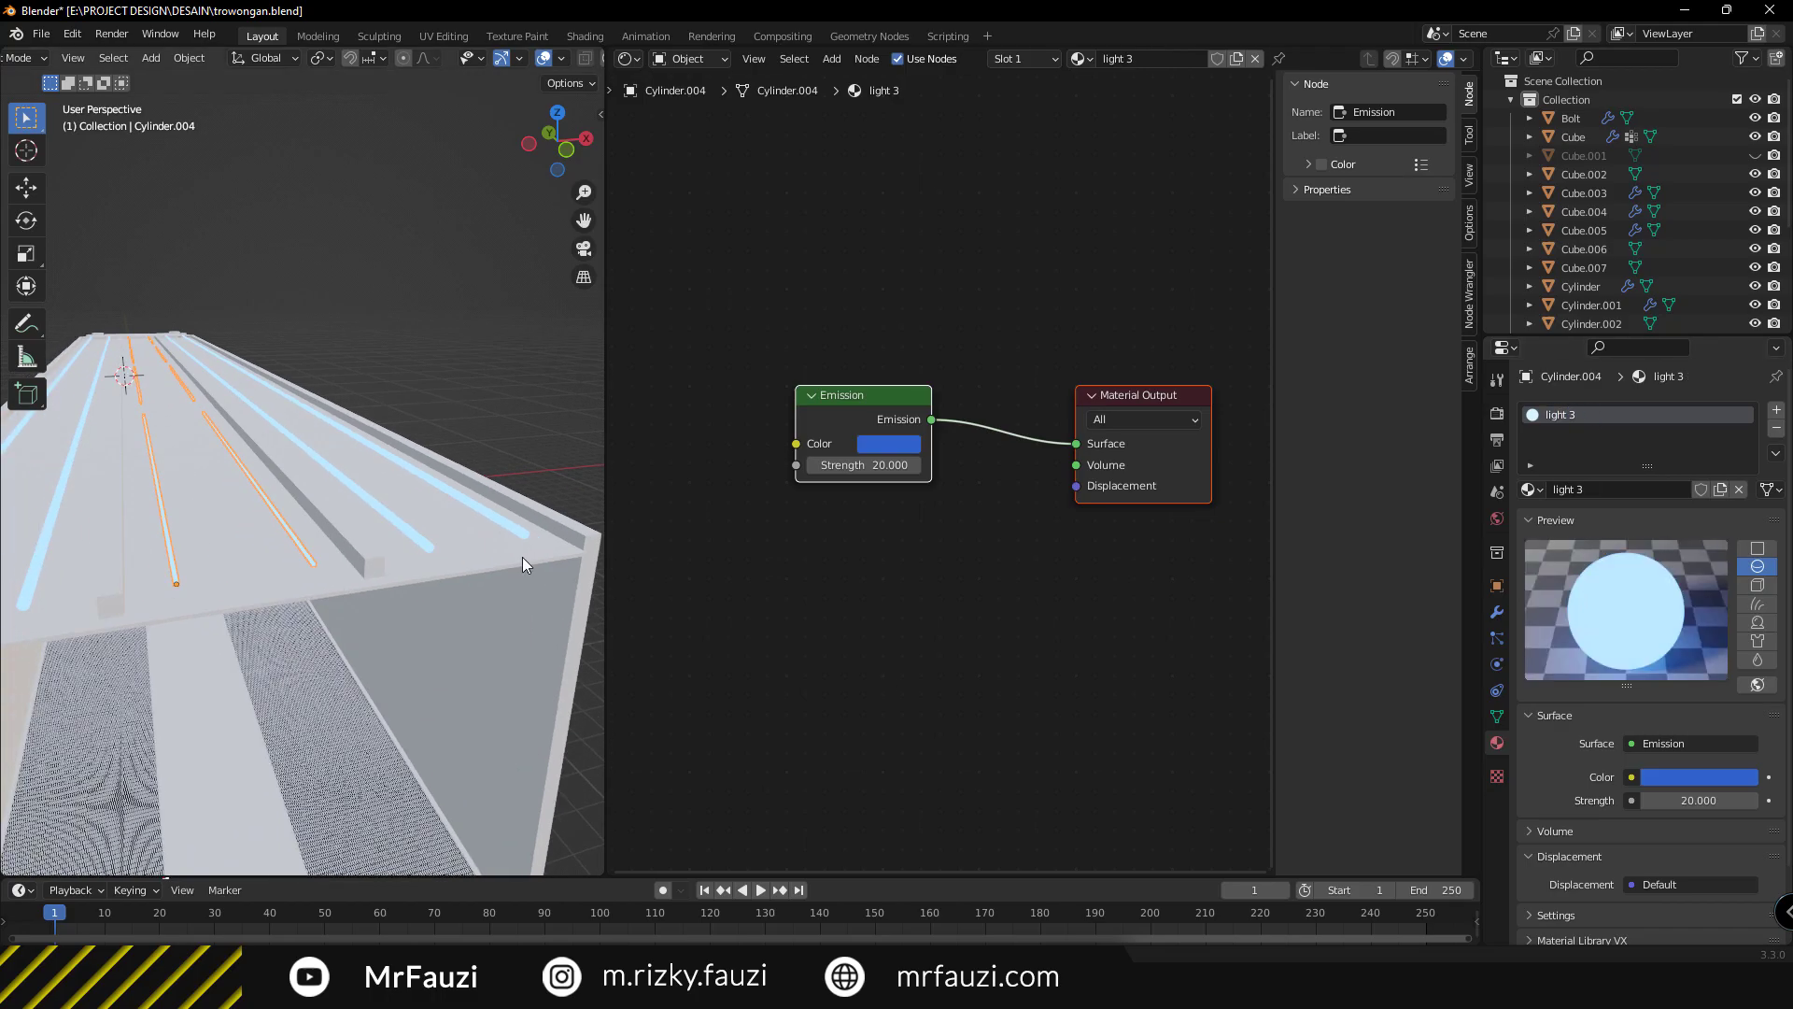
click(1699, 777)
drag(1749, 523, 1749, 551)
double_click(1698, 800)
text(10)
key(Return)
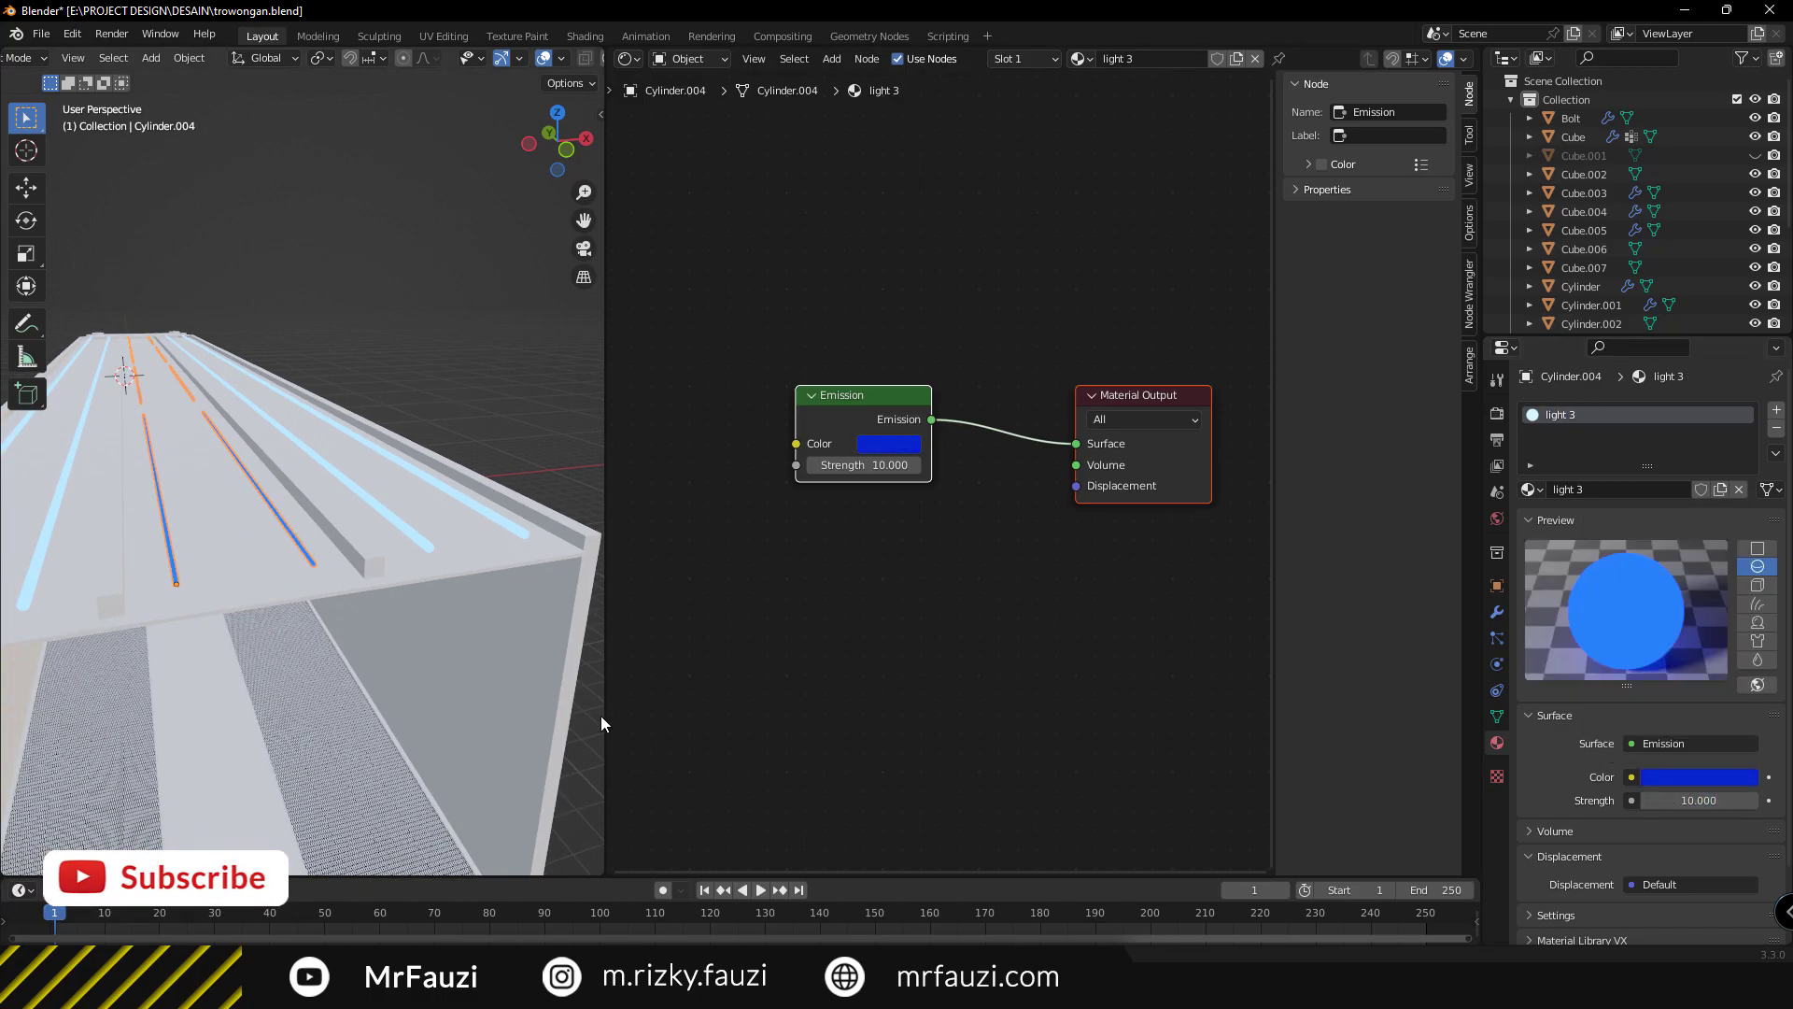
text(12)
key(Return)
scroll(329, 579, down, 2)
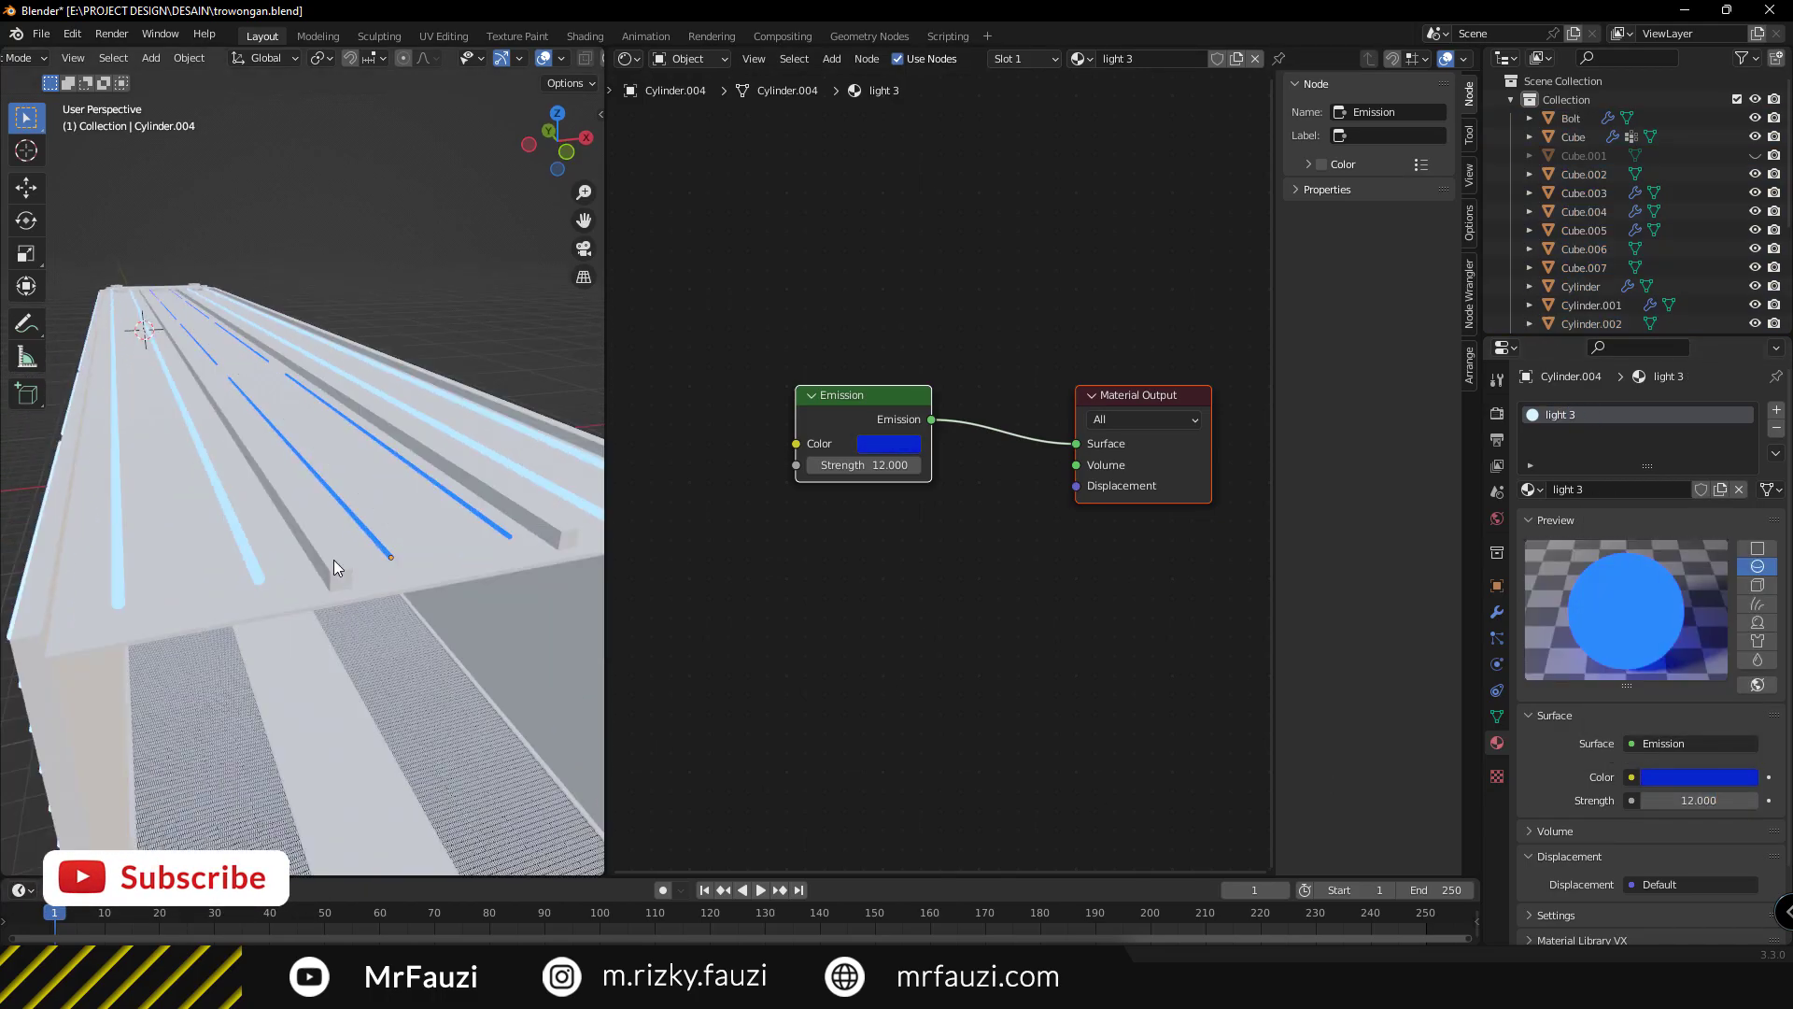
Give the roof rail a new Glossy BSDF material named 'metal 2'.
click(334, 558)
click(1531, 489)
click(1673, 488)
double_click(1576, 415)
text(metal 2)
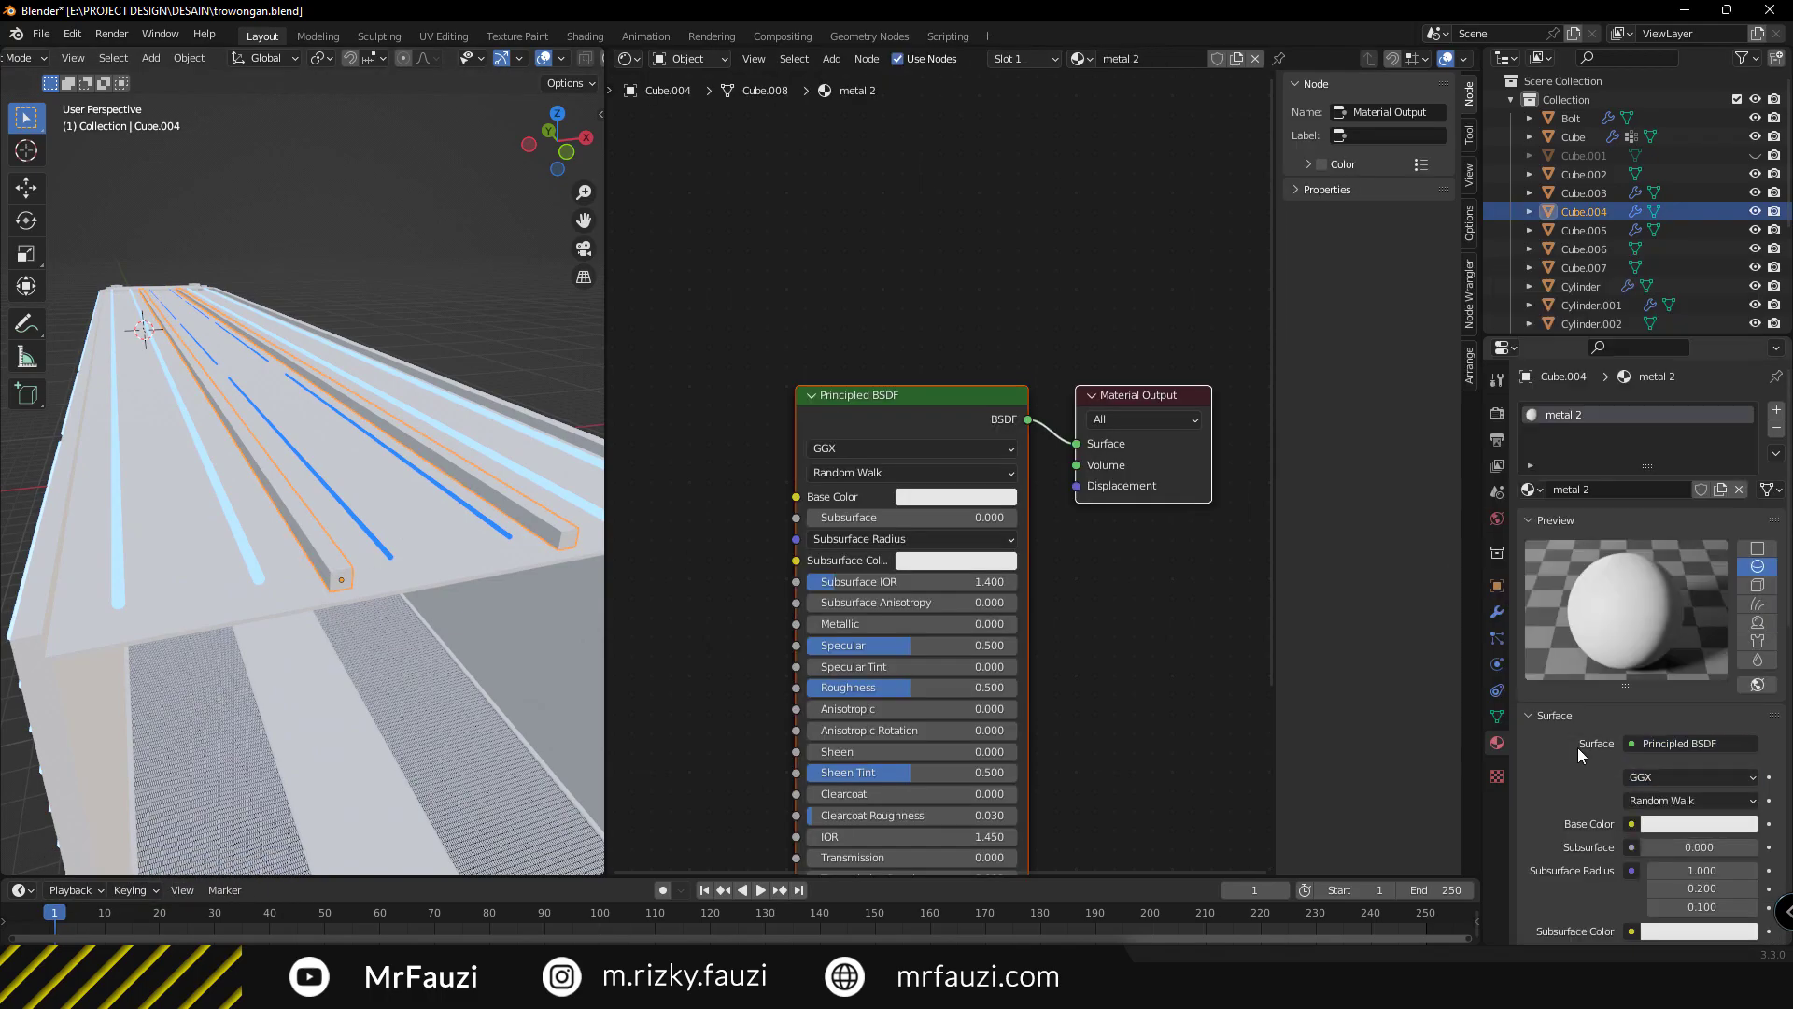
click(1643, 743)
click(1539, 416)
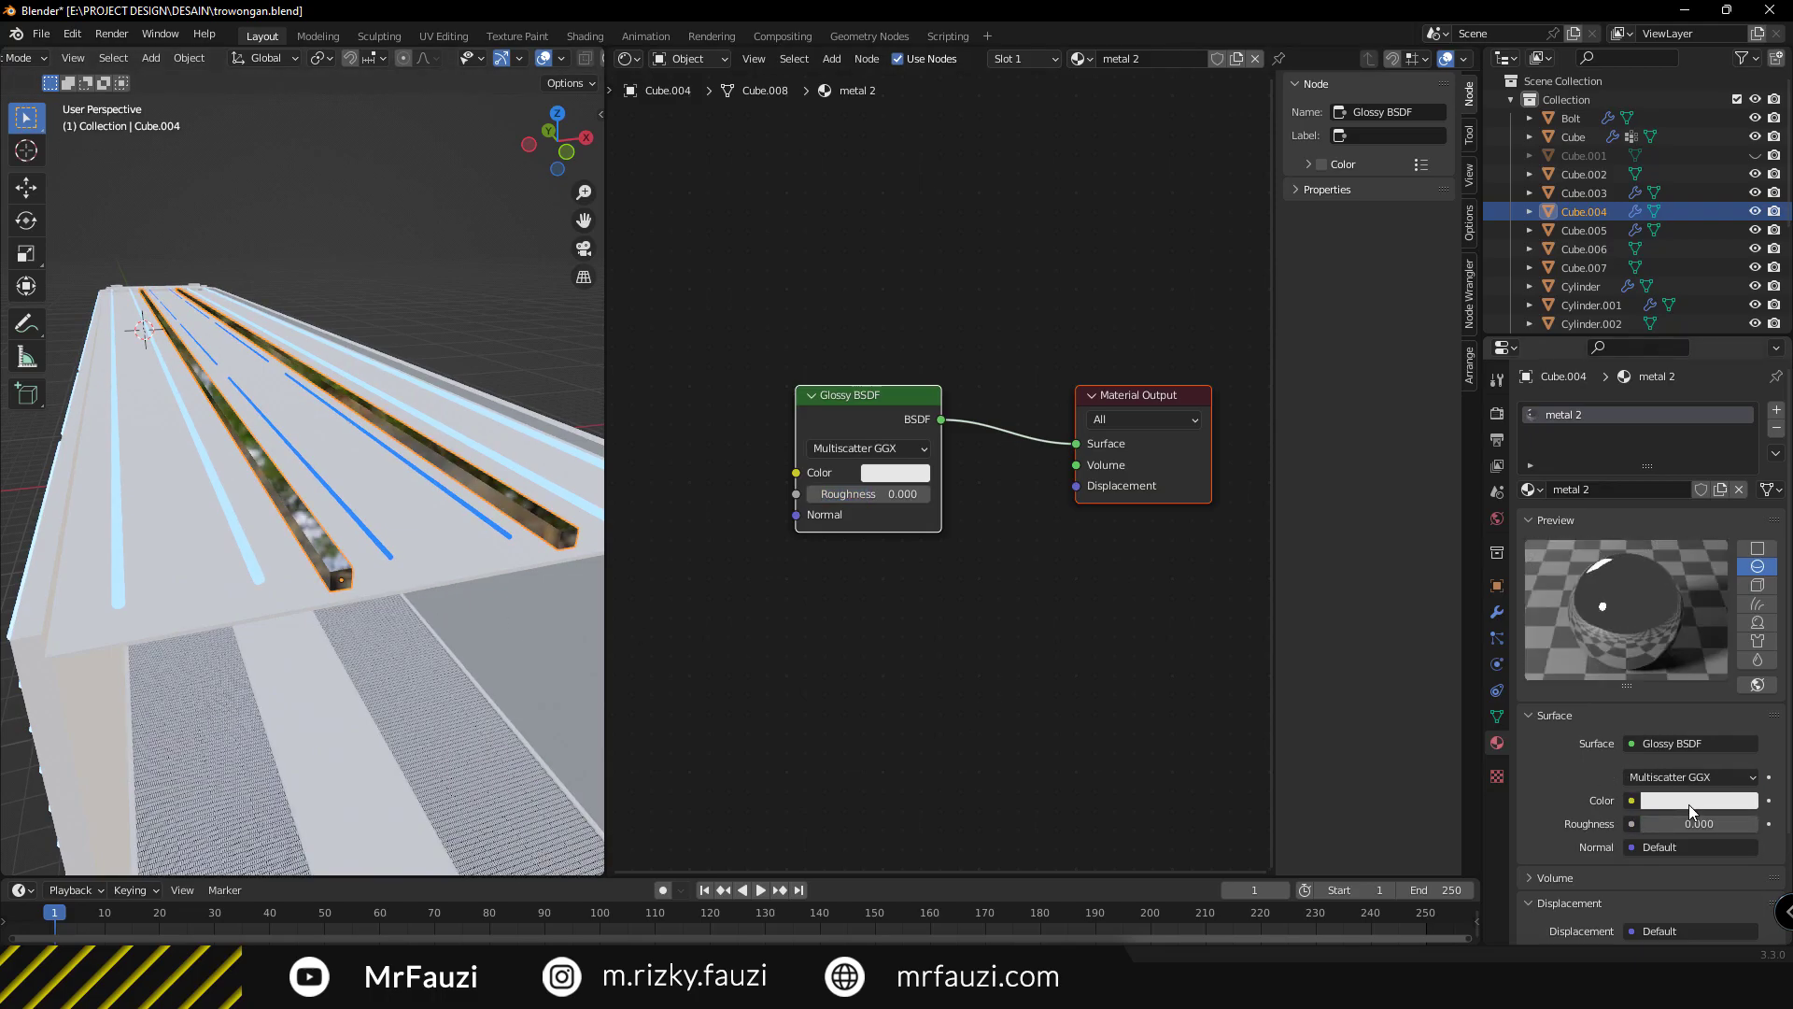
Select the second rail sharing metal 2, then an interior wall piece.
middle_drag(287, 613, 532, 591)
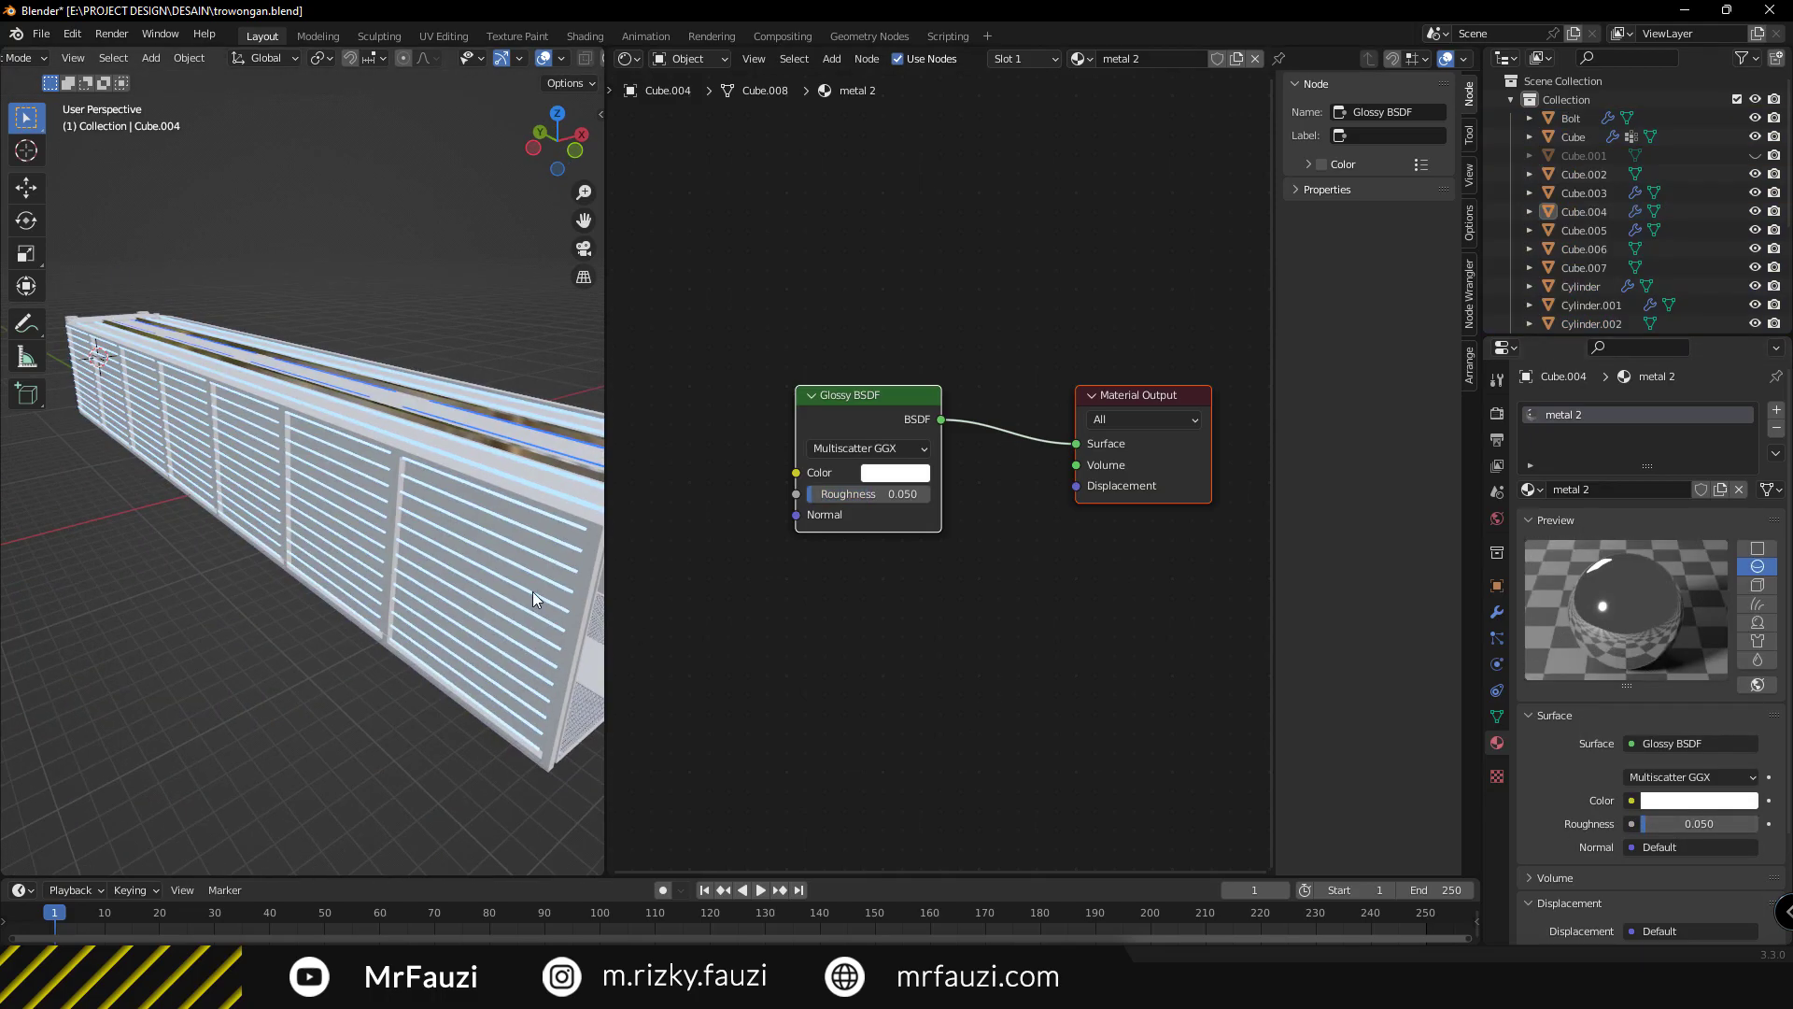
click(349, 579)
middle_drag(349, 579, 280, 523)
scroll(350, 563, up, 5)
click(327, 383)
scroll(309, 541, up, 3)
Give the end wall a new grey material named 'base' with lower specular.
click(1587, 490)
double_click(1592, 414)
text(base)
key(Return)
scroll(280, 523, up, 4)
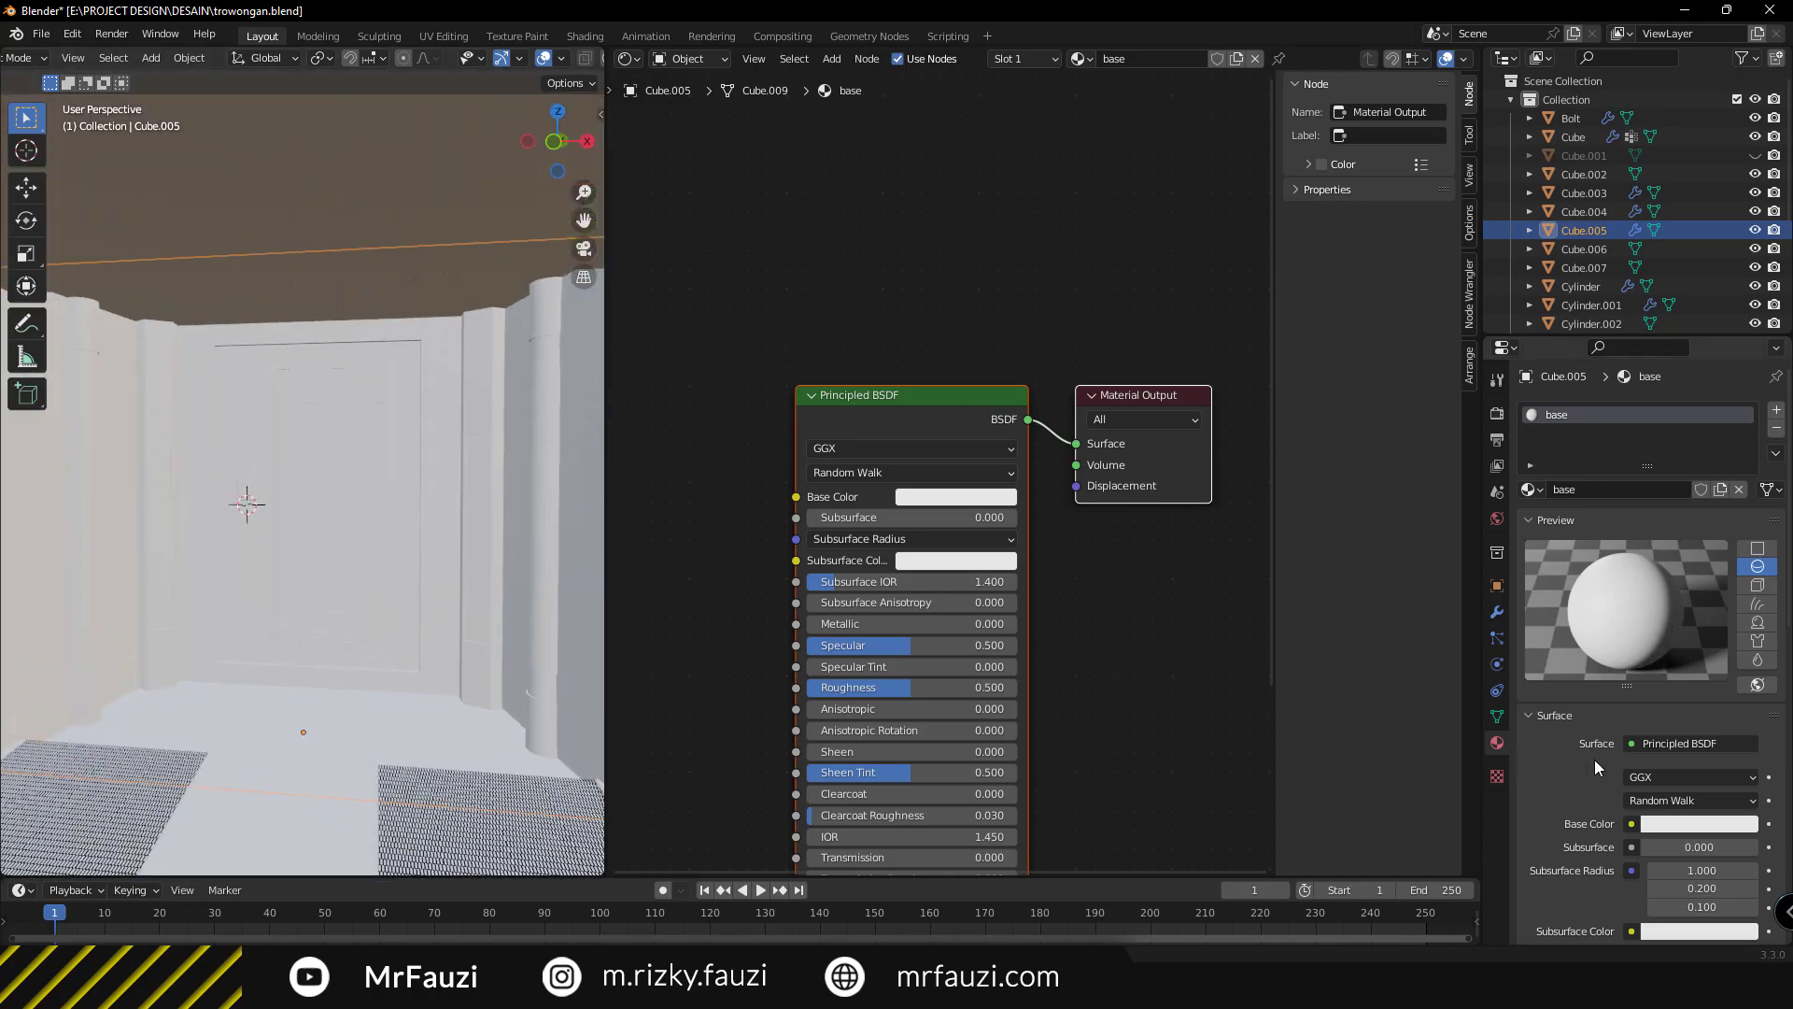
scroll(1027, 373, up, 2)
click(1027, 317)
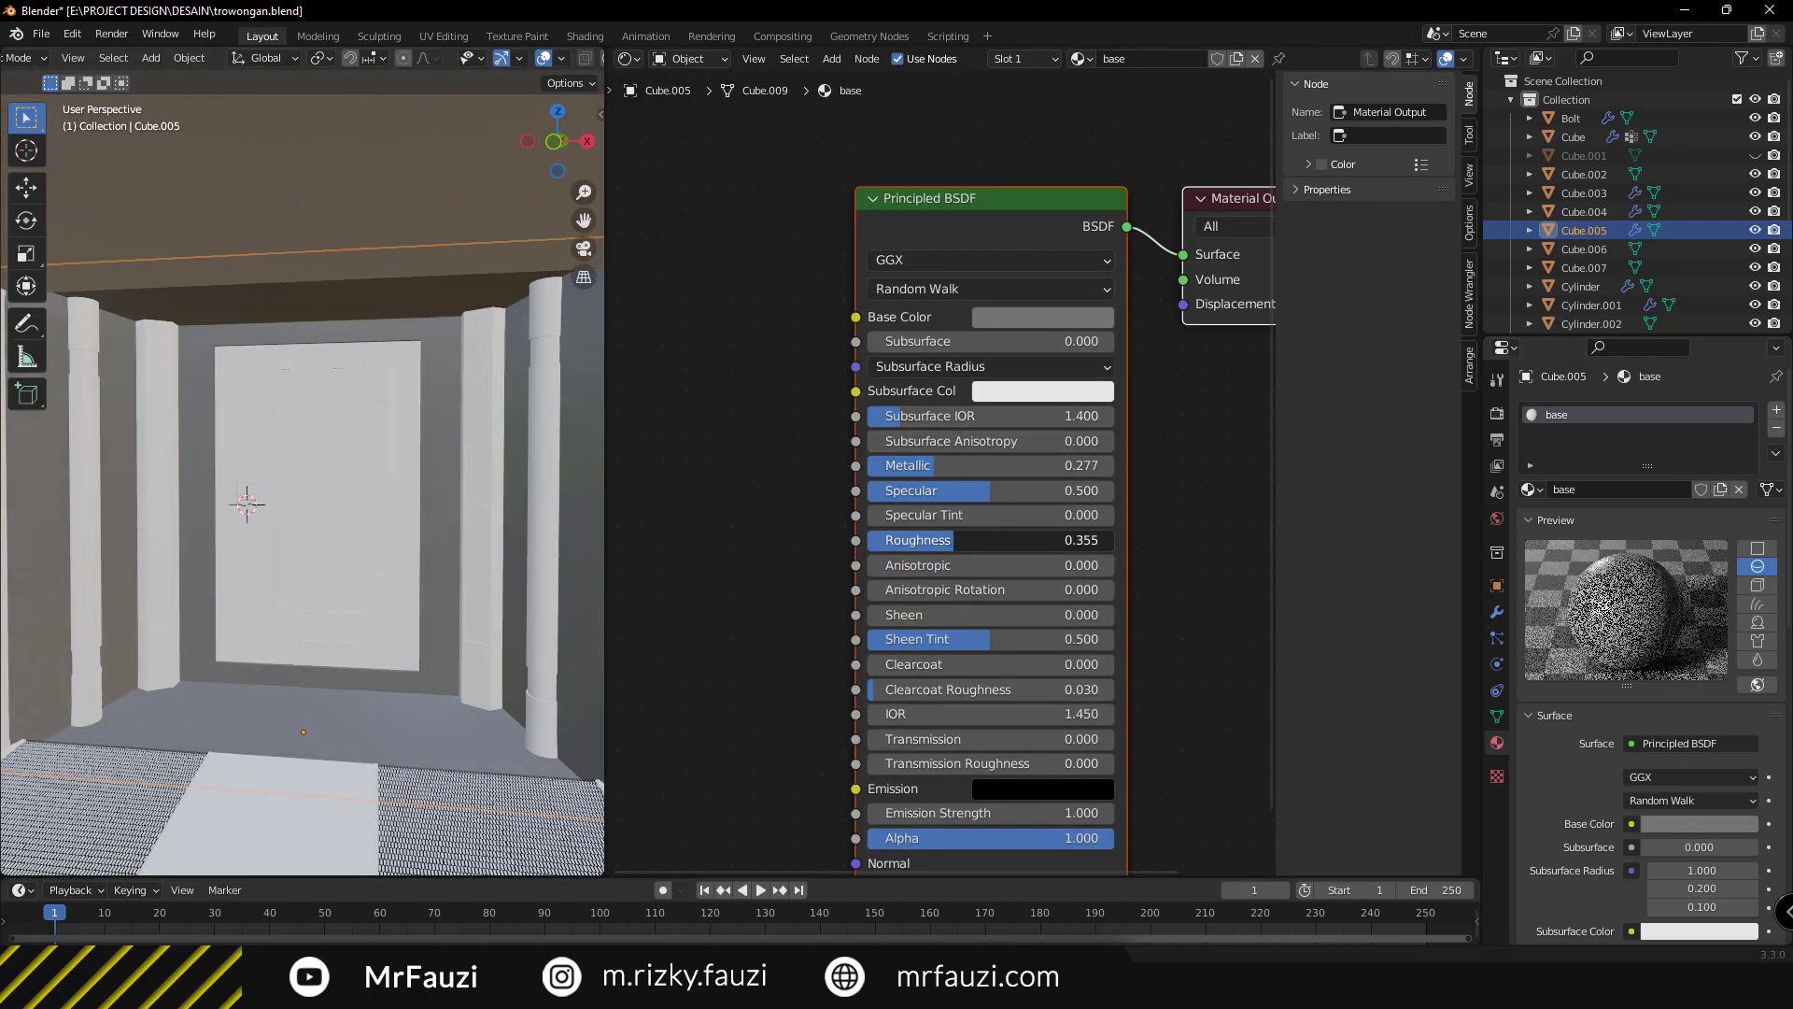
text(0)
drag(1003, 490, 978, 490)
Drive the base colour with a ColorRamp node, black stop at about 0.47.
scroll(204, 507, down, 2)
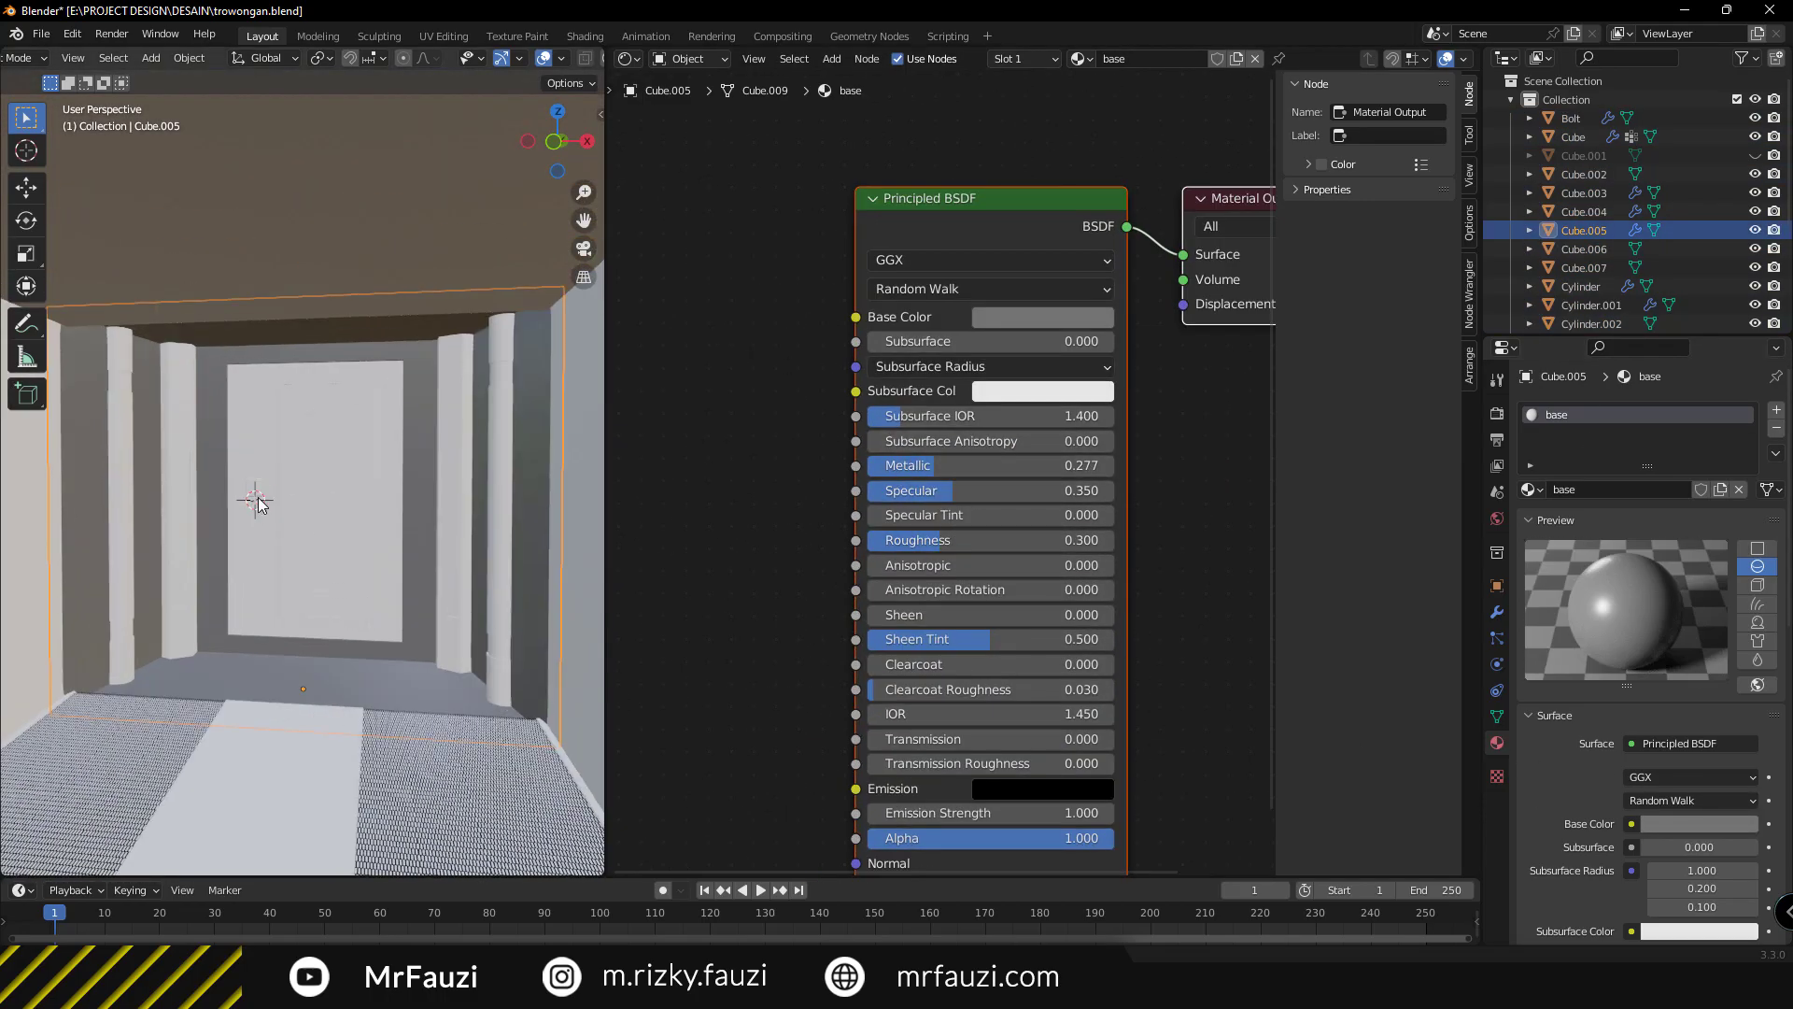
middle_drag(736, 401, 841, 424)
key(shift+a)
text(color ramp)
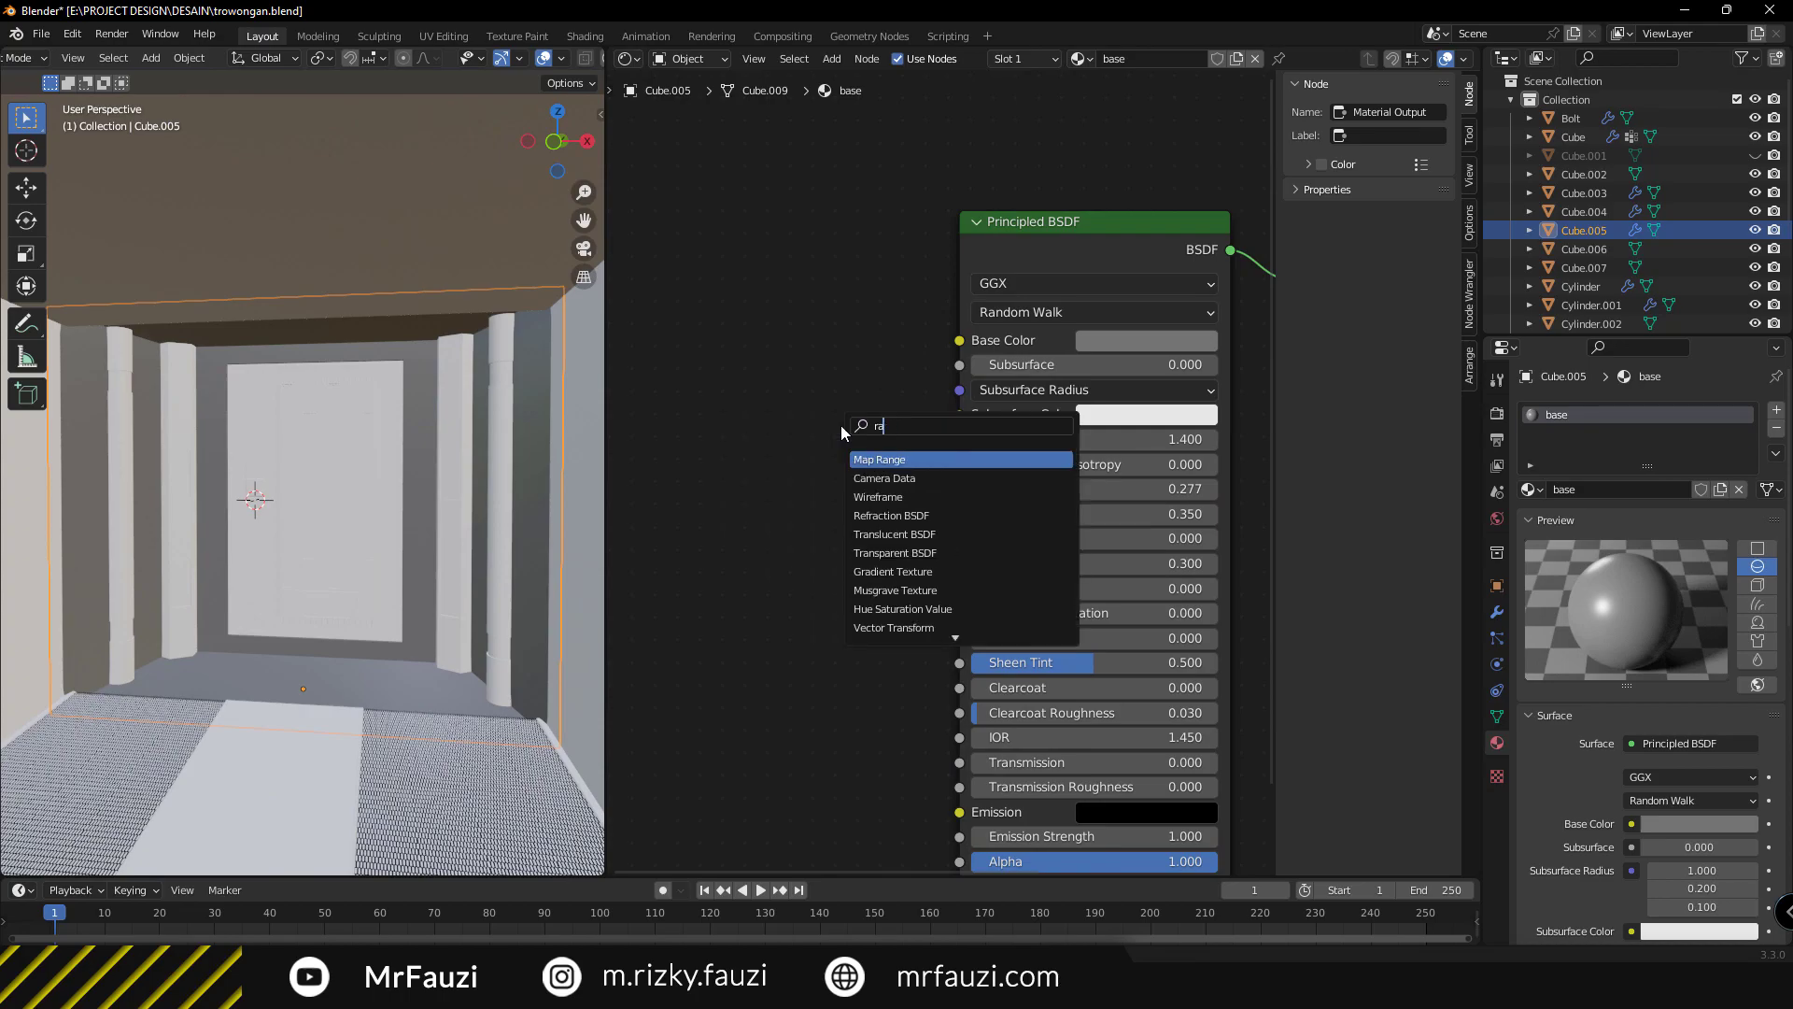
key(Return)
click(607, 317)
drag(872, 340, 959, 340)
middle_drag(959, 340, 1192, 373)
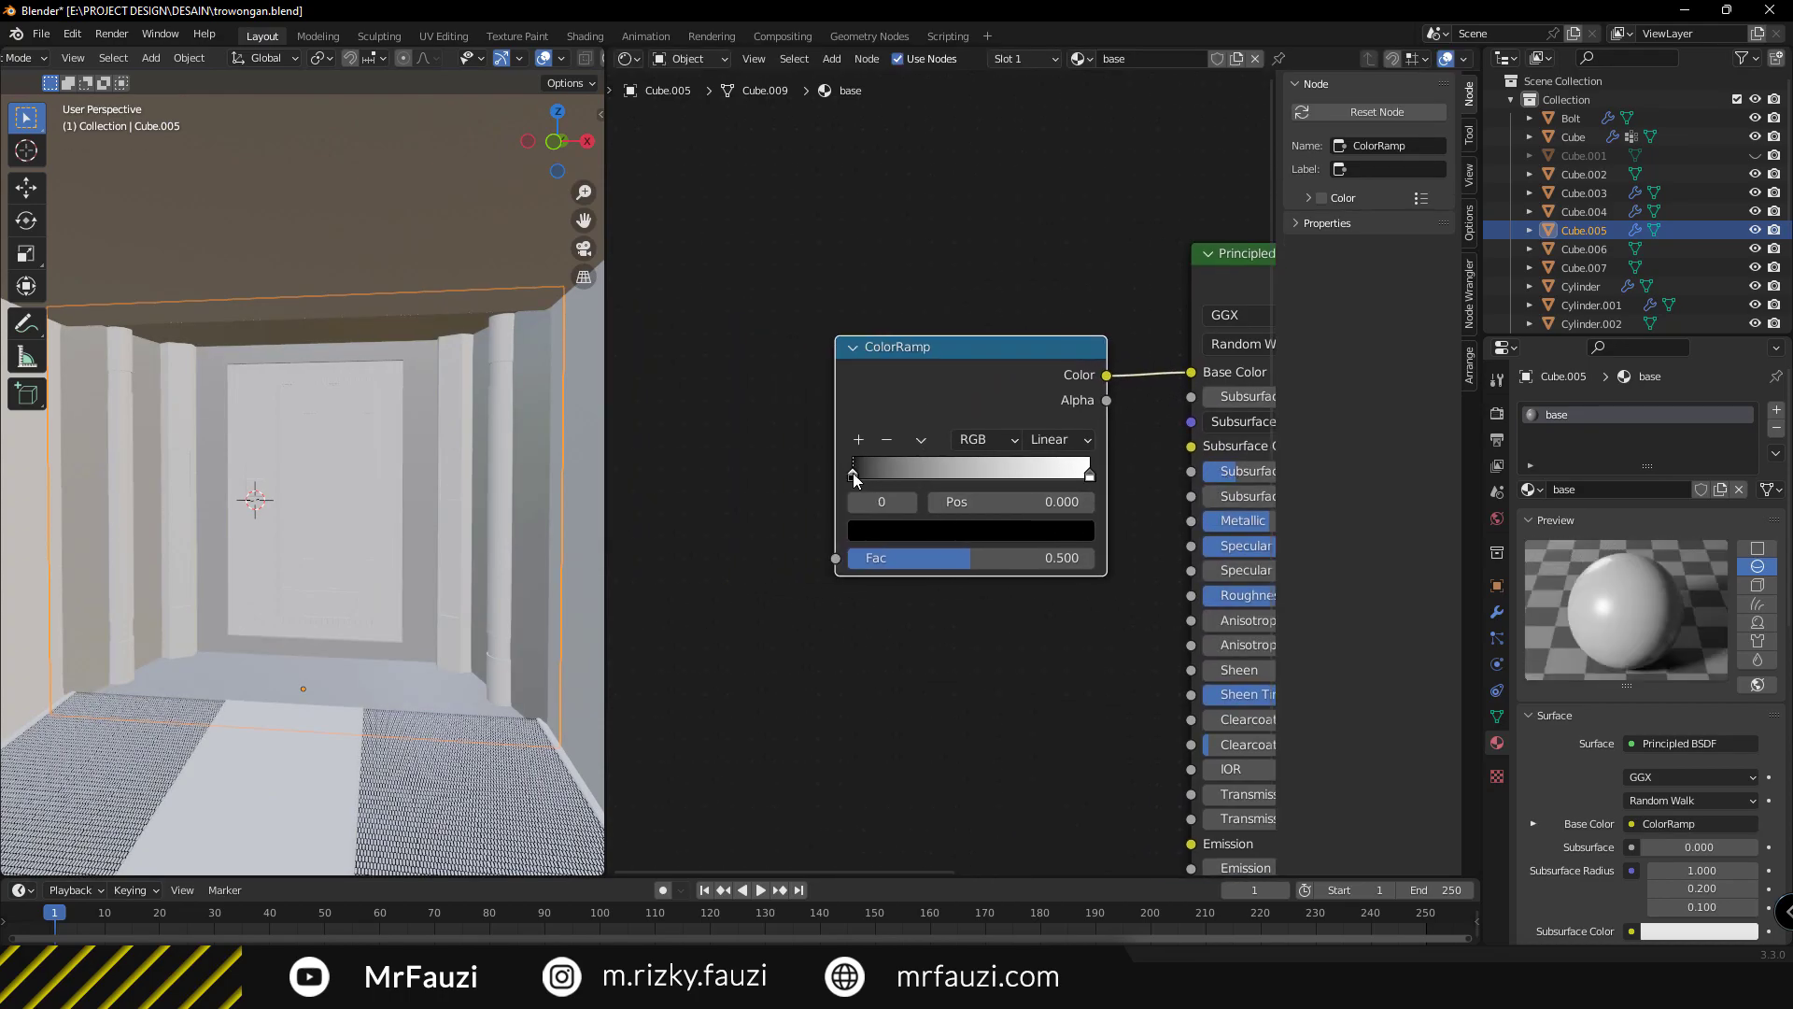
drag(852, 474, 970, 479)
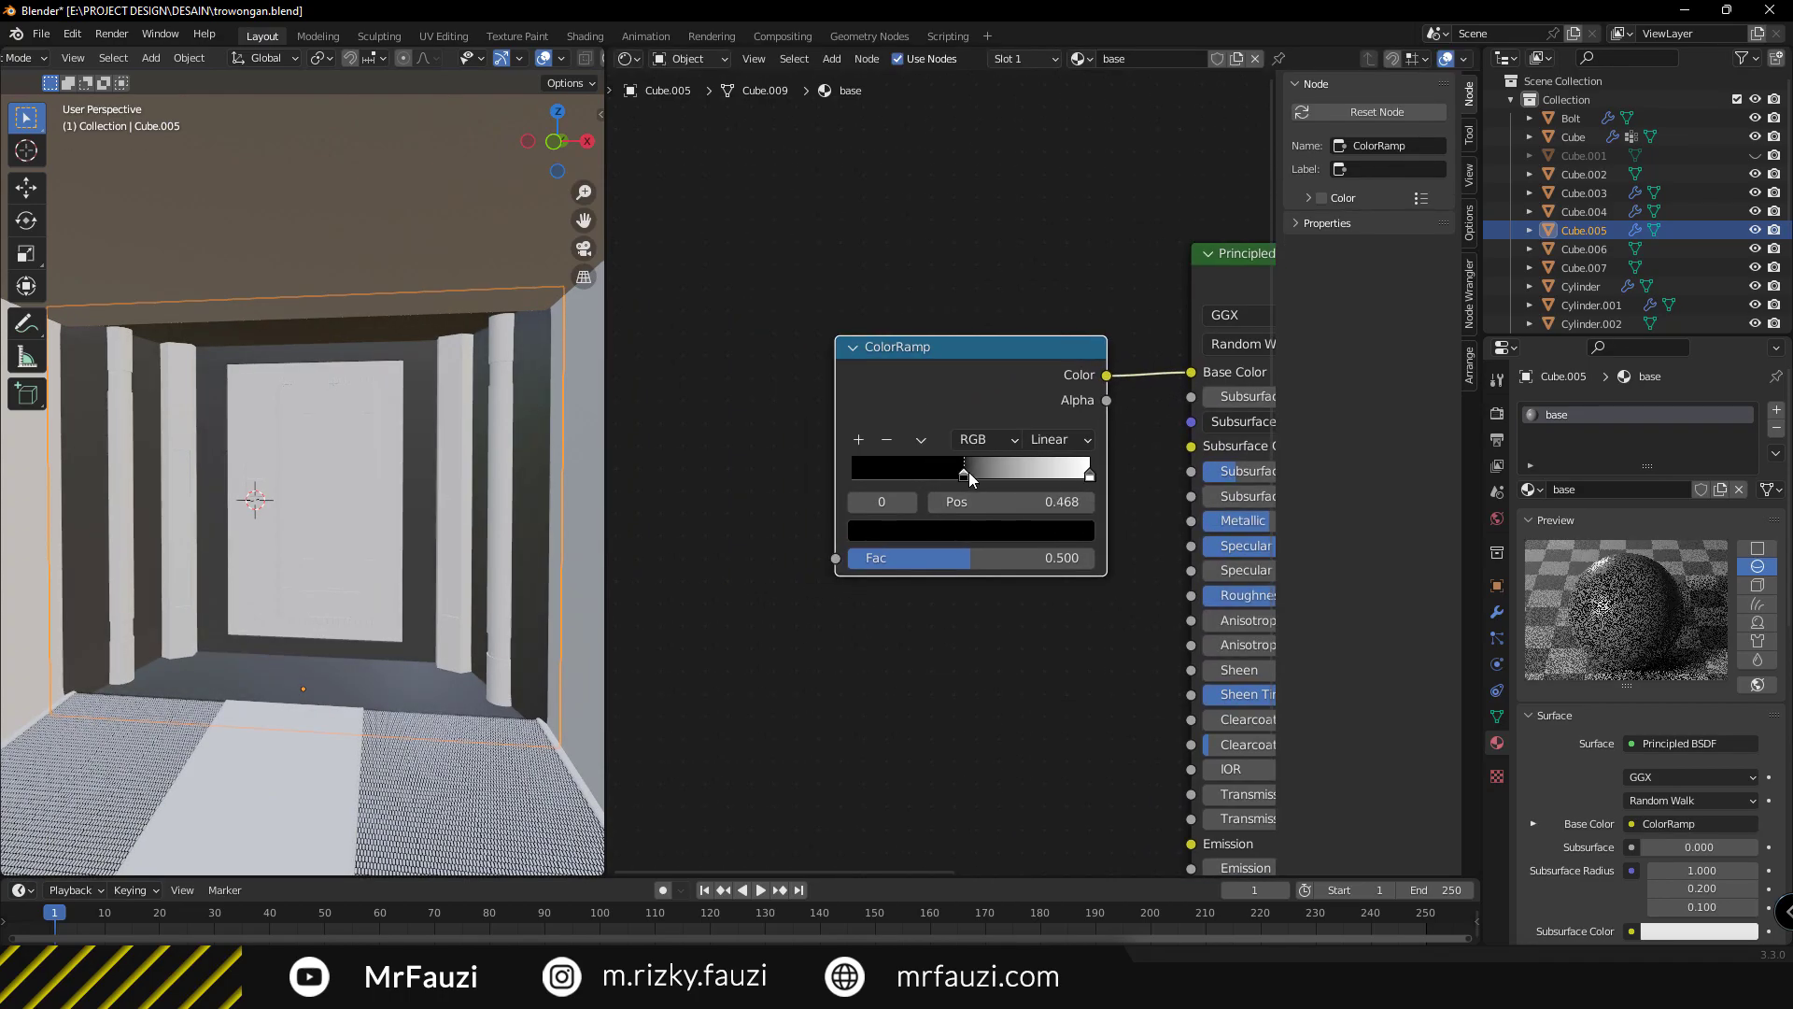
Rename the door's material 'door', darken it, set roughness 0.250 and metallic about 0.691.
click(170, 714)
click(245, 523)
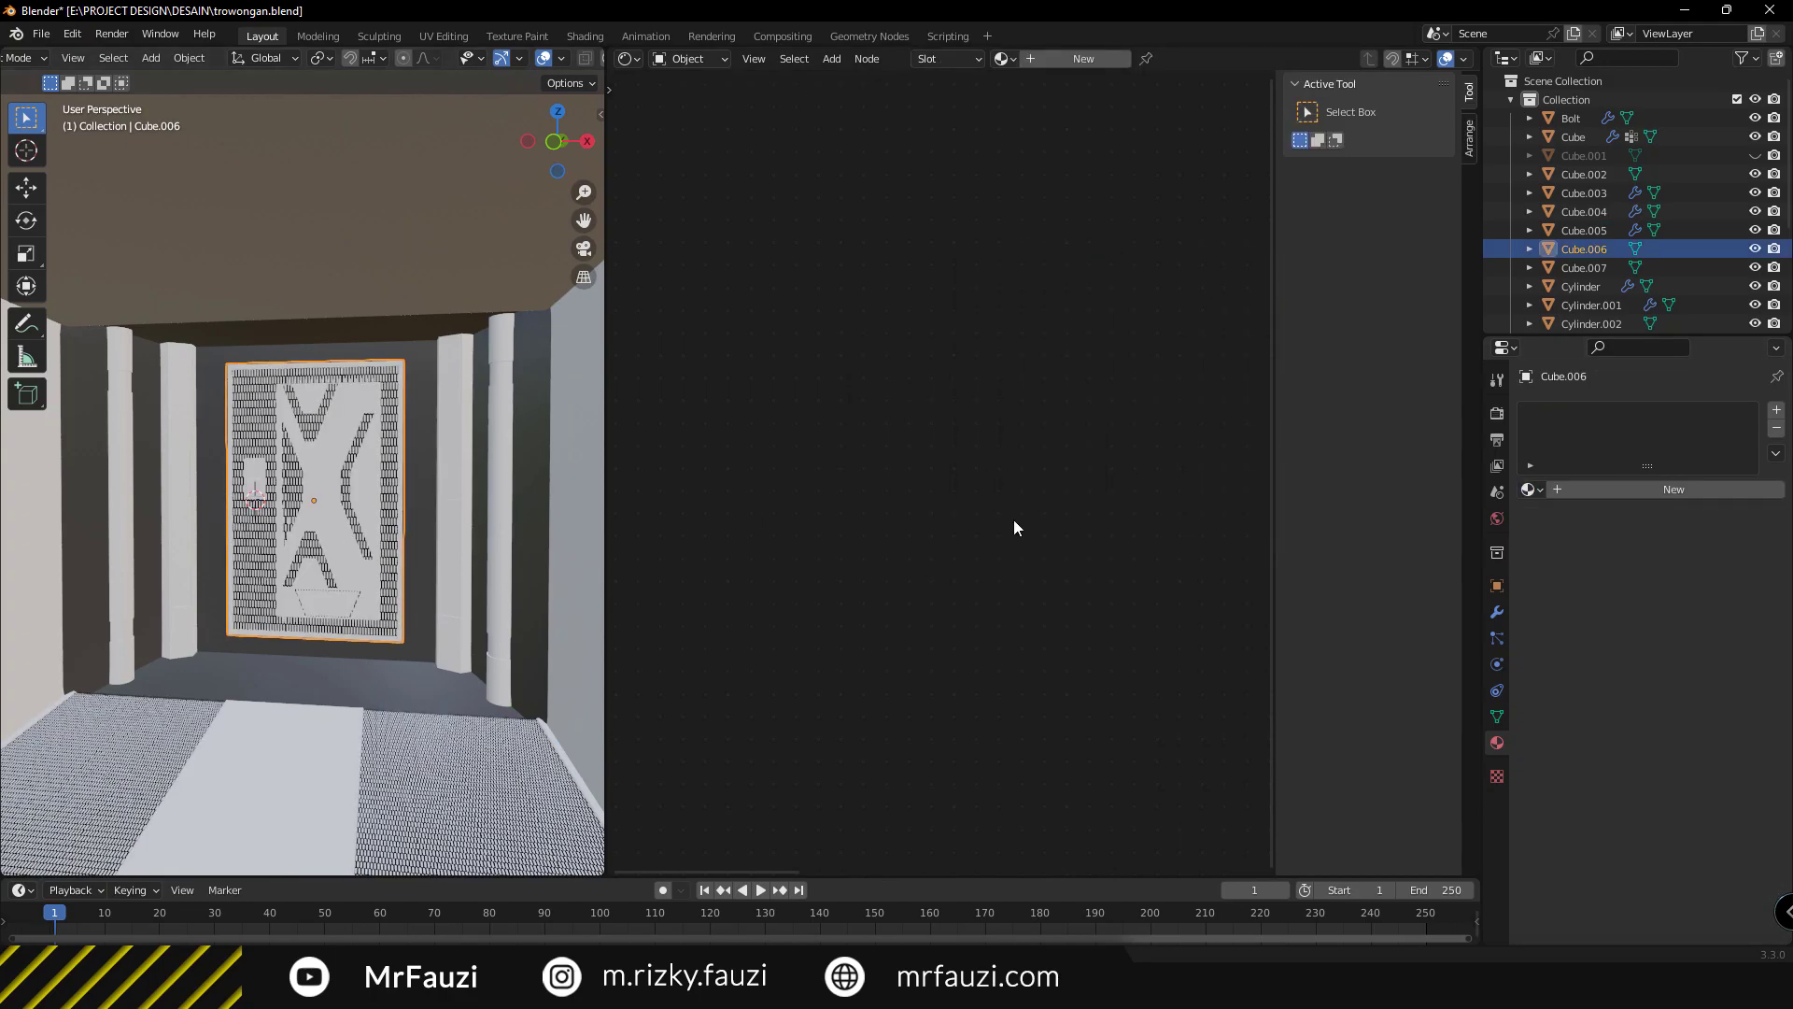
double_click(1580, 415)
text(or)
key(Return)
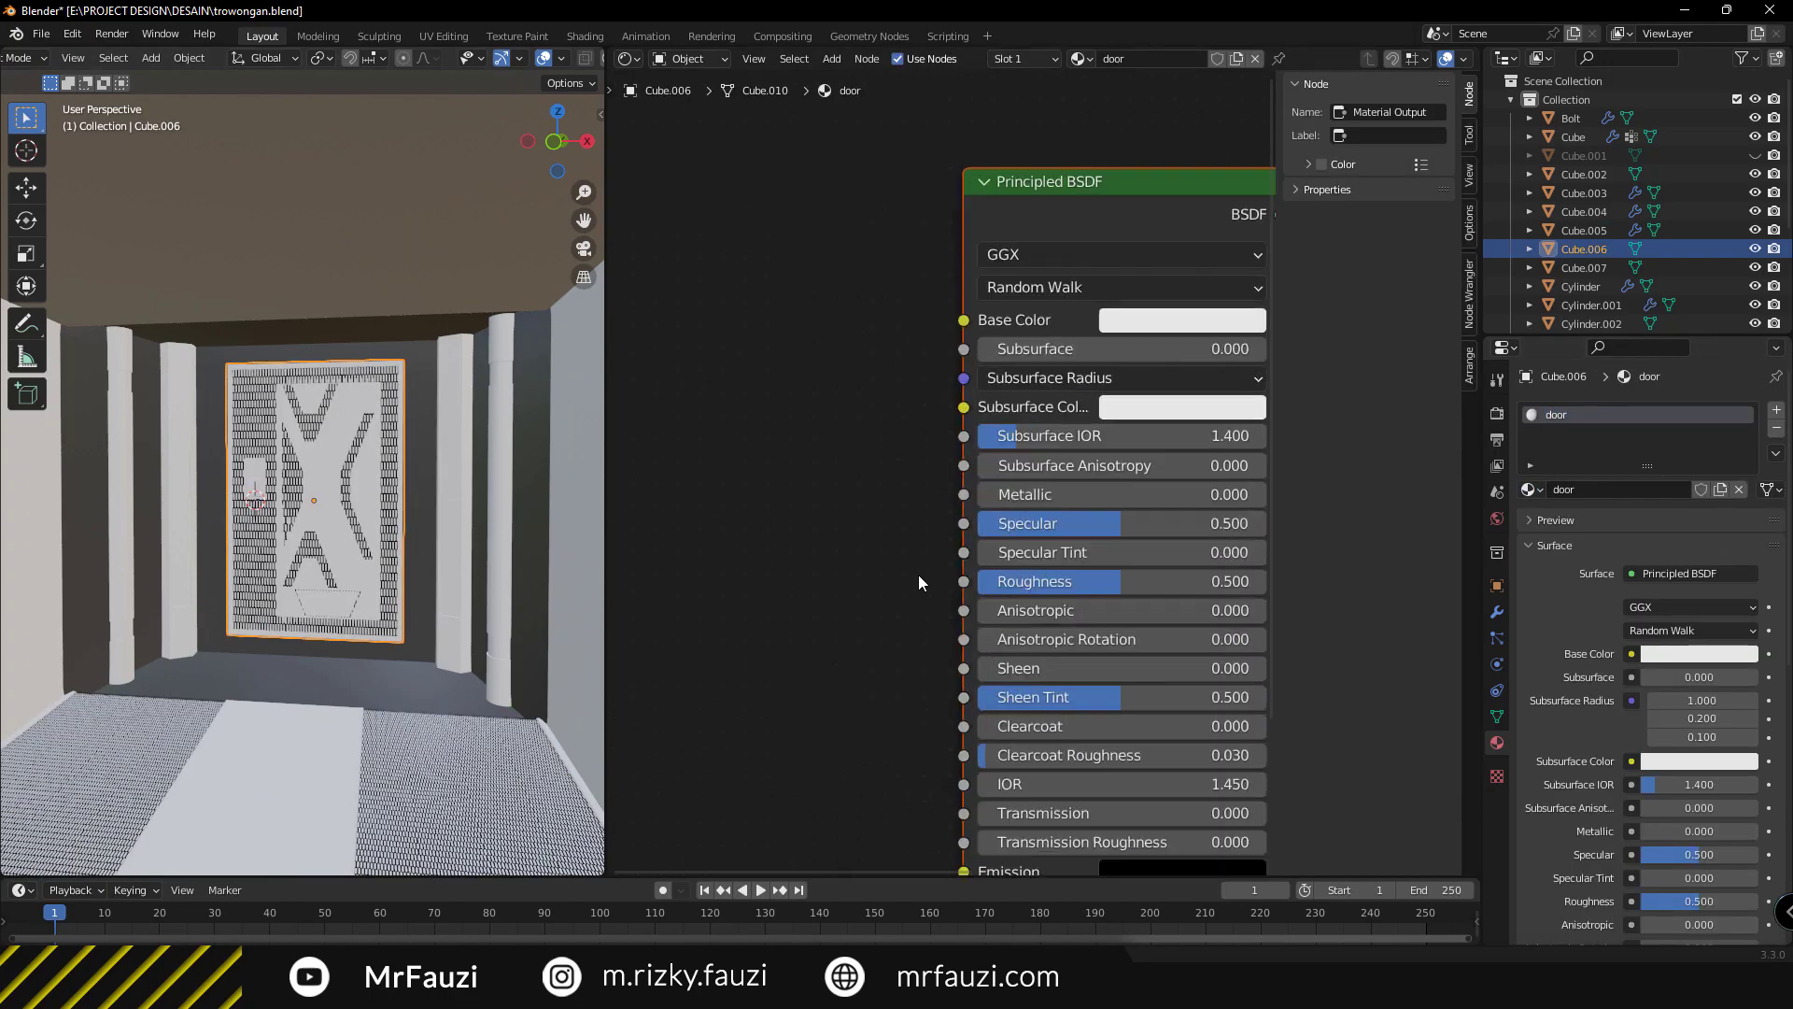
click(1096, 299)
drag(928, 568, 983, 568)
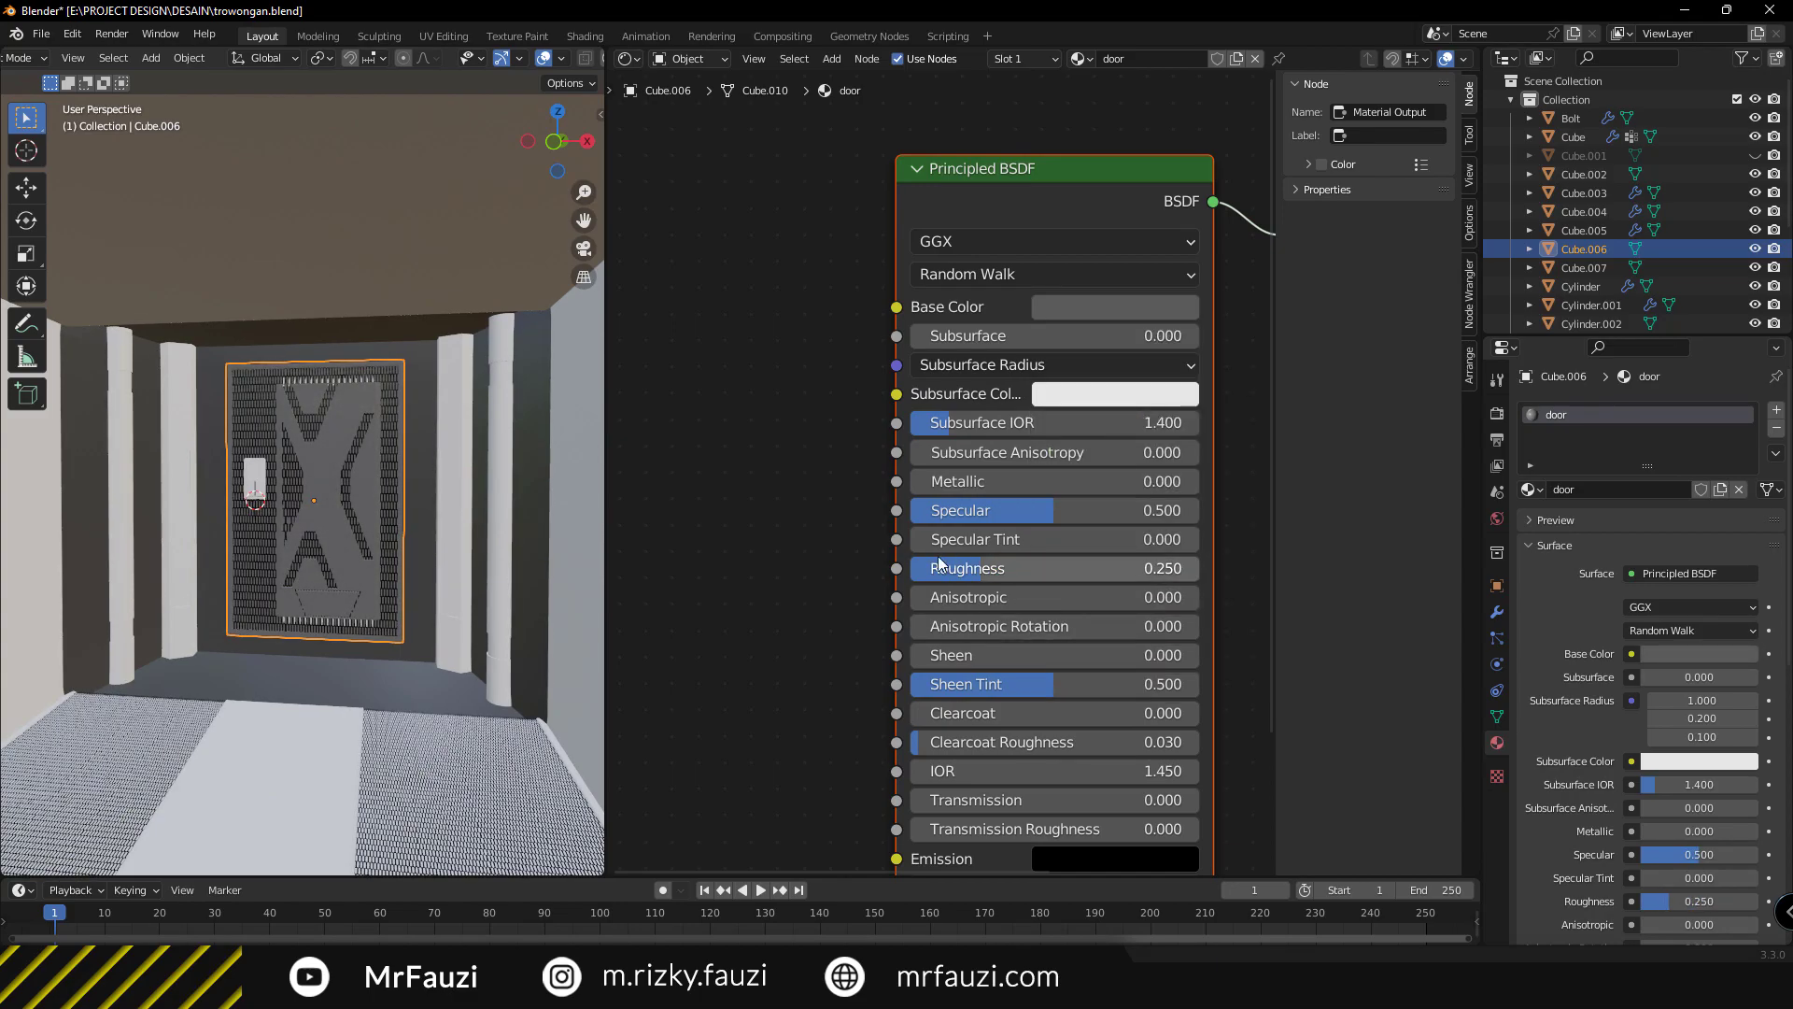
drag(915, 481, 1047, 481)
Assign the metal material to one side pillar and the door material to the white pillar.
scroll(350, 540, up, 3)
click(242, 466)
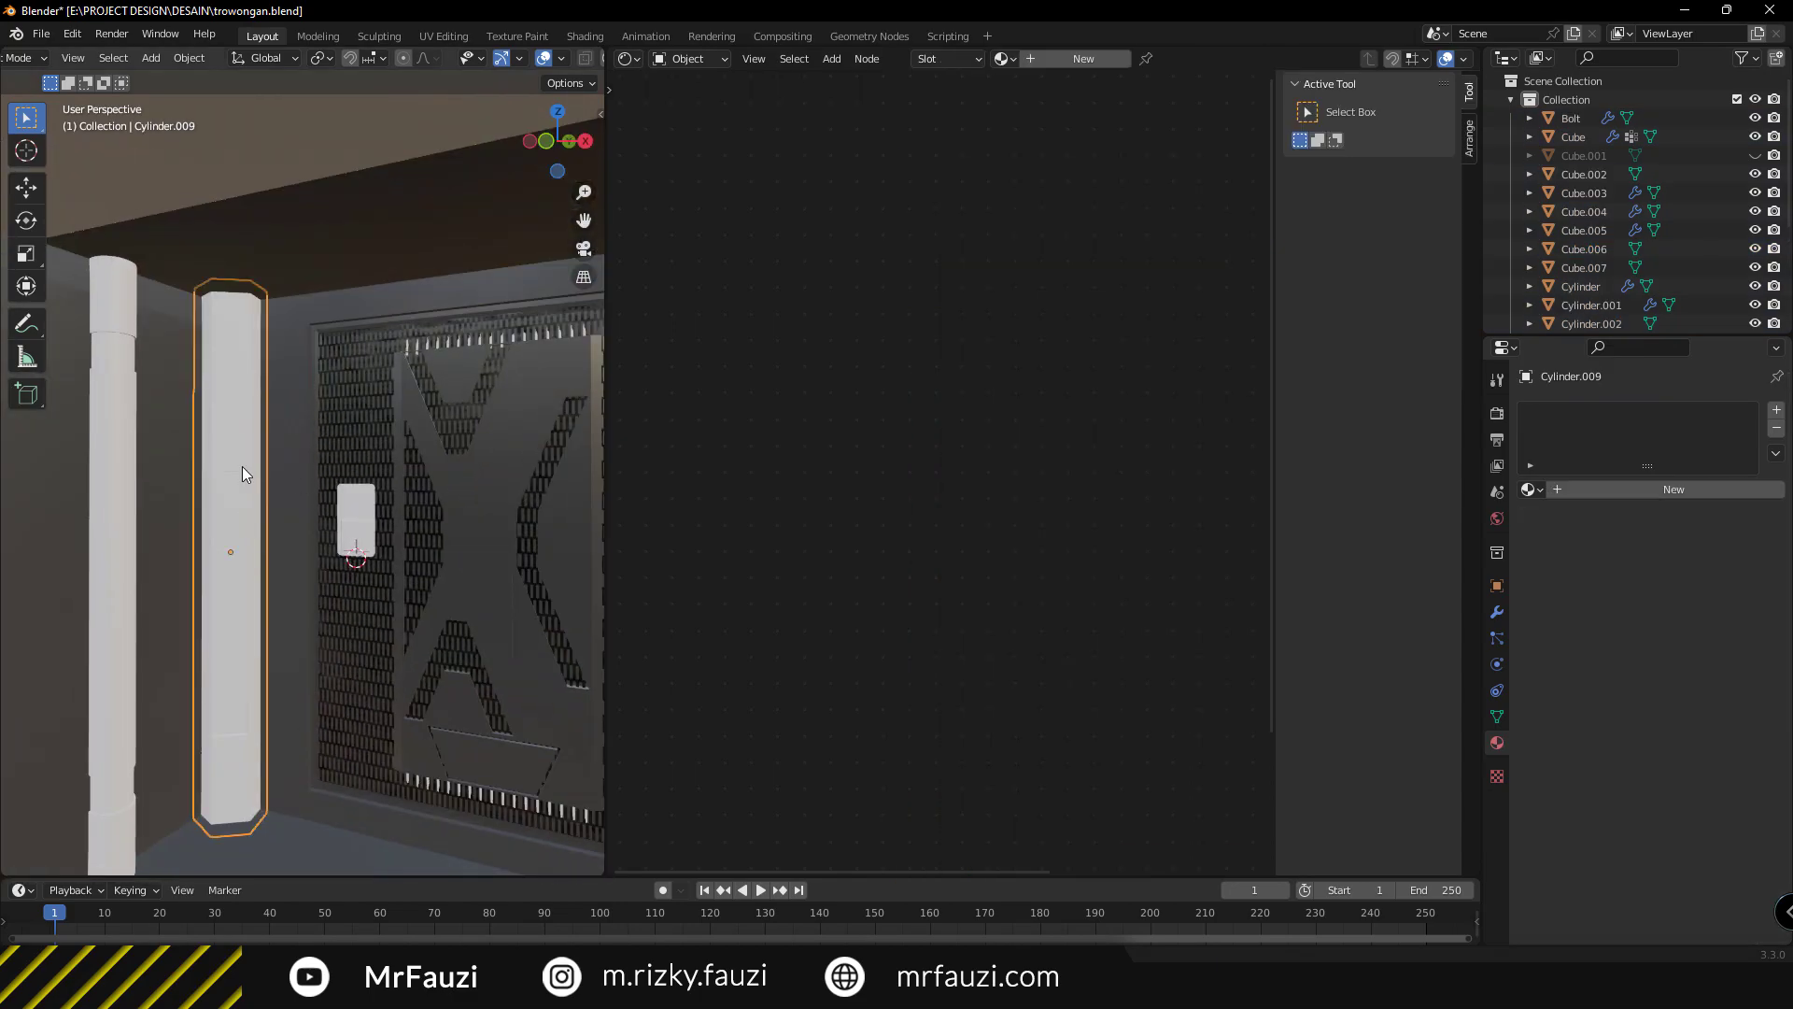
click(1528, 489)
click(1588, 624)
click(119, 489)
click(1528, 489)
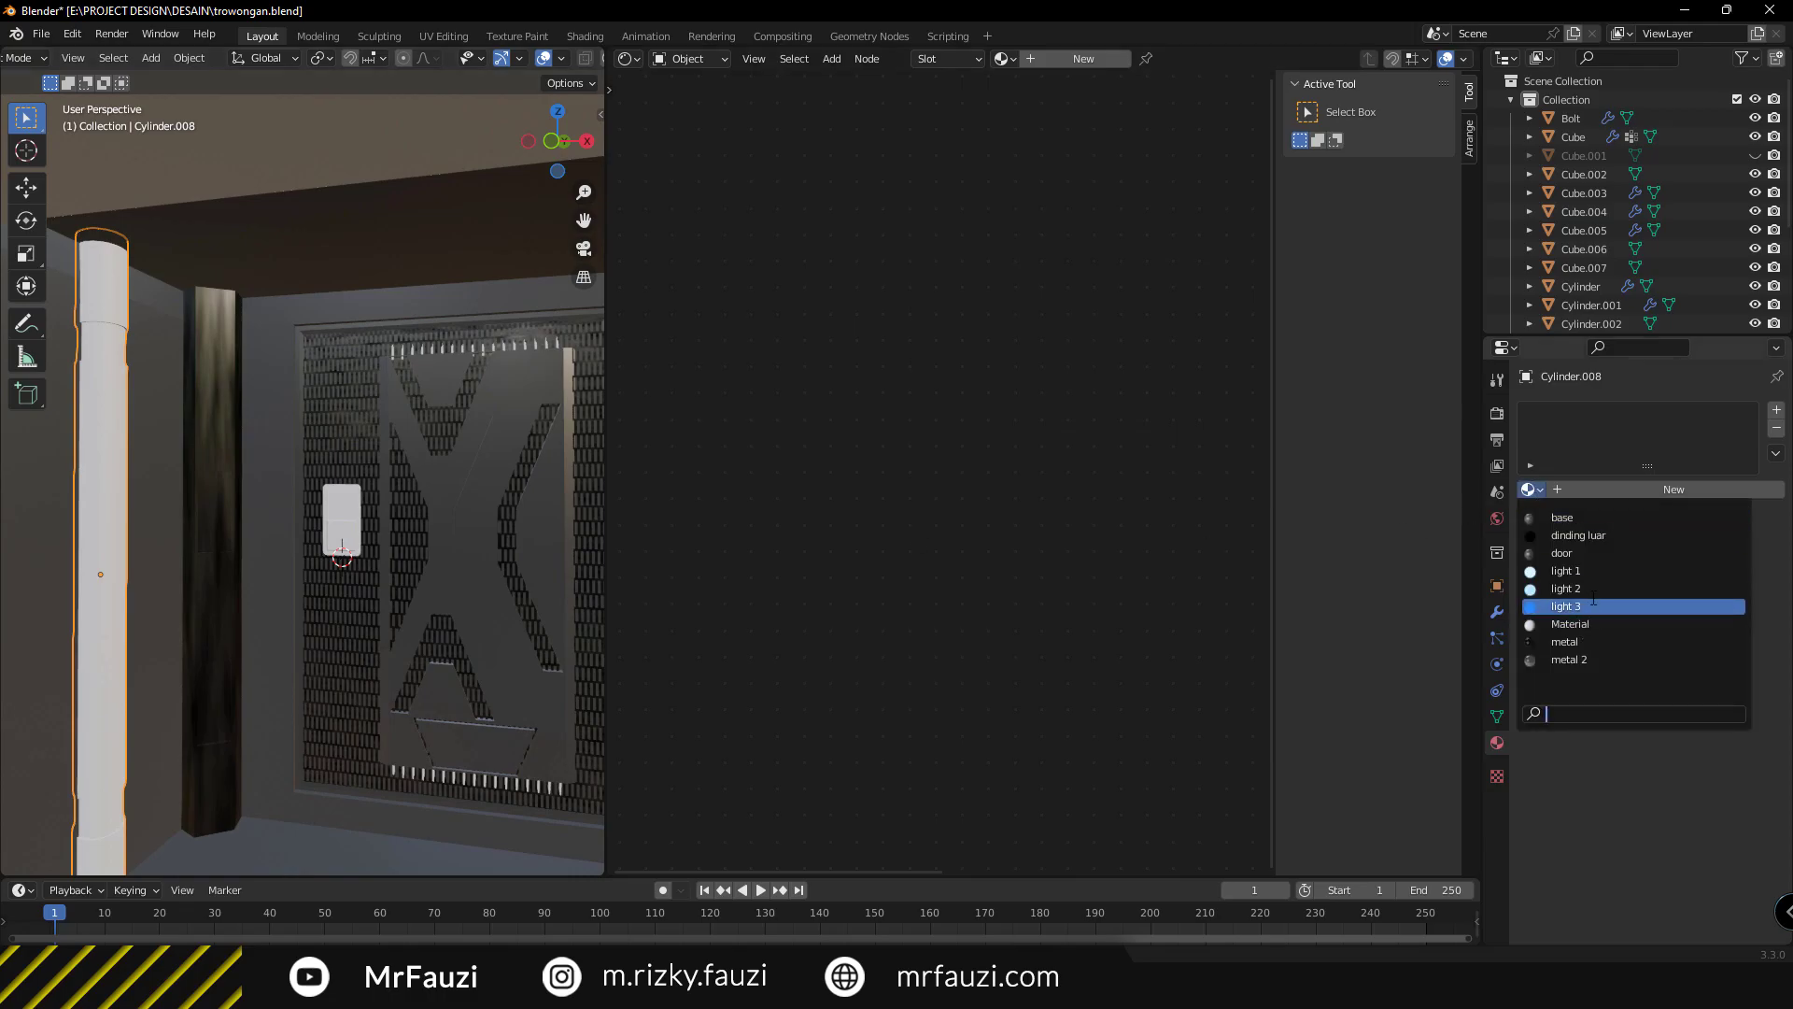
click(1613, 553)
Orbit around the corridor and select the corridor shell.
scroll(317, 516, down, 2)
scroll(306, 506, down, 2)
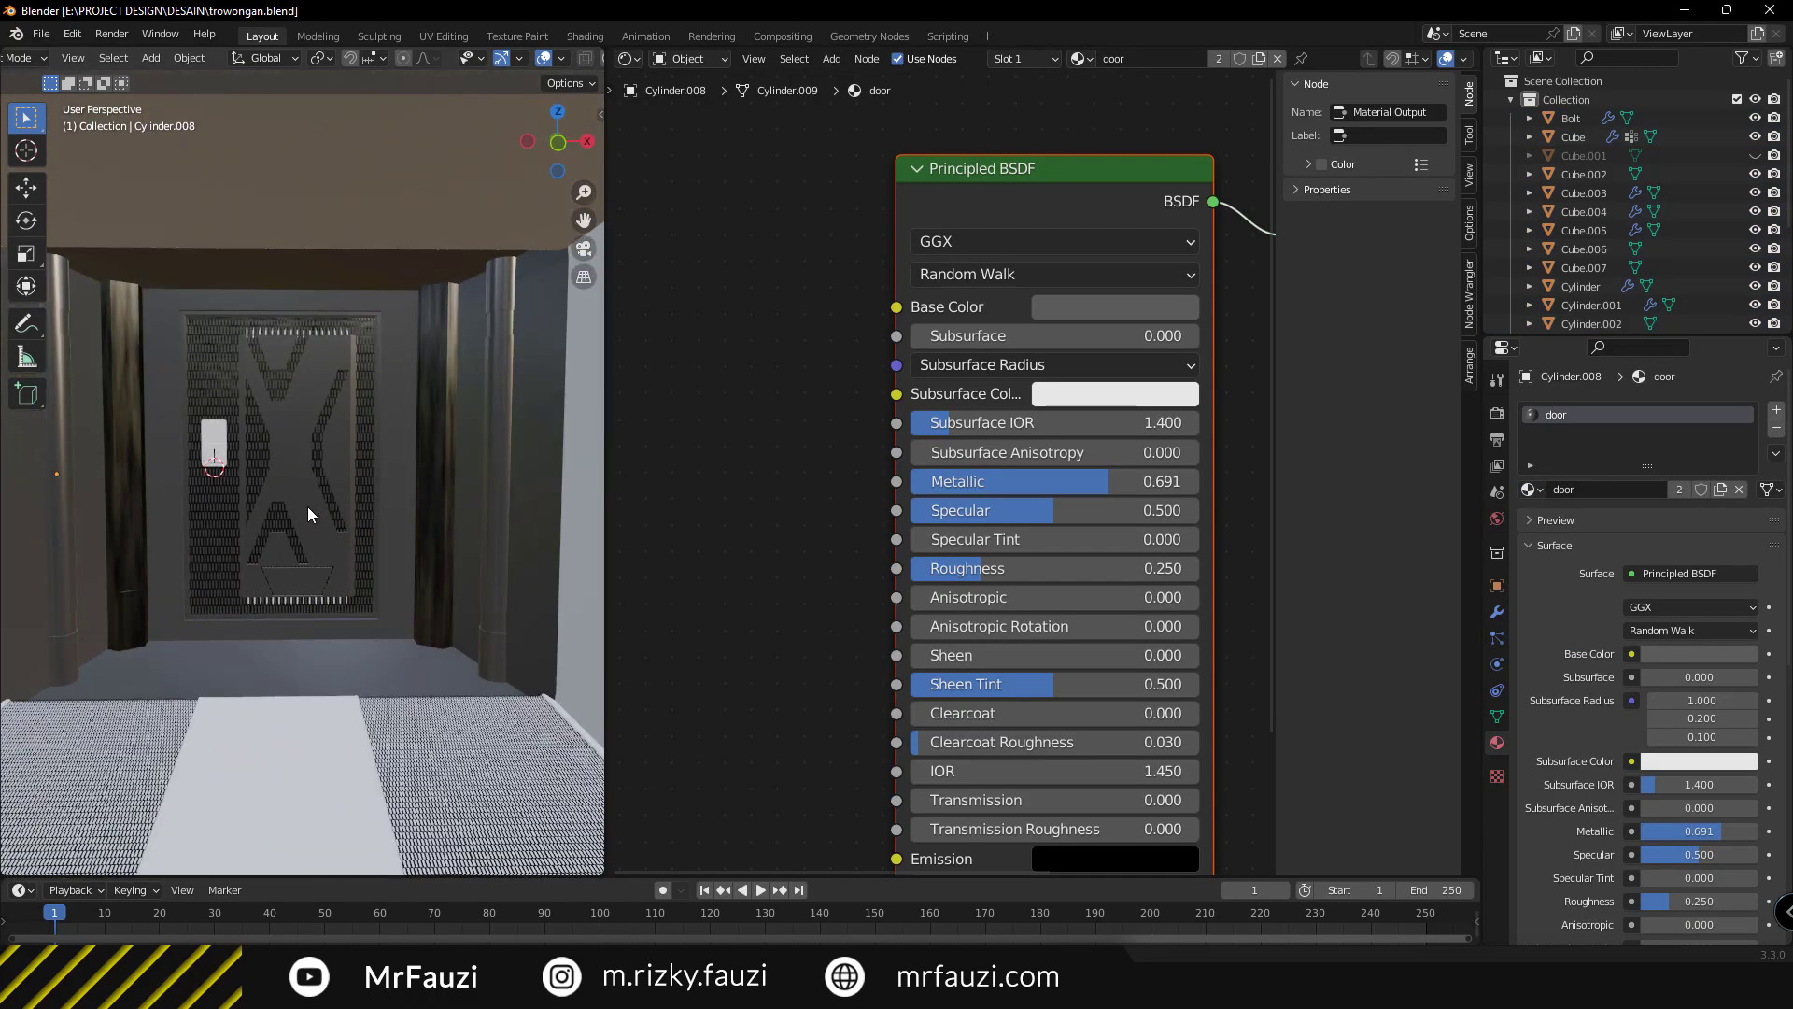
middle_drag(306, 506, 305, 600)
scroll(304, 599, down, 3)
click(411, 555)
Create the 'Glass' material on the shell and chain three Mix Shader nodes together.
click(1598, 488)
double_click(1577, 415)
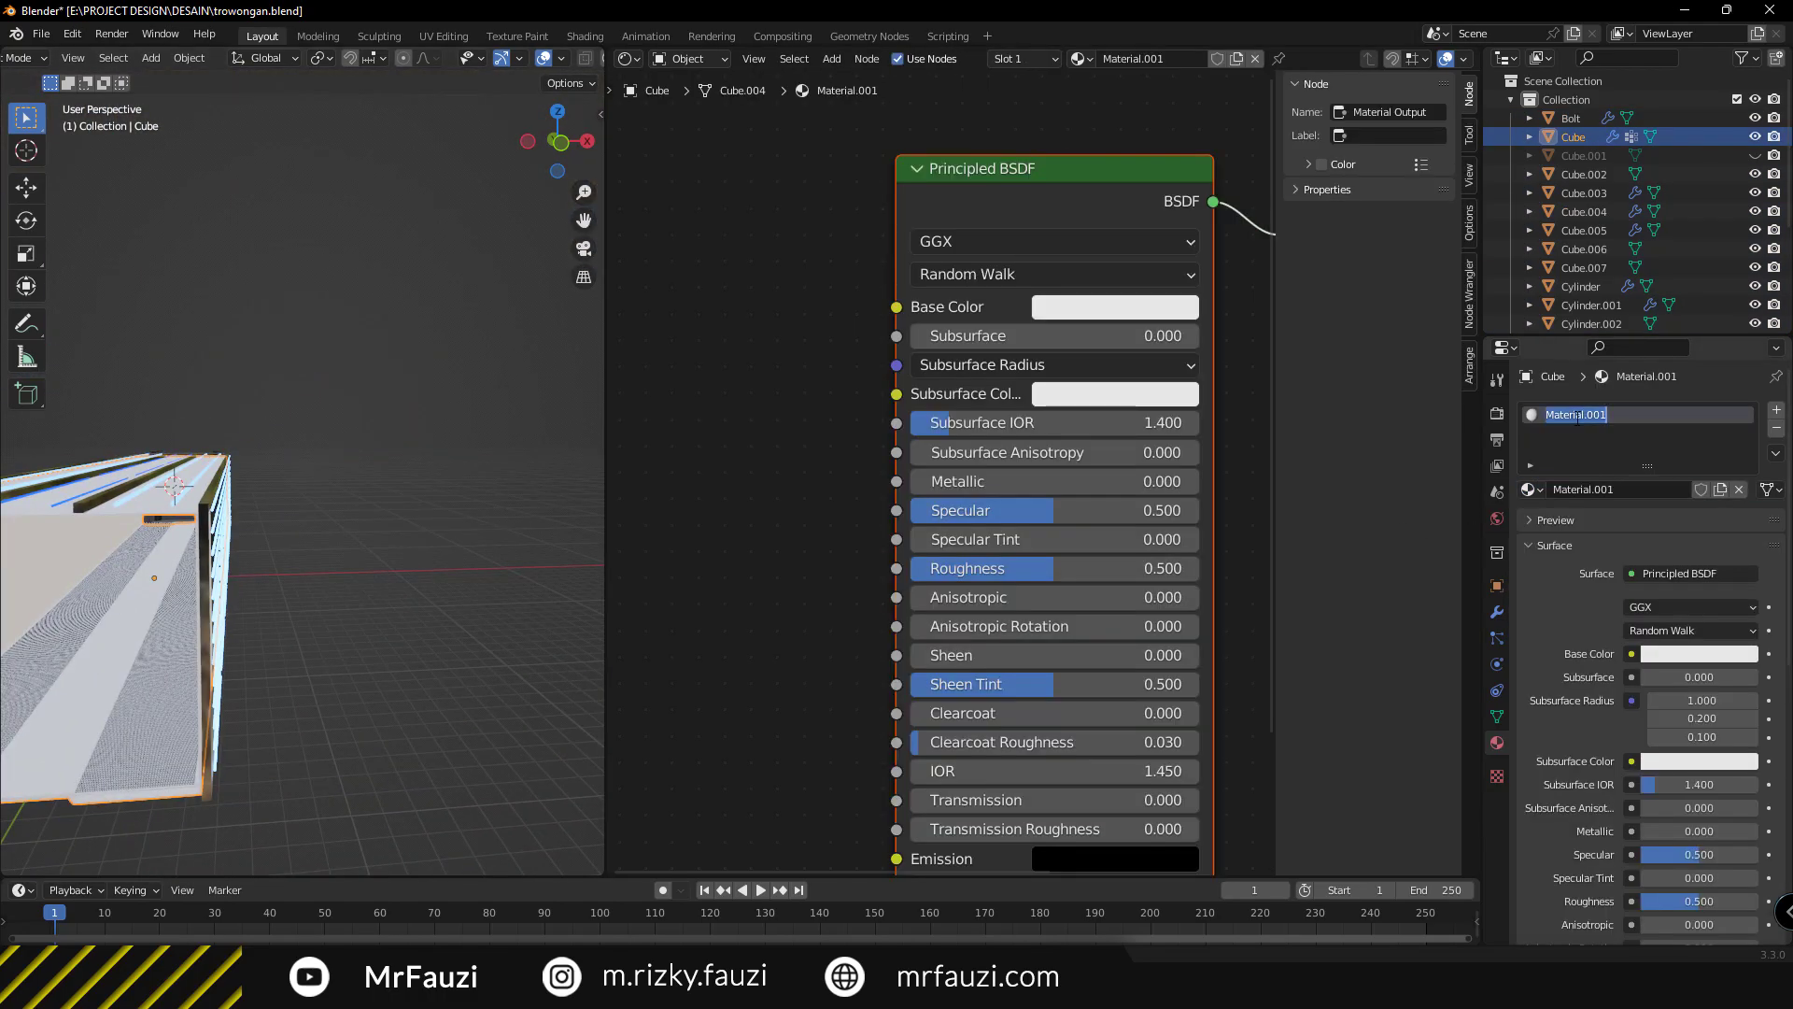
key(x)
click(905, 319)
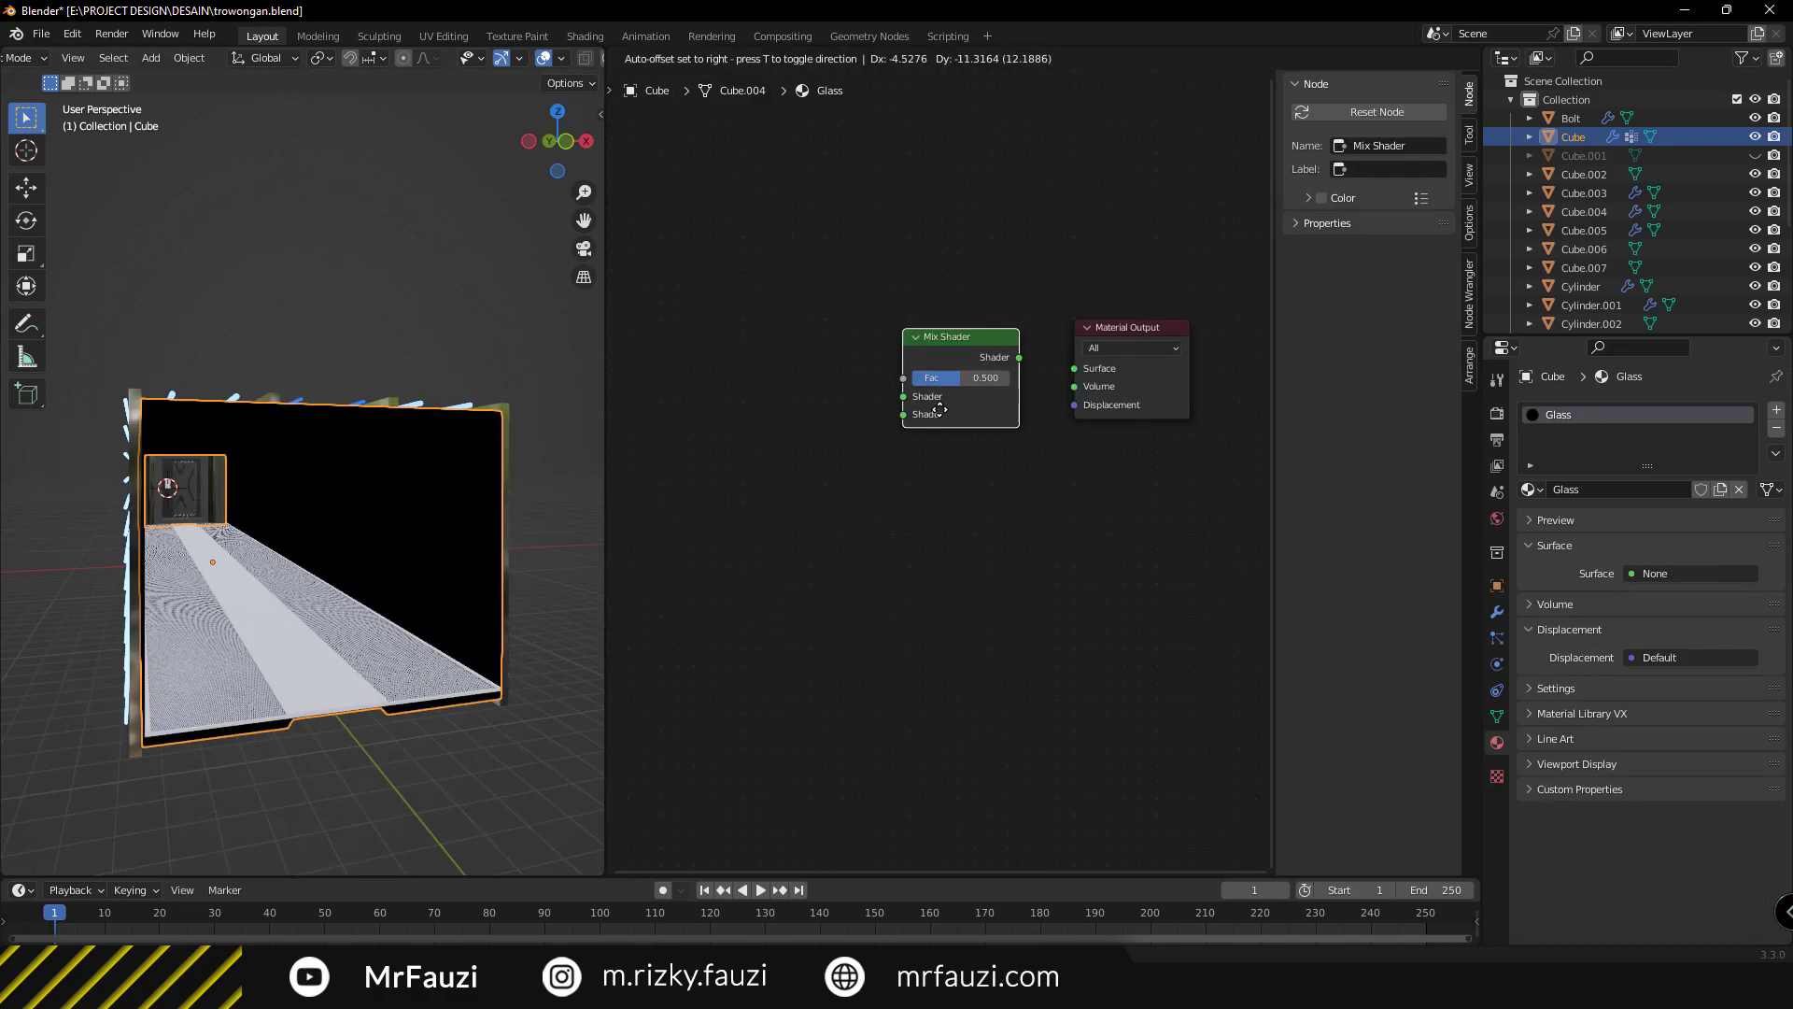
key(shift+d)
click(900, 376)
key(shift+d)
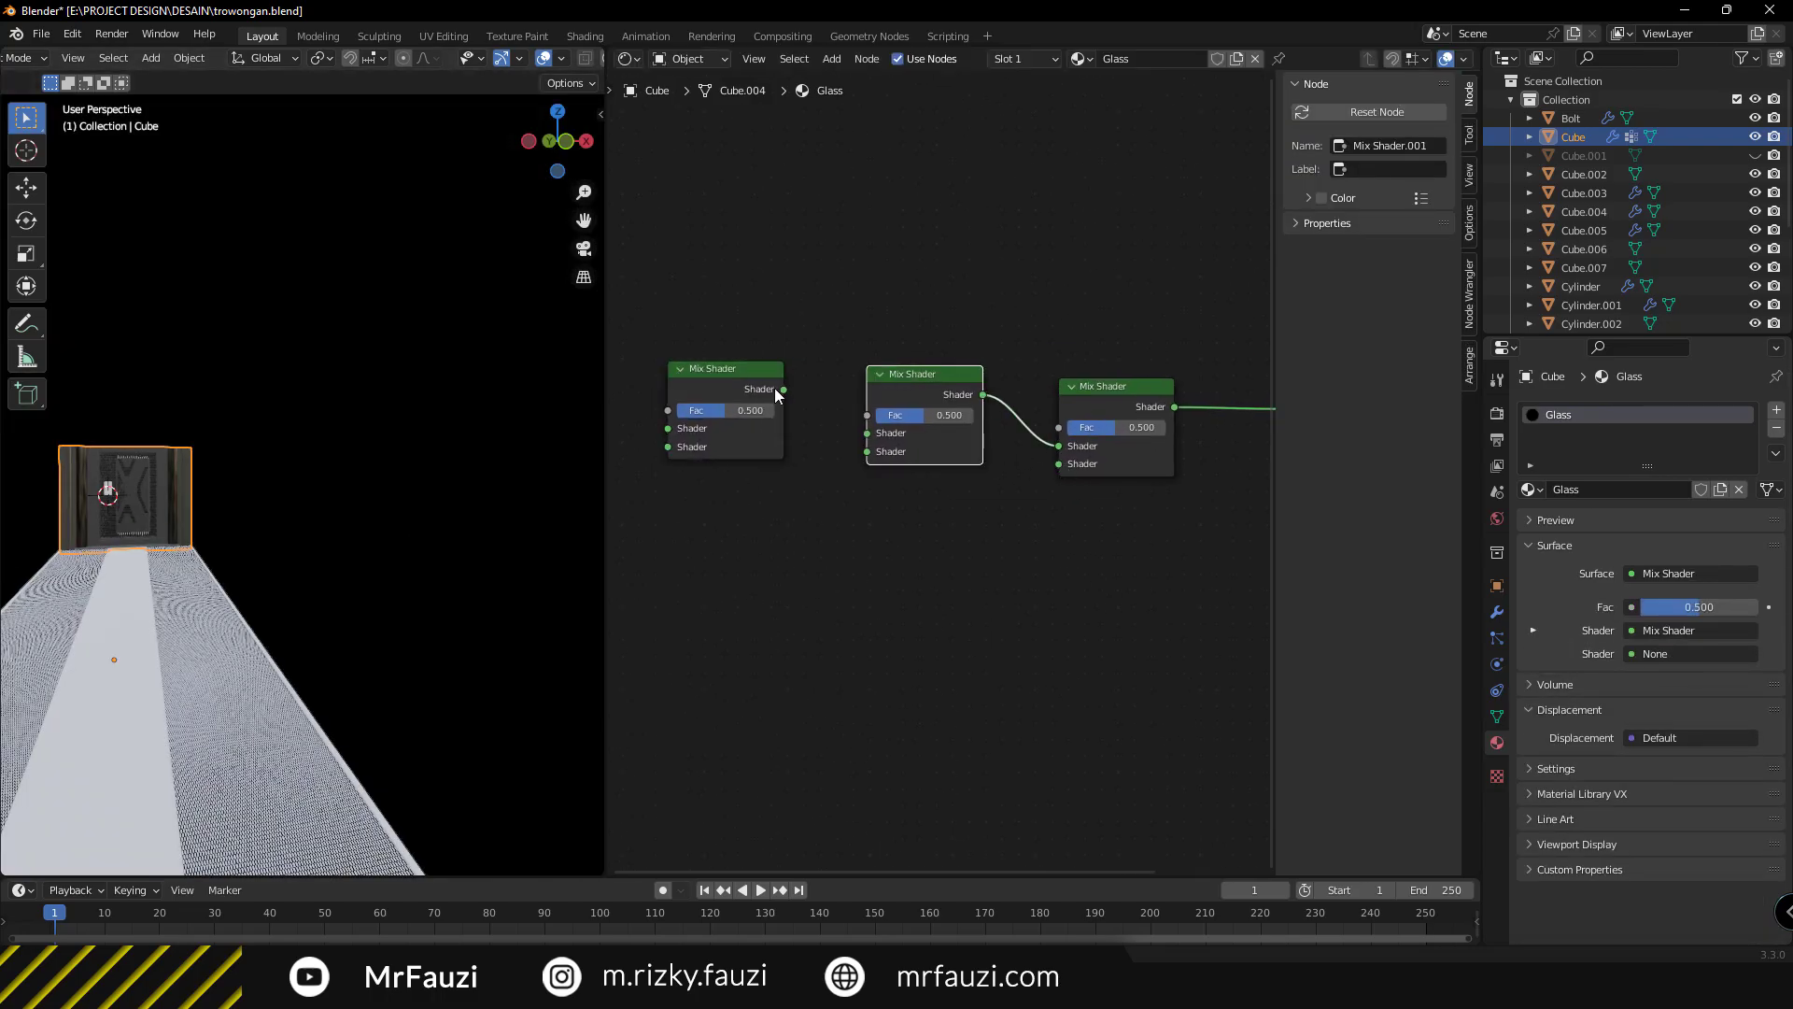
drag(784, 389, 867, 432)
Add Glossy, Transparent and a second Glossy BSDF node to the mix shader inputs.
drag(867, 414, 966, 512)
text(glos)
key(Return)
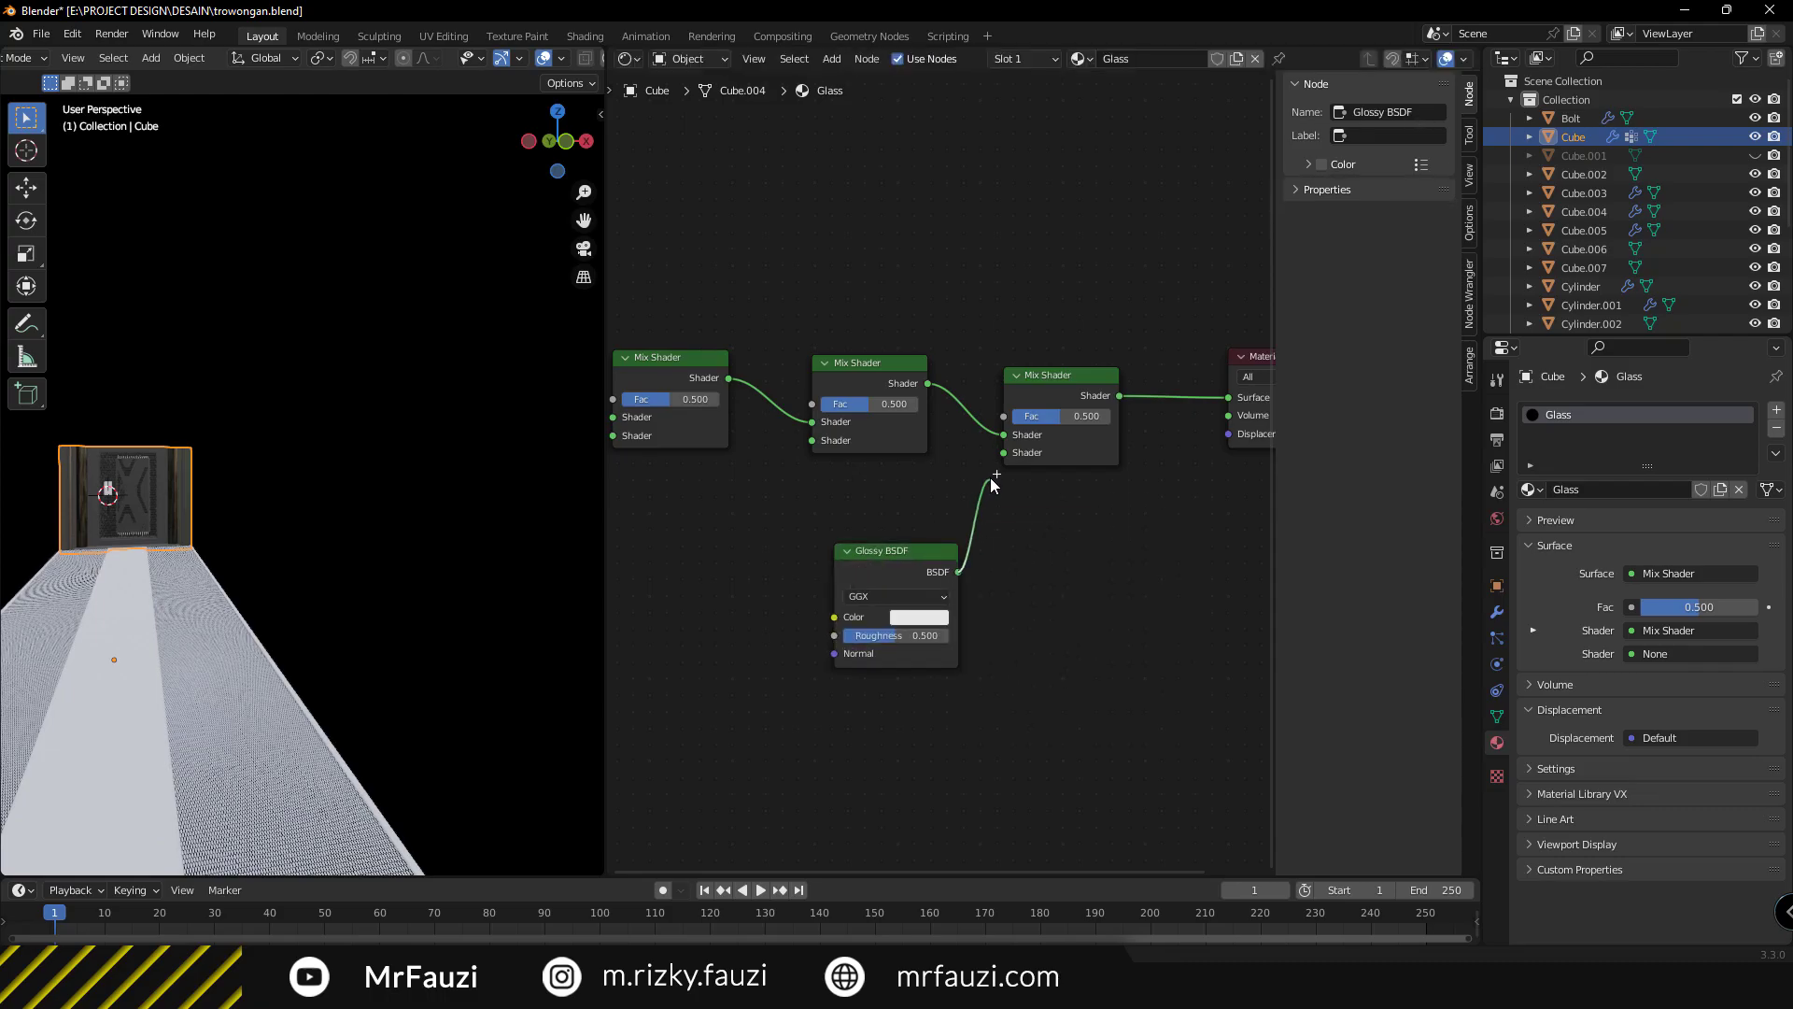
middle_drag(786, 494, 879, 513)
key(shift+a)
text(trans)
key(Return)
middle_drag(623, 534, 740, 544)
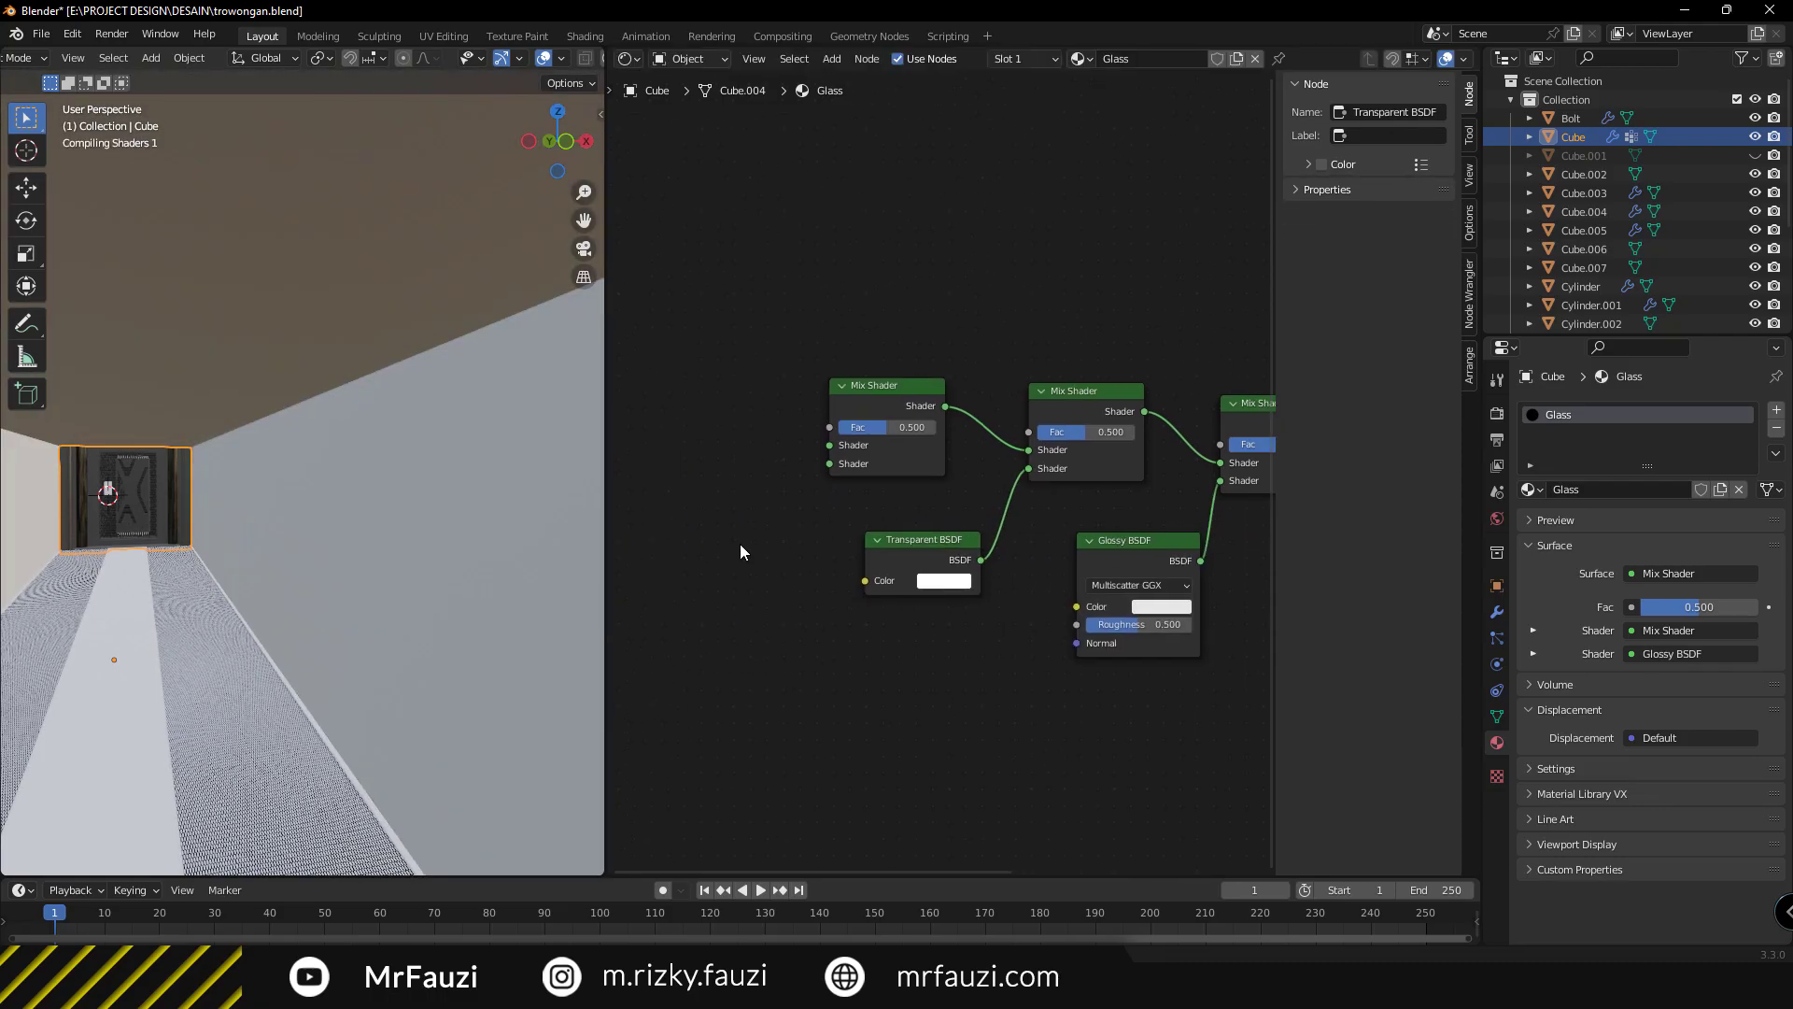
key(shift+a)
text(glos)
key(Return)
Link the glossy shader into the left mix, then add another Transparent and a Refraction BSDF.
drag(753, 533, 830, 463)
key(shift+a)
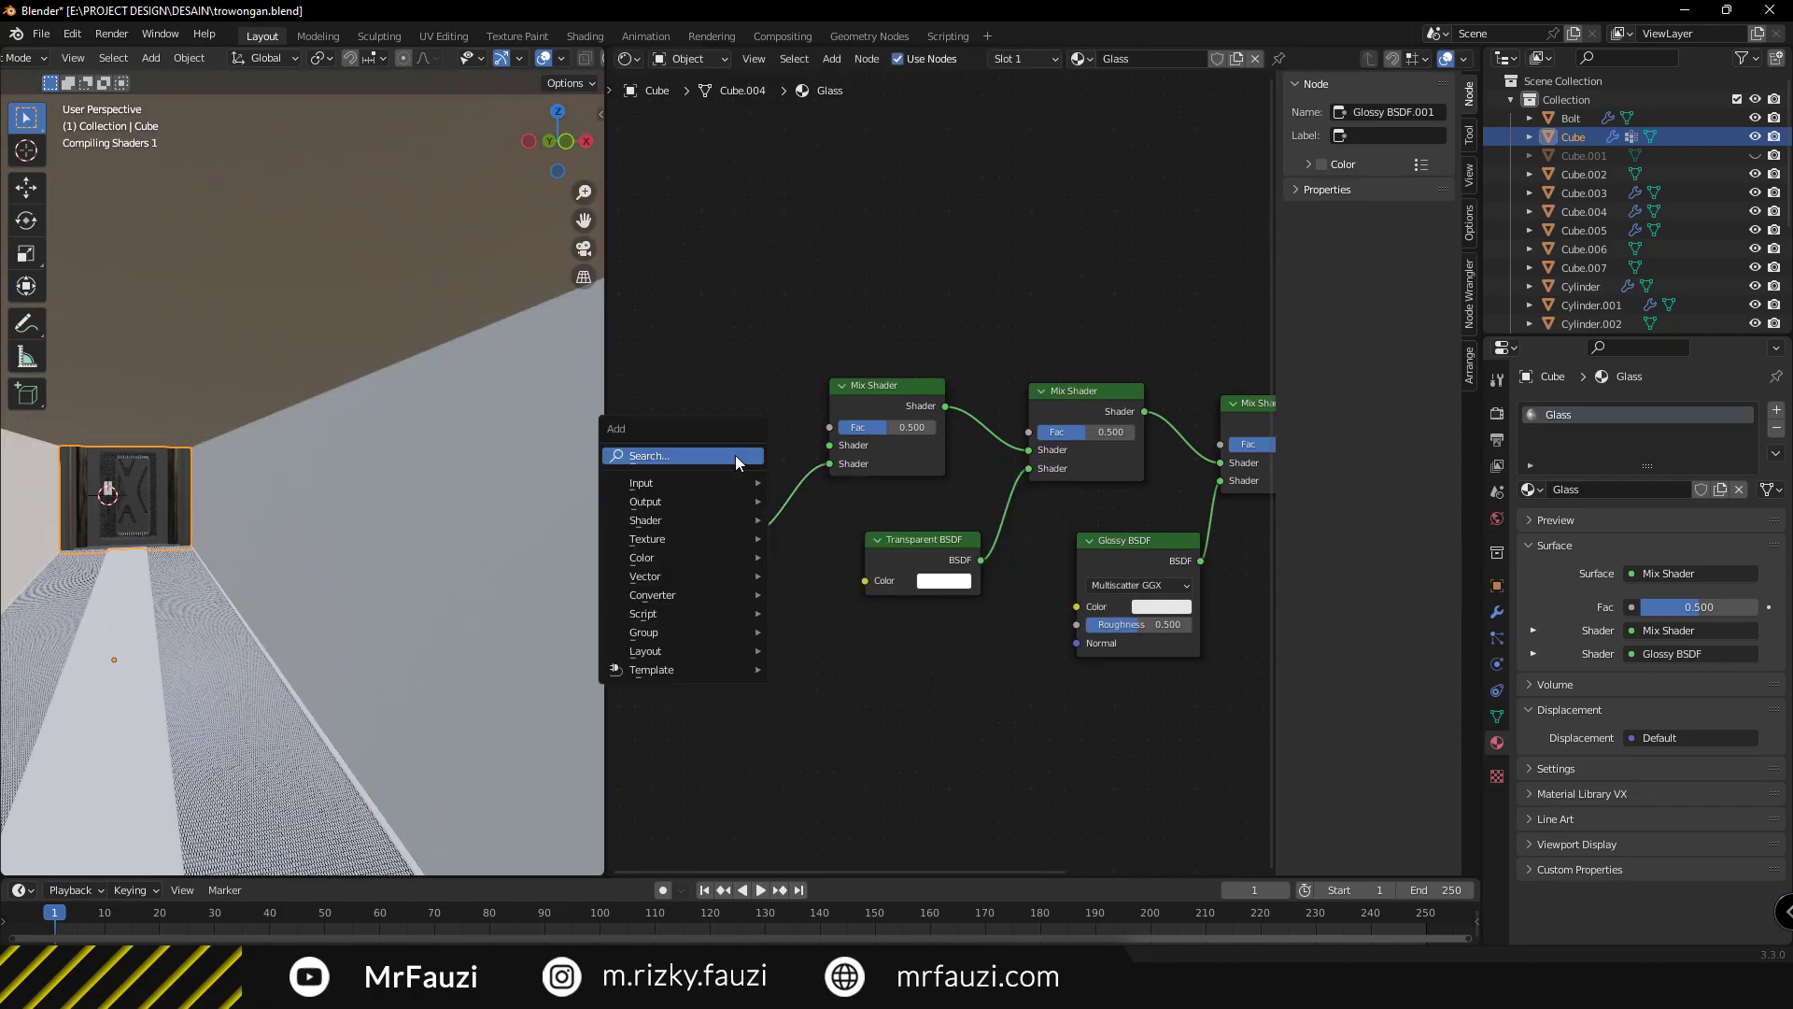
text(trans)
key(Return)
key(shift+a)
text(refr)
key(Return)
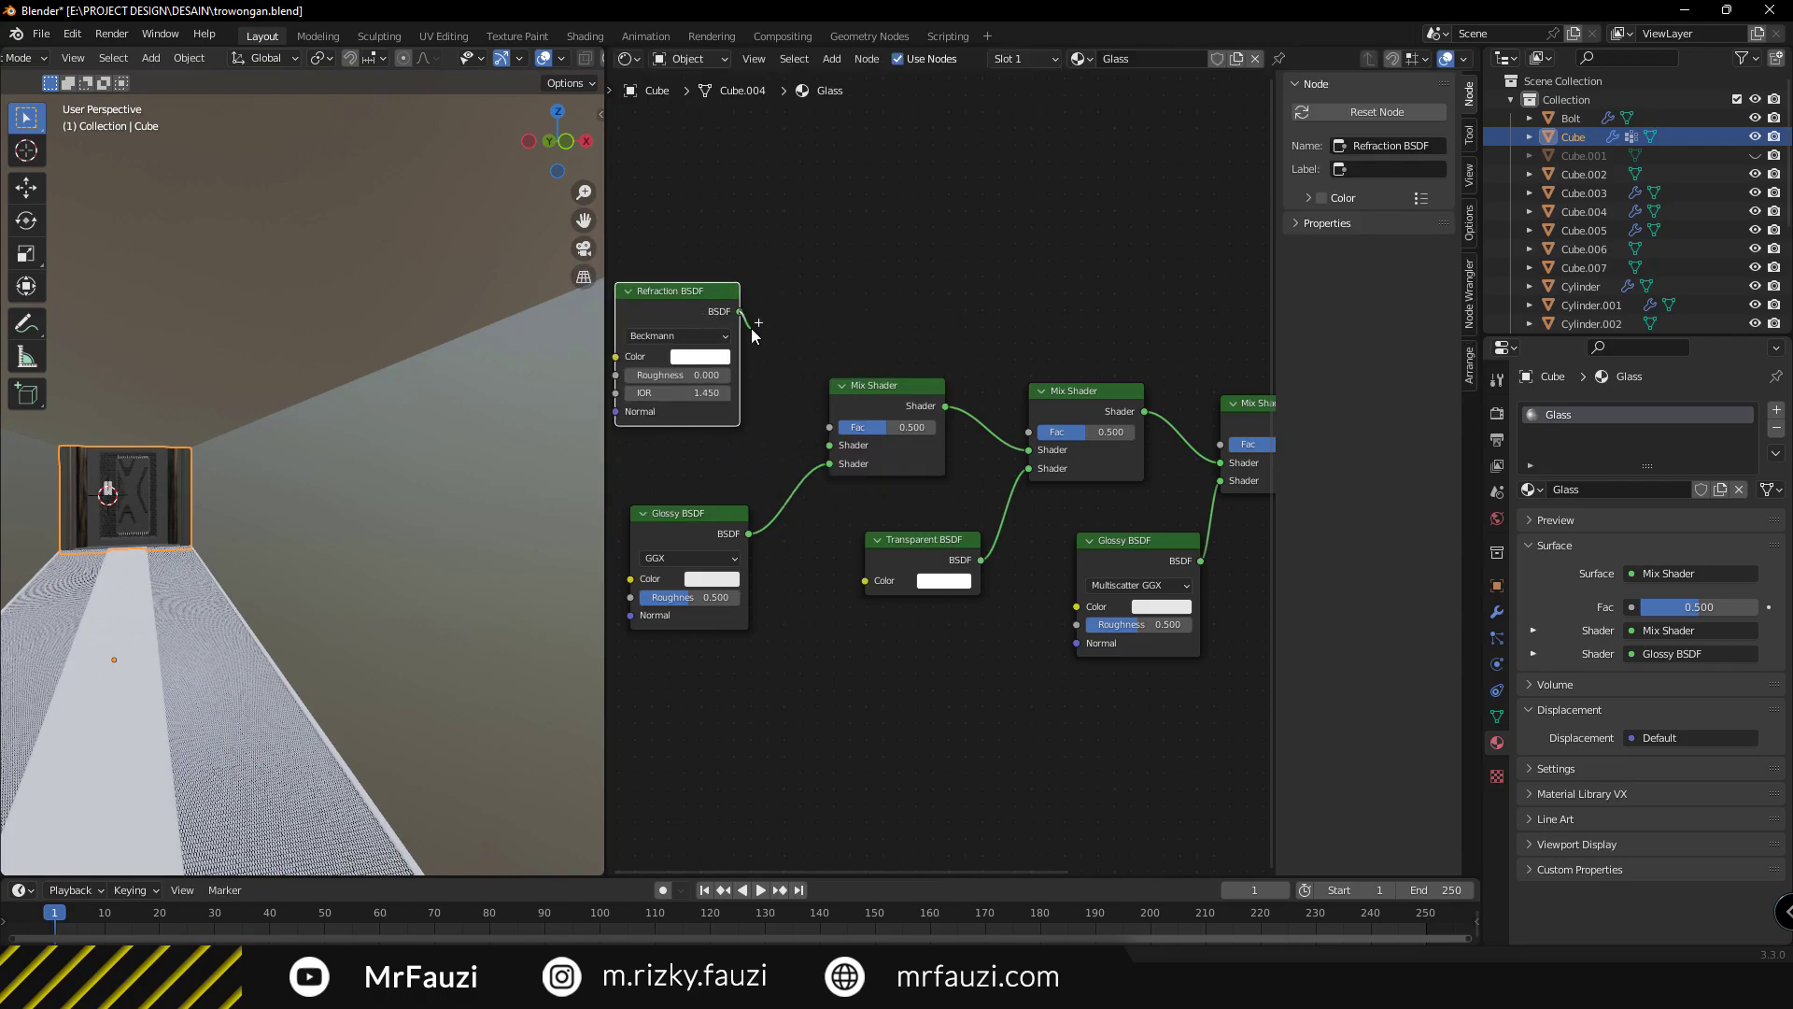
Connect the Refraction BSDF, set it to Sharp with roughness 0.35, and edit a mix factor.
scroll(747, 373, up, 1)
drag(916, 281, 1025, 487)
click(843, 309)
click(805, 330)
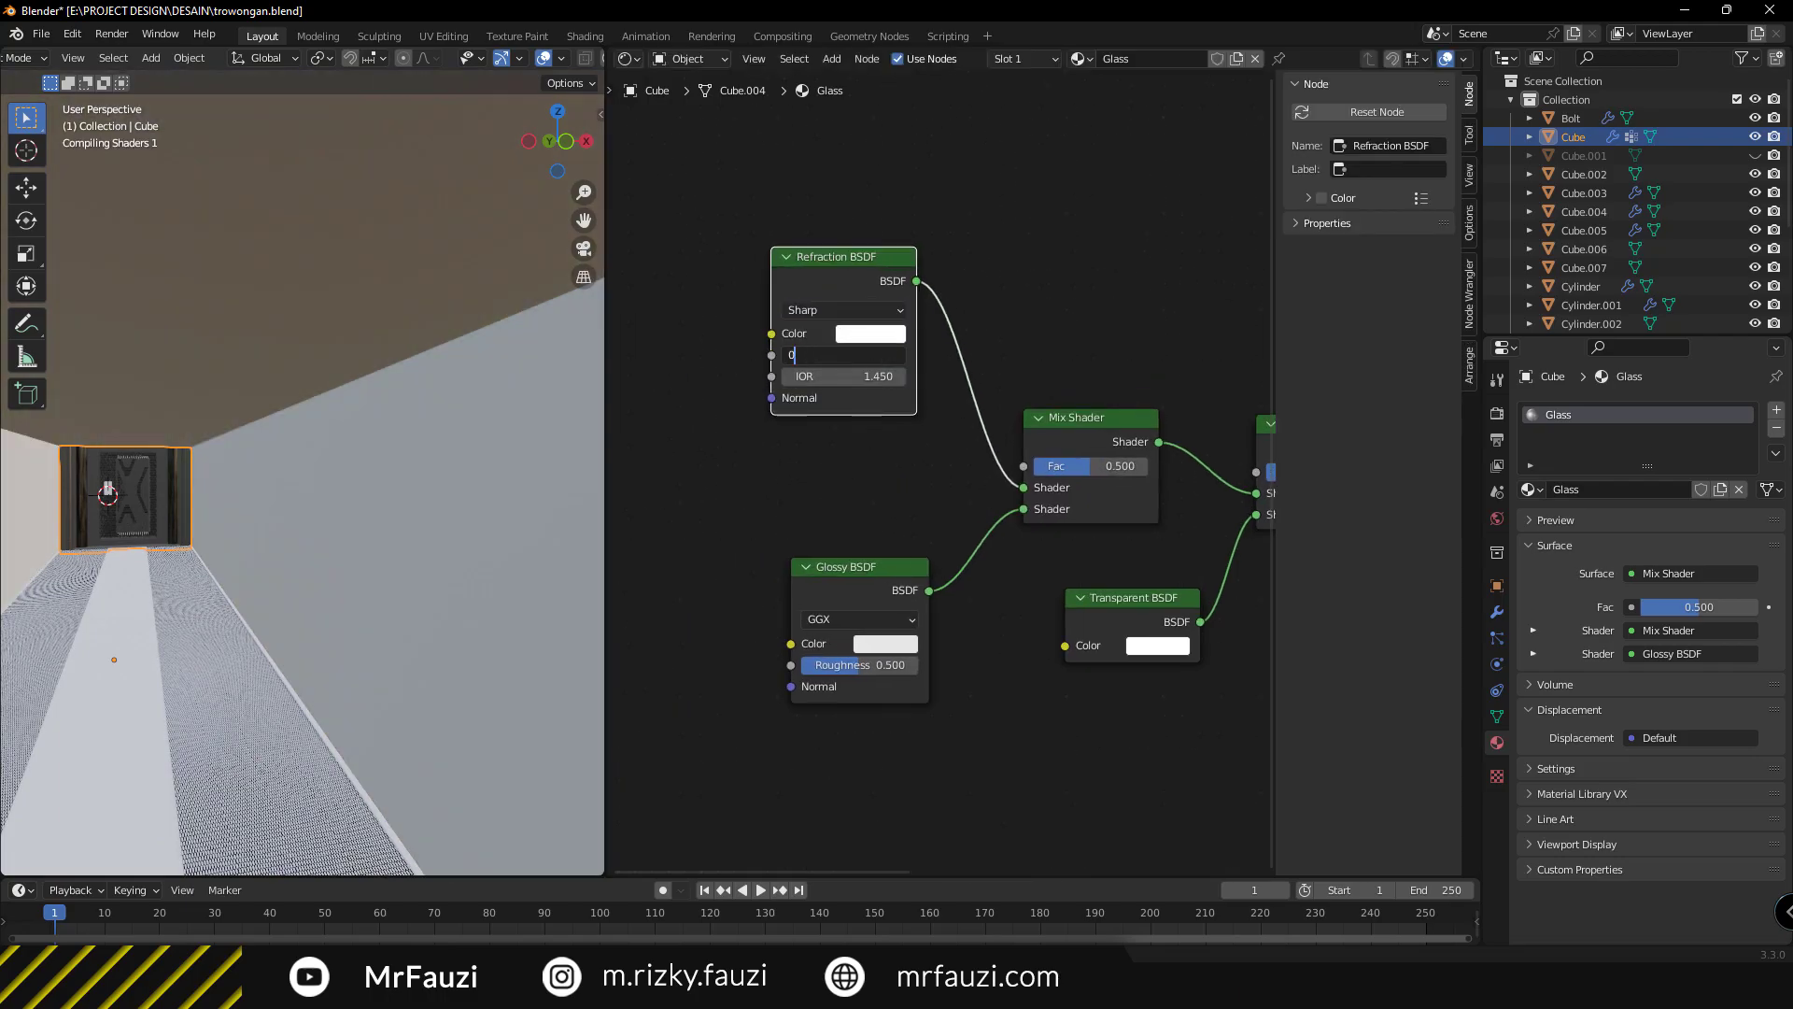
text(.35)
key(Return)
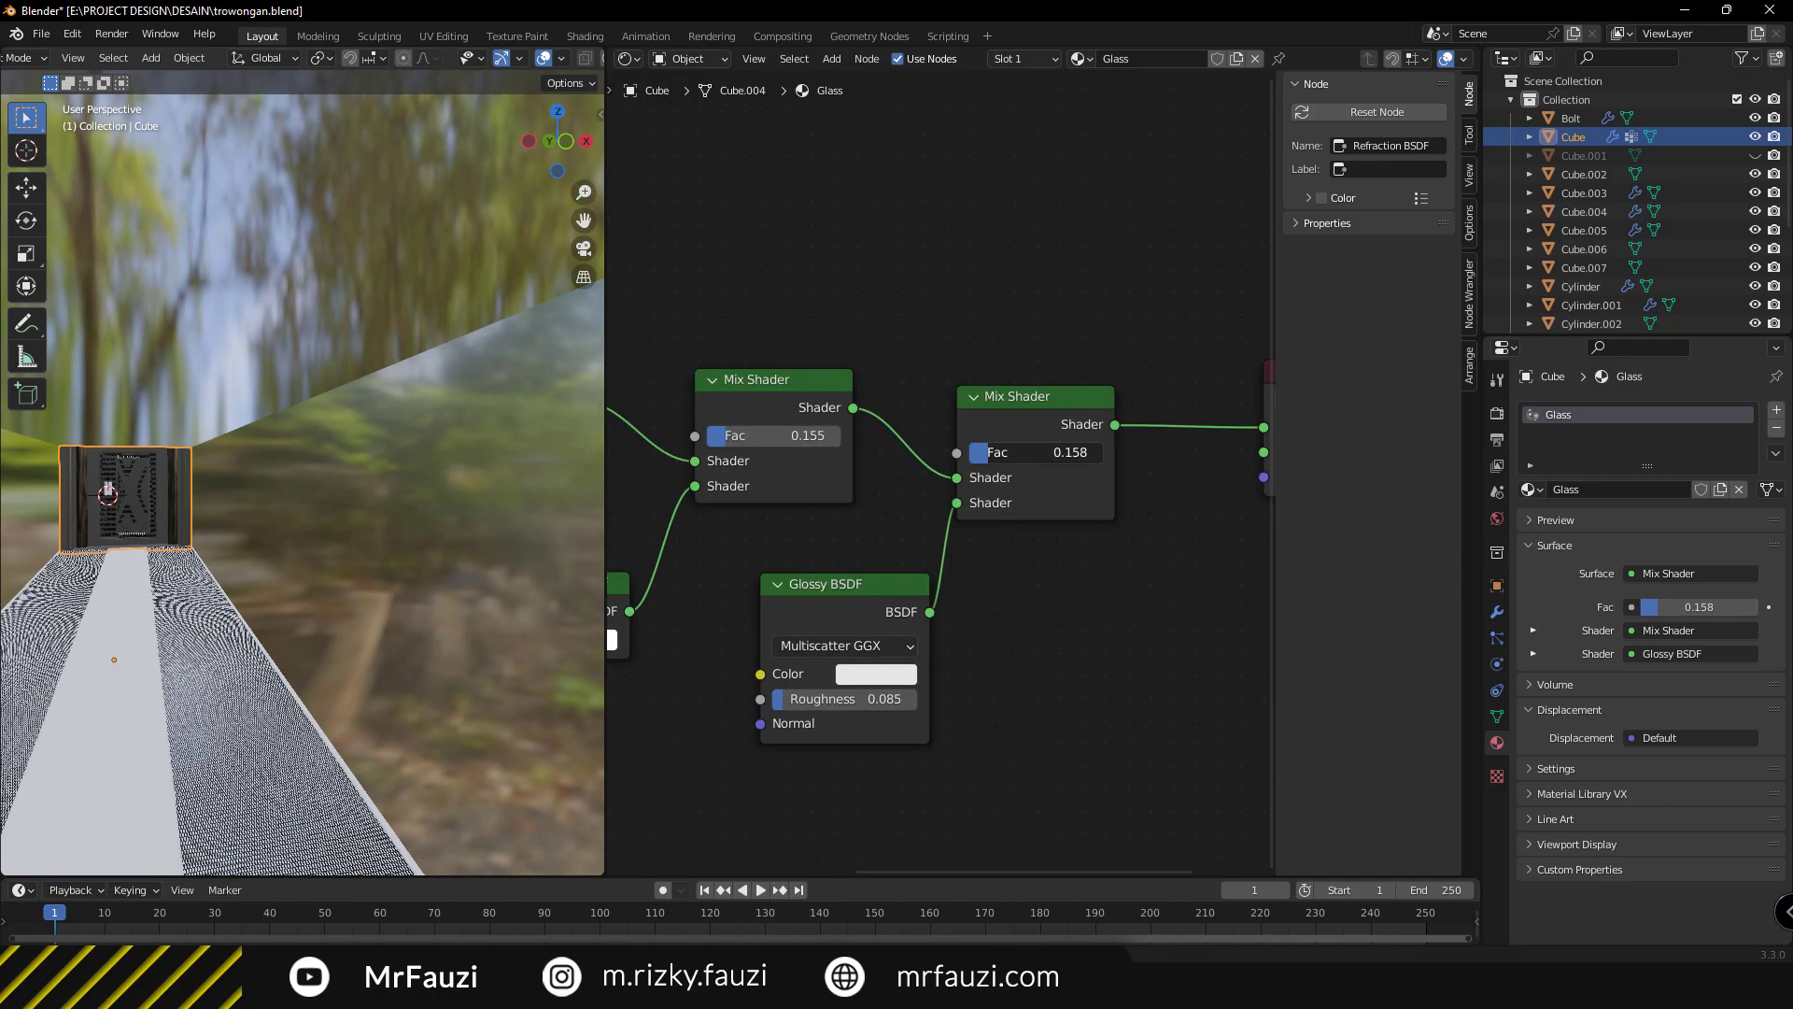
click(993, 453)
text(0)
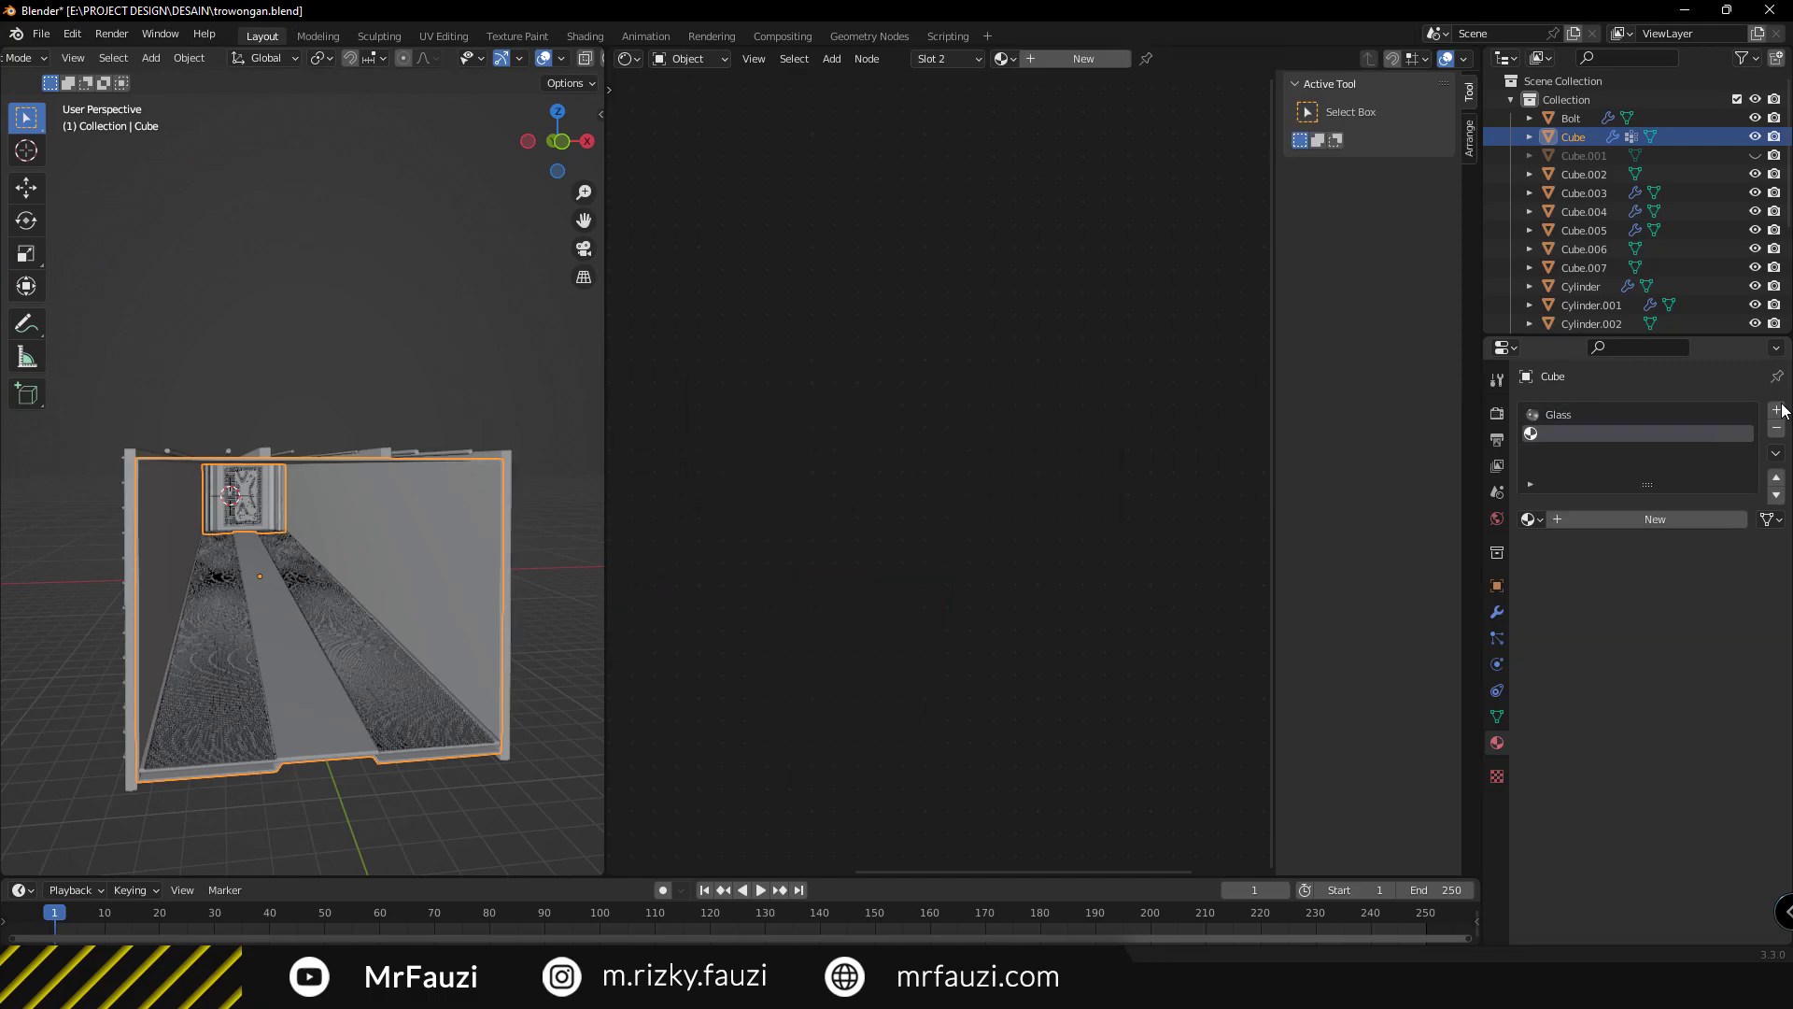
Fill the second slot with black Material.001 using specular 0.6 and metallic 0.2.
click(1056, 377)
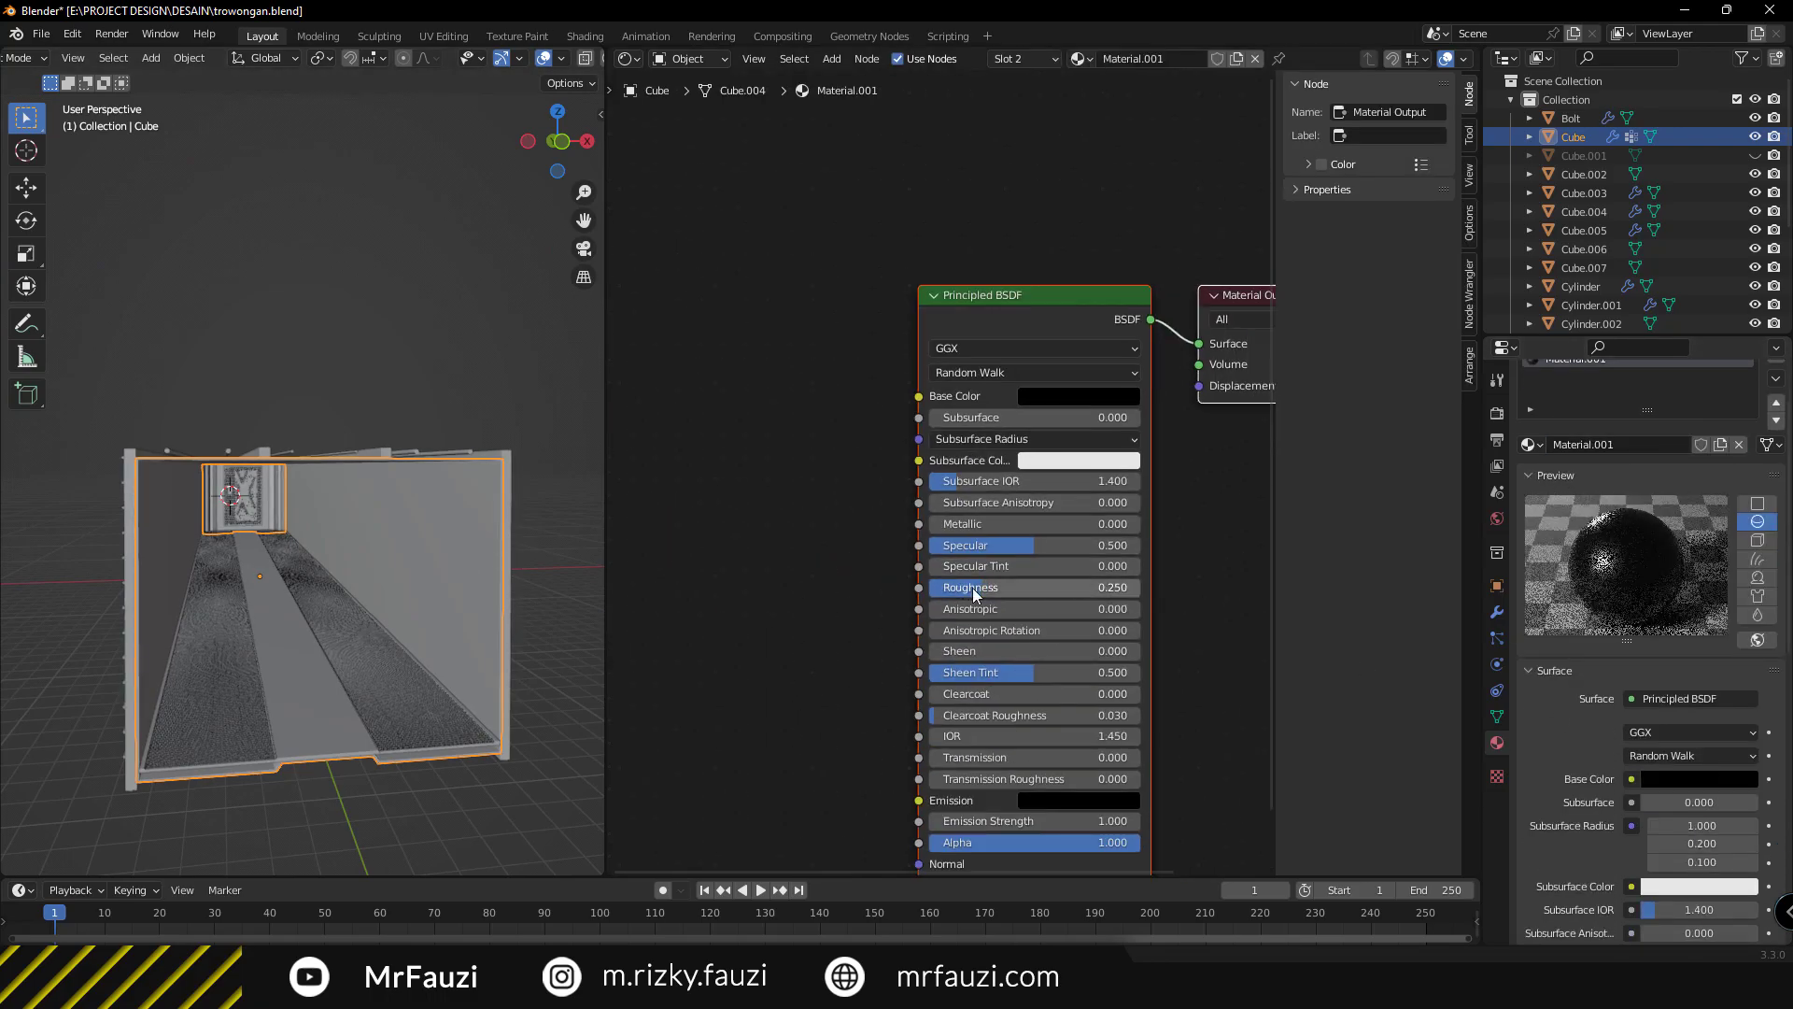
click(972, 564)
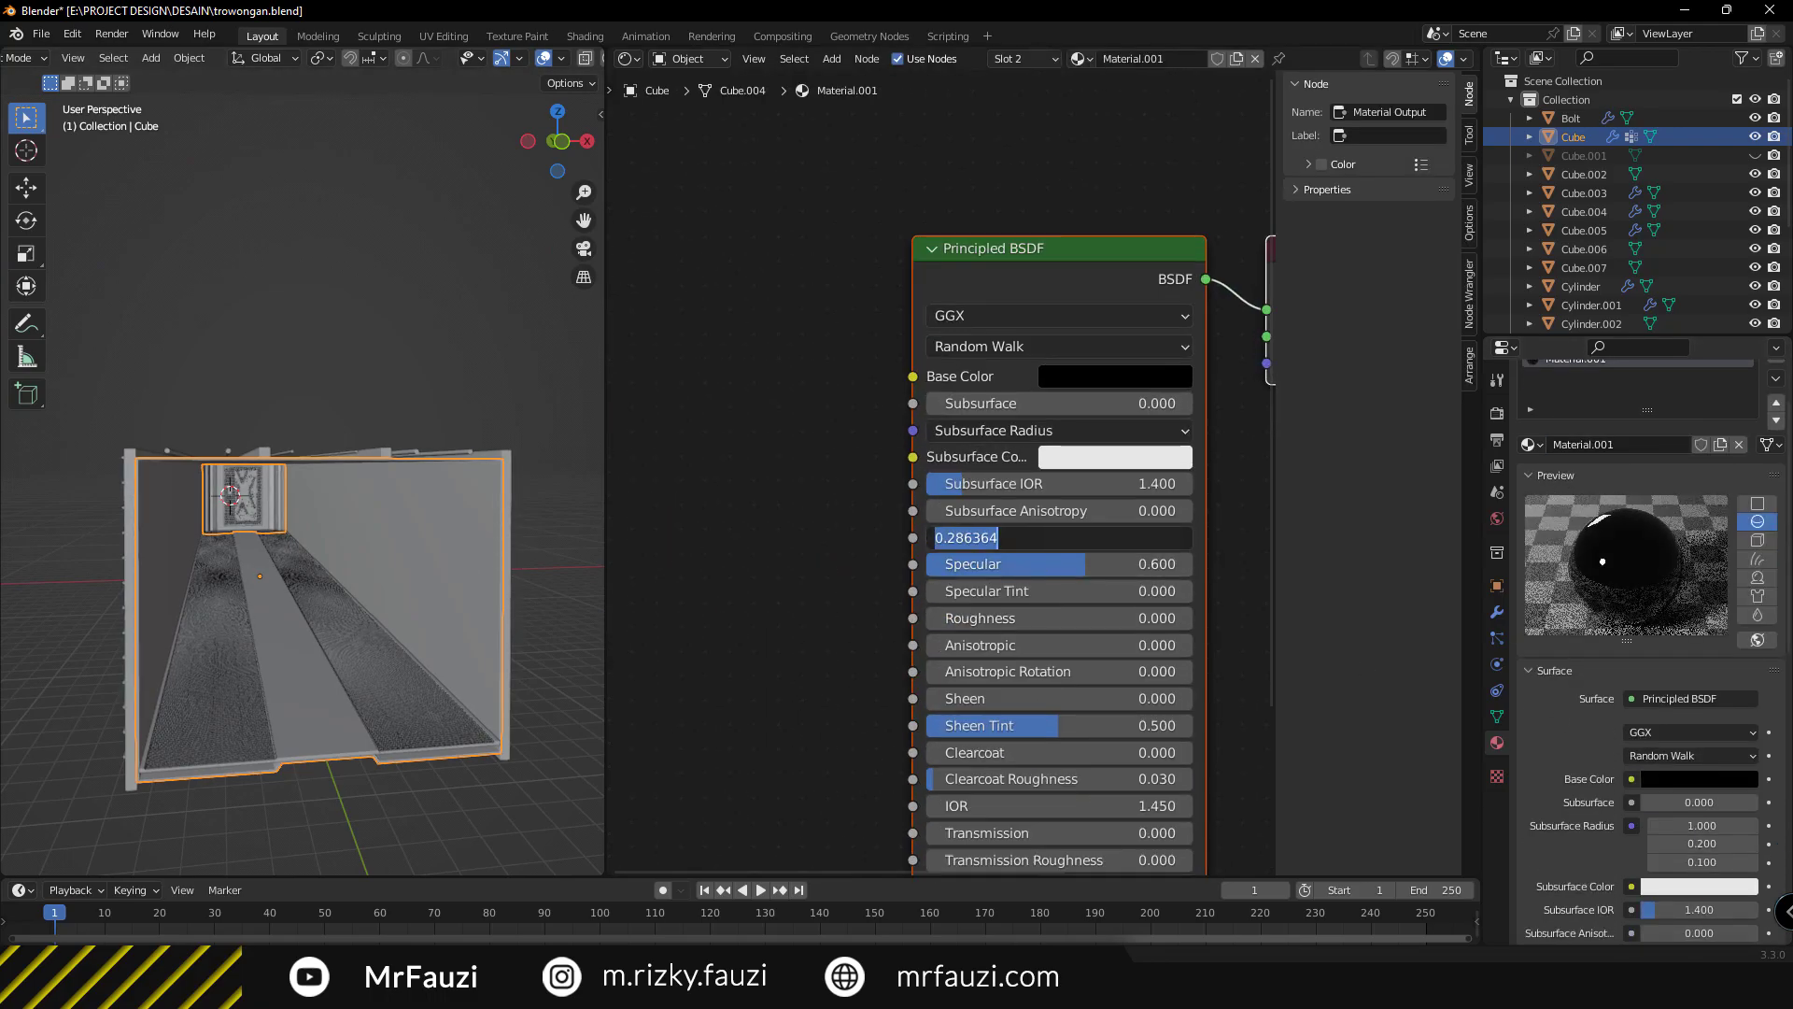
text(0.2)
key(Return)
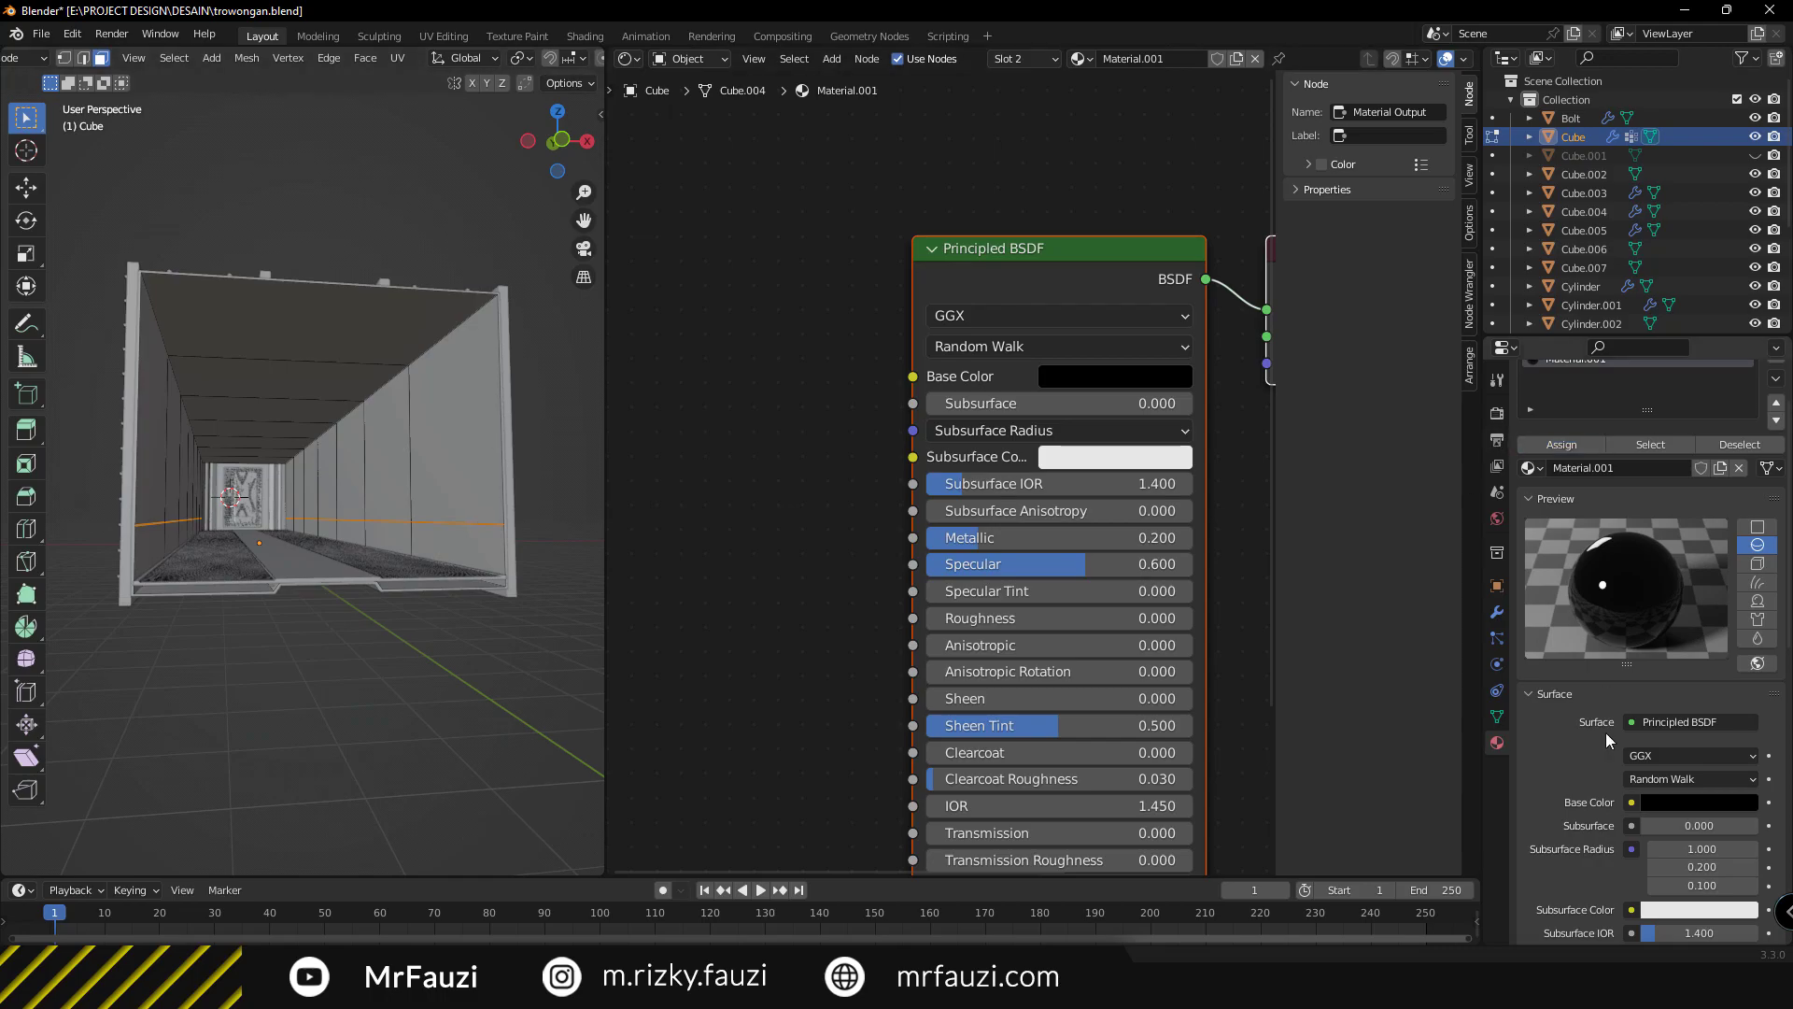
Box-select the wall's vertical edge loops, bevel them, and return to object mode.
click(1497, 716)
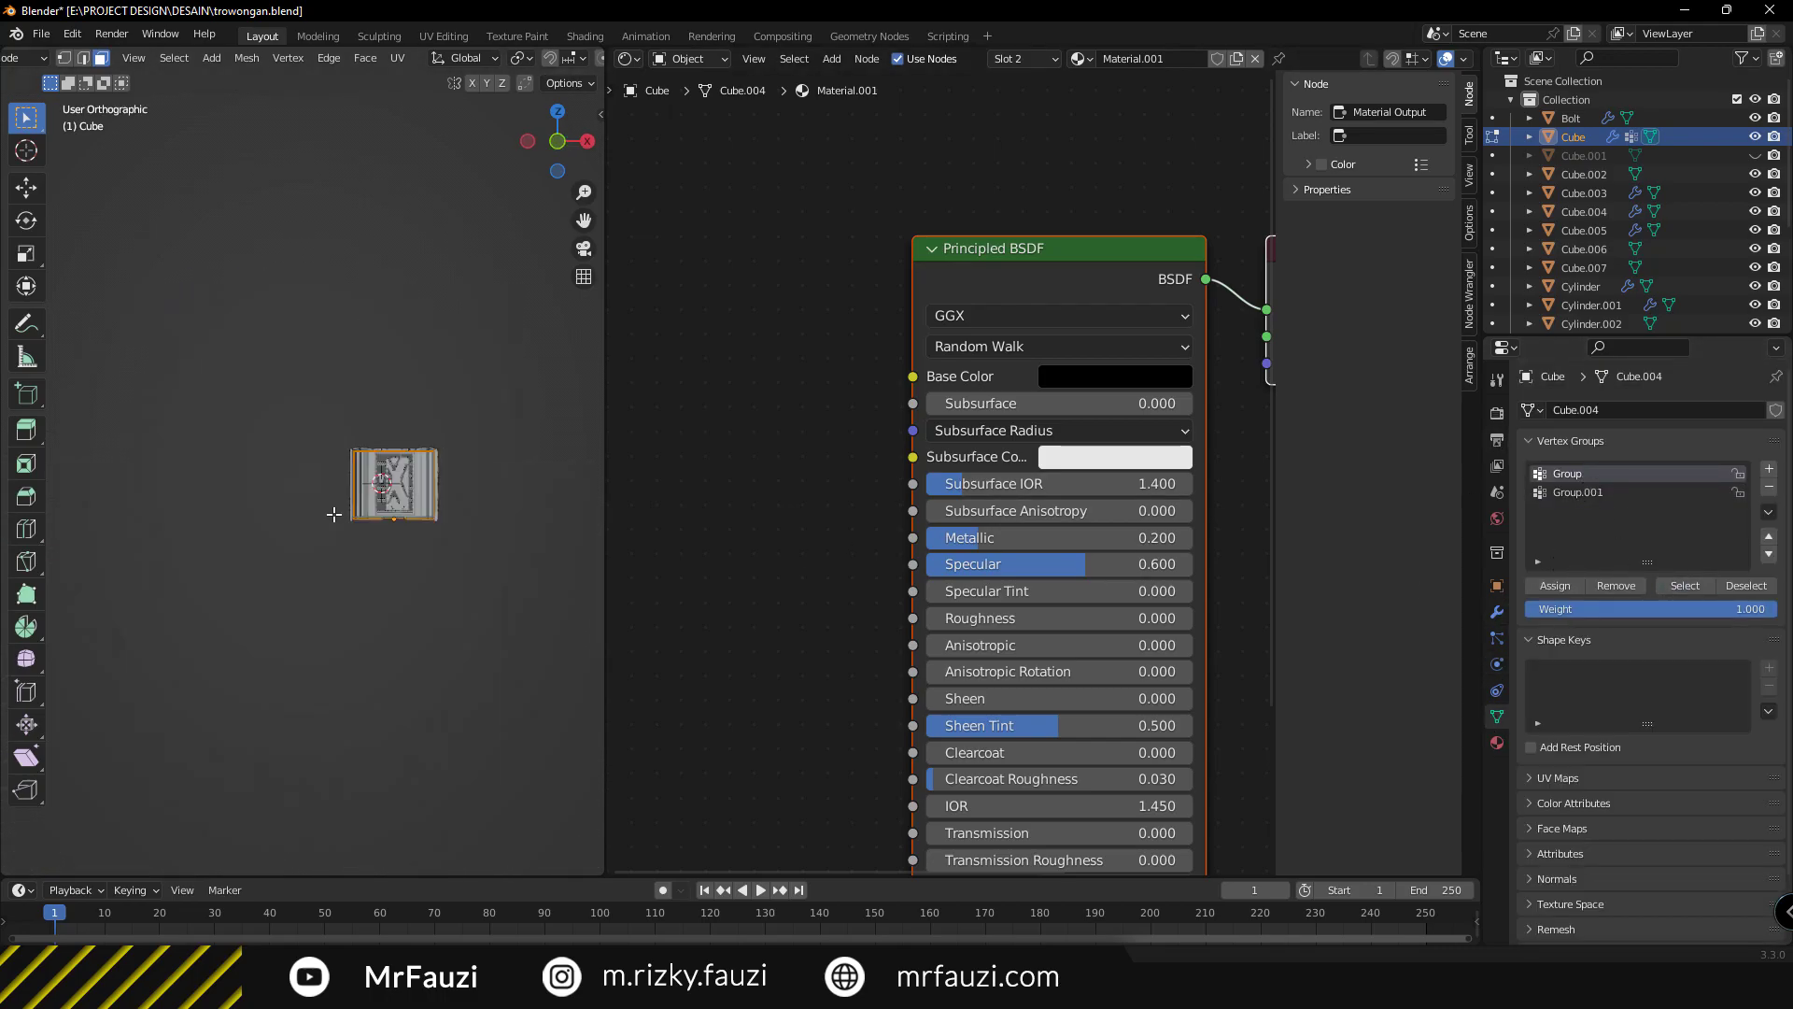
drag(446, 384, 511, 599)
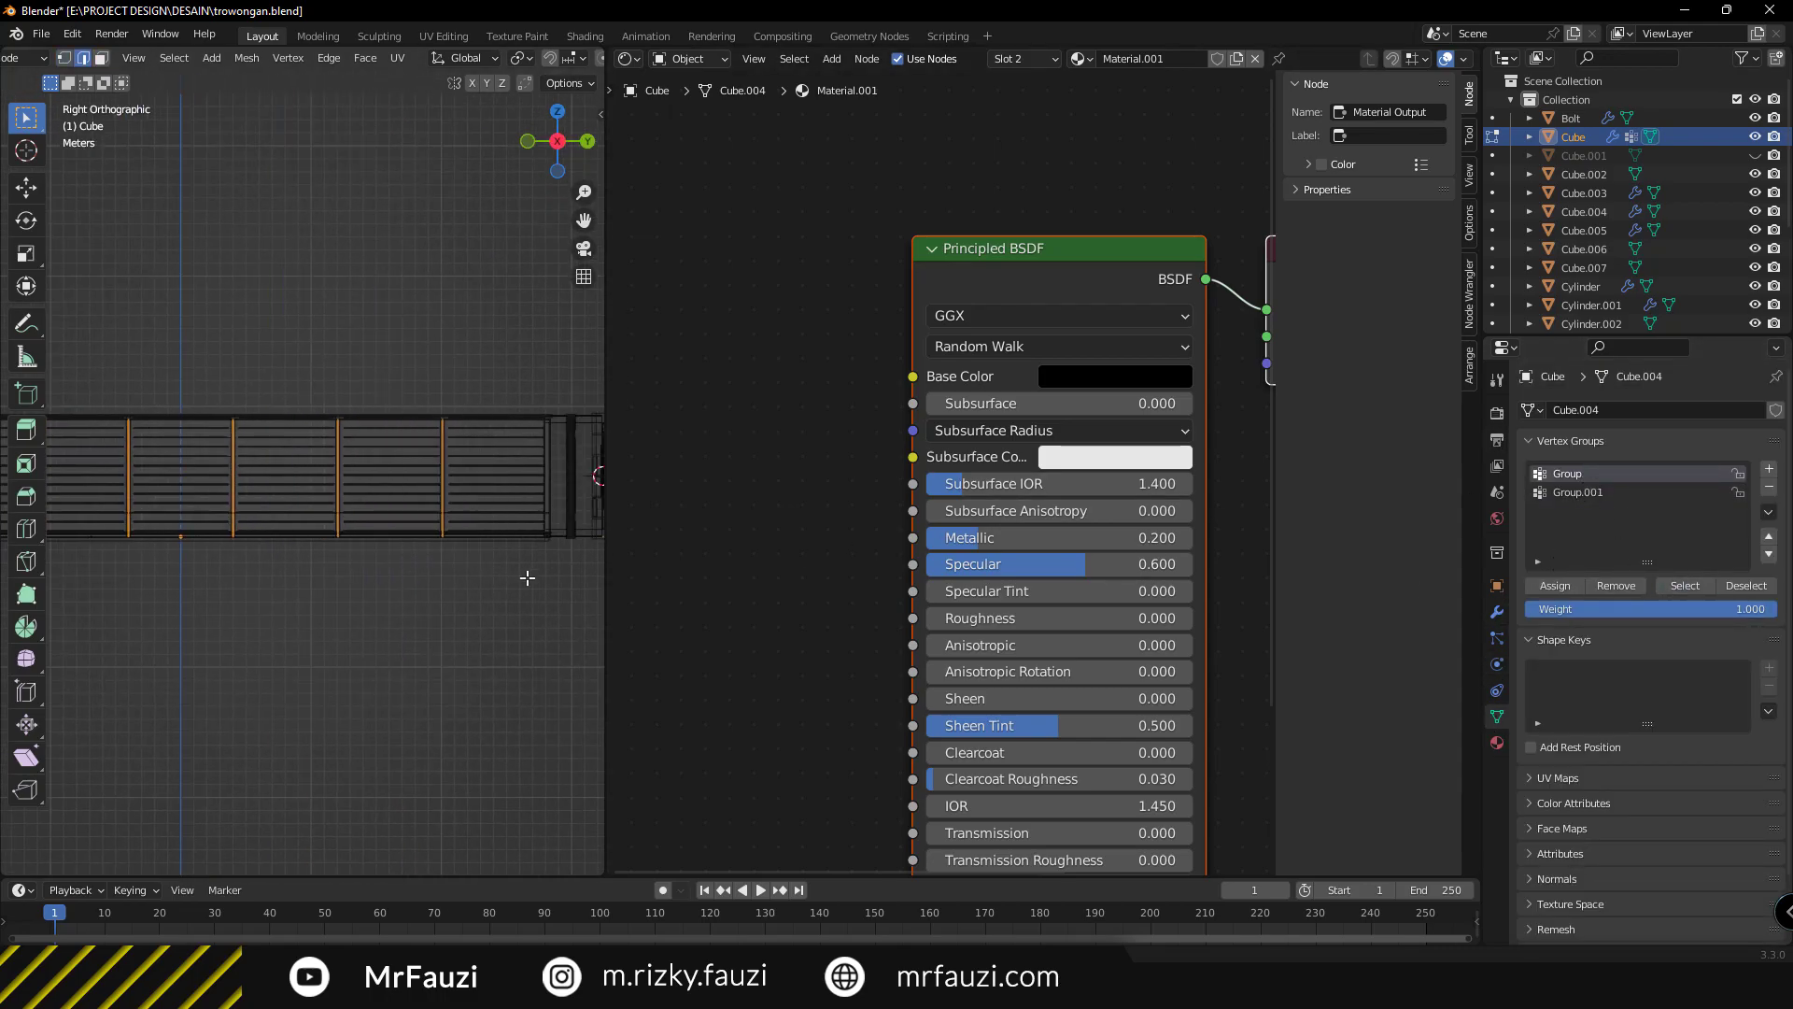
click(1497, 743)
key(z)
click(337, 616)
mouse_move(337, 615)
middle_down()
mouse_move(365, 447)
mouse_move(427, 443)
middle_up()
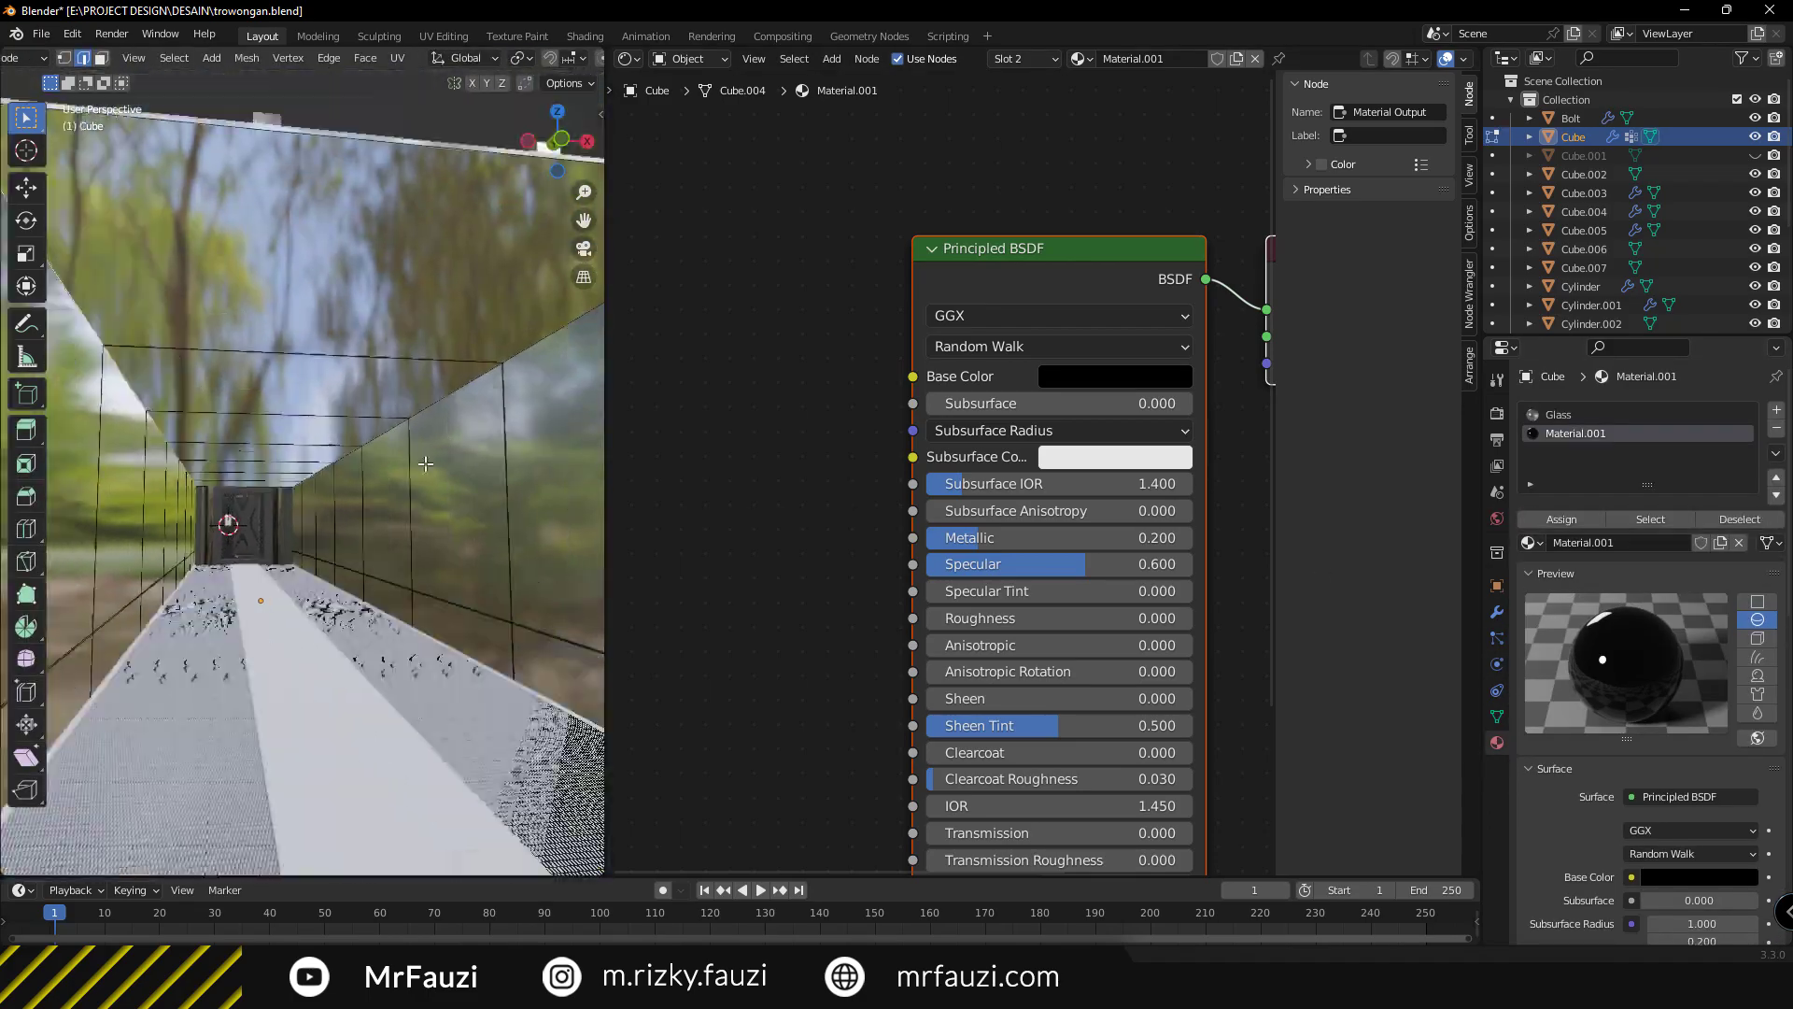
click(468, 439)
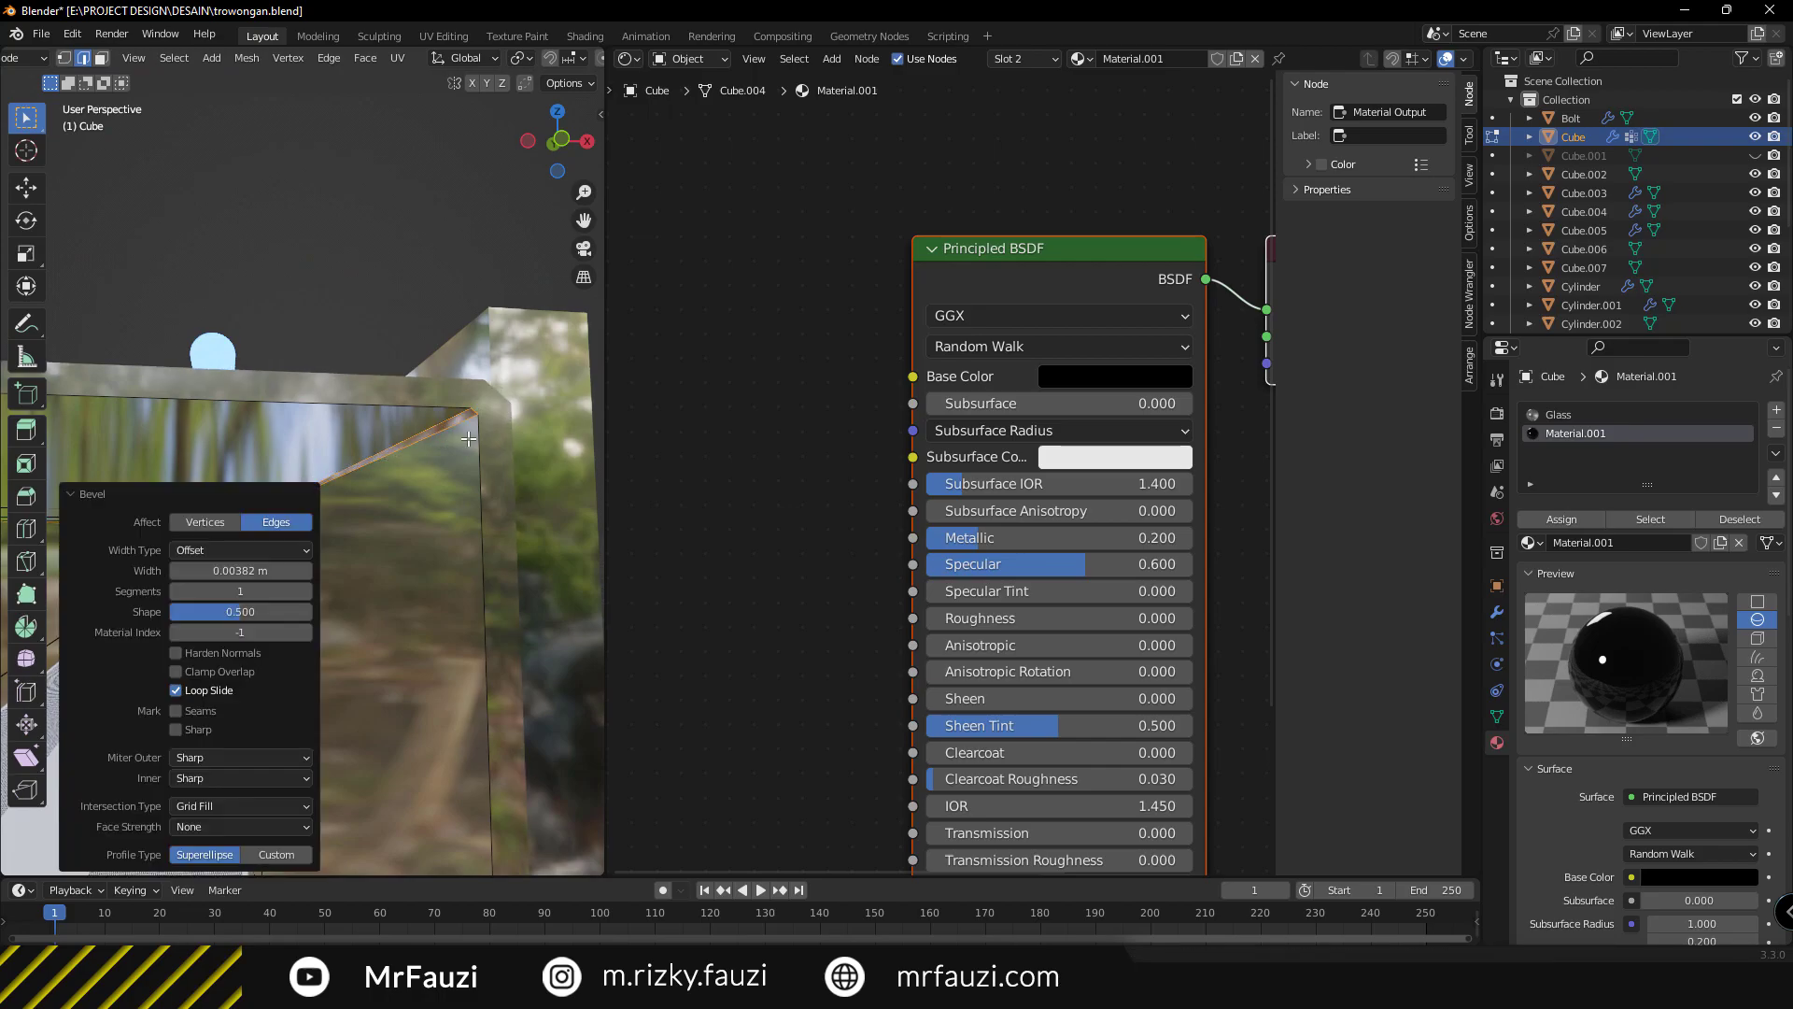
key(Tab)
mouse_move(468, 439)
middle_down()
mouse_move(351, 402)
mouse_move(431, 503)
mouse_move(388, 519)
middle_up()
key(ctrl+s)
scroll(392, 525, up, 5)
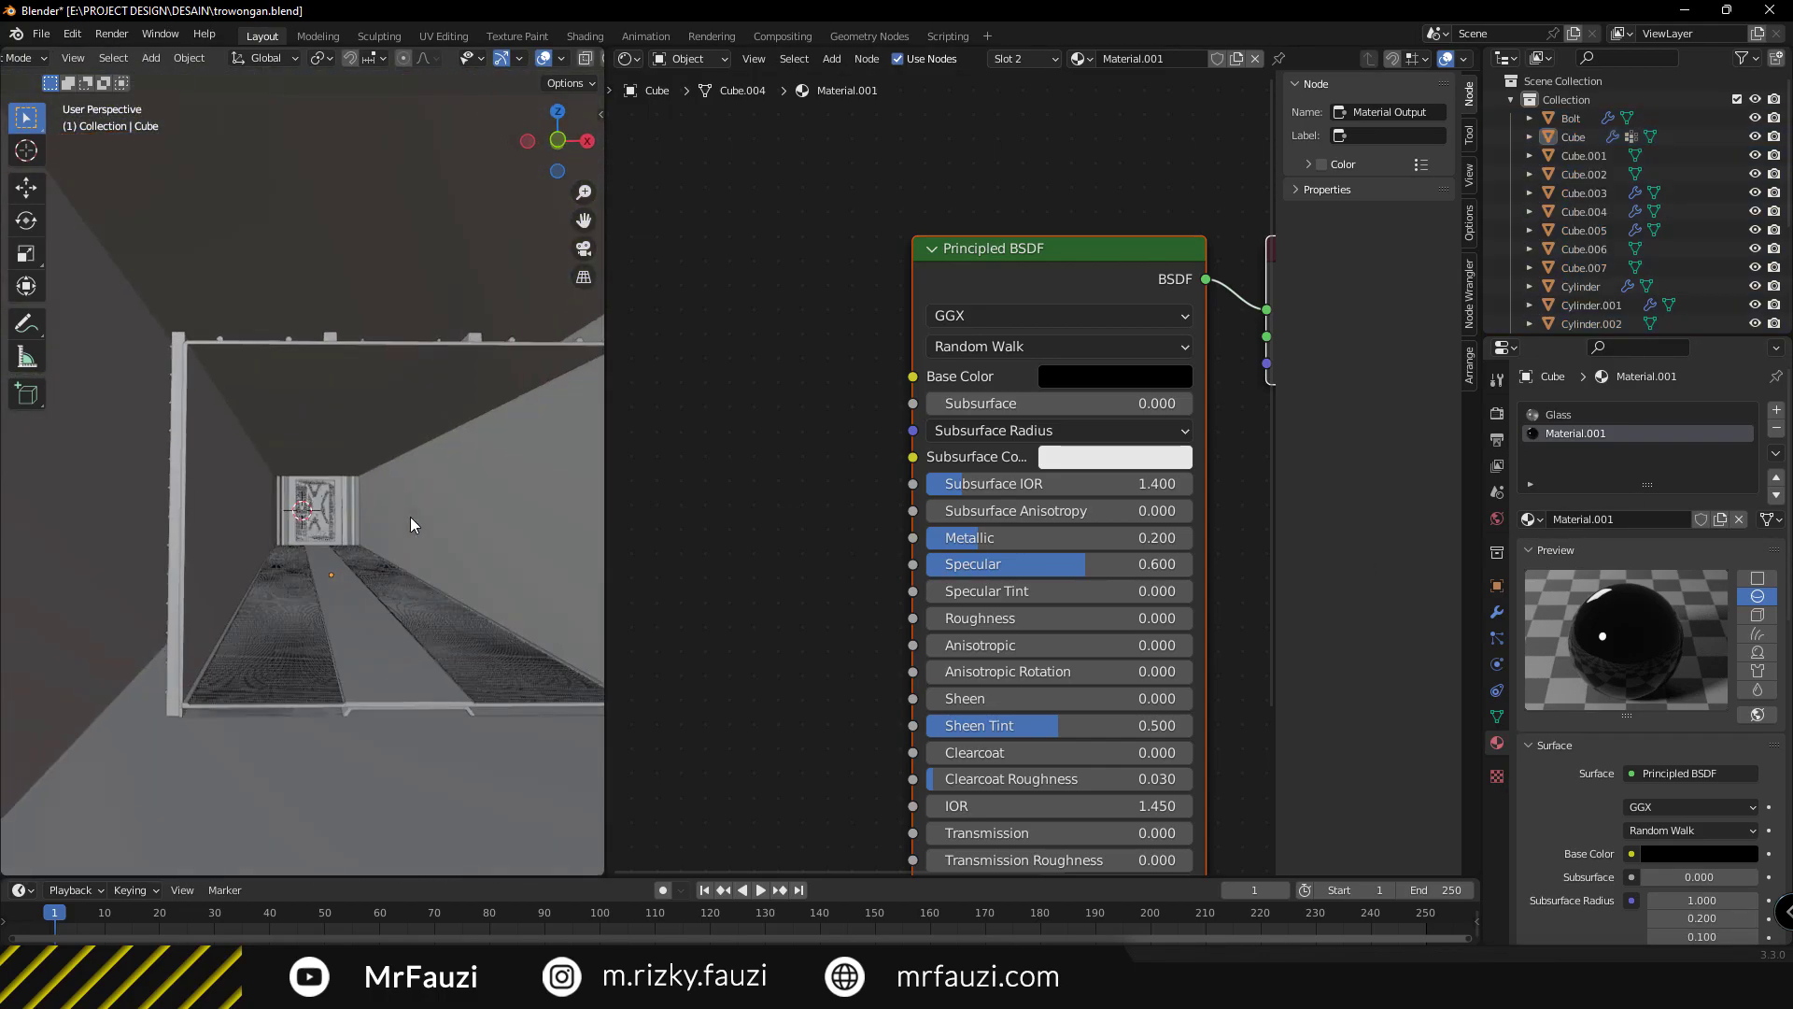
scroll(373, 523, up, 2)
Isolate the door and darken the lock 2 material's base colour to black.
click(372, 523)
click(1674, 488)
double_click(1585, 414)
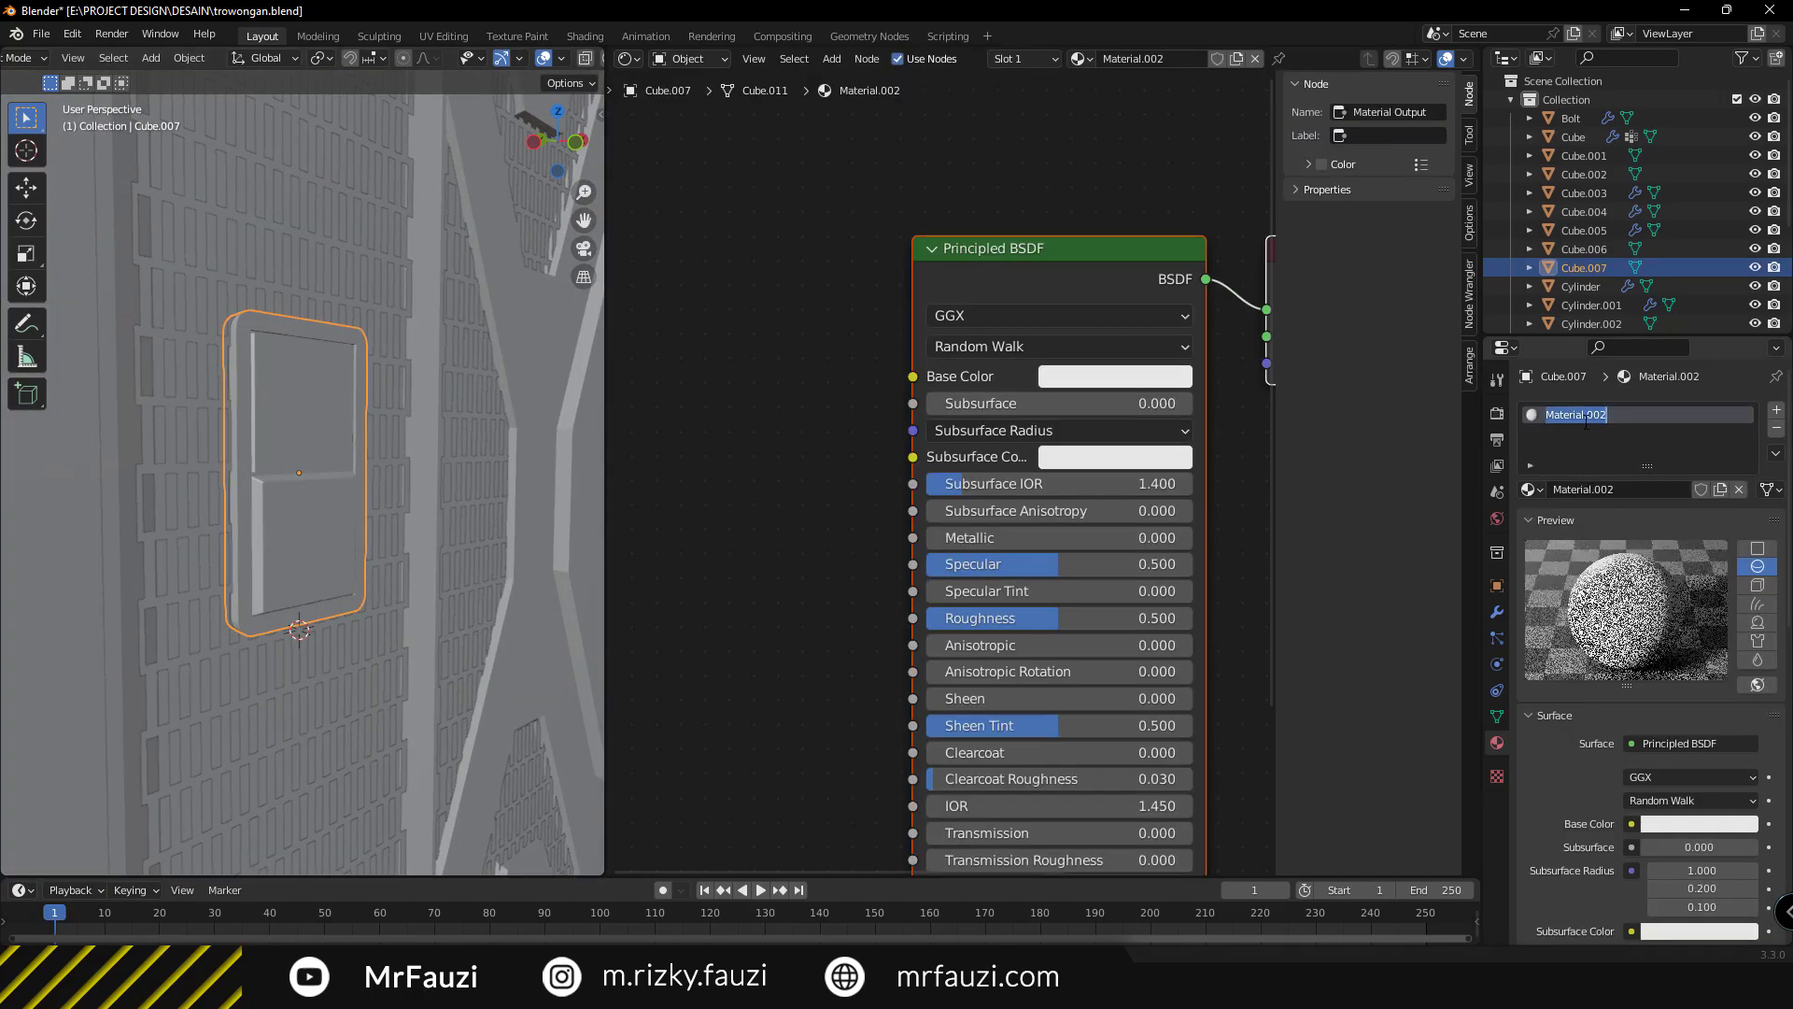
text(lock)
key(KP_Divide)
click(1141, 373)
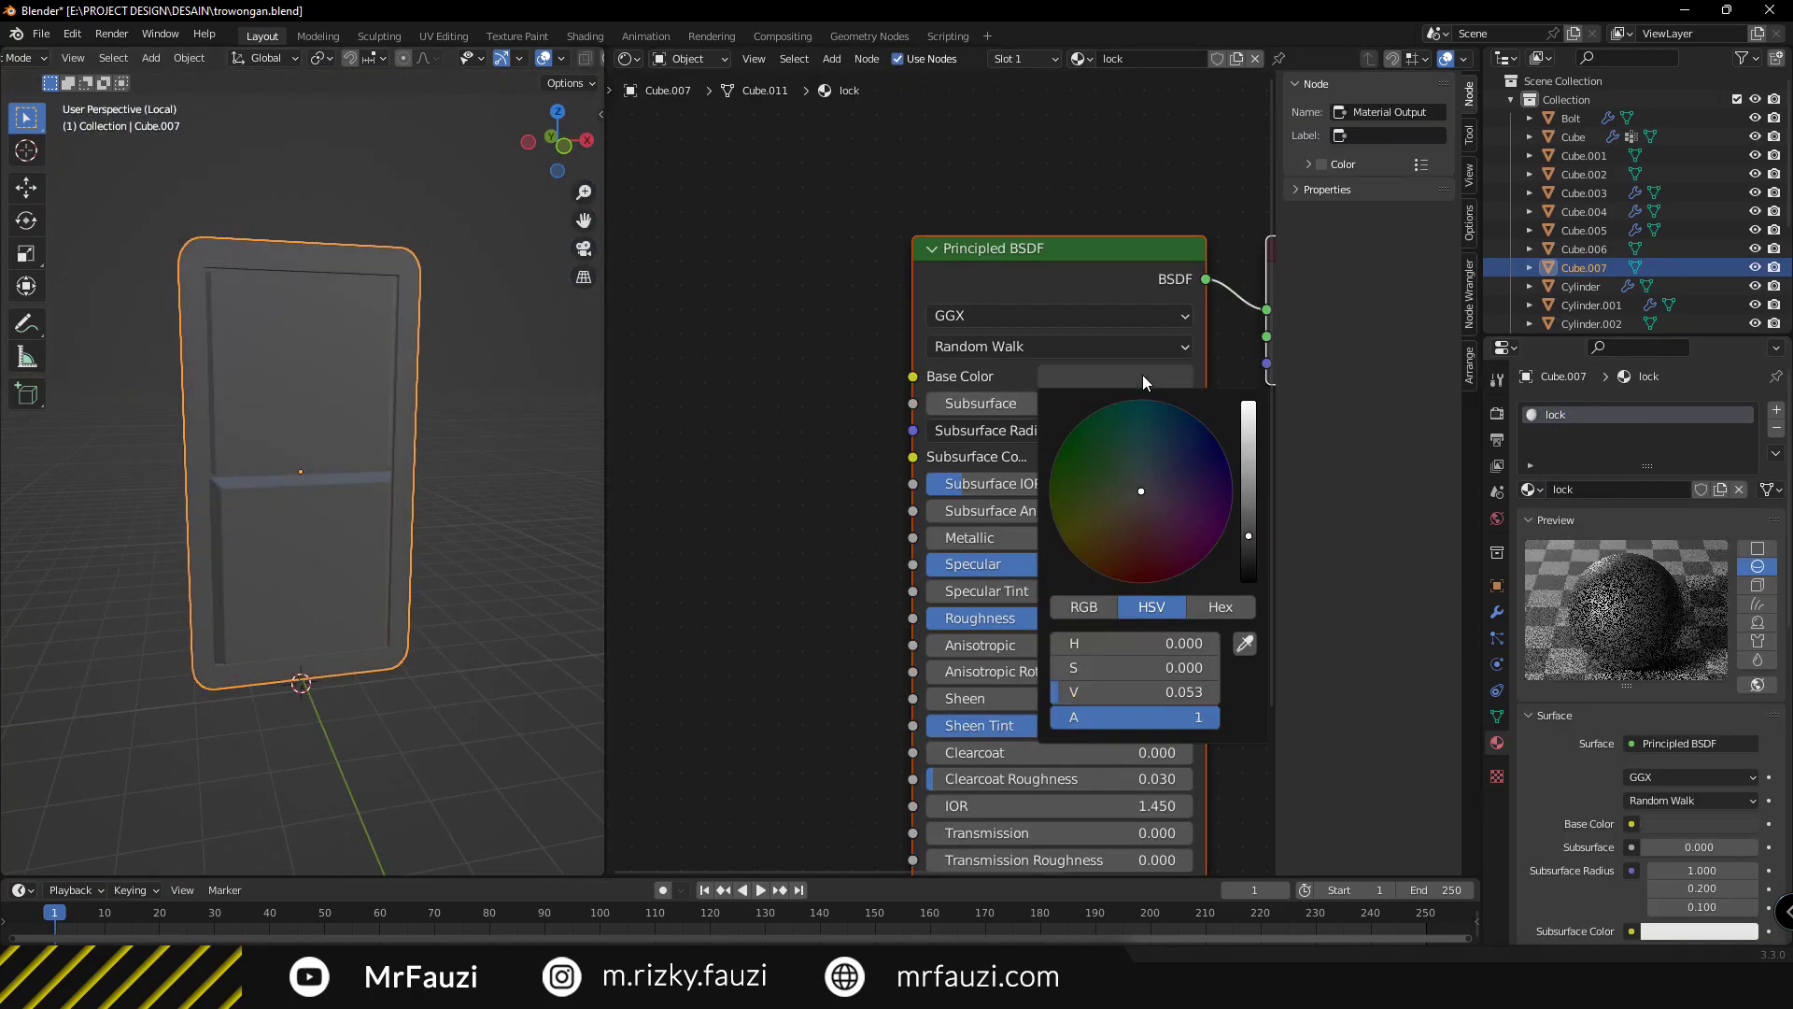
drag(1240, 411, 1240, 560)
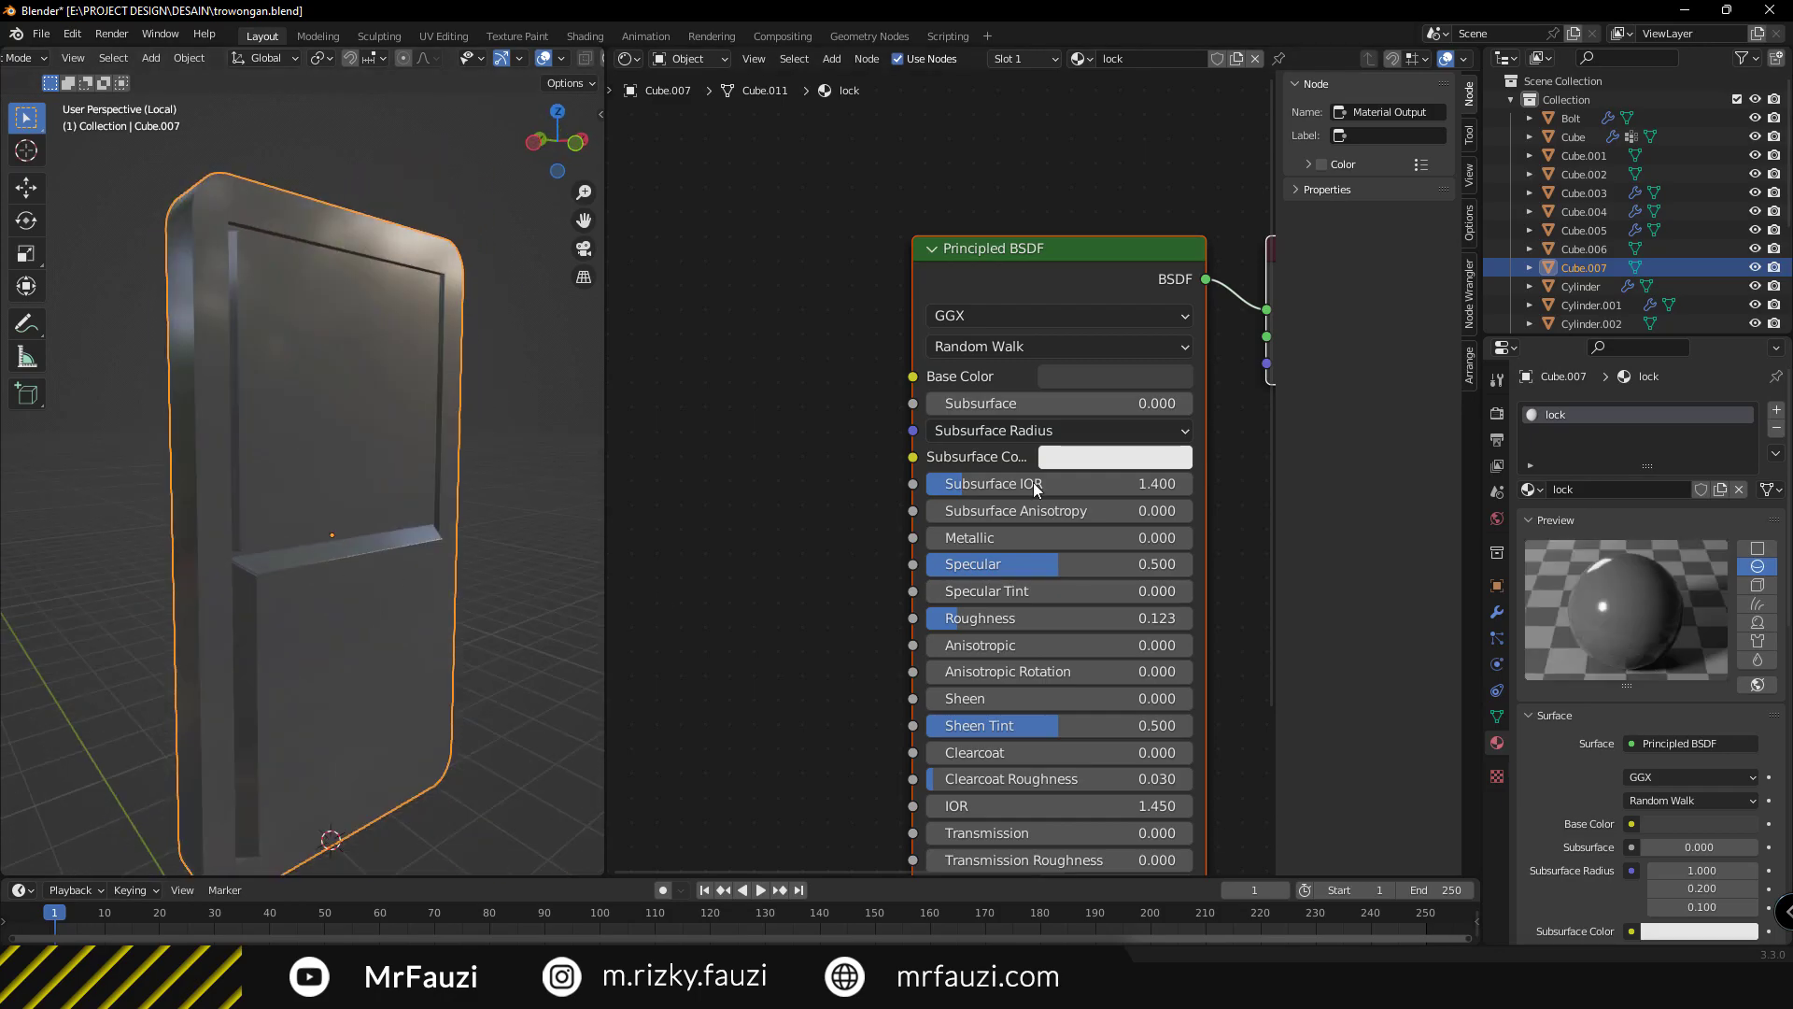
Add a second material slot with a new material and switch between the door's slots.
click(1776, 409)
click(1603, 519)
click(1554, 414)
key(Tab)
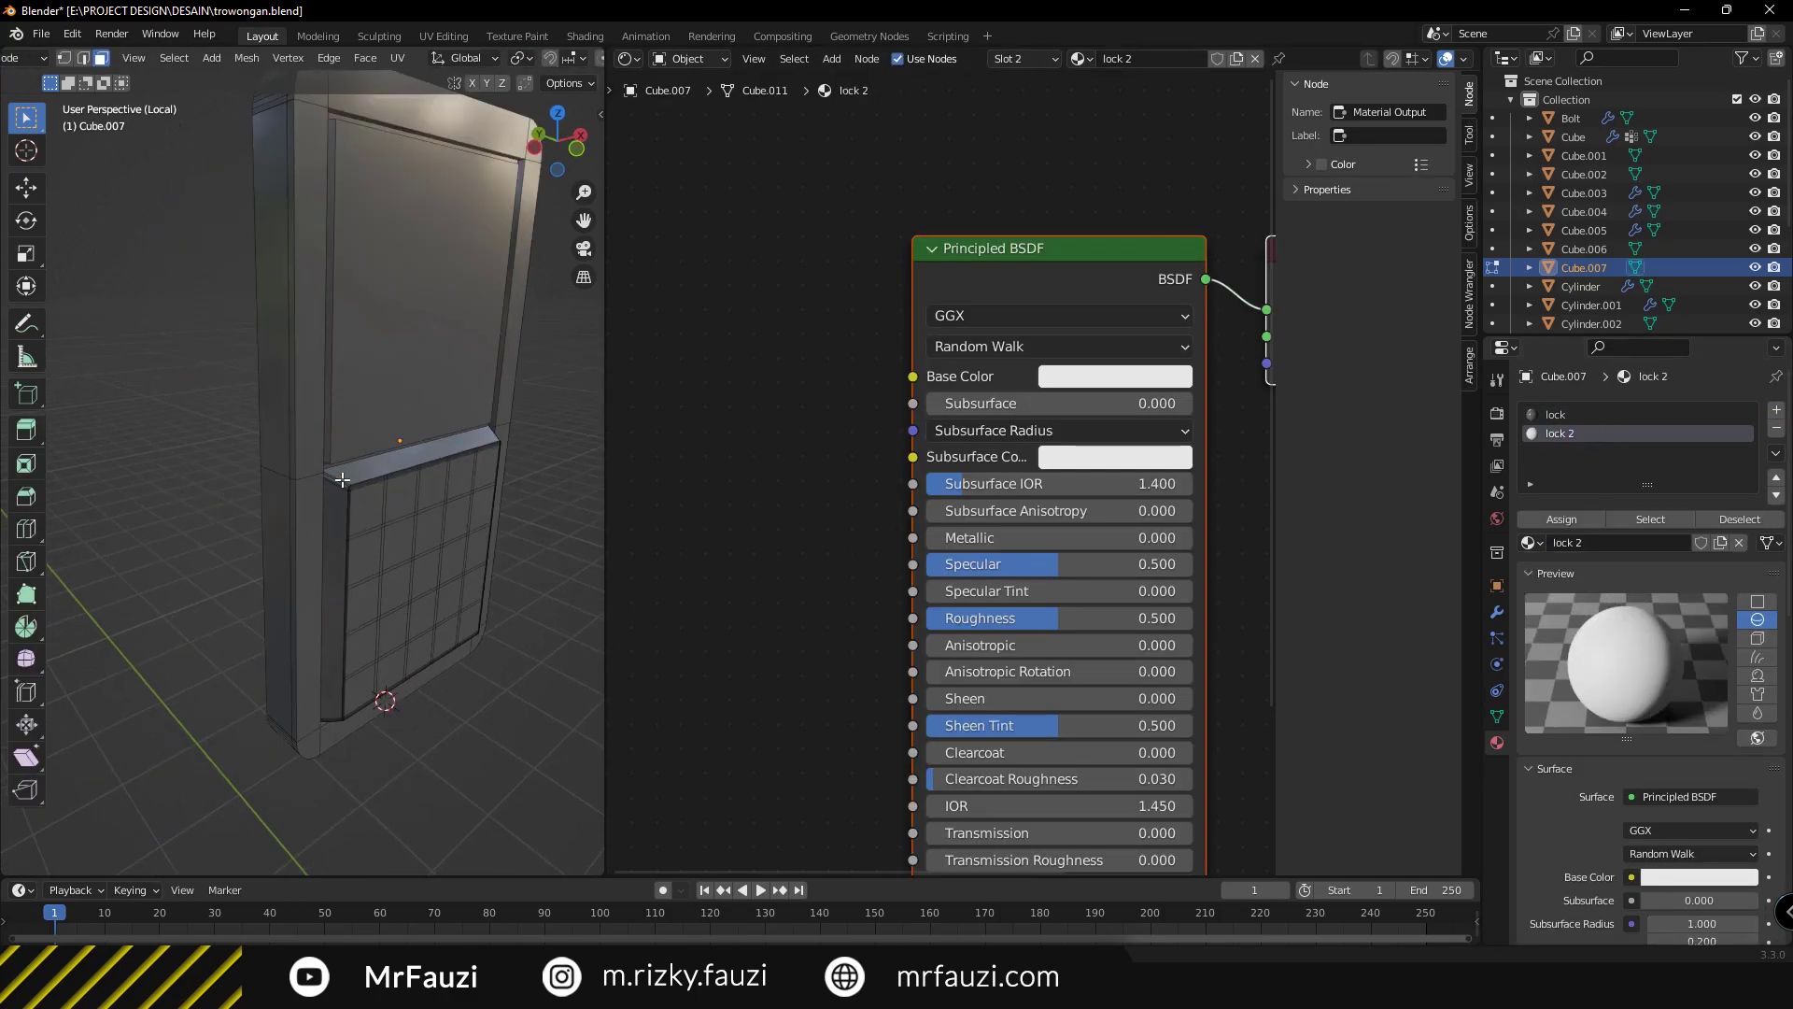
mouse_move(355, 467)
middle_down()
mouse_move(355, 656)
mouse_move(402, 523)
middle_up()
click(1557, 433)
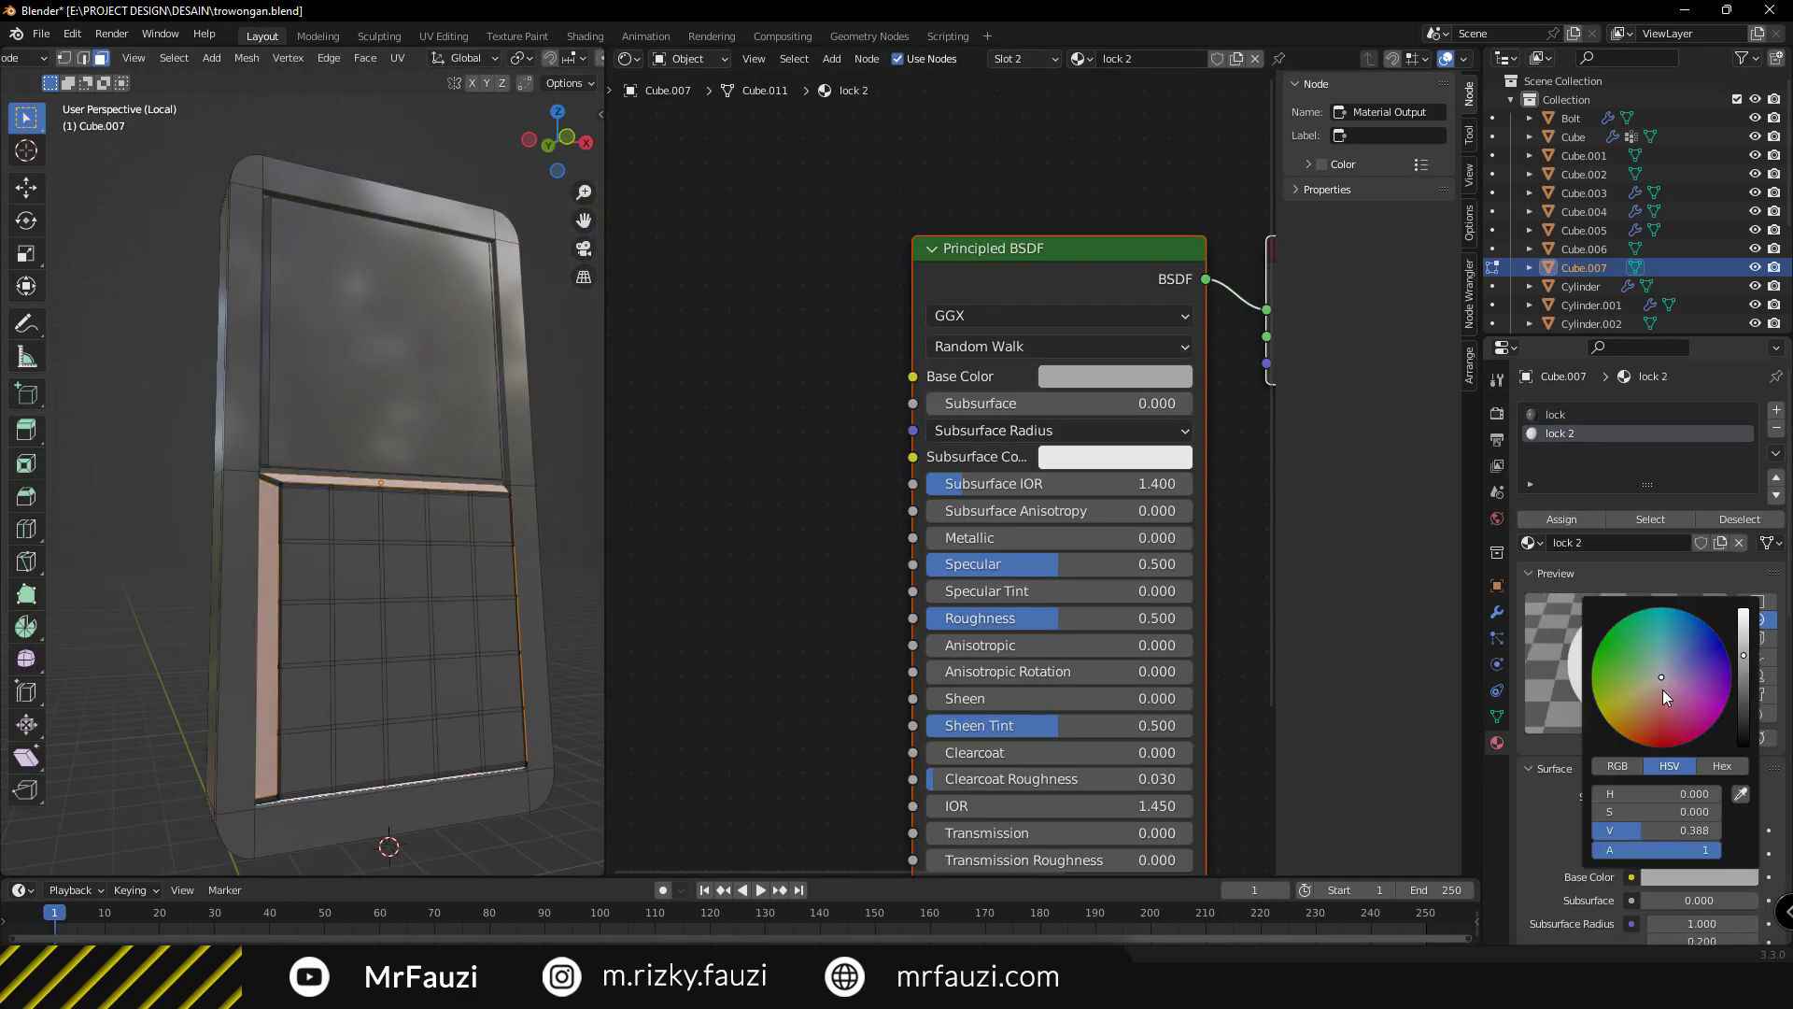
key(Tab)
scroll(353, 484, up, 3)
scroll(352, 485, up, 2)
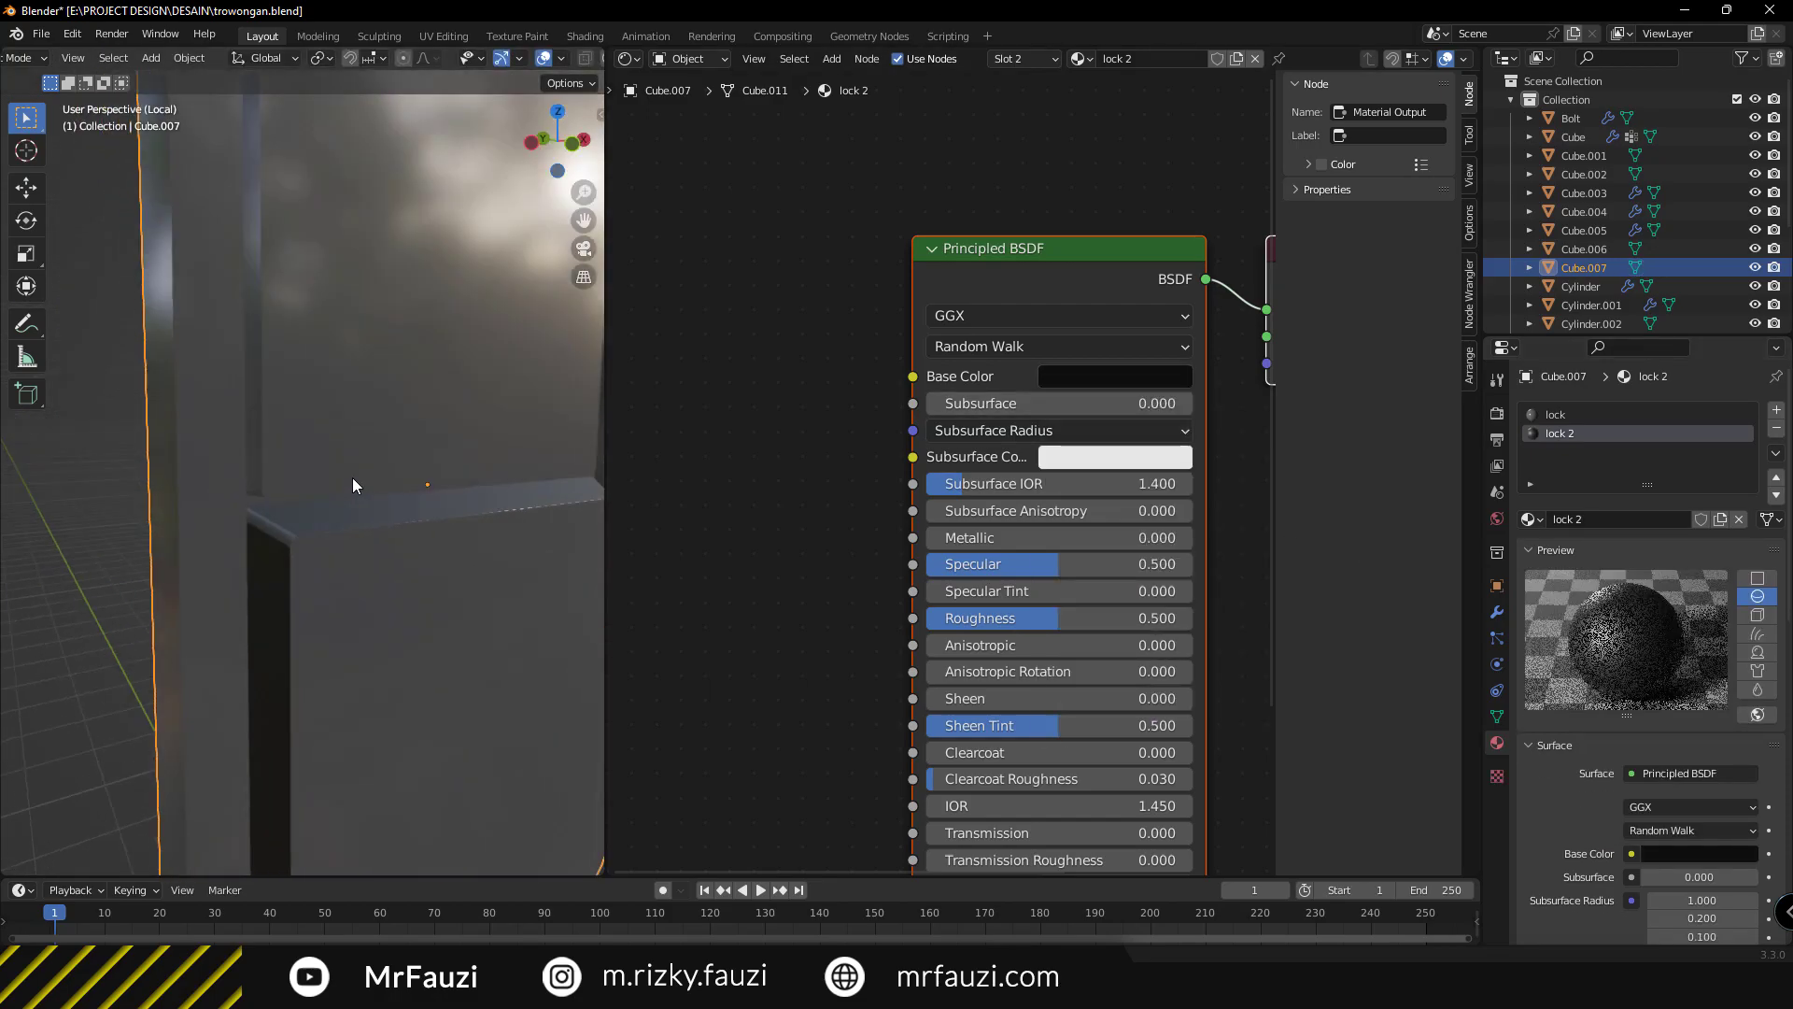
scroll(353, 484, down, 5)
Orbit to face the door front and enter face editing on the door mesh.
key(Tab)
scroll(329, 462, up, 3)
key(Tab)
scroll(439, 480, down, 4)
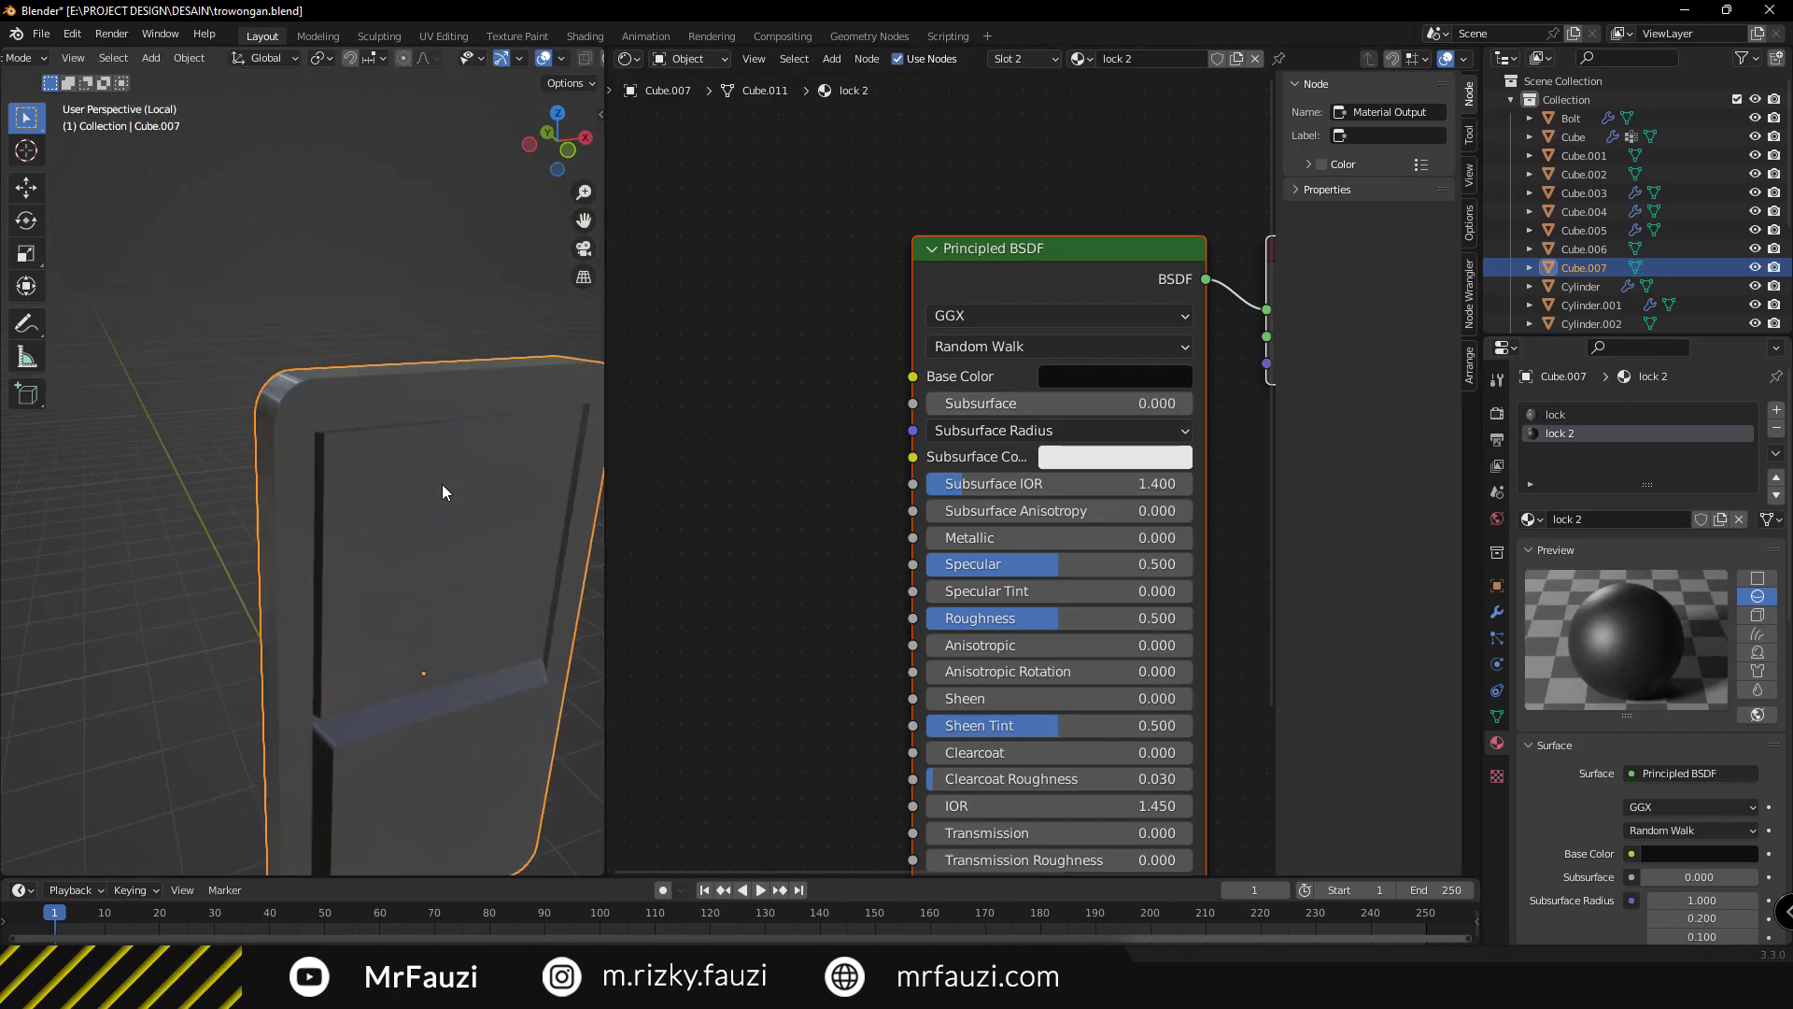
middle_drag(353, 300, 359, 371)
key(Tab)
middle_drag(316, 476, 402, 388)
scroll(402, 388, up, 2)
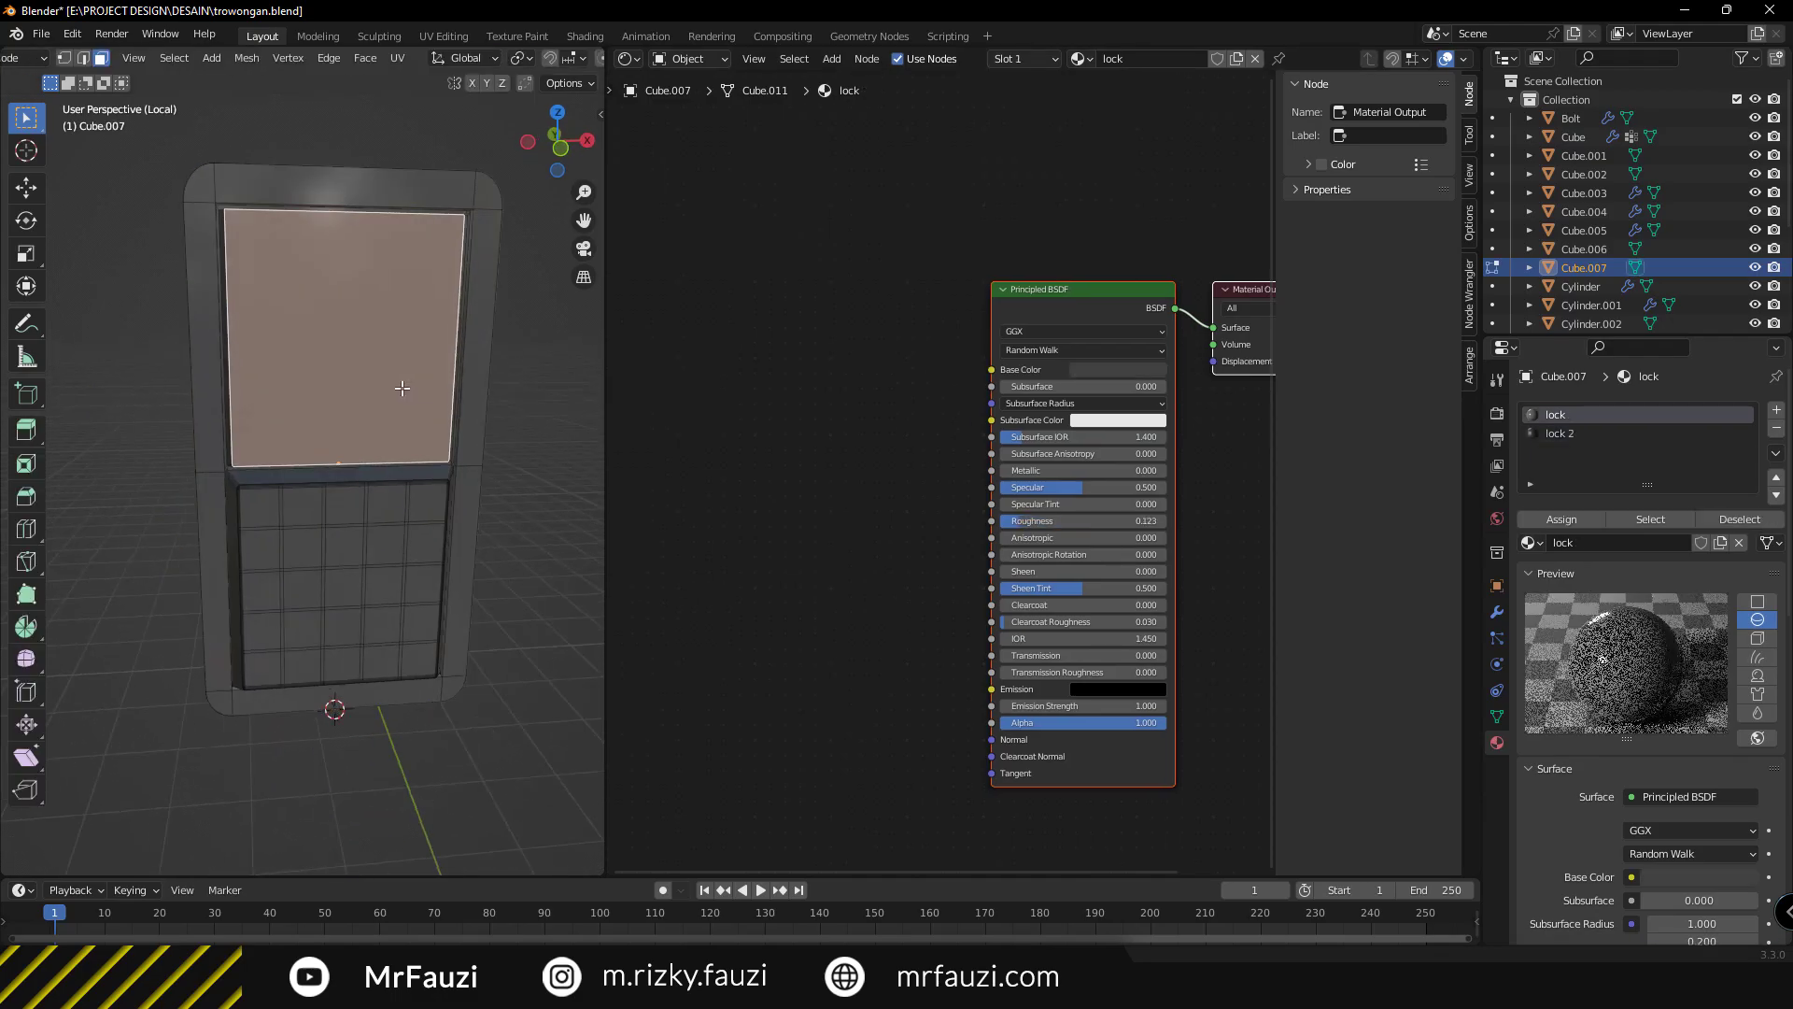
key(Escape)
key(Tab)
key(Tab)
Select the 3x3 keypad faces and assign them a new white material in a new slot.
click(360, 547)
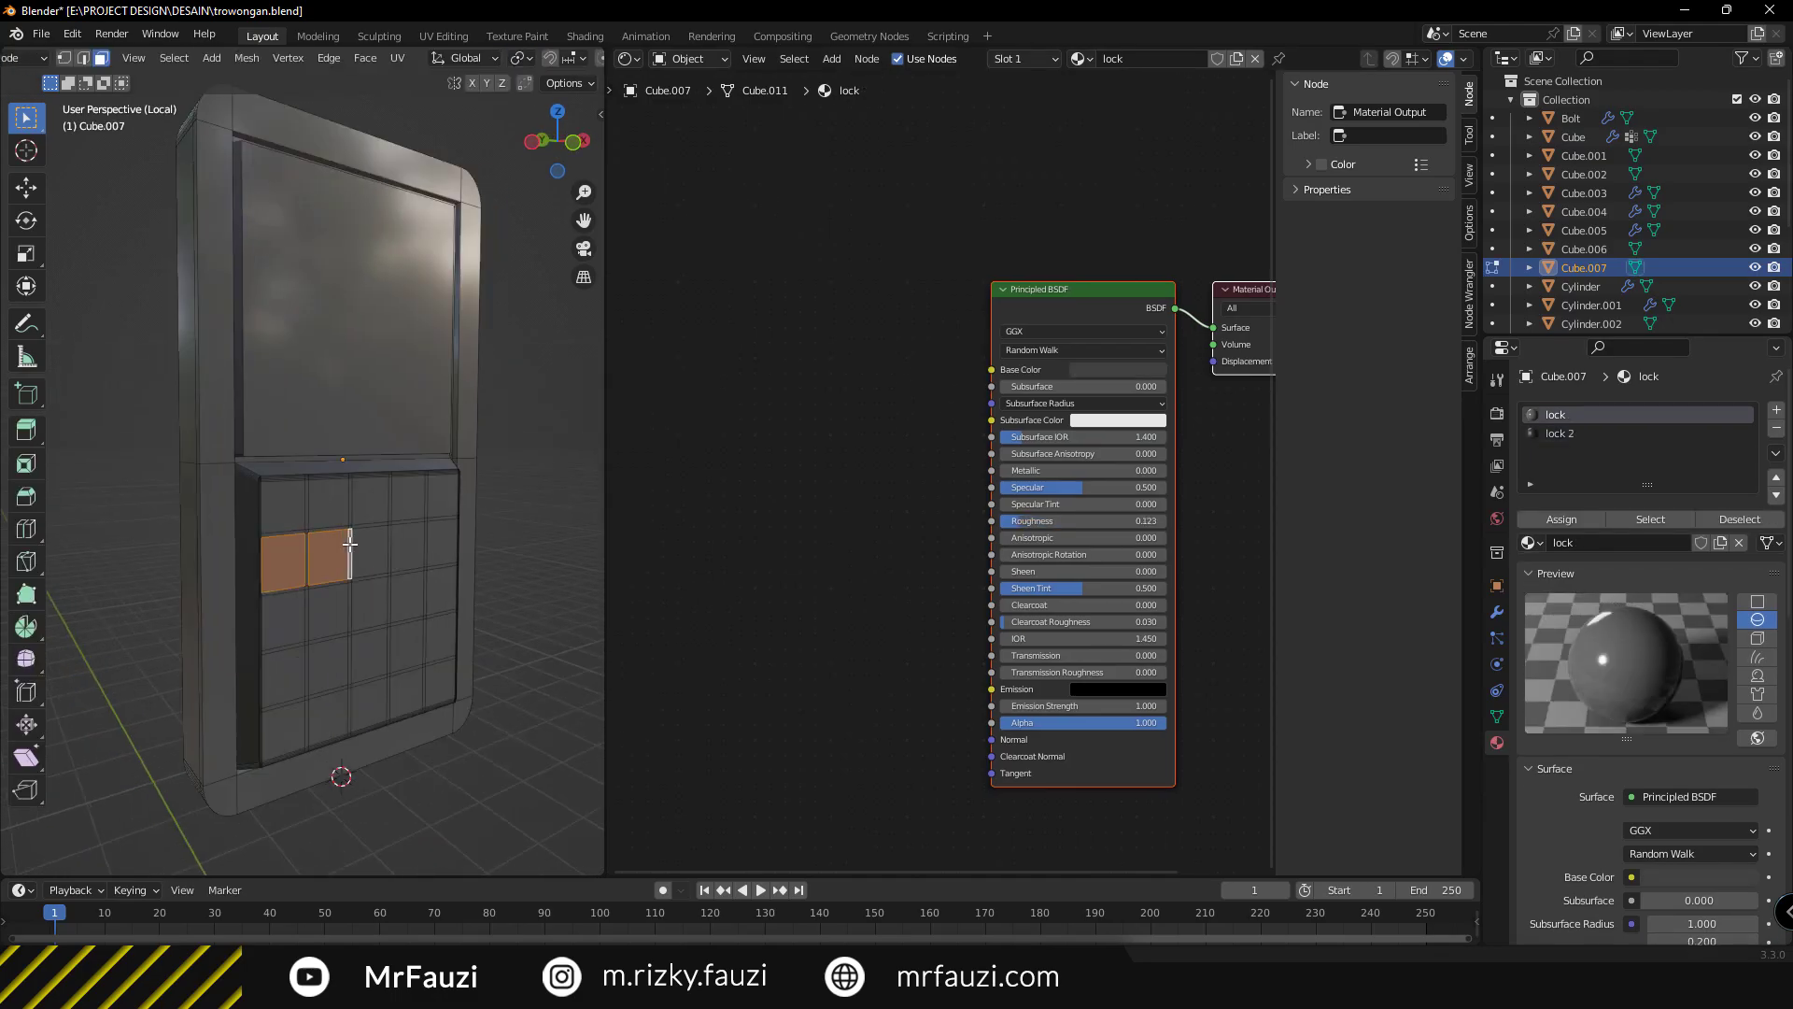
ctrl+click(409, 560)
shift+click(359, 607)
scroll(360, 607, up, 1)
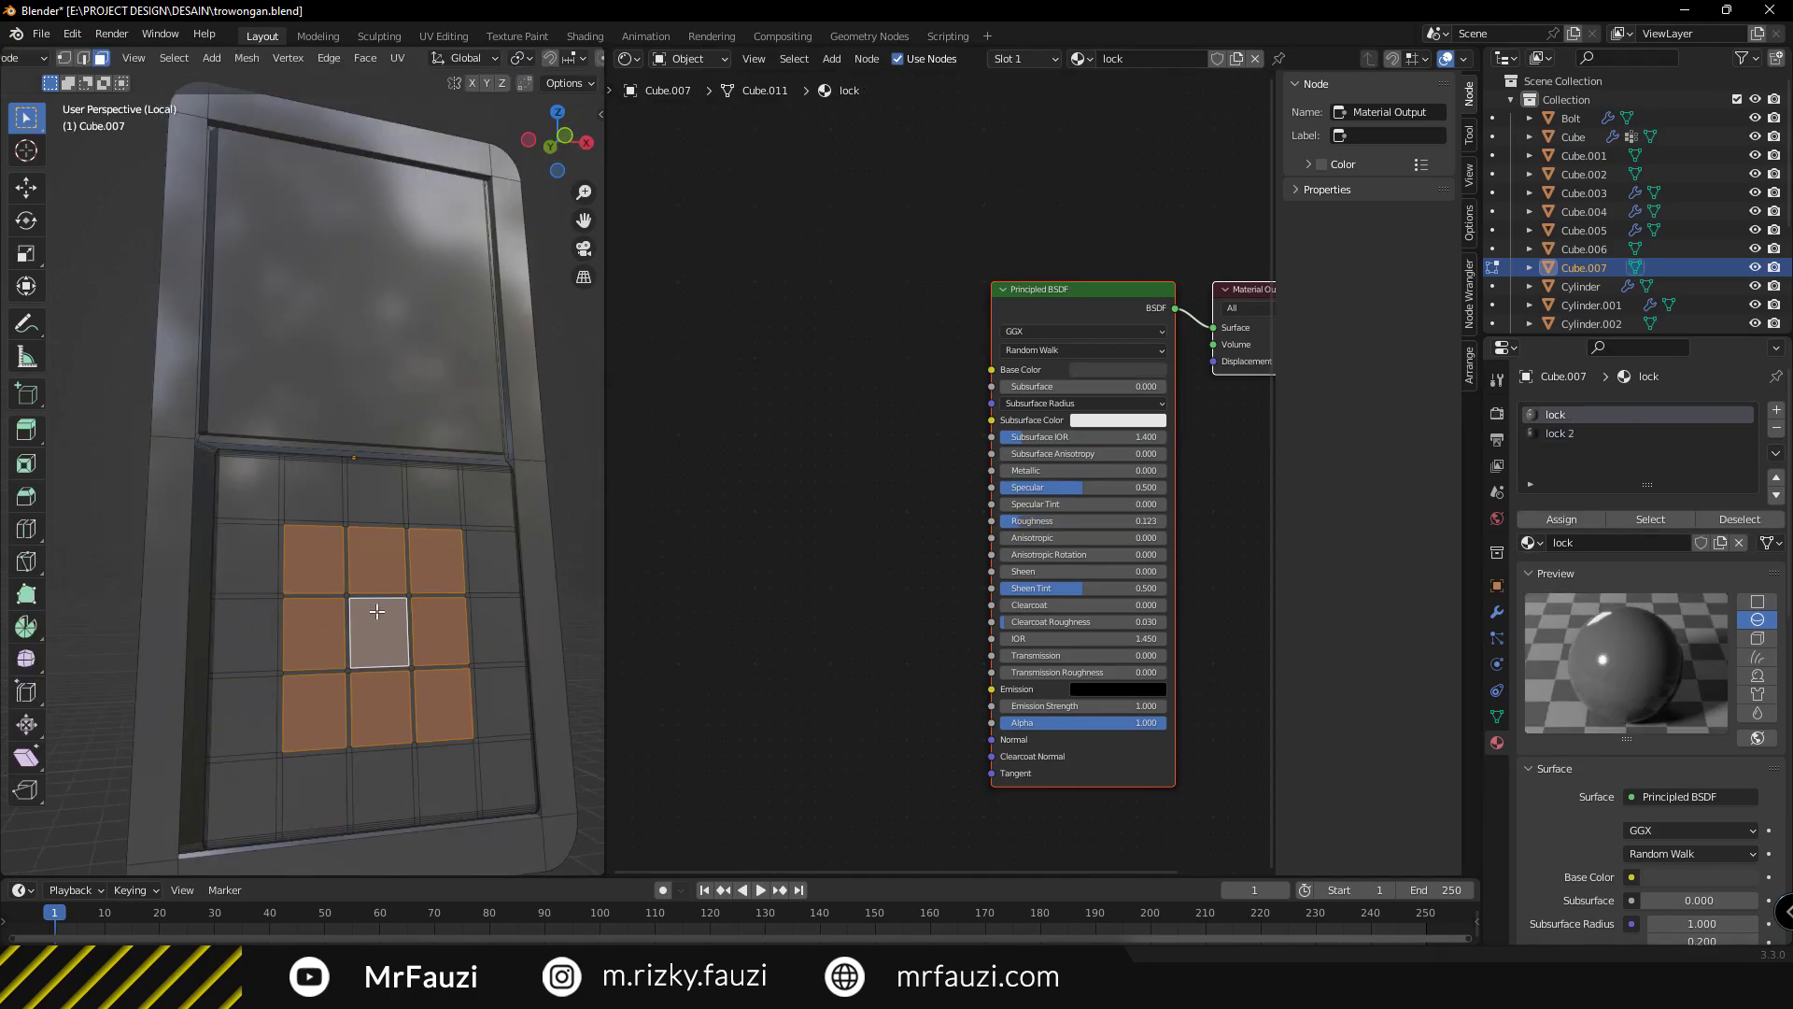
click(1777, 409)
click(1625, 542)
click(1562, 518)
key(Tab)
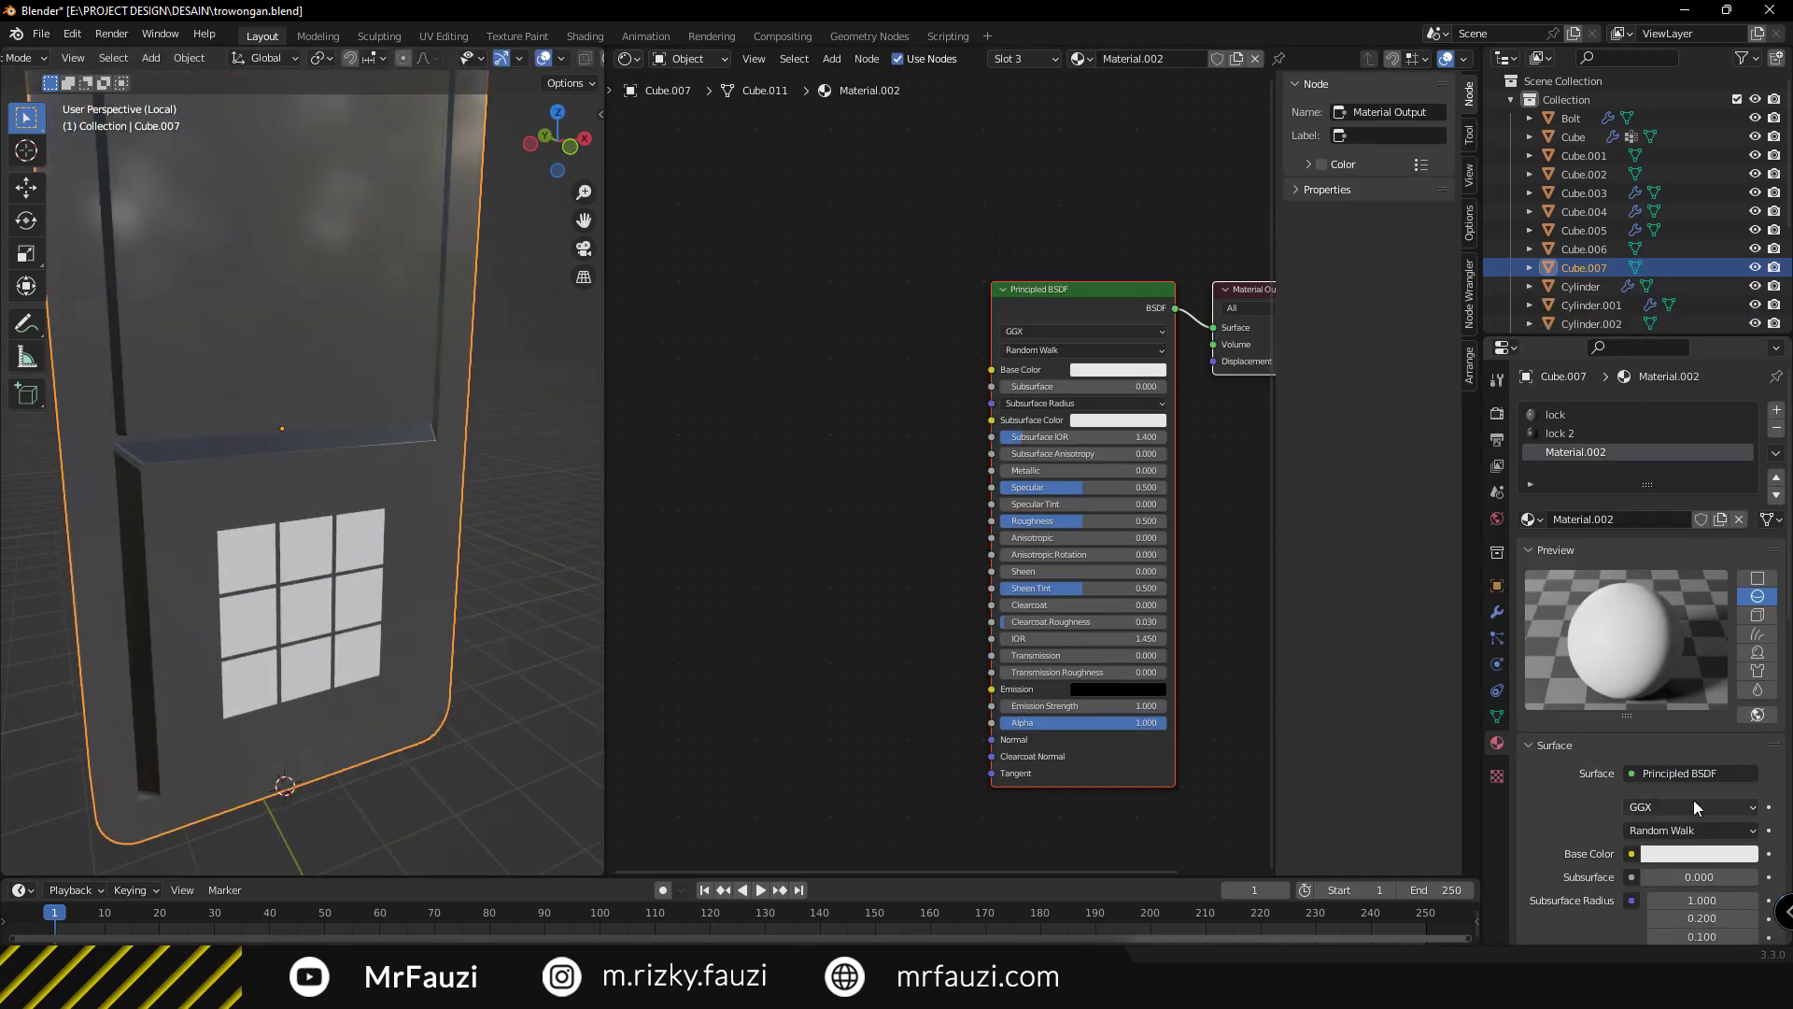
Turn Material.002 into a pure red Emission shader with strength 20.
click(1668, 773)
click(1630, 420)
click(1698, 806)
click(1636, 622)
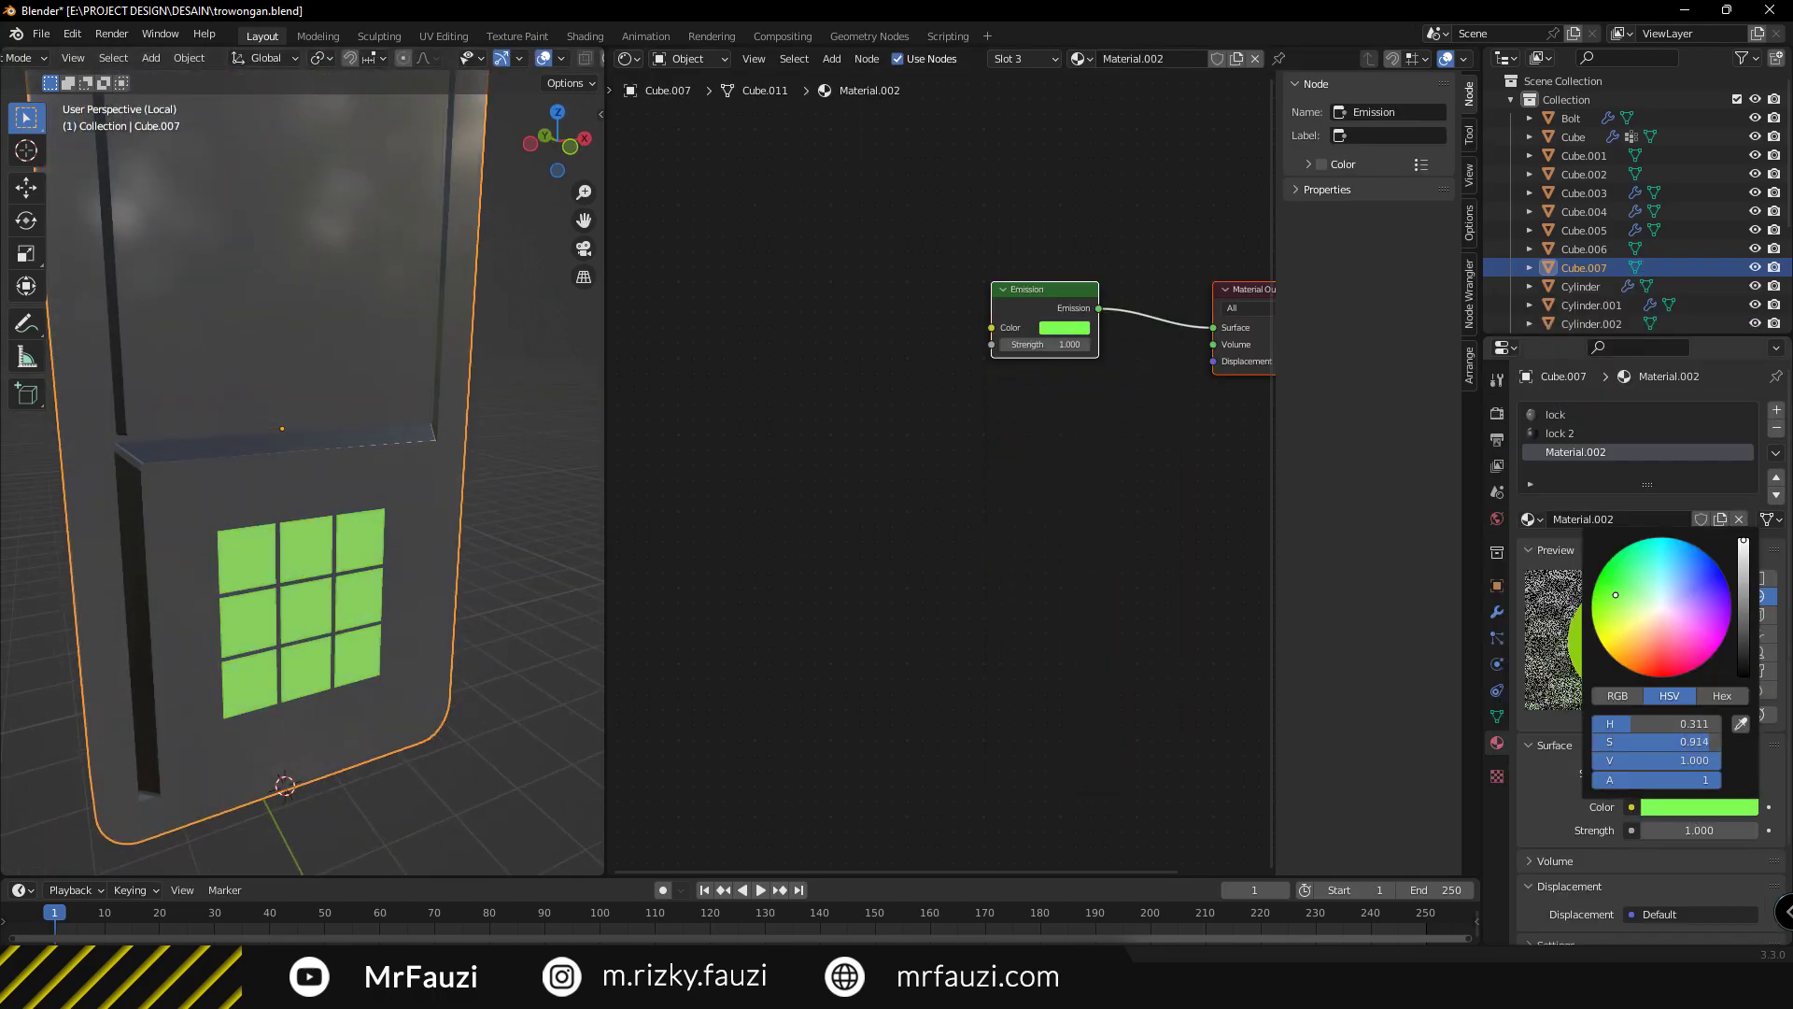
click(1680, 829)
text(20)
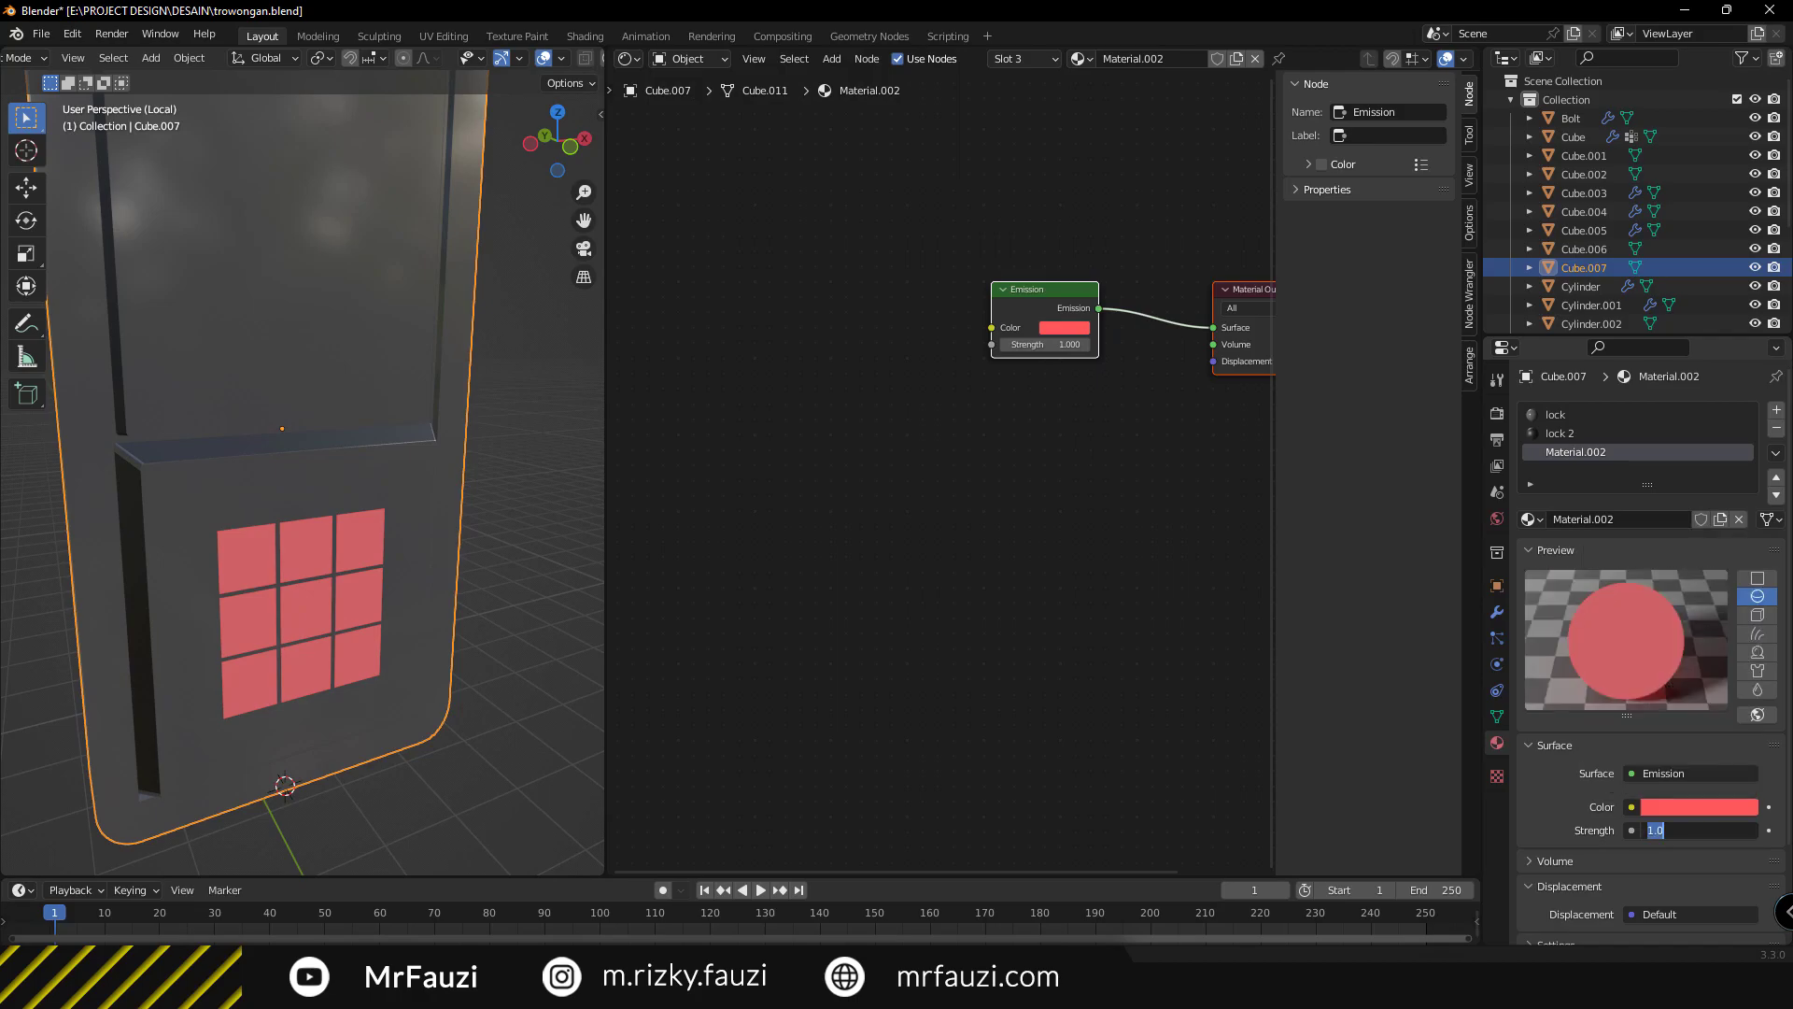
key(Return)
click(1671, 671)
Leave the isolated door view and enter edit mode on the door screen.
mouse_move(440, 658)
middle_down()
mouse_move(322, 657)
mouse_move(400, 577)
middle_up()
scroll(322, 648, down, 2)
scroll(403, 670, down, 2)
key(KP_Divide)
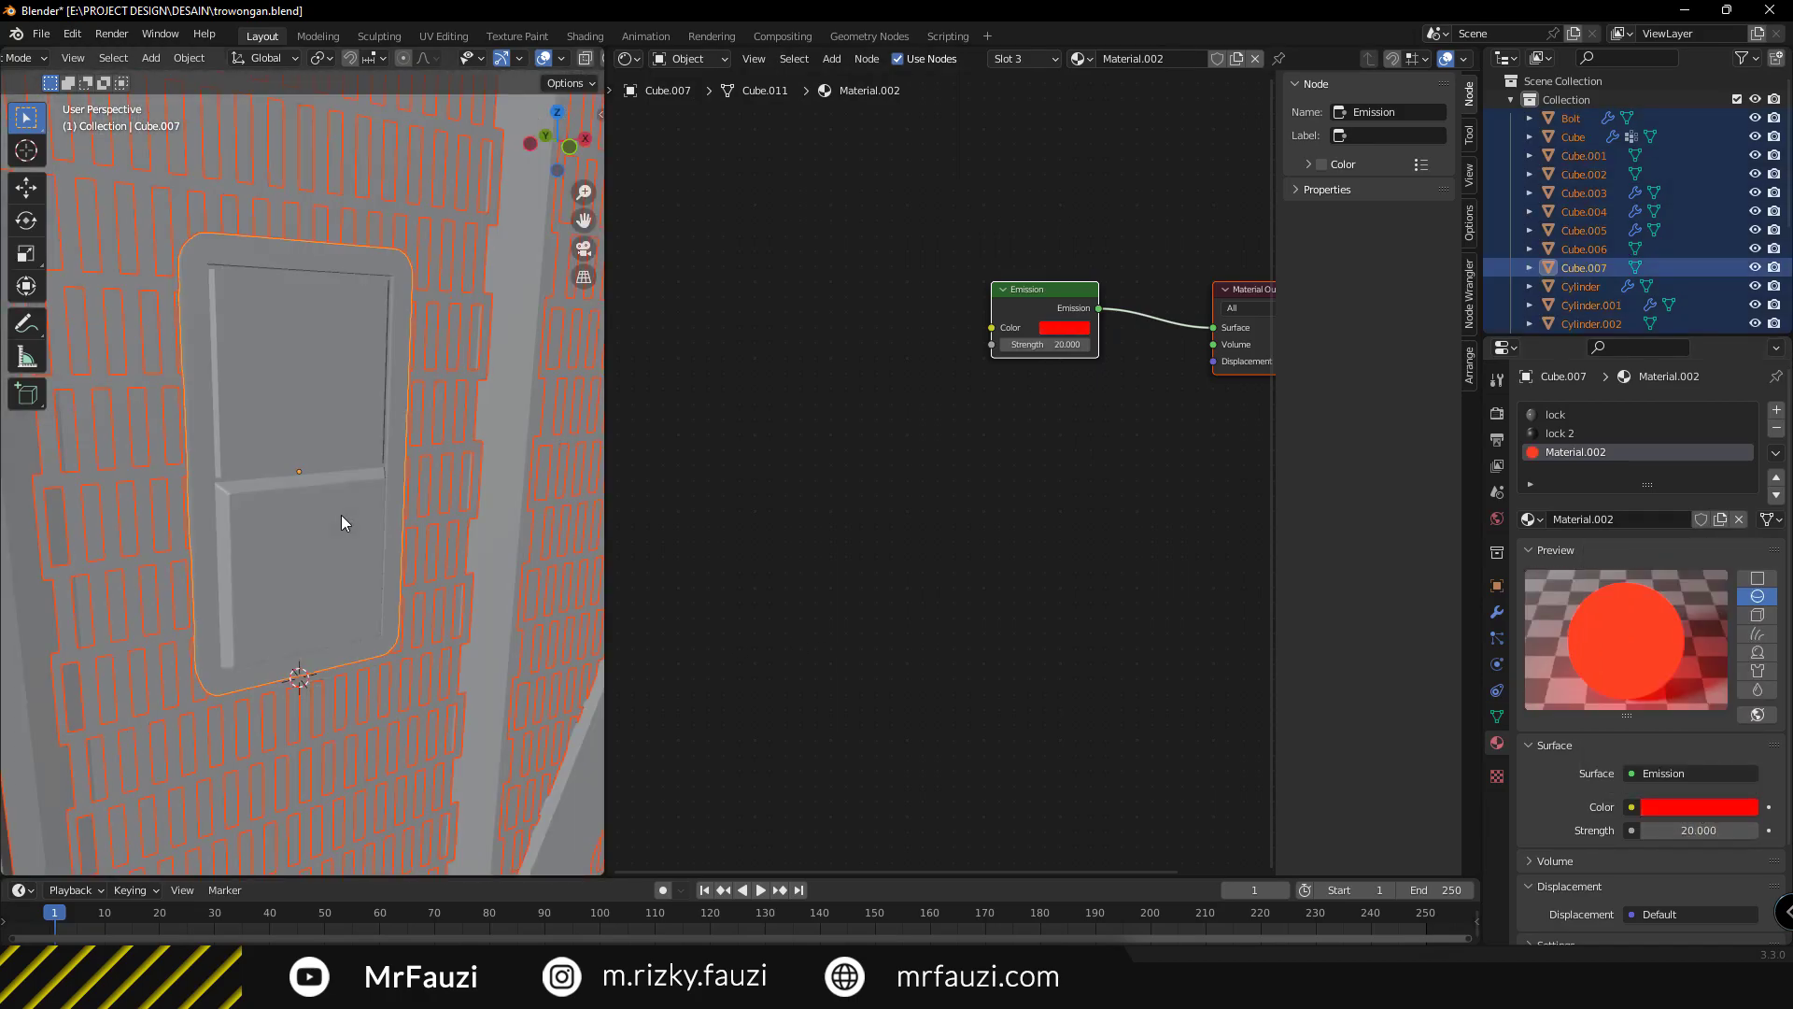
key(Tab)
Create Material.003 in a new slot as an Emission shader with strength 5.9.
click(1776, 409)
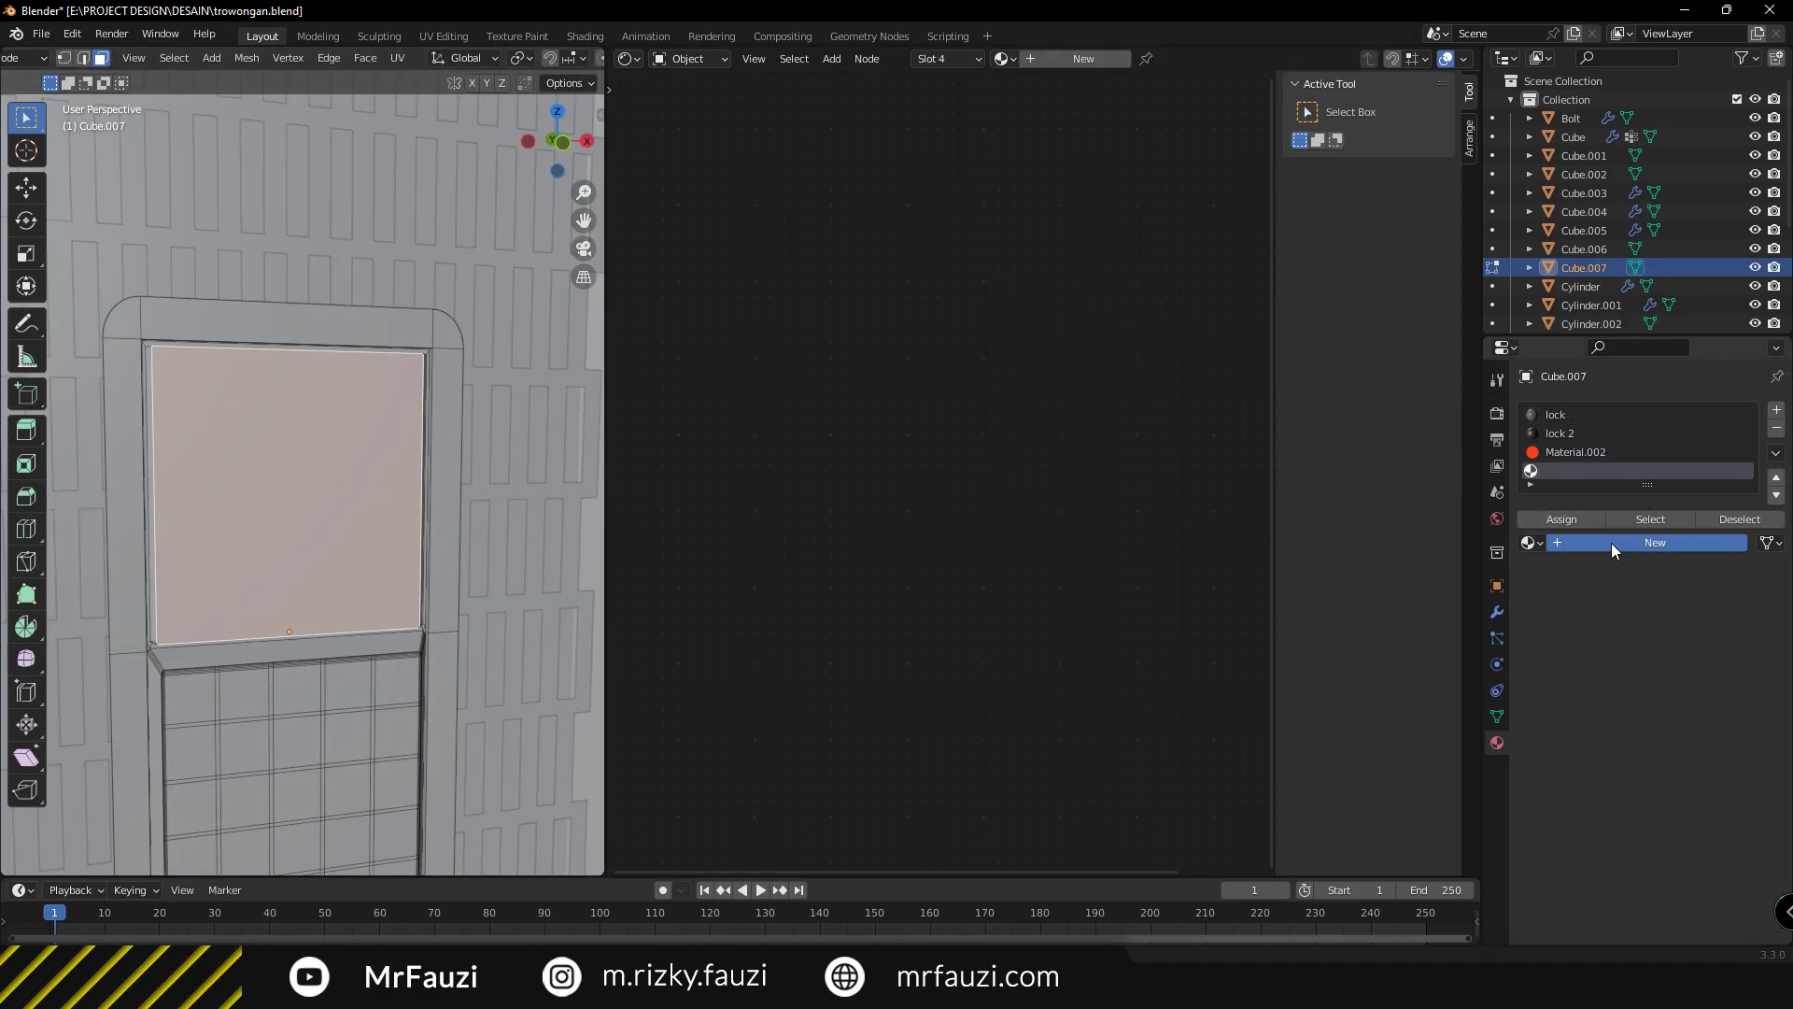
click(1611, 541)
key(KP_Divide)
key(Tab)
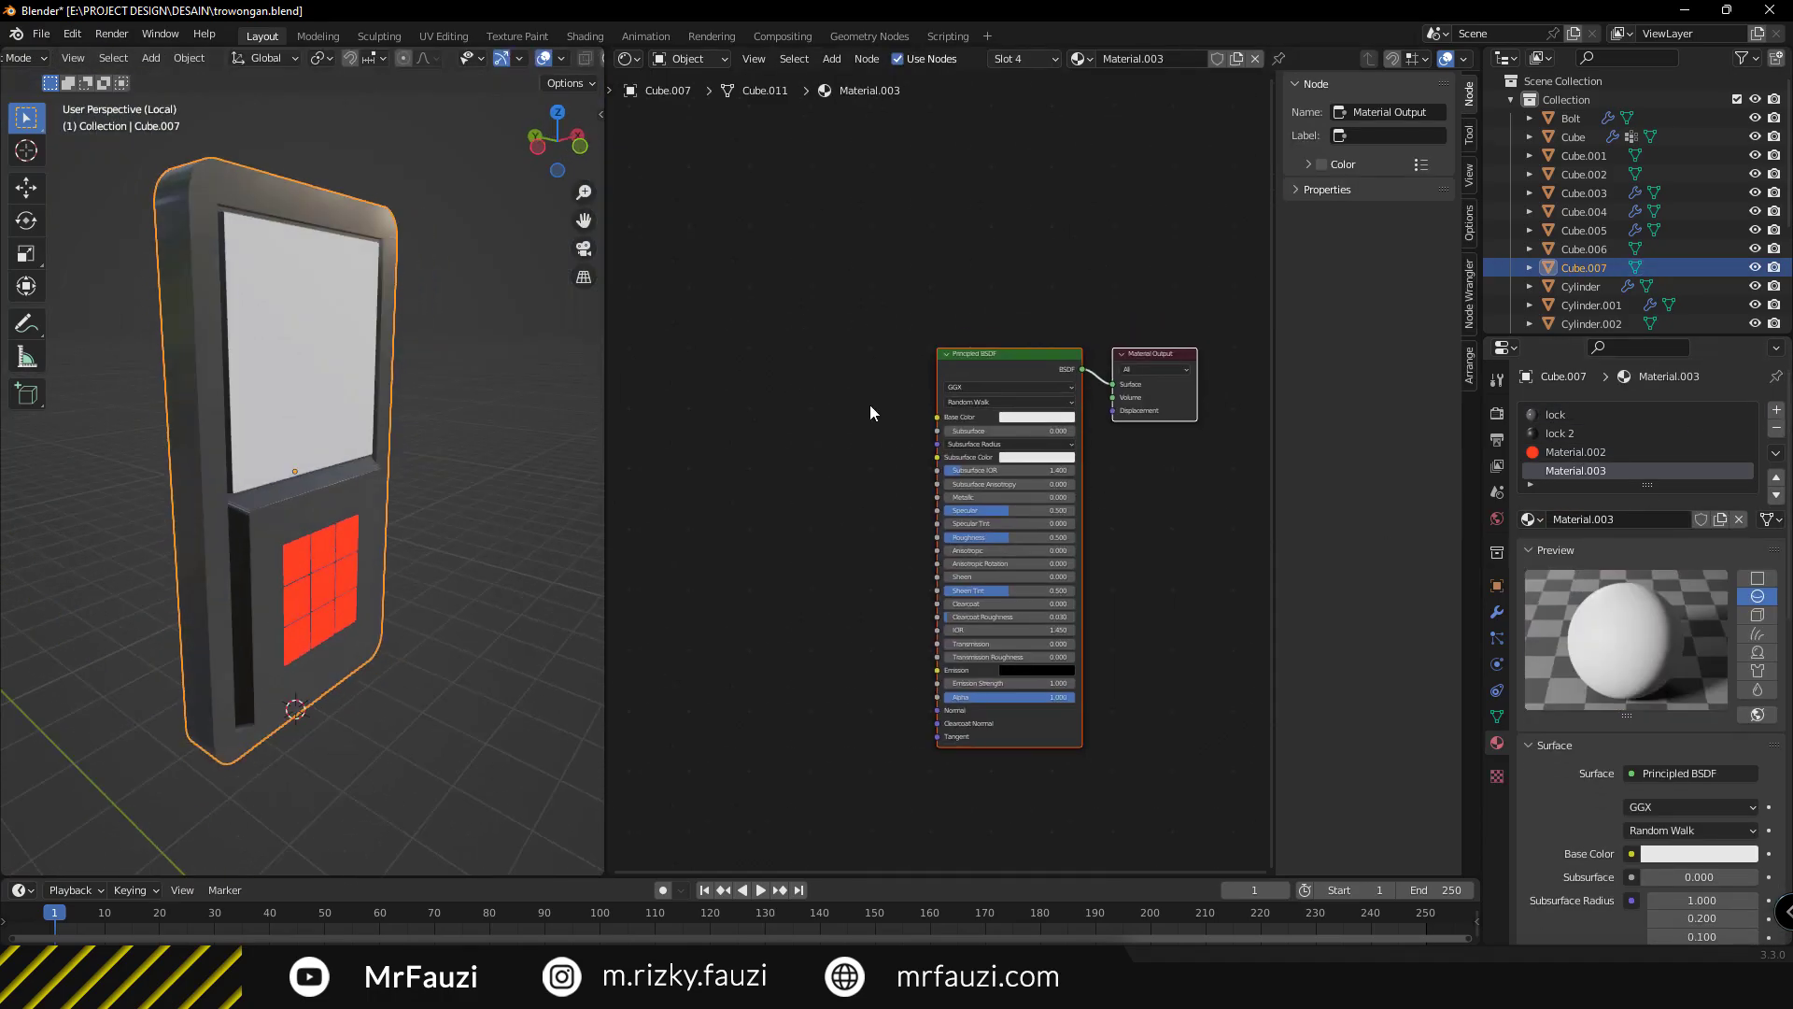
click(1643, 796)
click(1569, 412)
drag(1683, 829, 1737, 829)
Feed the emission from an Image Texture node loaded with accses.jpg.
middle_drag(841, 420, 1092, 515)
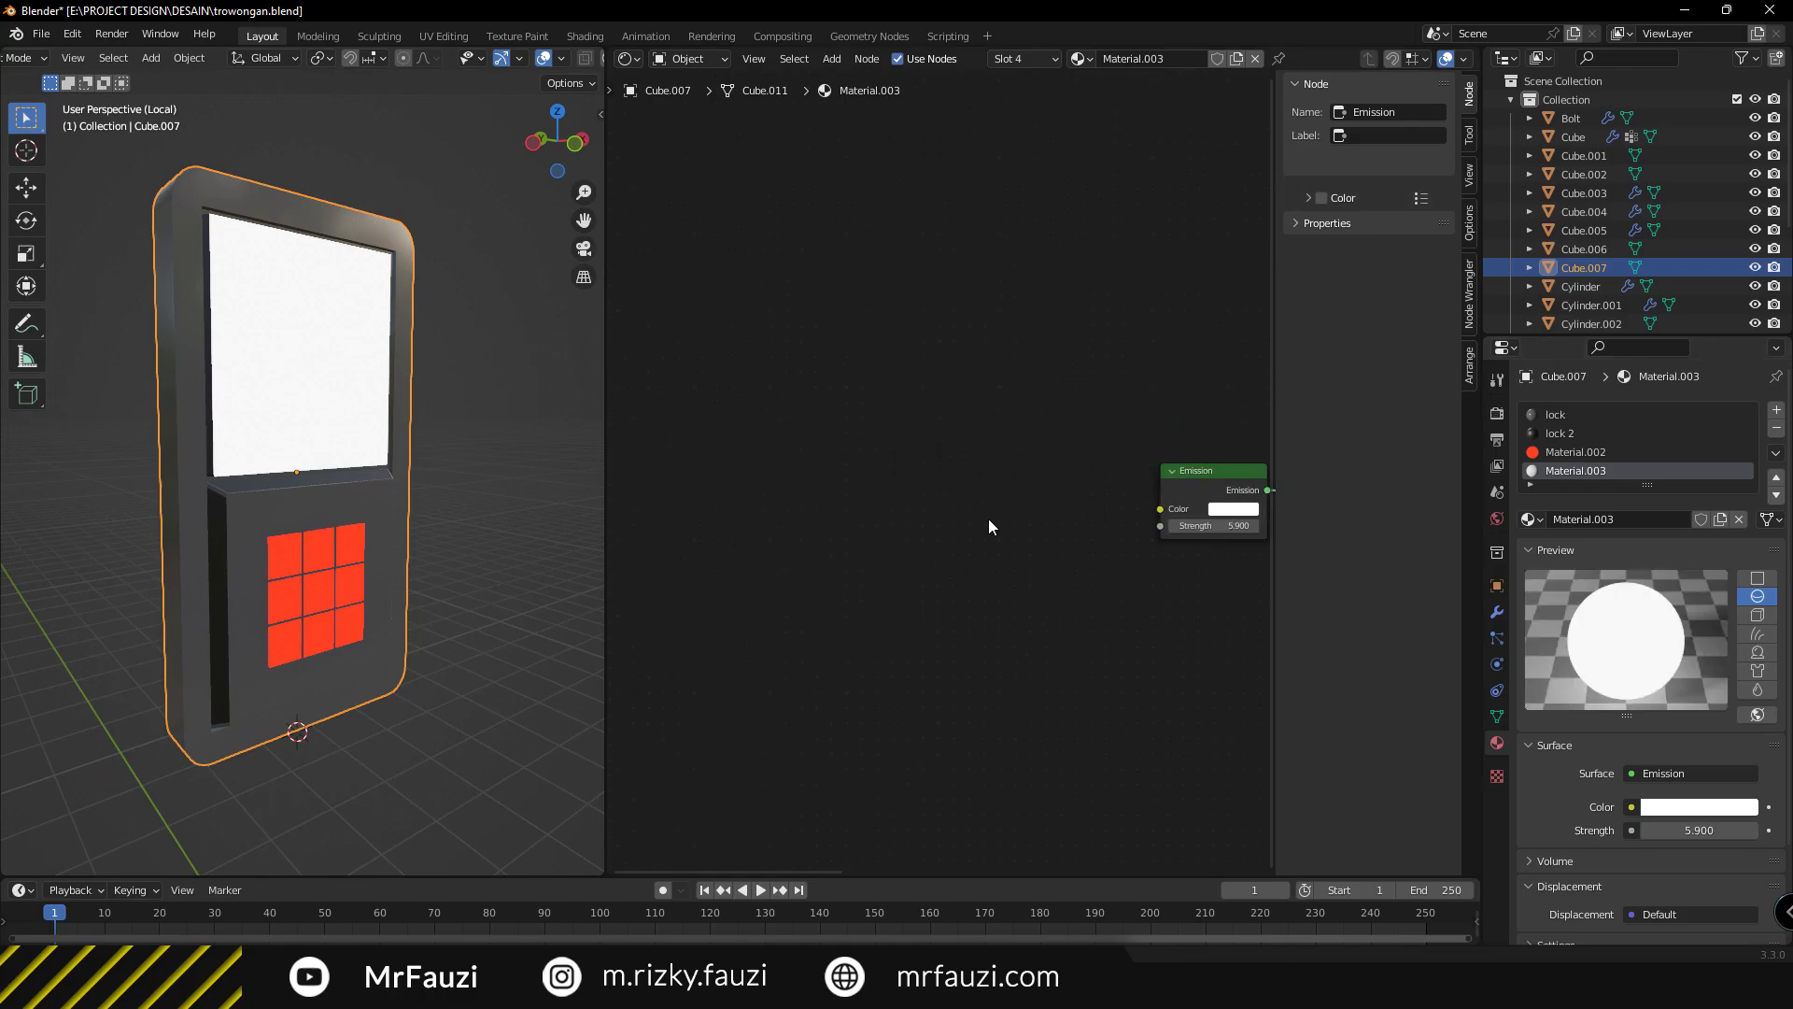
drag(1159, 509, 988, 518)
text(image)
key(Return)
click(975, 542)
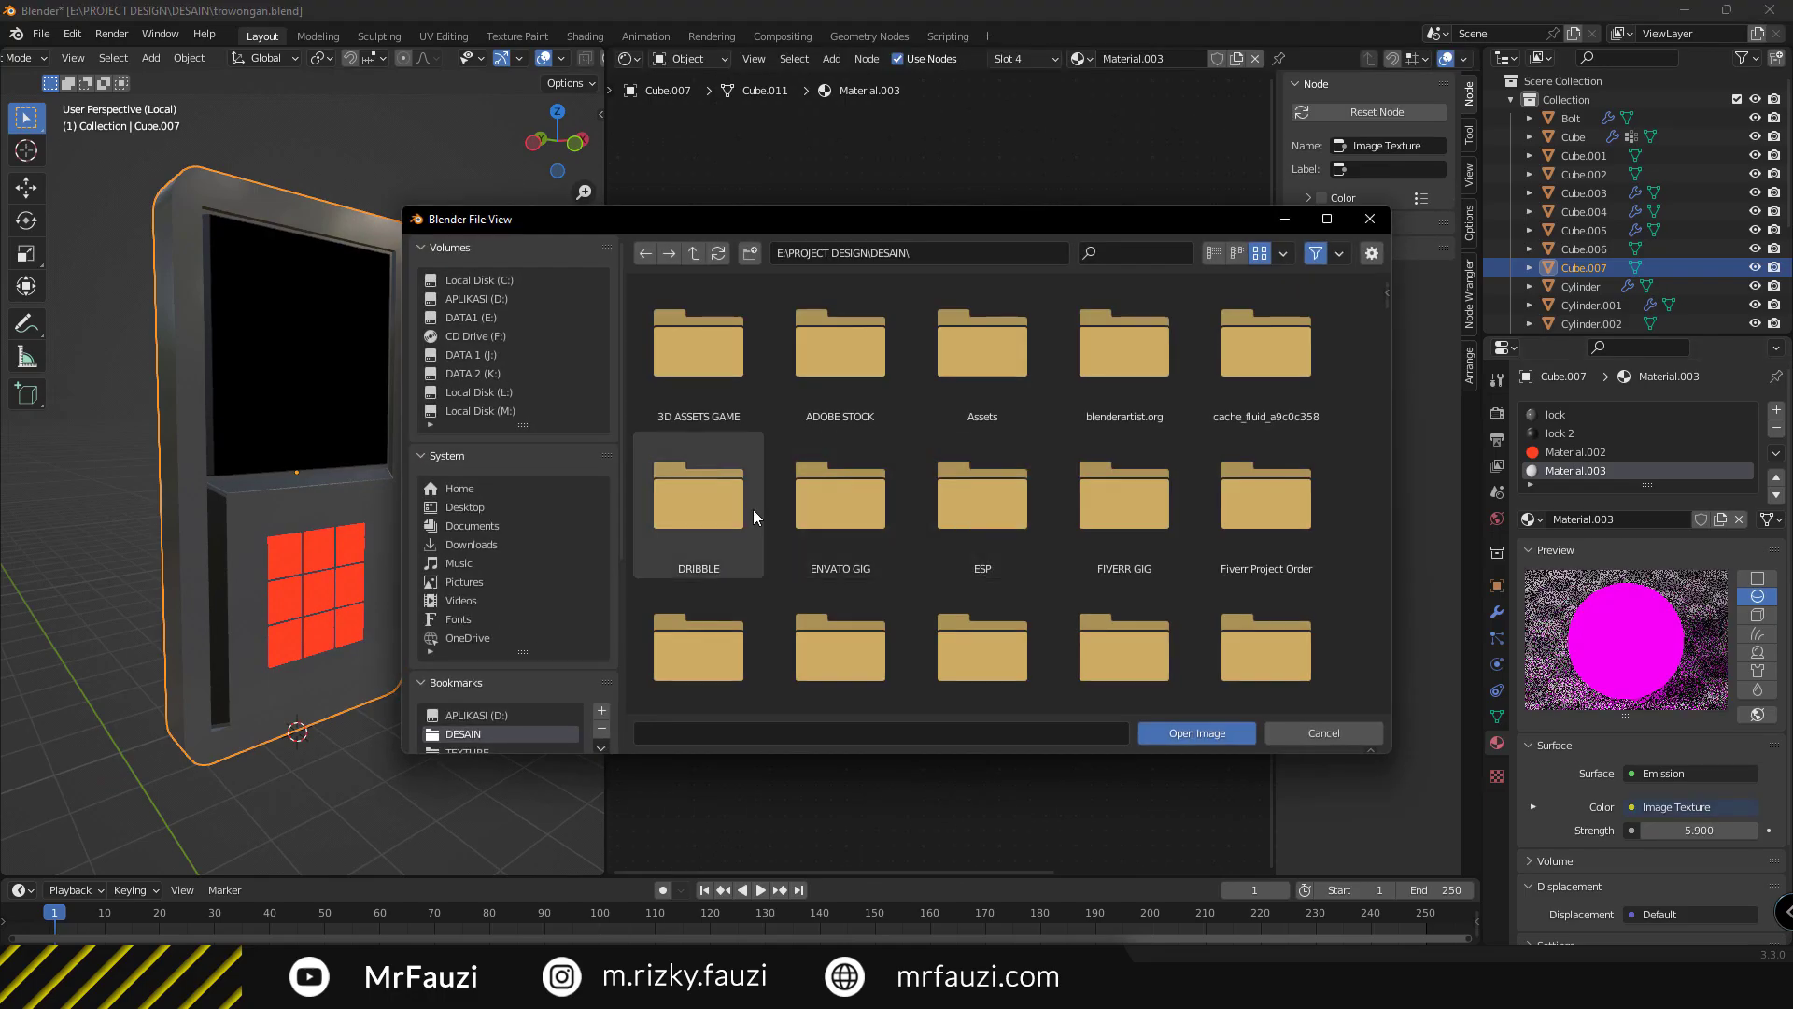
click(467, 641)
scroll(1003, 625, down, 5)
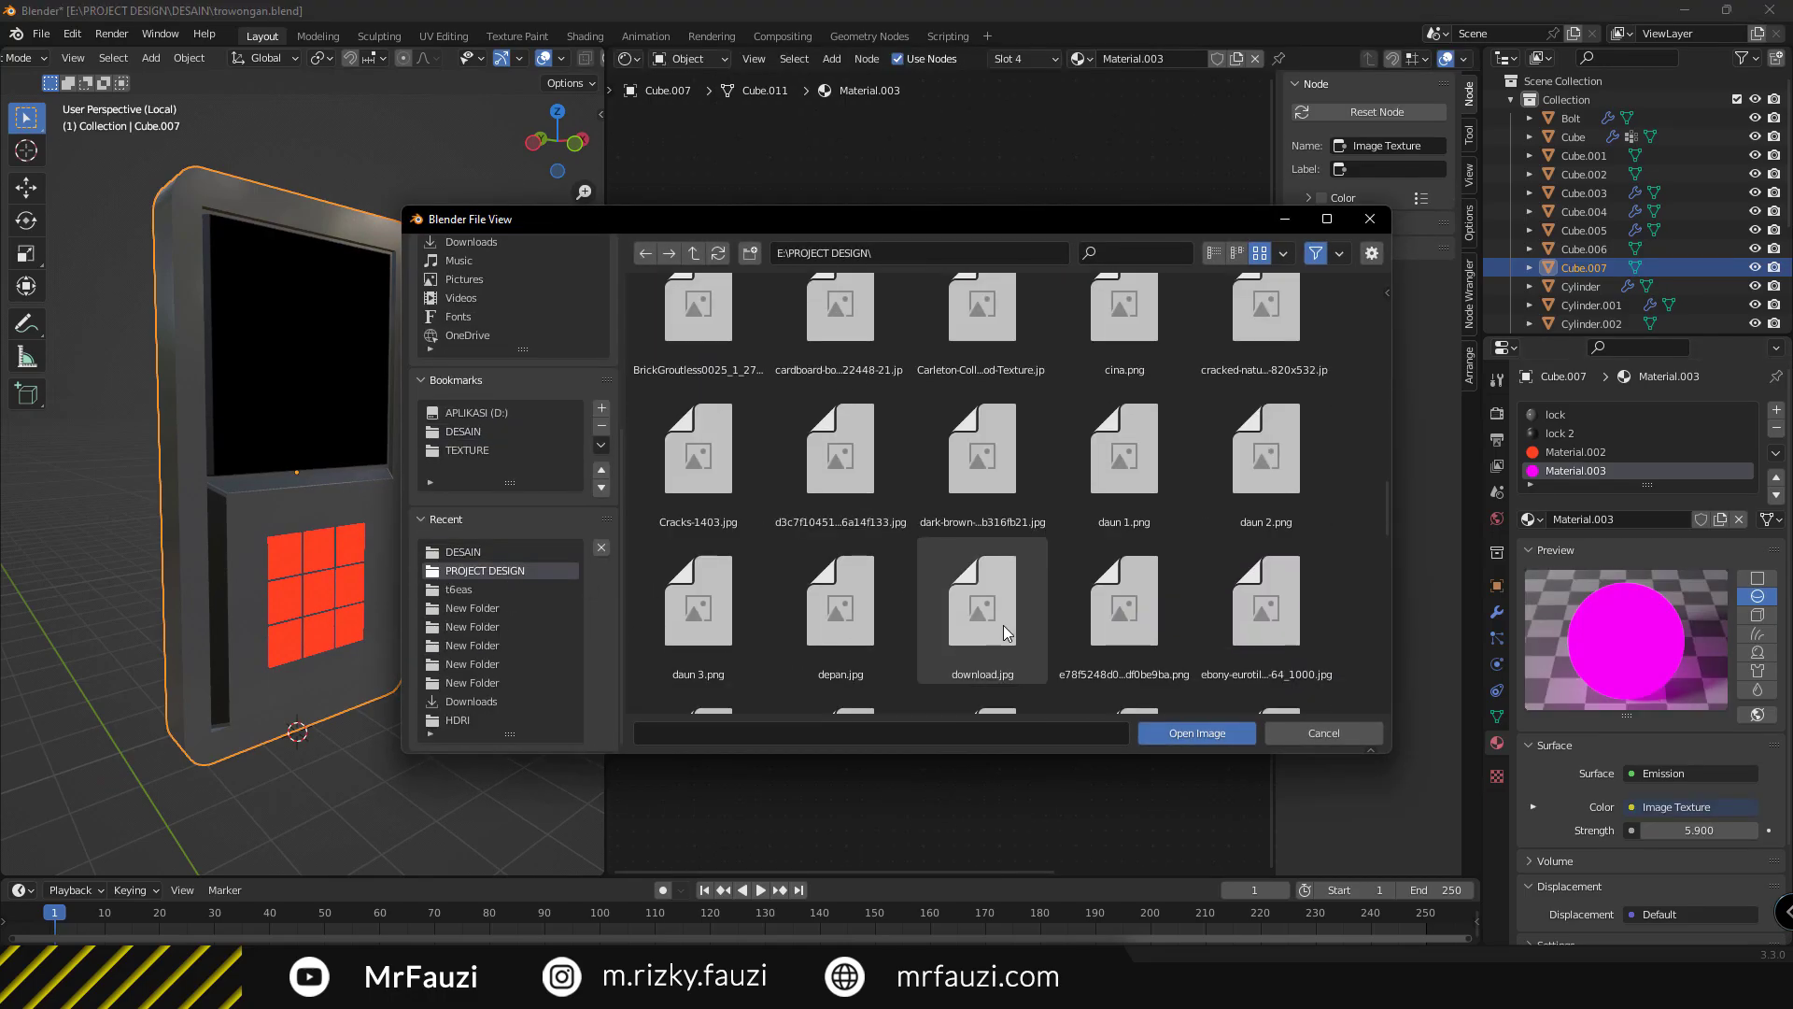
double_click(845, 523)
Unwrap the door screen's faces with Cube Projection.
middle_drag(331, 434, 337, 390)
key(Tab)
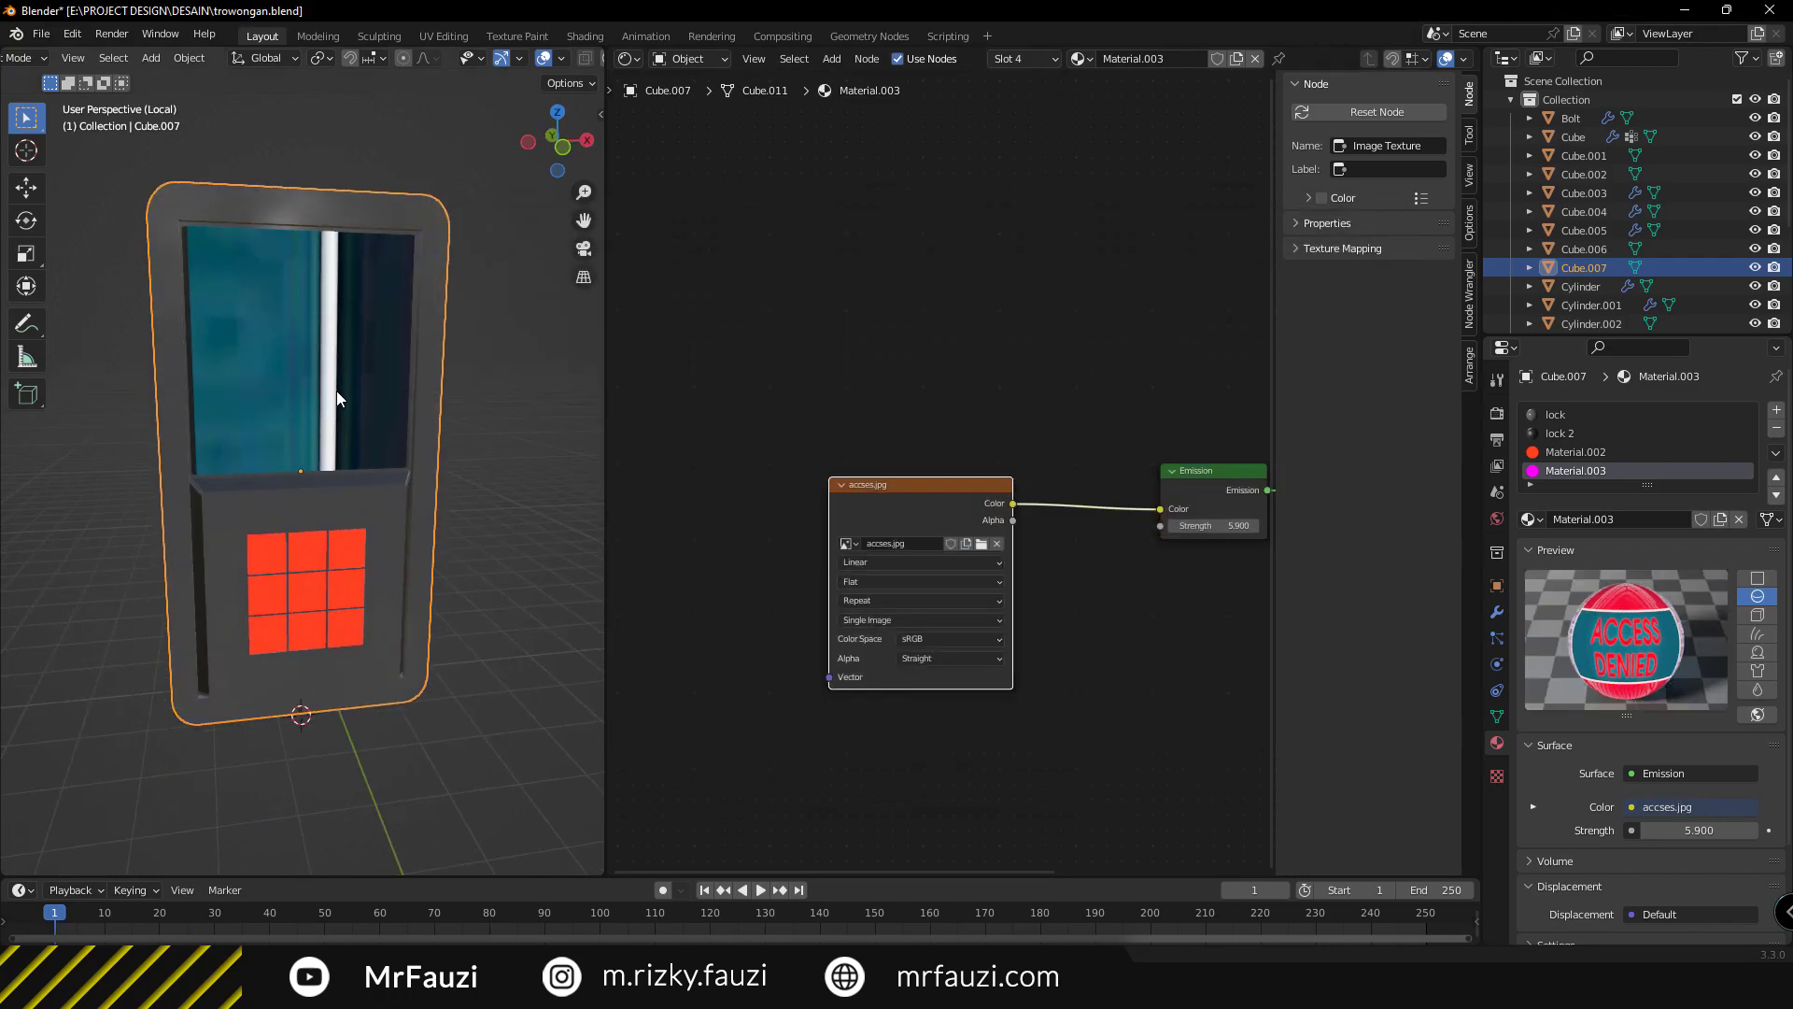
key(u)
click(328, 455)
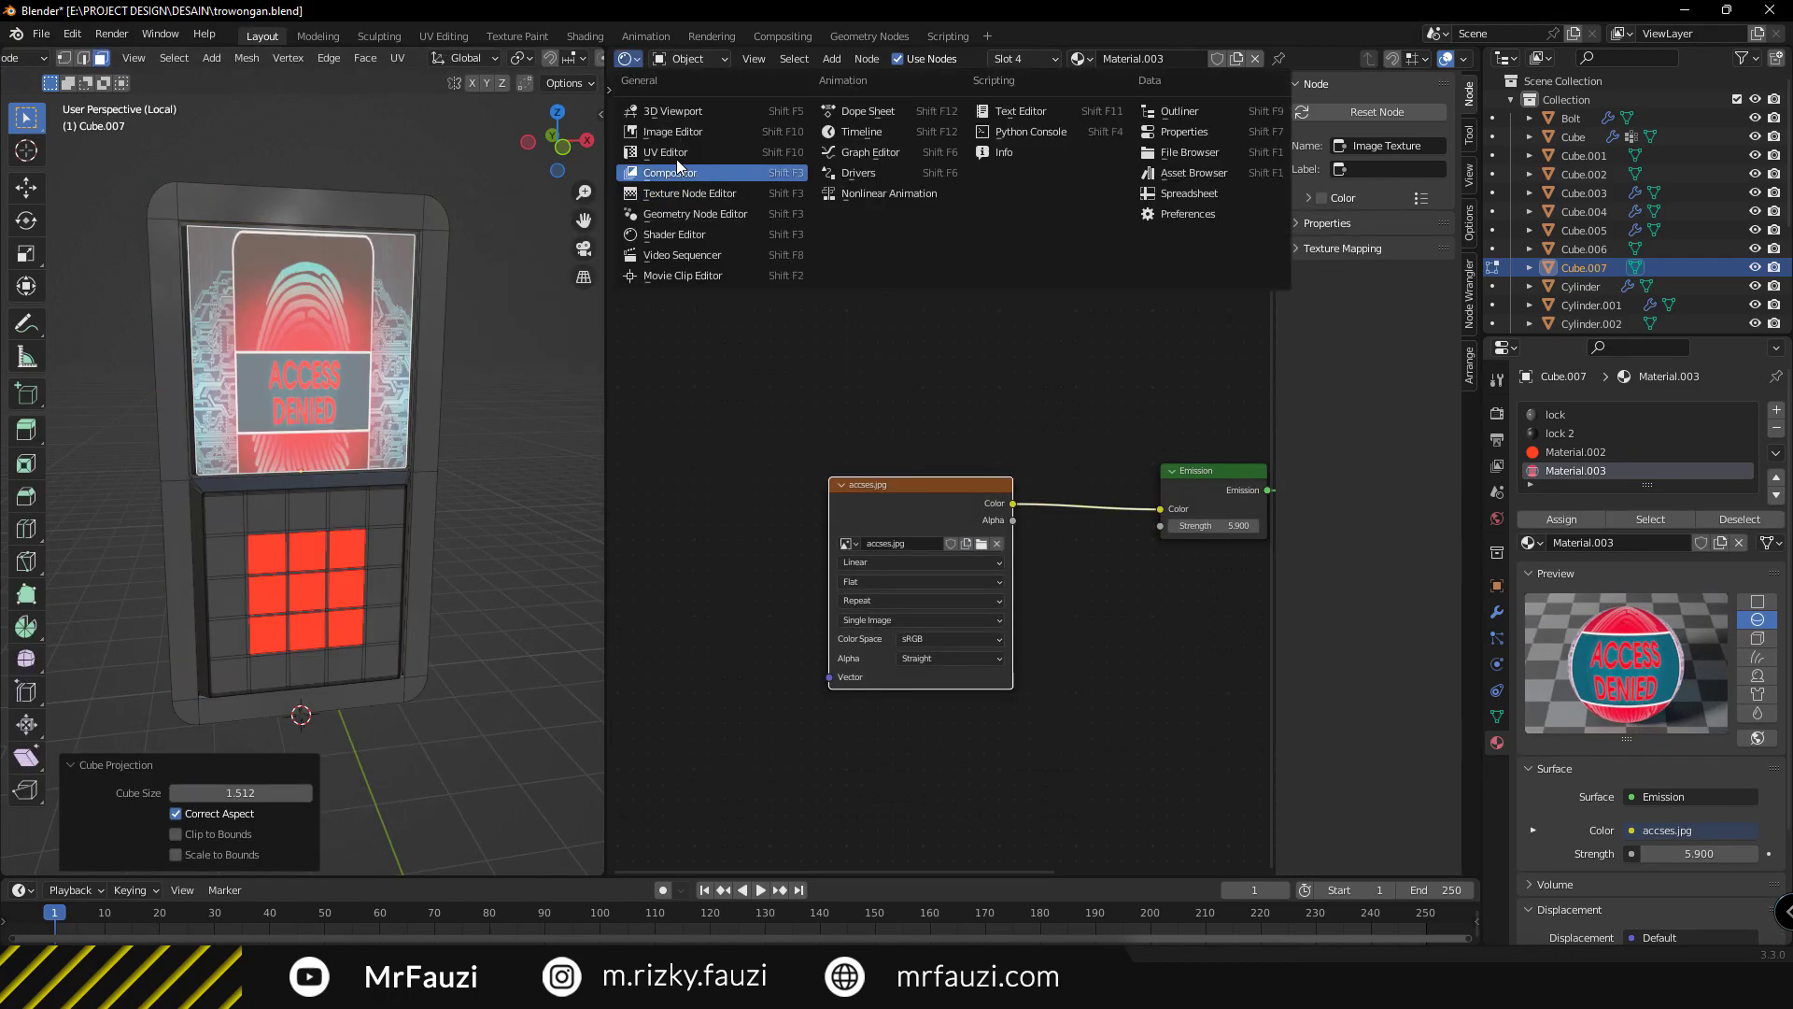
Scale and move the screen's UV island to fit the ACCESS DENIED image.
click(666, 152)
key(s)
key(x)
key(Return)
key(g)
key(y)
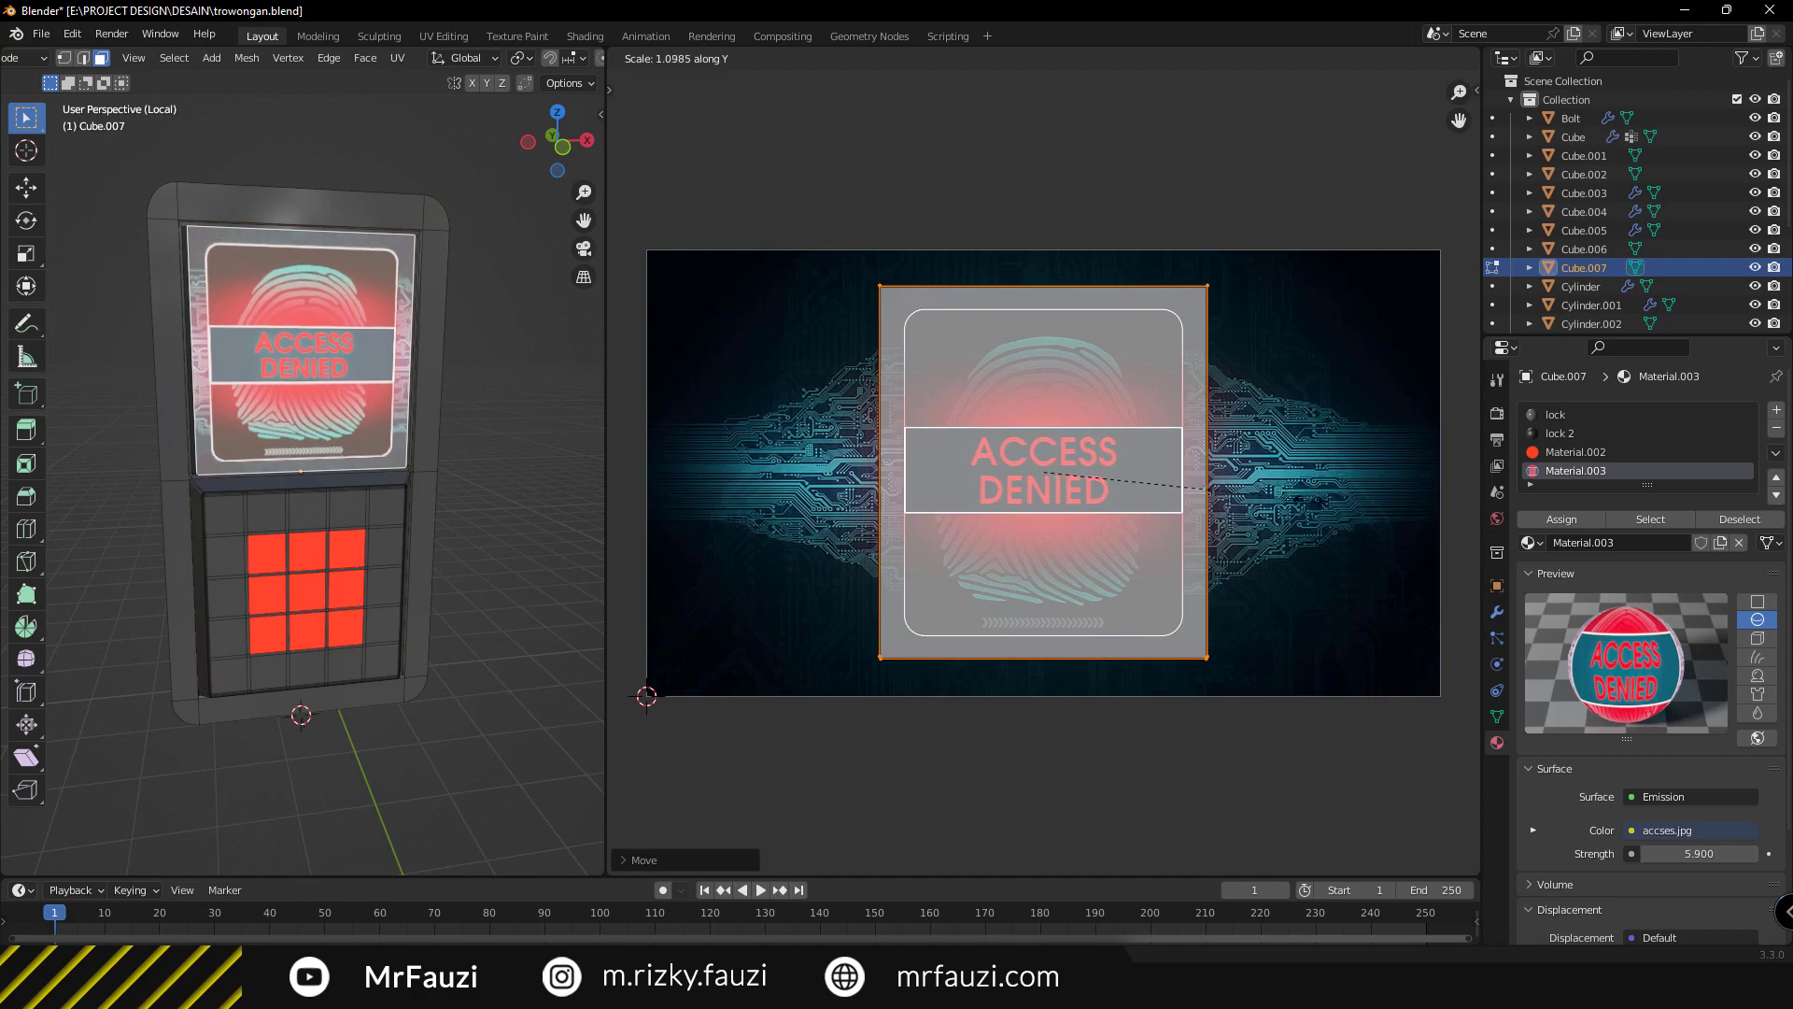
key(Return)
key(Tab)
middle_drag(306, 341, 284, 400)
Insert a black-to-red ColorRamp before the emission and raise its strength to 30.
click(626, 58)
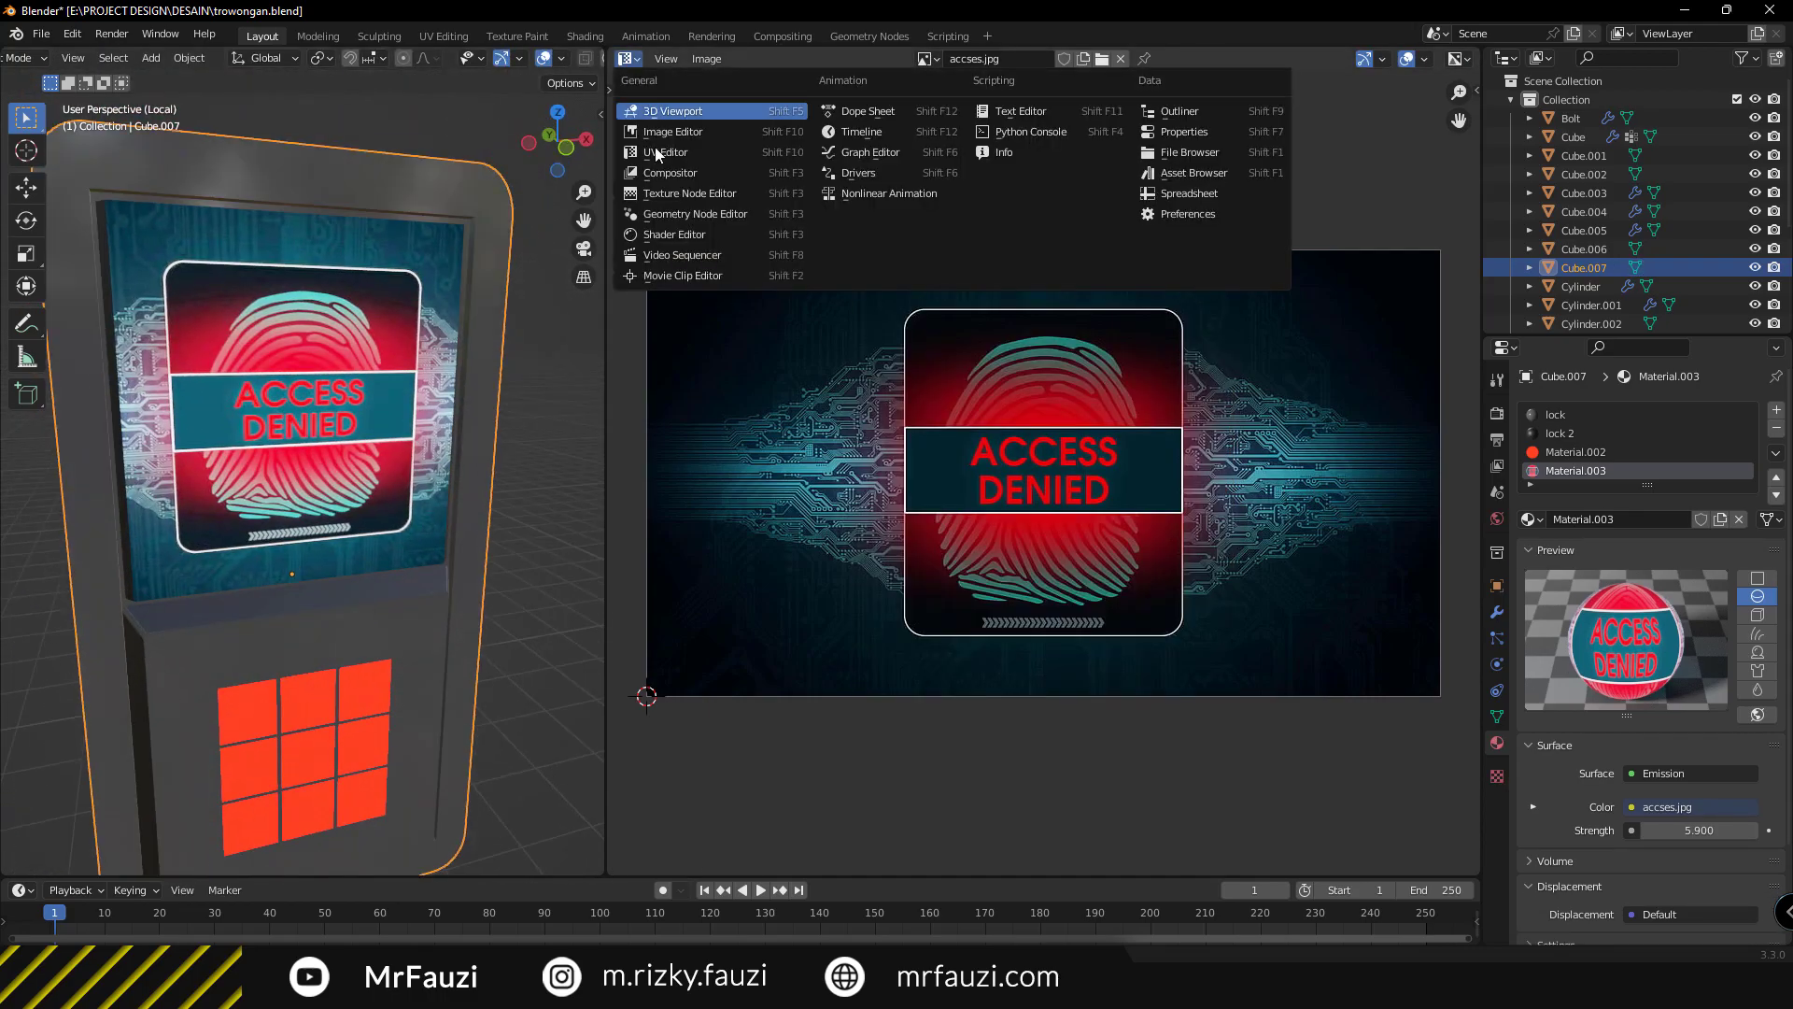
click(675, 235)
drag(1078, 397, 1130, 398)
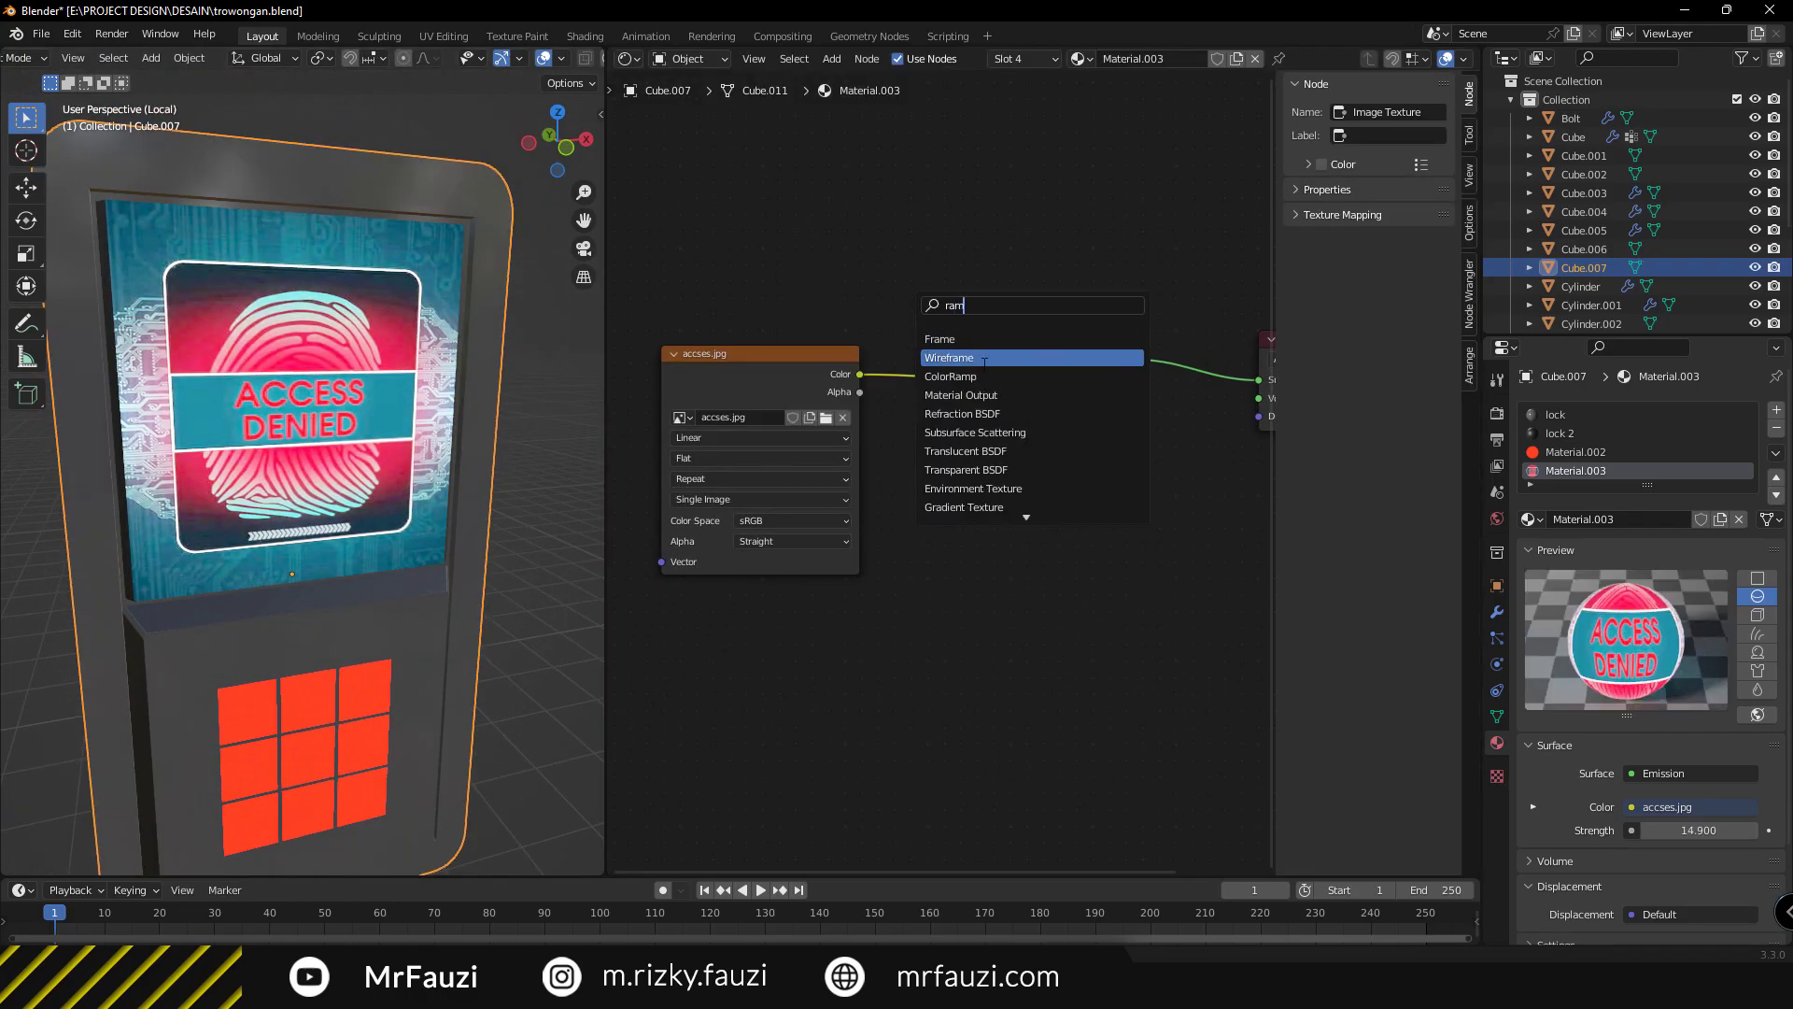
click(951, 377)
click(978, 533)
drag(940, 450, 957, 464)
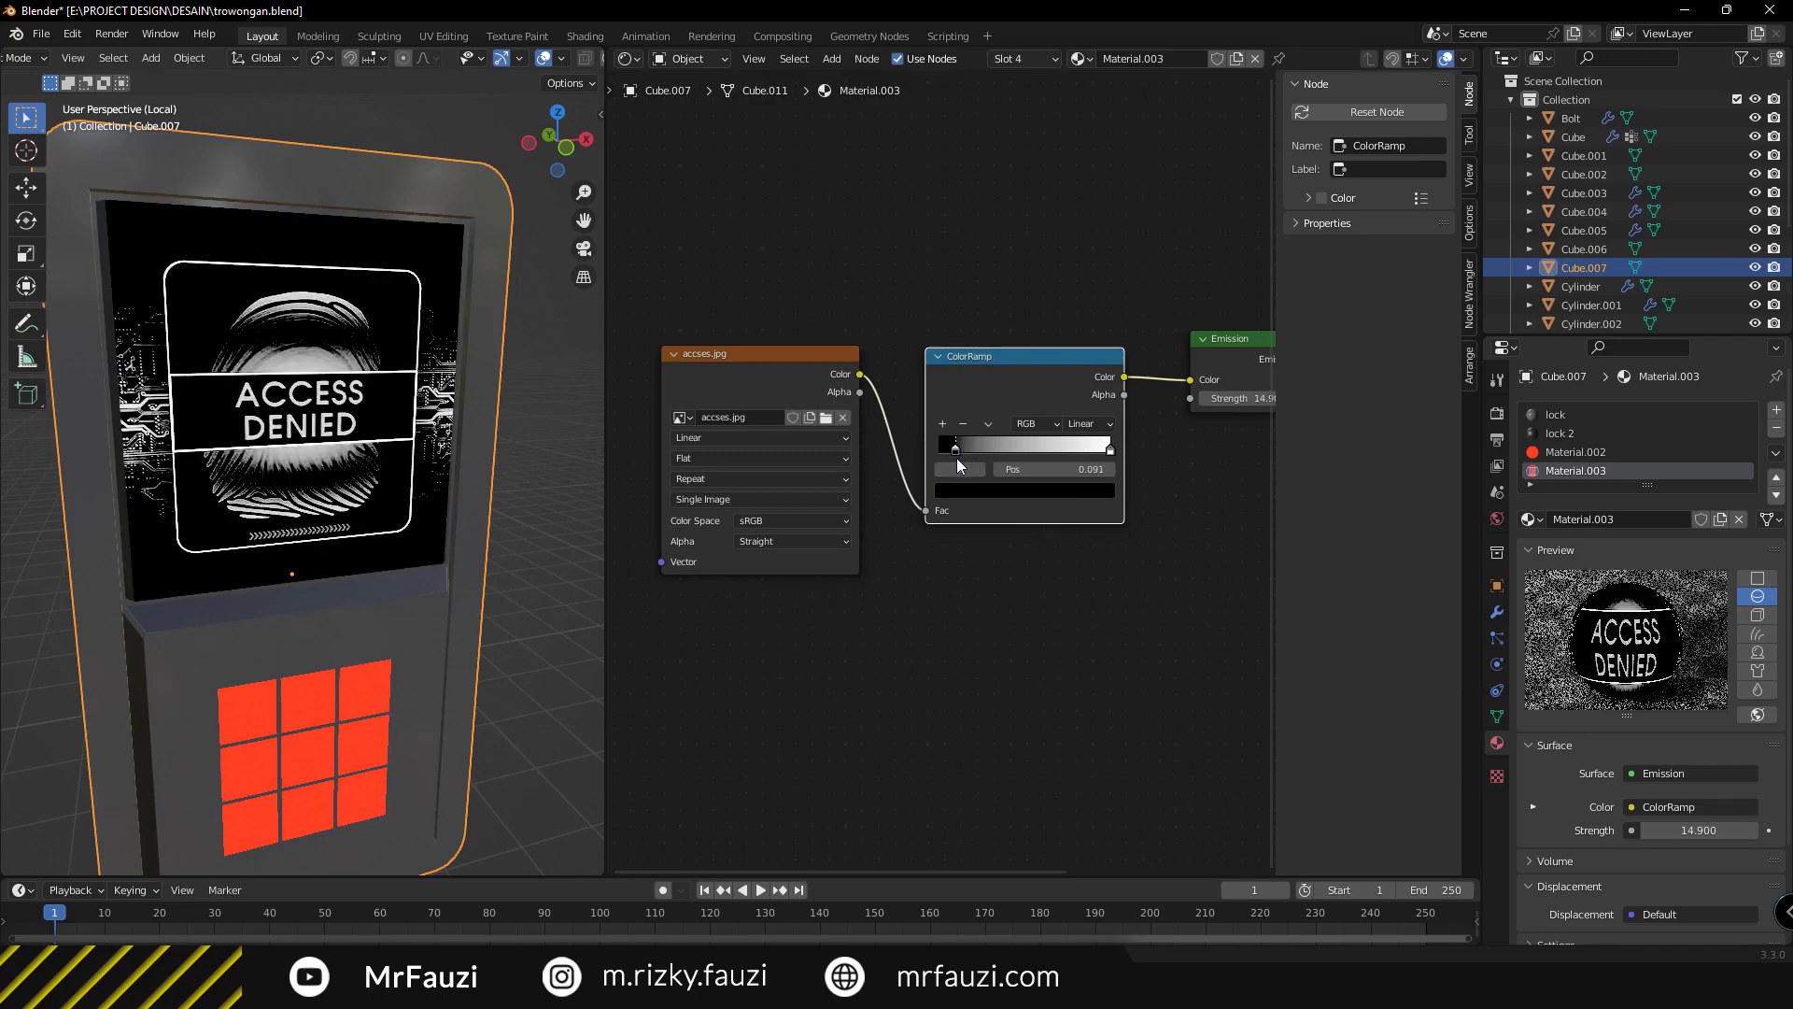
click(1083, 490)
key(ctrl+v)
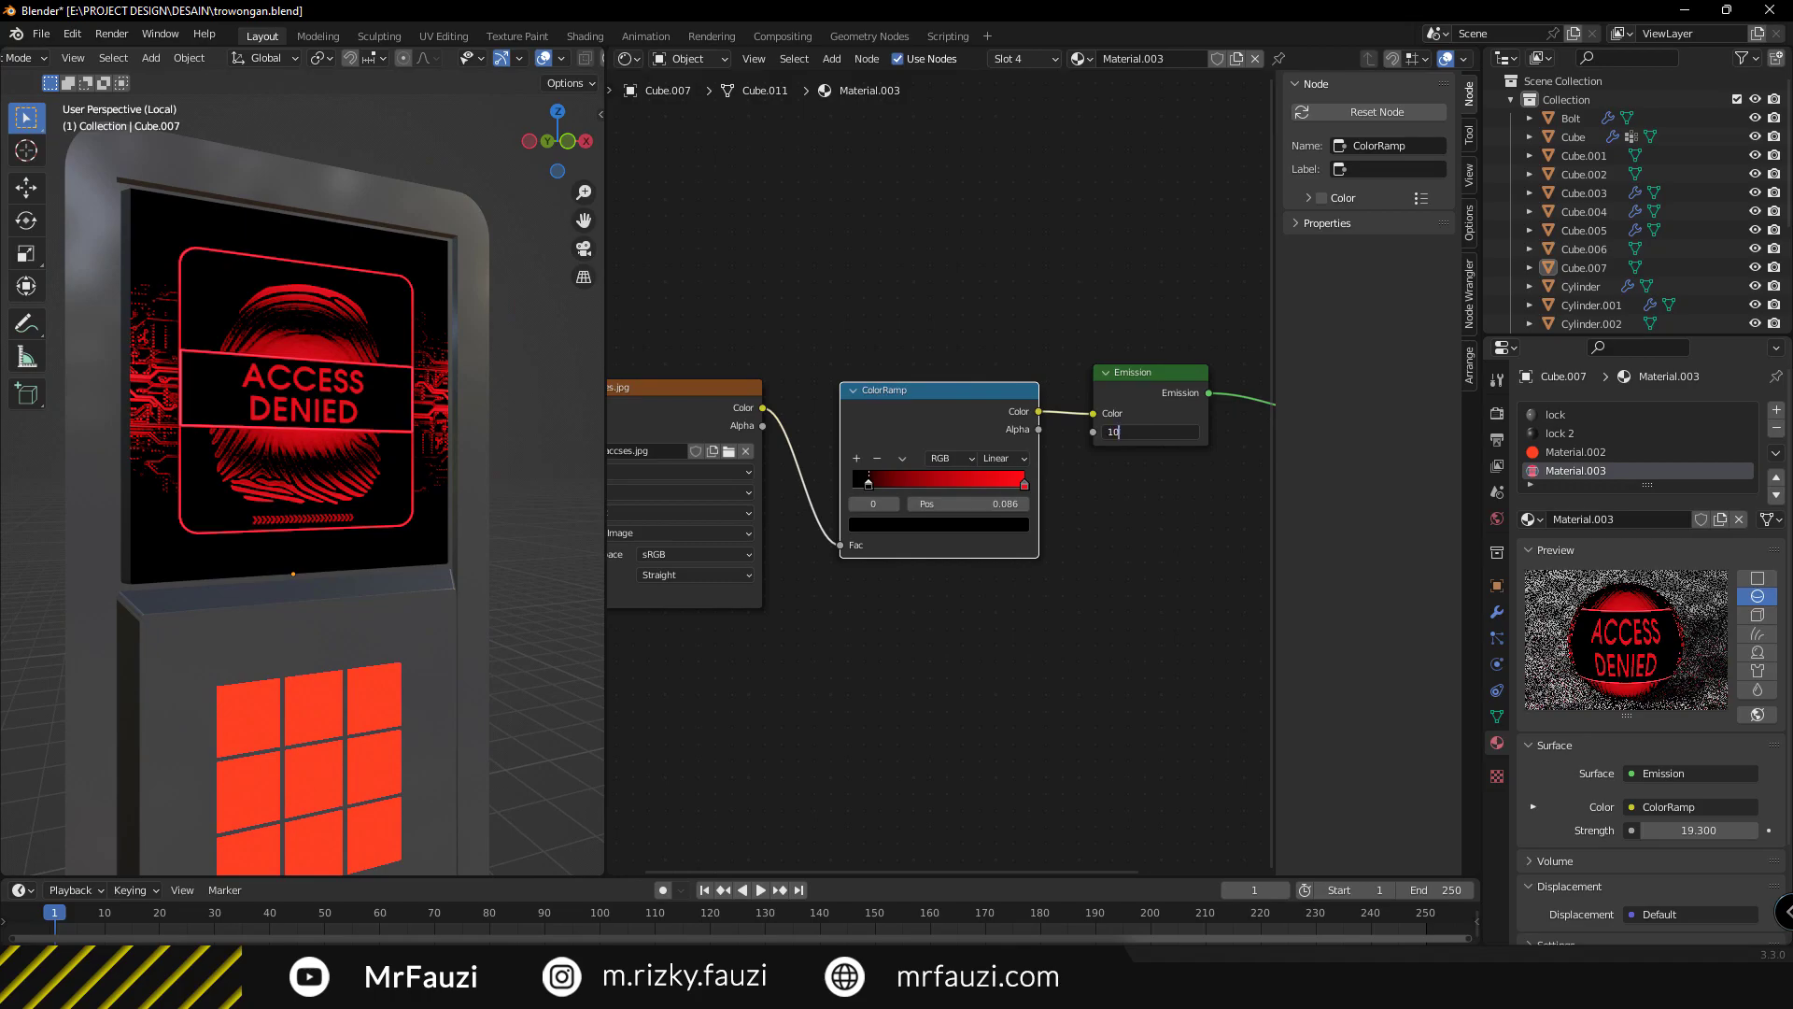
key(KP_Divide)
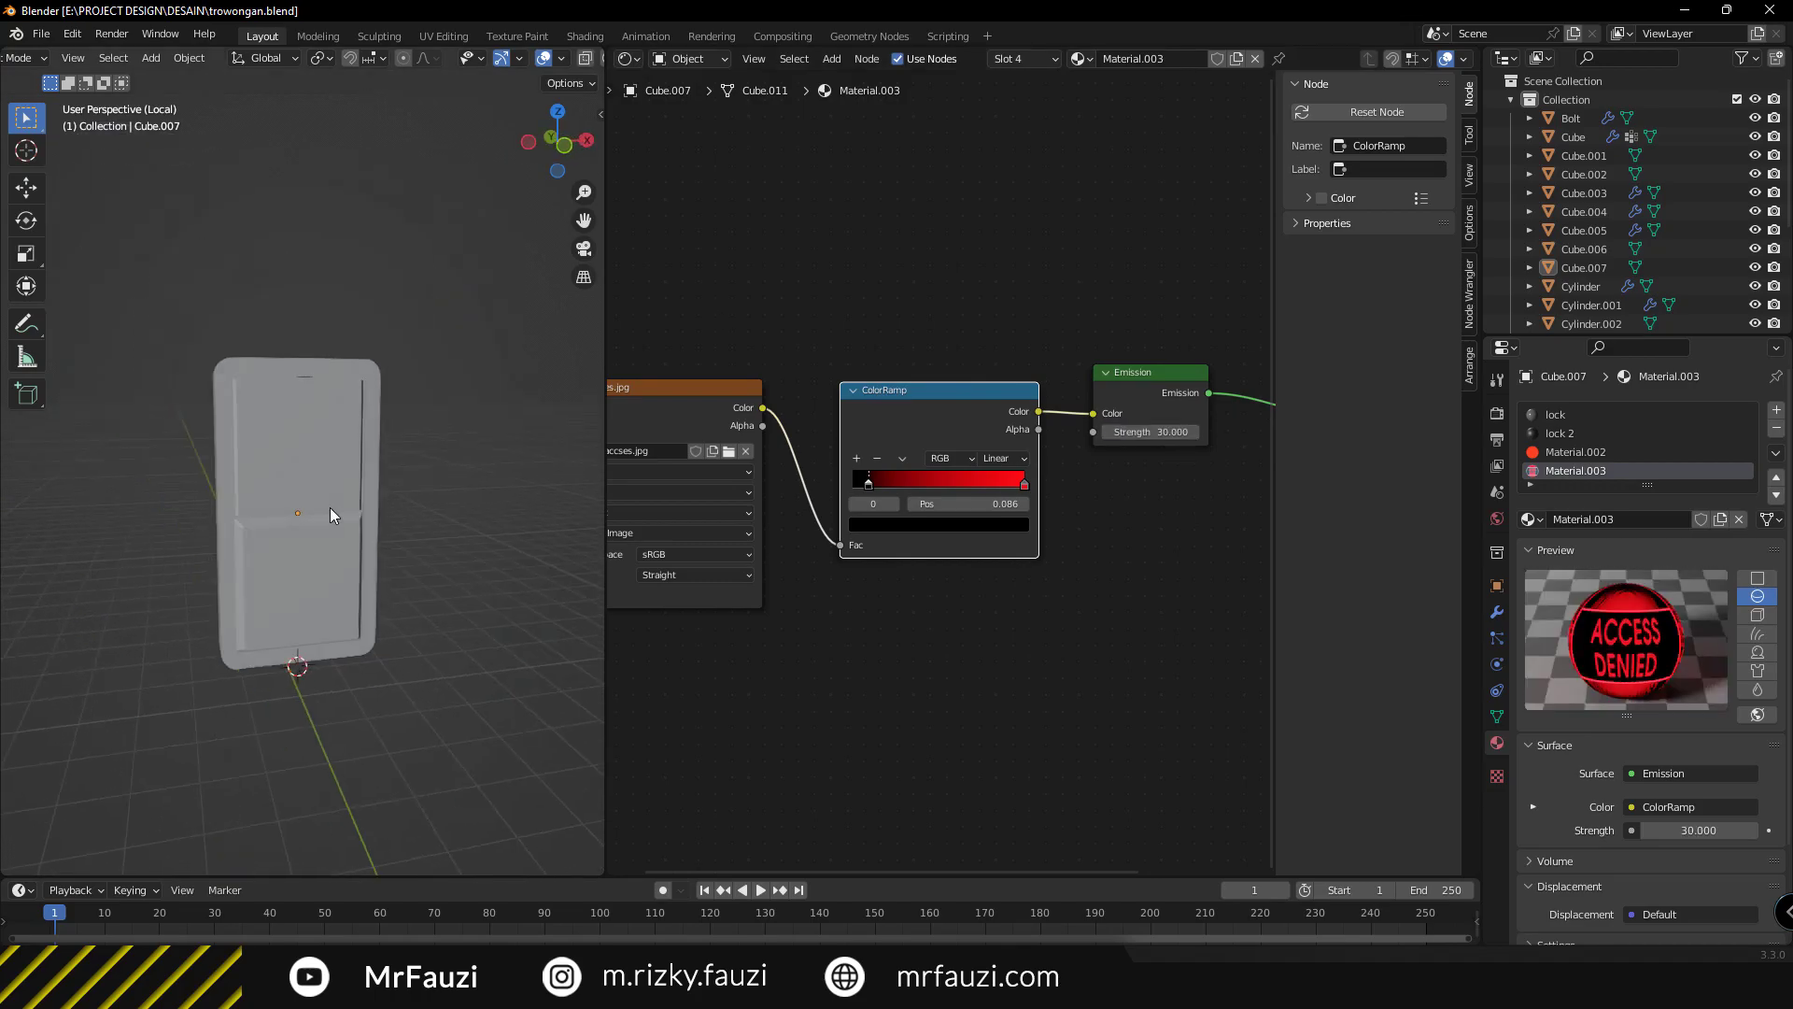
key(KP_1)
Assign the light 3 material to the floor strips Cylinder.005 and preview it in Rendered shading.
scroll(289, 579, up, 3)
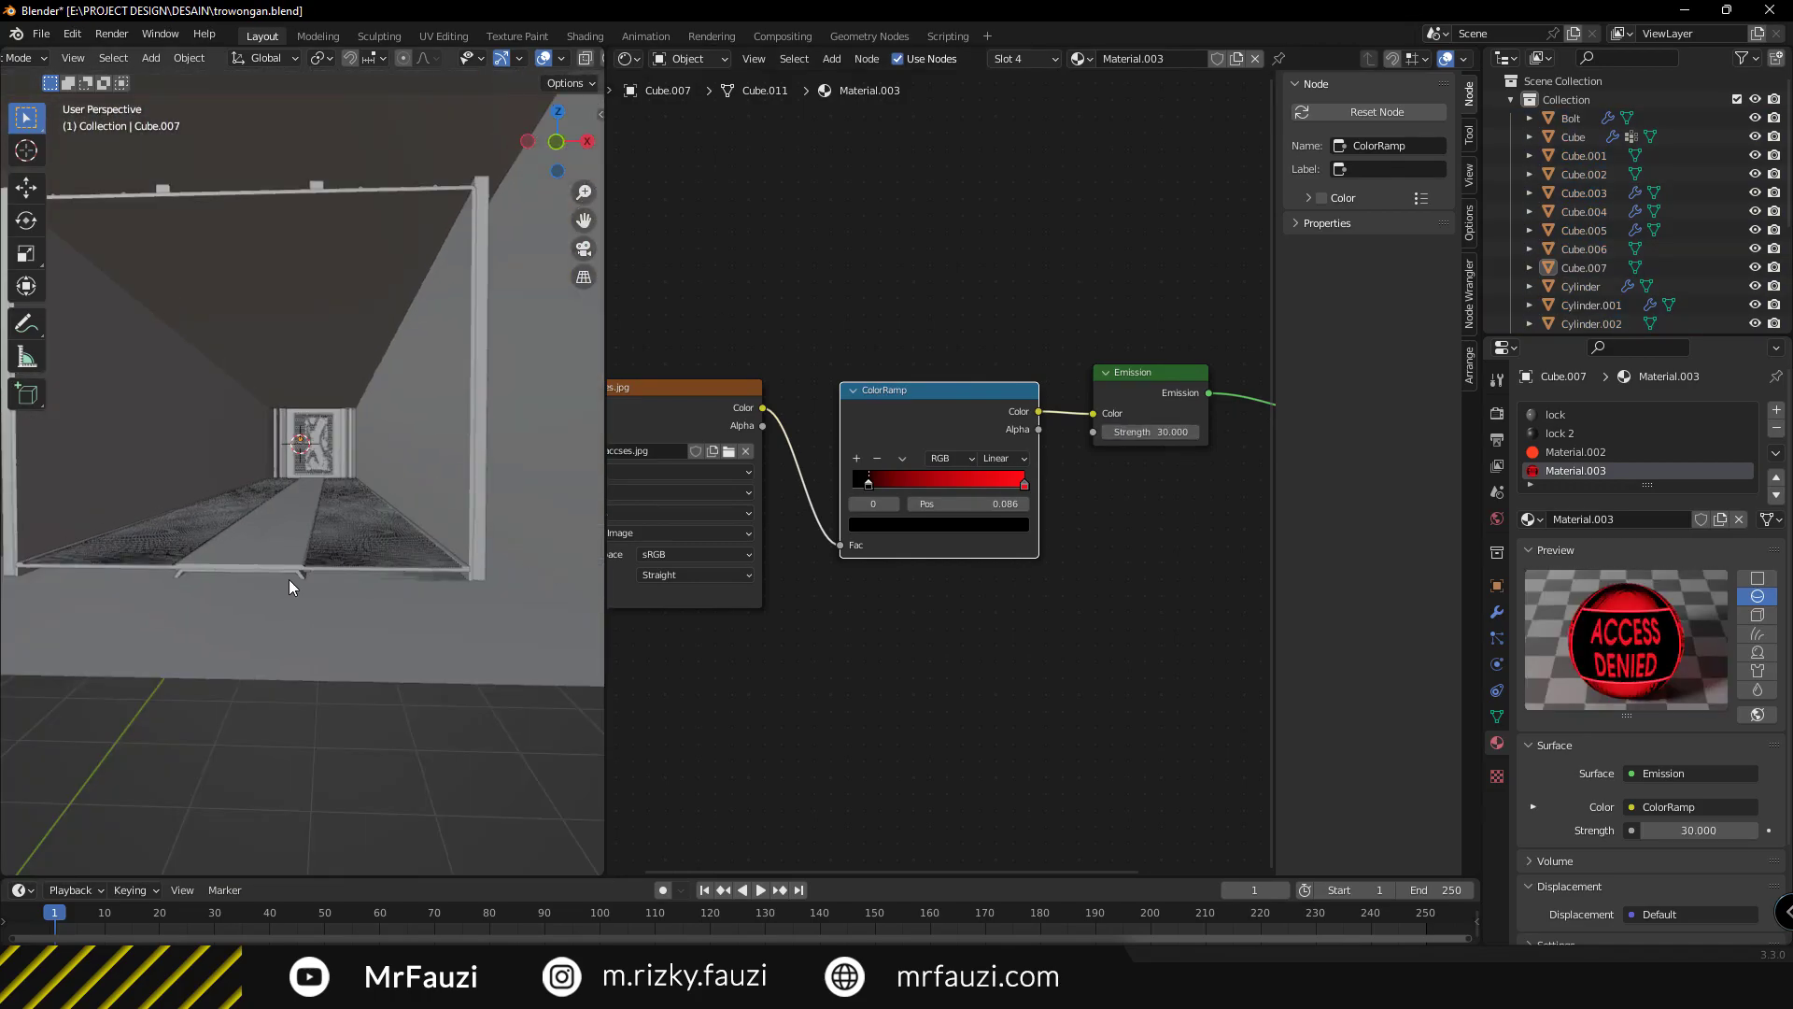
scroll(325, 568, up, 3)
click(374, 546)
click(1531, 489)
click(1550, 620)
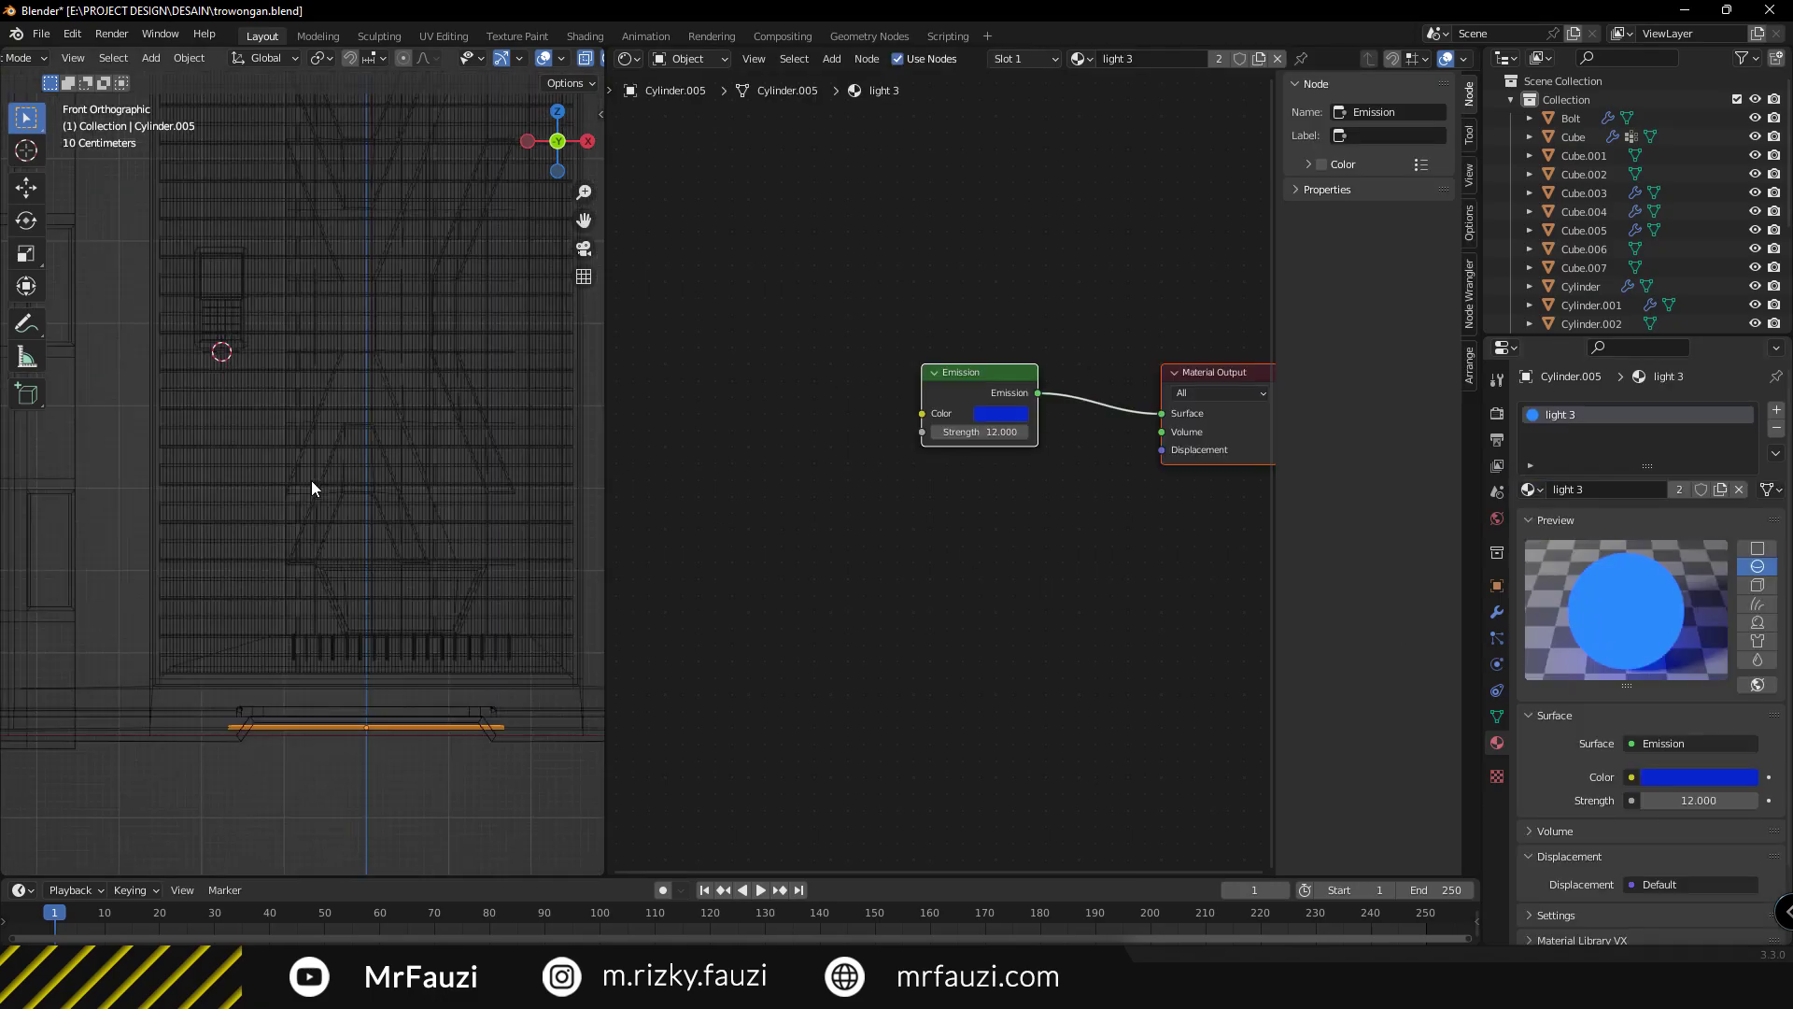
click(316, 434)
scroll(340, 418, down, 3)
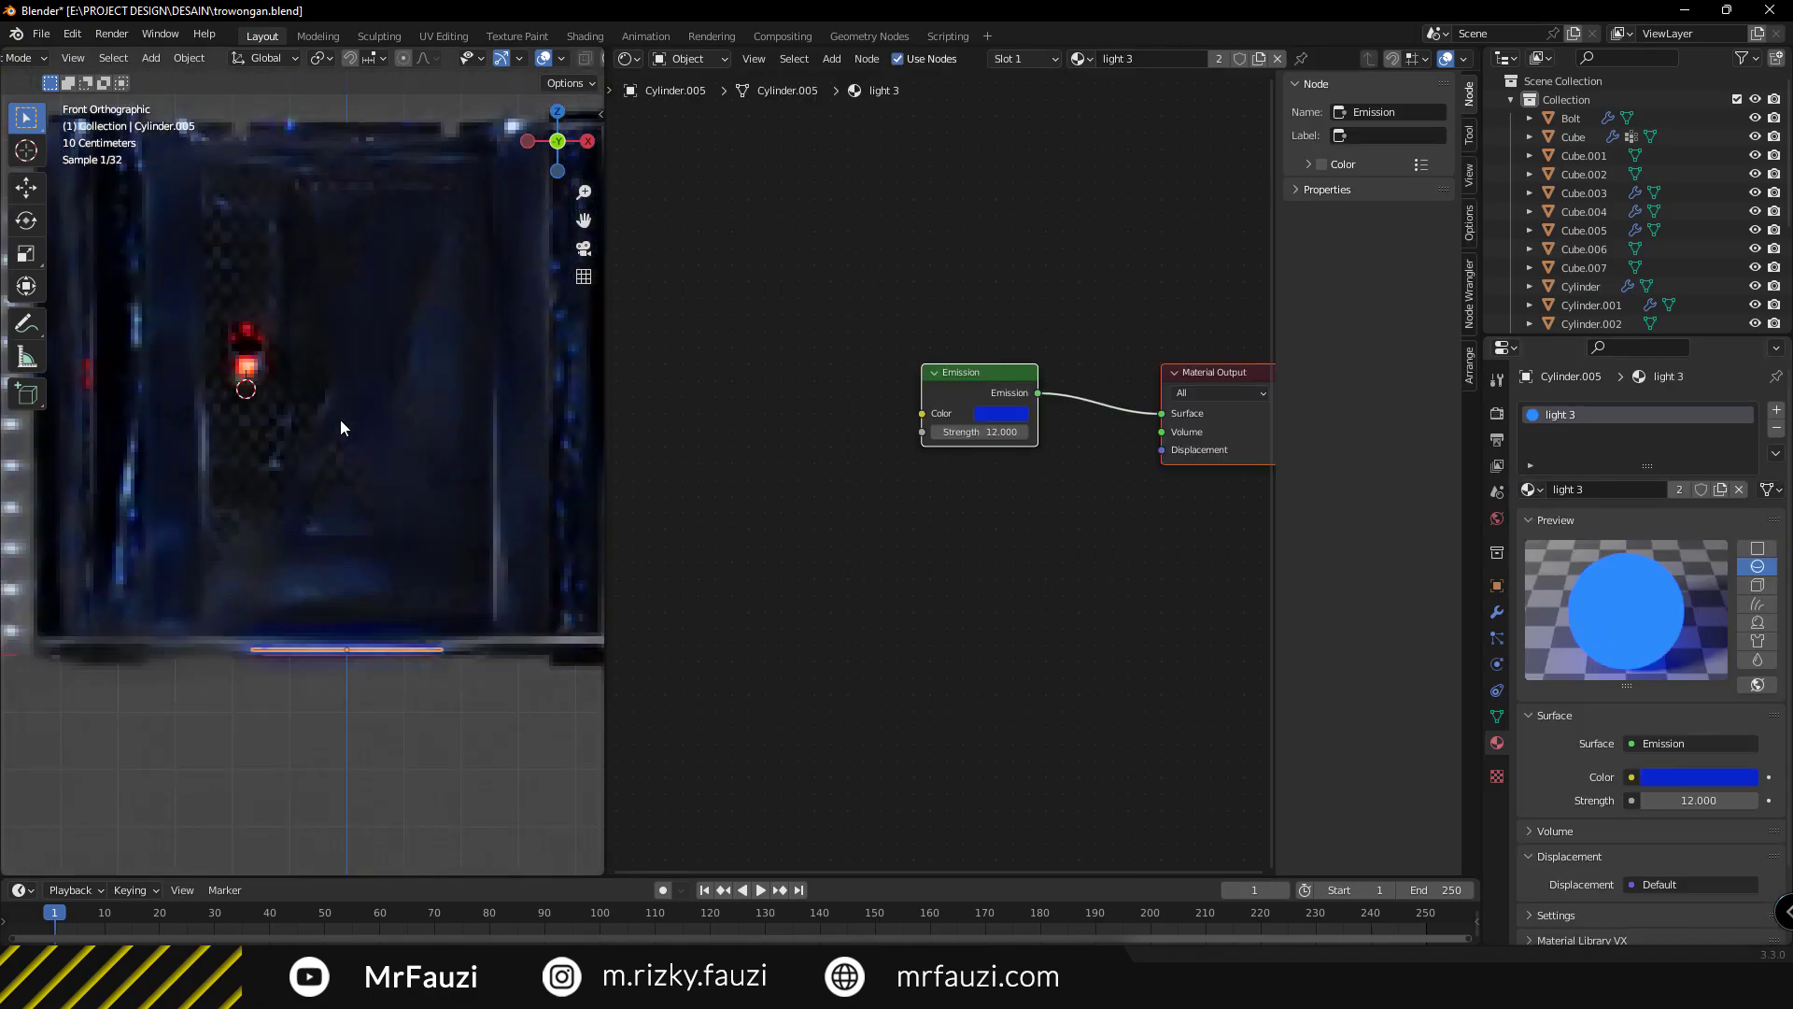
mouse_move(340, 439)
middle_down()
mouse_move(299, 478)
mouse_move(297, 557)
mouse_move(304, 536)
middle_up()
scroll(299, 478, up, 3)
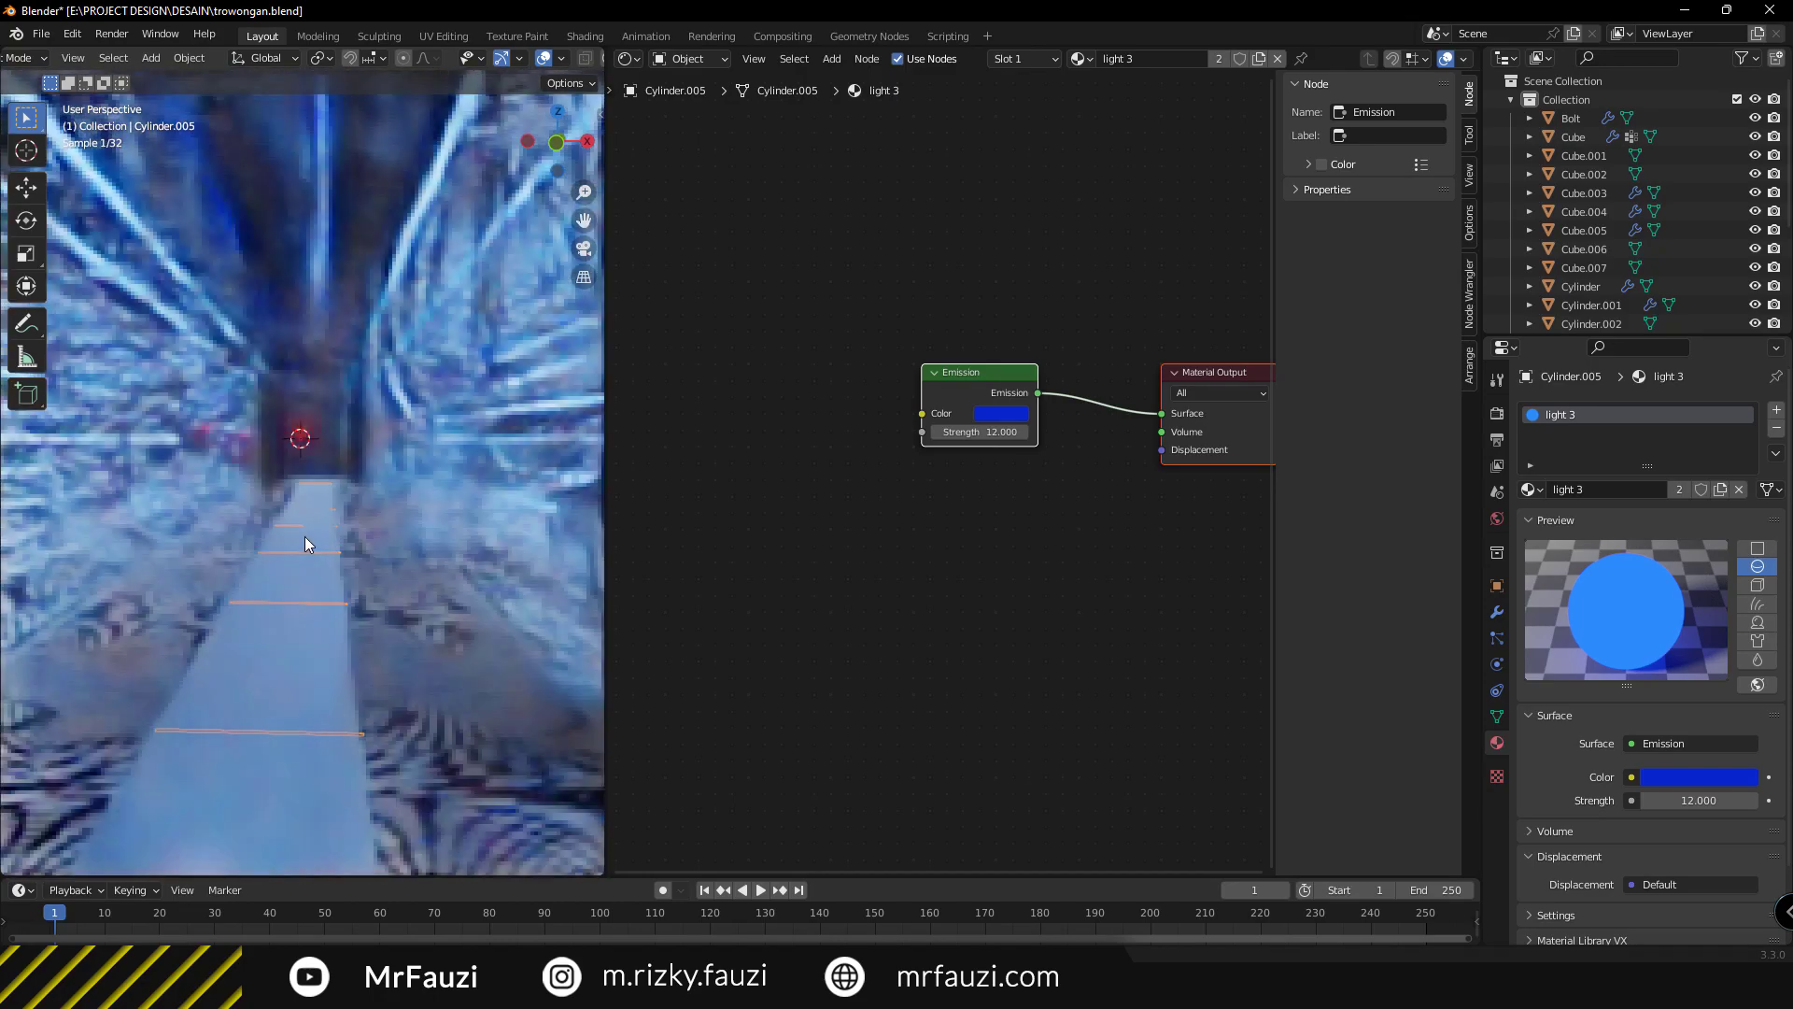
Switch back to Solid shading and select the thin wall light bar for geometry editing.
key(z)
click(318, 598)
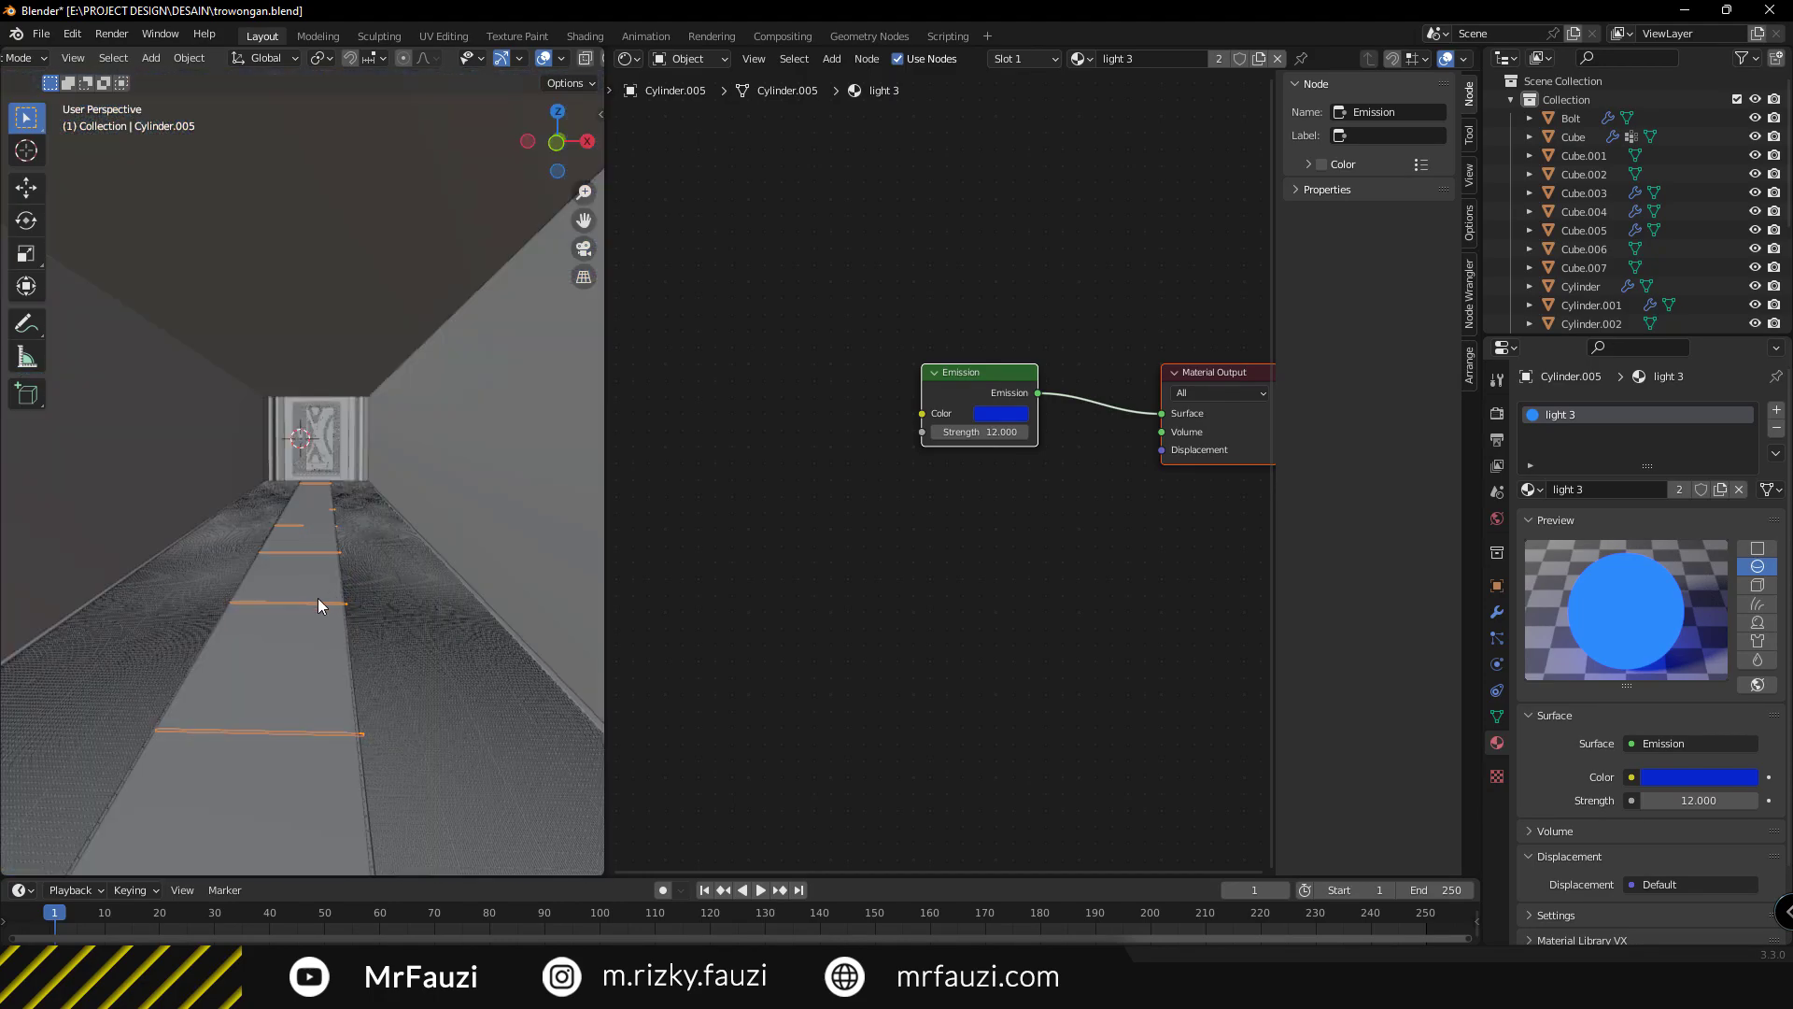
middle_drag(318, 597, 371, 500)
click(372, 501)
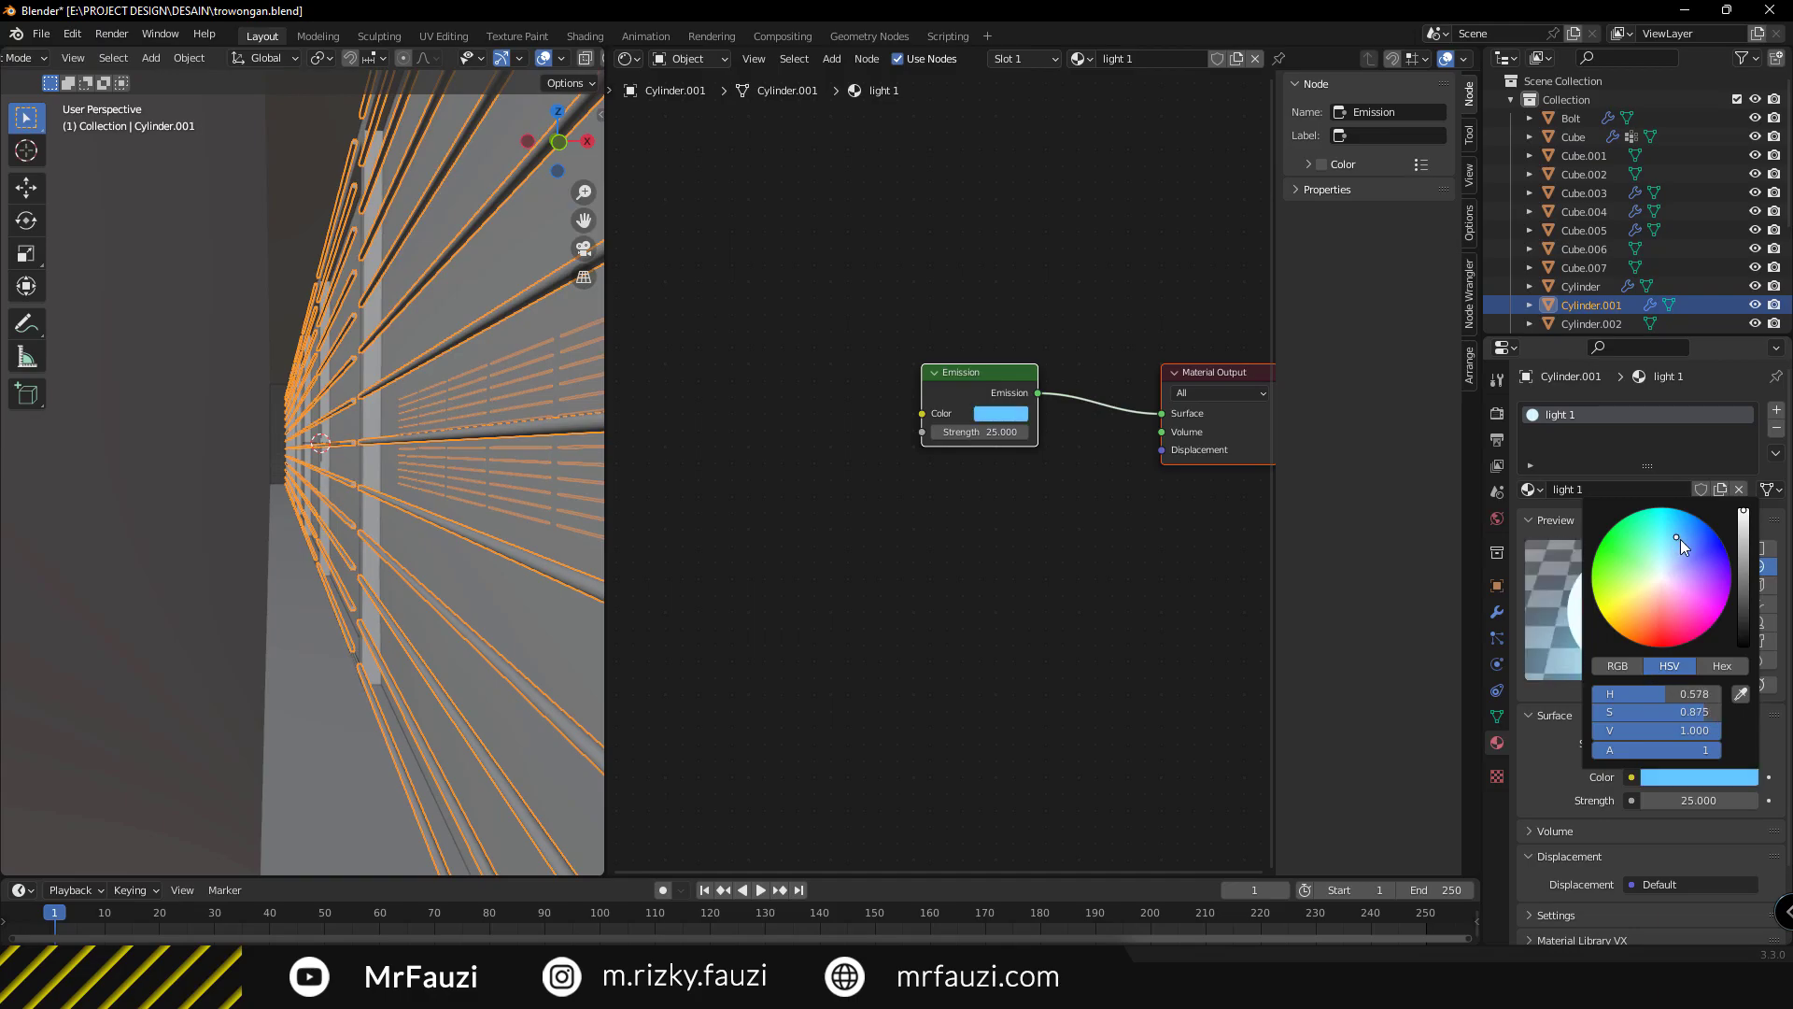
middle_drag(448, 598, 366, 575)
click(361, 502)
key(Tab)
Isolate the bar and assign Glass to all its faces through a second material slot.
key(KP_Divide)
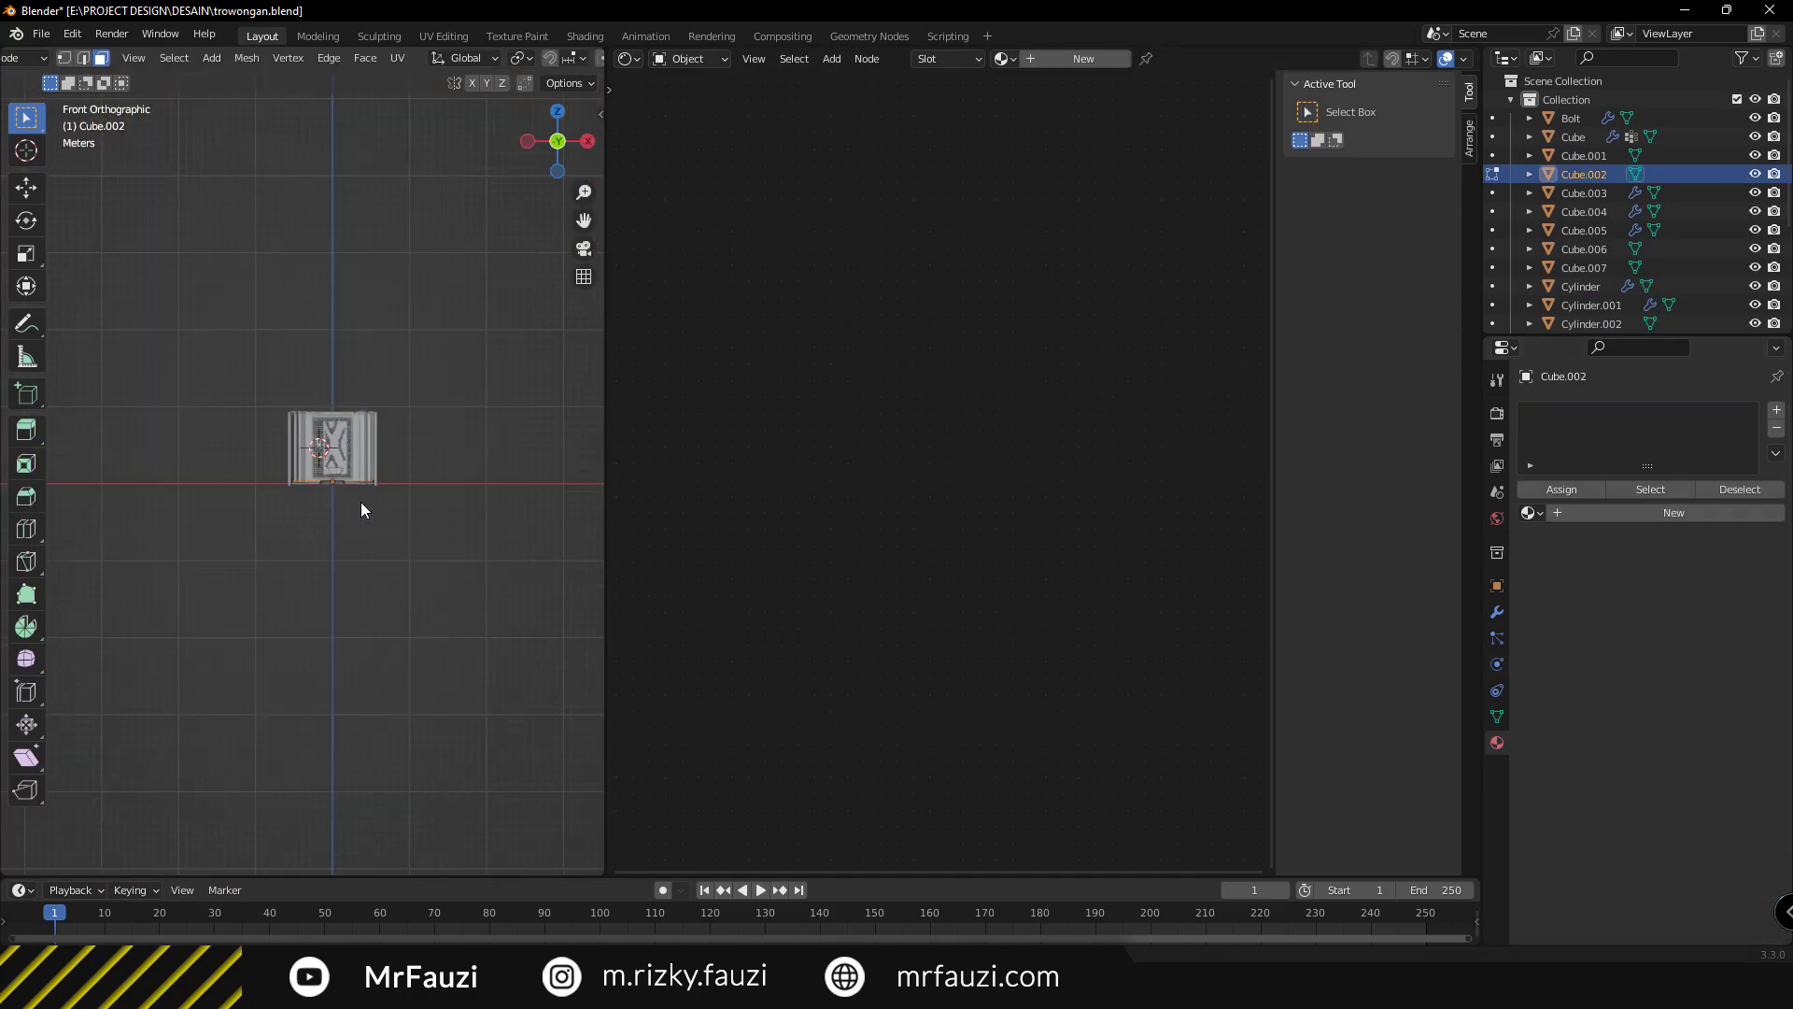
key(grave)
click(98, 438)
drag(95, 451, 521, 598)
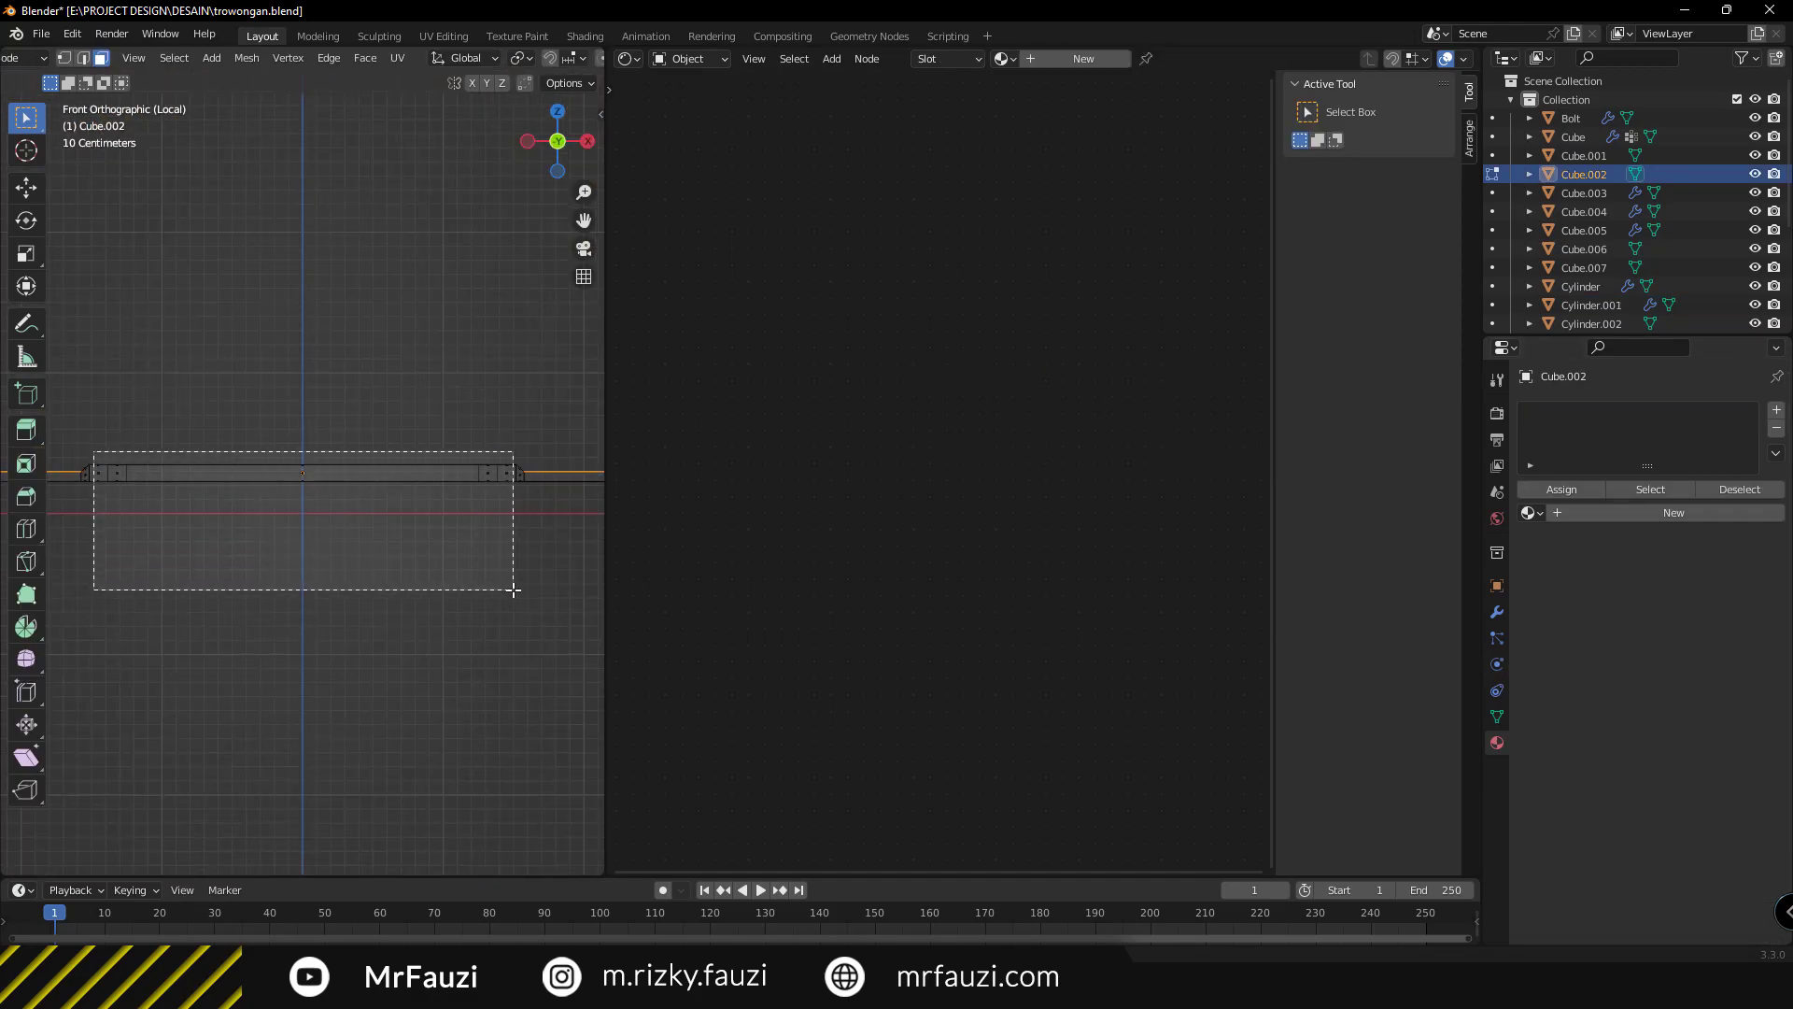
click(1530, 489)
click(1588, 535)
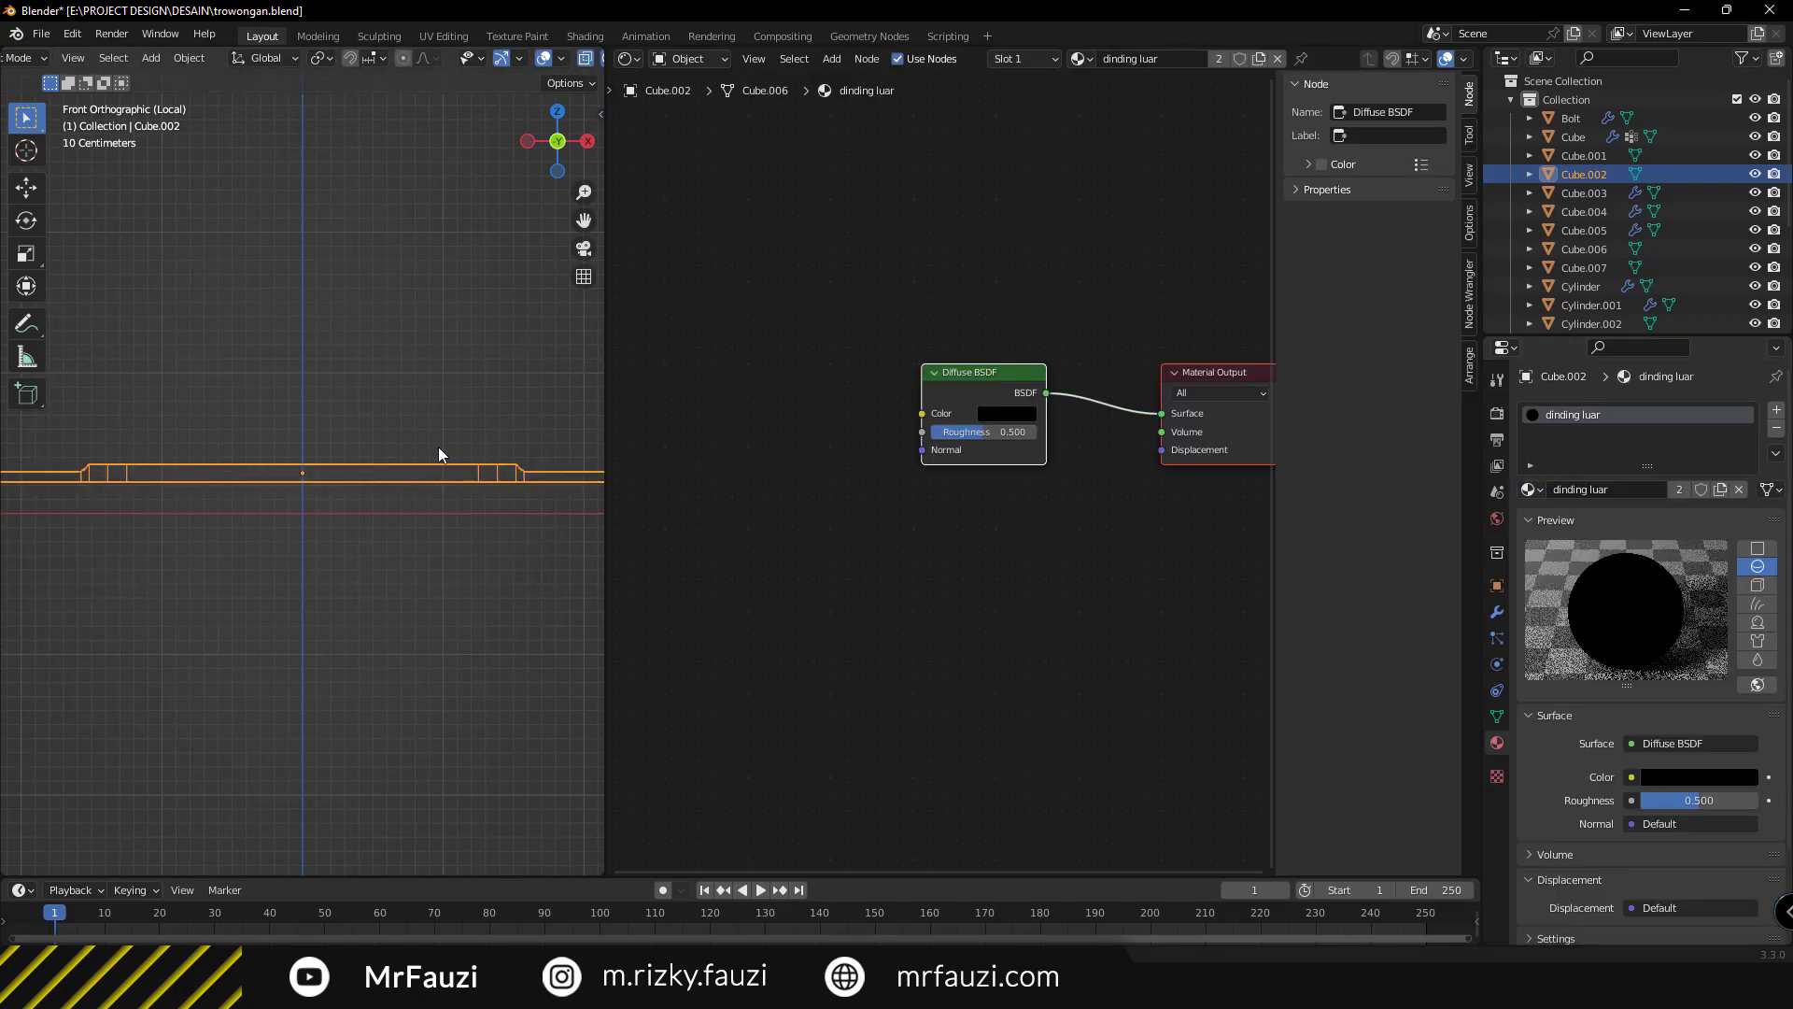
key(Tab)
click(1776, 410)
click(1531, 542)
click(1583, 624)
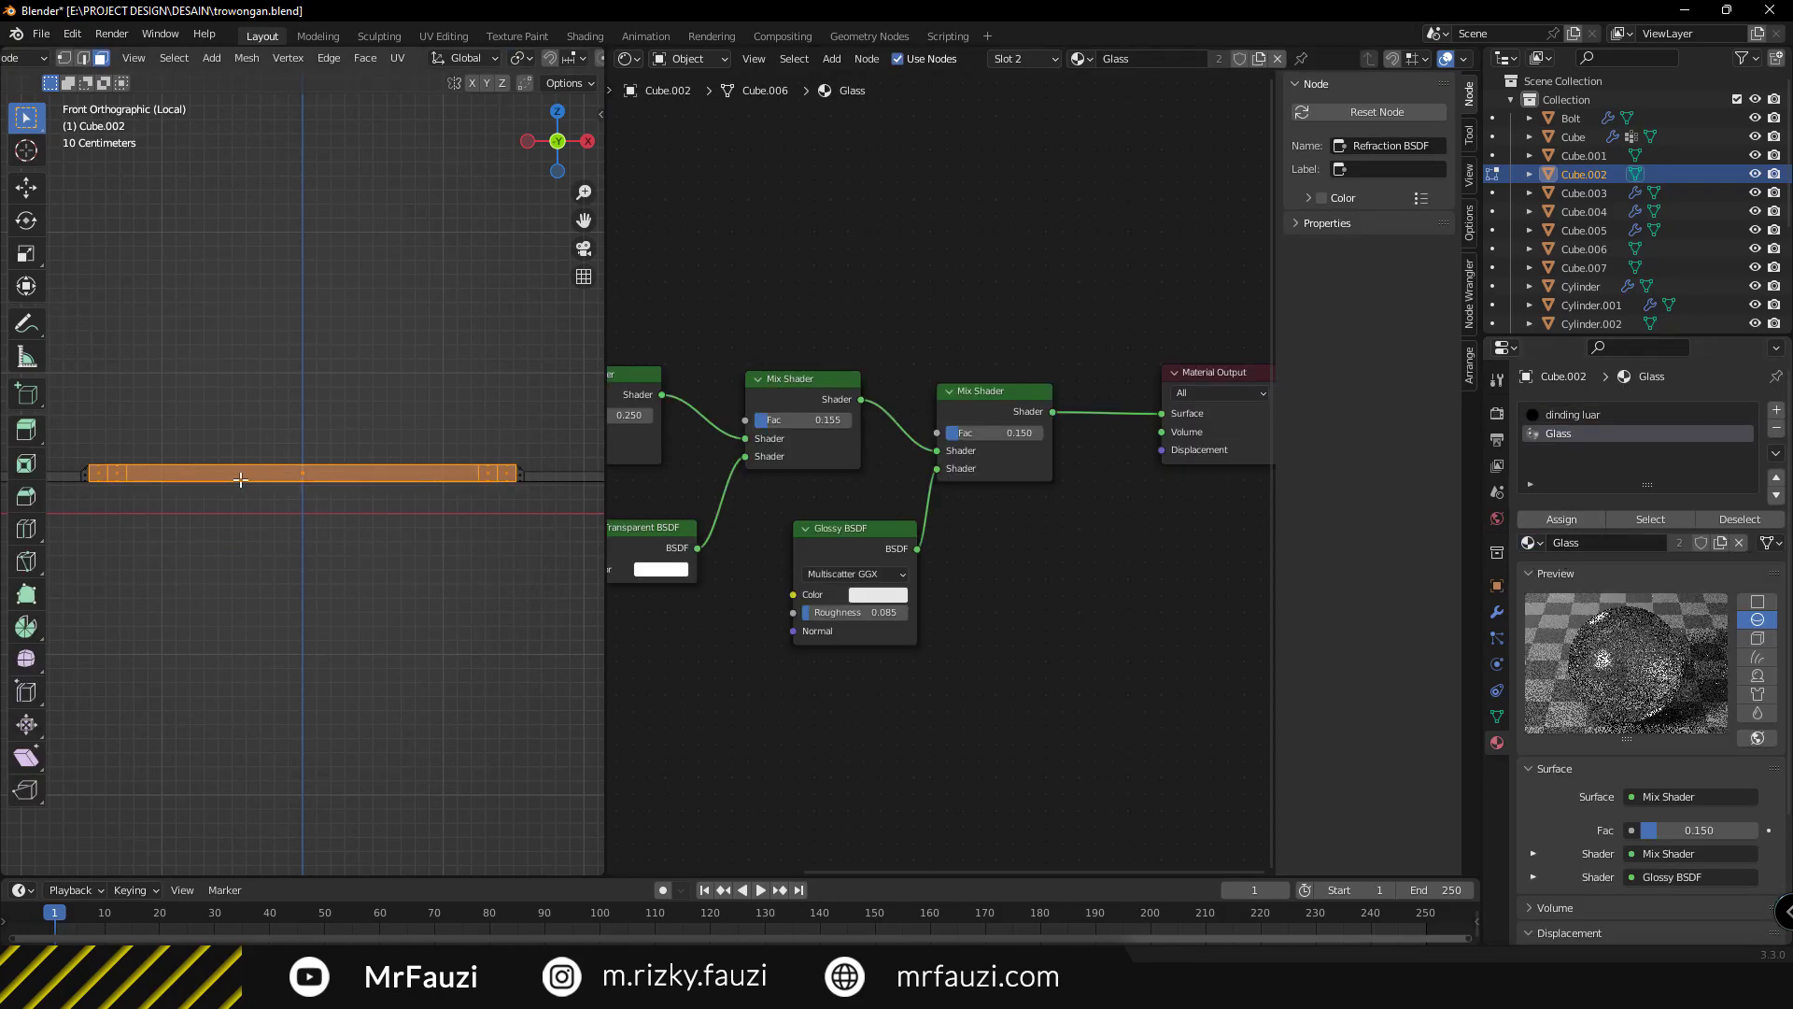
key(Tab)
Preview the corridor in Rendered shading and raise the floor metal's roughness to about 0.5.
middle_drag(269, 484, 451, 507)
key(z)
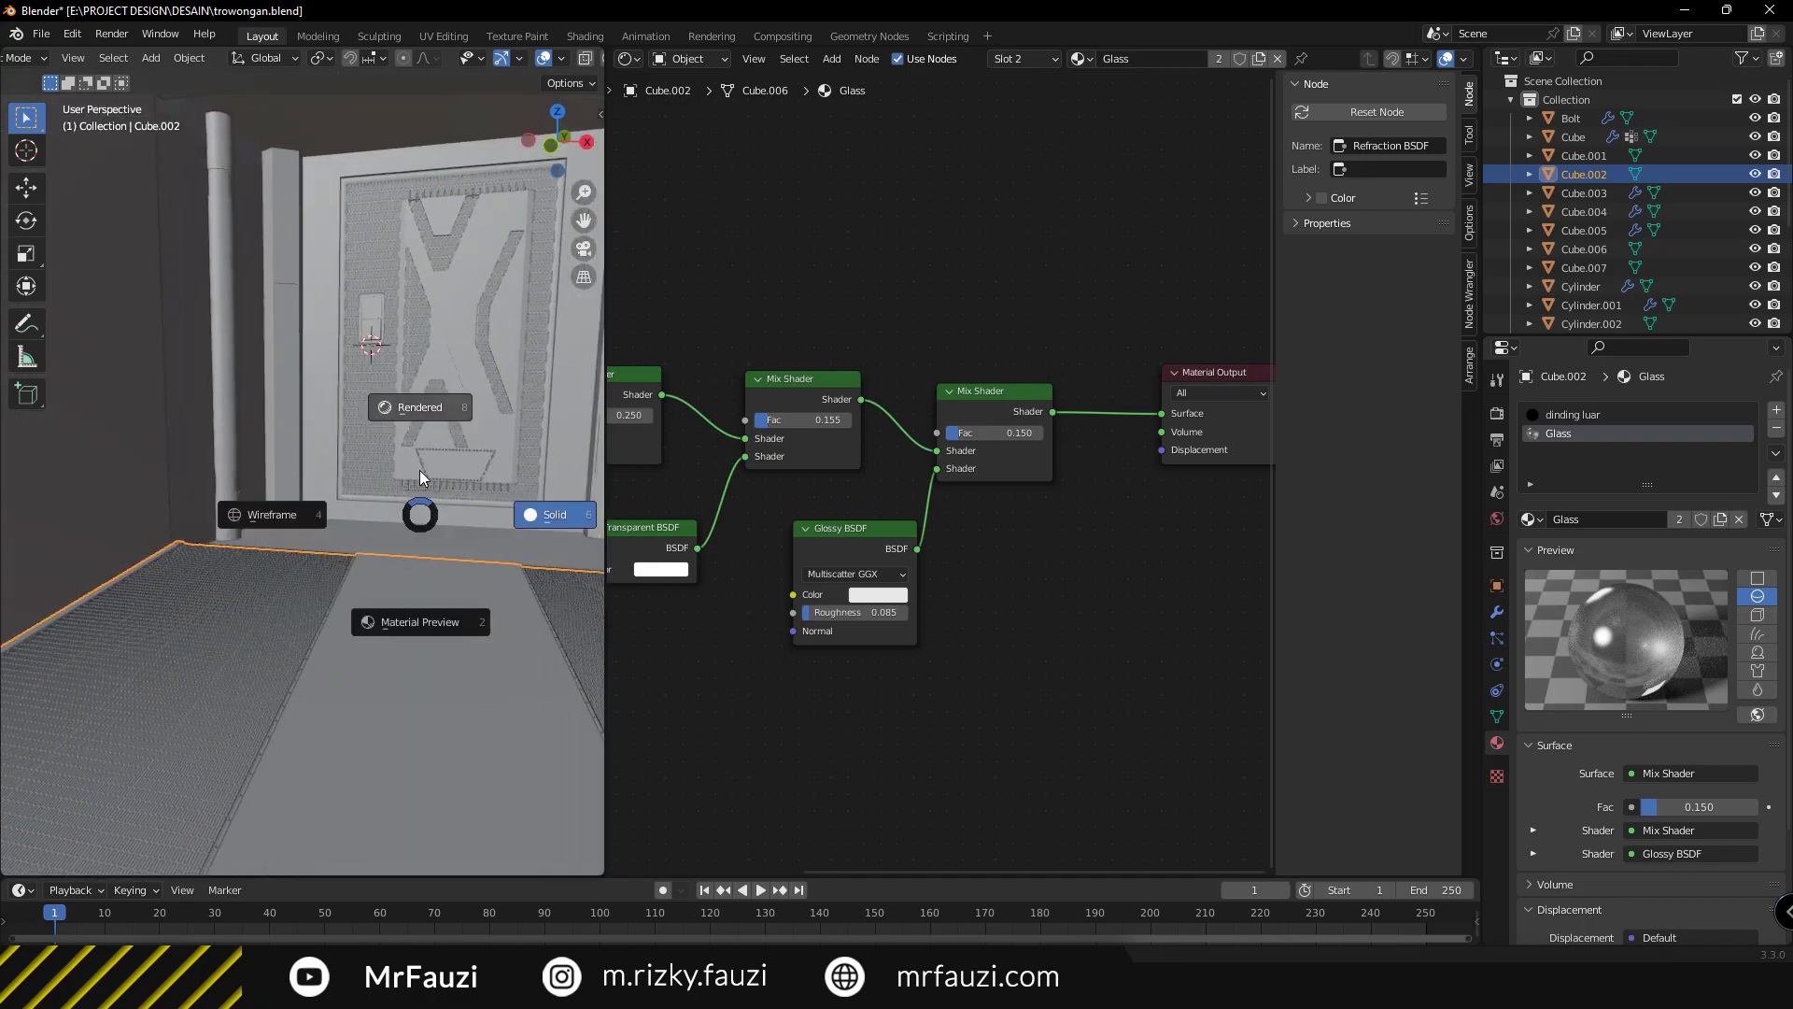
click(473, 518)
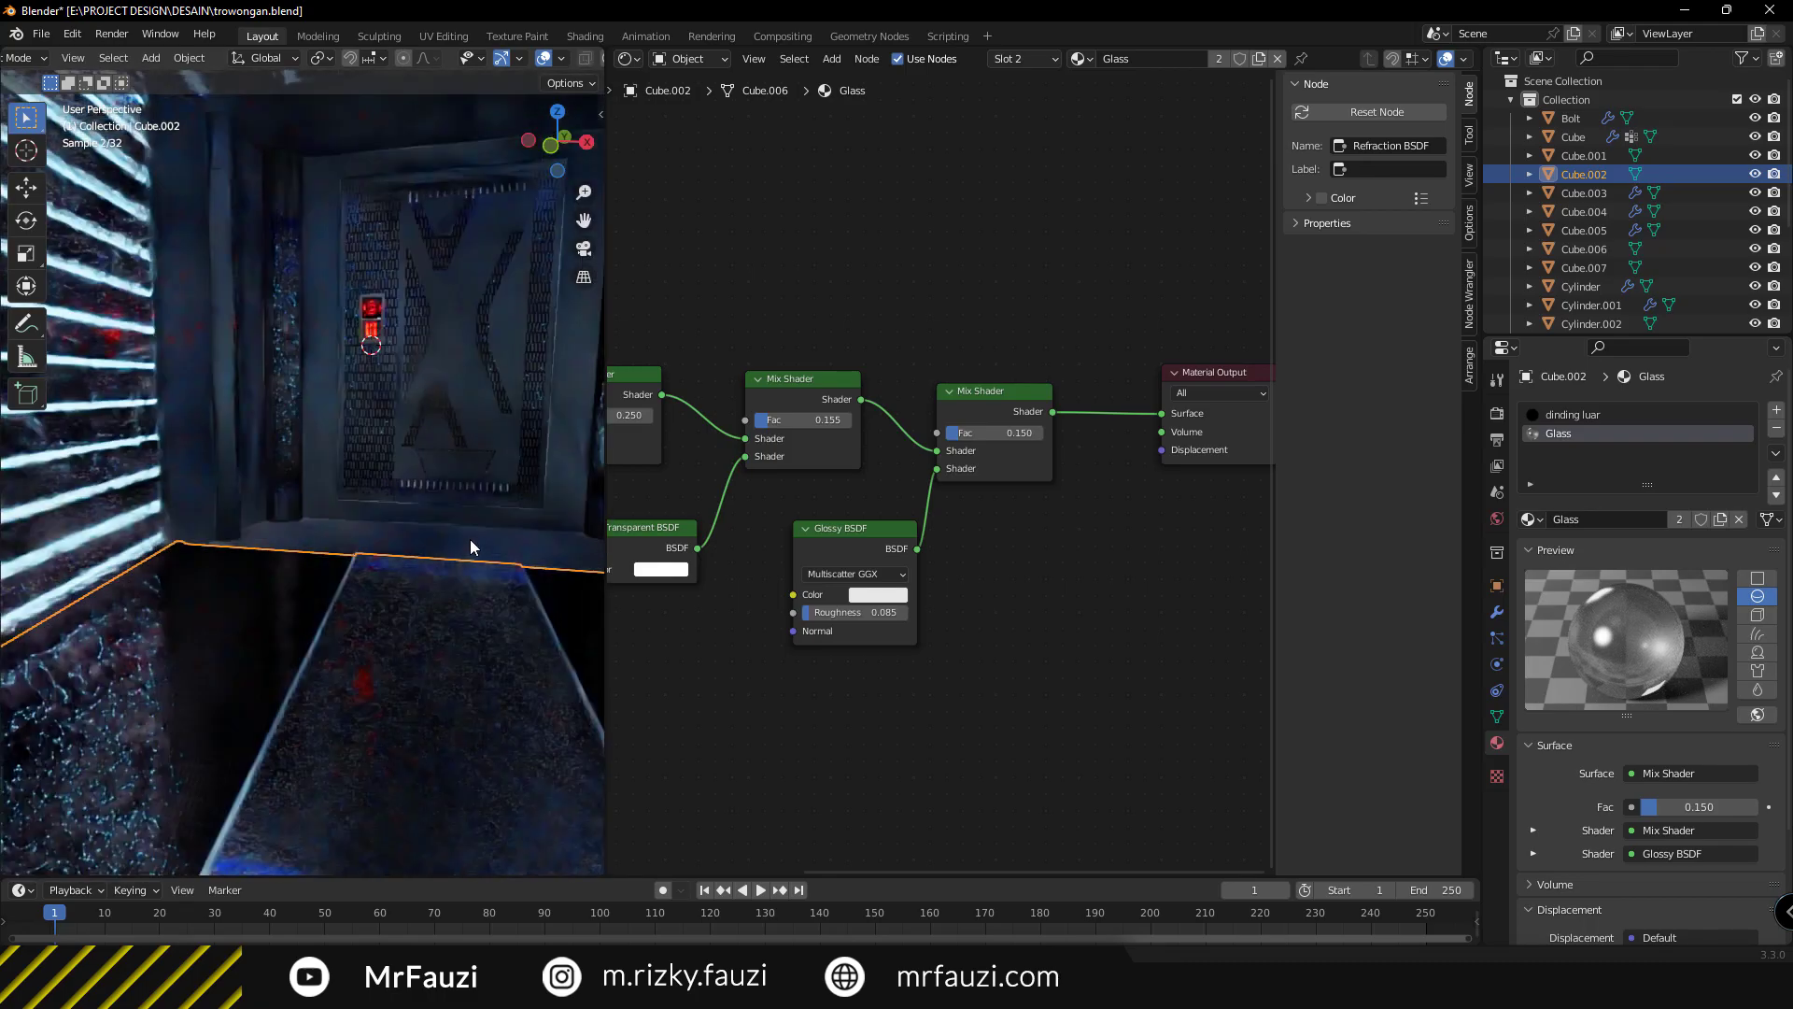
middle_drag(469, 540, 422, 557)
scroll(450, 547, down, 5)
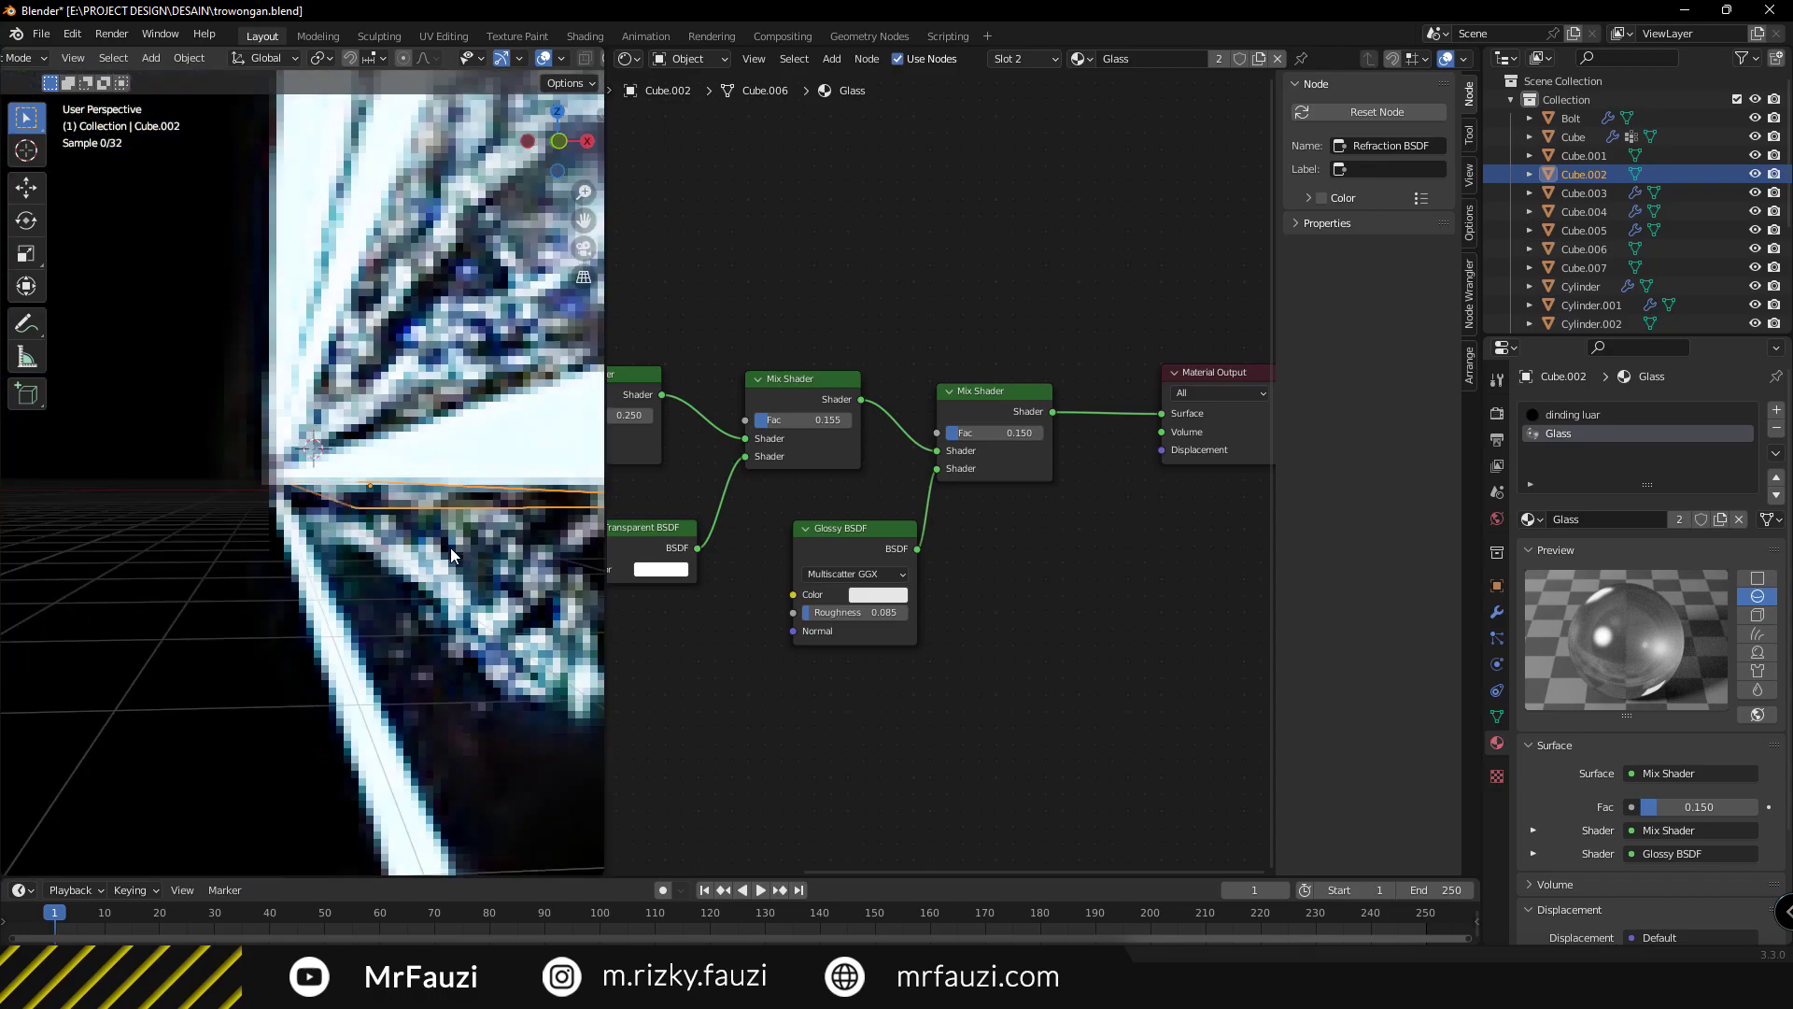
middle_drag(427, 403, 417, 450)
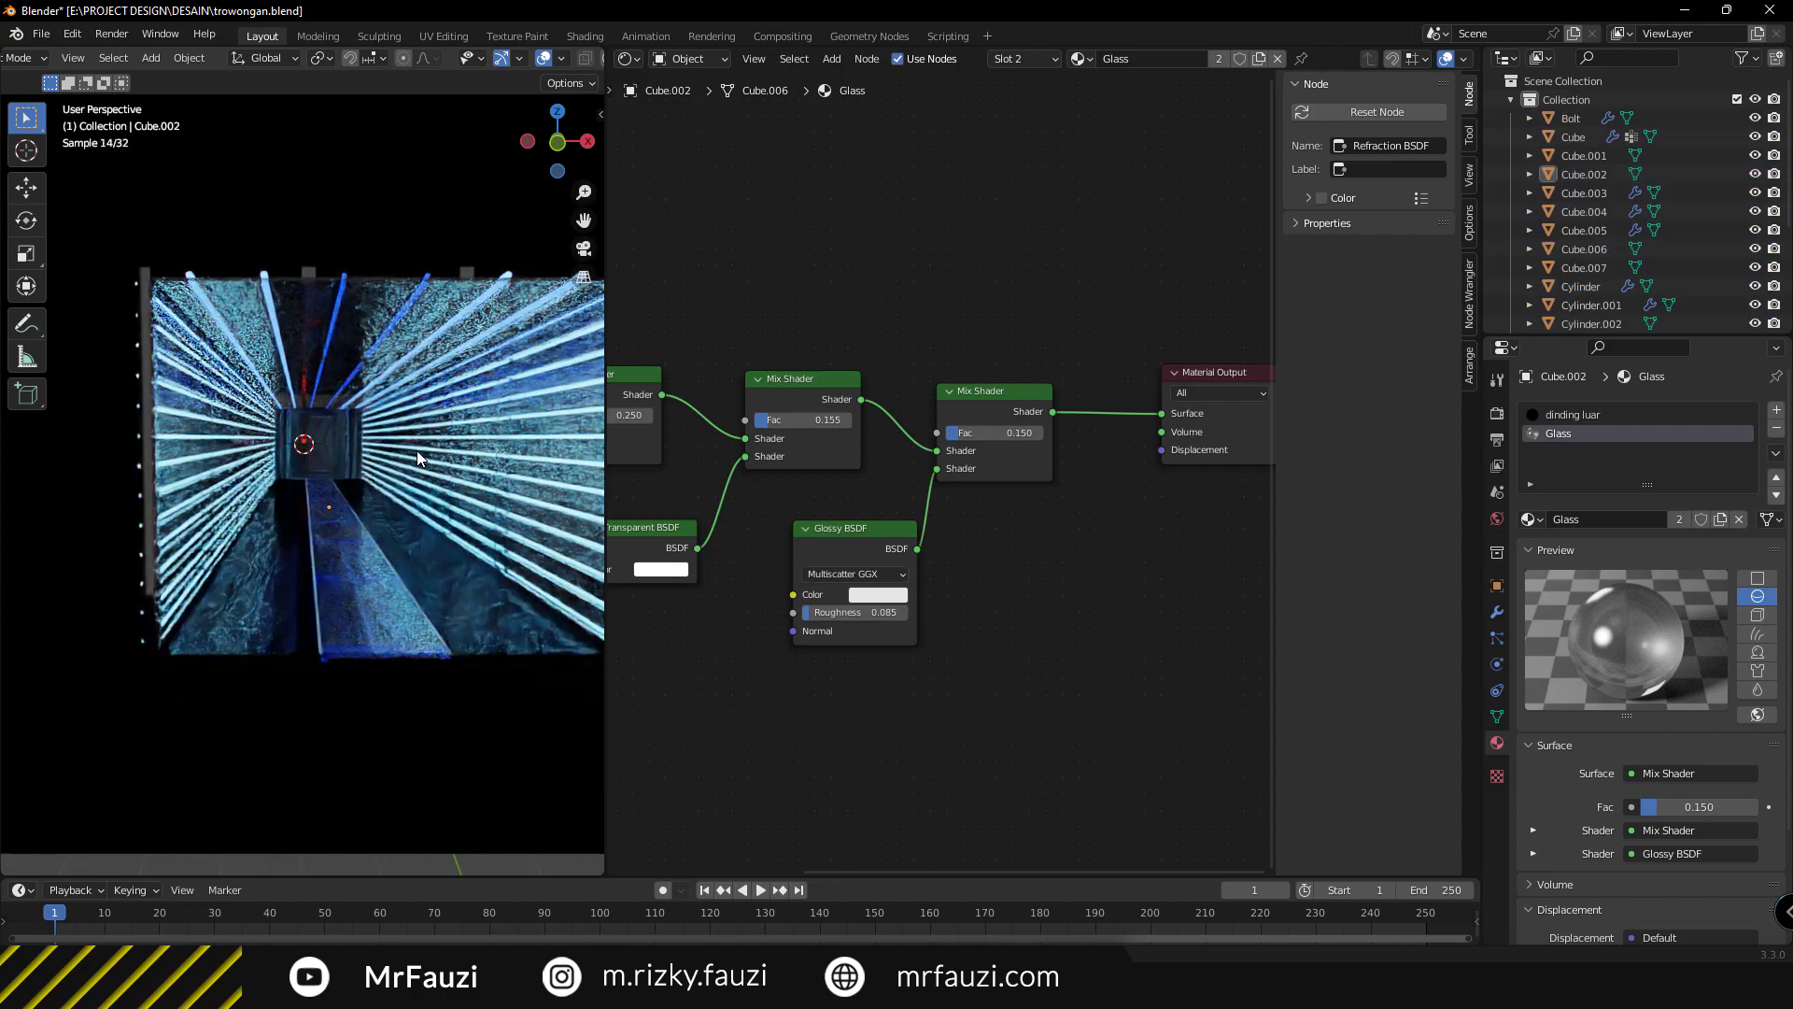
click(452, 553)
scroll(1070, 453, up, 1)
drag(1087, 501, 1126, 502)
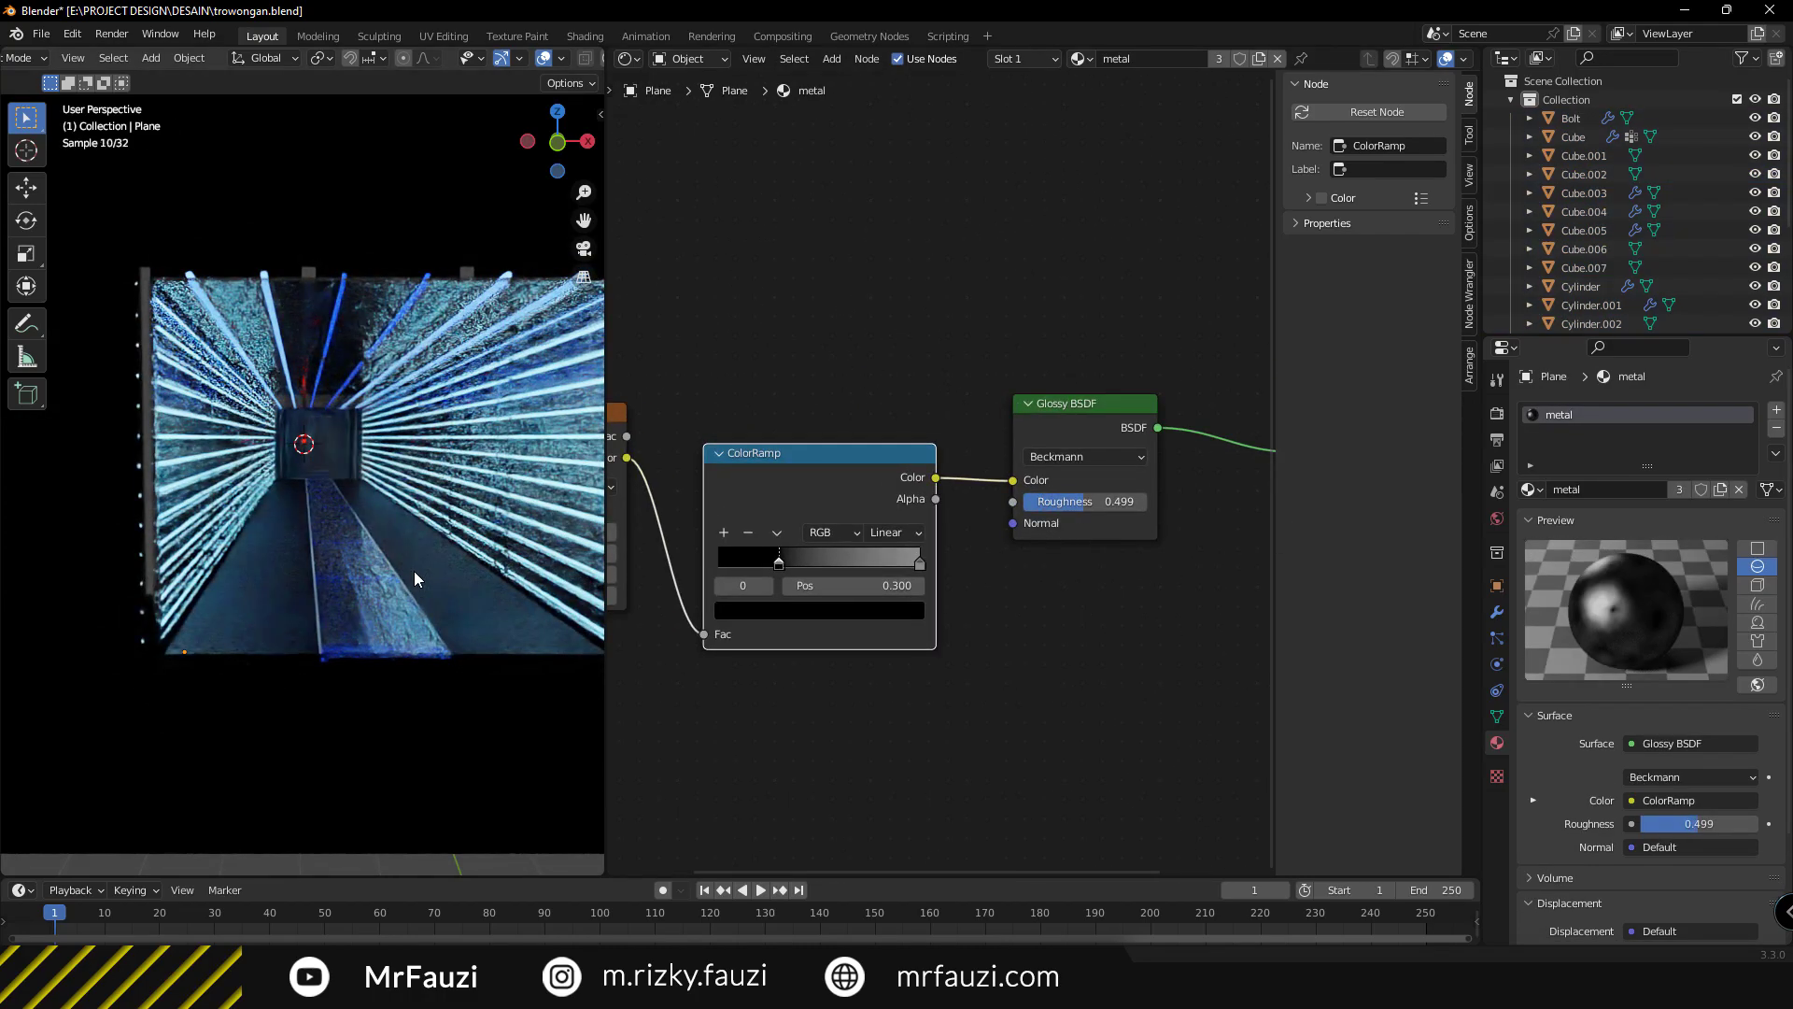
Inspect the door, then raise the light 2 and light 3 strips along the Z axis.
click(332, 456)
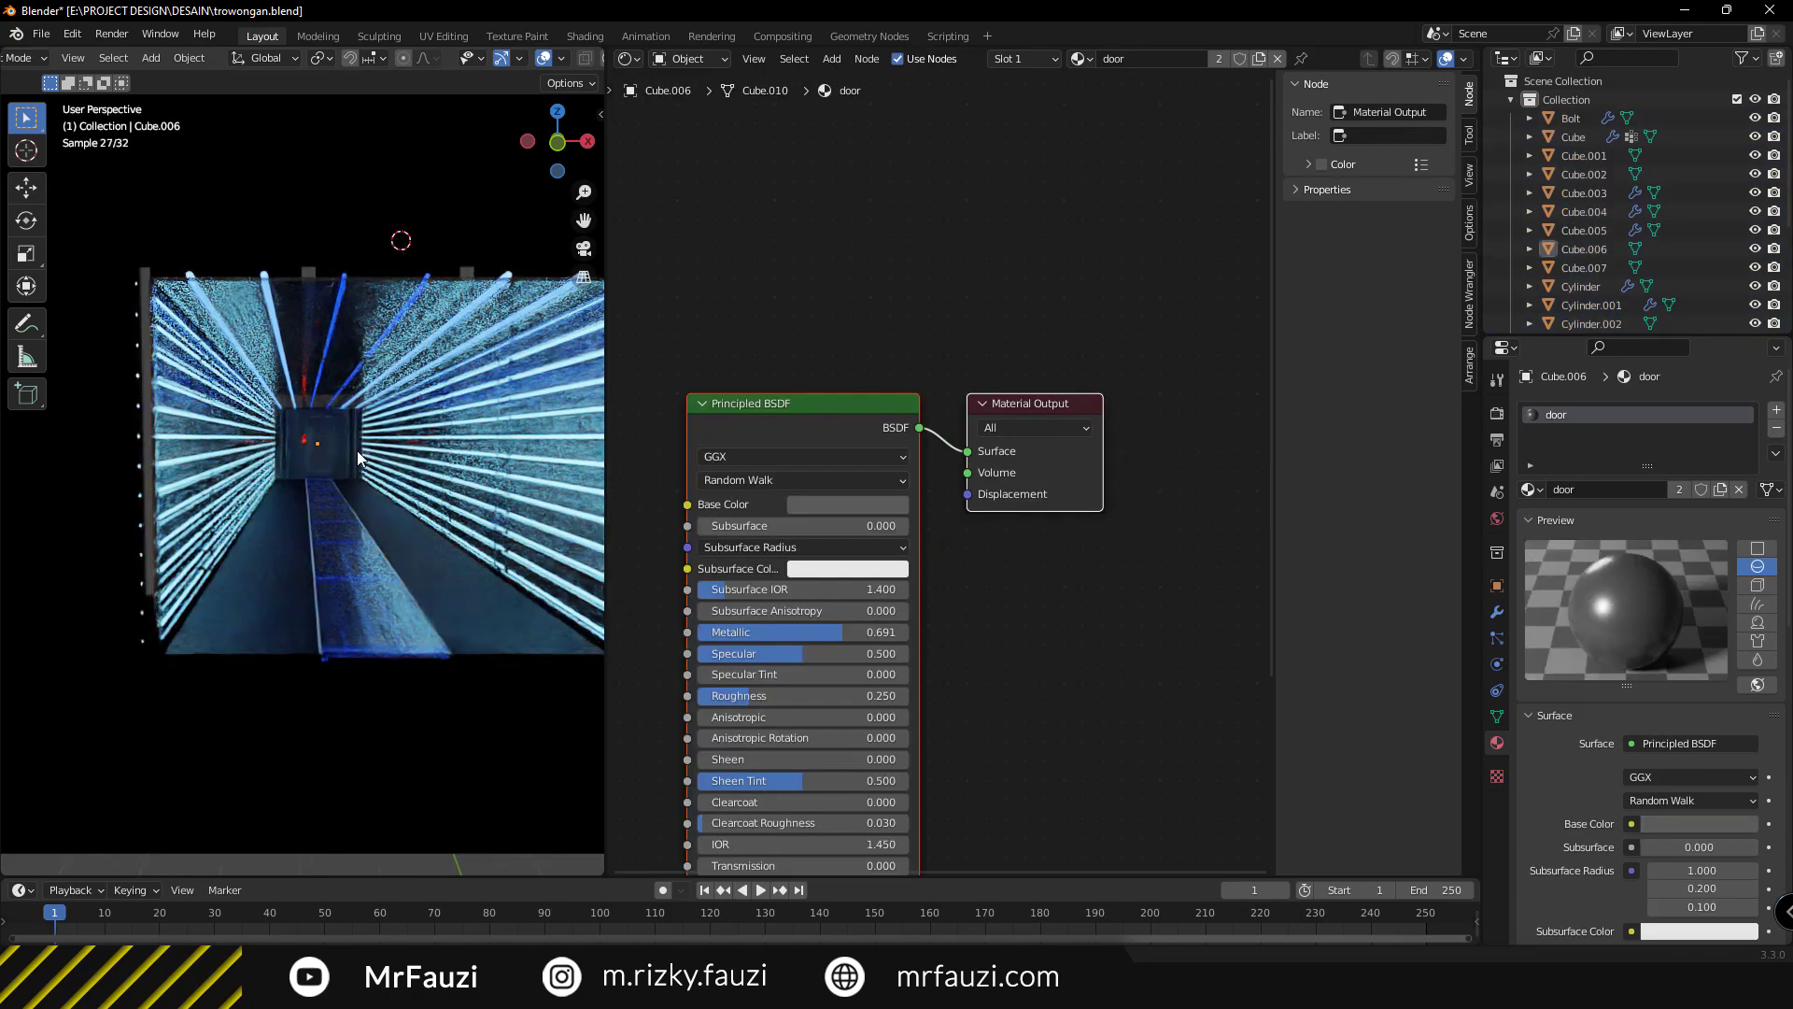
click(261, 277)
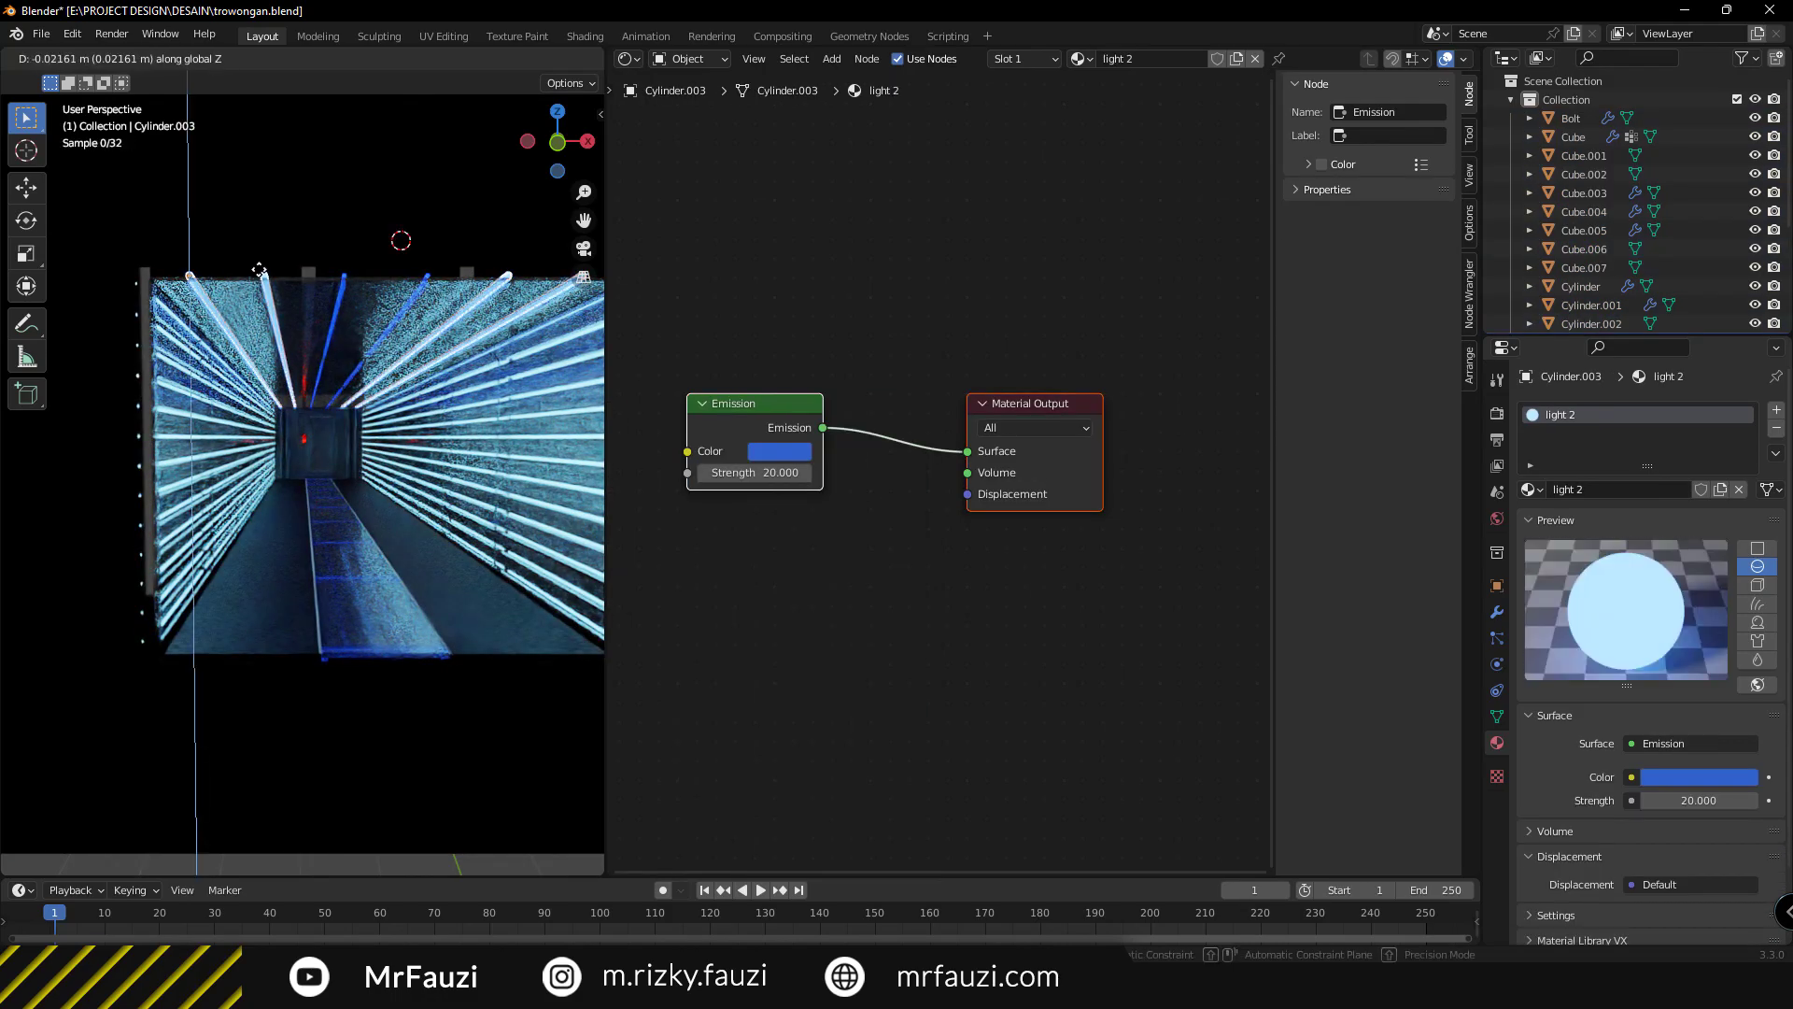
key(g)
key(z)
click(343, 283)
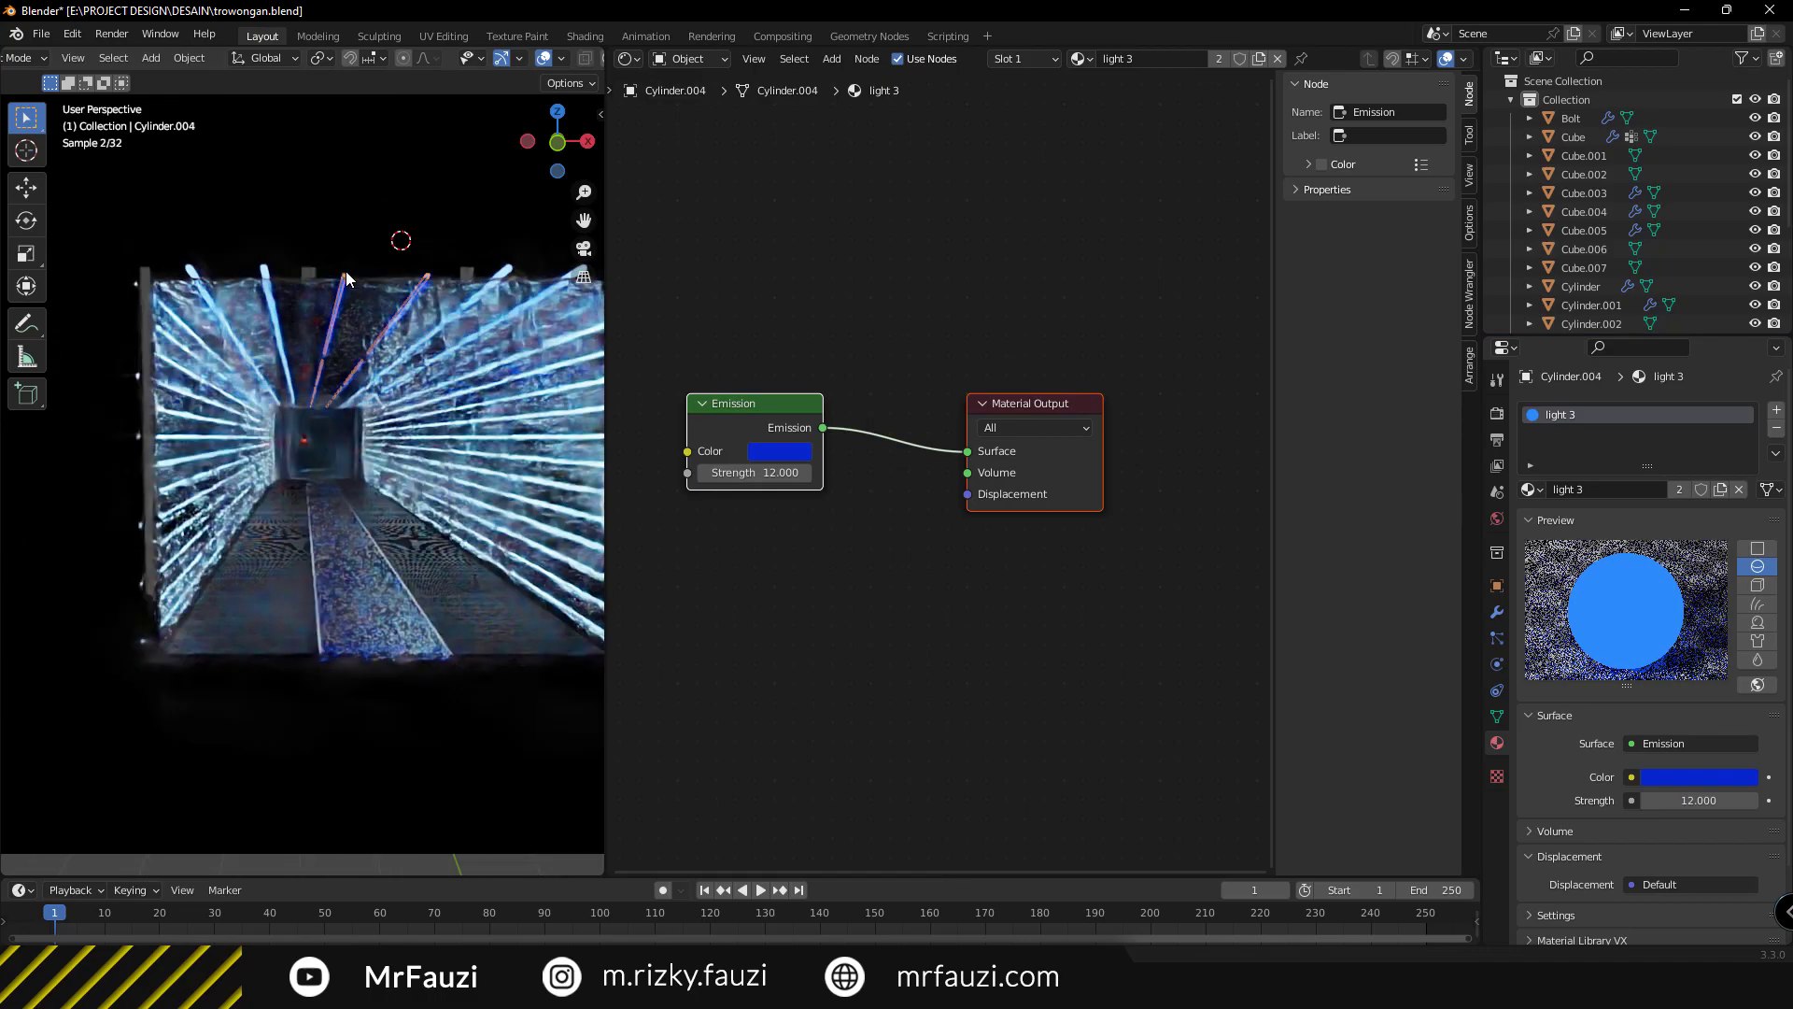
click(350, 267)
click(1700, 776)
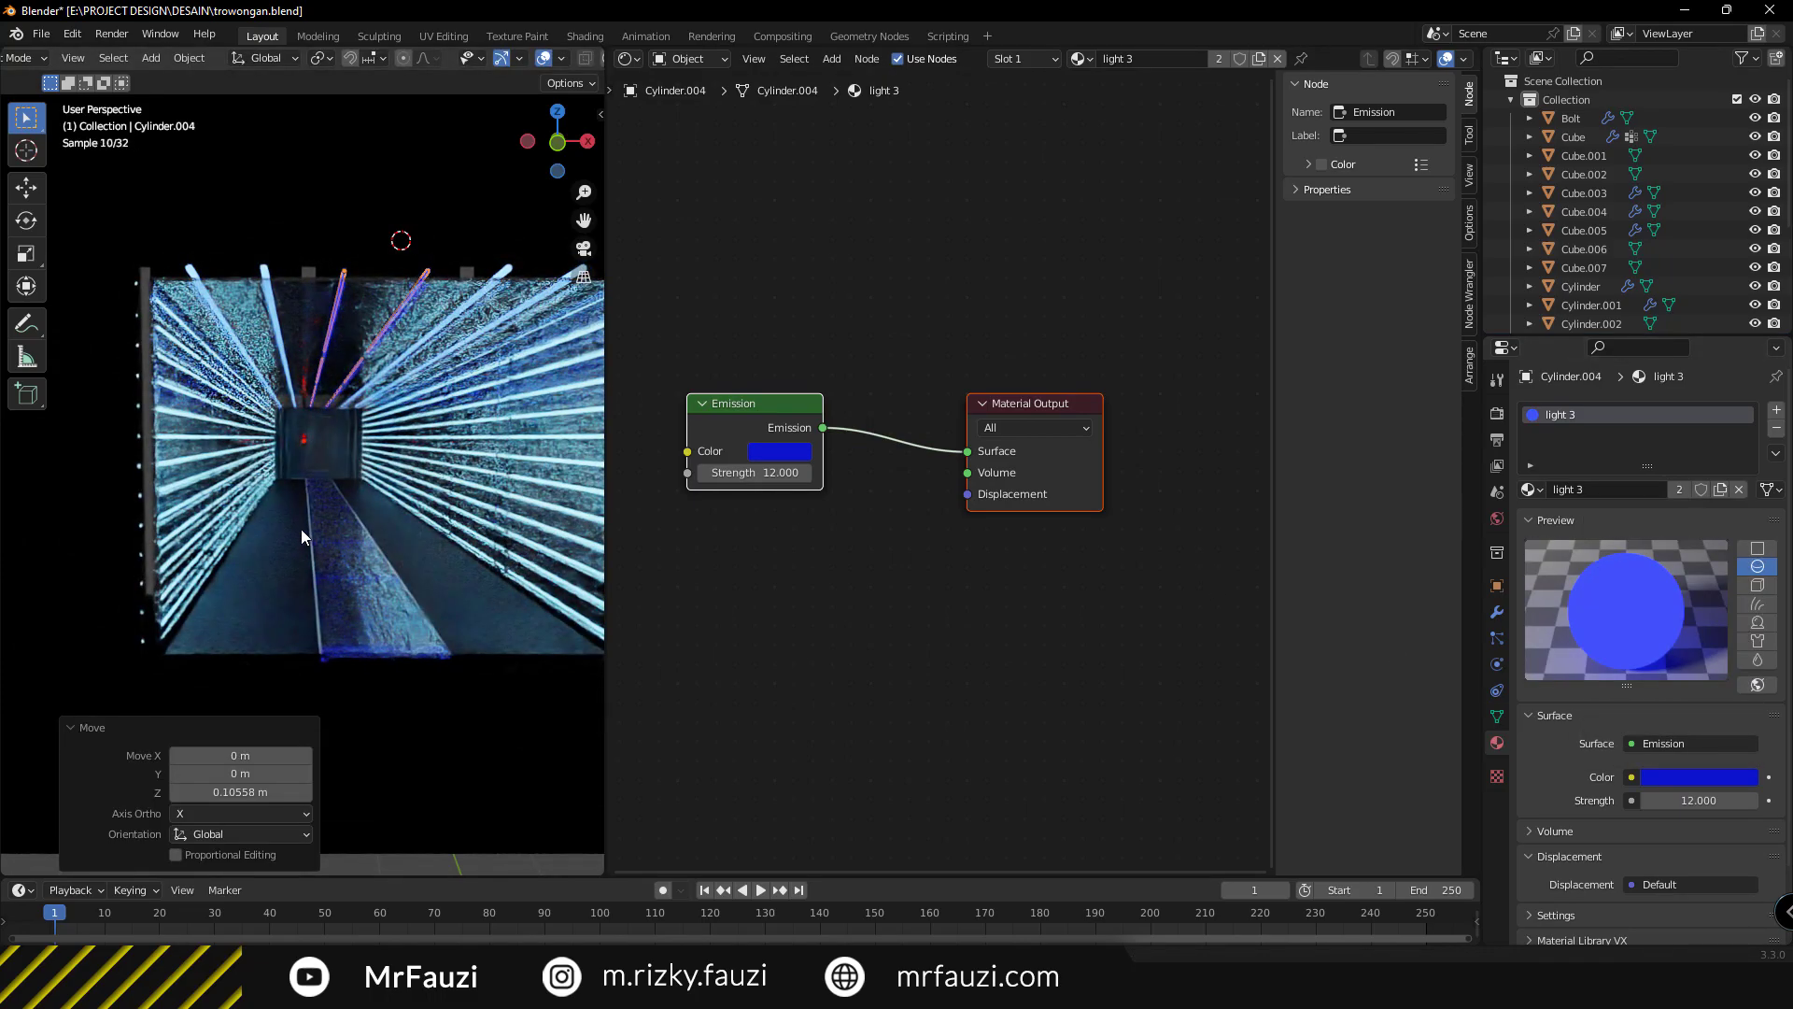
Give the small cylinder near the back wall the metal 2 material.
middle_drag(284, 526, 329, 520)
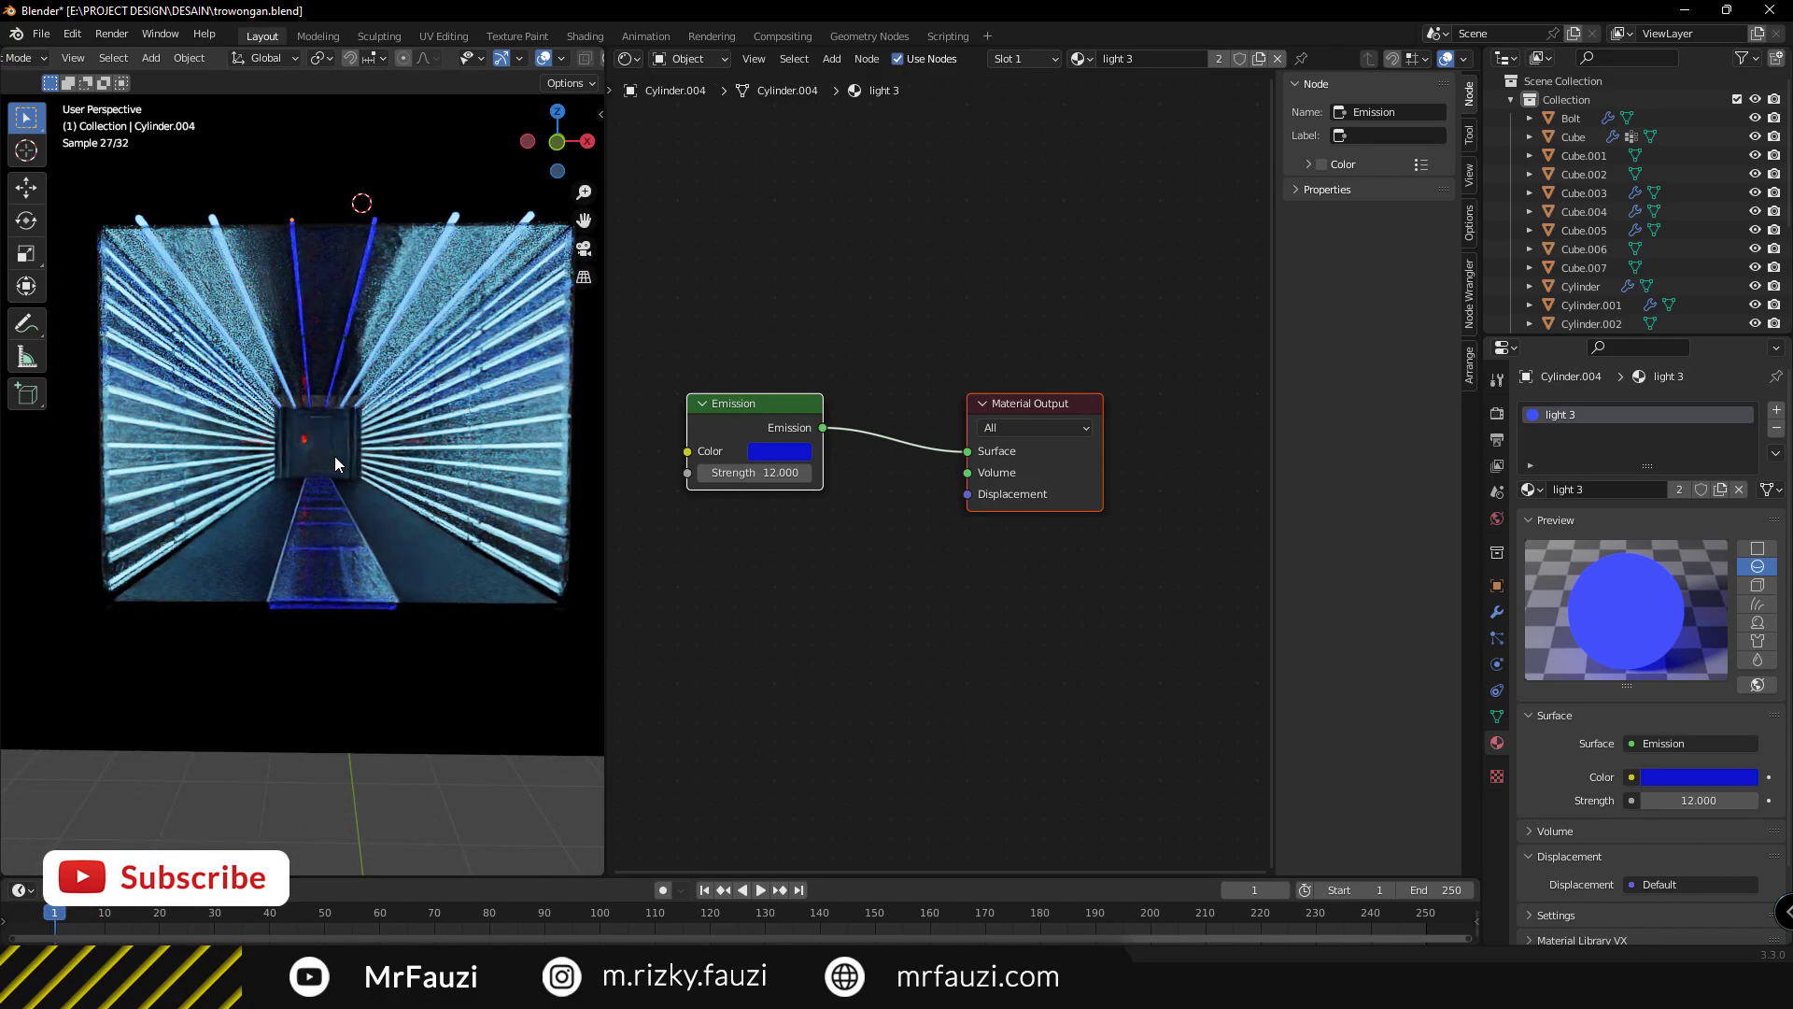
click(328, 416)
click(1527, 488)
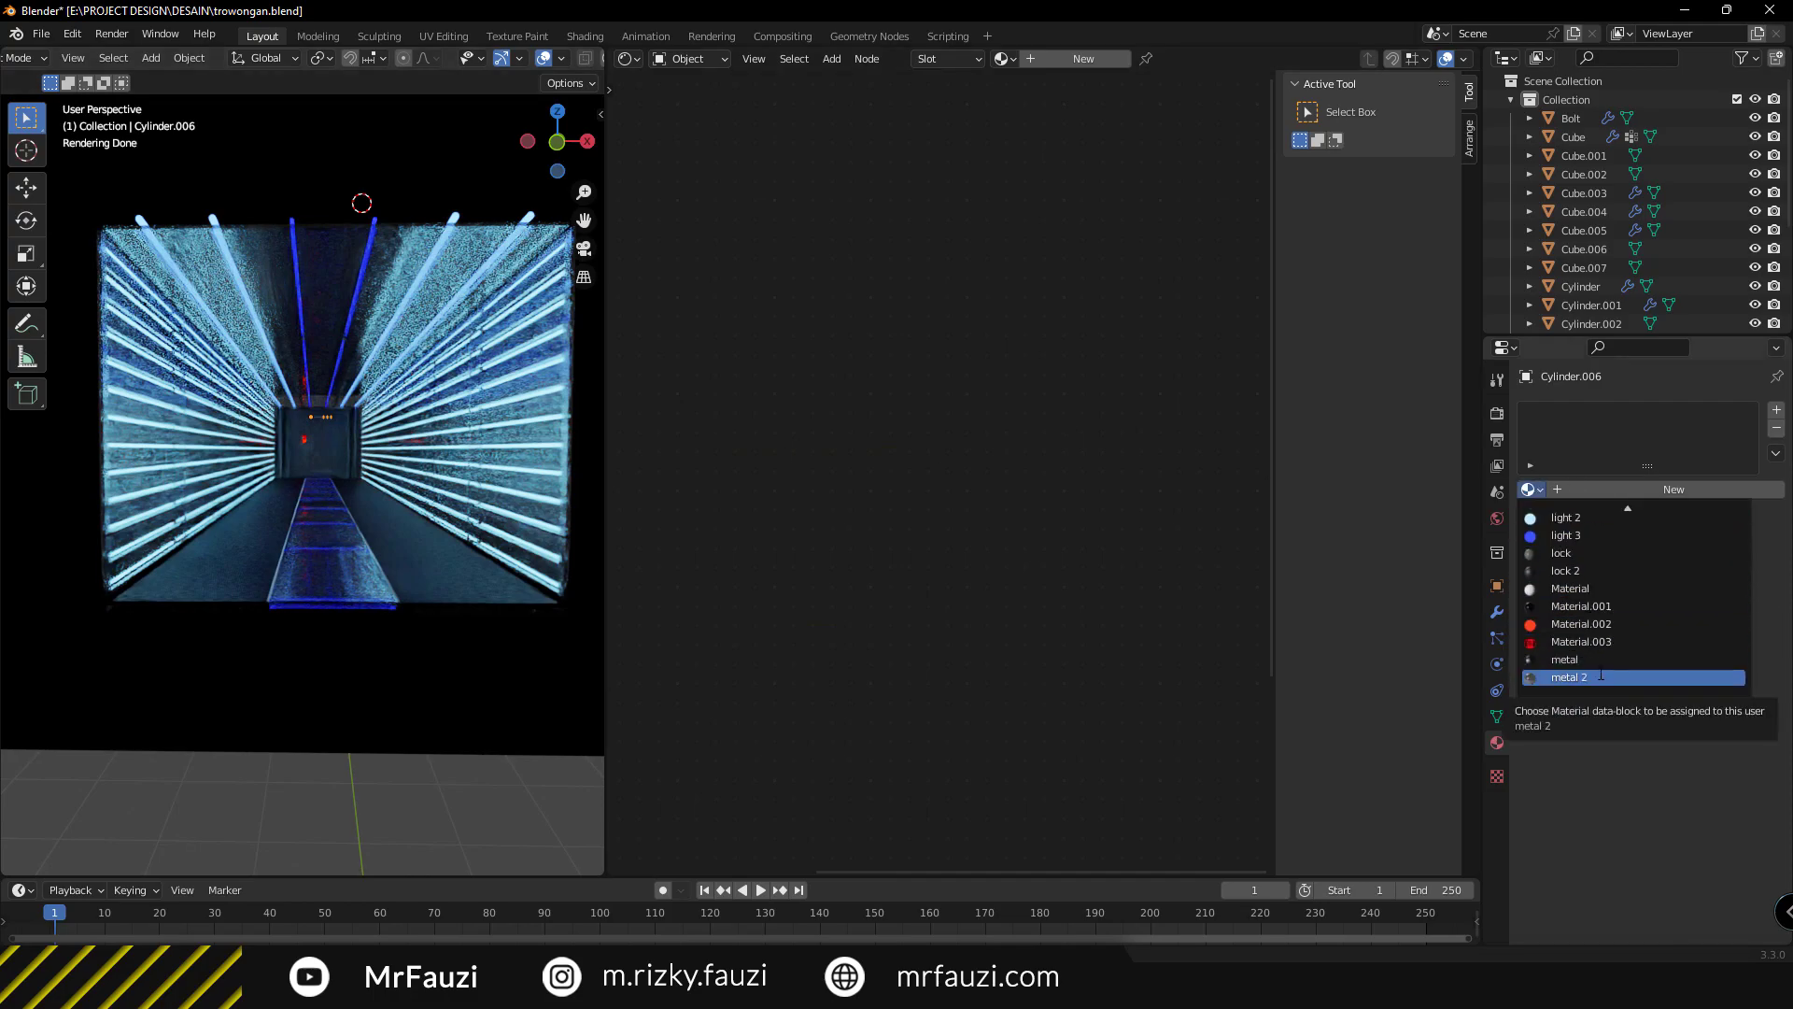
click(1600, 676)
Select the door and lighten its Base Color in the shader nodes.
click(323, 469)
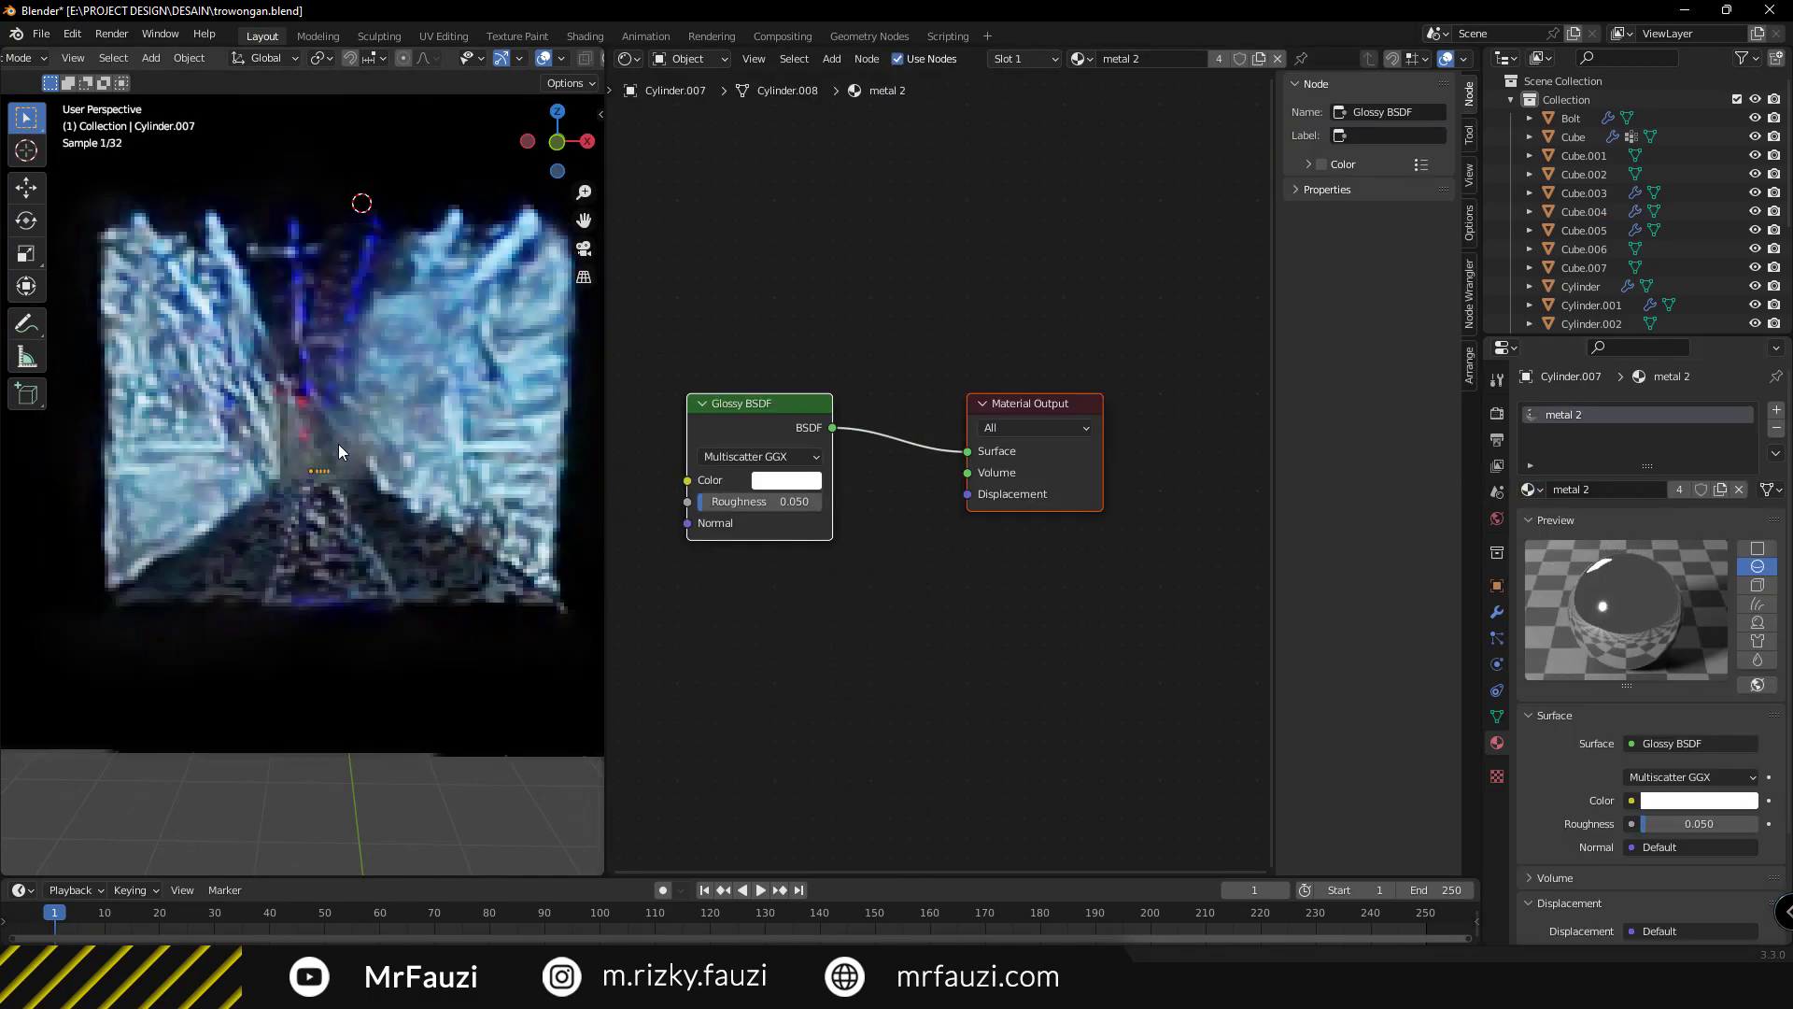
click(328, 440)
middle_drag(847, 498, 983, 432)
click(983, 436)
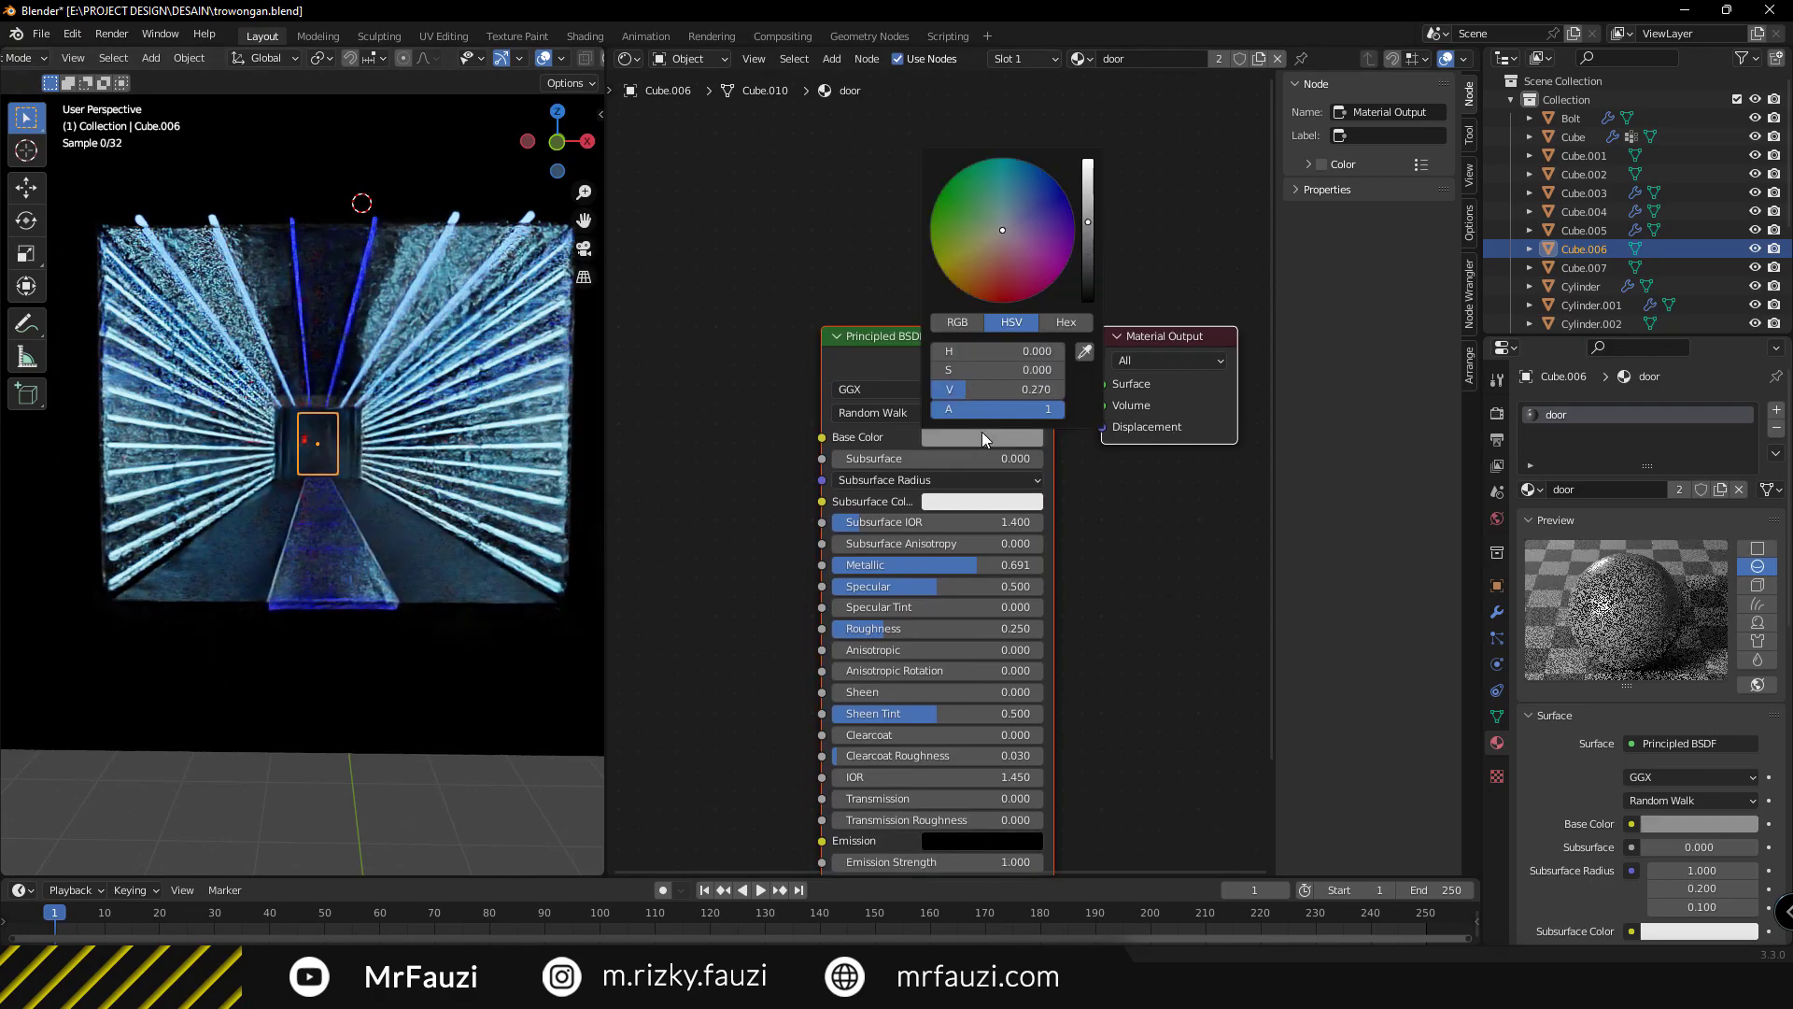
scroll(983, 431, up, 3)
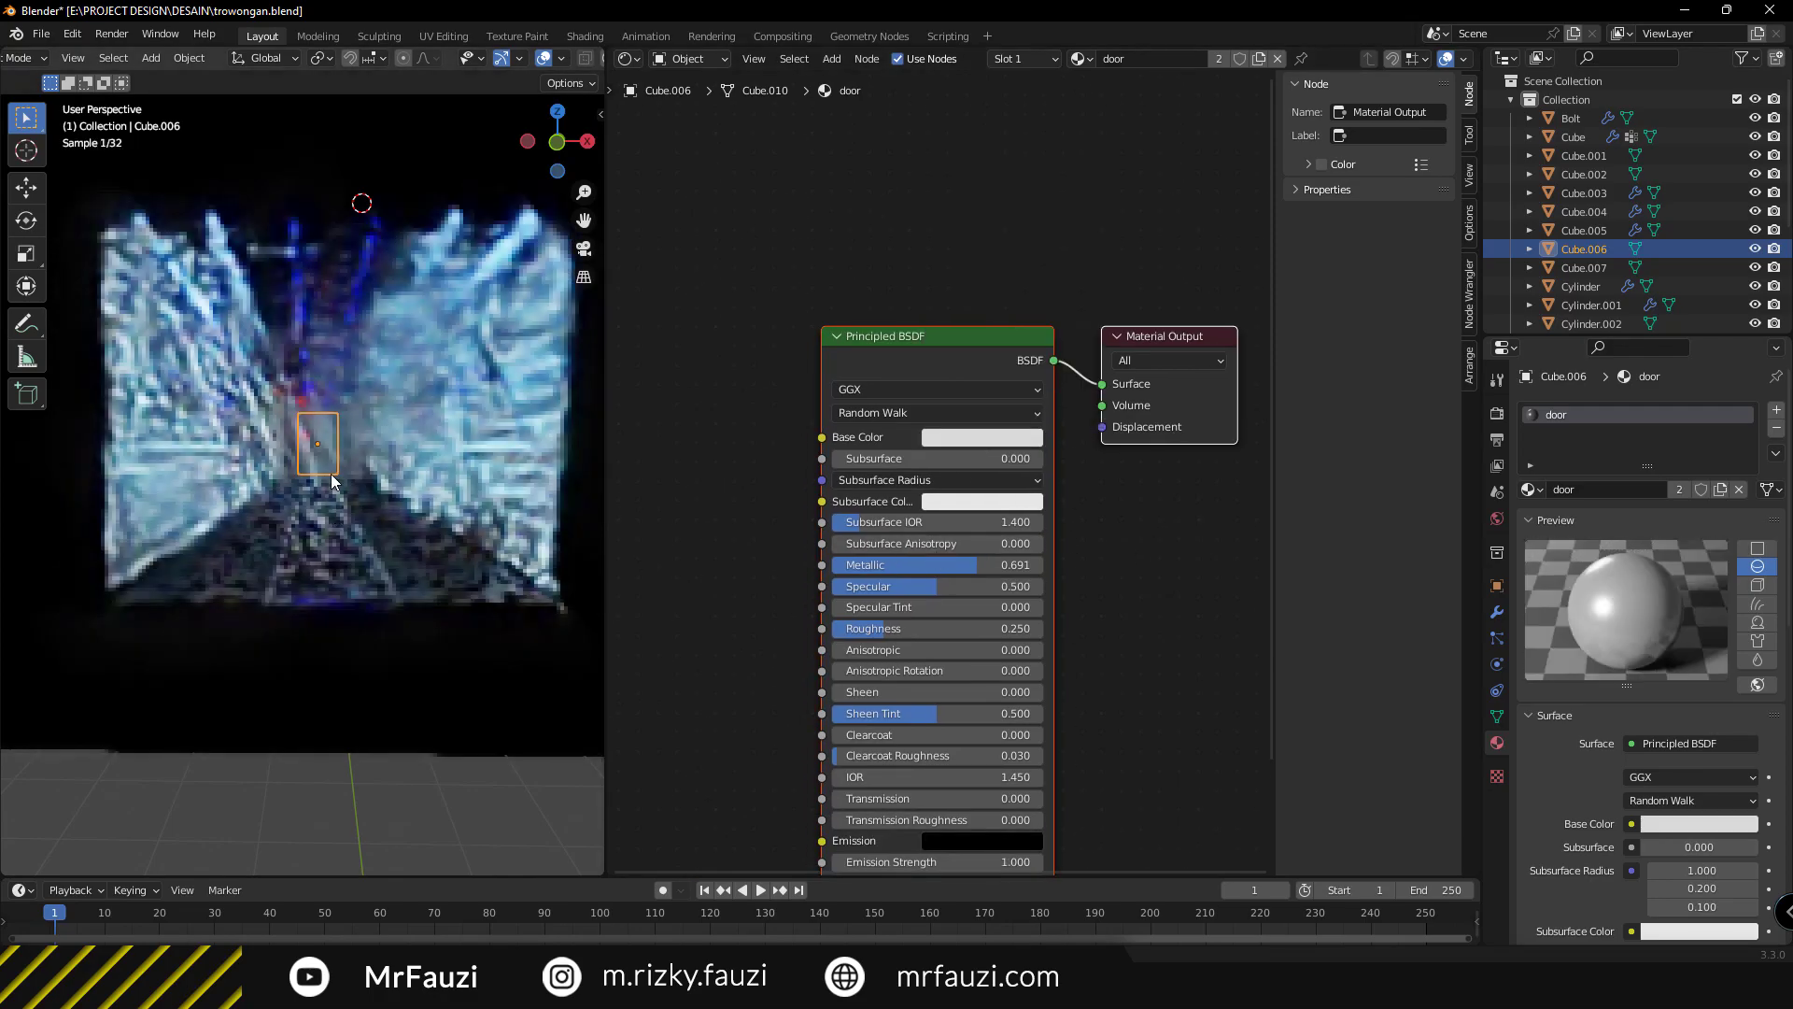
click(994, 437)
Return to Solid shading, isolate the door, and enter Edit Mode close to its face.
key(z)
click(452, 439)
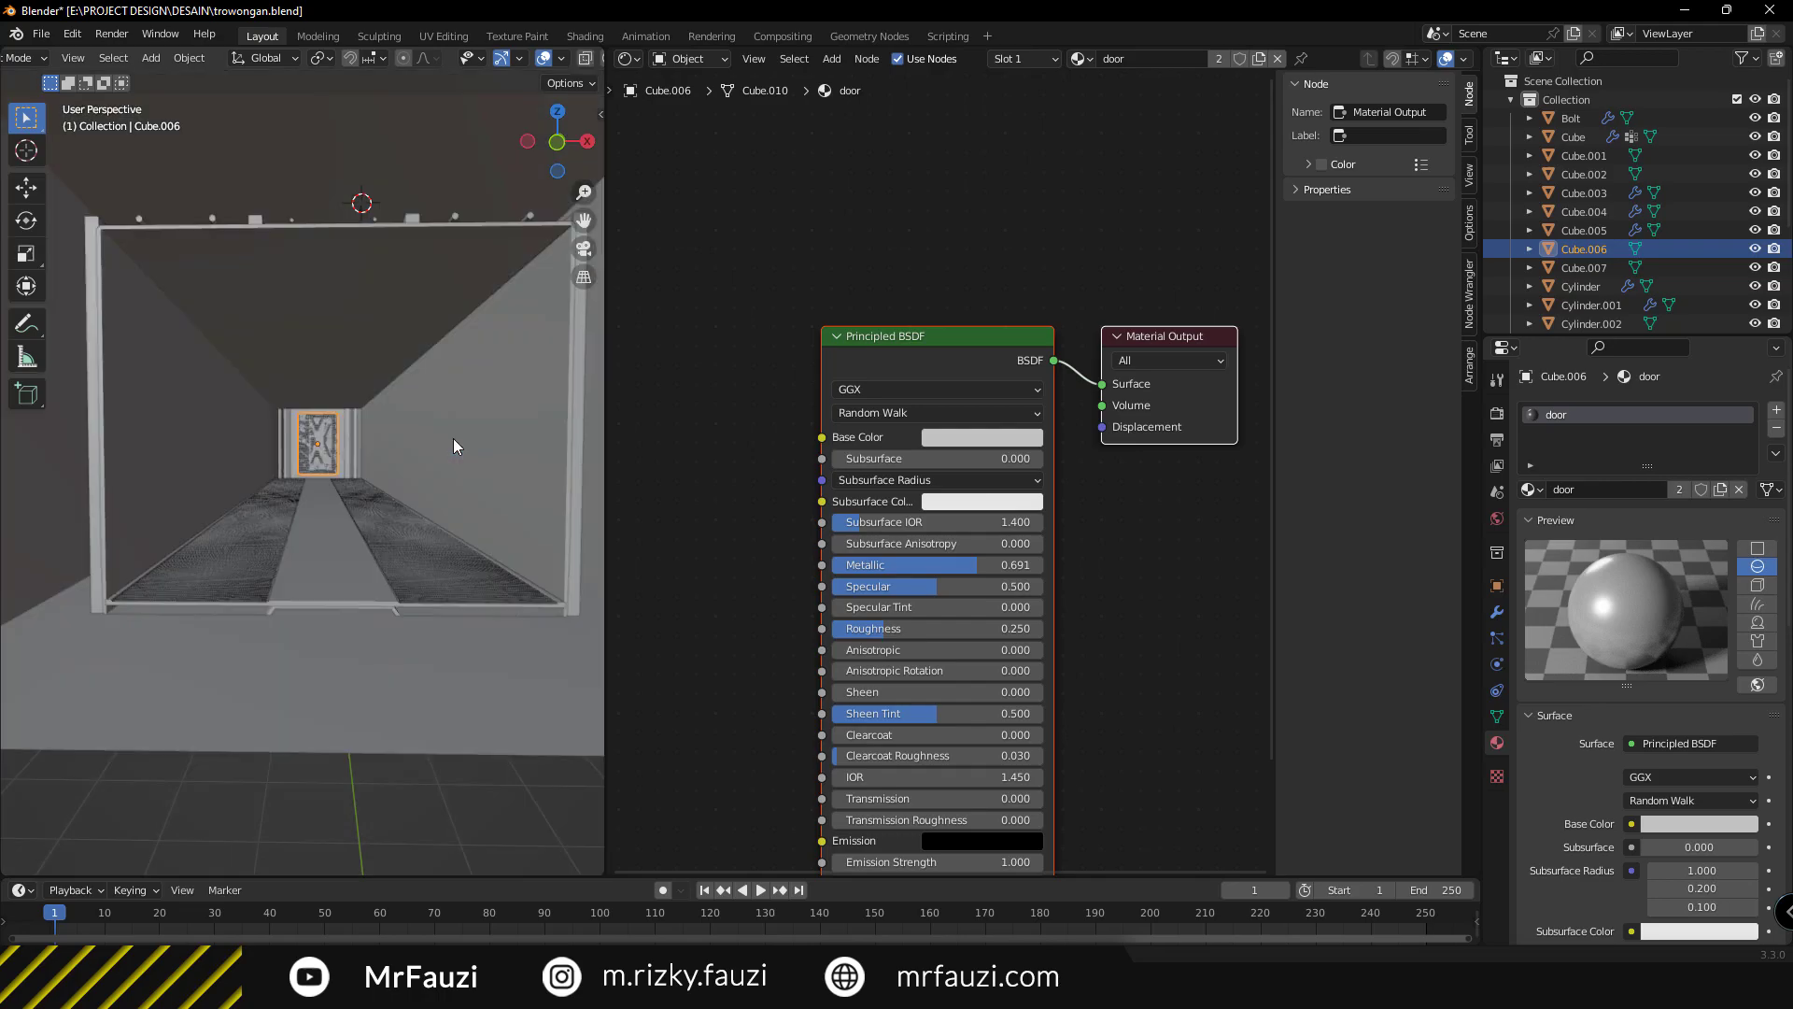
key(KP_Divide)
key(Tab)
key(grave)
click(380, 532)
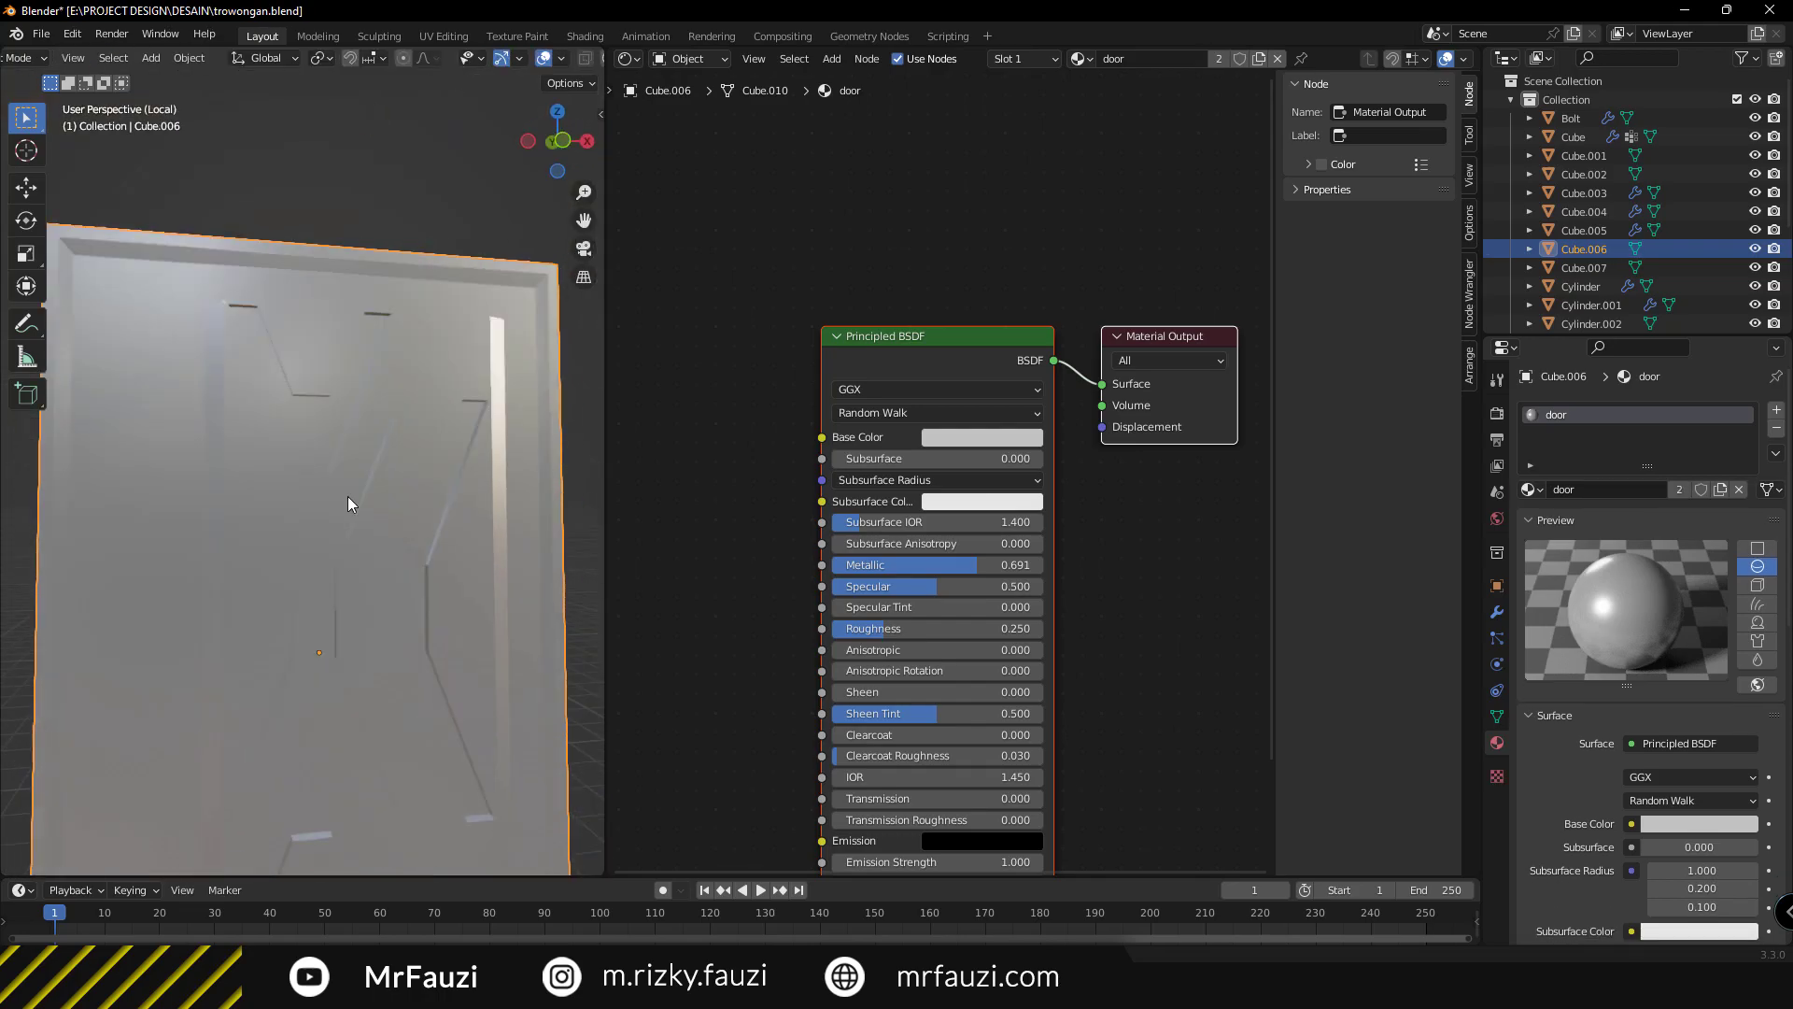
middle_drag(352, 501, 280, 420)
Select the door's X-pattern faces, including the V arm and lower trapezoid.
click(266, 413)
key(KP_1)
ctrl+click(431, 318)
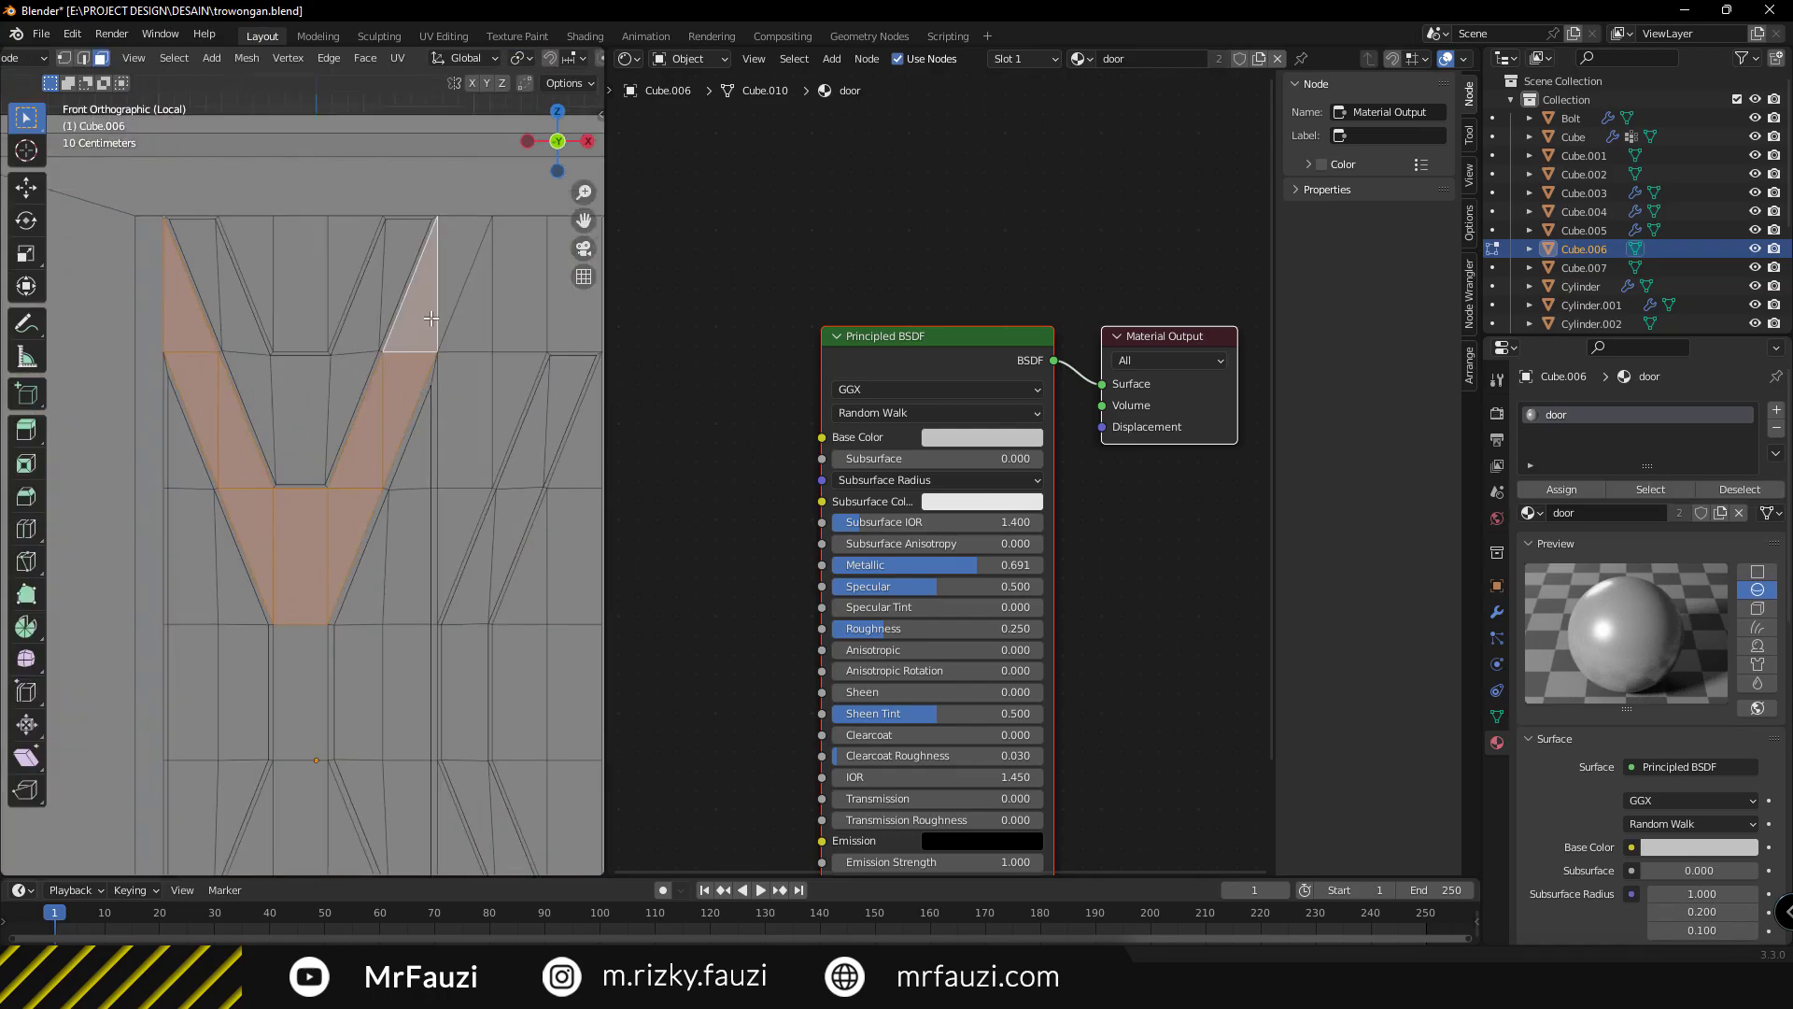
middle_drag(294, 321, 355, 392)
key(KP_1)
mouse_move(355, 523)
shift+middle_down()
mouse_move(355, 336)
mouse_move(396, 490)
mouse_move(315, 539)
mouse_move(346, 553)
mouse_move(346, 637)
shift+middle_up()
shift+click(345, 553)
shift+click(366, 403)
mouse_move(463, 586)
middle_down()
mouse_move(365, 404)
mouse_move(236, 403)
mouse_move(280, 392)
middle_up()
Add a metal material slot to the door and assign it to the selected pattern faces.
click(1776, 409)
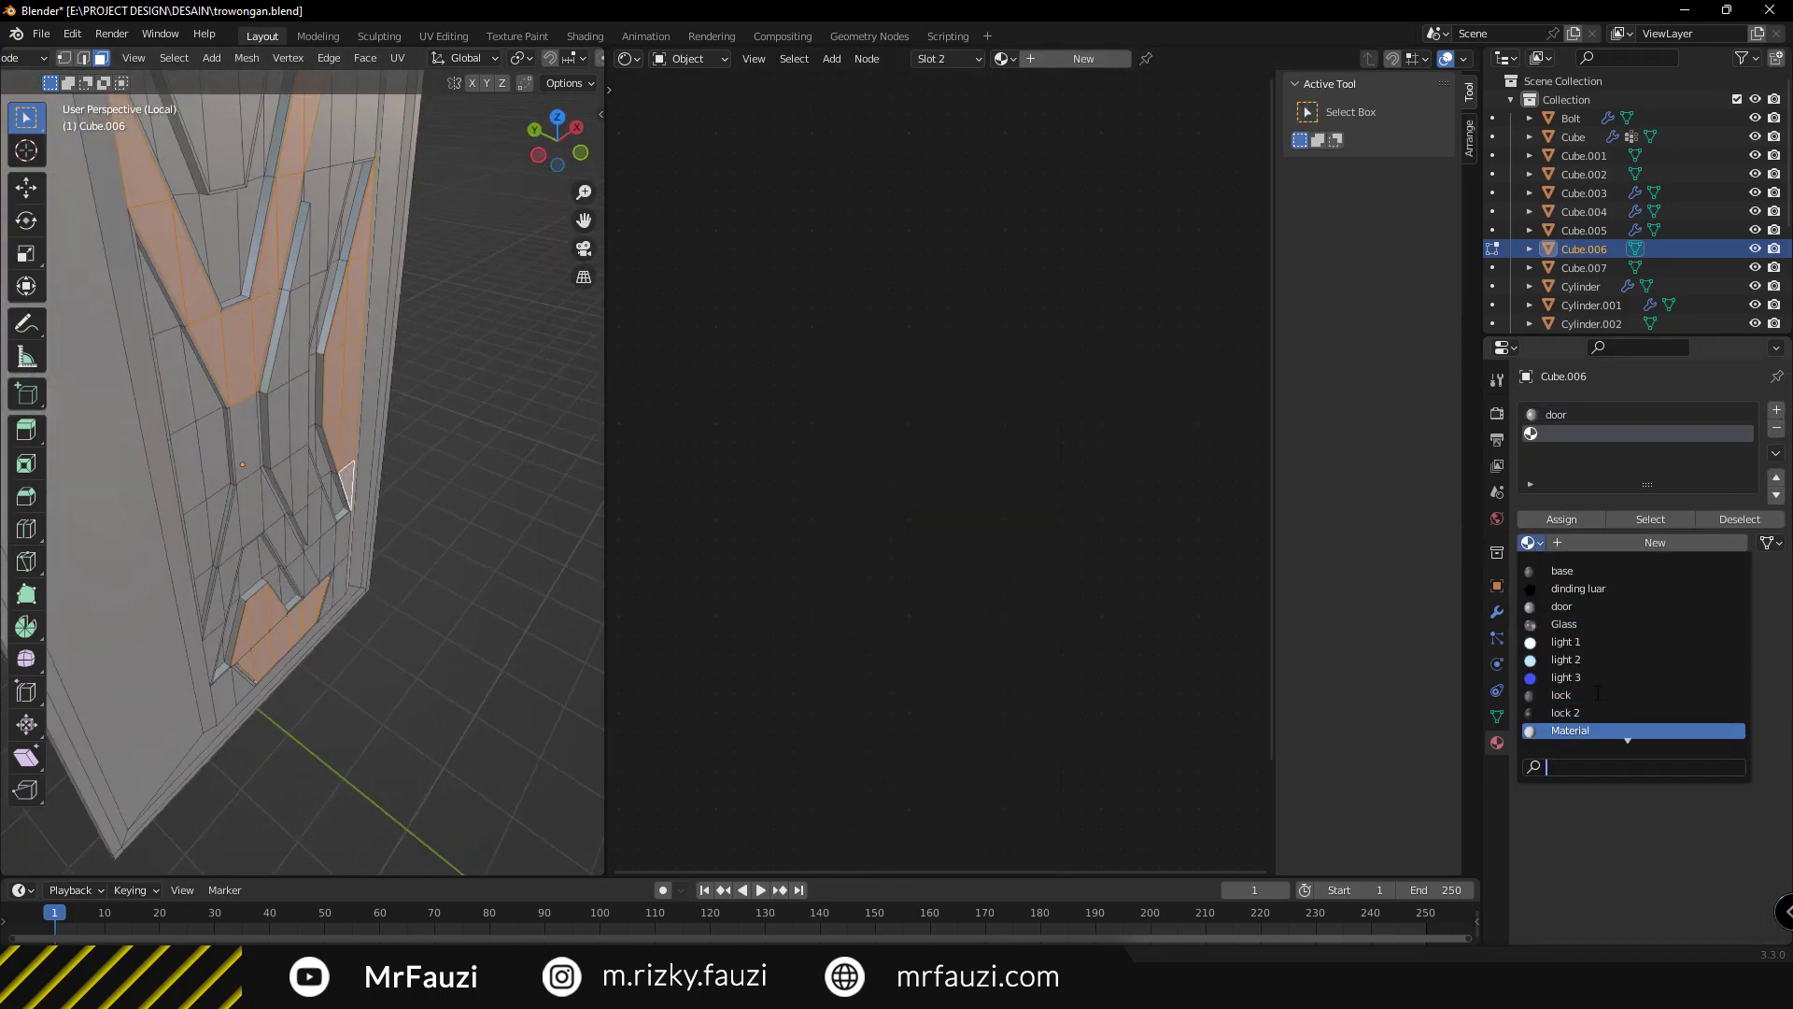
click(1564, 712)
middle_drag(342, 546, 280, 439)
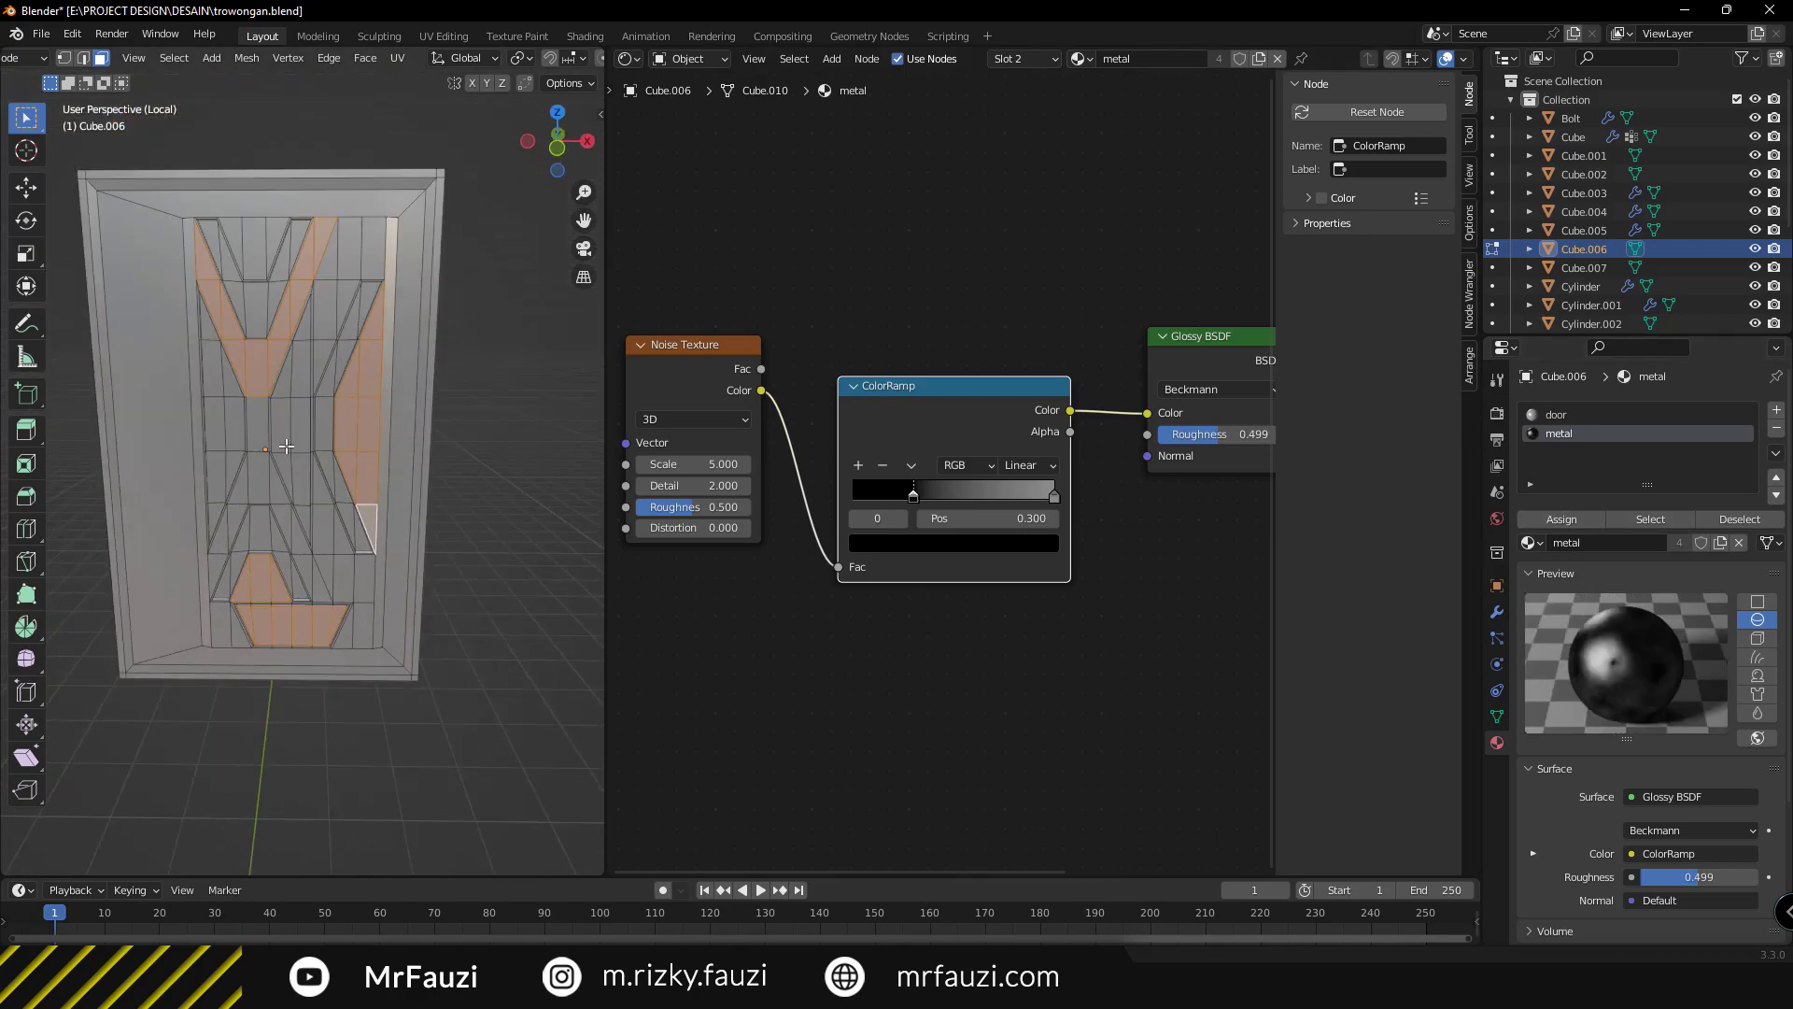
key(Tab)
key(Tab)
click(1562, 519)
key(Tab)
key(Tab)
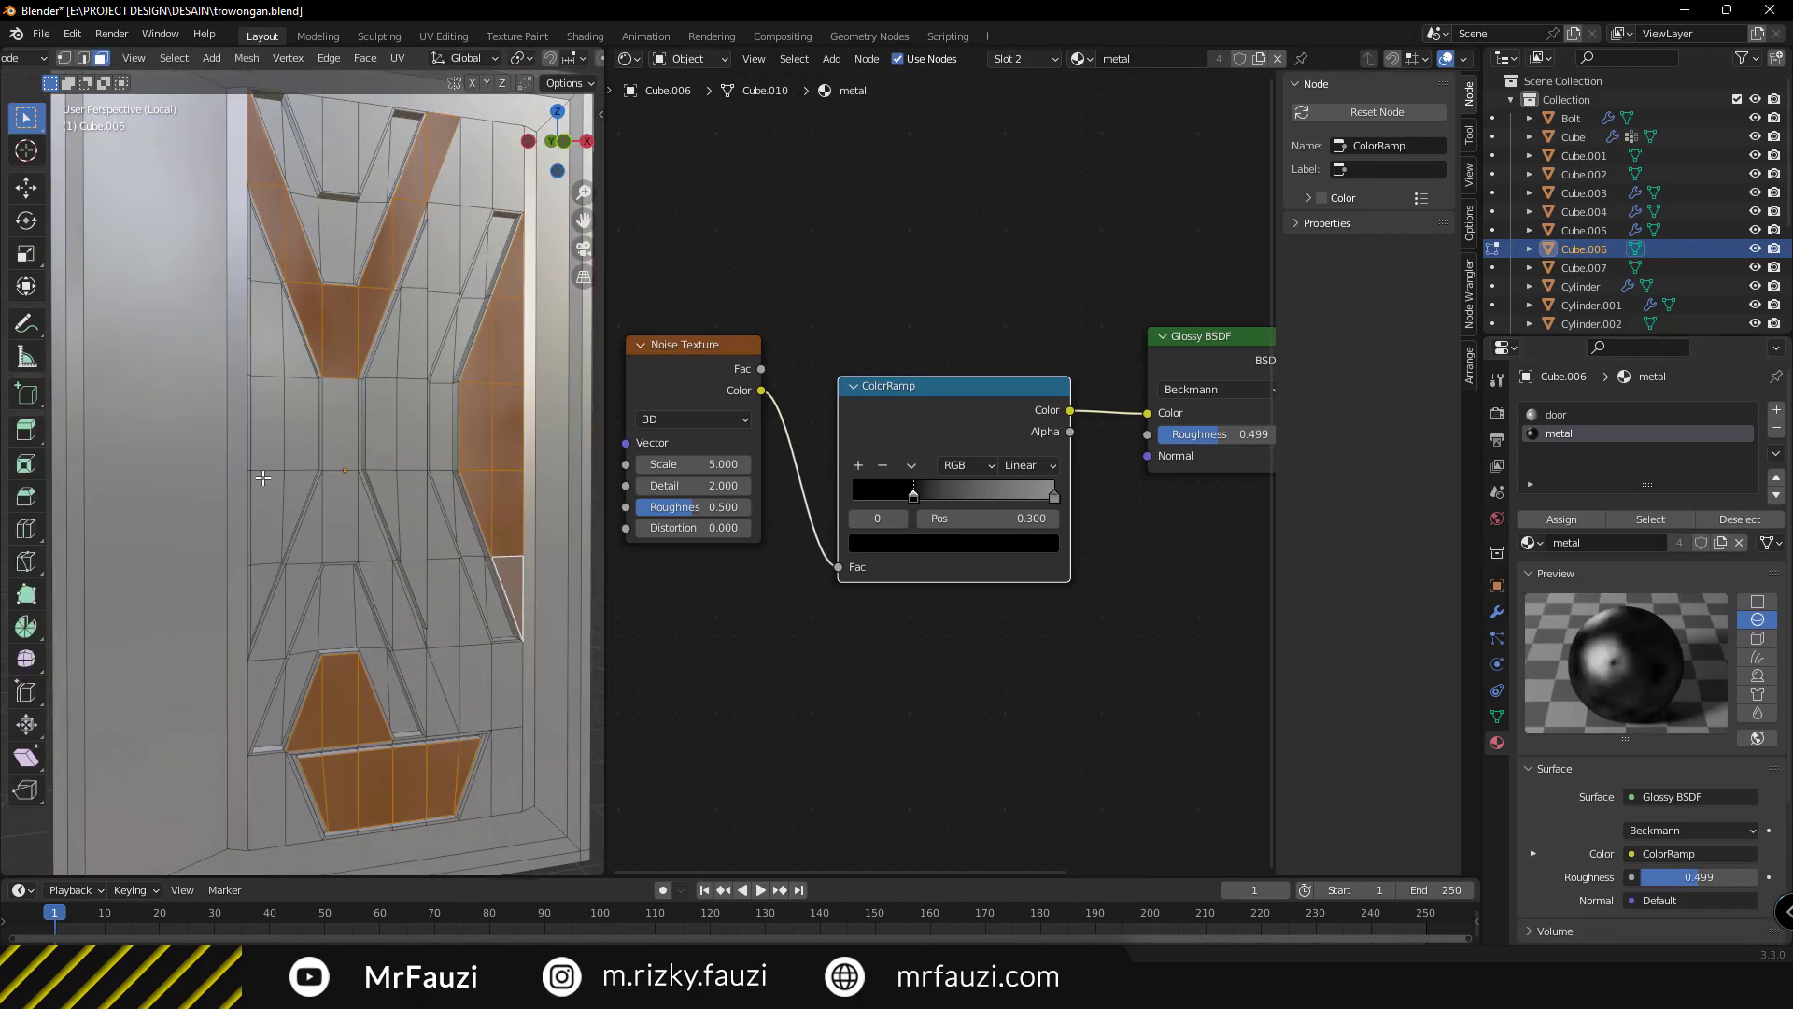
Assign the metal slot to more pattern faces, including the left strip and triangle.
scroll(280, 448, up, 4)
click(228, 451)
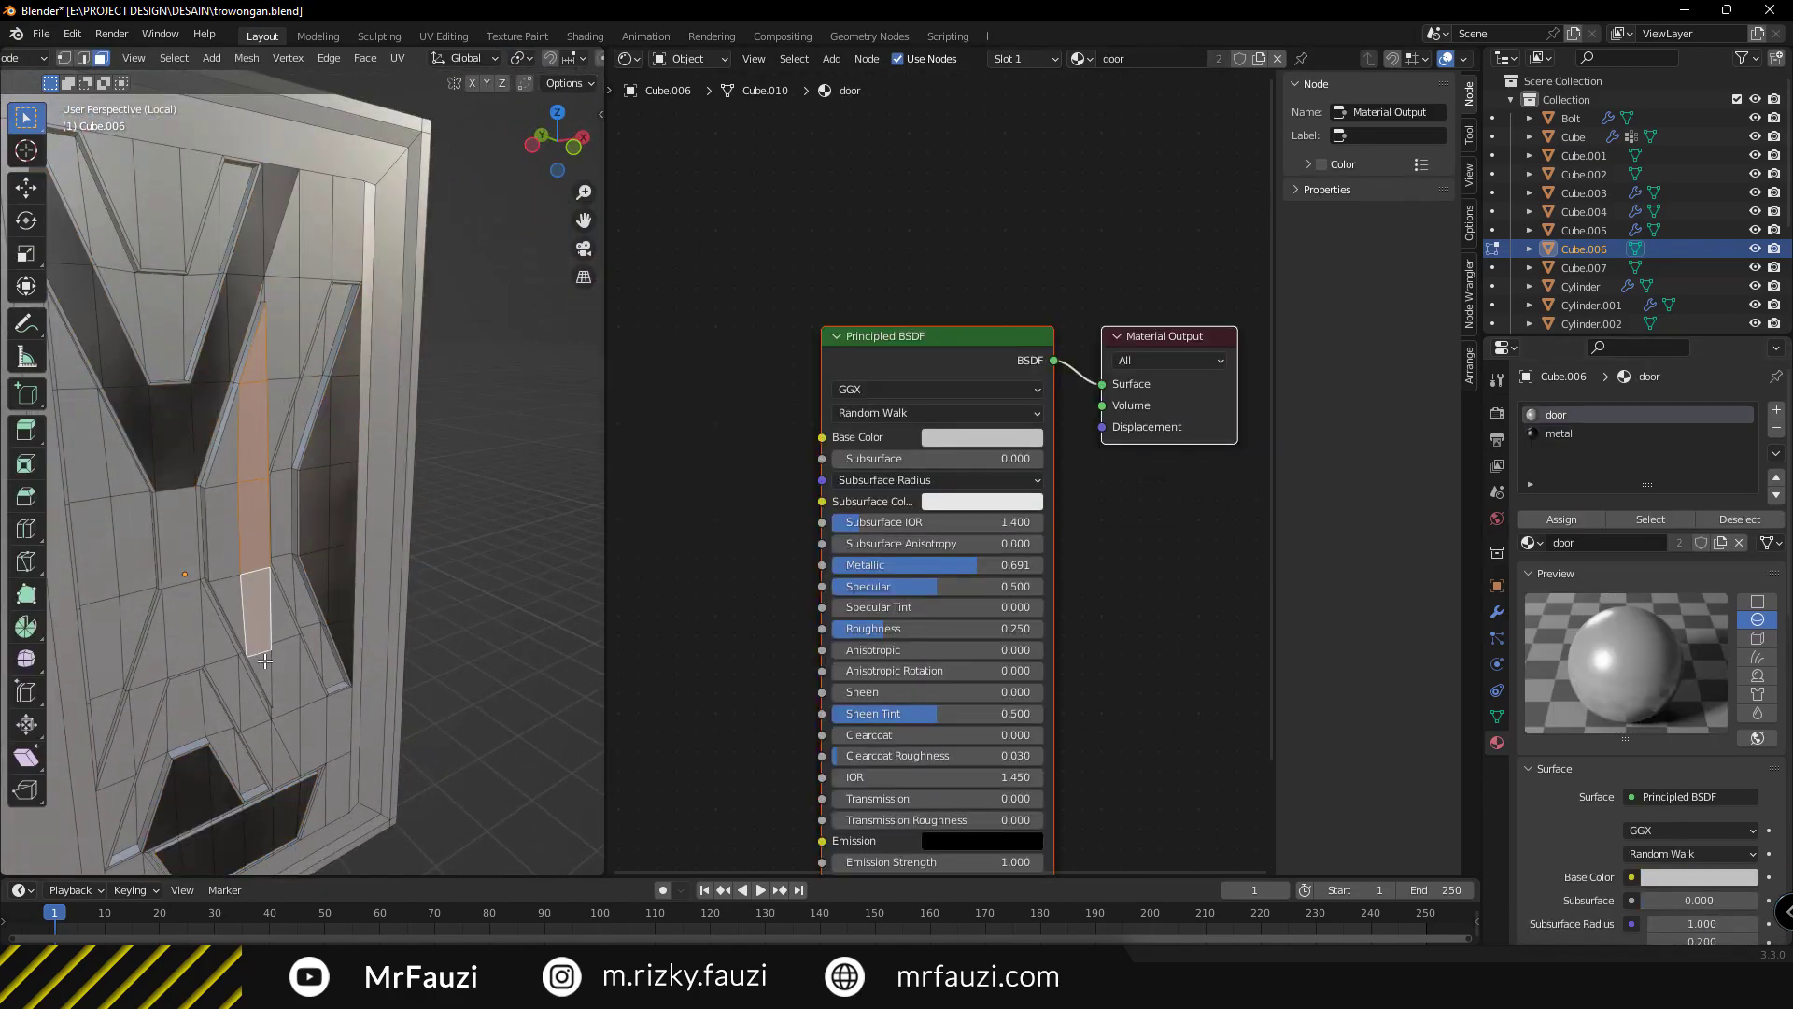
click(1559, 433)
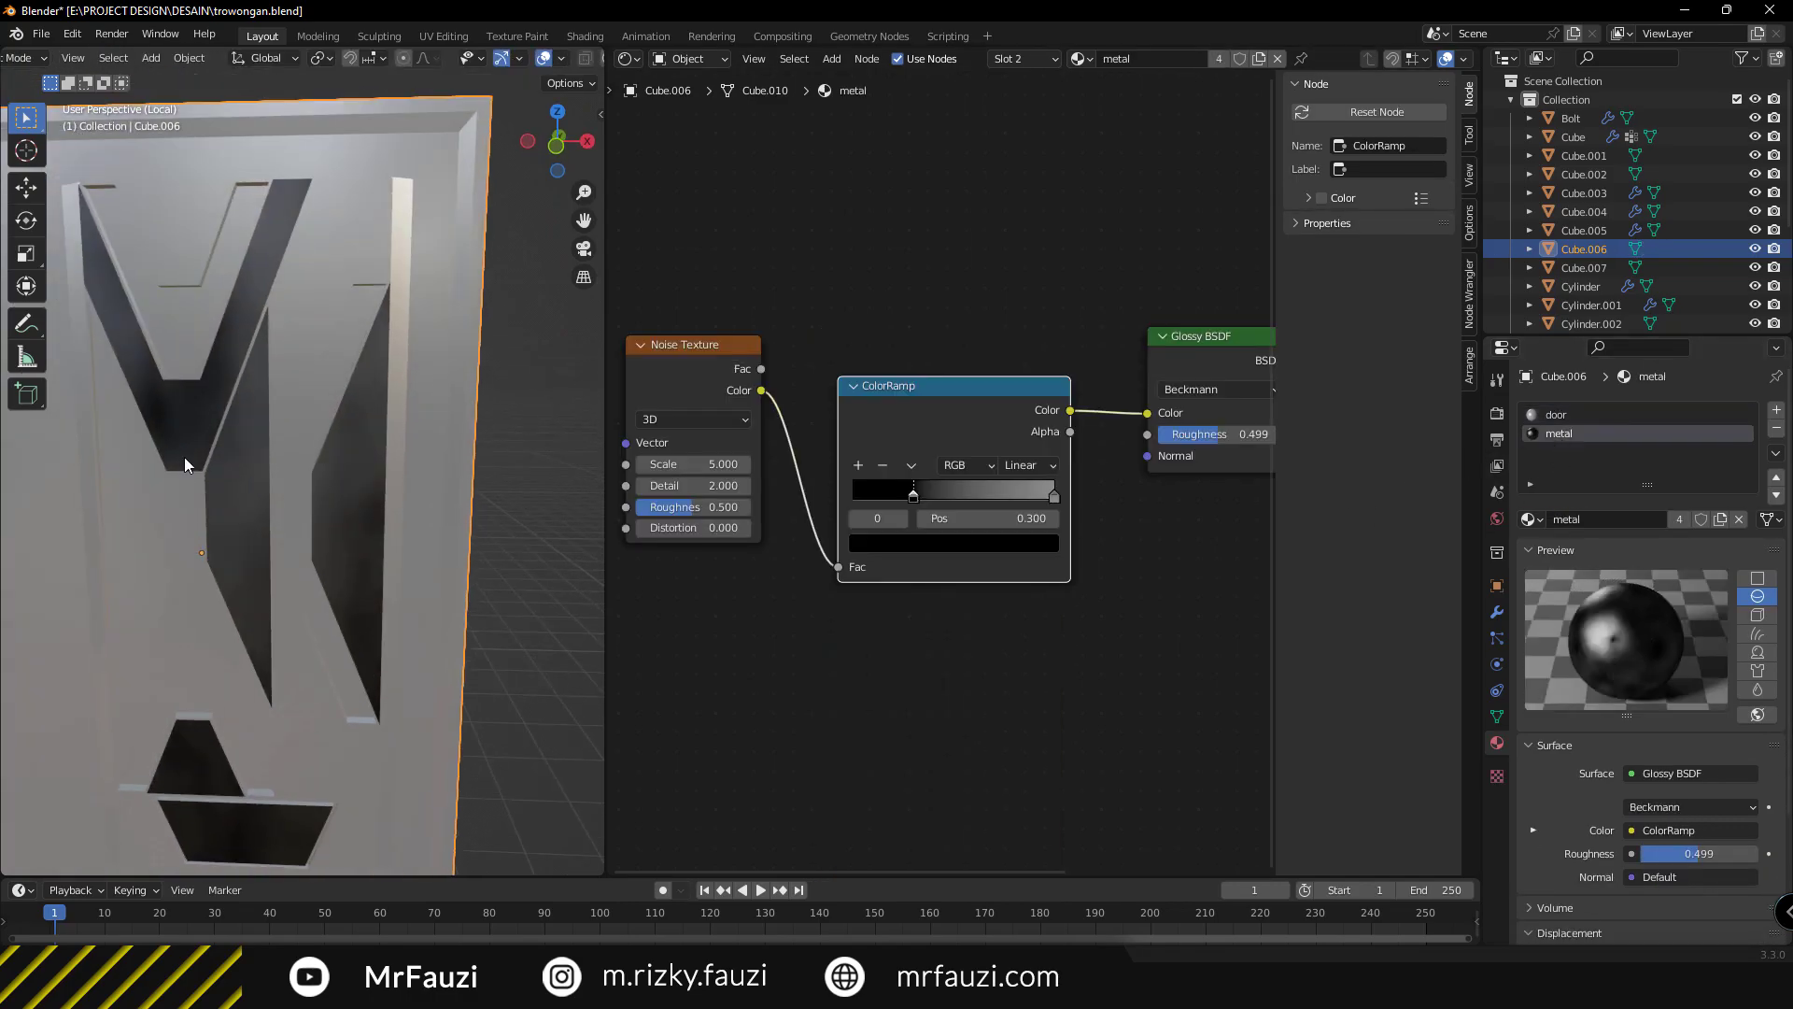
mouse_move(280, 467)
middle_down()
mouse_move(206, 493)
mouse_move(274, 580)
middle_up()
click(207, 495)
click(1568, 436)
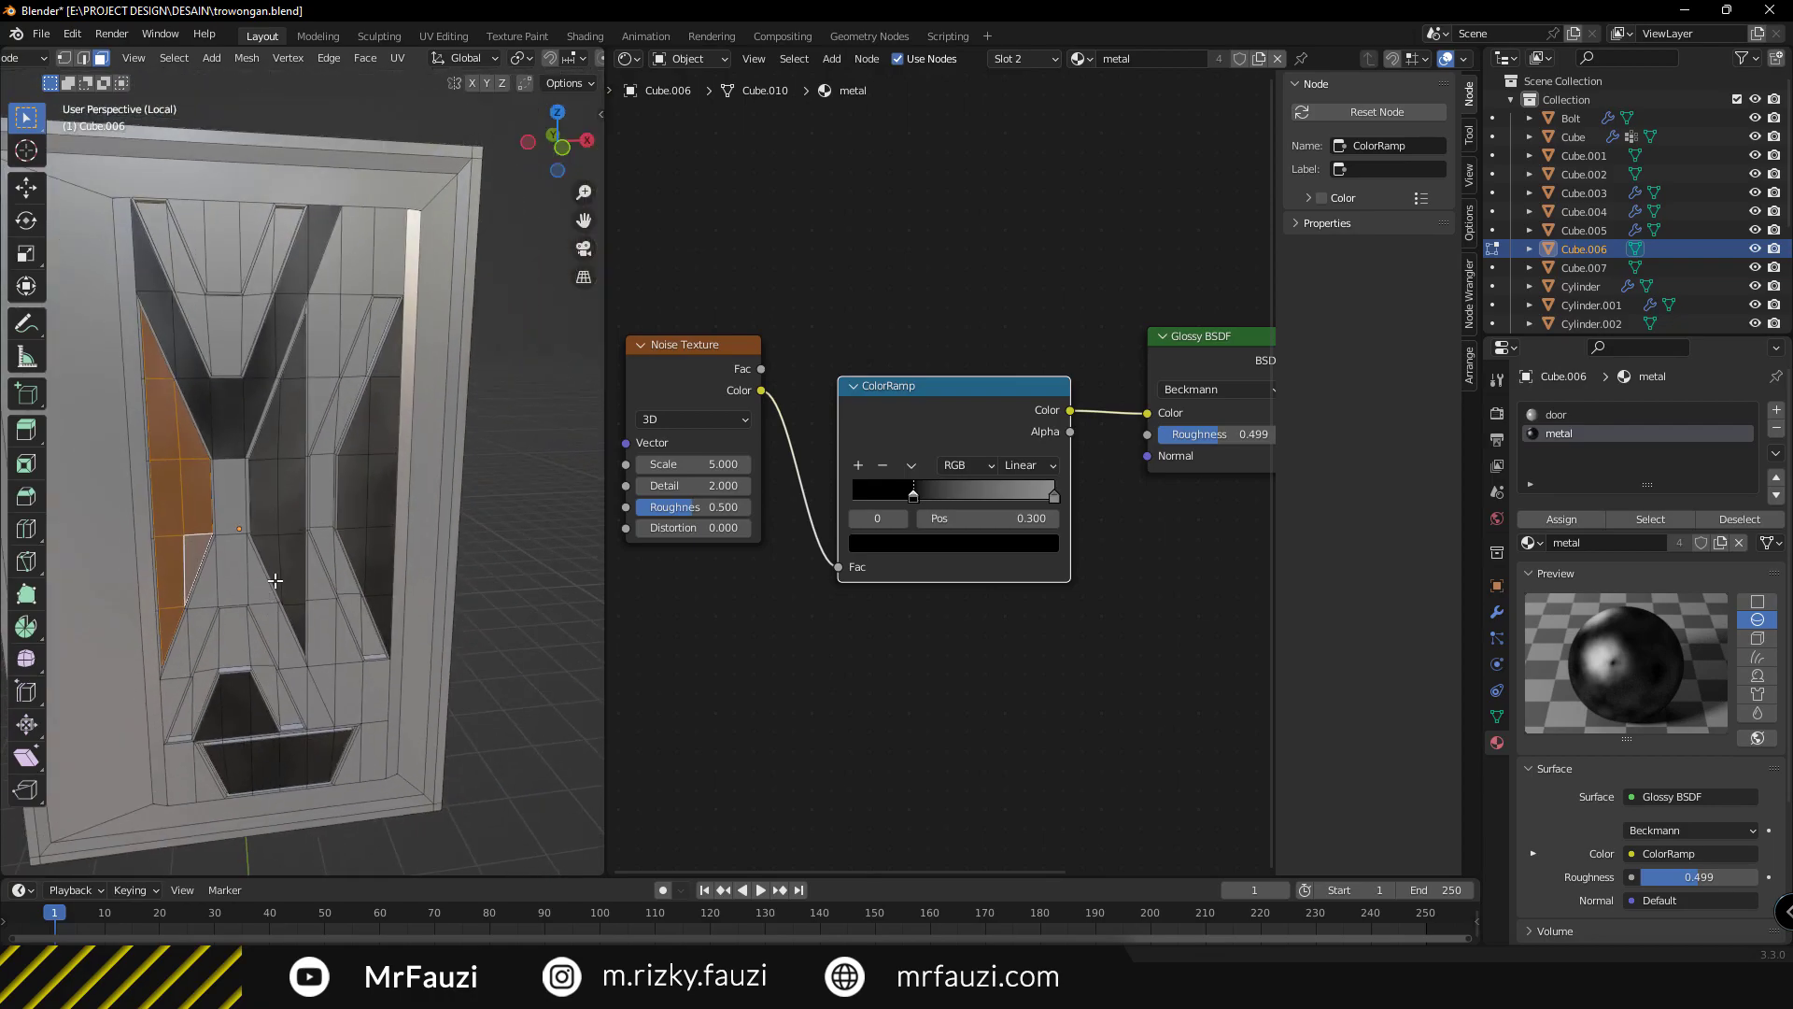
shift+click(302, 611)
middle_drag(302, 612, 225, 696)
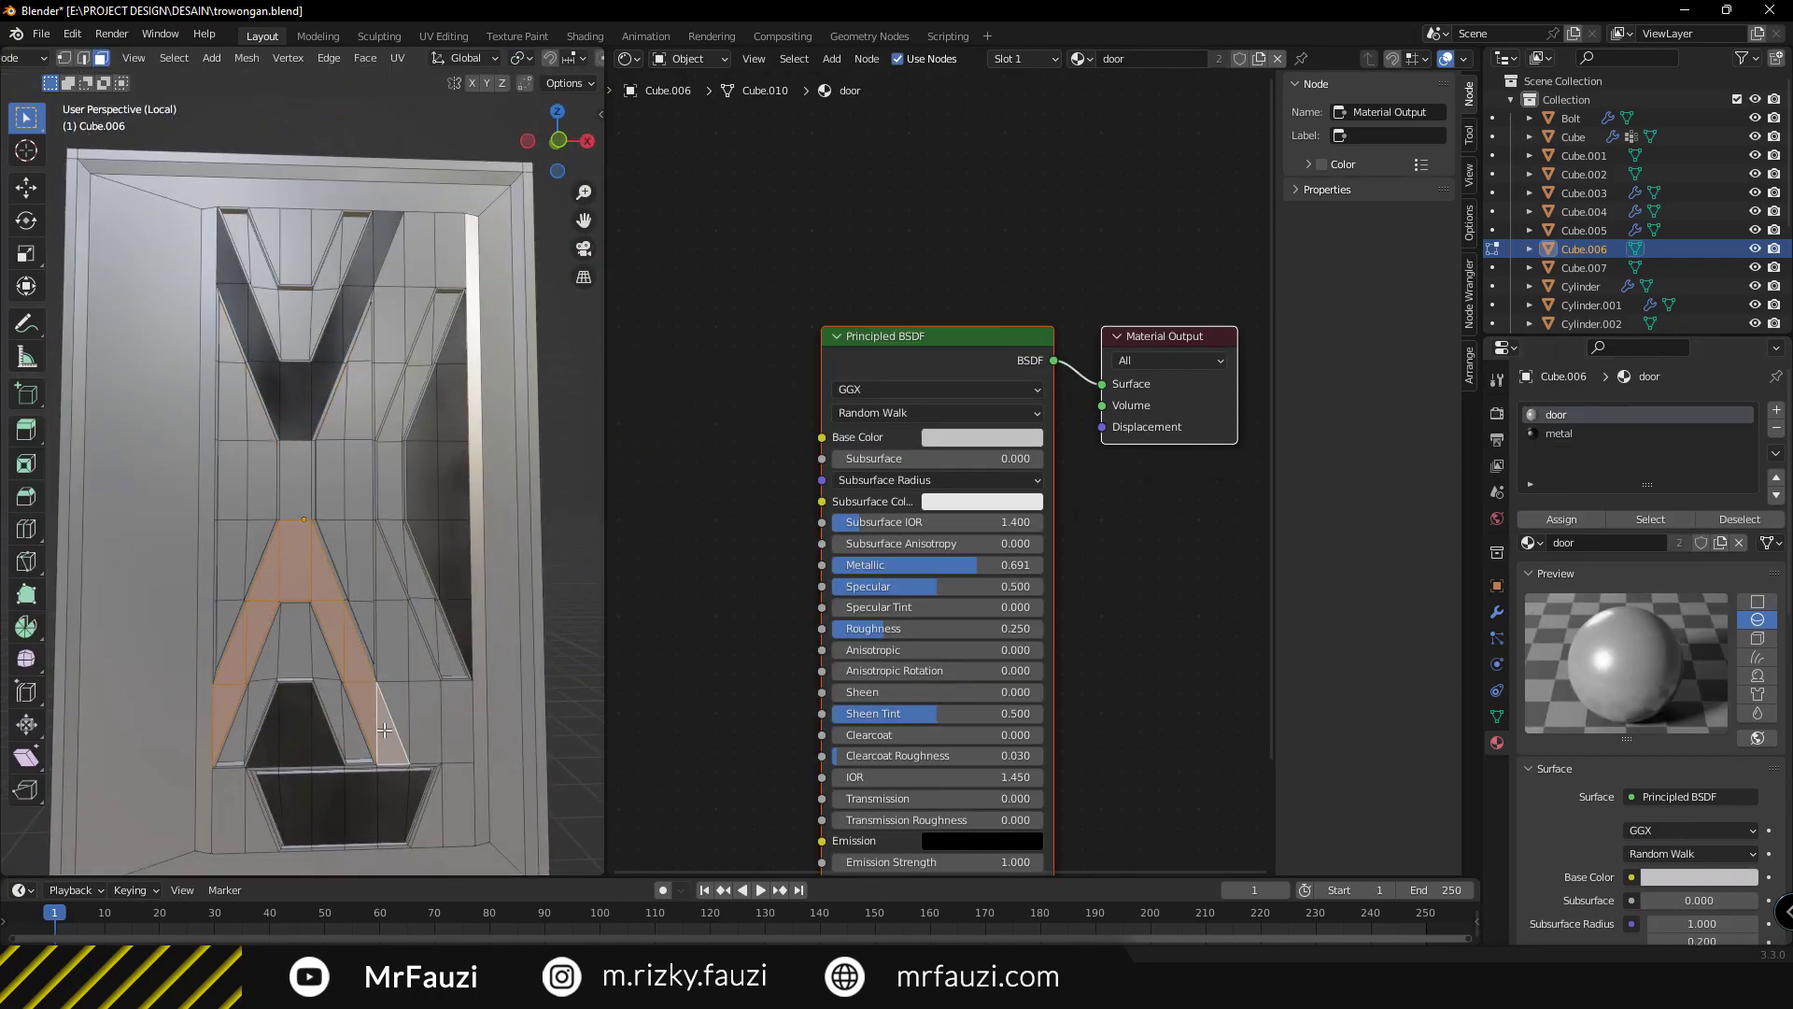
shift+click(385, 731)
middle_drag(385, 730, 315, 458)
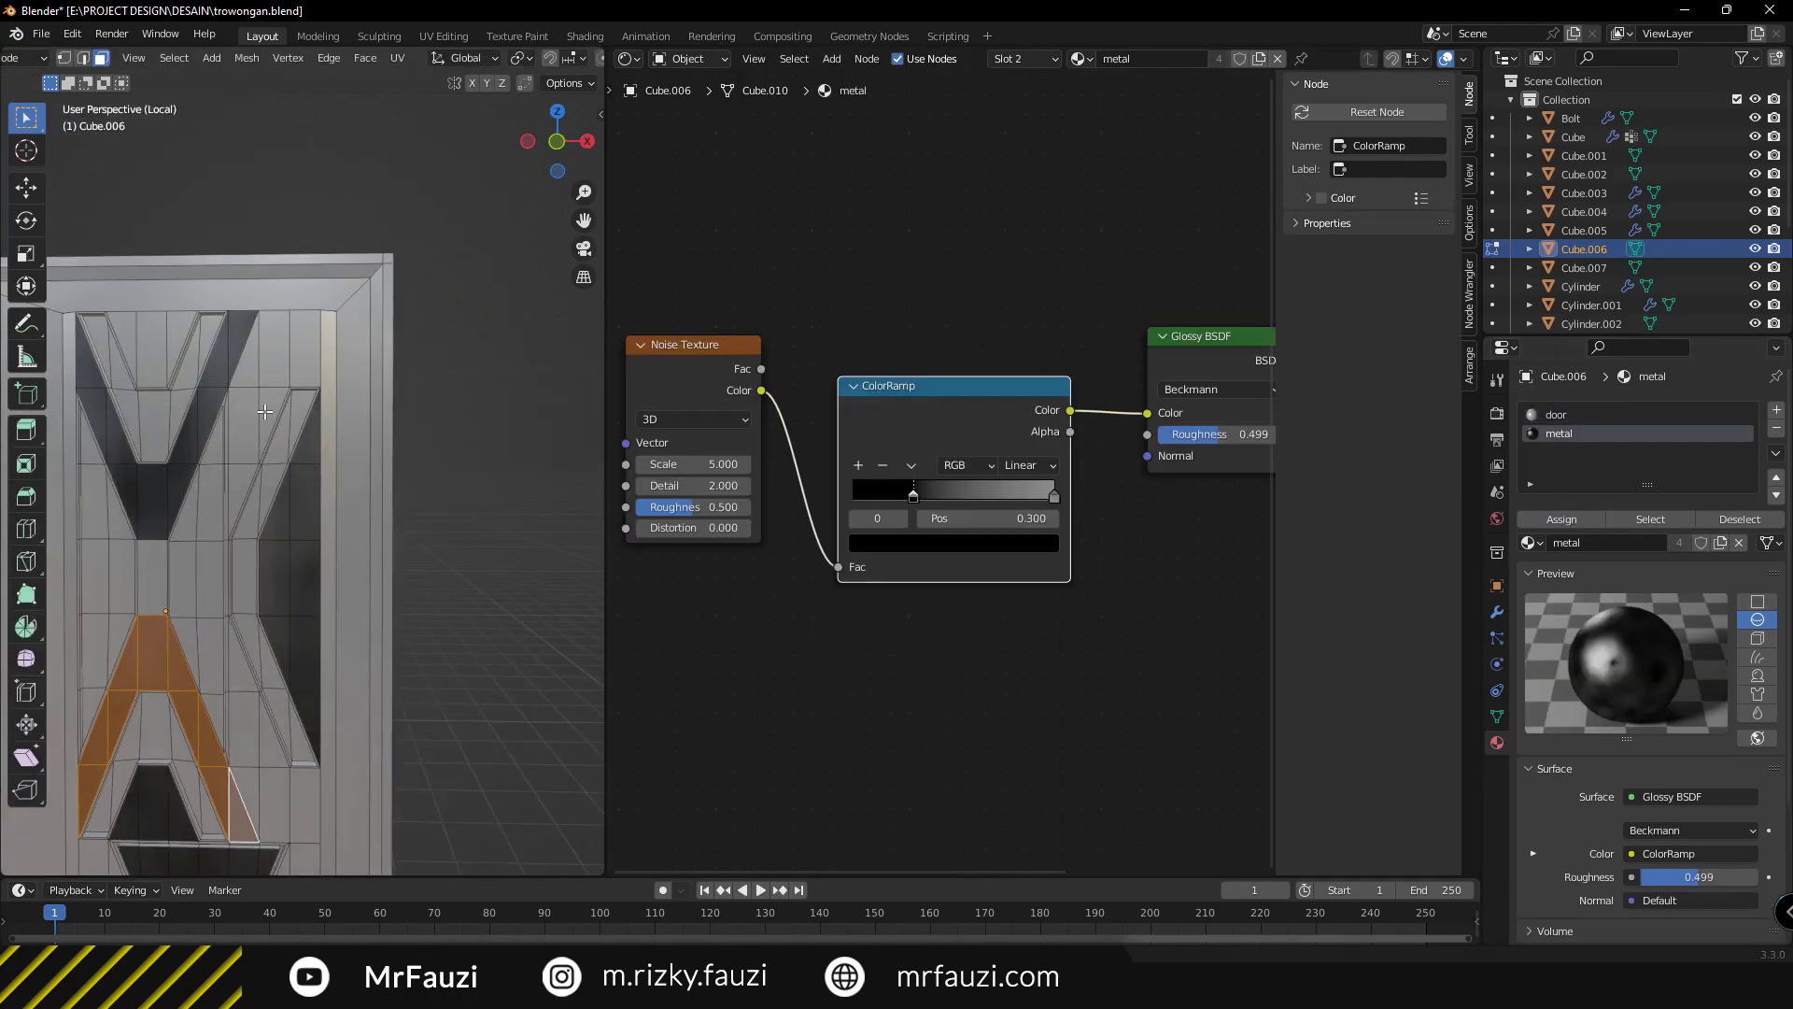
Leave Edit Mode and Local View, then view the whole corridor in Rendered shading.
key(Tab)
scroll(335, 478, down, 3)
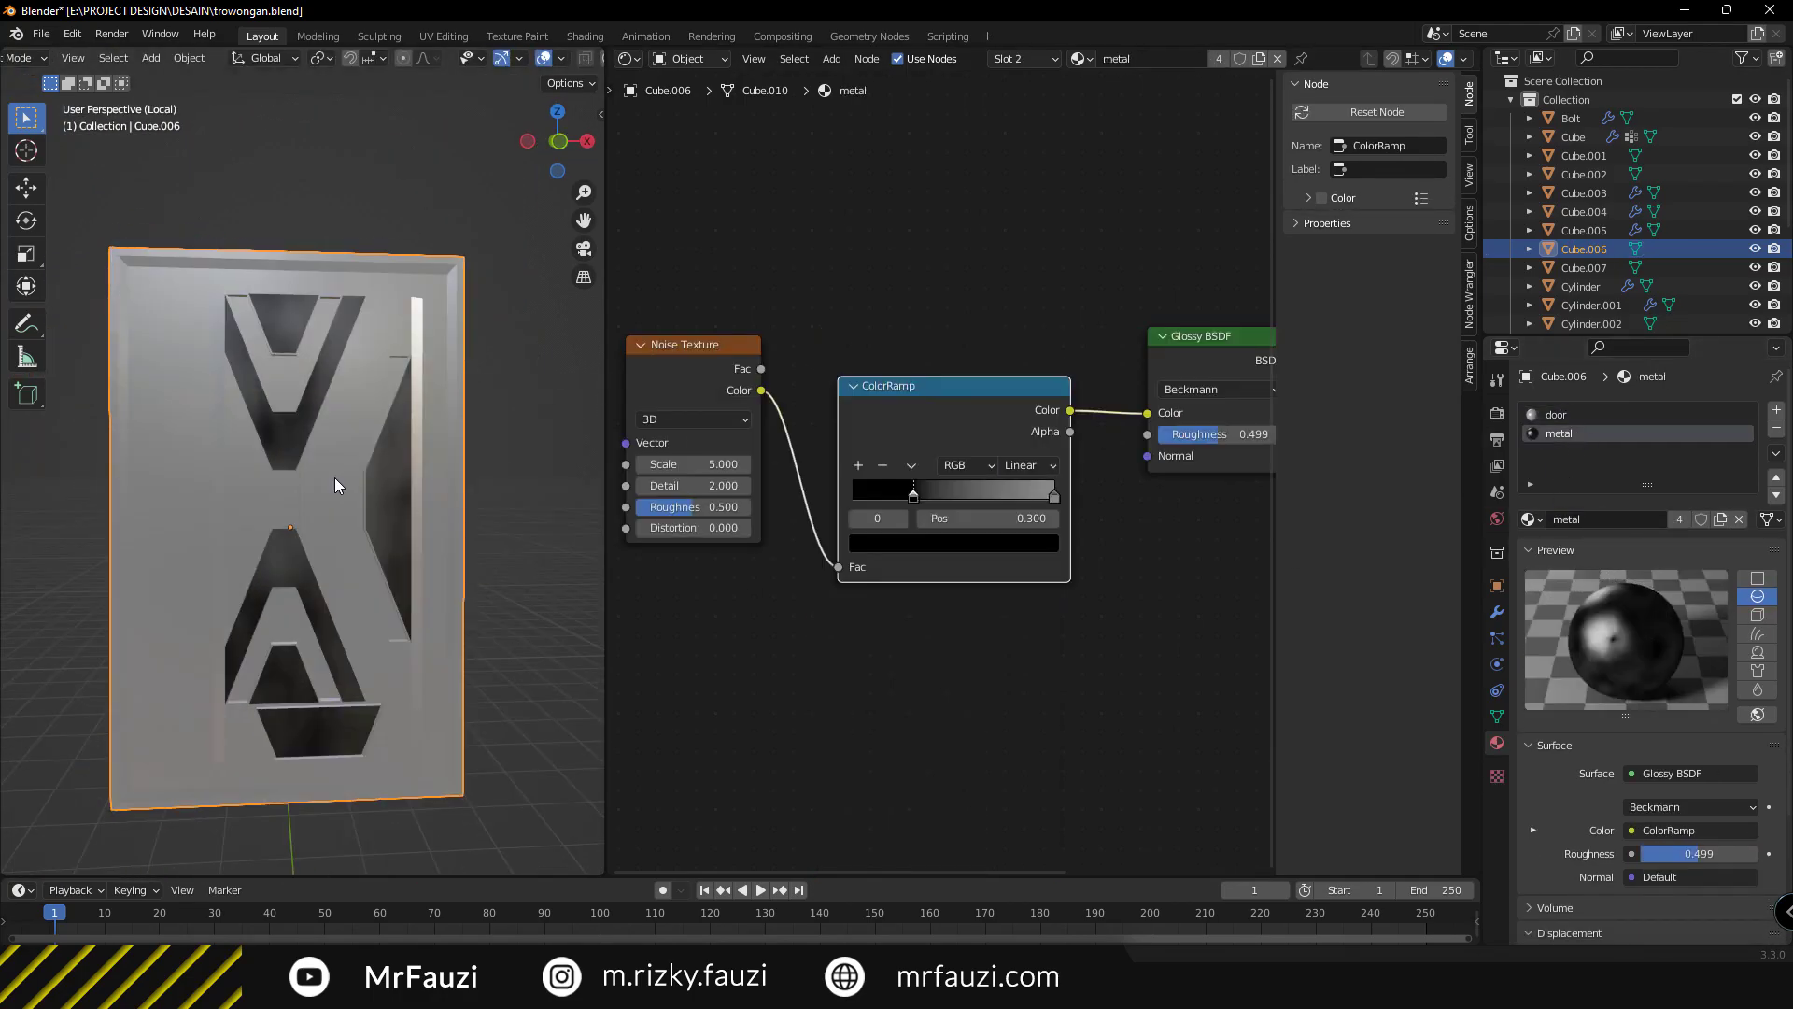
middle_drag(334, 478, 260, 495)
key(KP_Divide)
key(z)
click(288, 508)
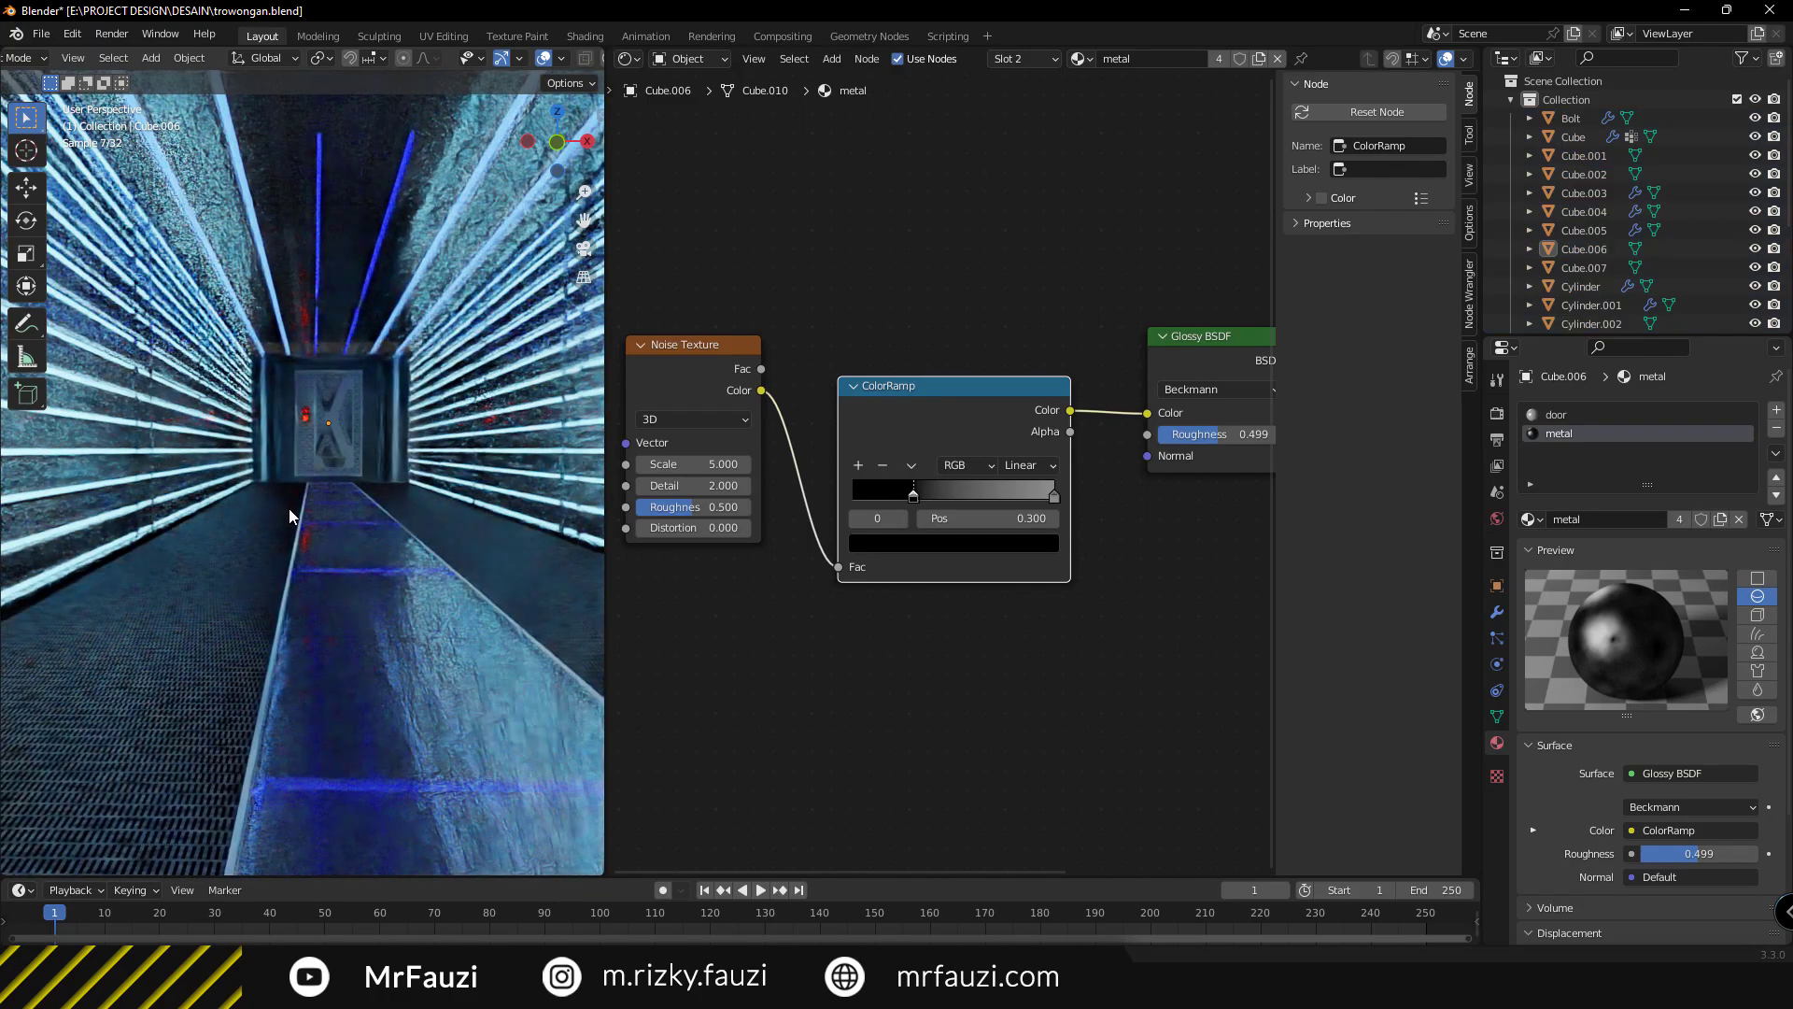
Isolate the wall light strips Cylinder.001 in Local View to check their blue emission.
scroll(258, 519, down, 2)
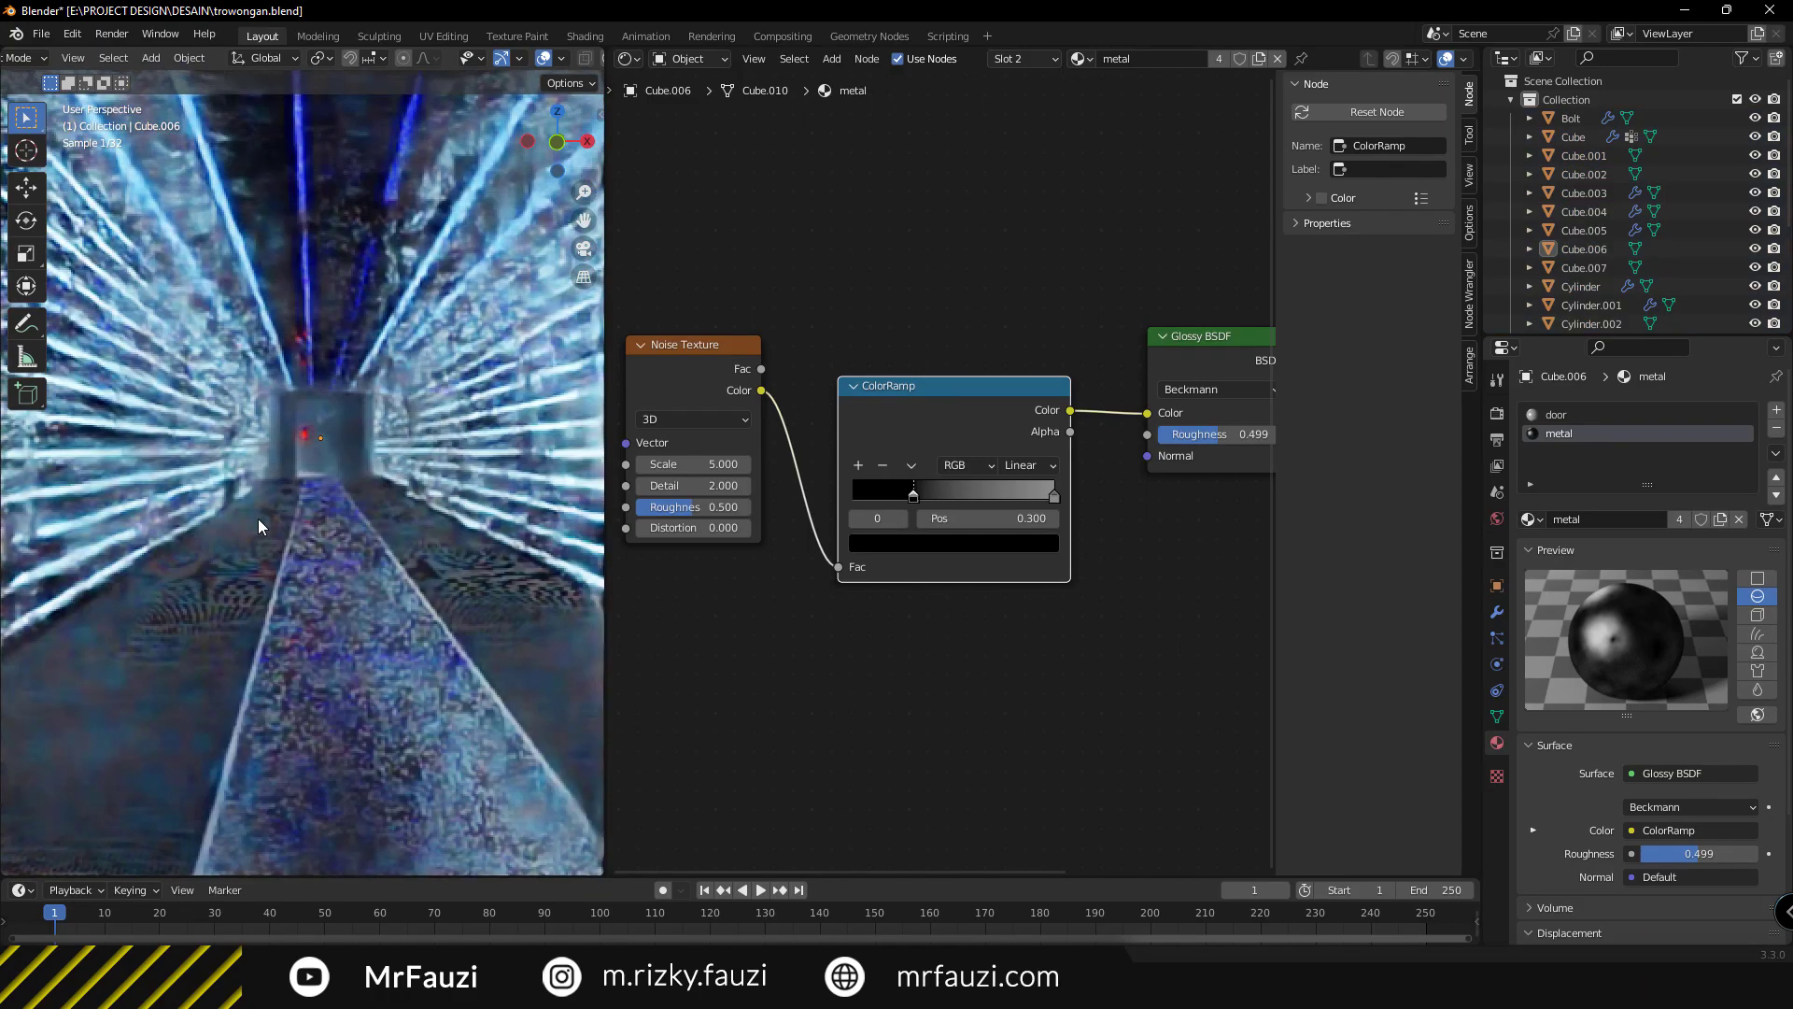
scroll(258, 518, down, 4)
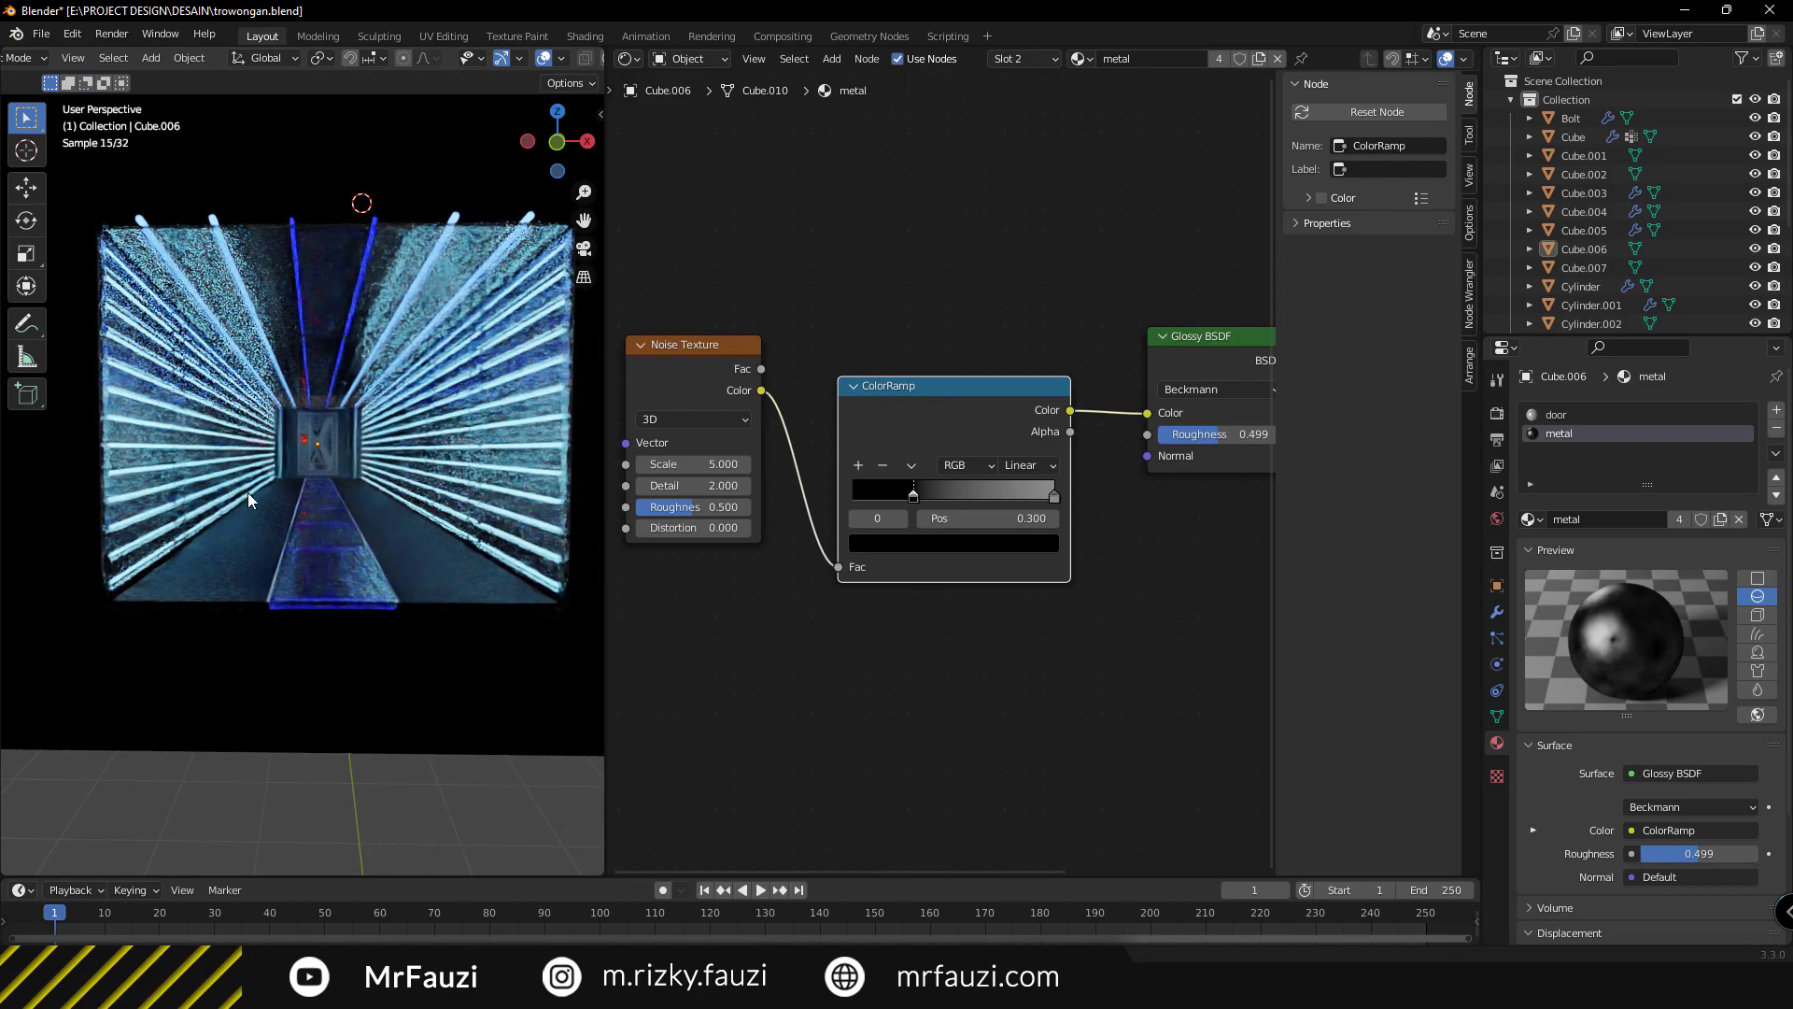
mouse_move(249, 493)
middle_down()
mouse_move(224, 507)
mouse_move(300, 547)
middle_up()
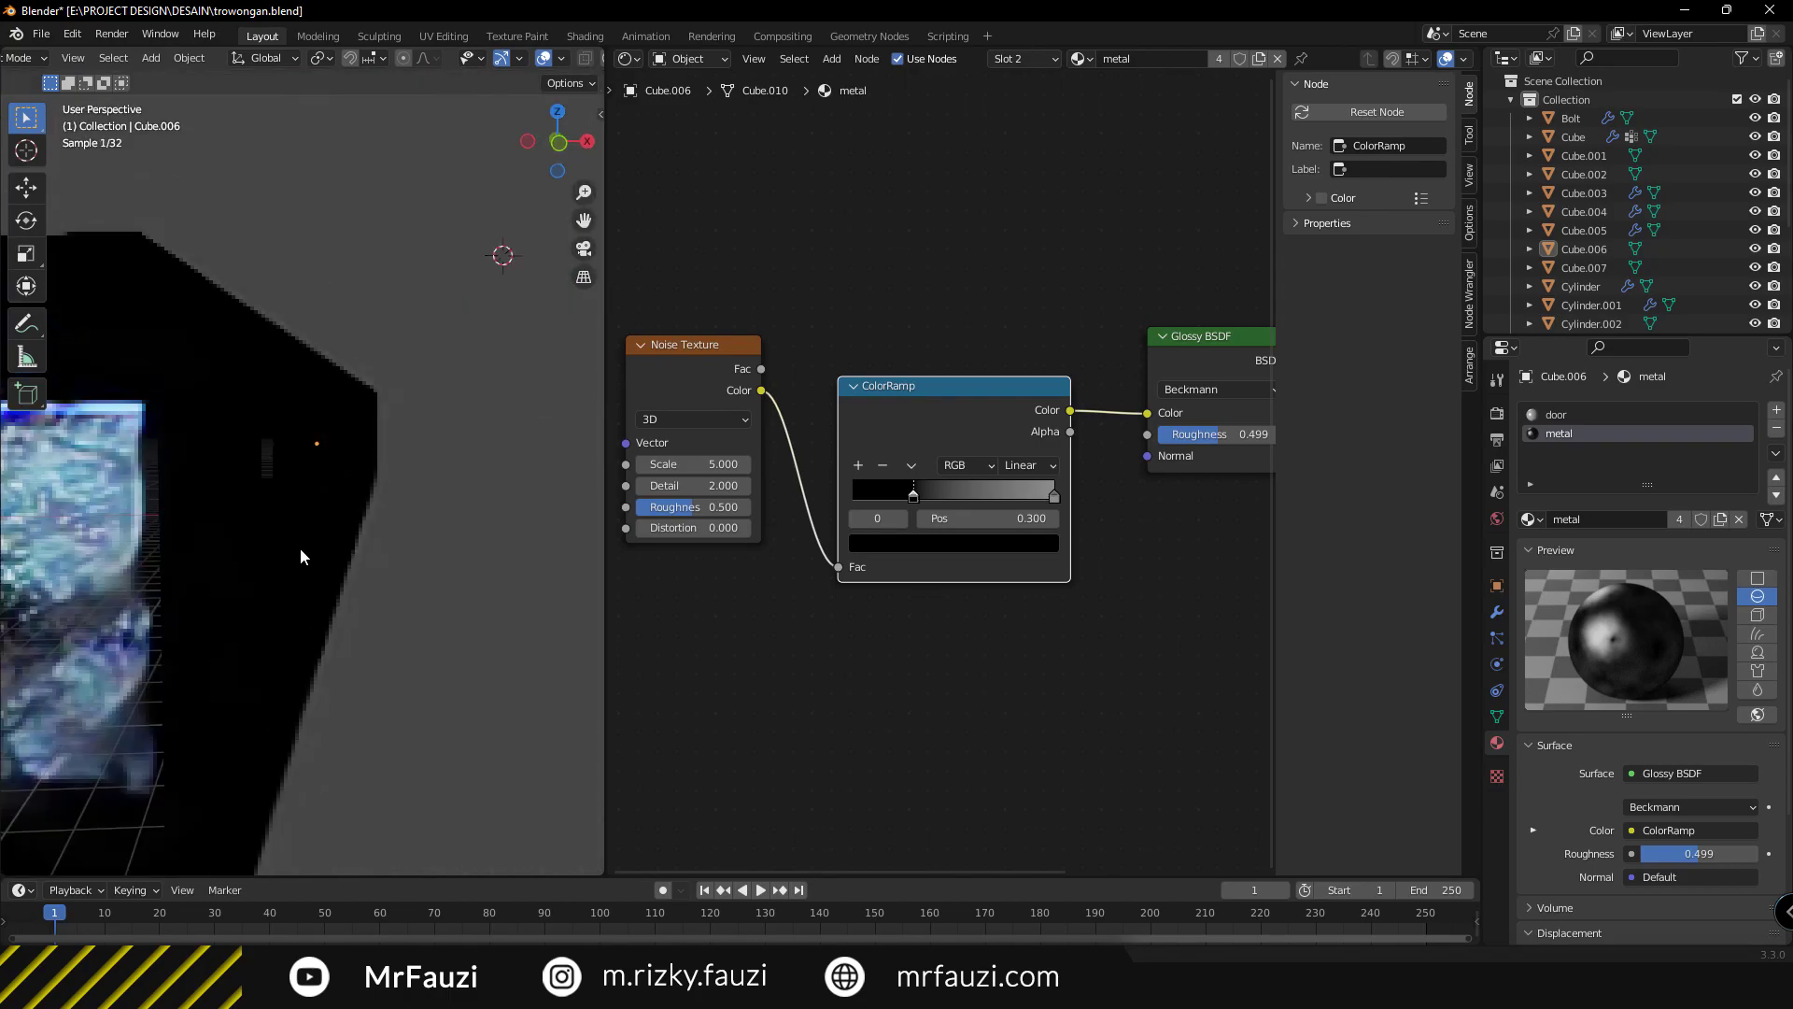
click(198, 487)
key(KP_Divide)
mouse_move(502, 537)
middle_down()
mouse_move(388, 608)
mouse_move(310, 609)
mouse_move(222, 575)
mouse_move(248, 546)
middle_up()
key(KP_Divide)
Show the full corridor in Solid shading and maximize the 3D view with Ctrl+Space.
scroll(306, 592, down, 5)
key(z)
click(260, 556)
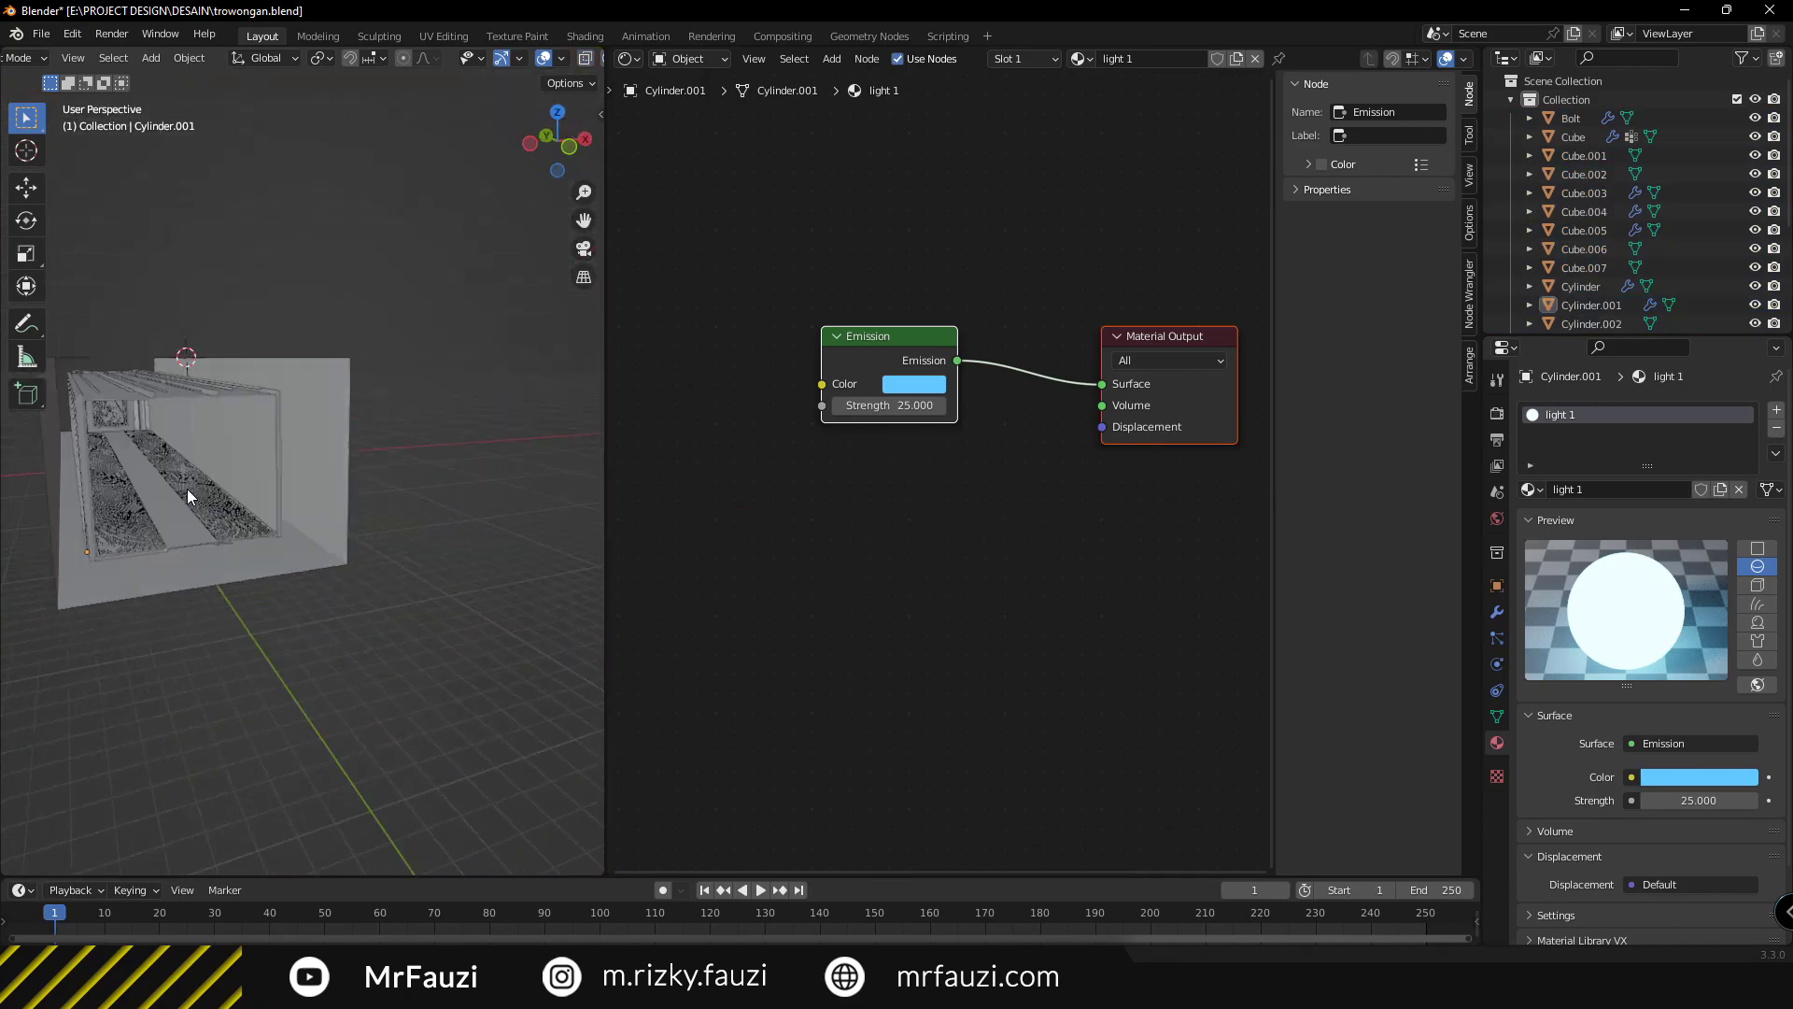
middle_drag(187, 489, 237, 536)
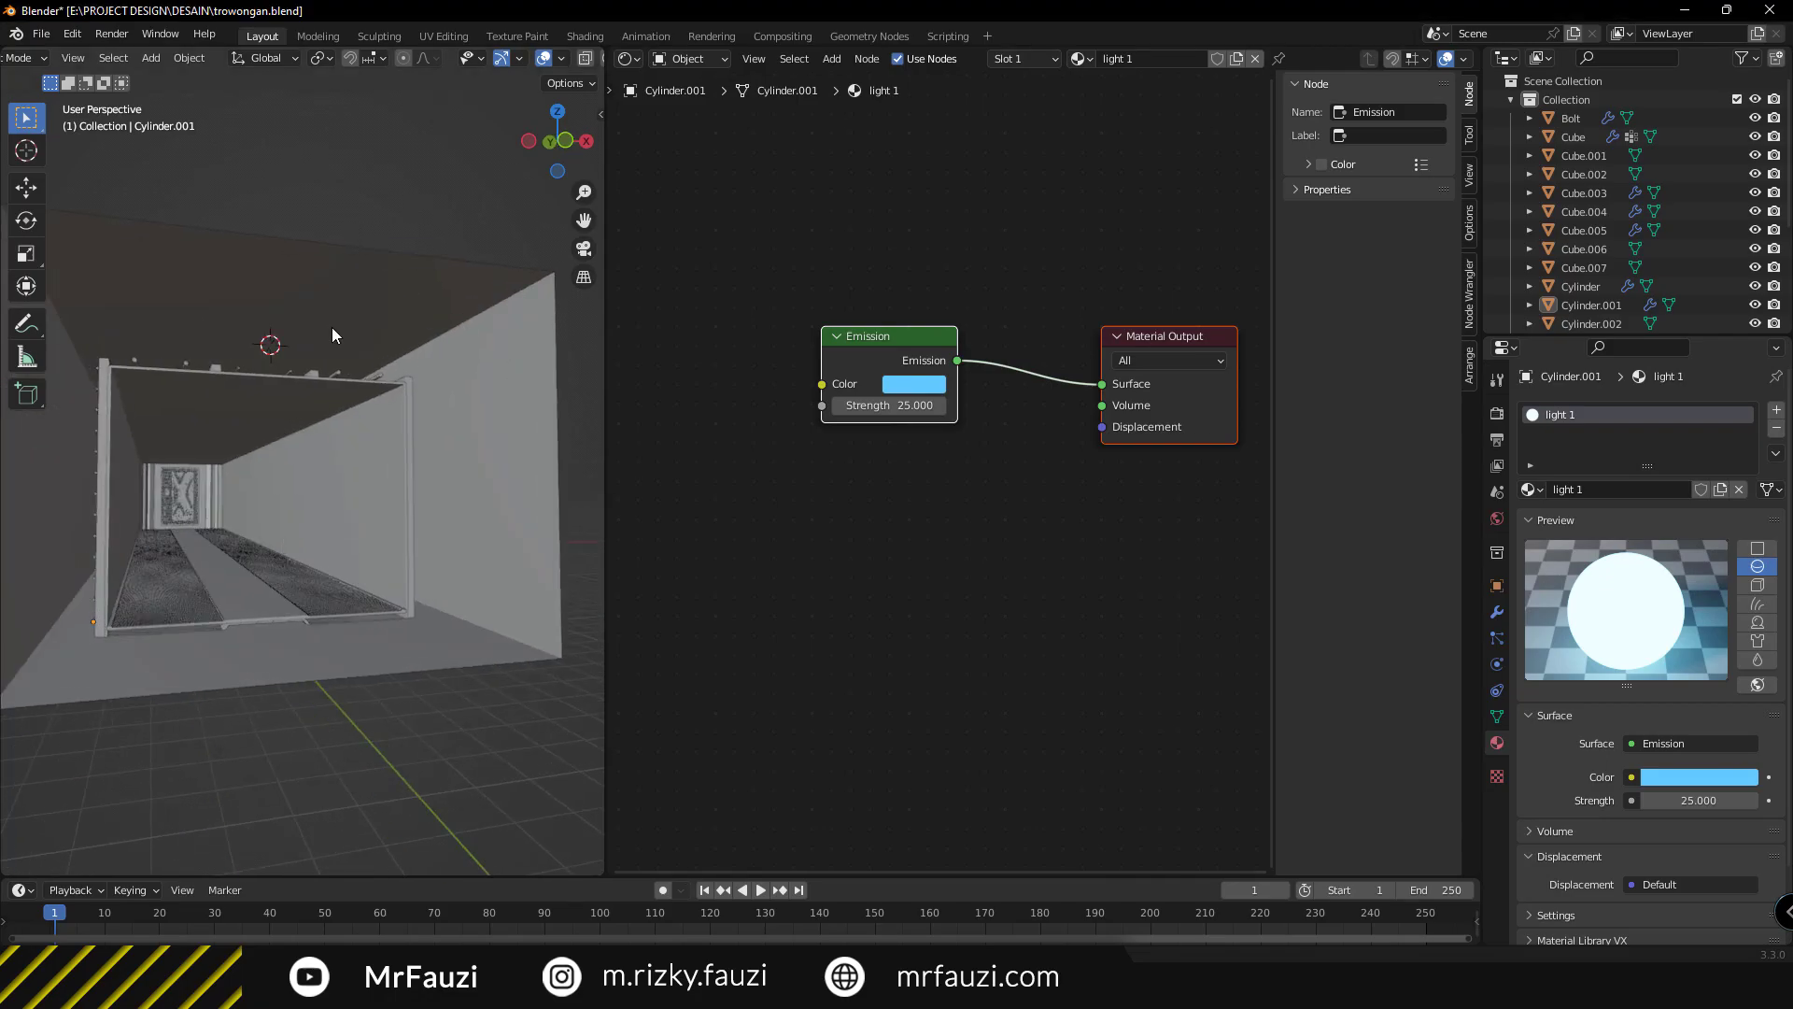
scroll(333, 327, down, 3)
key(ctrl+space)
scroll(654, 392, down, 4)
Add a camera, raise it 3.85 m, rotate it on X, and place it at Y -40.476 m.
scroll(607, 422, up, 2)
key(shift+a)
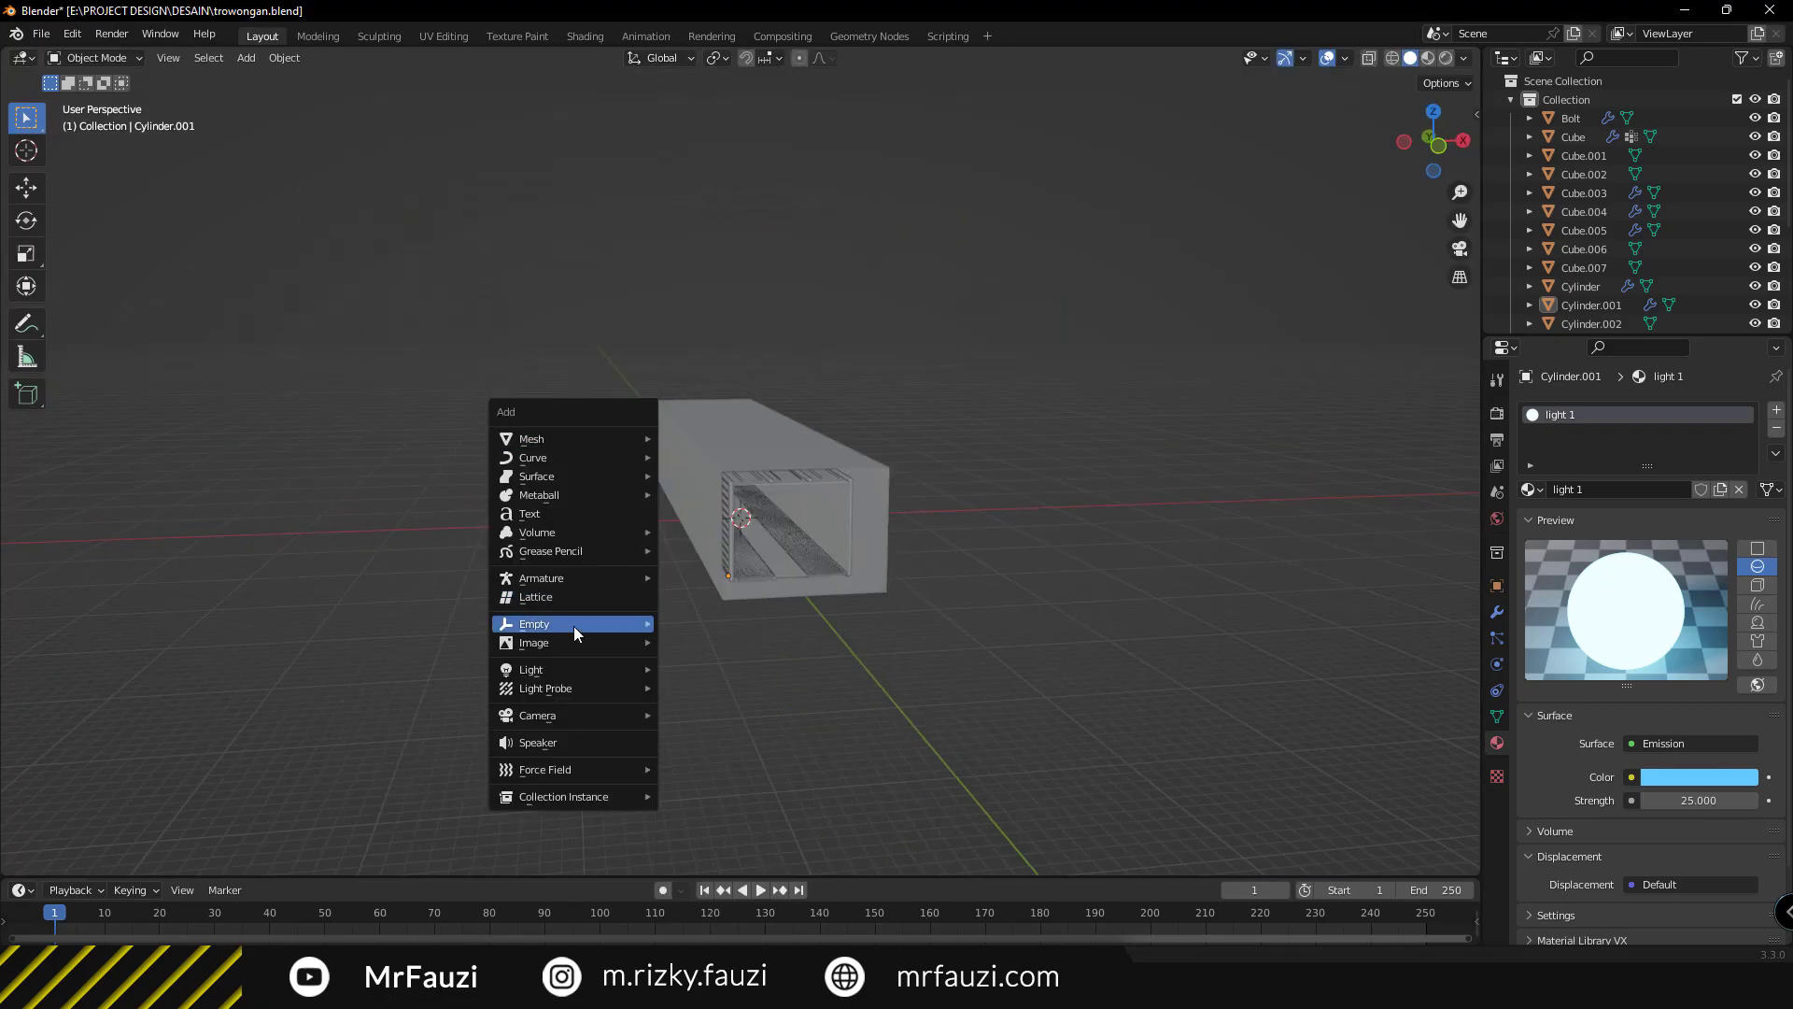
click(710, 717)
key(g)
key(z)
click(753, 570)
key(r)
key(x)
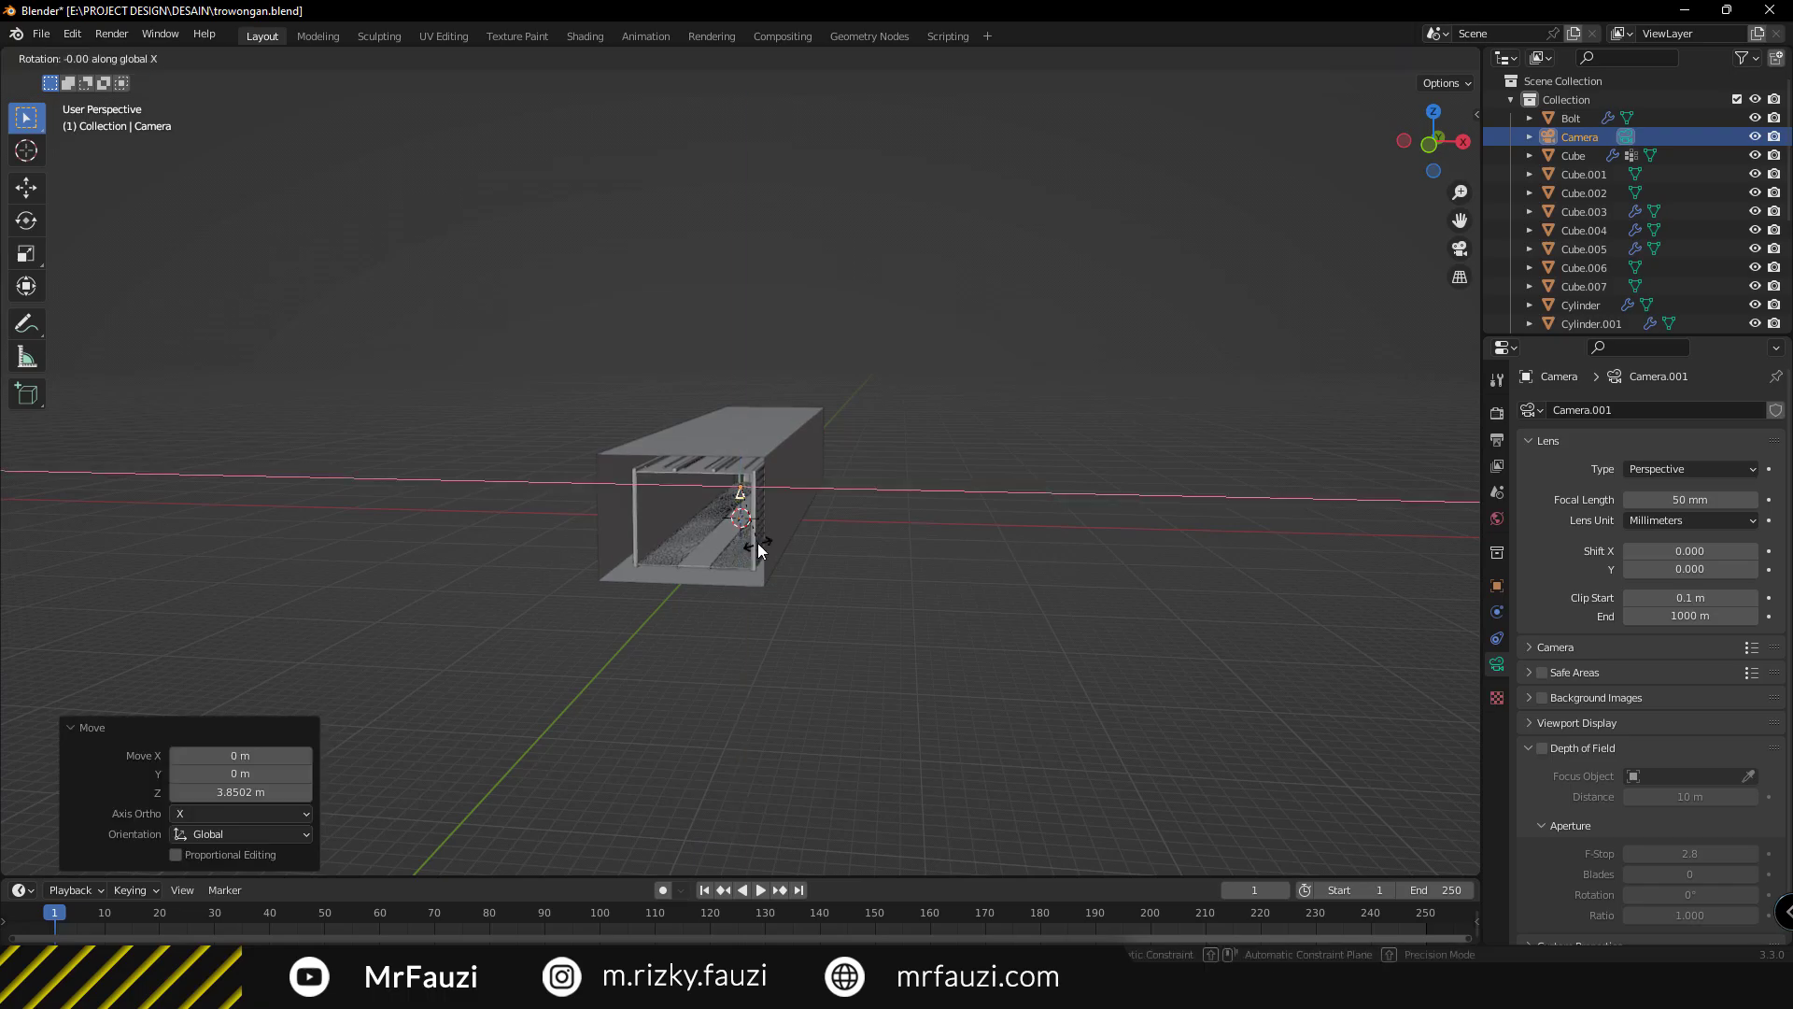
key(g)
key(y)
click(704, 637)
click(1497, 439)
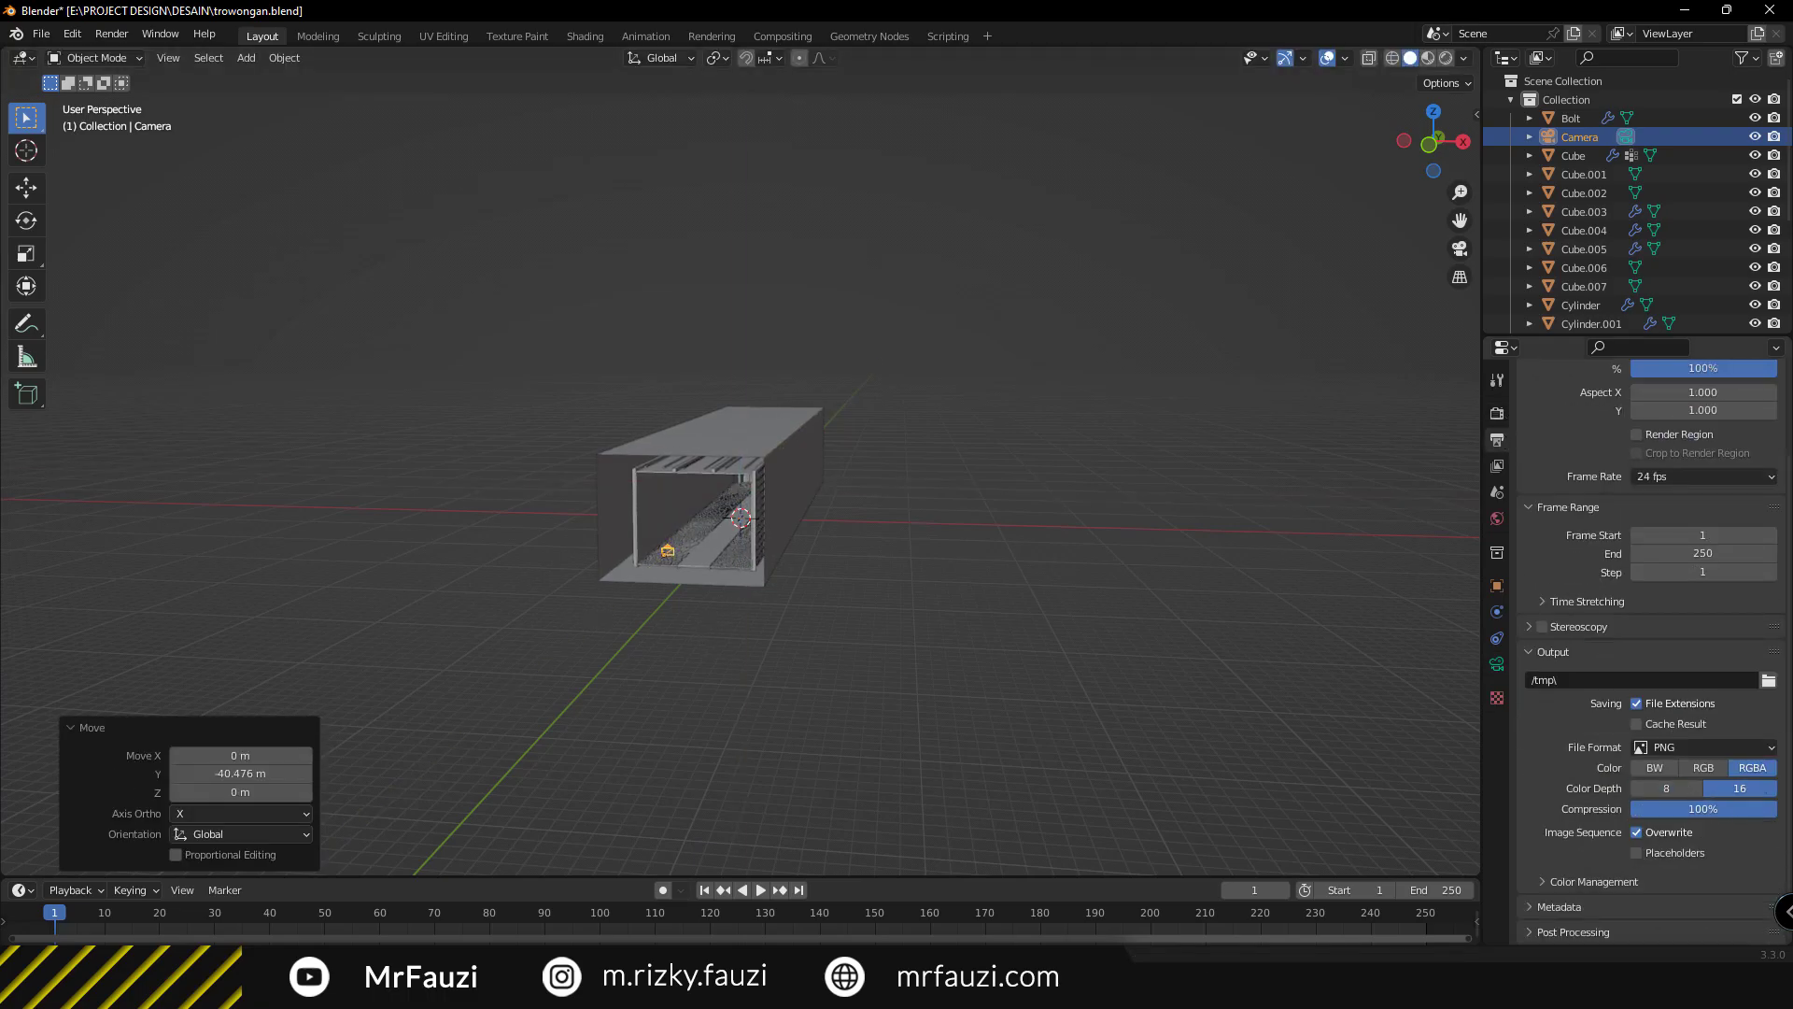
Enable the Emission, Environment and Shadow passes and check the light strip's emission material.
click(1498, 418)
click(1496, 493)
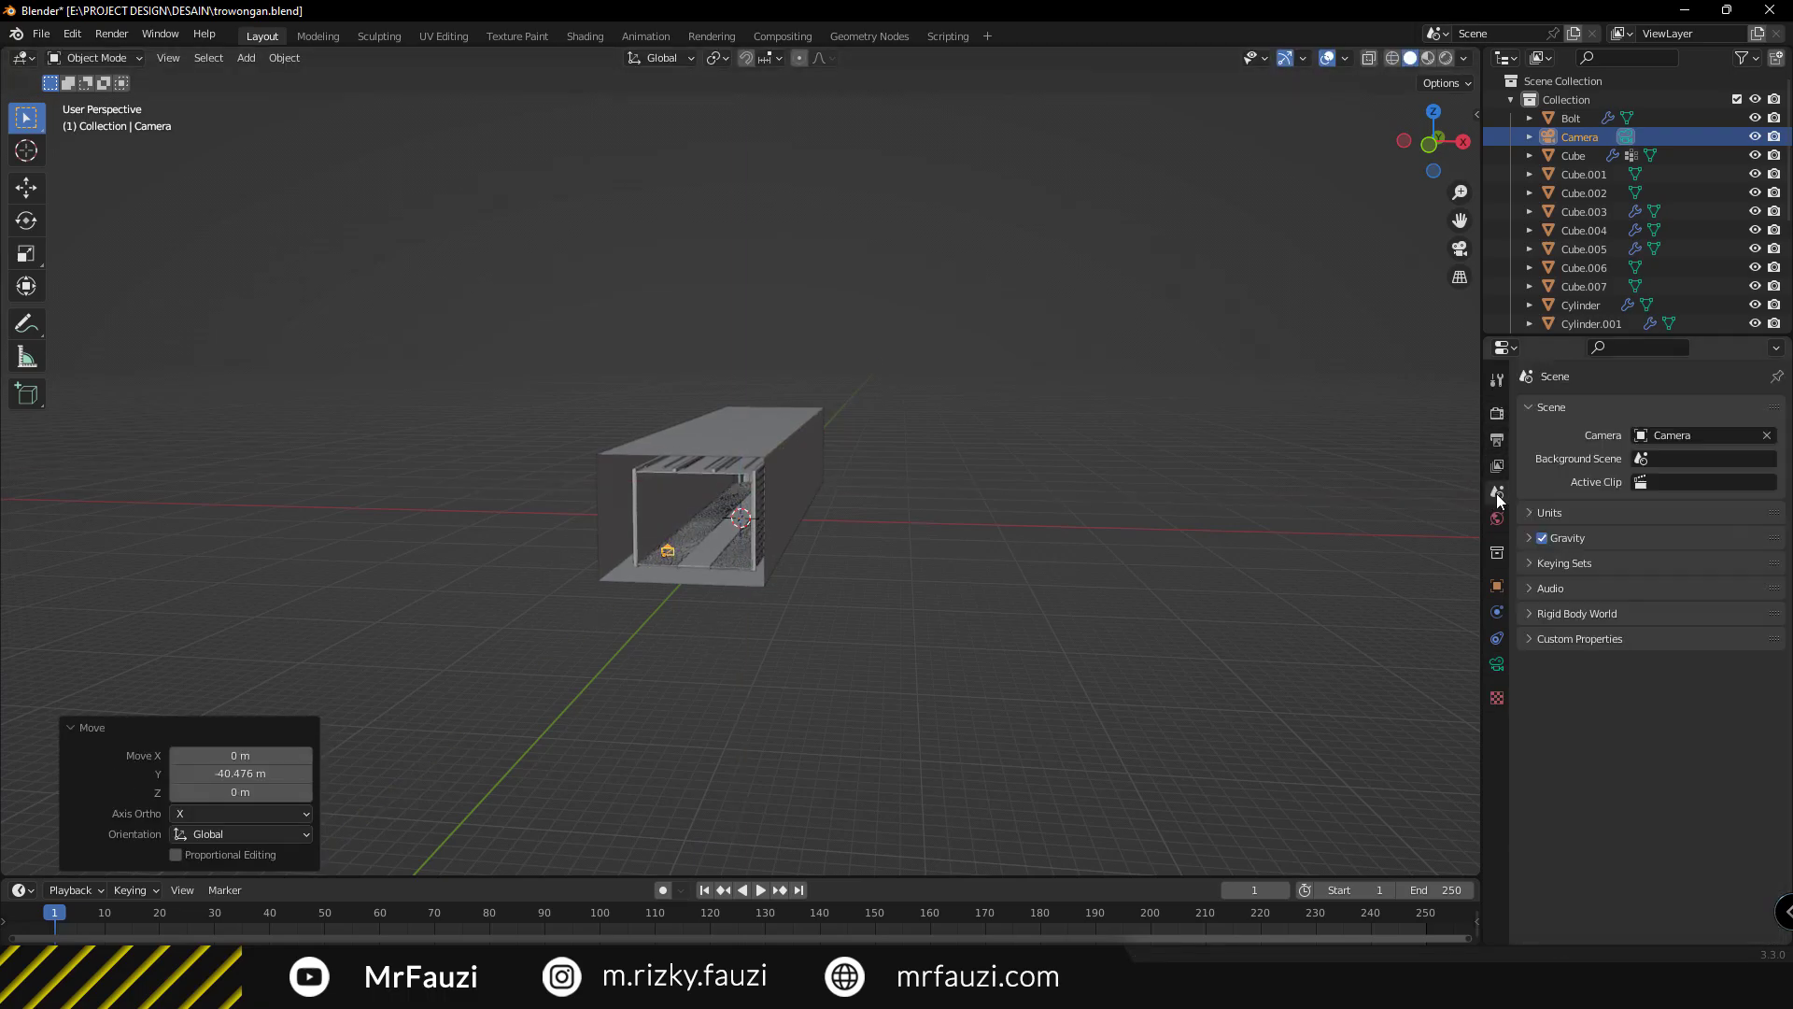
drag(1636, 591, 1636, 627)
middle_drag(646, 540, 777, 450)
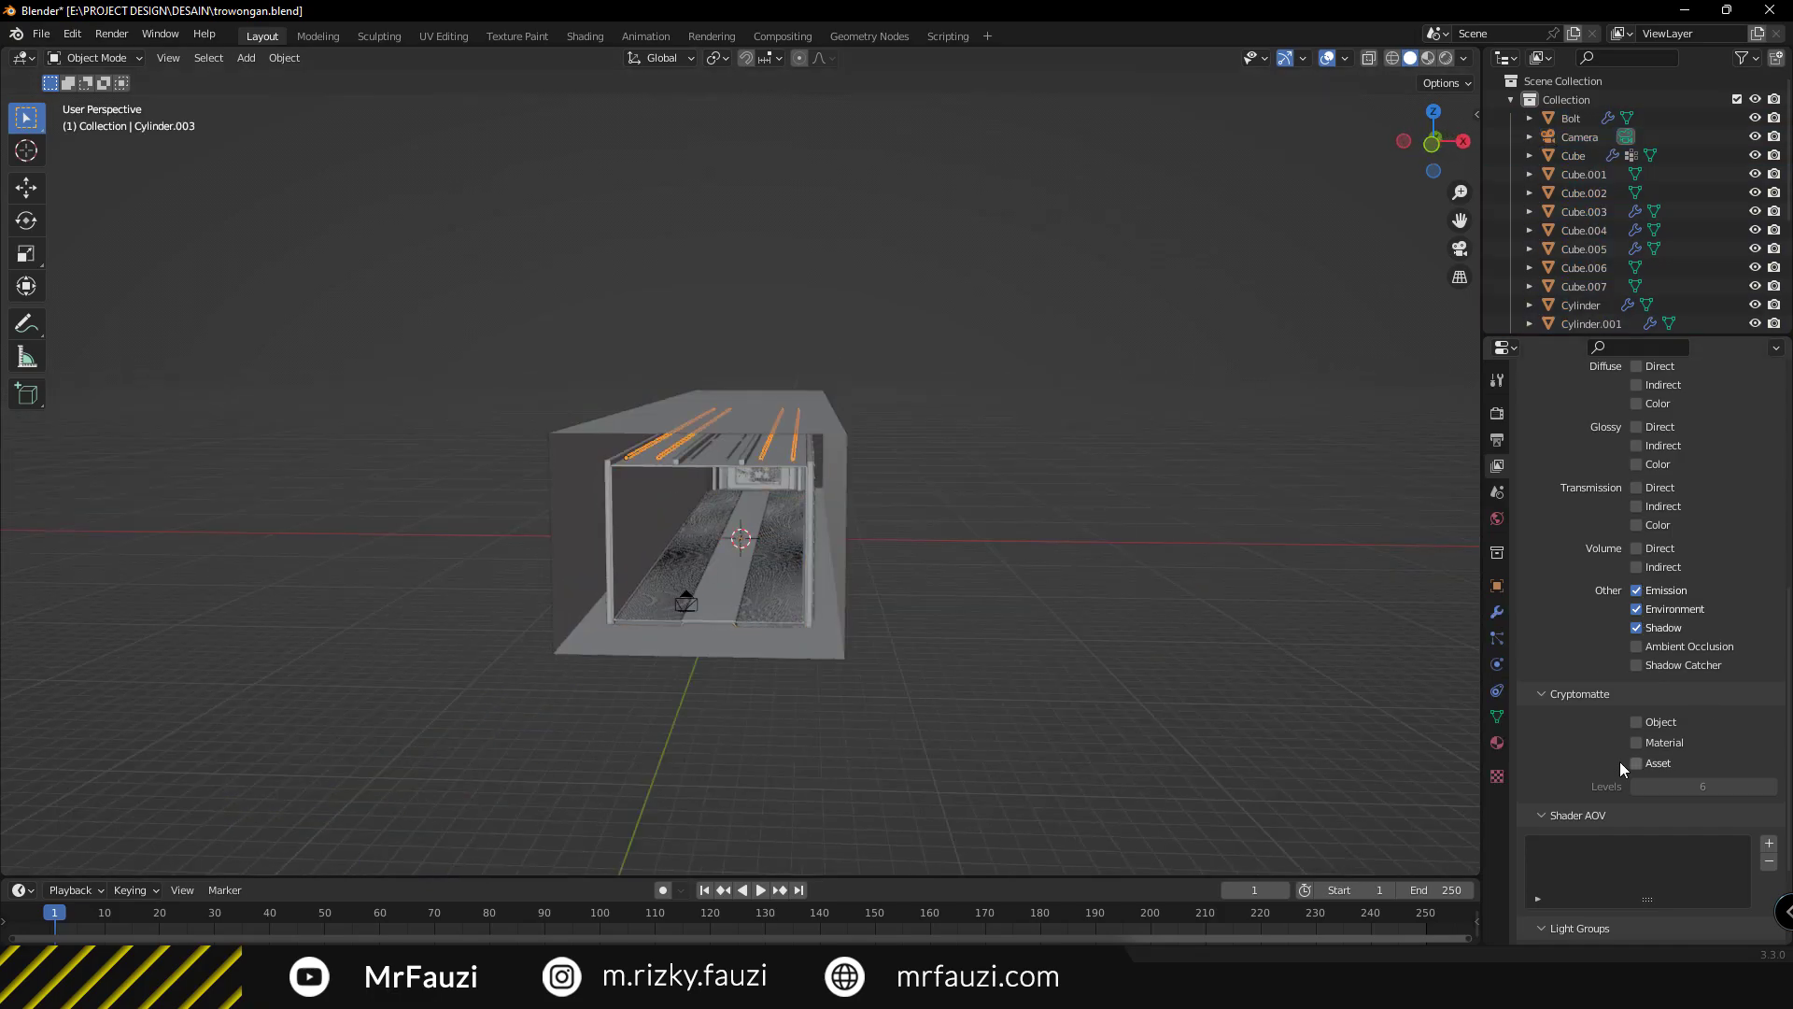
click(1497, 743)
scroll(1569, 747, down, 5)
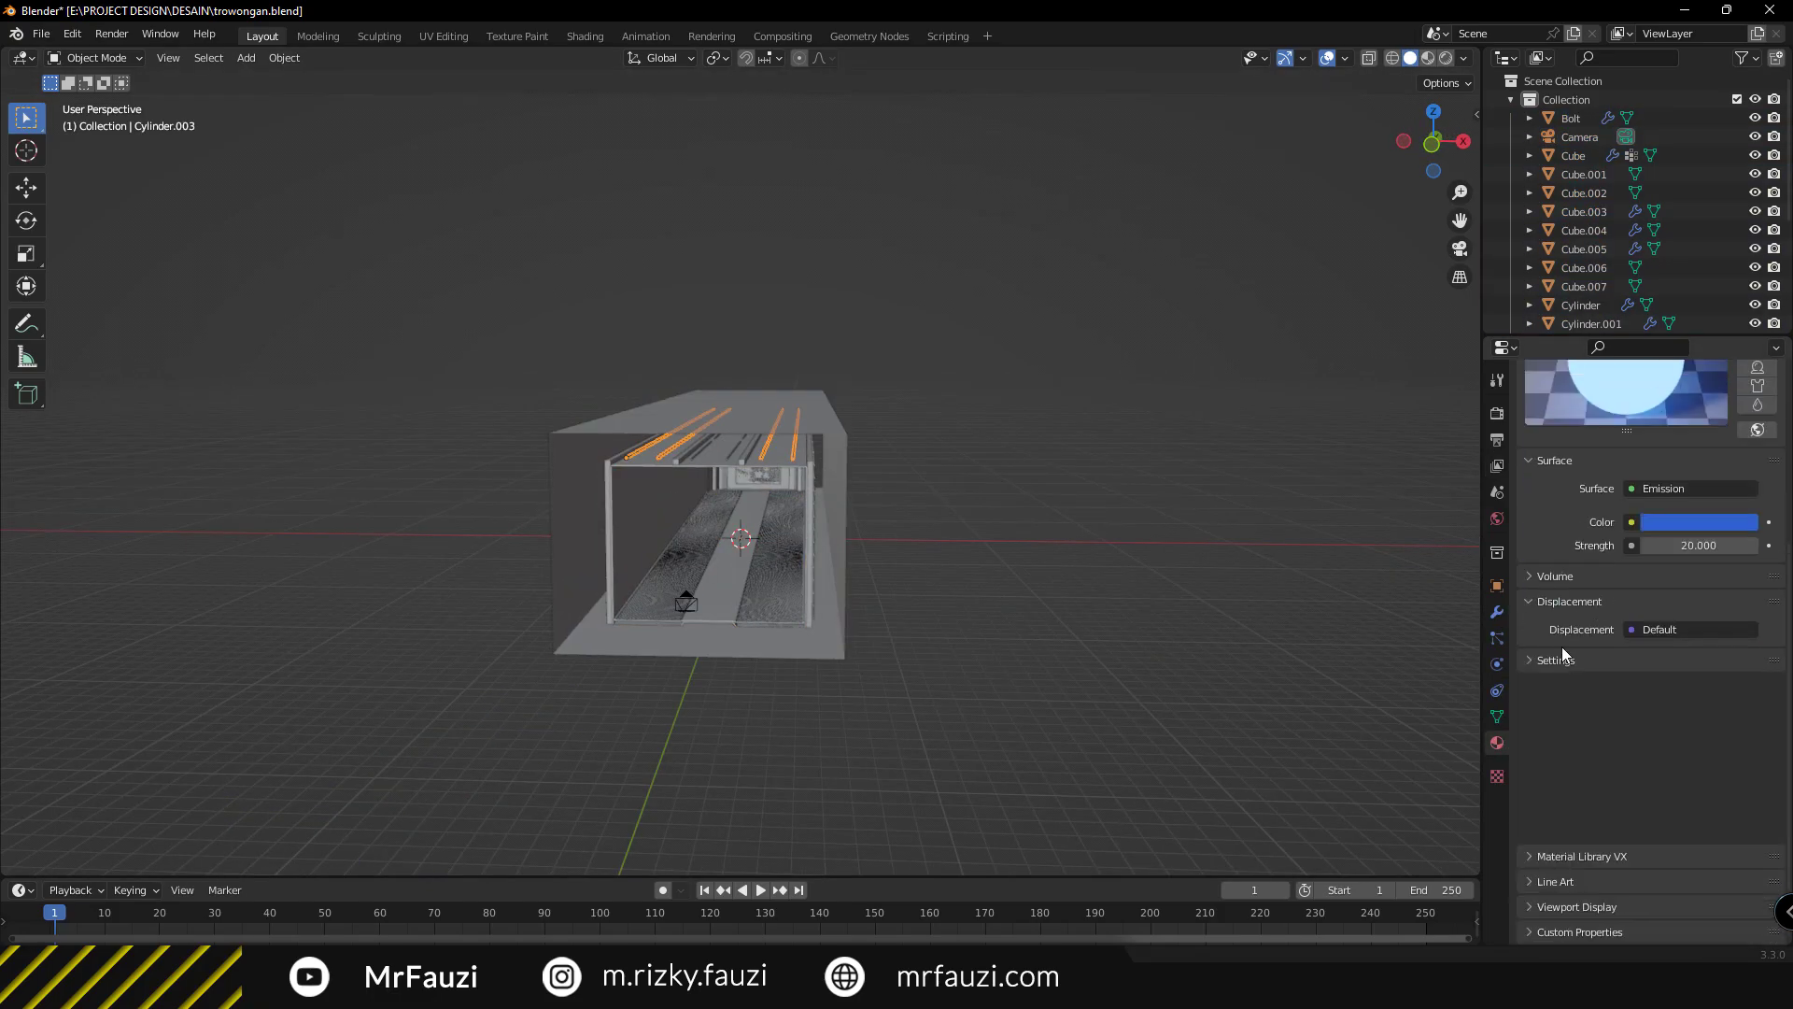
Look through the camera and set its focal length to 26 mm.
click(686, 602)
key(KP_0)
key(z)
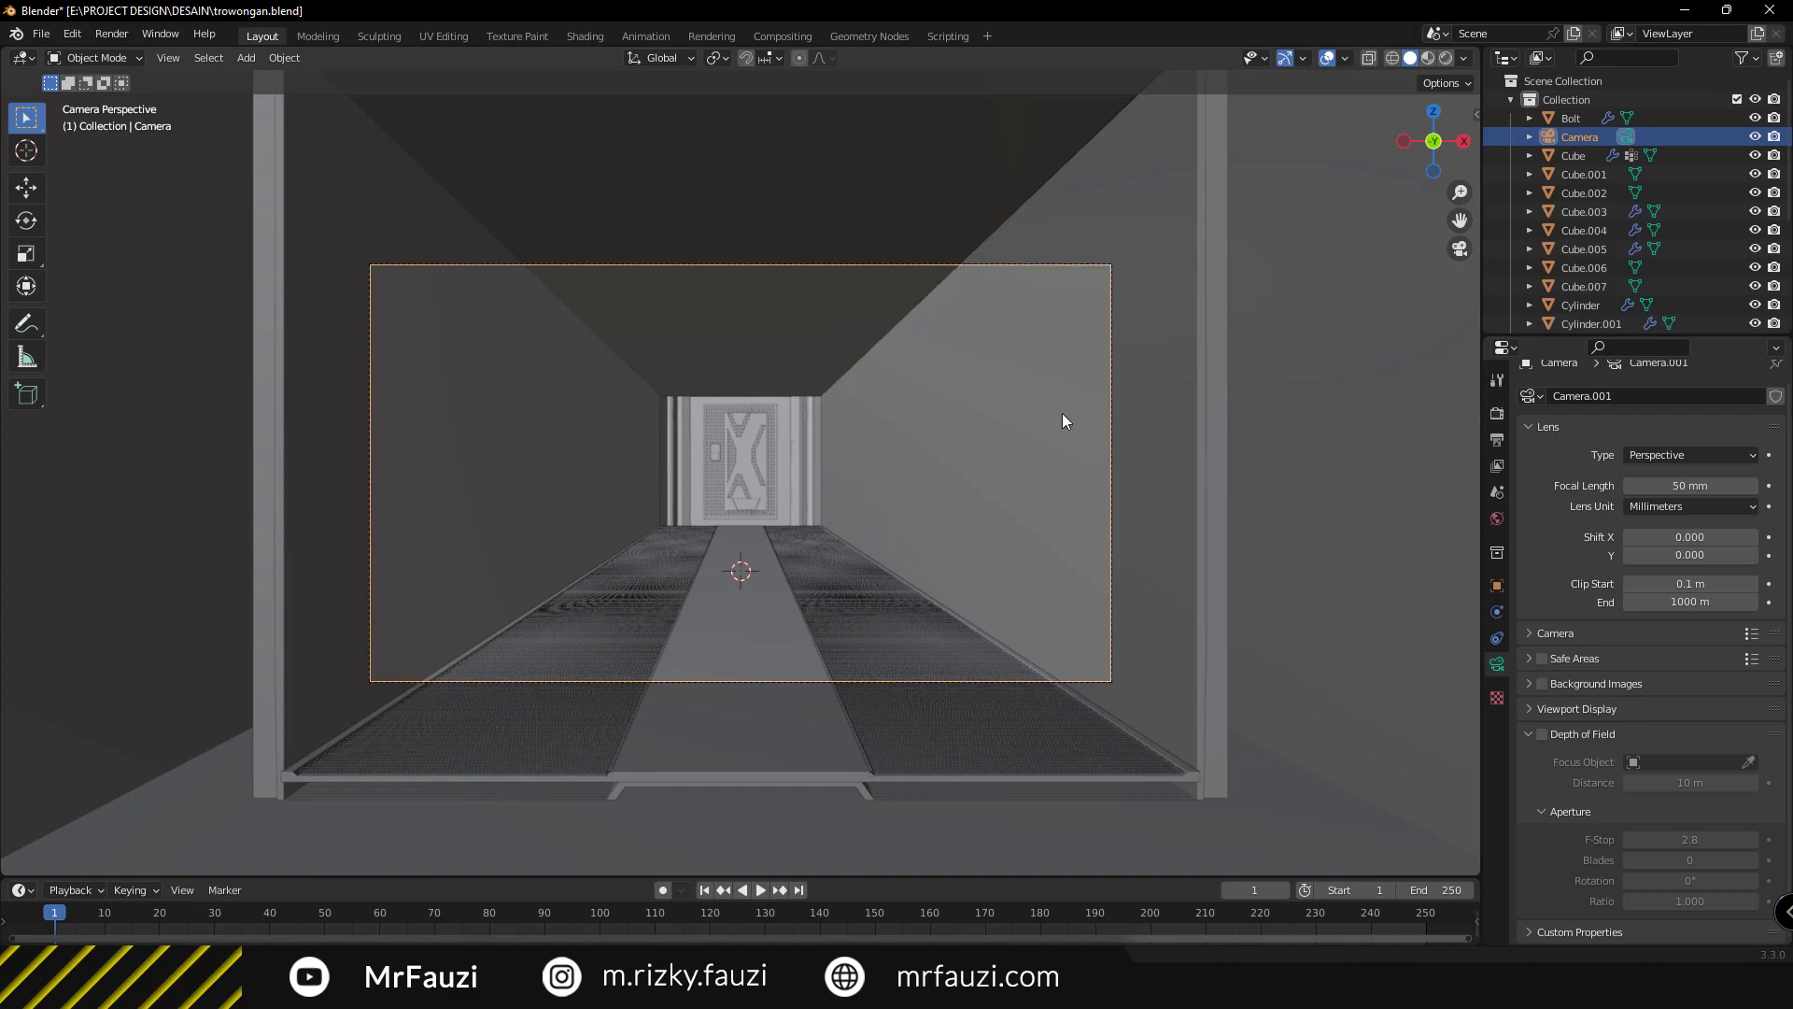
drag(1690, 485, 1588, 486)
scroll(854, 480, up, 2)
key(n)
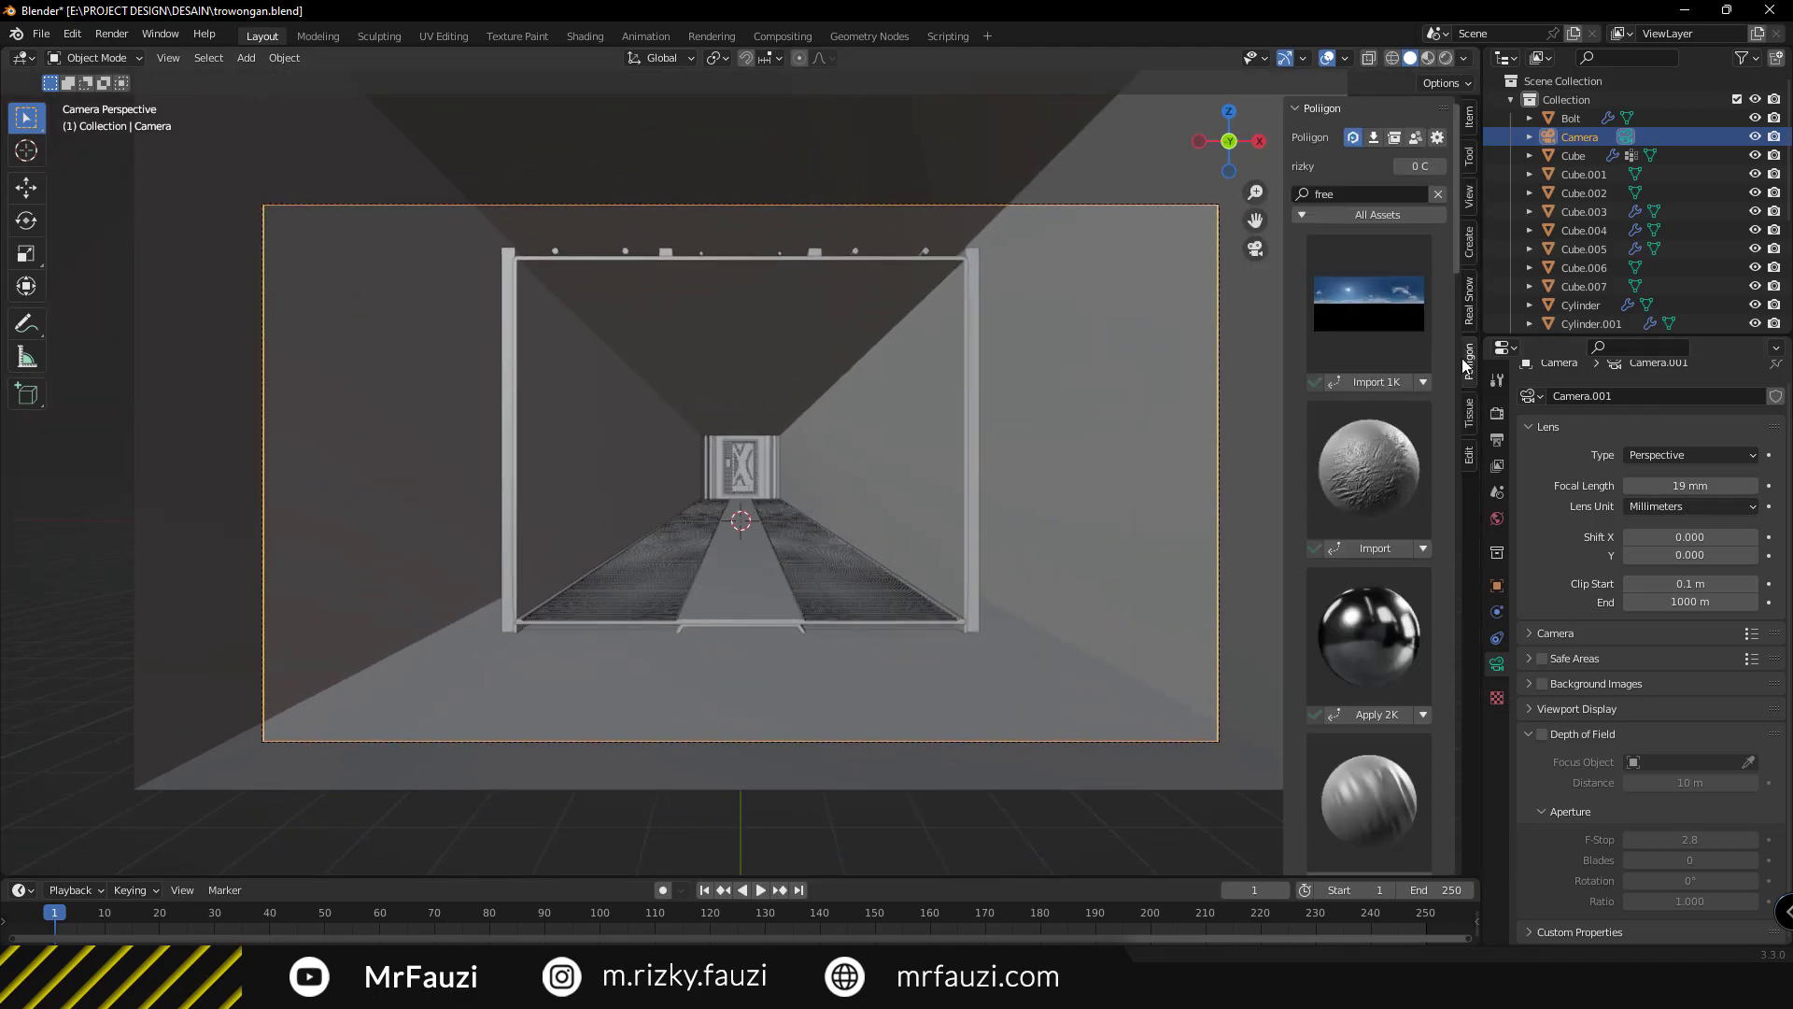
click(1469, 196)
Raise the camera slightly and start the final F12 render.
key(g)
key(z)
click(798, 428)
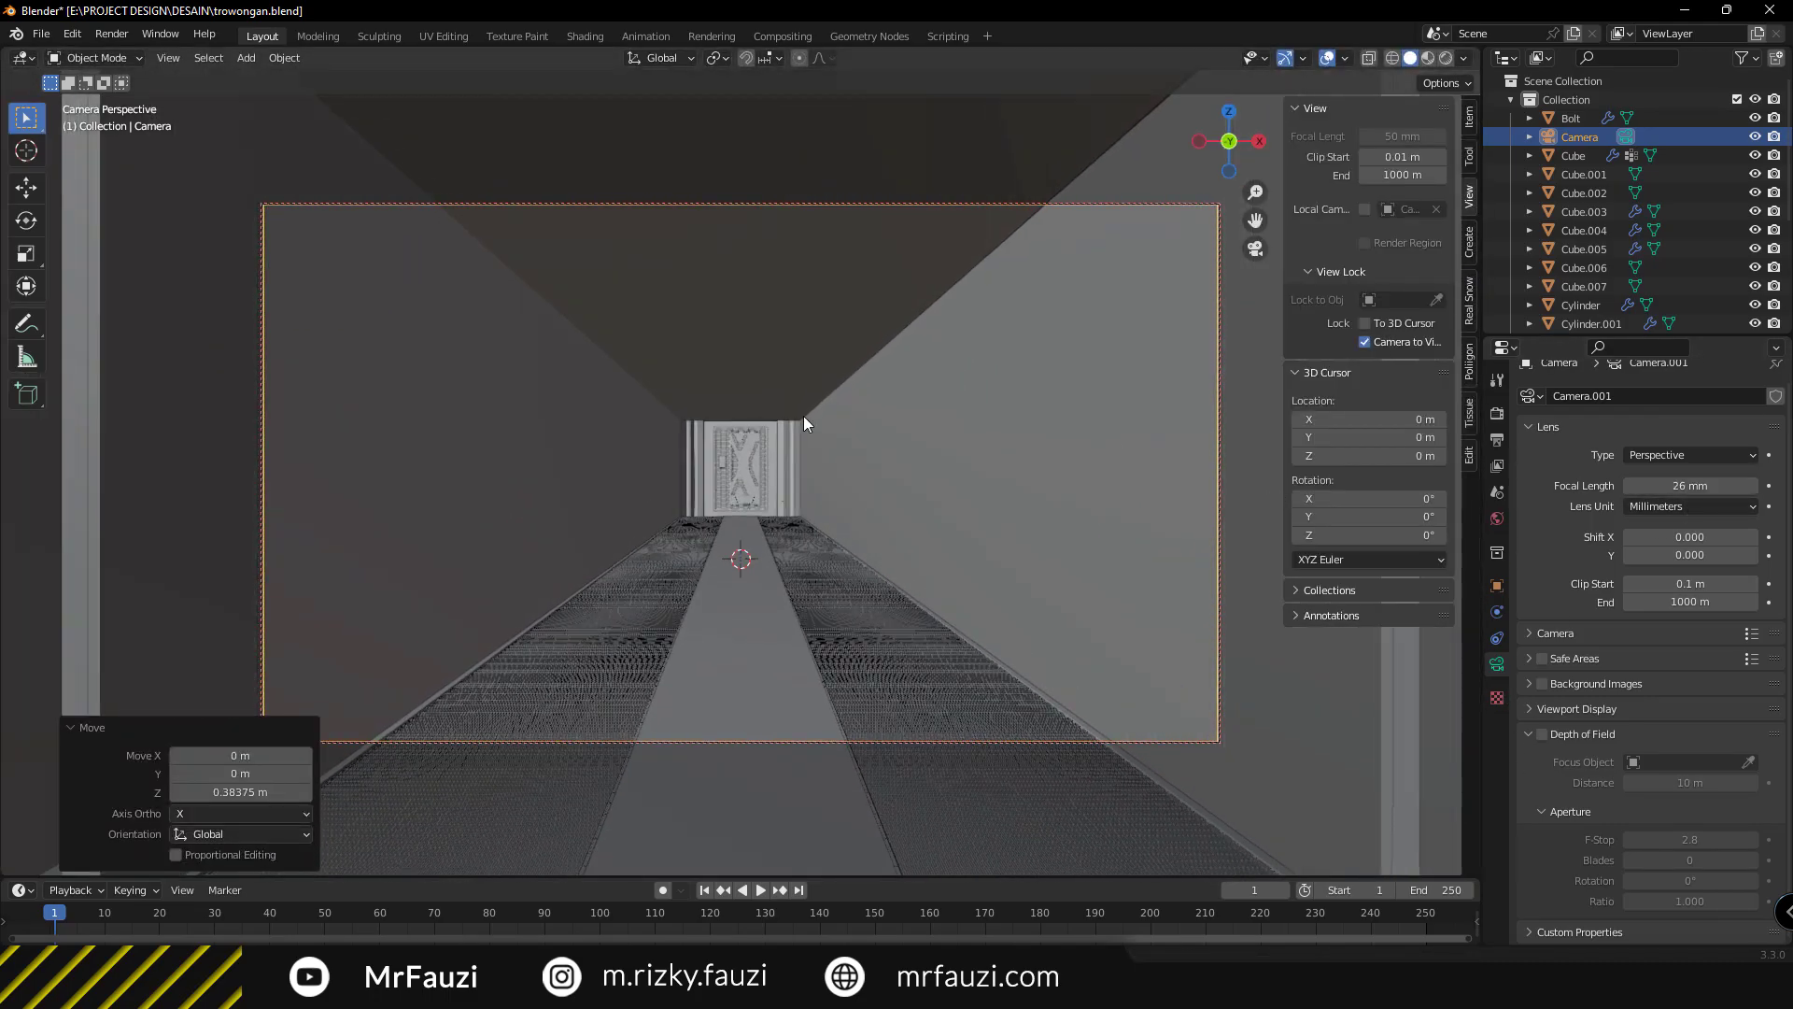
key(F12)
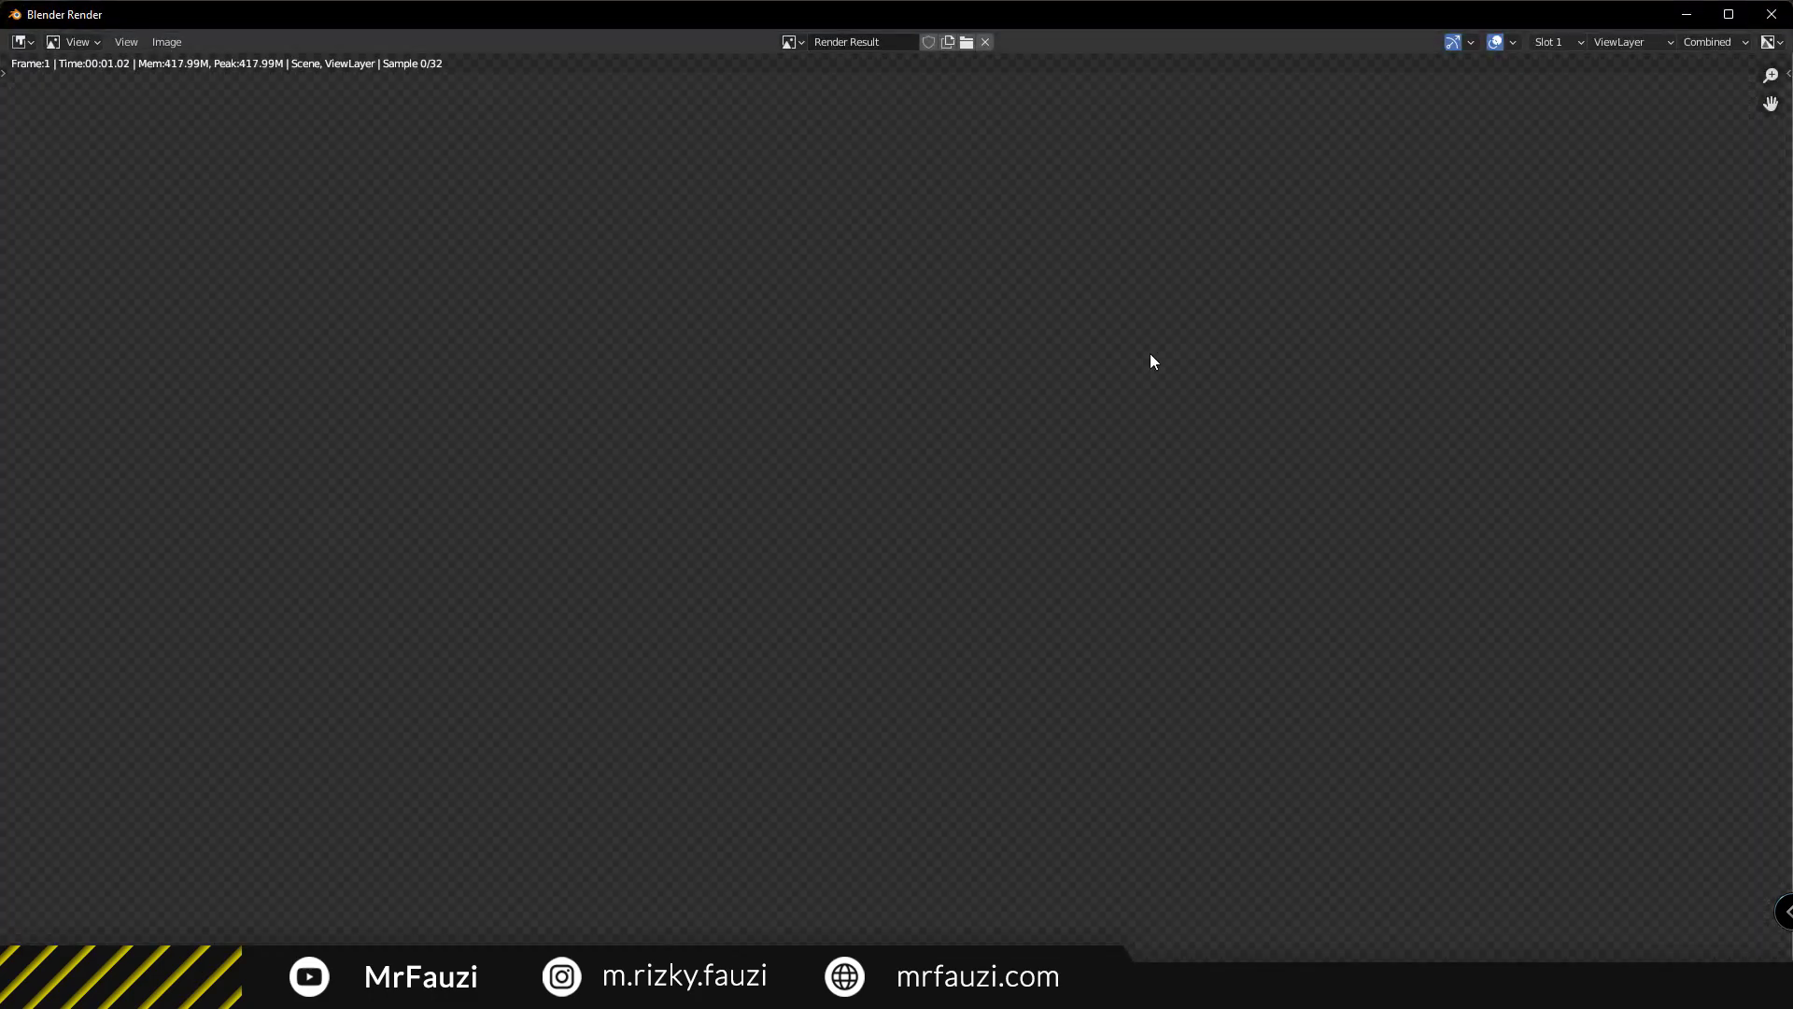
Close the render and preview the corridor in Rendered shading, then return to Solid shading.
key(Escape)
key(z)
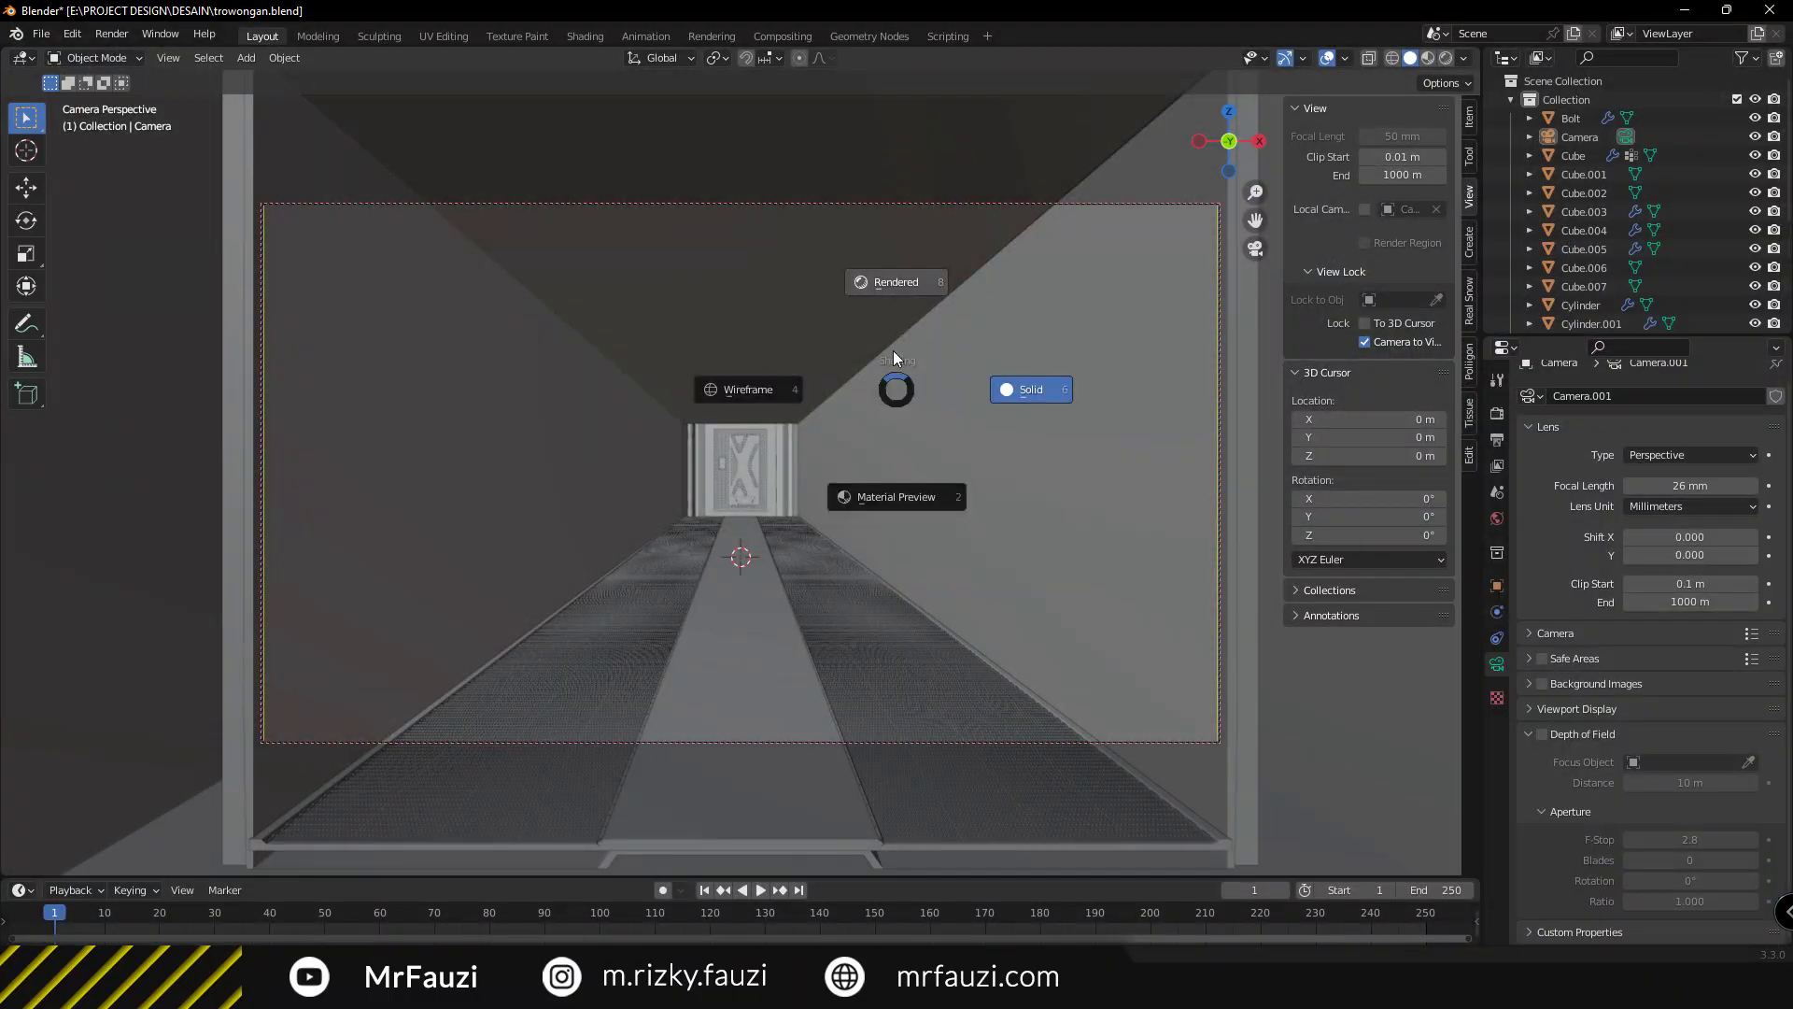
click(893, 356)
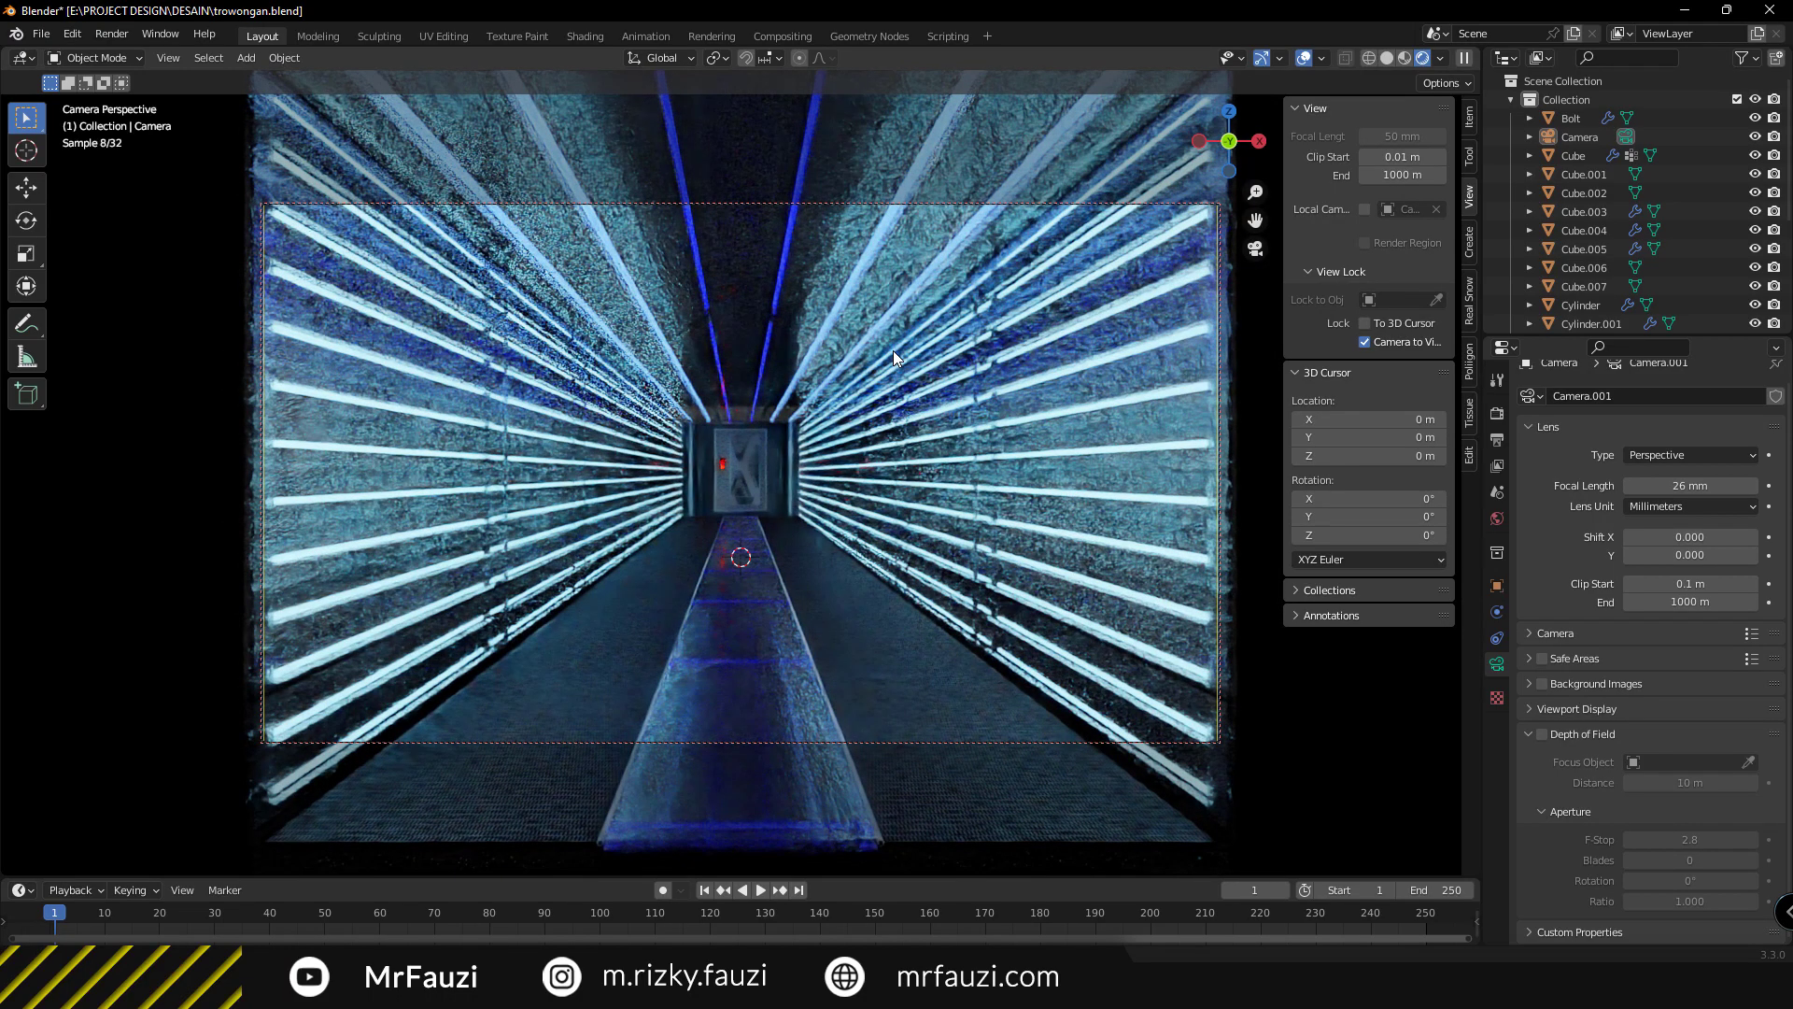
key(z)
Leave the camera view, orbit the tunnel and select the wall light strips (Cylinder.001).
click(919, 411)
key(KP_0)
mouse_move(288, 609)
middle_down()
mouse_move(719, 506)
mouse_move(645, 569)
mouse_move(776, 598)
mouse_move(596, 710)
mouse_move(670, 758)
mouse_move(863, 725)
middle_up()
click(640, 579)
key(g)
key(x)
click(641, 579)
Duplicate the wall light strips beside the originals along X, then check through the camera in Rendered shading.
key(shift+d)
key(x)
click(700, 721)
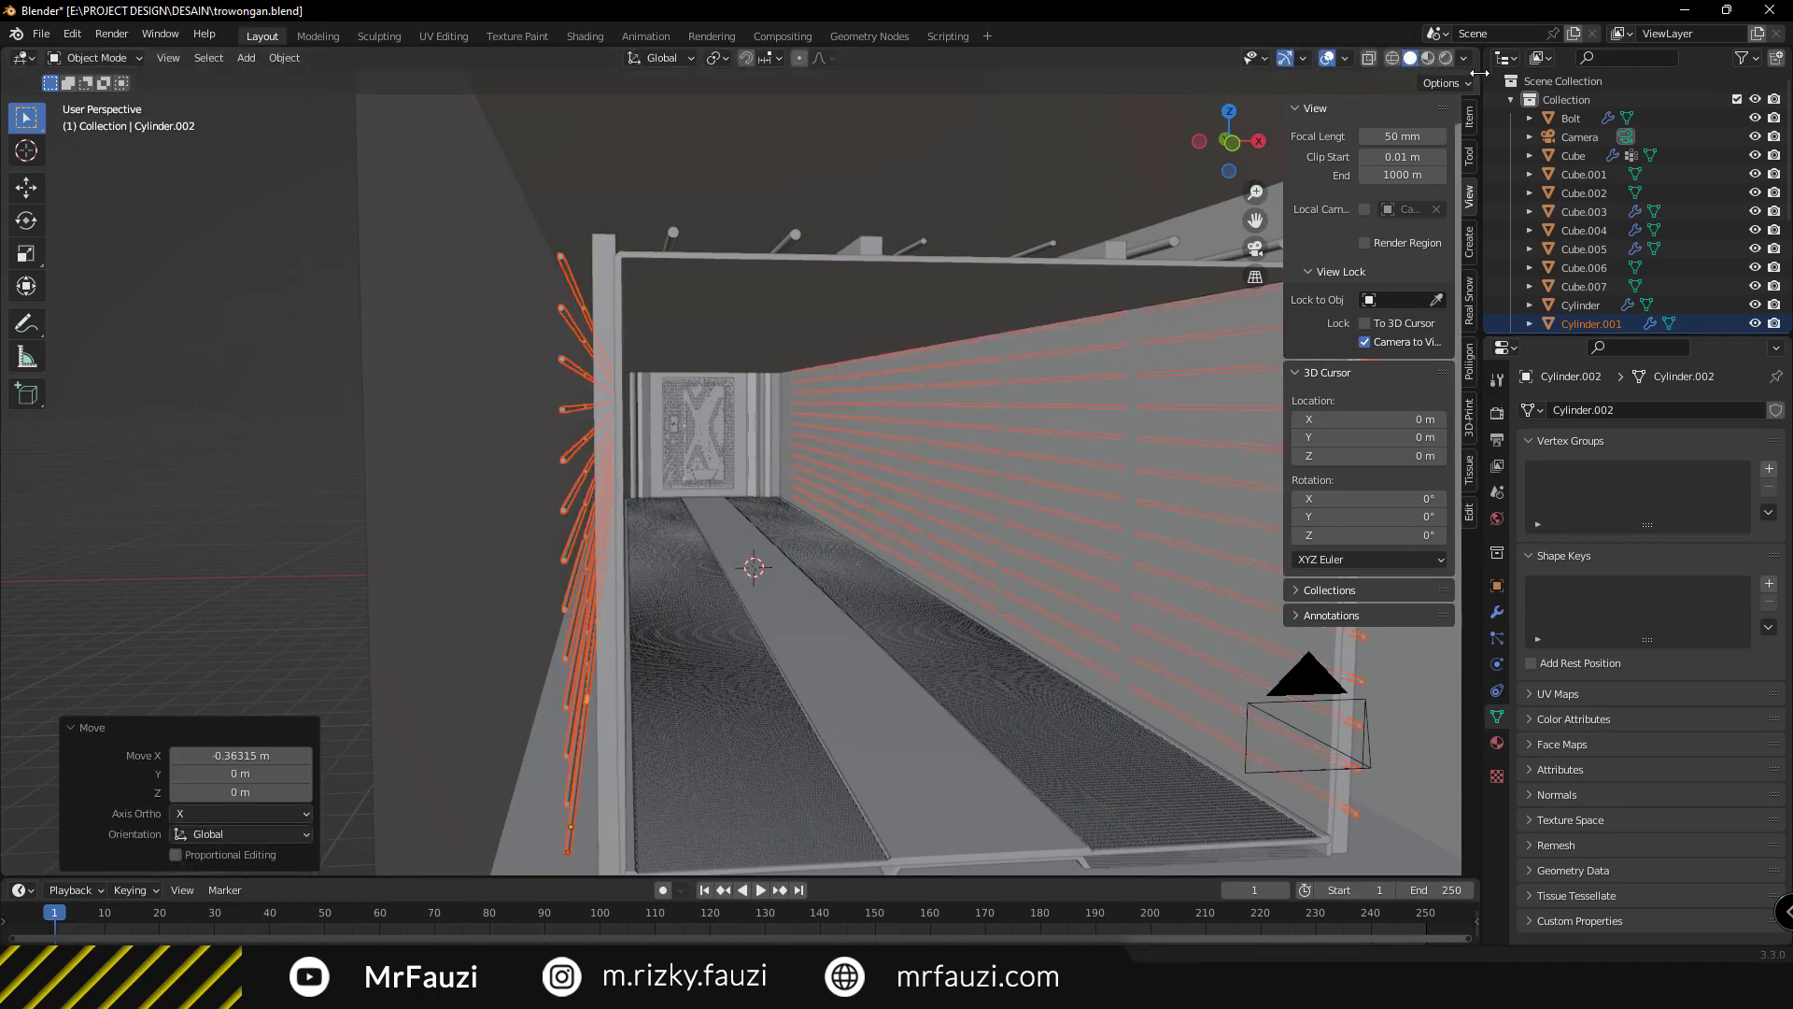
key(KP_0)
key(z)
click(977, 418)
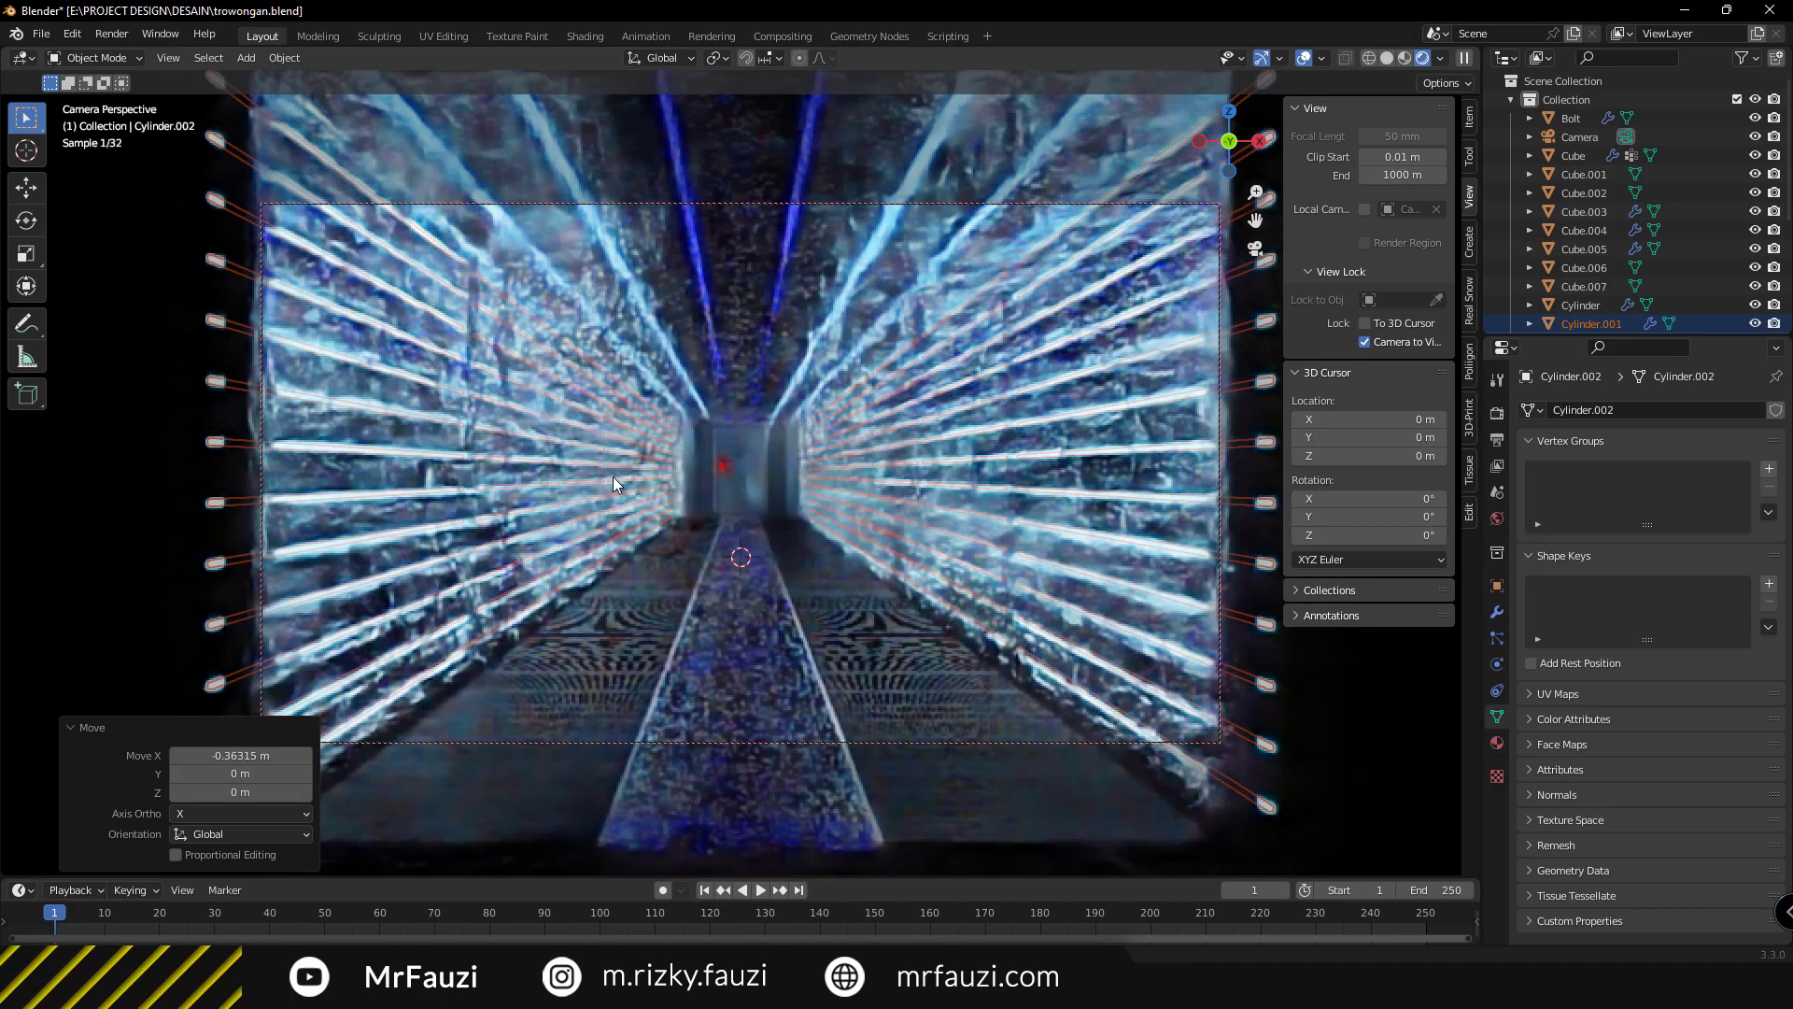
Set the duplicated strips' X offset to -0.12429 m, then select the Cube.
key(g)
key(x)
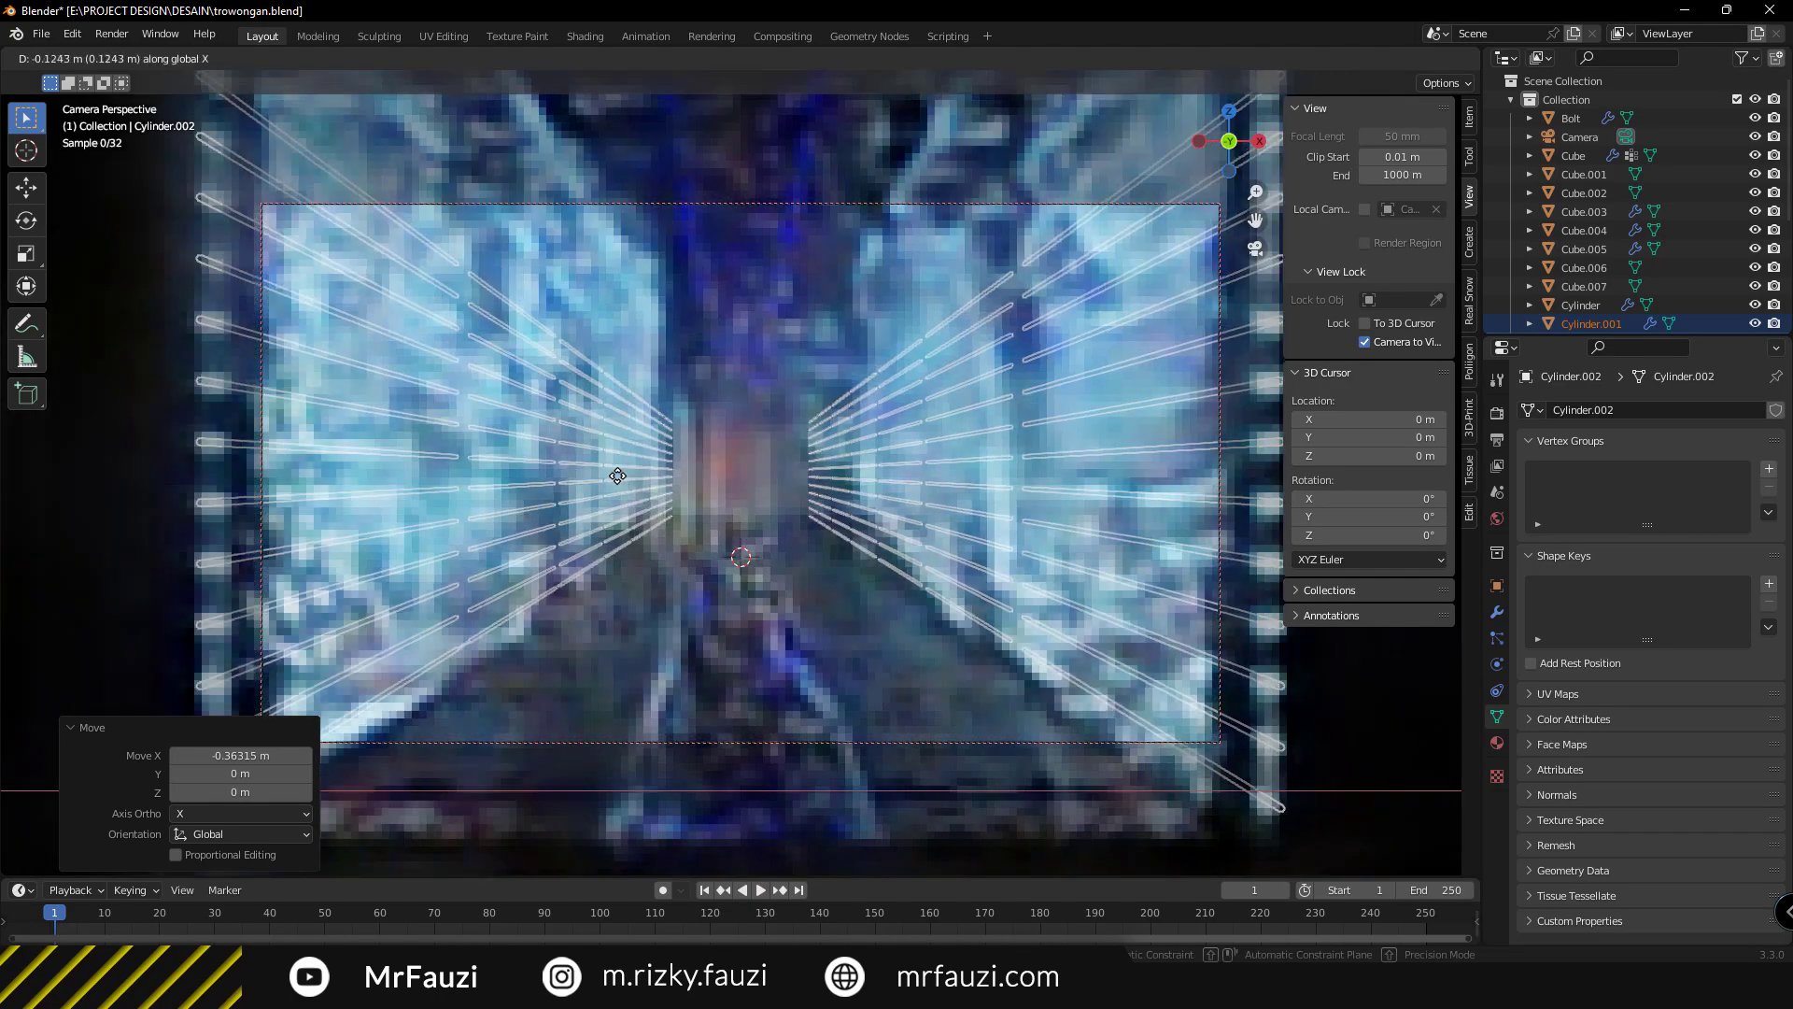
click(618, 474)
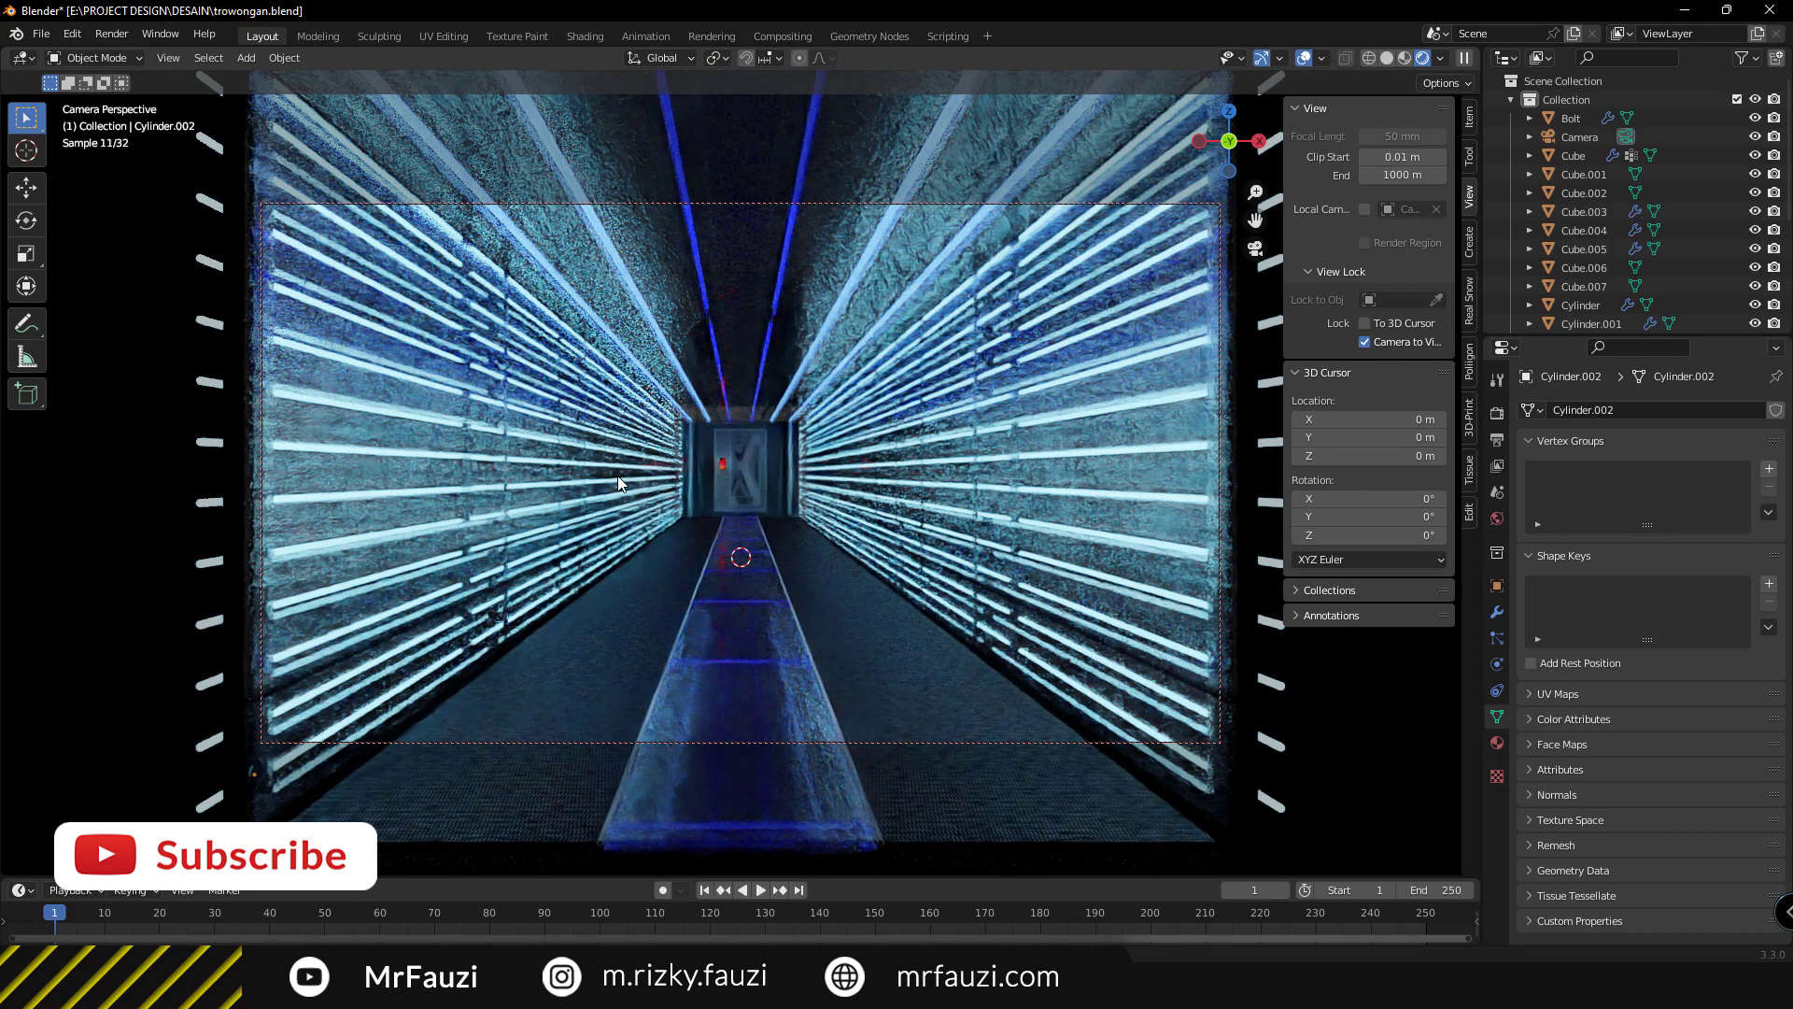
click(680, 299)
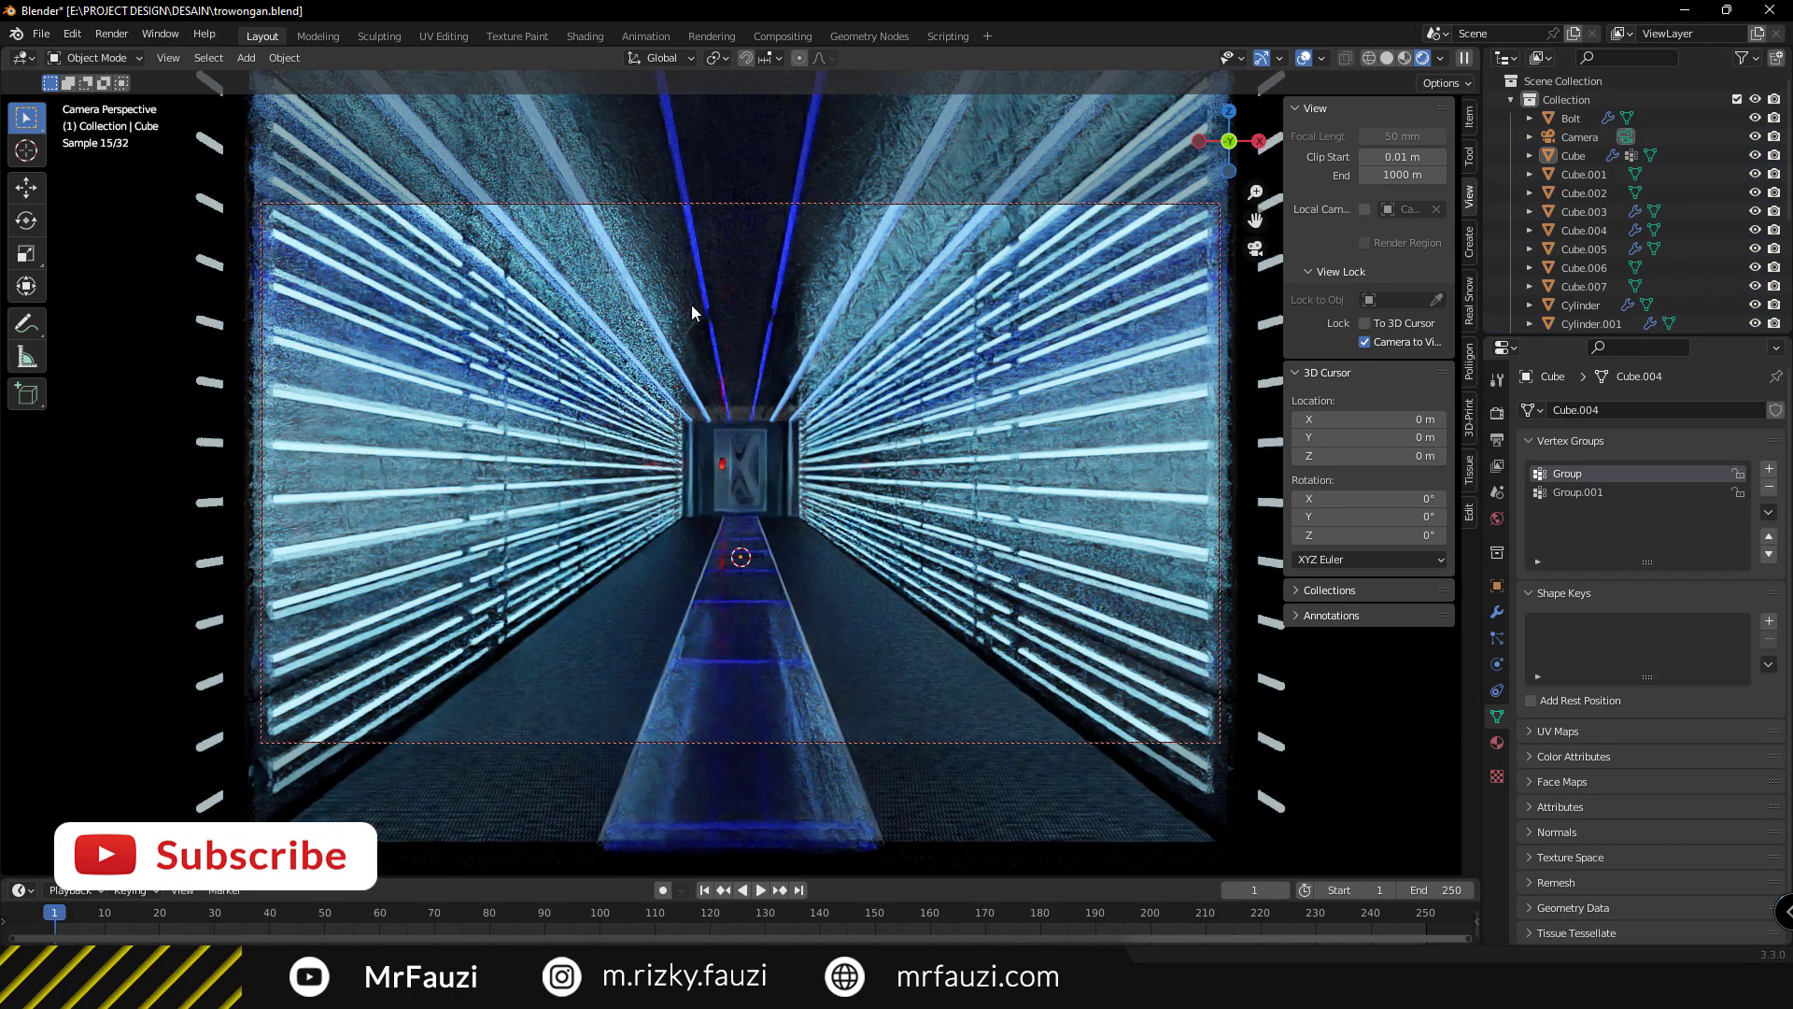
key(z)
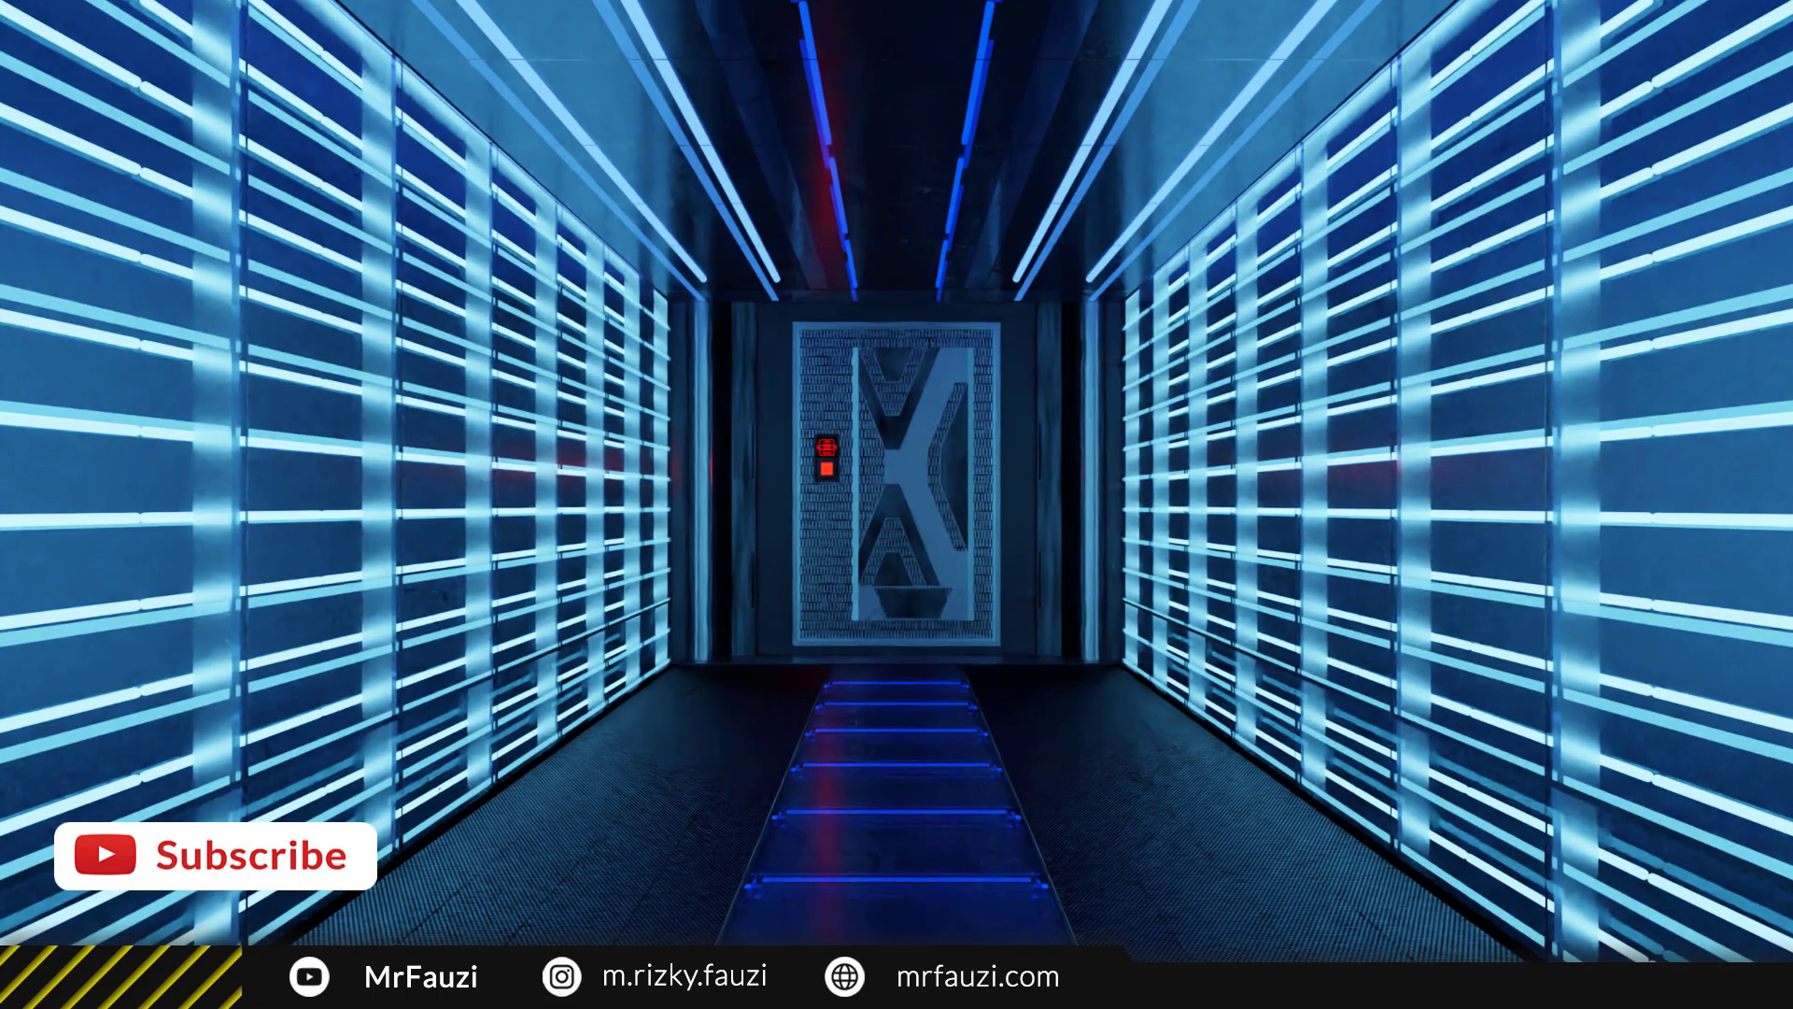